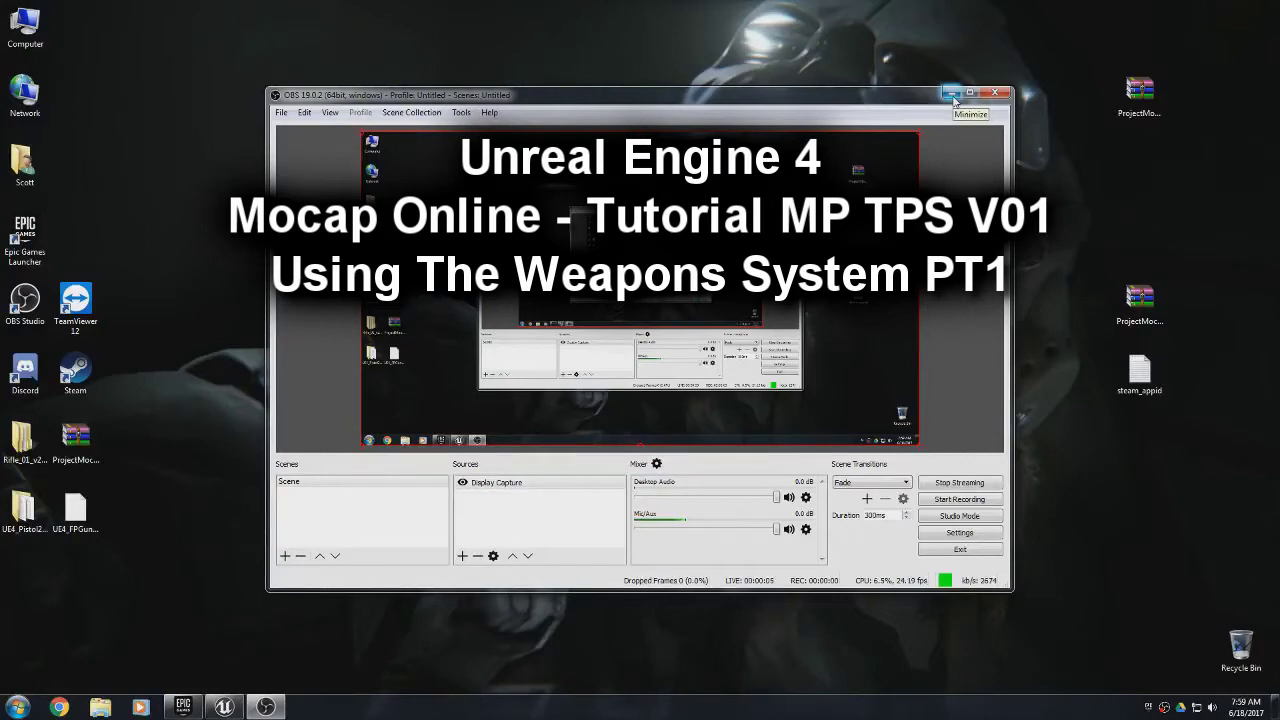
- Minimize the OBS window and switch to the Unreal Editor with the ProjectMocap_V01 project
click(952, 94)
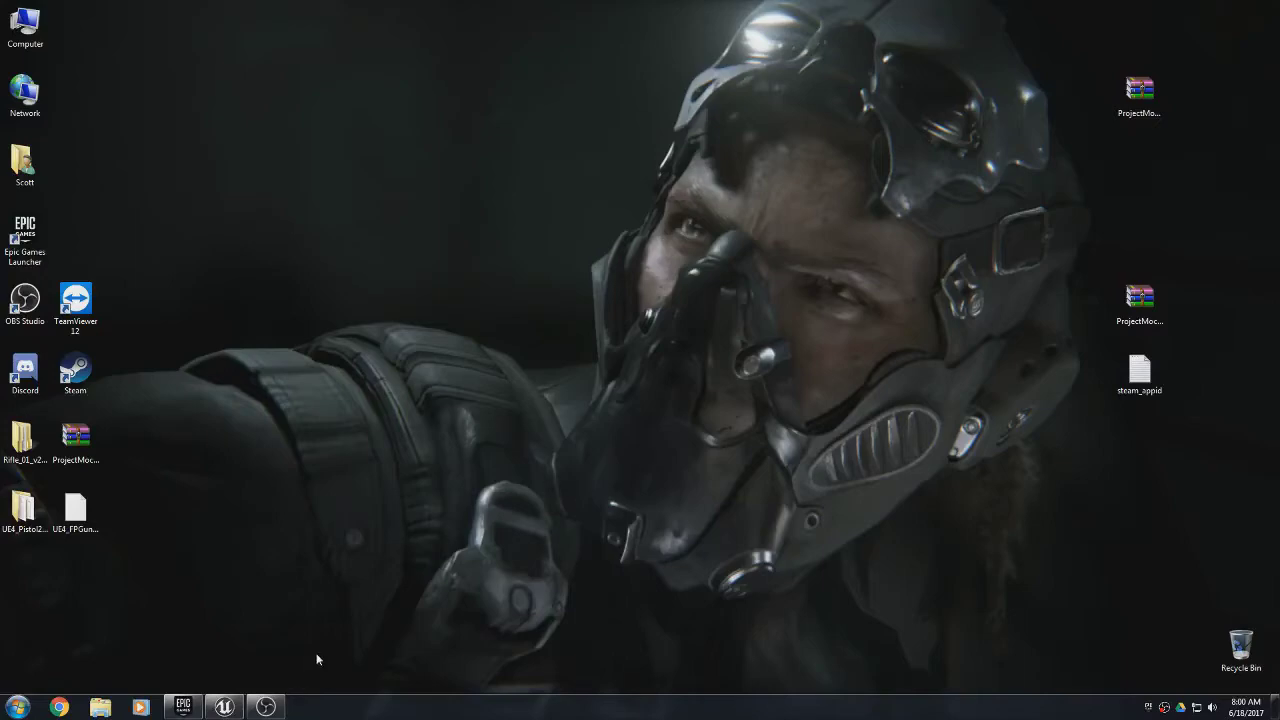
click(266, 707)
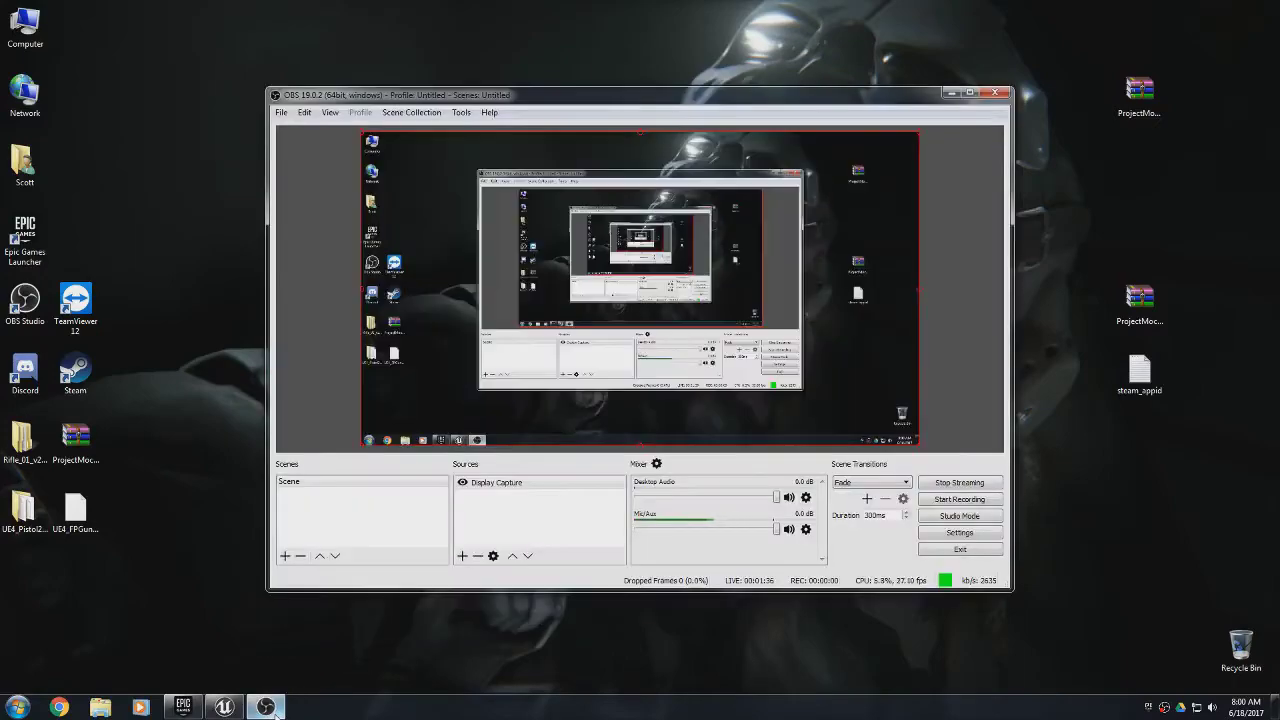
click(266, 707)
click(226, 707)
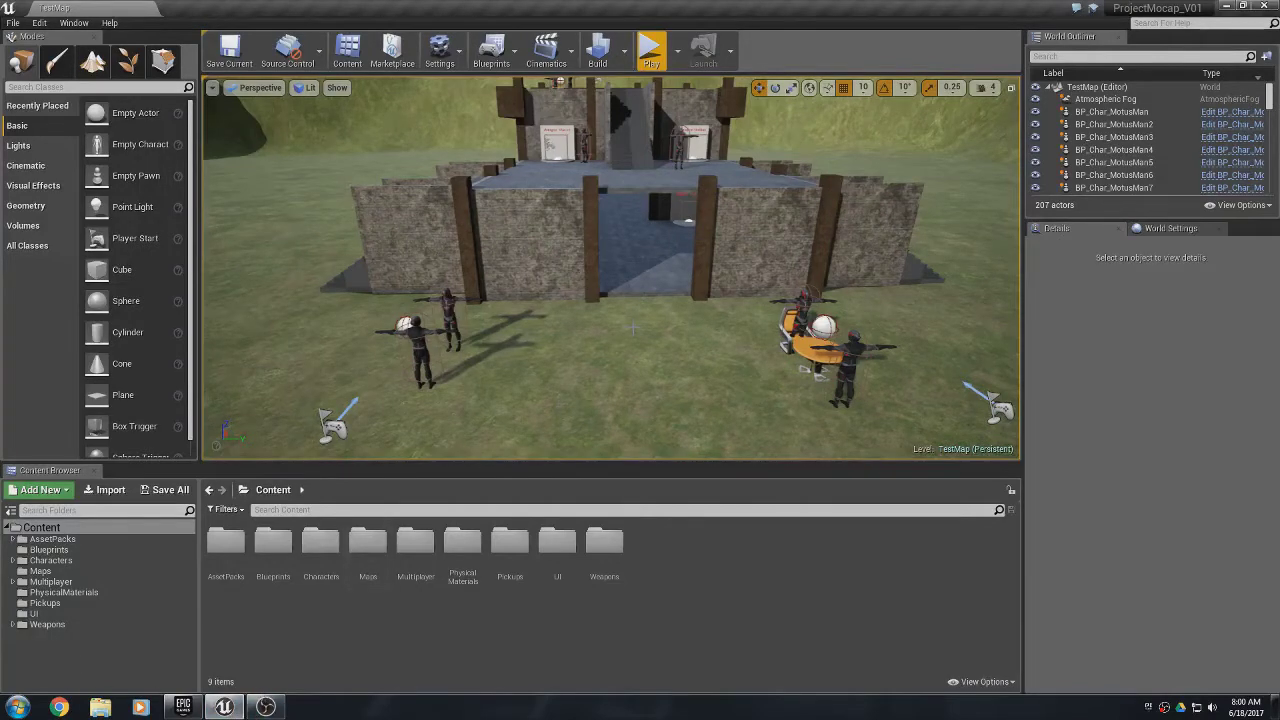
mouse_move(634, 348)
right_down()
mouse_move(690, 410)
mouse_move(660, 425)
mouse_move(634, 351)
right_up()
key(w)
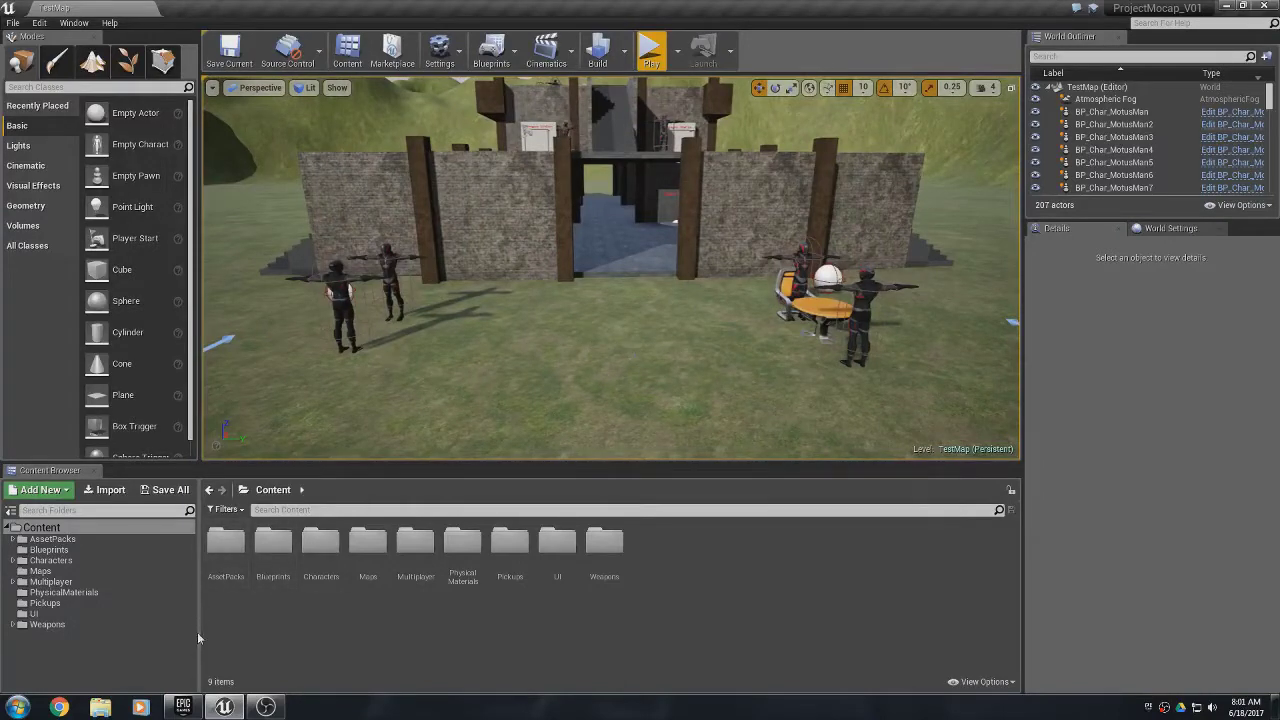
- Browse to the Masters folder under Weapons/Blueprints and select the BP_Wep_Master blueprint
click(14, 625)
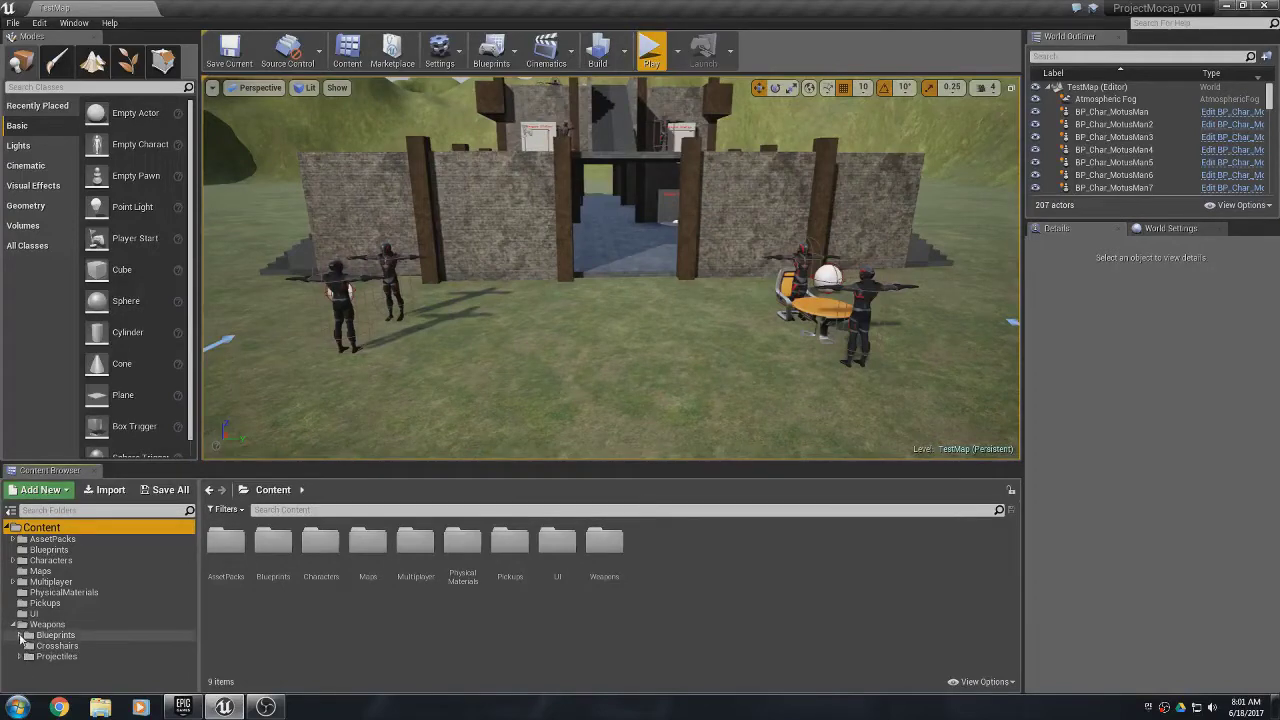
click(20, 636)
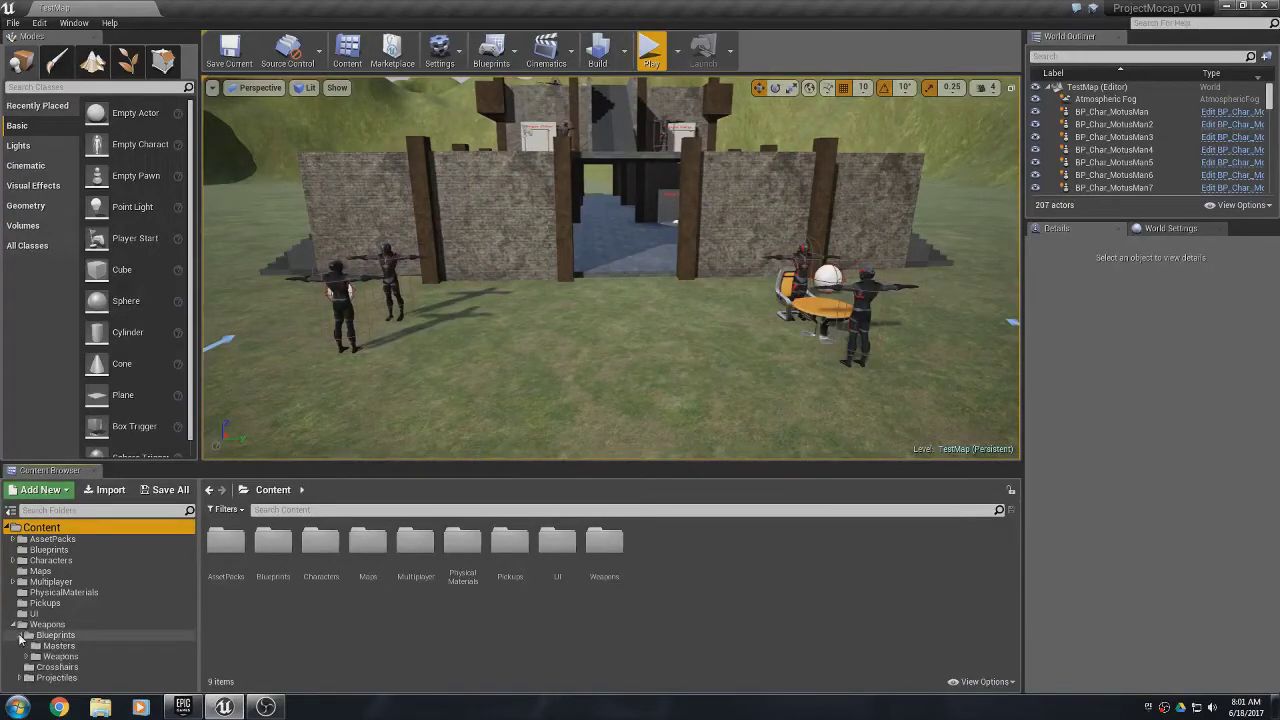
click(56, 646)
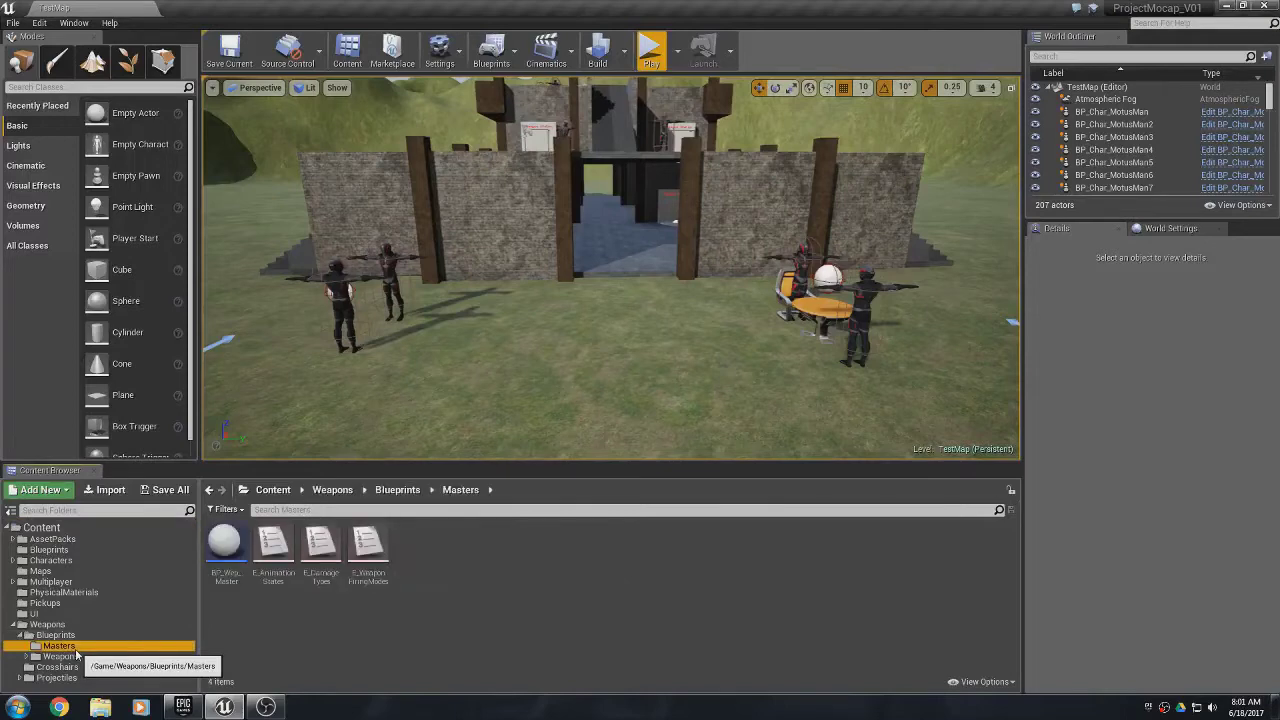
click(225, 545)
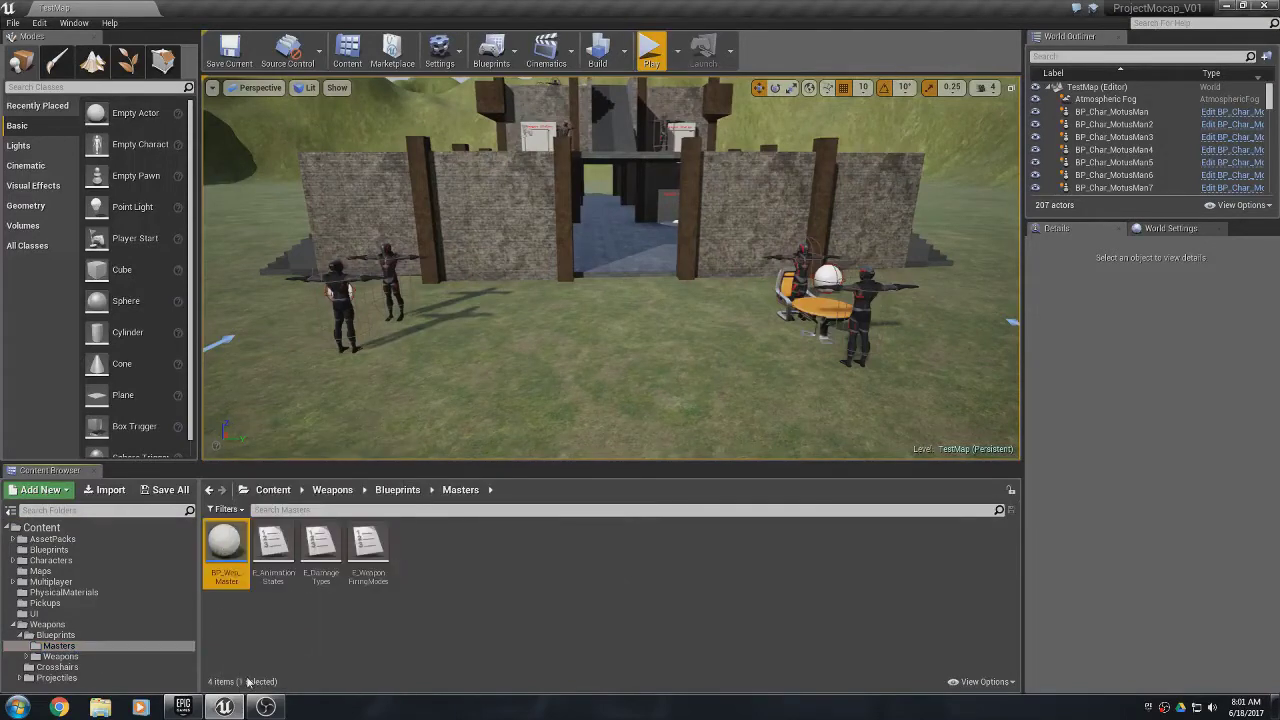
- Expand the Weapons folder under Weapons/Blueprints and look into its AssaultRifle folder
click(27, 657)
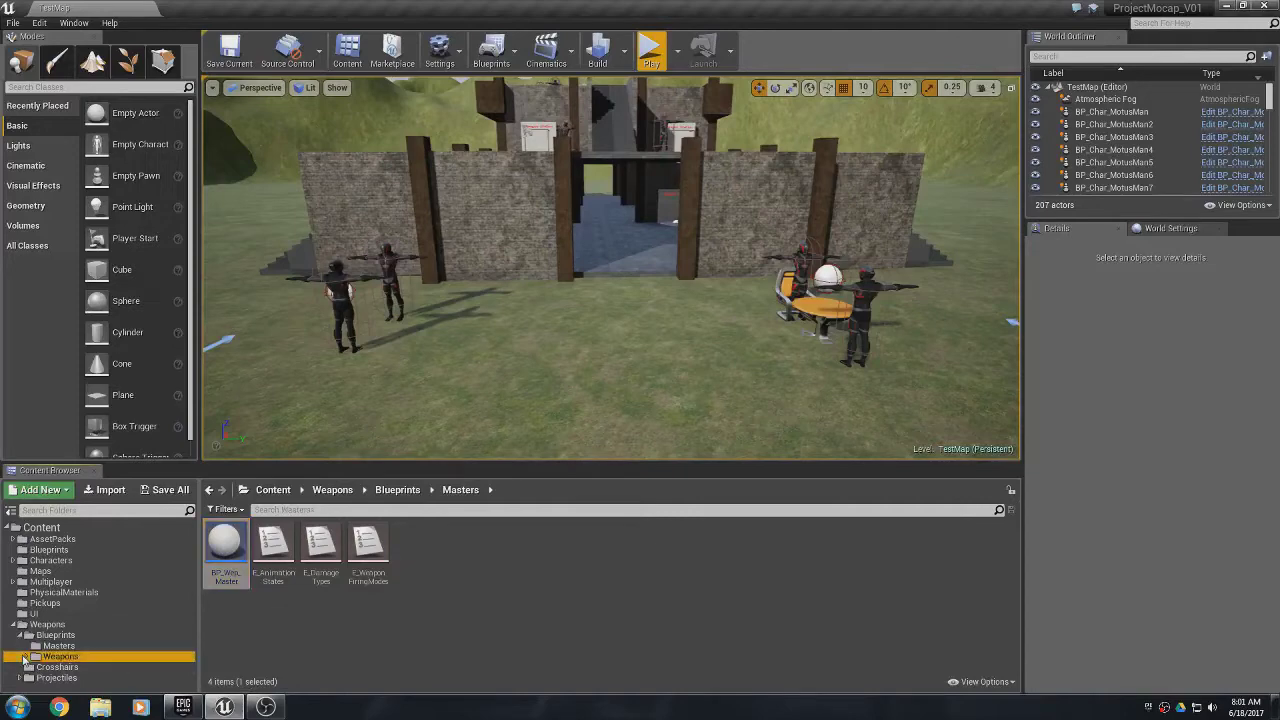
click(24, 657)
scroll(31, 664, down, 1)
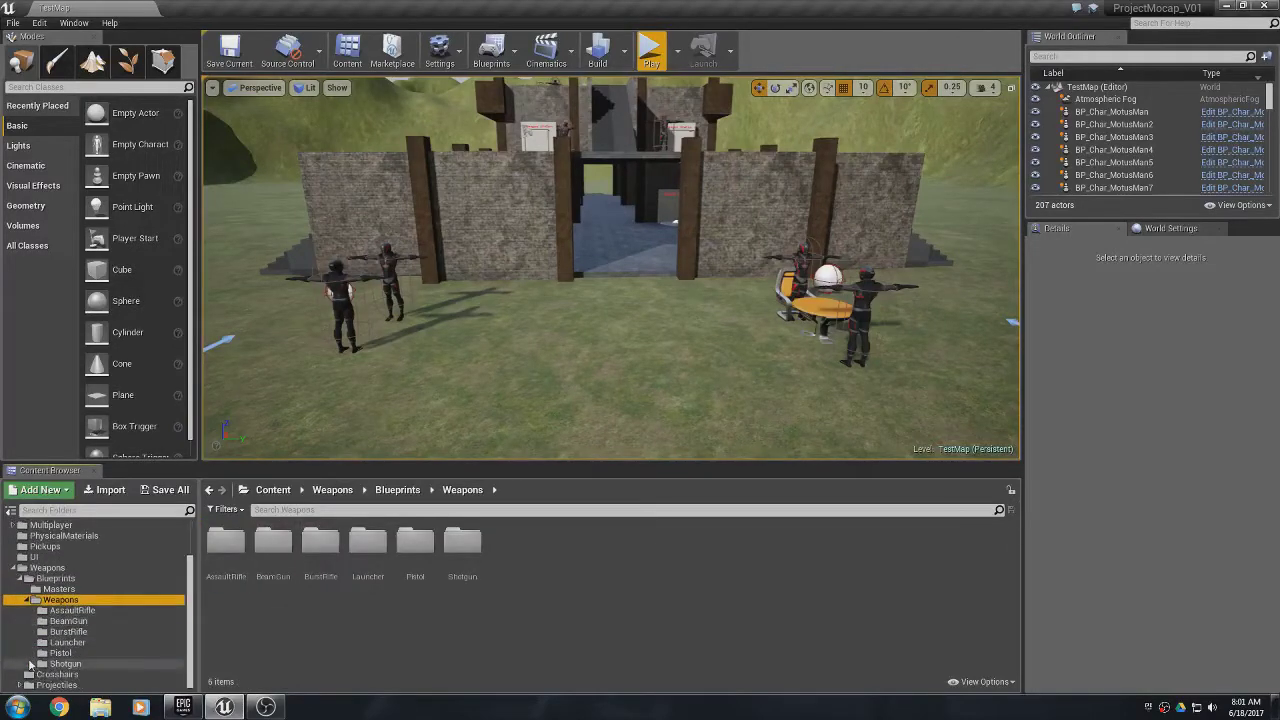
click(81, 614)
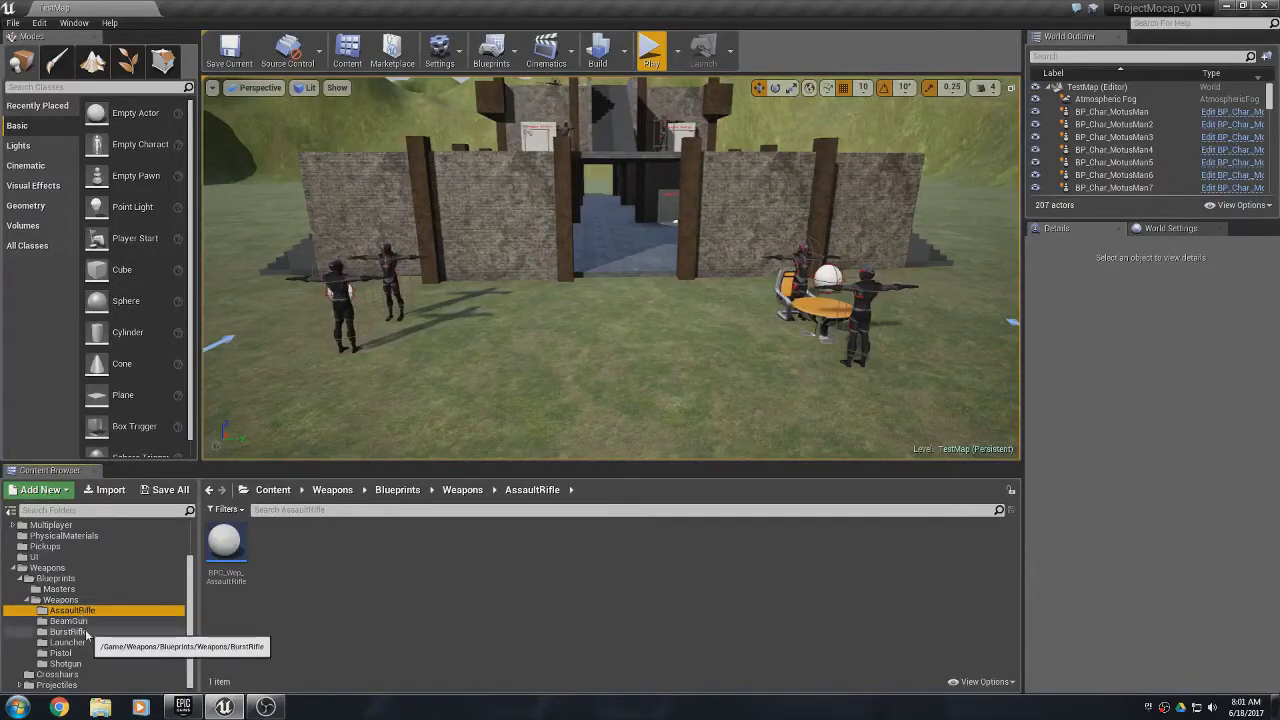
- Create a new folder named FPGun inside Weapons/Blueprints/Weapons
click(60, 600)
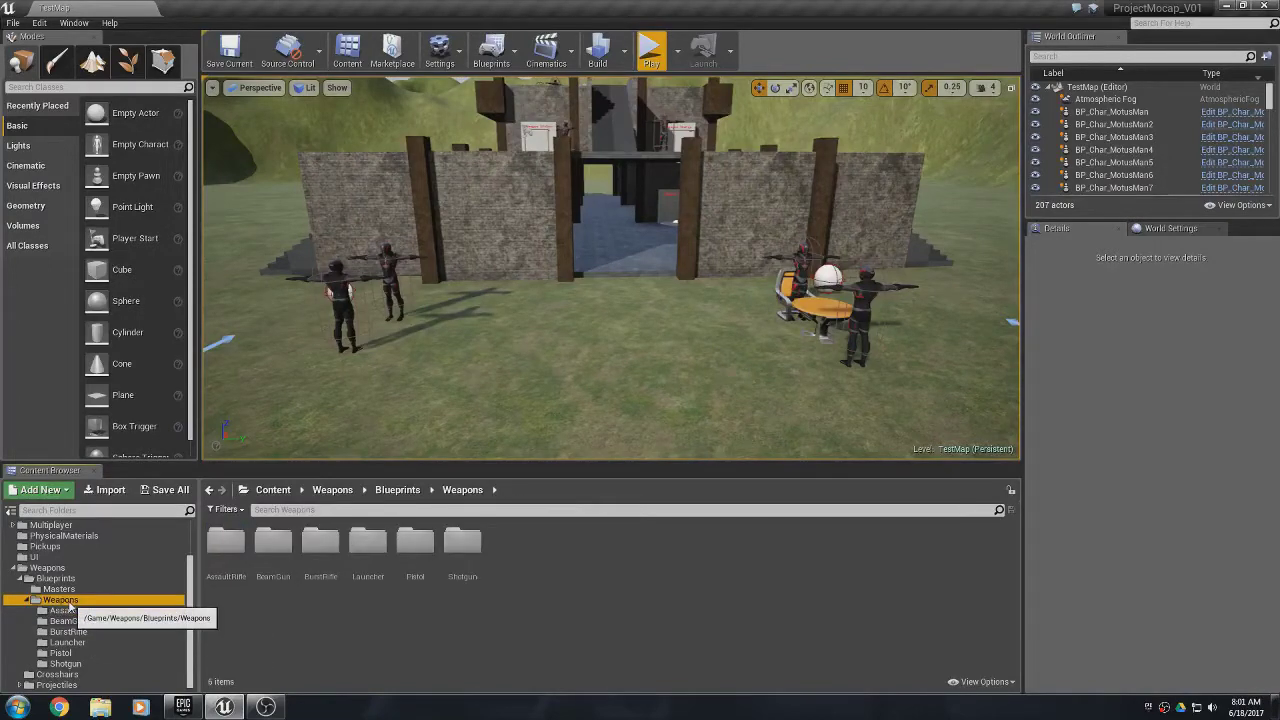
click(40, 489)
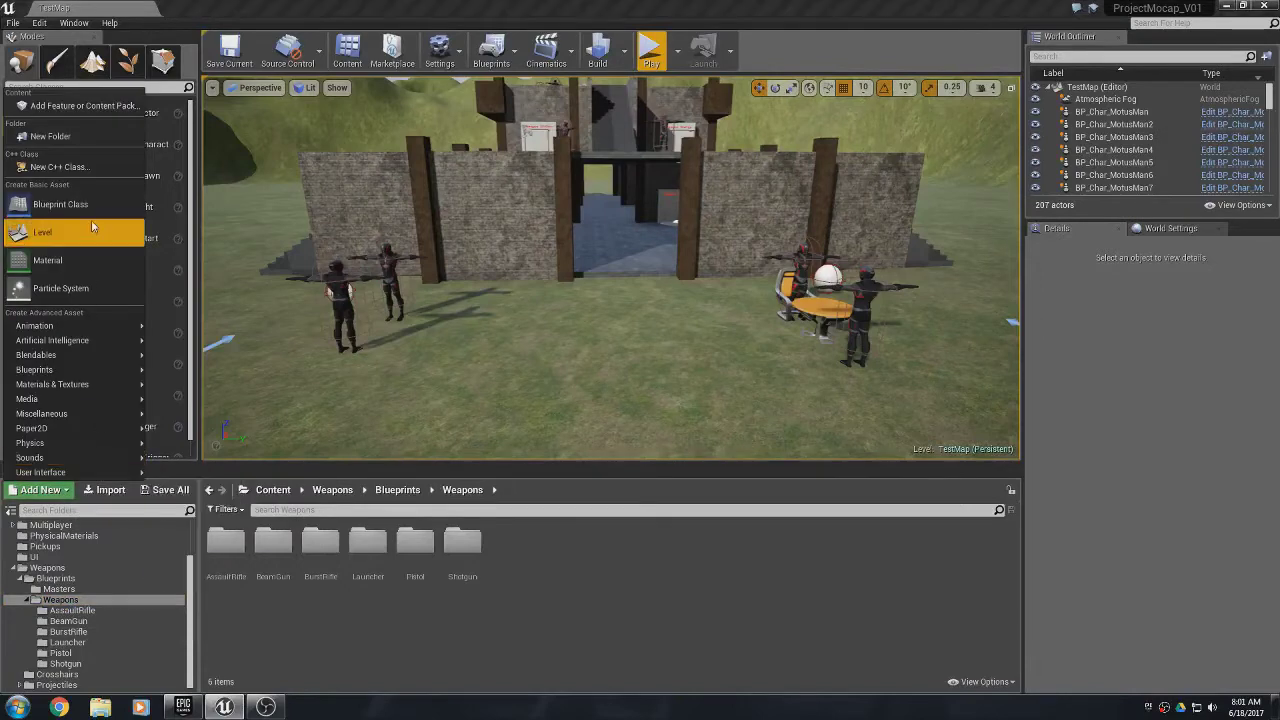
click(63, 137)
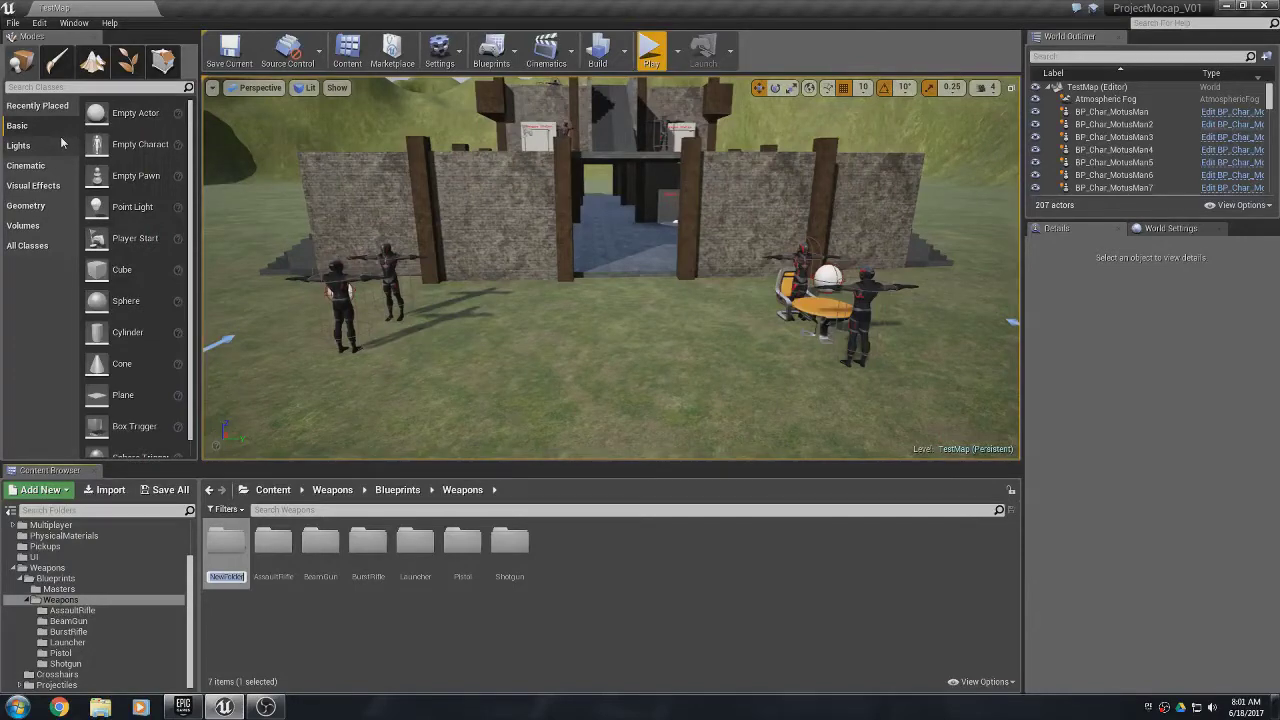
text(FFGun)
key(Return)
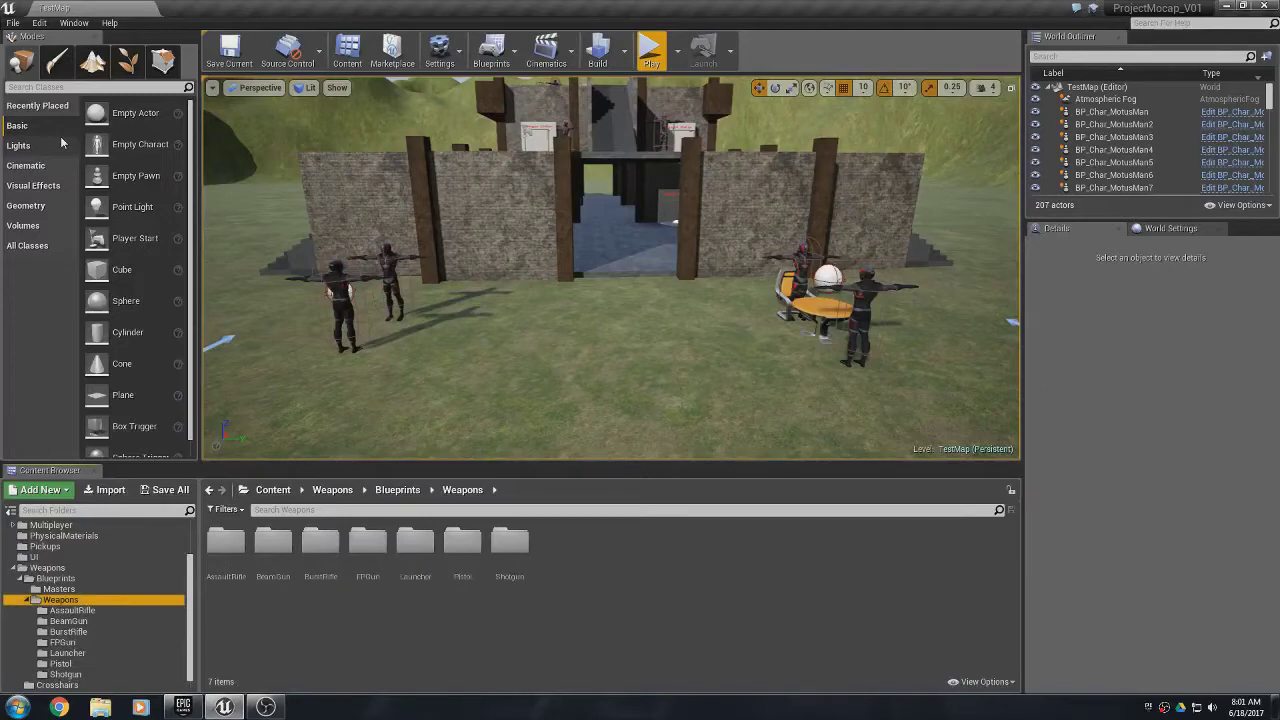
- Start importing UE4_FPGun.FBX from the Desktop into the FPGun folder
click(124, 643)
click(110, 491)
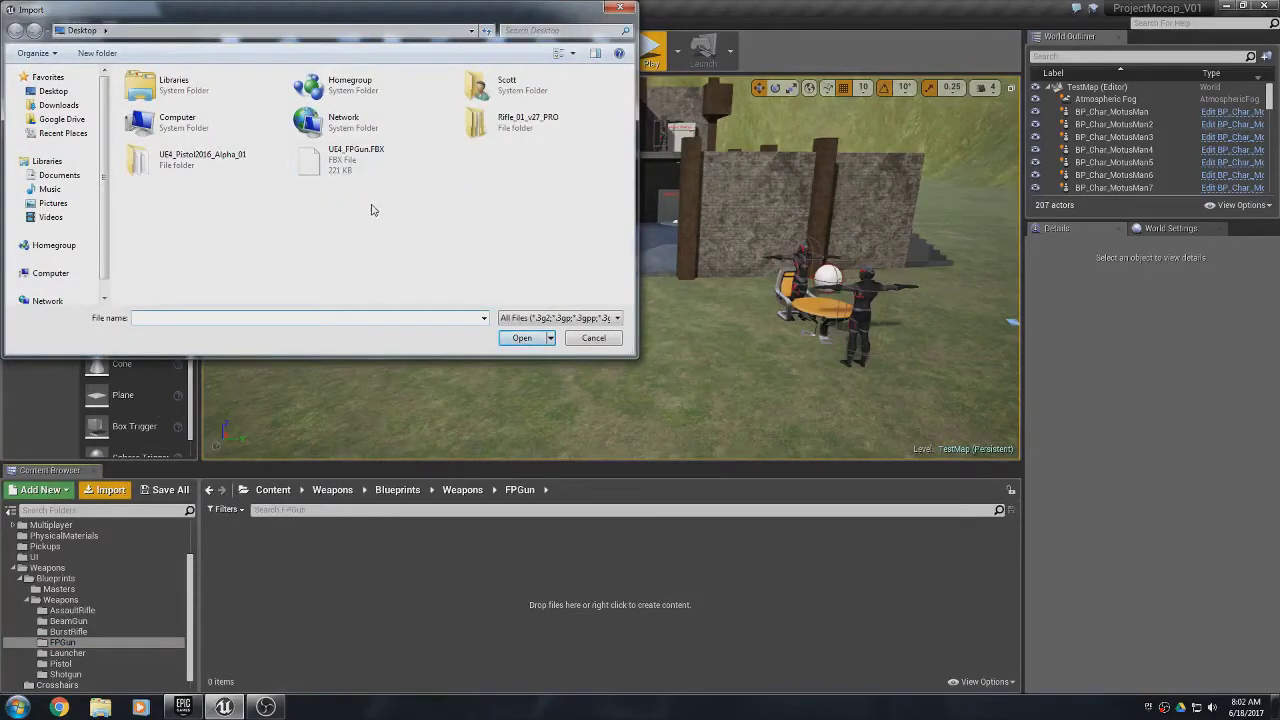
click(333, 168)
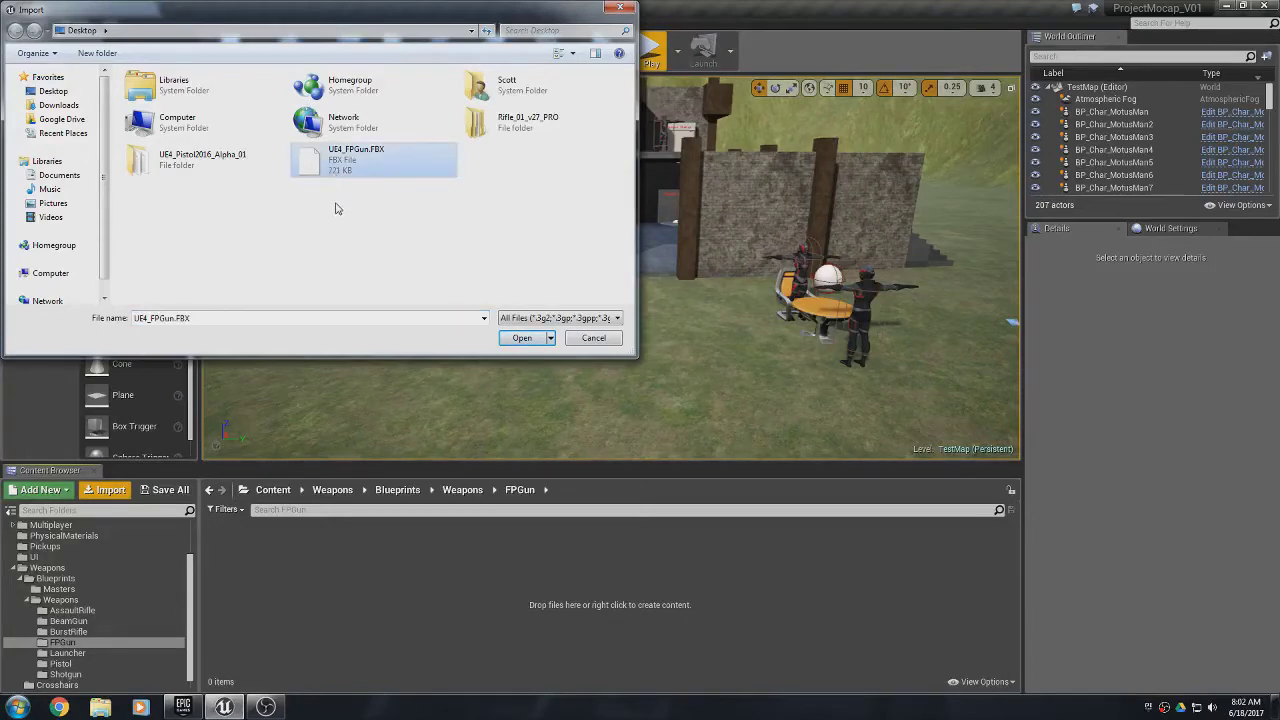
click(521, 340)
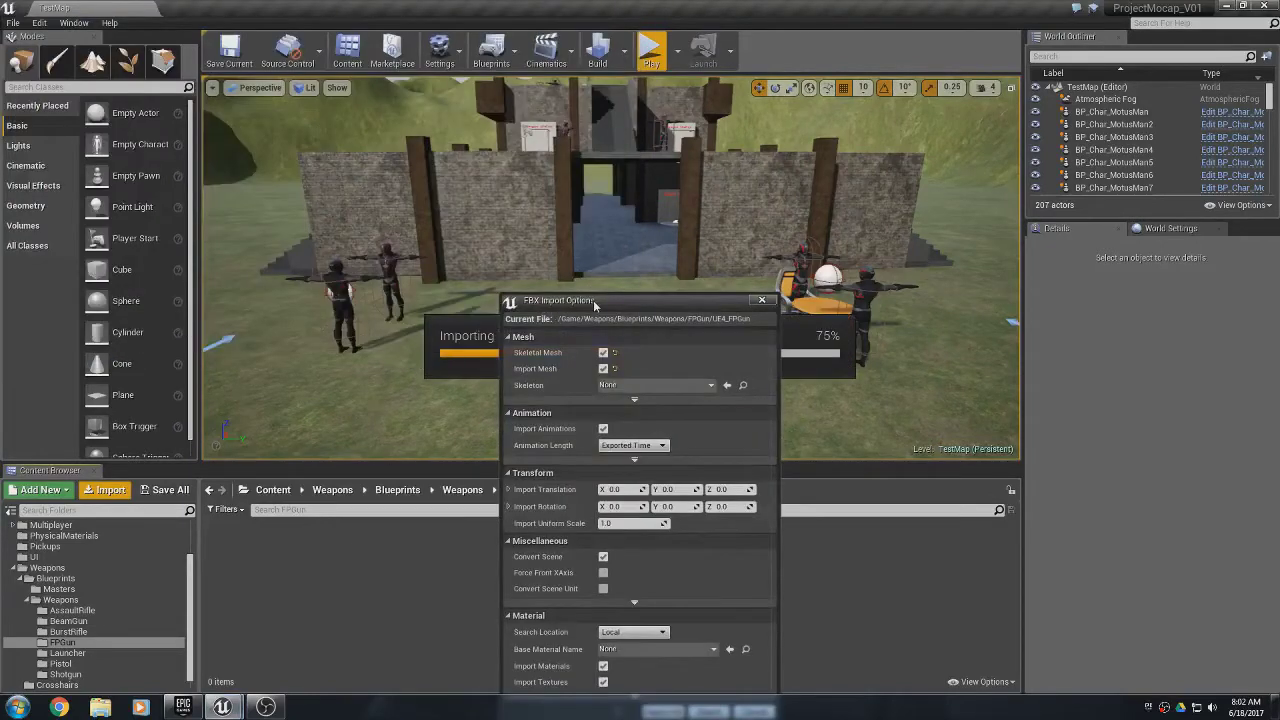
- Import the gun as a skeletal mesh with animations, materials and textures disabled, and close the message log
drag(594, 305, 587, 150)
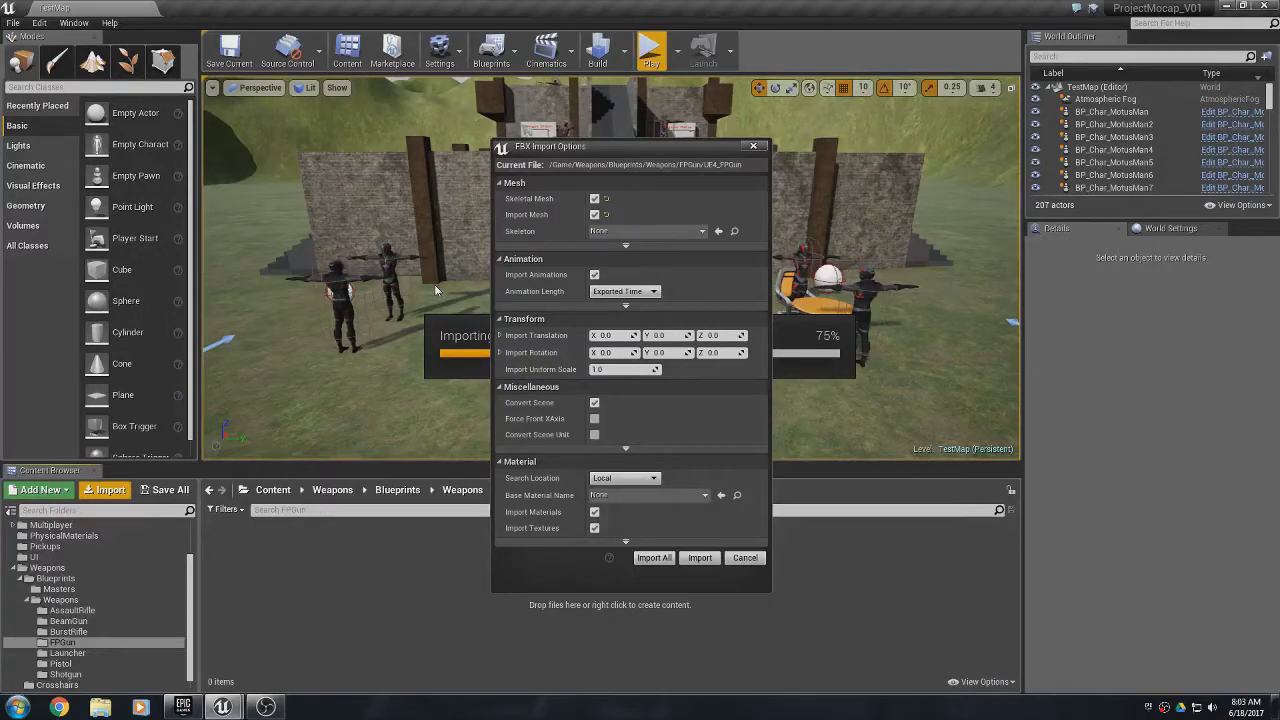
click(594, 274)
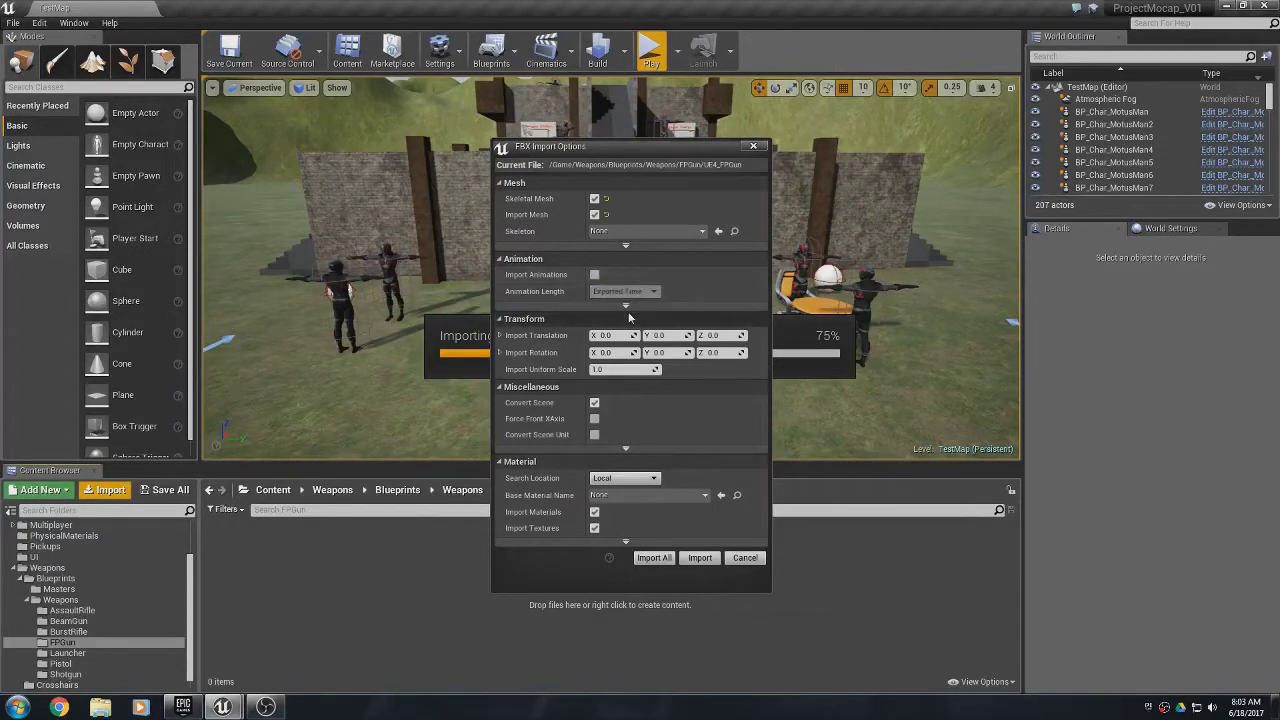
click(594, 511)
click(594, 510)
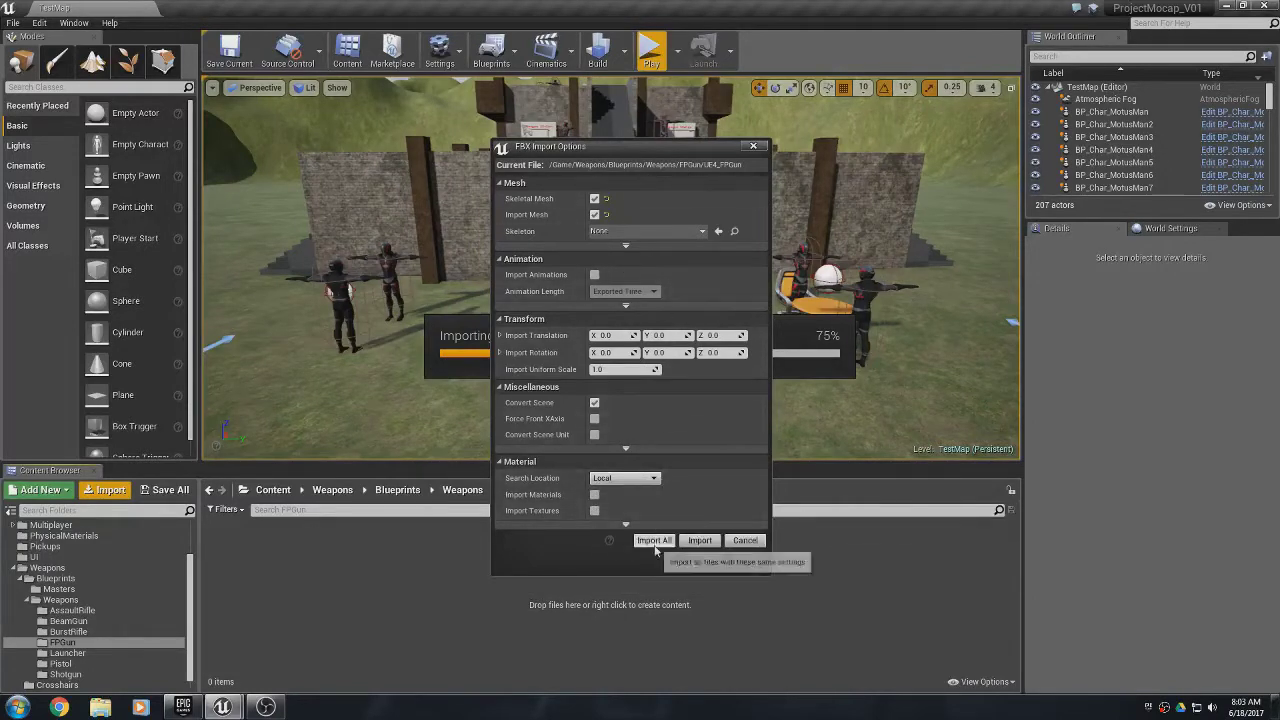
click(654, 540)
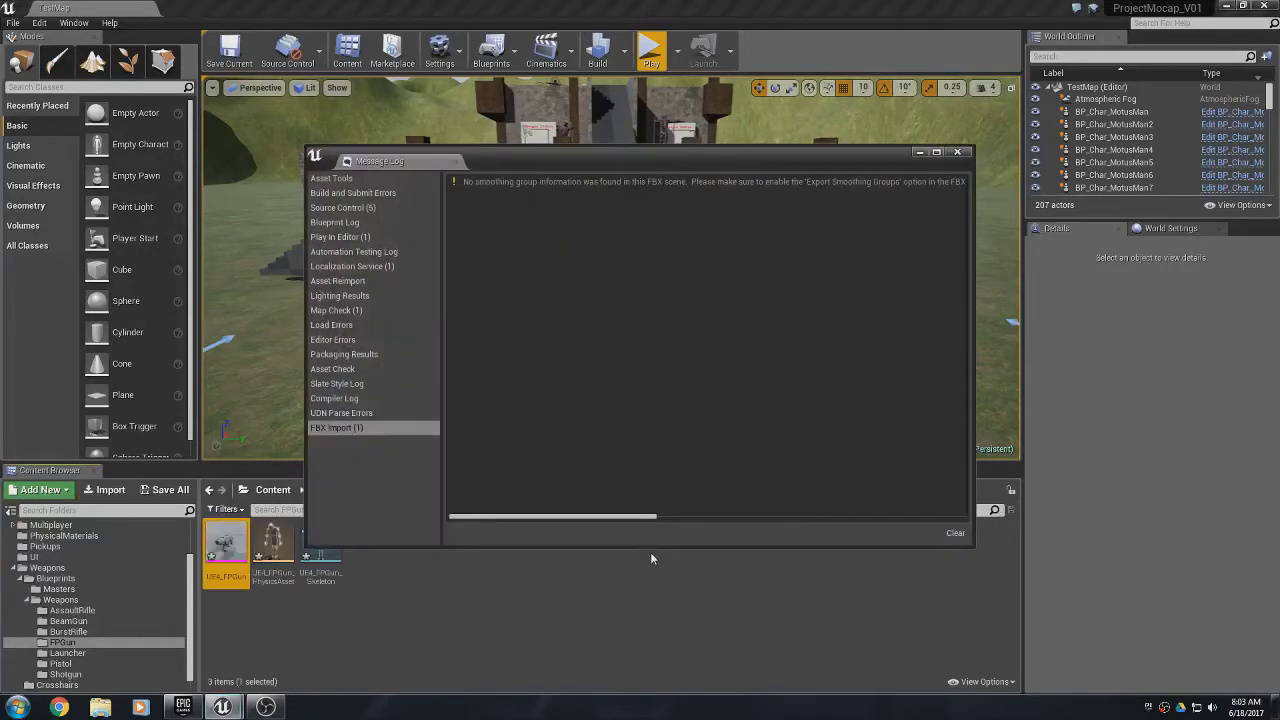
click(957, 152)
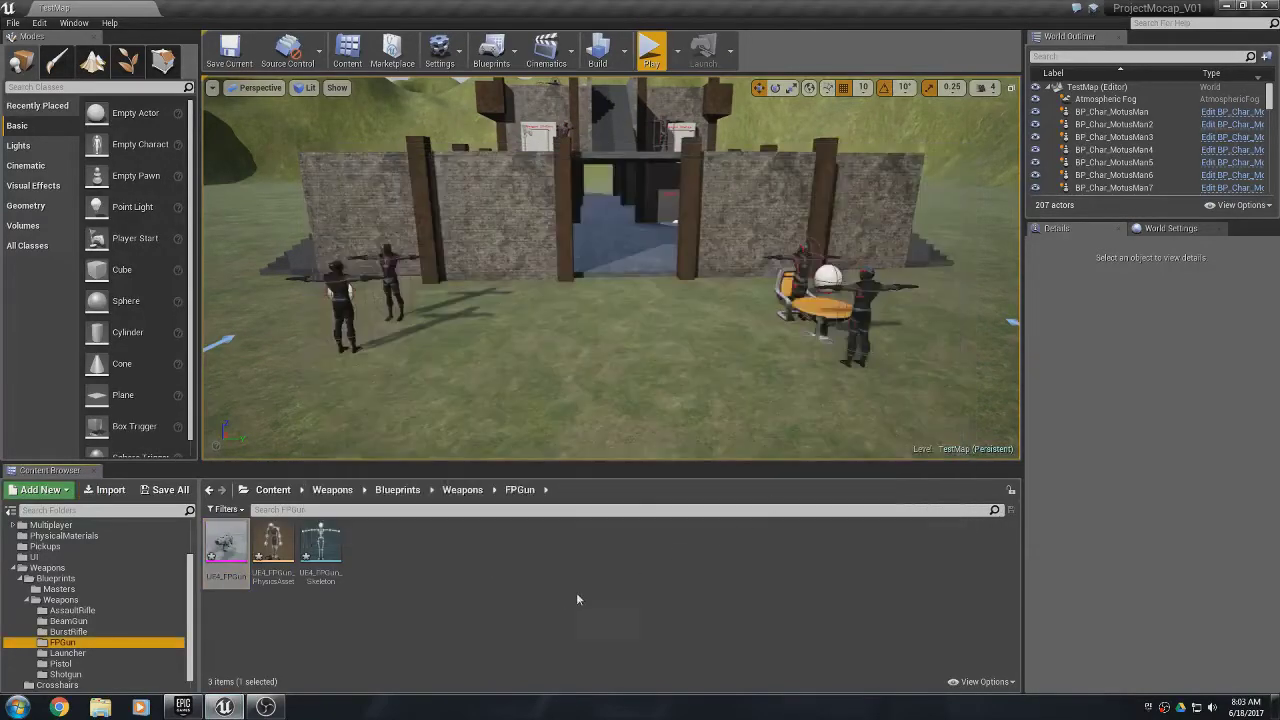
click(509, 607)
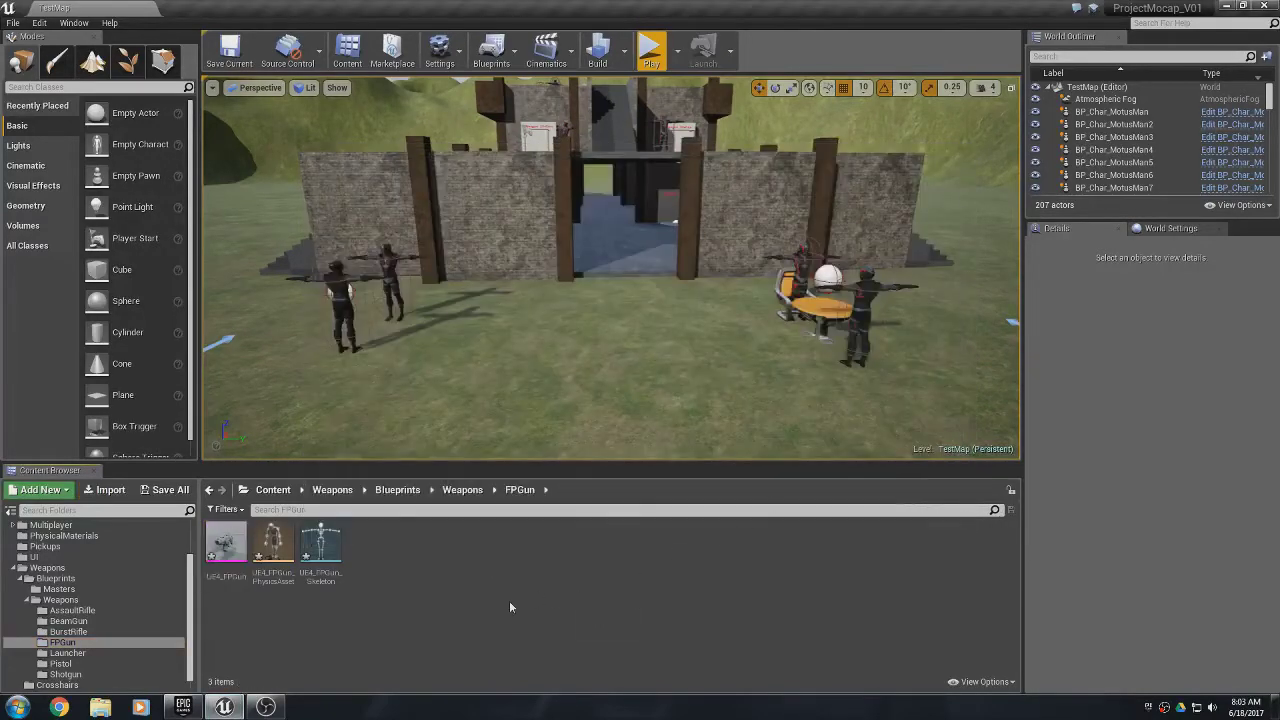
- Open the UE4_FPGun skeletal mesh, examine its shape and axis orientation from several angles, and minimize its editor
click(225, 543)
double_click(225, 543)
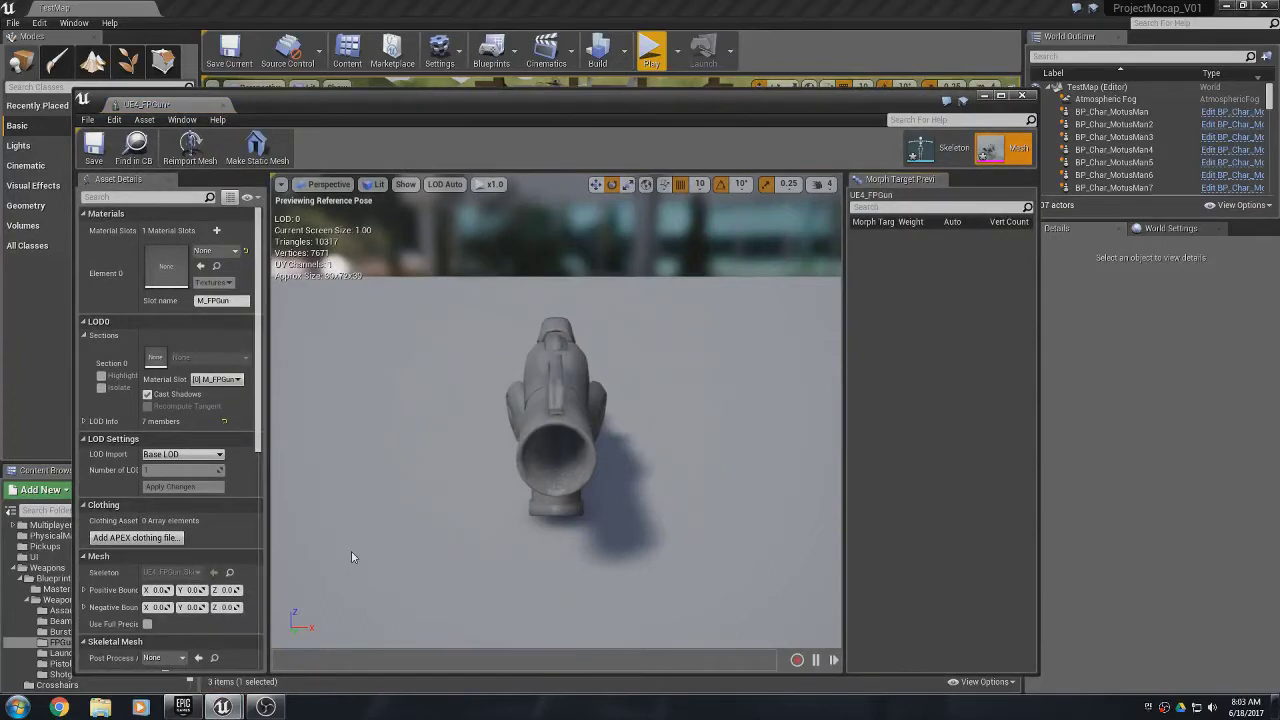
drag(572, 583, 560, 610)
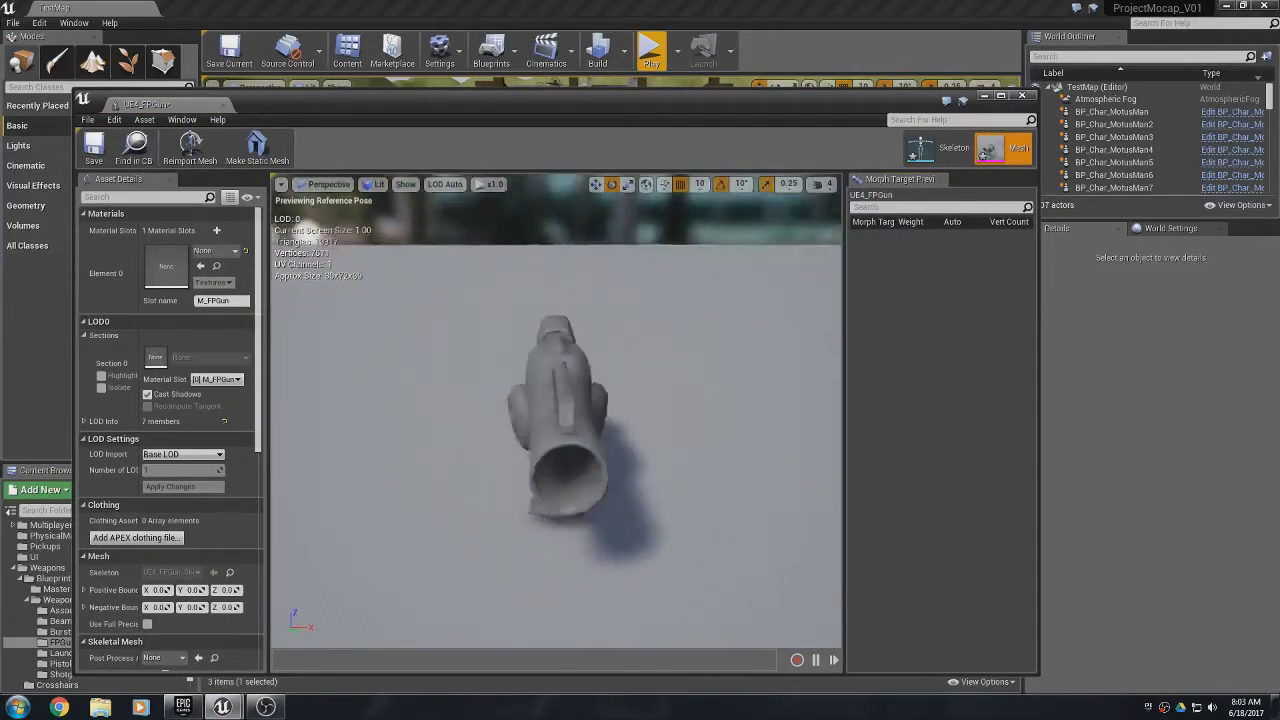
mouse_move(690, 570)
mouse_down()
mouse_move(725, 566)
mouse_move(668, 560)
mouse_up()
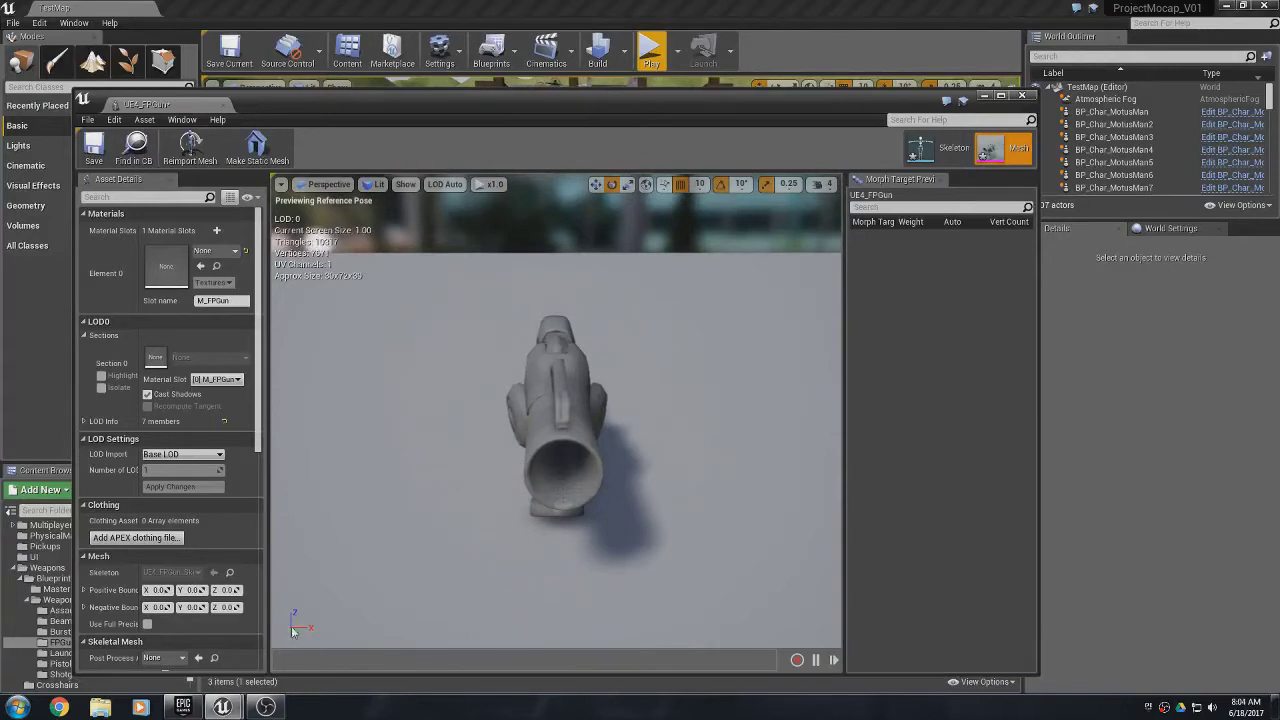
drag(443, 609, 528, 609)
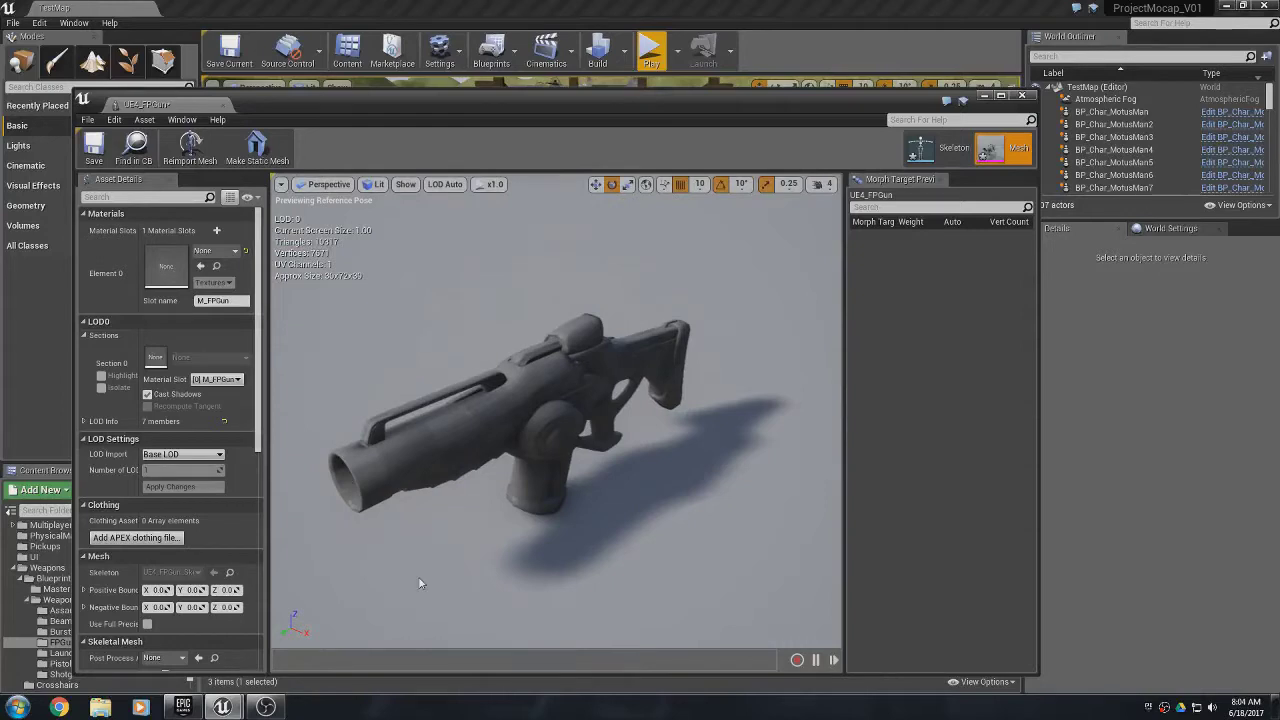
drag(418, 583, 322, 552)
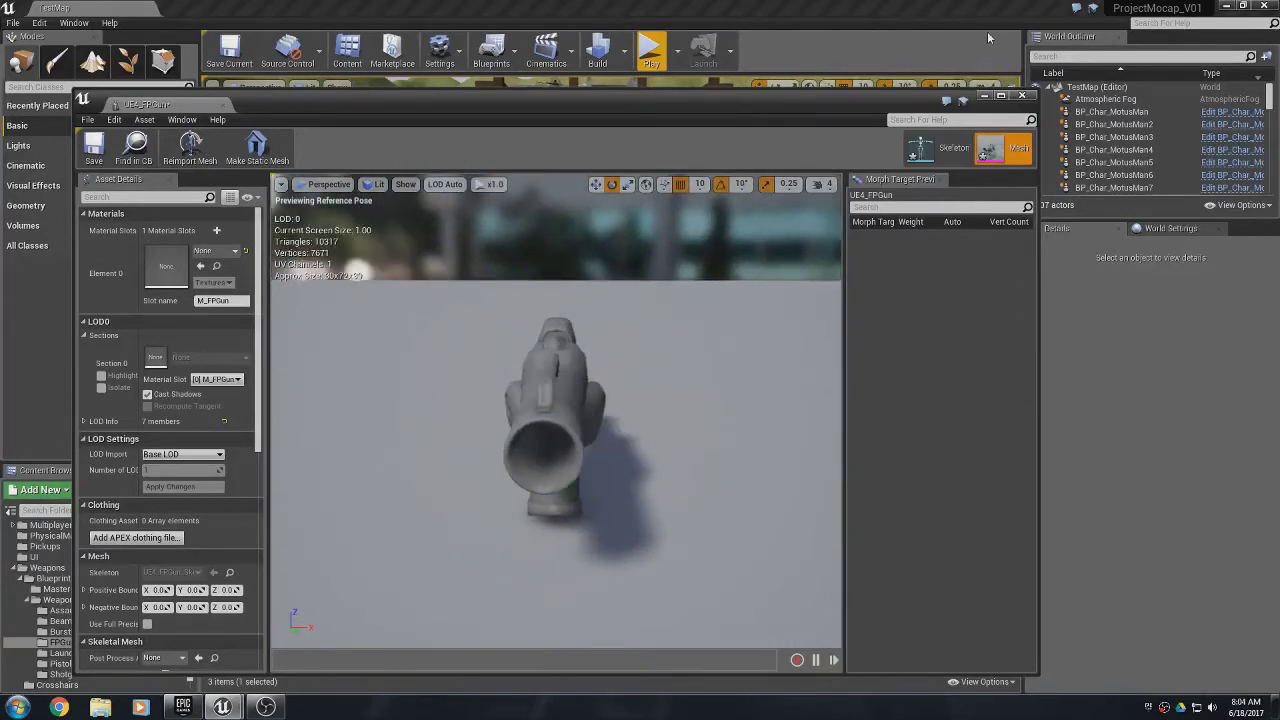
click(985, 97)
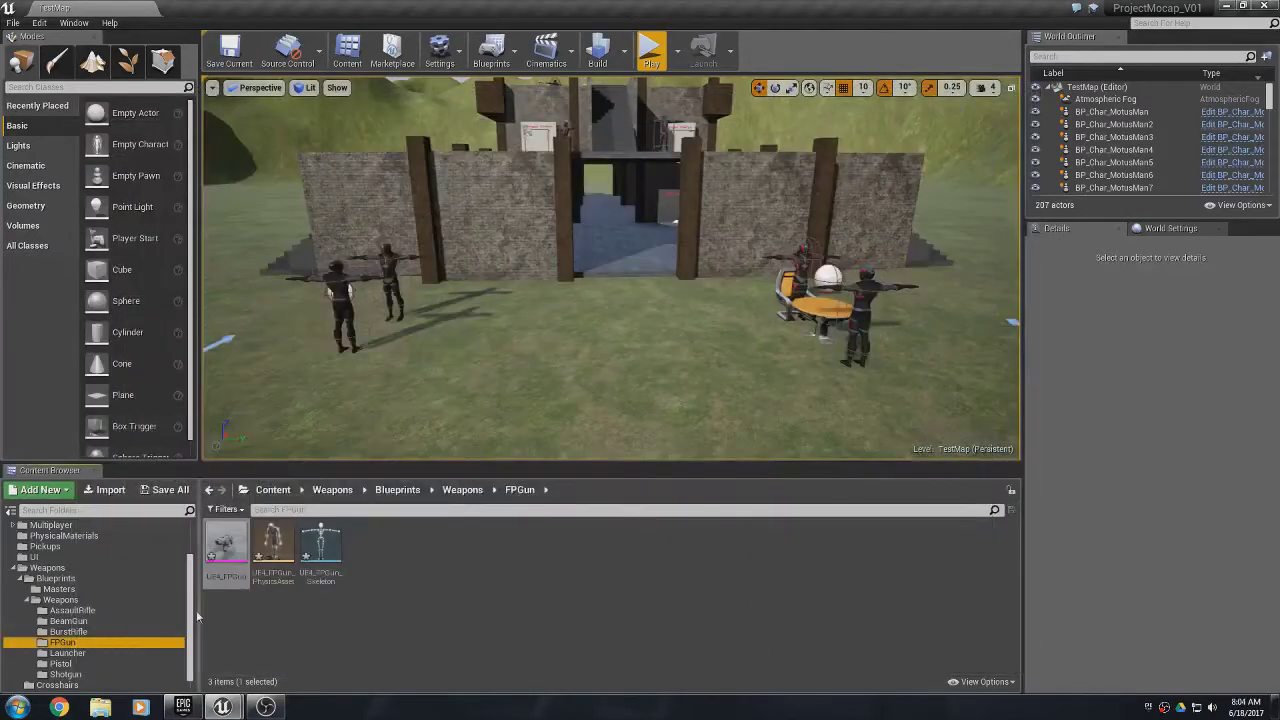
- Browse to the Mesh folder under AssetPacks/ShooterGamePack/Weapons to view the existing weapon meshes
scroll(14, 528, up, 3)
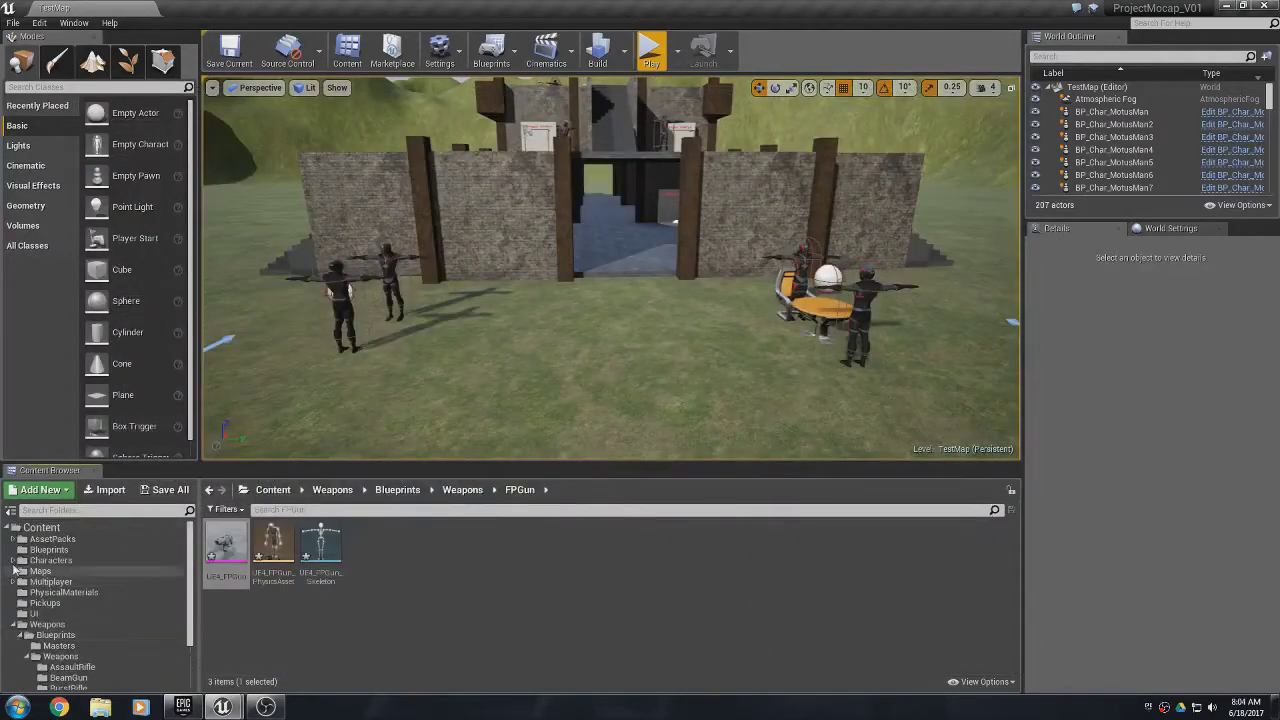
click(11, 539)
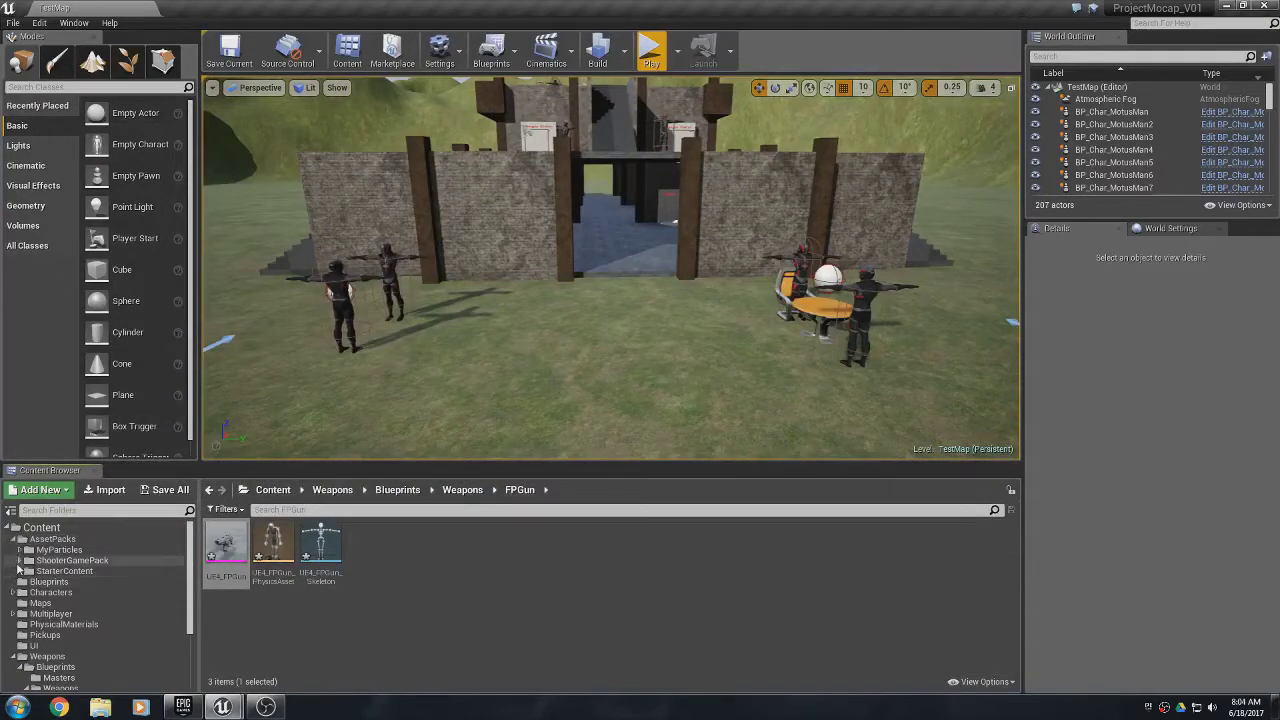
click(19, 561)
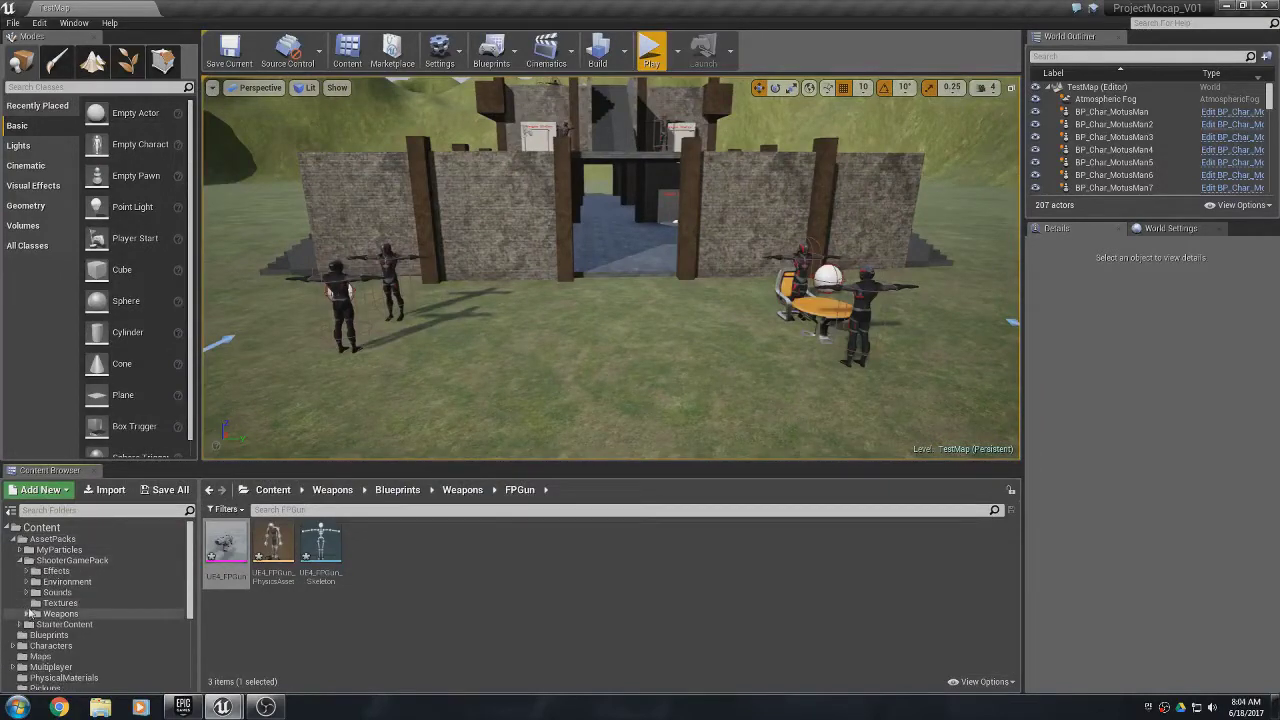
click(27, 614)
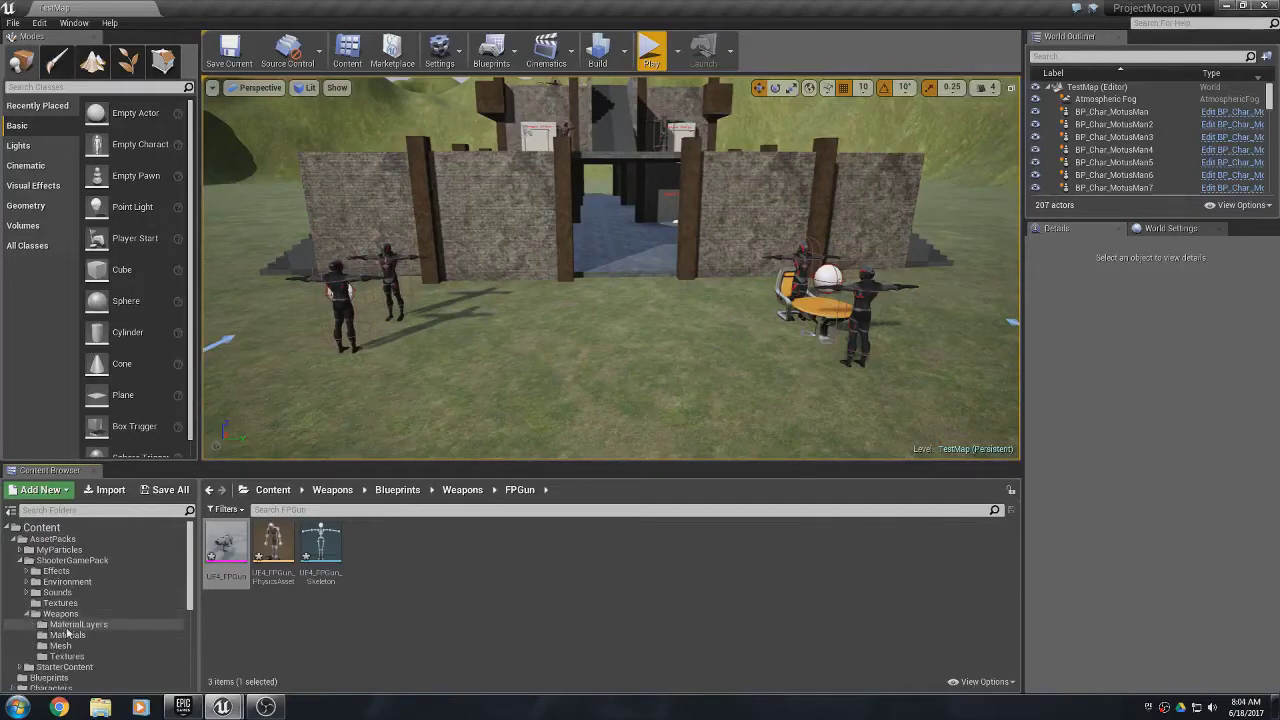
click(78, 650)
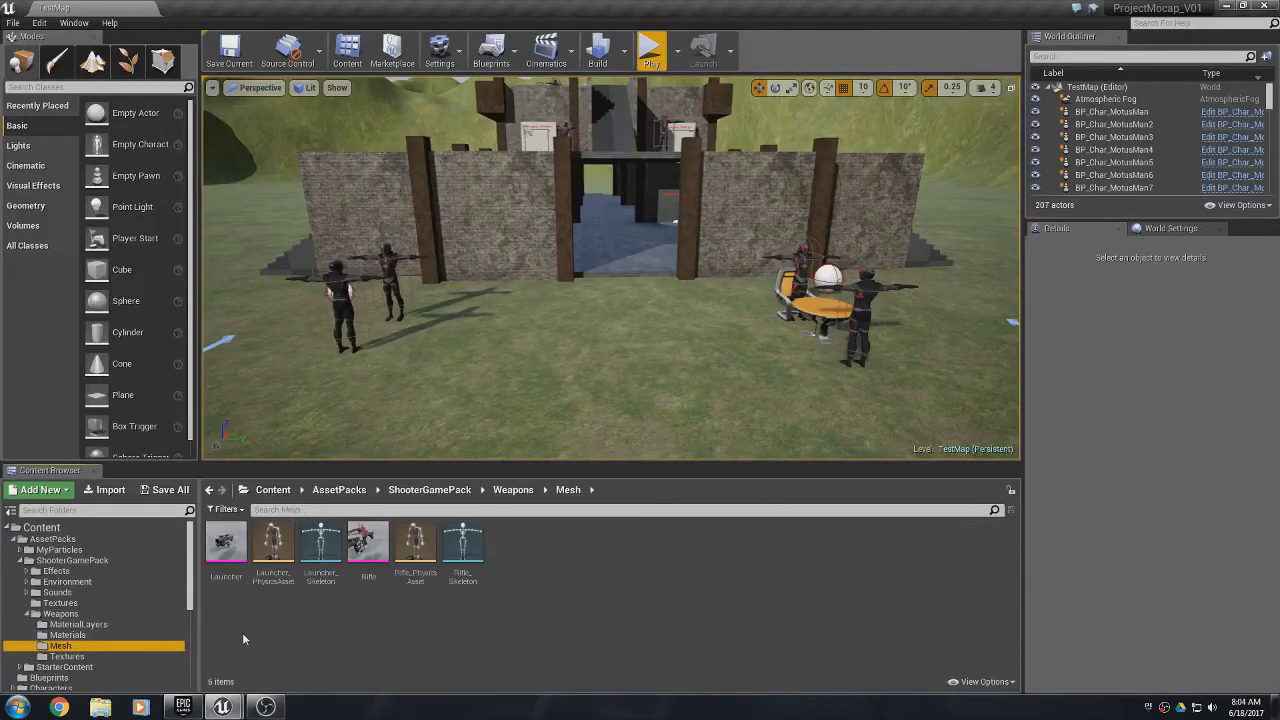
- Collapse the AssetPacks folder tree and return to the FPGun folder under Weapons/Blueprints/Weapons
click(26, 614)
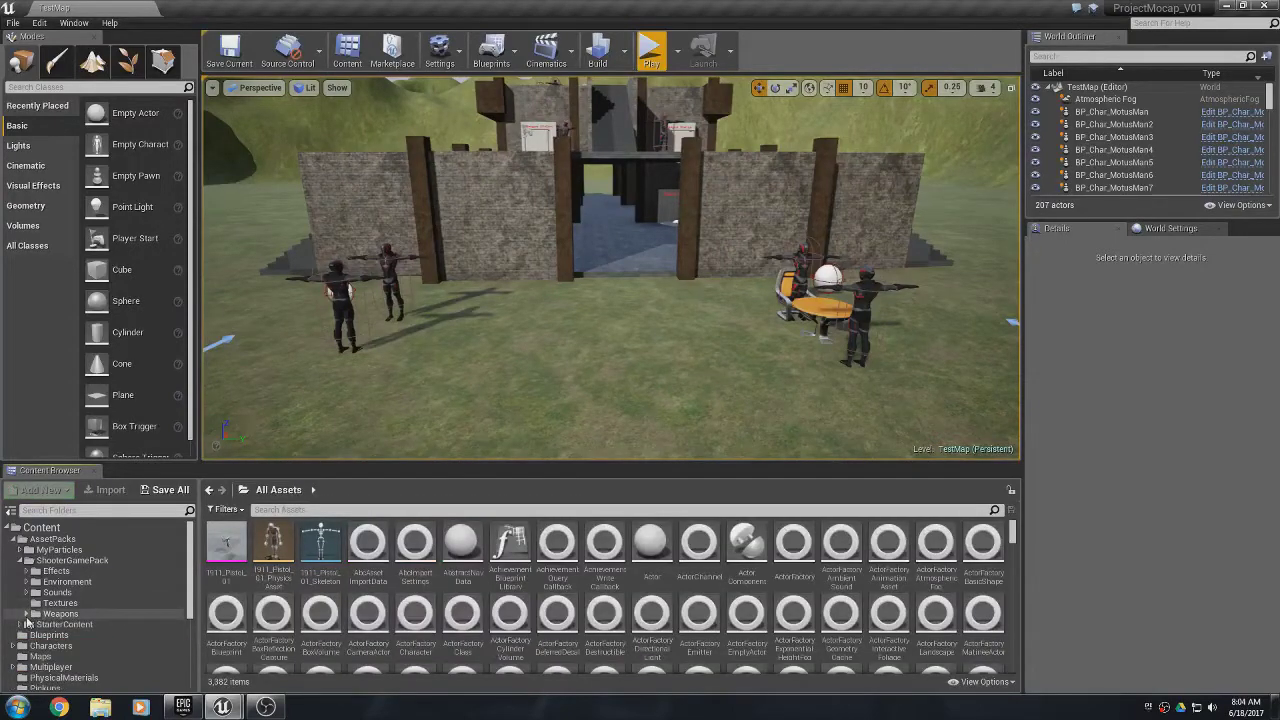
click(20, 560)
click(14, 539)
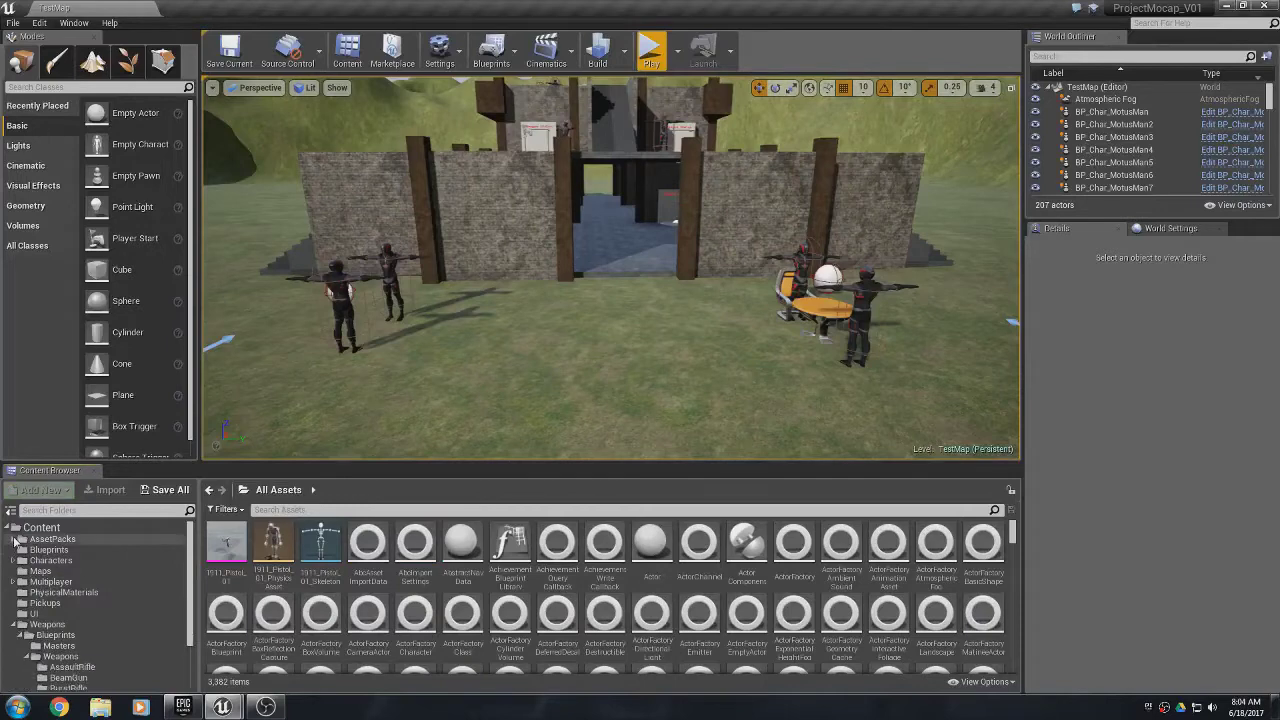
scroll(92, 626, down, 2)
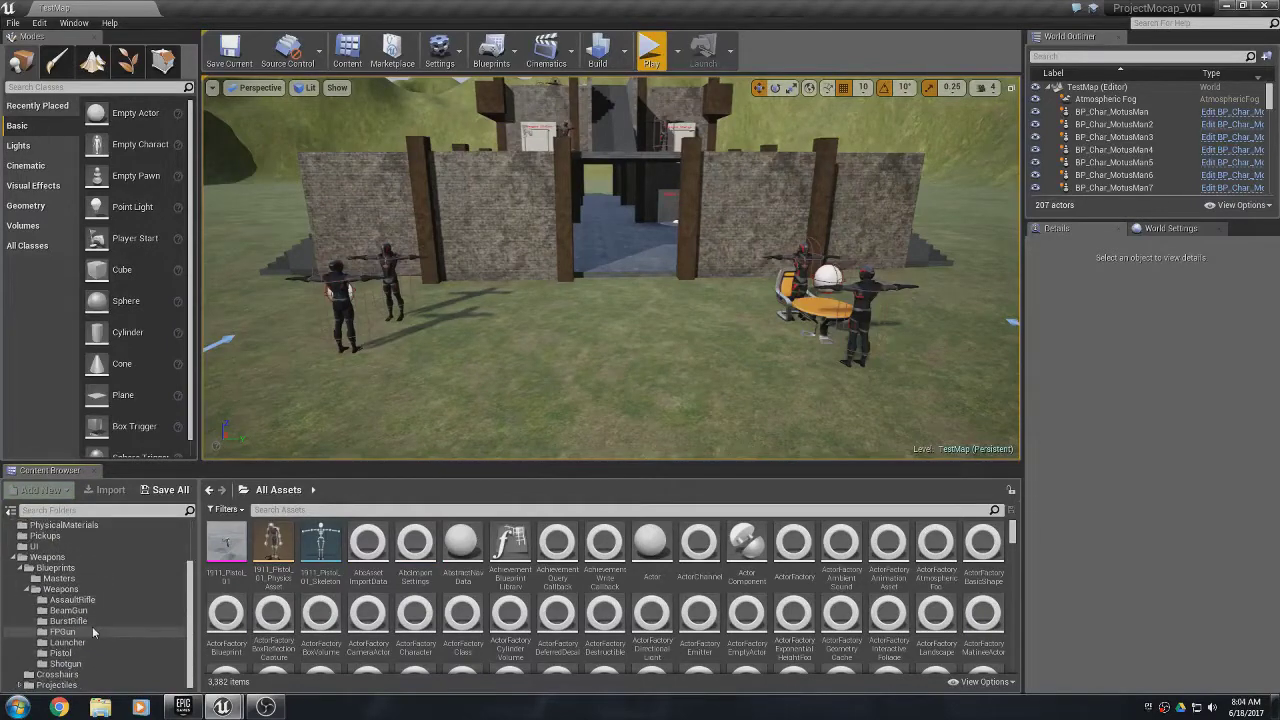
click(90, 631)
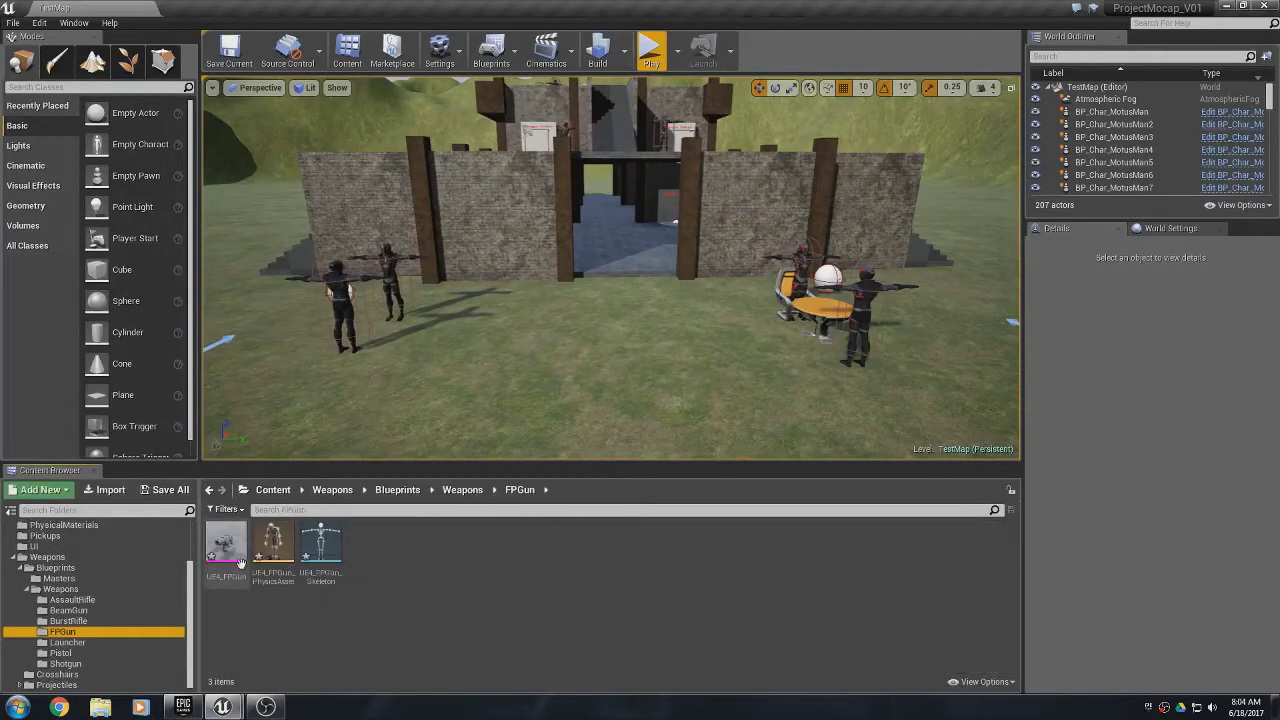
- Check the imported UE4_FPGun mesh's orientation, and save its skeletal mesh, physics asset and skeleton
double_click(223, 541)
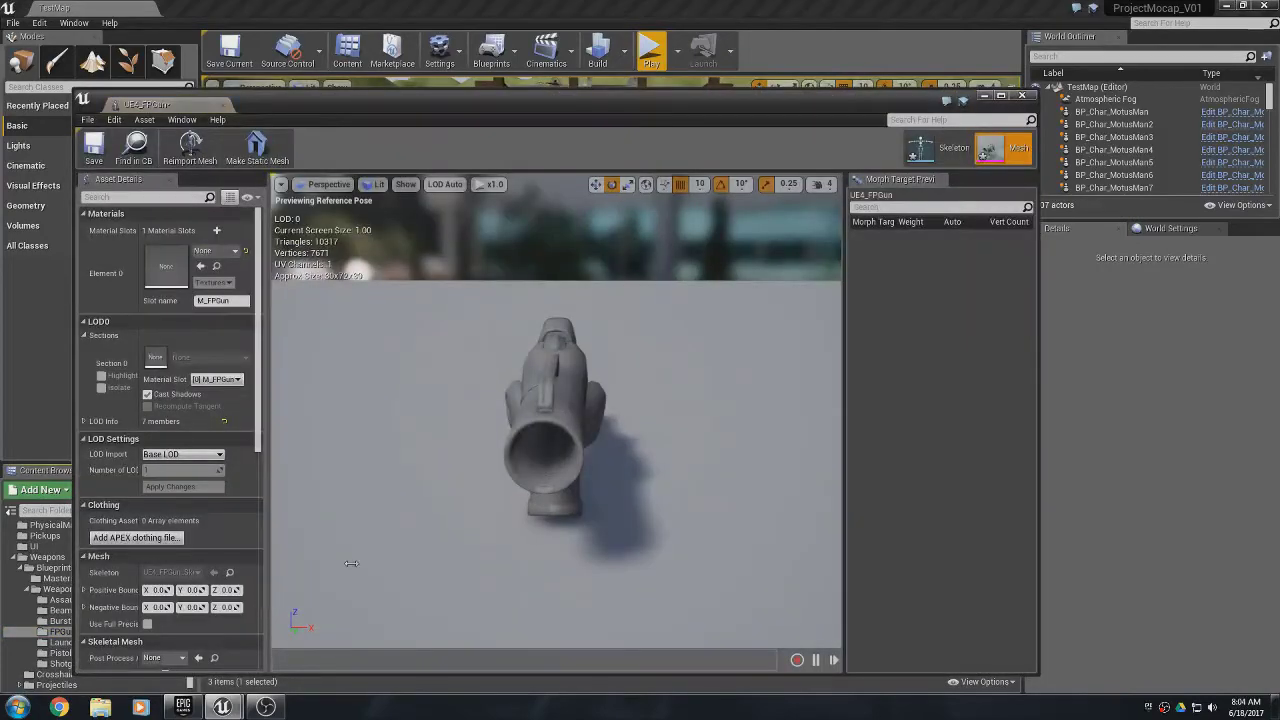
click(1021, 96)
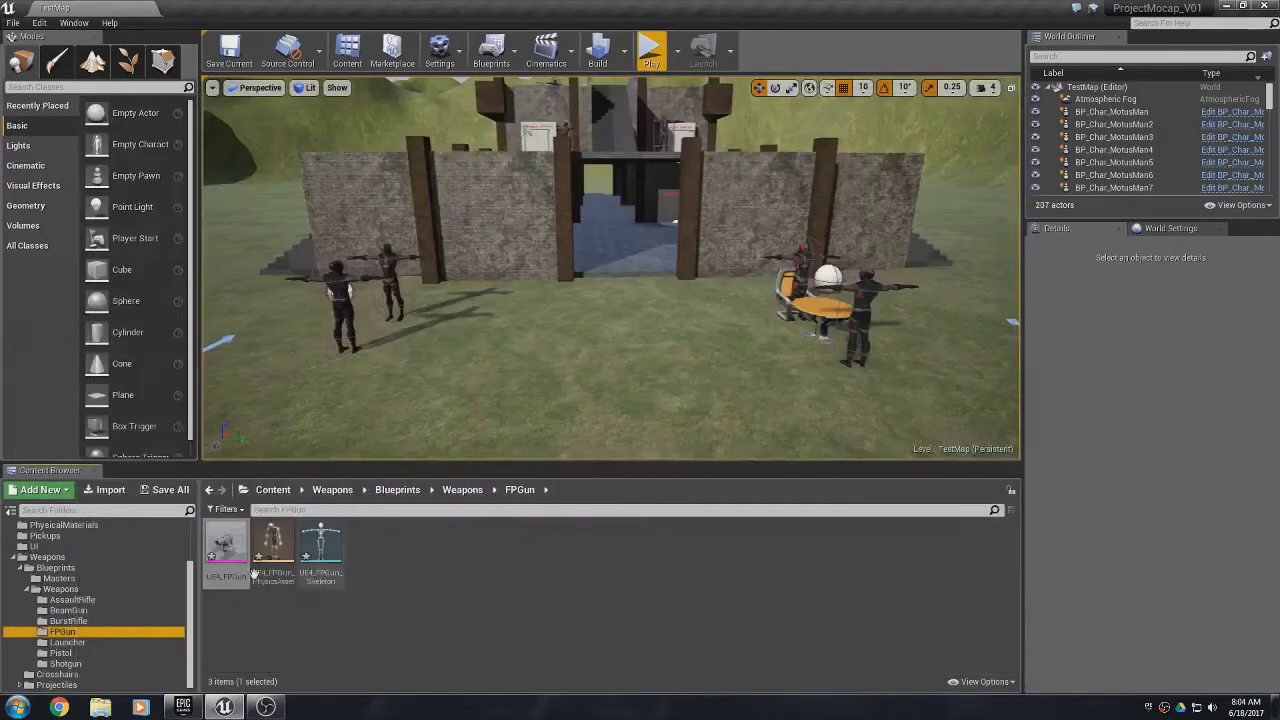
click(167, 489)
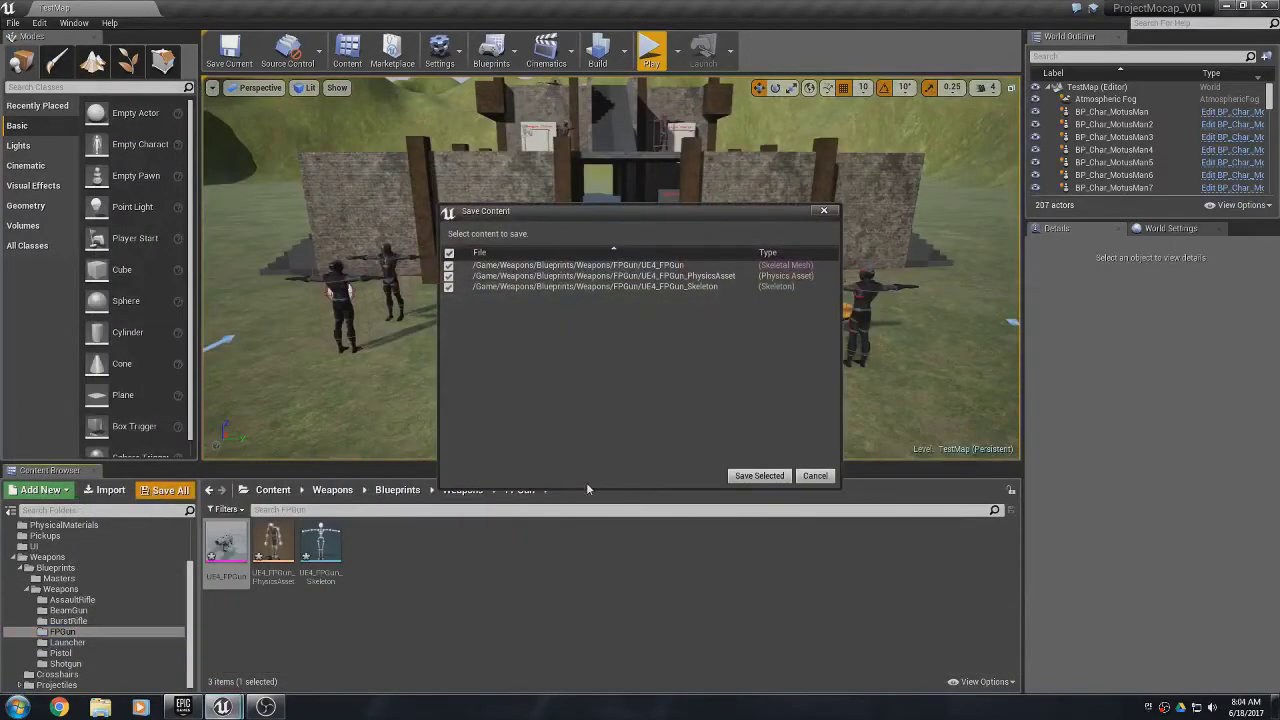
click(759, 475)
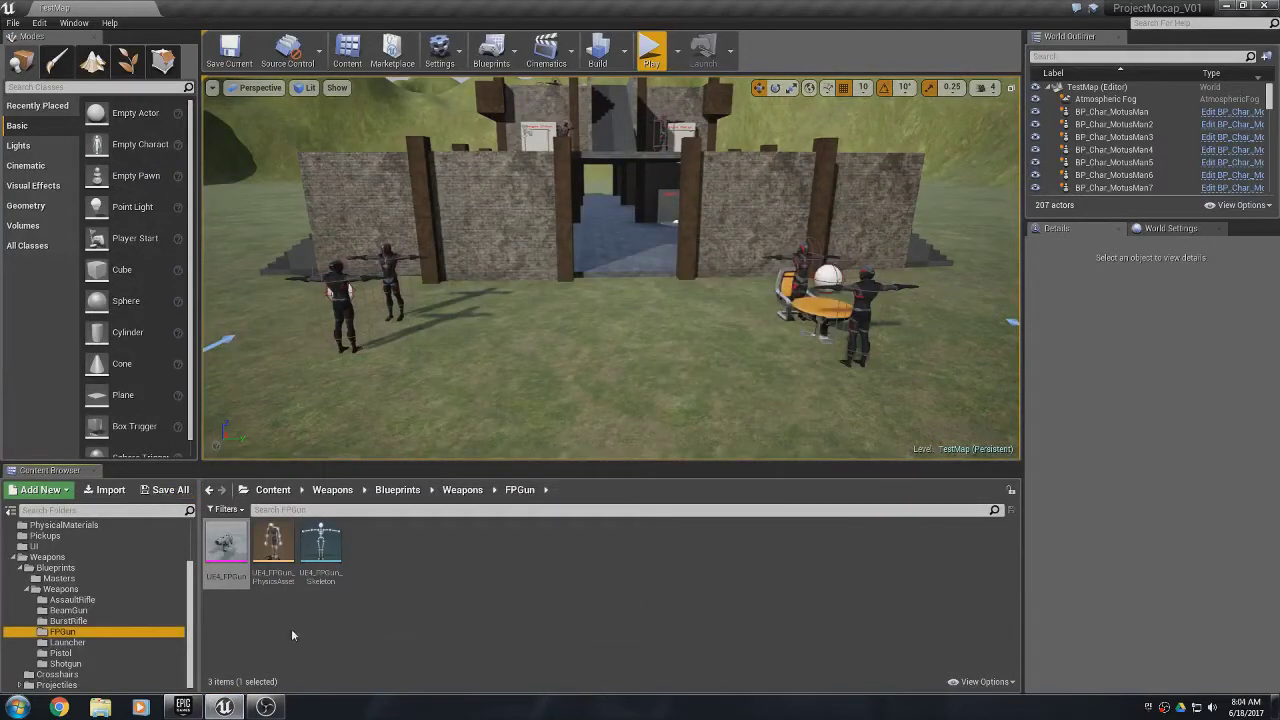
- Recheck the gun's facing direction and start reimporting UE4_FPGun.FBX from the Desktop, overwriting all existing assets
double_click(221, 545)
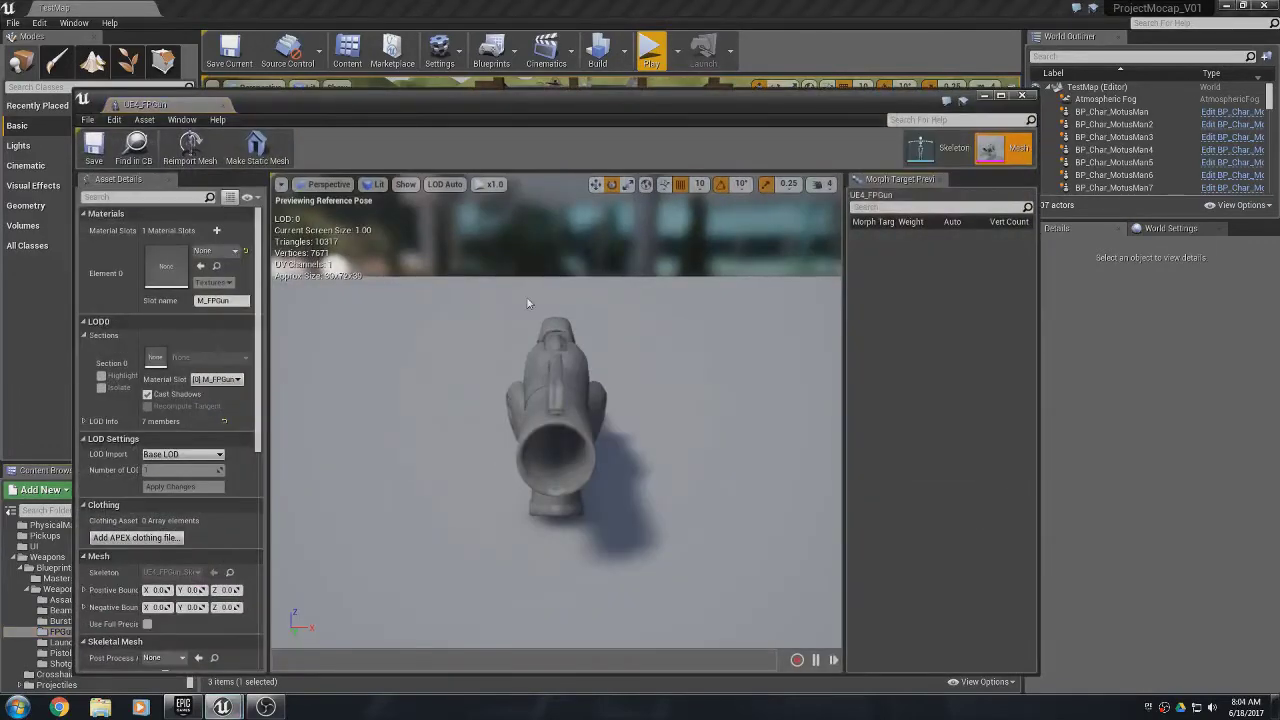
click(1021, 95)
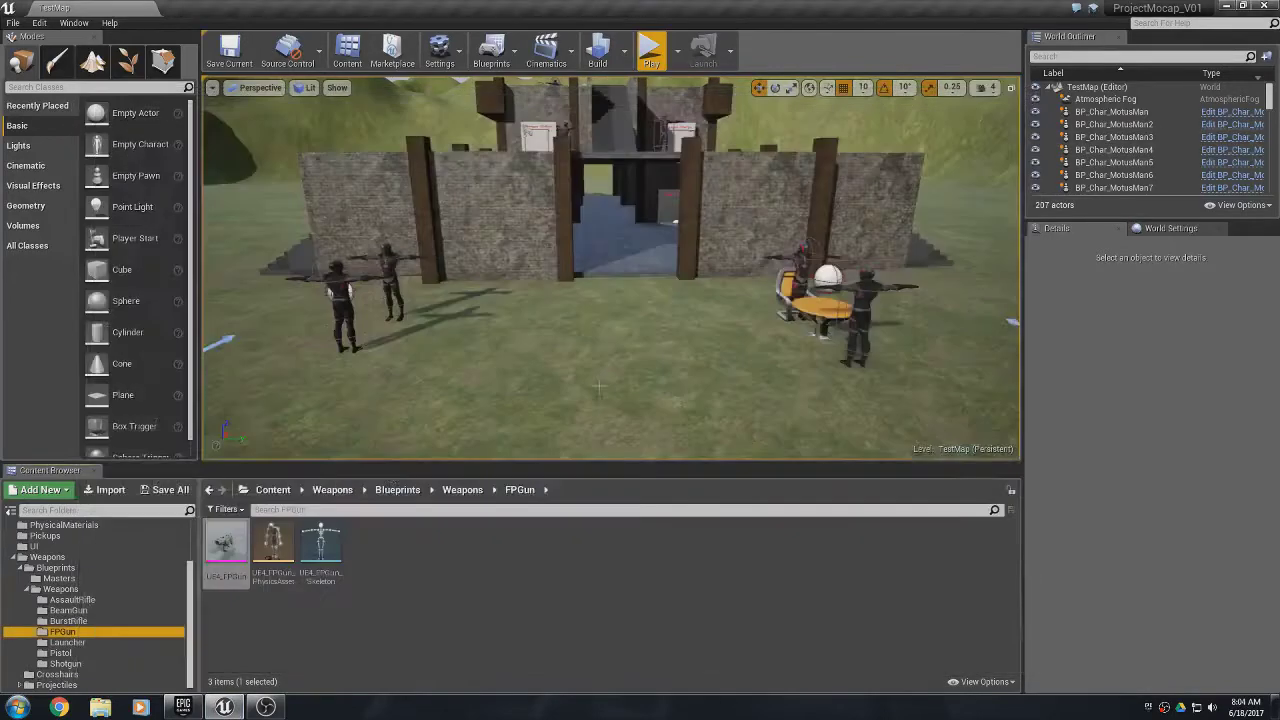
click(110, 490)
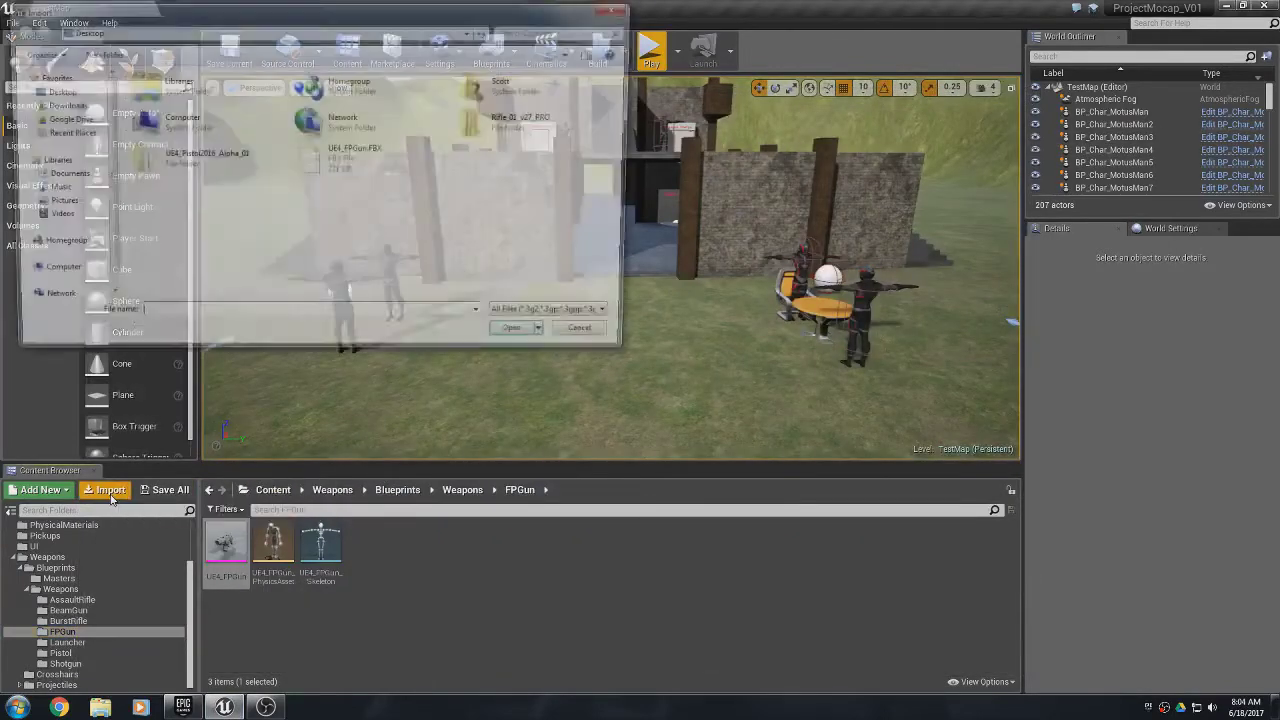
click(326, 170)
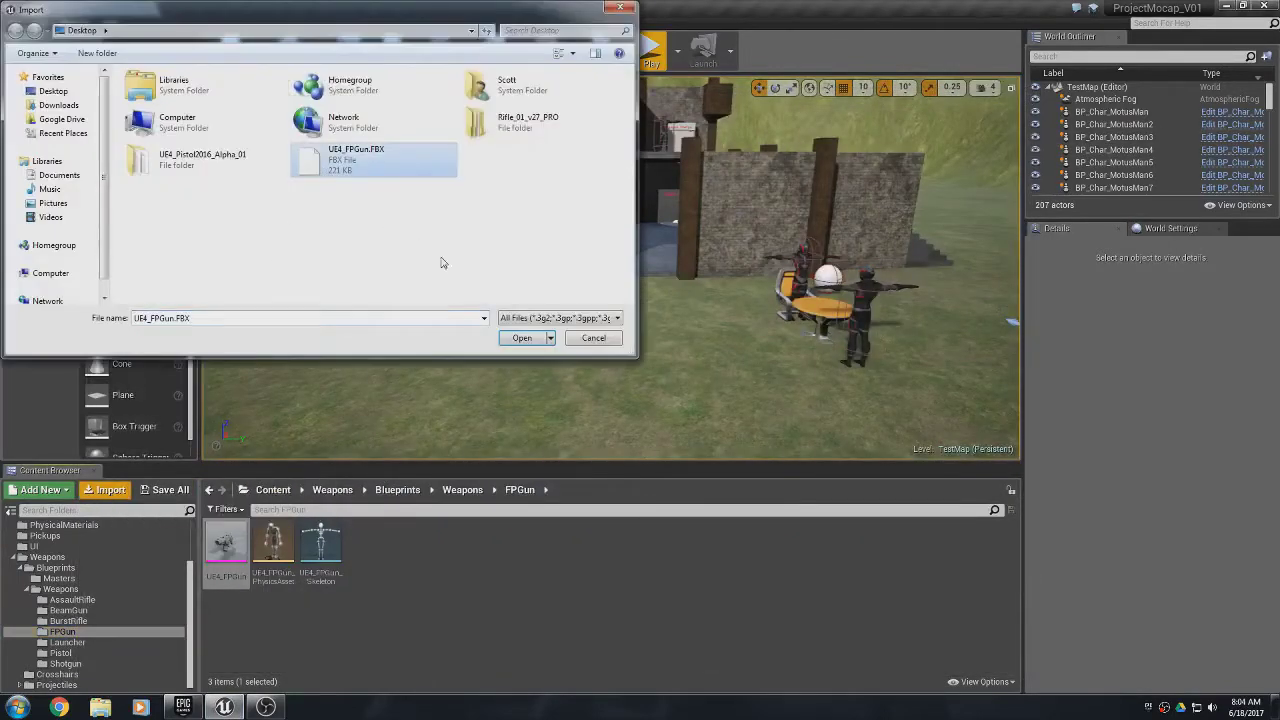
click(520, 339)
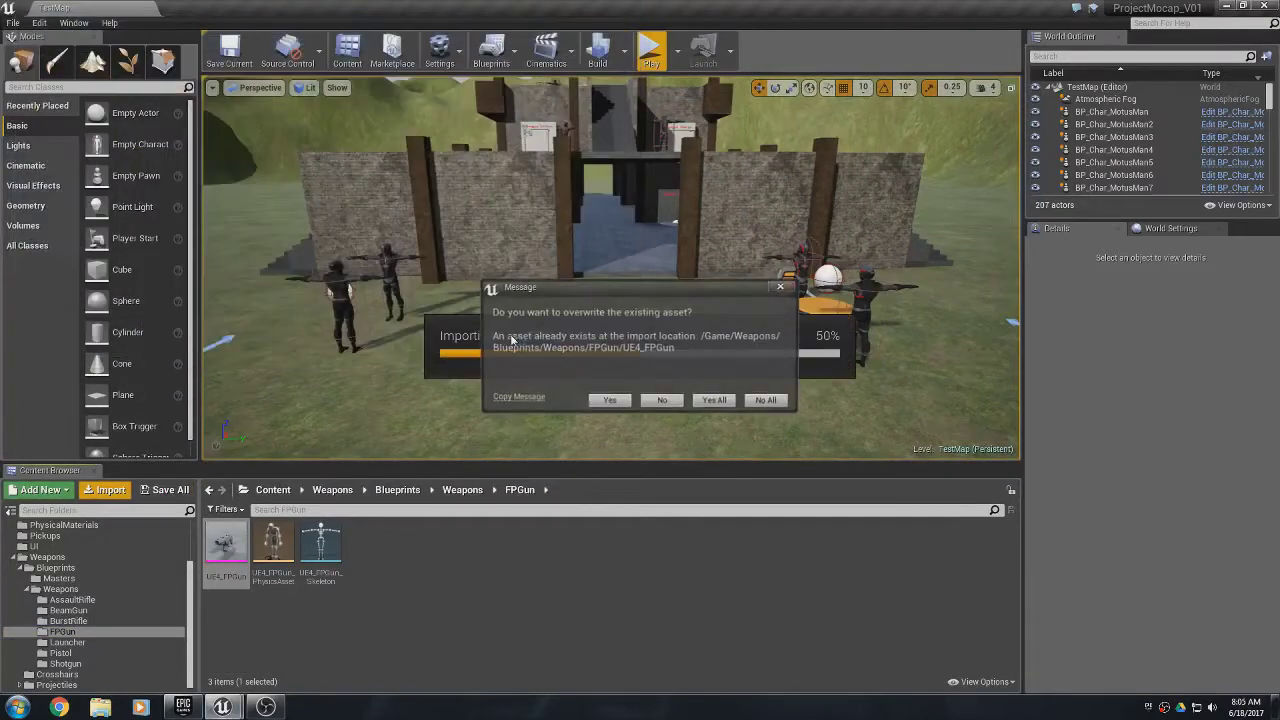
click(716, 401)
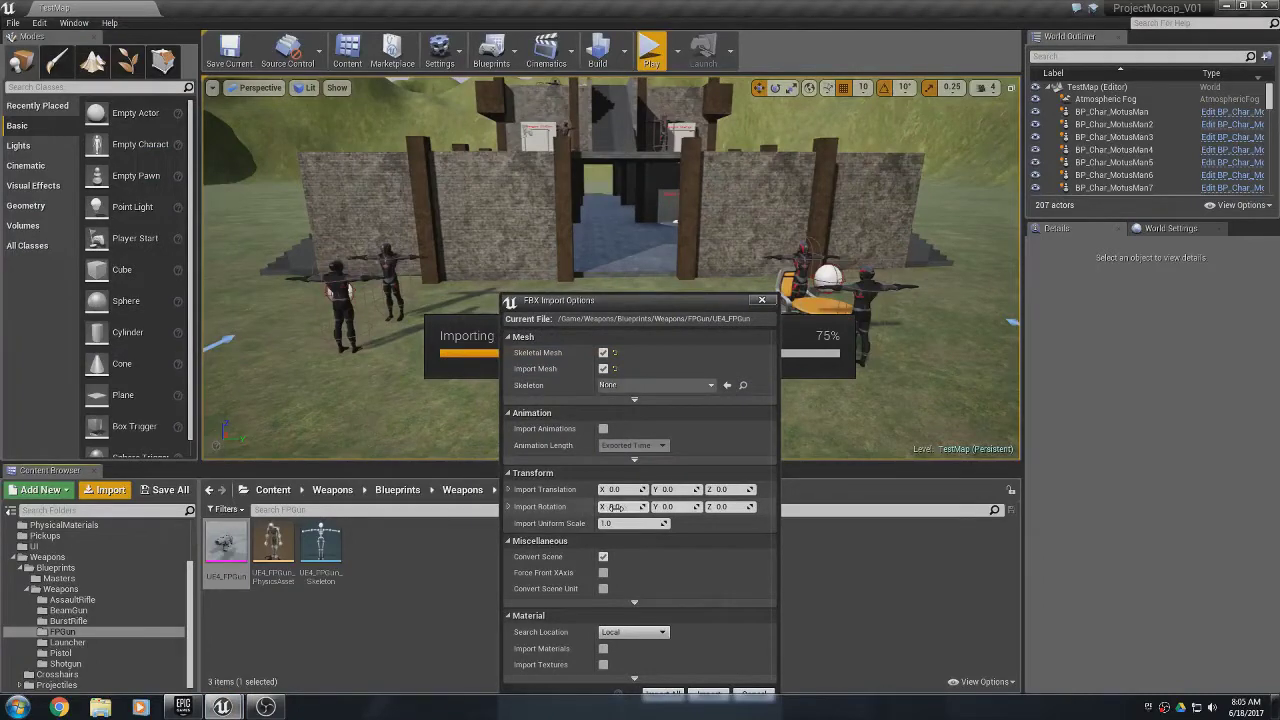
- Import the gun with a Z import rotation of -90, and inspect the mesh's orientation in its editor
click(726, 507)
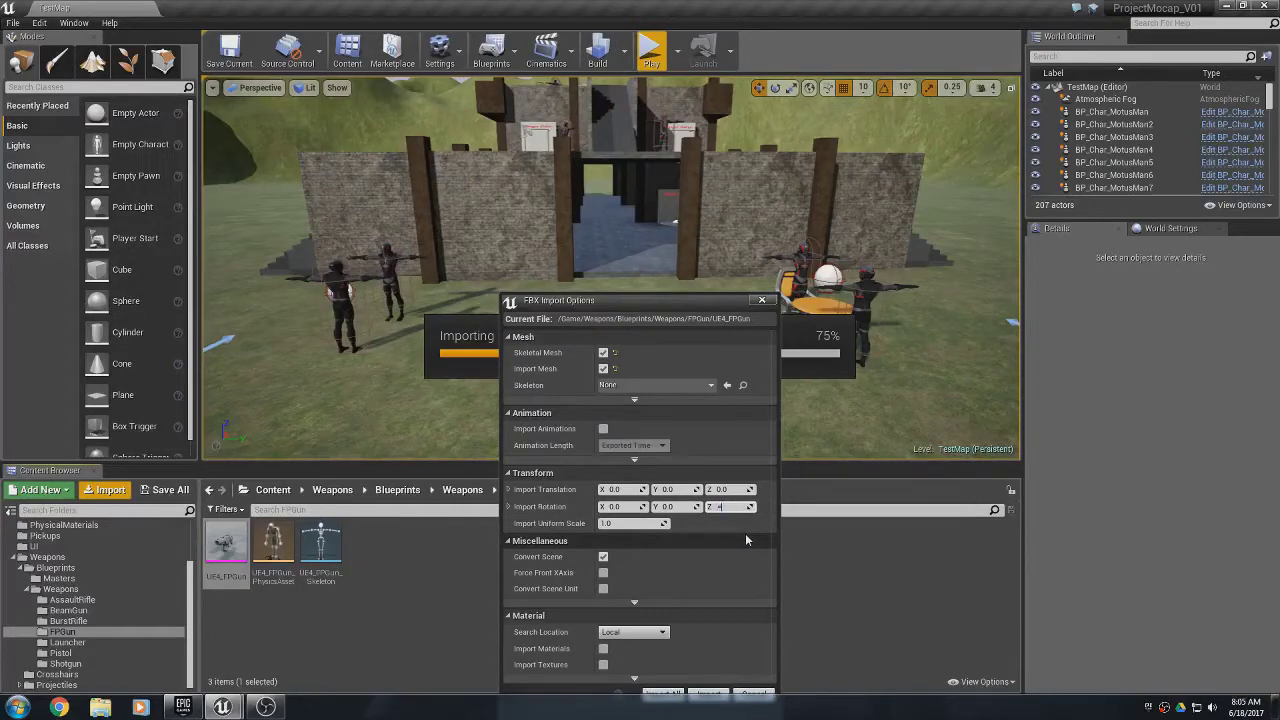
key(BackSpace)
drag(628, 305, 626, 150)
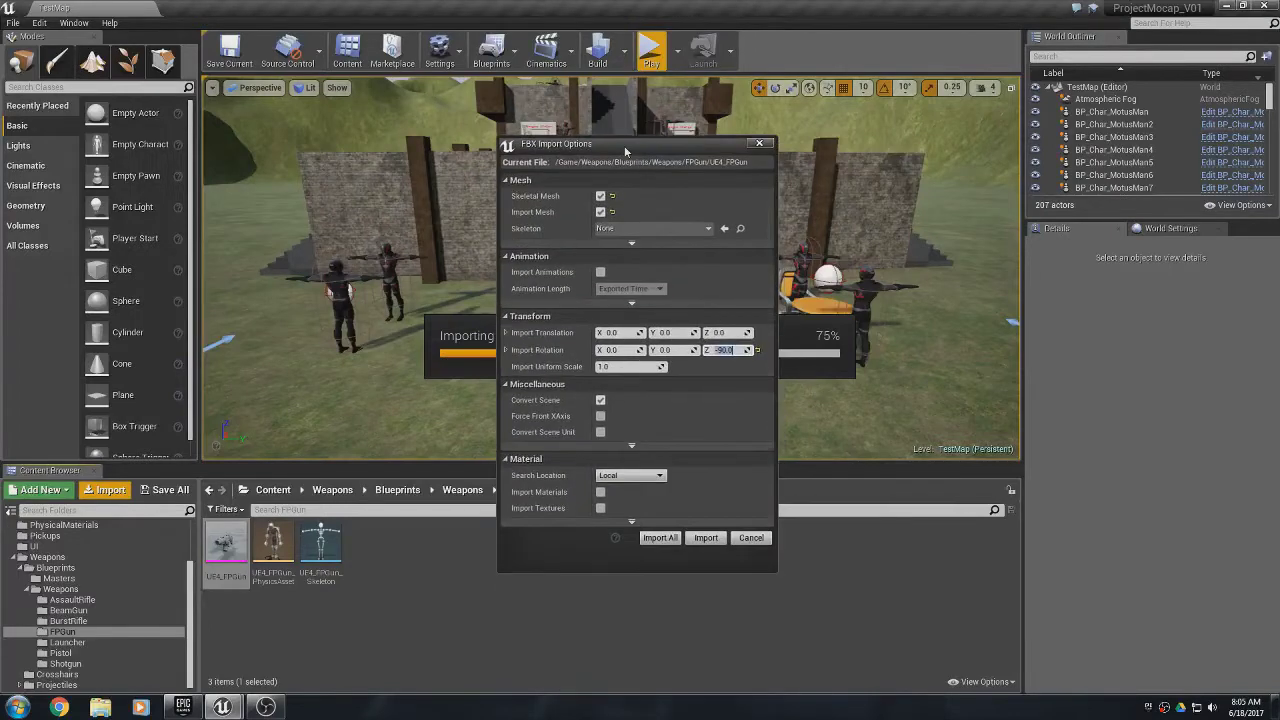
click(655, 541)
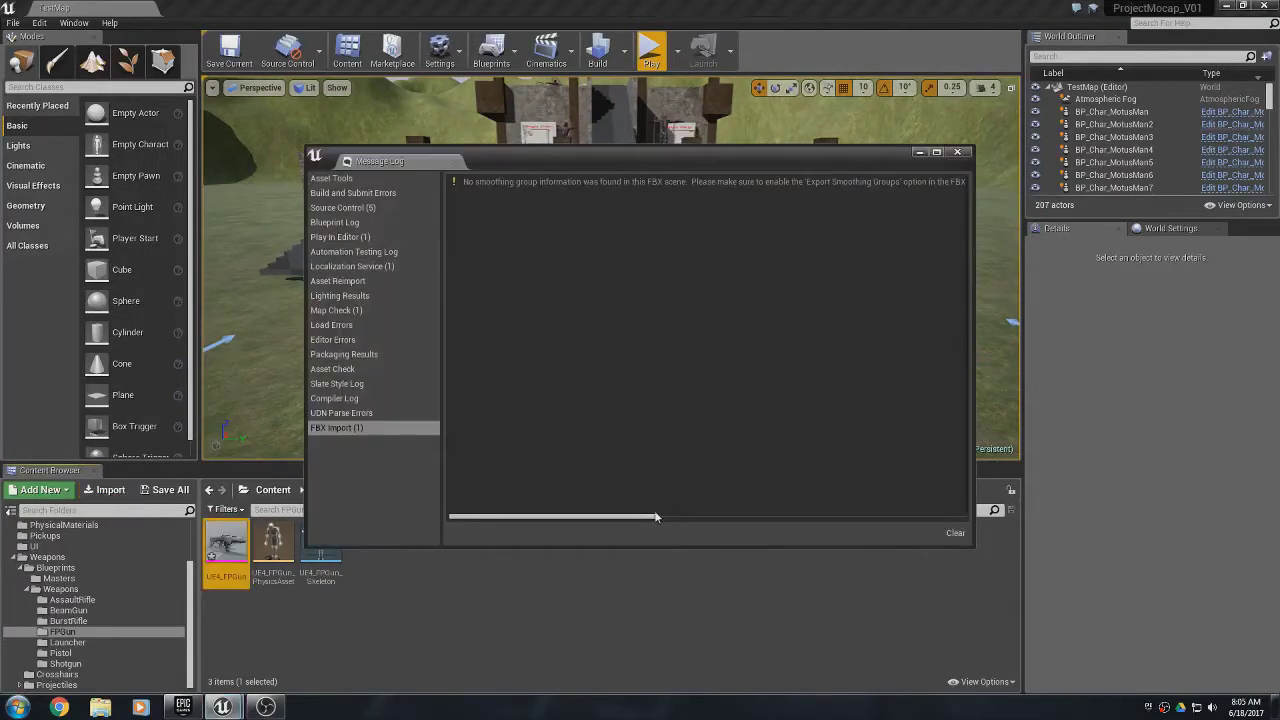
click(957, 152)
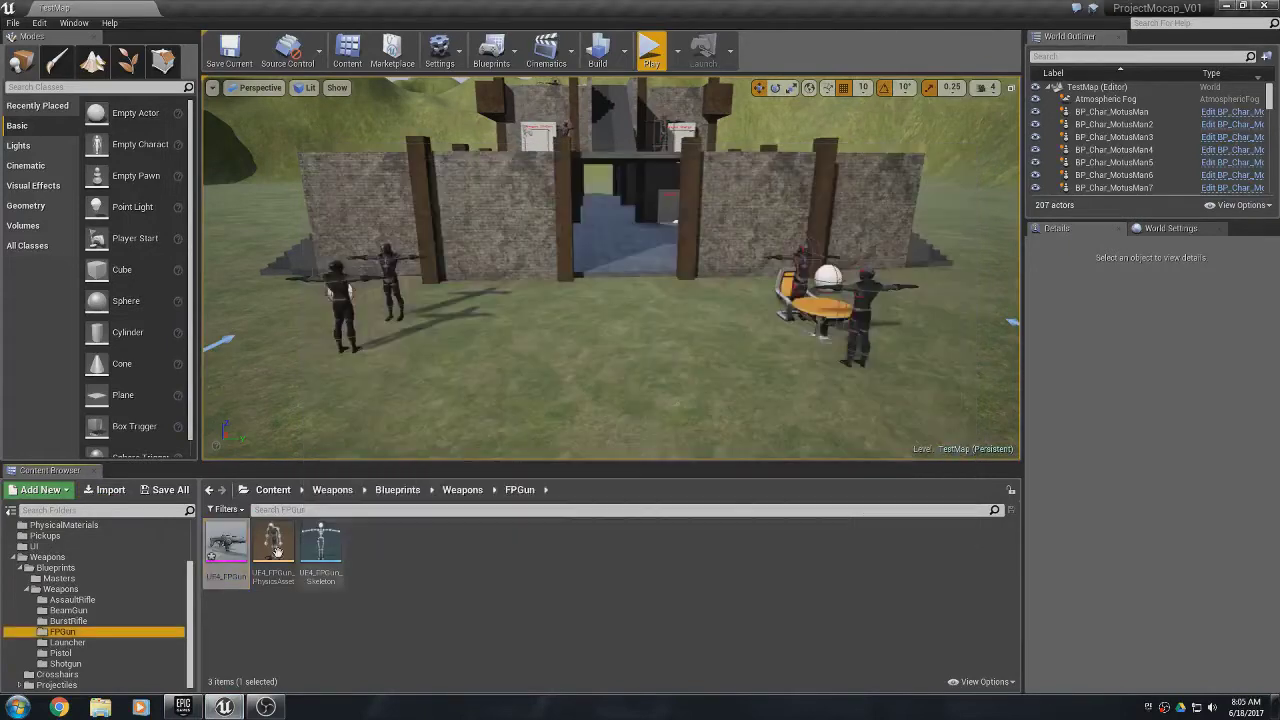
double_click(226, 545)
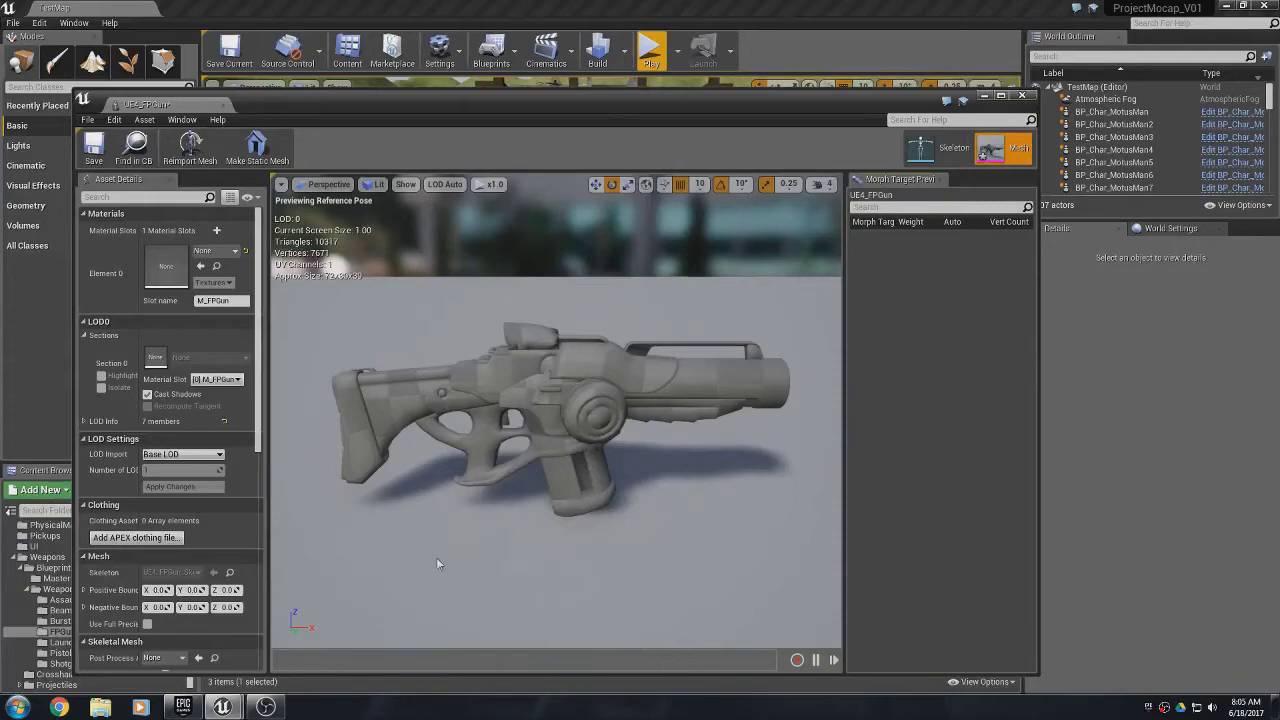
click(1021, 95)
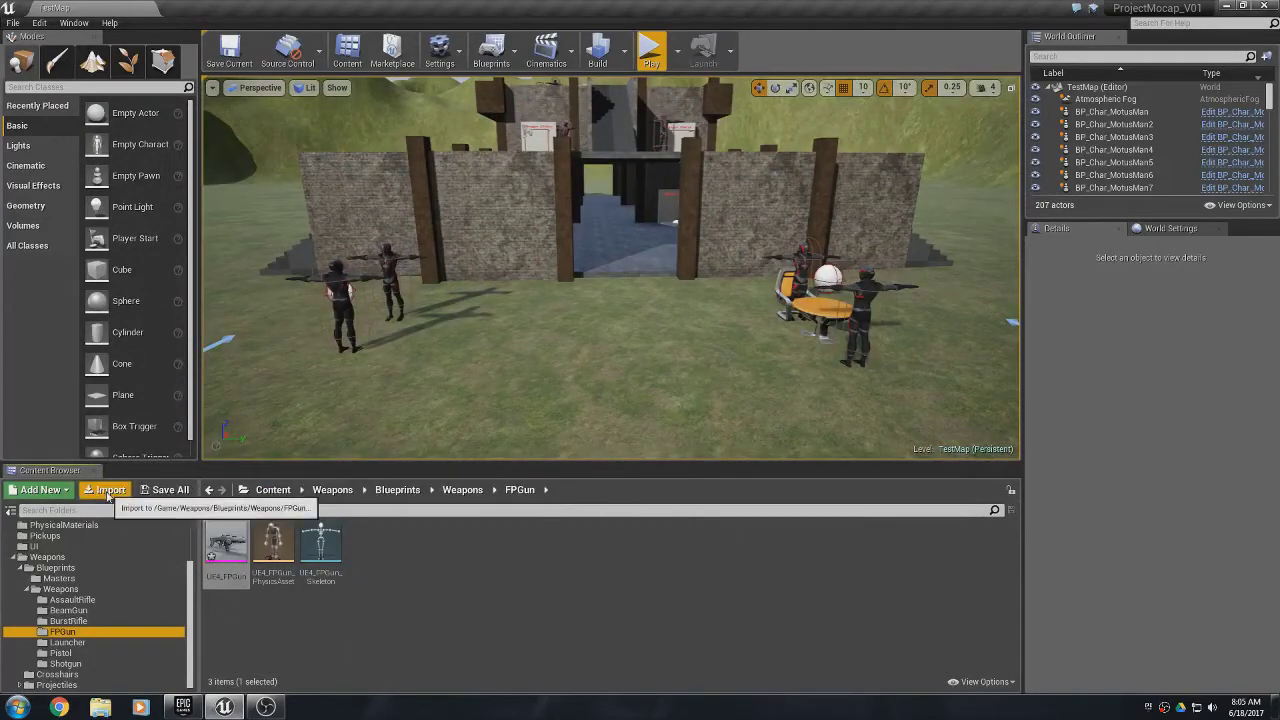
- Start another import of UE4_FPGun.FBX into the FPGun folder and agree to overwrite all existing assets
click(108, 493)
click(360, 158)
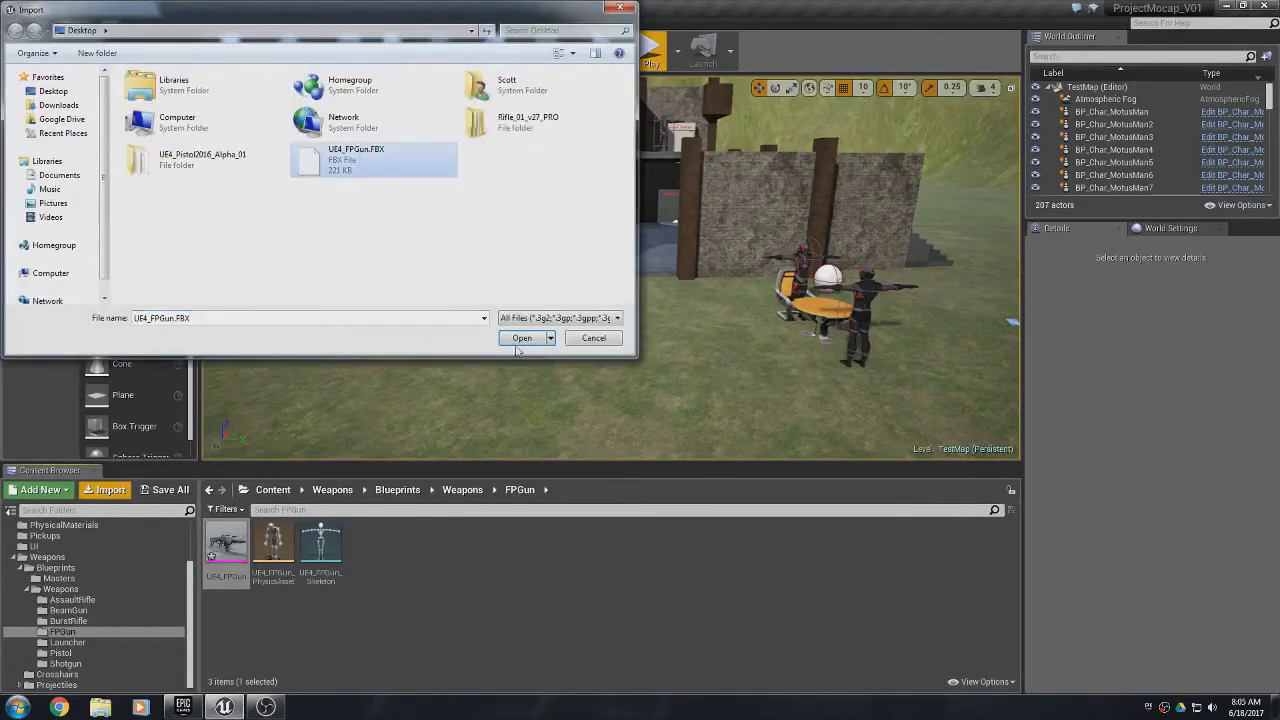
click(528, 340)
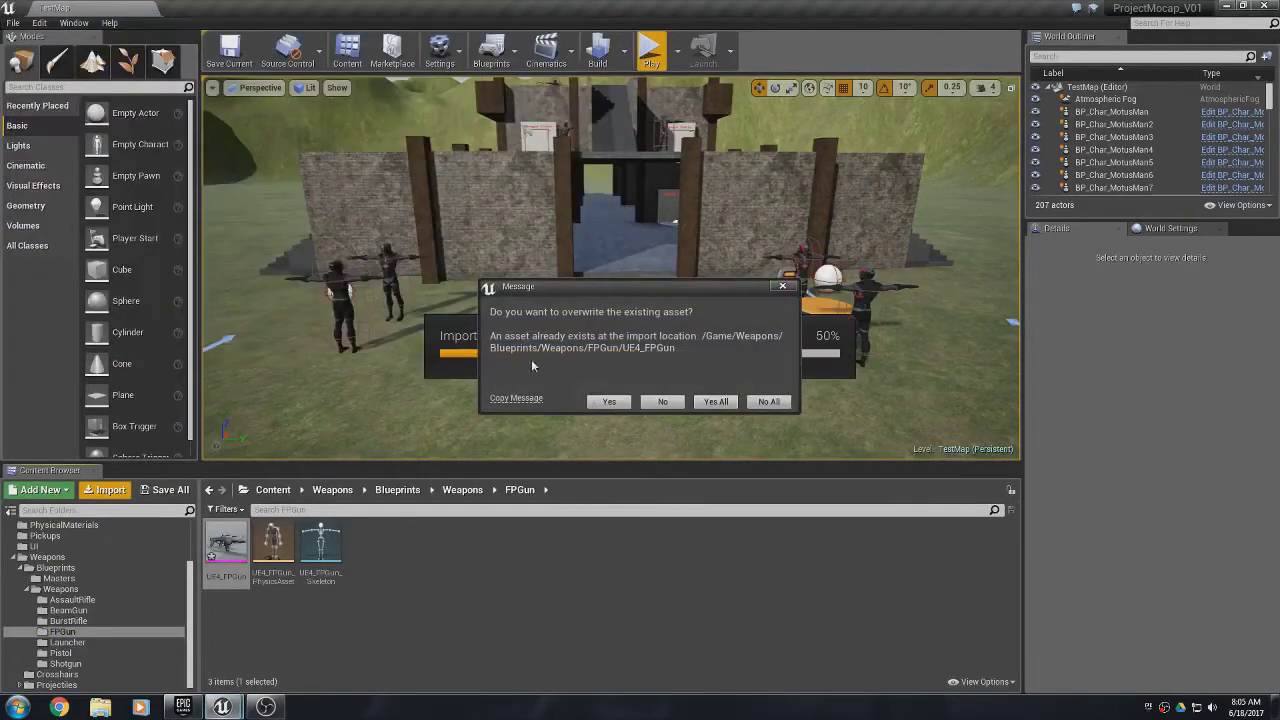
click(712, 401)
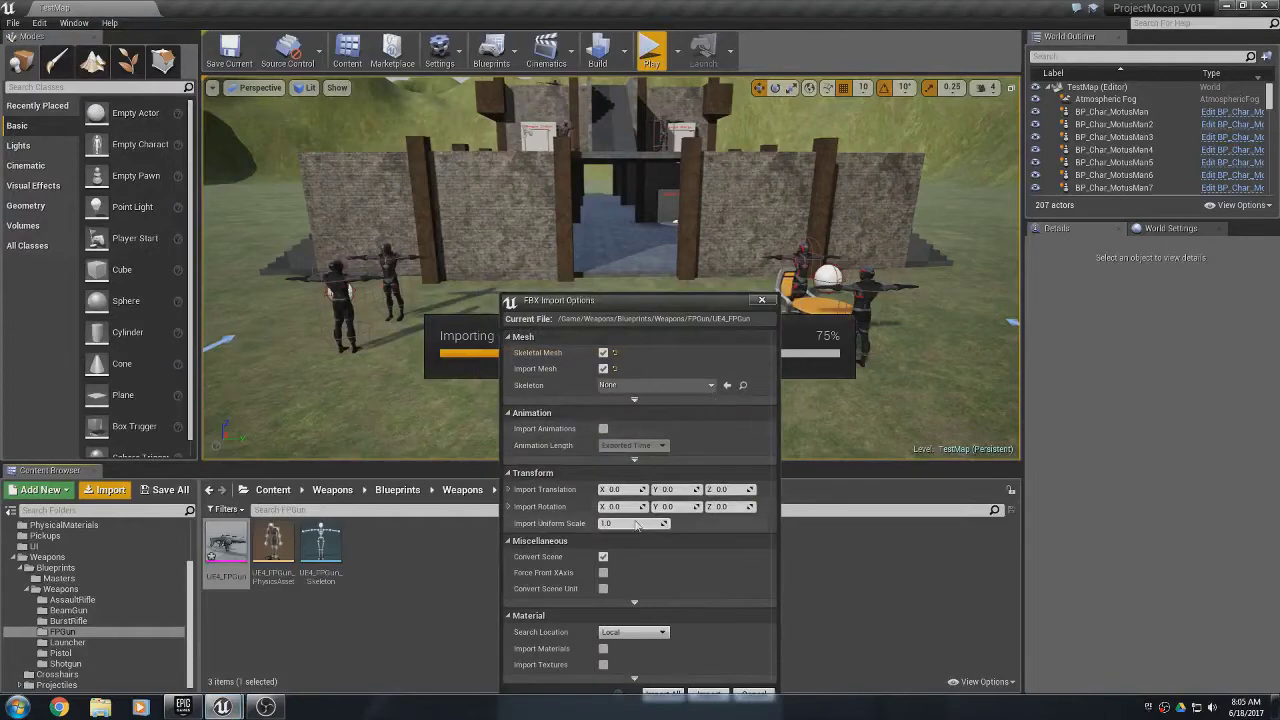
- Import the gun with a Z import rotation of 90, and inspect the mesh's facing direction in its editor
click(722, 506)
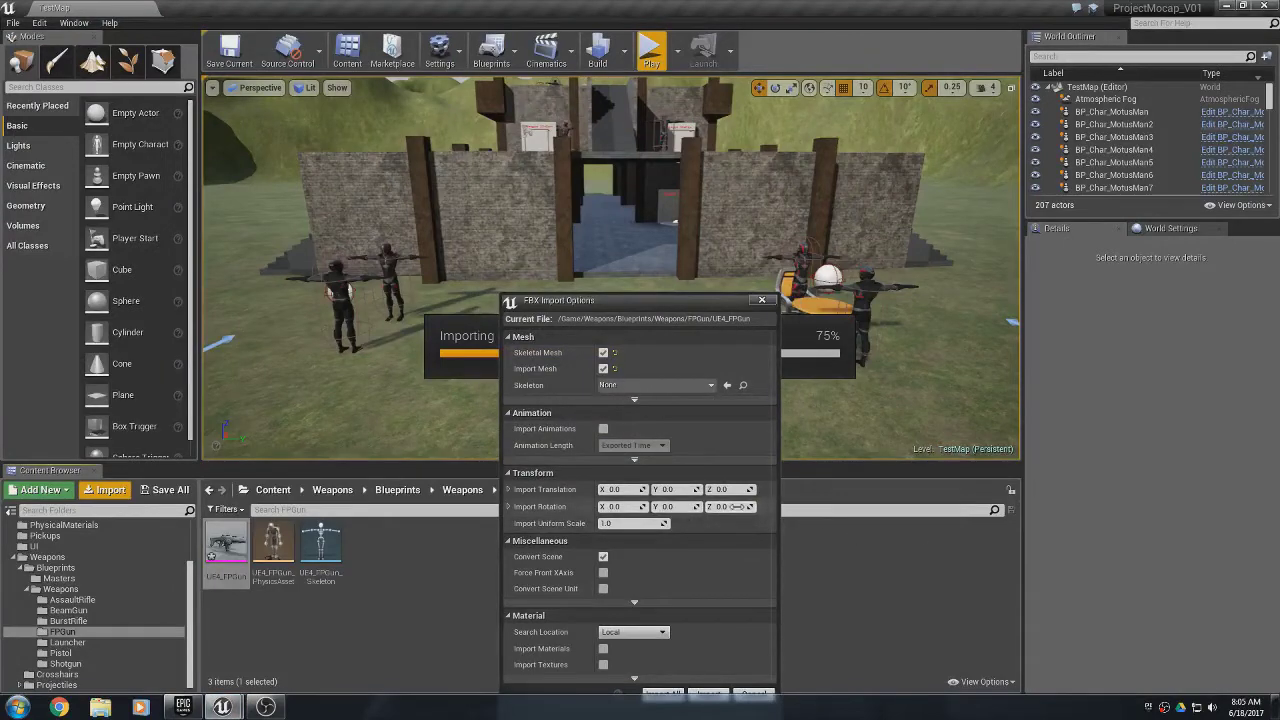
text(90.0)
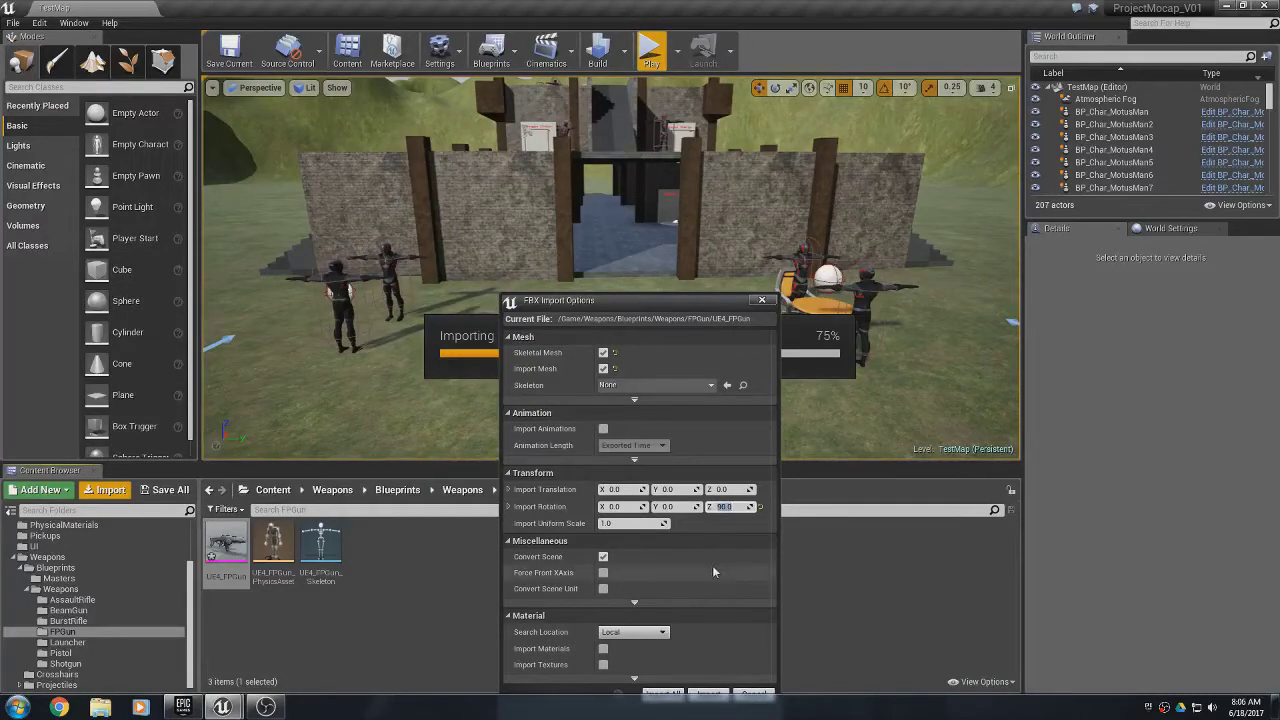
click(659, 700)
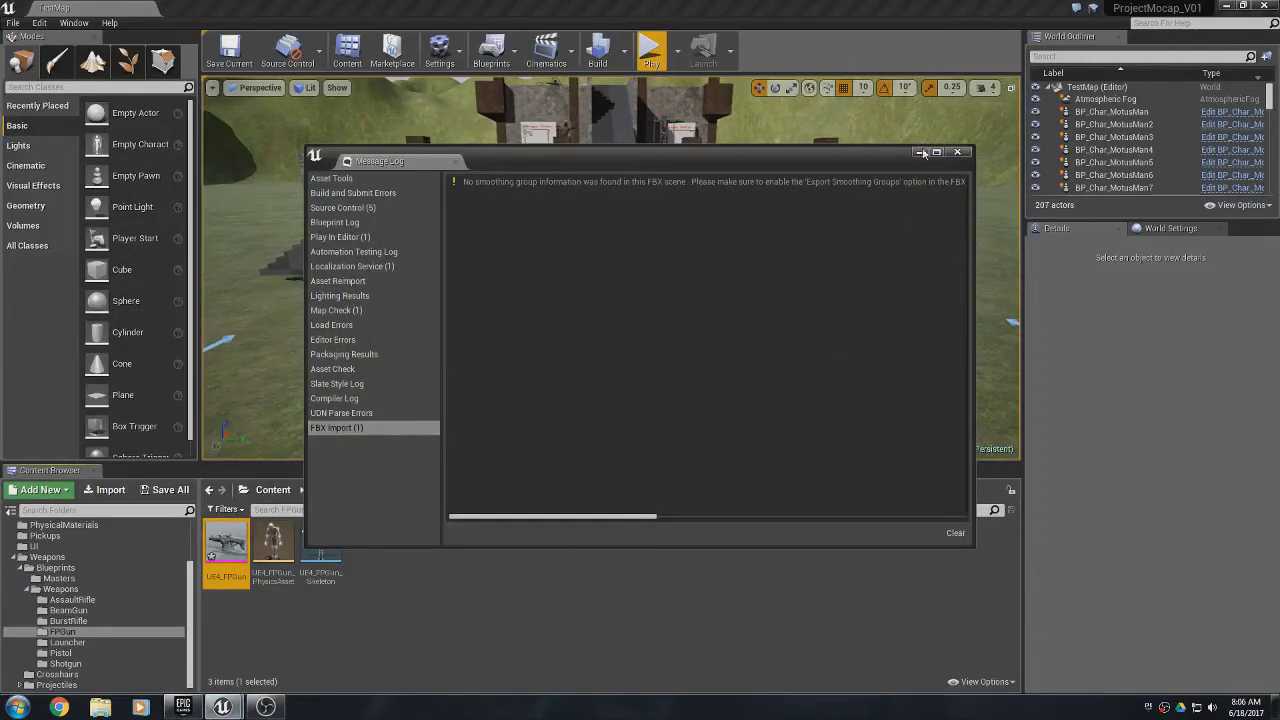
click(921, 152)
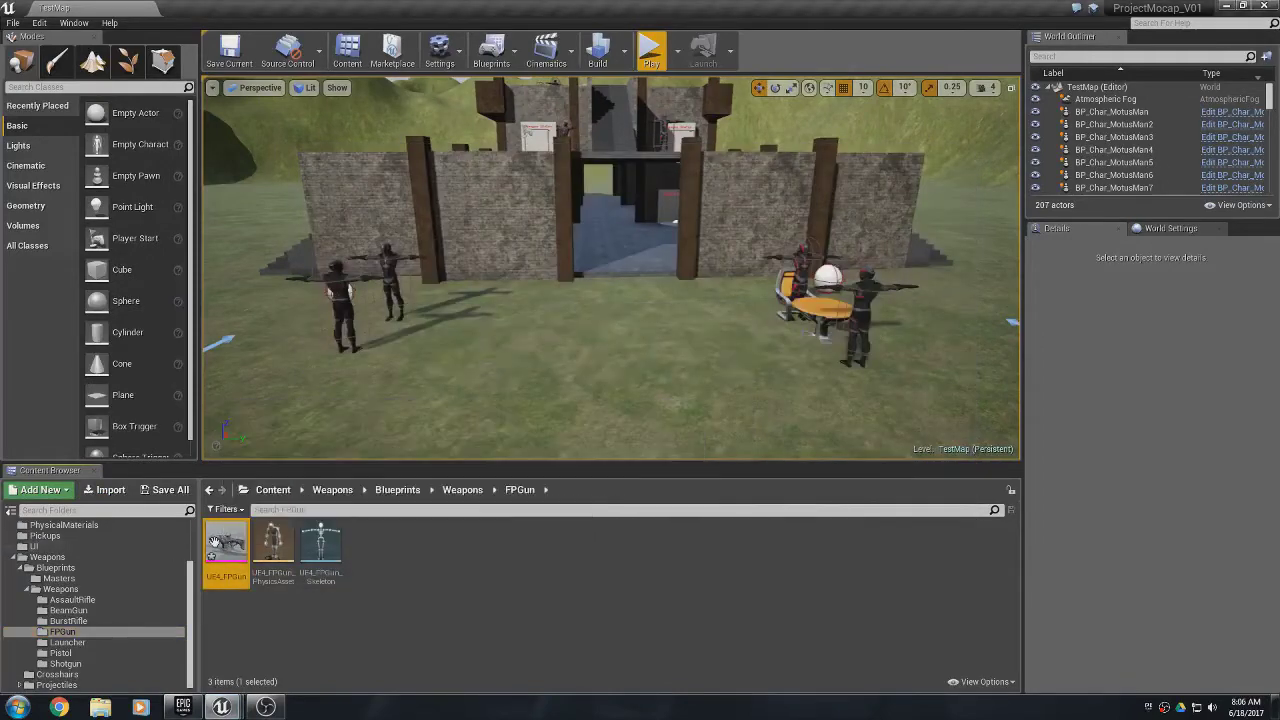
double_click(213, 542)
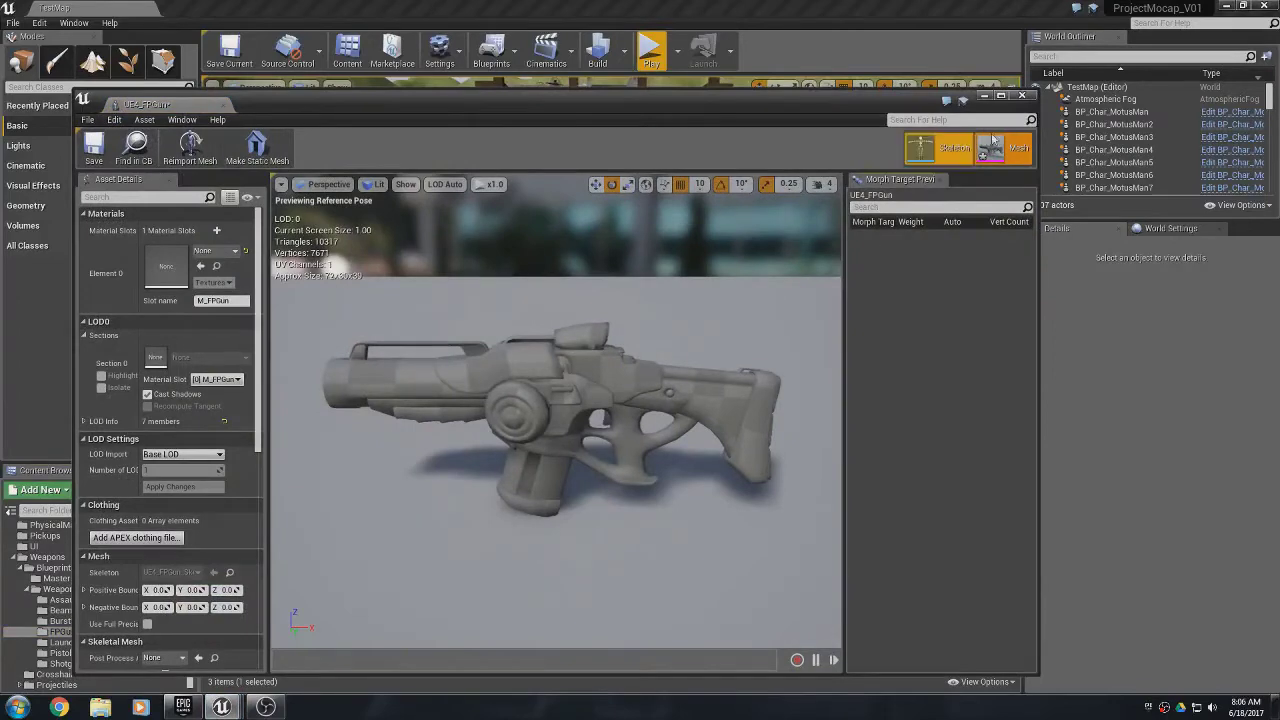
click(1021, 96)
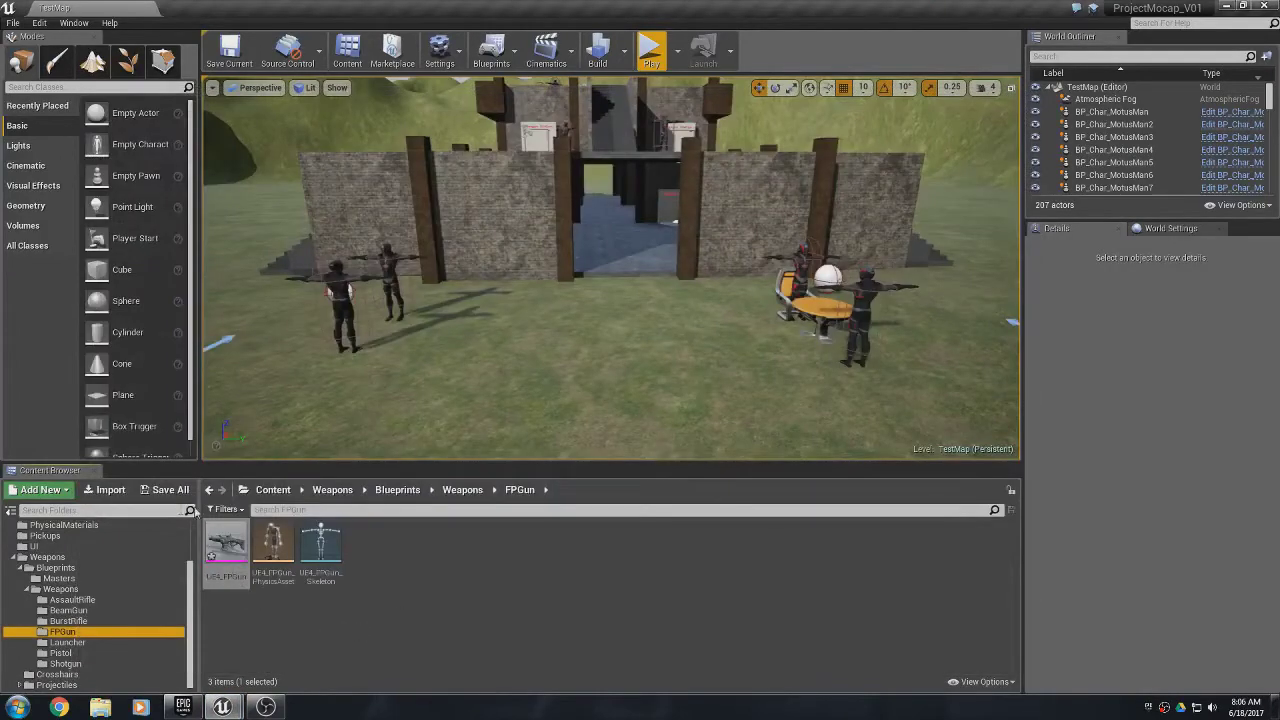
- Reimport UE4_FPGun.FBX over the existing assets with import rotation at 0 on all axes, and close the message log
click(106, 489)
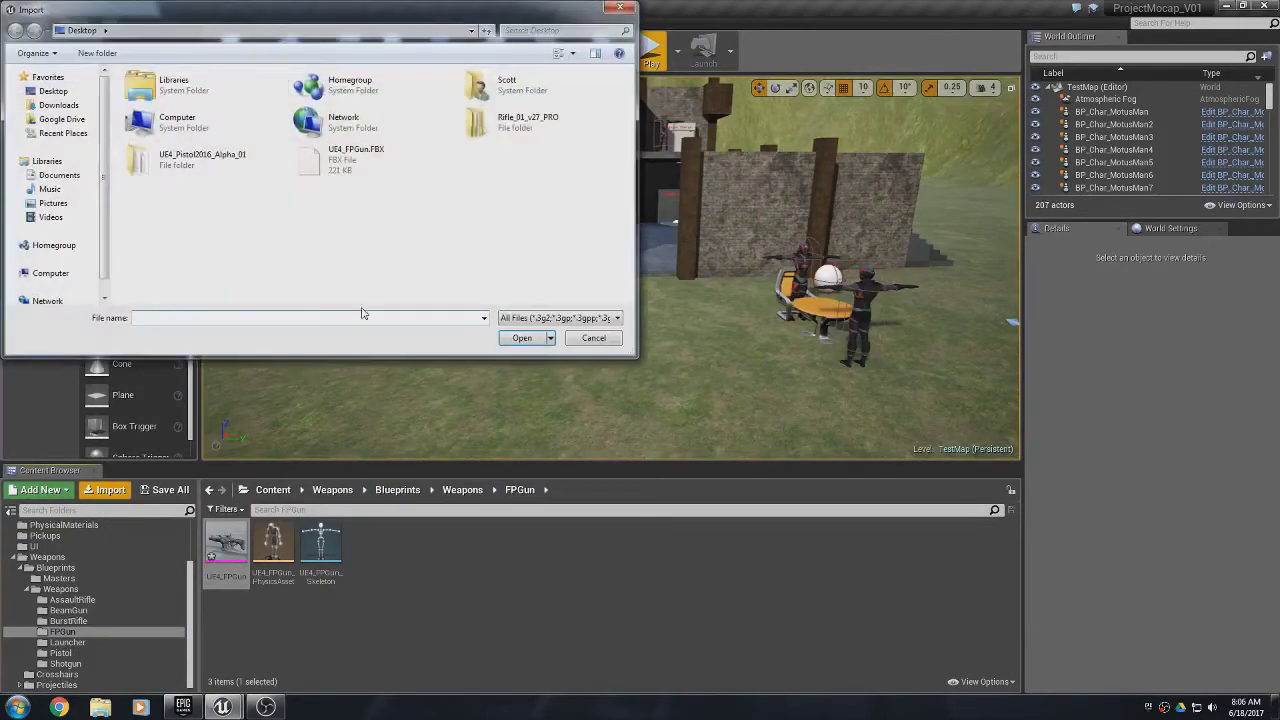
click(345, 168)
click(522, 339)
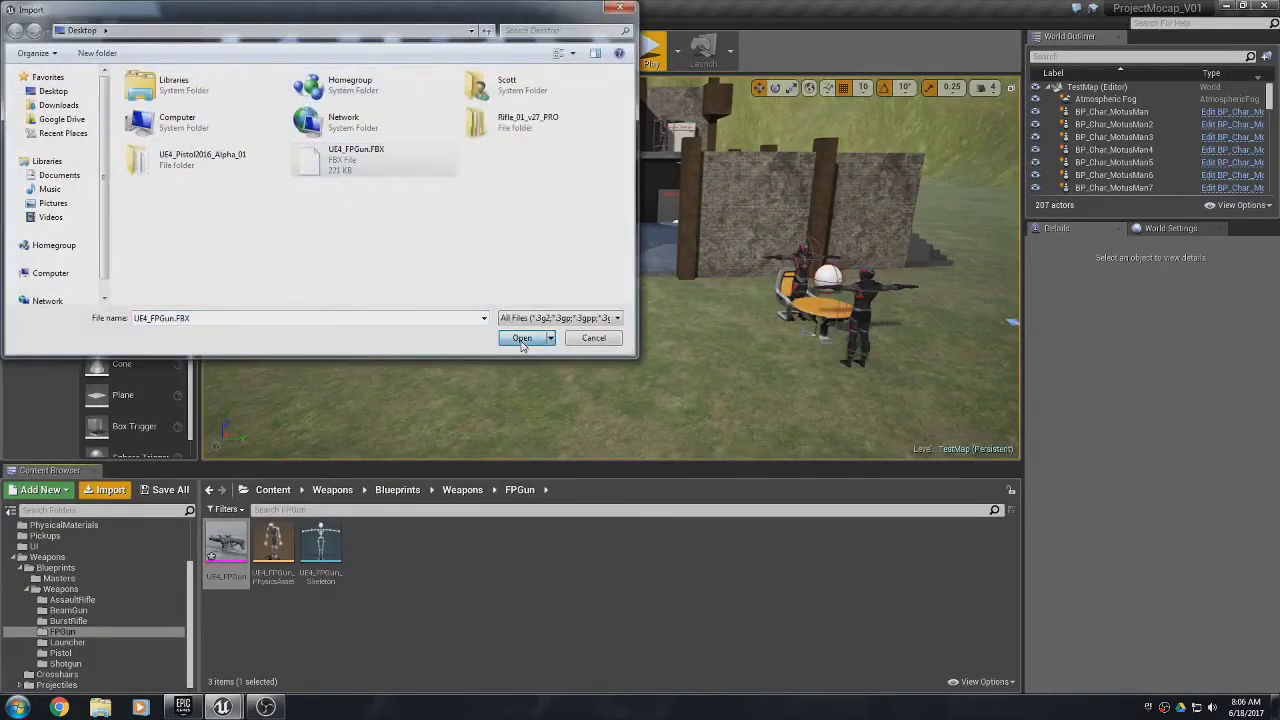
click(716, 401)
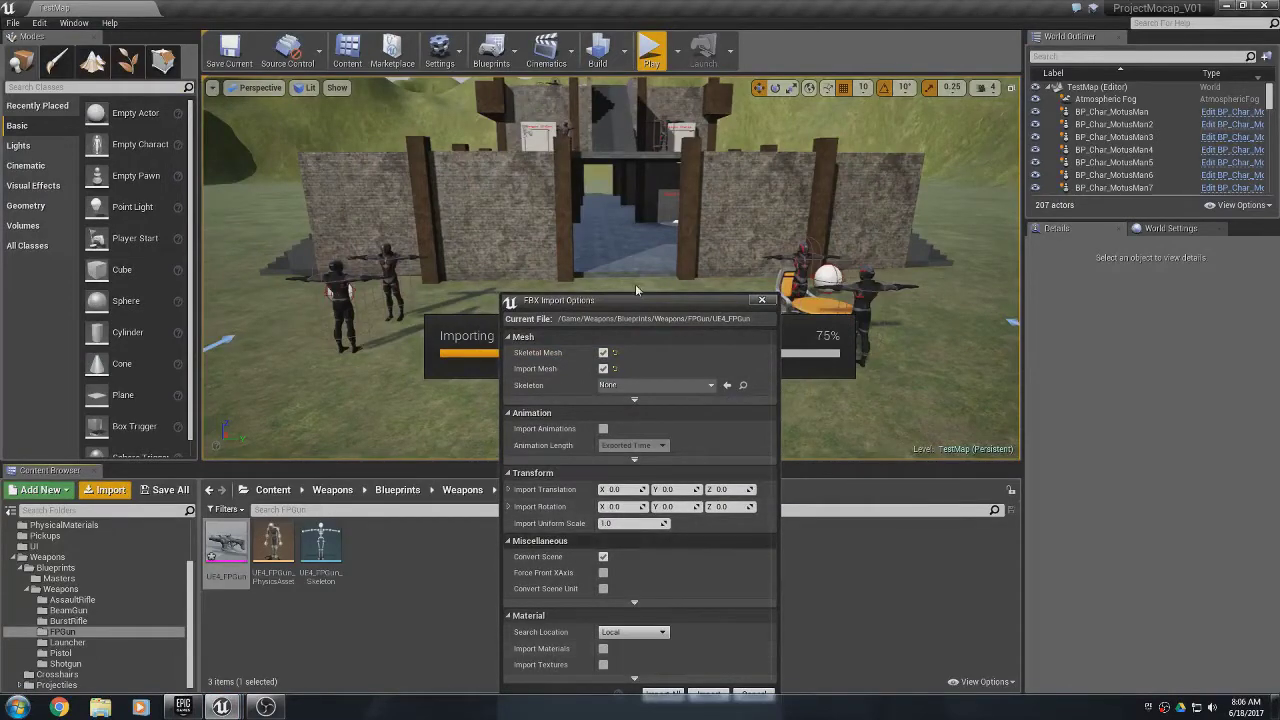
drag(632, 303, 597, 170)
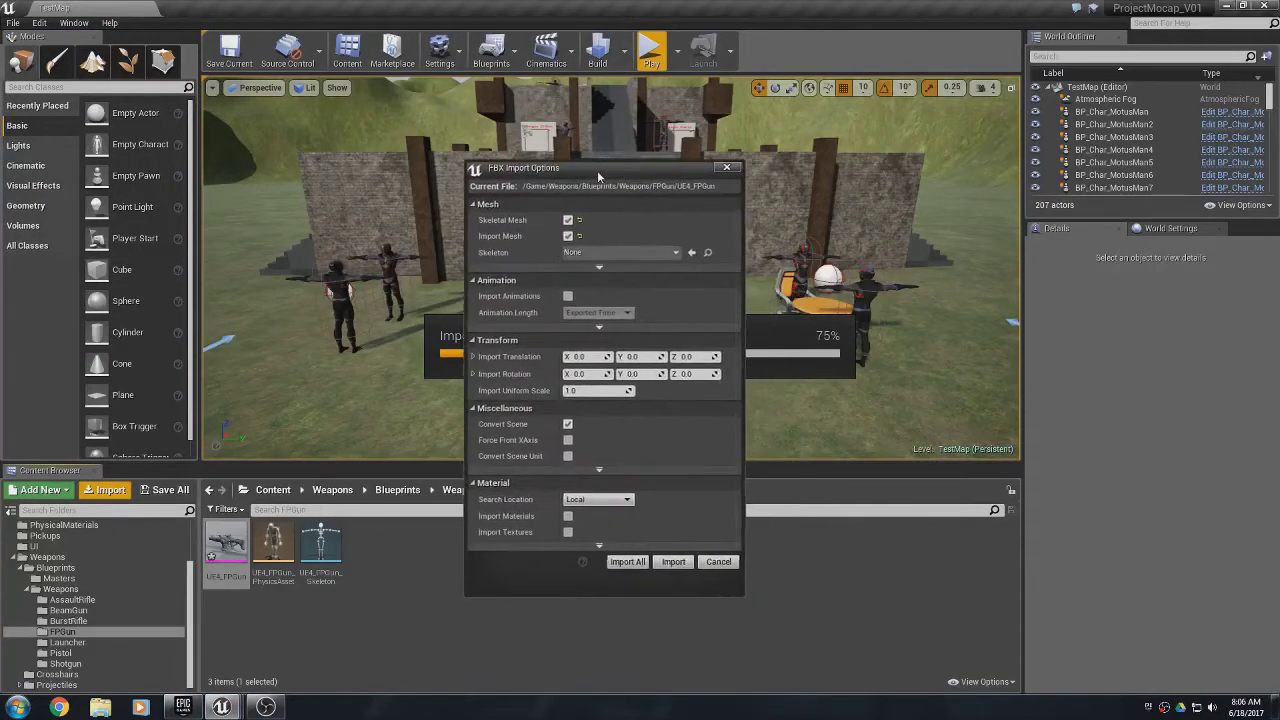
click(627, 559)
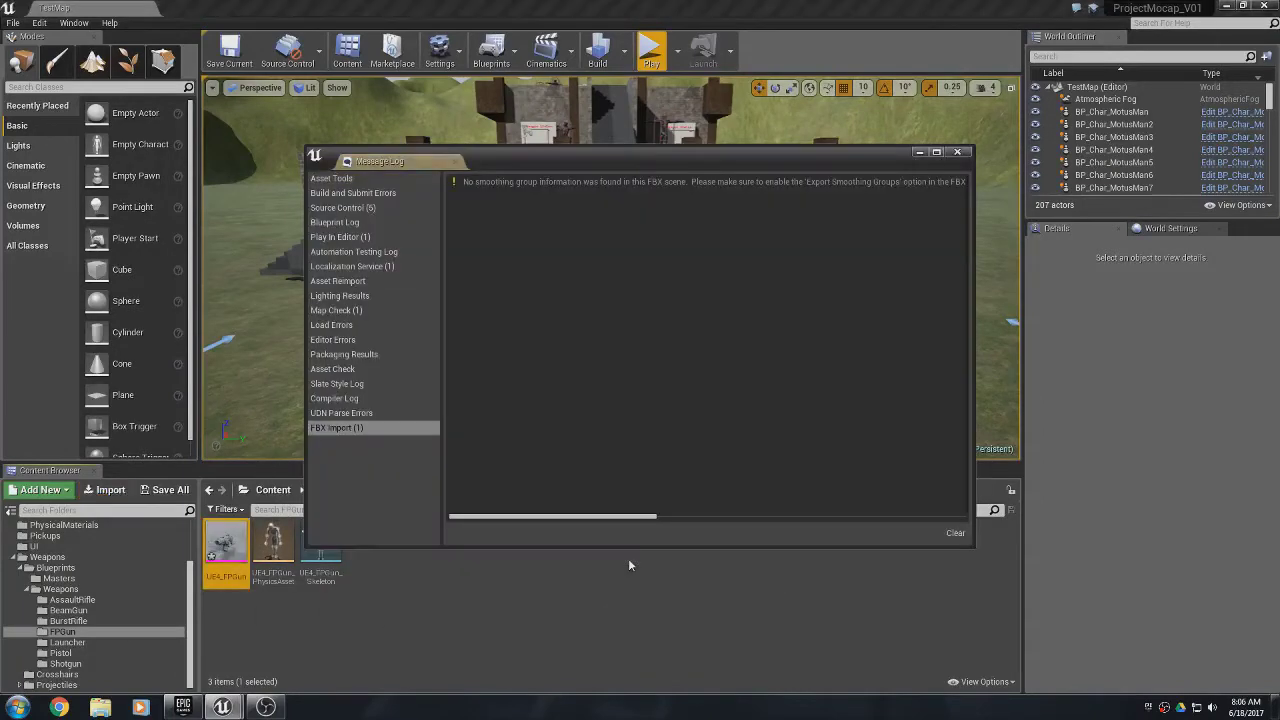
click(957, 151)
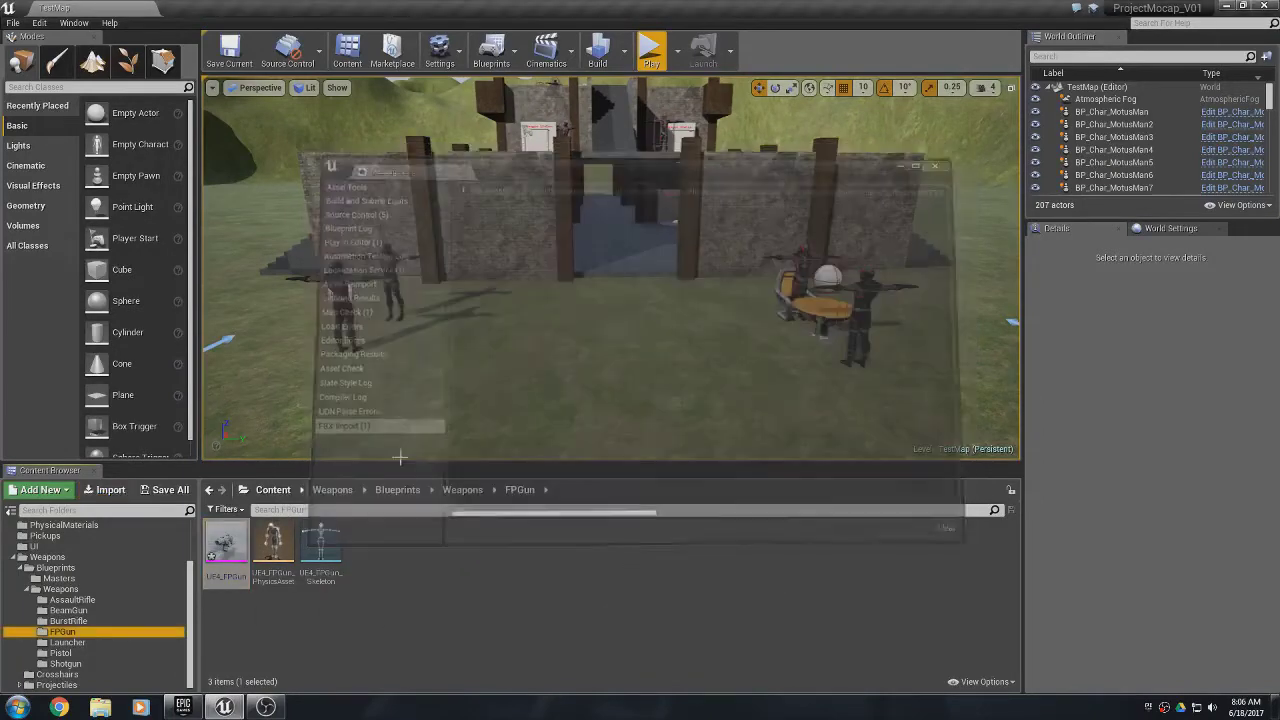
- Save the reimported UE4_FPGun skeletal mesh in the FPGun folder
click(166, 489)
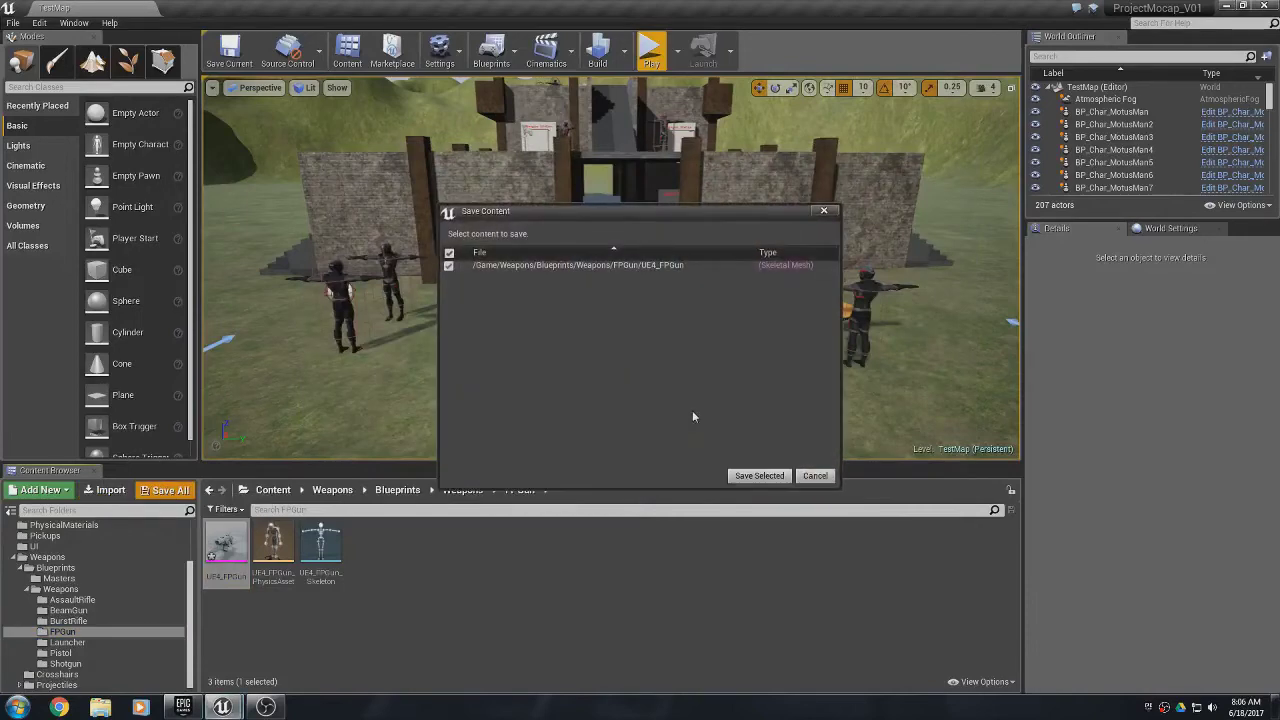
click(757, 476)
click(568, 646)
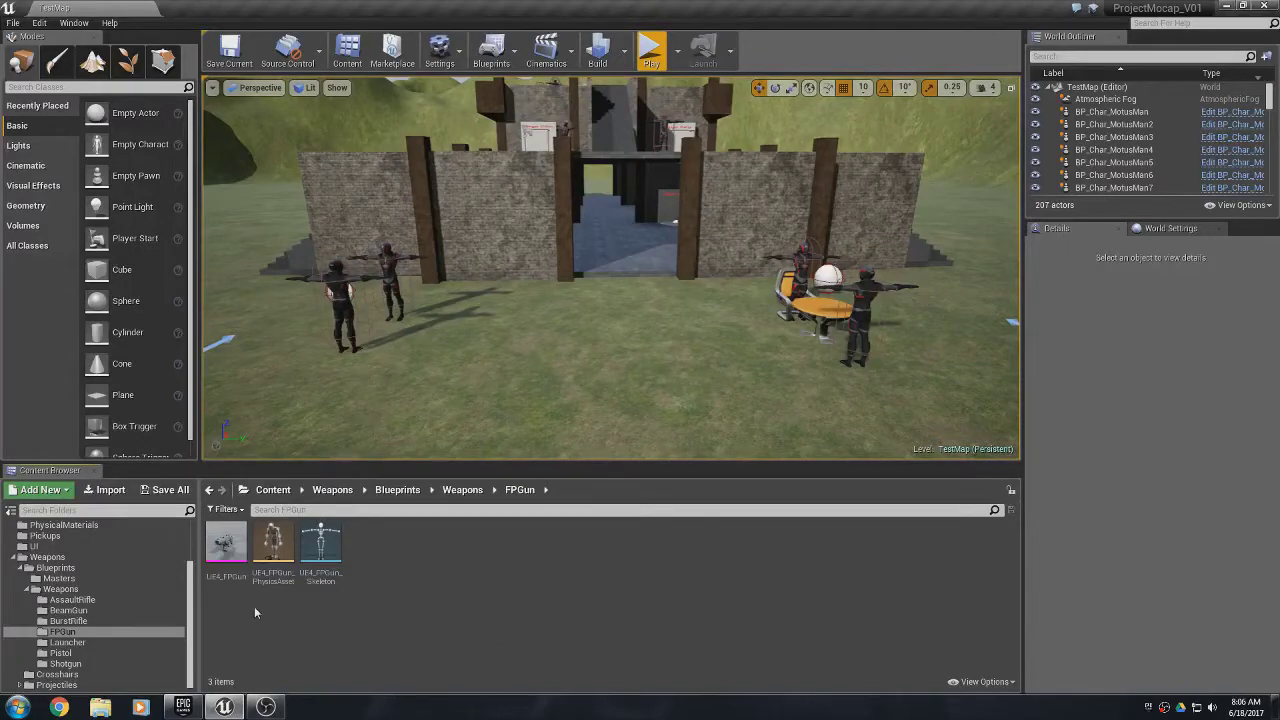
click(224, 543)
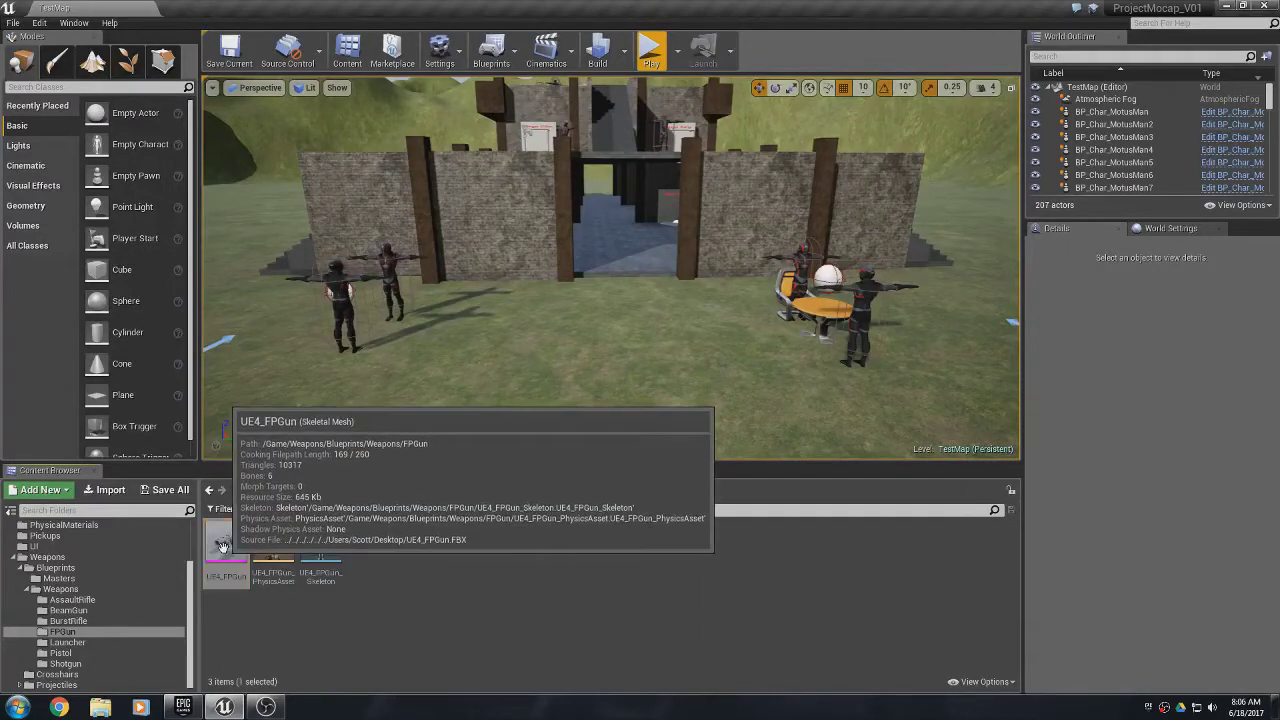
right_click(223, 545)
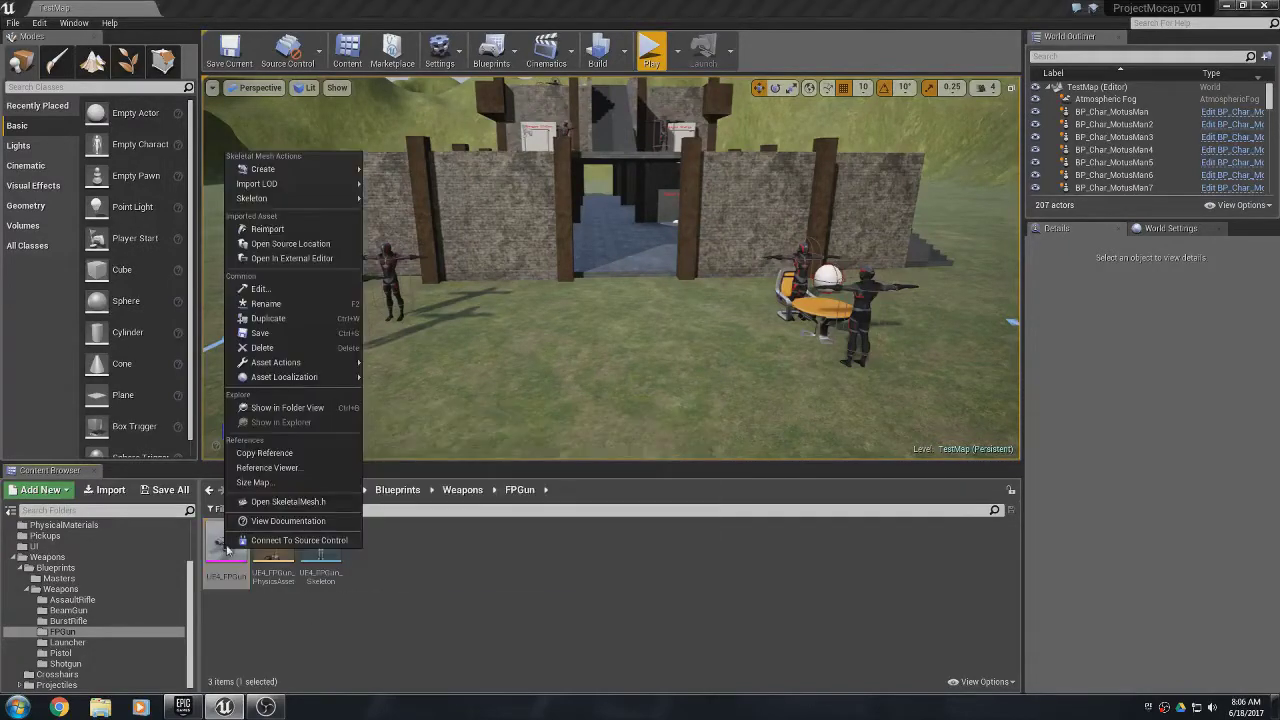
click(280, 333)
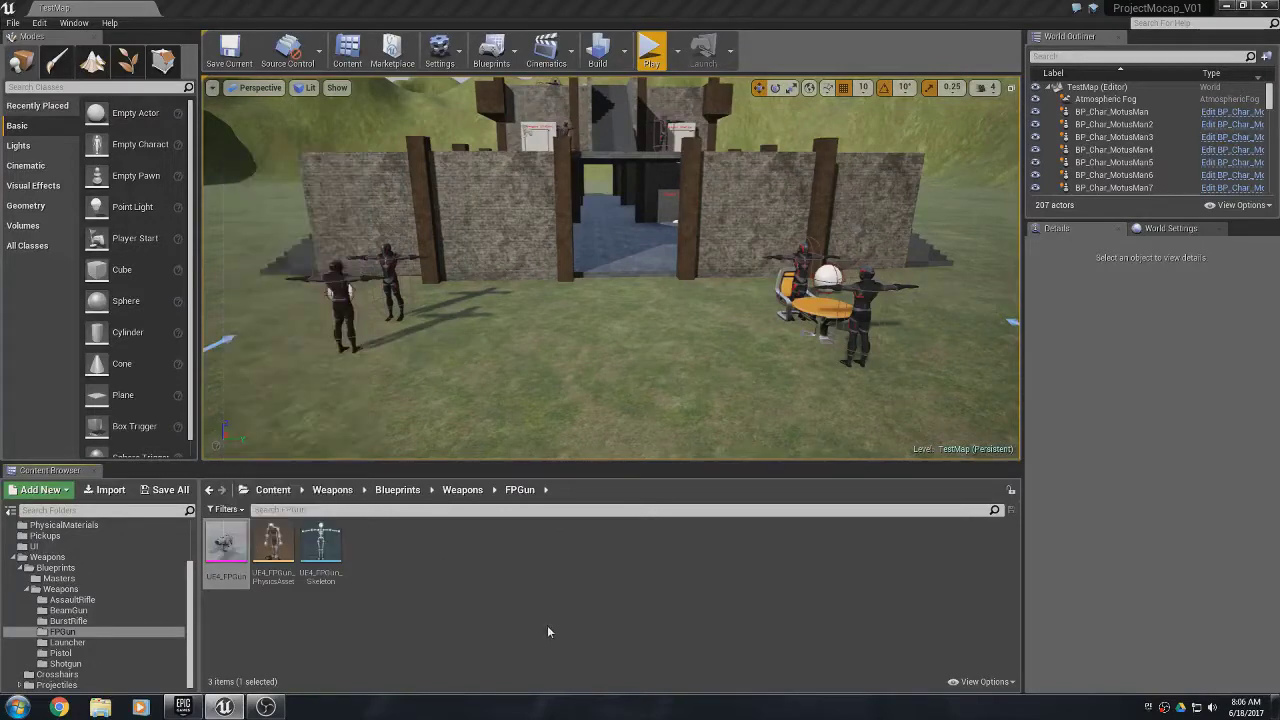
- Delete the UE4_FPGun skeletal mesh, its physics asset and its skeleton from the FPGun folder
click(226, 542)
shift+click(315, 542)
right_click(280, 542)
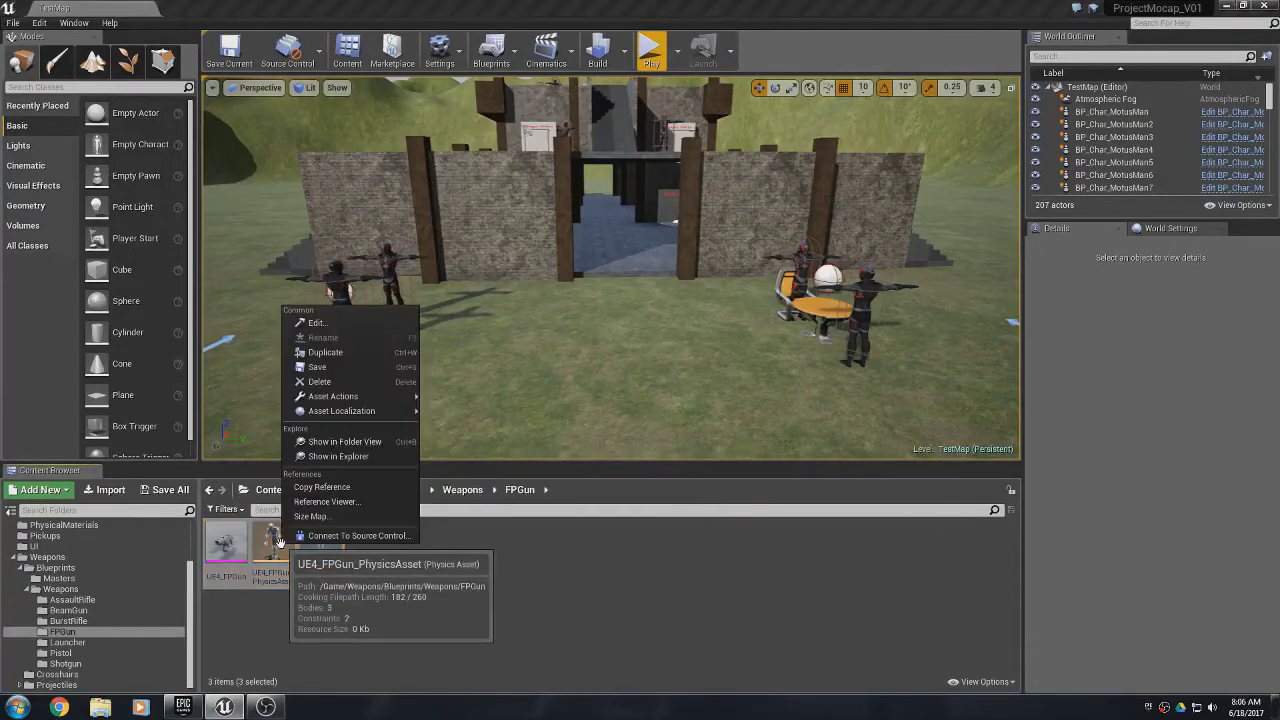
click(319, 381)
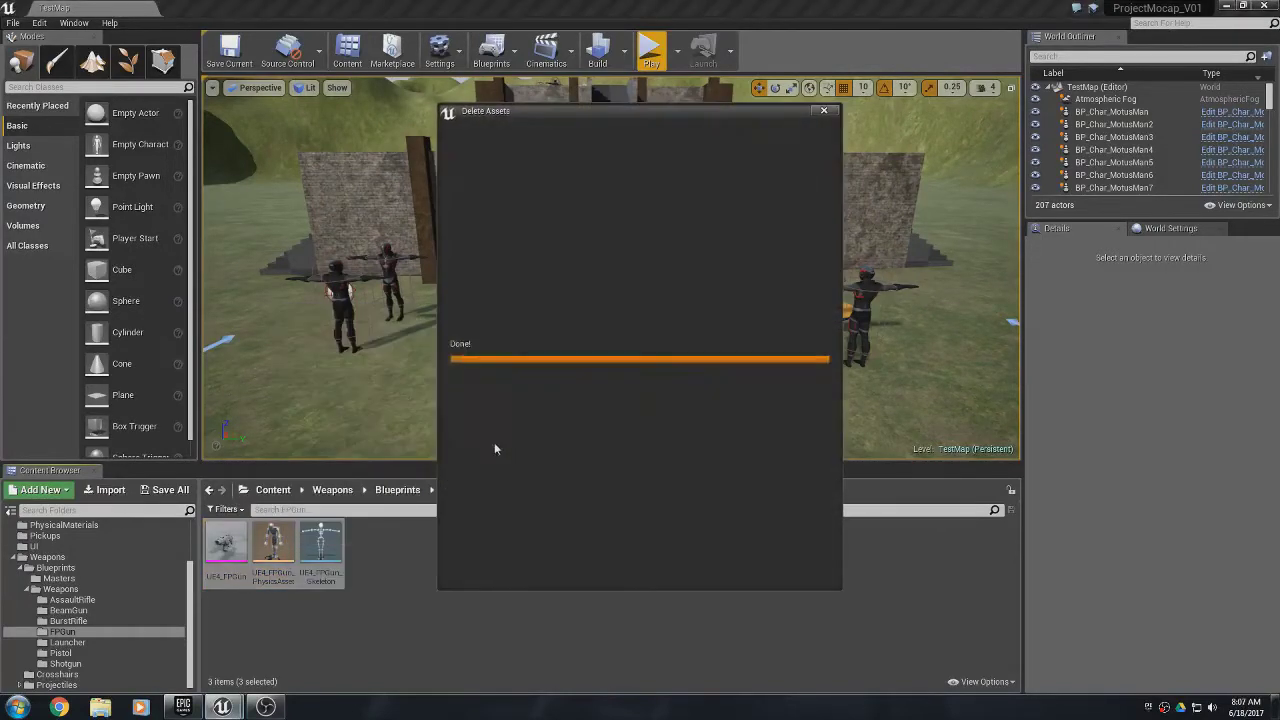
click(568, 563)
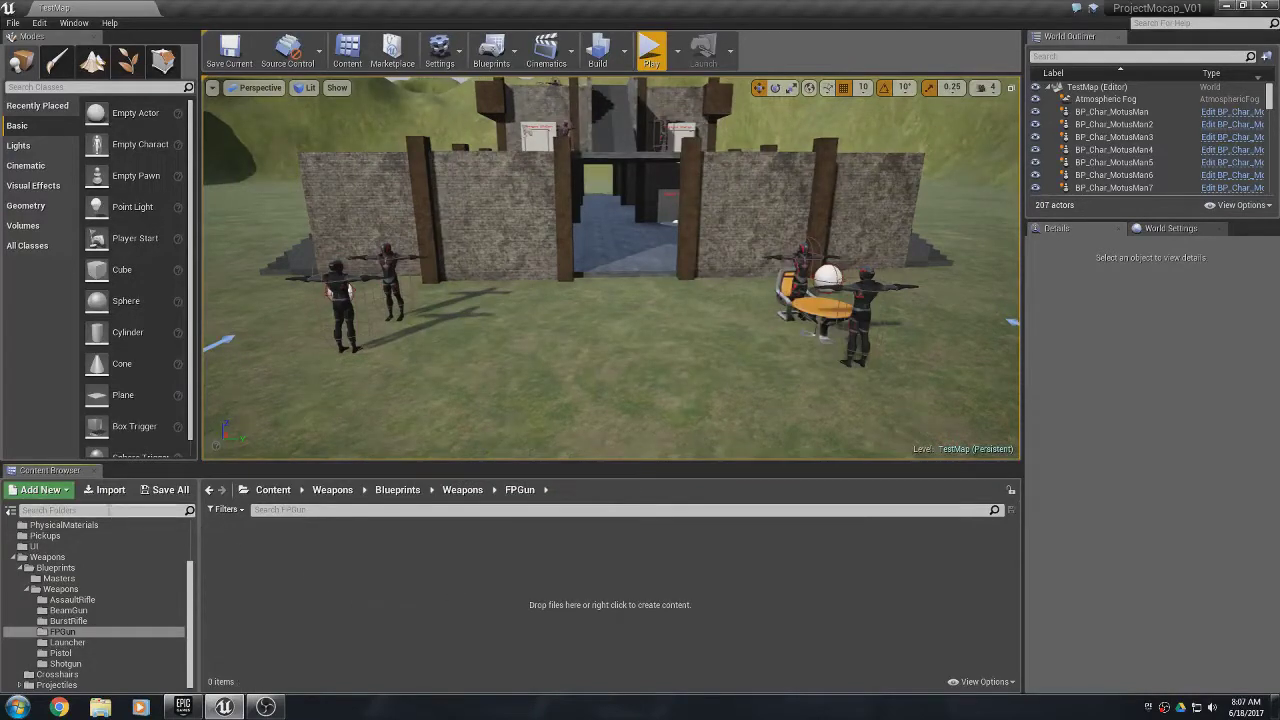
- Import UE4_FPGun.FBX from the Desktop as a static mesh by turning off Skeletal Mesh, and close the message log
click(107, 491)
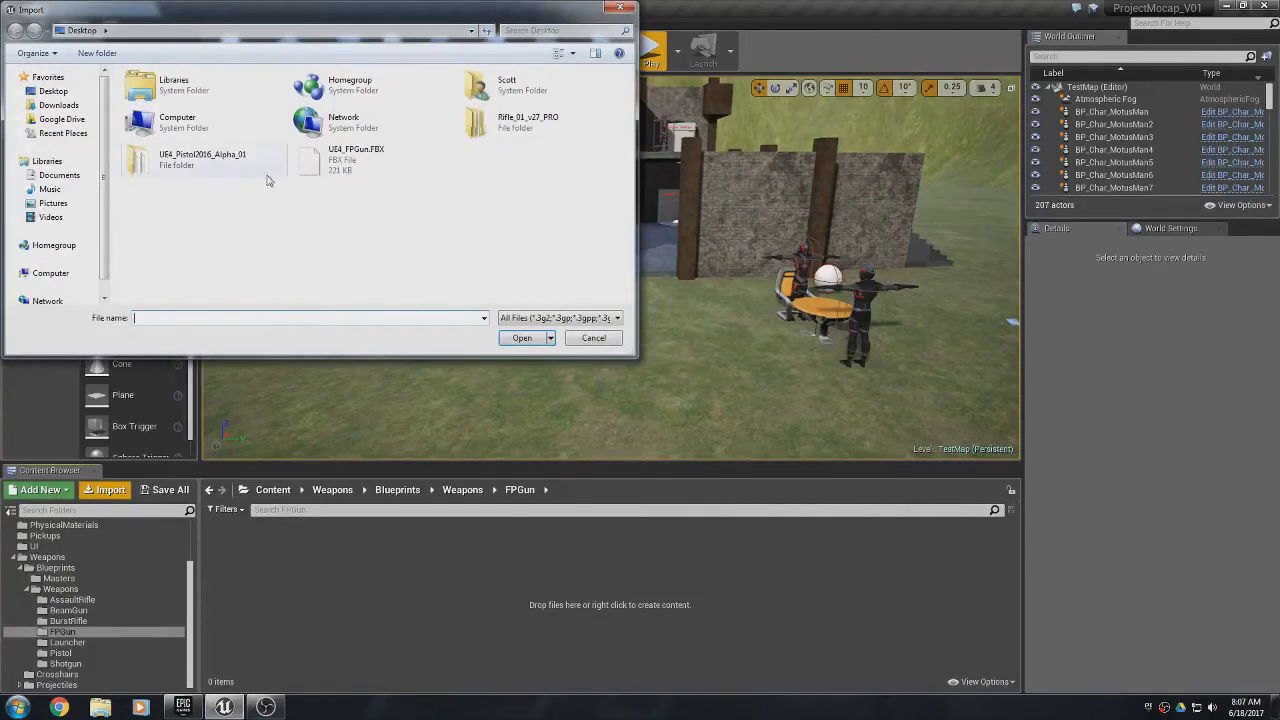
click(346, 178)
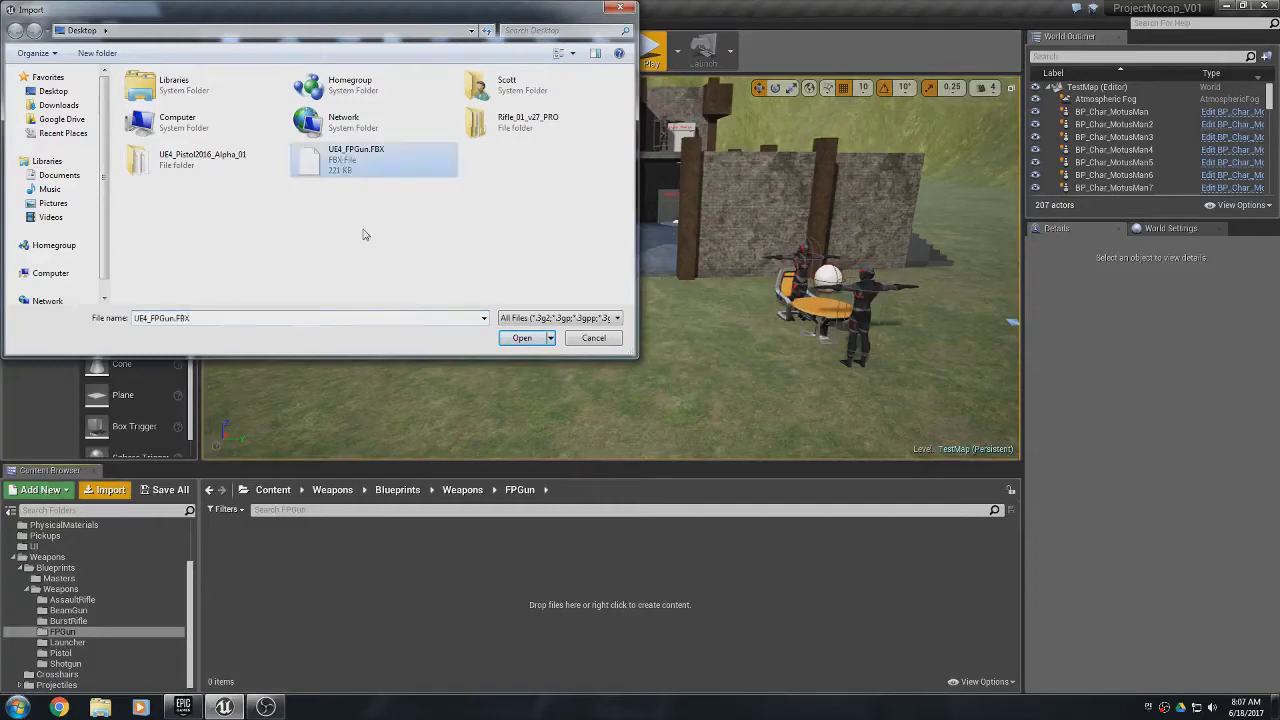
click(522, 338)
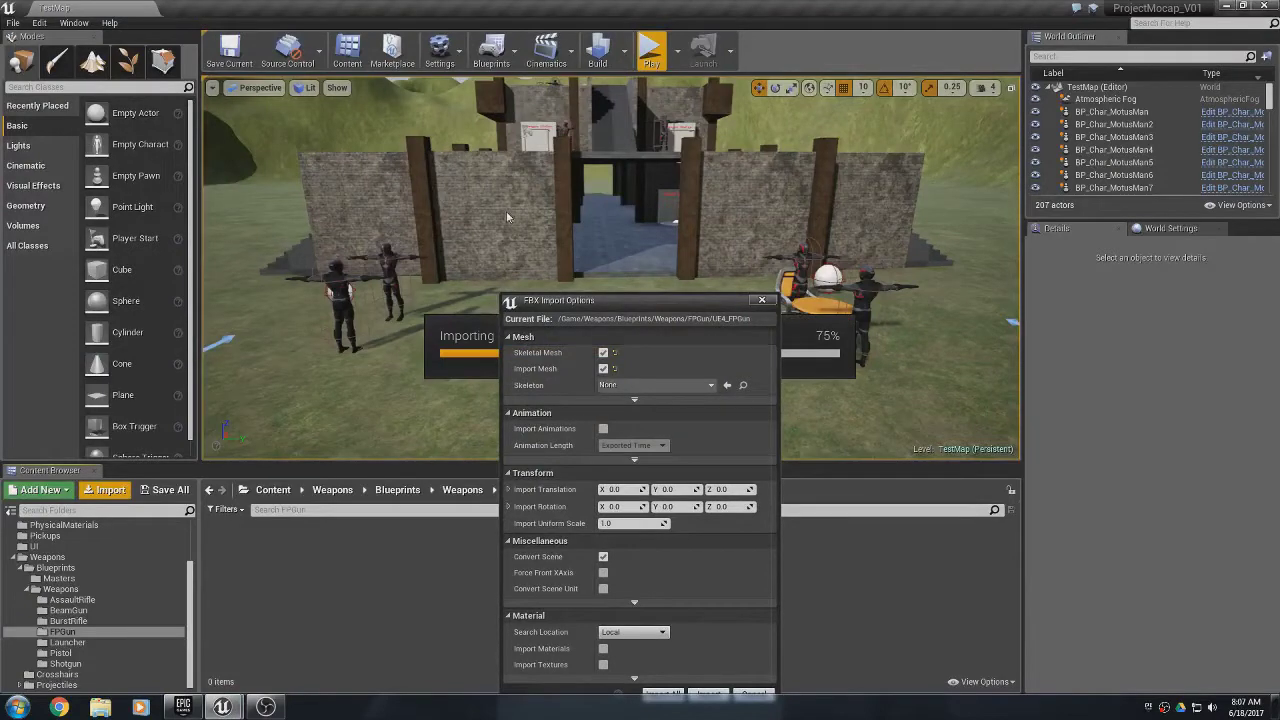
drag(631, 307, 600, 153)
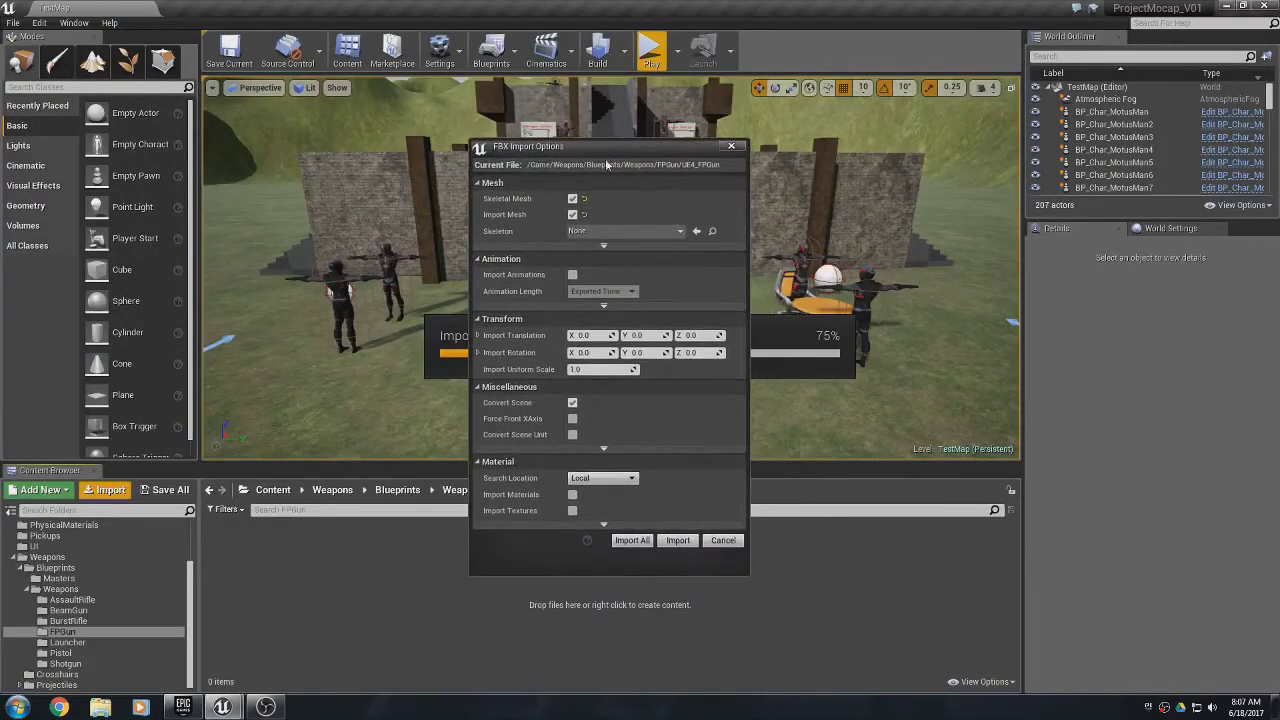
click(573, 199)
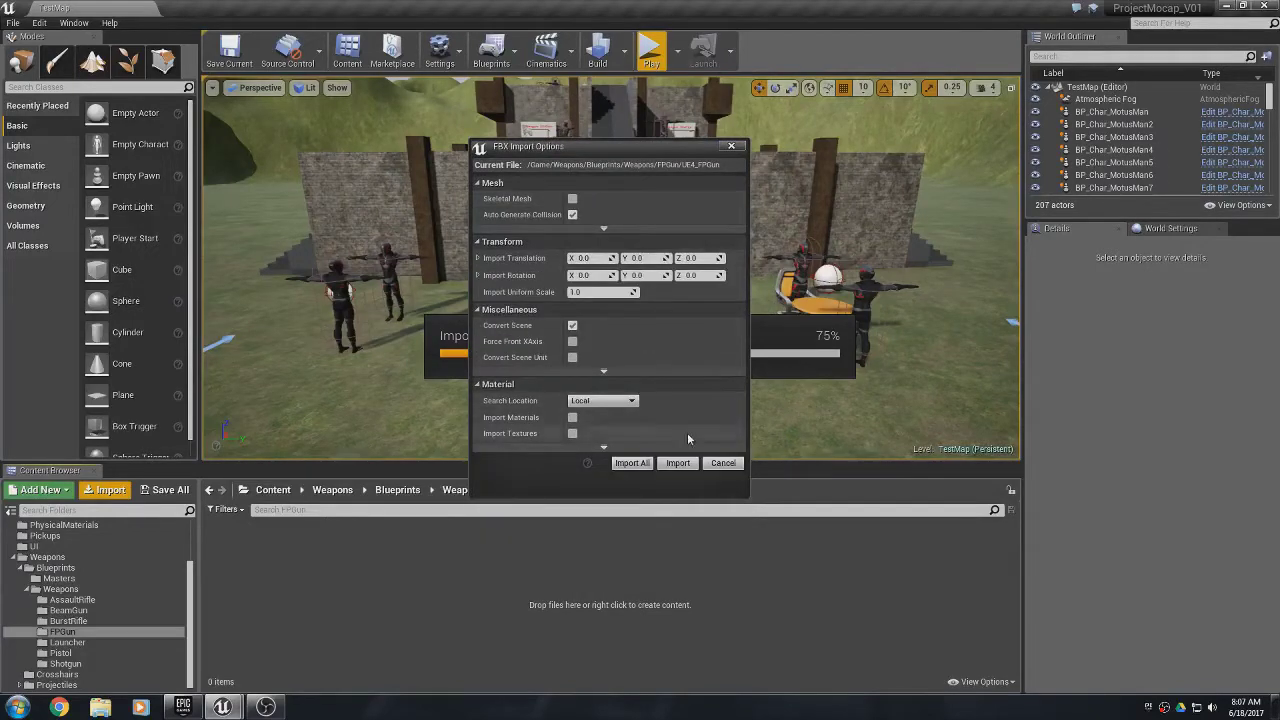
click(631, 463)
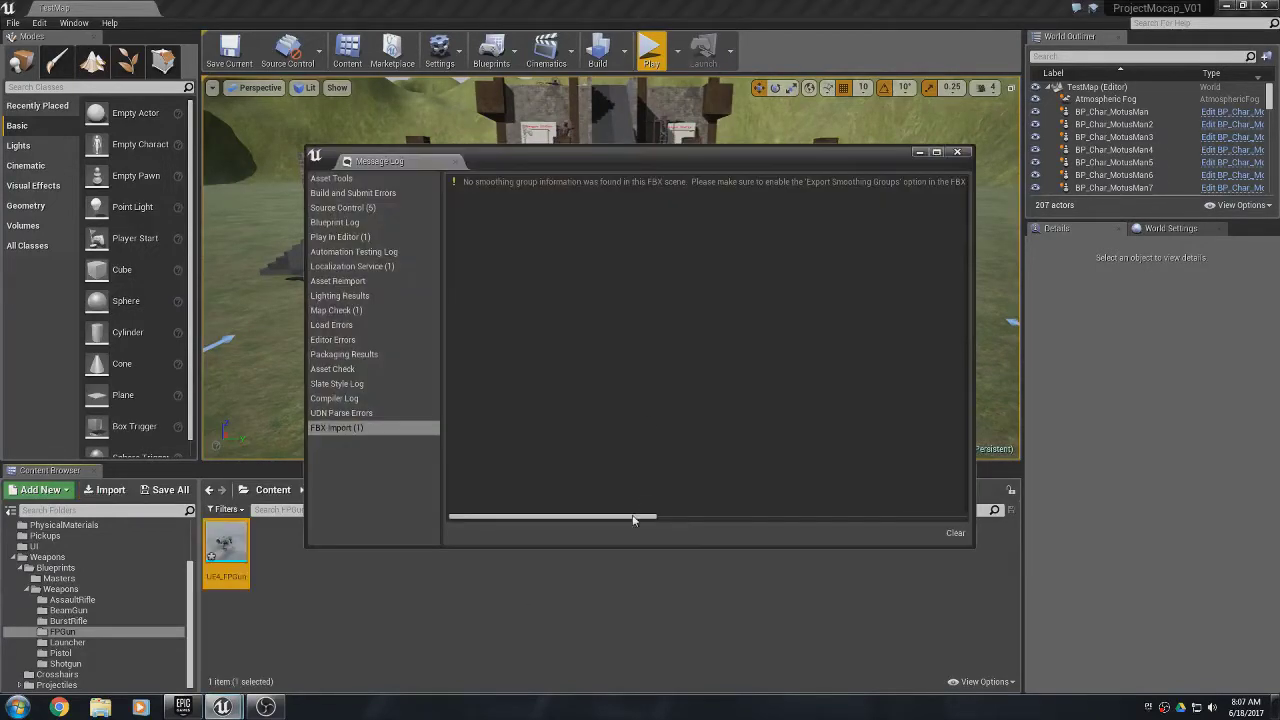
click(955, 155)
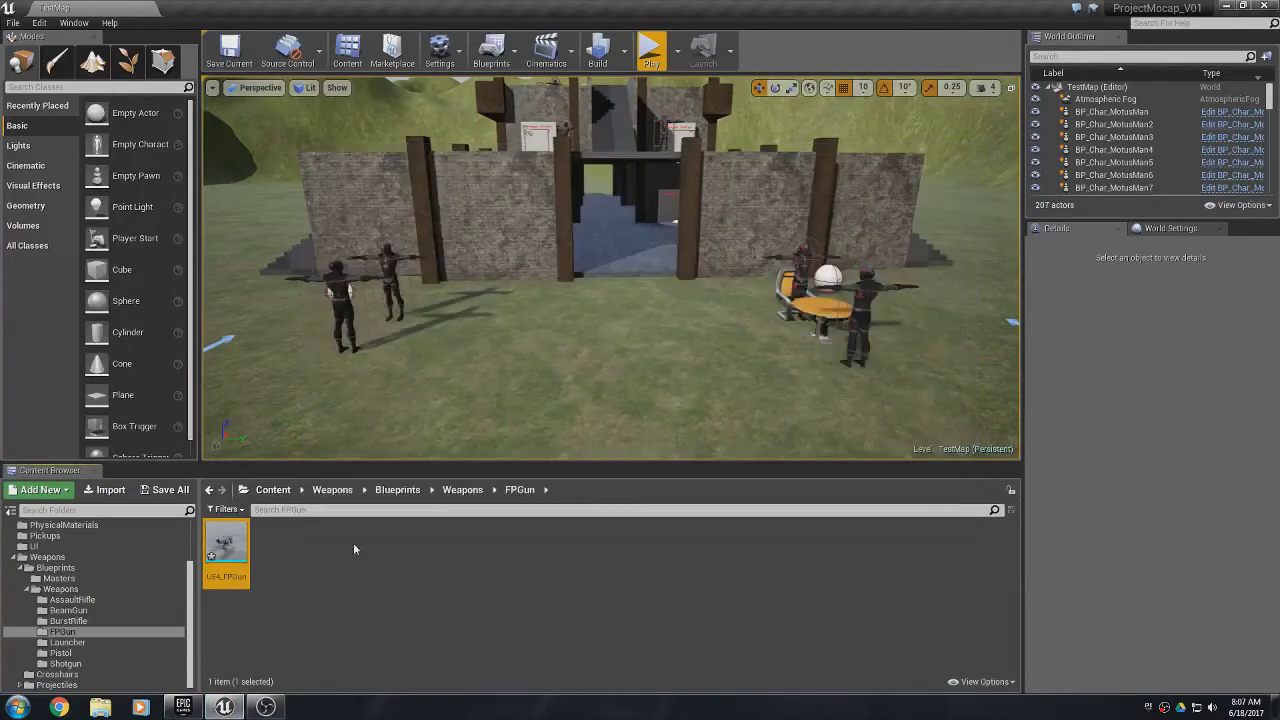
- Inspect the orientation of the UE4_FPGun static mesh in its editor, and close the editor
double_click(226, 536)
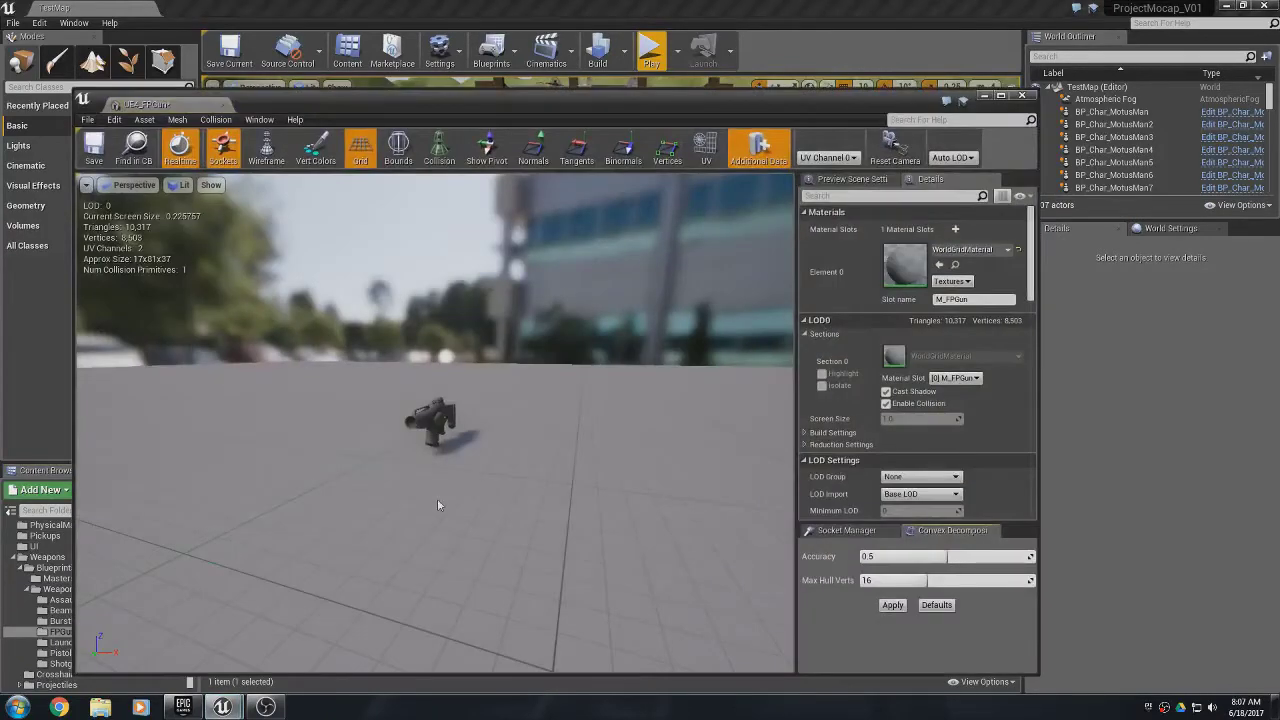
drag(437, 505, 167, 507)
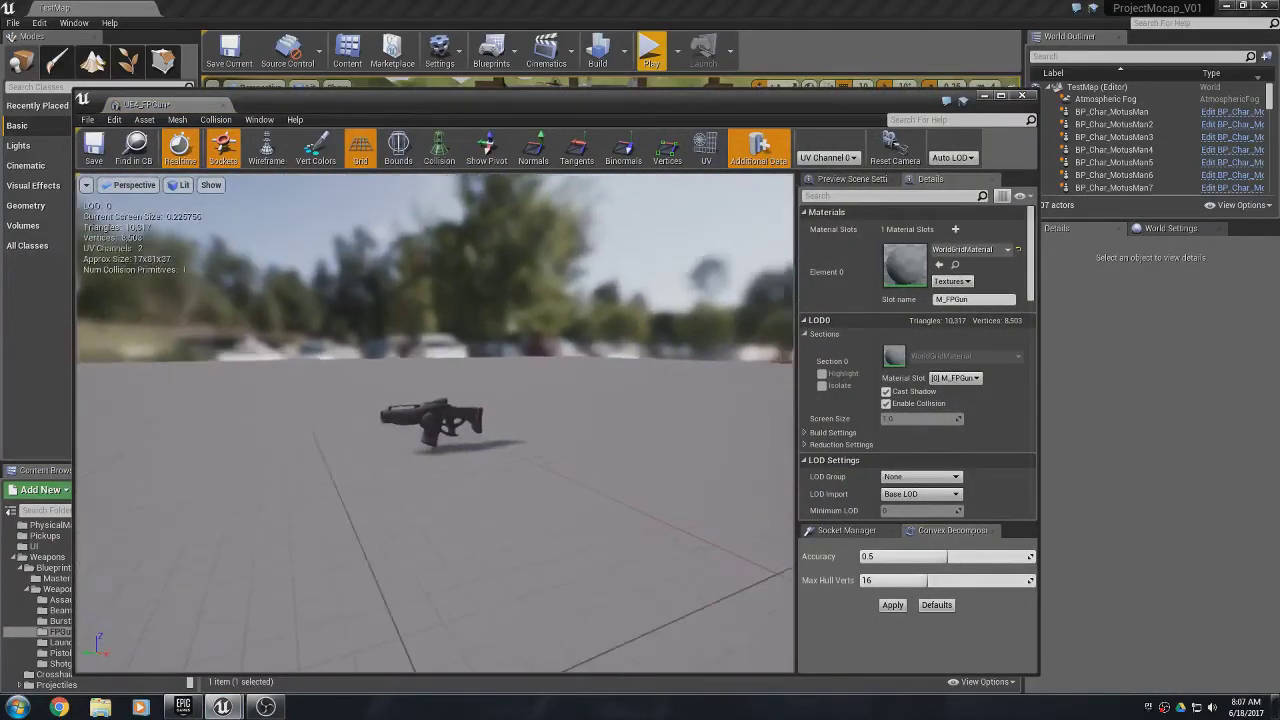
drag(697, 507, 737, 507)
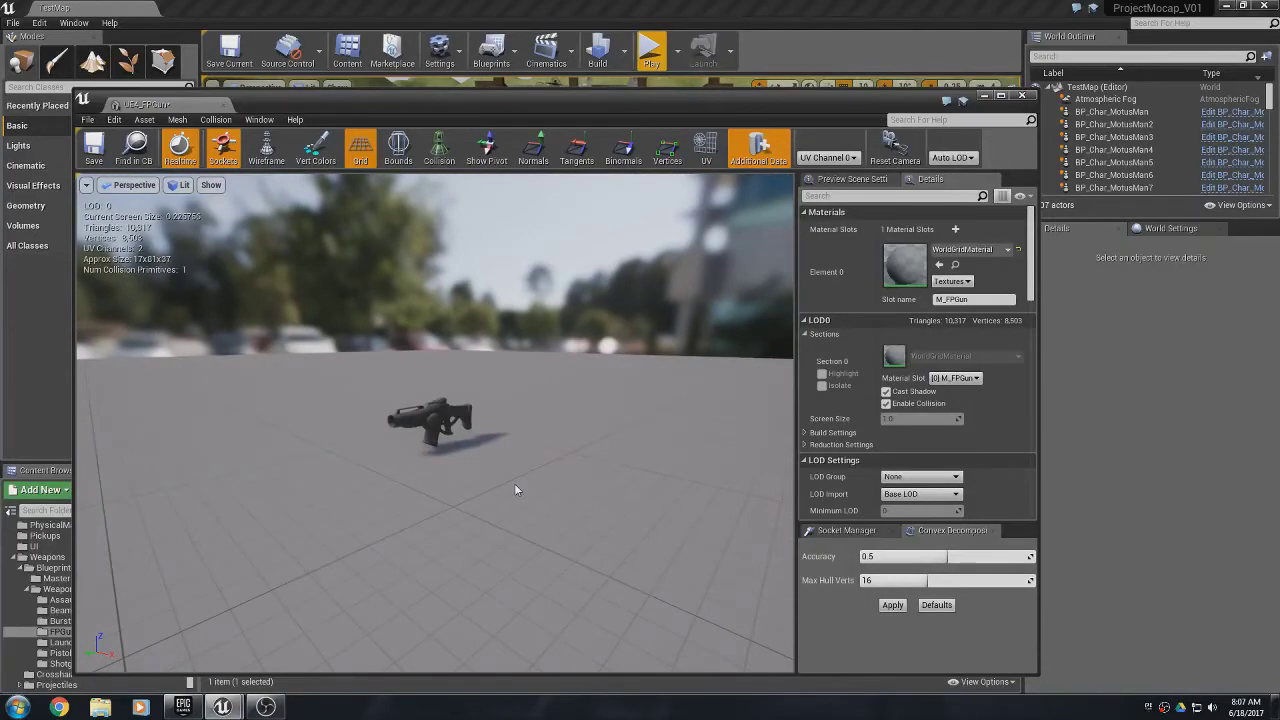
click(1021, 96)
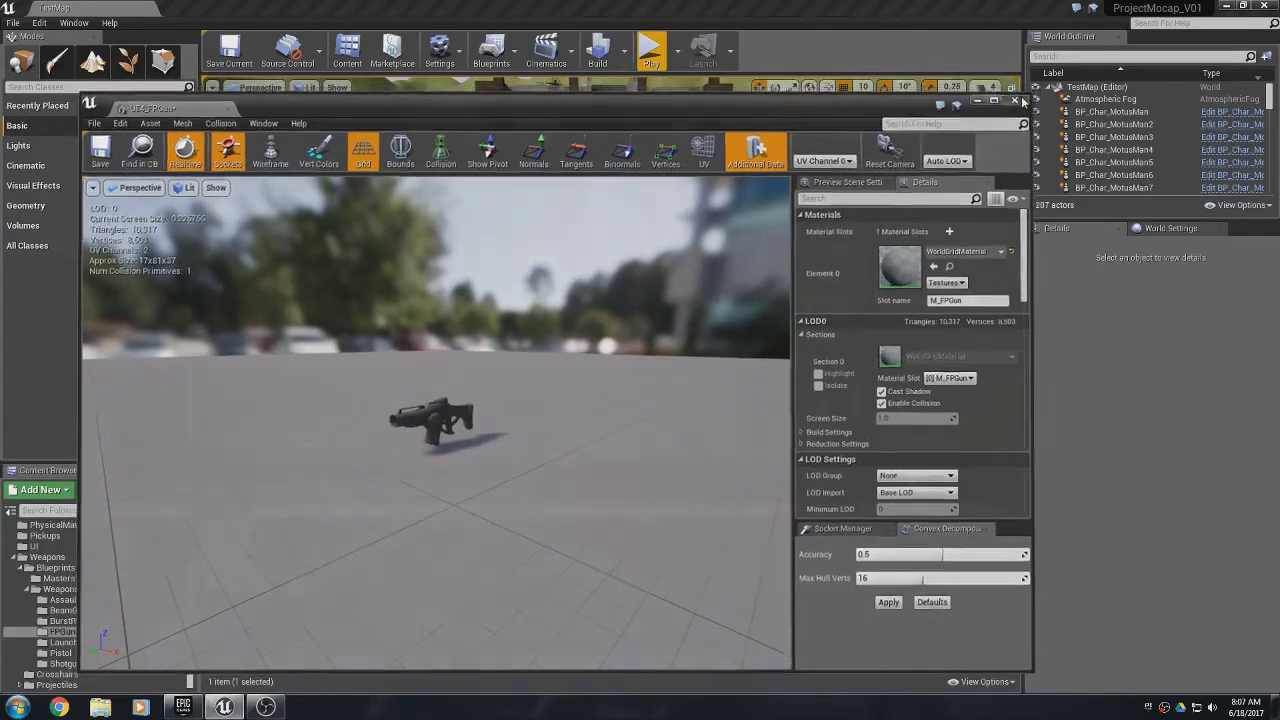
- Export the UE4_FPGun static mesh to the Desktop as an FBX file named SM_UE4_FPGun
right_click(228, 540)
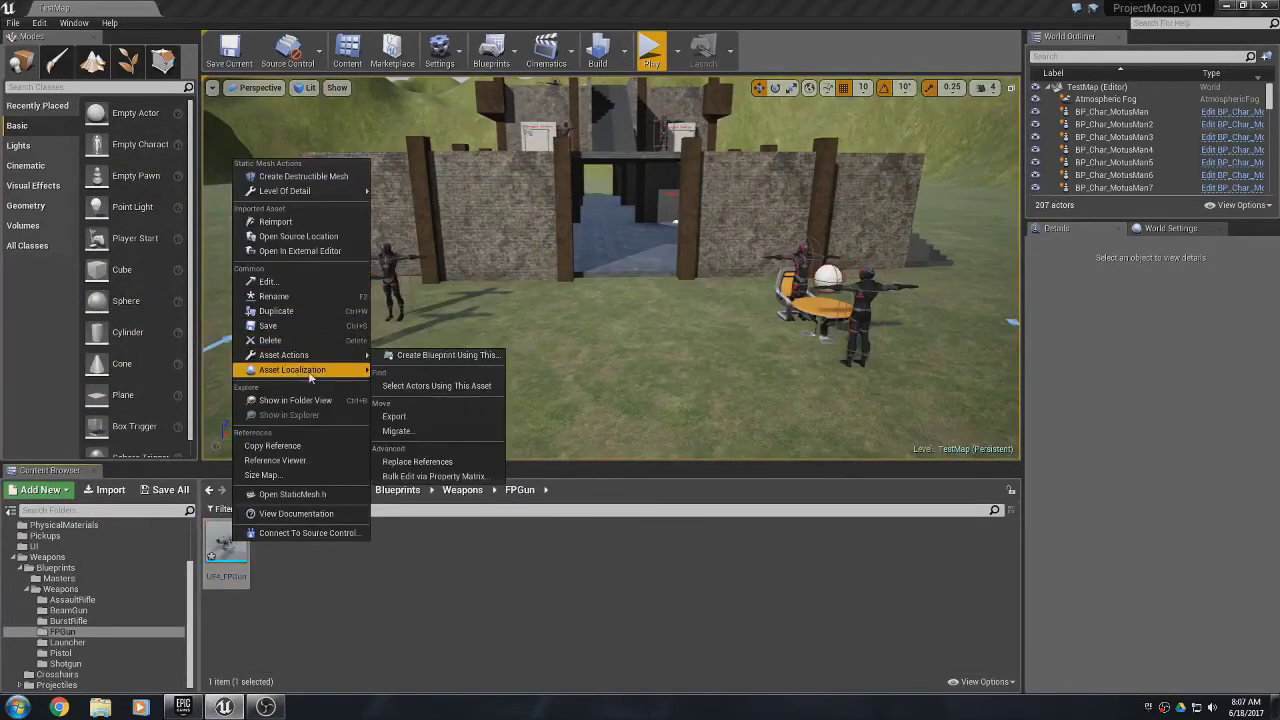
mouse_move(300, 355)
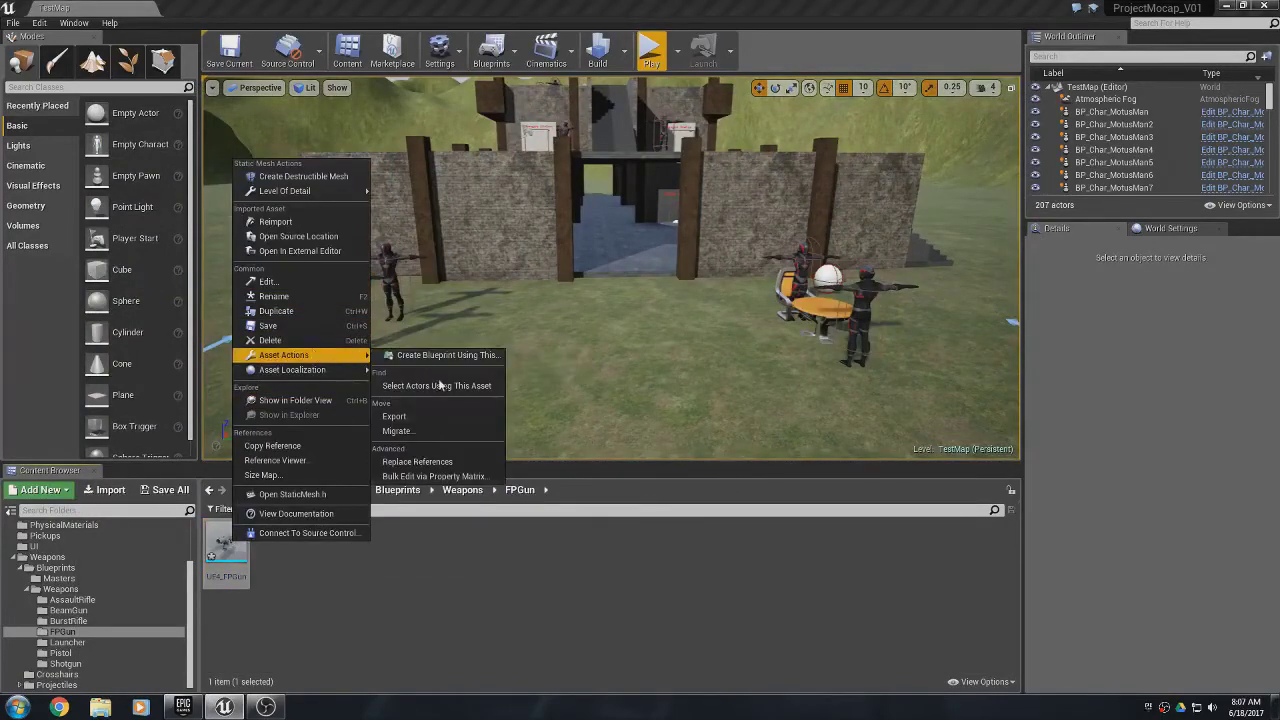
click(420, 416)
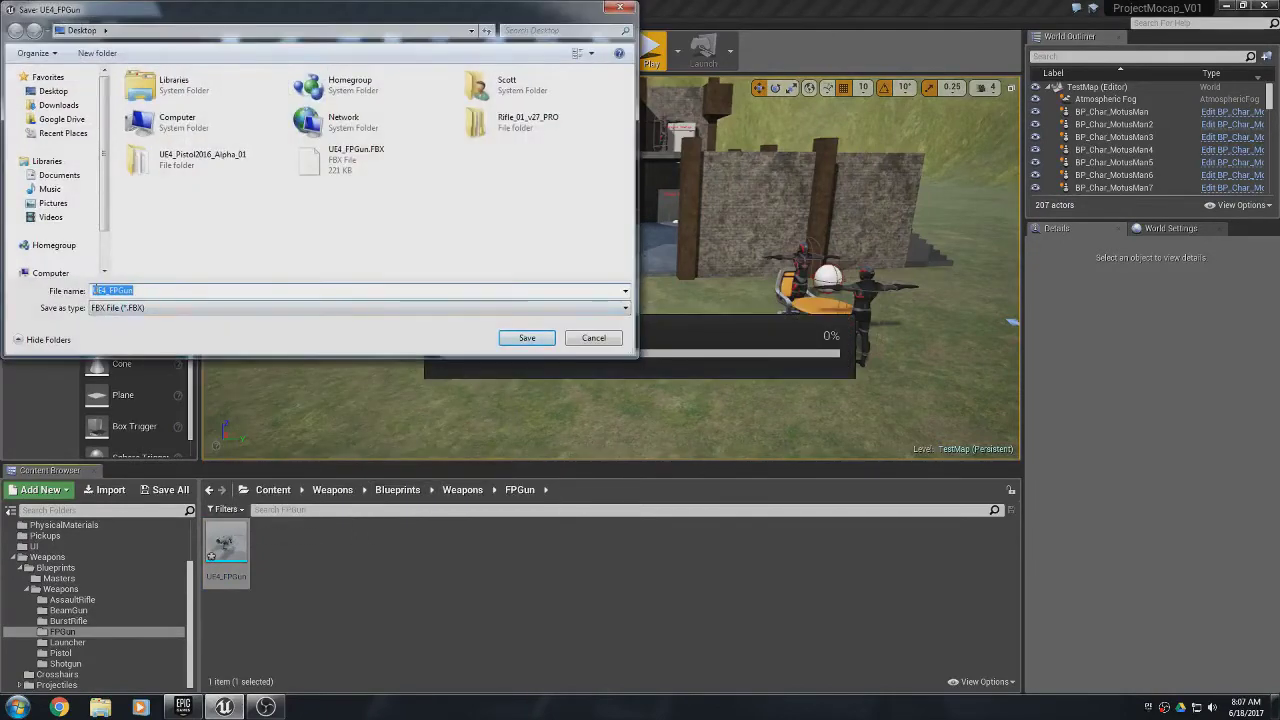
click(100, 291)
text(SM_)
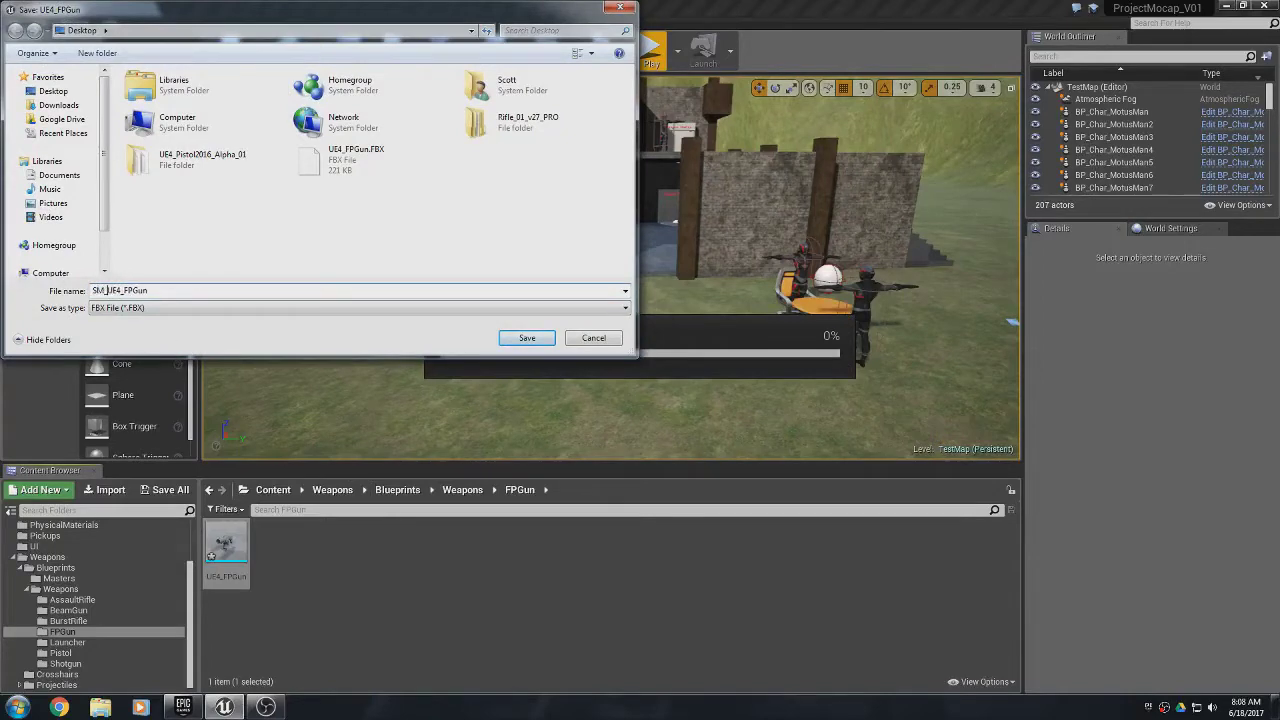
key(Return)
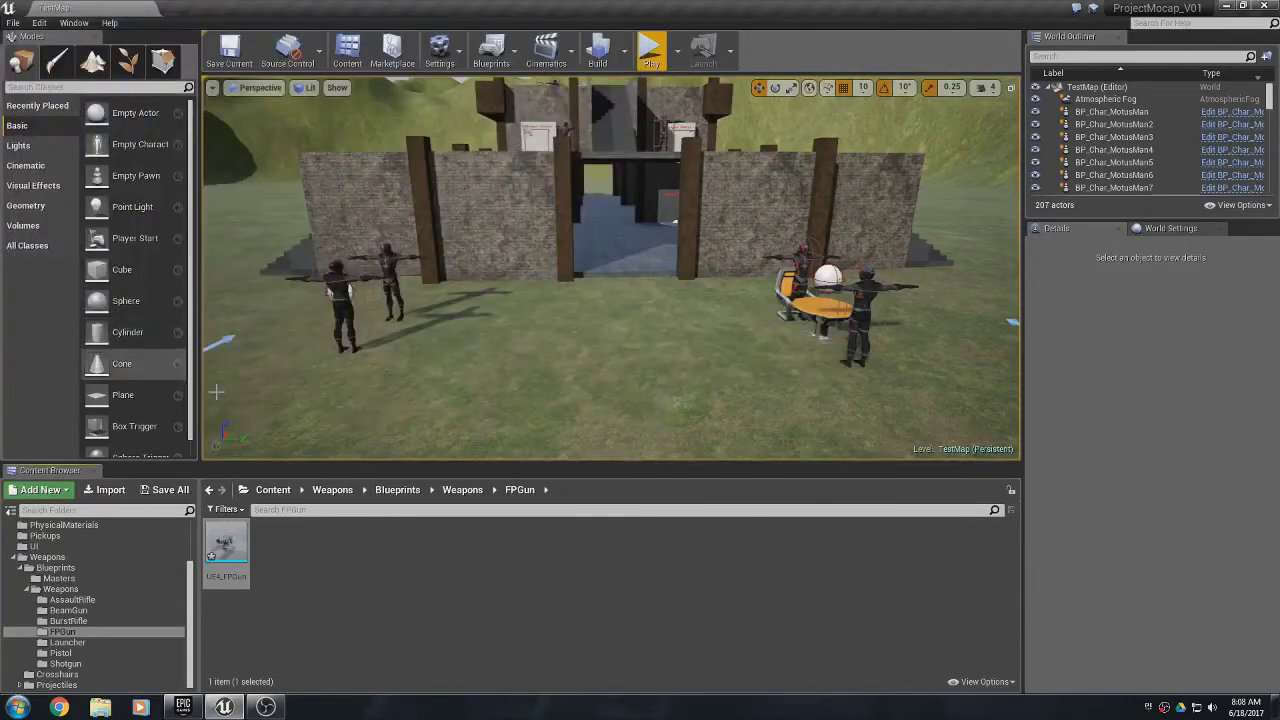
- Save all unsaved content, including the UE4_FPGun static mesh
click(314, 614)
click(170, 490)
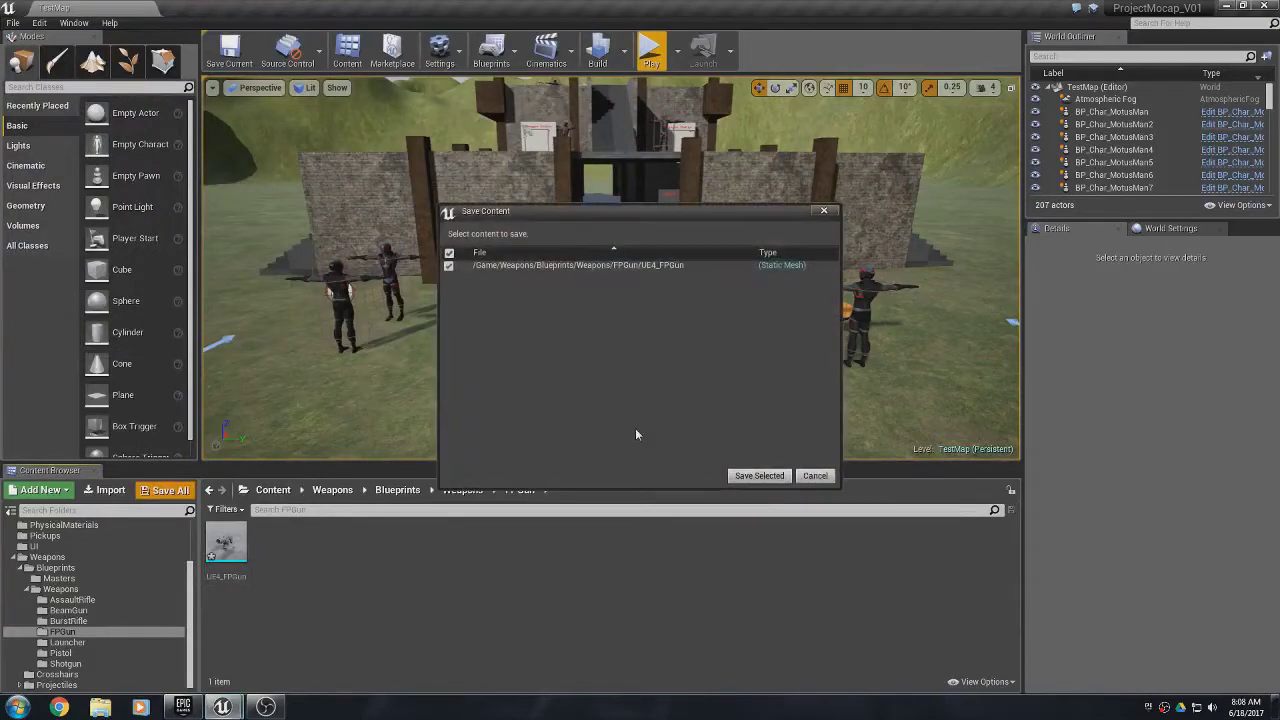
click(757, 474)
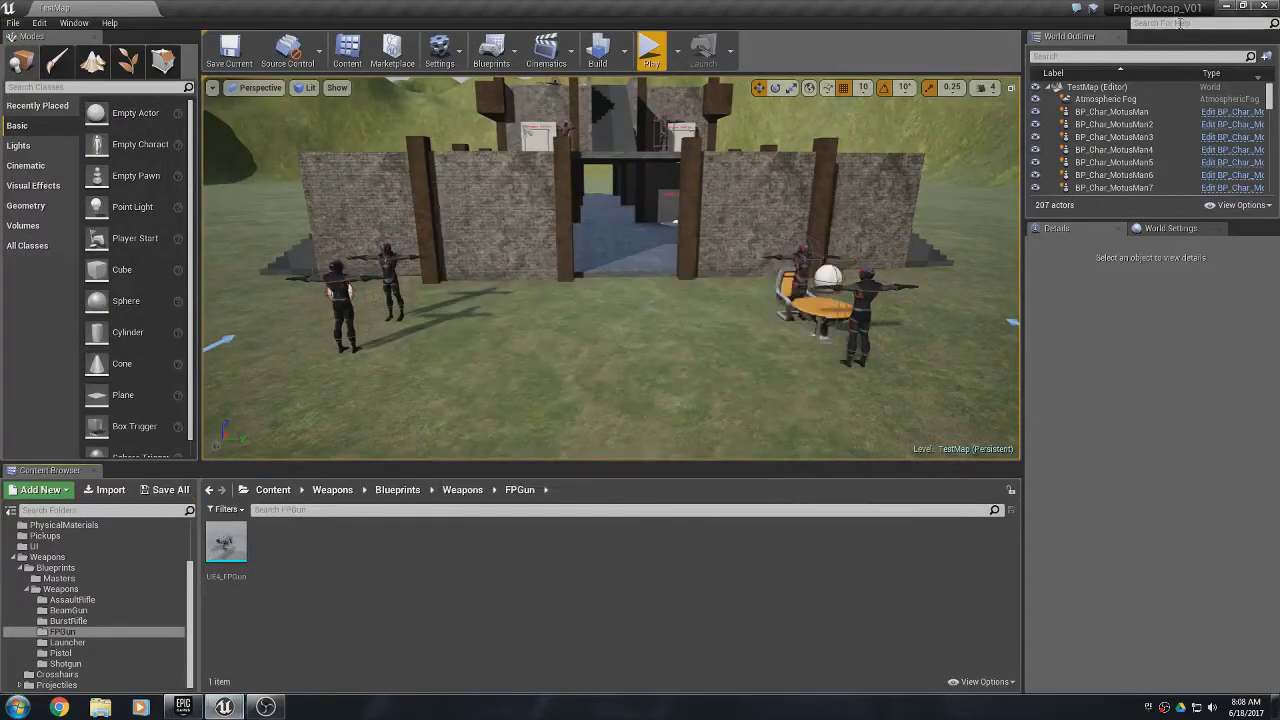
- Move the exported SM_UE4_FPGun file to an empty area of the Windows desktop, and switch back to Unreal Editor
click(1226, 8)
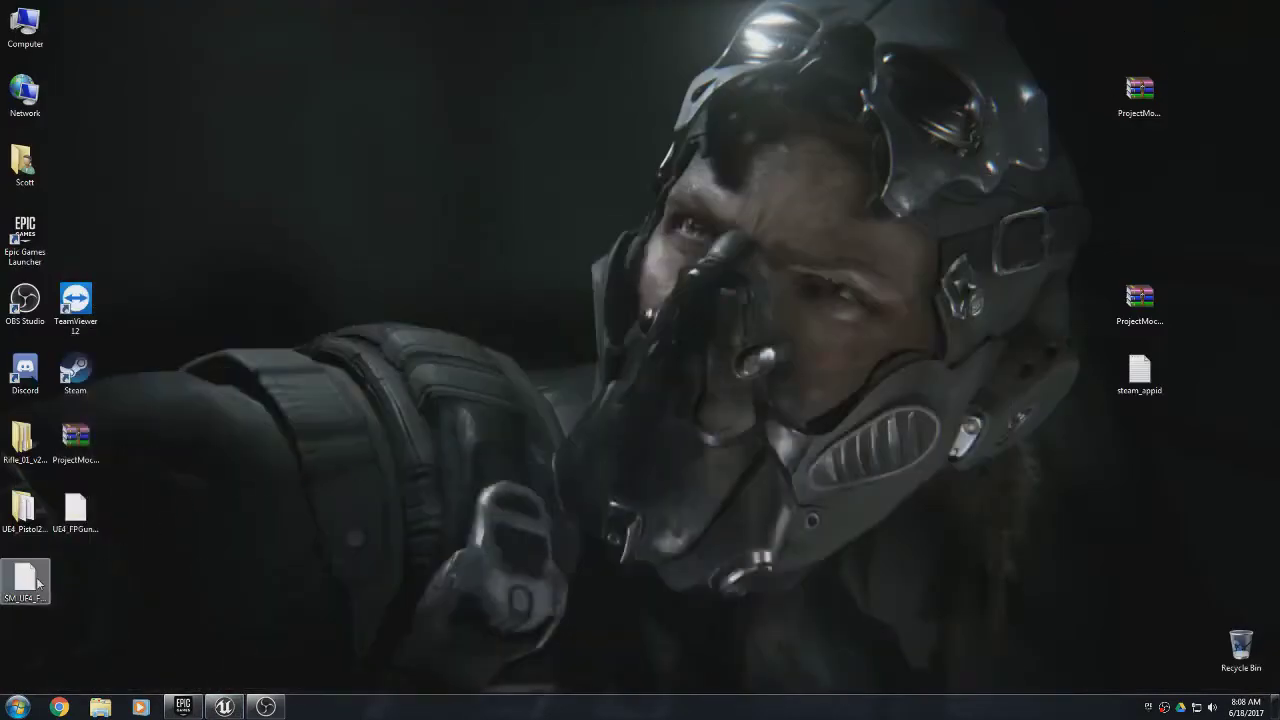
drag(40, 583, 564, 175)
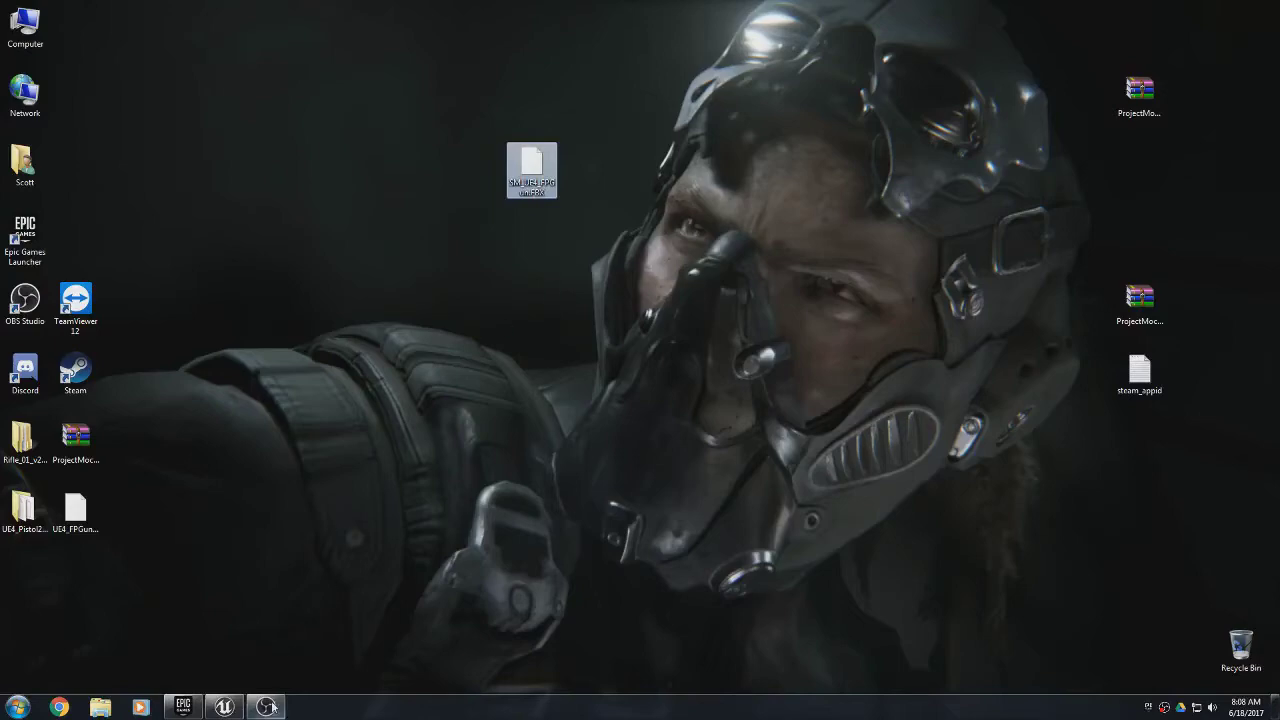
click(224, 707)
click(249, 662)
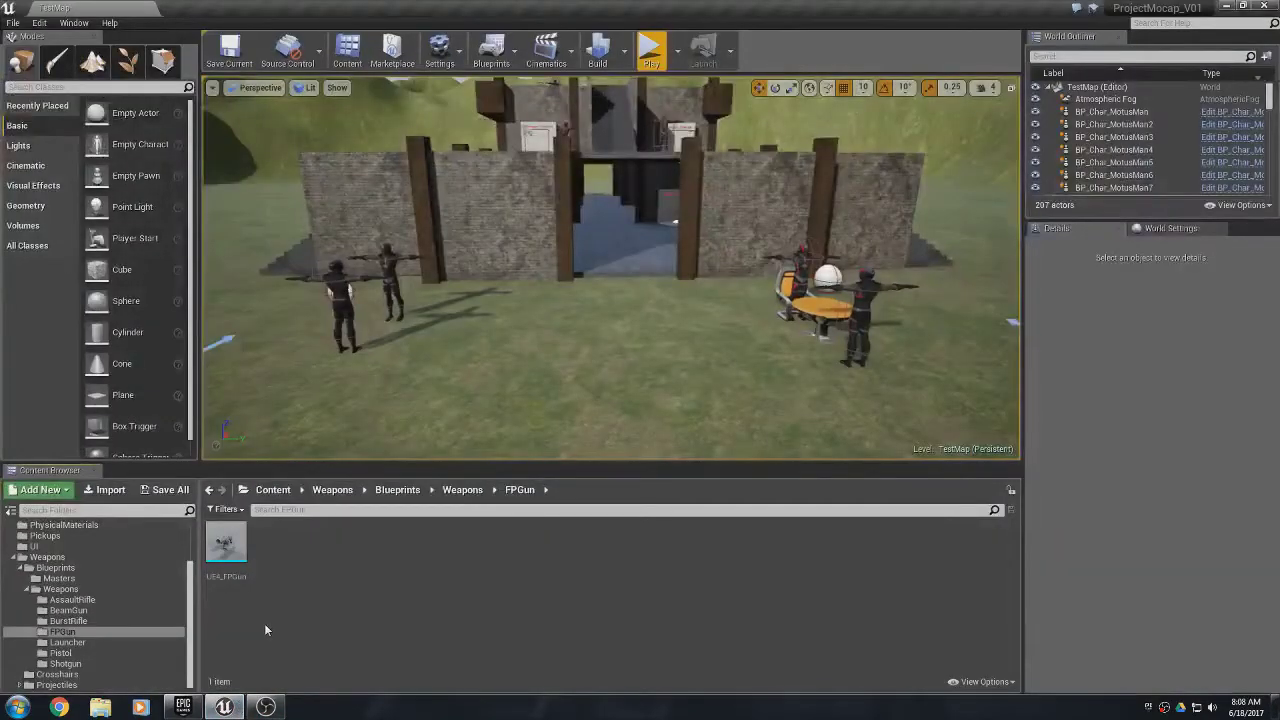
- Import SM_UE4_FPGun.FBX into the FPGun folder as a skeletal mesh with Skeleton set to None
click(124, 493)
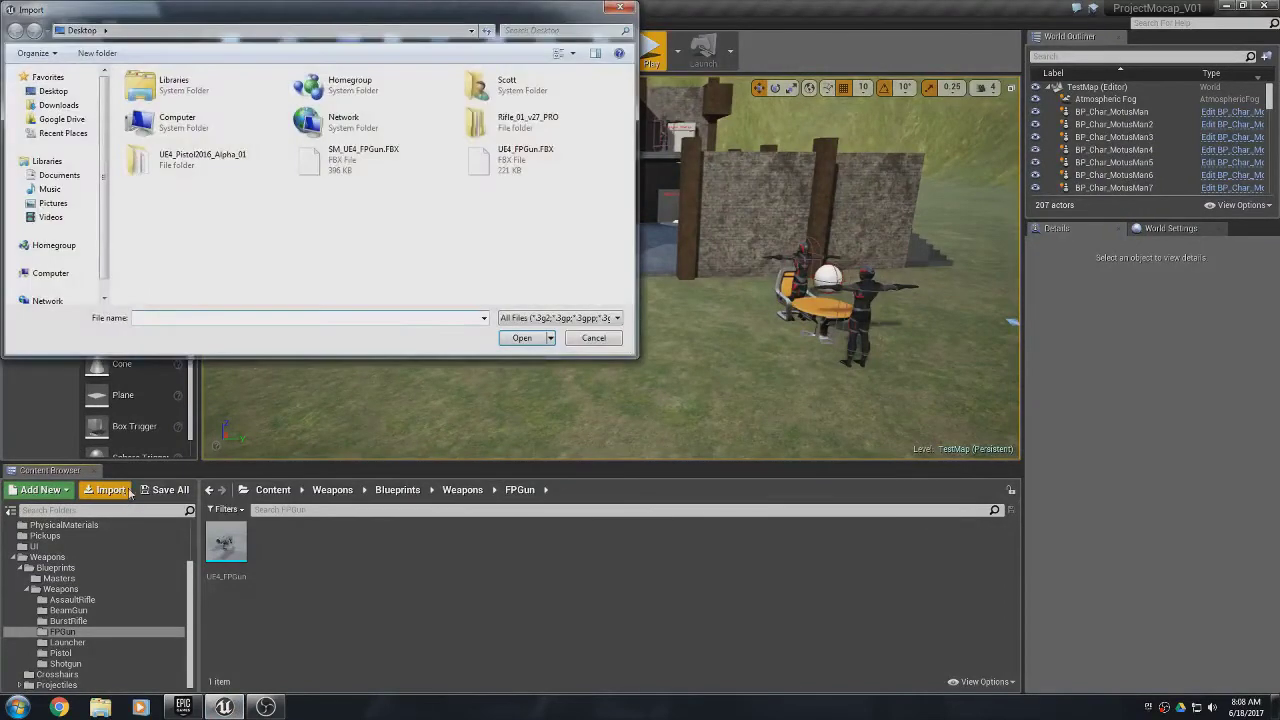
click(352, 165)
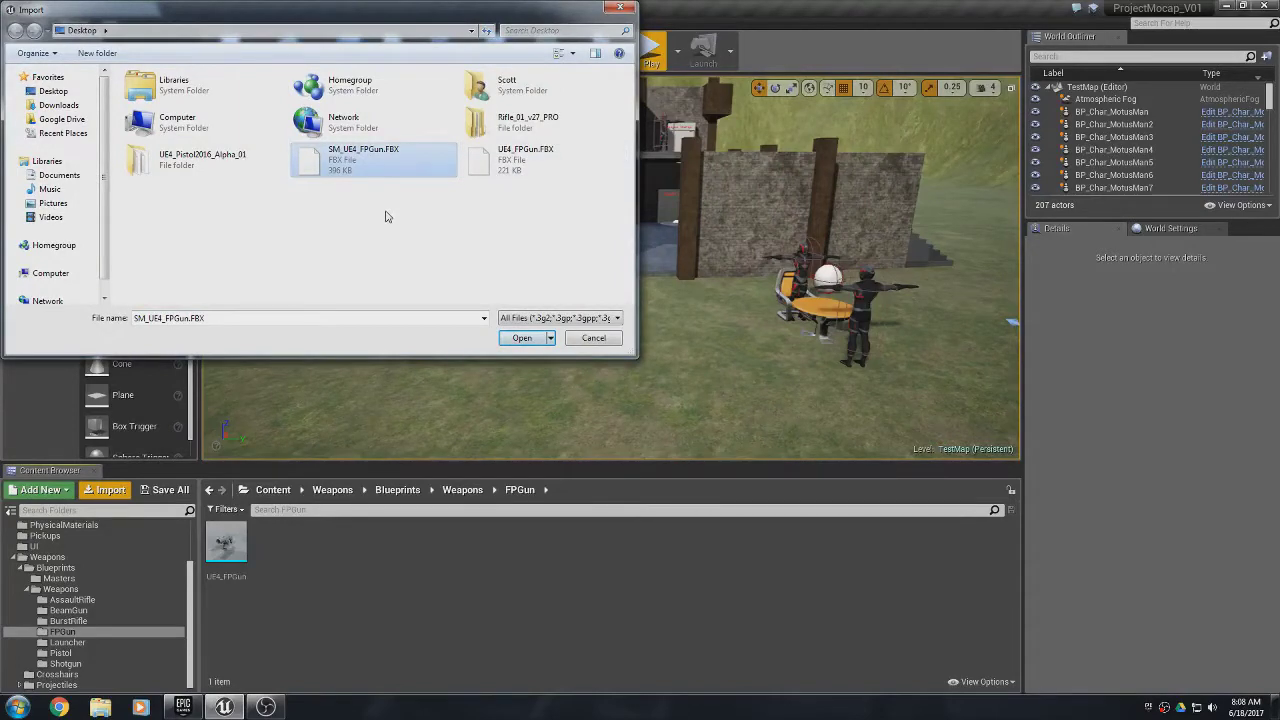
click(522, 337)
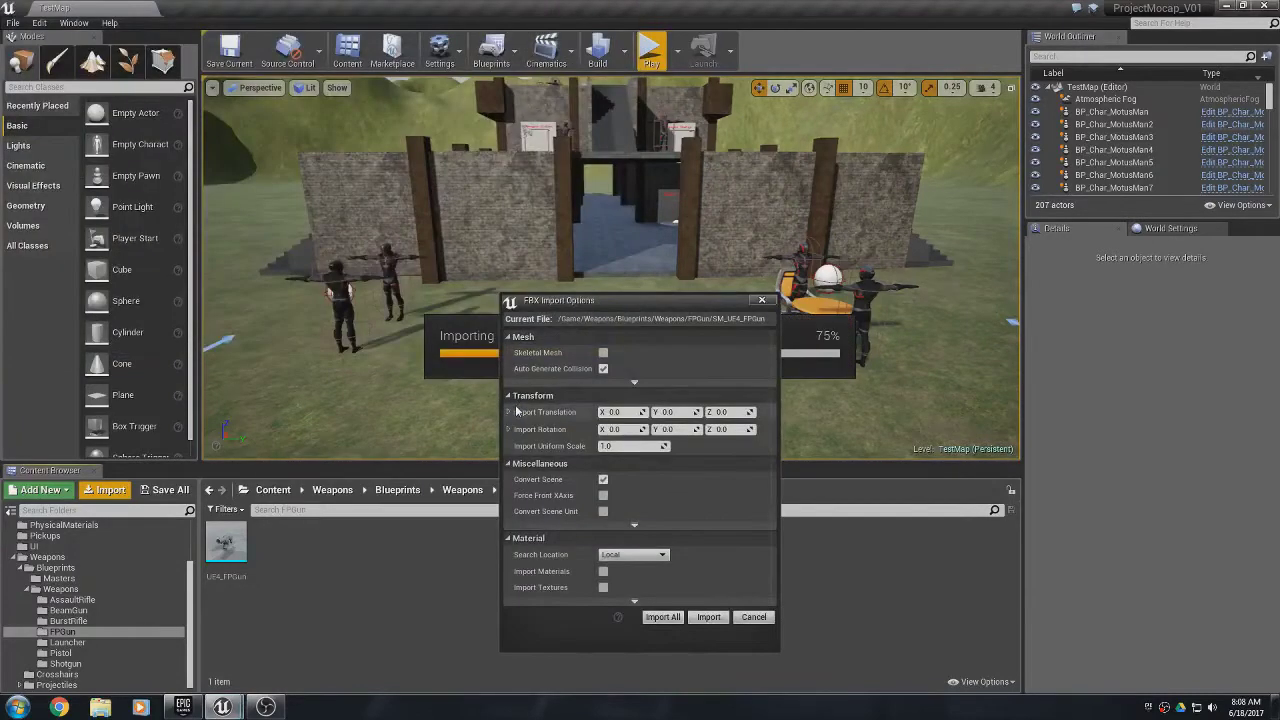
click(603, 353)
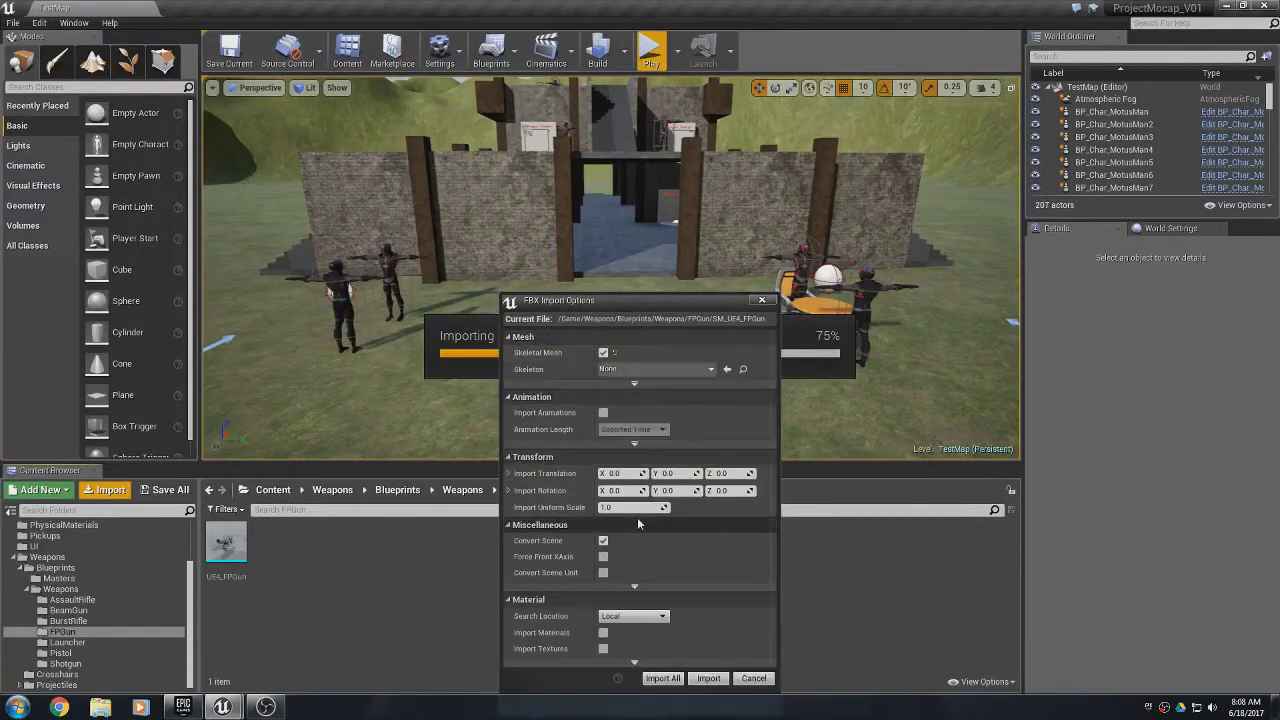
drag(642, 300, 588, 146)
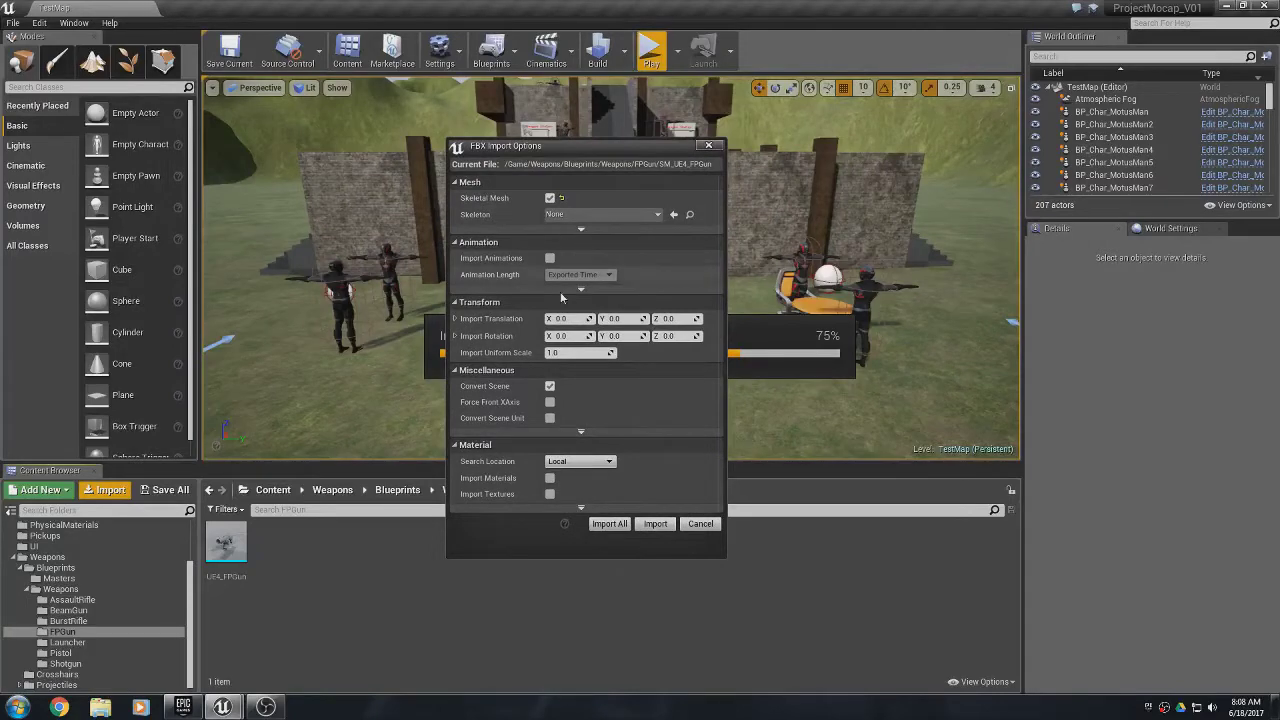
click(607, 523)
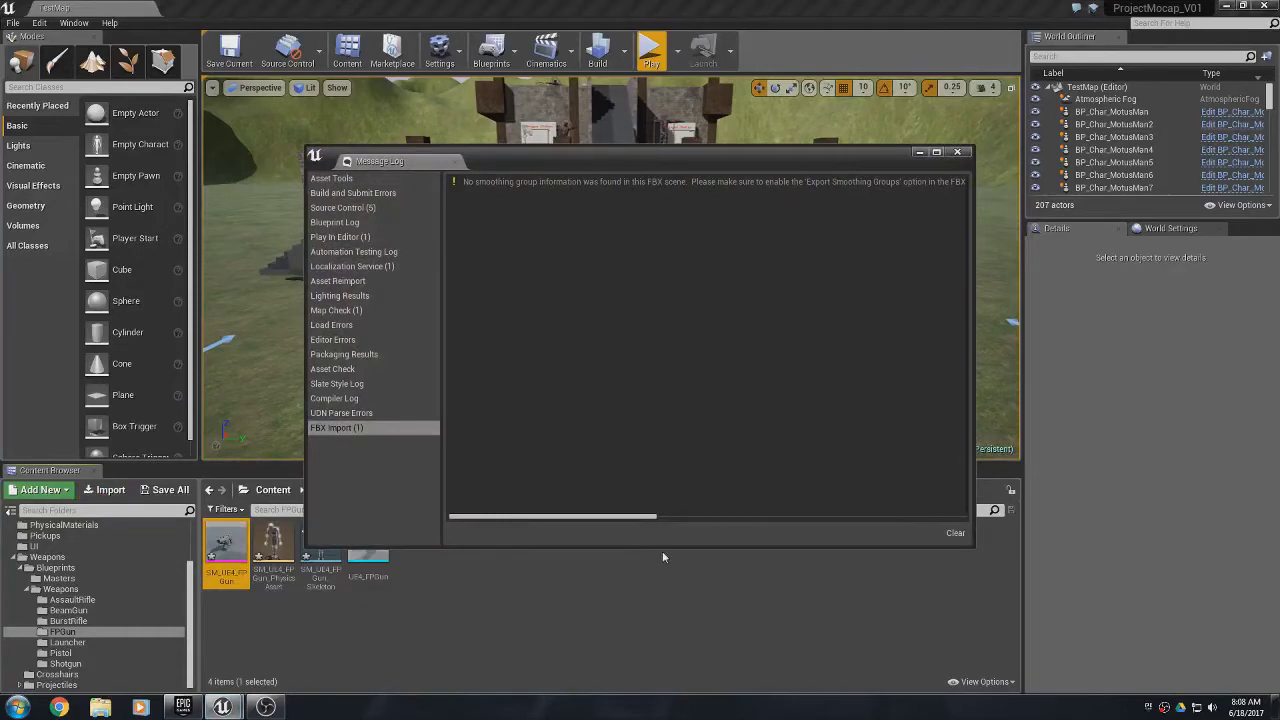
- Open the SM_UE4_FPGun_Skeleton asset and examine its UE4_FPGun bone and the gun's orientation from several sides
click(957, 151)
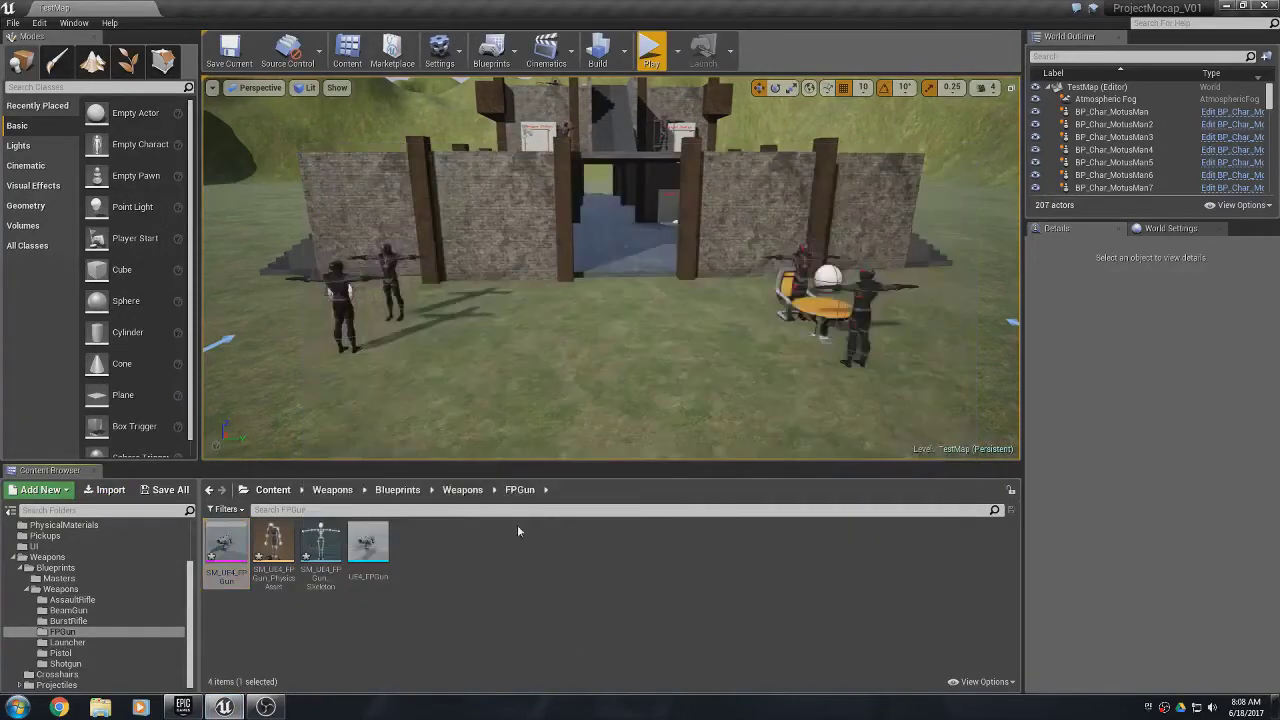
click(233, 553)
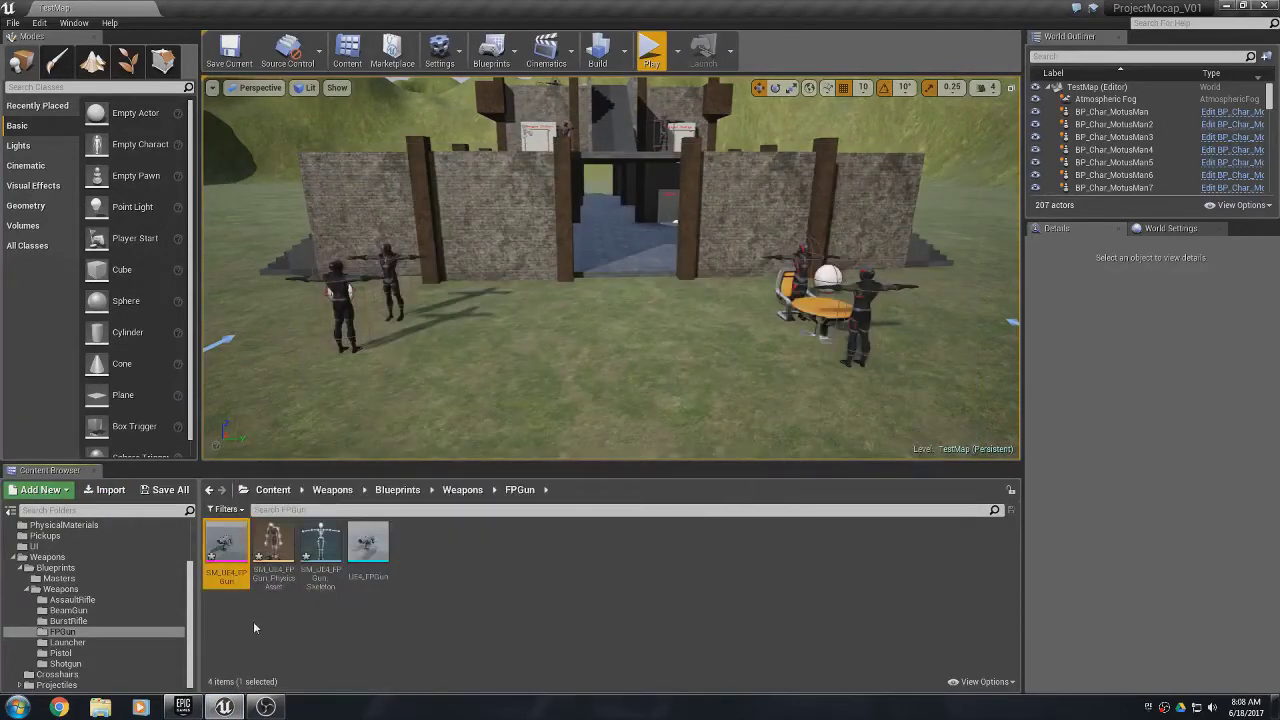
click(273, 556)
click(312, 560)
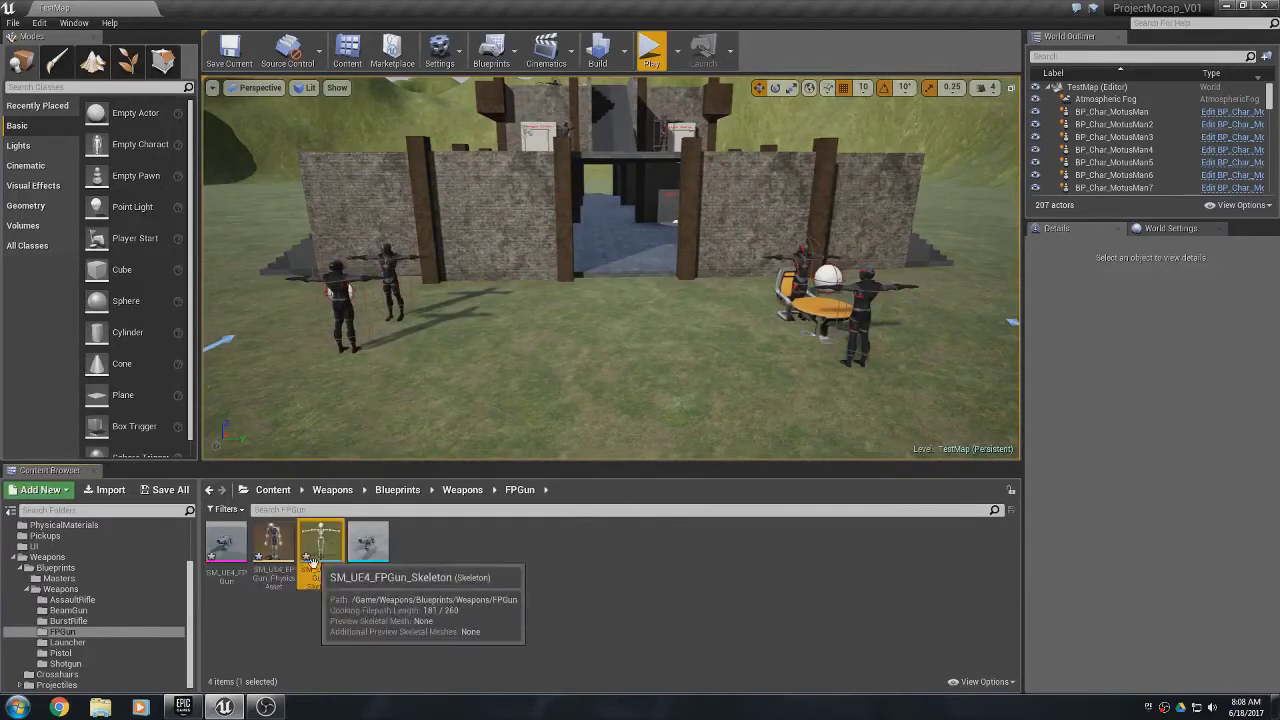
double_click(320, 545)
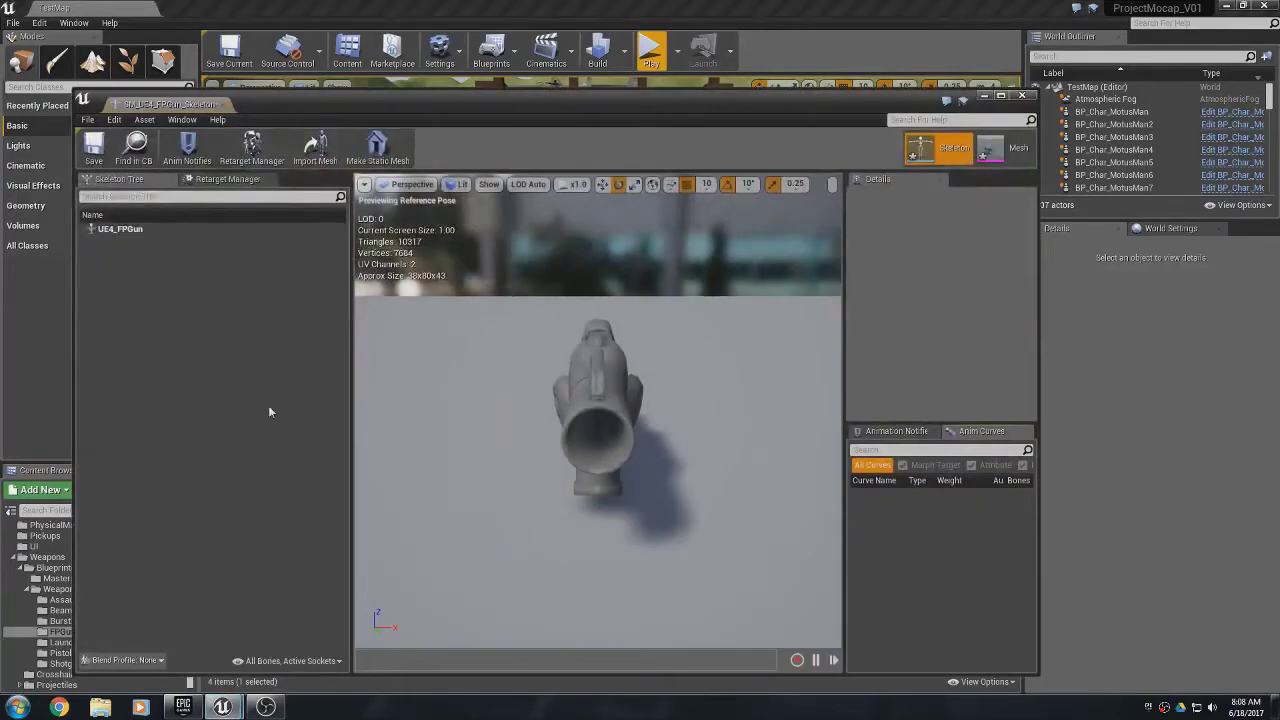
click(130, 230)
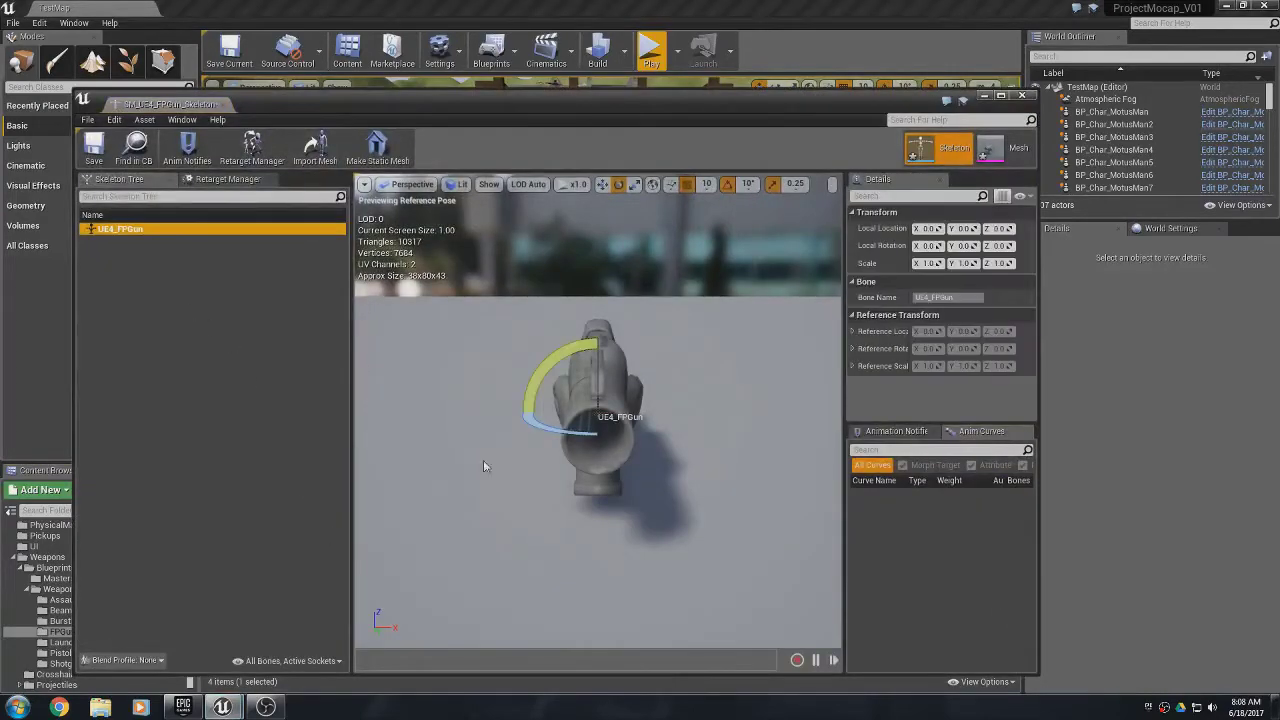
drag(483, 460, 640, 460)
drag(505, 565, 532, 565)
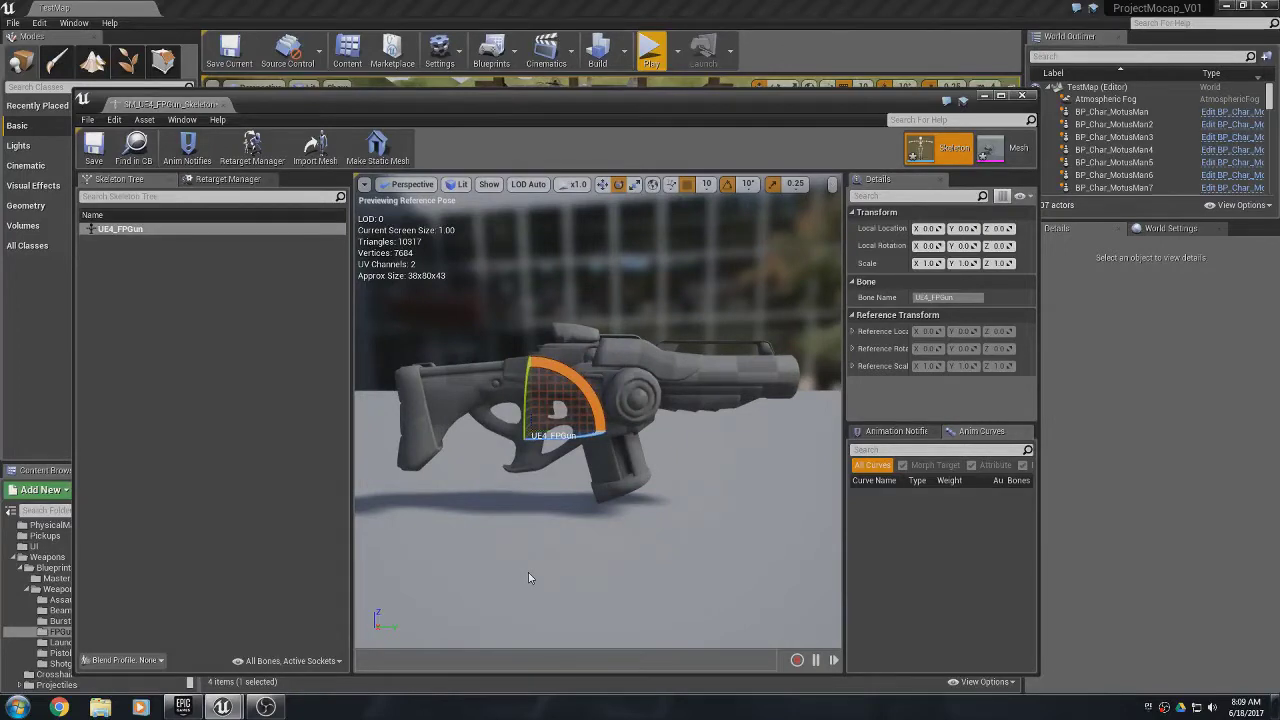
alt+drag(728, 537, 508, 570)
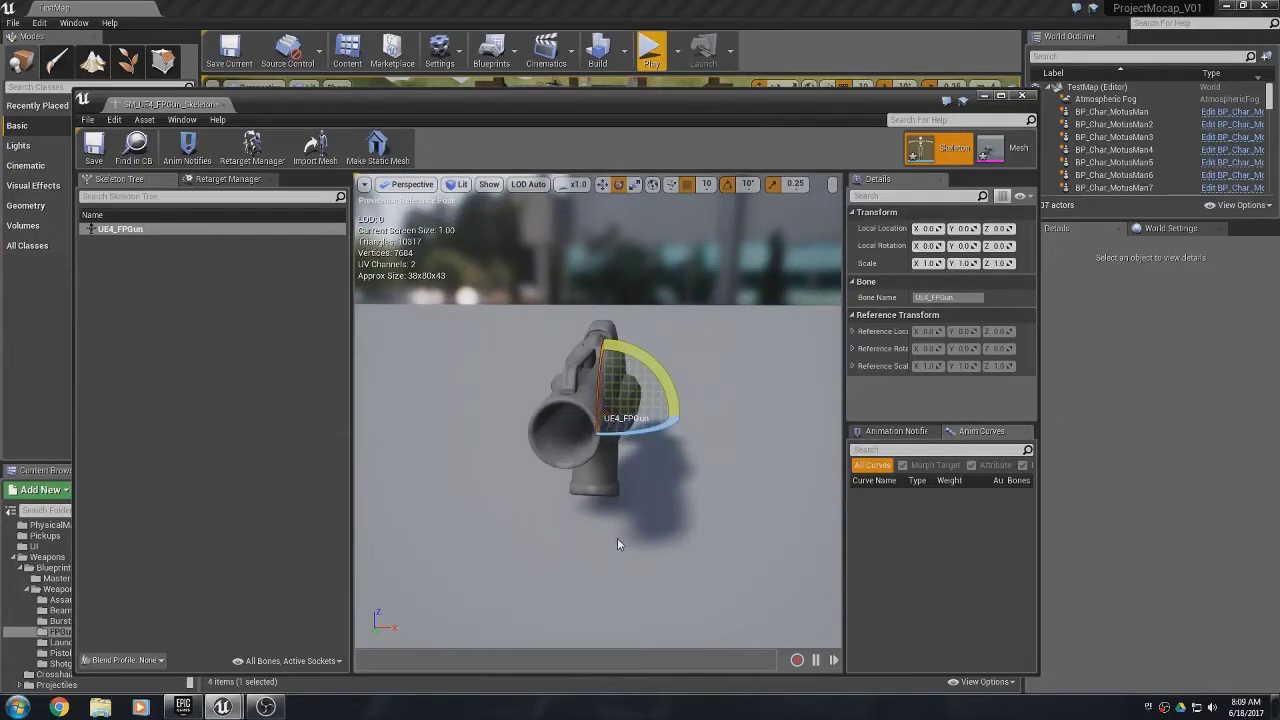
drag(601, 510, 678, 516)
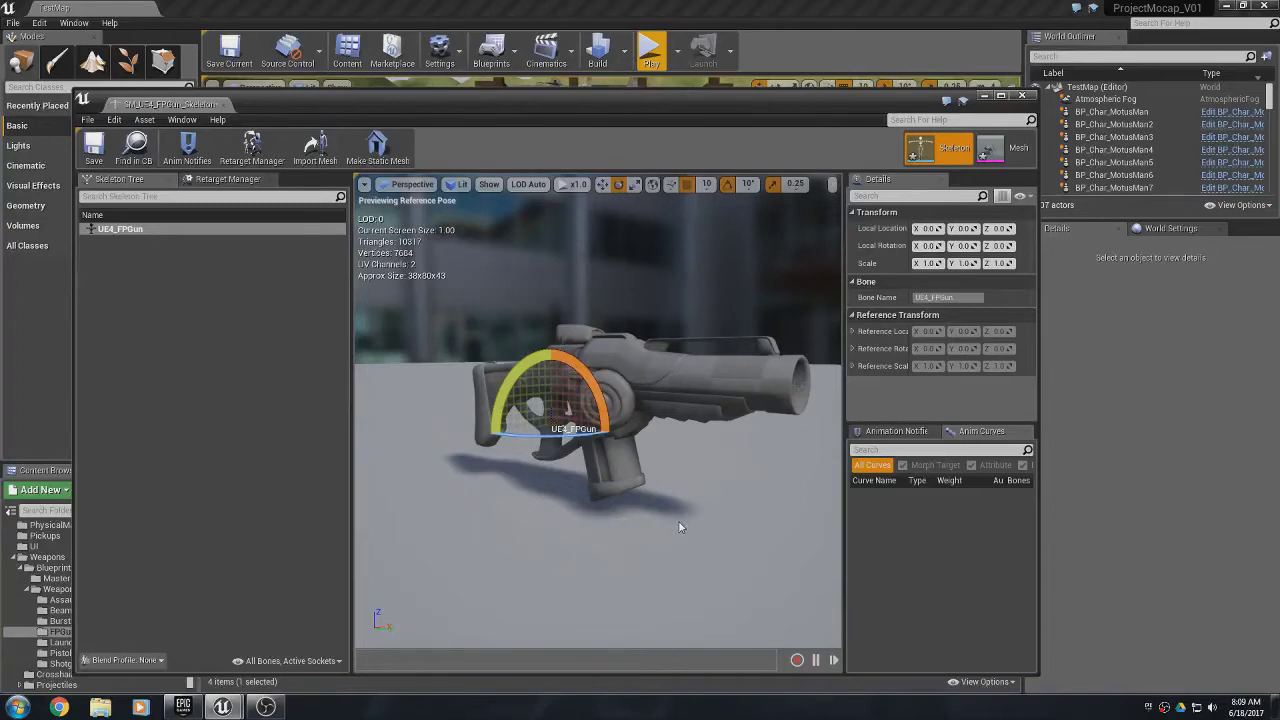
click(1021, 95)
- Delete all assets in the FPGun folder: both gun meshes, the physics asset and the skeleton
click(225, 548)
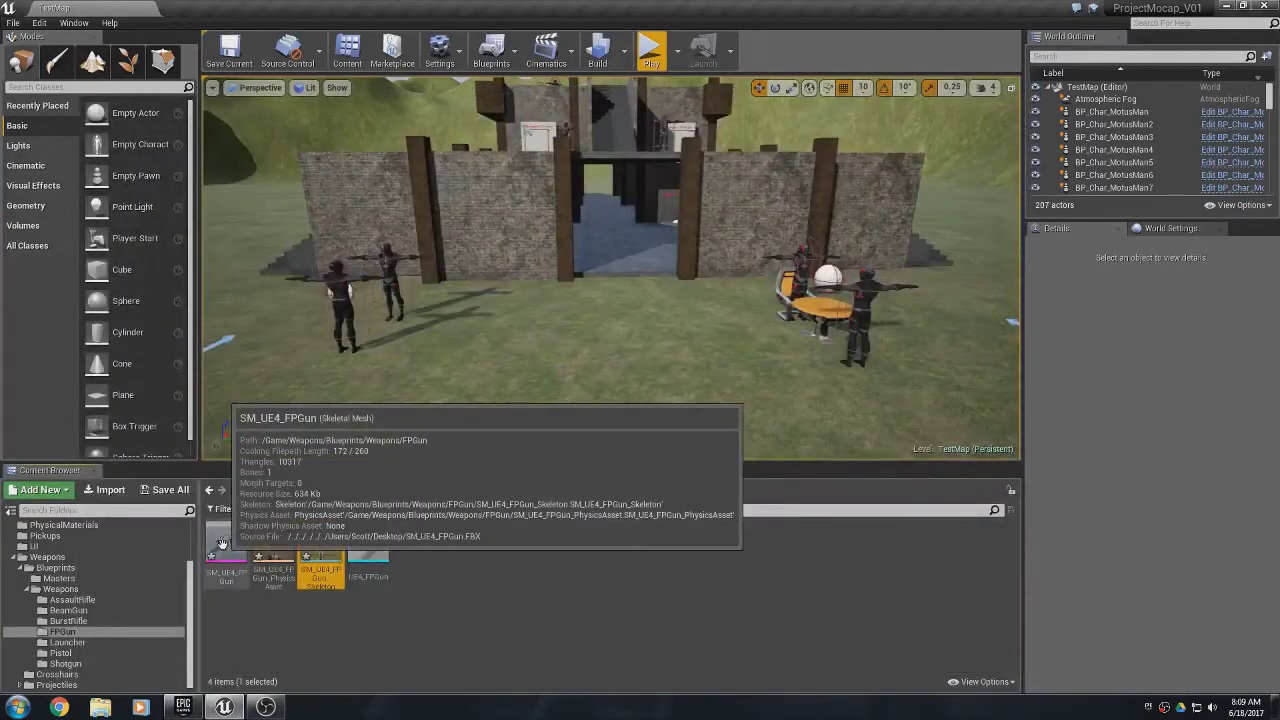
shift+click(383, 541)
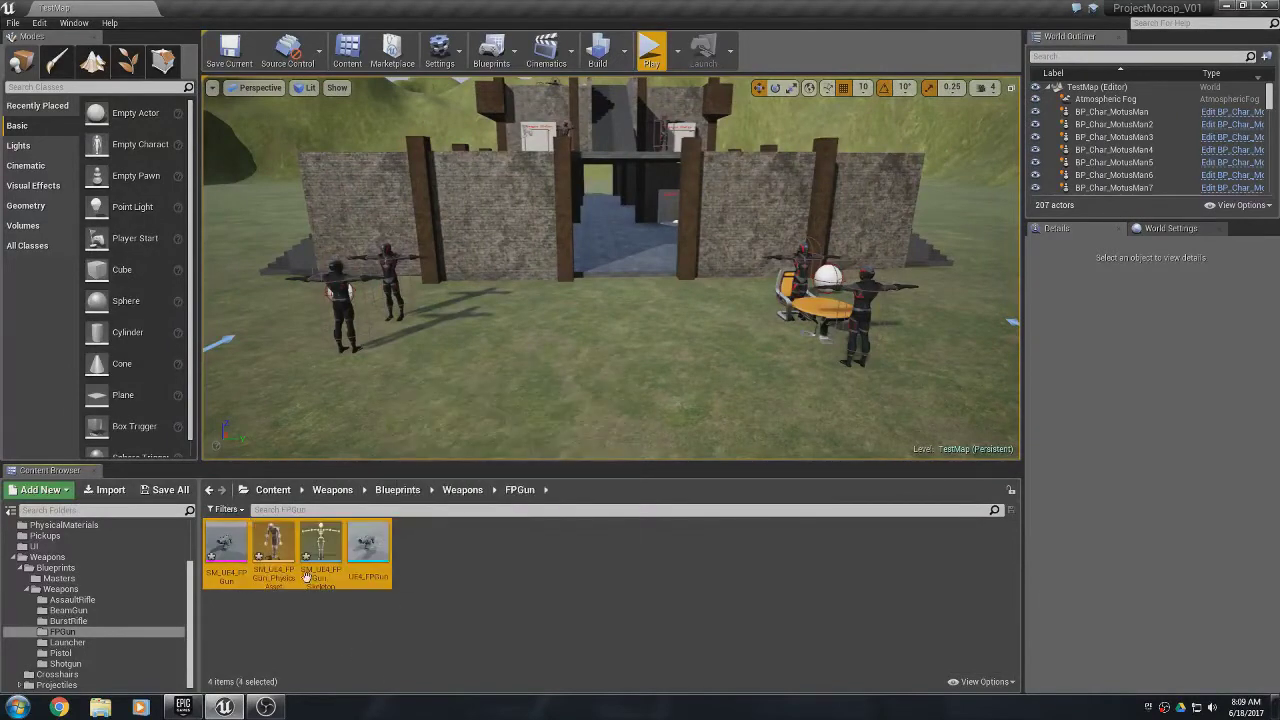
right_click(284, 538)
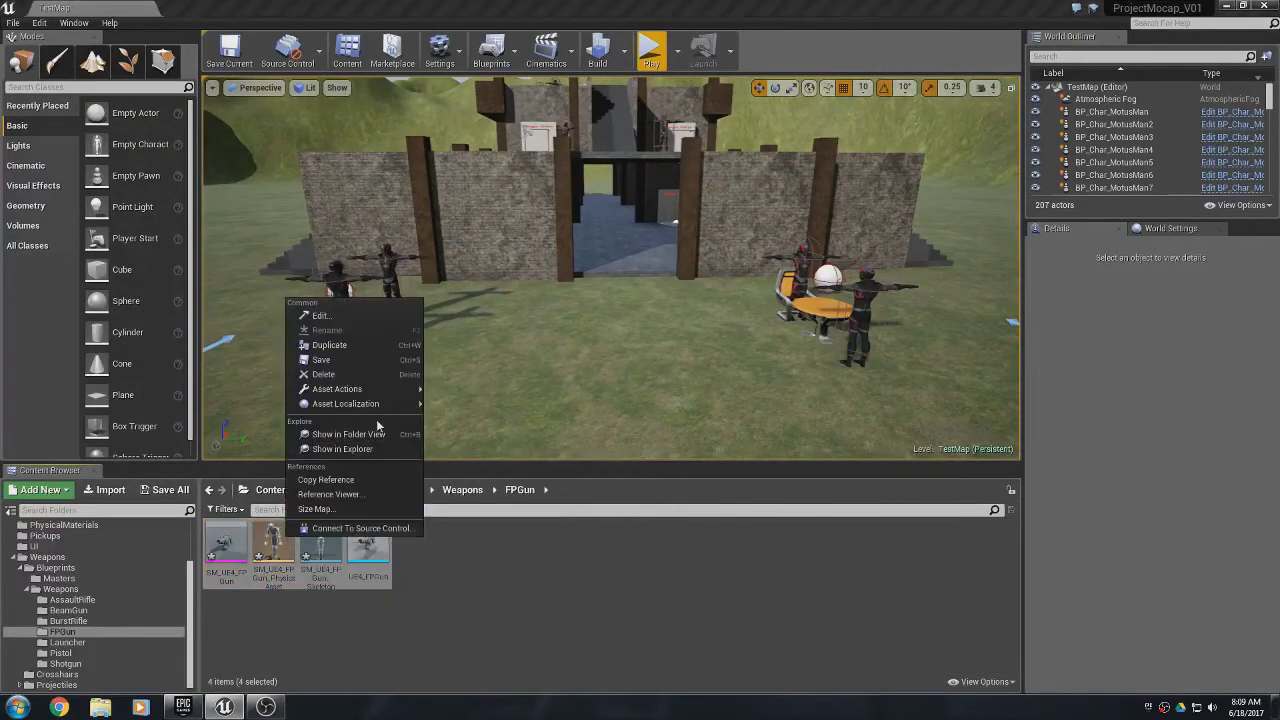
mouse_move(369, 407)
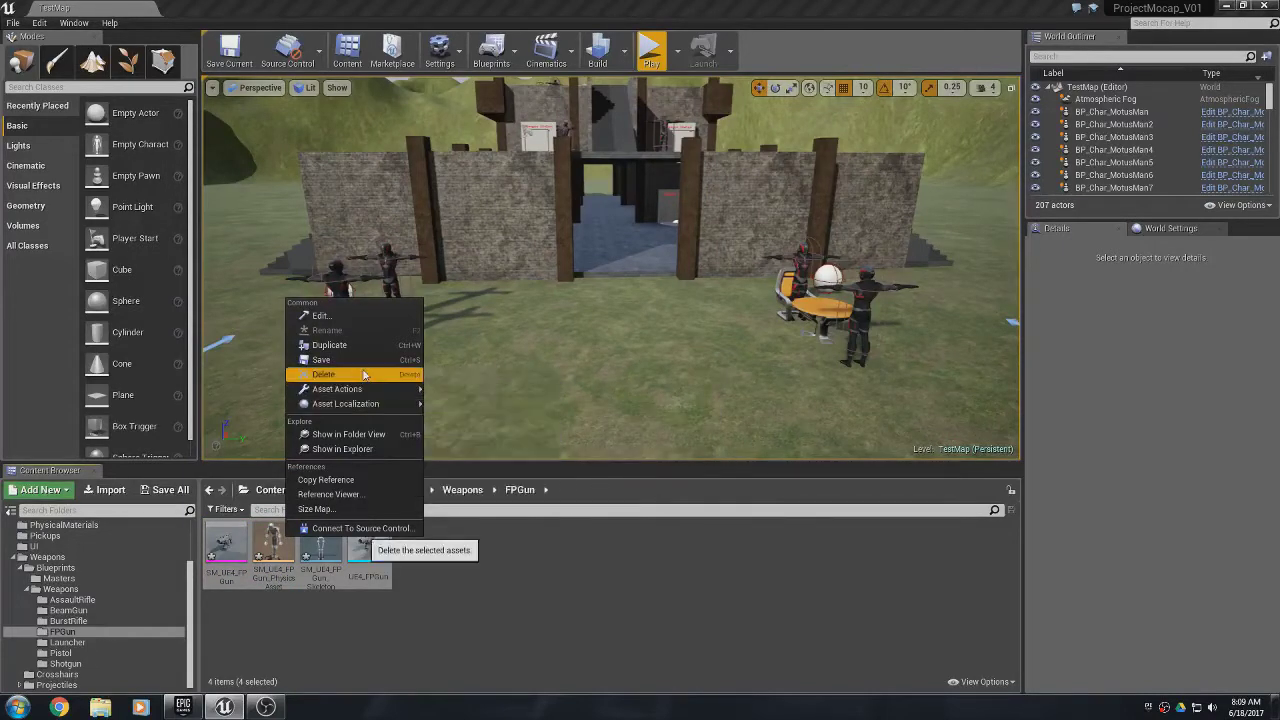
click(363, 374)
click(546, 563)
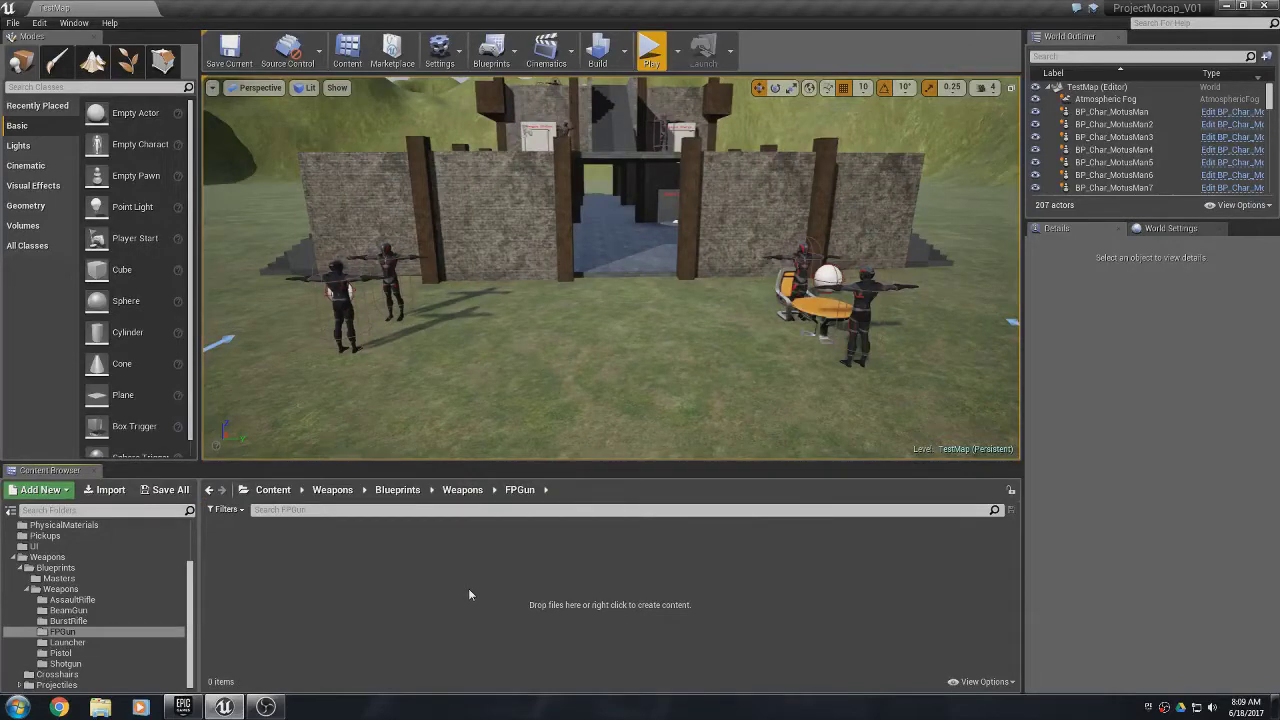
- Import UE4_FPGun.FBX from the Desktop into the FPGun folder as a skeletal mesh with Skeleton set to None
click(67, 627)
click(104, 489)
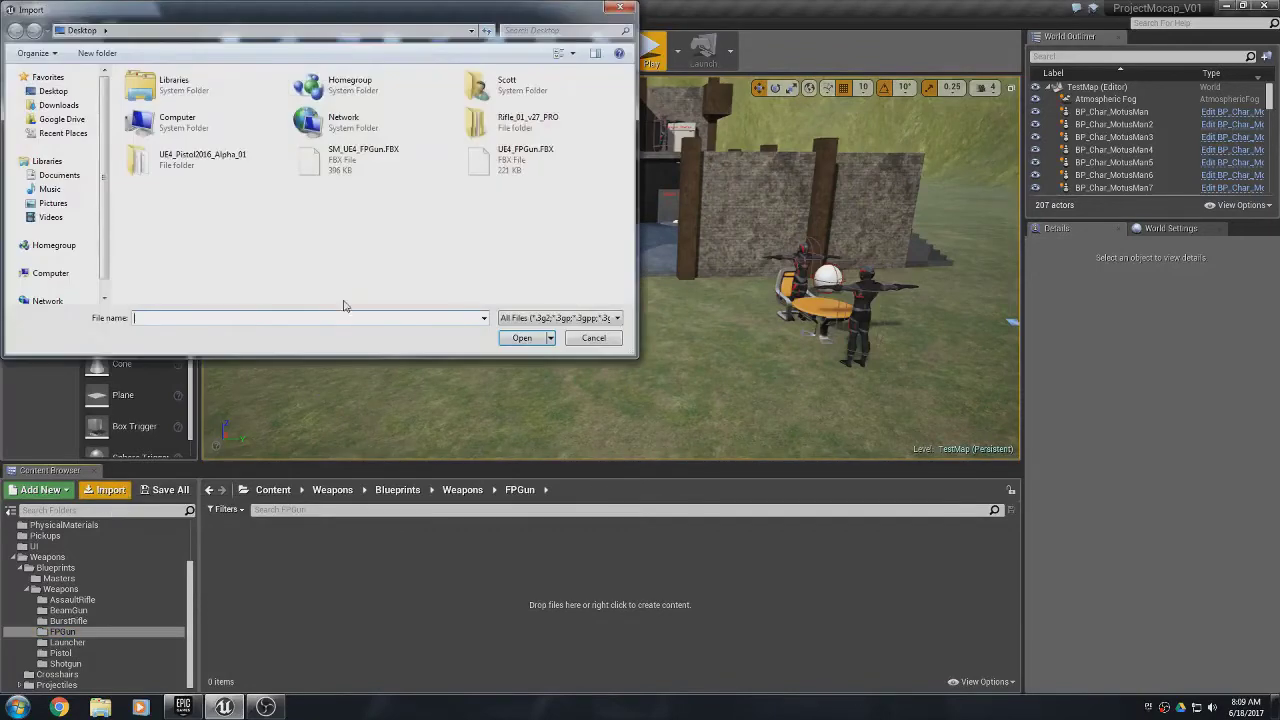
click(497, 165)
click(522, 338)
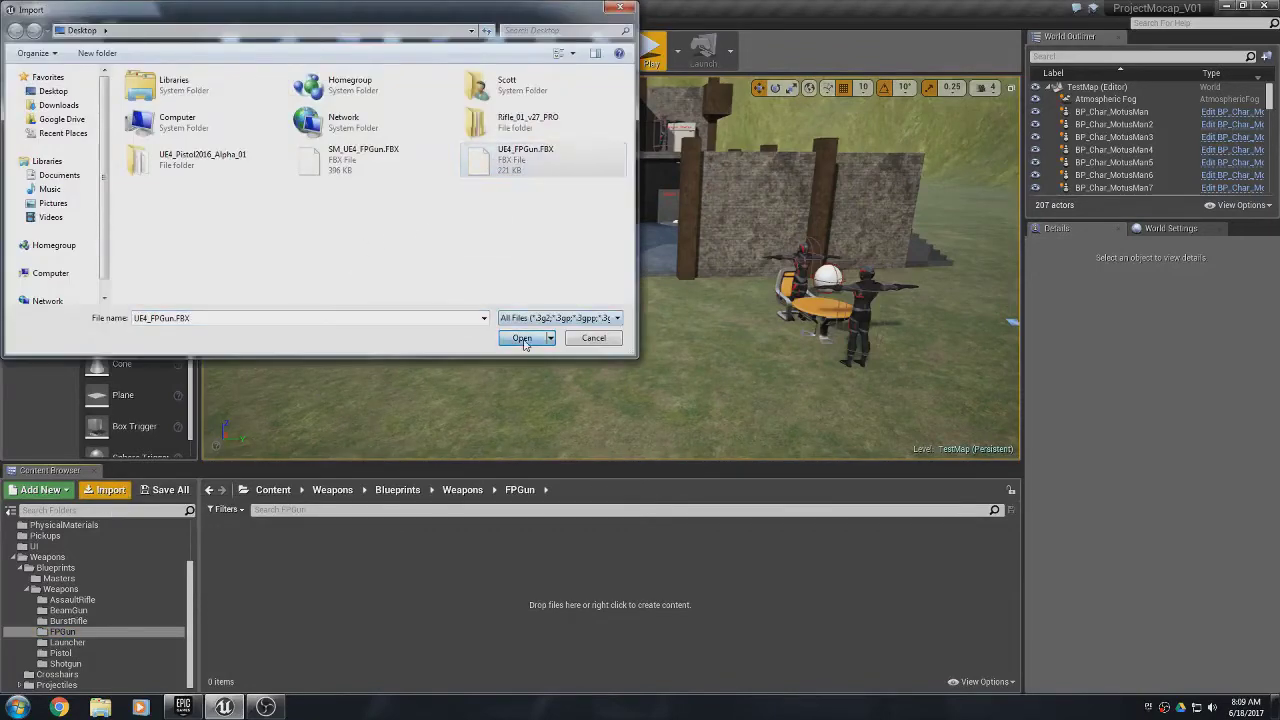
drag(615, 292, 622, 193)
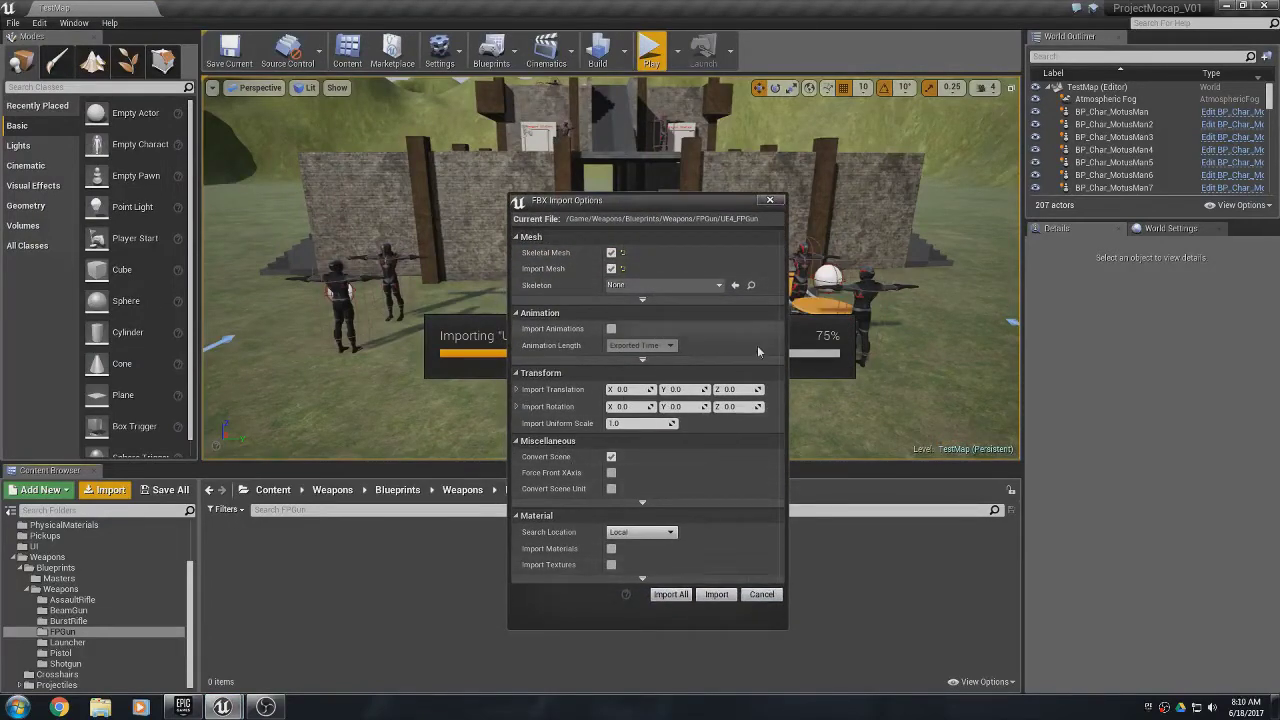
click(670, 595)
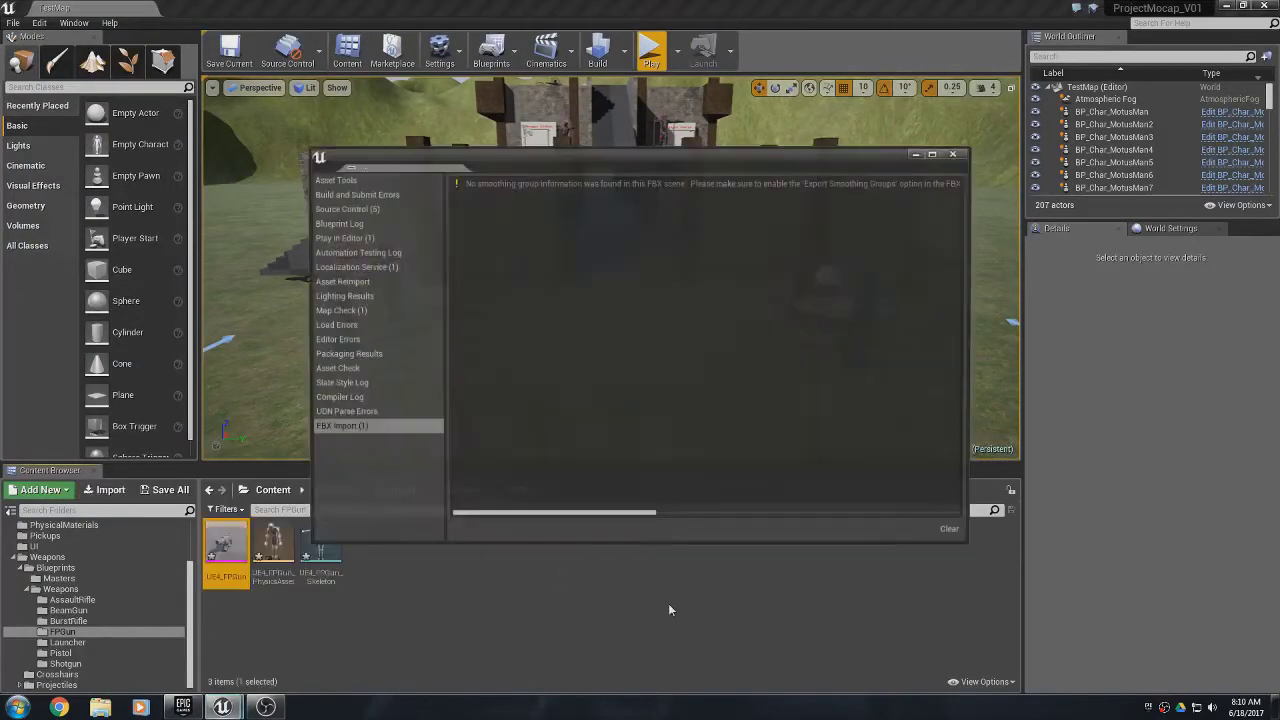
click(955, 154)
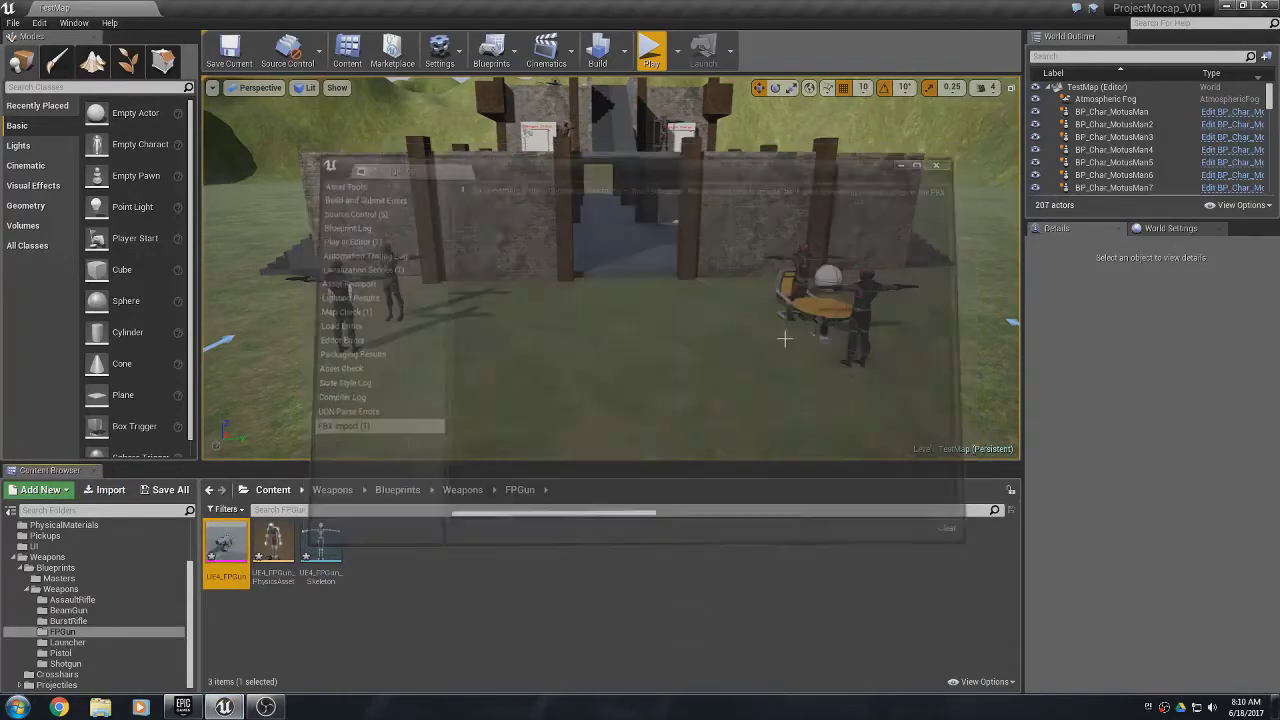
- Open UE4_FPGun_Skeleton and examine each bone in its hierarchy, from Root_Bone and Grip_Bone down to Ammo
double_click(323, 543)
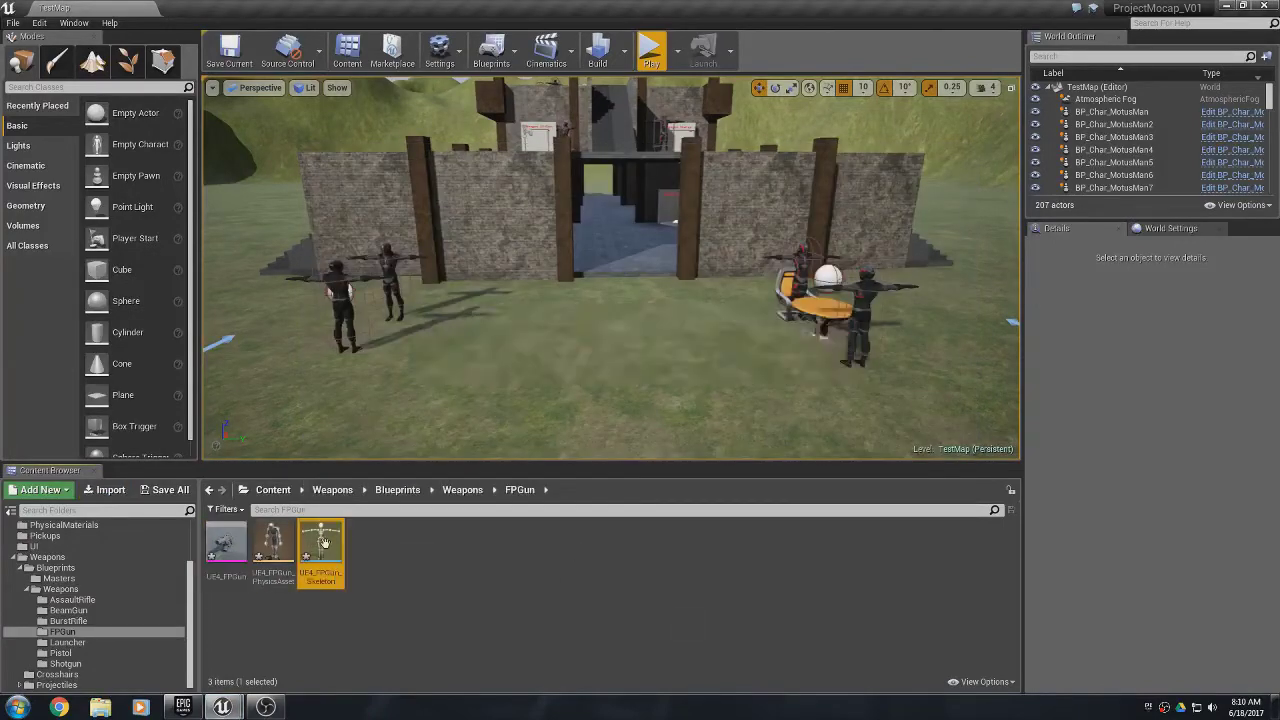
click(153, 231)
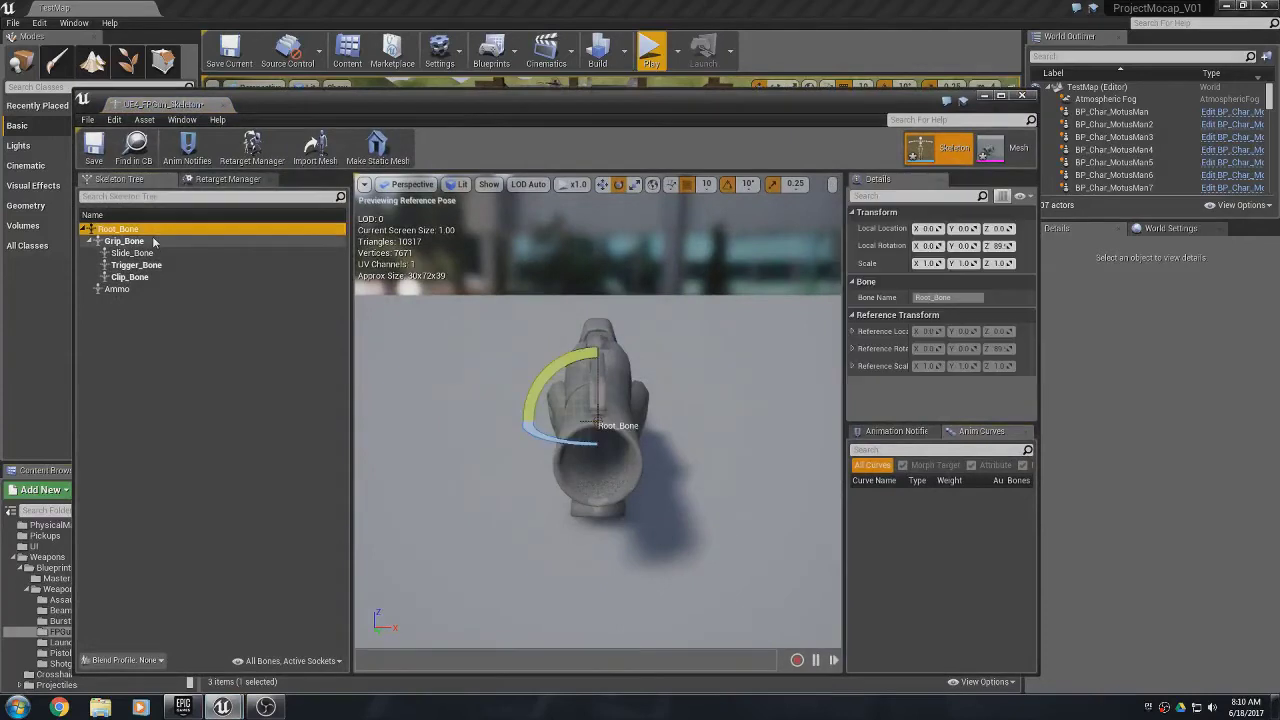
click(154, 242)
click(153, 254)
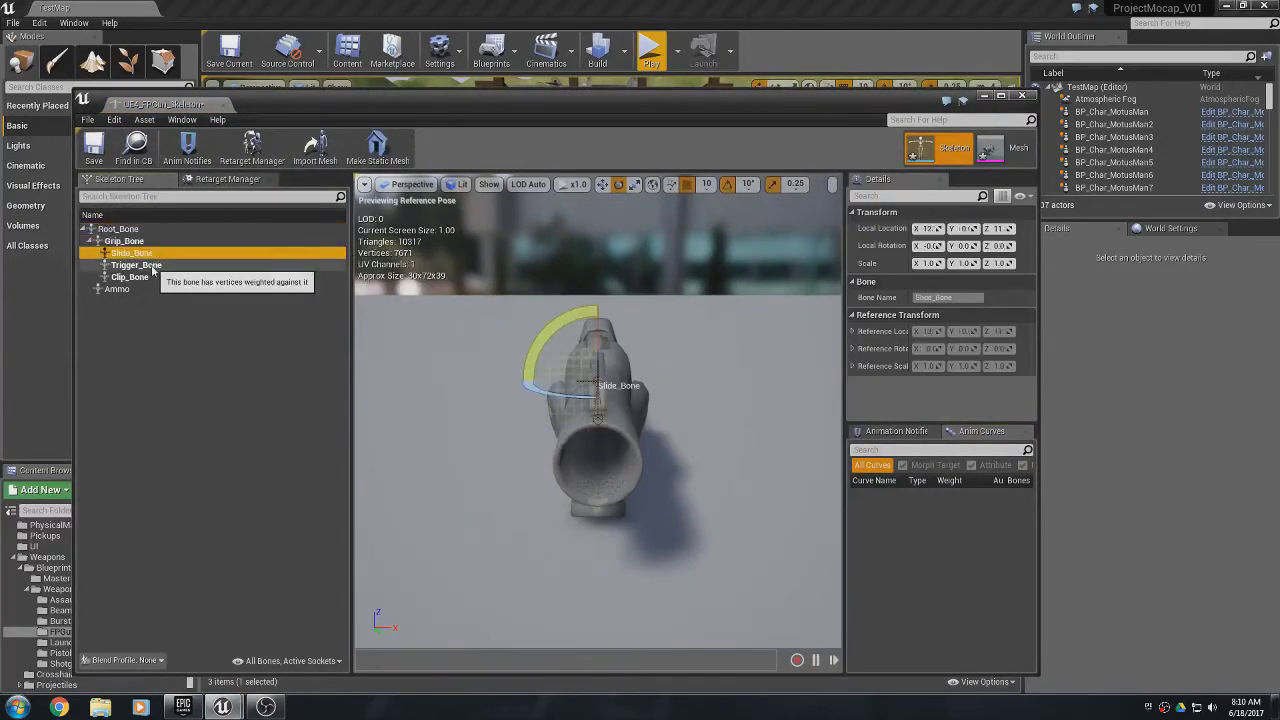
click(148, 265)
click(142, 277)
click(135, 290)
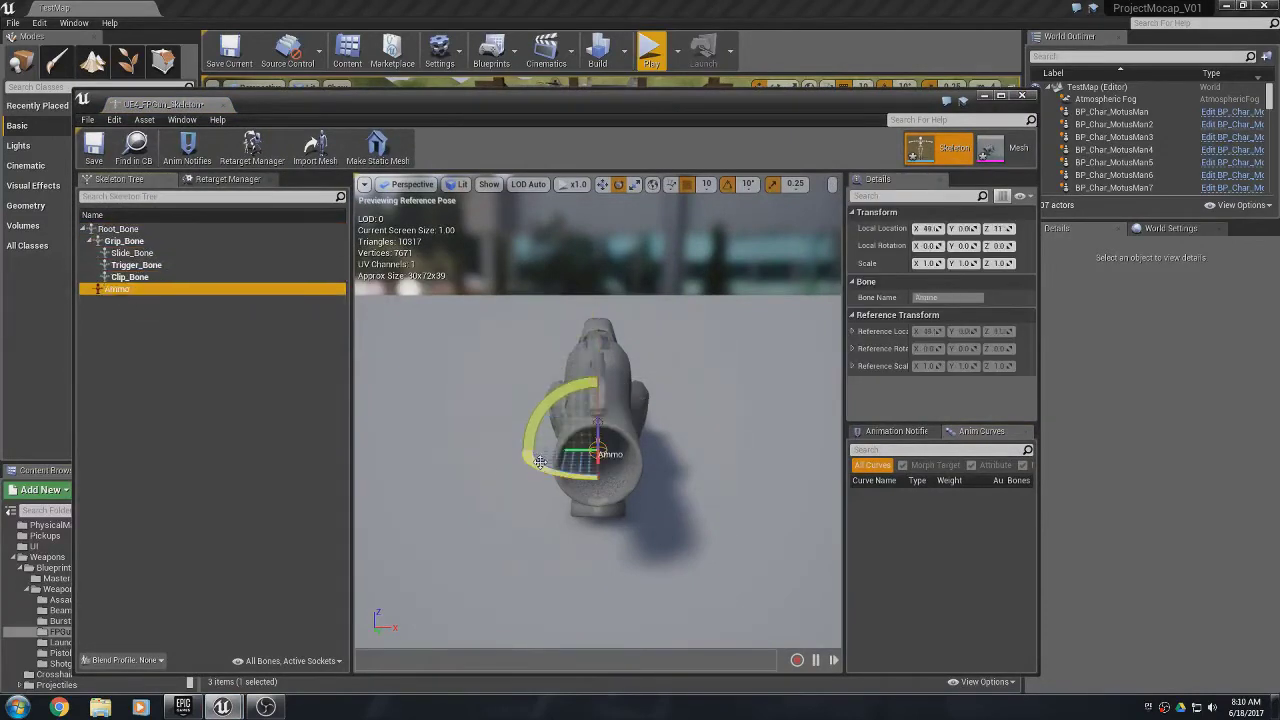
click(139, 240)
click(118, 289)
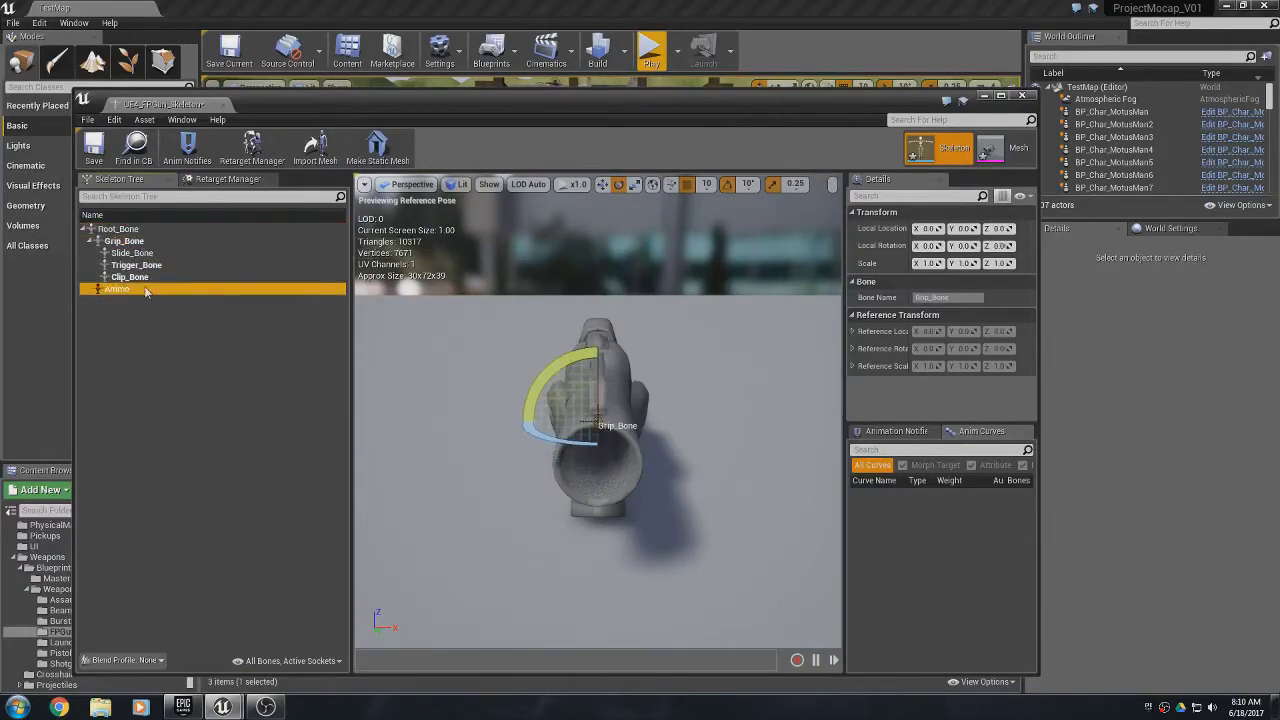
click(1021, 95)
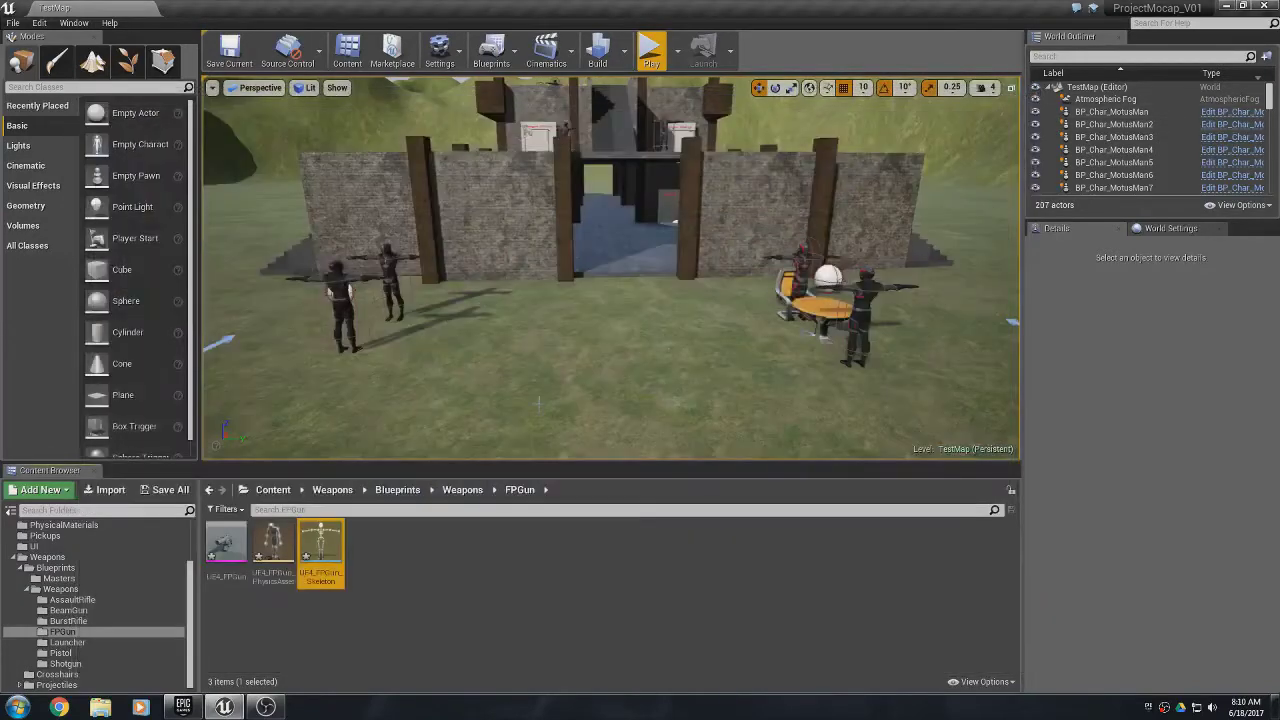
- Save all the imported FPGun assets, and reopen UE4_FPGun_Skeleton with Root_Bone selected and the gun seen from the side
click(165, 489)
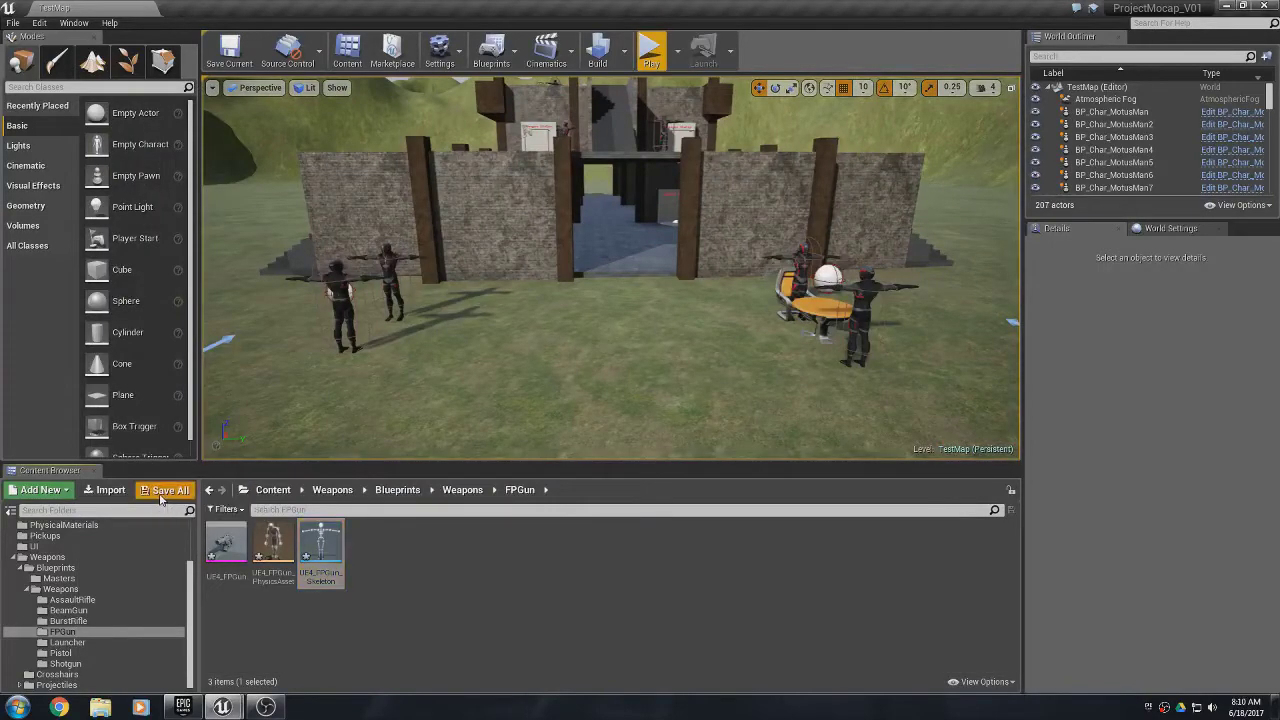
click(760, 475)
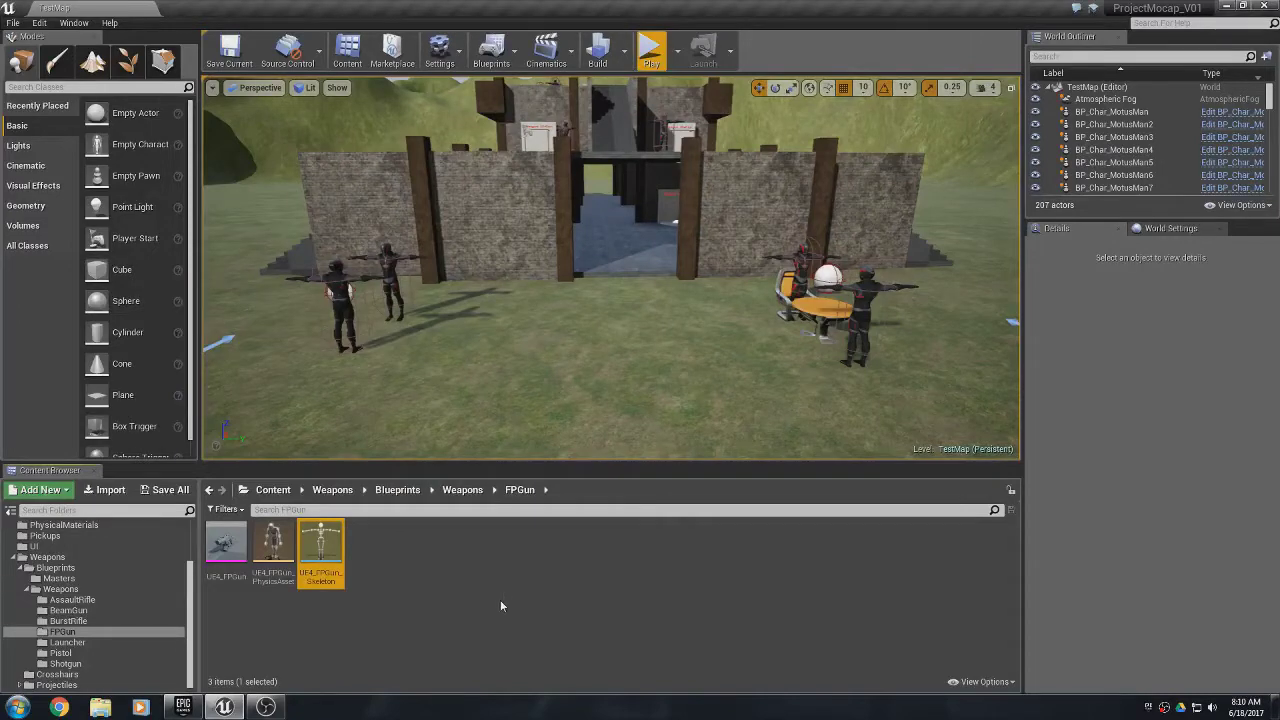
double_click(321, 548)
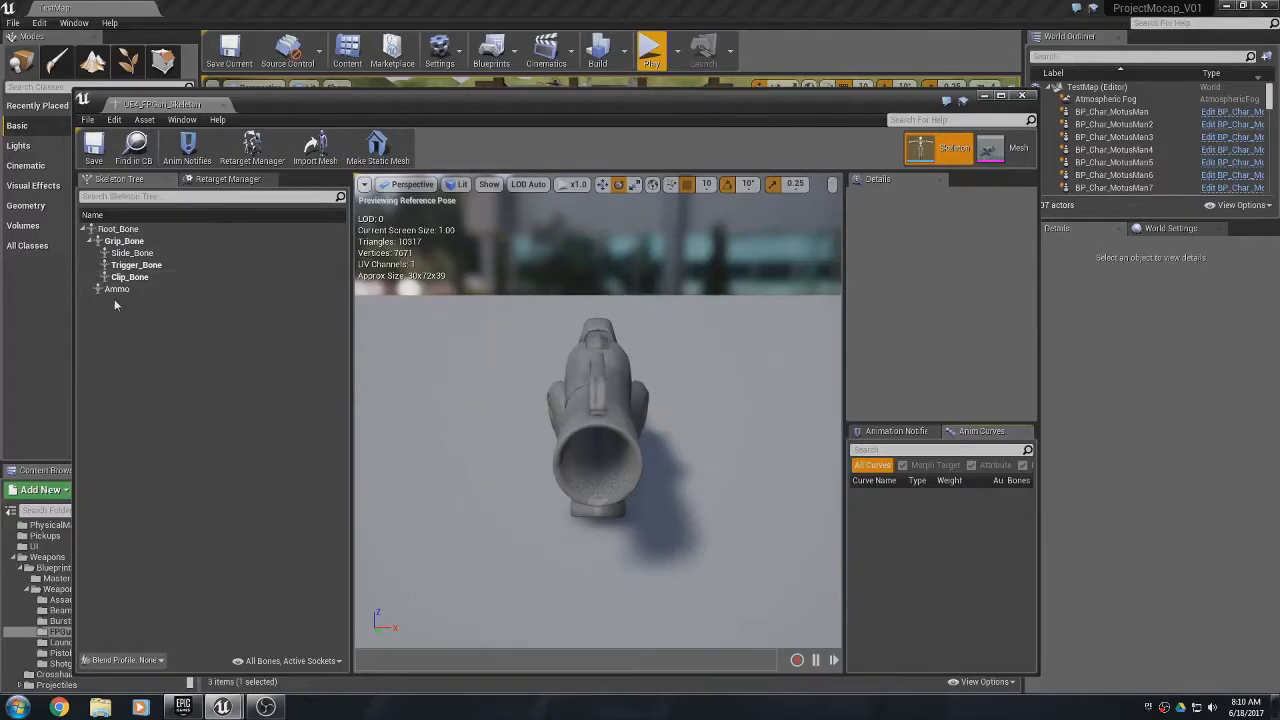
click(130, 229)
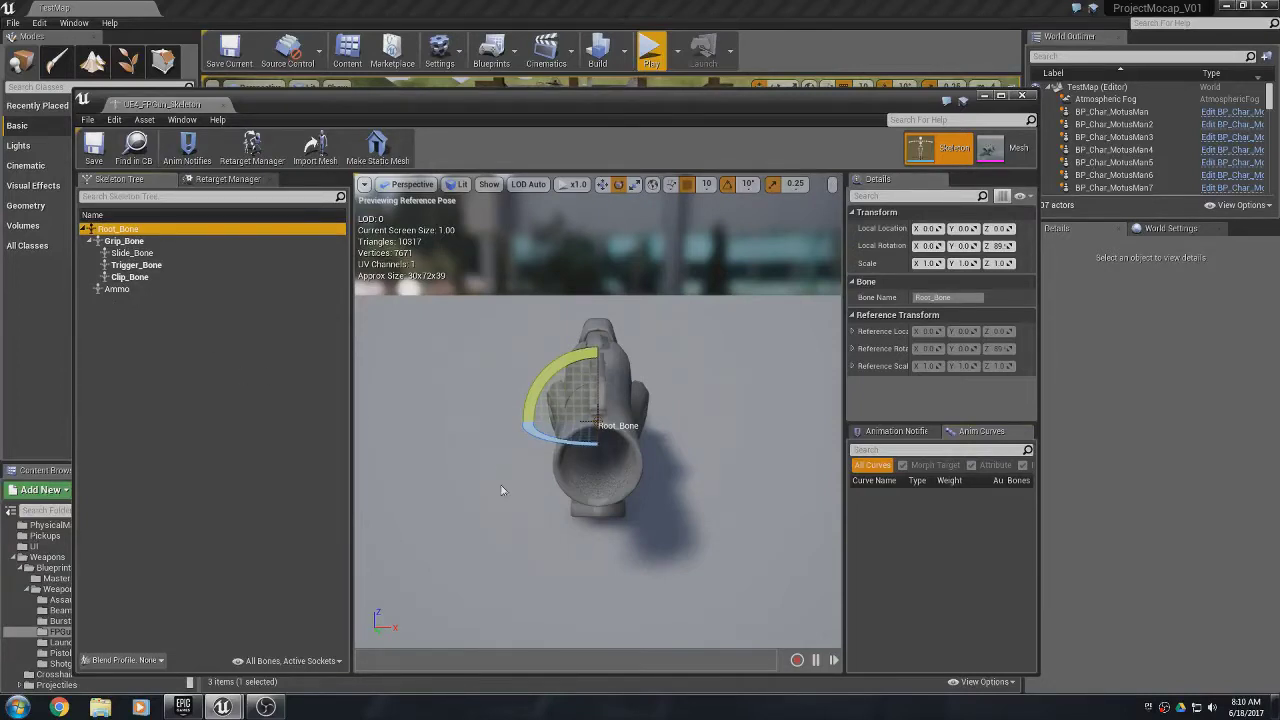
alt+drag(485, 521, 790, 470)
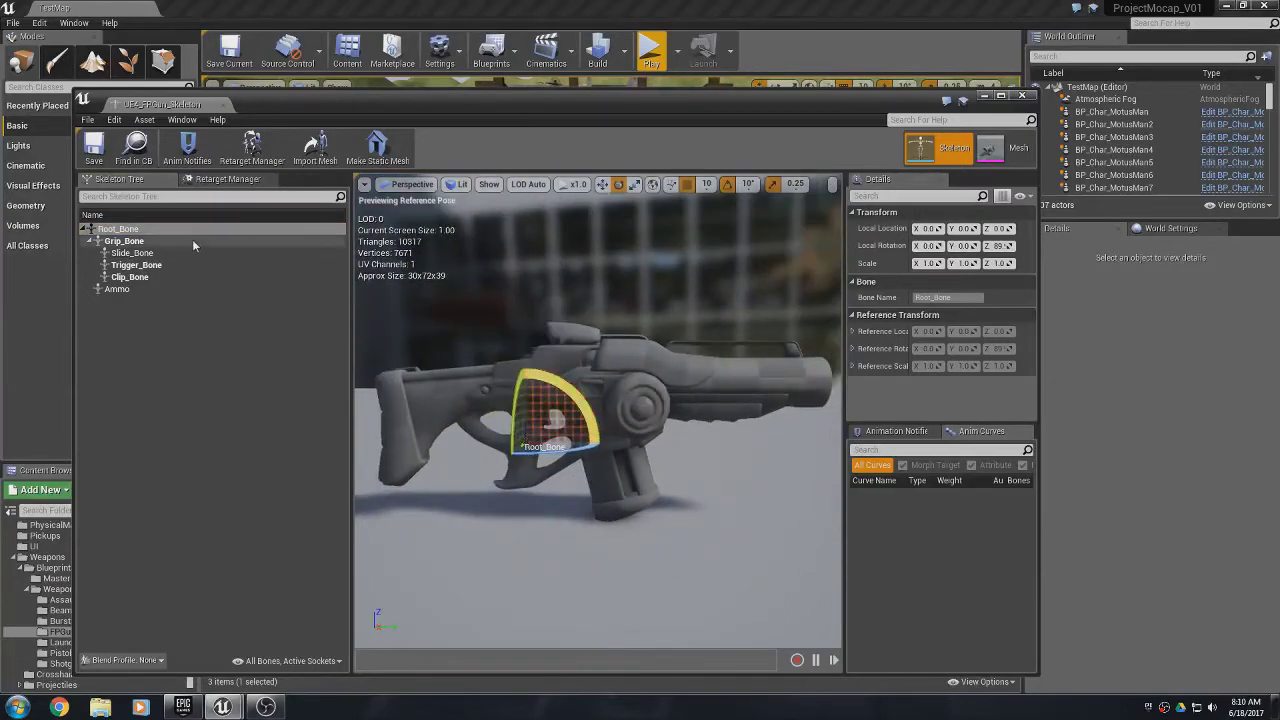
- Add a socket named MuzzleSocket to Root_Bone
click(117, 232)
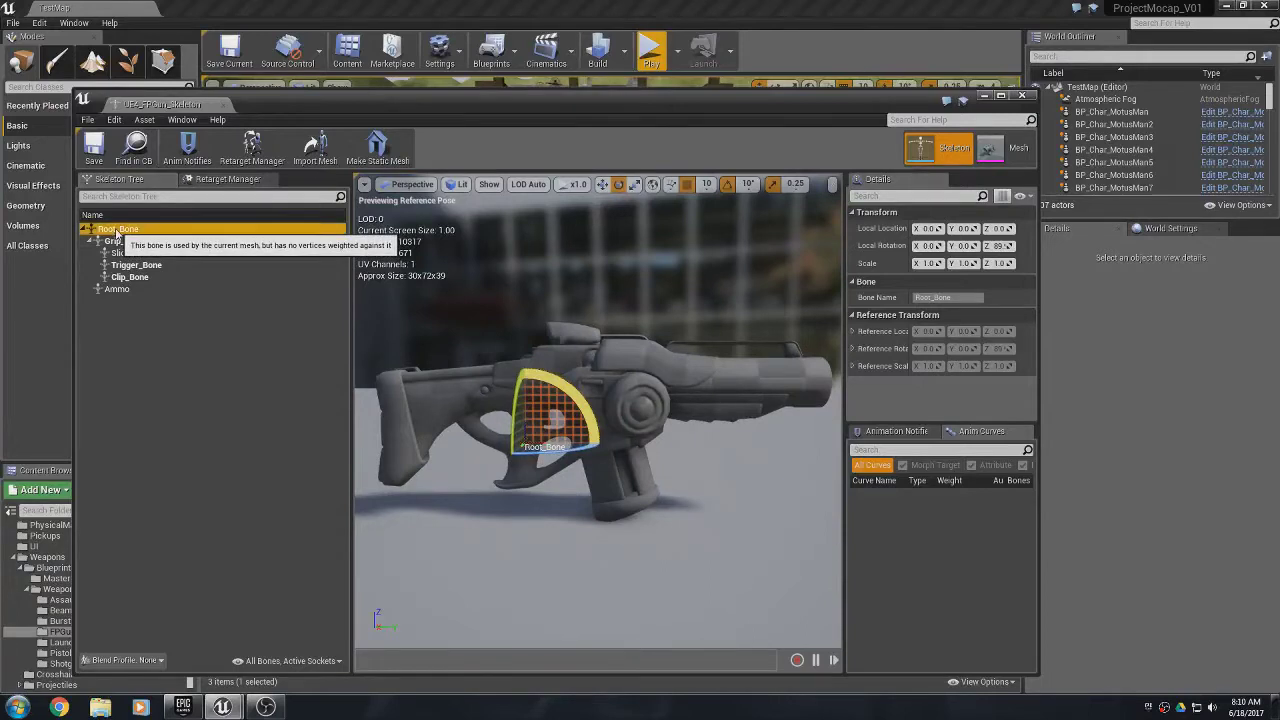
right_click(117, 232)
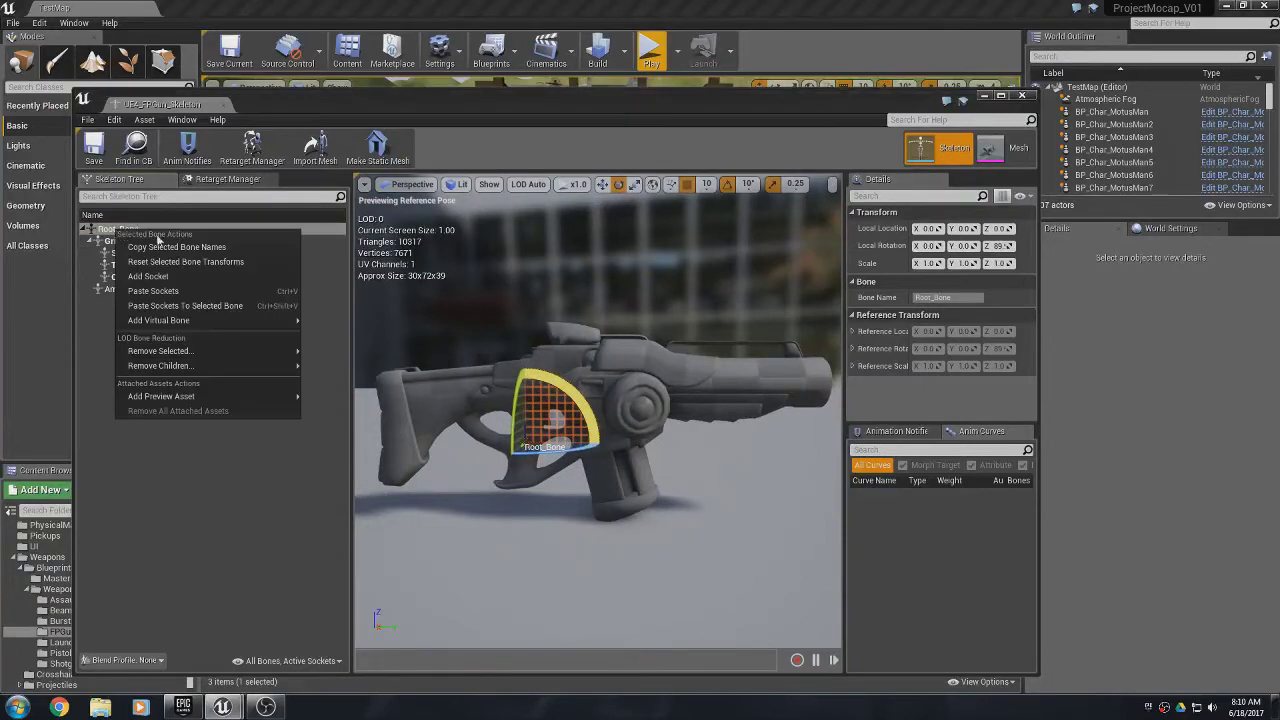
click(227, 285)
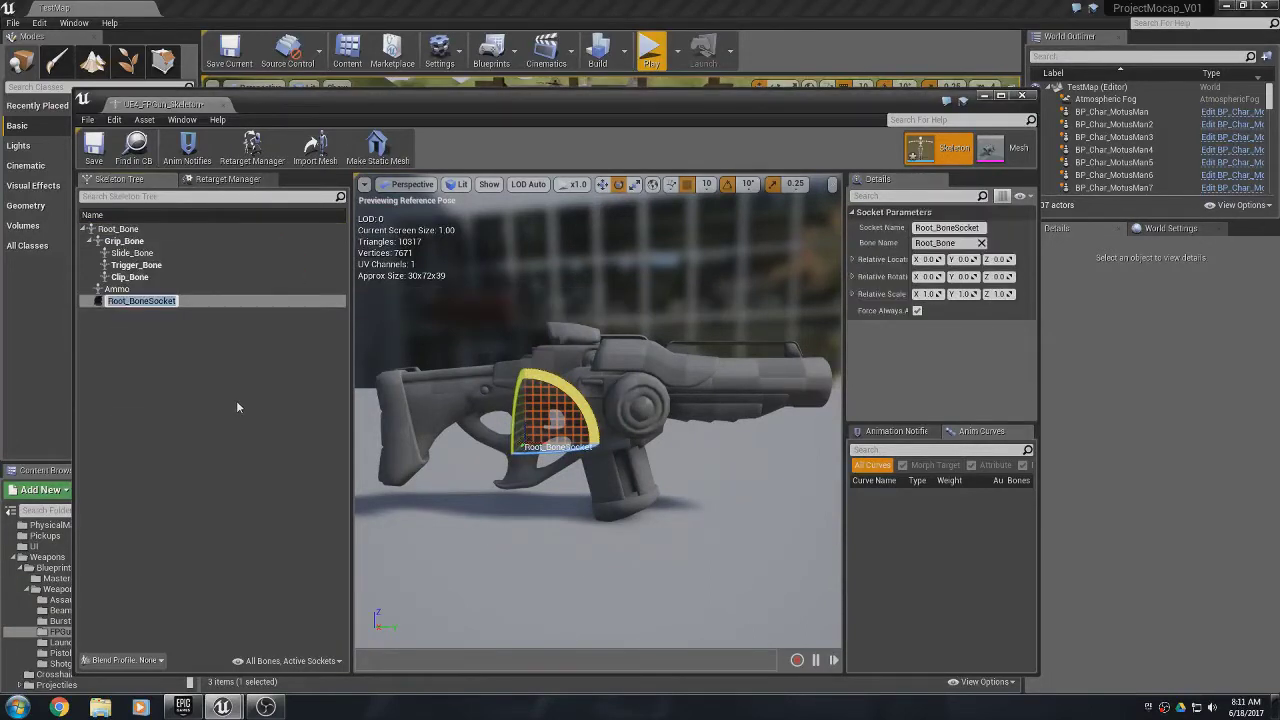
text(MuzzleSocket)
key(Return)
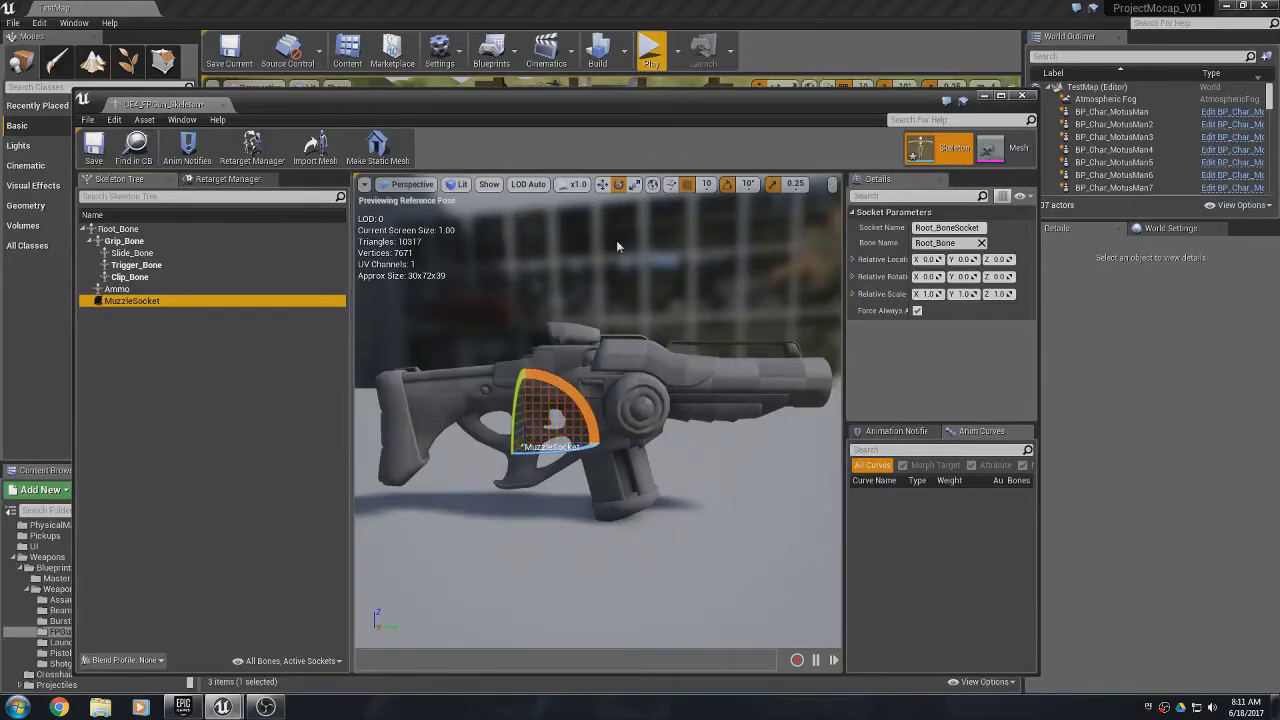
- Move MuzzleSocket up and forward to just in front of the gun's barrel, at a relative location of about X 57, Y 0, Z 11
click(602, 184)
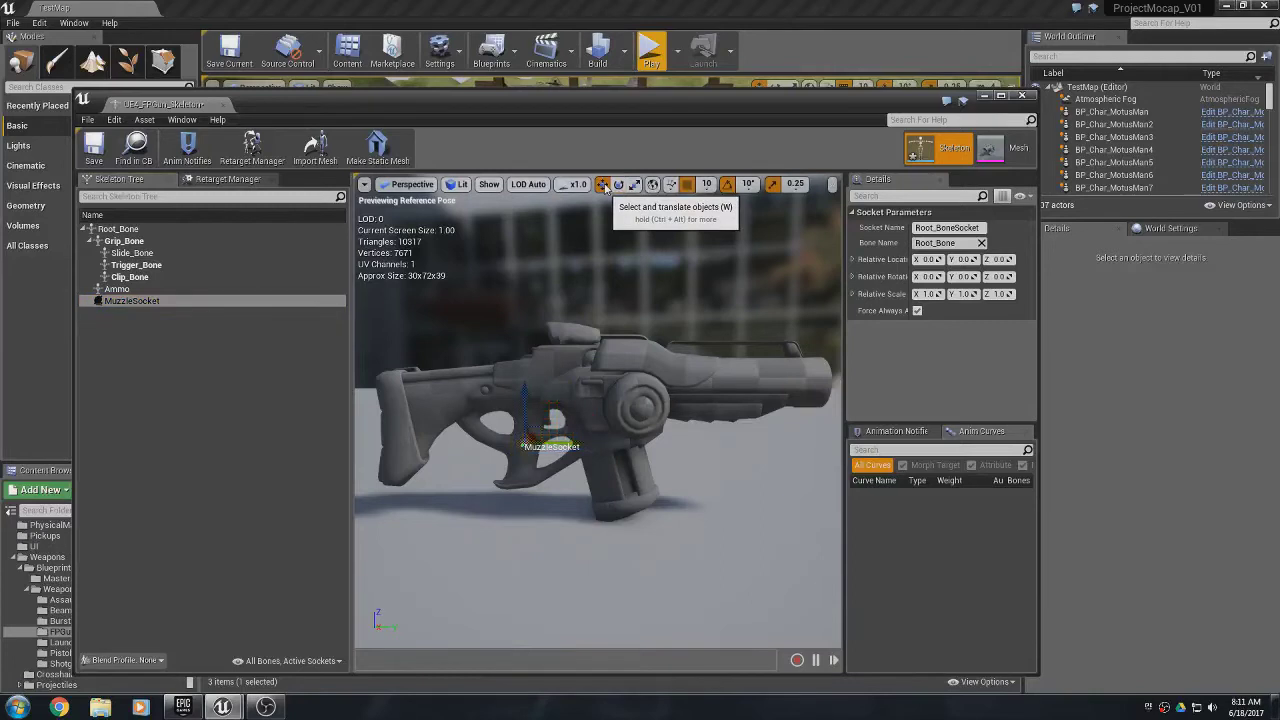
drag(524, 398, 520, 328)
drag(571, 392, 878, 393)
mouse_move(803, 441)
right_down()
mouse_move(960, 430)
mouse_move(780, 480)
mouse_move(820, 431)
mouse_move(804, 431)
right_up()
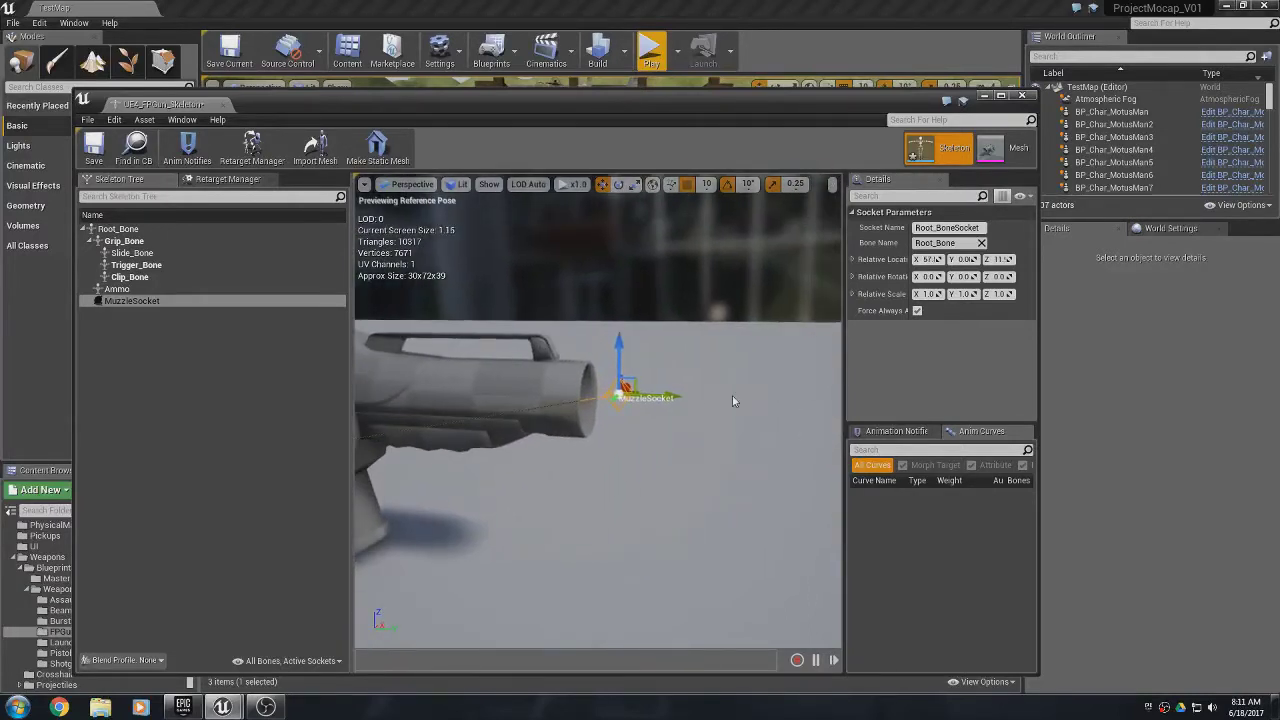
- Move MuzzleSocket back into the opening of the gun's barrel, check it from several angles and close the skeleton
drag(675, 393, 652, 393)
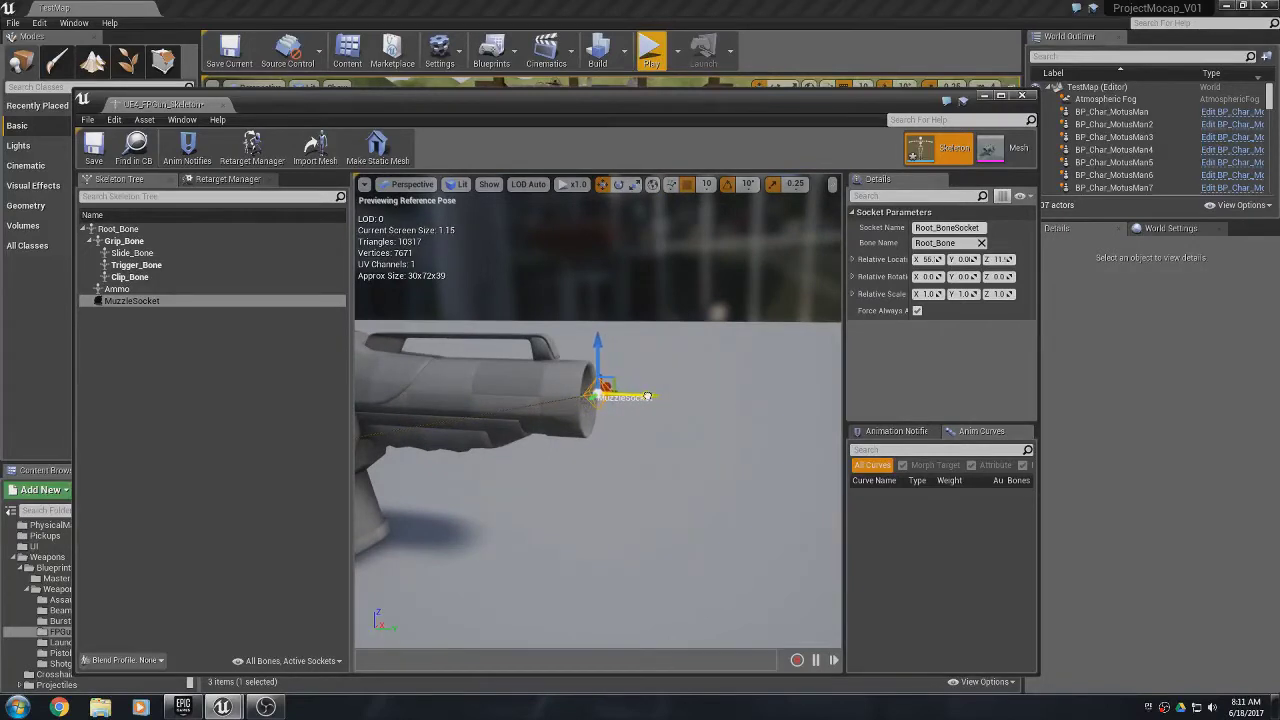
drag(597, 343, 598, 353)
right_drag(637, 412, 663, 408)
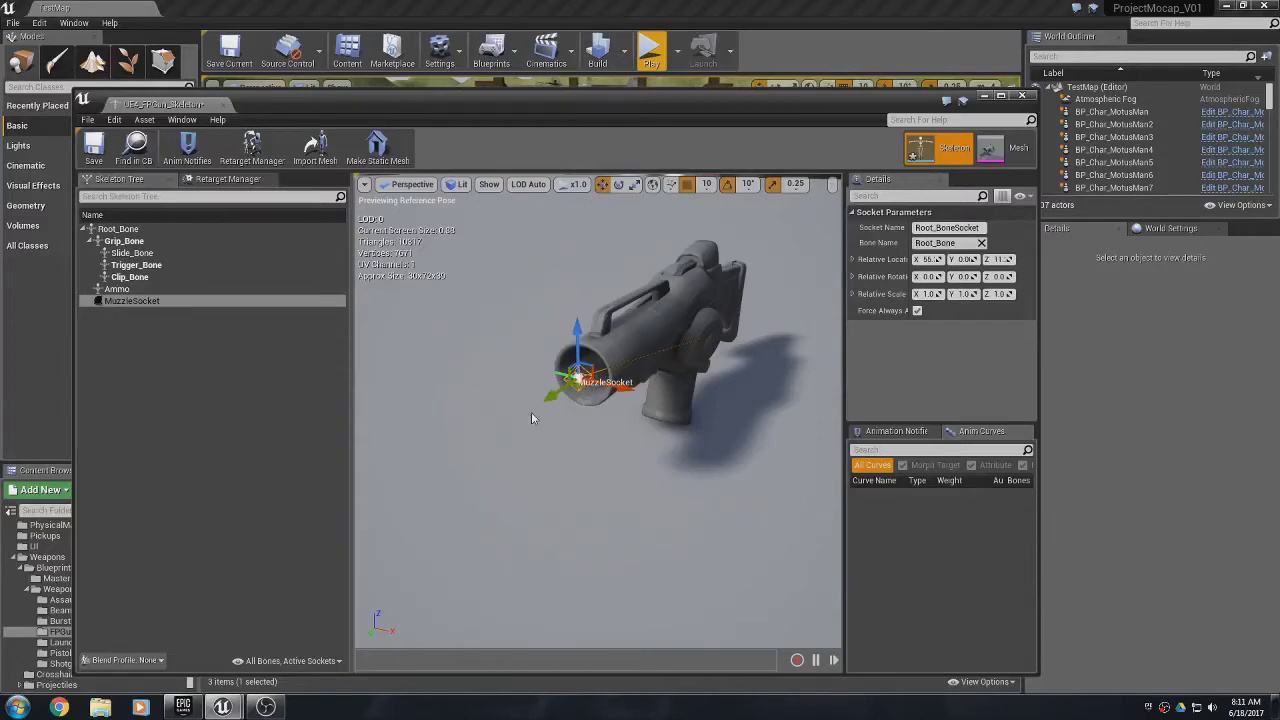
right_drag(549, 423, 760, 400)
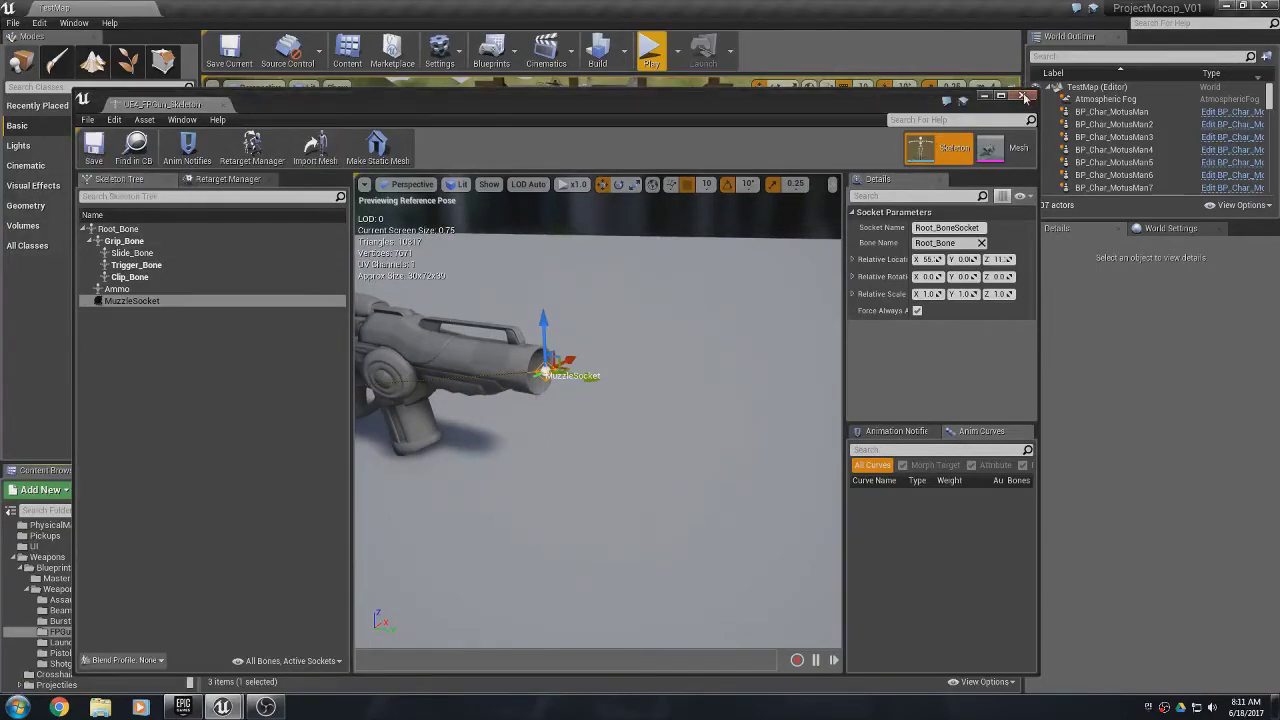
click(1021, 95)
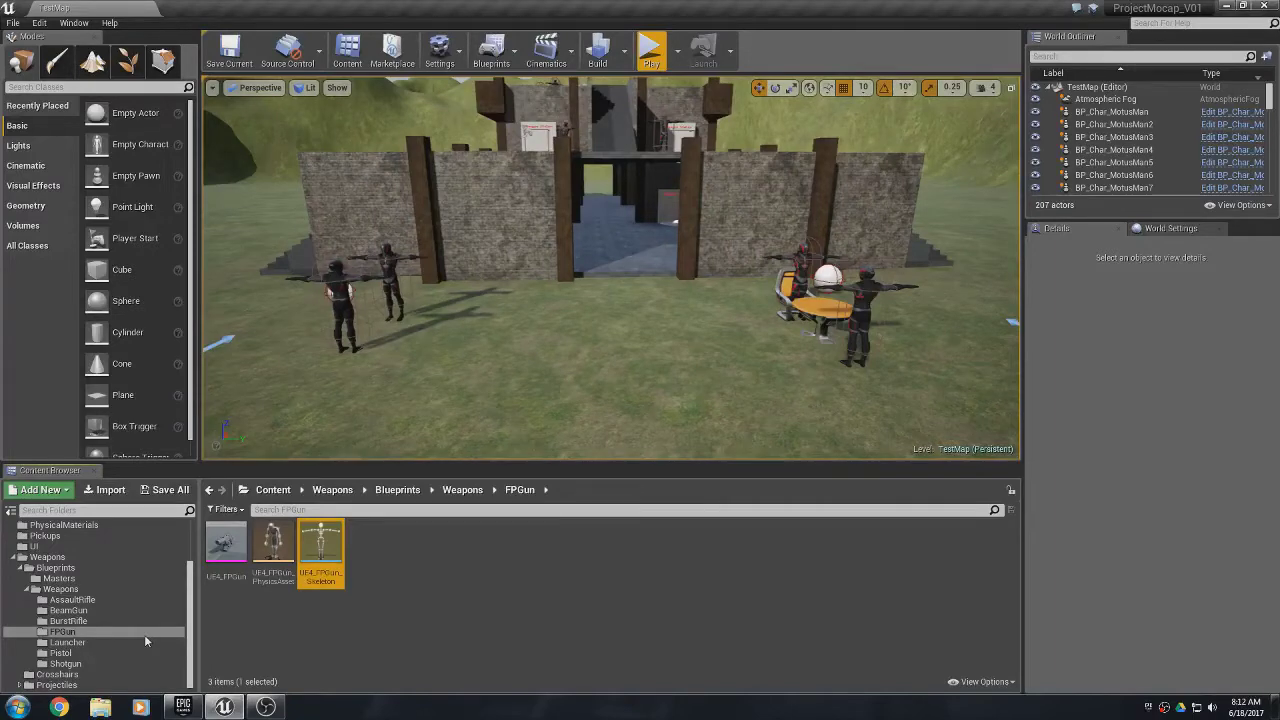
- Create a child Blueprint class of BP_Wep_Master from the weapon Masters folder and name it BPC_Wep_FPGun
click(58, 579)
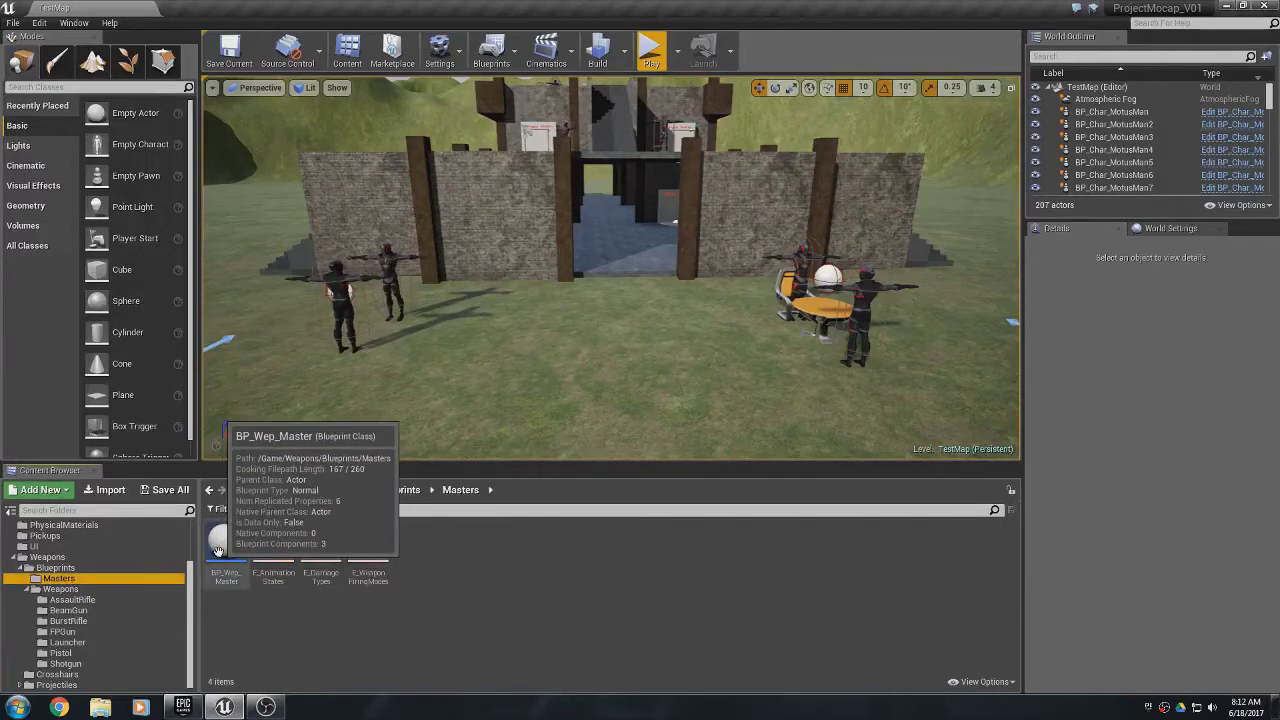
click(215, 552)
right_click(215, 551)
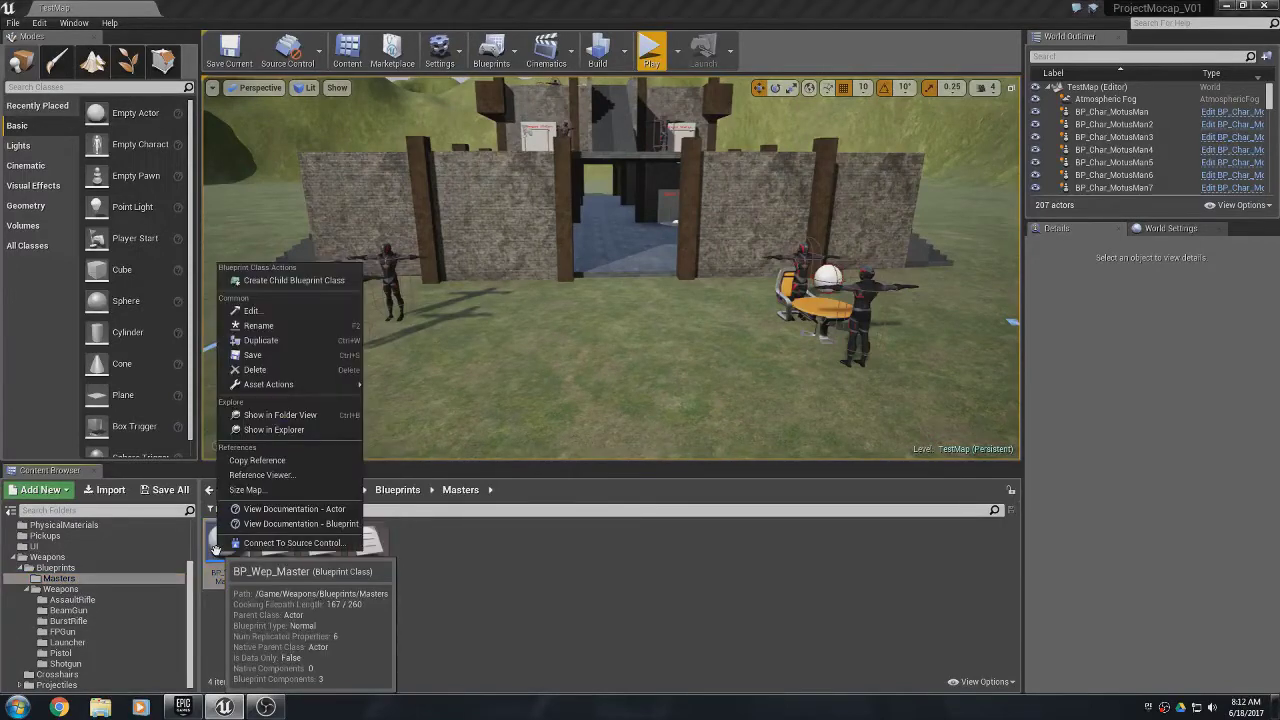
click(281, 281)
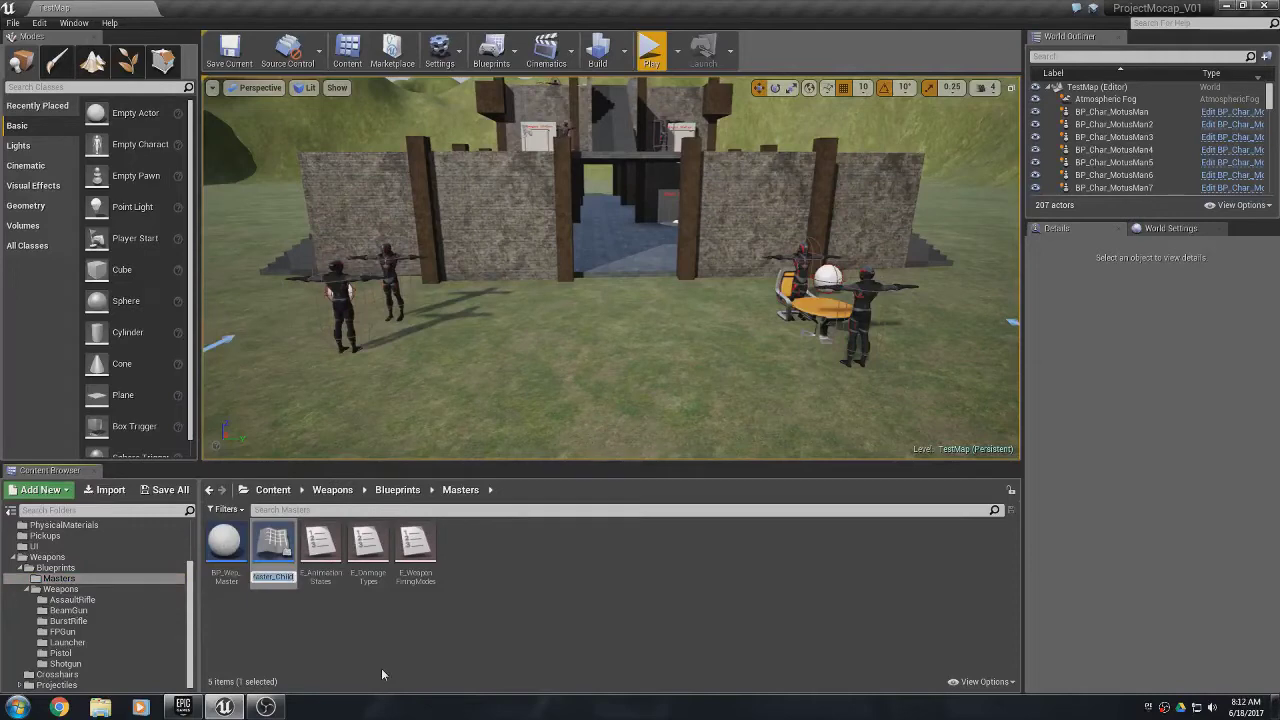
text(BP_G)
text(u)
text(Wep)
text(_)
key(Return)
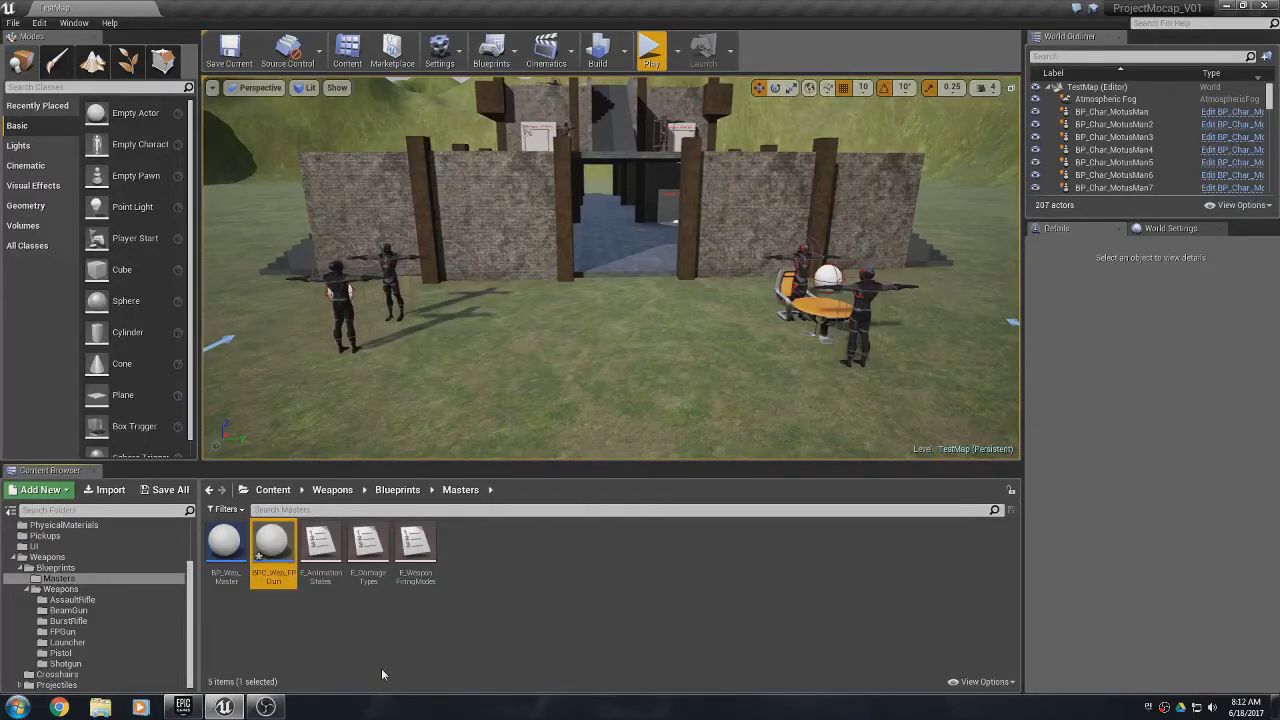
key(F2)
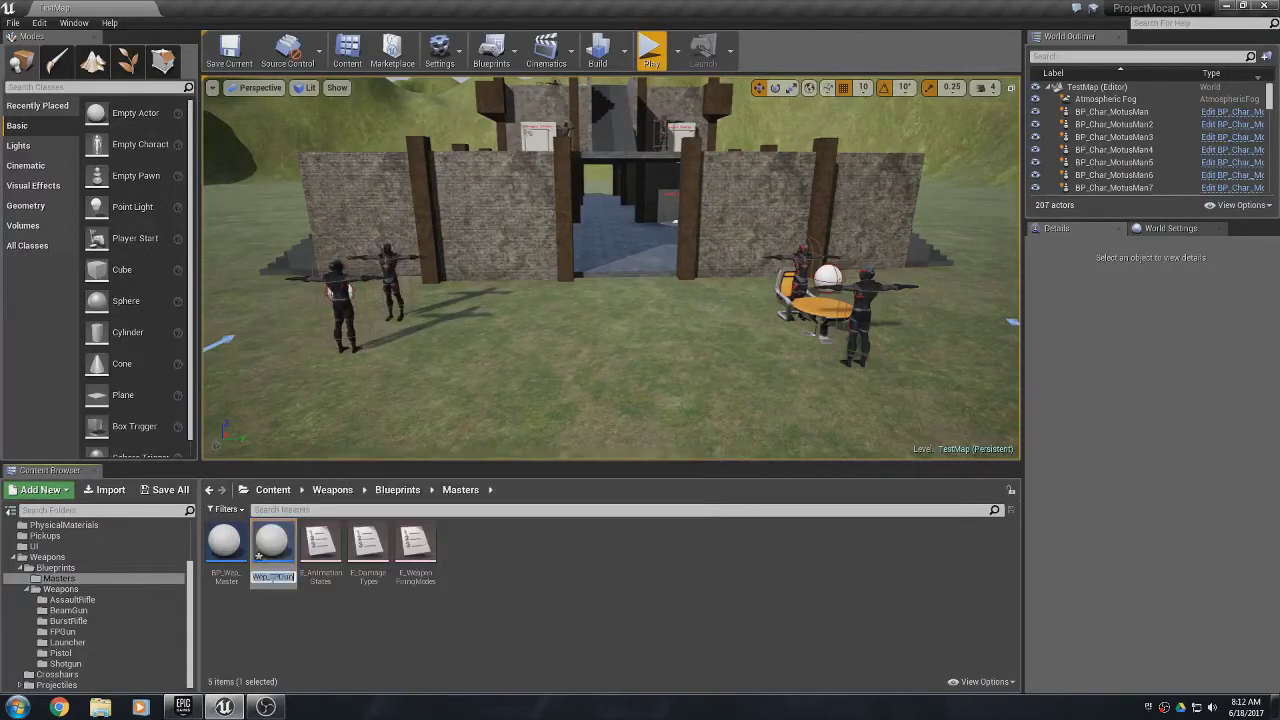
click(272, 578)
key(Home)
text(BPC_)
key(Return)
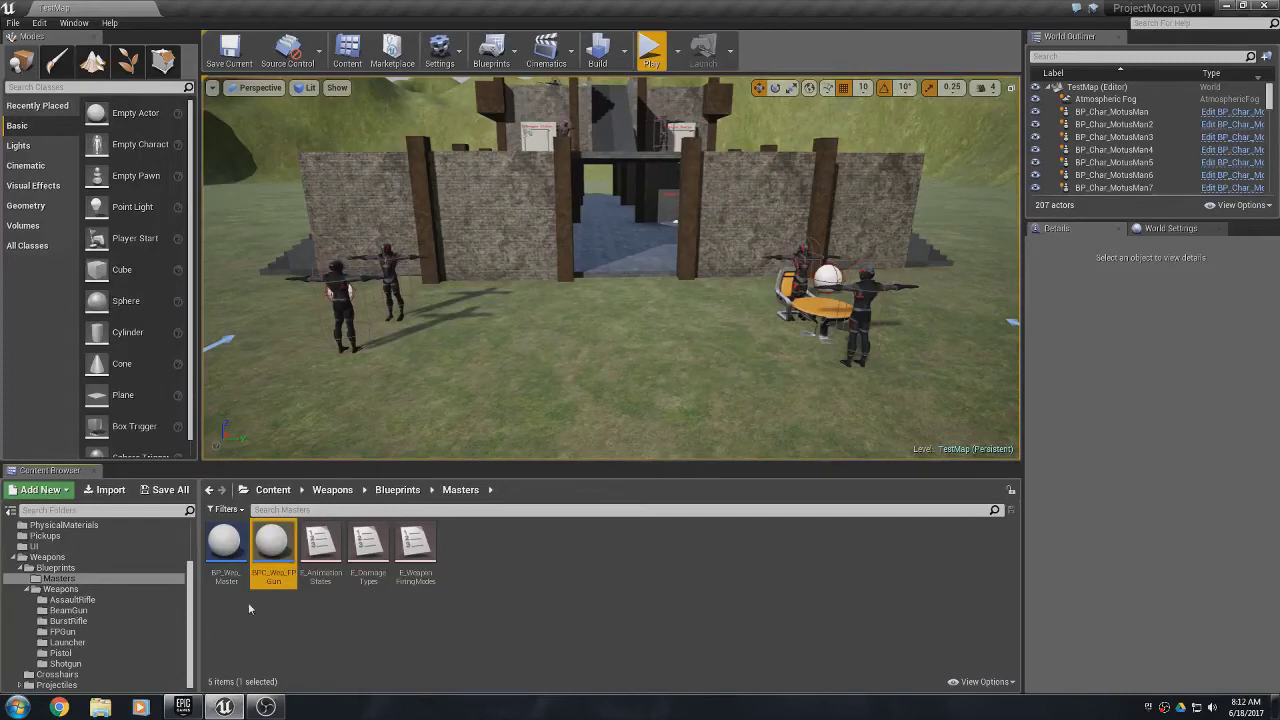
- Move BPC_Wep_FPGun from the Masters folder into the FPGun weapon folder and open that folder
click(233, 544)
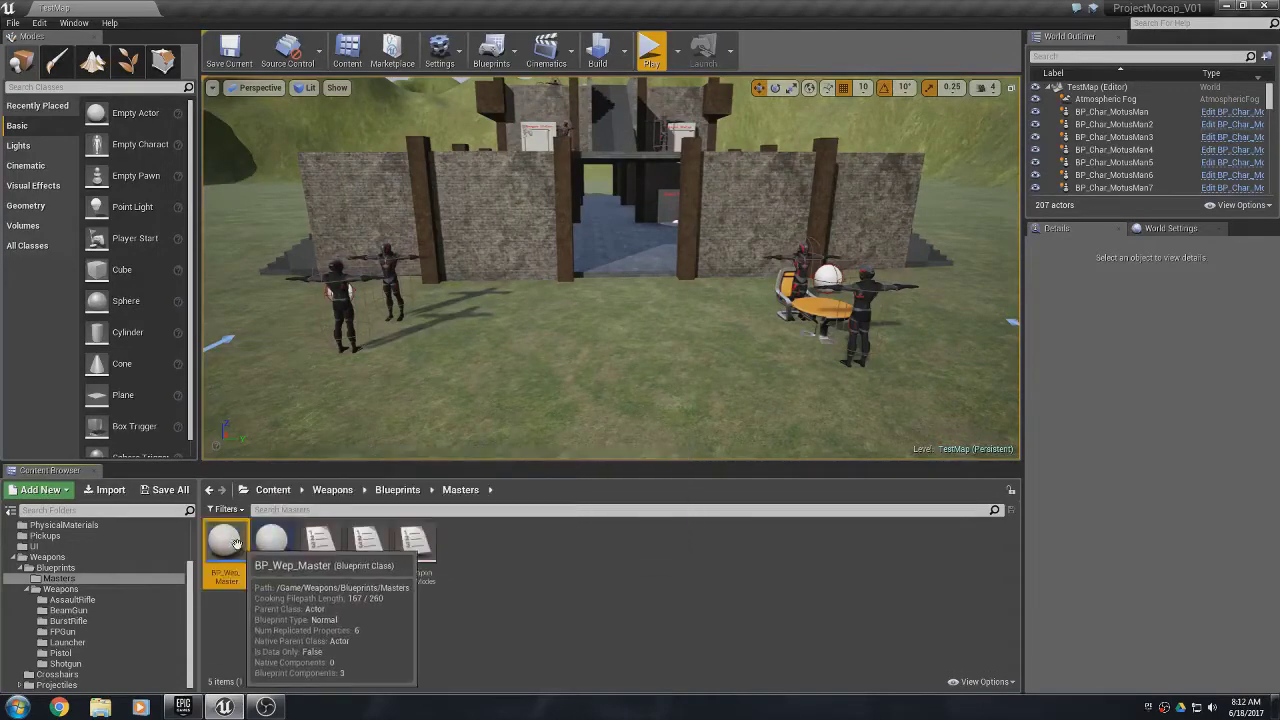
click(273, 543)
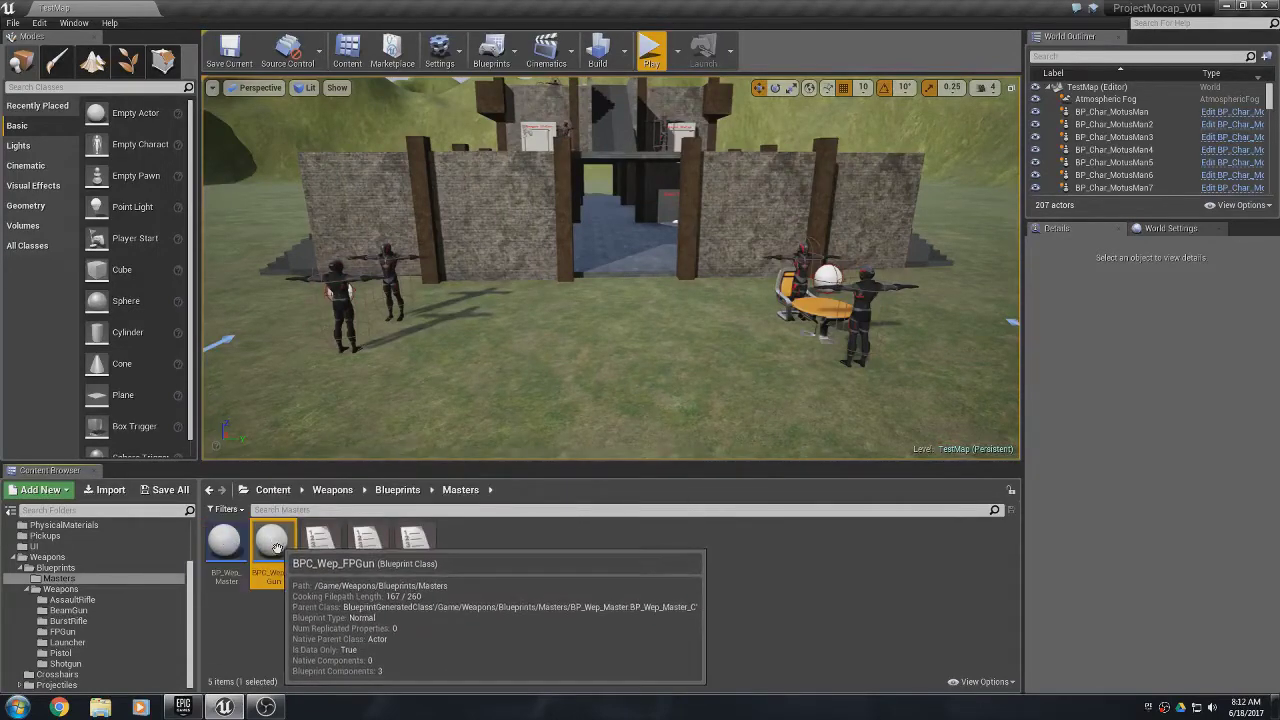
drag(276, 548, 60, 633)
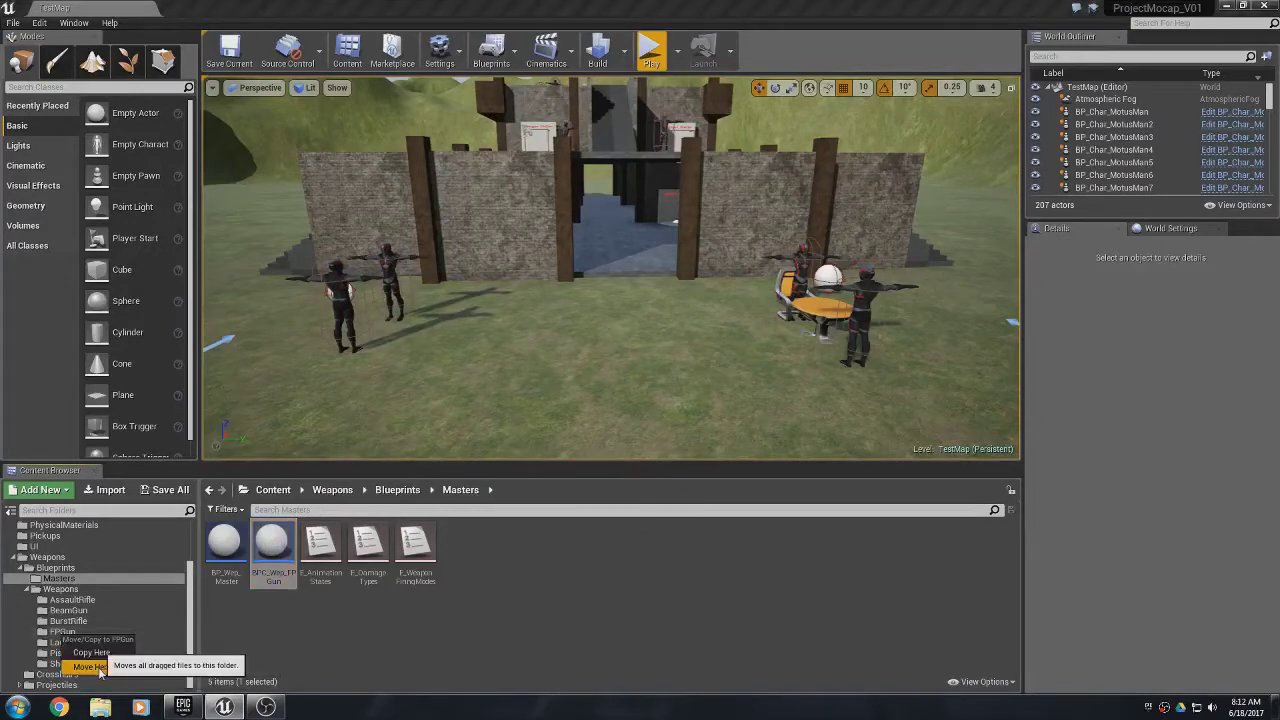
click(99, 668)
click(78, 634)
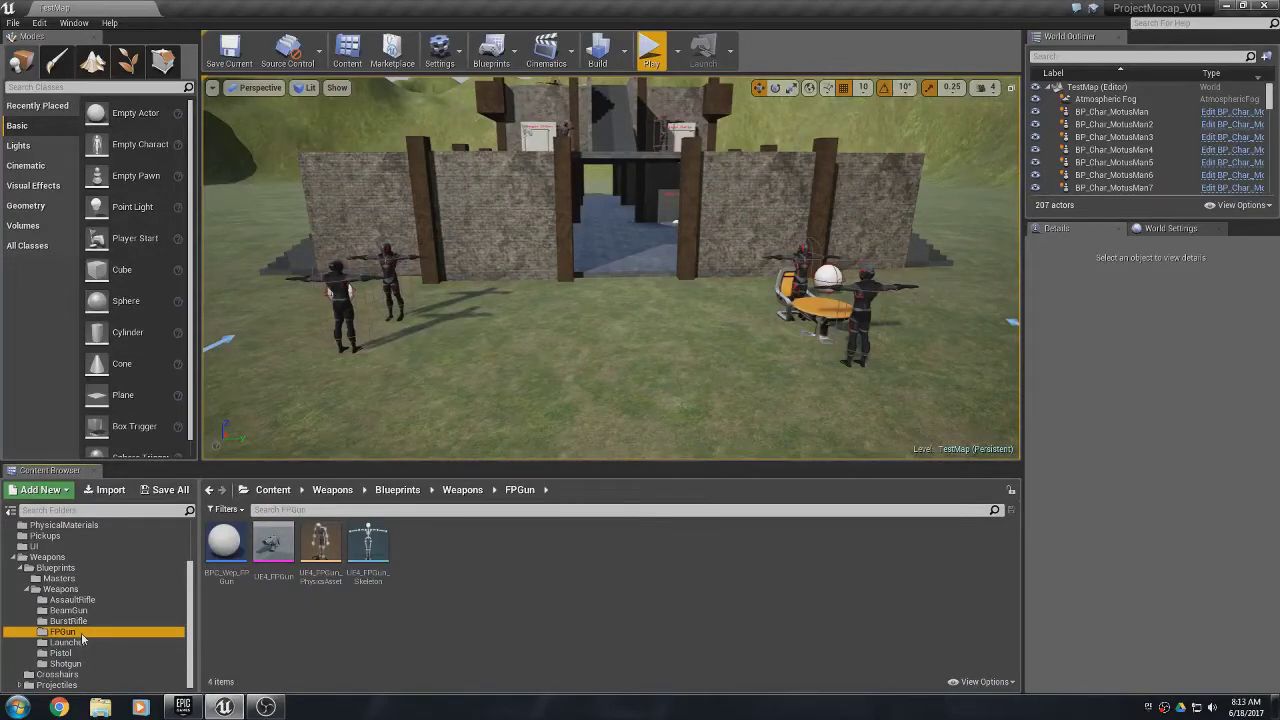
- Assign UE4_FPGun as the skeletal mesh of the inherited WeaponMesh component in BPC_Wep_FPGun, and close the Blueprint
double_click(226, 546)
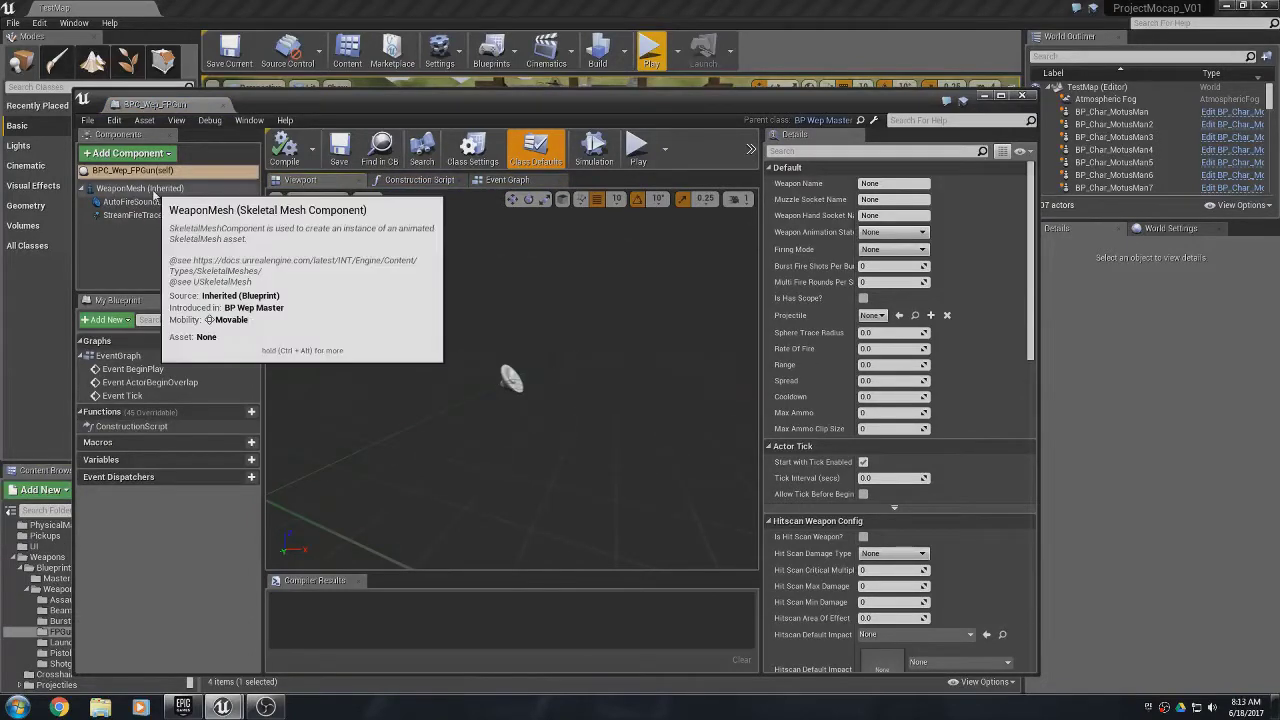
click(140, 188)
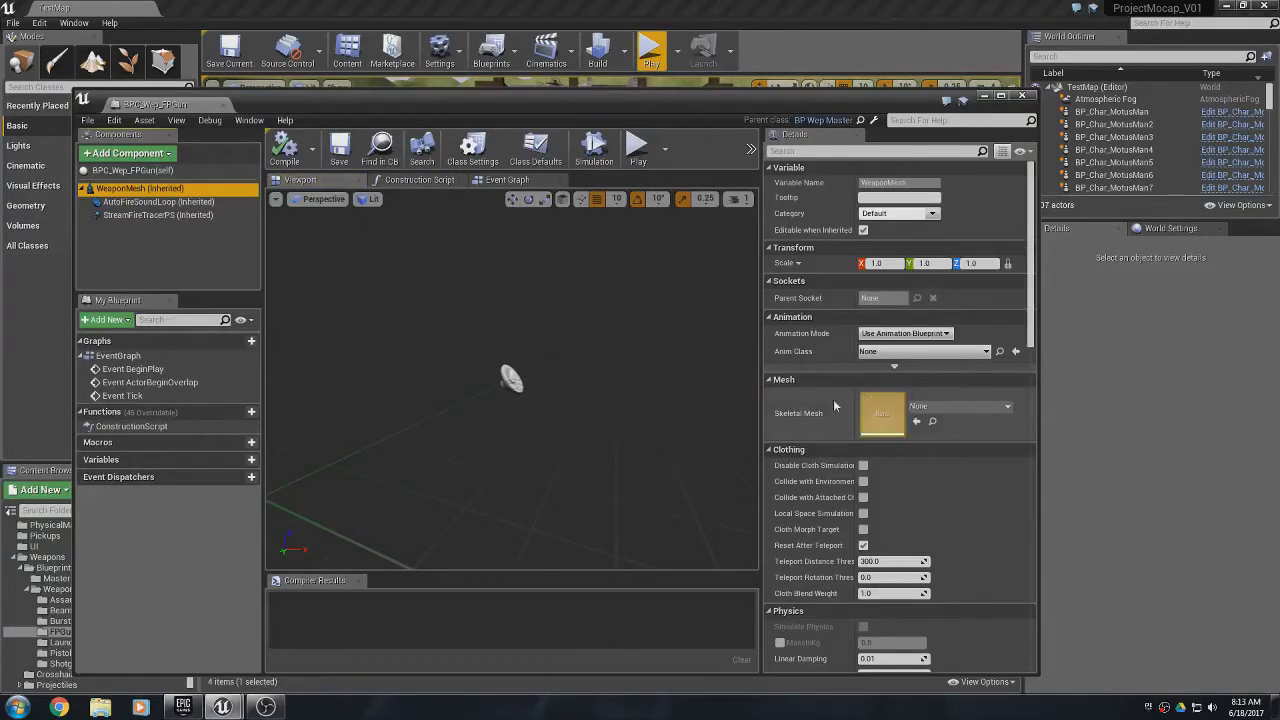
click(962, 406)
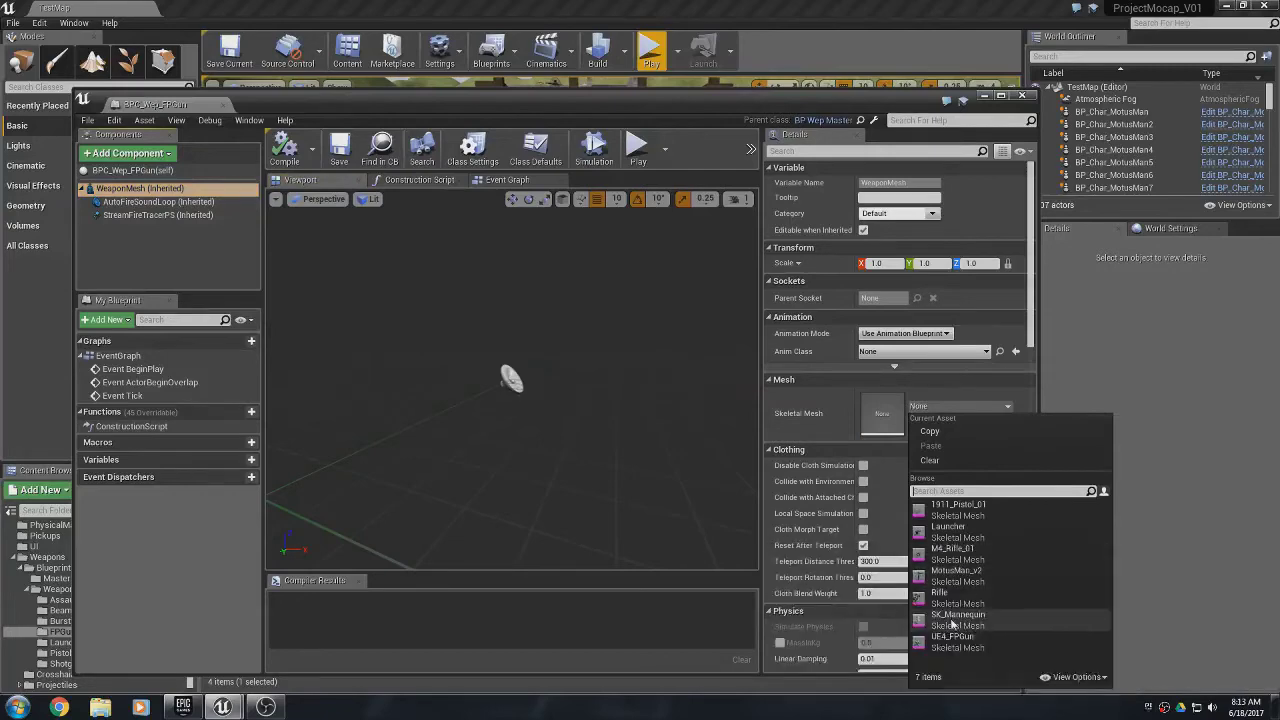
click(962, 648)
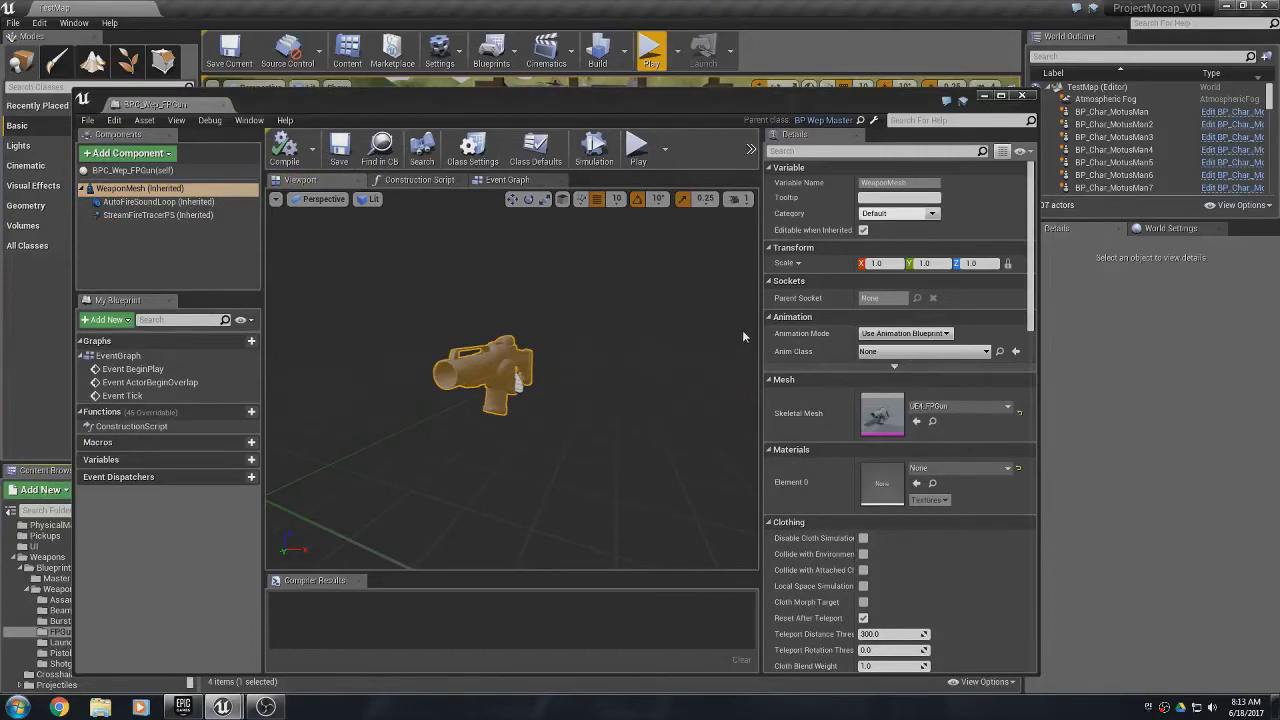
click(1021, 96)
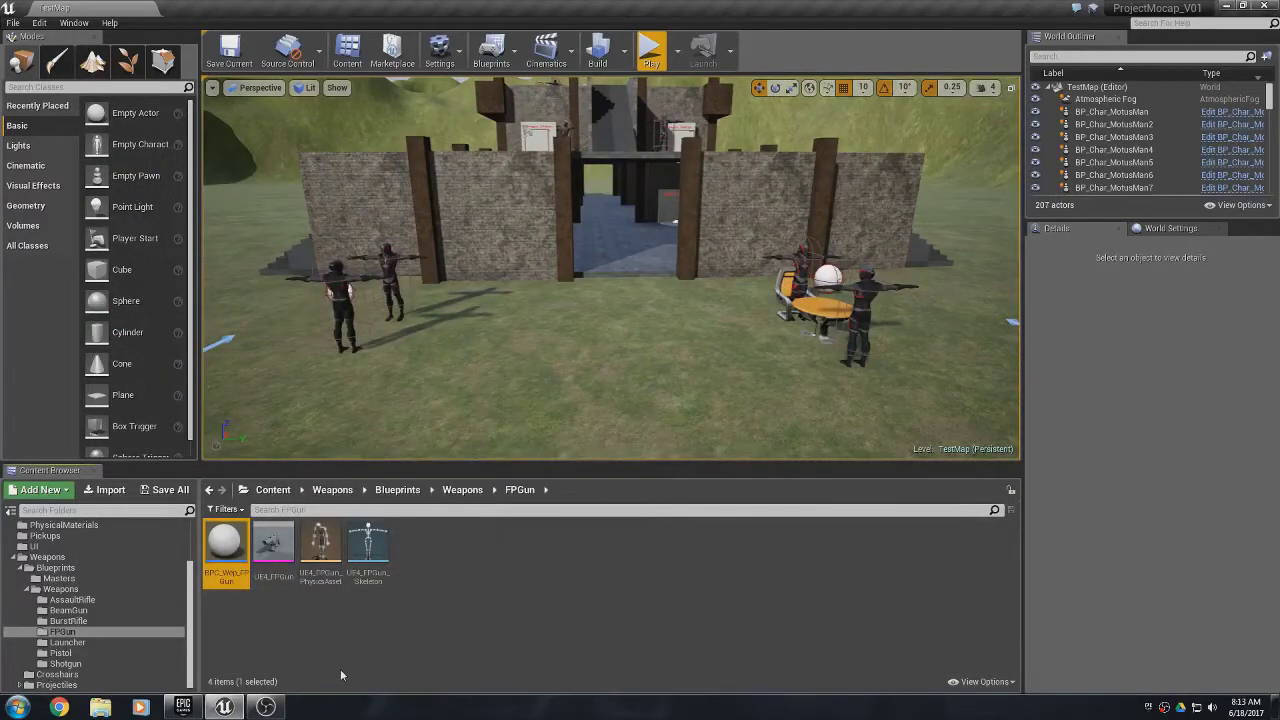
- Open the BP_Char_Master Blueprint from the Blueprints folder under Characters
scroll(94, 643, up, 3)
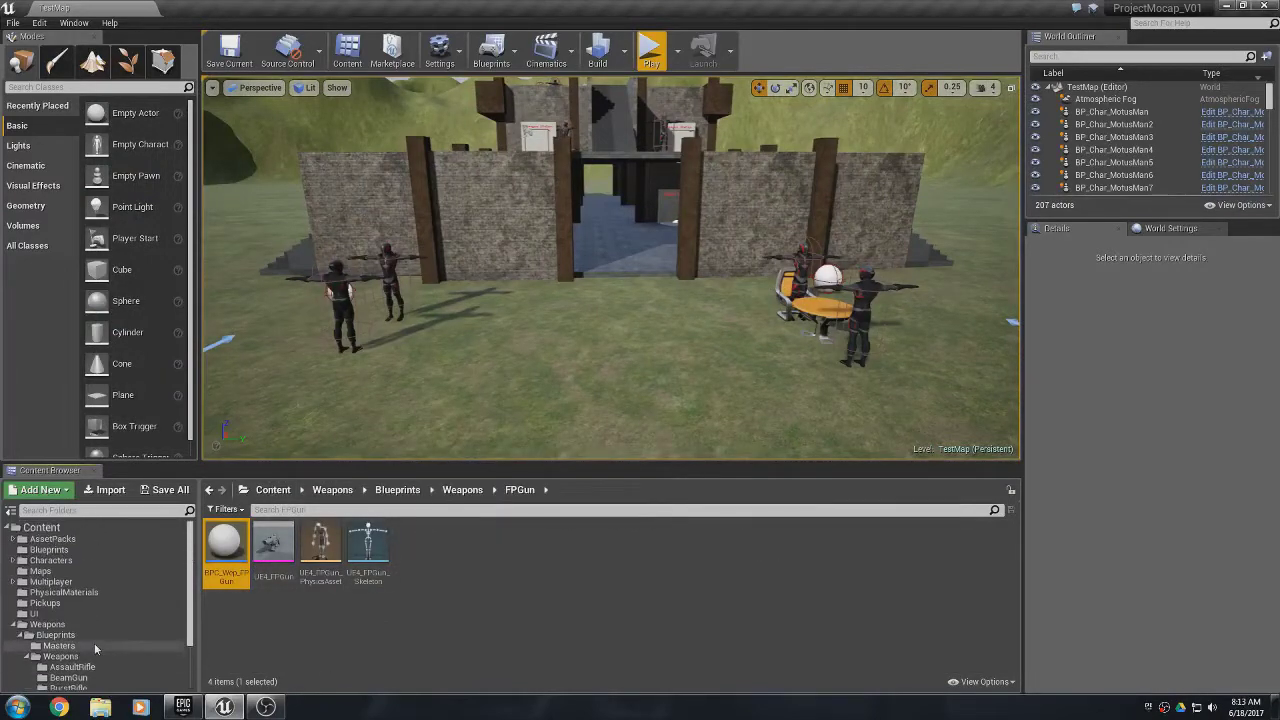
click(15, 564)
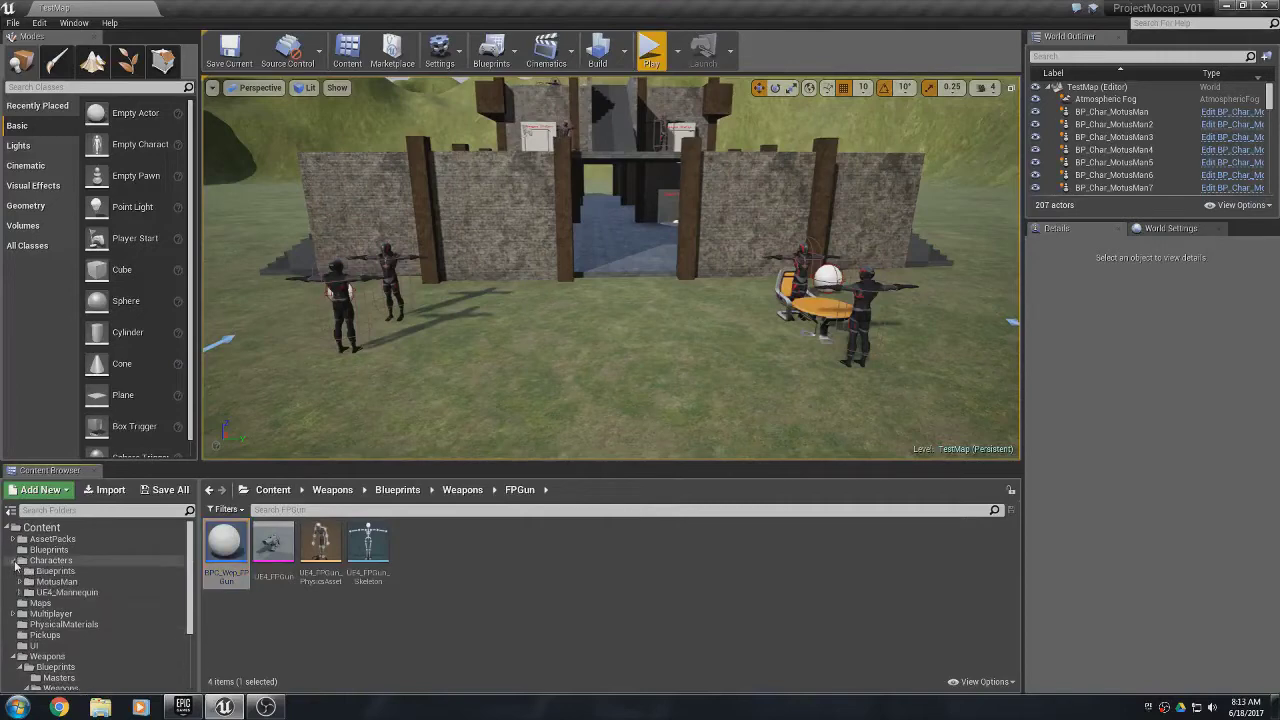
click(26, 574)
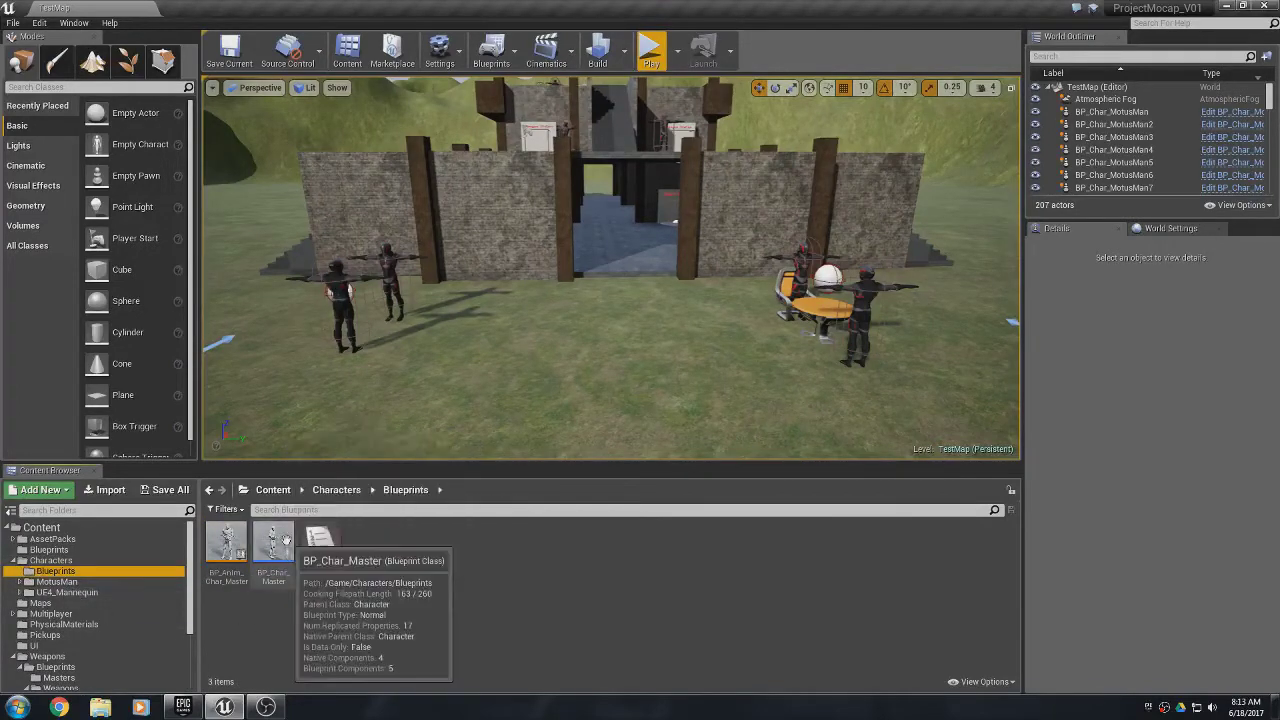
click(273, 541)
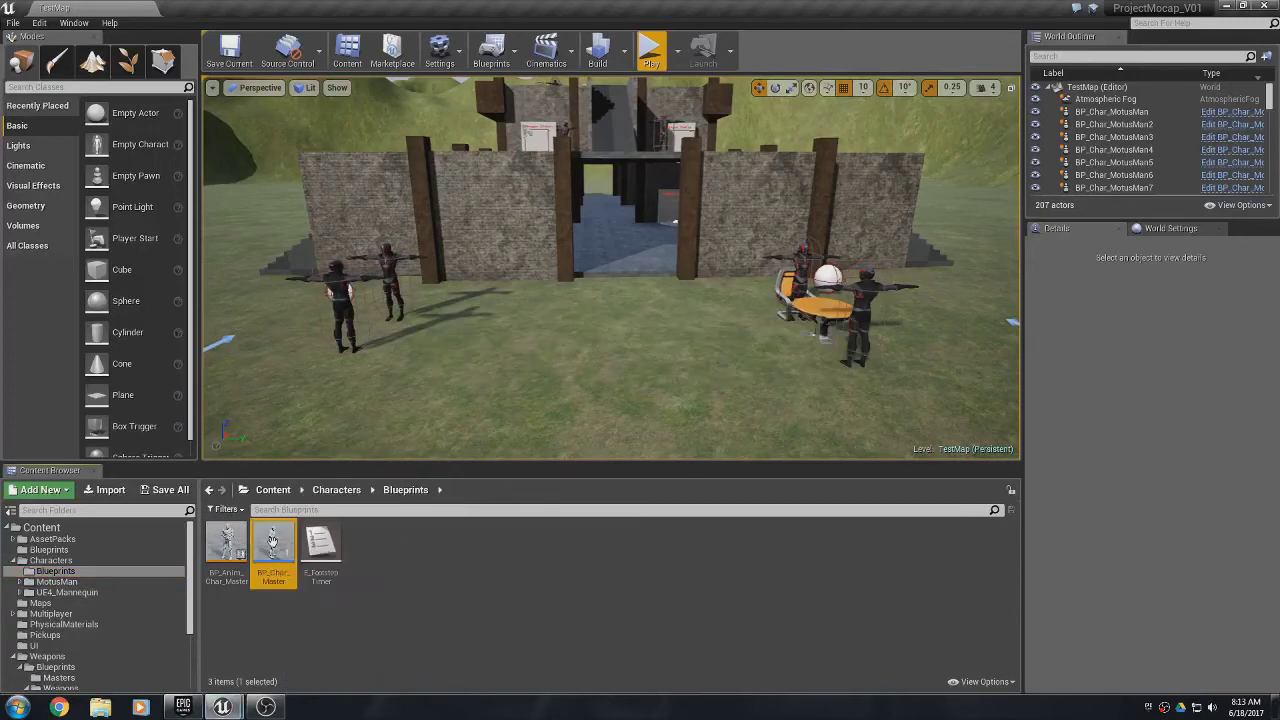
double_click(272, 541)
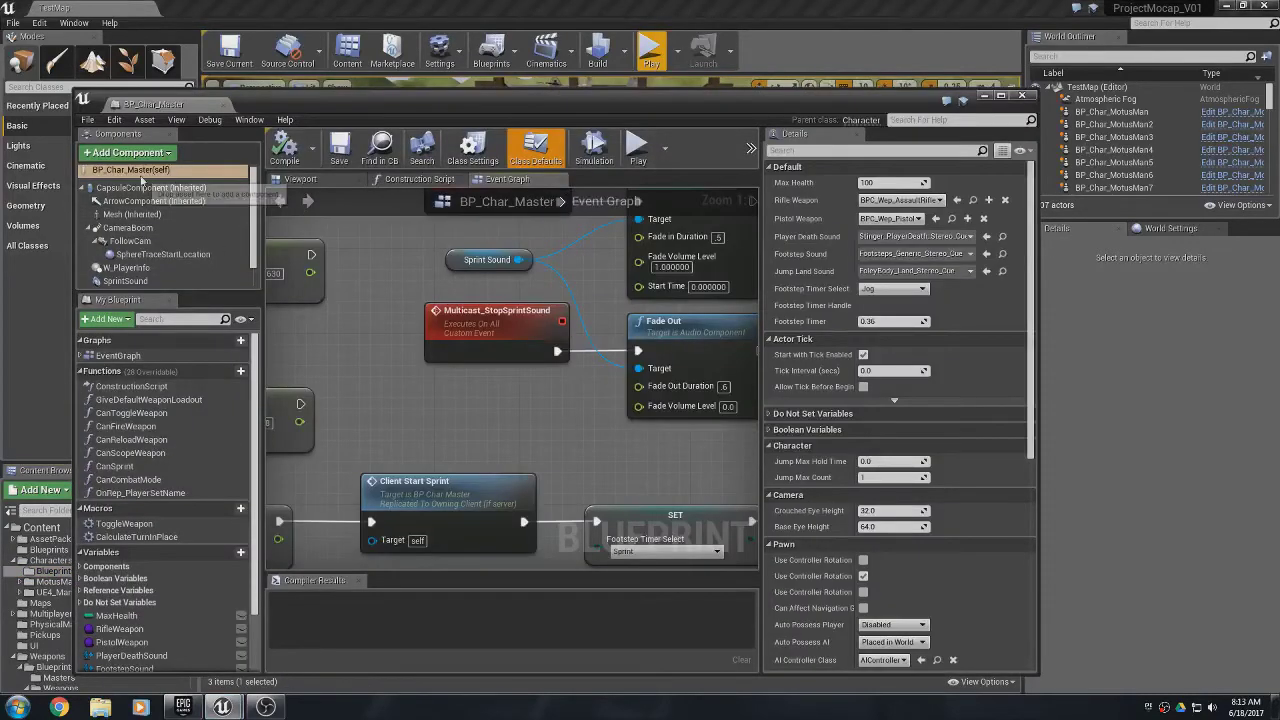
- Set the Rifle Weapon default of BP_Char_Master to BPC_Wep_FPGun, then save and close the Blueprint
click(113, 172)
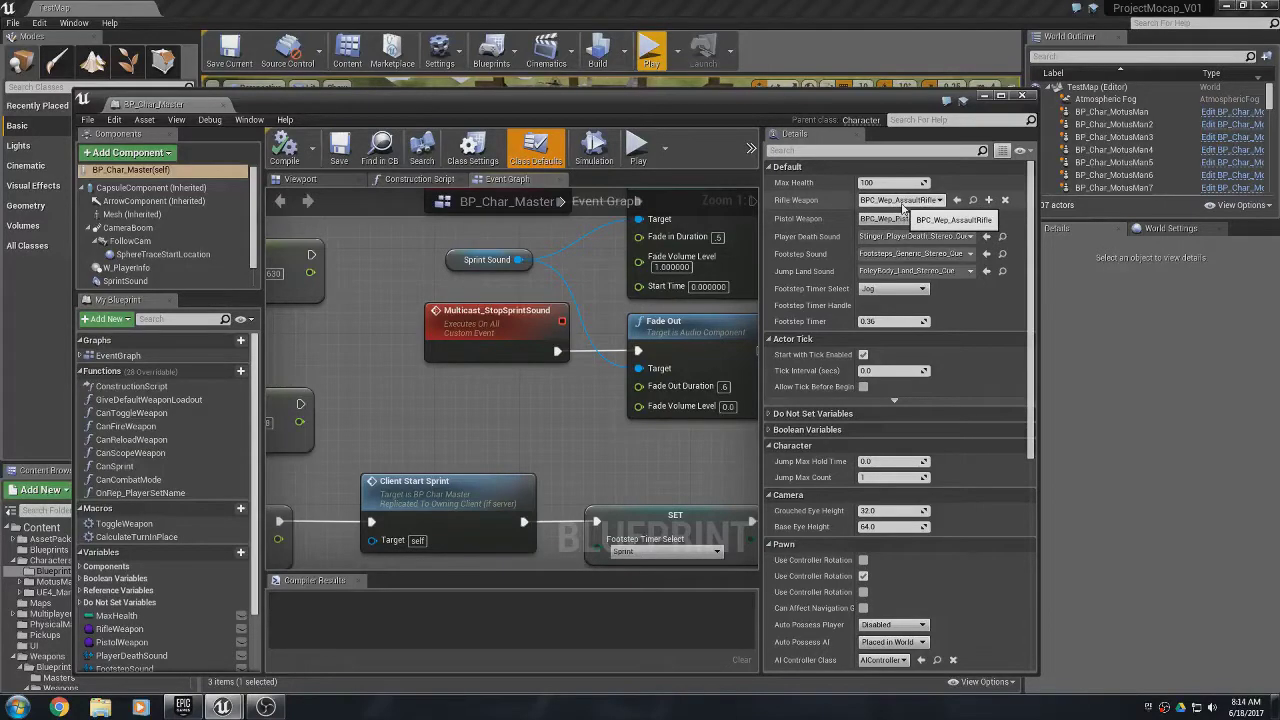
click(900, 200)
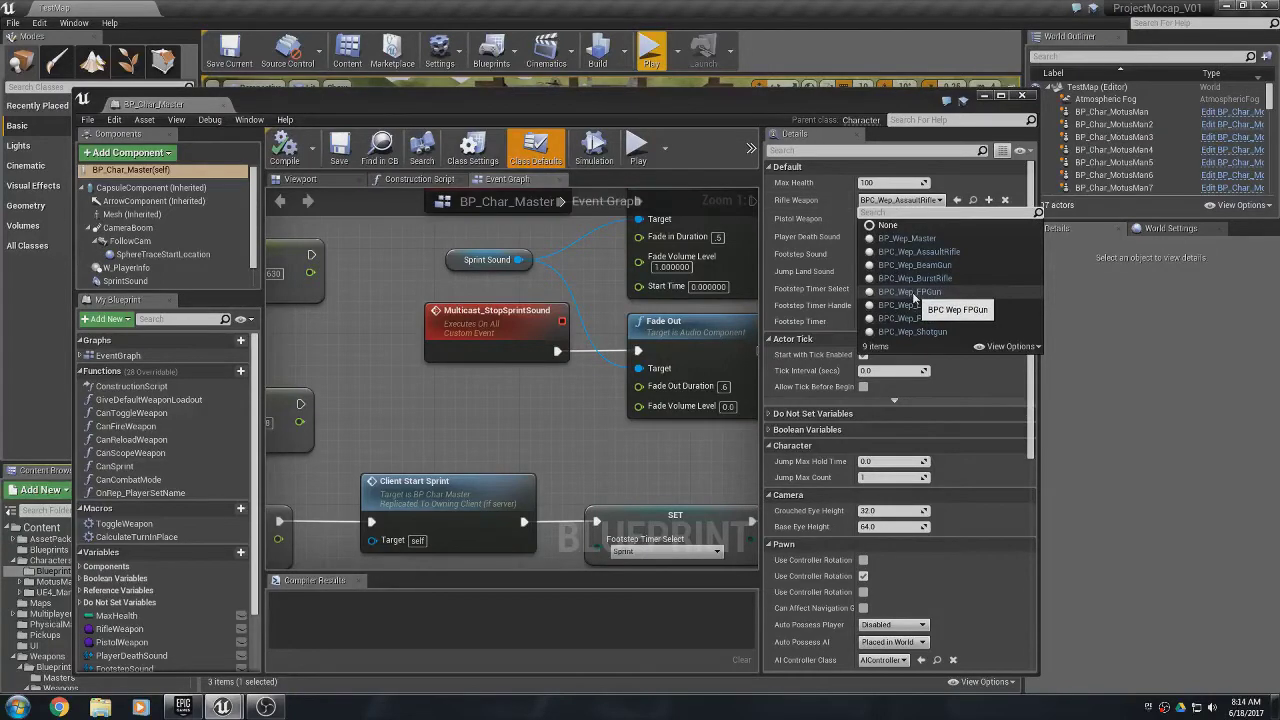
click(913, 293)
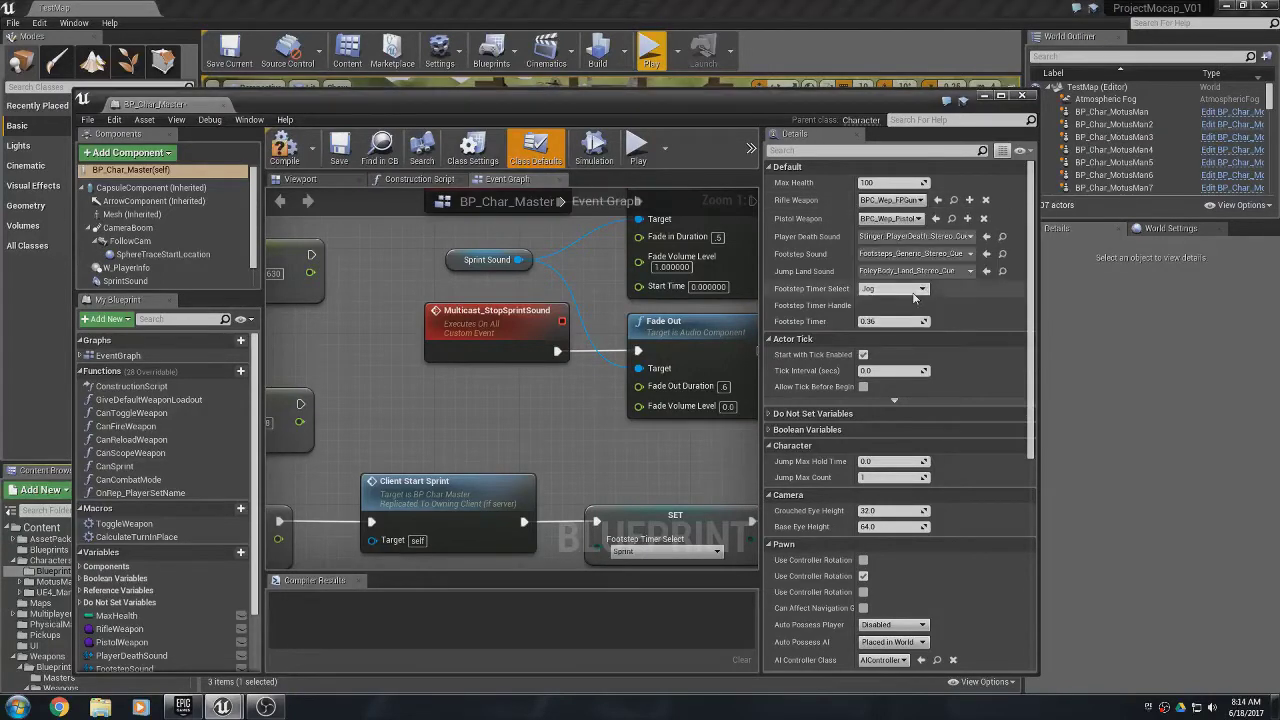
click(340, 150)
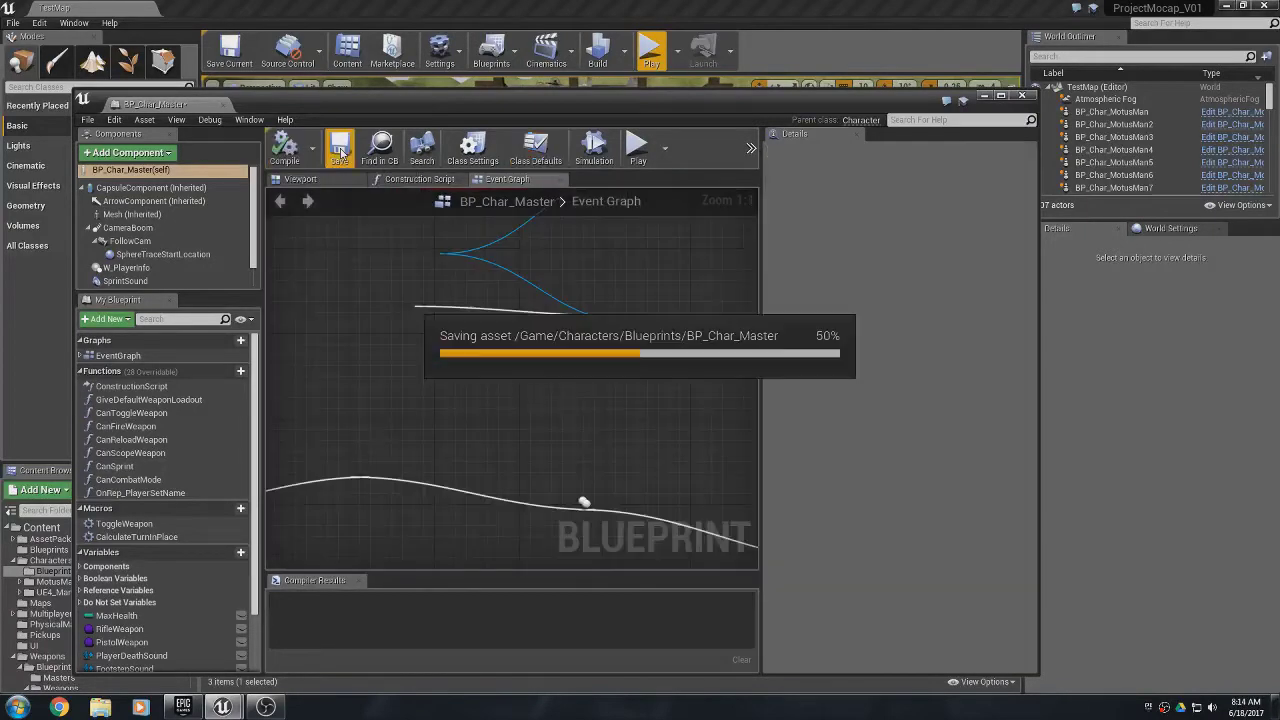
click(1020, 96)
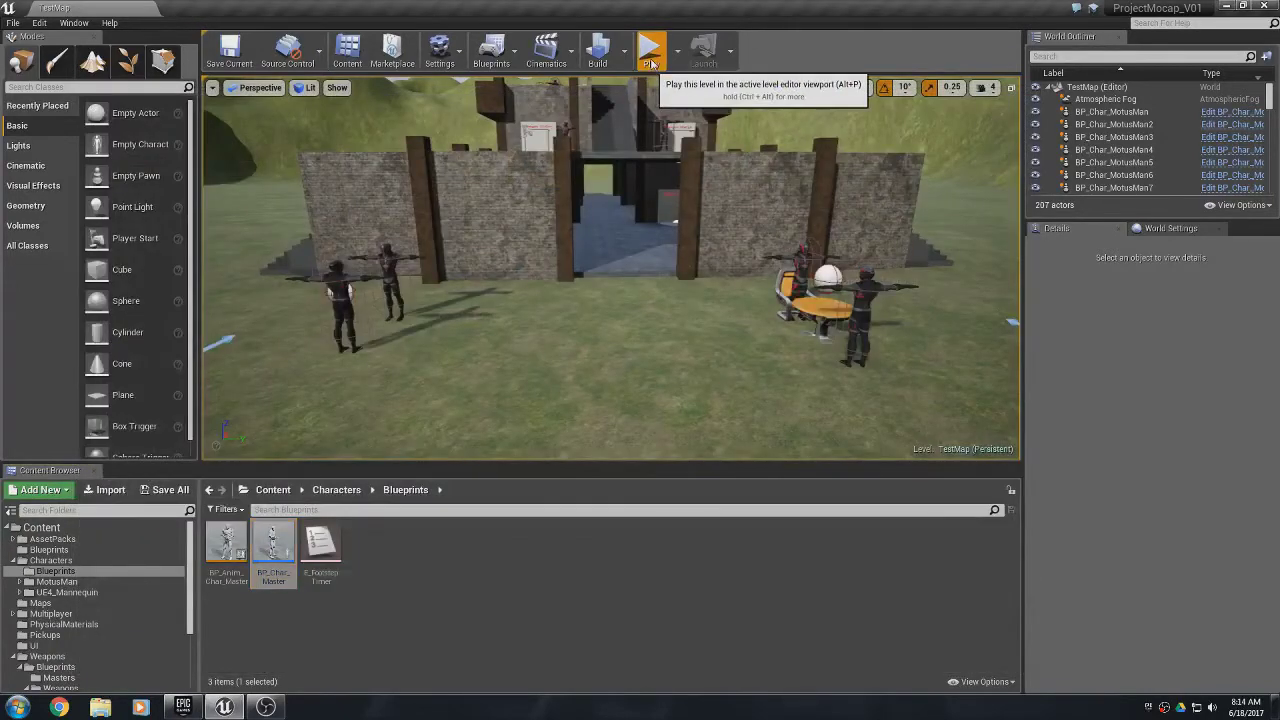
- Start a play session in the level and run the character out of the building onto the open grass
click(650, 63)
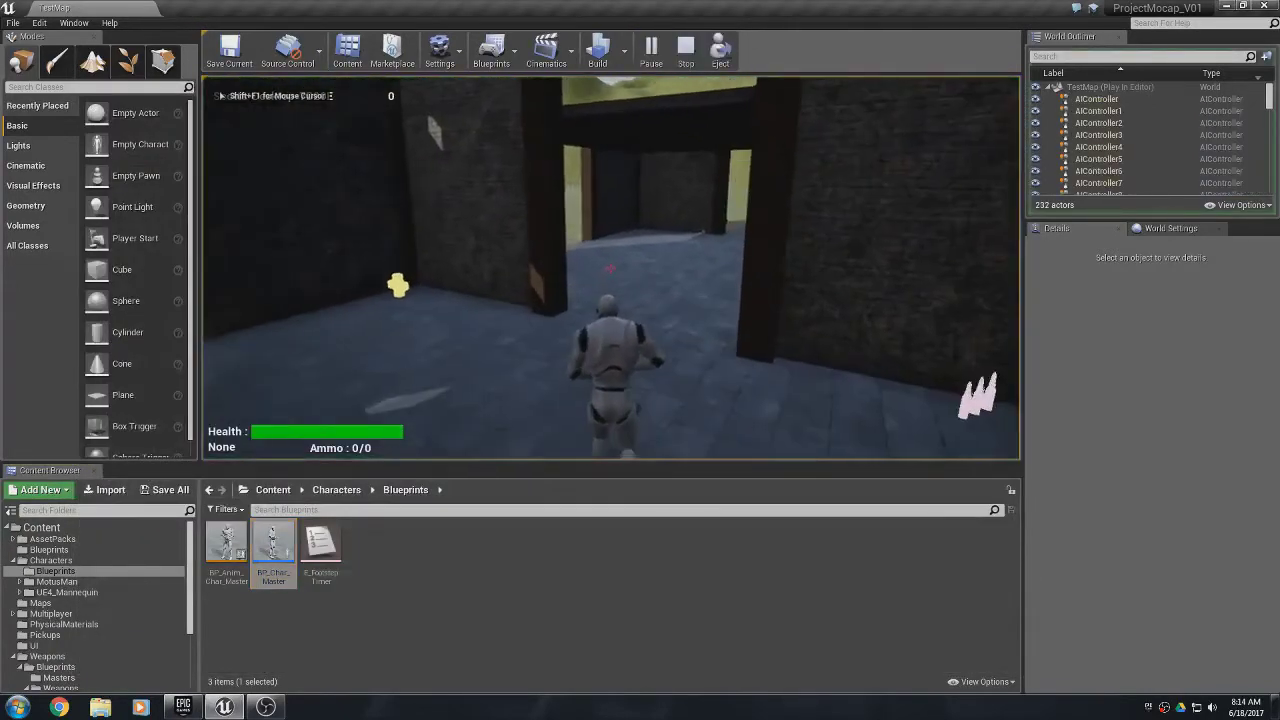
key(w)
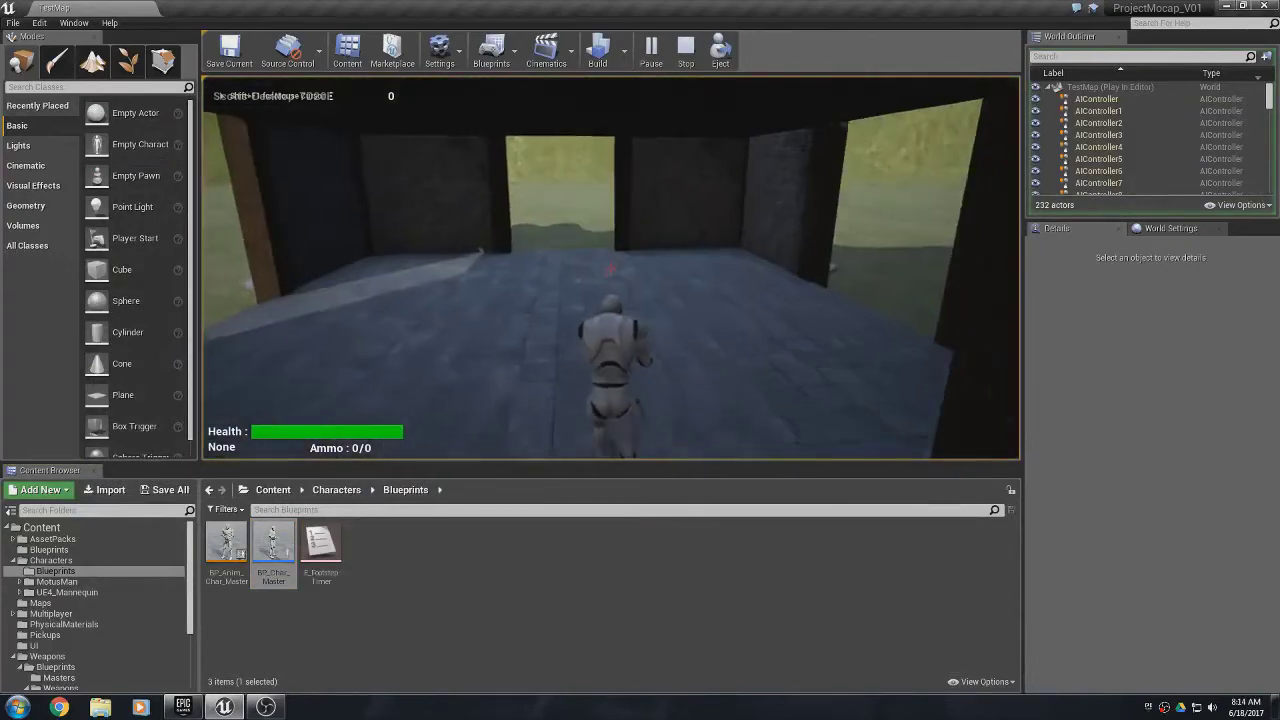
key(w)
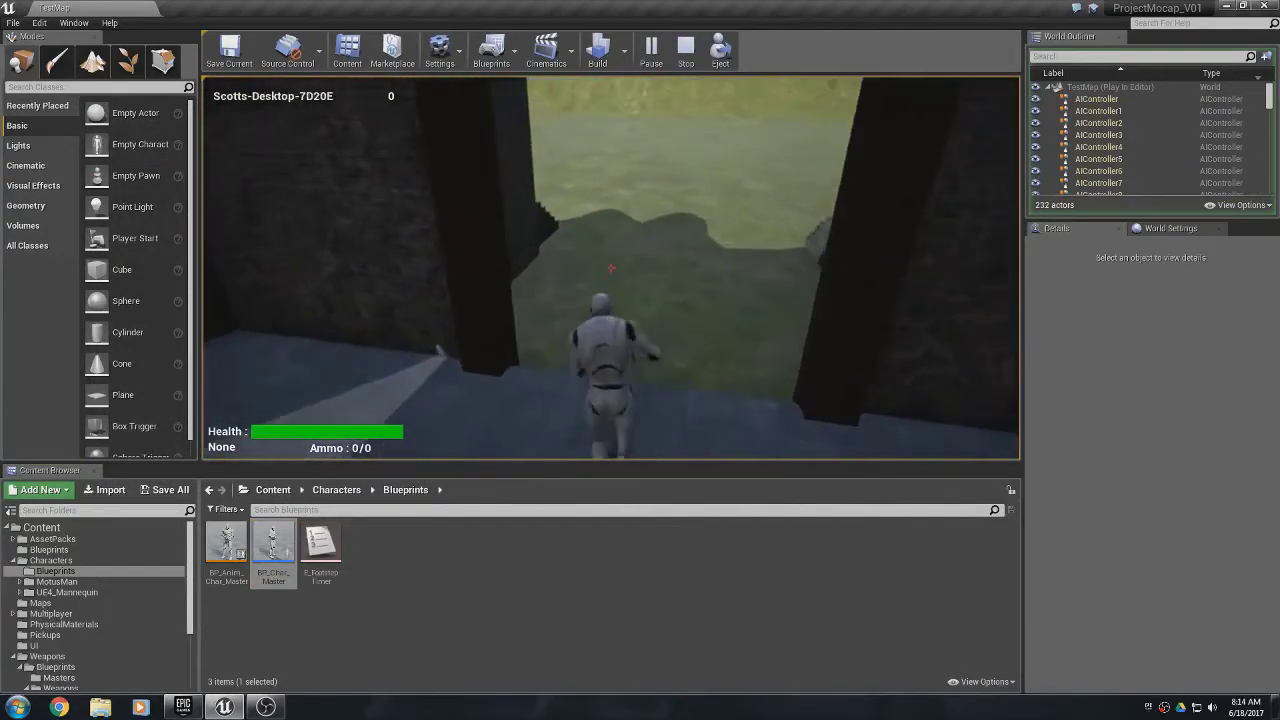
key(w)
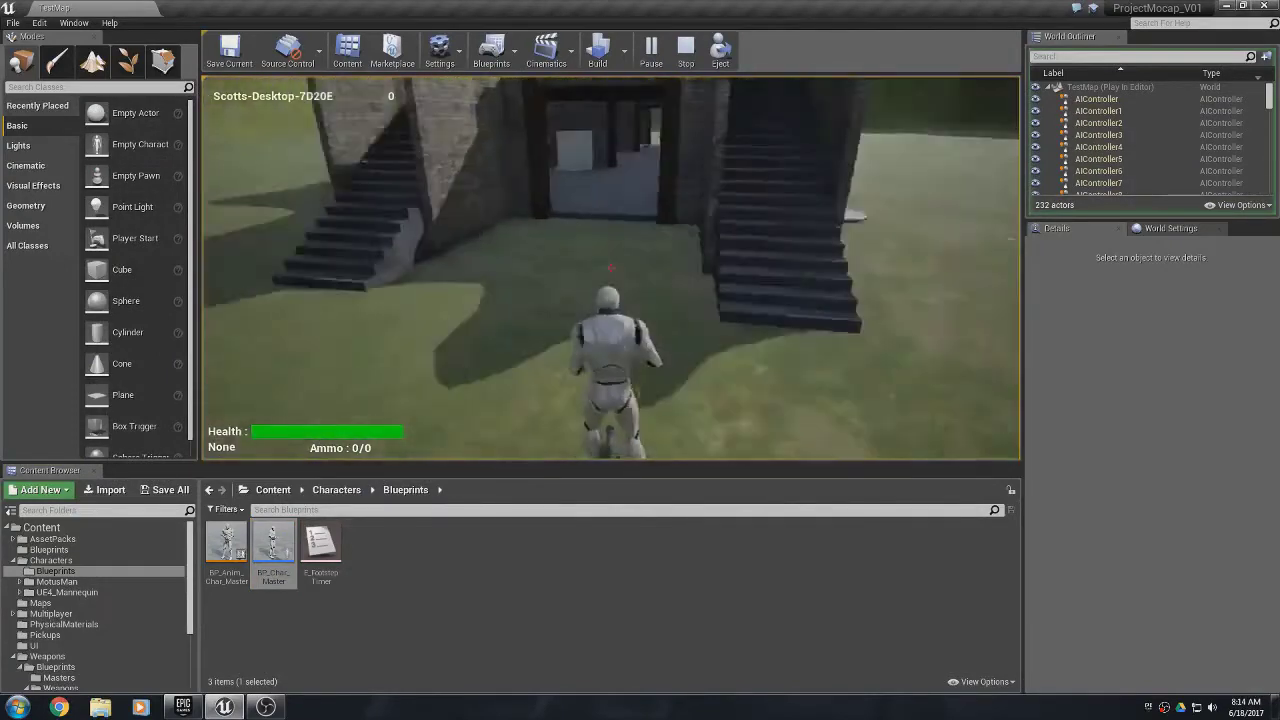
key(s)
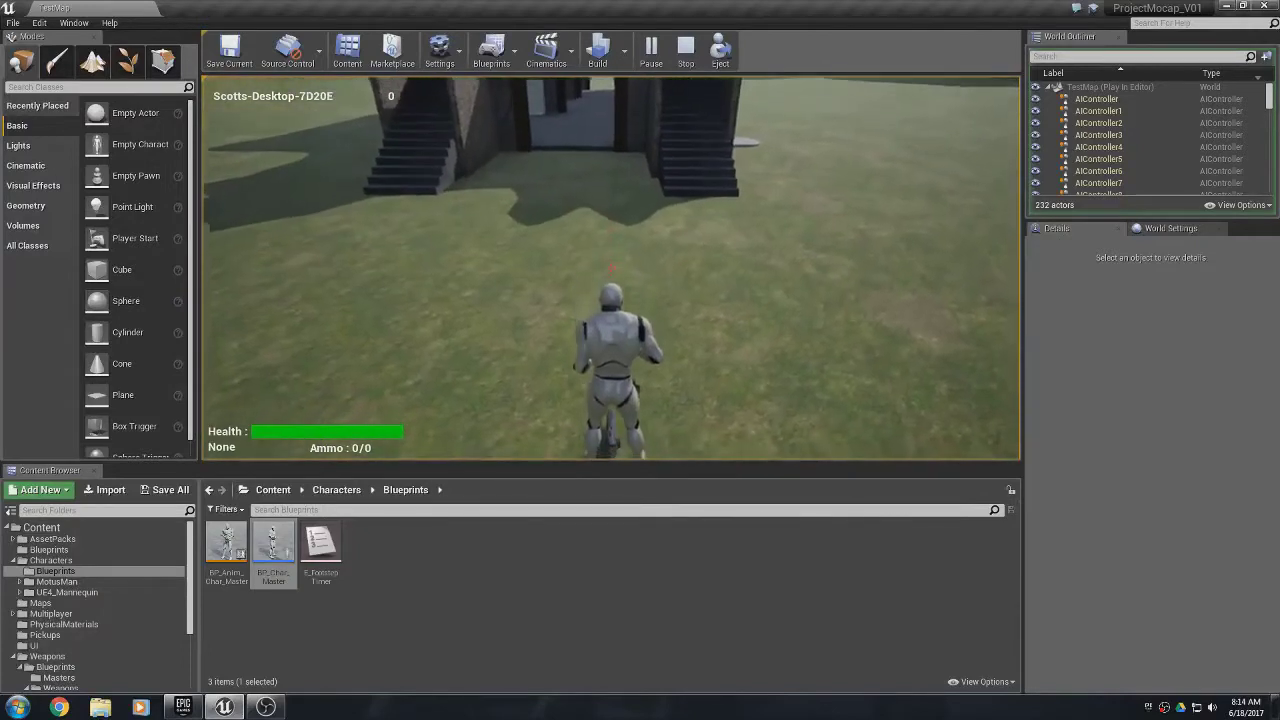
key(s)
key(s)
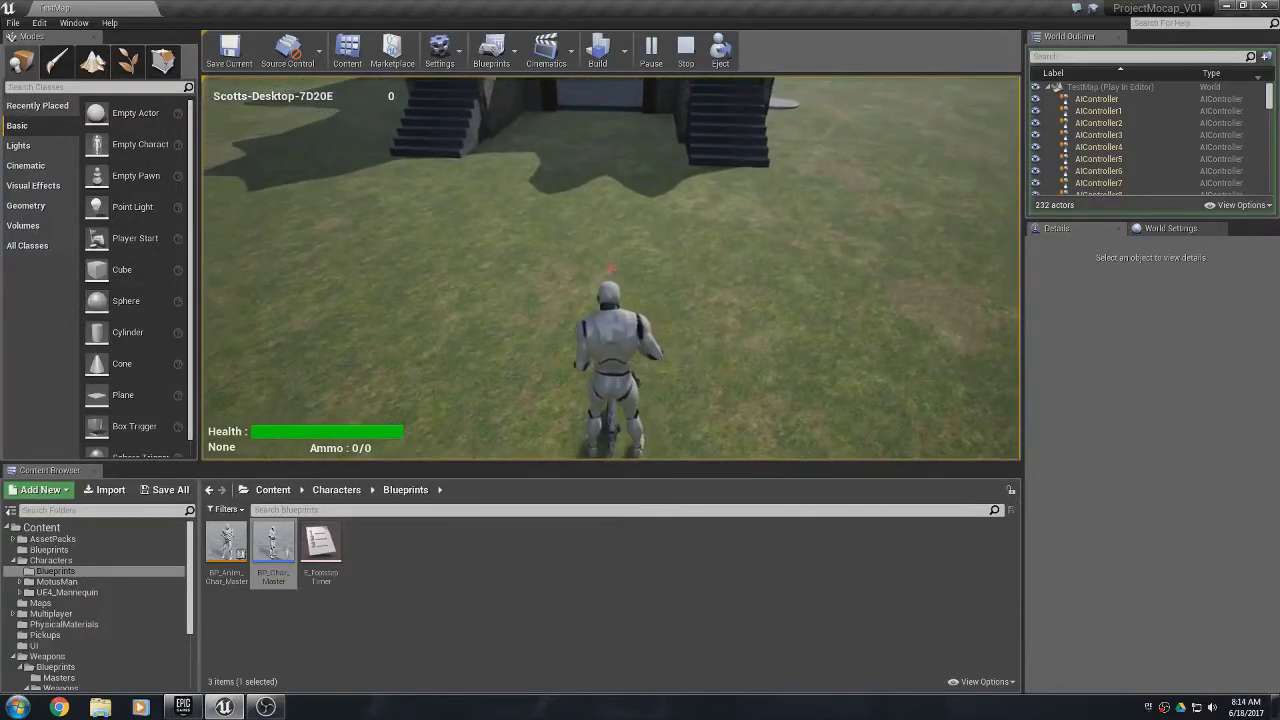
key(s)
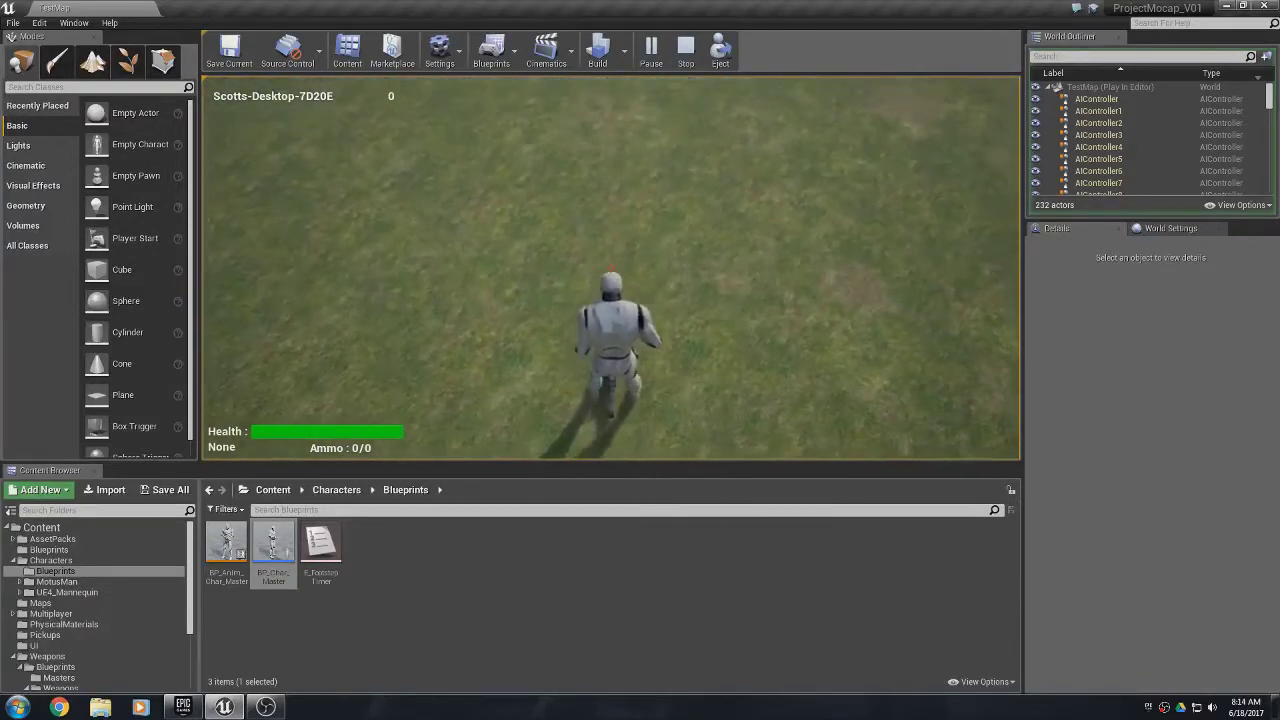
key(w)
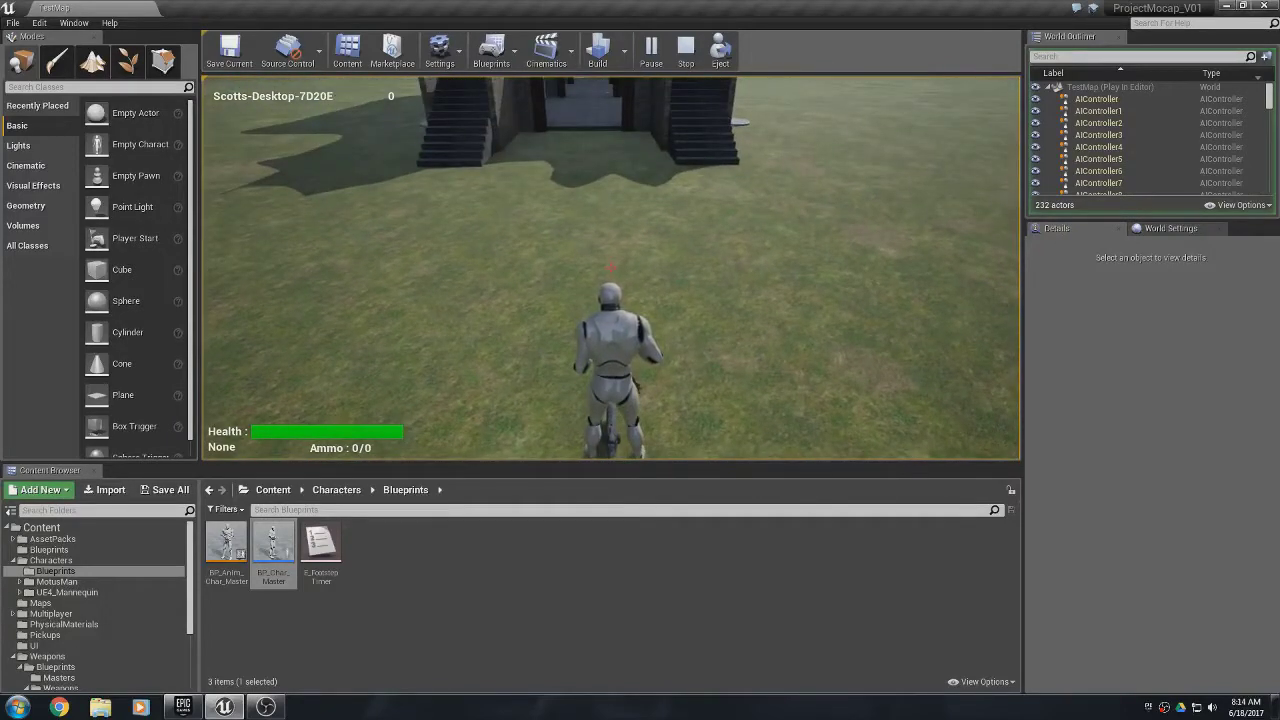
- Eject from the character, inspect up close where the FPGun is attached to its body, and stop the play session
key(shift+F1)
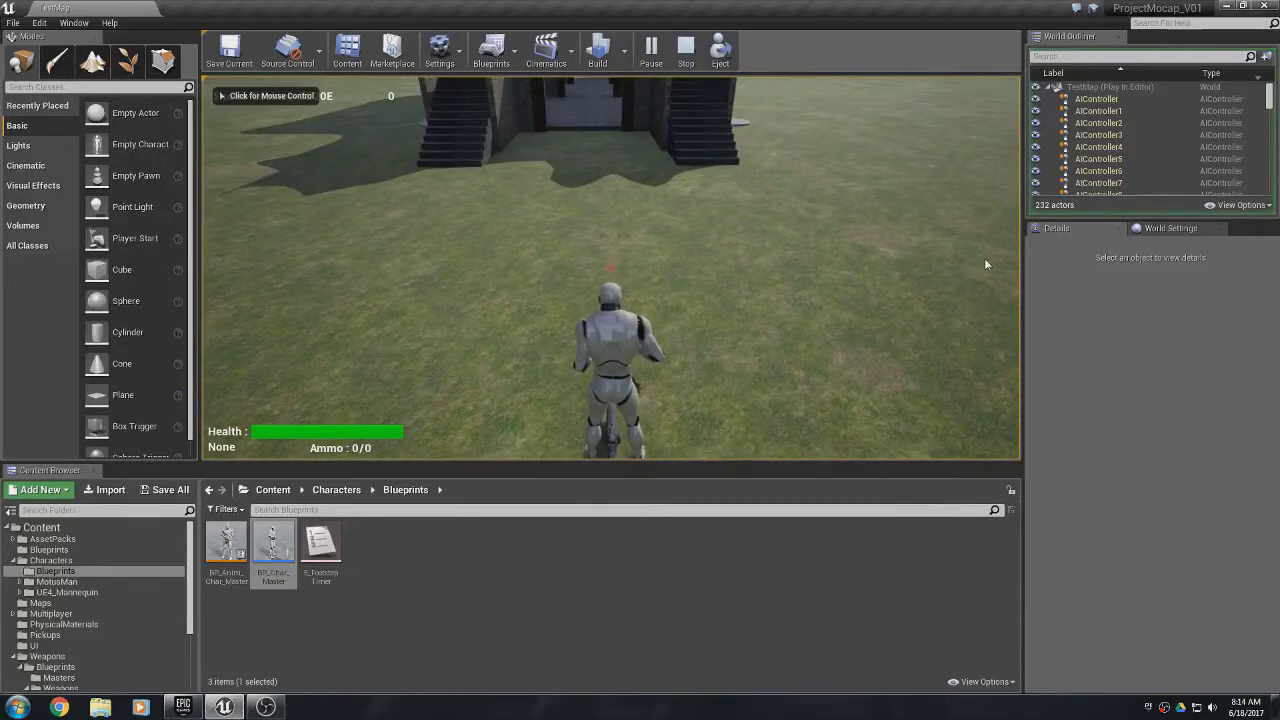
click(714, 50)
right_drag(610, 268, 570, 280)
key(w)
key(a)
key(d)
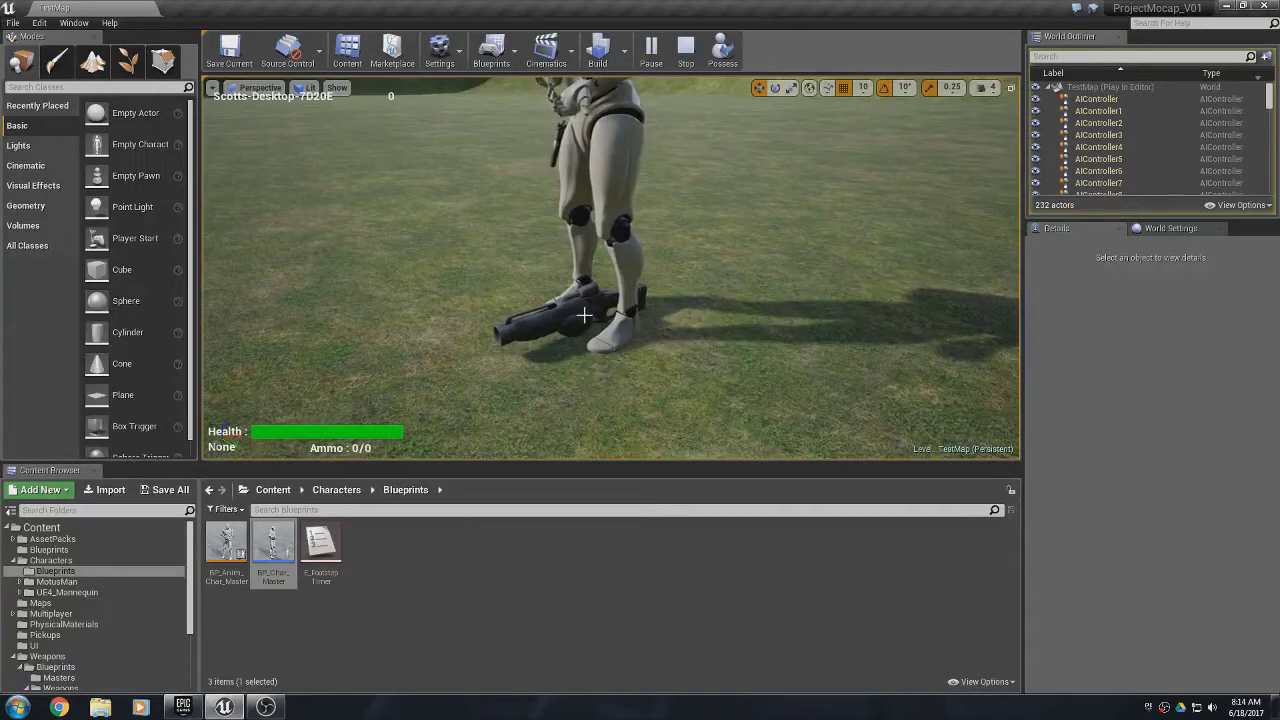
right_drag(623, 183, 623, 150)
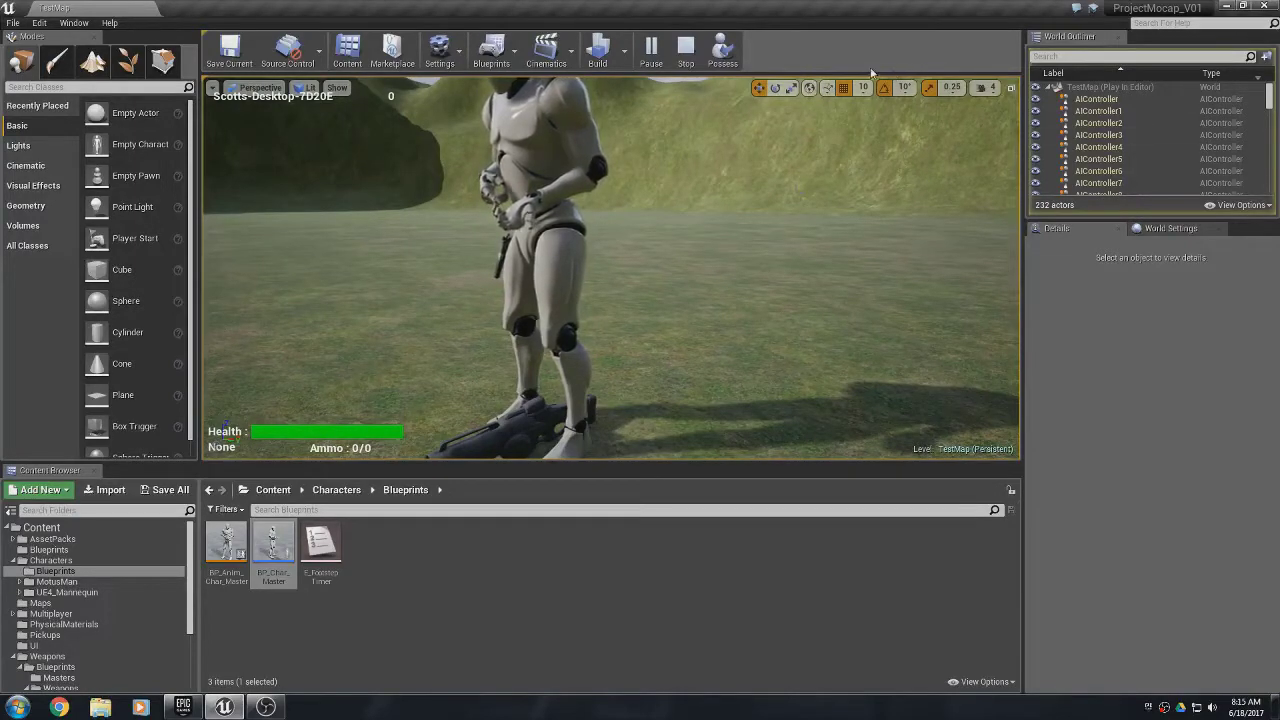
click(686, 52)
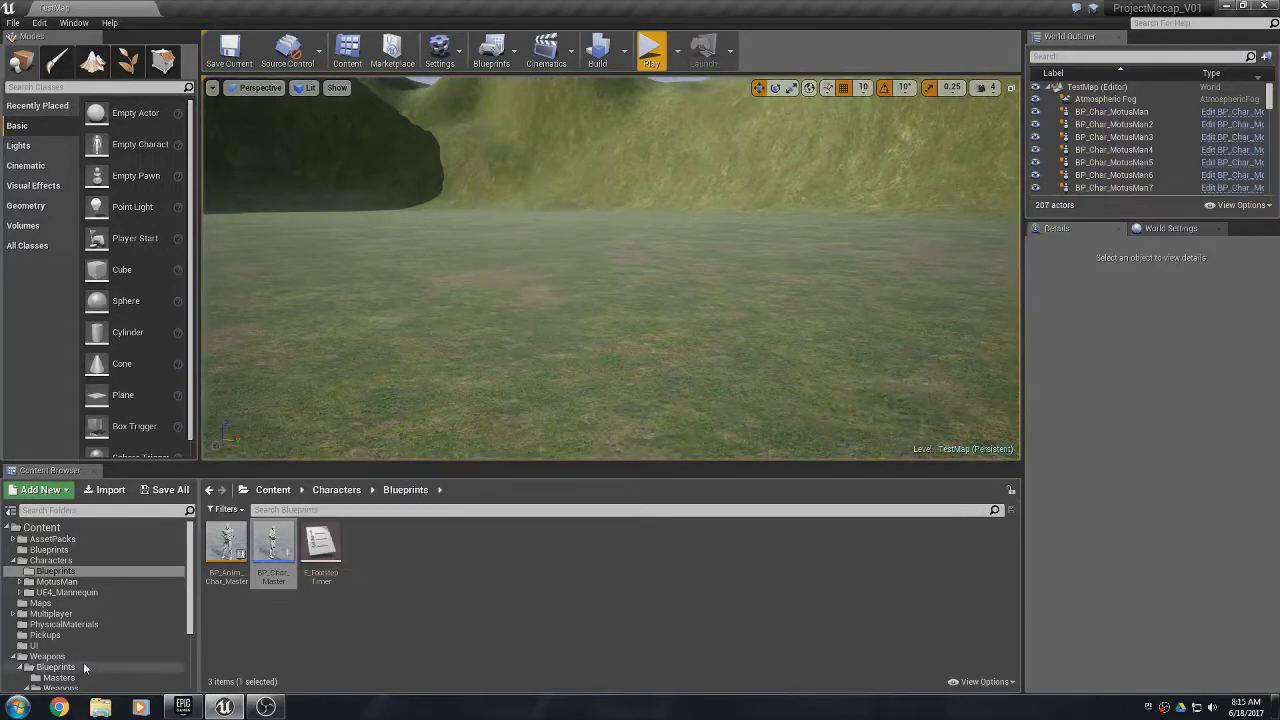
- Open BPC_Wep_FPGun from the FPGun weapon folder in the full Blueprint editor and show its 3D preview
scroll(85, 665, down, 3)
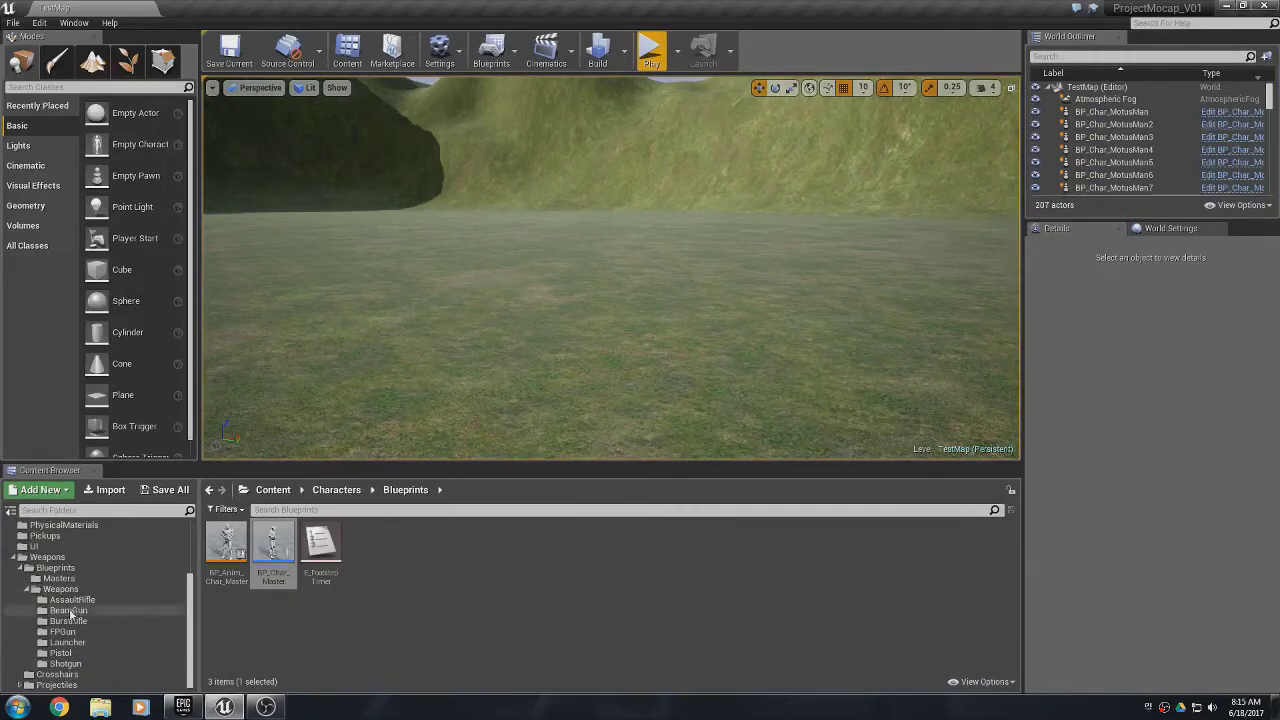
scroll(30, 605, up, 3)
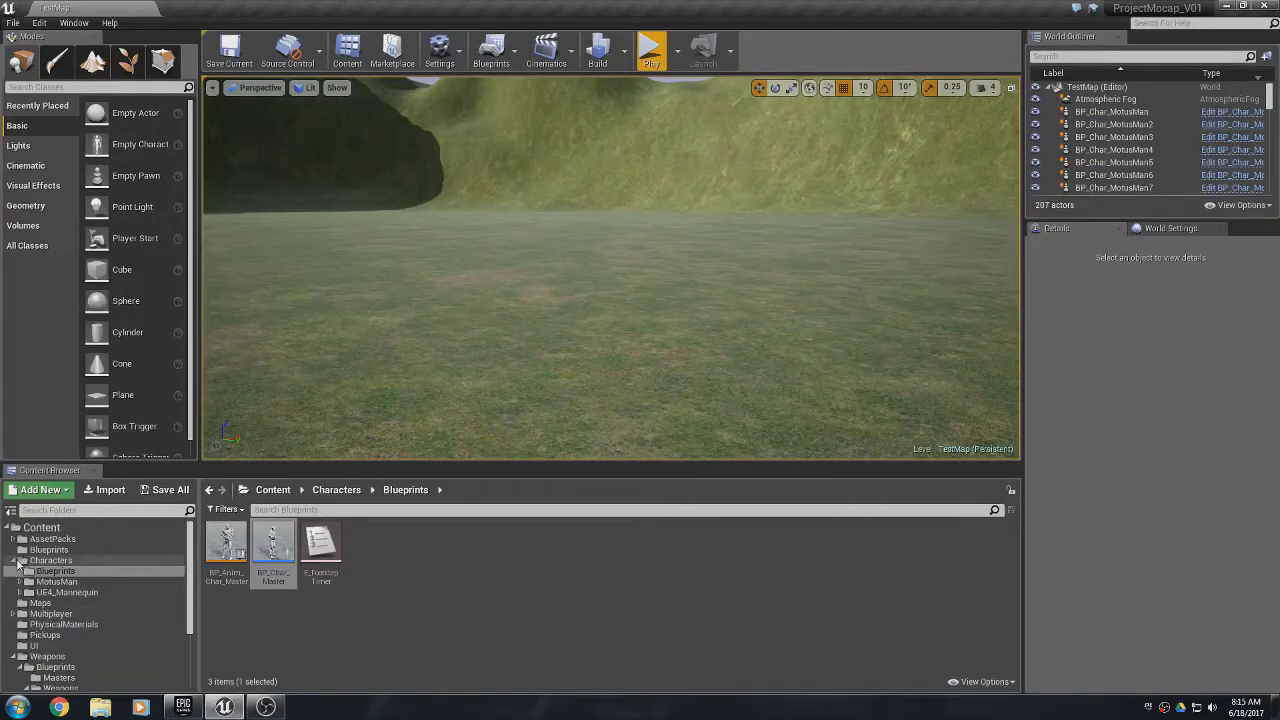
click(15, 562)
scroll(40, 600, down, 2)
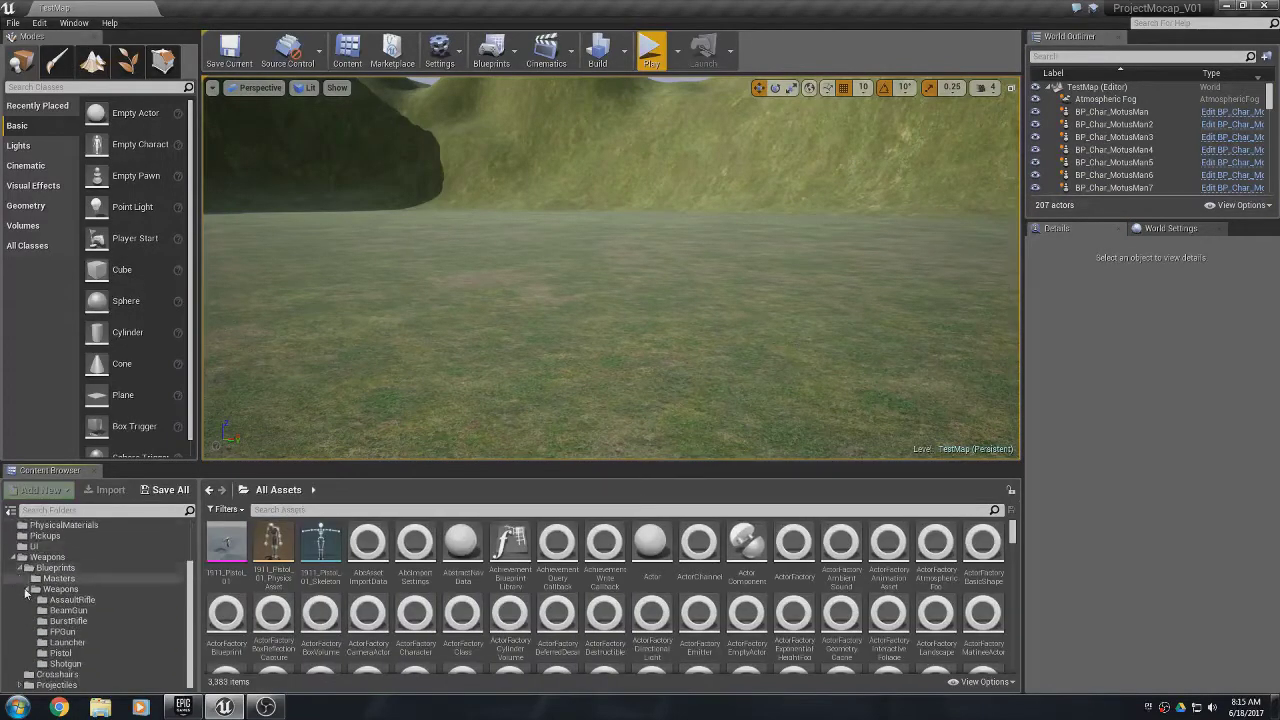
click(84, 634)
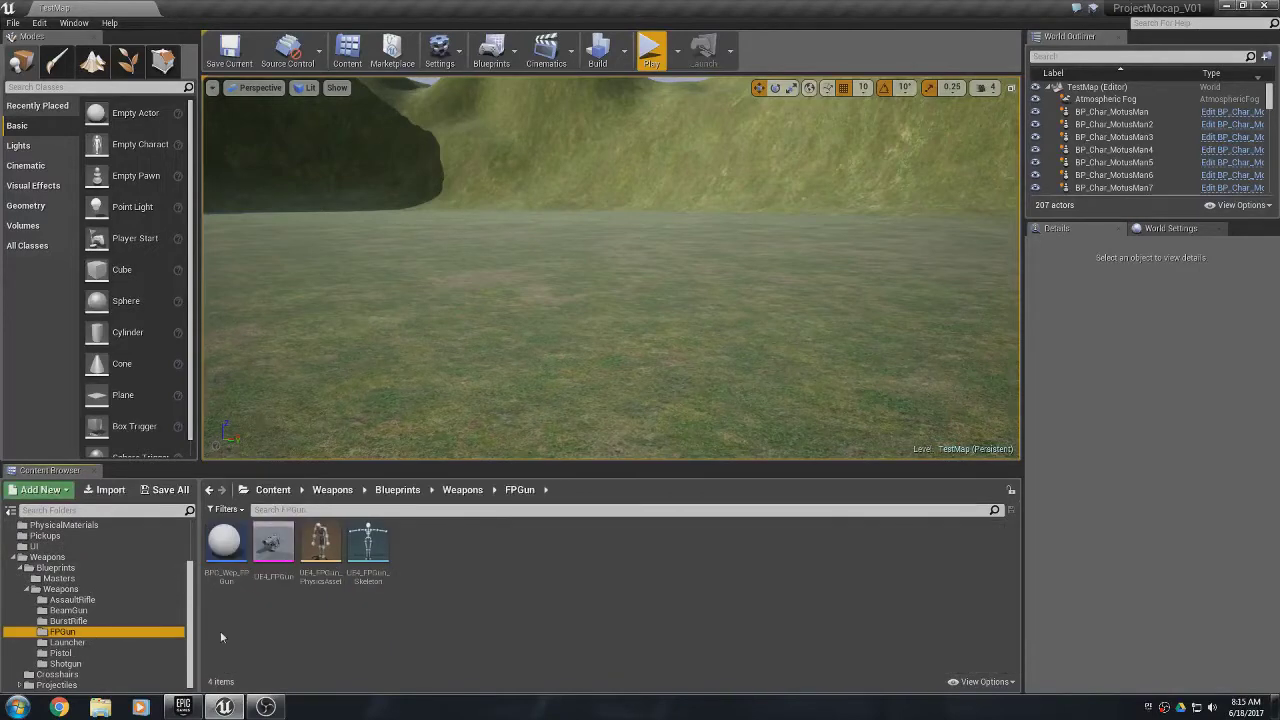
double_click(222, 545)
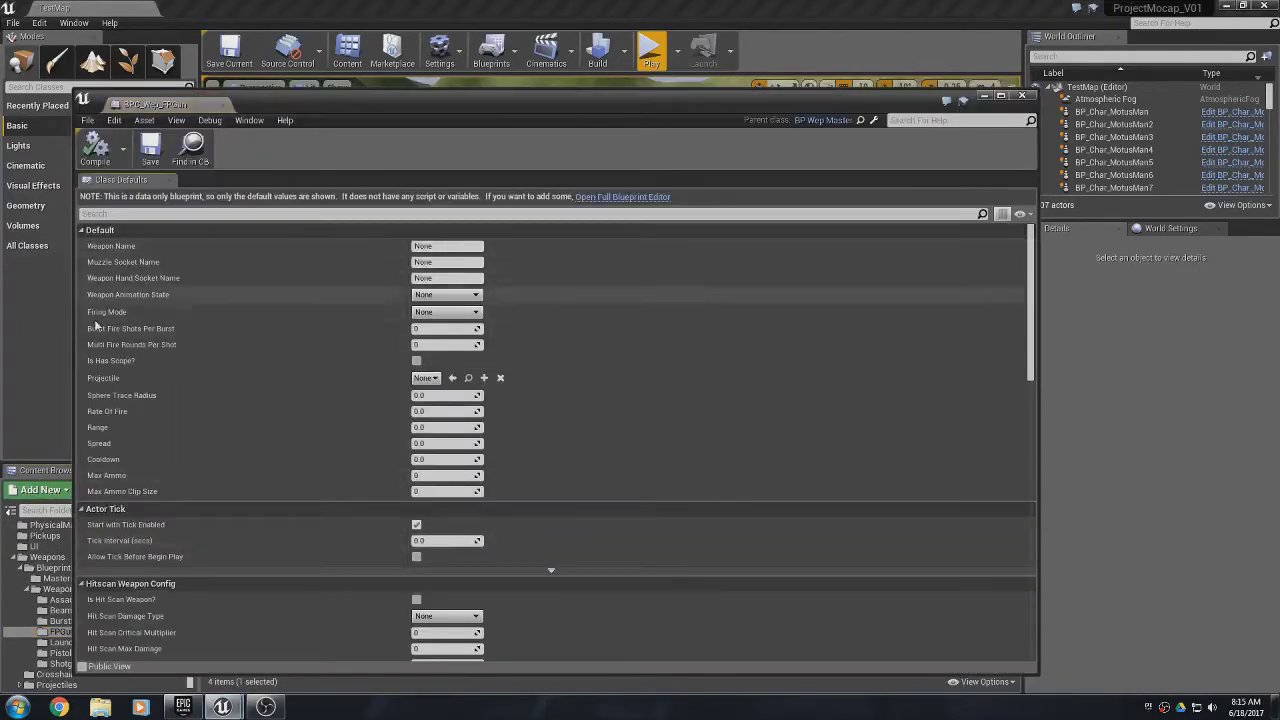
click(622, 196)
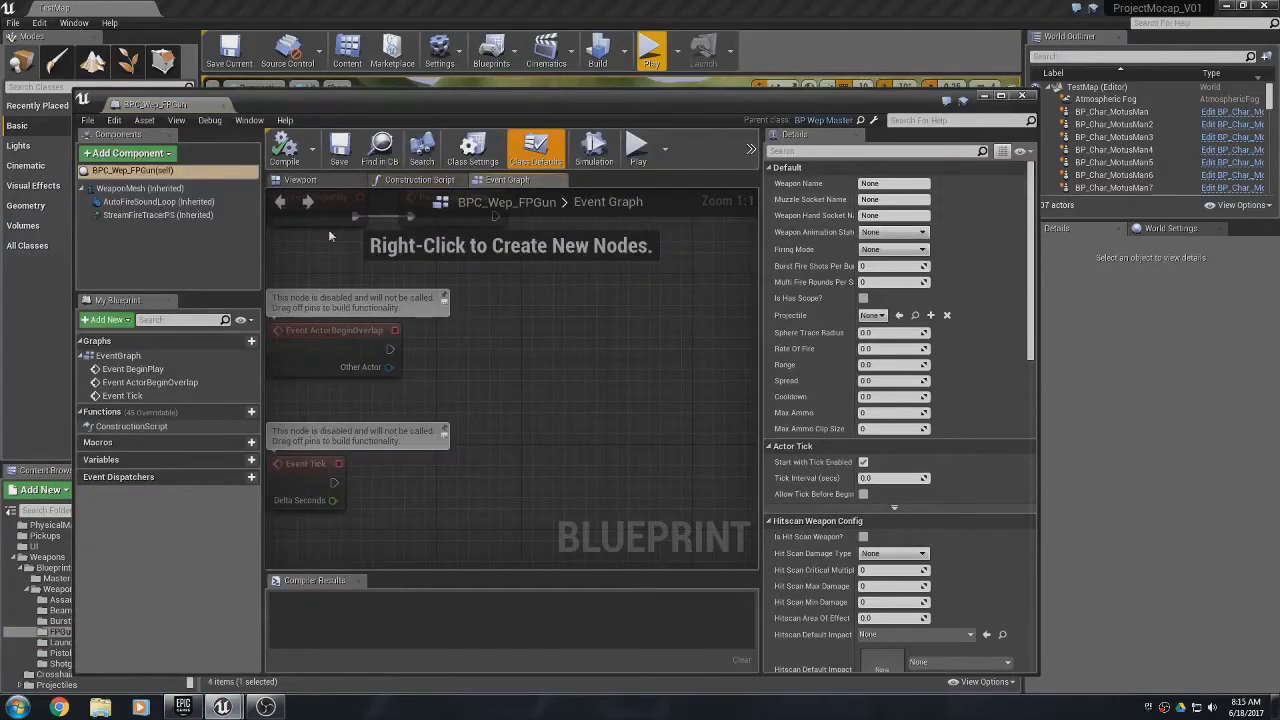
click(300, 180)
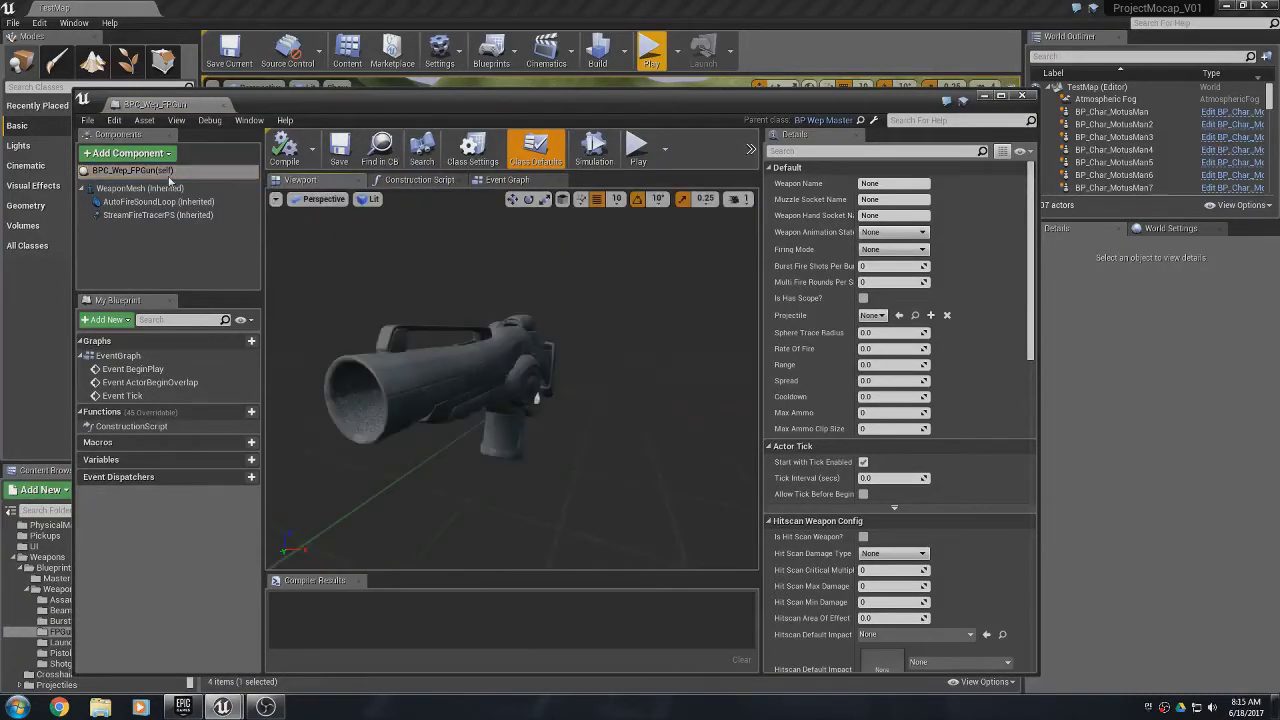
- Set the Weapon Name of BPC_Wep_FPGun to FP Gun and its Muzzle Socket Name to MuzzleSocket
click(128, 173)
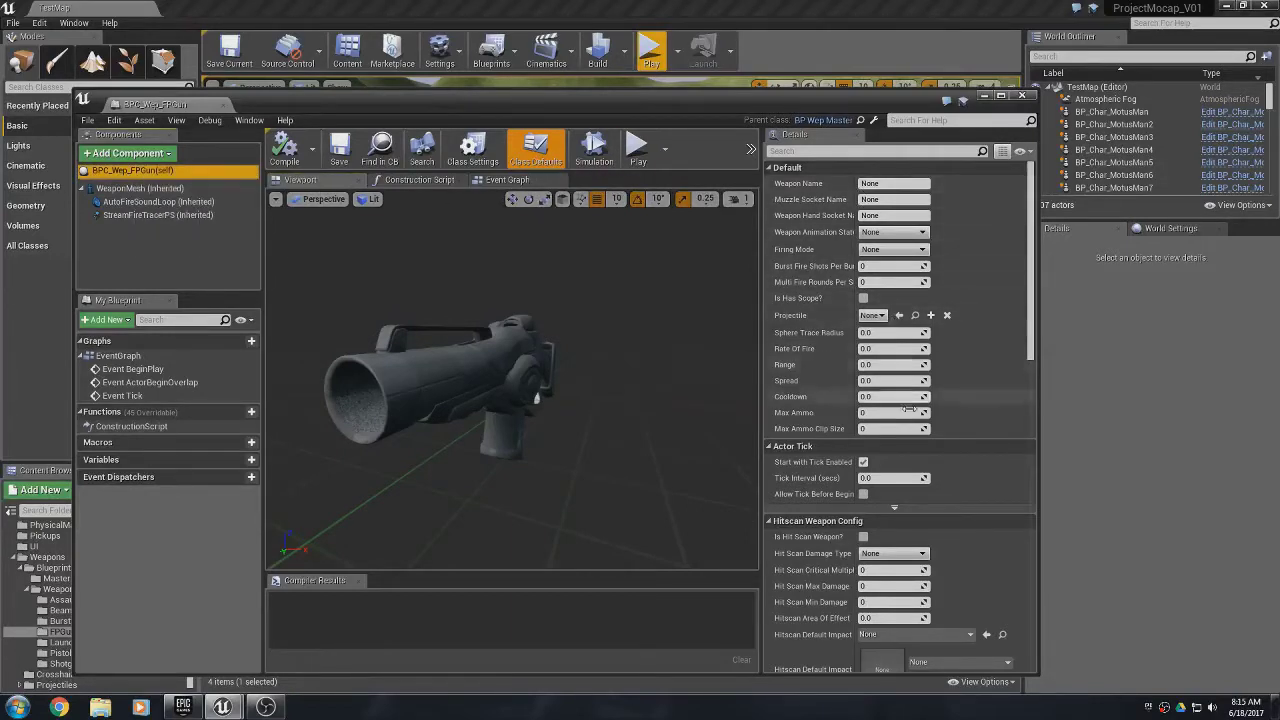
scroll(912, 517, down, 2)
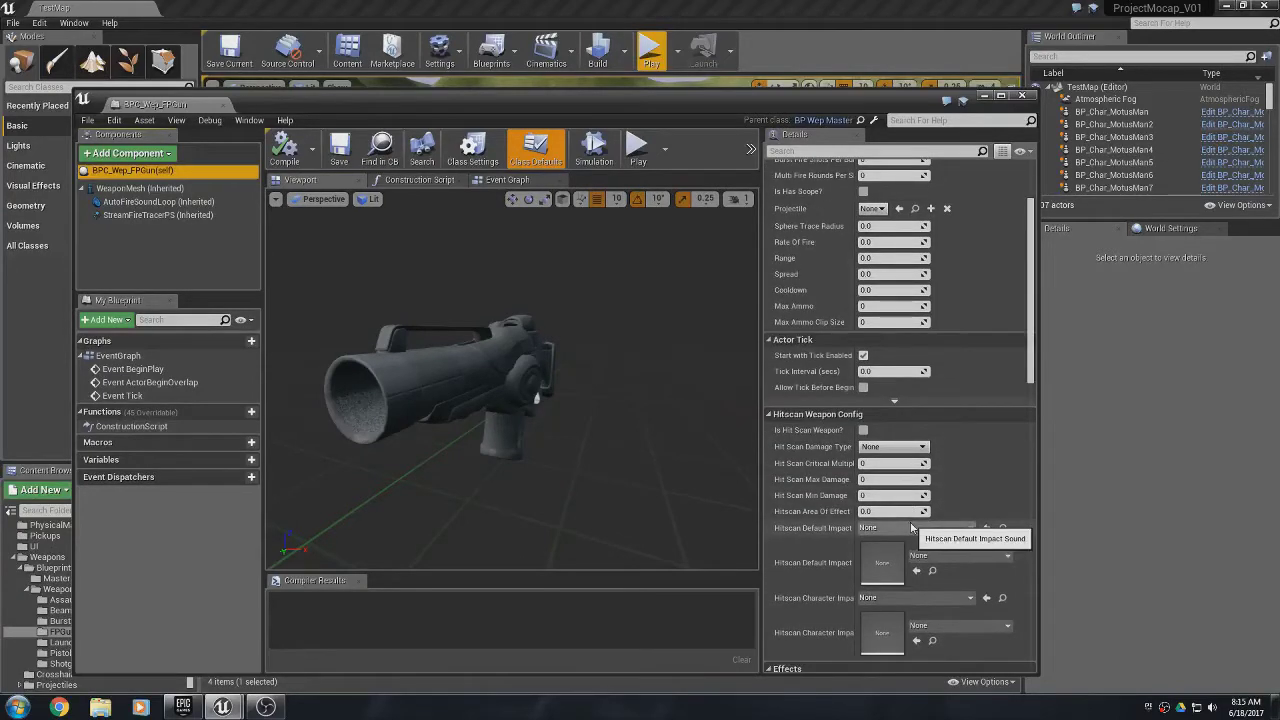
scroll(911, 527, up, 2)
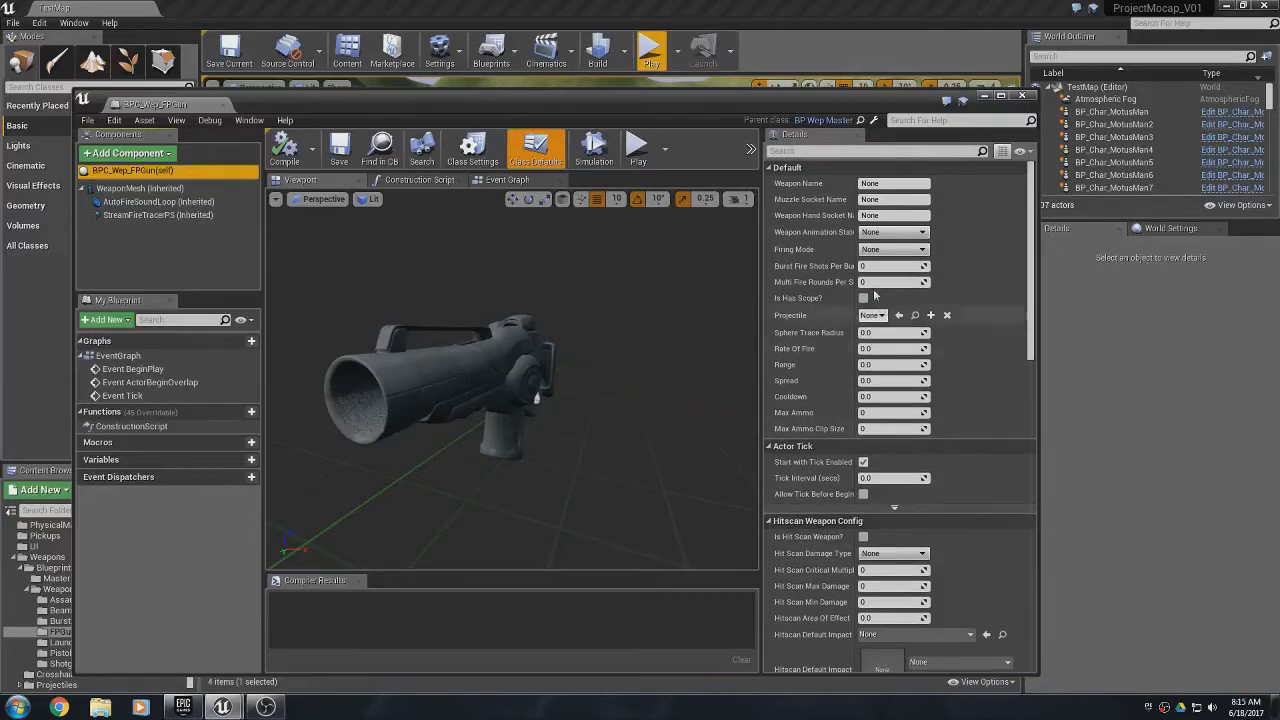
click(885, 183)
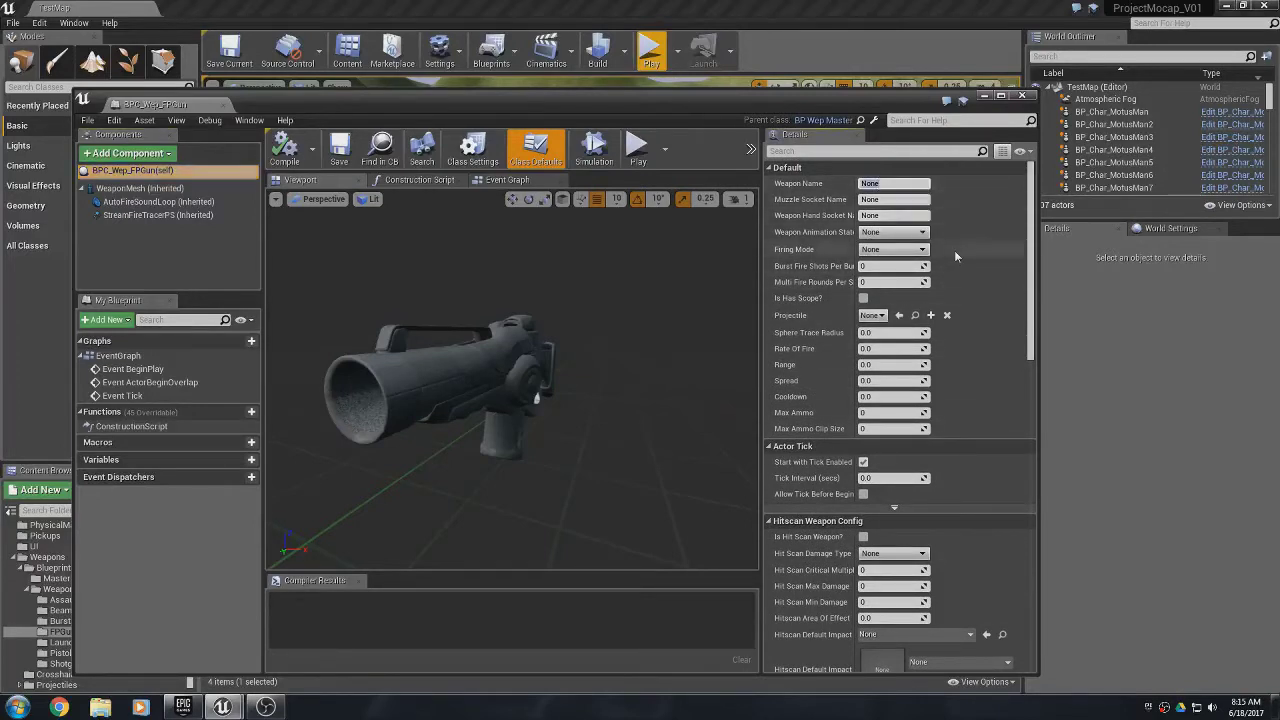
text(FP Gun)
key(Return)
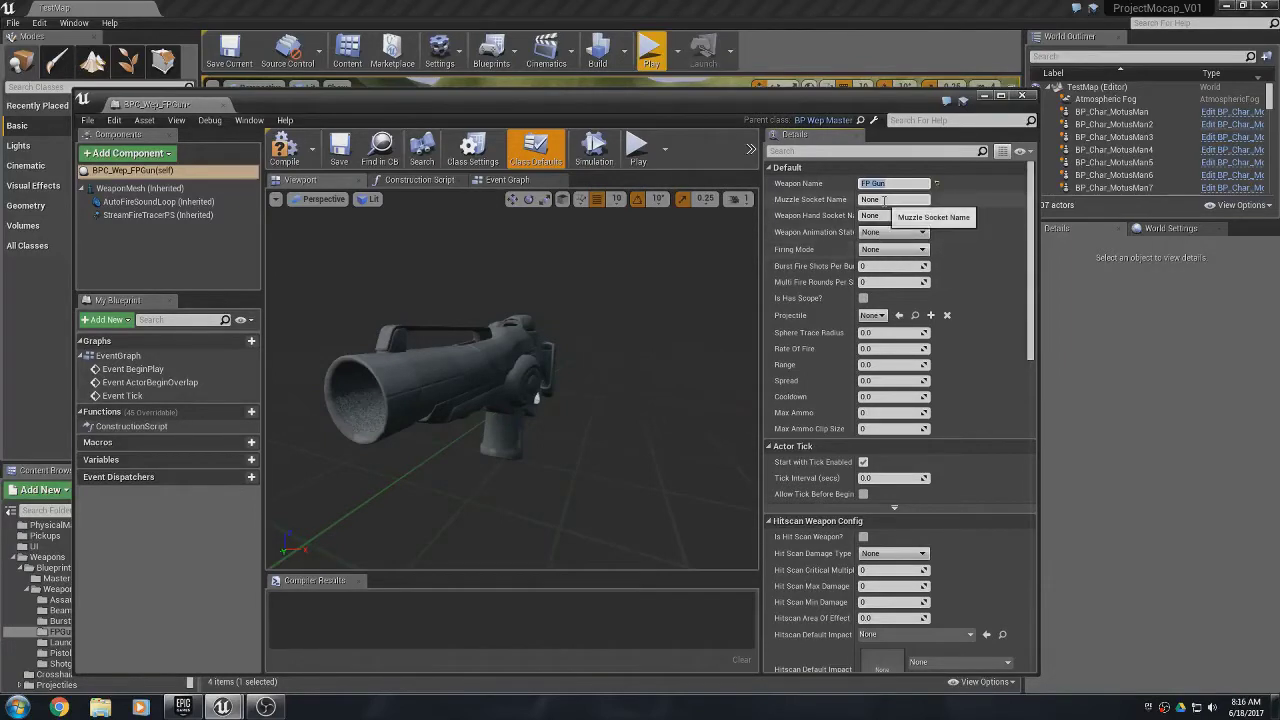
click(884, 200)
text(MuzzleSocket)
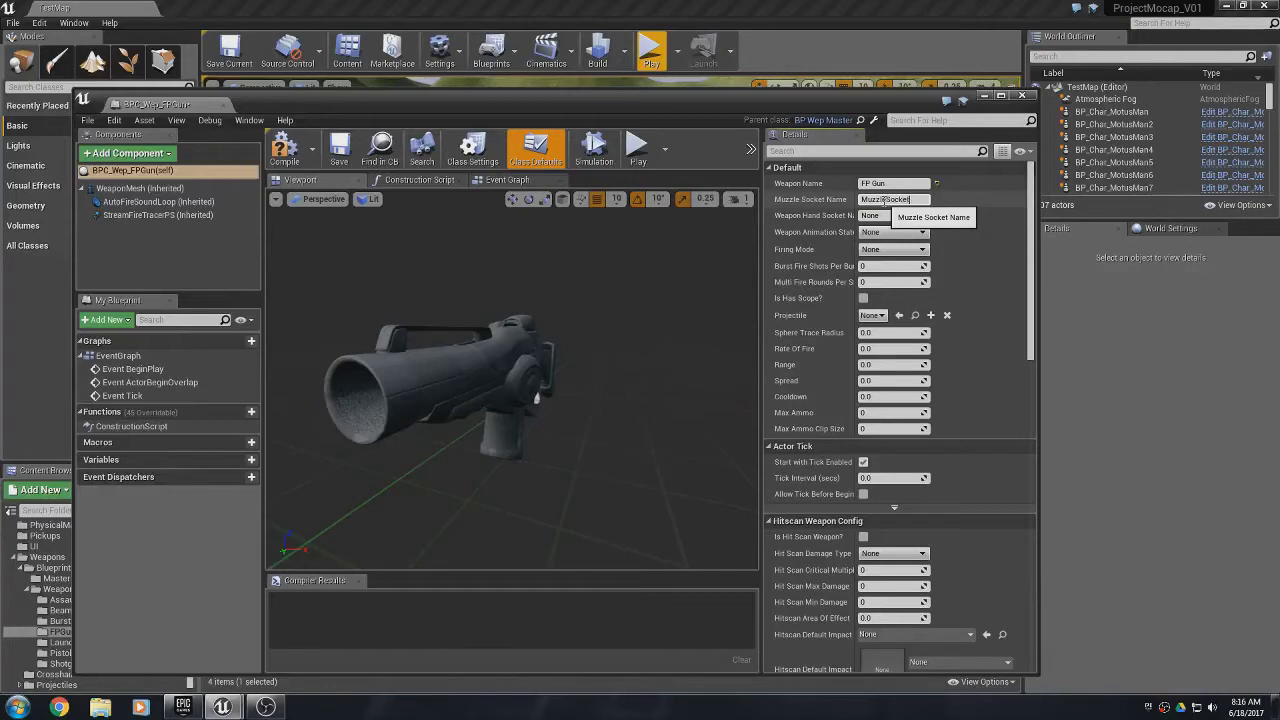
key(ctrl+a)
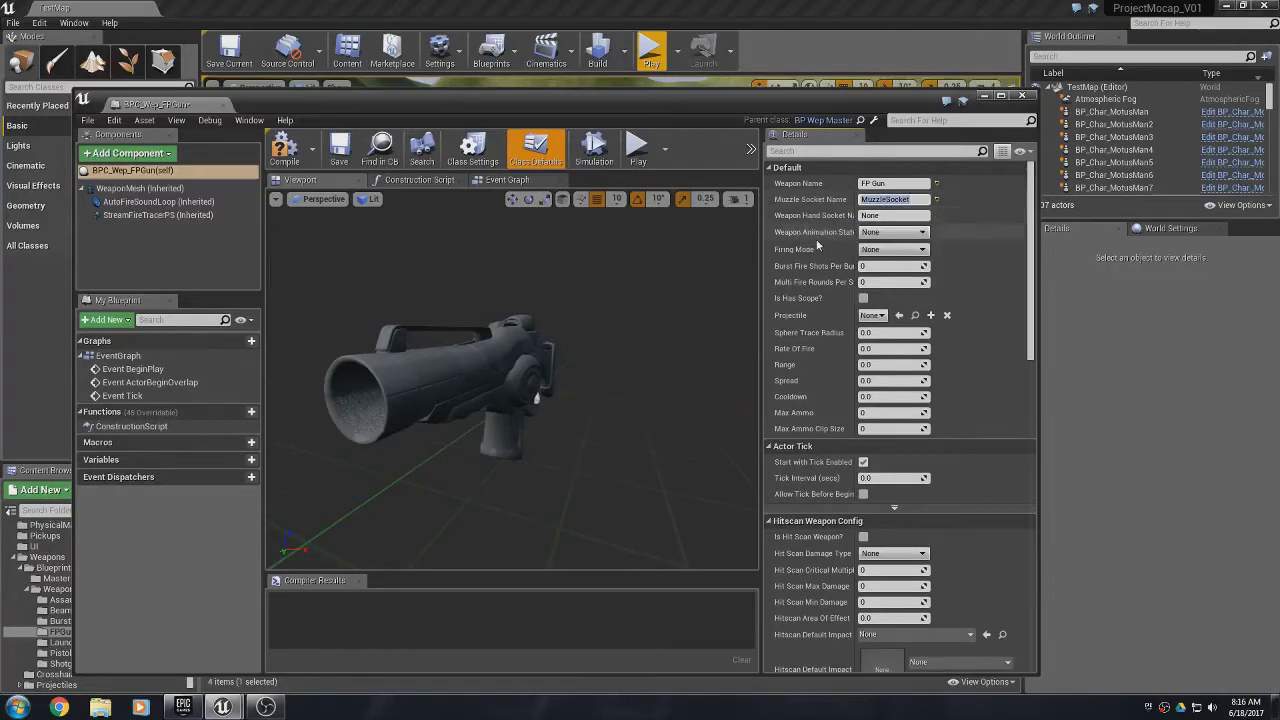
- Open UE4_Mannequin_Skeleton from the Mesh folder of UE4_Mannequin and examine the weapon and holster sockets in its bone hierarchy
click(983, 98)
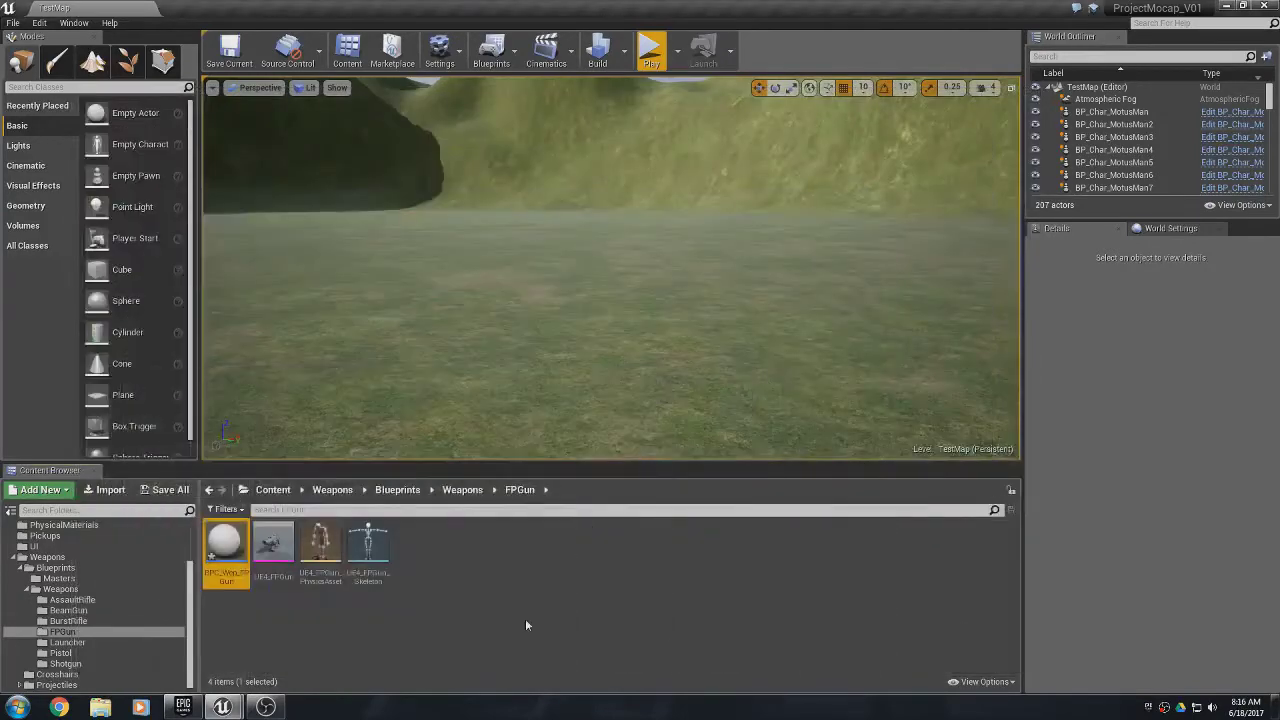
scroll(20, 575, up, 3)
click(12, 561)
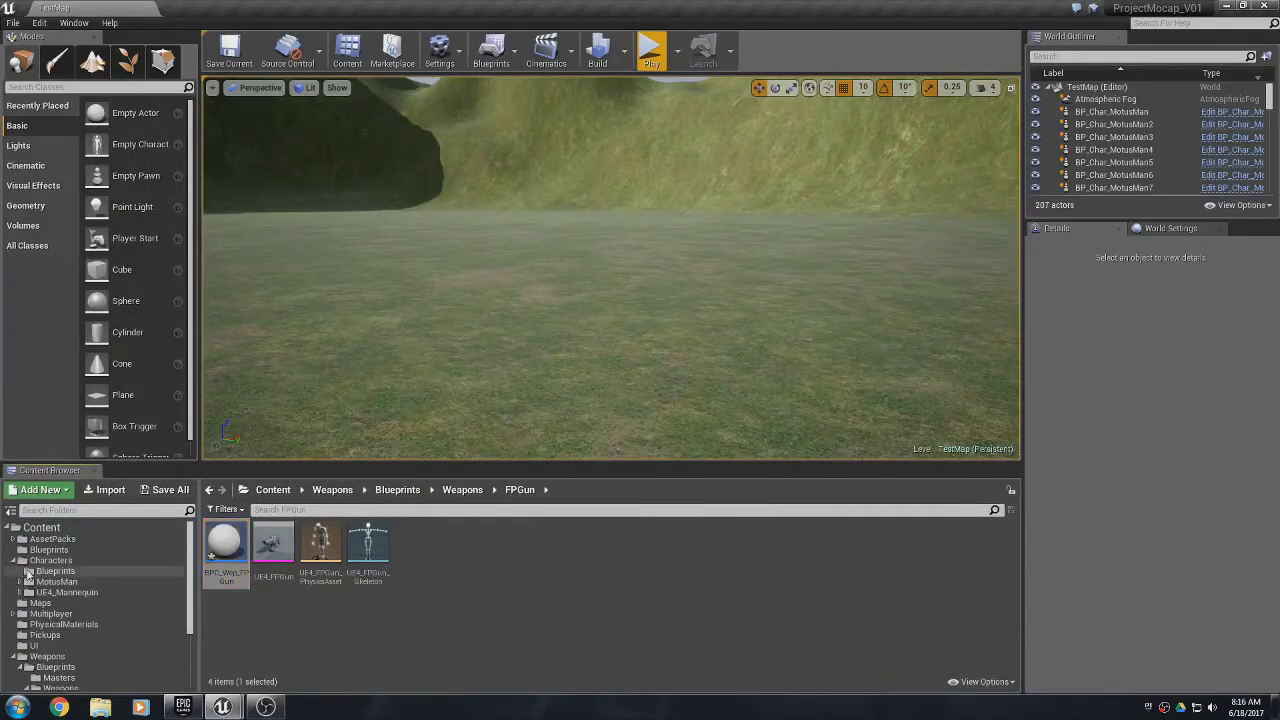
click(20, 593)
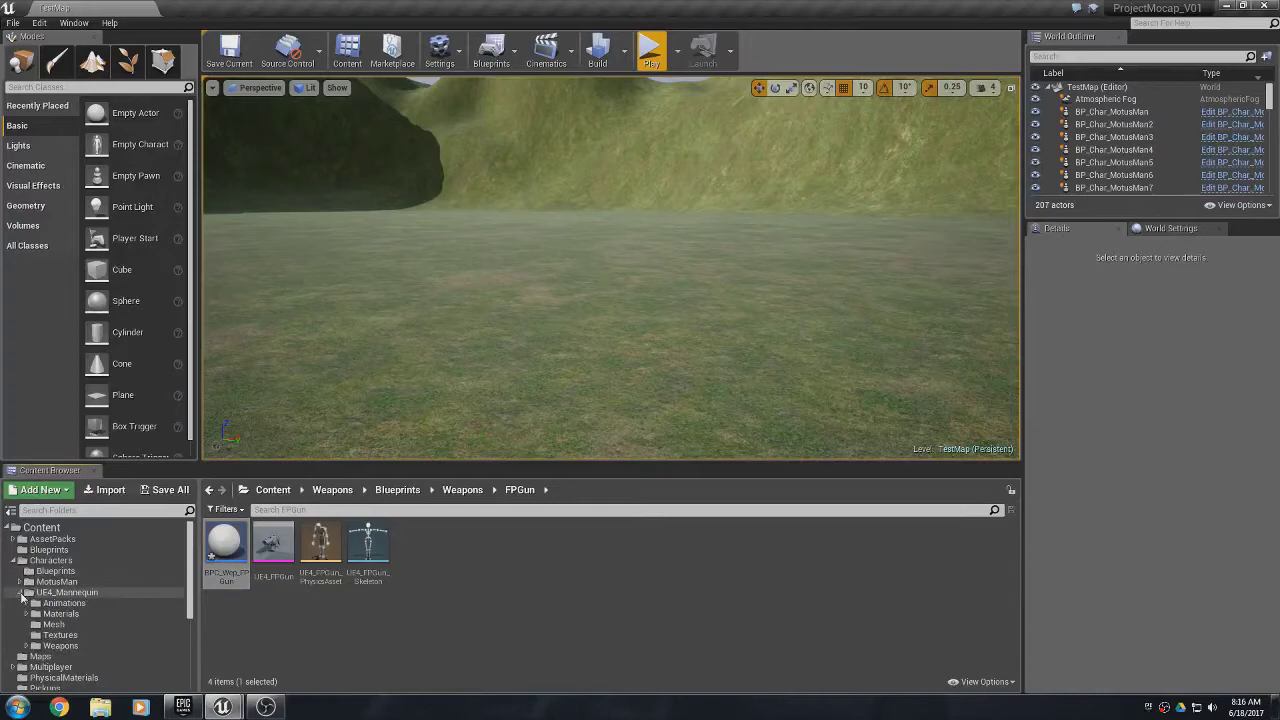
click(53, 624)
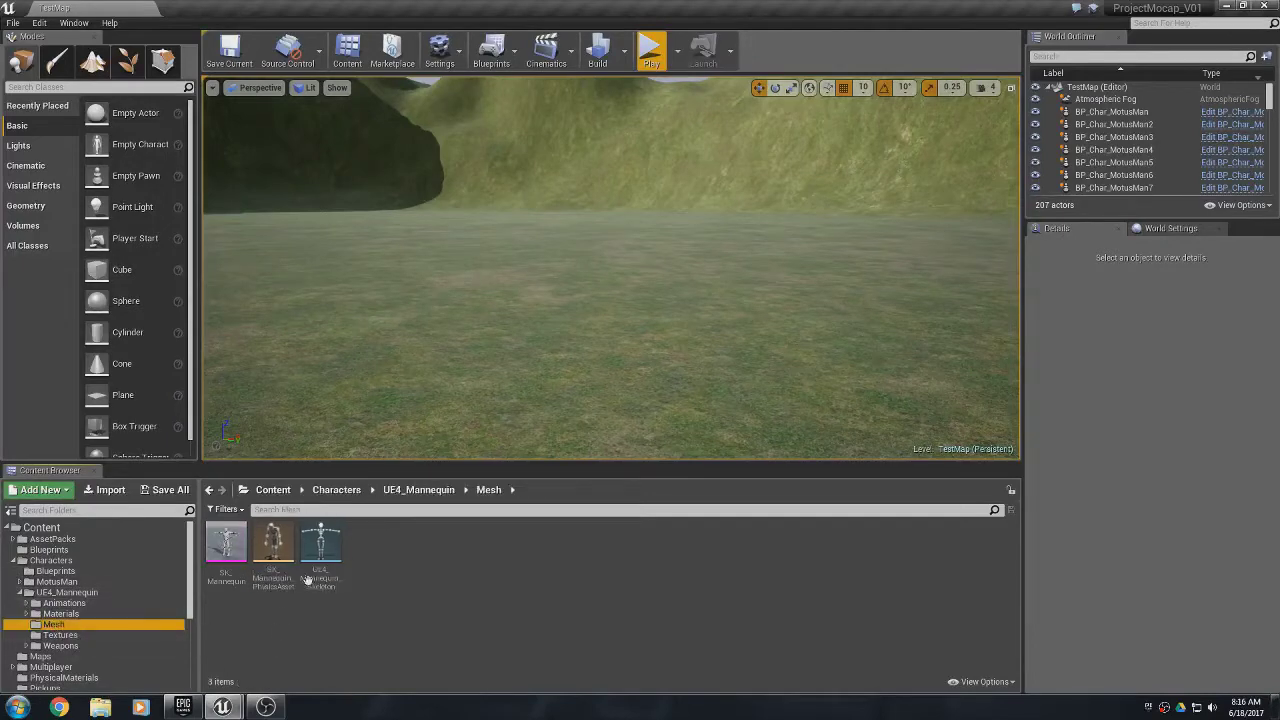
double_click(310, 578)
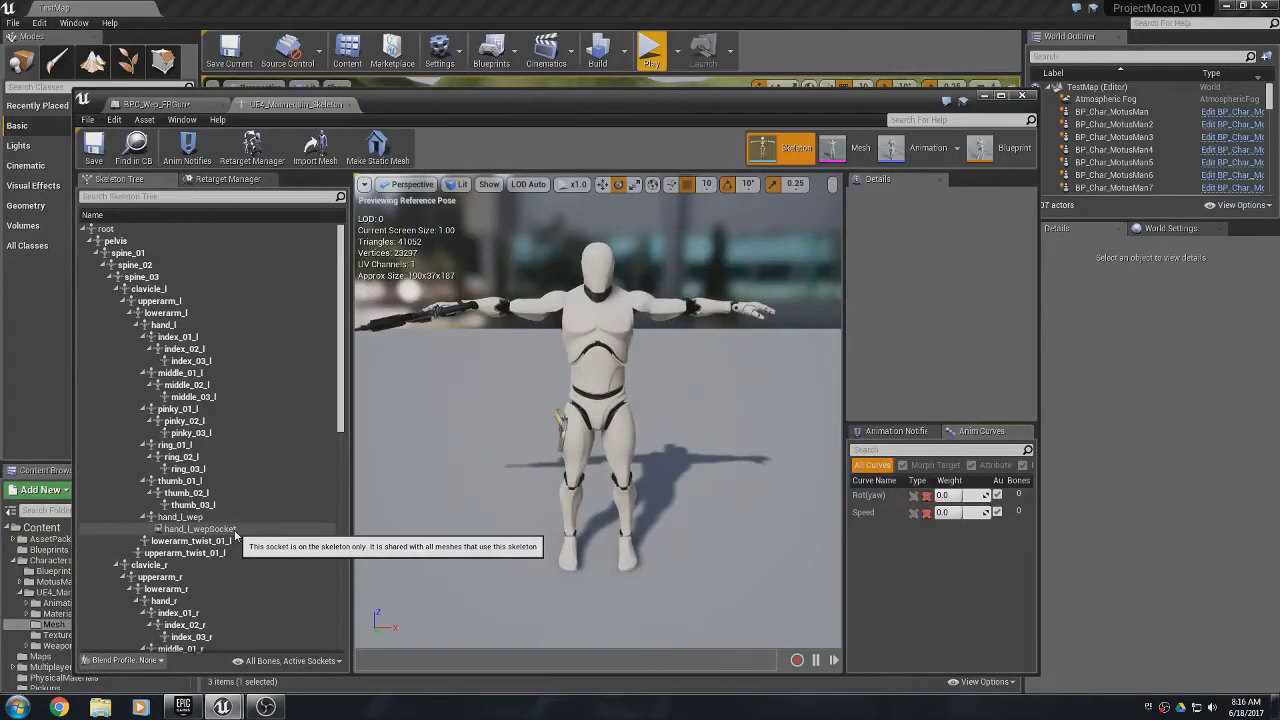
scroll(234, 535, down, 2)
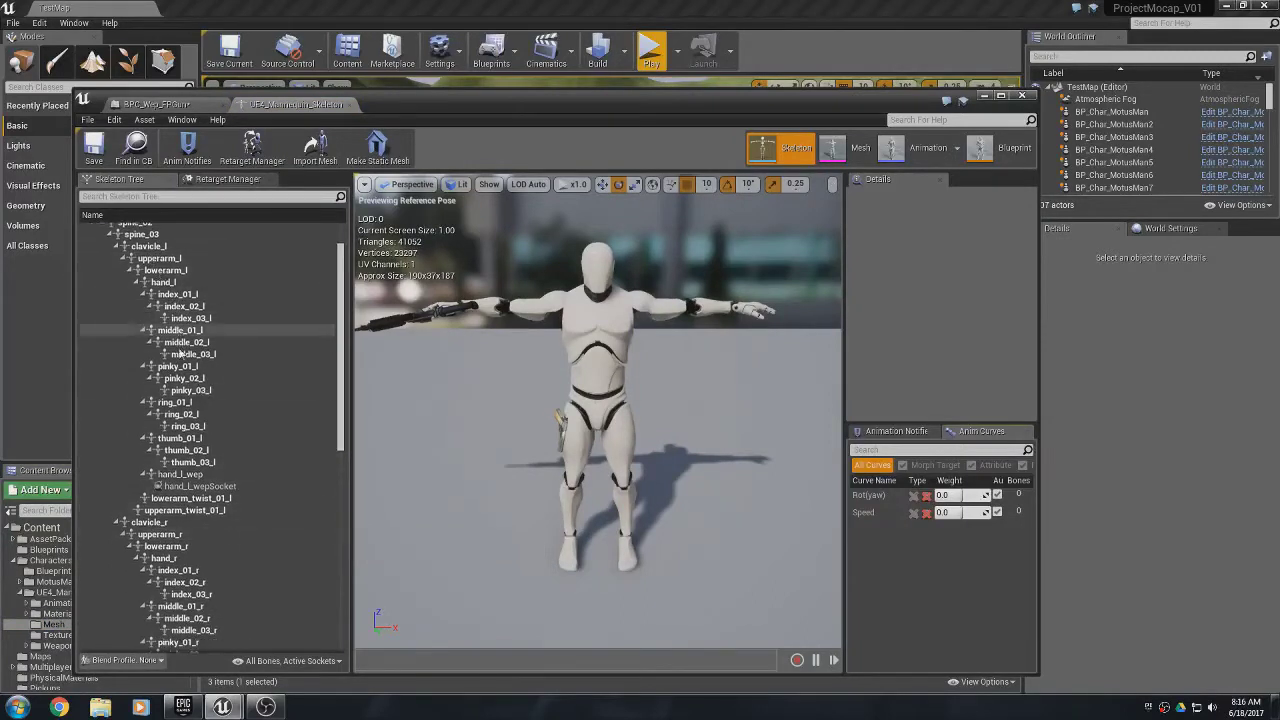
scroll(186, 476, down, 8)
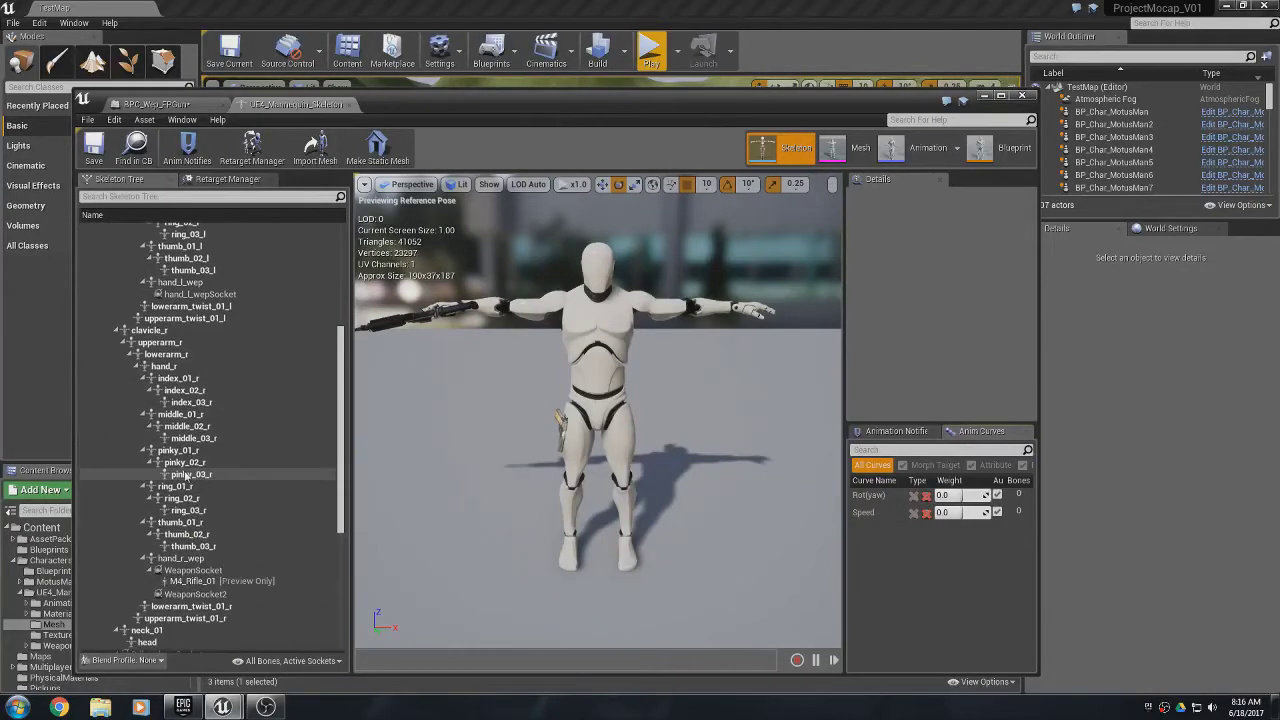
scroll(186, 476, down, 4)
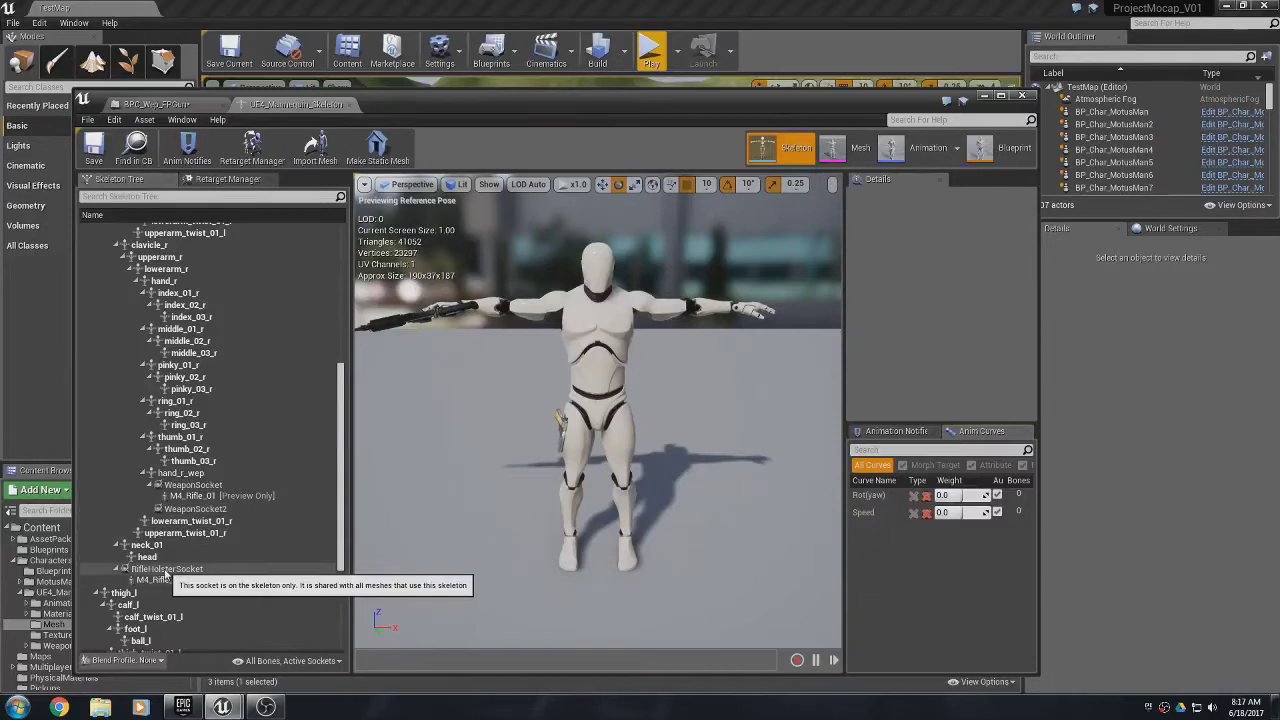
scroll(166, 573, down, 5)
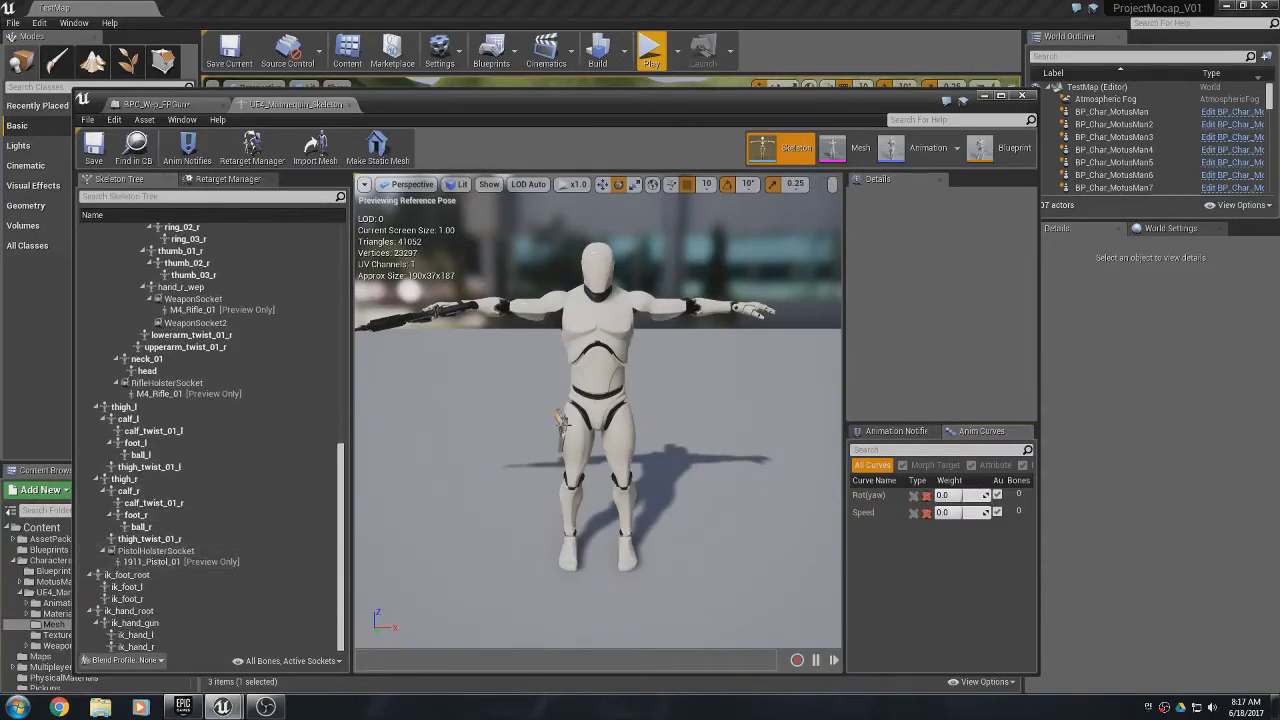
- Examine the weapon previews in the mannequin's hand, on its back and at its hip from several sides, and close the skeleton
alt+drag(574, 476, 832, 506)
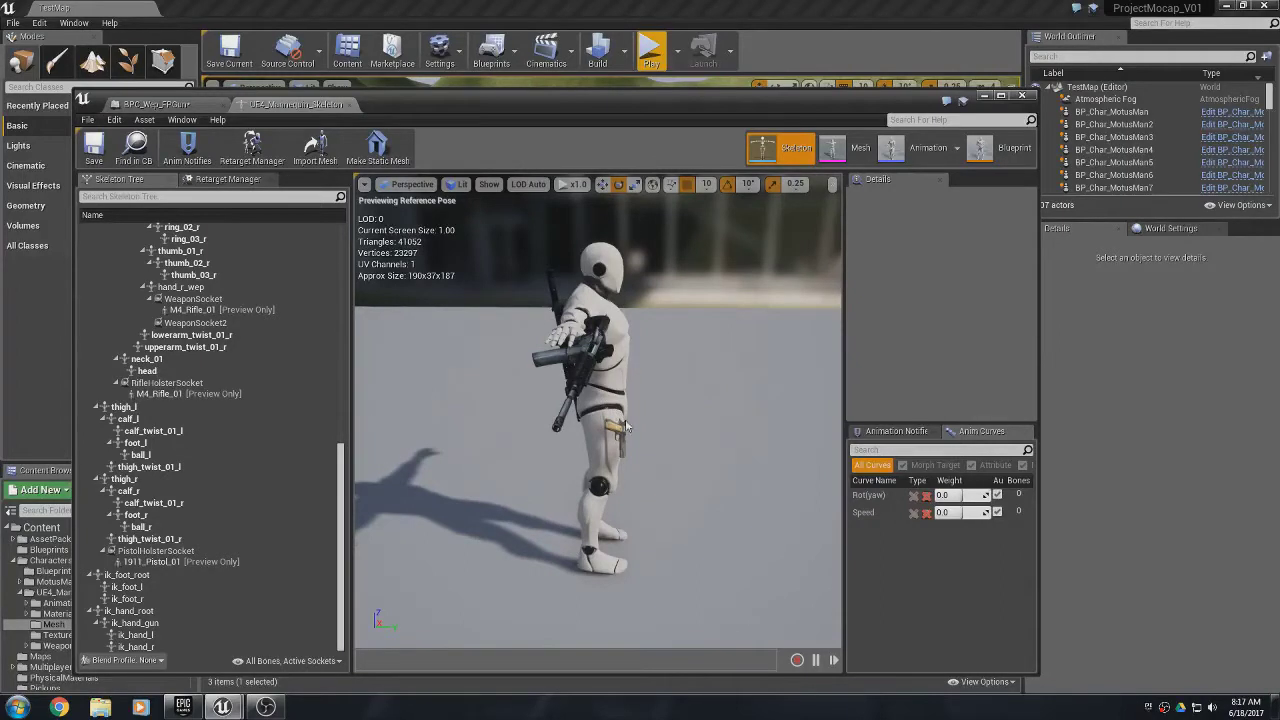
drag(682, 481, 637, 494)
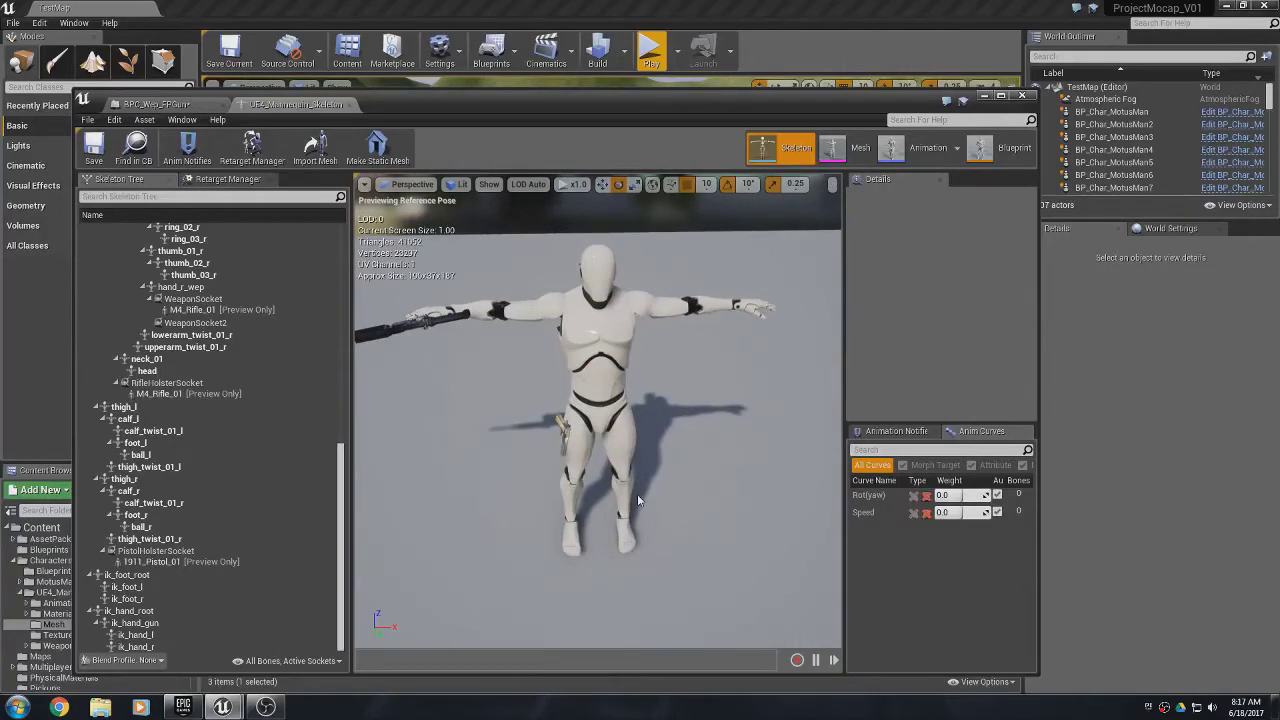
alt+drag(630, 556, 830, 565)
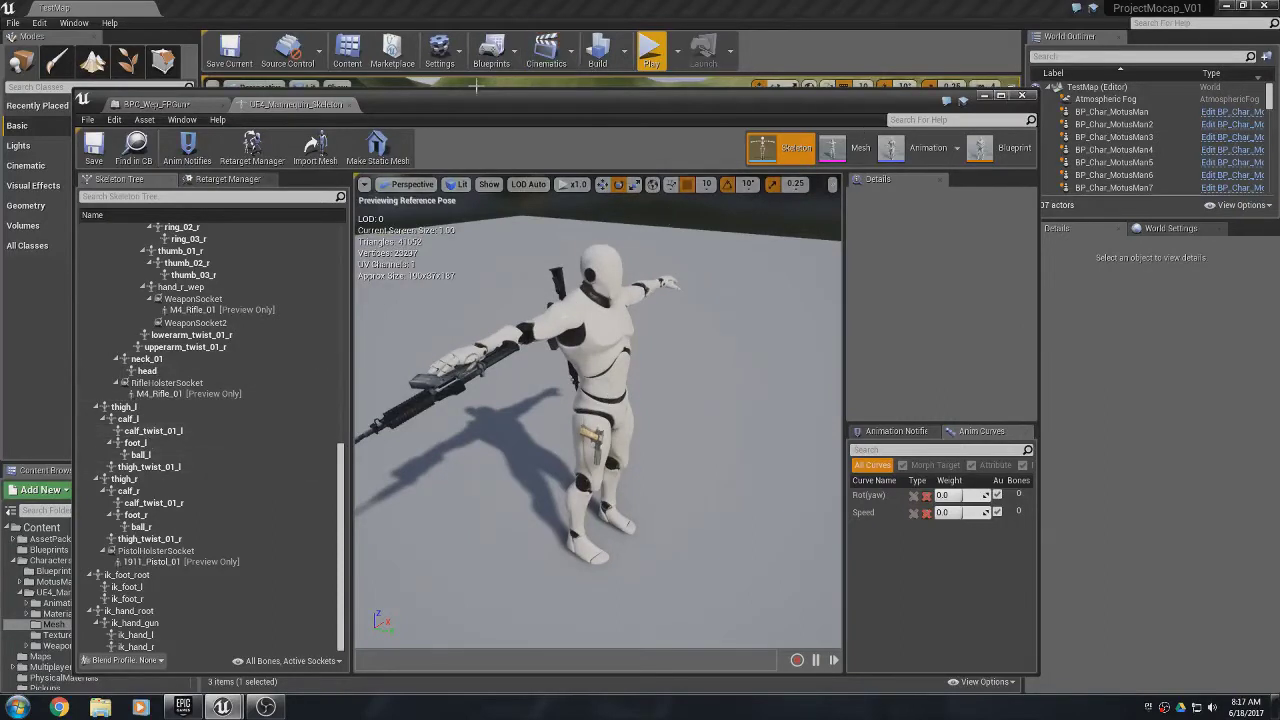
click(344, 104)
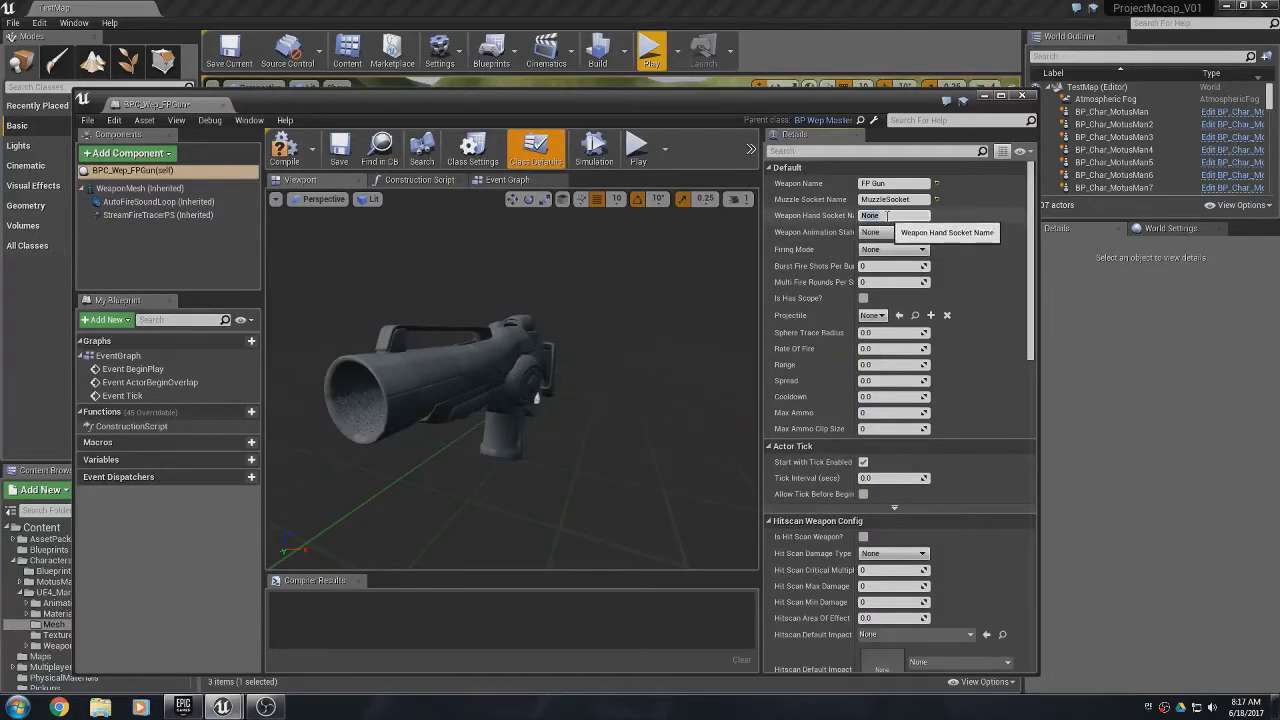
- Set BPC_Wep_FPGun's Weapon Hand Socket Name to WeaponSocket and its Weapon Animation State to Rifle, and save the Blueprint
text(WeaponSocket)
double_click(888, 216)
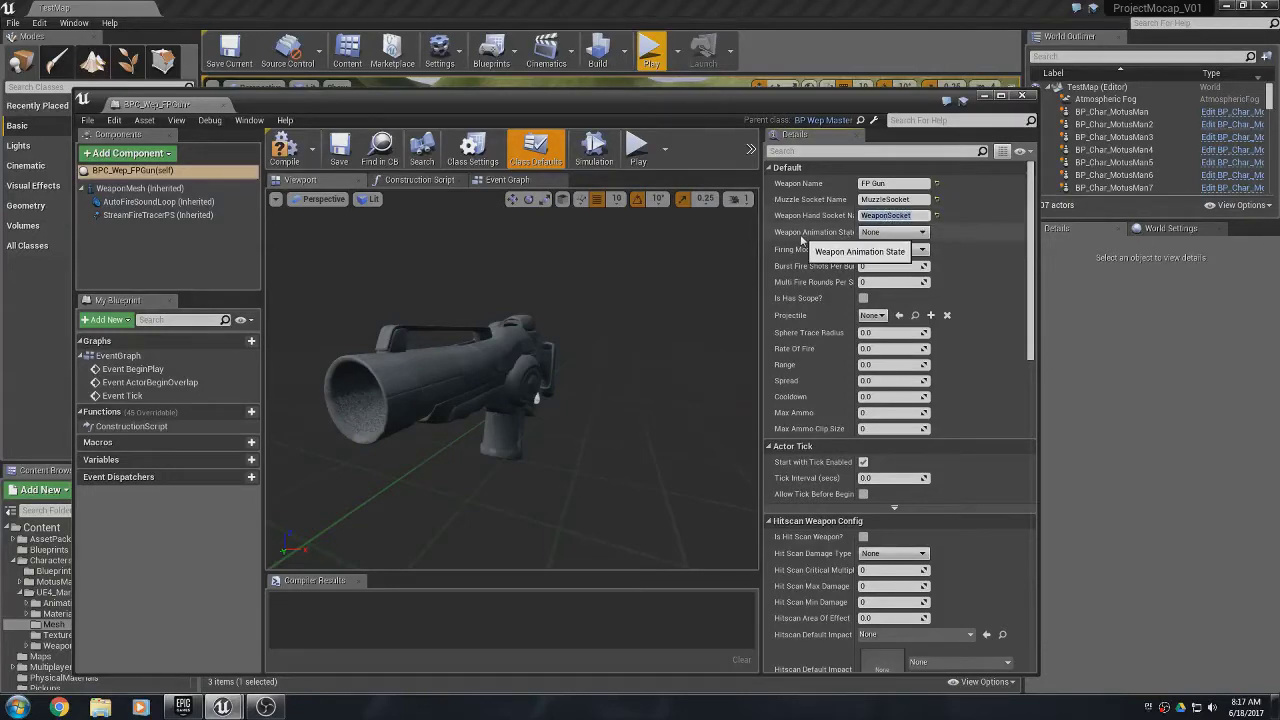
click(888, 232)
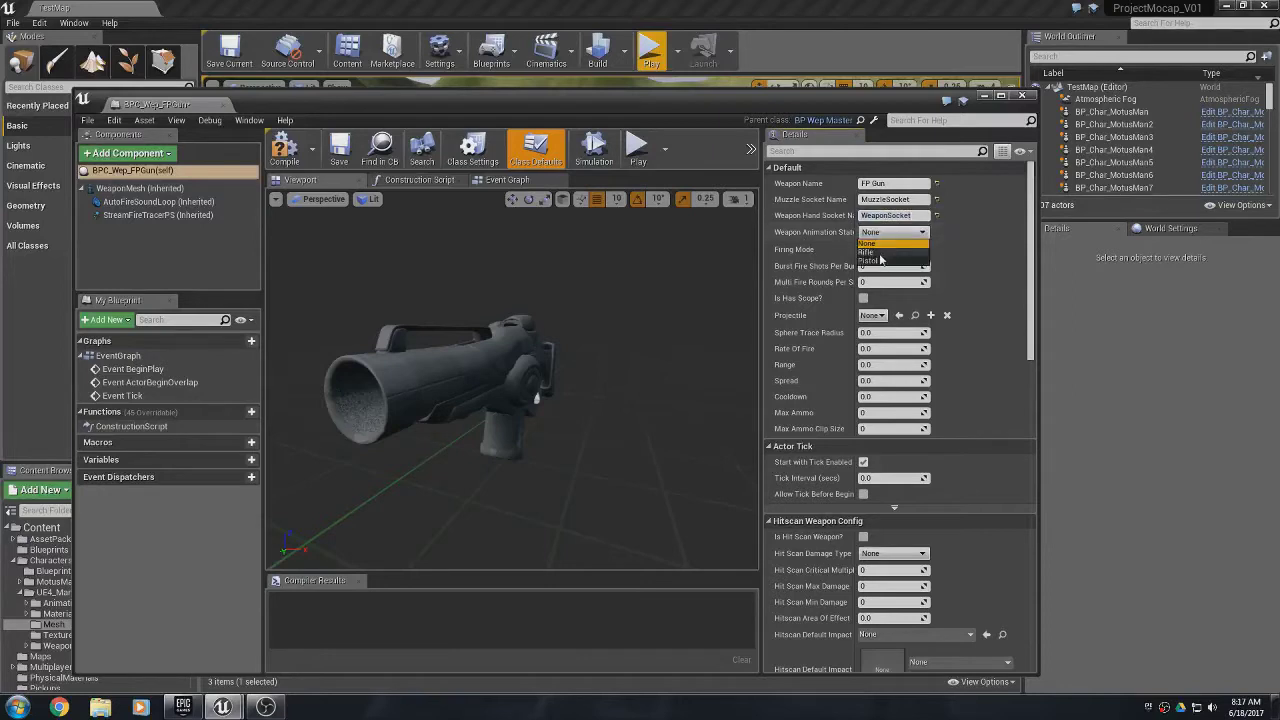
click(869, 252)
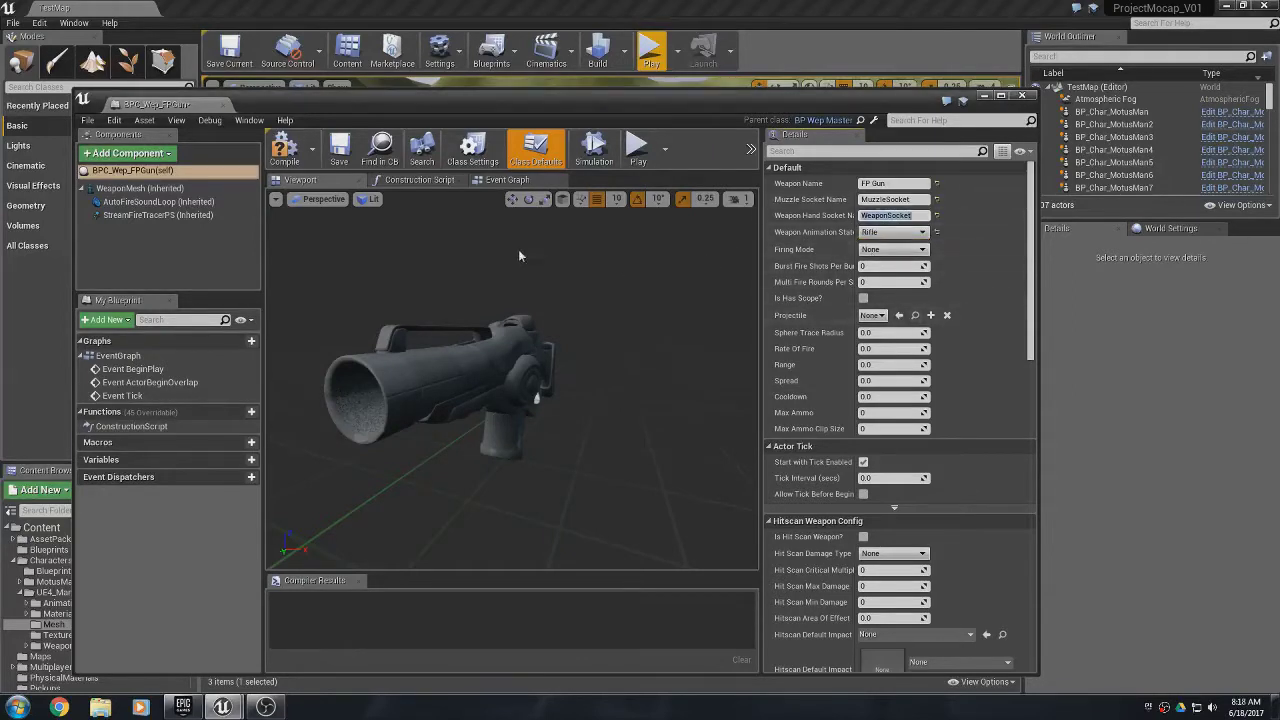
click(340, 148)
click(984, 96)
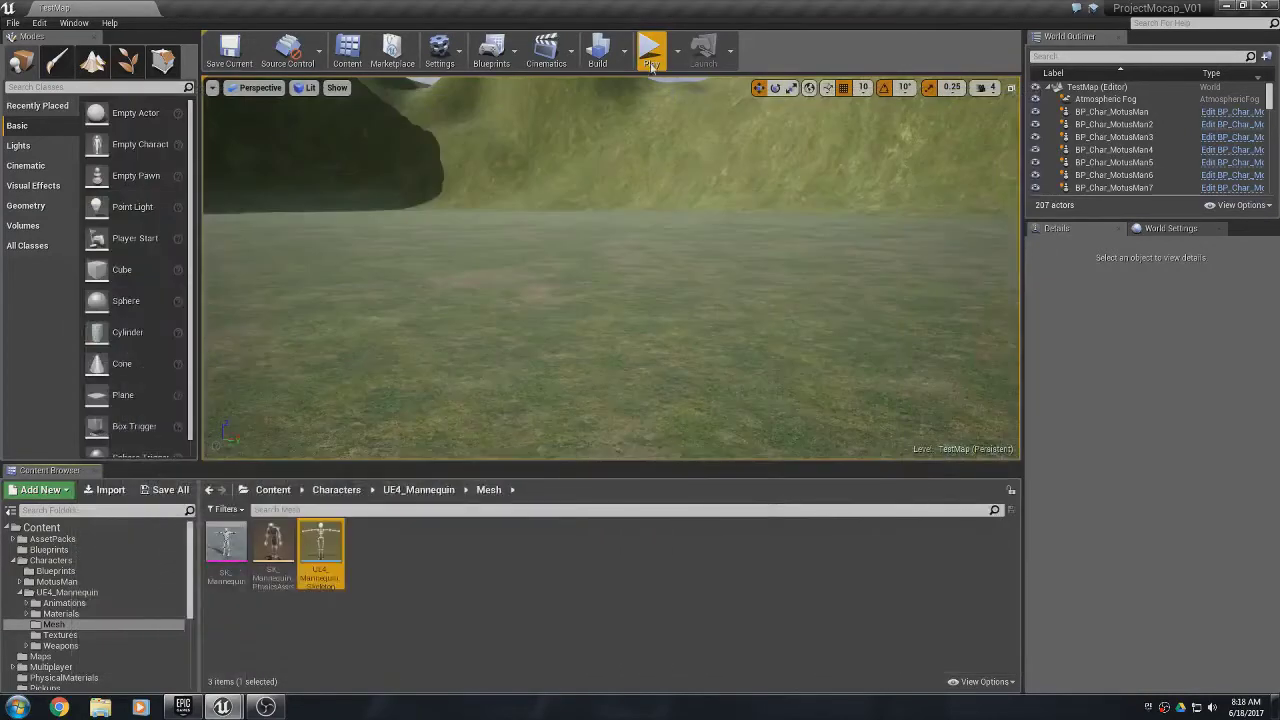
- Play the level, walk the character a short way across the grass, and eject from it
click(651, 50)
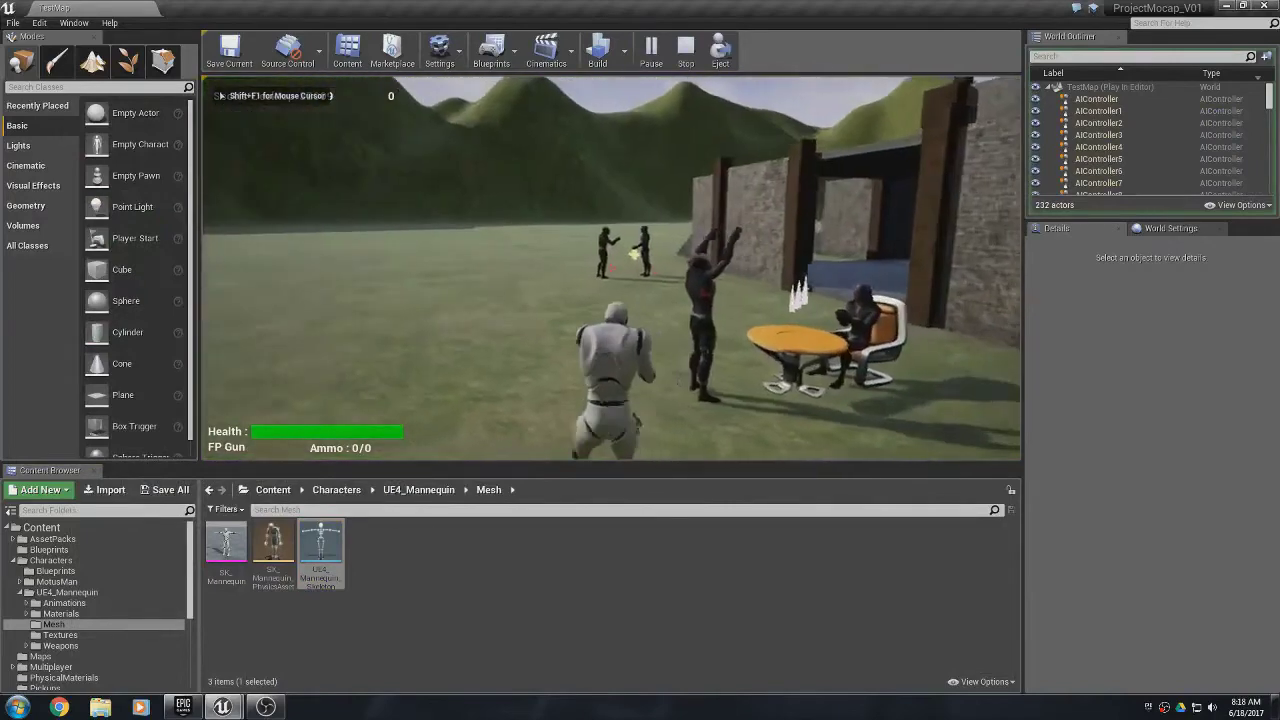
key(a)
key(w)
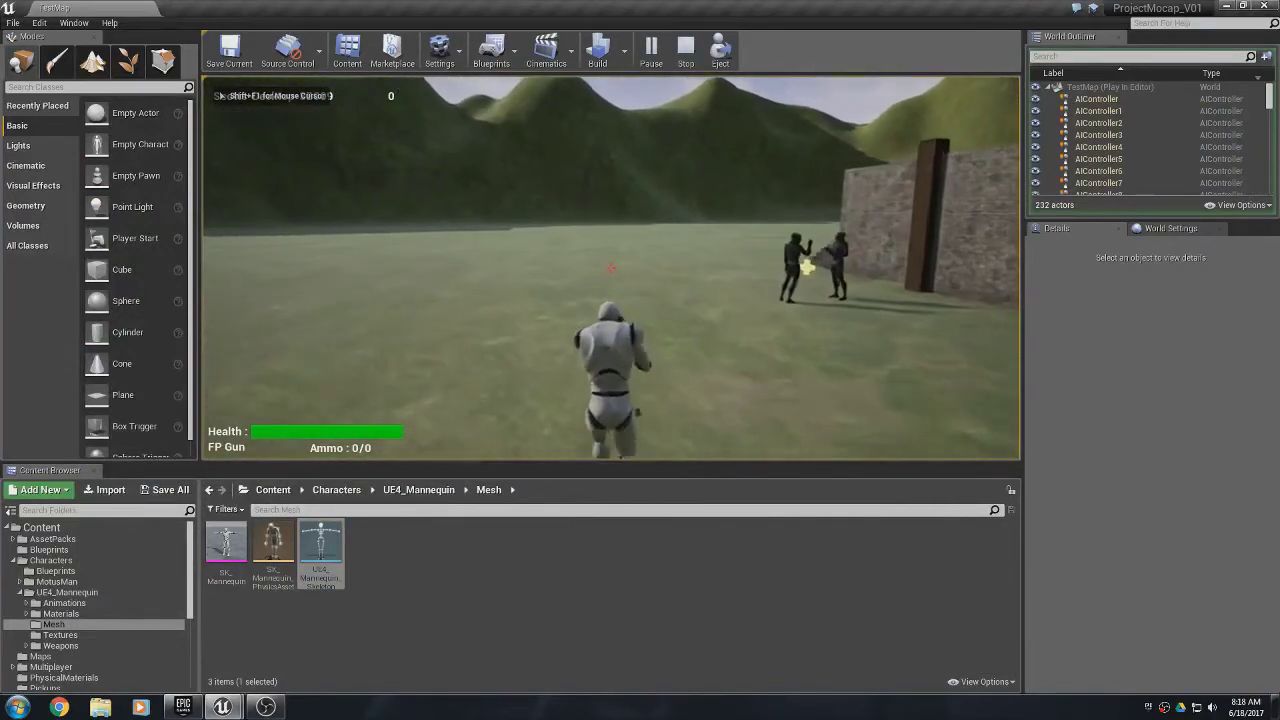
key(shift+F1)
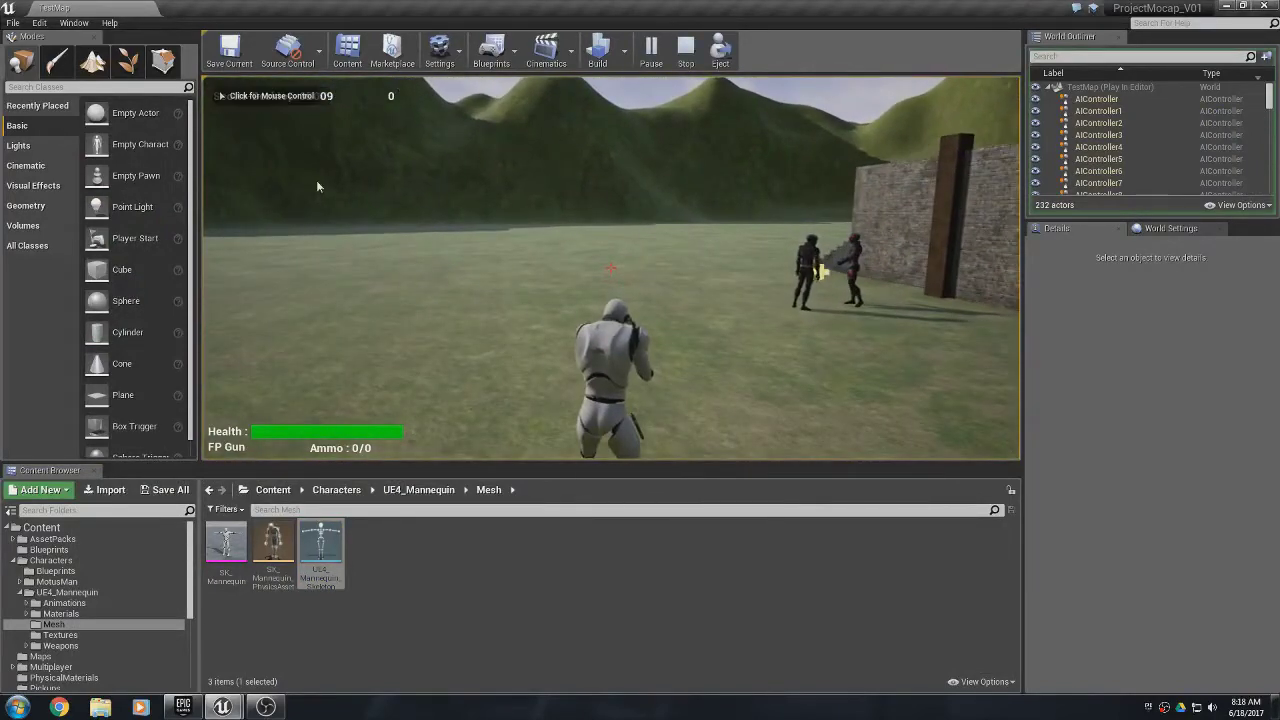
click(720, 50)
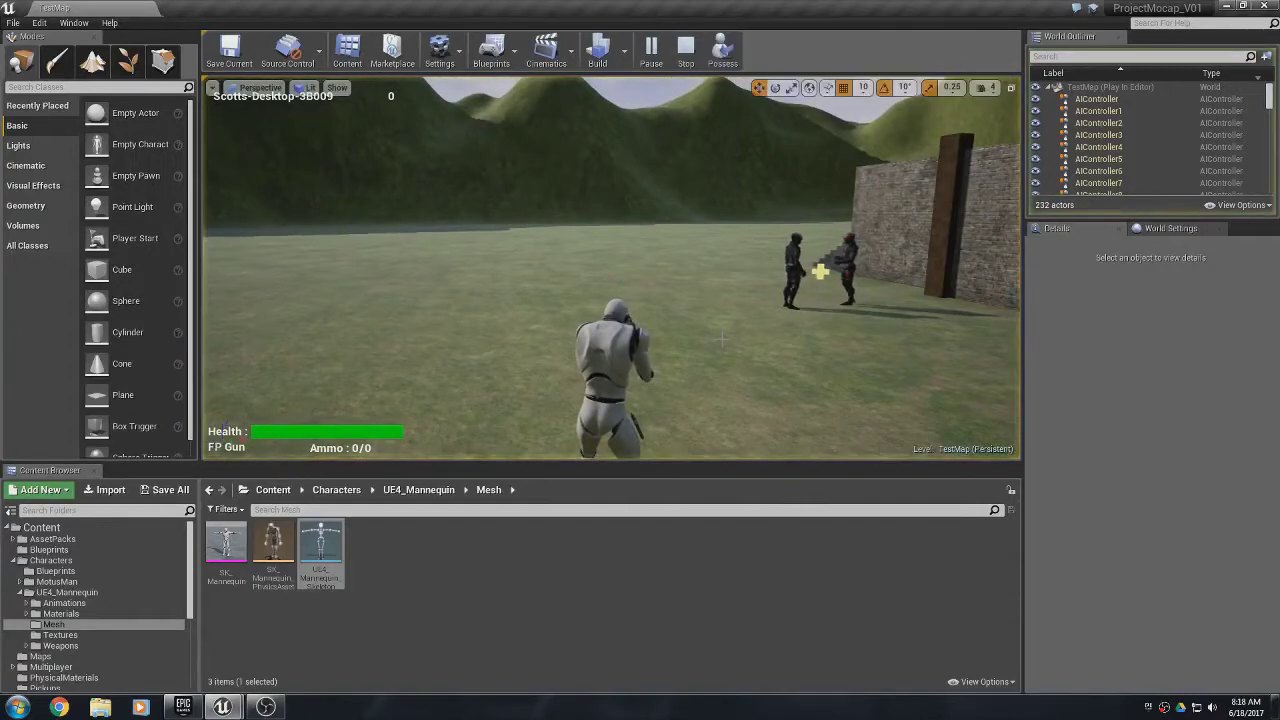
- Inspect up close how the character's hands hold the FPGun, using camera speed 2, and stop the play session
mouse_move(610, 268)
right_down()
mouse_move(700, 268)
mouse_move(790, 290)
mouse_move(760, 290)
mouse_move(940, 290)
mouse_move(990, 275)
right_up()
key(w)
key(s)
click(983, 87)
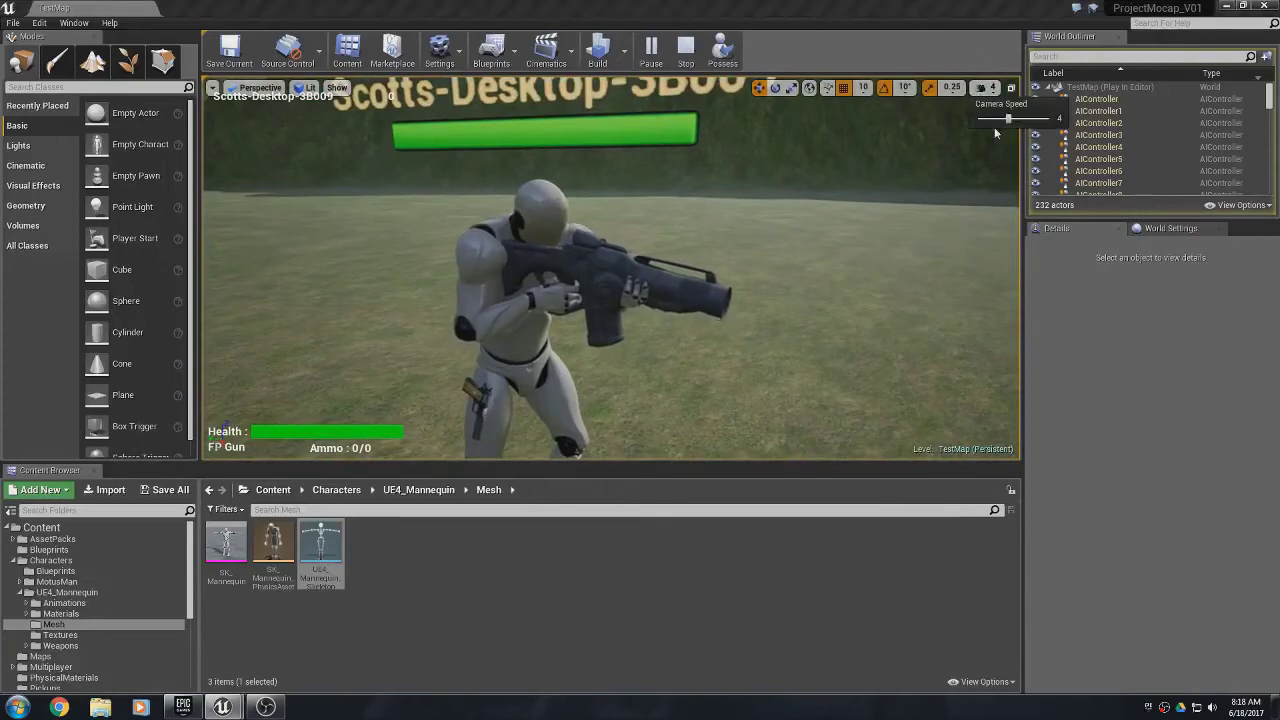
drag(1008, 118, 991, 119)
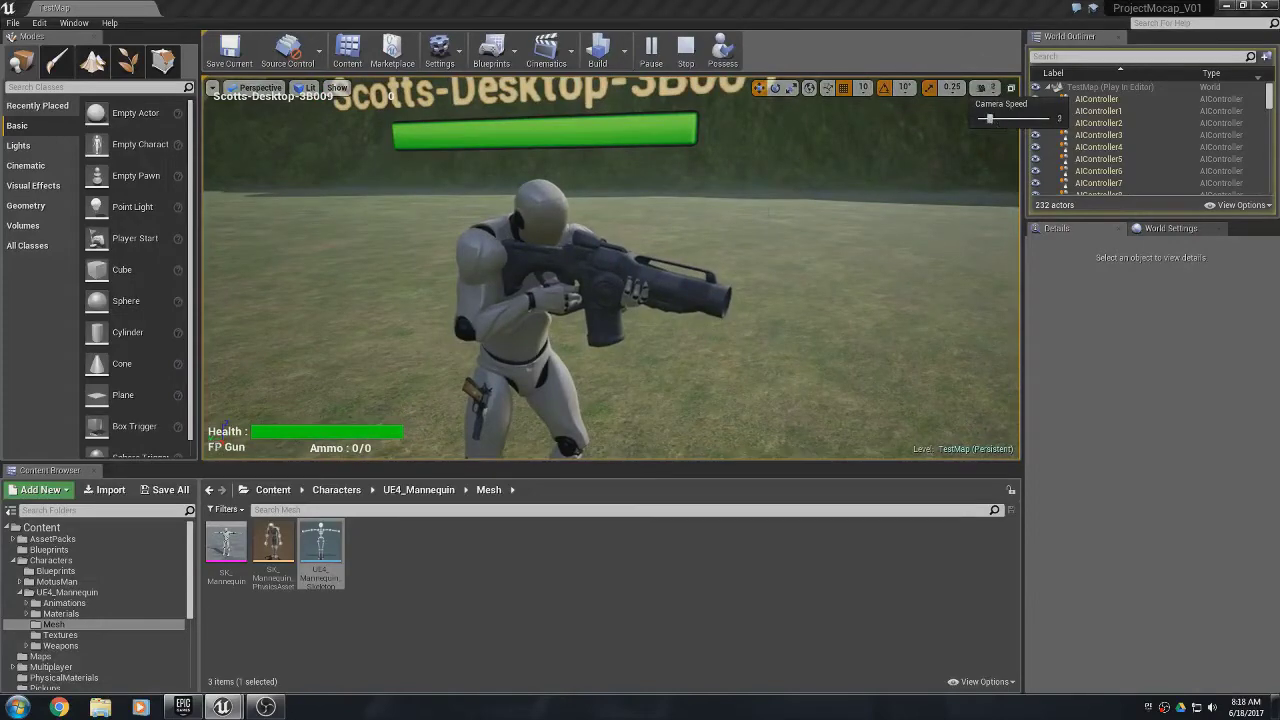
right_drag(698, 340, 715, 360)
key(w)
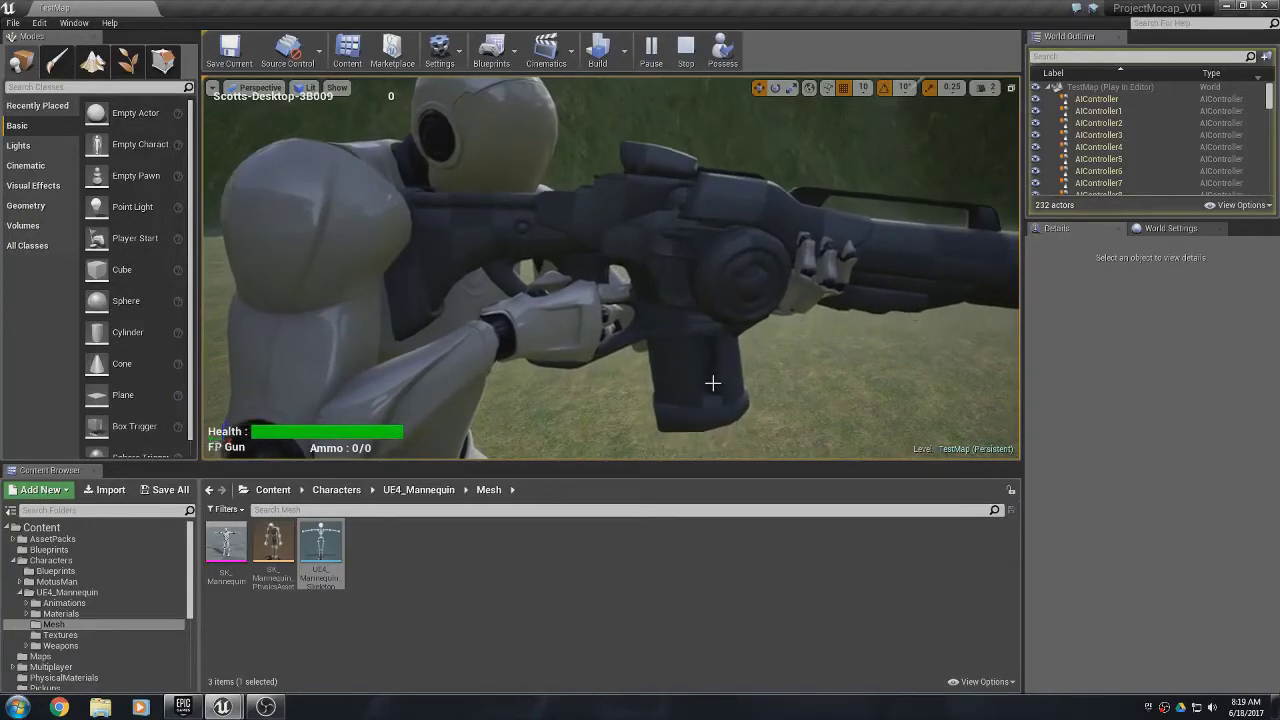
click(686, 52)
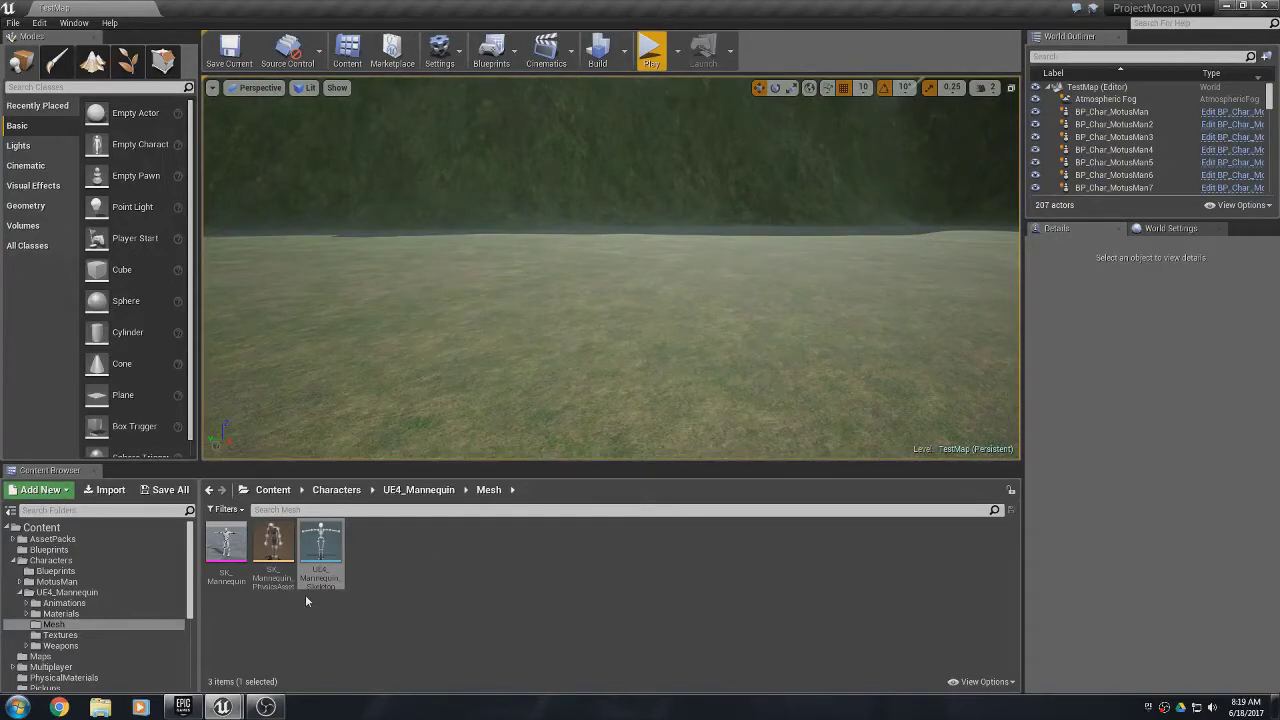
- Reopen UE4_Mannequin_Skeleton, find the W2_Stand_Aim_Idle_v2_IPC animation by searching for idle, open it and pause its playback
double_click(318, 546)
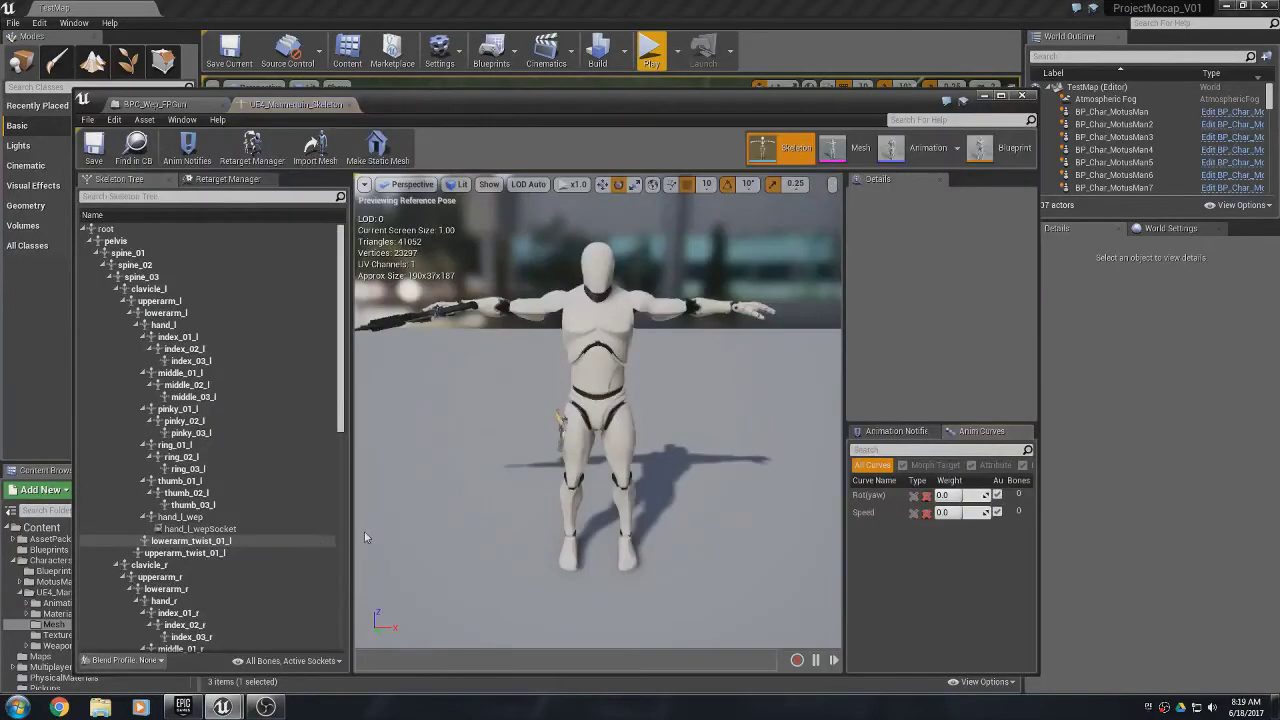
click(919, 155)
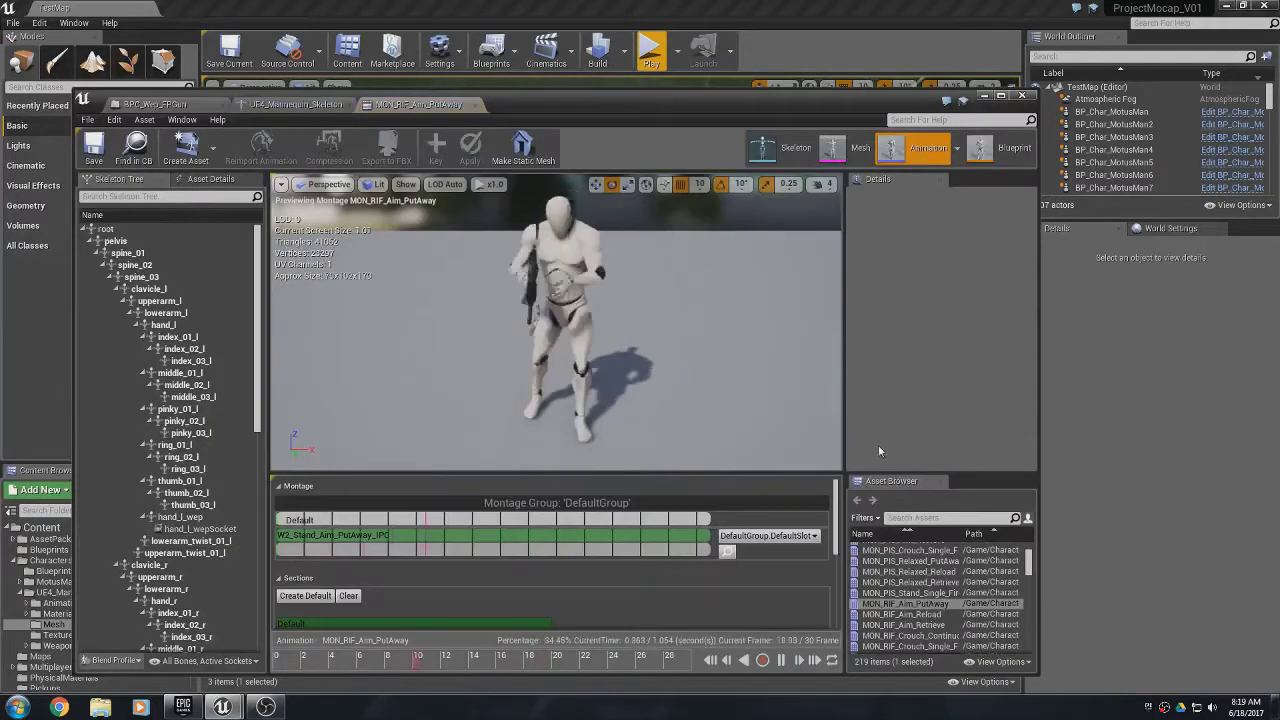
click(941, 518)
text(idle)
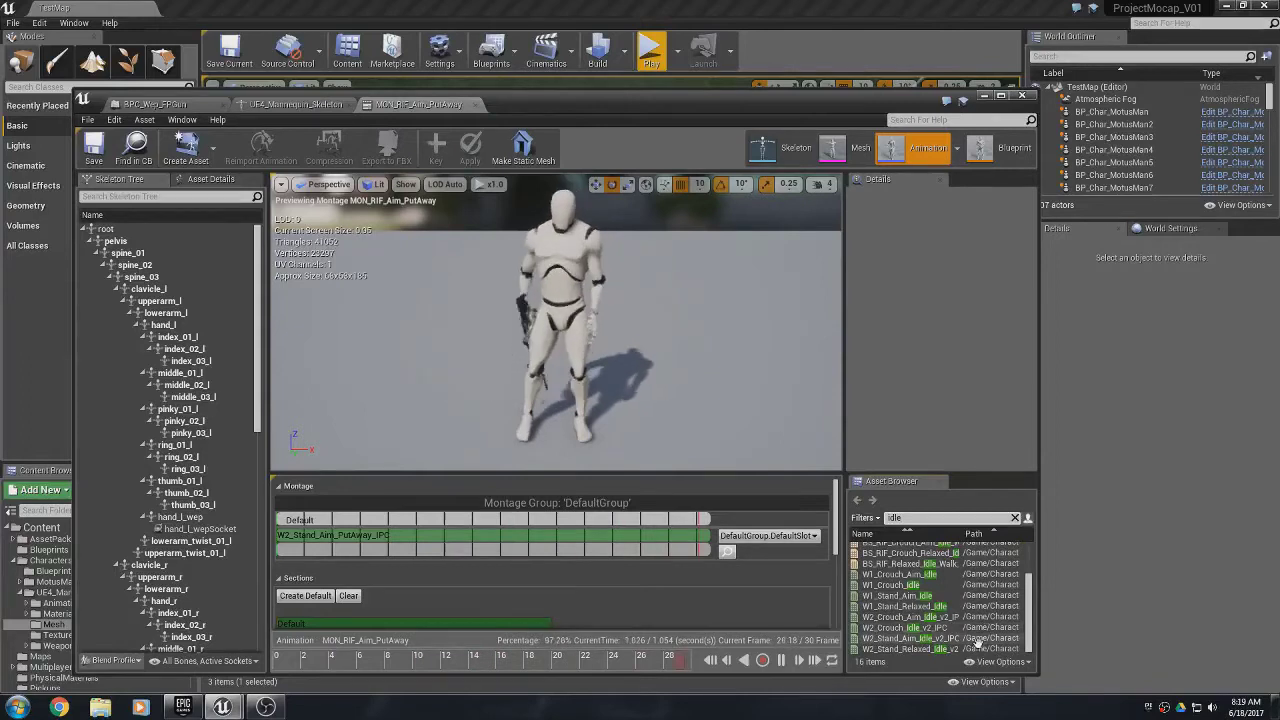
click(938, 638)
double_click(938, 638)
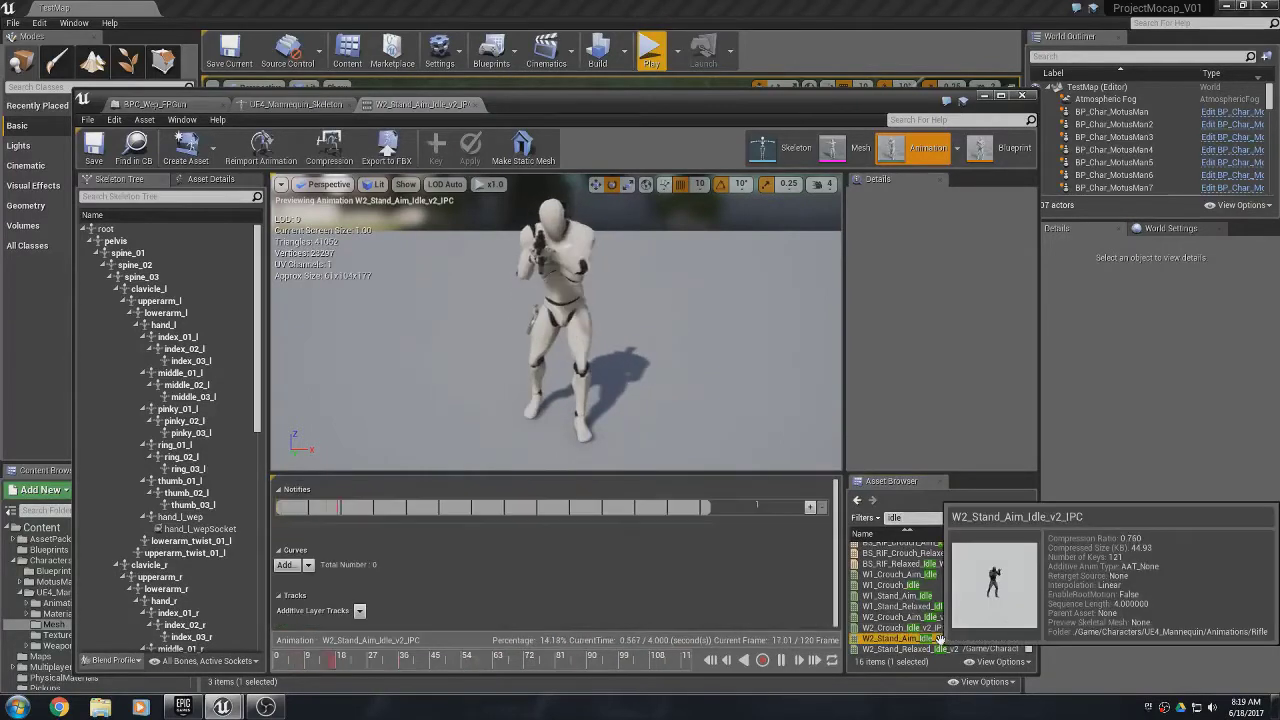
click(781, 661)
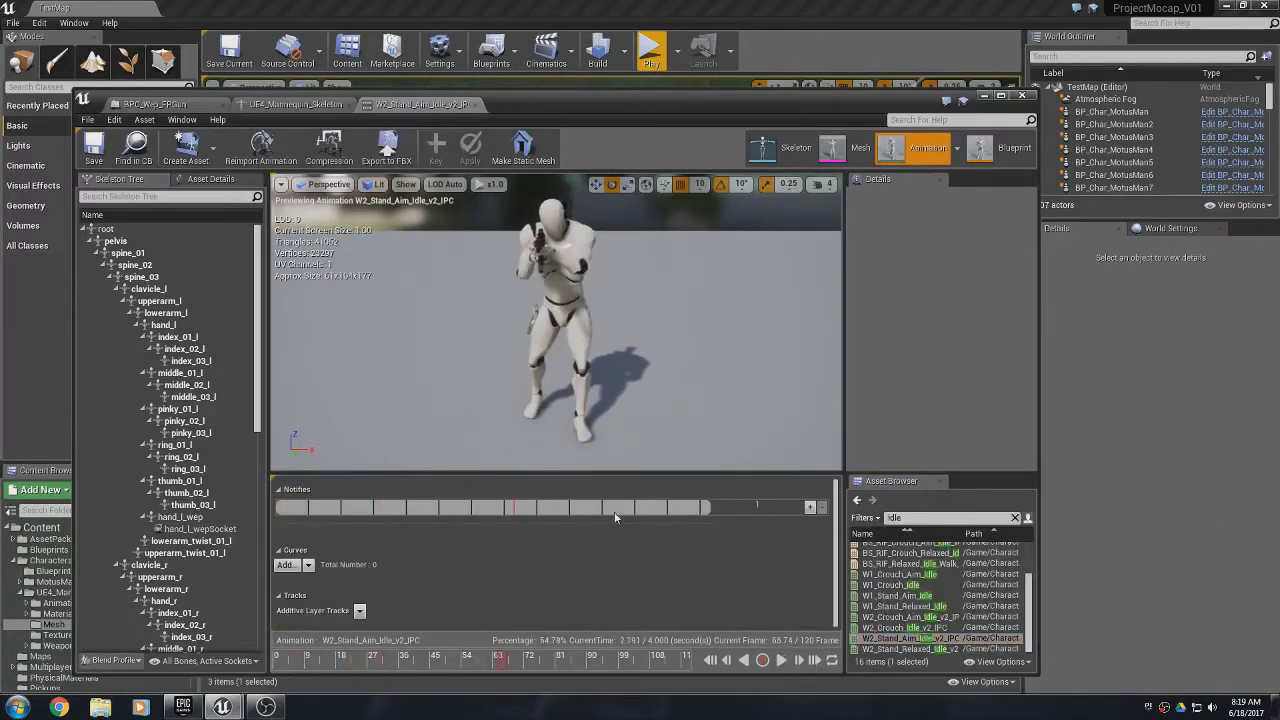
- Examine the mannequin's grip on the M4 rifle from the side and up close, with the camera speed lowered to 1
alt+drag(534, 378, 700, 378)
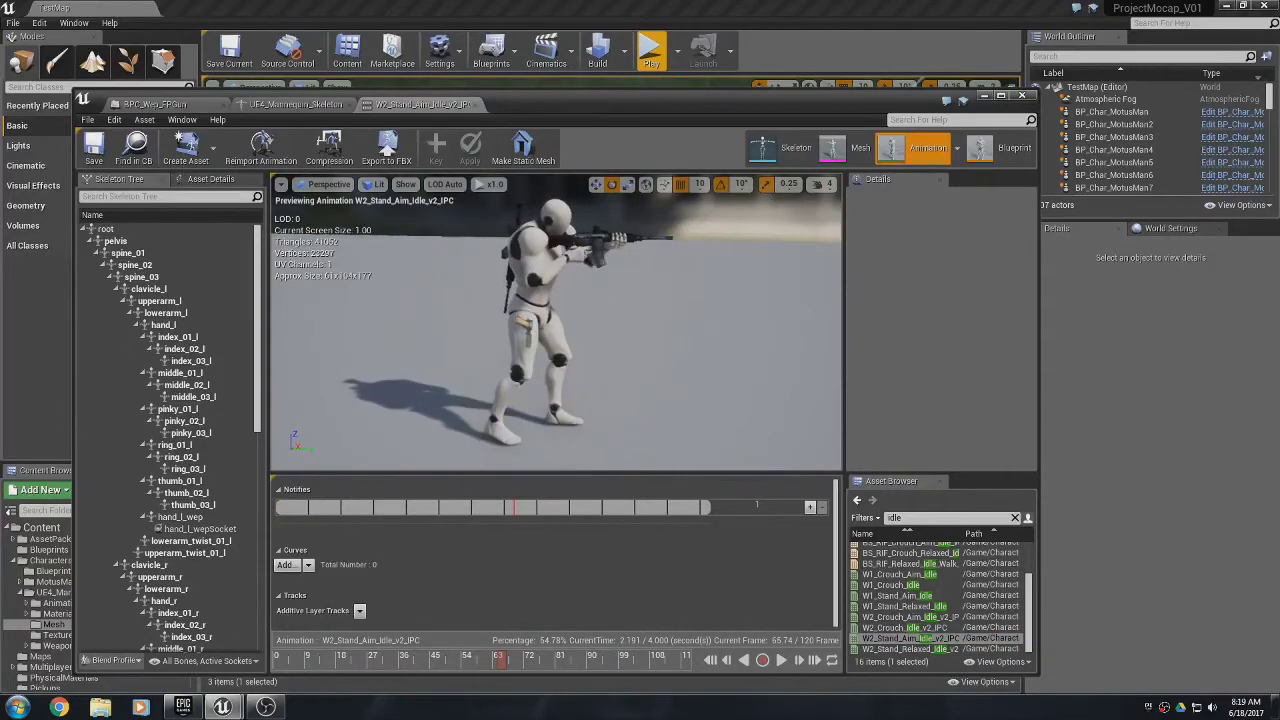
scroll(535, 350, up, 3)
middle_drag(547, 332, 610, 175)
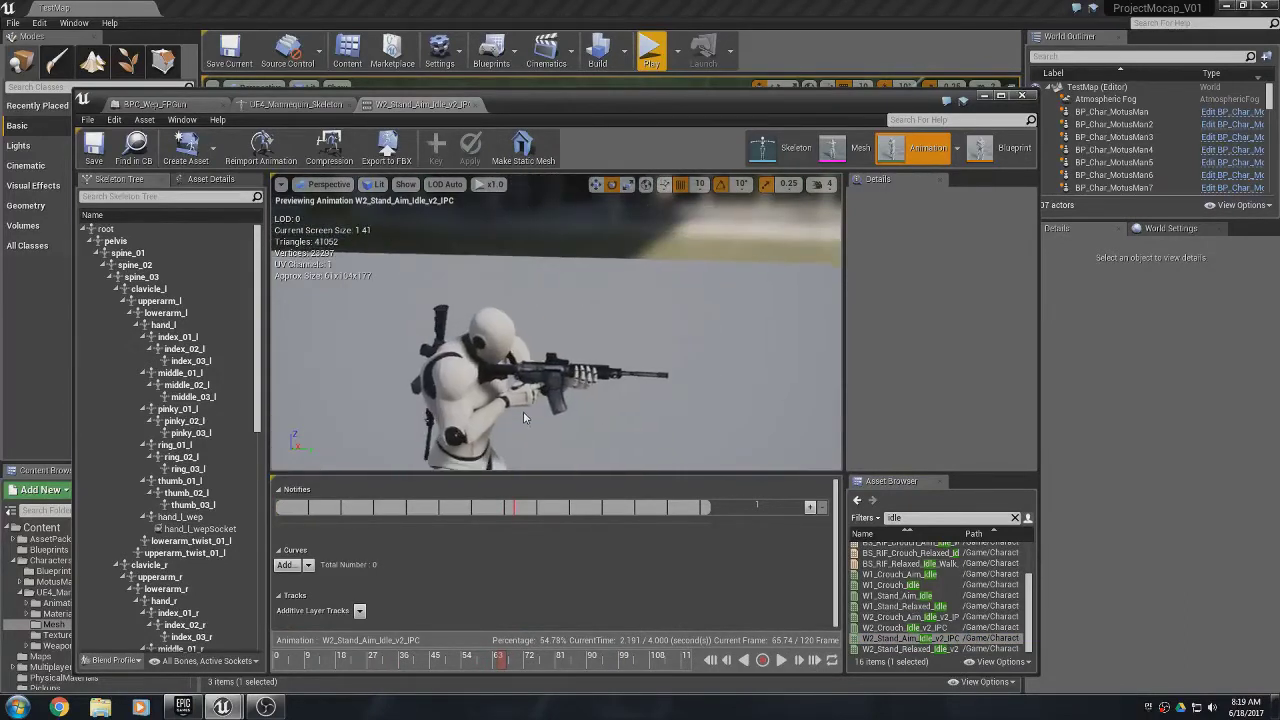
scroll(523, 411, up, 6)
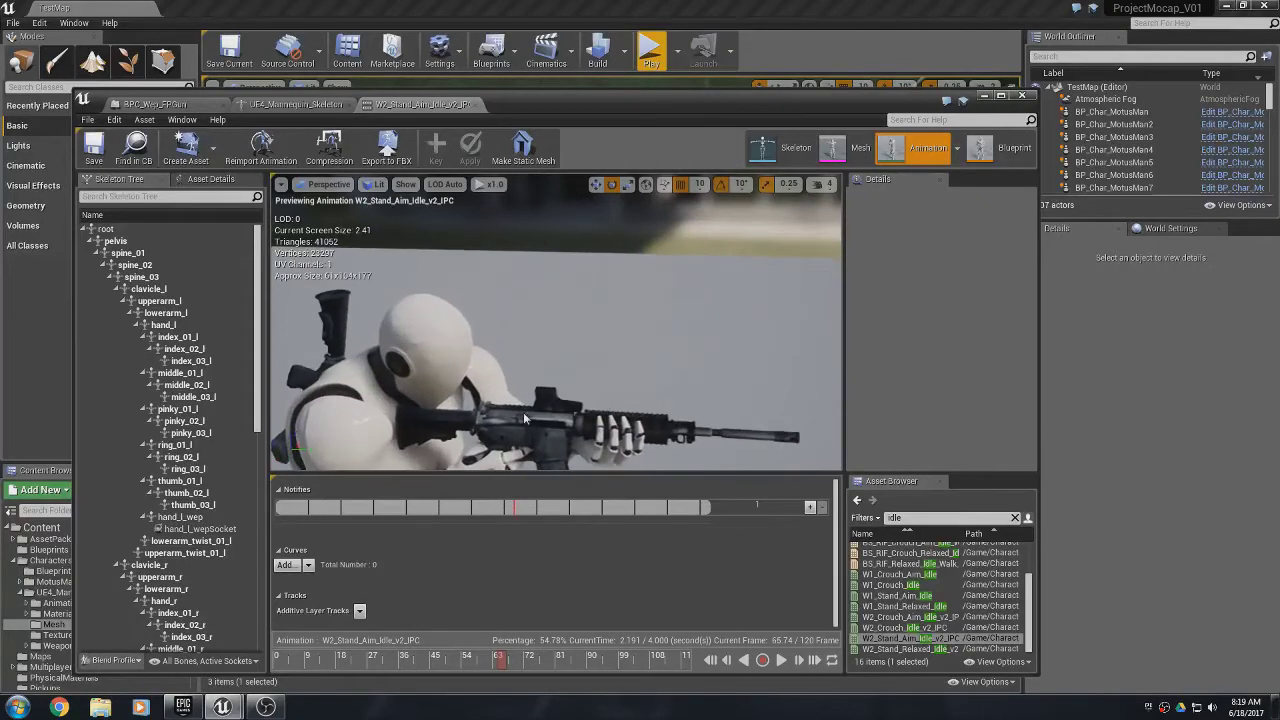
click(821, 184)
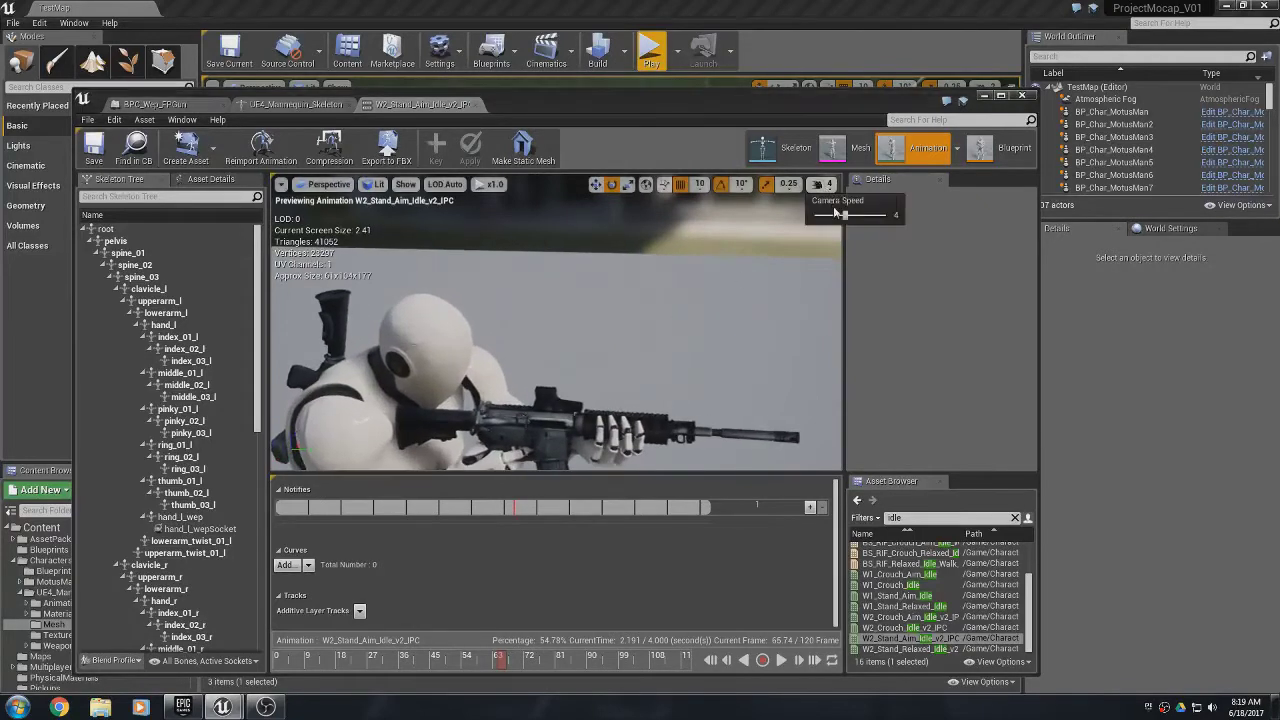
drag(843, 224, 771, 223)
mouse_move(603, 366)
right_down()
mouse_move(603, 420)
mouse_move(630, 400)
mouse_move(600, 440)
mouse_move(615, 395)
mouse_move(600, 365)
right_up()
right_drag(660, 320, 601, 362)
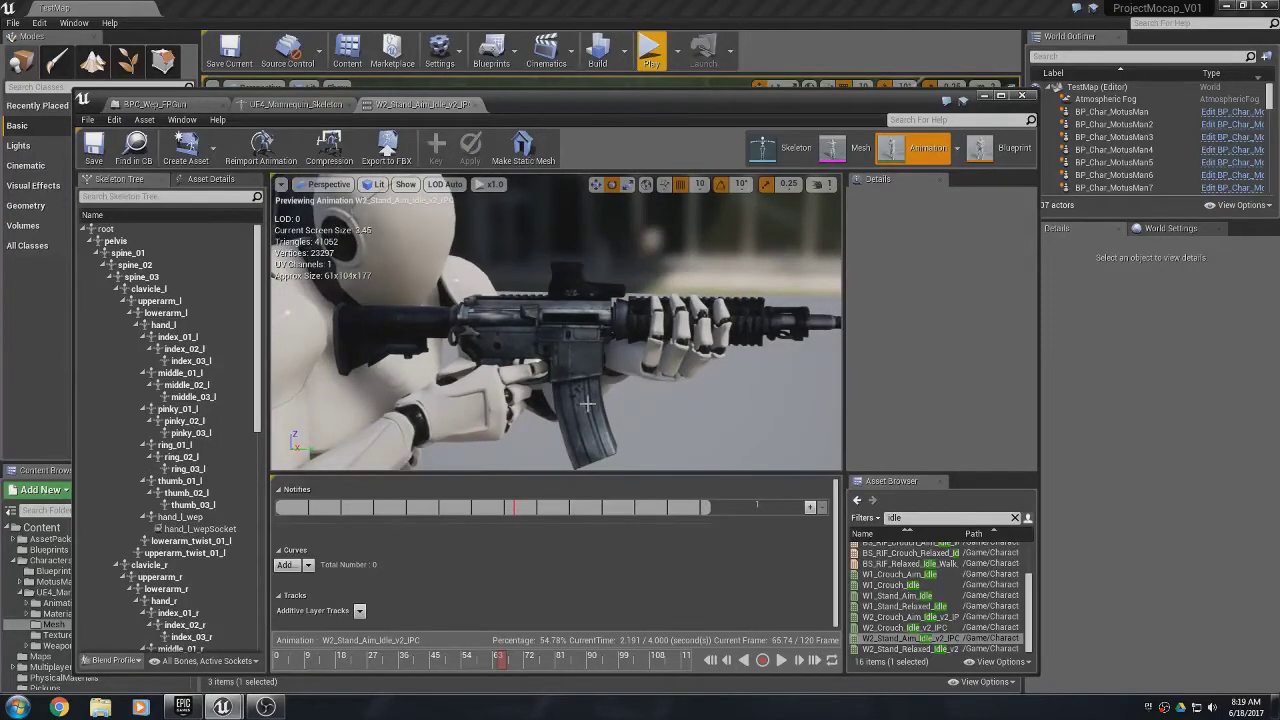
- Delete the M4_Rifle_01 preview asset attached to WeaponSocket under the hand_r_wep bone
scroll(160, 540, down, 8)
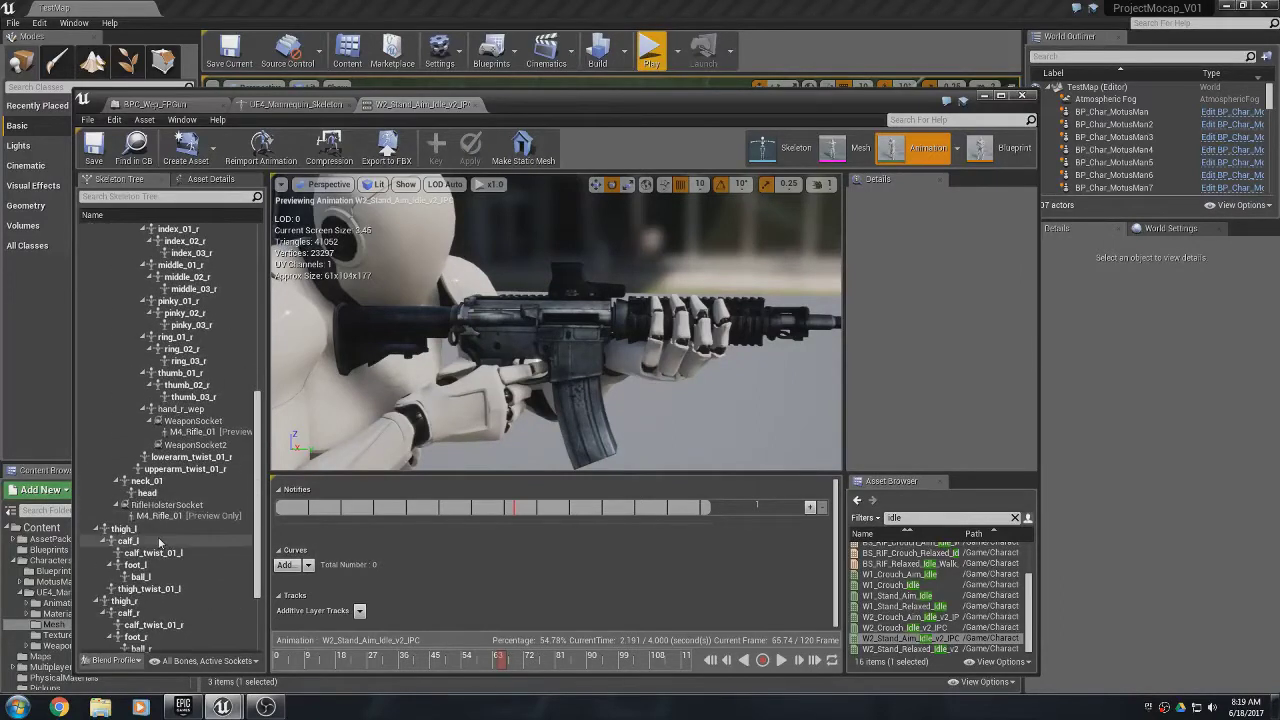
click(196, 432)
right_click(196, 434)
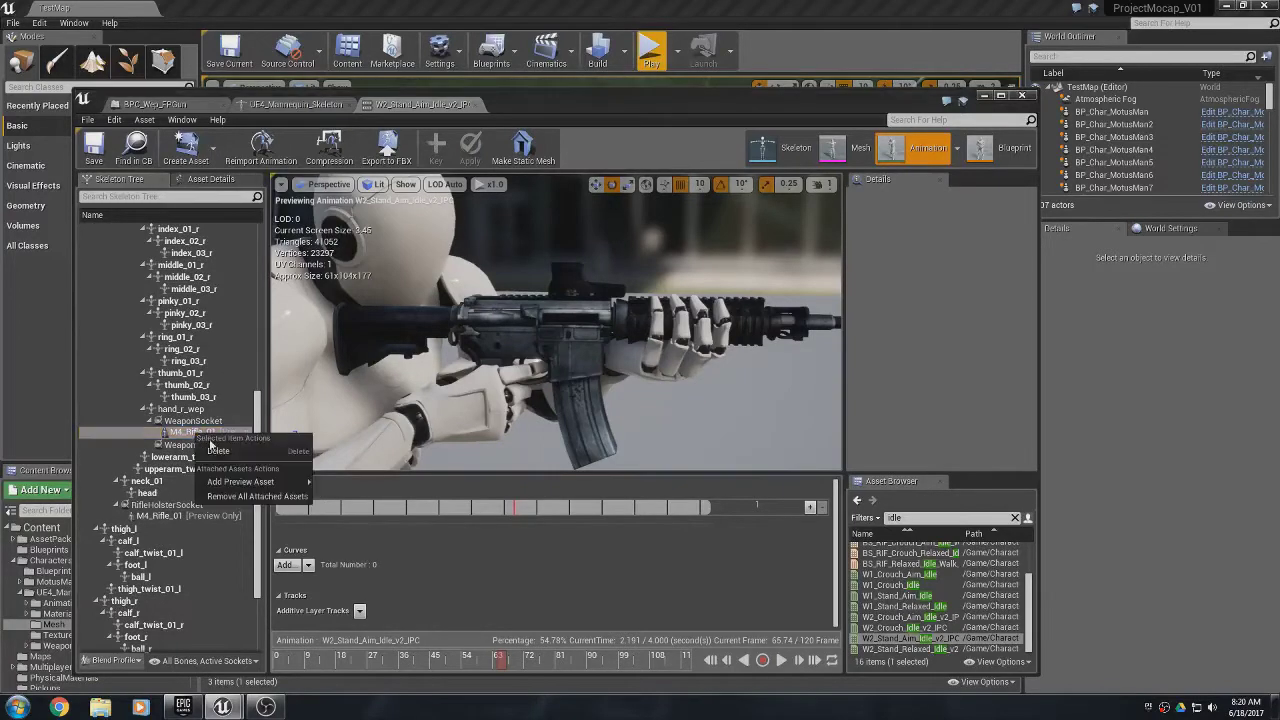
click(220, 445)
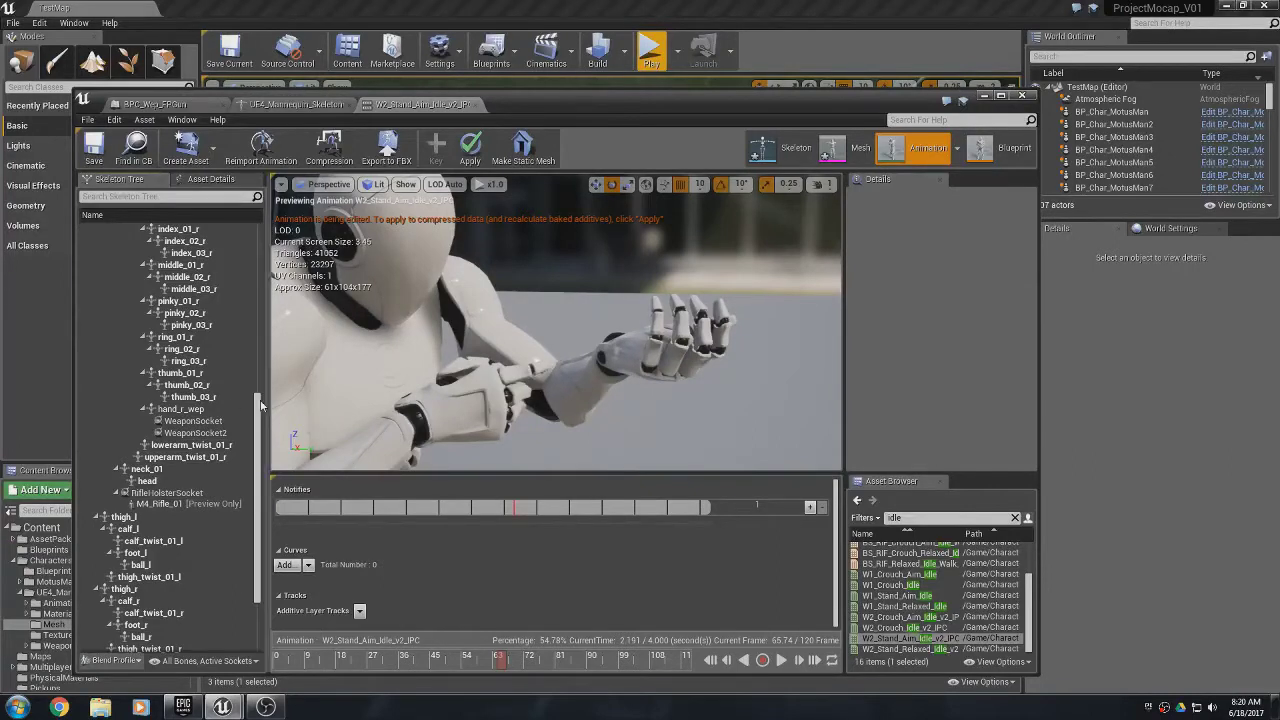
- Attach UE4_FPGun to WeaponSocket as a preview asset and view its fit in the hands up close
click(194, 421)
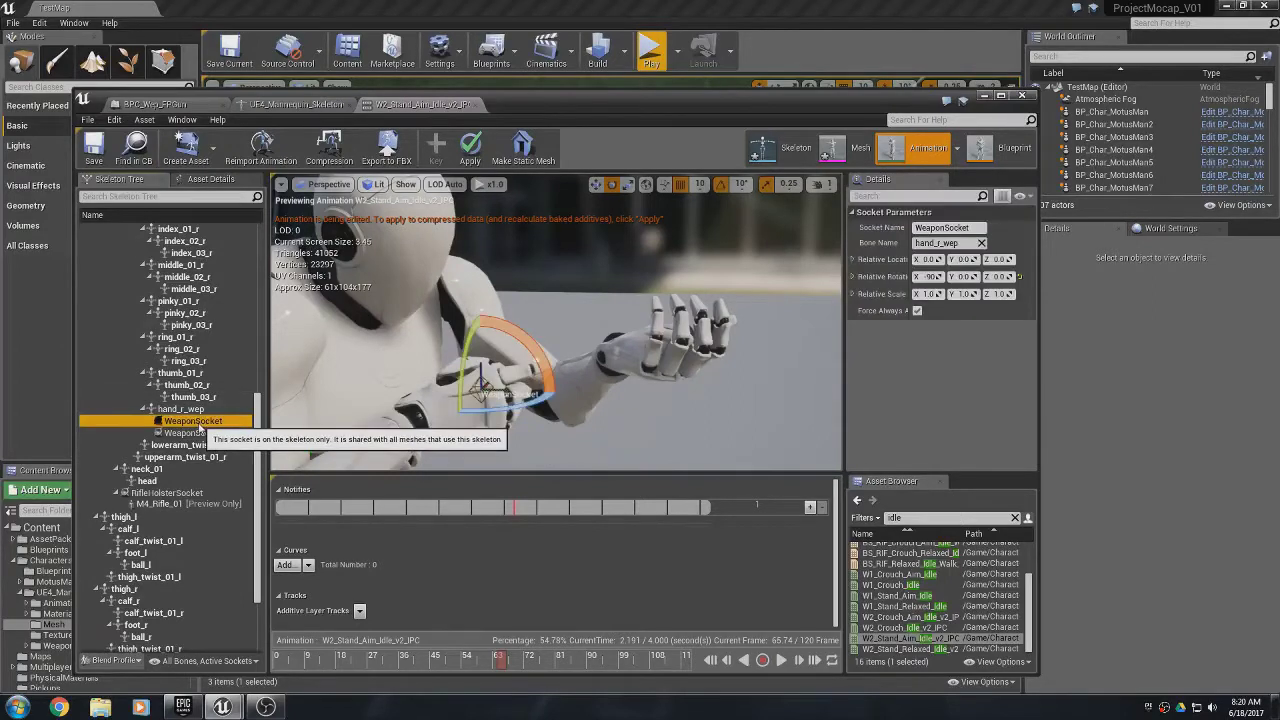
right_click(199, 426)
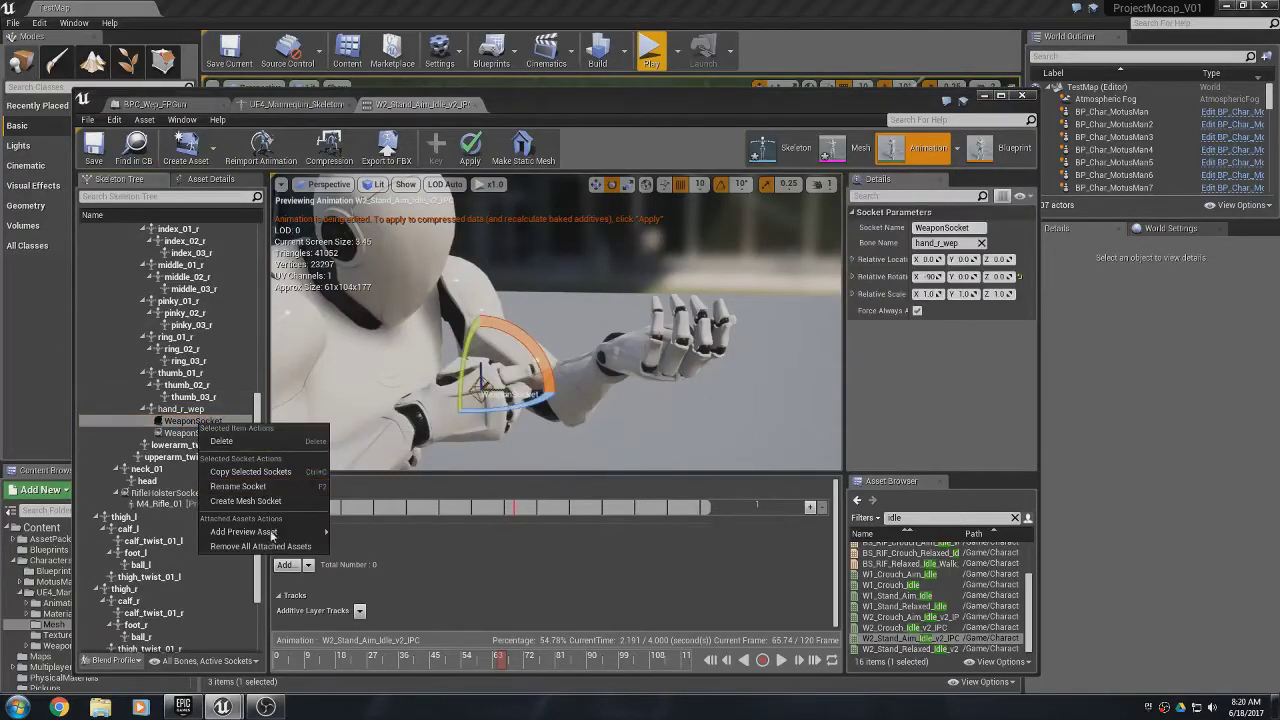
mouse_move(271, 535)
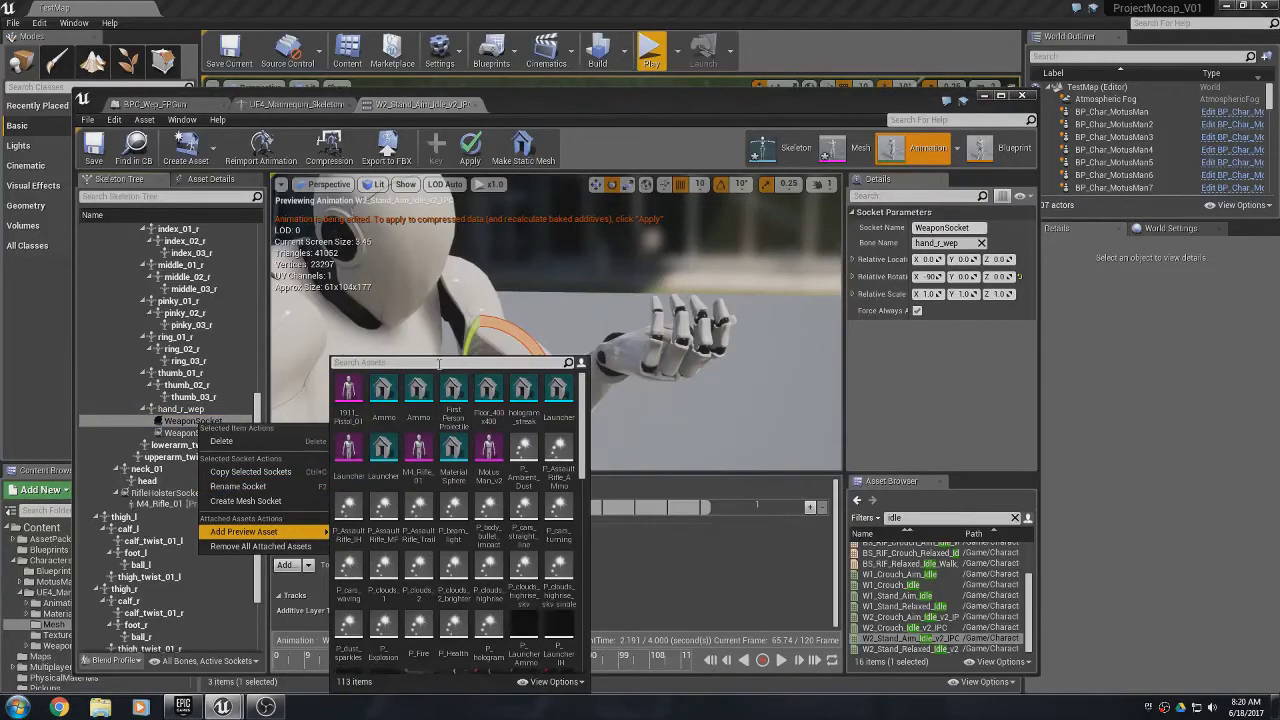
text(FP)
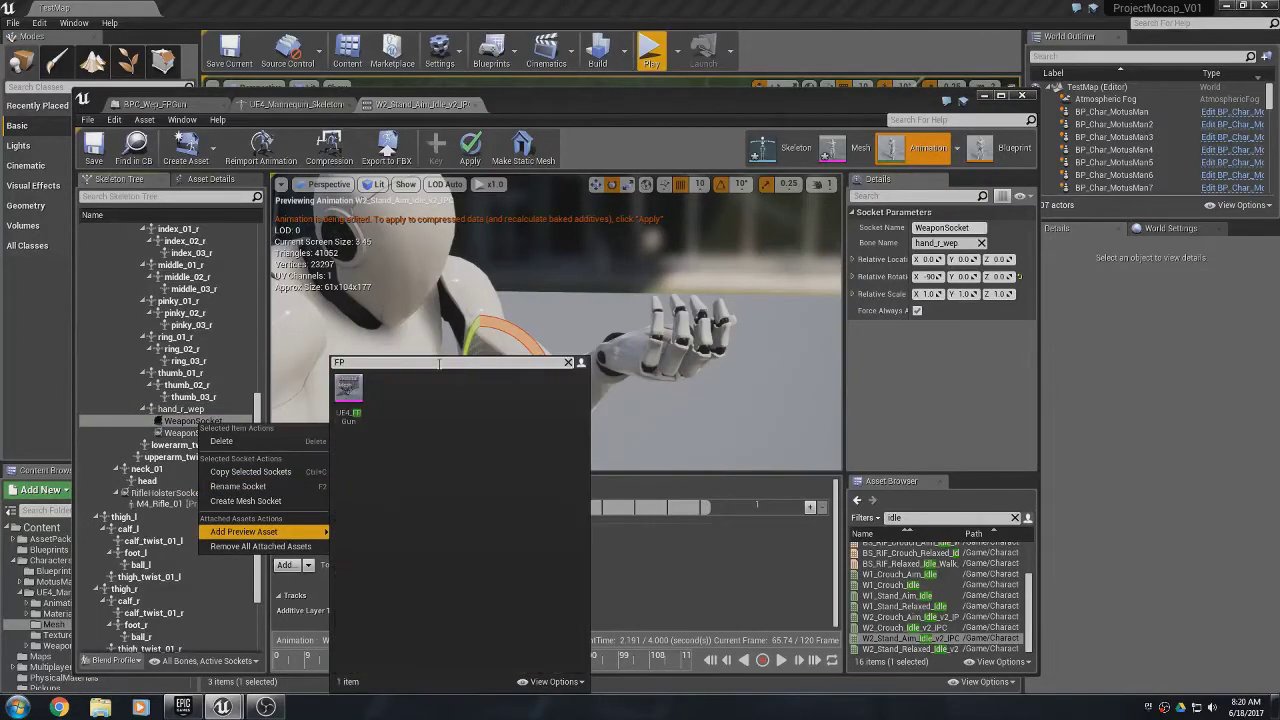
click(349, 390)
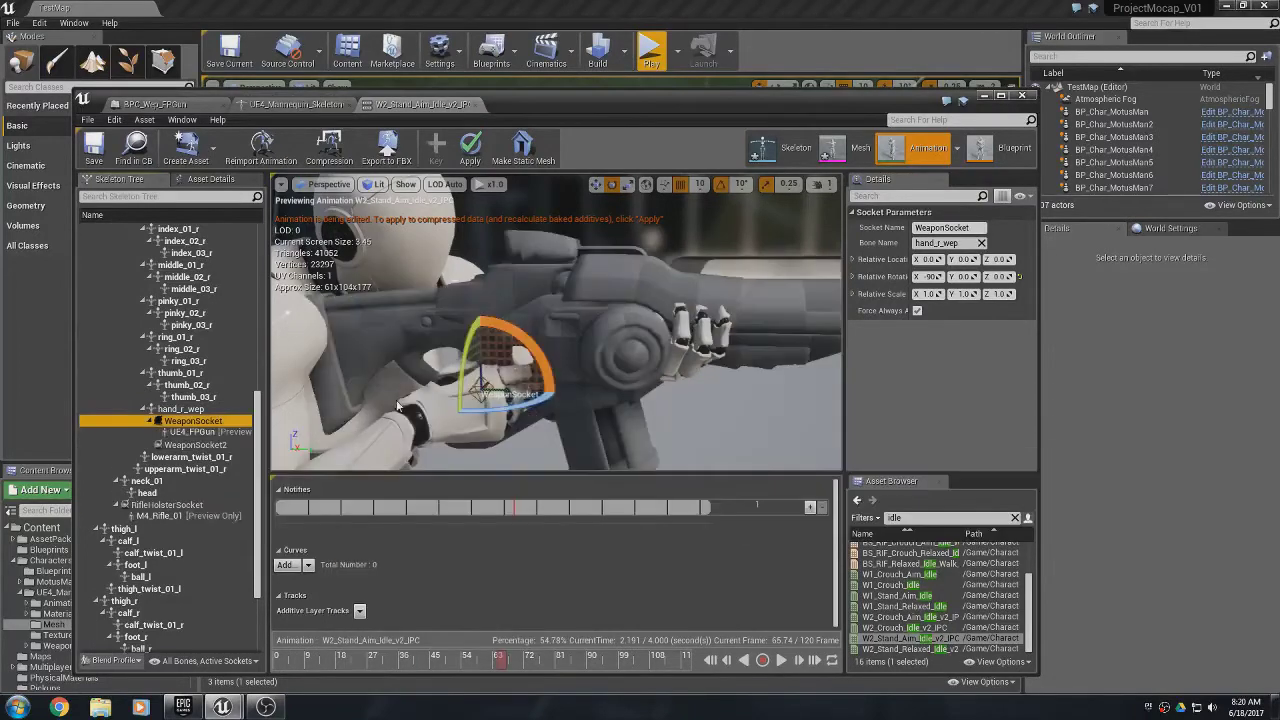
mouse_move(536, 388)
right_down()
mouse_move(507, 455)
mouse_move(535, 395)
mouse_move(520, 405)
right_up()
right_drag(470, 280, 541, 400)
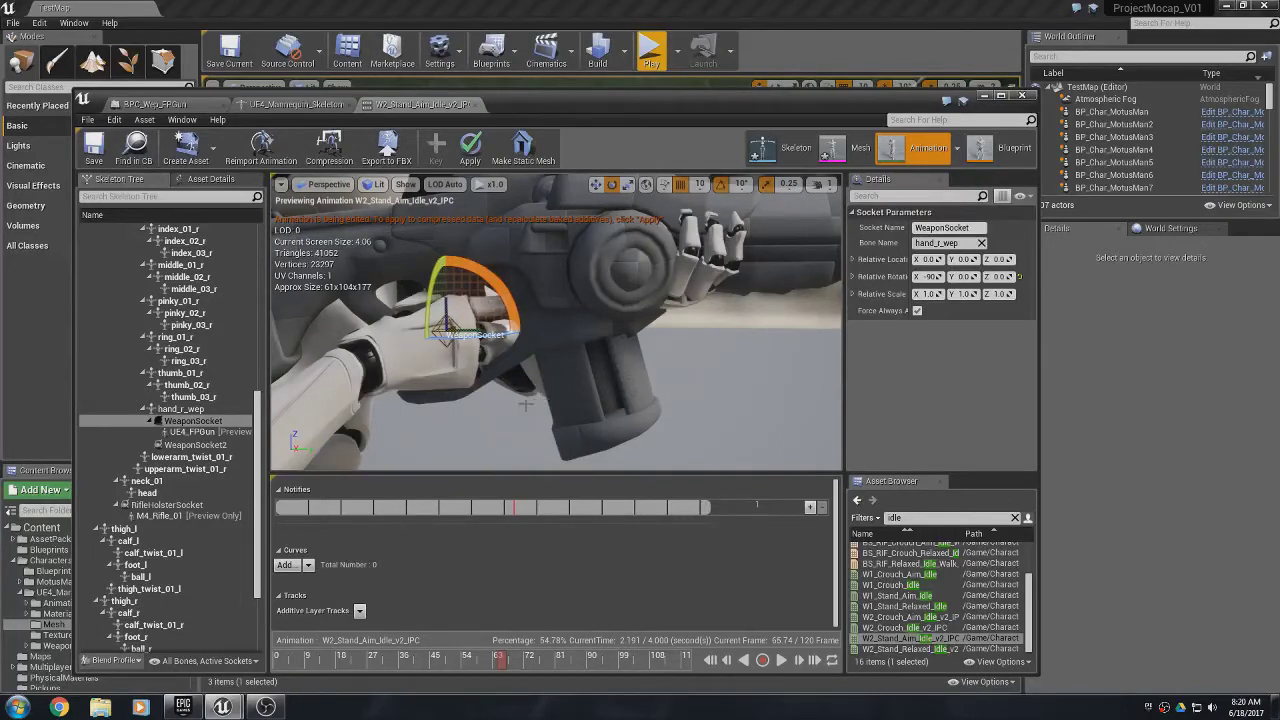
- Delete the UE4_FPGun preview asset attached to WeaponSocket under the hand_r_wep bone
click(200, 434)
right_click(203, 434)
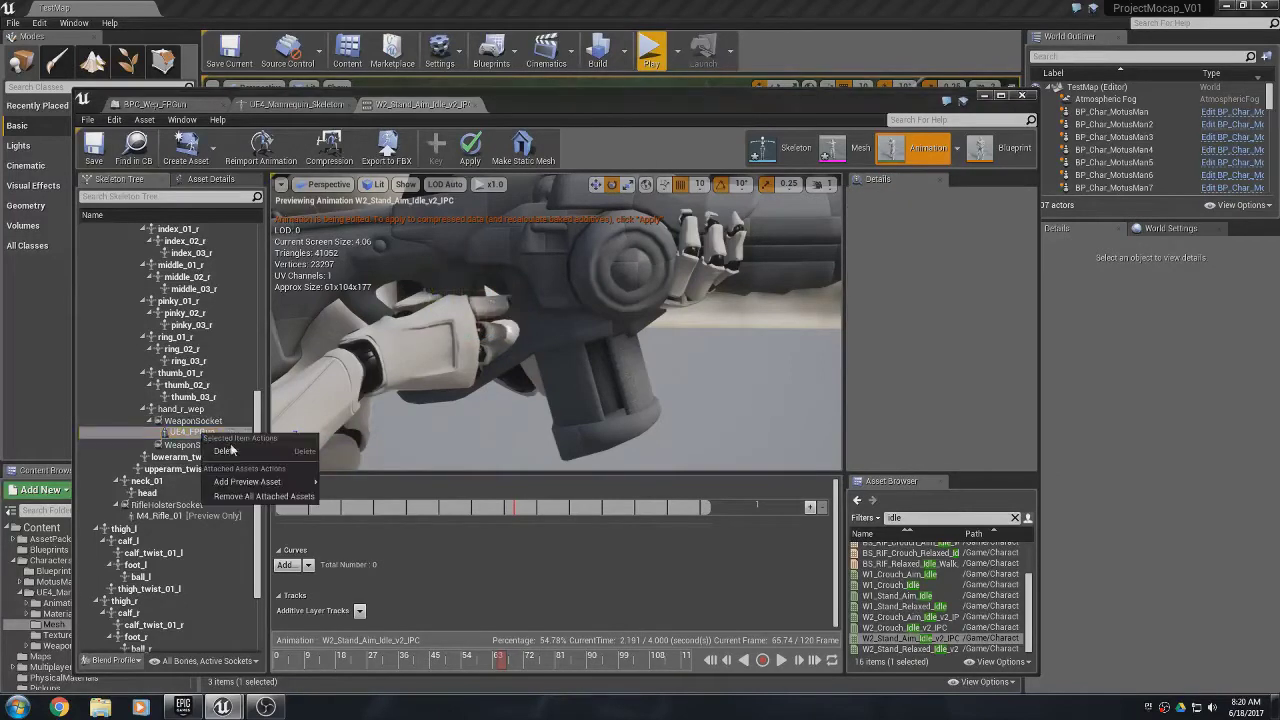
click(229, 452)
- Attach UE4_FPGun to WeaponSocket2 as a preview asset and view its fit in the hands
click(209, 435)
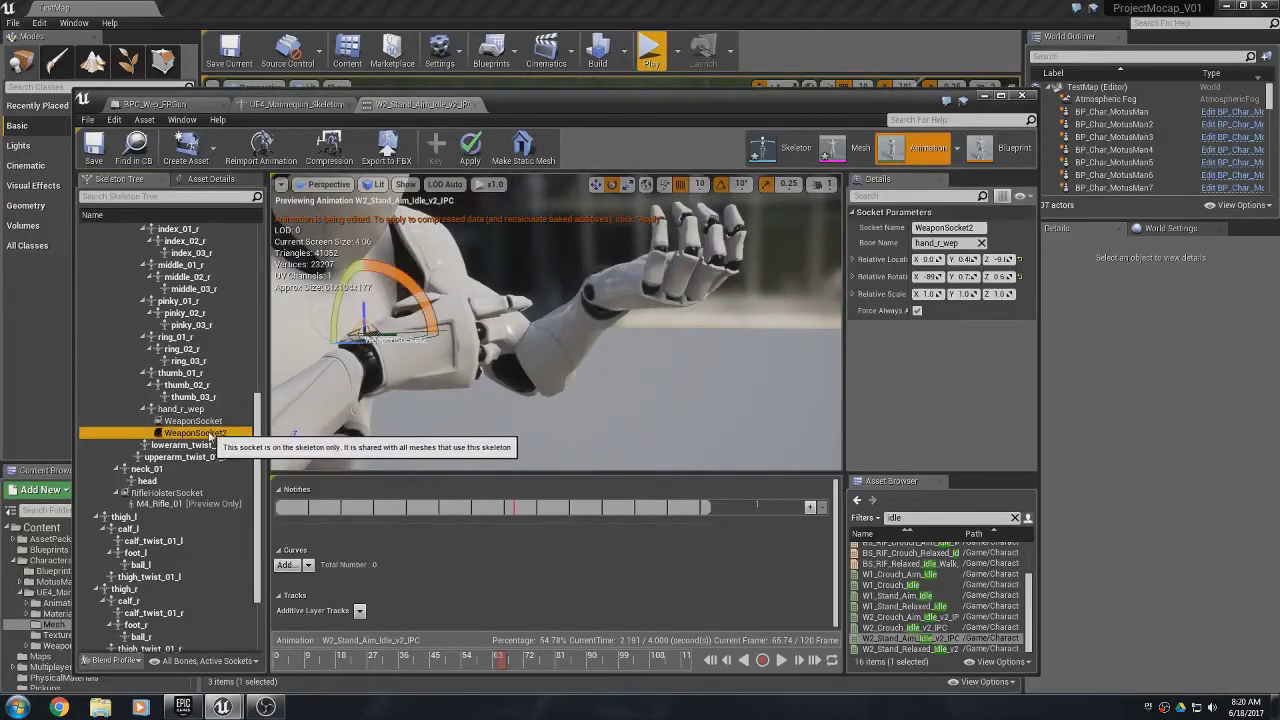
right_click(209, 437)
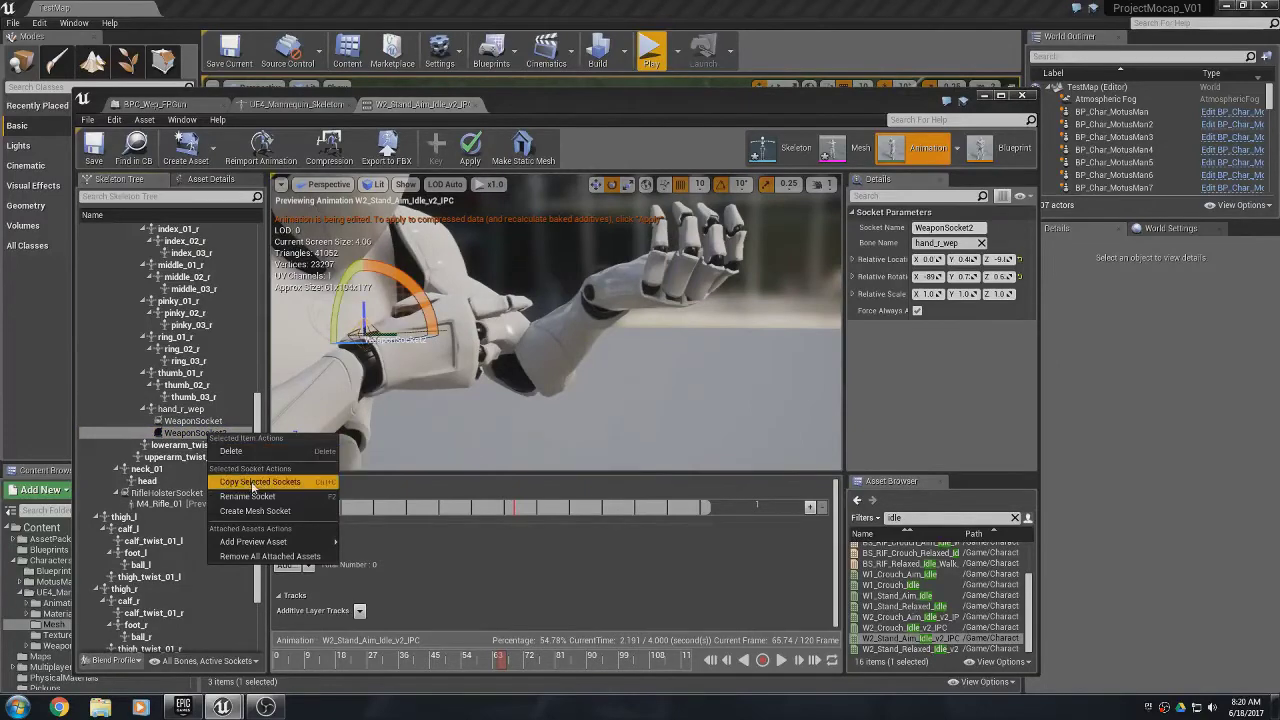
mouse_move(255, 541)
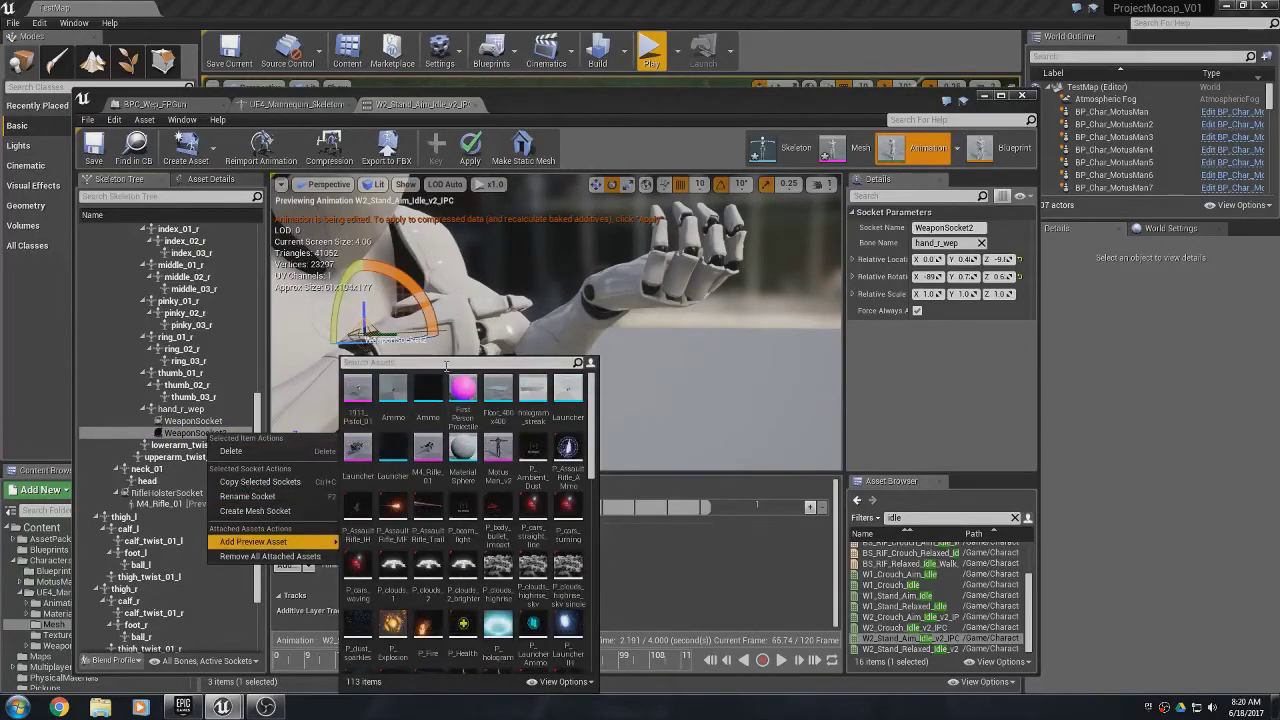
text(FP)
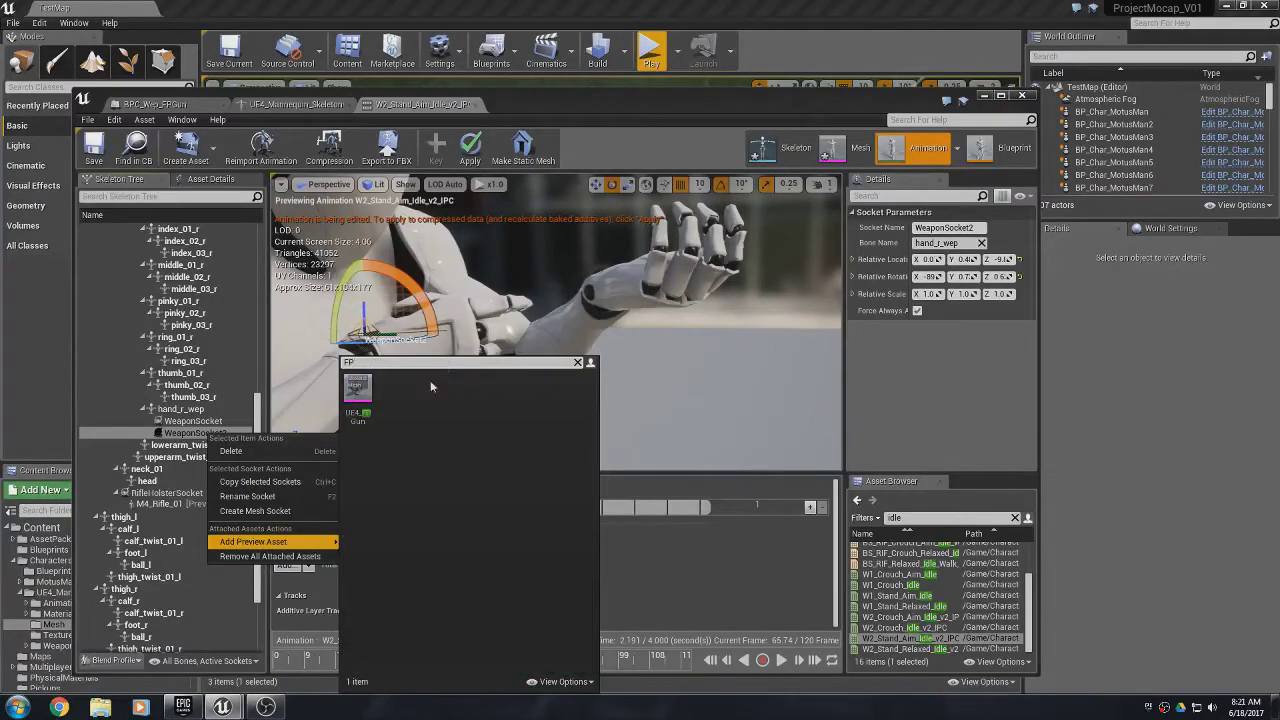
click(363, 392)
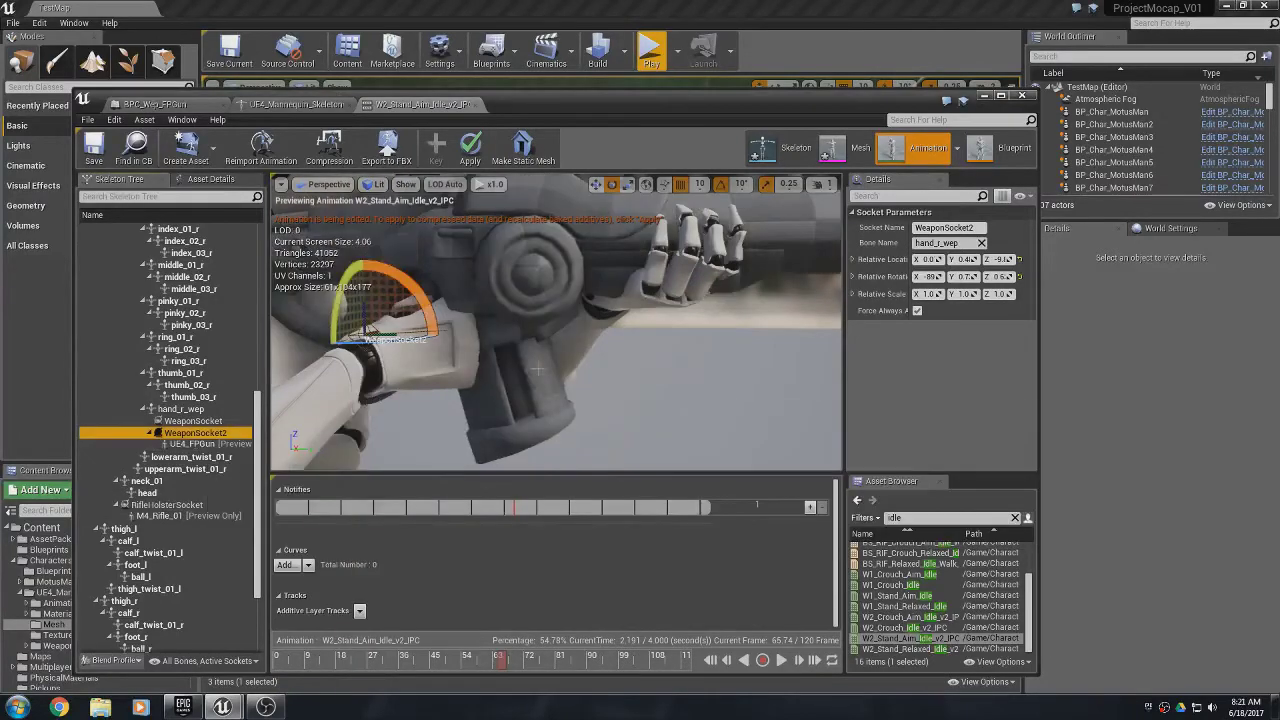
right_drag(538, 368, 554, 346)
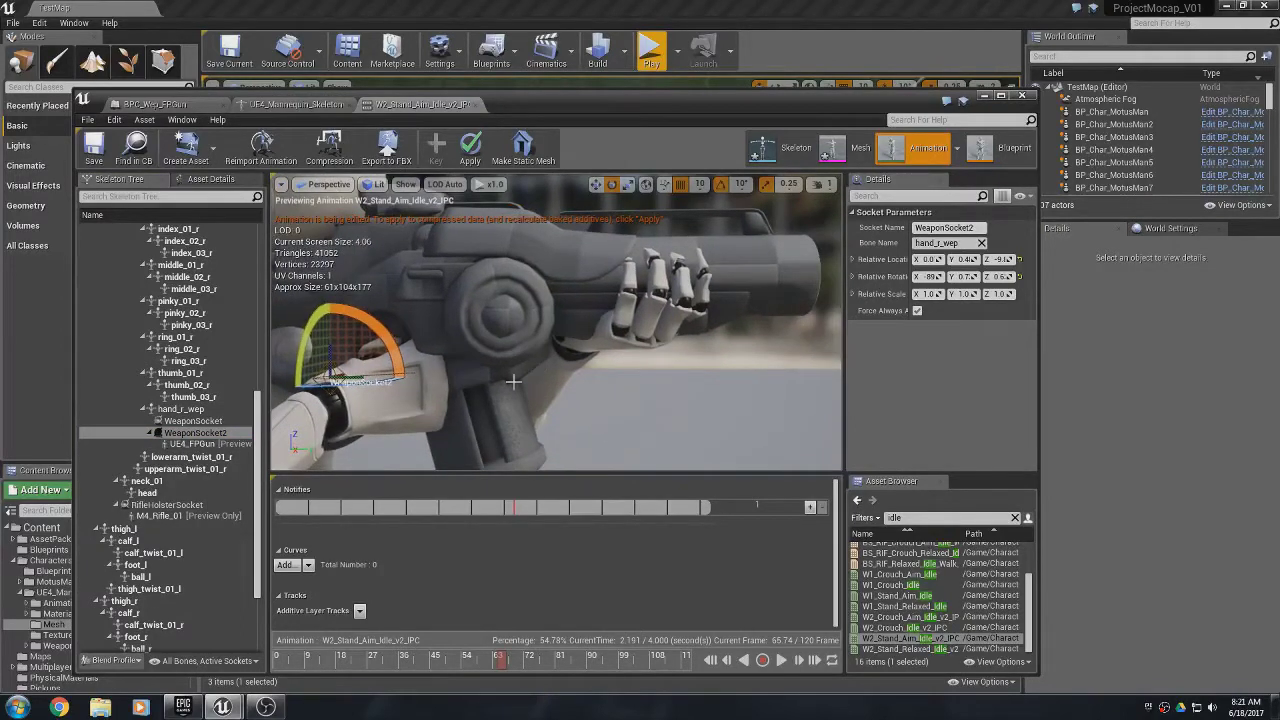
- Delete the UE4_FPGun preview asset from WeaponSocket2
click(205, 444)
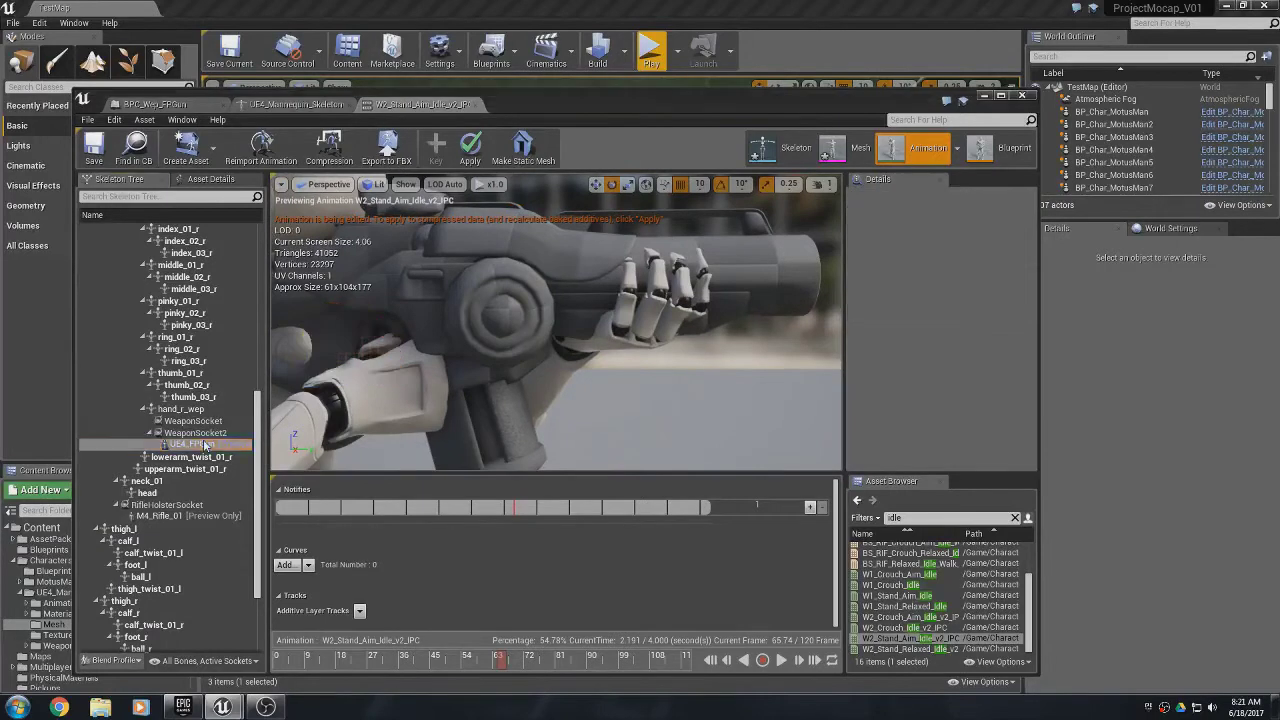
right_click(205, 444)
click(245, 459)
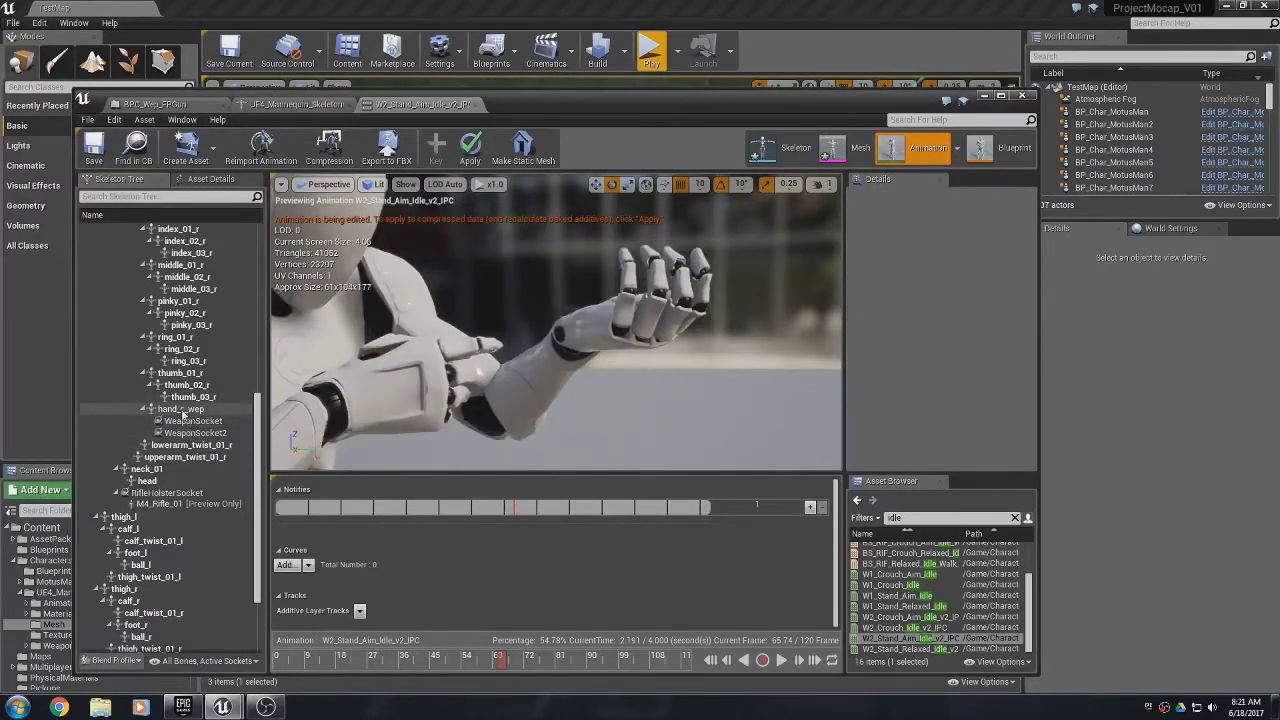
- Add a new socket named MyNewGunSocket to the hand_r_wep bone
click(182, 410)
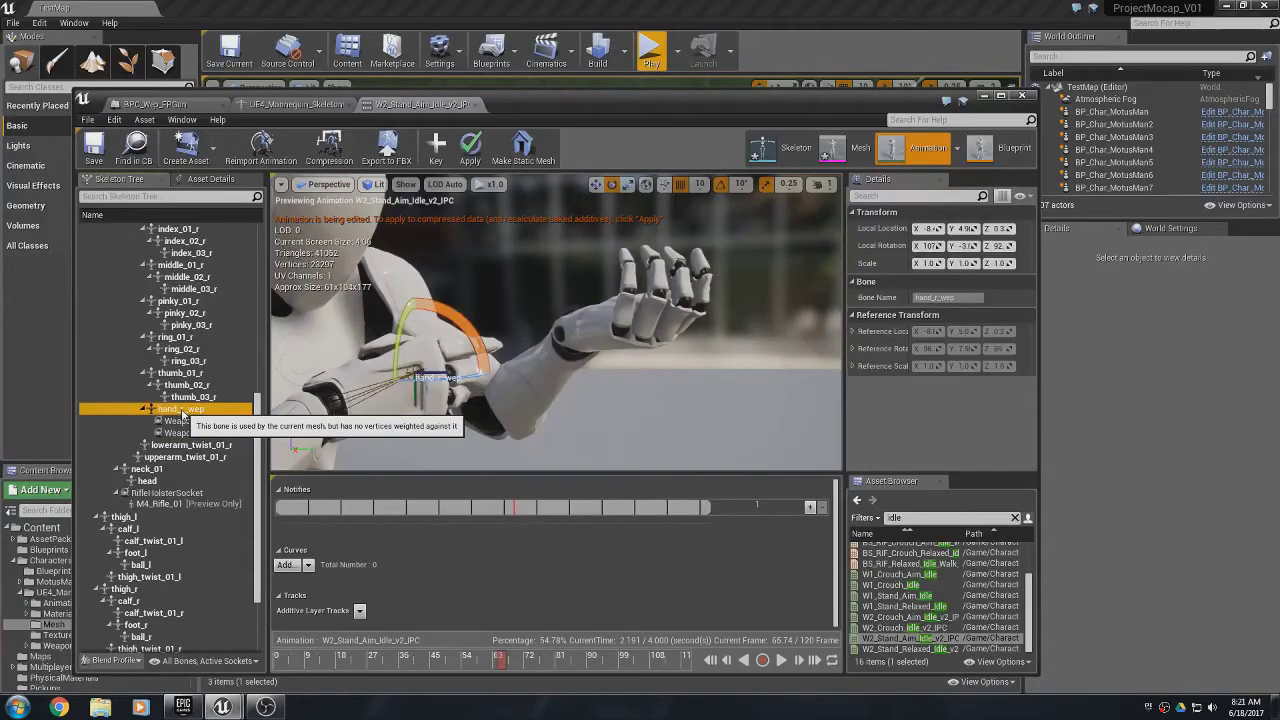
right_click(182, 412)
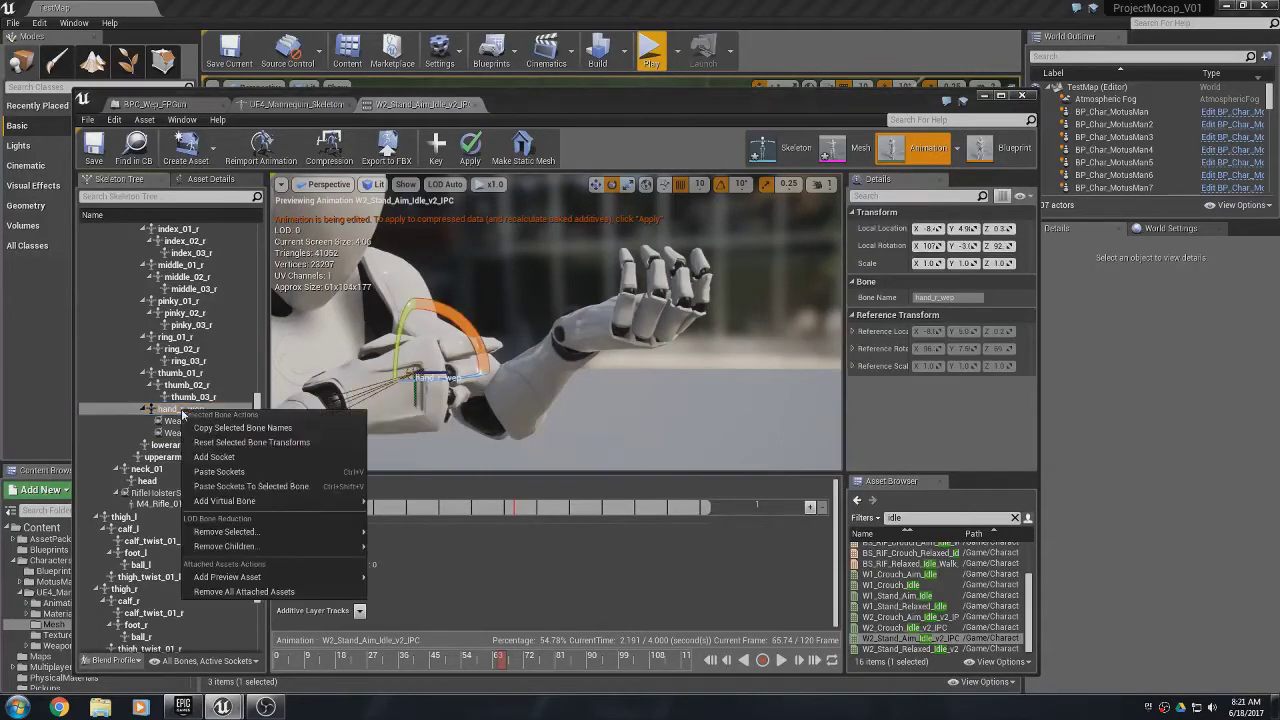
click(238, 460)
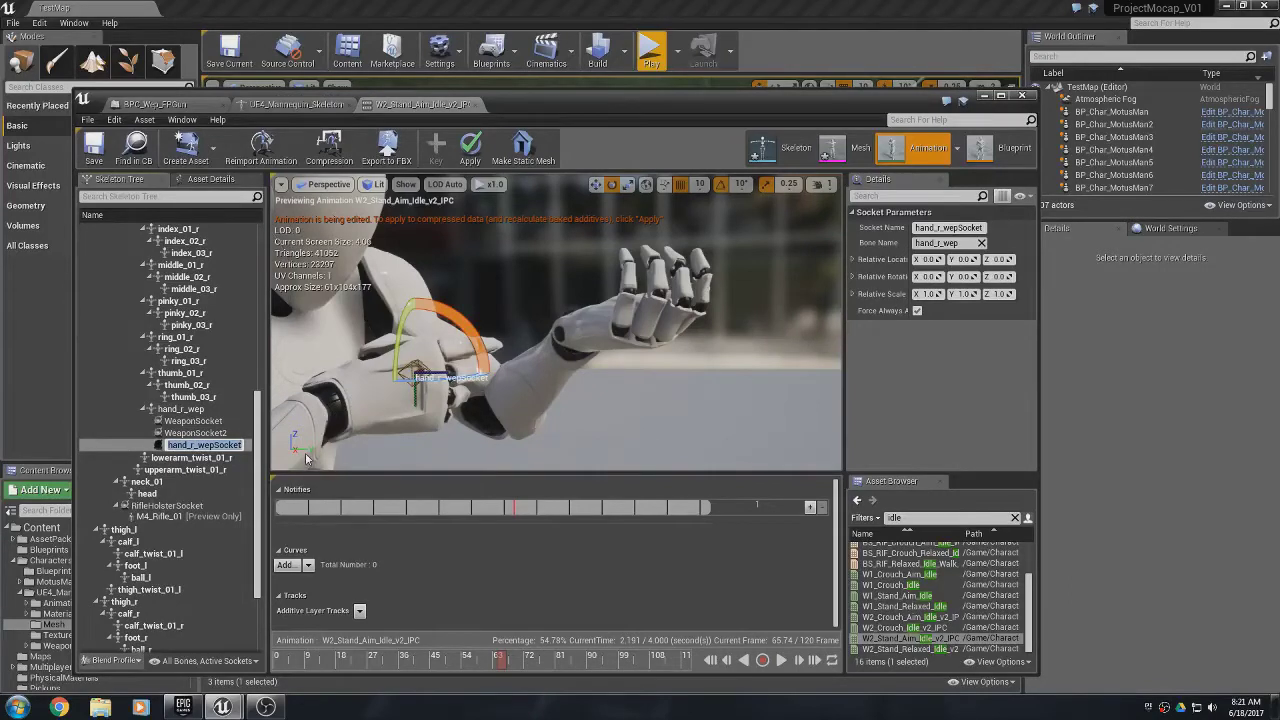
text(MyNewGunSocket)
key(Return)
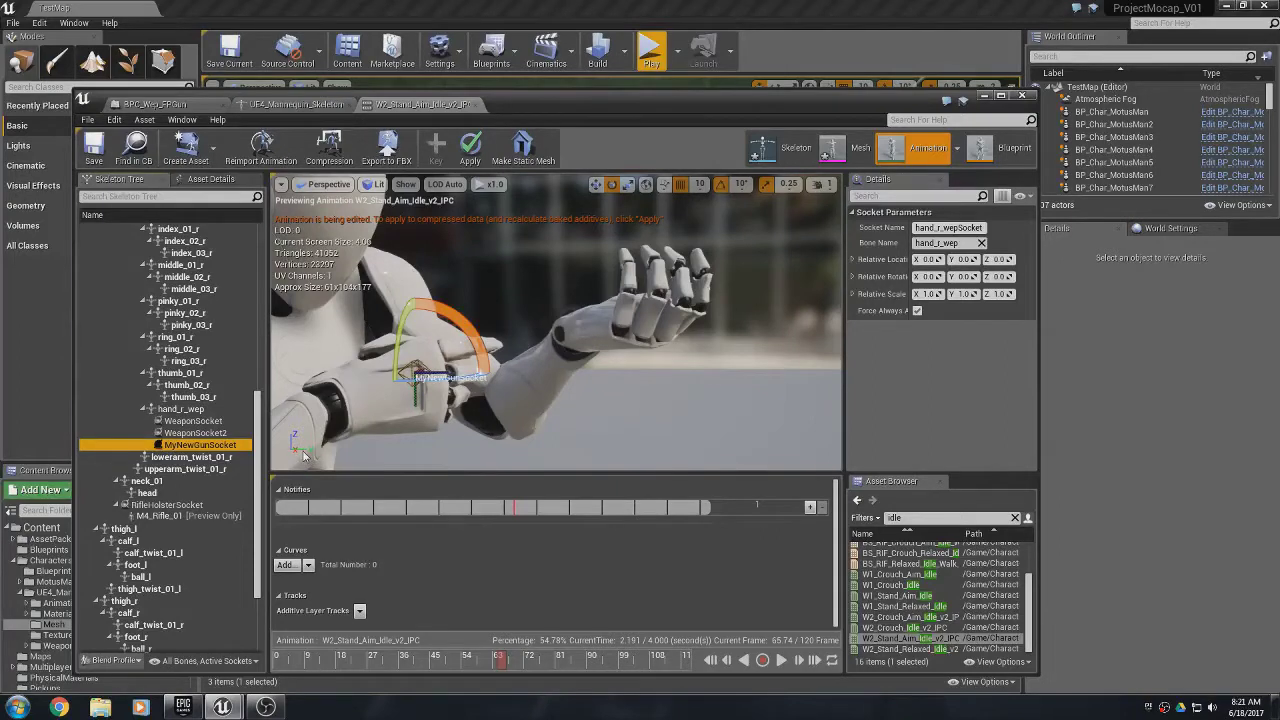
- Attach UE4_FPGun to MyNewGunSocket as a preview asset
right_click(196, 450)
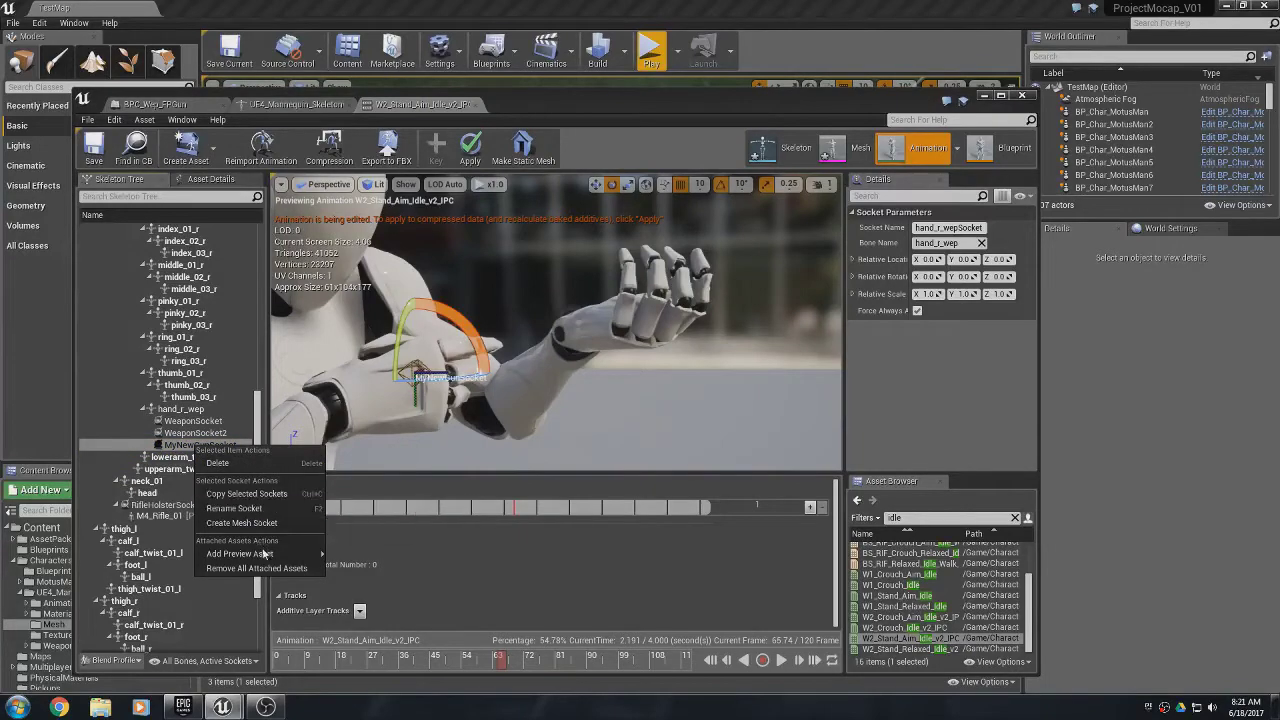
mouse_move(264, 553)
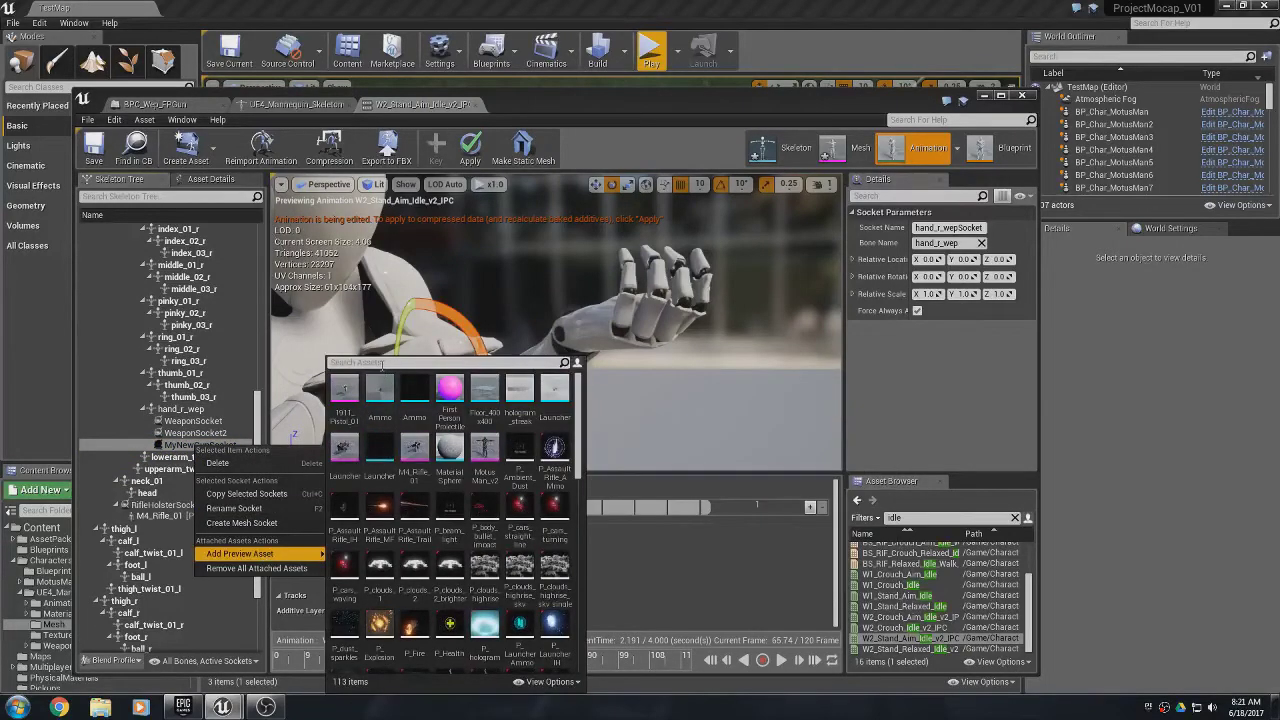
text(FPG)
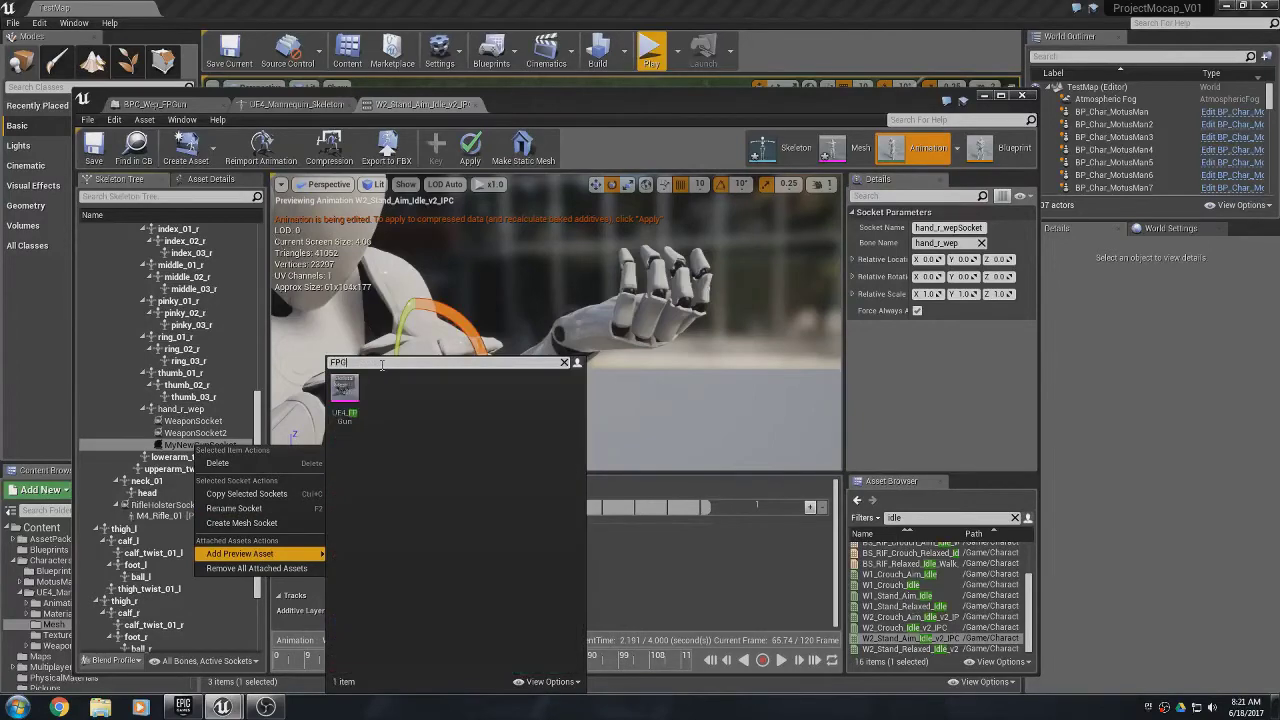
click(346, 392)
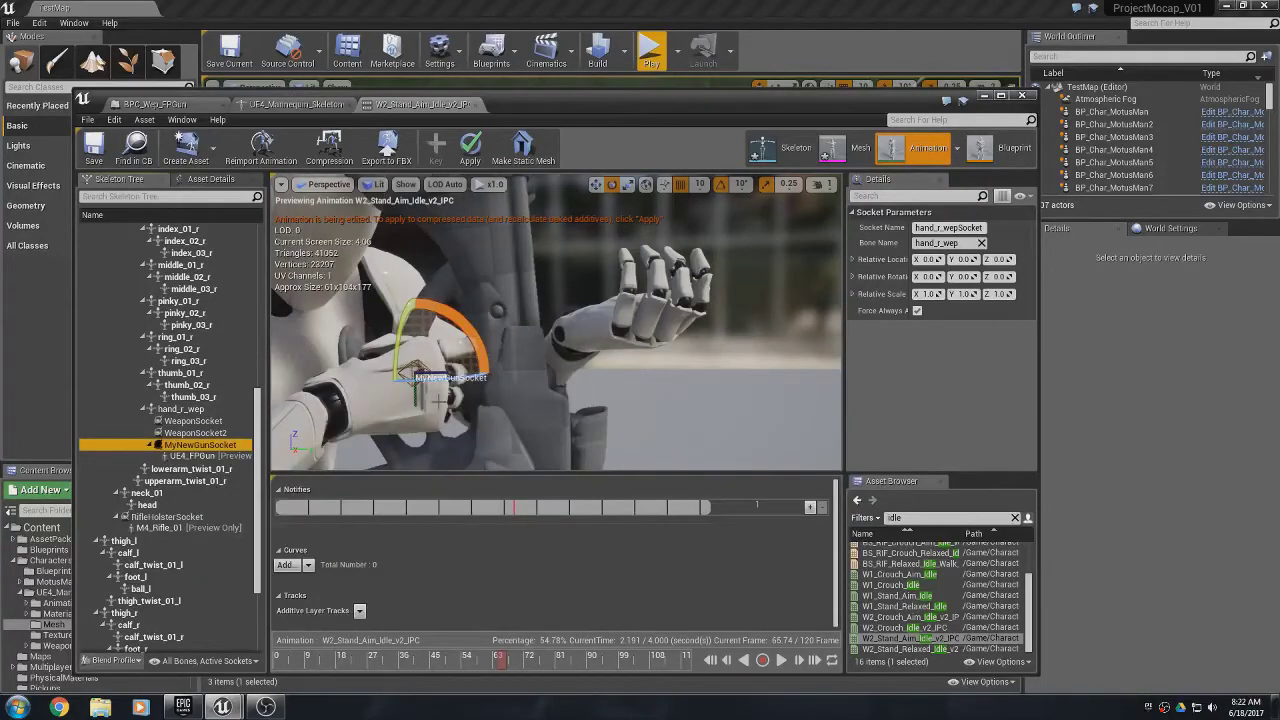
- Rotate MyNewGunSocket to about -89 degrees on X so the gun points forward along the mannequin's aim
mouse_move(478, 385)
right_down()
mouse_move(478, 464)
mouse_move(454, 390)
right_up()
key(s)
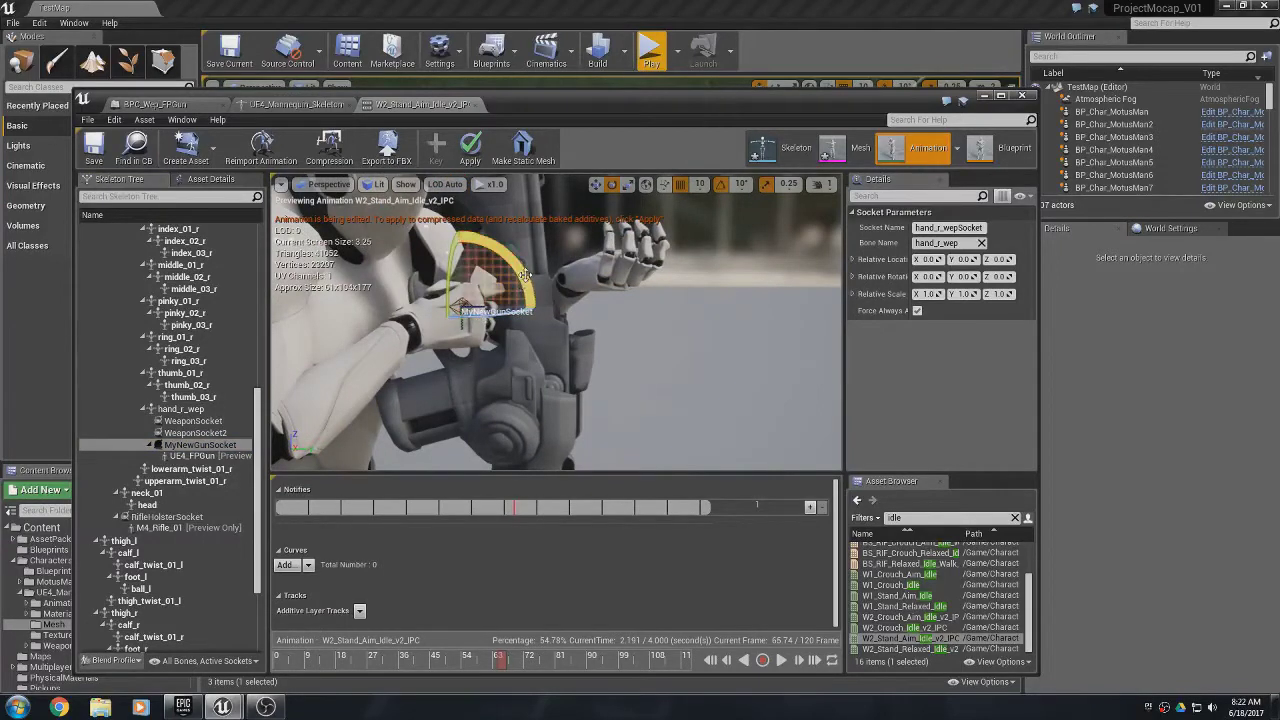
drag(522, 278, 500, 250)
drag(420, 230, 392, 310)
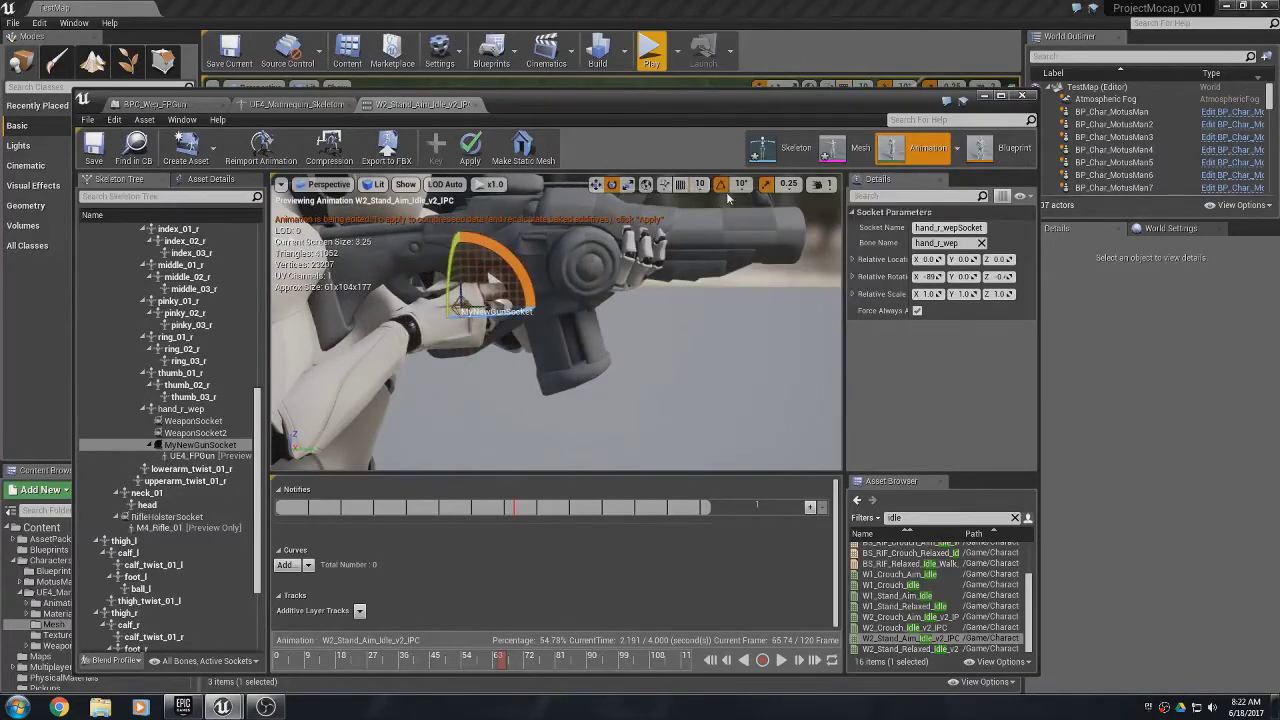
- Move MyNewGunSocket to a relative location of about Y 0.9, Z 2.4 to bring the gun's grip into the right hand
key(w)
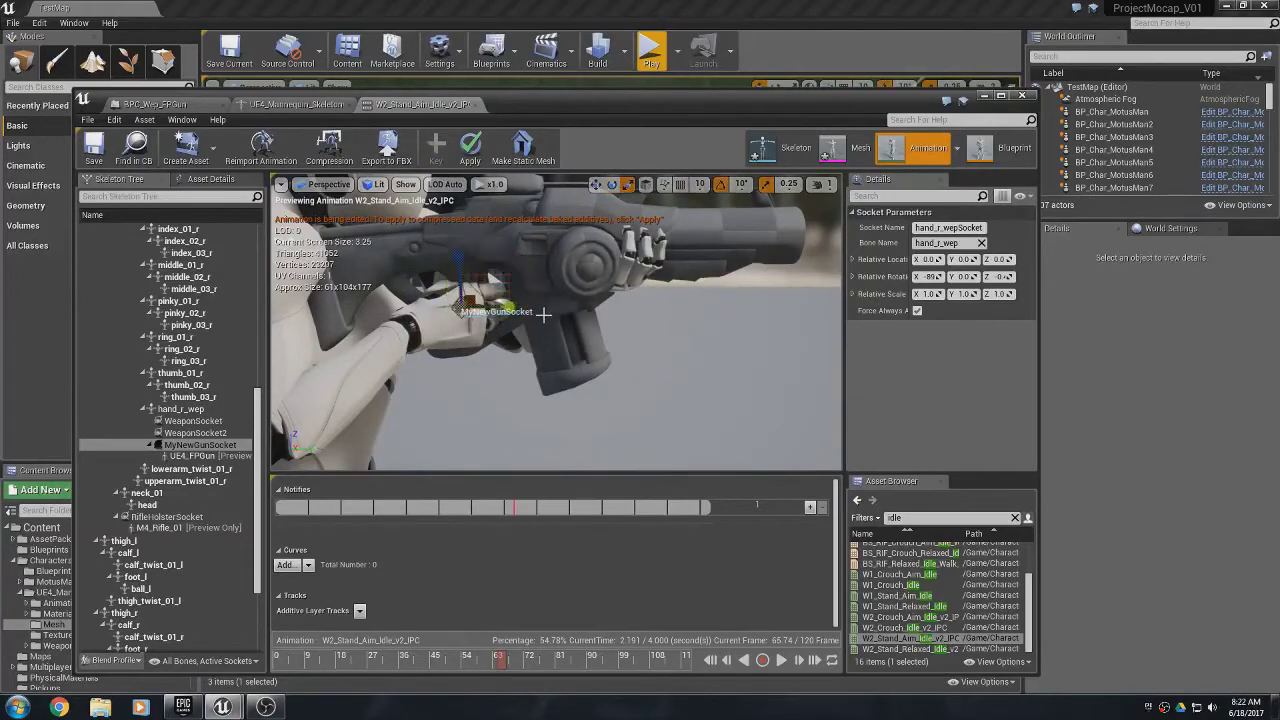
right_drag(600, 290, 600, 215)
key(w)
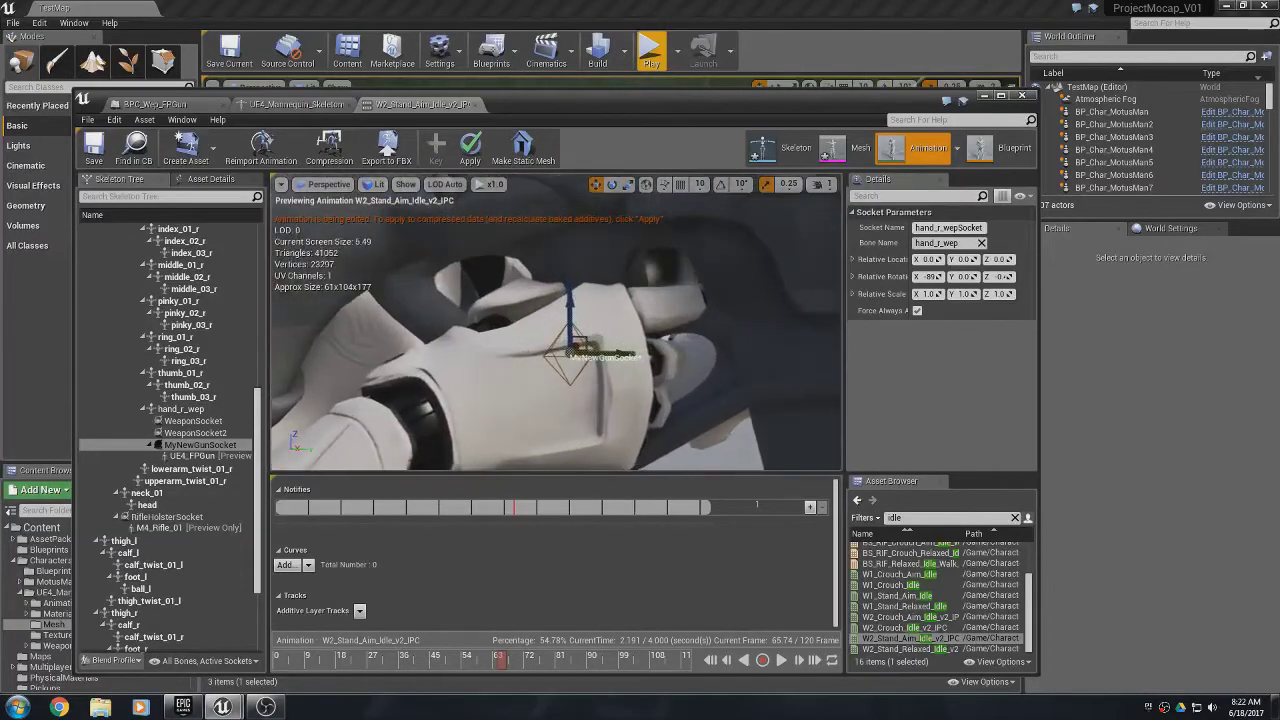
drag(625, 352, 667, 350)
drag(613, 307, 611, 324)
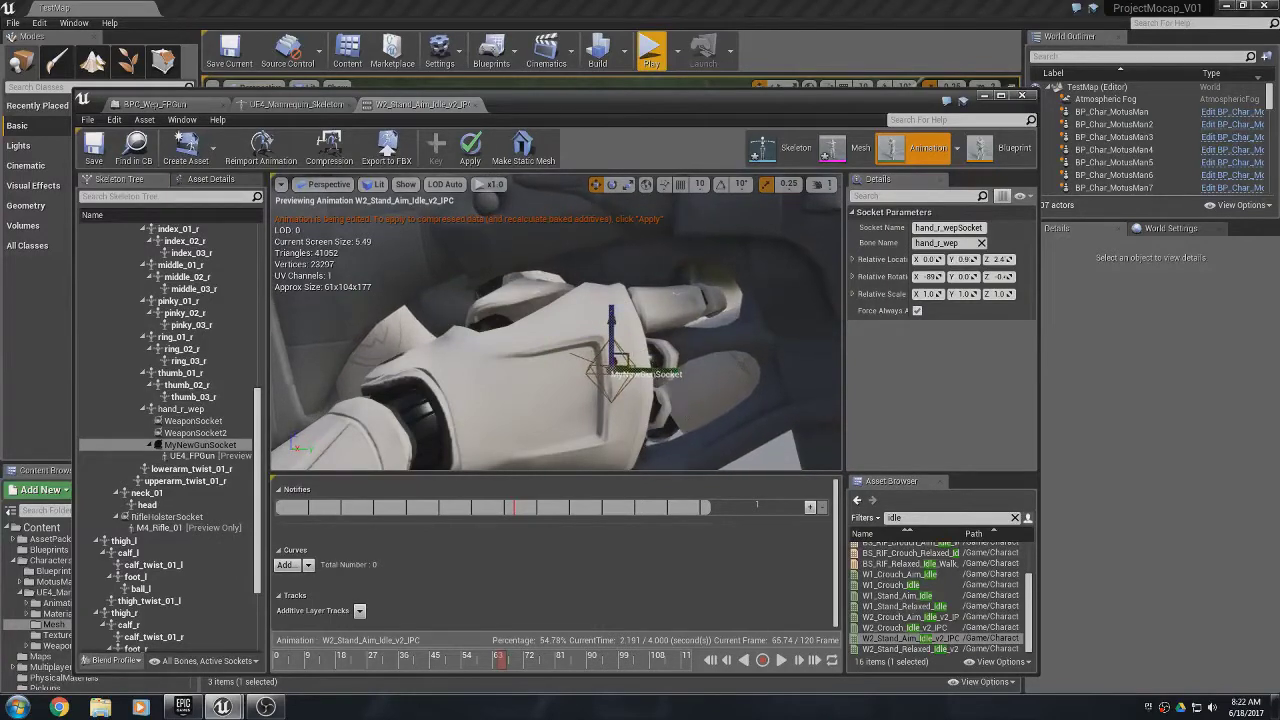
- Fine-tune MyNewGunSocket's relative location to about Y 1.4, Z 1.4 from the finger side and check the gun's fit from the front
alt+drag(611, 368, 548, 366)
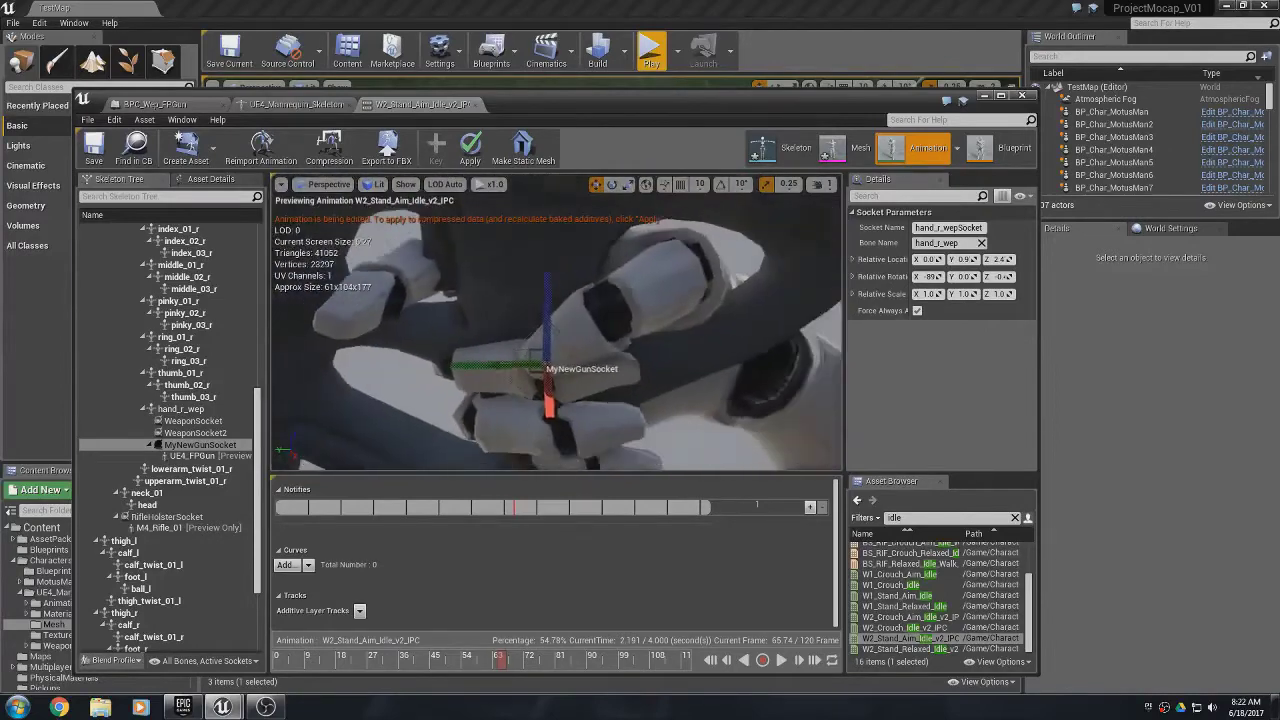
alt+right_drag(548, 366, 609, 383)
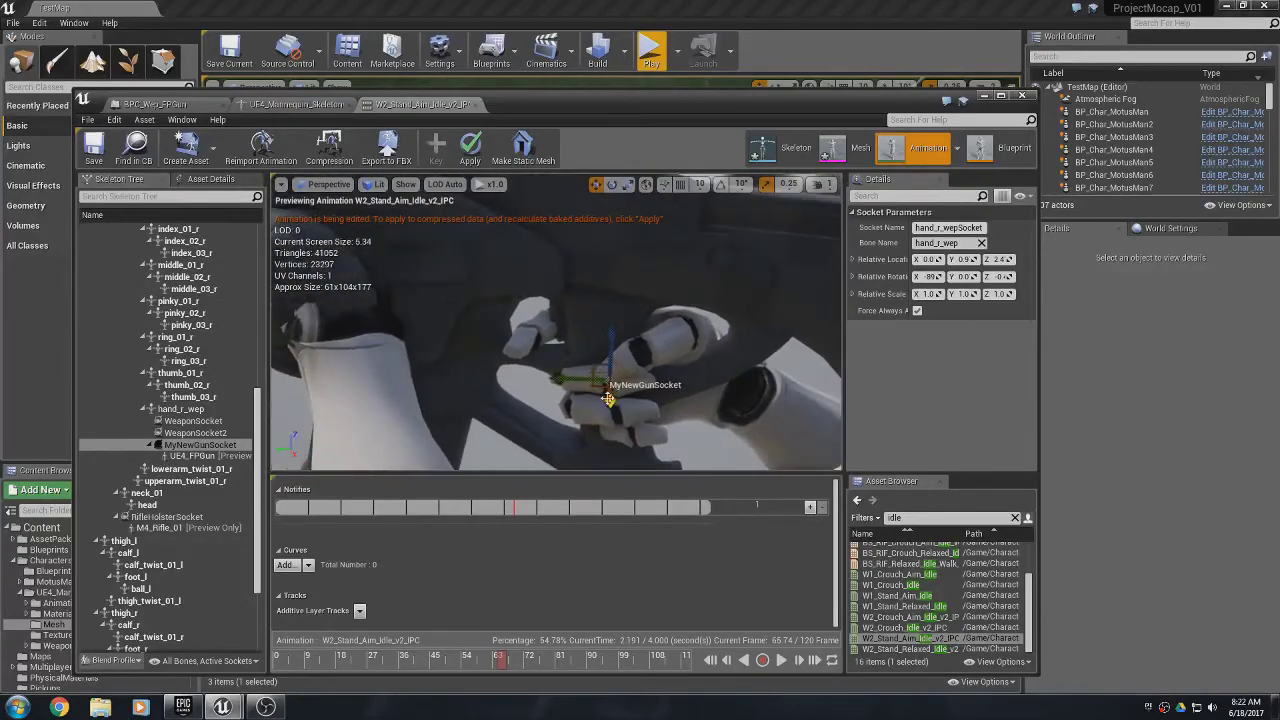
drag(566, 380, 581, 381)
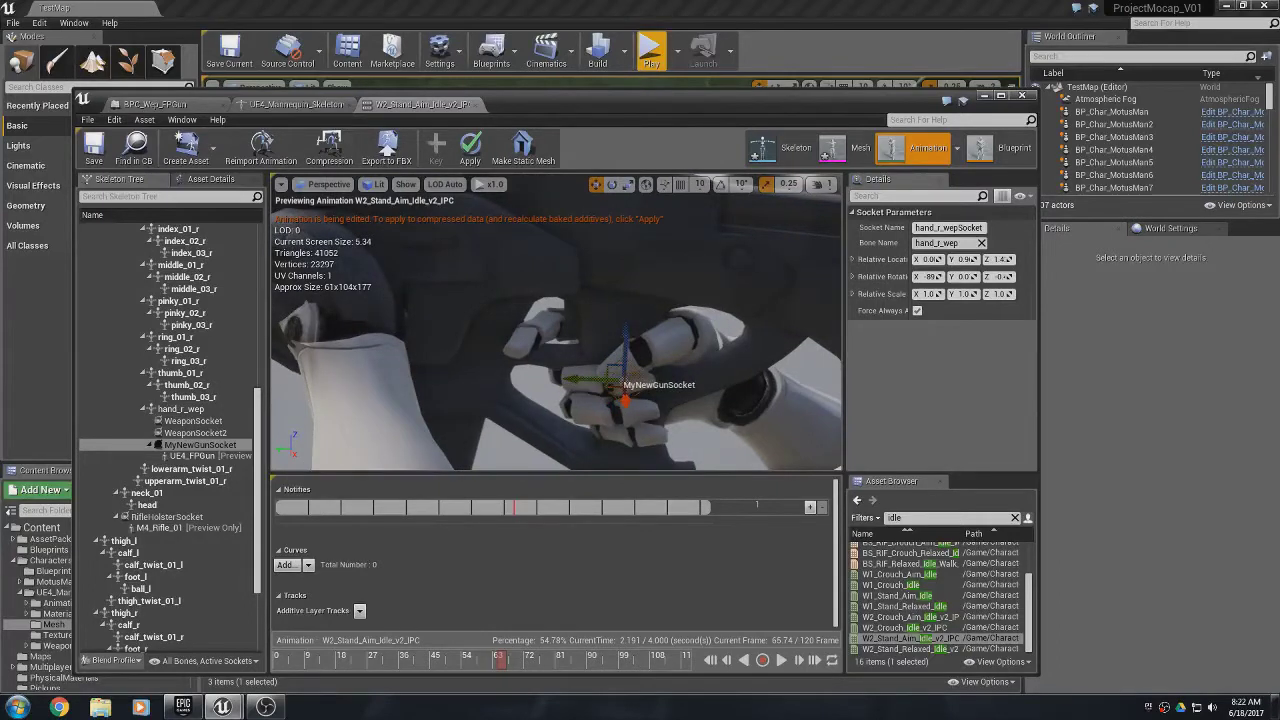
alt+drag(627, 340, 628, 341)
alt+drag(530, 346, 570, 320)
right_drag(528, 354, 531, 358)
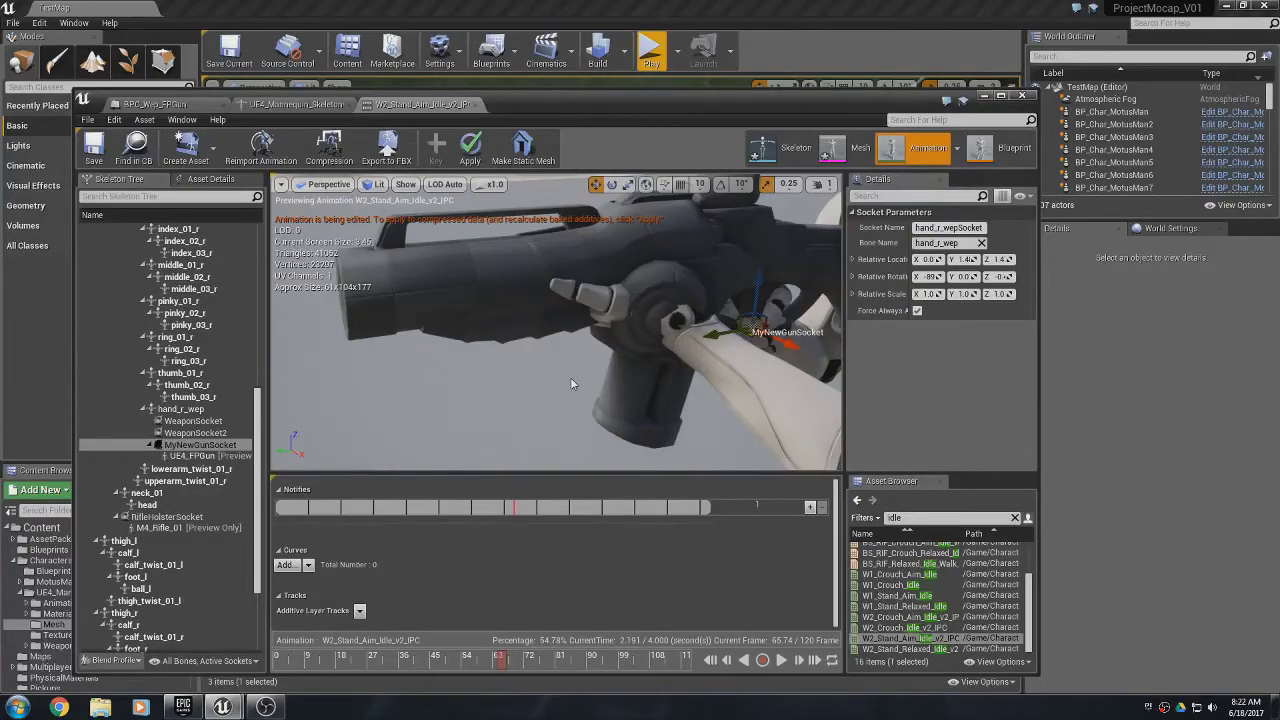
mouse_move(566, 371)
right_down()
mouse_move(621, 430)
mouse_move(680, 420)
mouse_move(700, 385)
mouse_move(566, 376)
right_up()
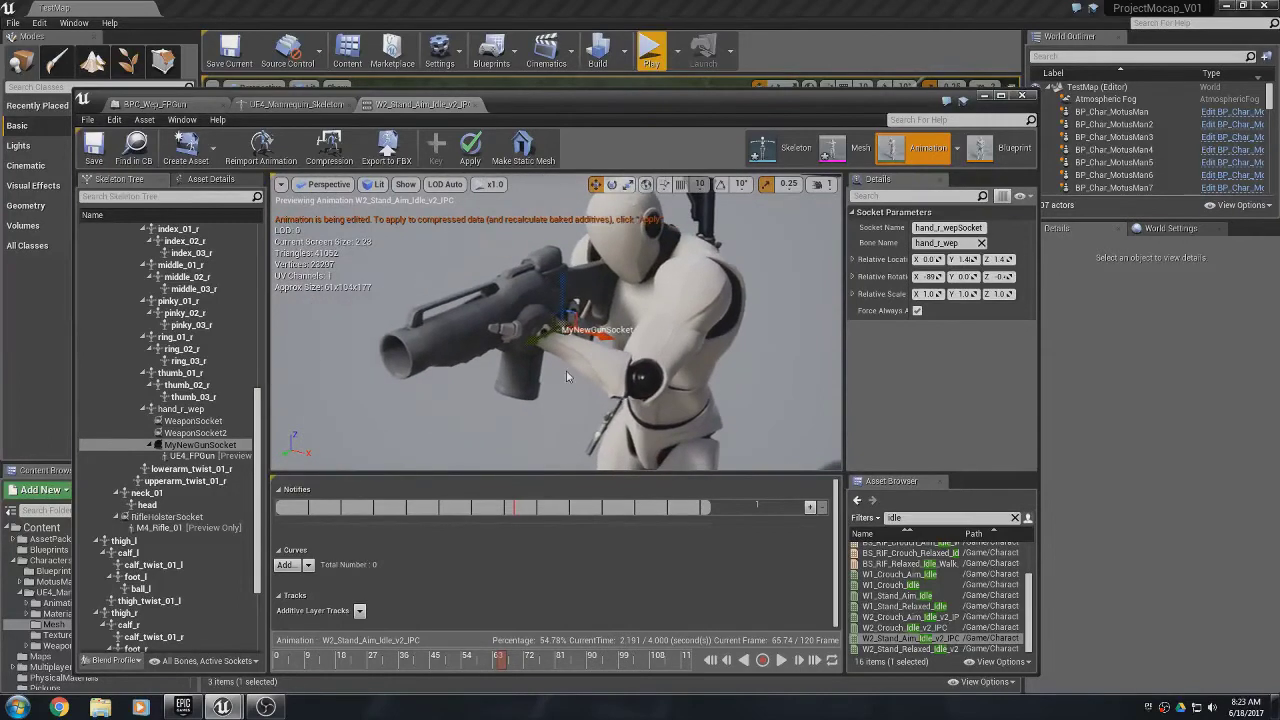
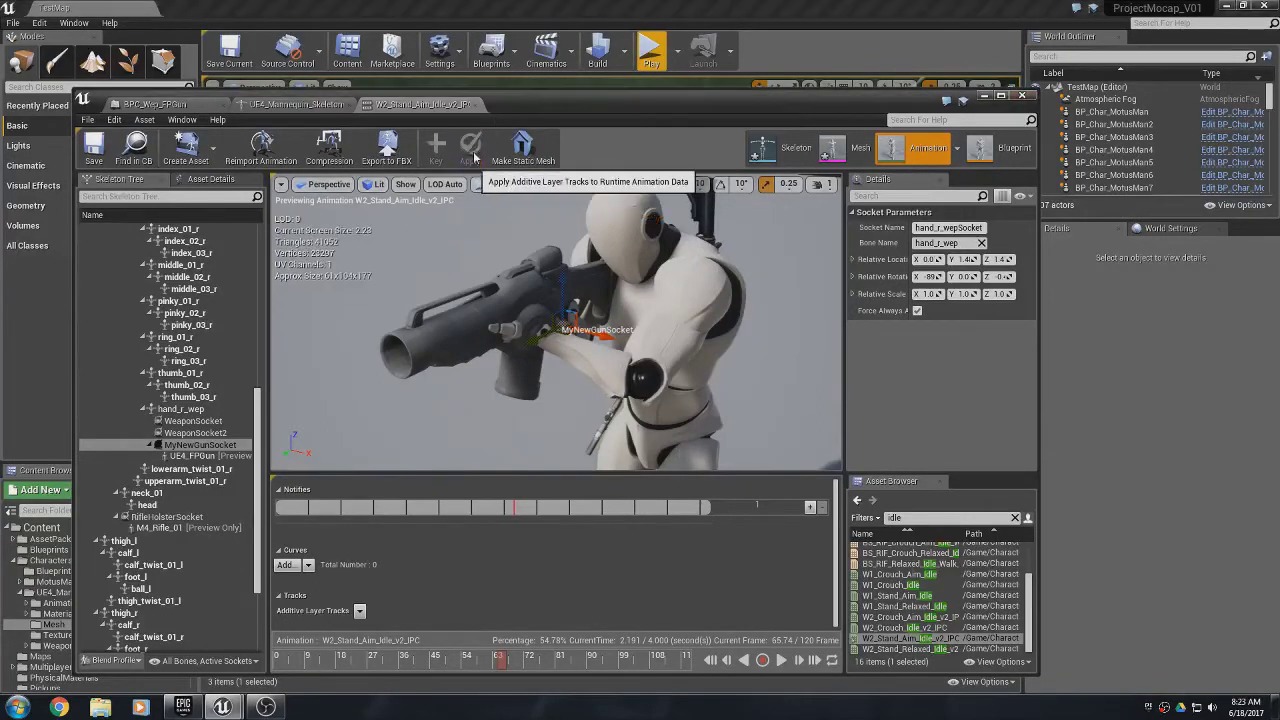
- Apply the pending edits to W2_Stand_Aim_Idle_v2_IPC and close the animation and UE4_Mannequin_Skeleton editors
click(470, 145)
click(479, 104)
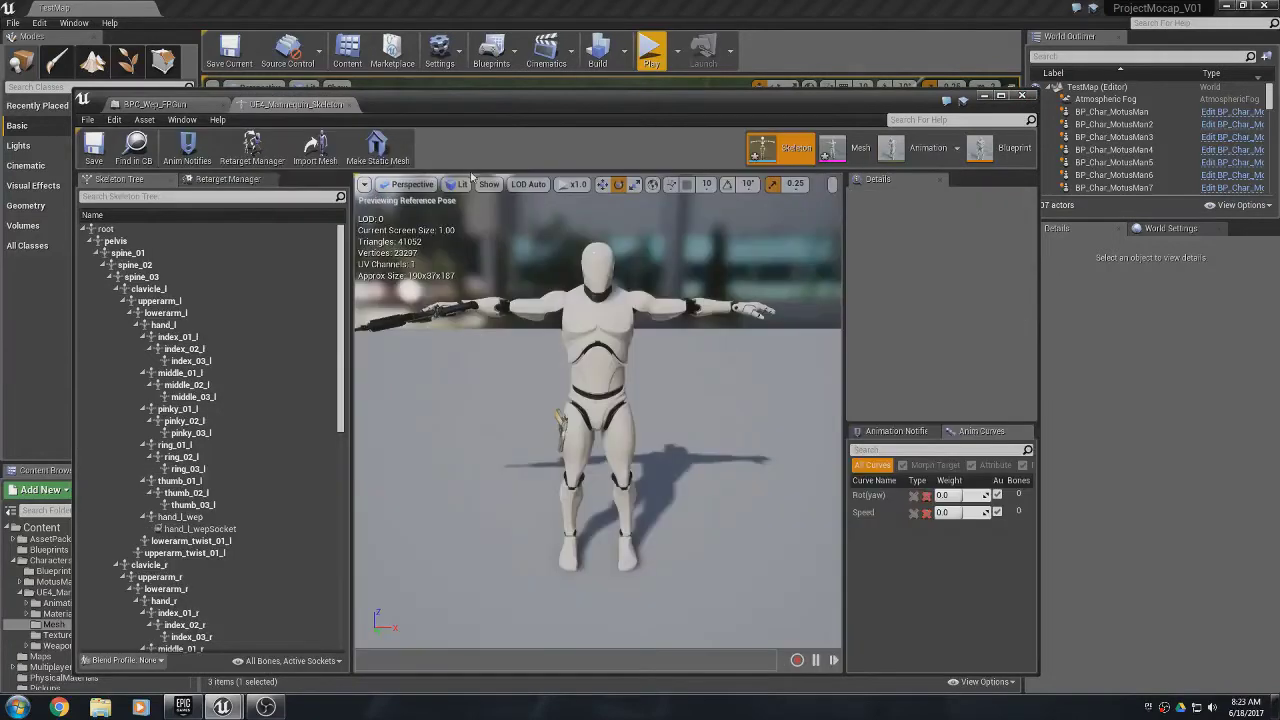
click(348, 104)
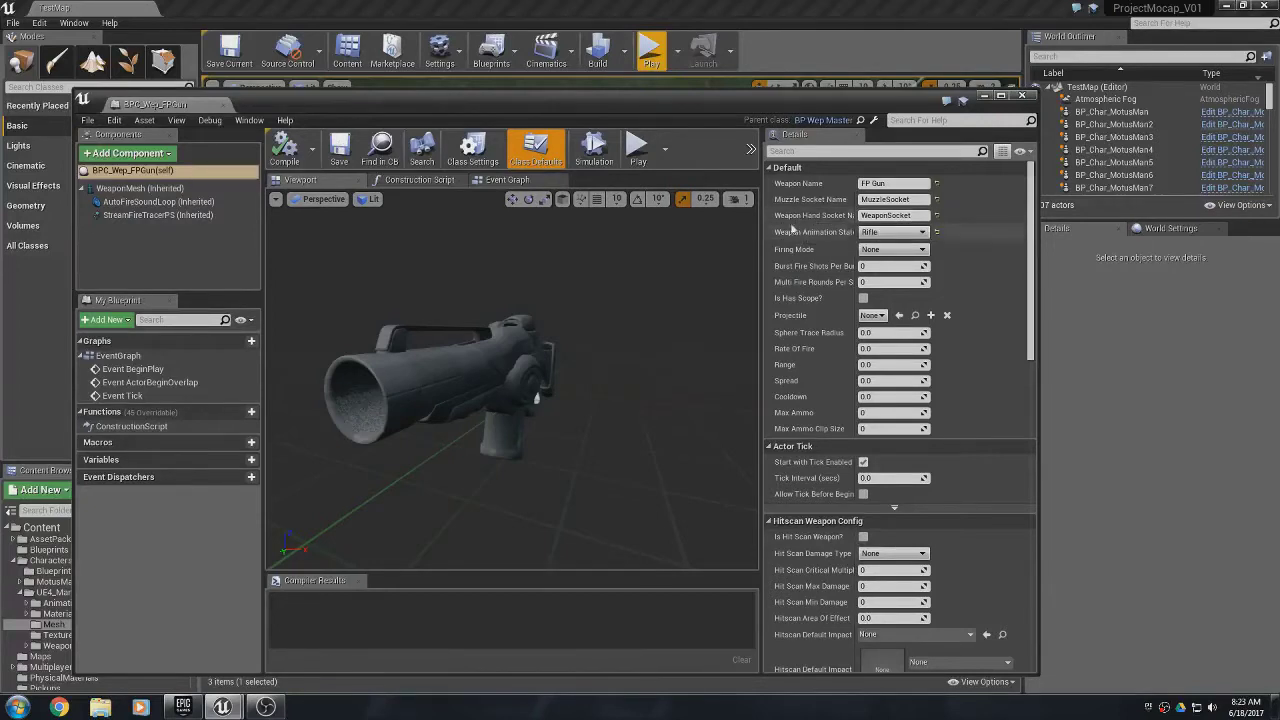
- Set the Weapon Hand Socket Name of BPC_Wep_FPGun to MyNewGunSocket and save the blueprint
click(910, 216)
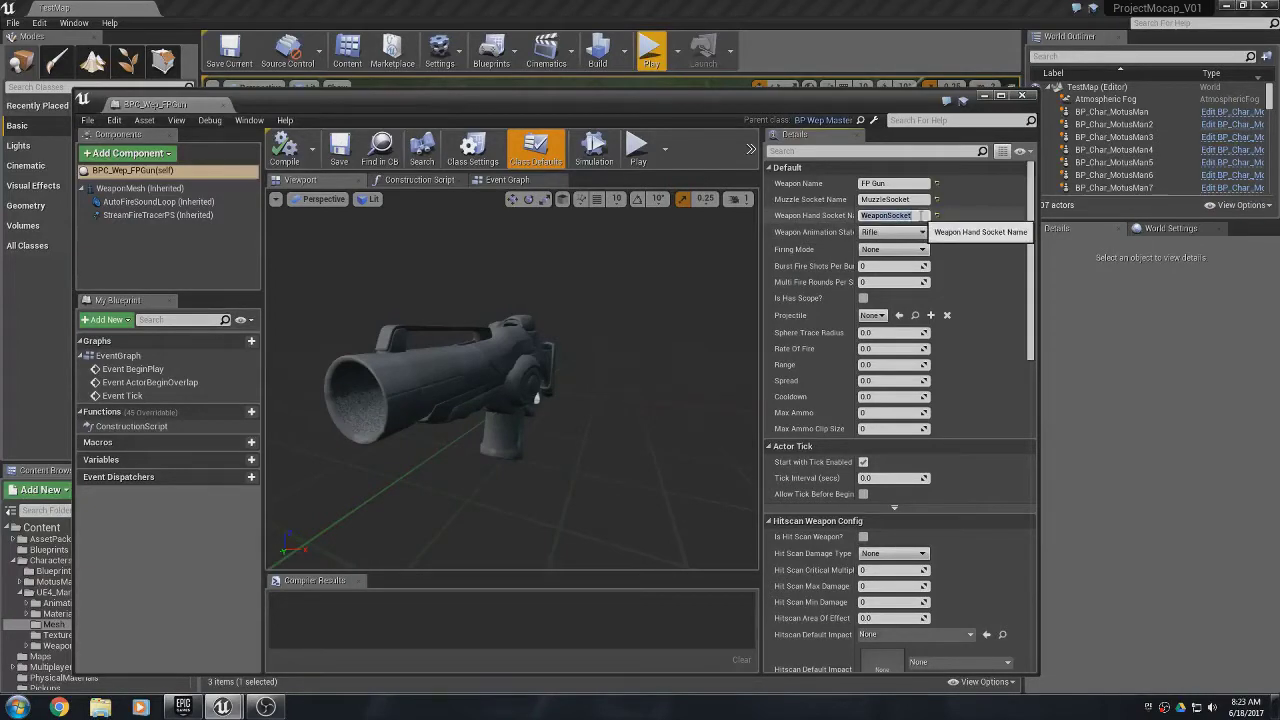
text(MyNewGu)
key(ctrl+a)
key(Return)
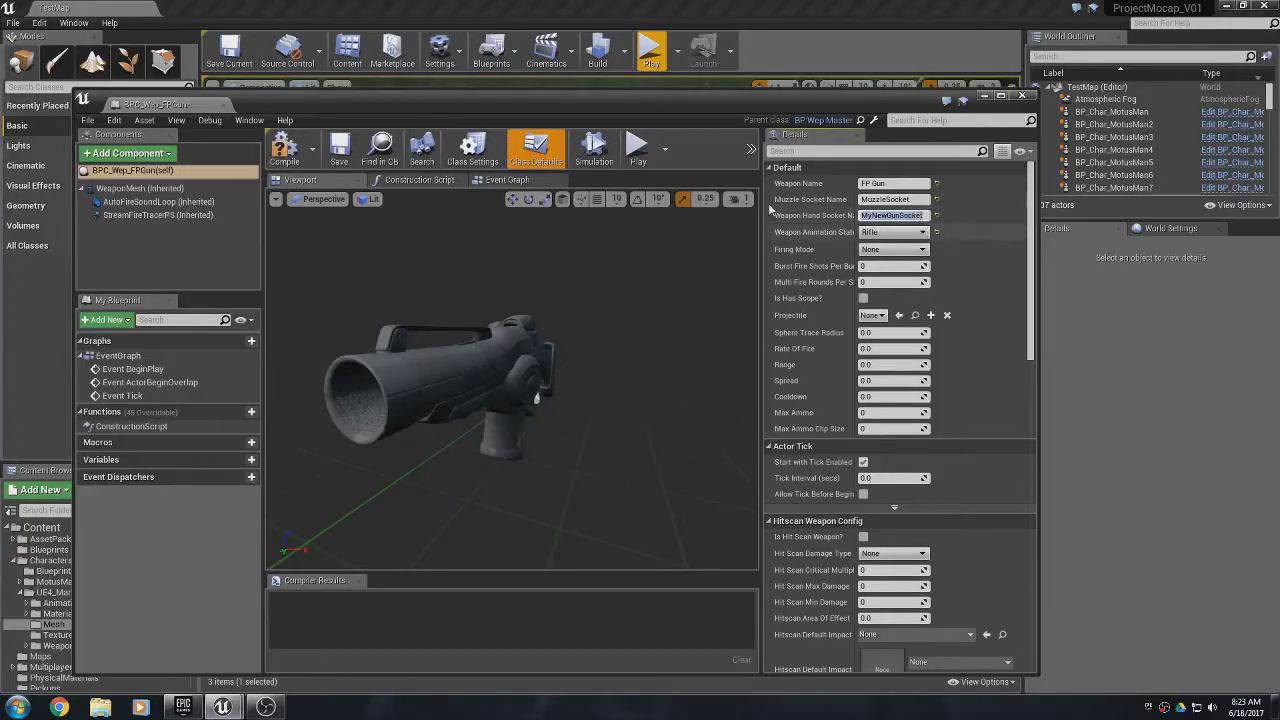
click(331, 158)
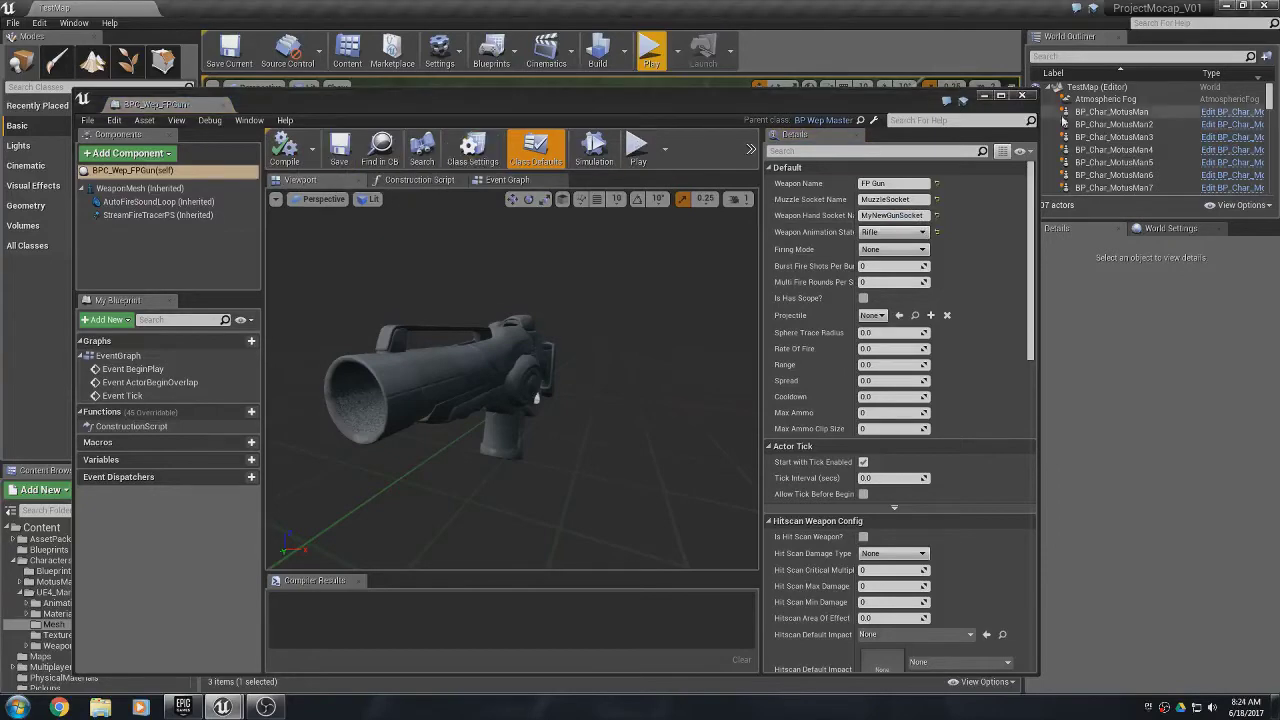
- Minimize the blueprint editor and play TestMap to test the FP Gun in the character's hands
click(986, 96)
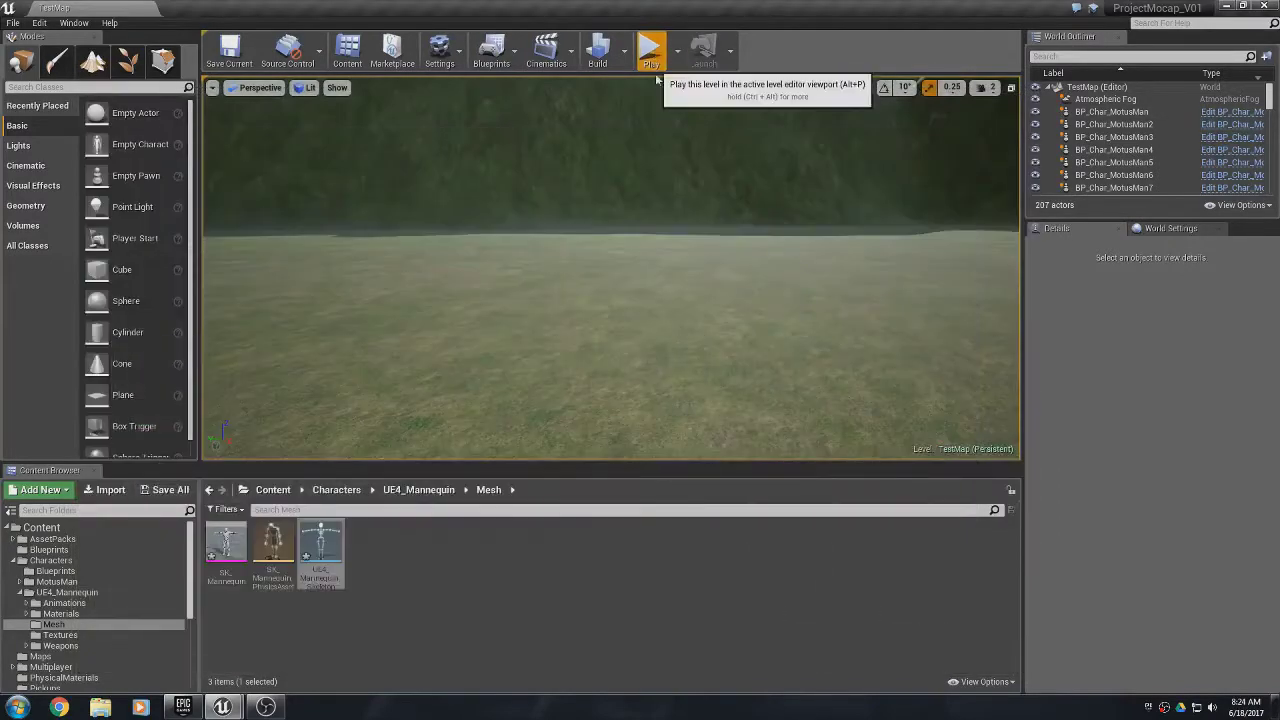
click(651, 50)
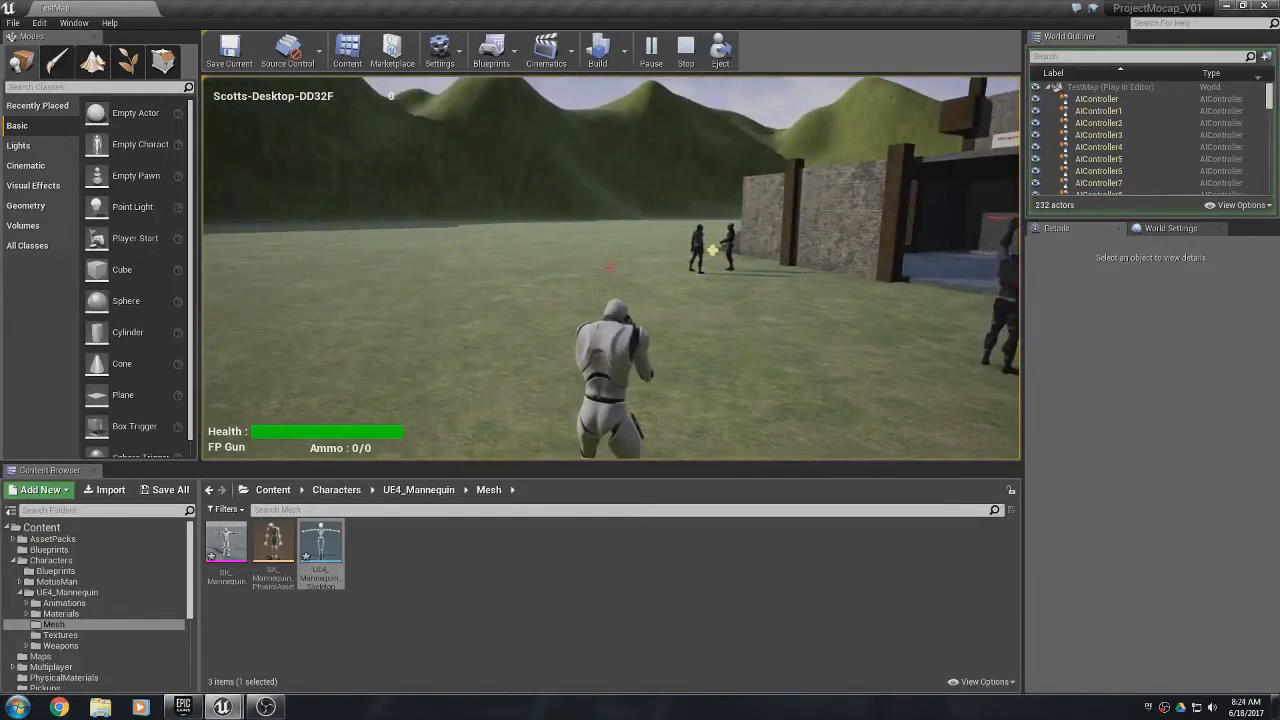
- Eject from the player character, inspect the FP Gun's fit in both hands up close, and end the play session
key(shift+F1)
click(720, 50)
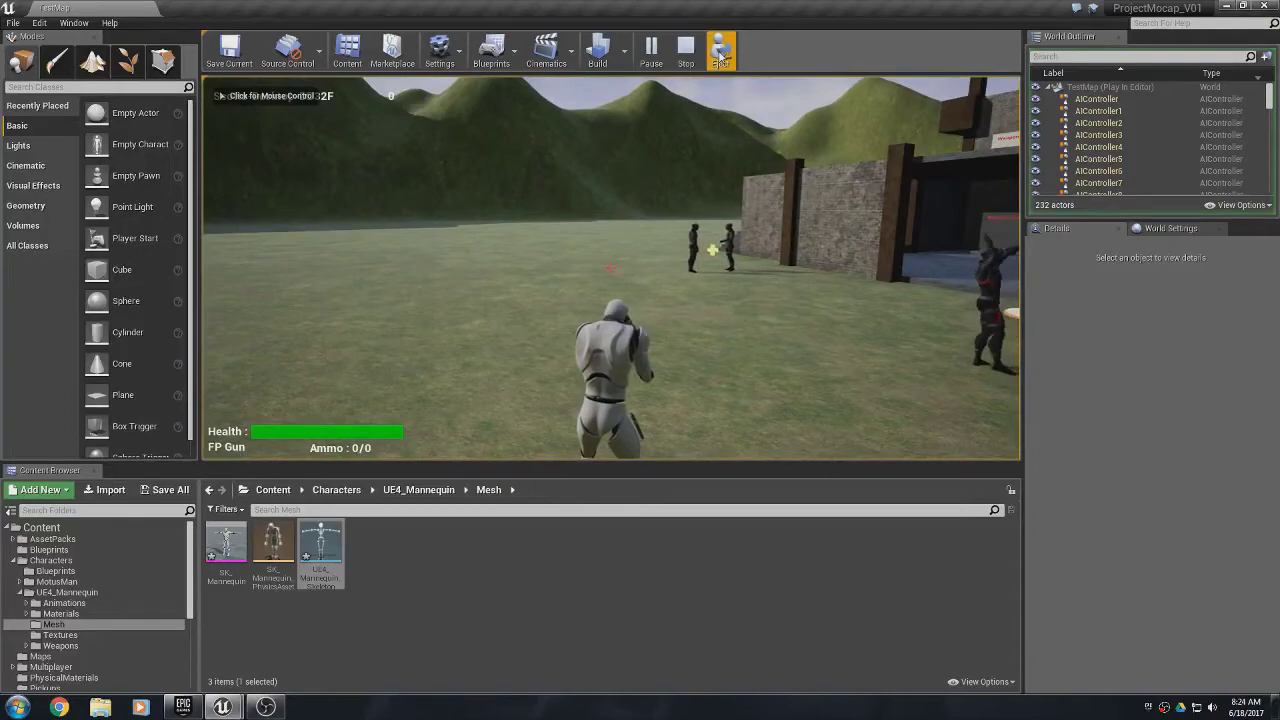
key(w)
right_drag(611, 268, 880, 270)
key(a)
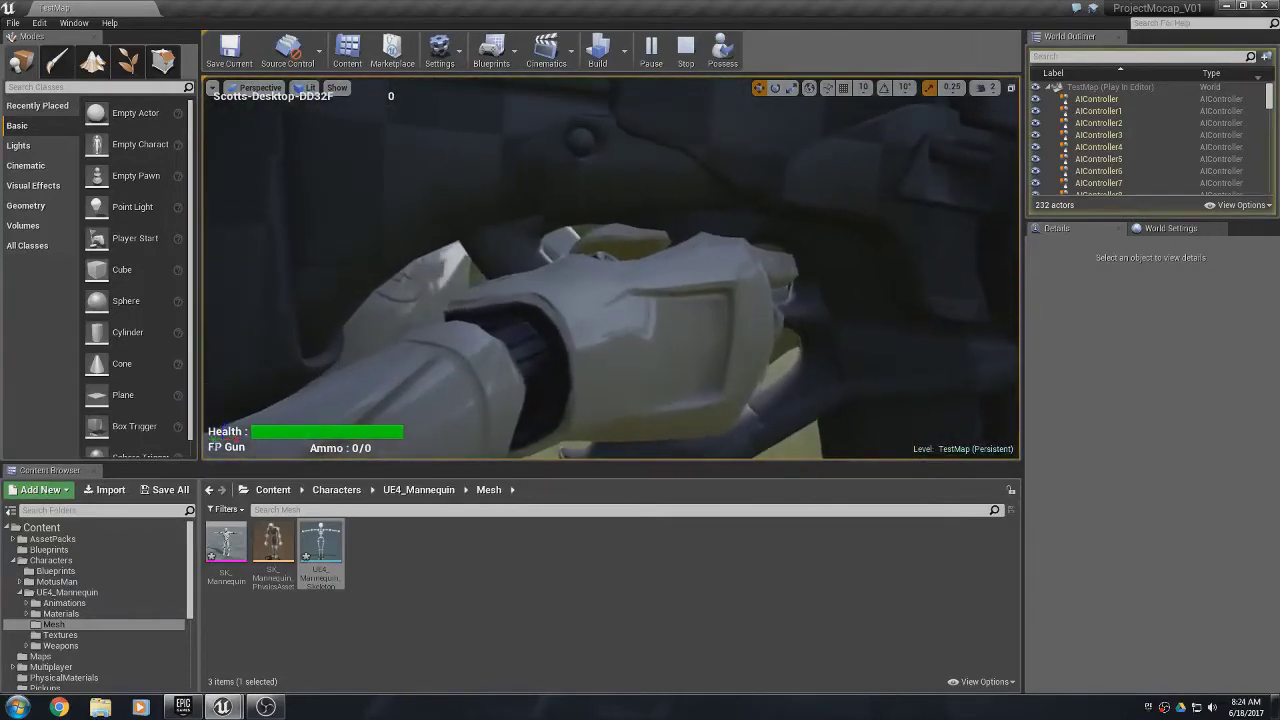
key(s)
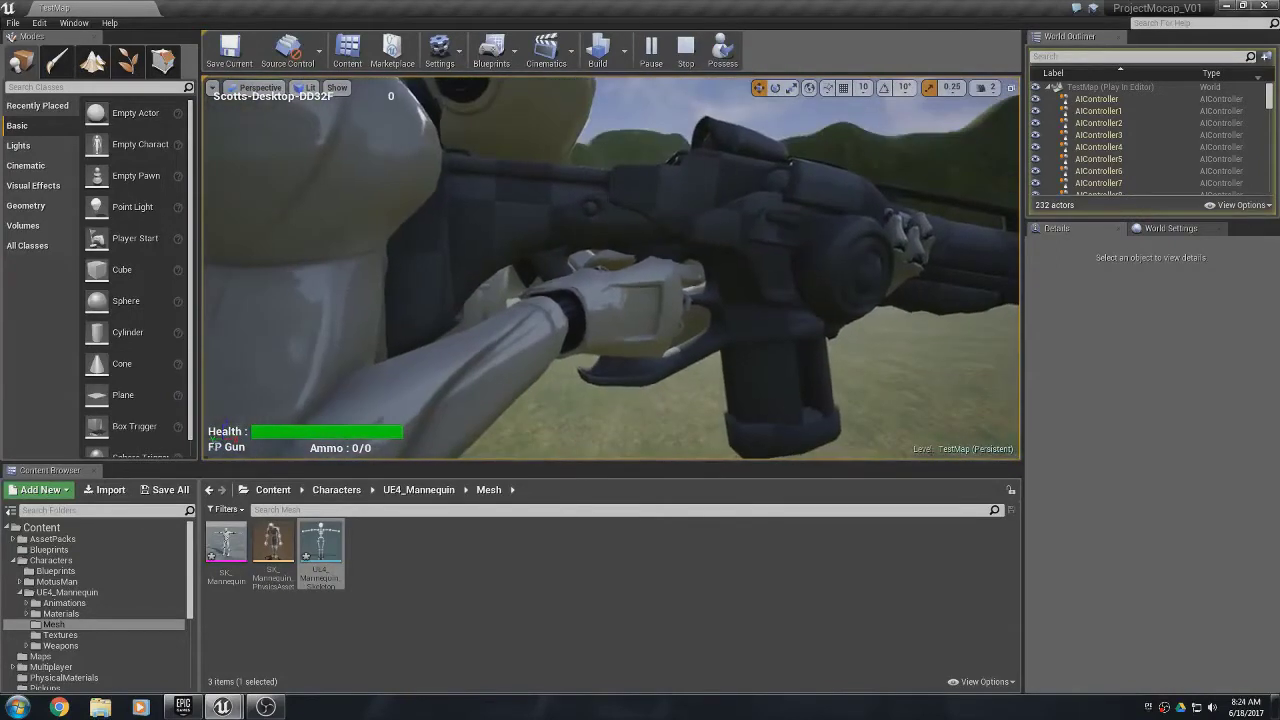
key(d)
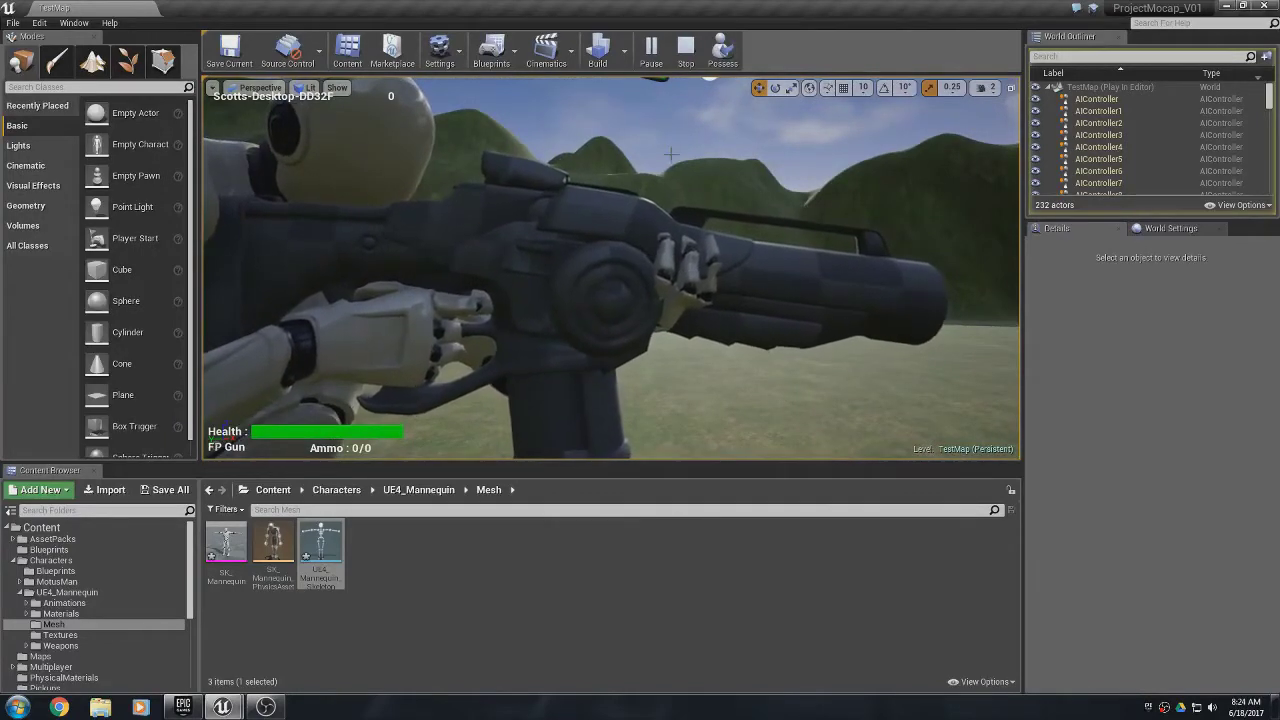
key(Escape)
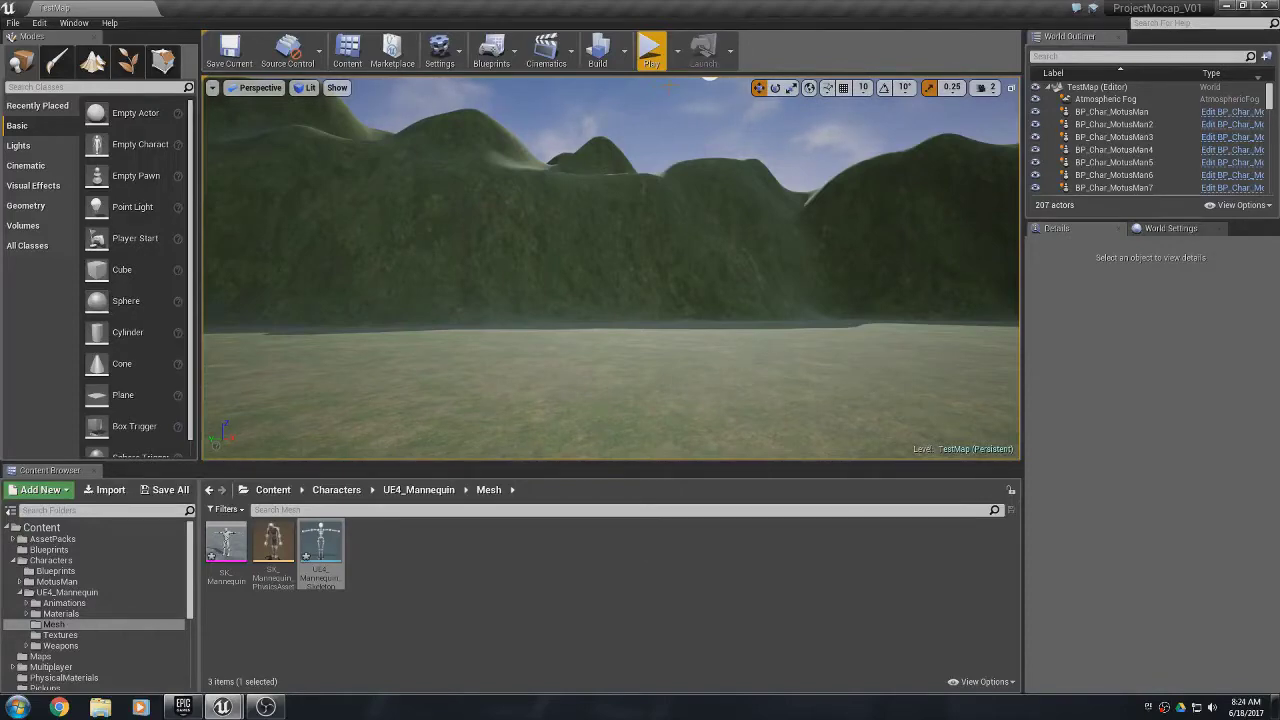
- Play TestMap again, move the character around with the FP Gun to check how it is held, and end the session
click(660, 64)
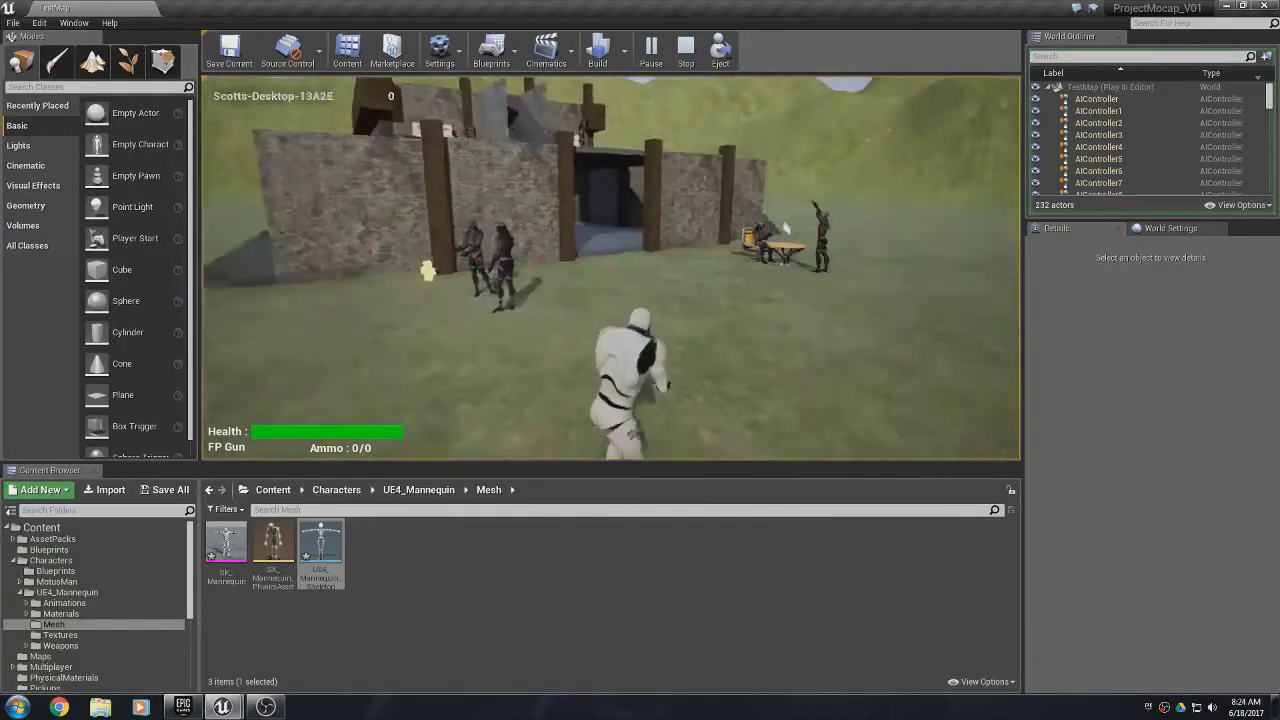
key(s)
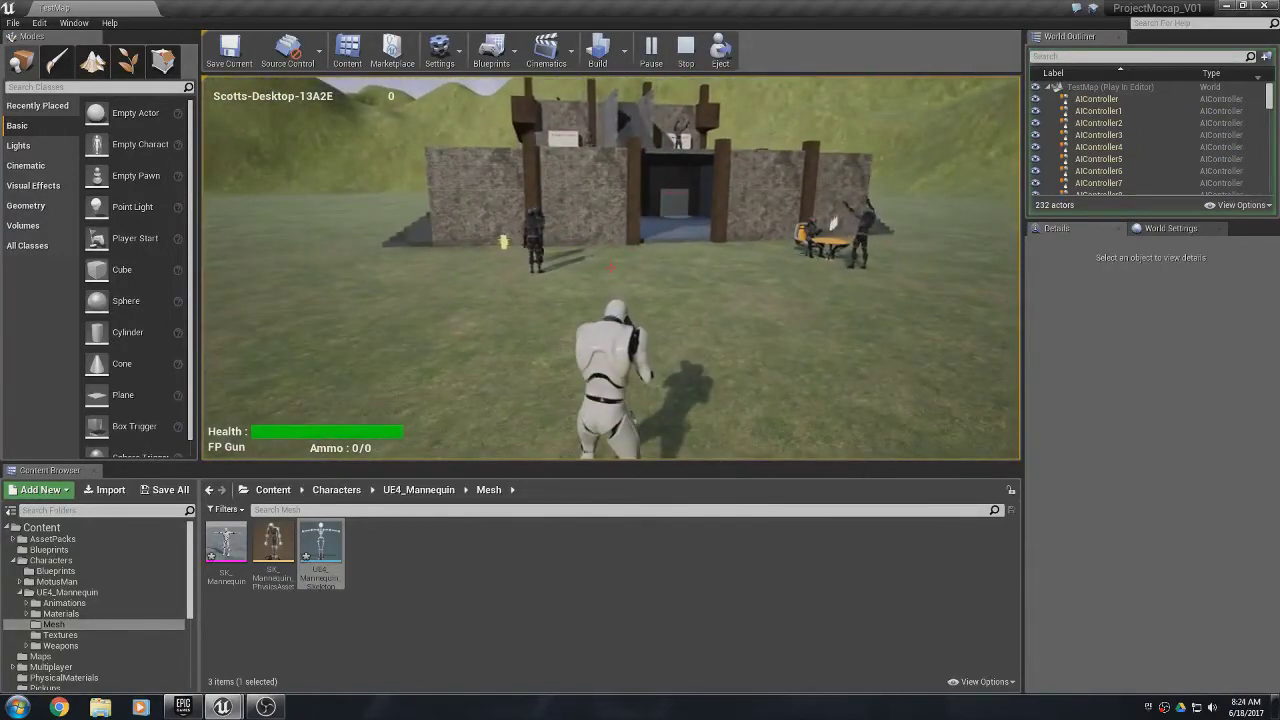
key(w)
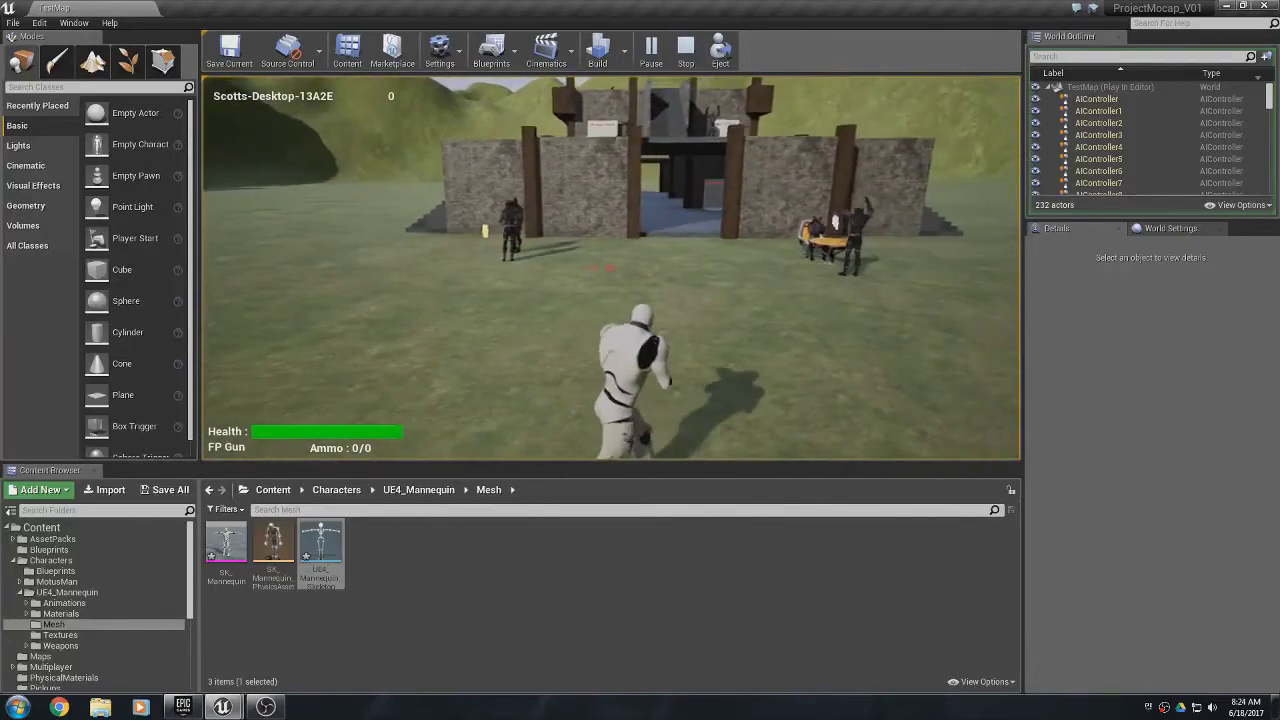
key(s)
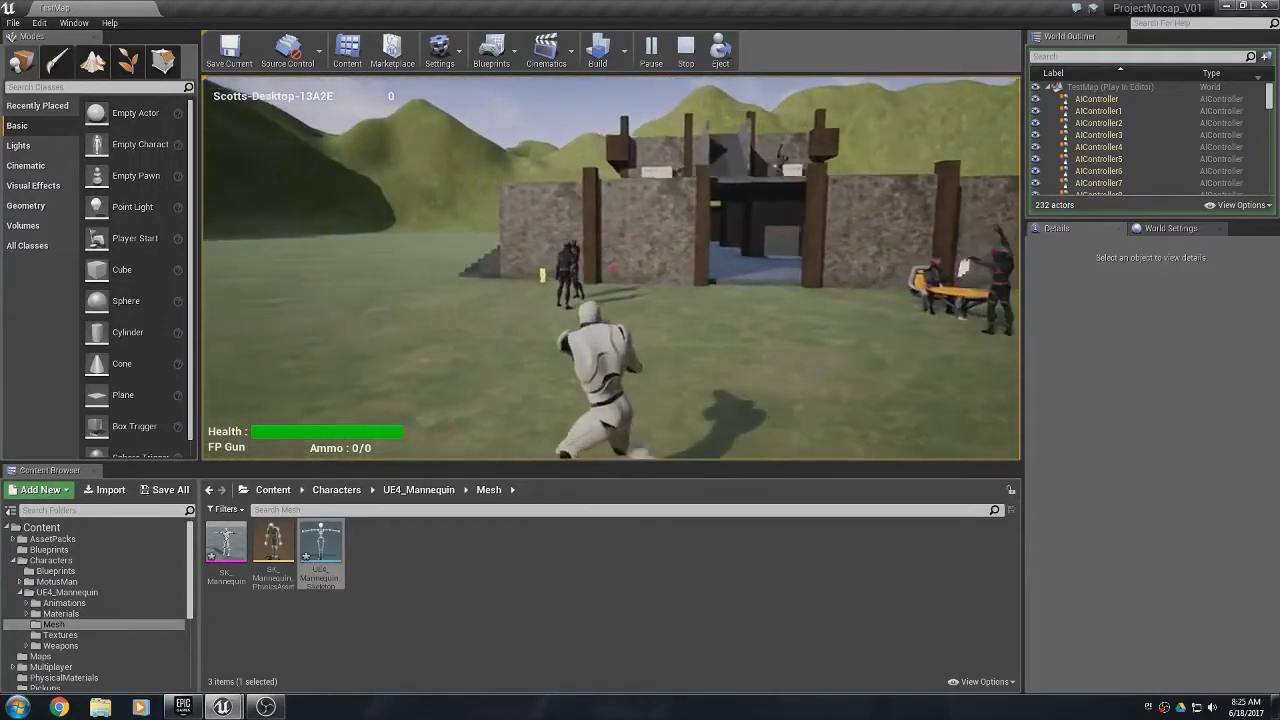
key(s)
key(Escape)
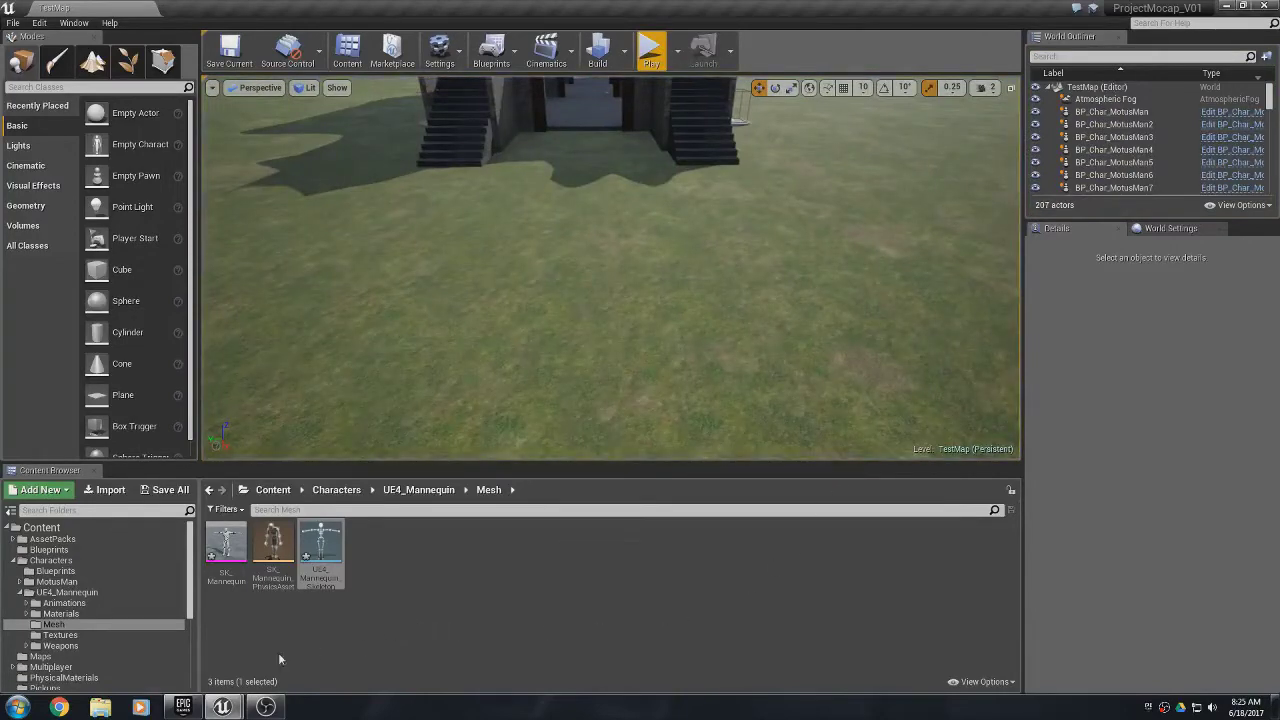
- Return to the BPC_Wep_FPGun blueprint, set its Firing Mode to Single Fire Mode, and widen the property area
click(230, 708)
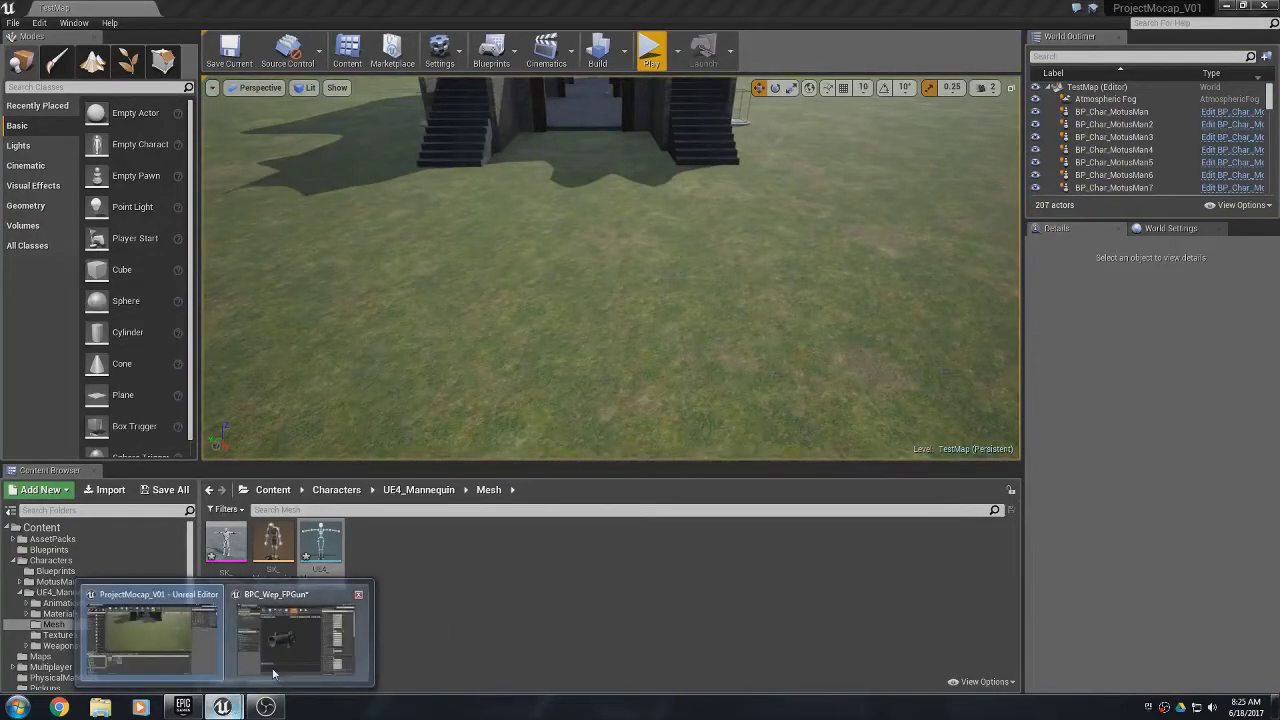
click(295, 632)
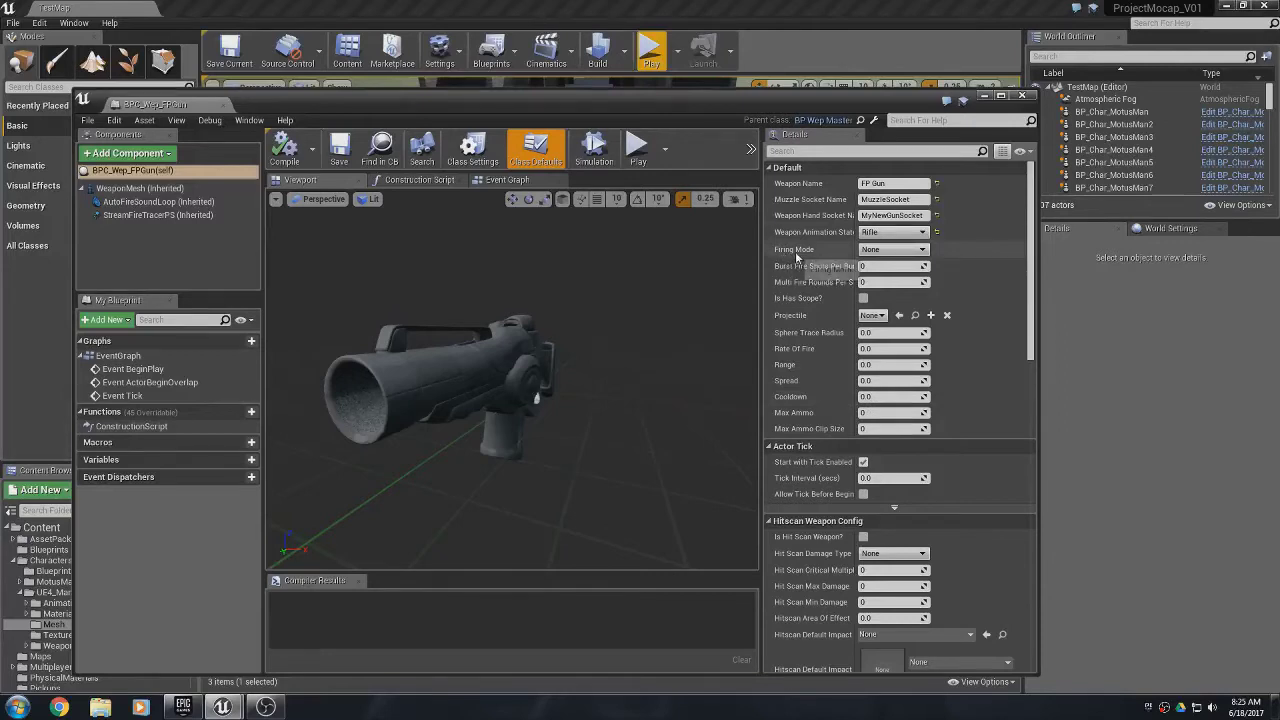
click(893, 249)
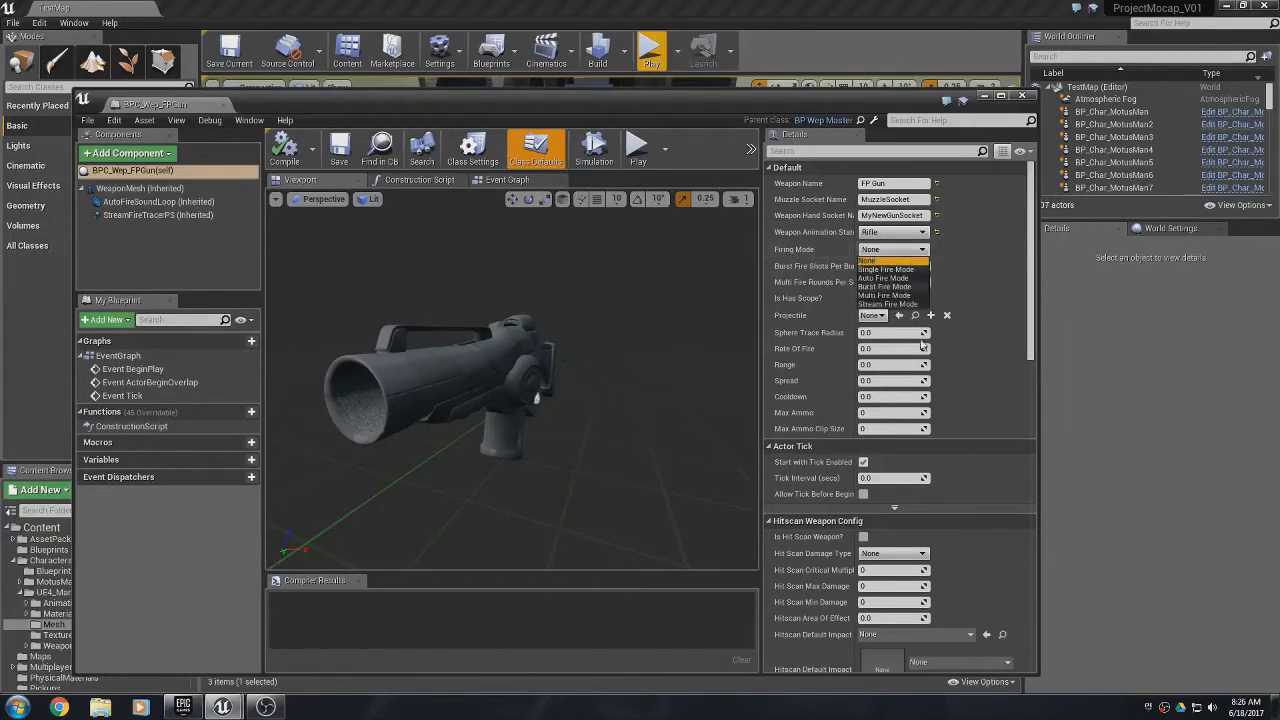
click(883, 270)
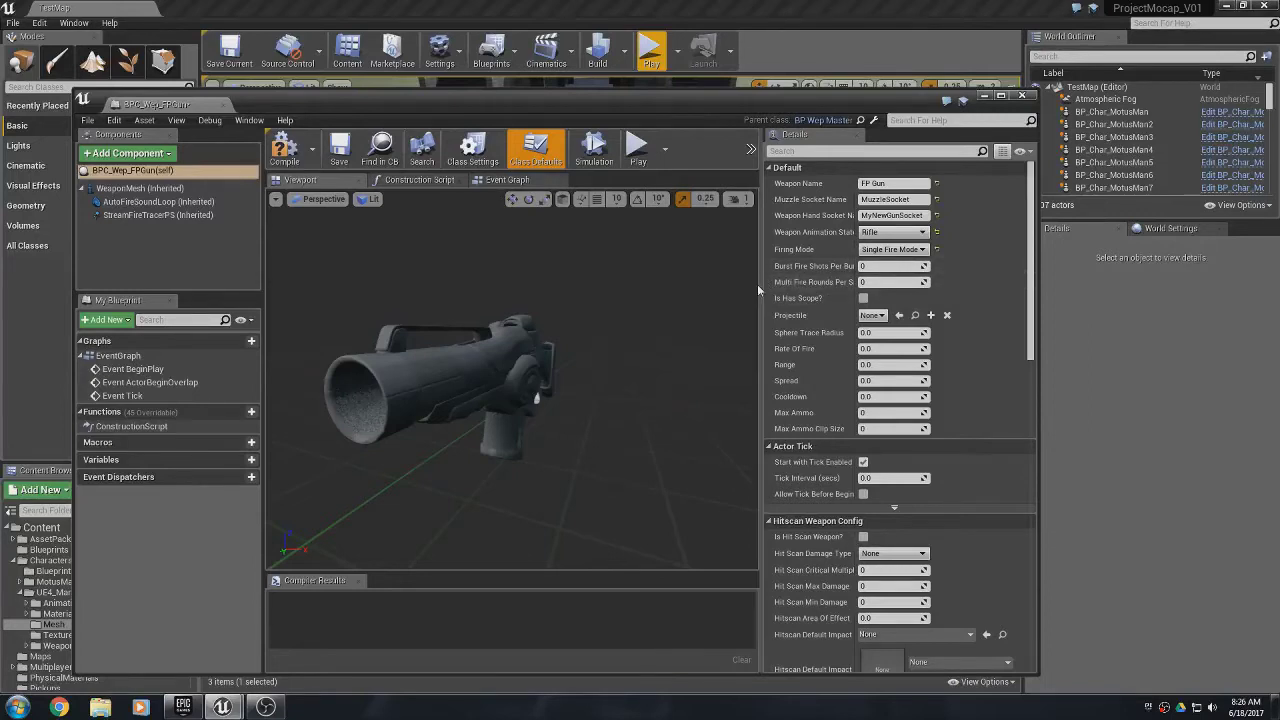
drag(759, 284, 652, 284)
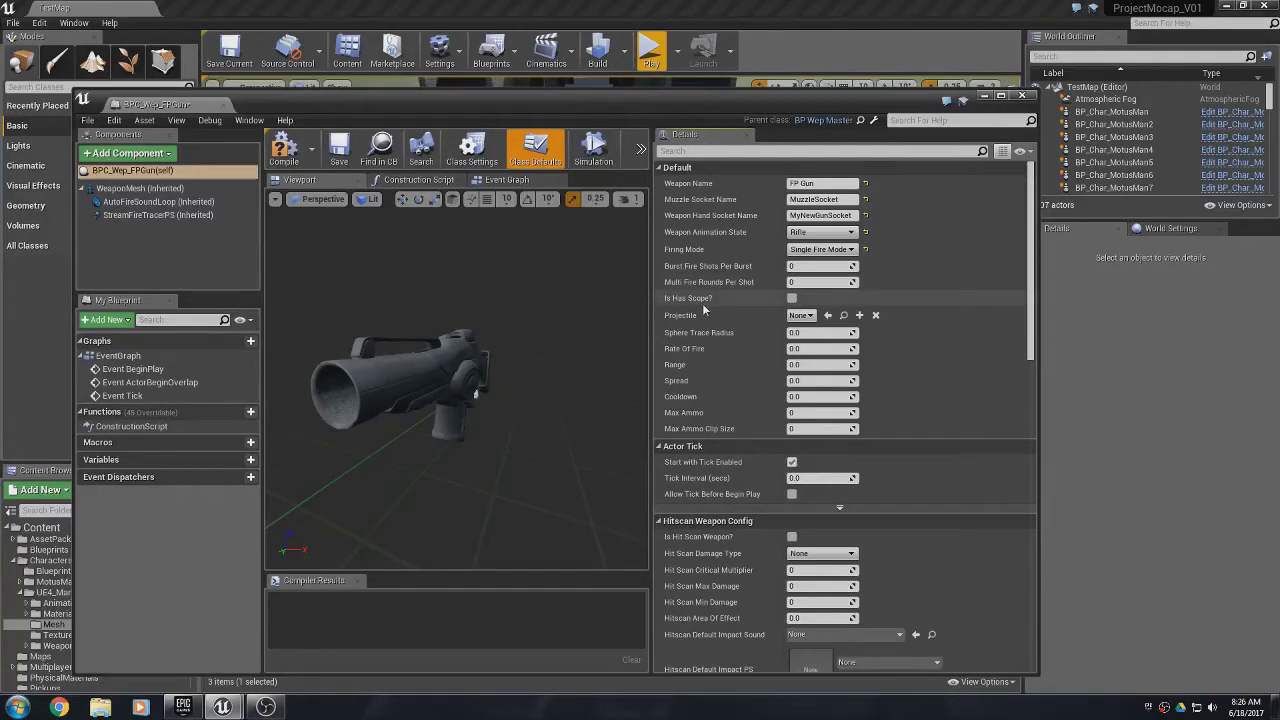
- Enable Is Has Scope for the FP Gun, compile the blueprint, and minimize its editor
click(792, 299)
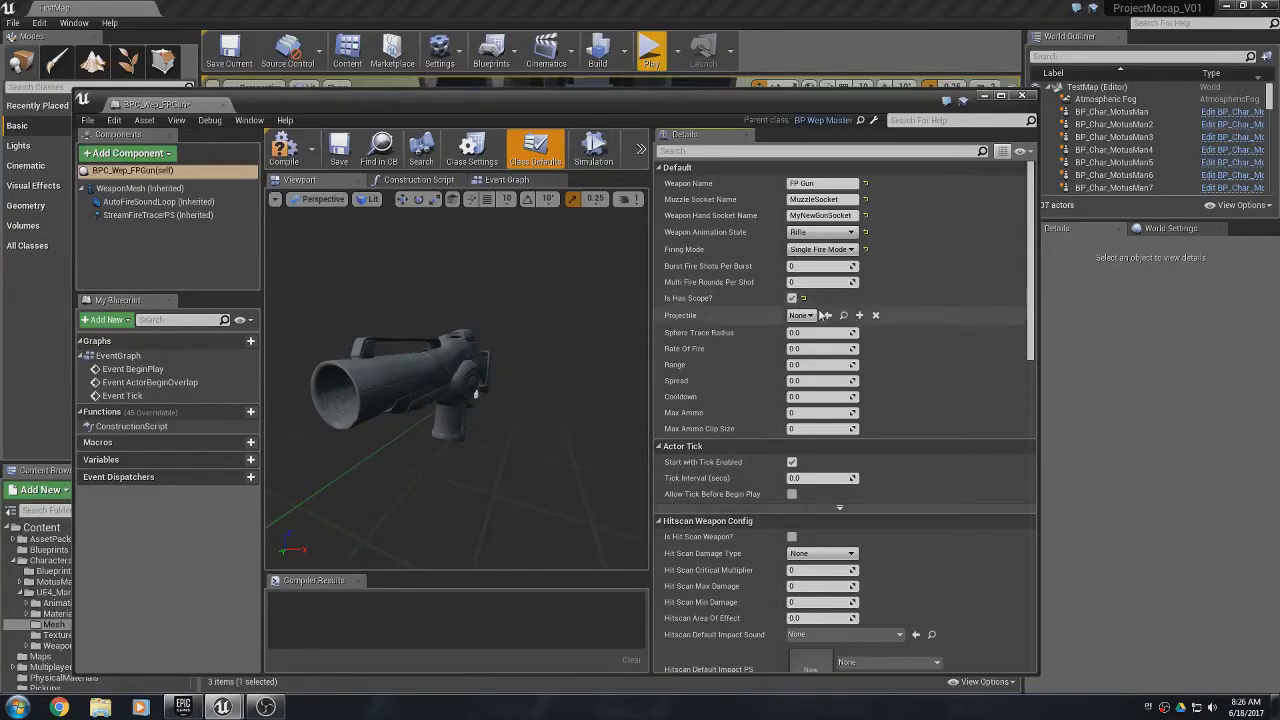
click(284, 148)
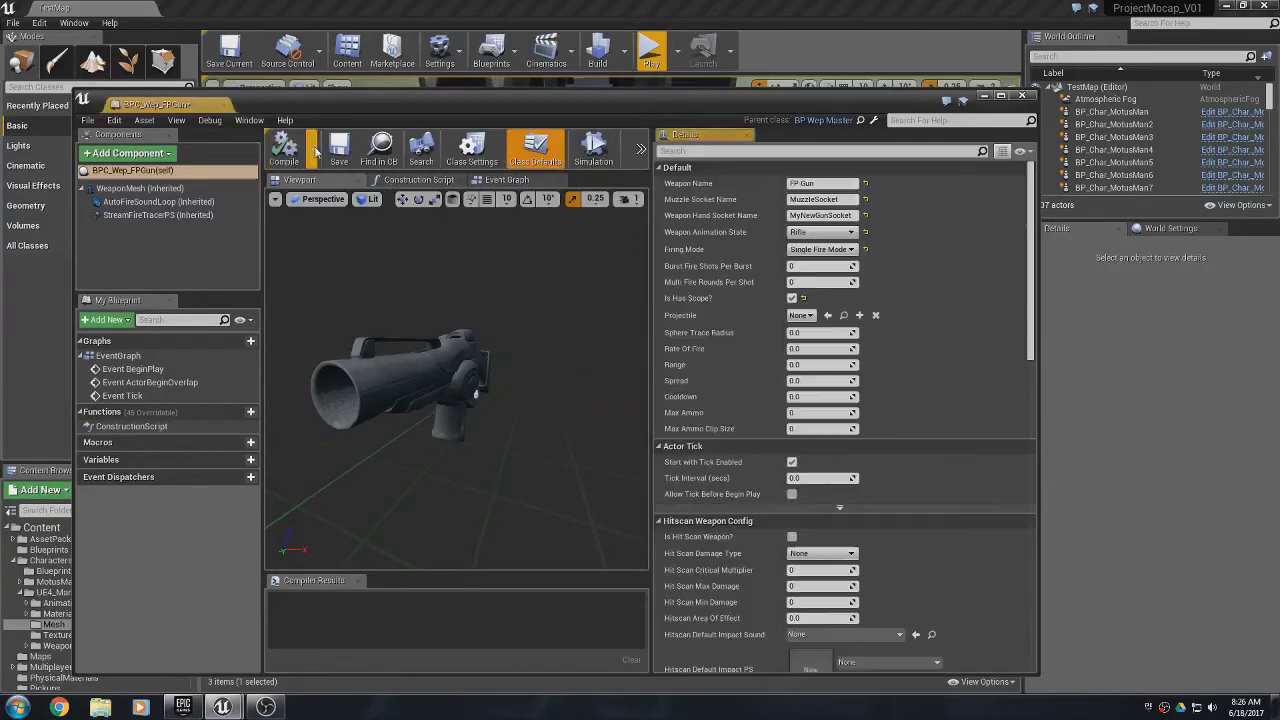
click(985, 96)
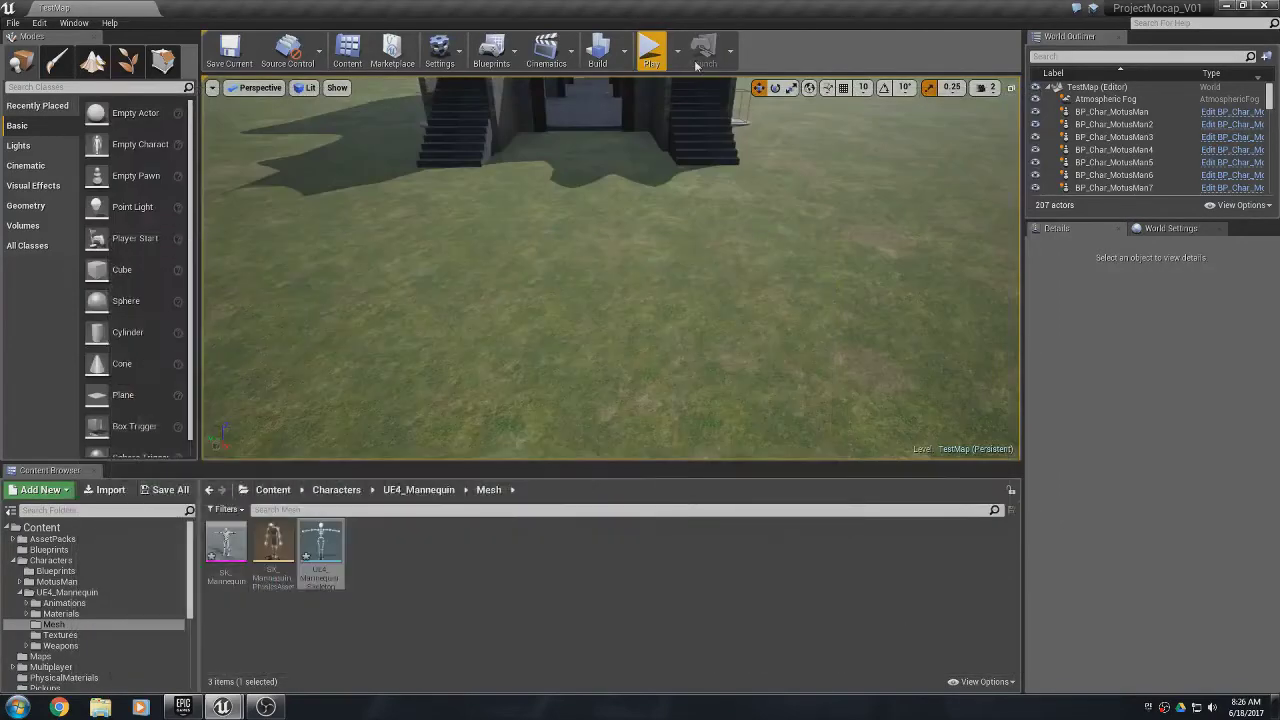
- Play TestMap, switch in and out of the FP Gun's scope view several times, and end the session
click(651, 52)
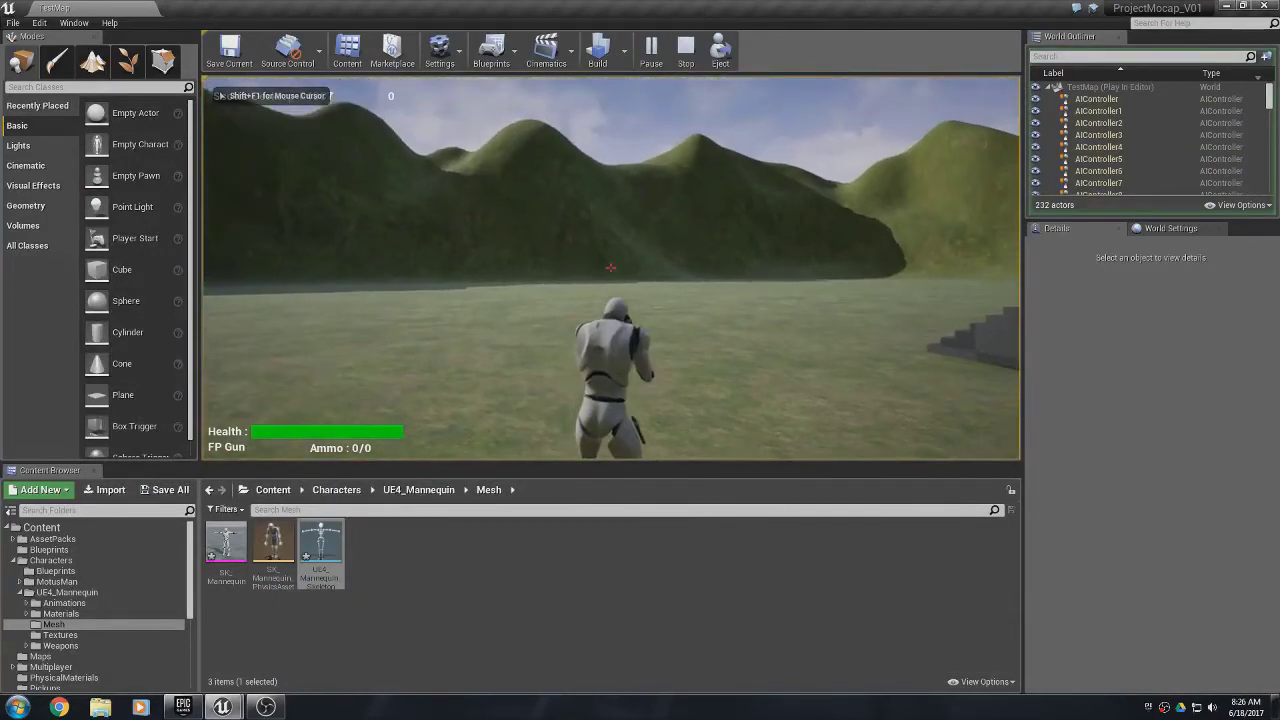
right_click(610, 267)
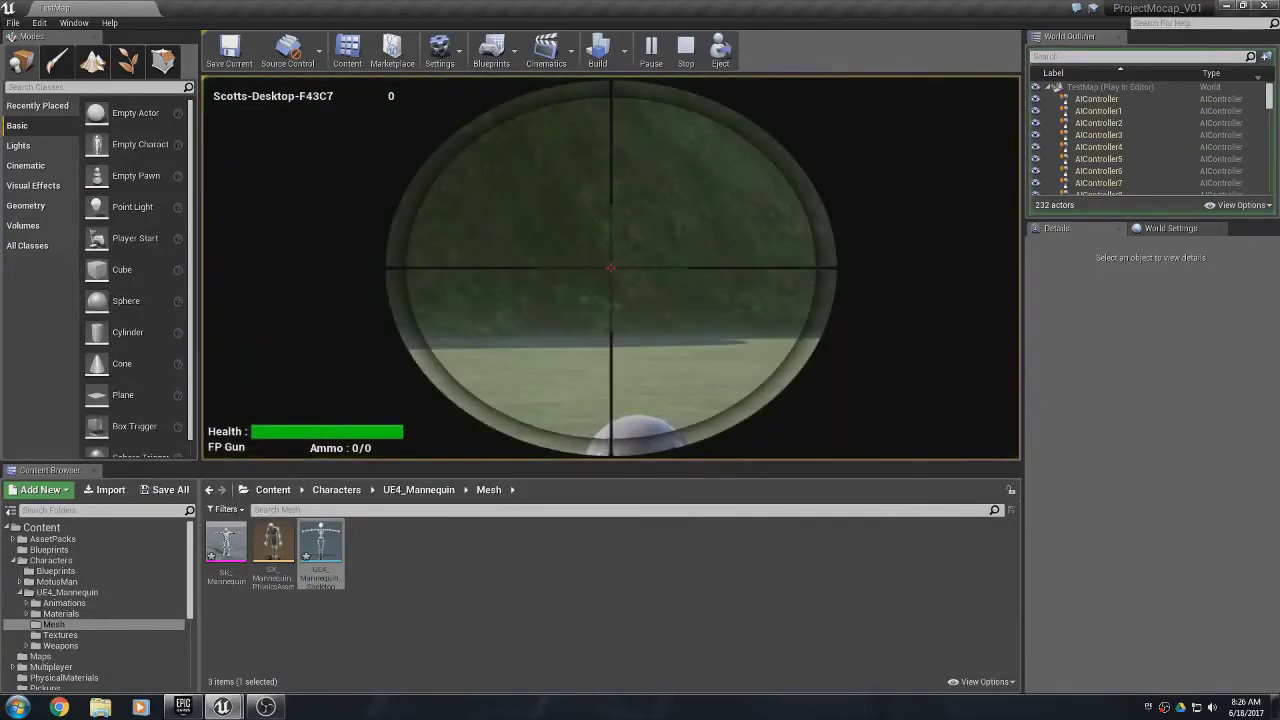
right_click(610, 267)
right_click(610, 267)
right_click(610, 267)
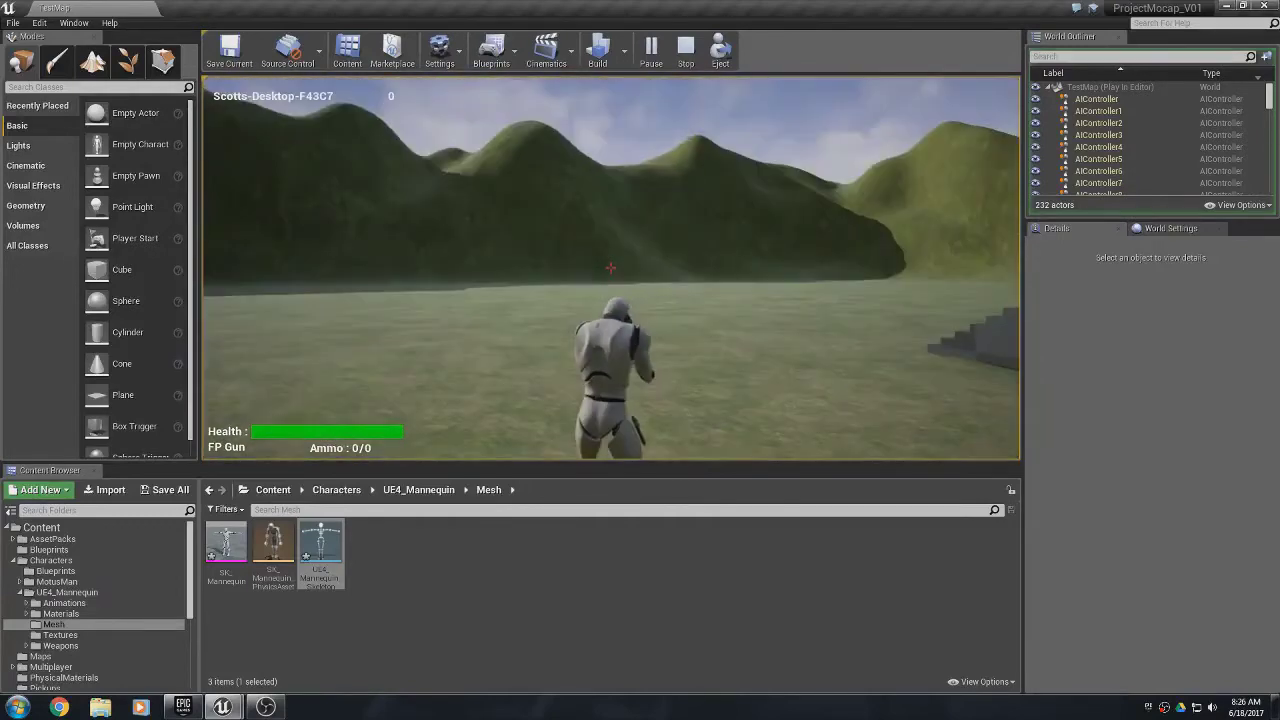
key(Escape)
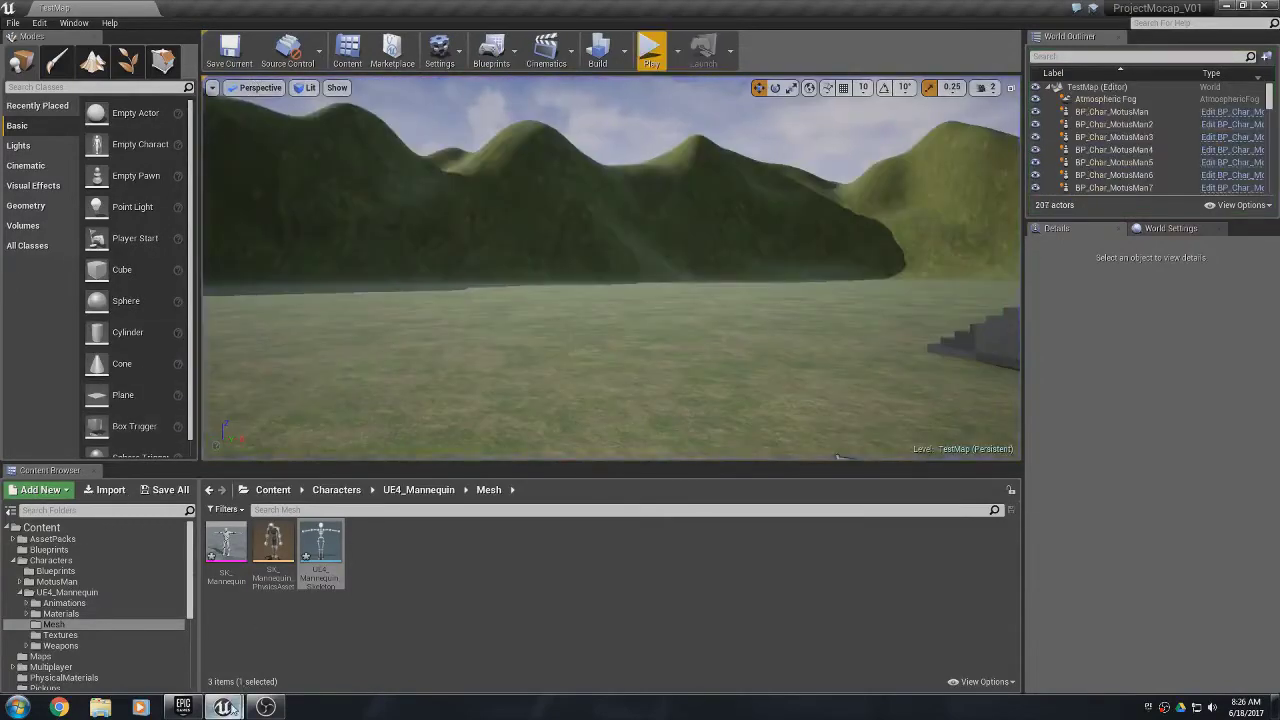
- Bring back the BPC_Wep_FPGun blueprint and disable Is Has Scope
mouse_move(230, 708)
click(266, 653)
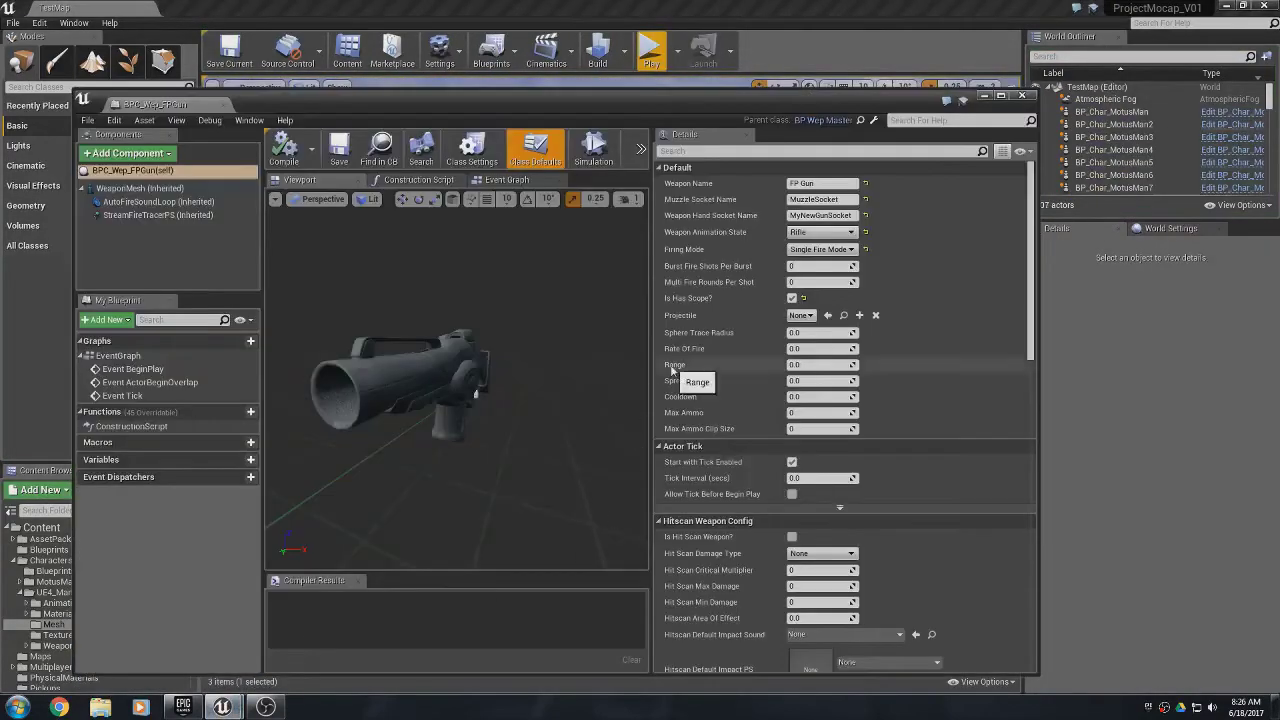
click(792, 298)
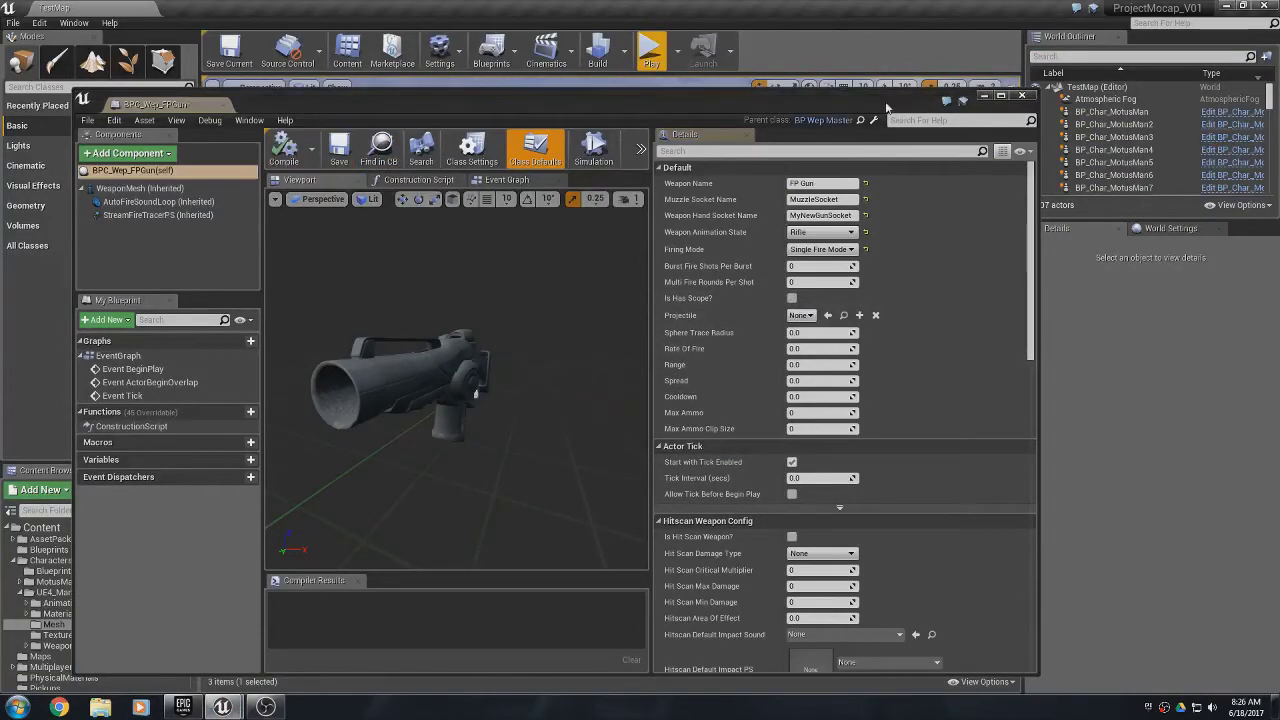
- Minimize the blueprint editor and play TestMap to check the FP Gun's aiming with the scope turned off
click(984, 96)
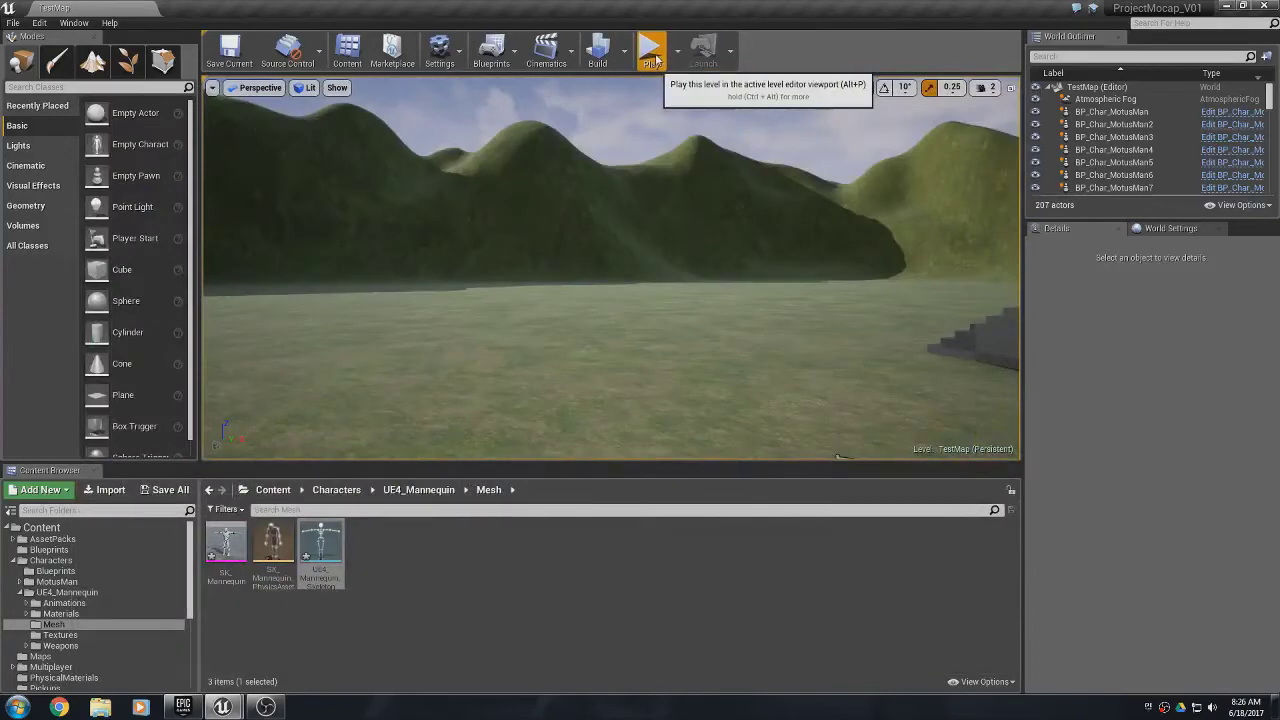
click(652, 52)
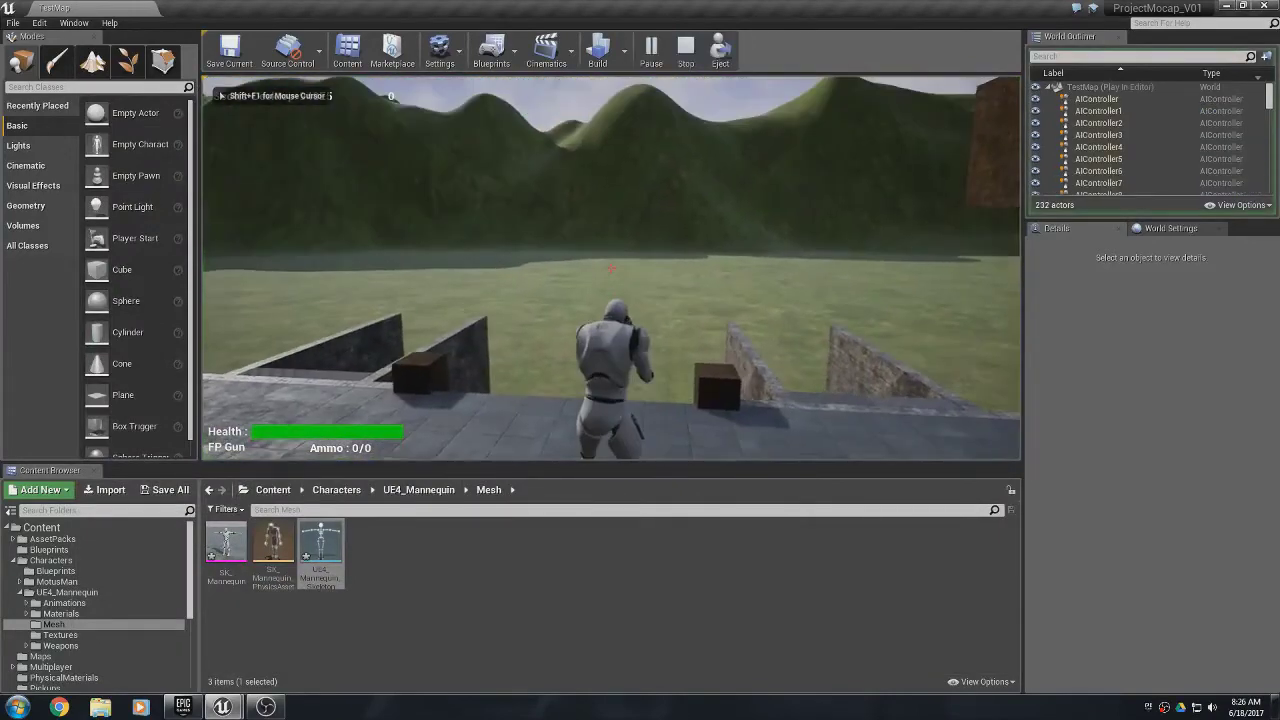
key(a)
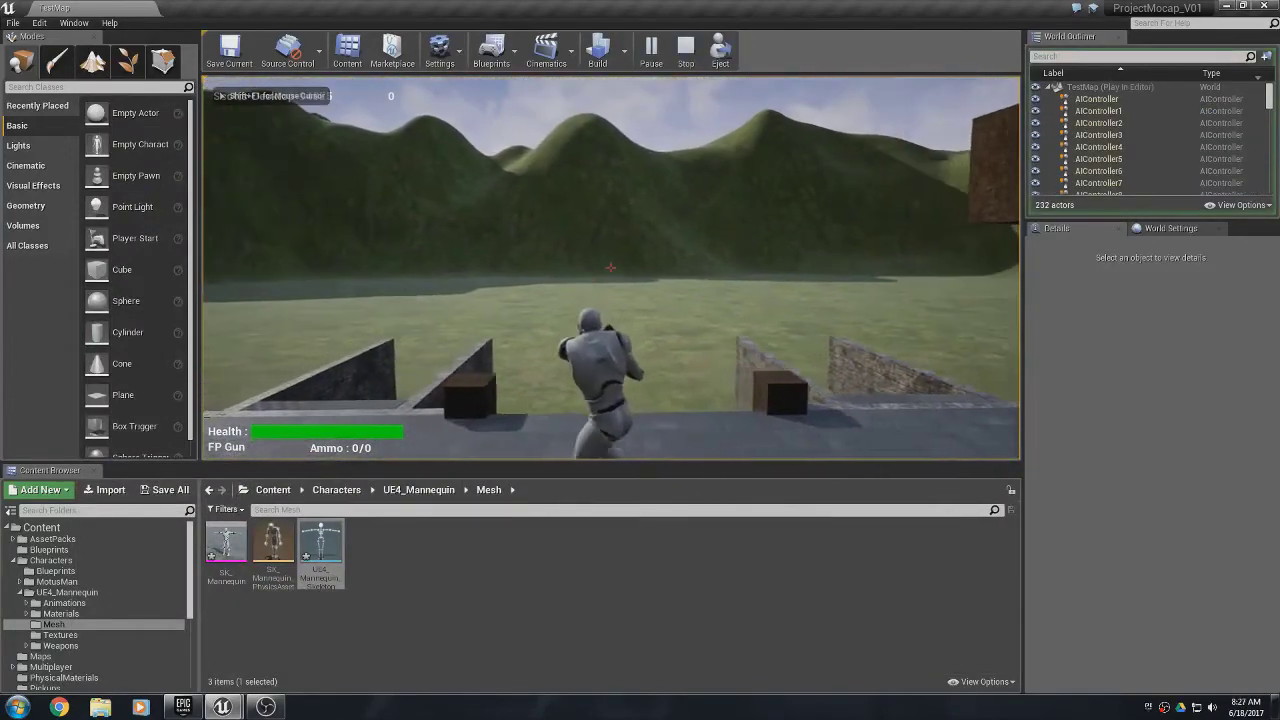
key(w)
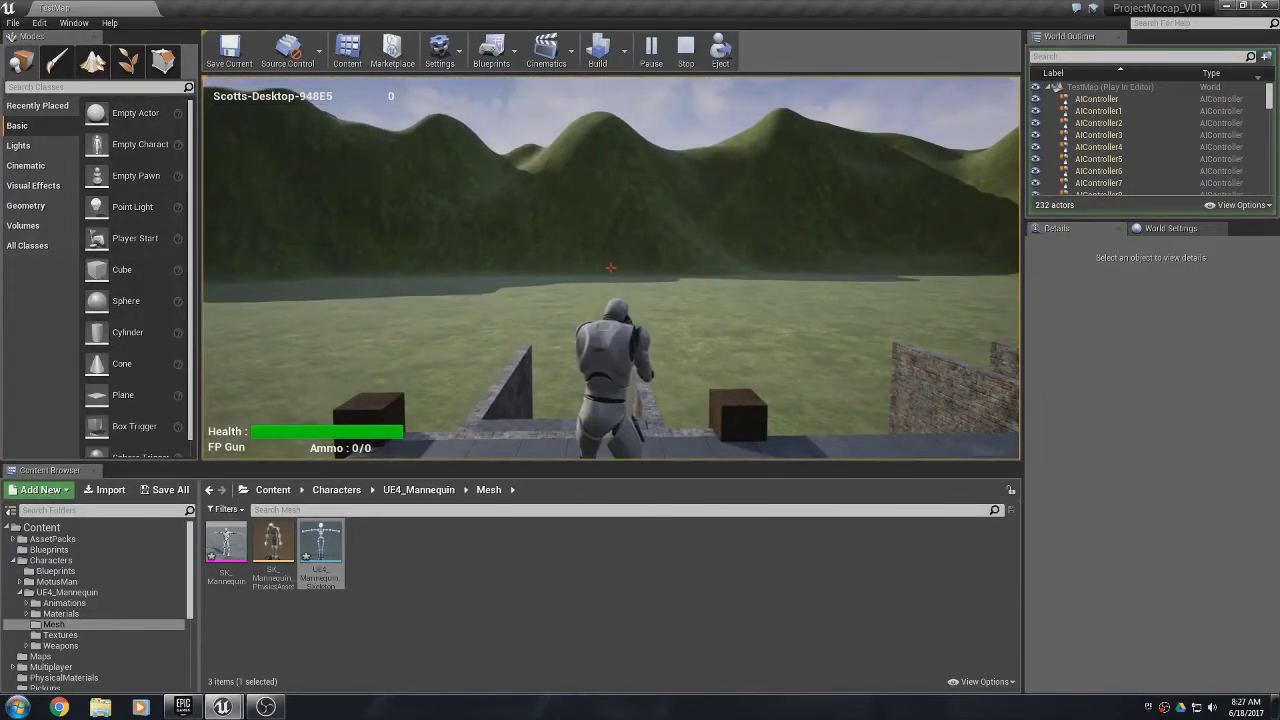
key(Escape)
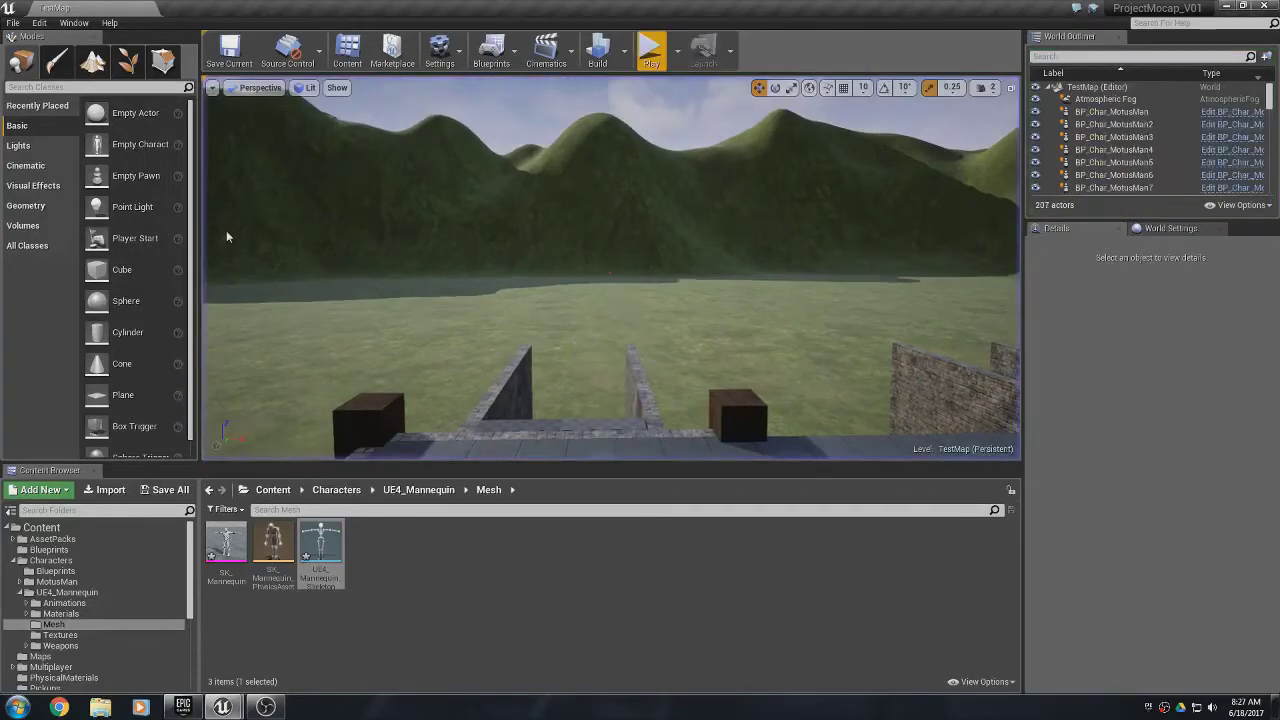
- In the BPC_Wep_FPGun blueprint, set the Sphere Trace Radius to 2.0 and the Range to 4000.0
mouse_move(222, 706)
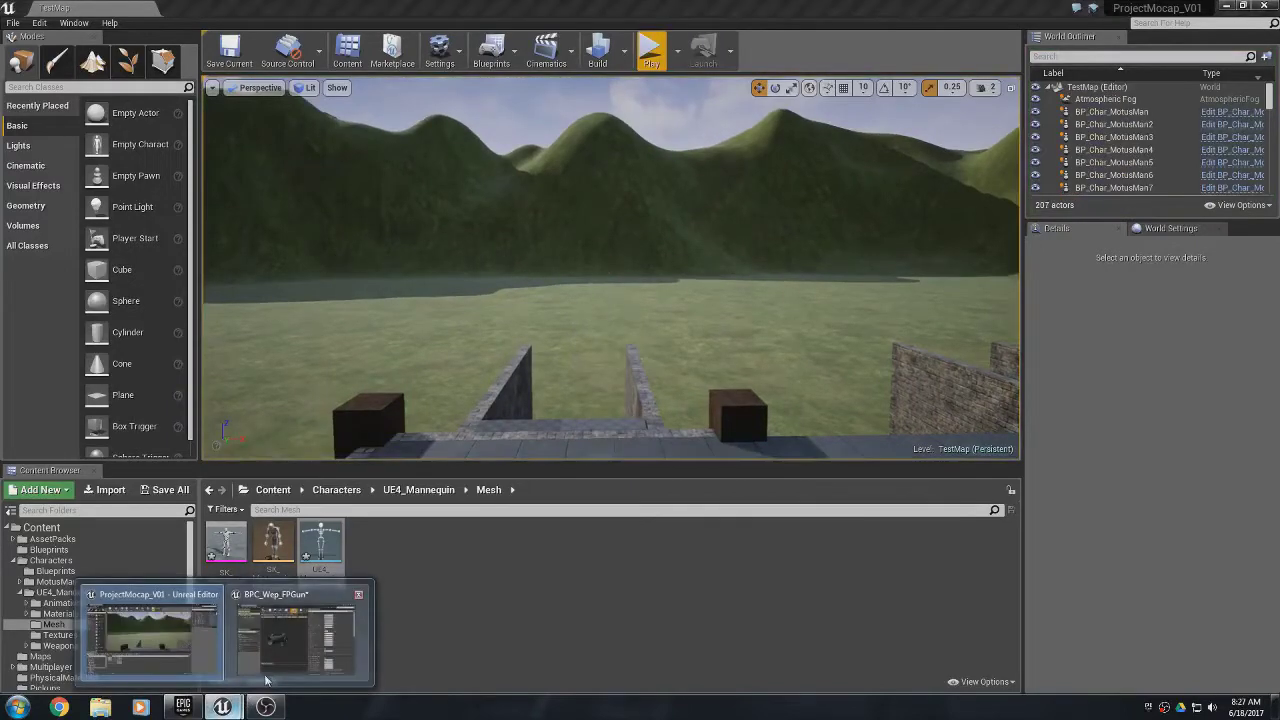
click(282, 662)
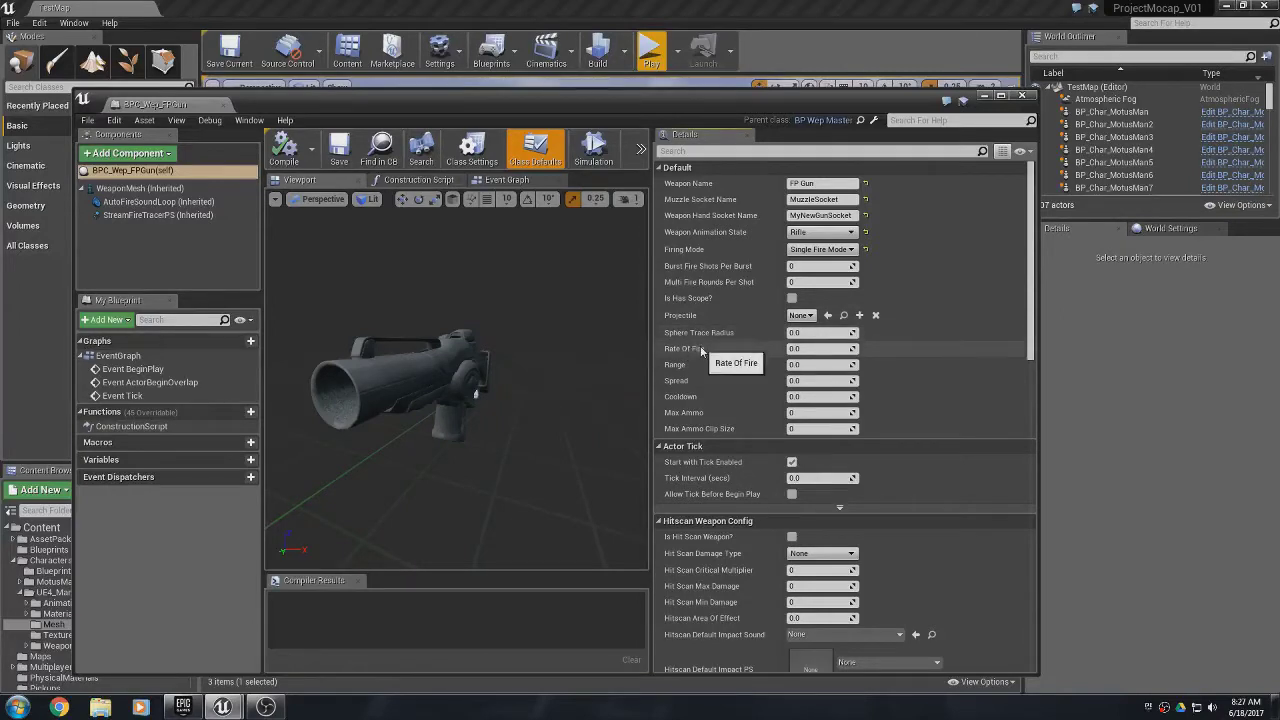
click(805, 332)
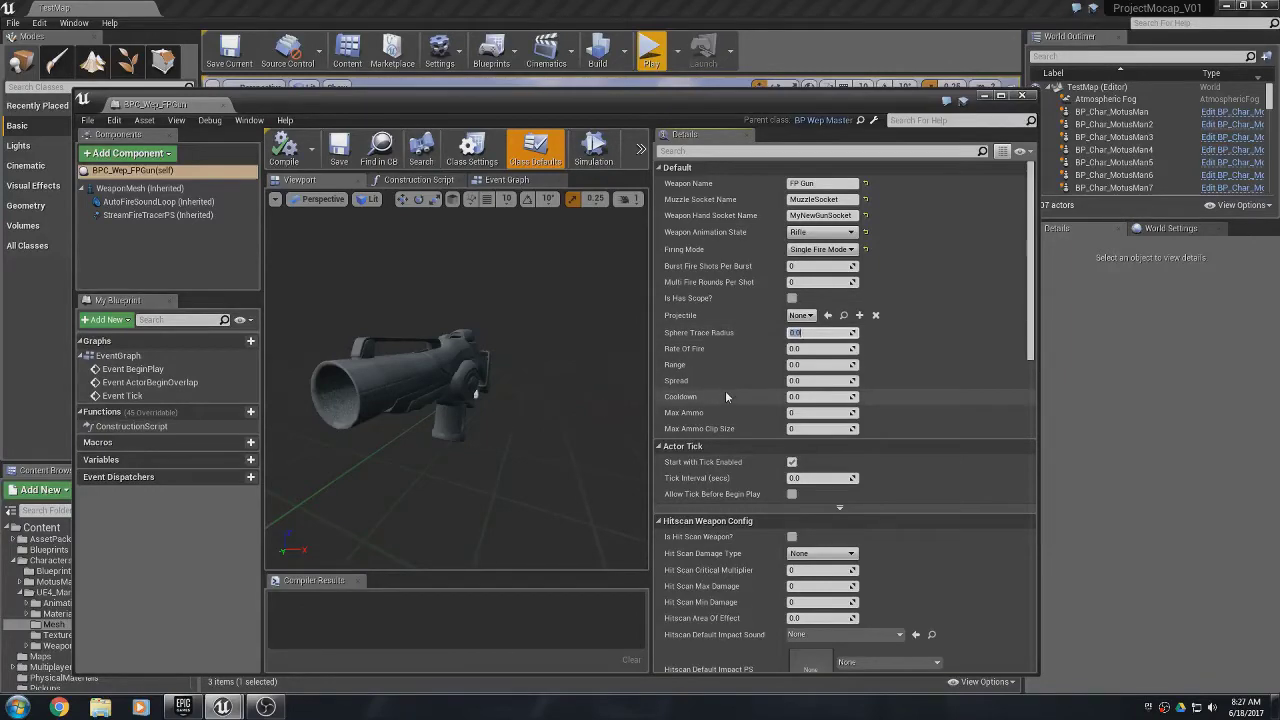
text(2)
key(Return)
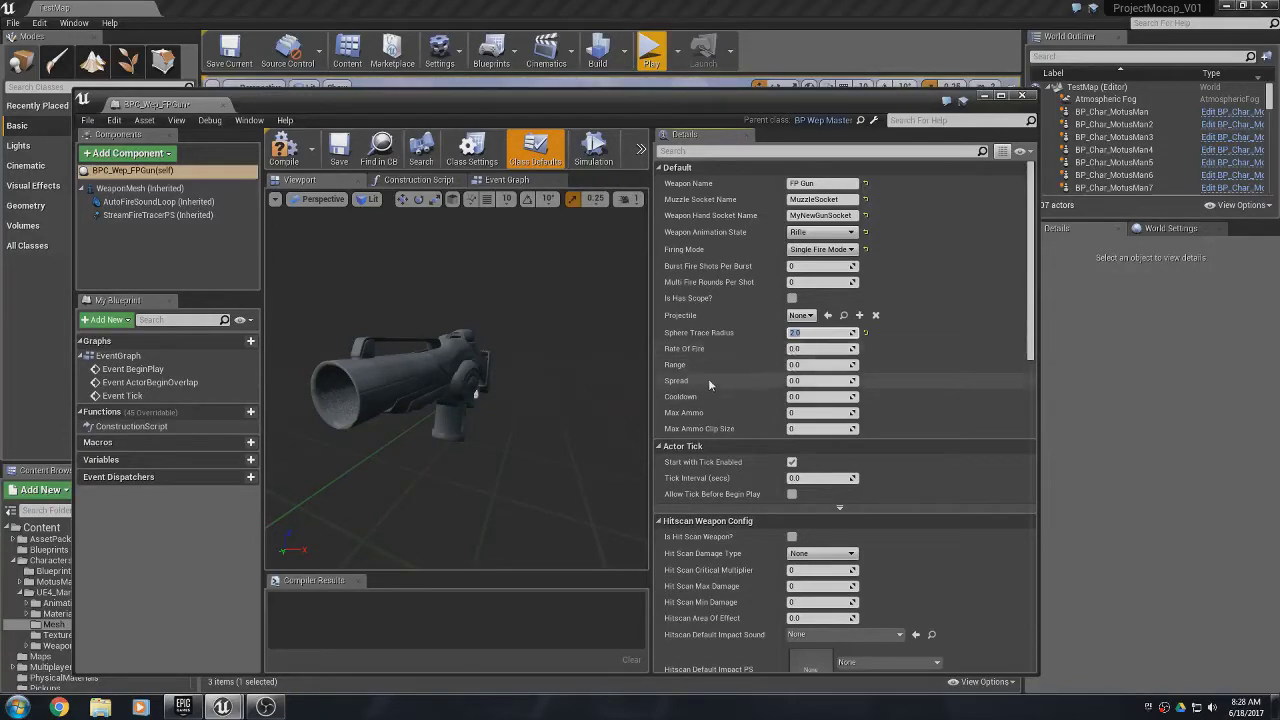
click(803, 365)
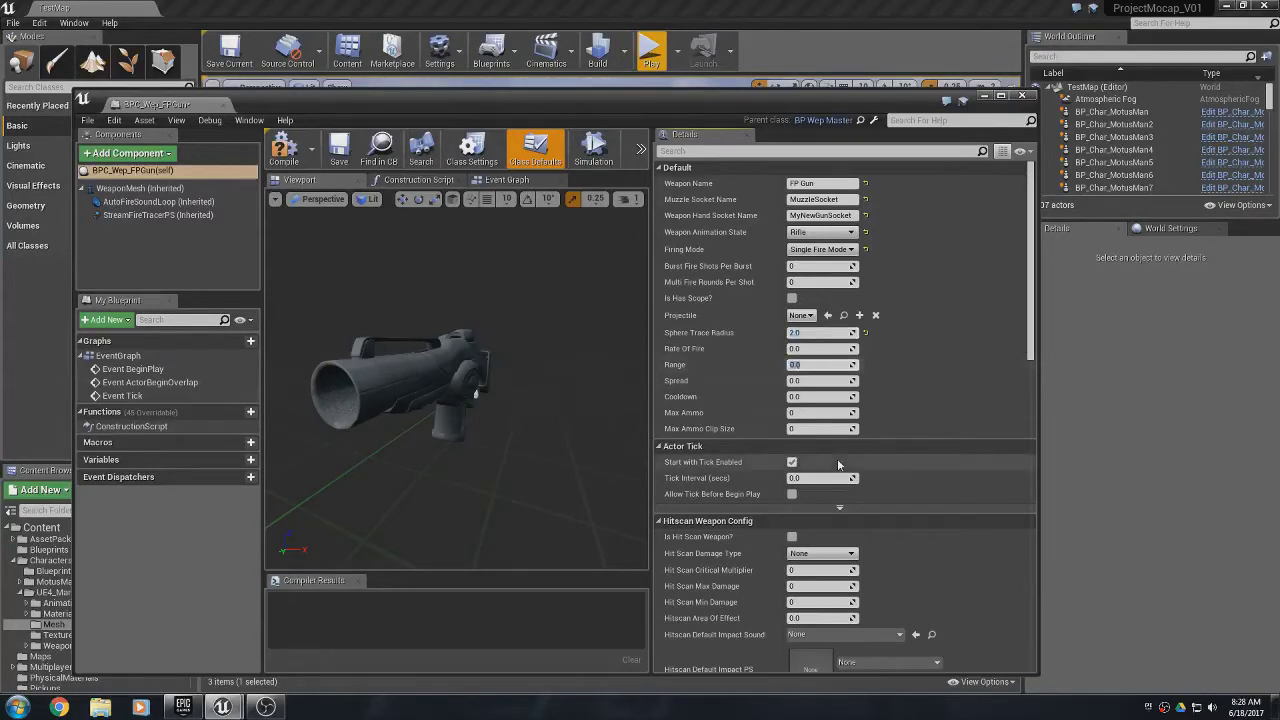
text(4000)
key(Return)
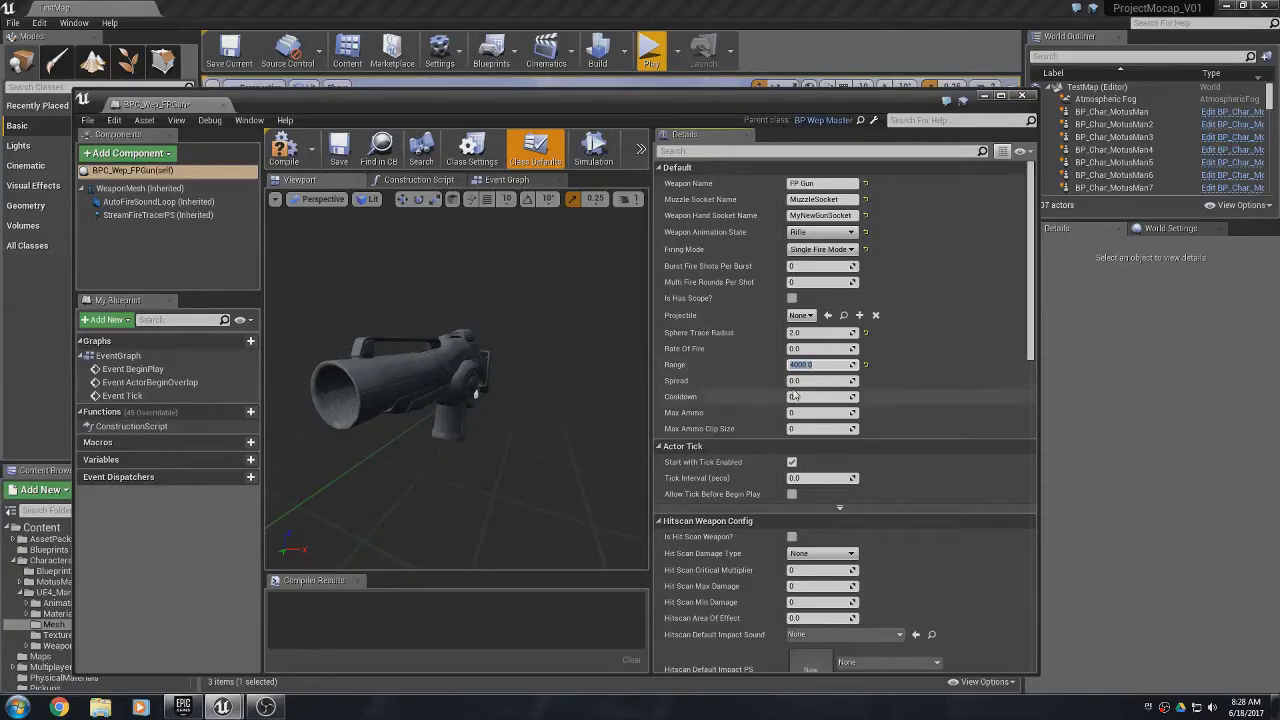
- Set the FP Gun's Spread to 50.0 and its Cooldown to 0.6
key(Tab)
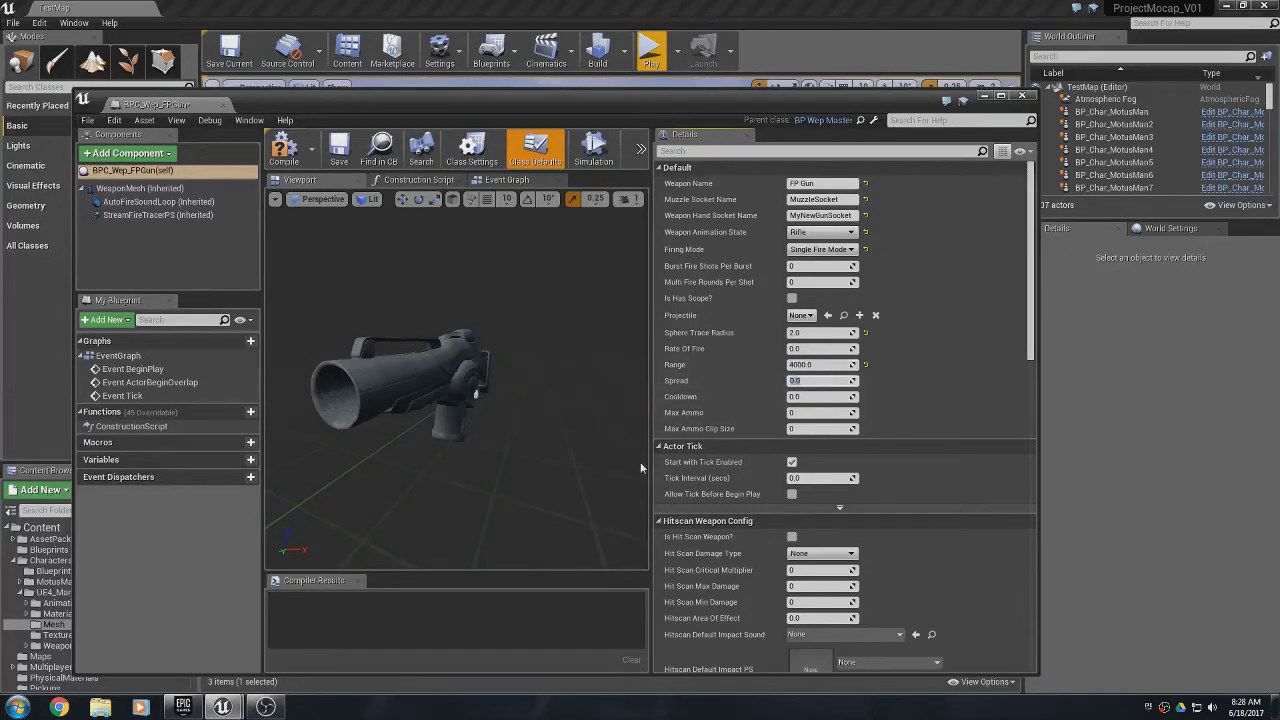
text(50.0)
click(818, 396)
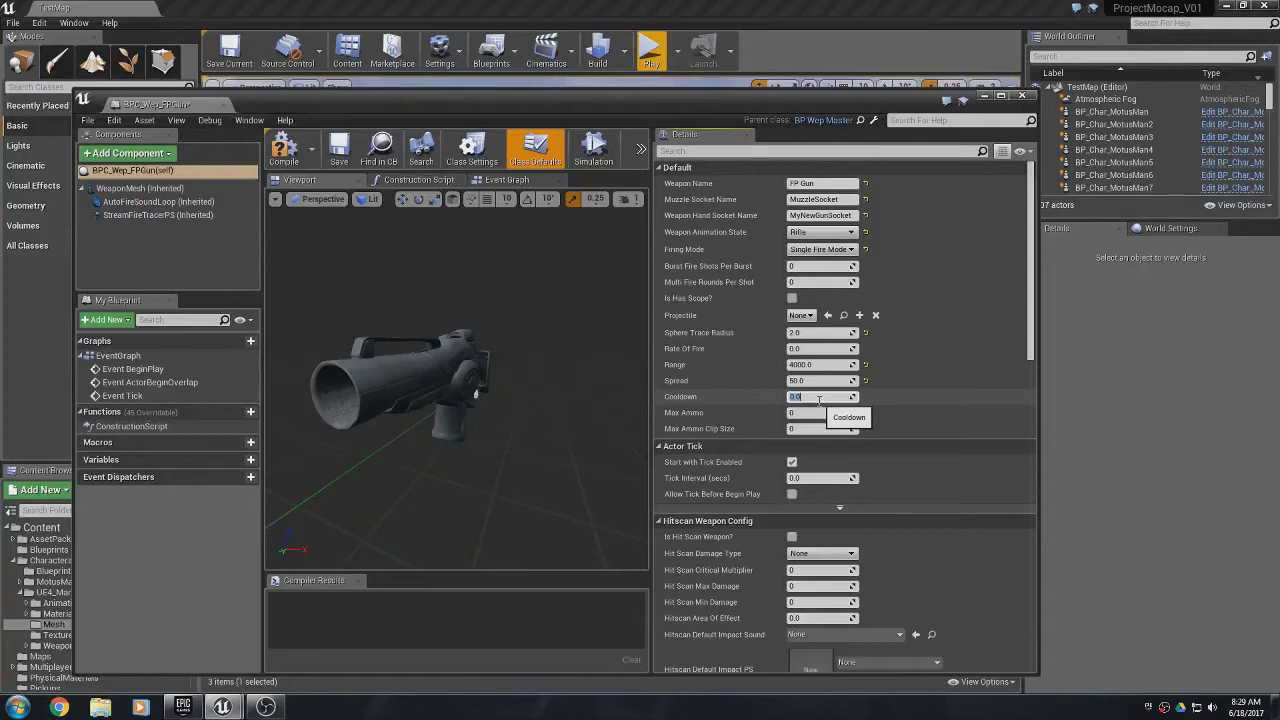
key(BackSpace)
text(0.8)
key(Return)
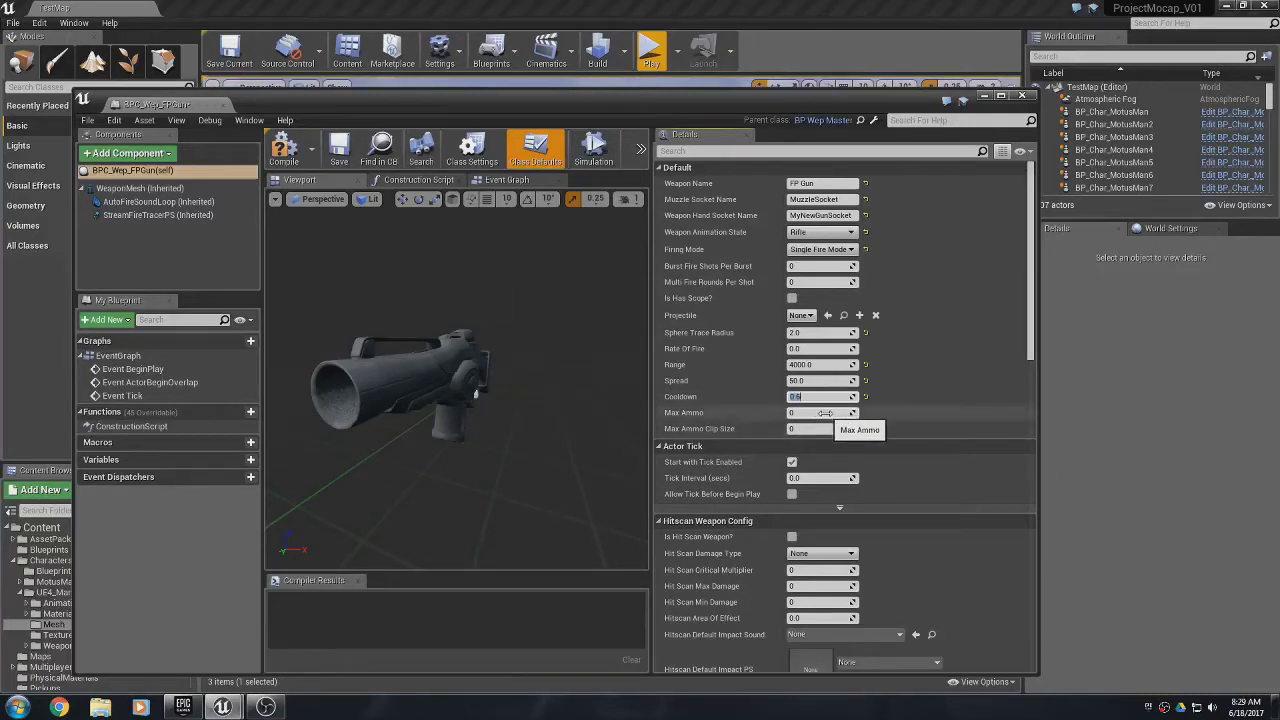
- Set Max Ammo to 75 and Max Ammo Clip Size to 25, and enable Is Hit Scan Weapon
click(823, 413)
text(750)
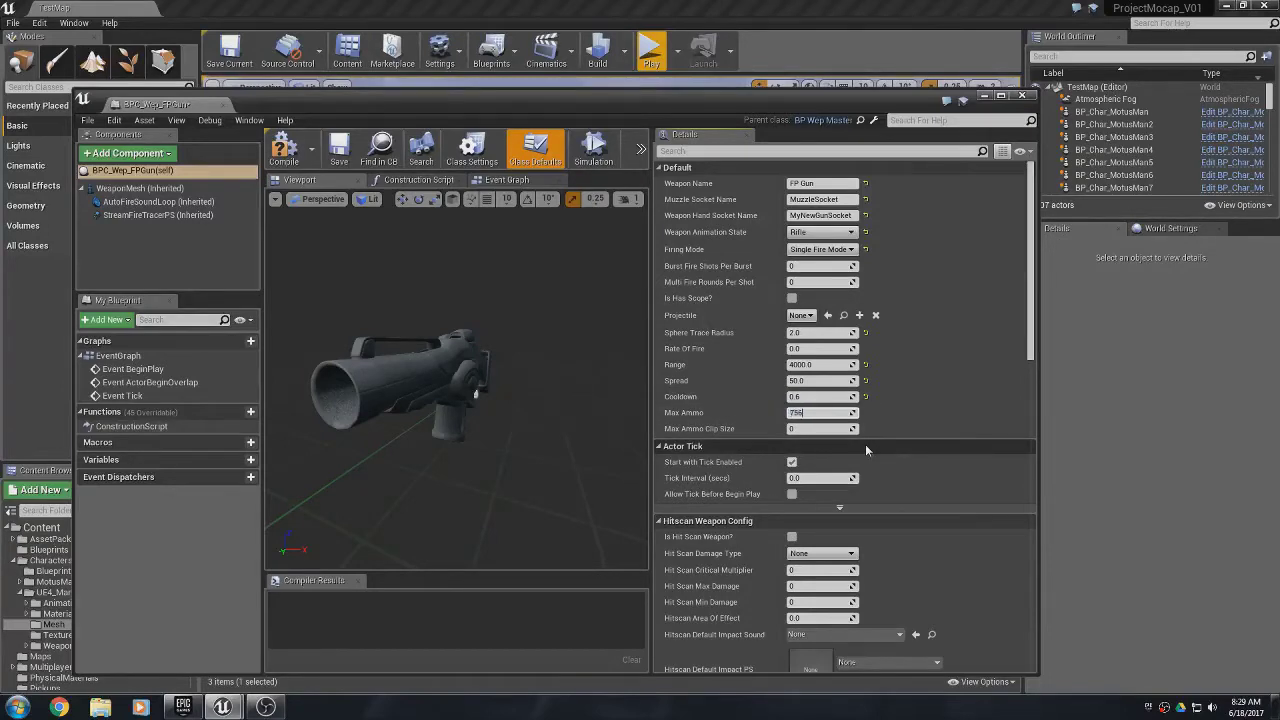
key(BackSpace)
key(Tab)
text(8)
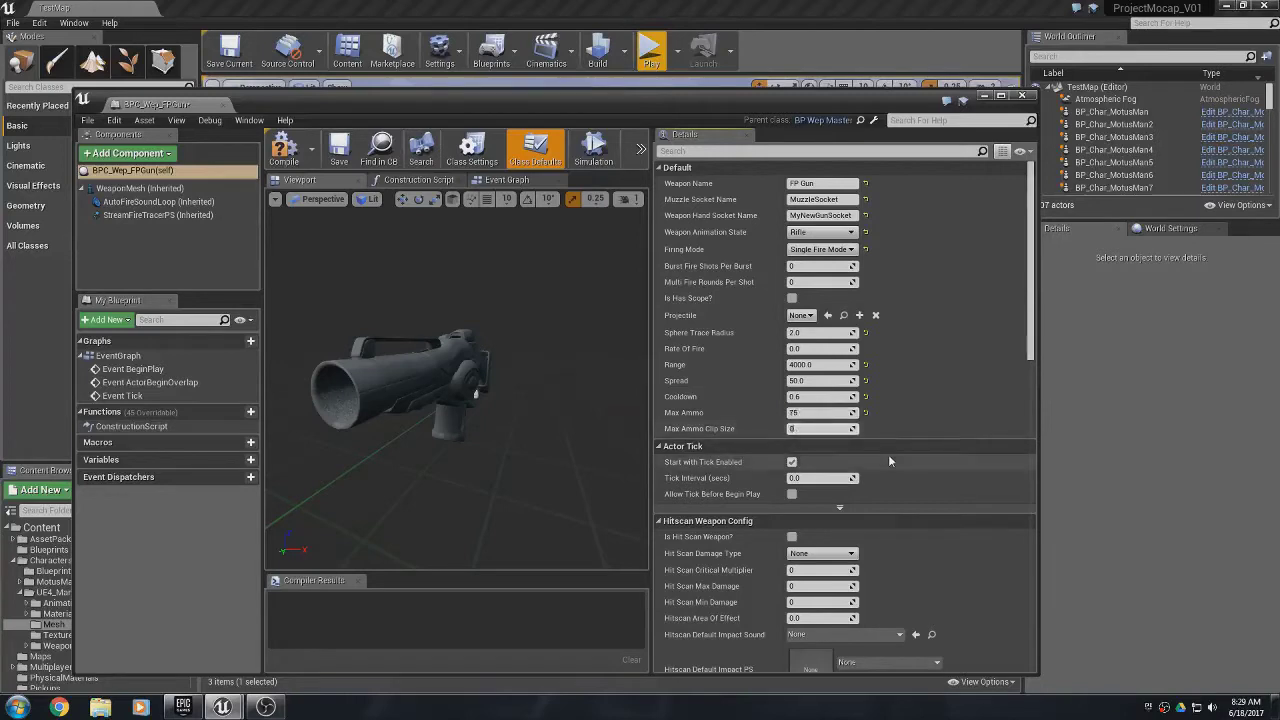
text(25)
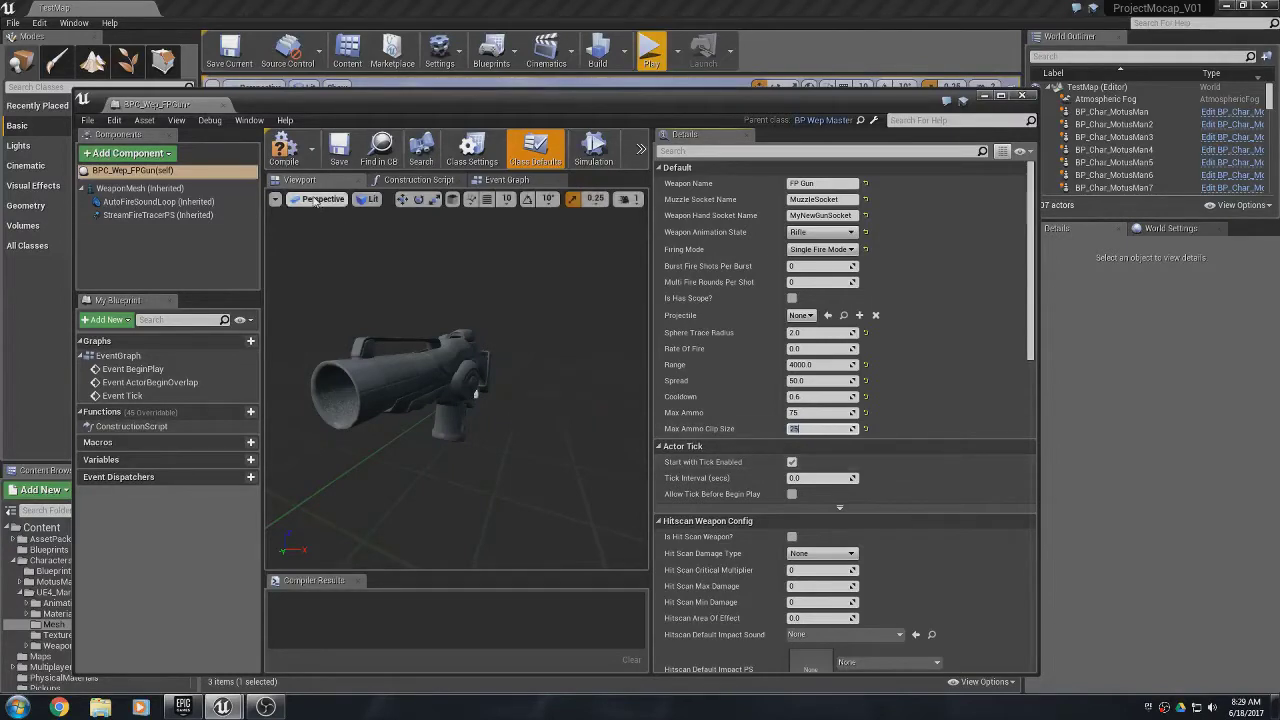
click(792, 538)
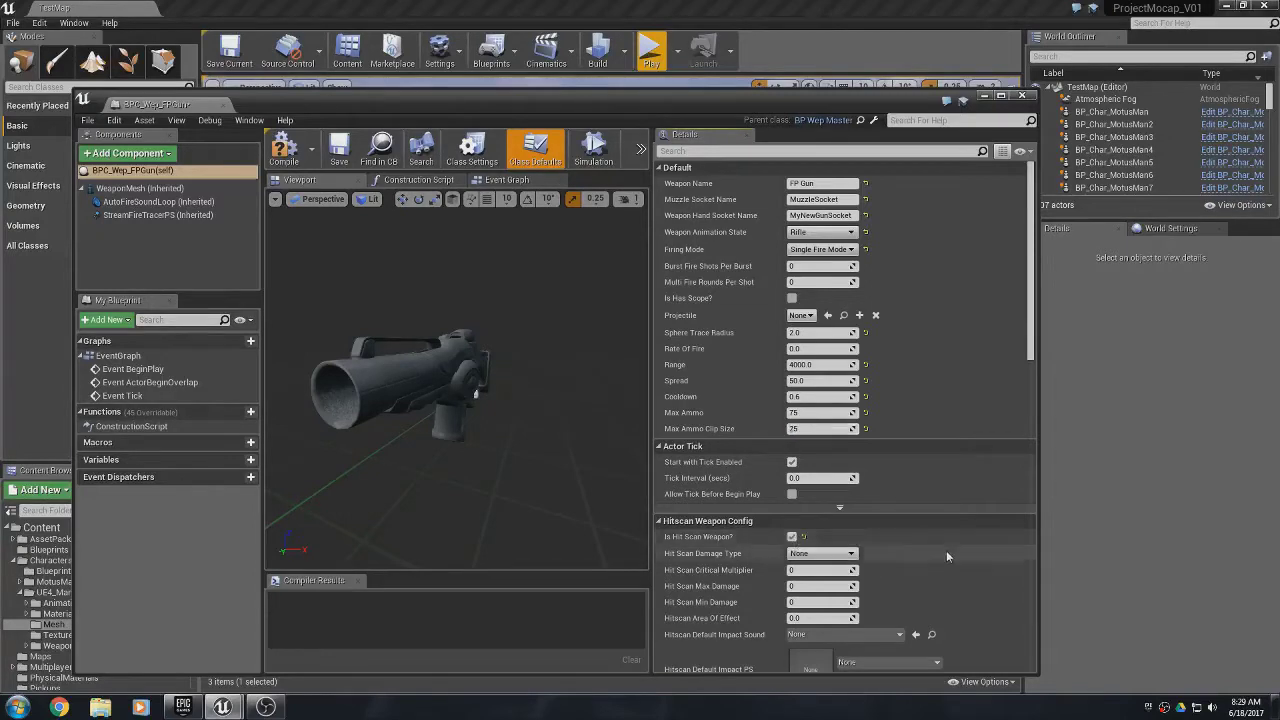
scroll(946, 556, down, 3)
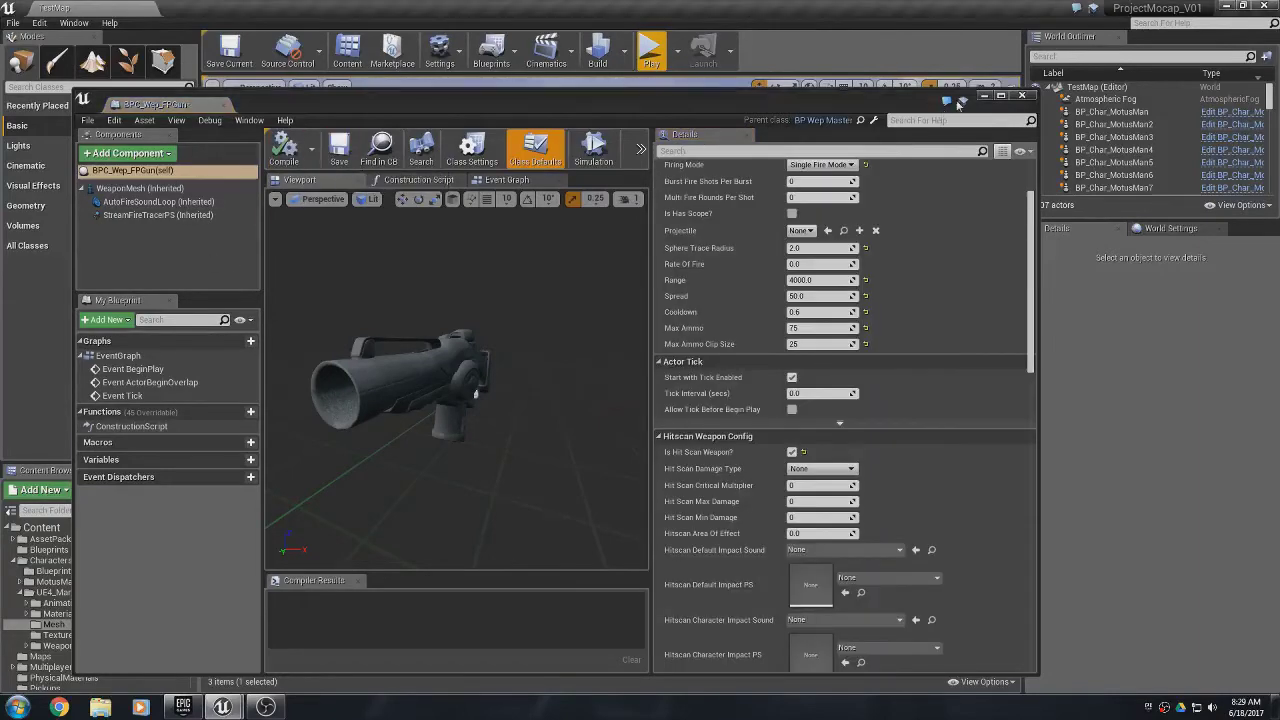
- Minimize the blueprint editor, play TestMap to test-fire the FP Gun while running around, and end the session
click(985, 97)
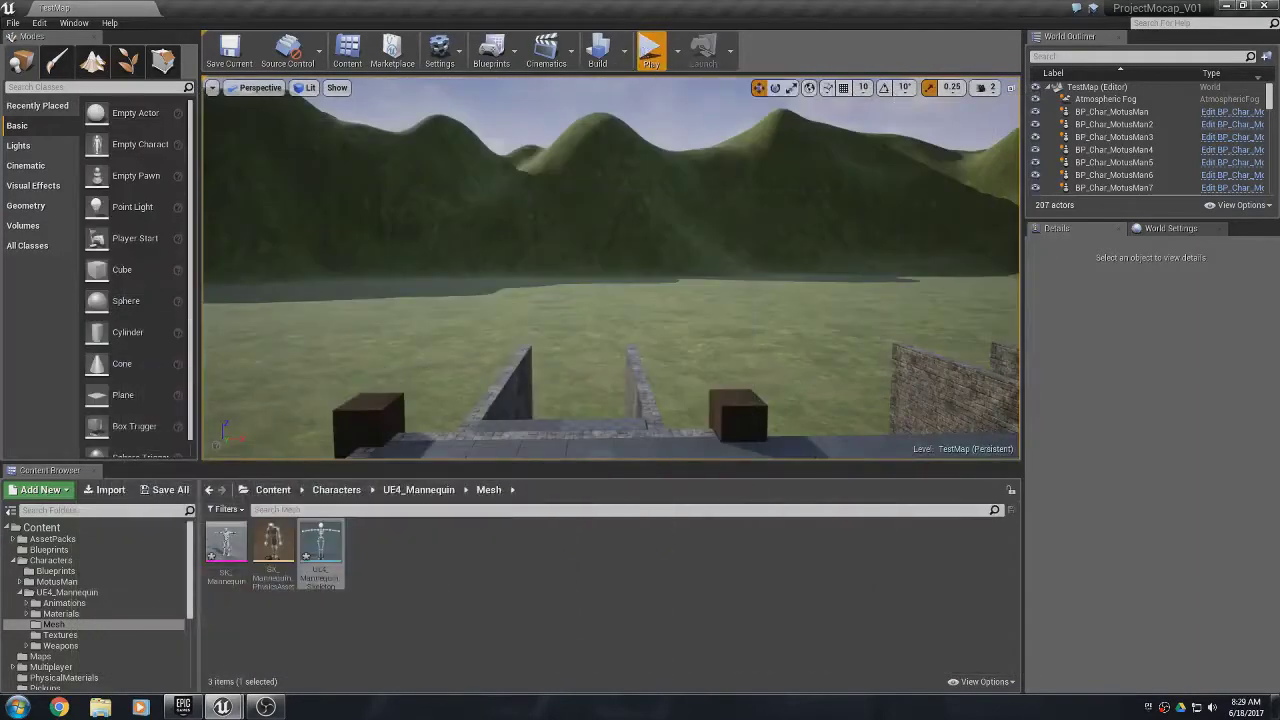
click(650, 50)
click(610, 267)
key(w)
click(610, 267)
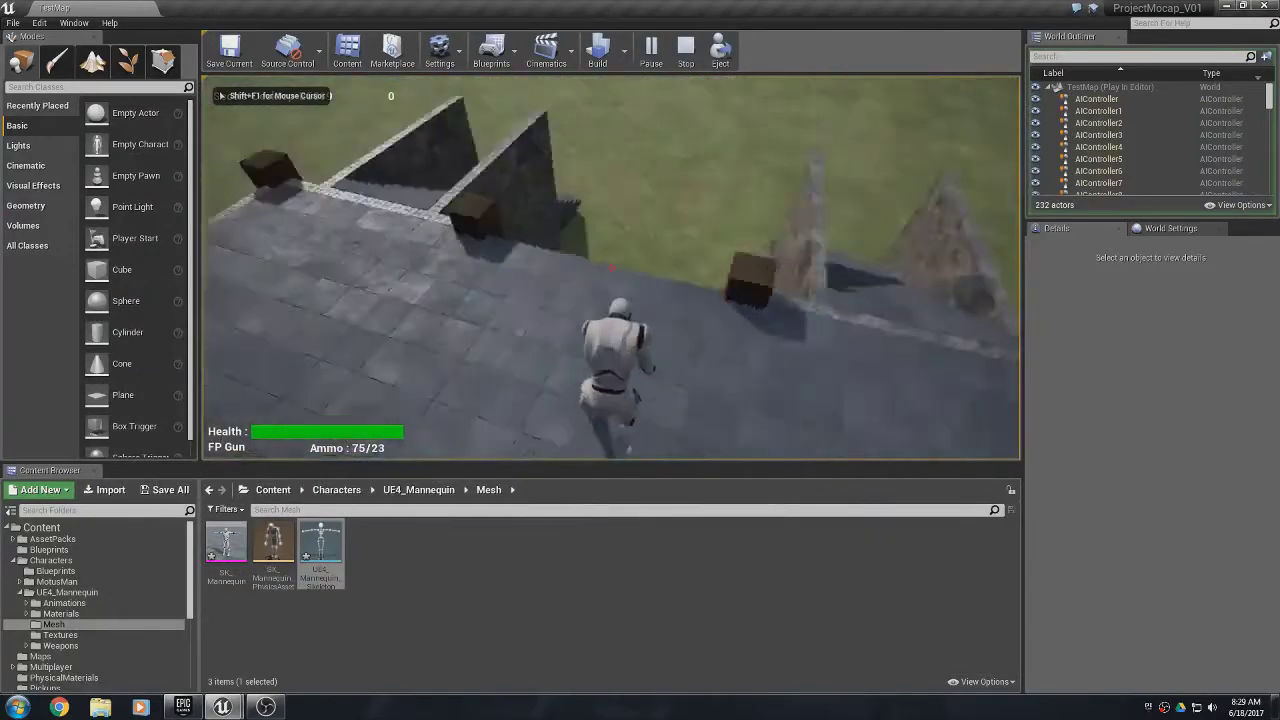
click(610, 267)
key(w)
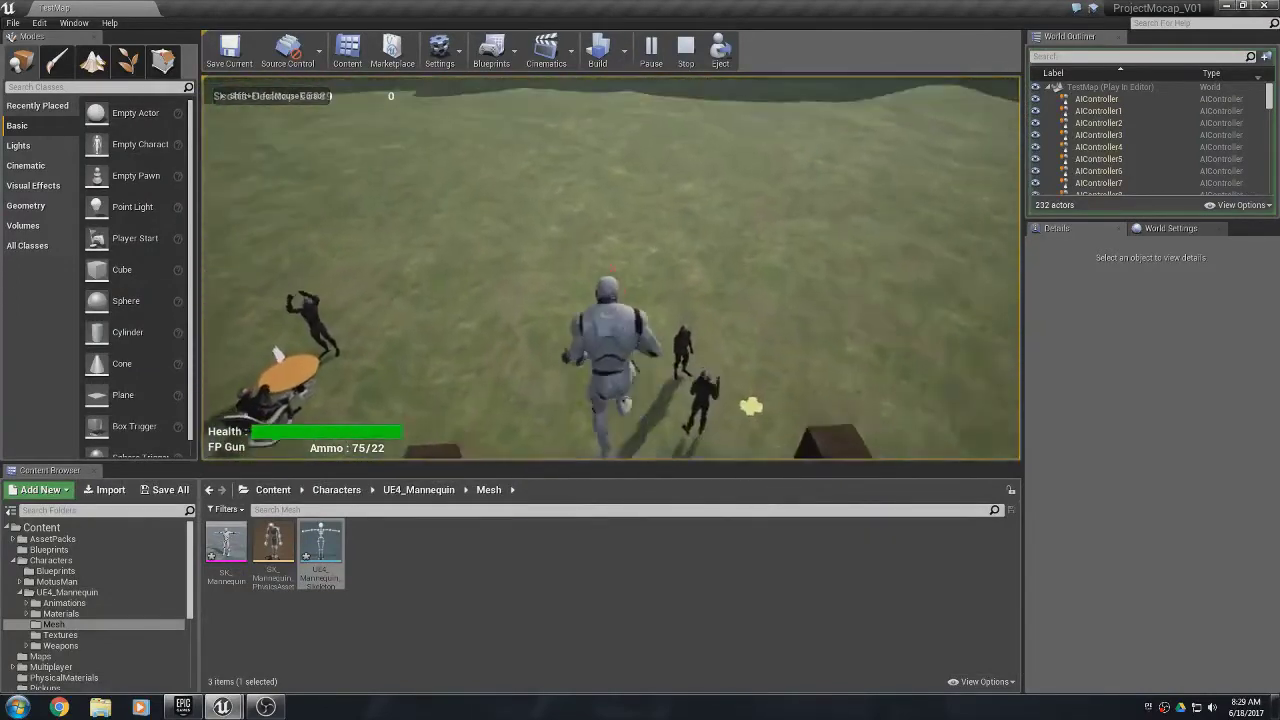
key(w)
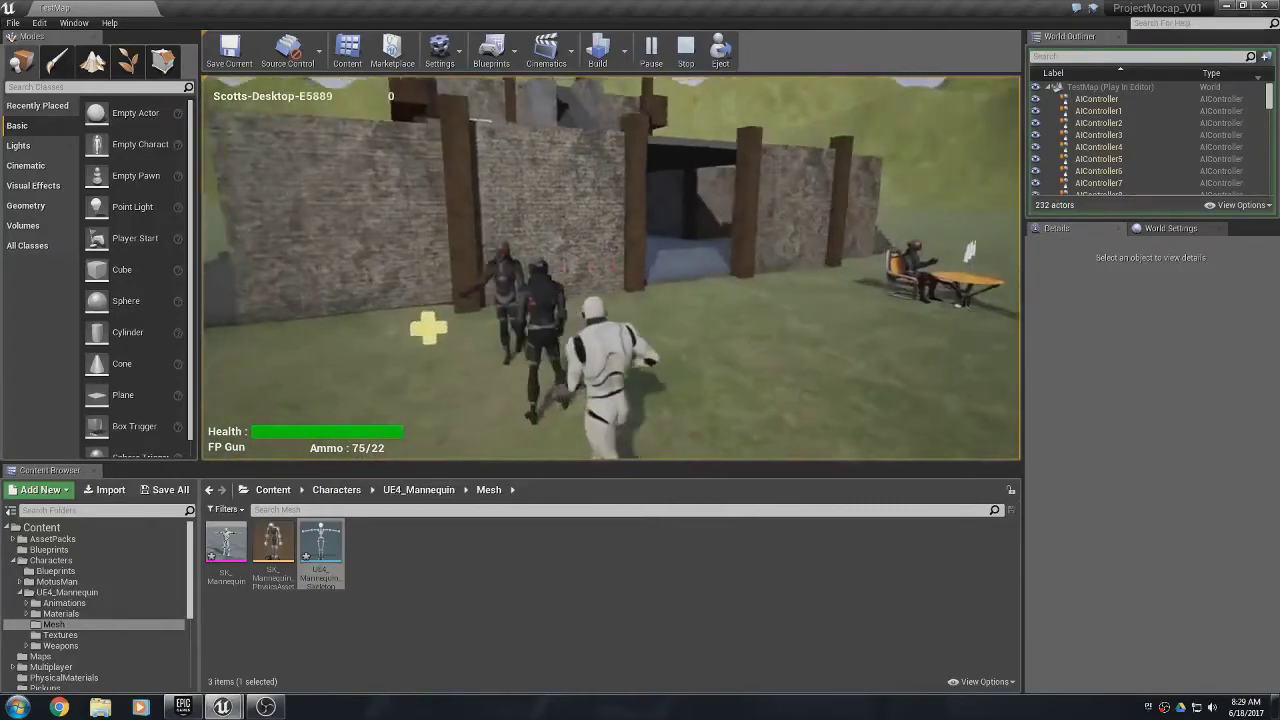
key(Escape)
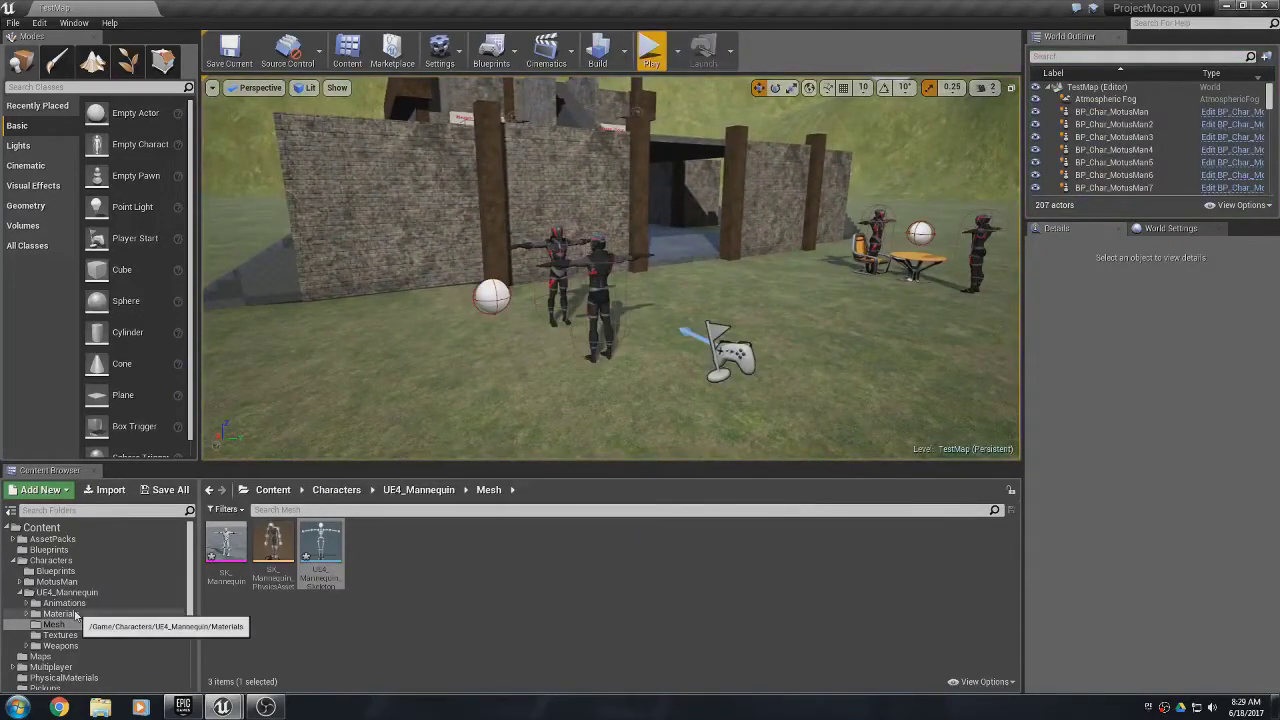
- Open the BP_Wep_Master blueprint from Weapons/Blueprints/Masters and open the Sphere Trace function used in its event graph
scroll(62, 640, down, 5)
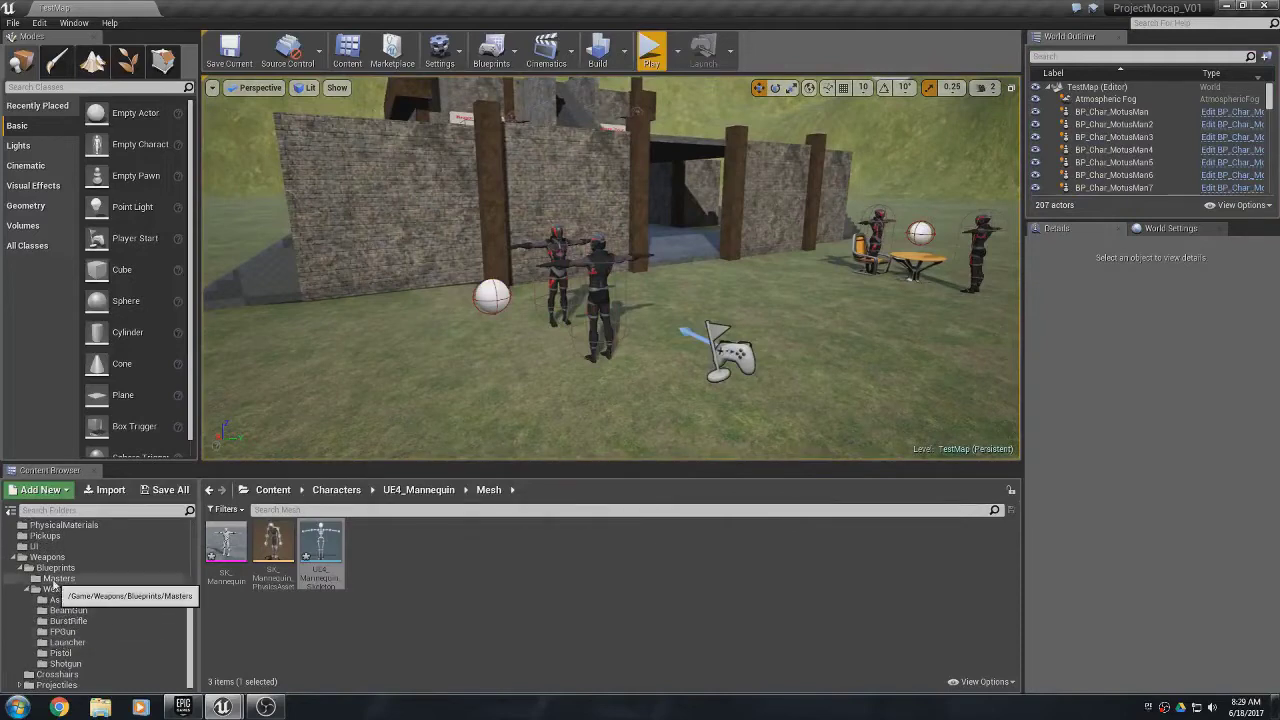
click(58, 578)
mouse_move(229, 541)
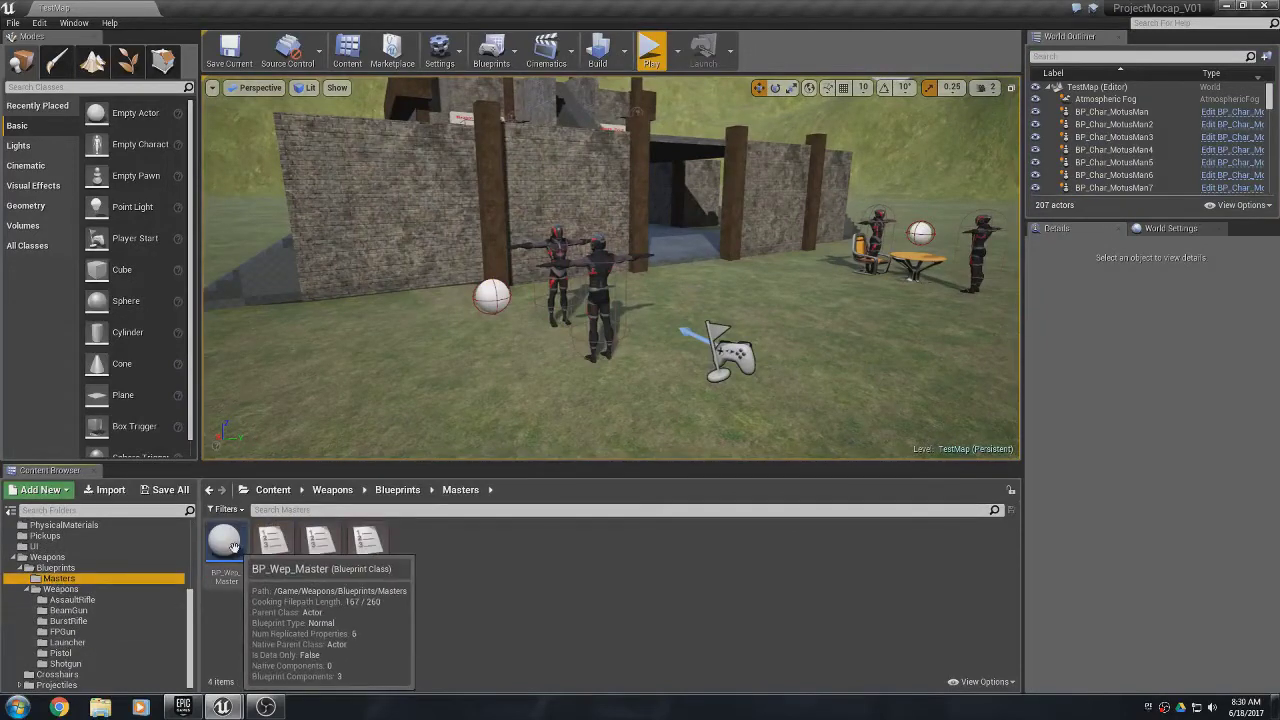
double_click(229, 541)
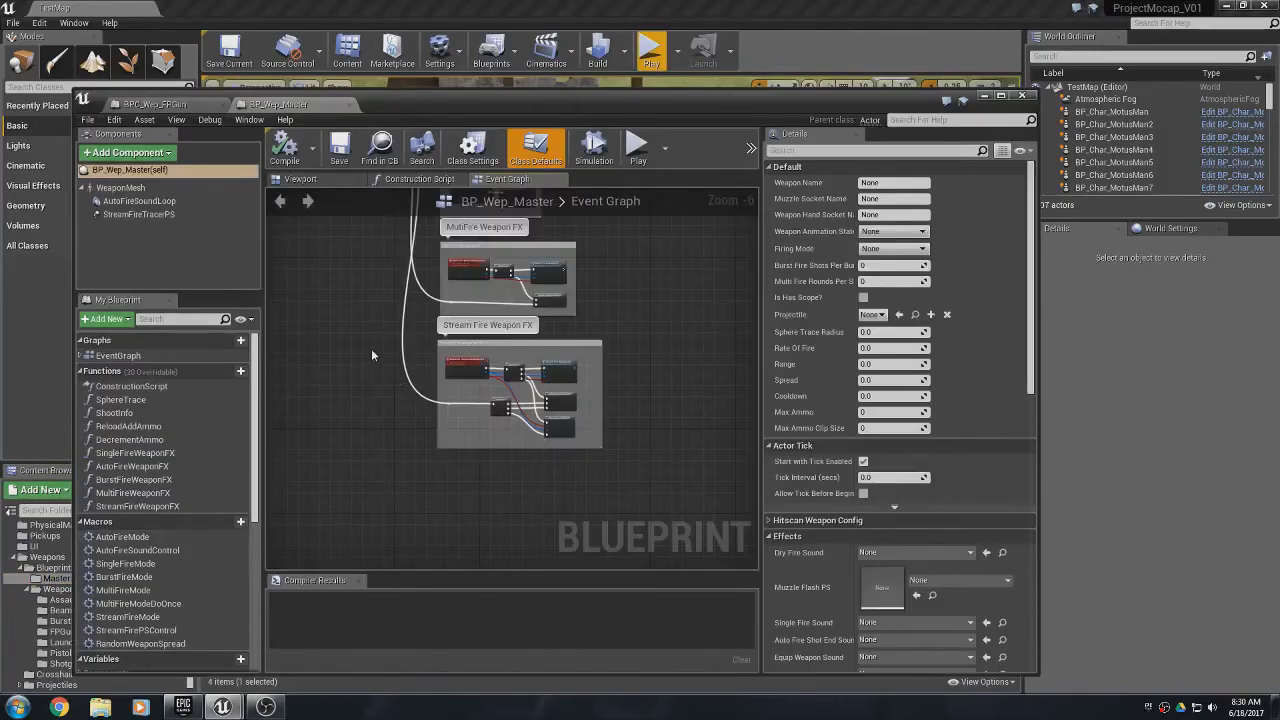
right_drag(372, 351, 519, 567)
right_drag(500, 414, 596, 614)
right_drag(440, 425, 573, 491)
scroll(573, 438, up, 4)
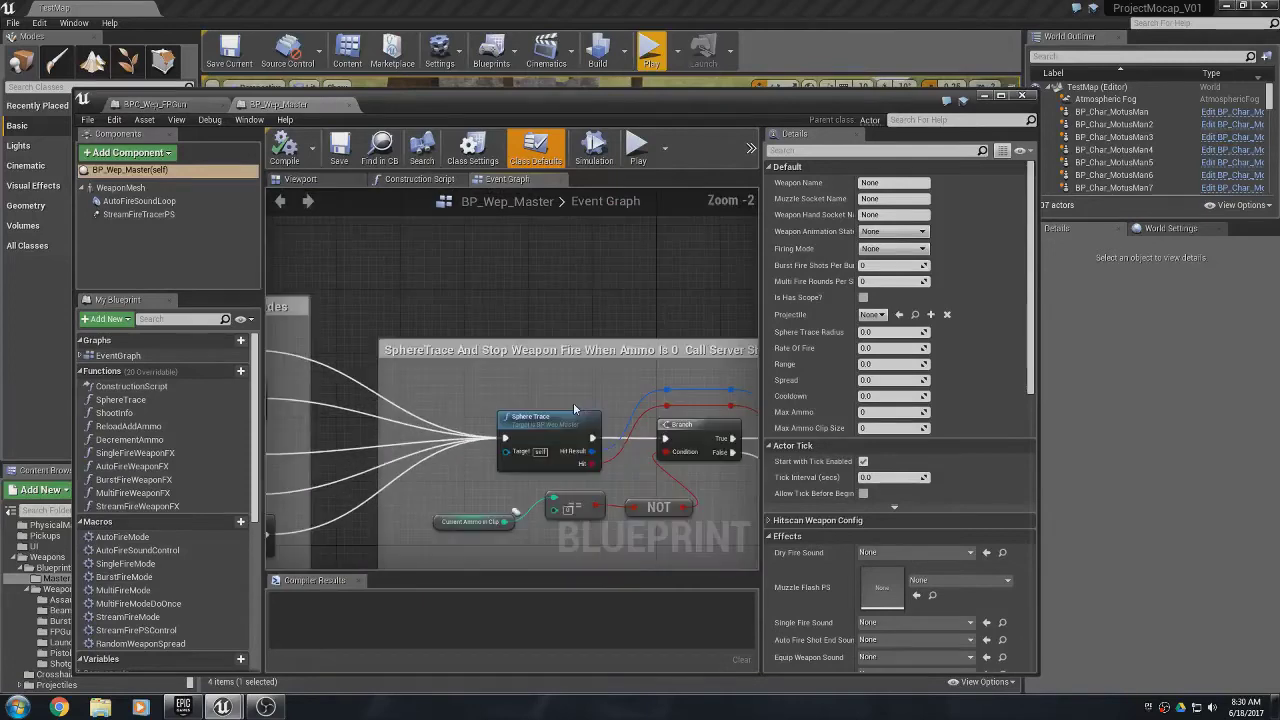
double_click(532, 428)
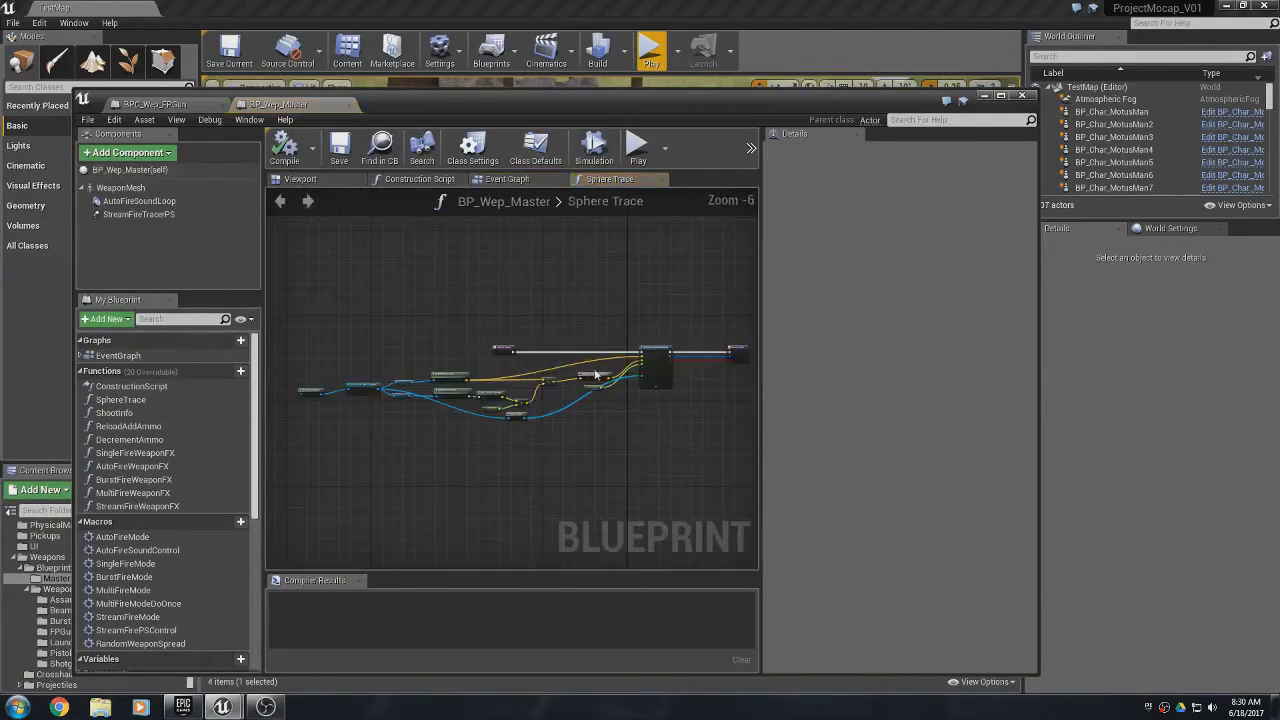
- Set the SphereTraceByChannel node's Draw Debug Type to For Duration and compile the blueprint
scroll(532, 428, up, 6)
right_drag(590, 386, 462, 380)
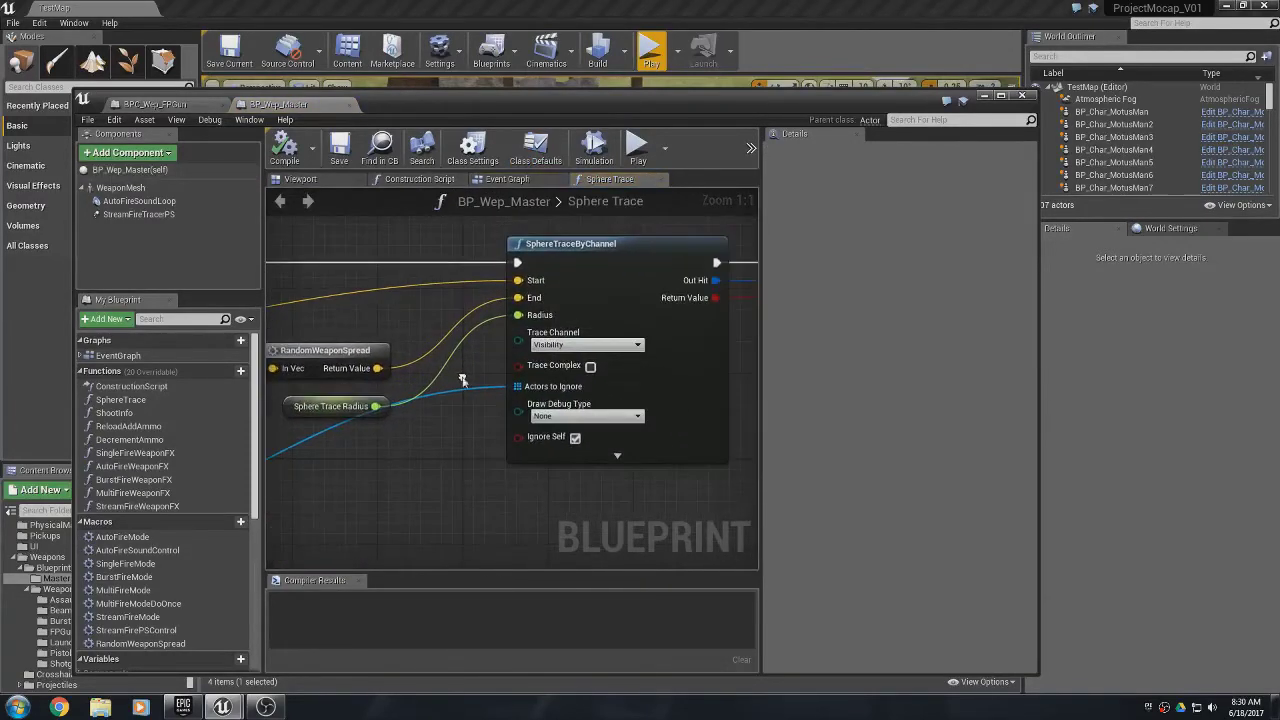
click(587, 416)
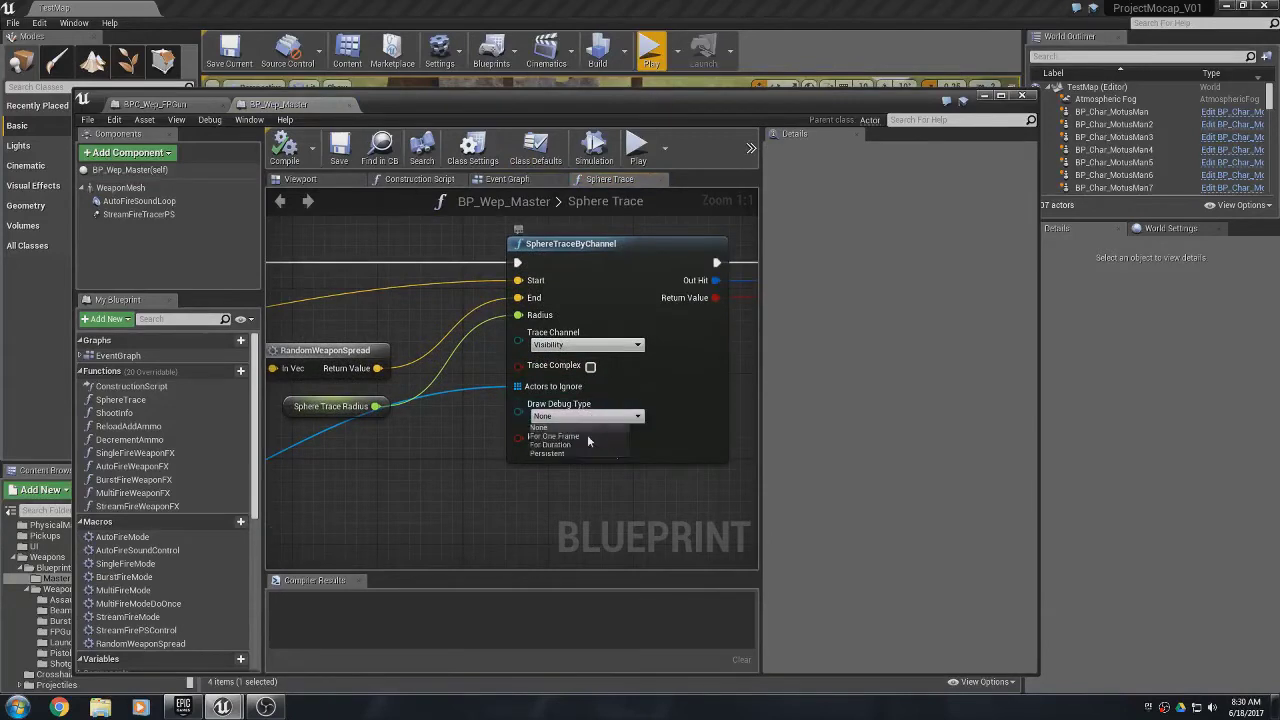
click(566, 445)
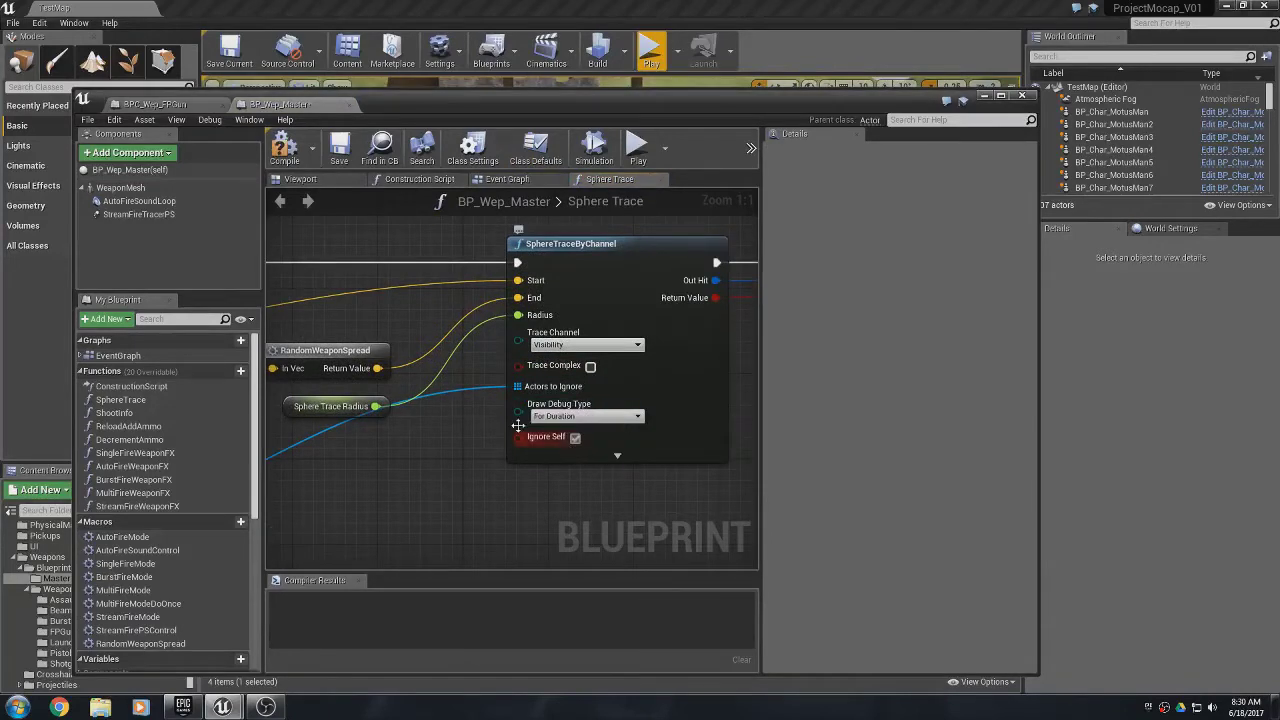
click(285, 148)
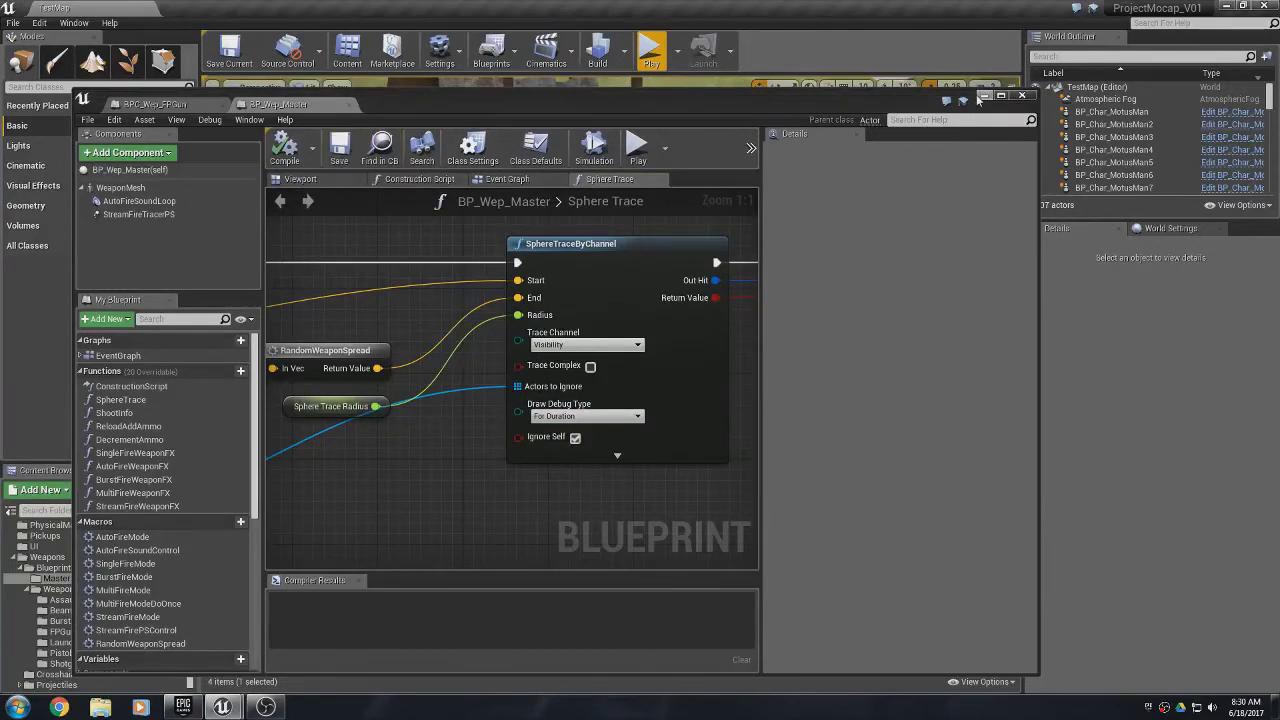
- Minimize the blueprint editor, play TestMap, fire the FP Gun repeatedly to examine its debug traces and spread, and end the session
click(982, 96)
click(664, 52)
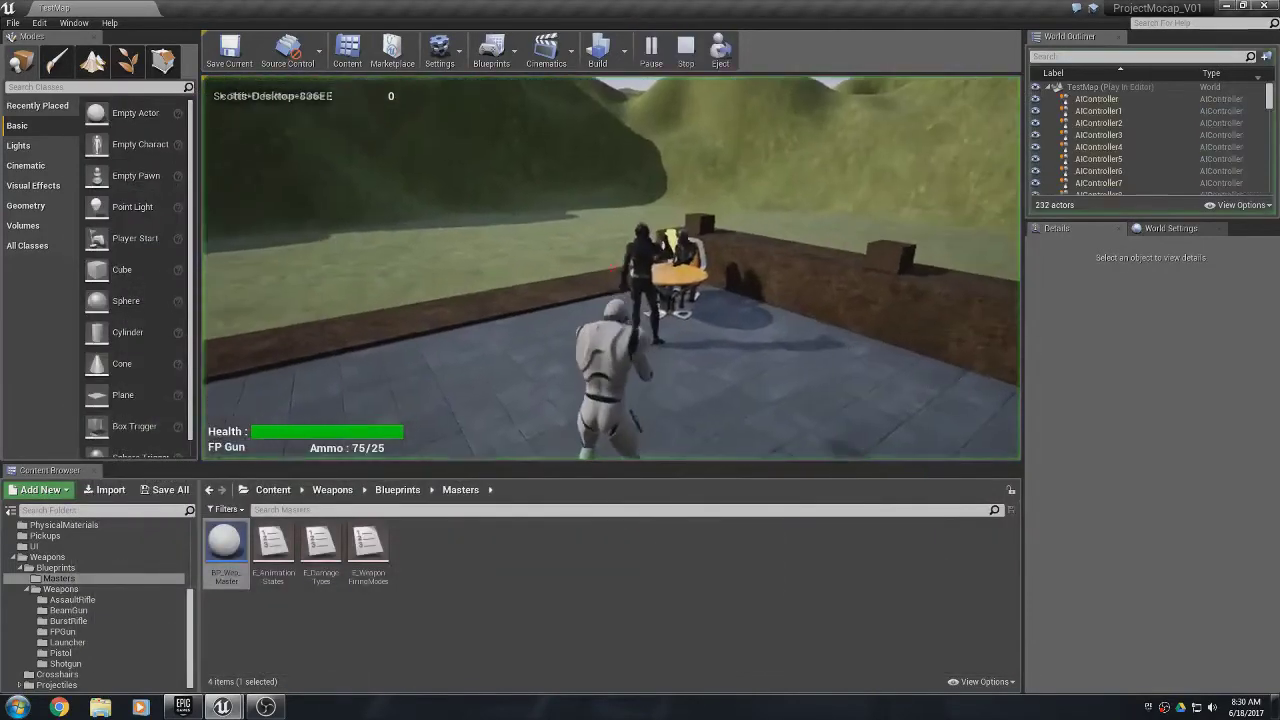
key(w)
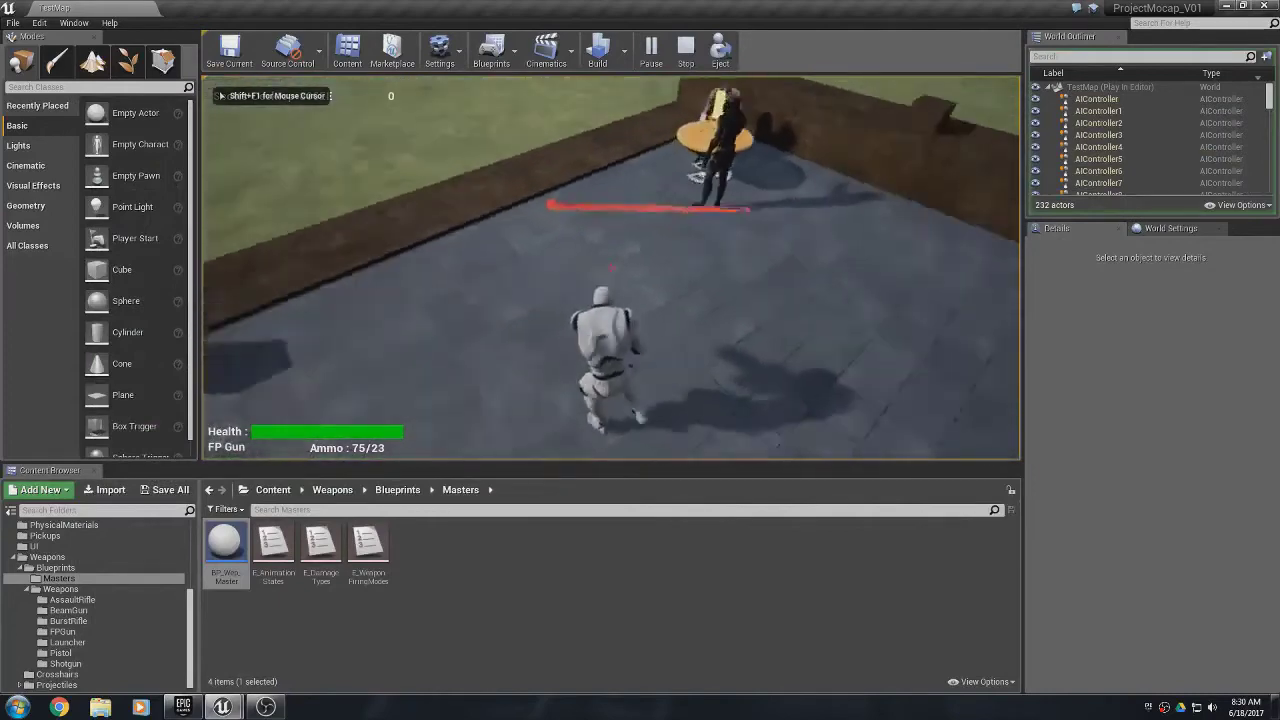
key(w)
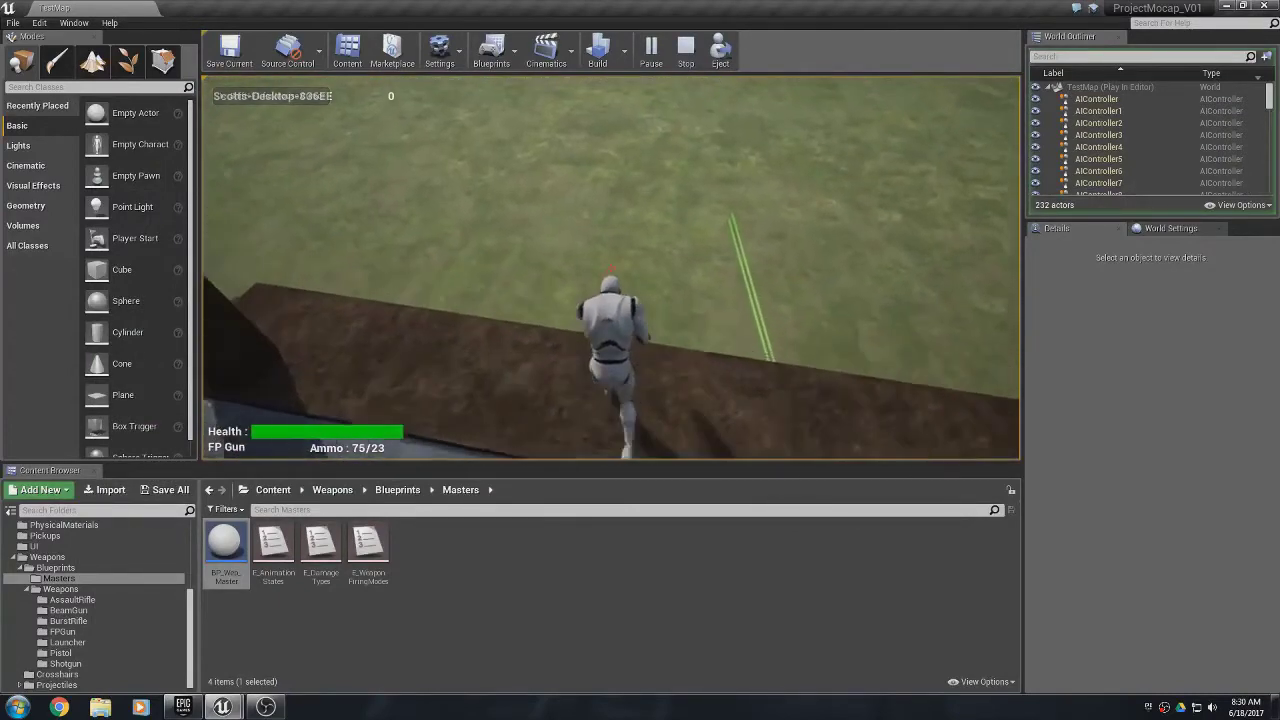
key(w)
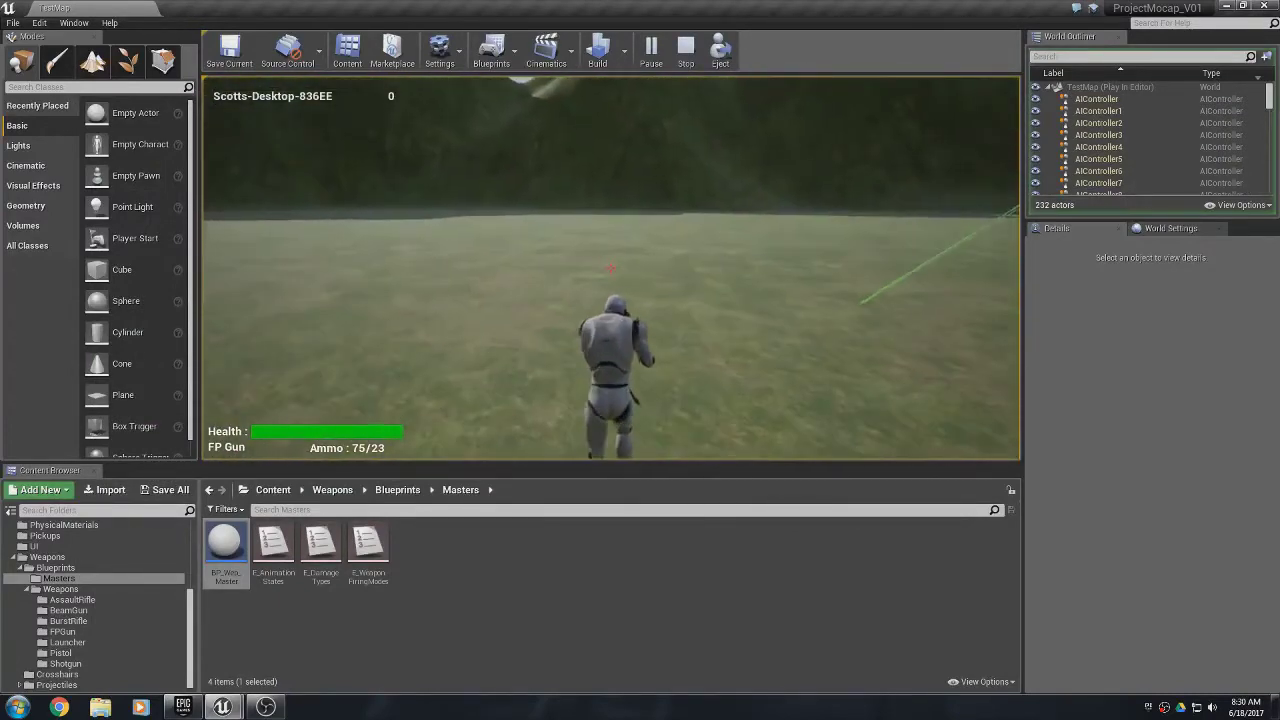
click(610, 266)
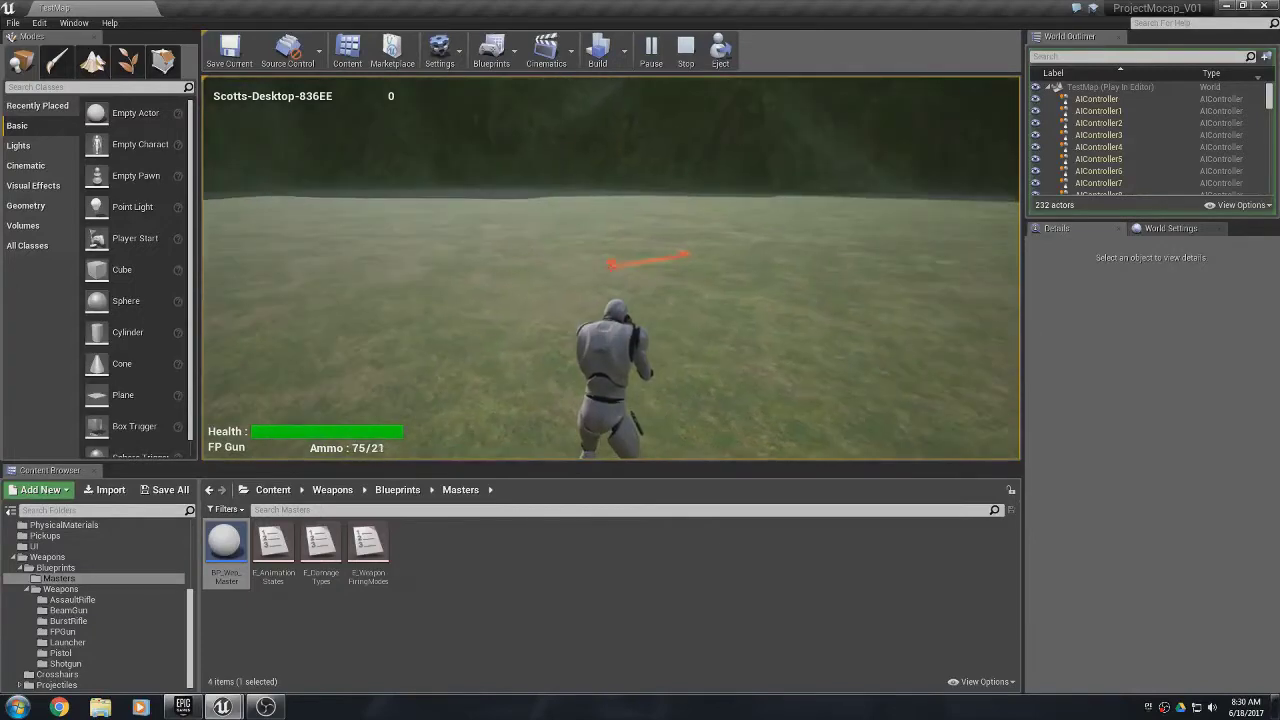
click(610, 266)
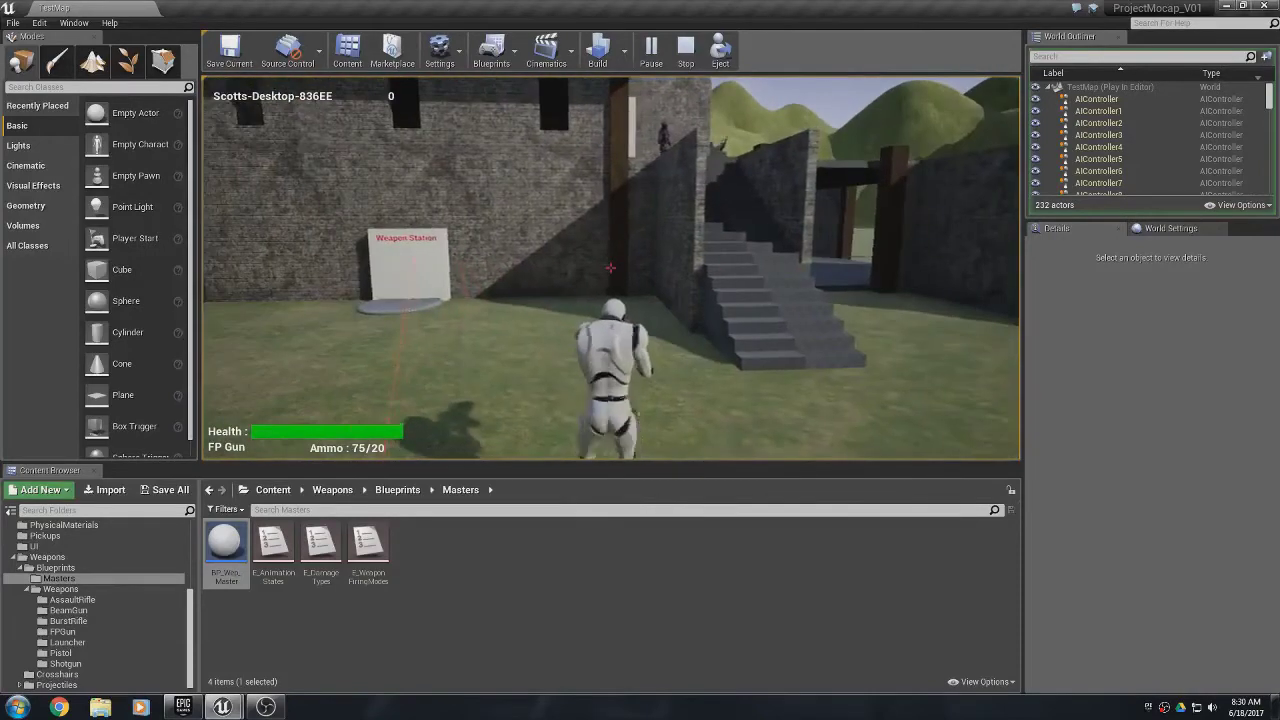
click(611, 266)
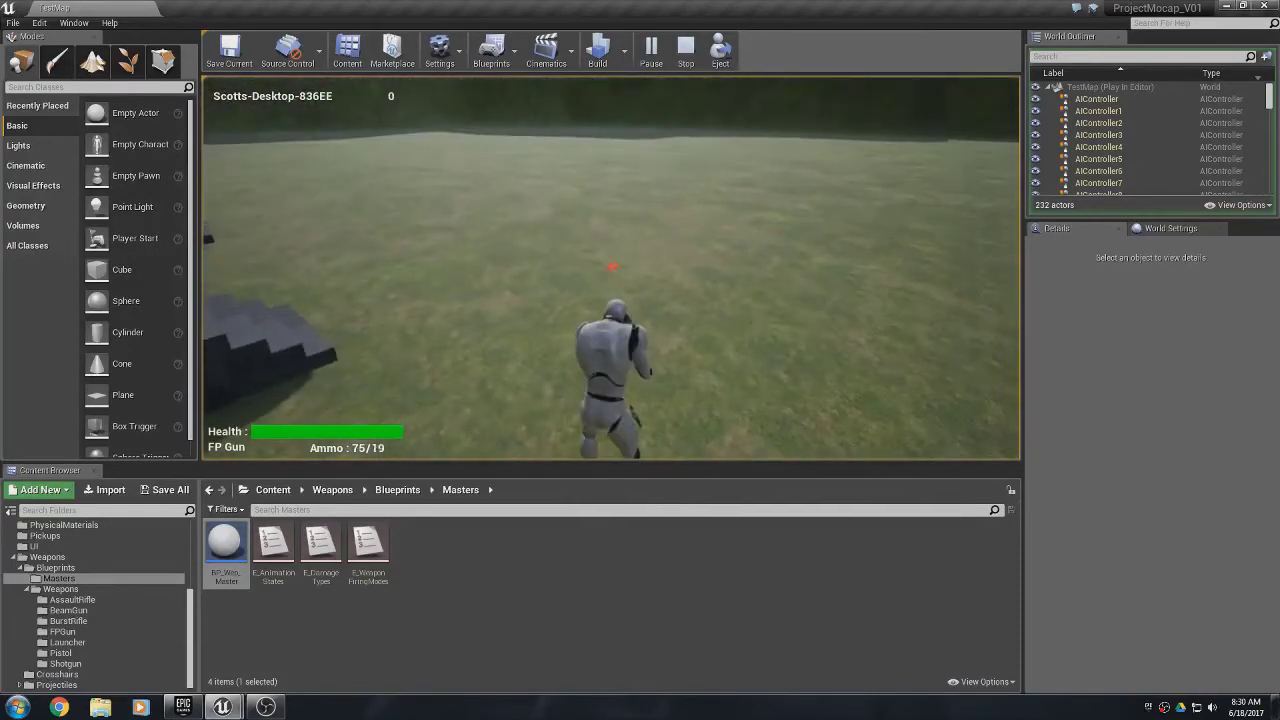
click(611, 266)
click(611, 266)
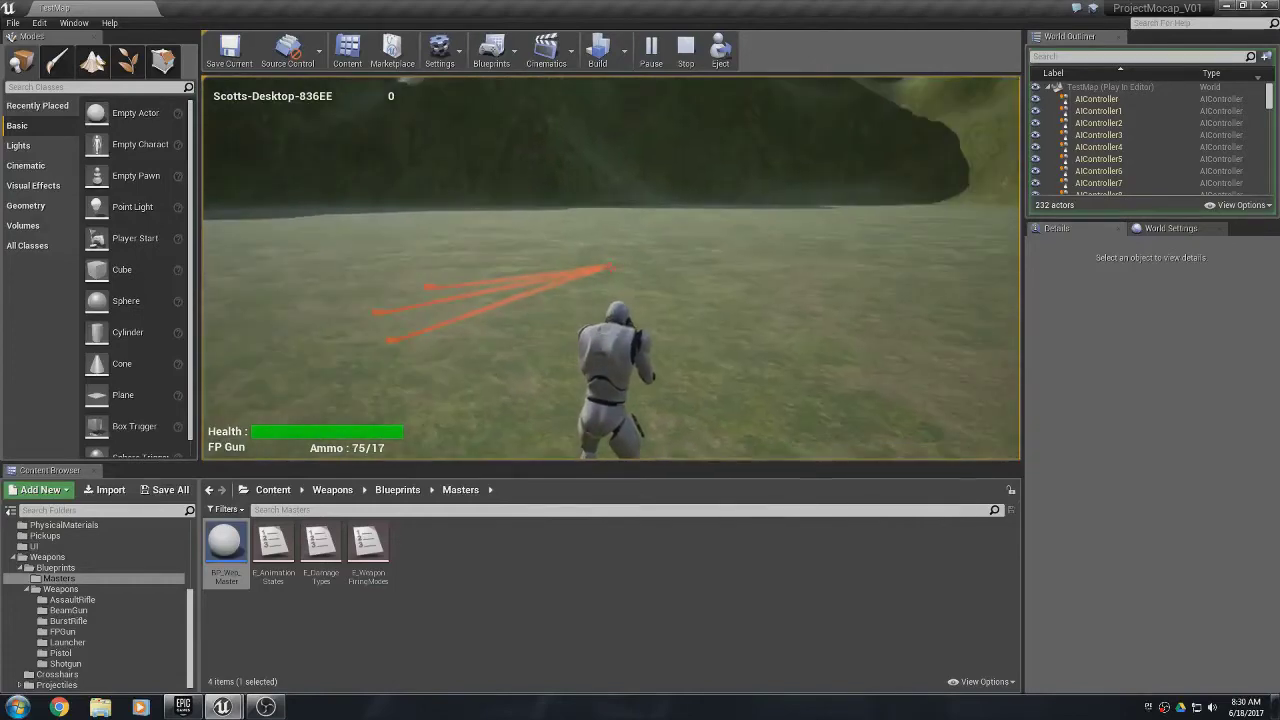
click(611, 267)
click(611, 267)
key(a)
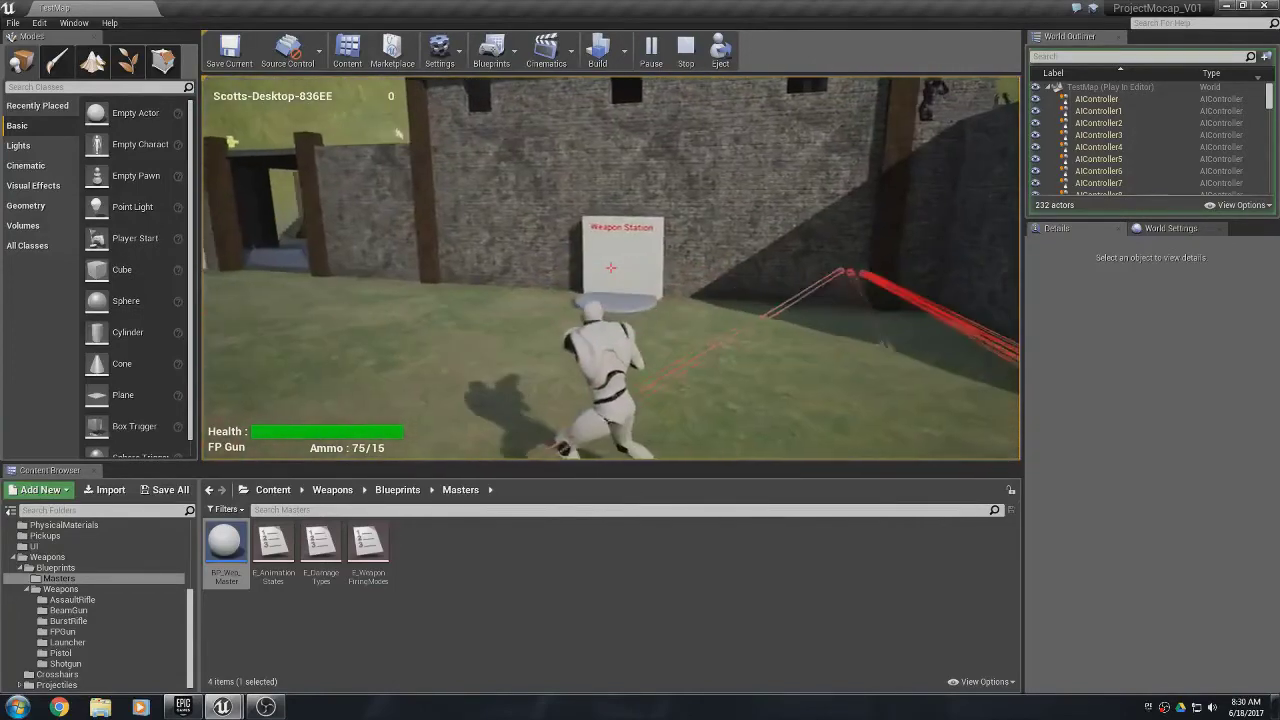
key(a)
key(w)
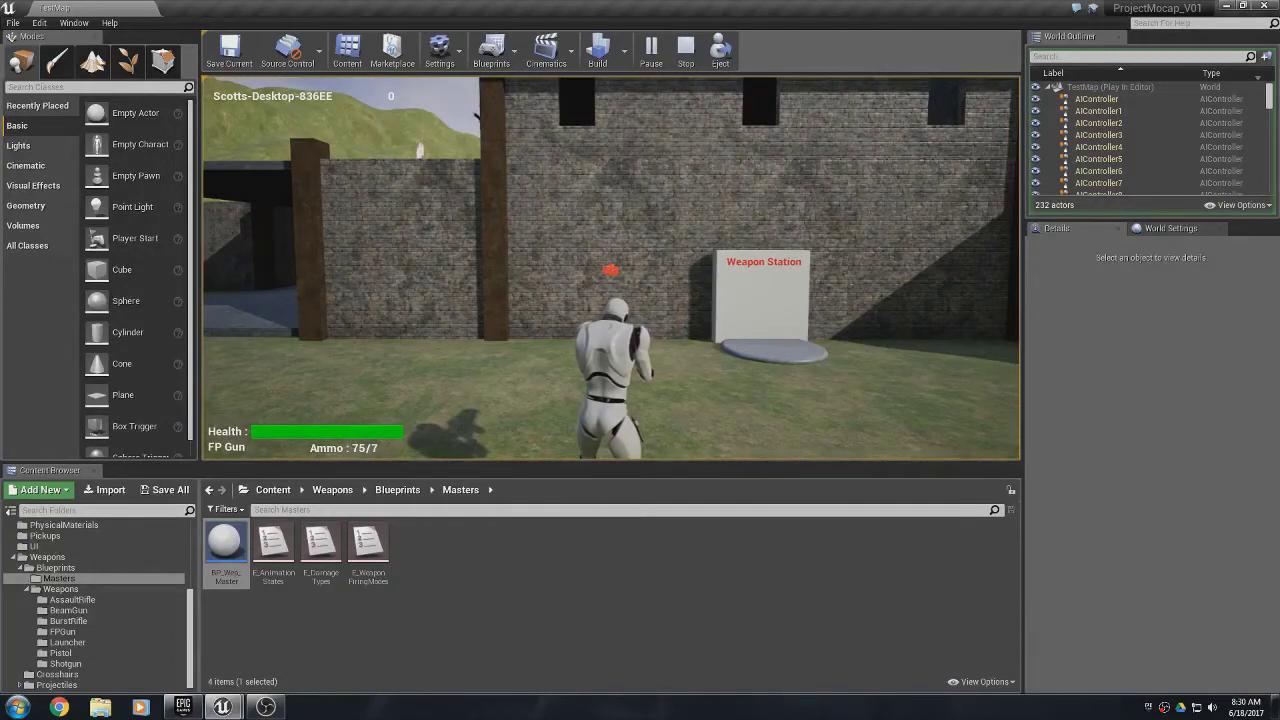
key(Escape)
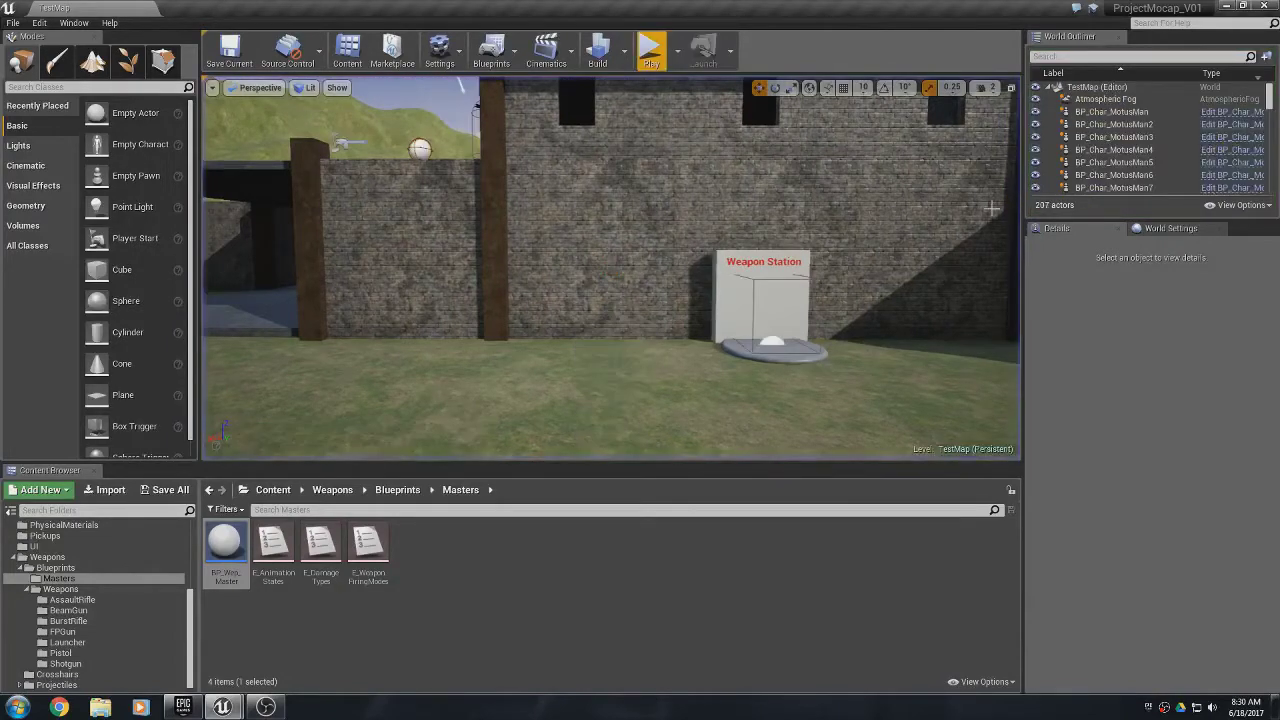
- Return to the BPC_Wep_FPGun blueprint's class defaults and set its Spread to 100
click(324, 653)
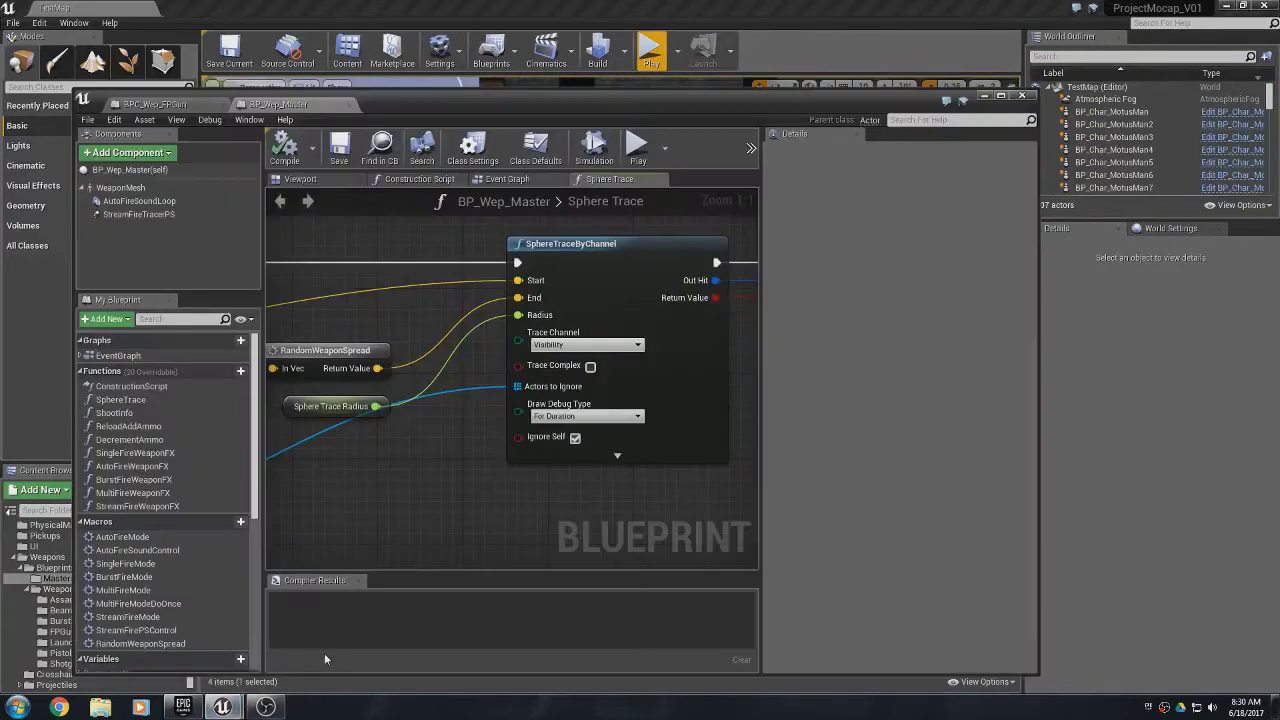
click(186, 106)
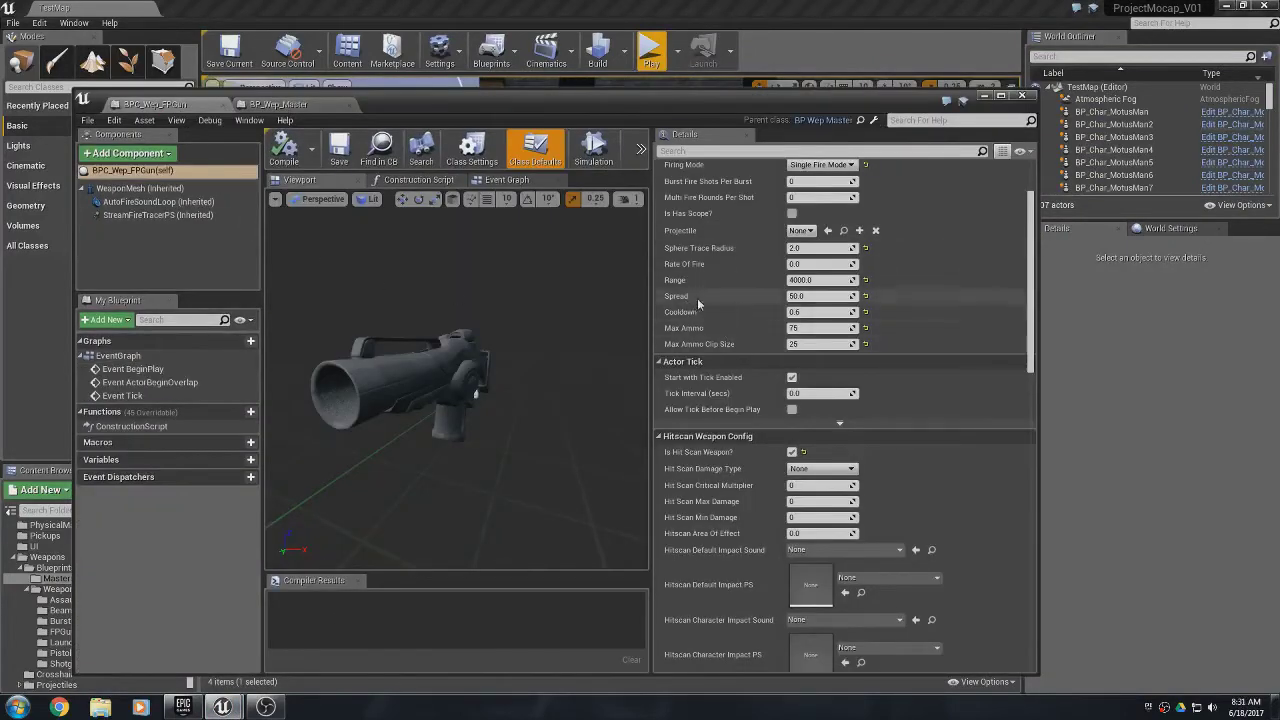
click(815, 296)
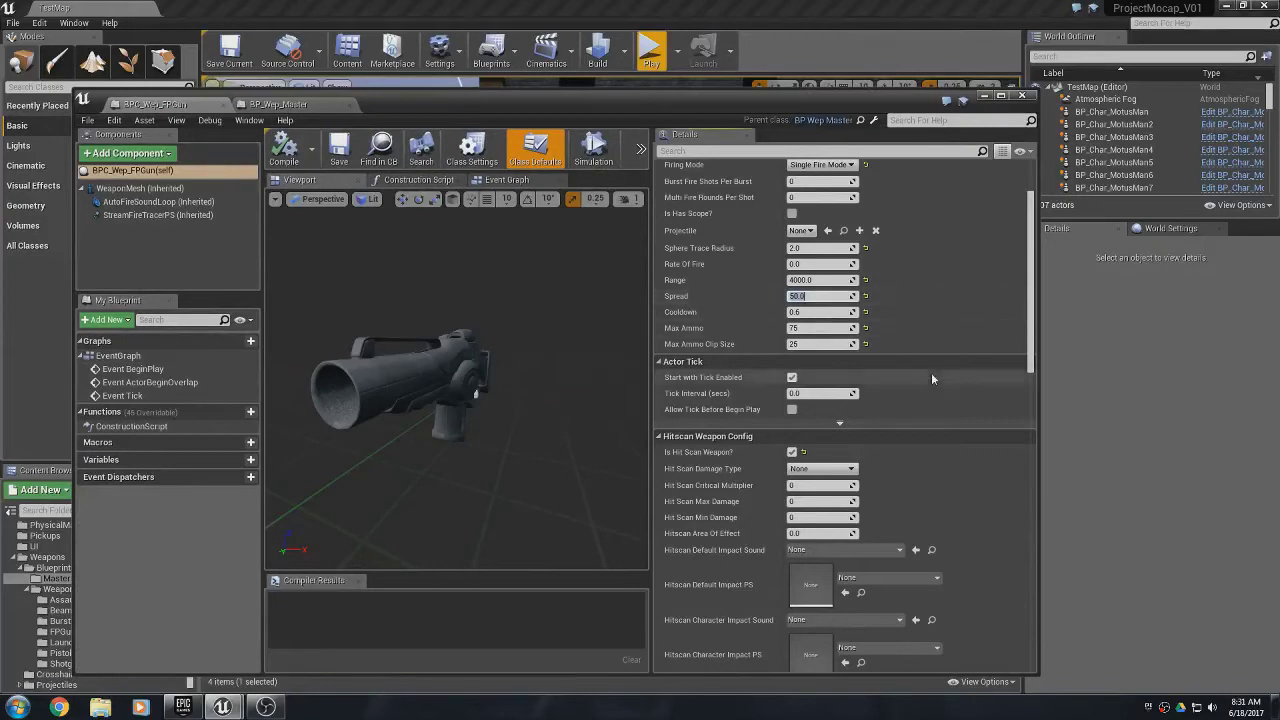
text(100)
key(Return)
- Minimize the blueprint editor, play TestMap, fire the FP Gun at the brick walls to examine the widened trace spread, and end the session
click(983, 97)
click(651, 50)
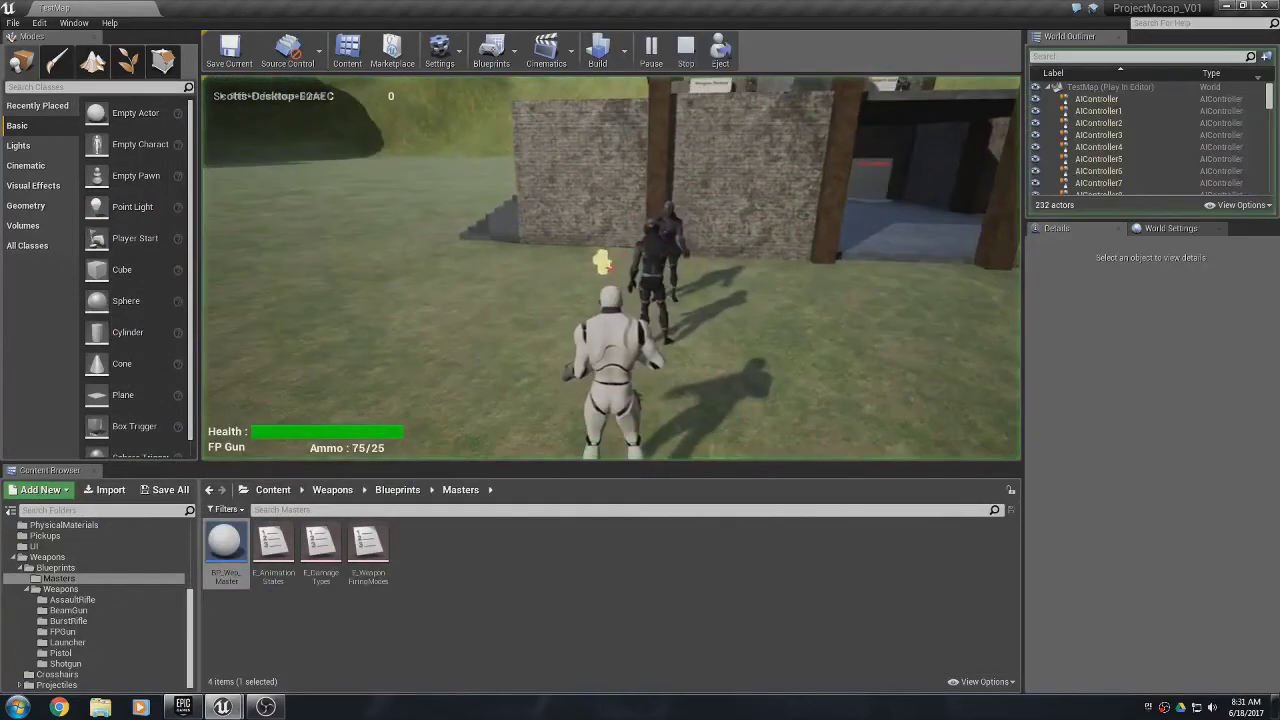
key(w)
key(a)
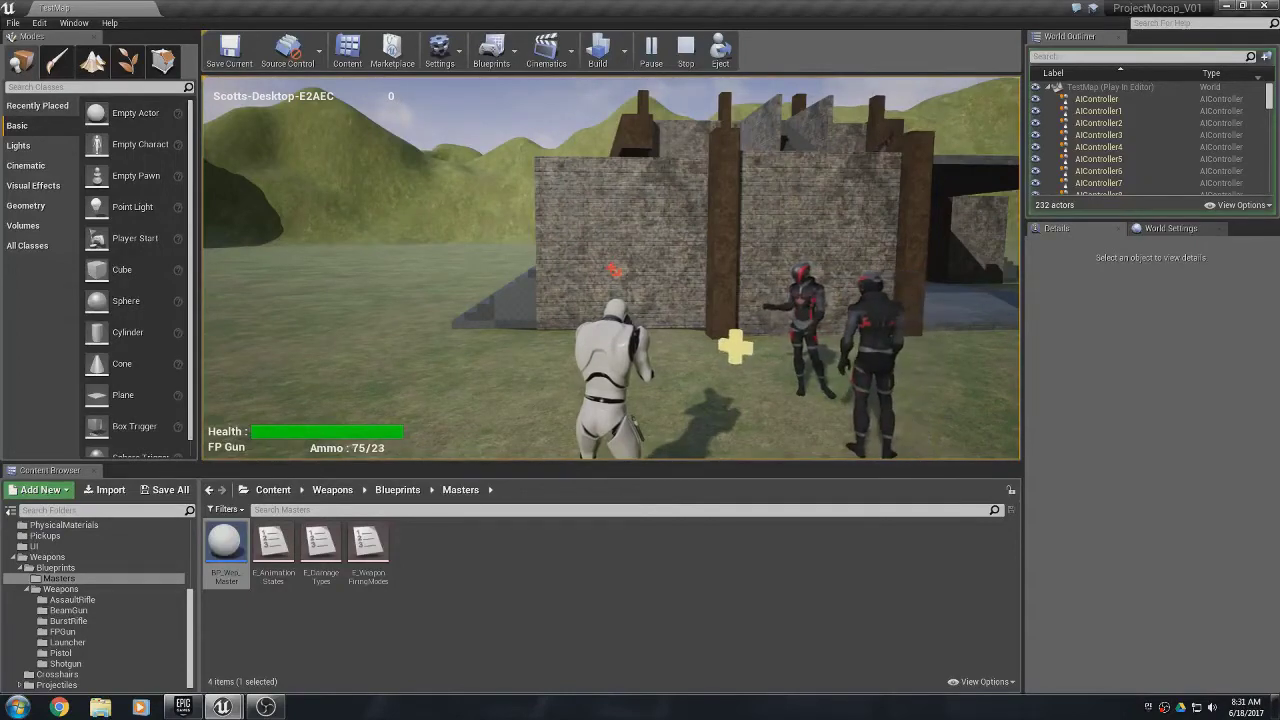
click(614, 270)
click(613, 270)
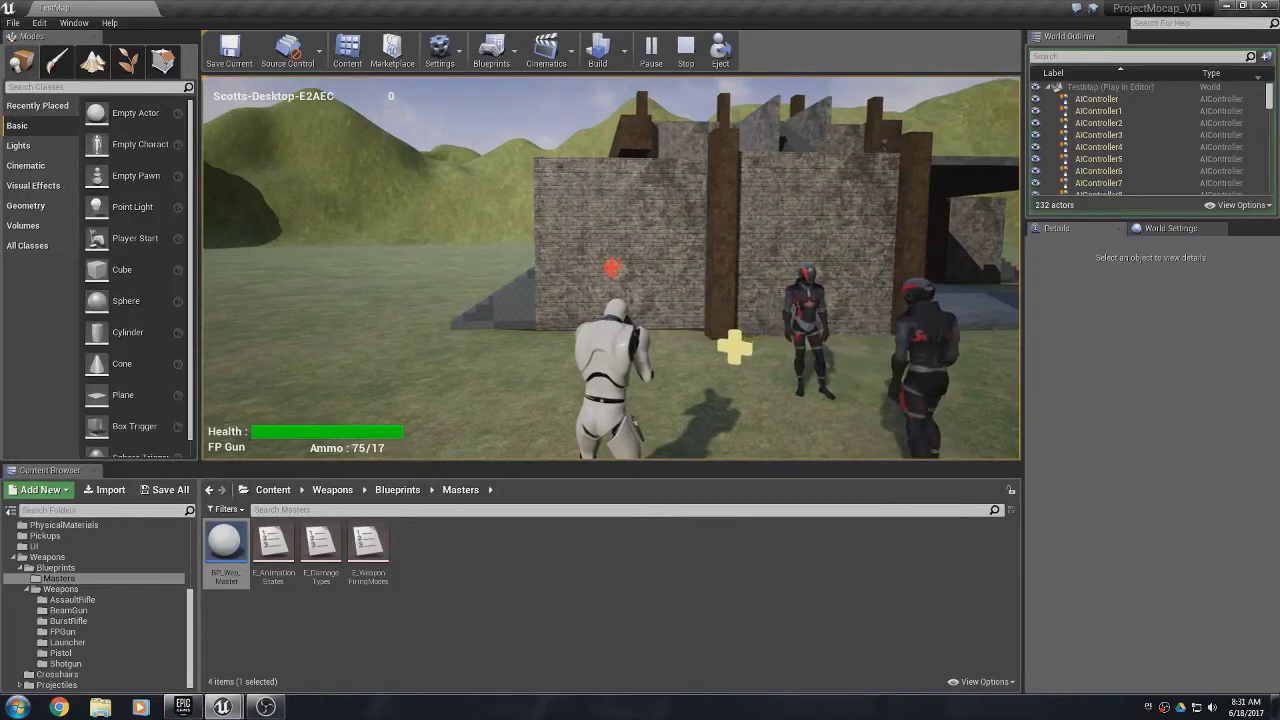
key(a)
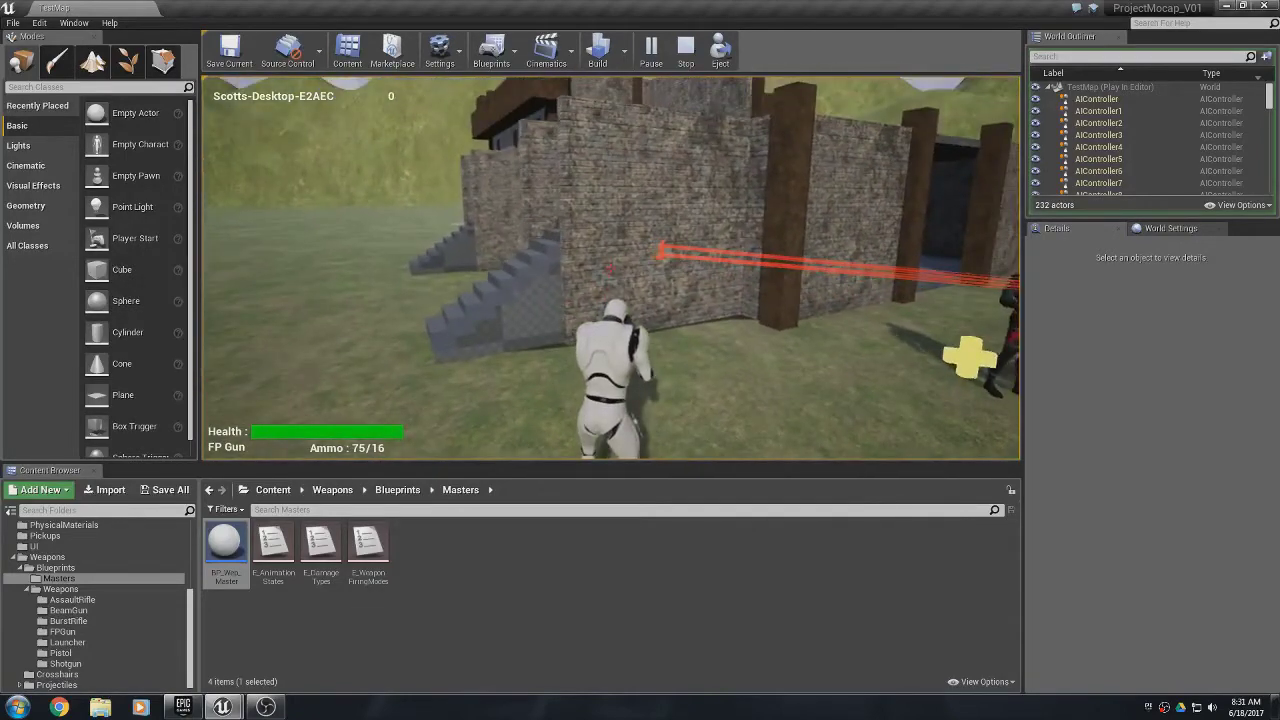
click(612, 268)
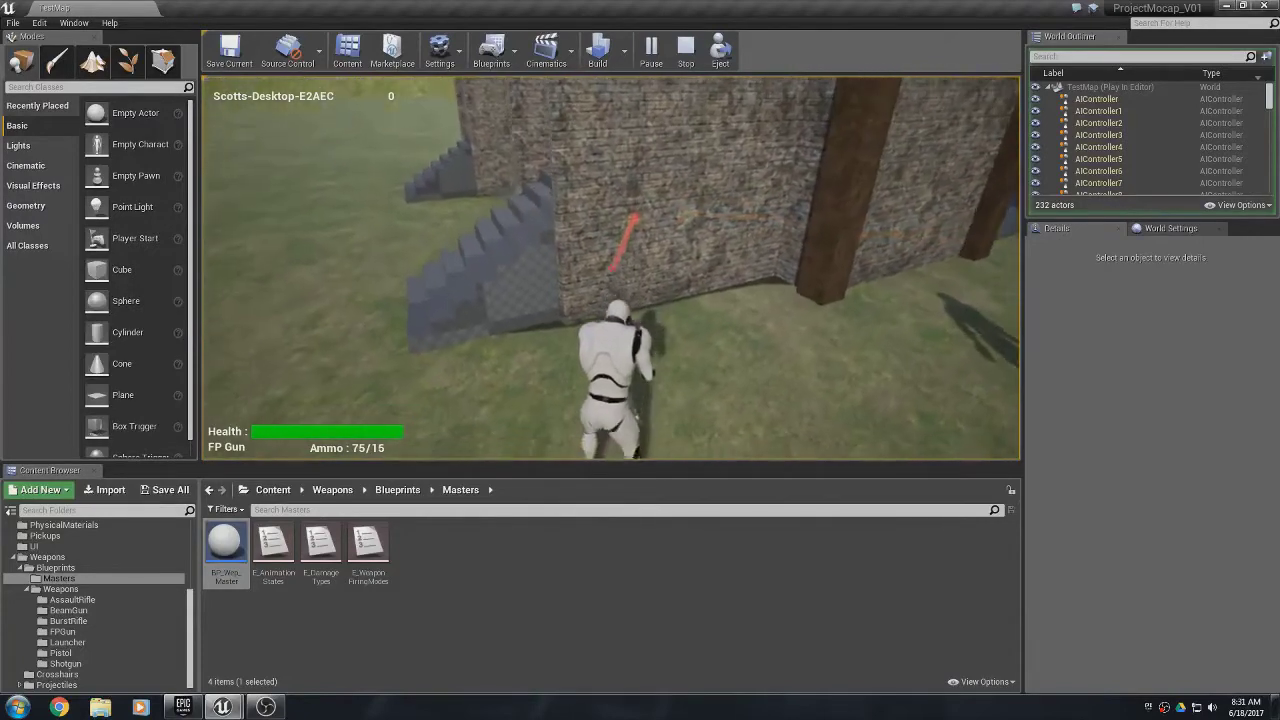
key(a)
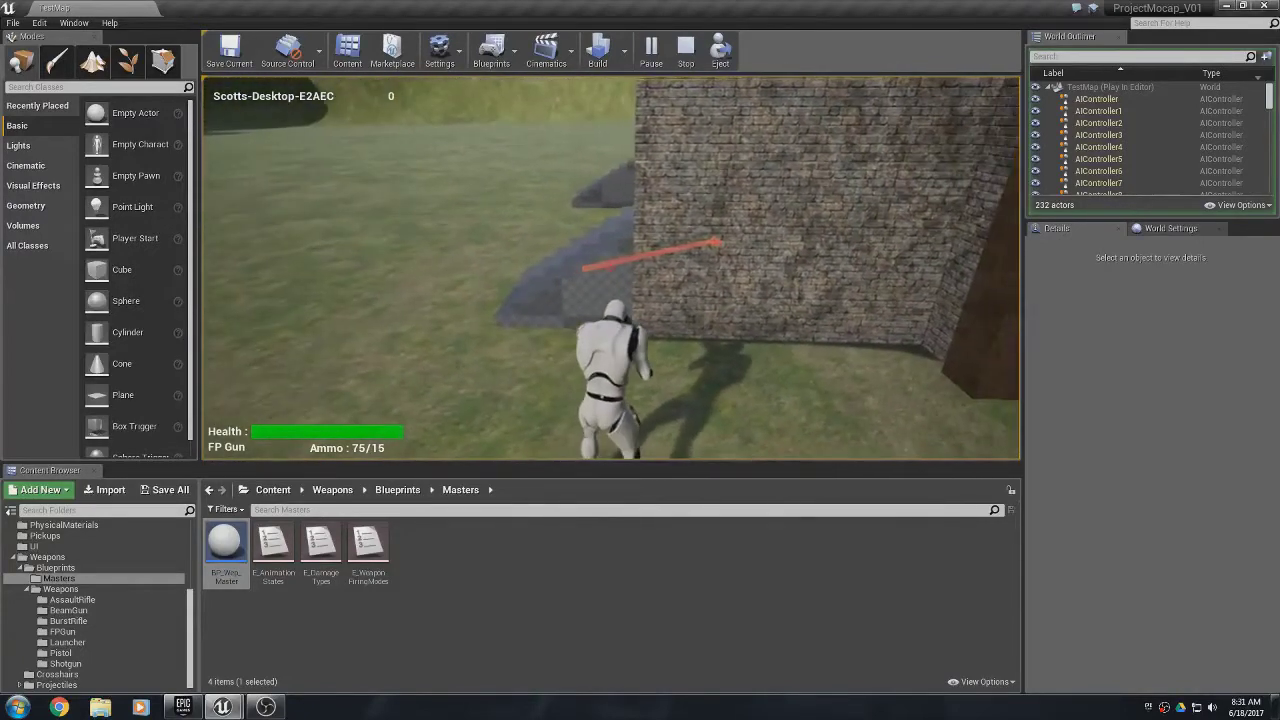
click(612, 268)
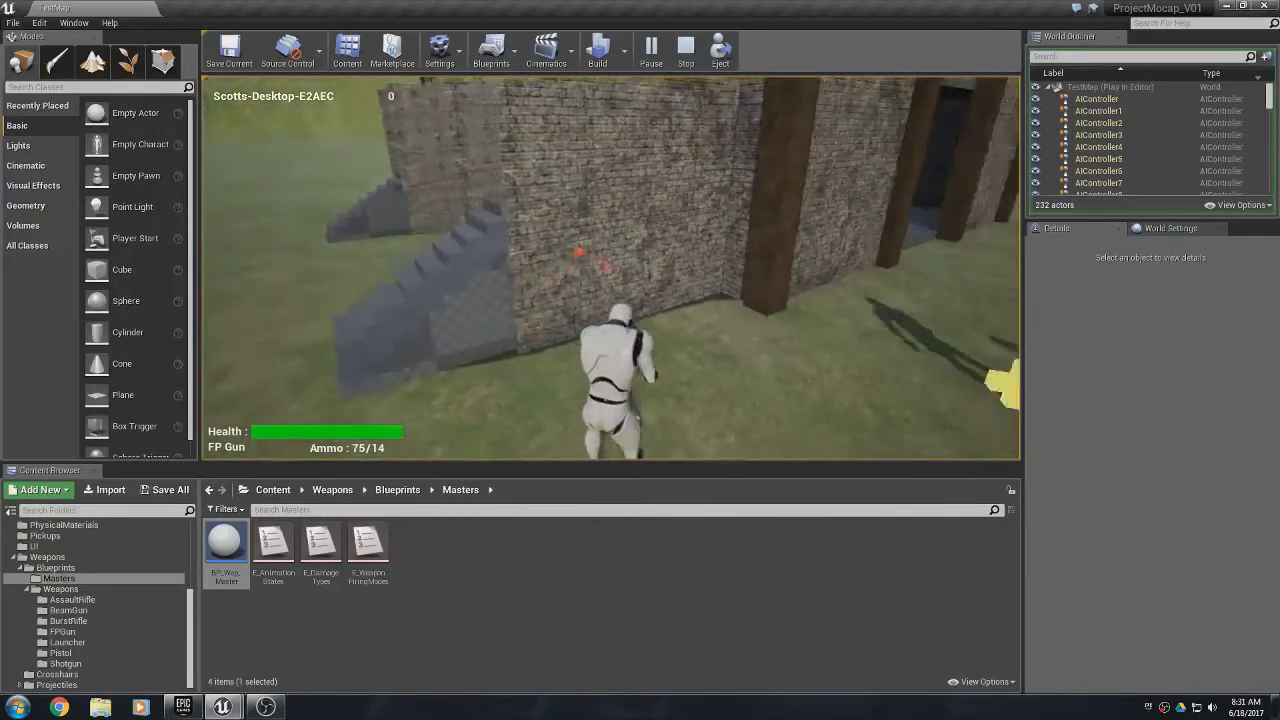
key(Escape)
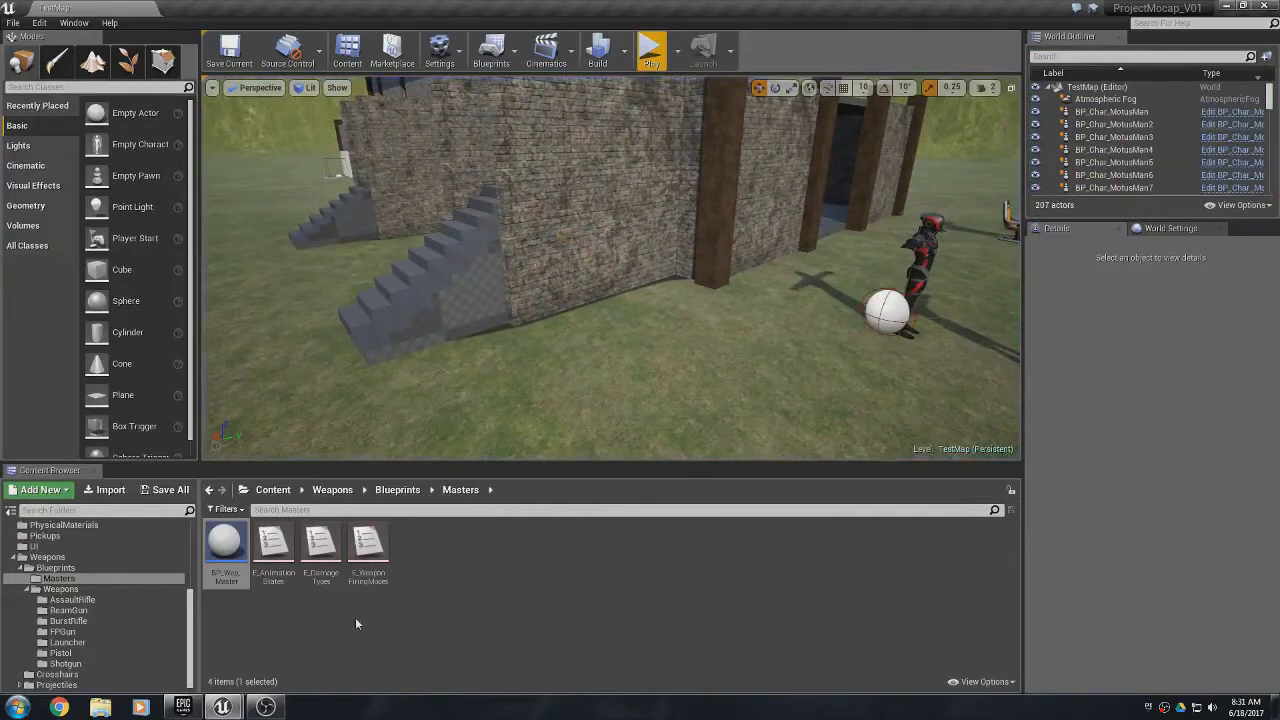
- Reopen the BPC_Wep_FPGun class defaults and set the Spread to 50 and the Sphere Trace Radius to 25
click(225, 707)
click(276, 658)
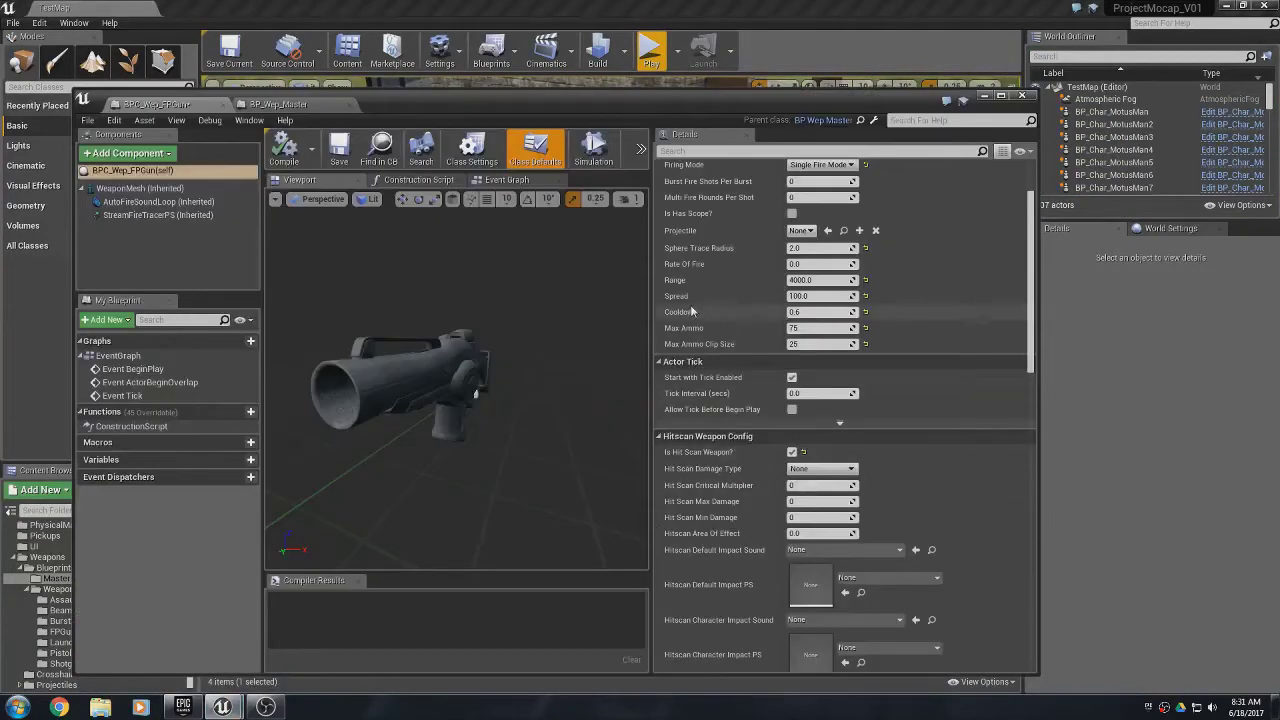
click(798, 296)
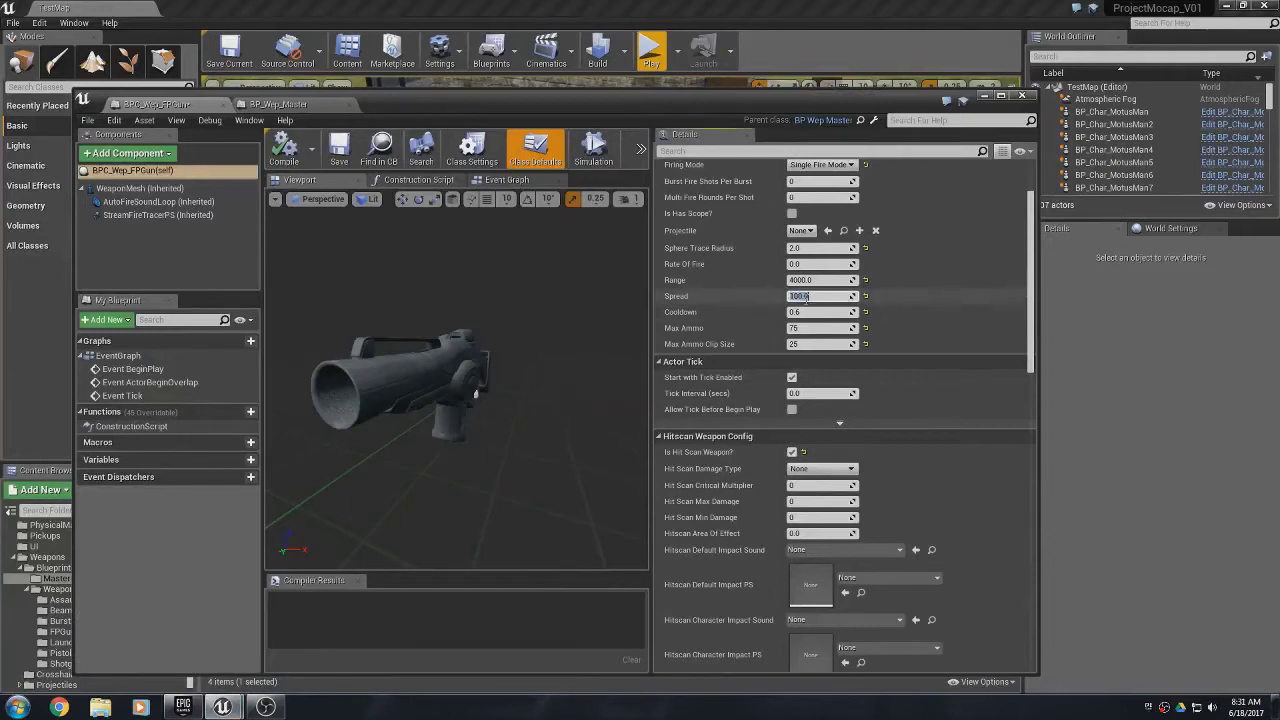
text(50)
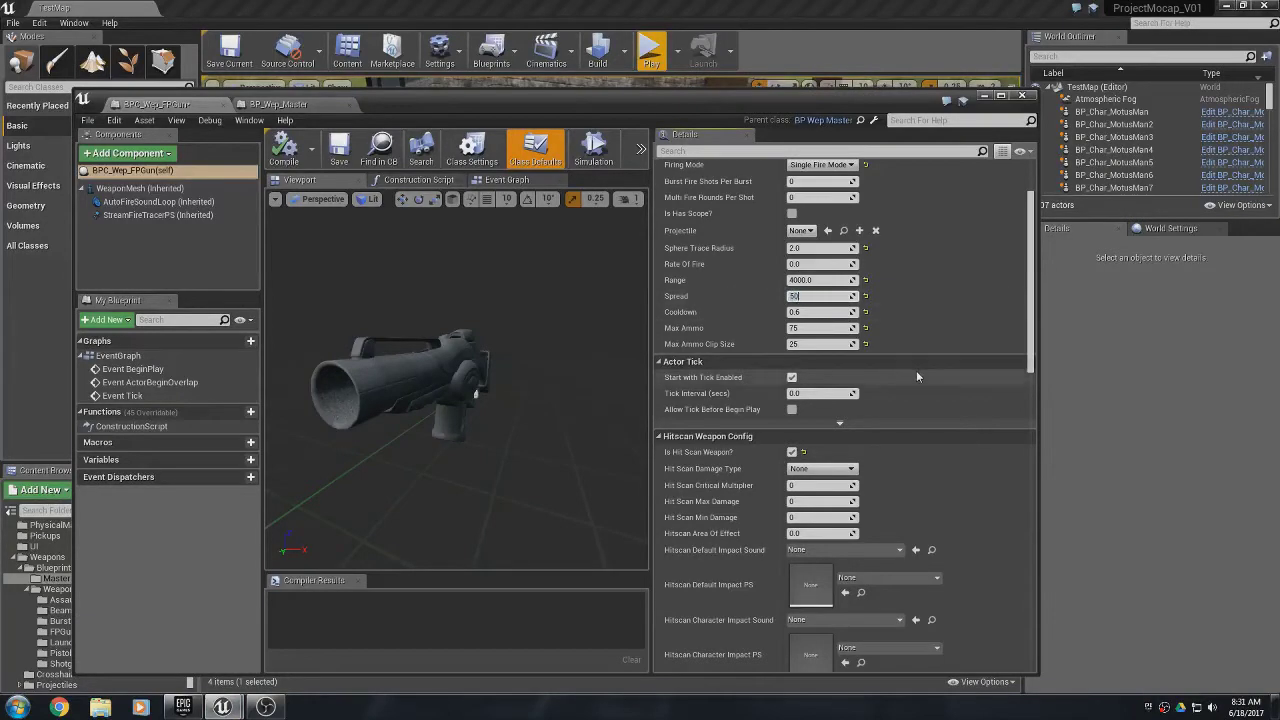
key(Return)
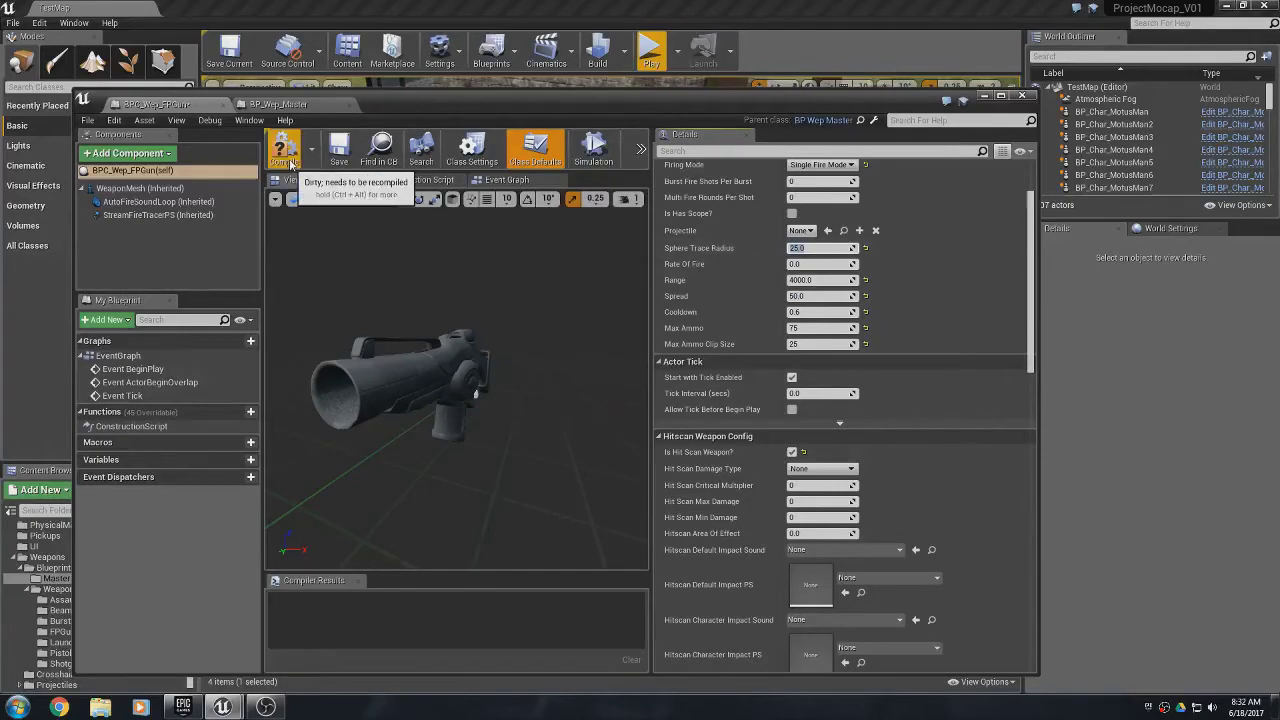
- Minimize the blueprint editor, play TestMap, and run outside the building with the FP Gun to test the larger sphere trace
click(986, 97)
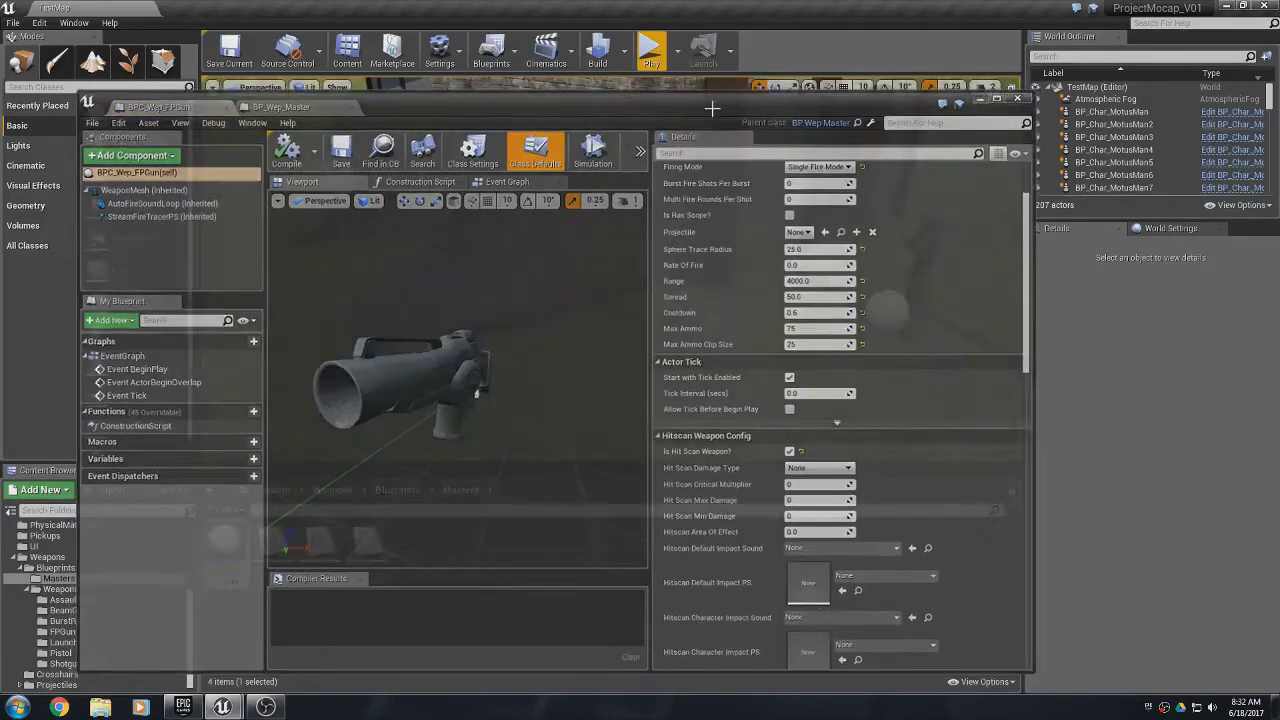
click(651, 52)
key(w)
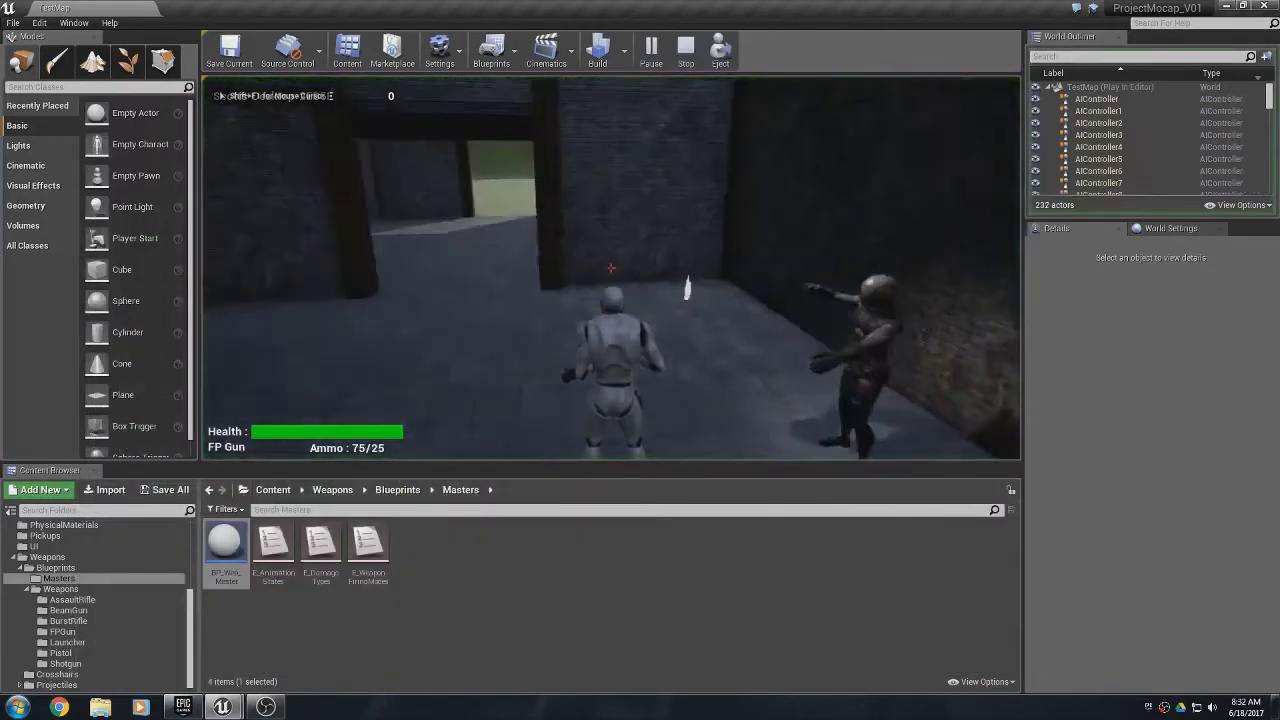
key(w)
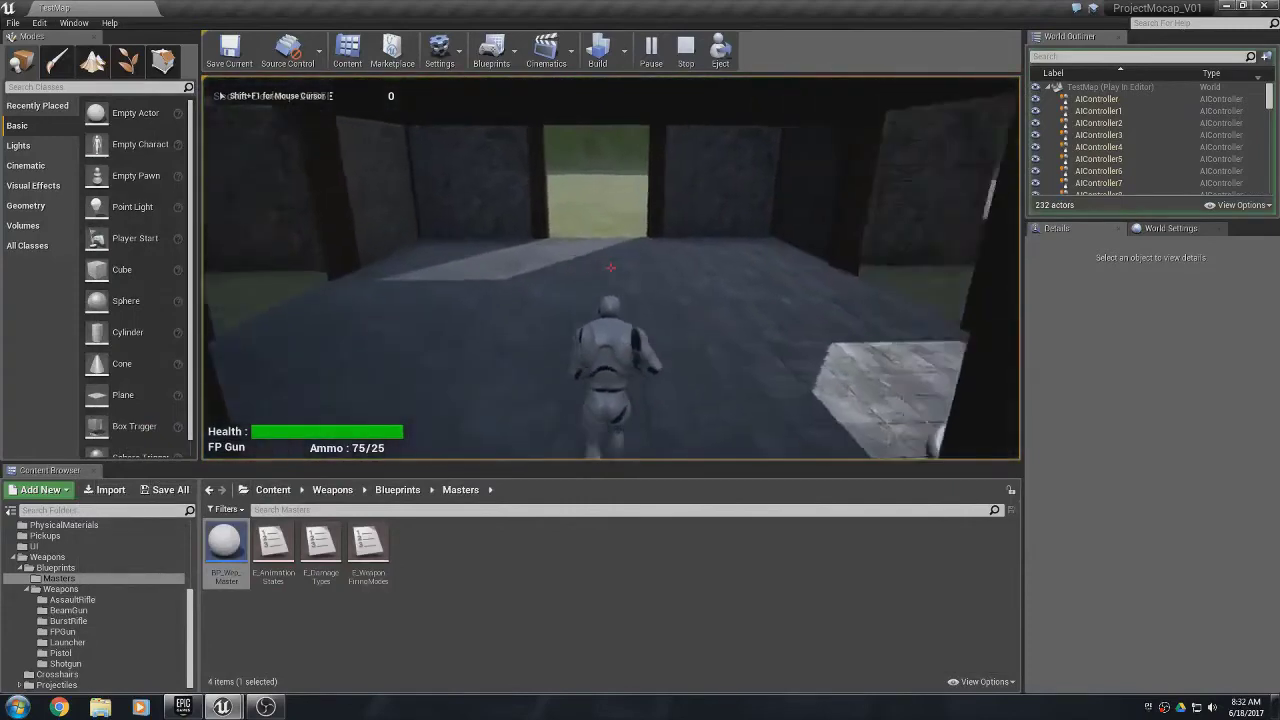
key(w)
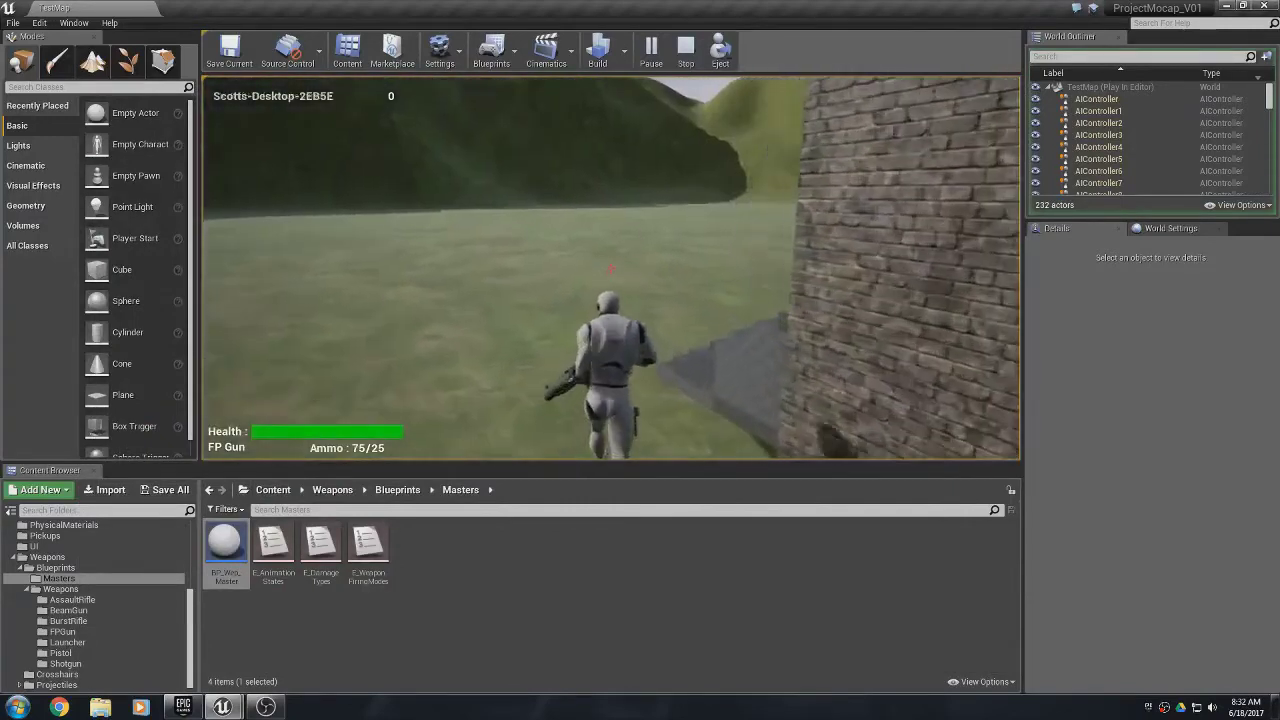
key(w)
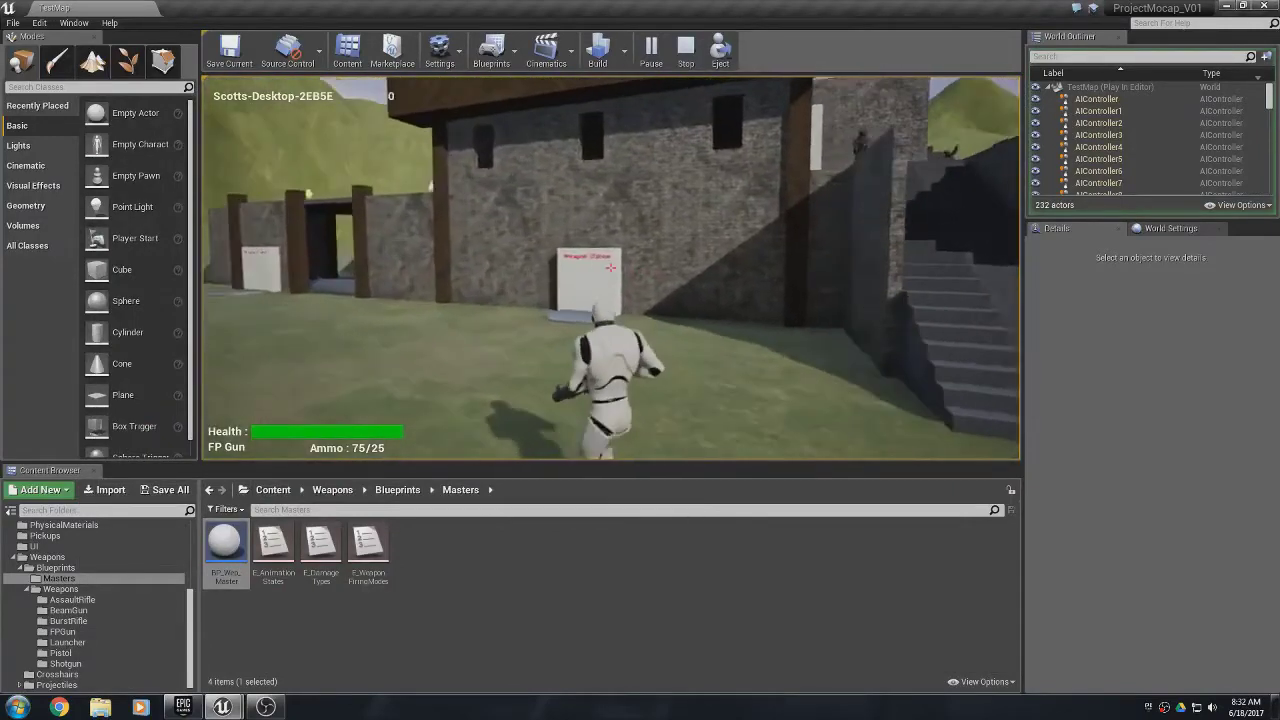
- Run the character to the stone wall near the Weapon Station, fire the FP Gun at it repeatedly to check the sphere traces, and stop playing
key(w)
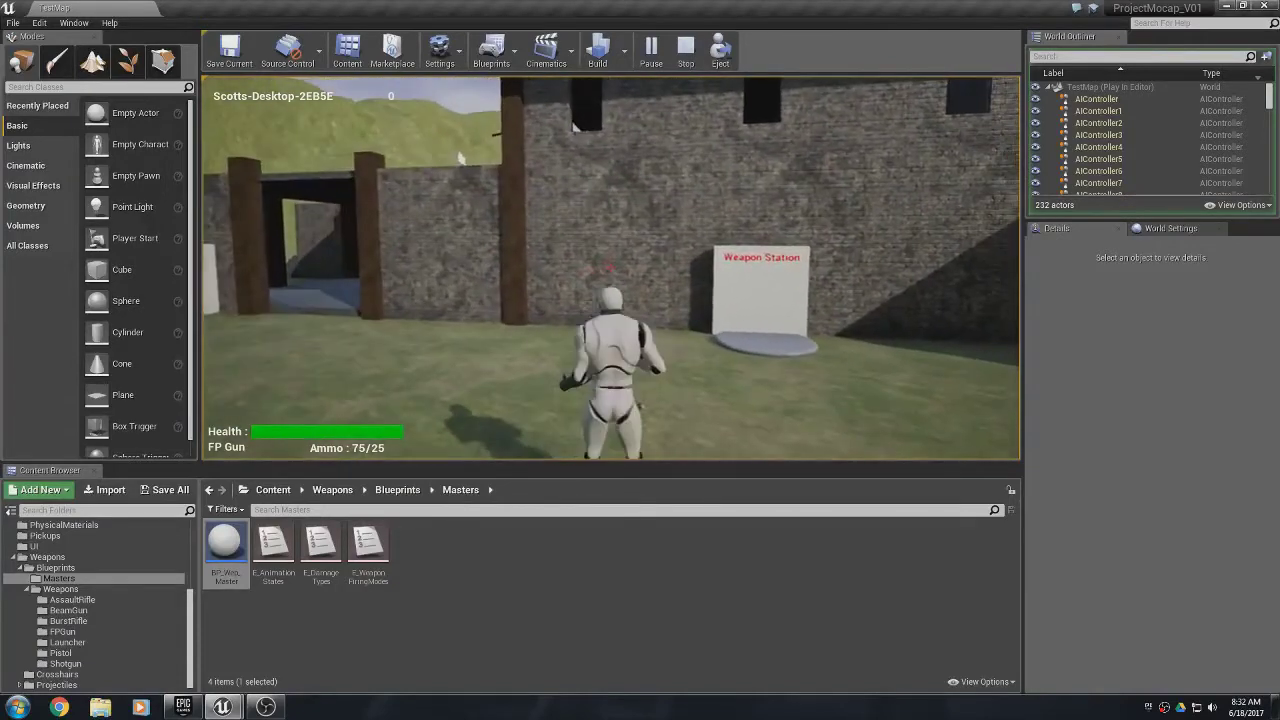
key(w)
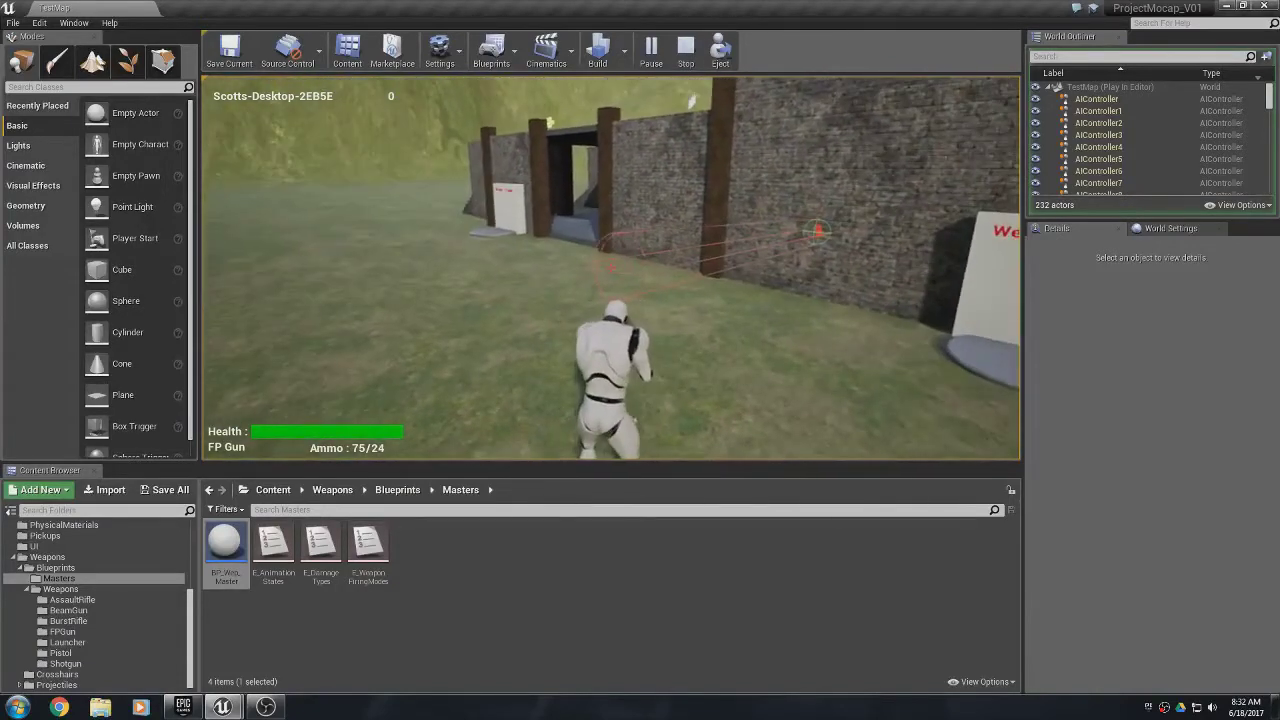
key(w)
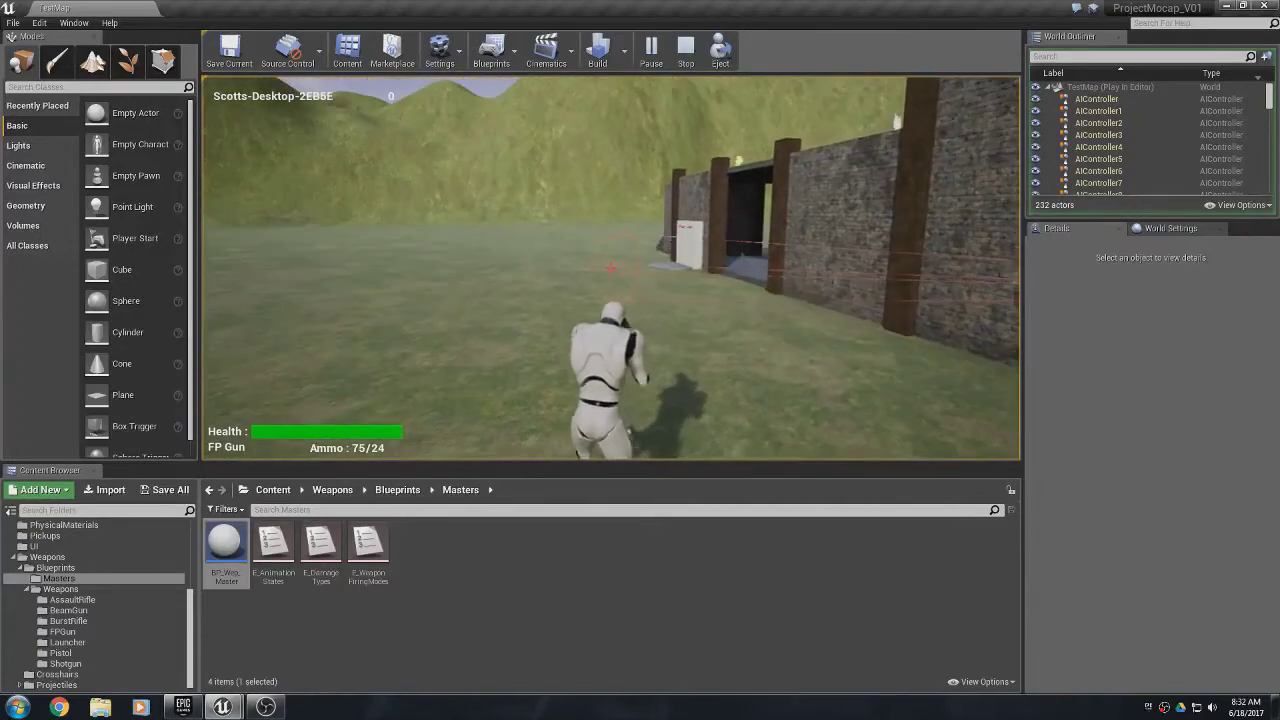
key(a)
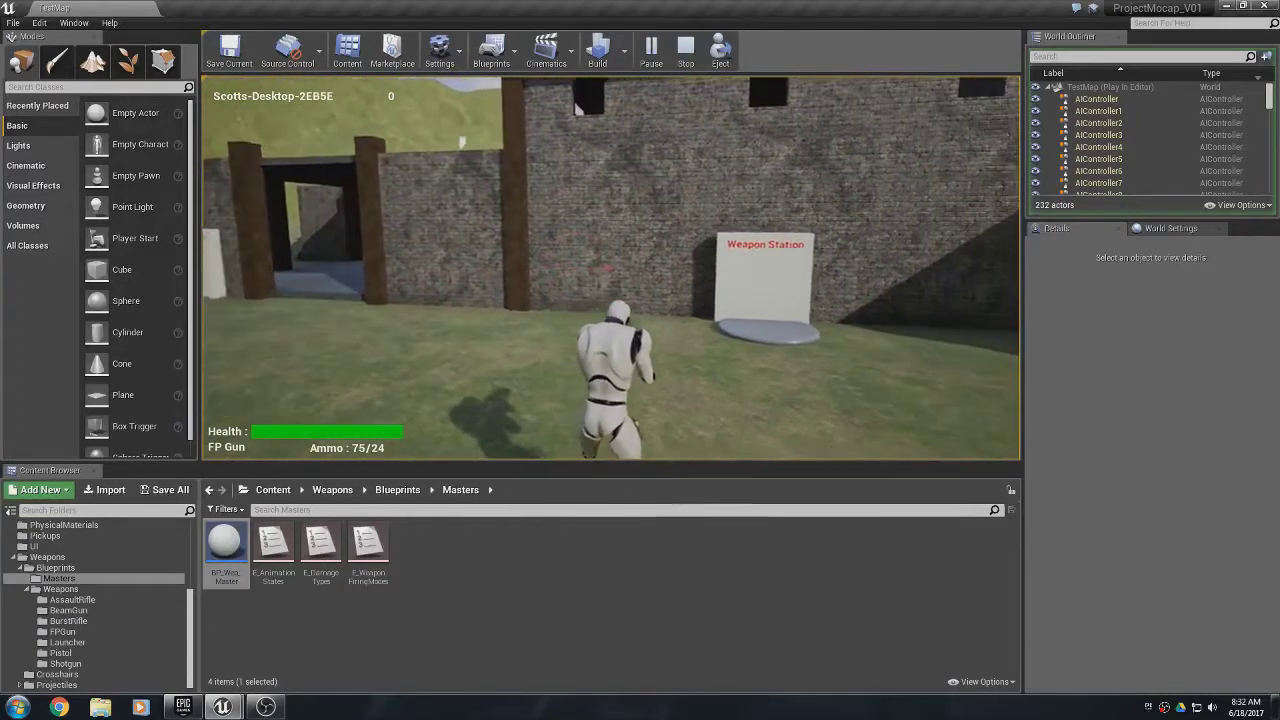
click(611, 268)
click(611, 268)
key(d)
click(611, 268)
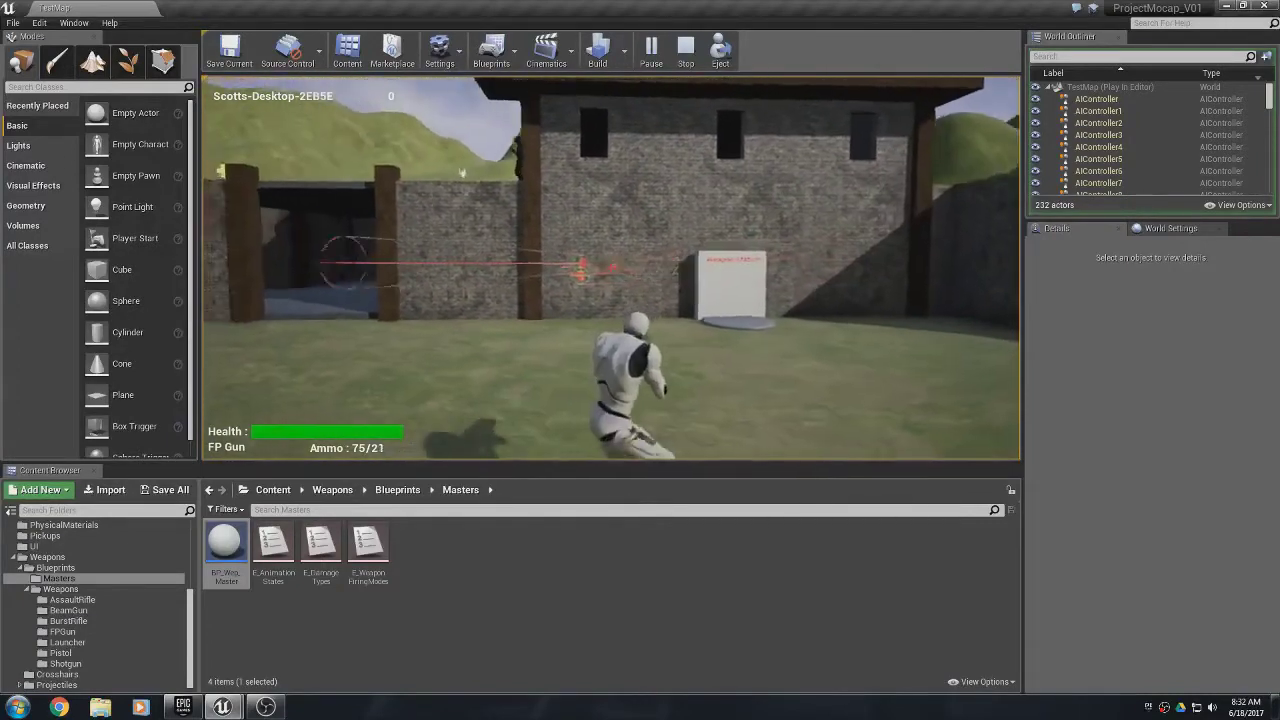
click(611, 268)
key(w)
click(611, 268)
key(s)
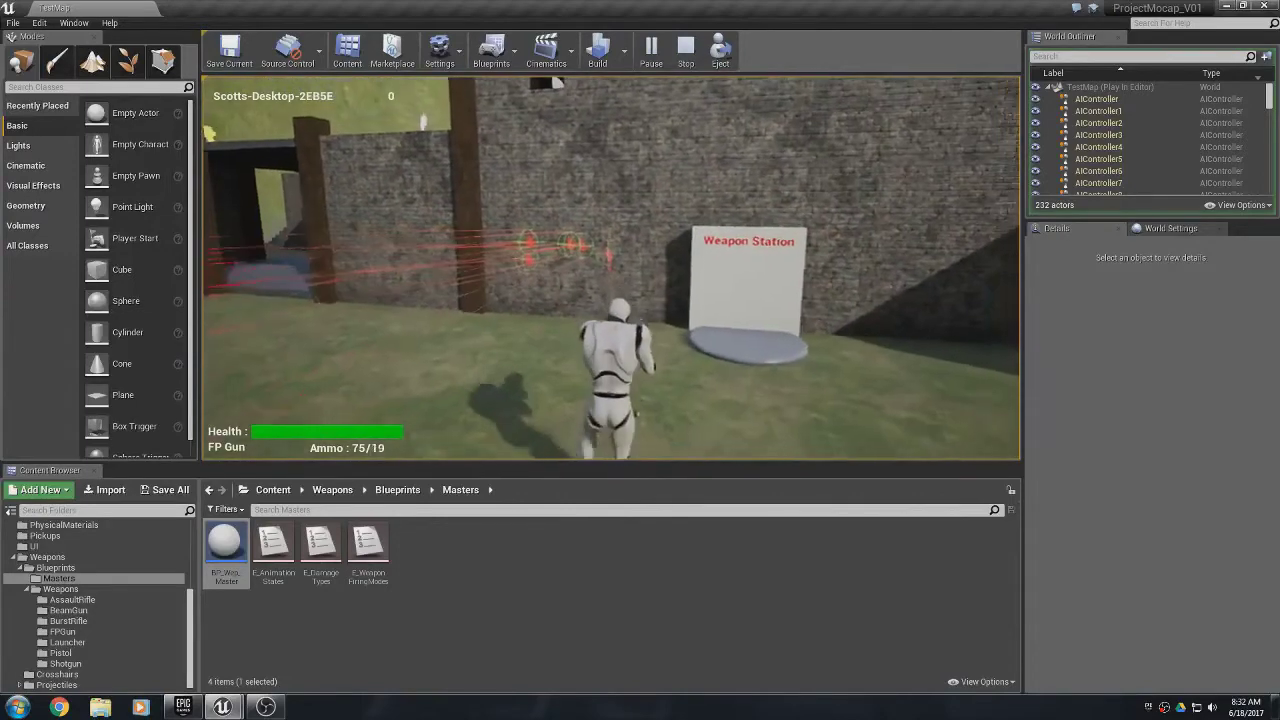
click(611, 268)
key(d)
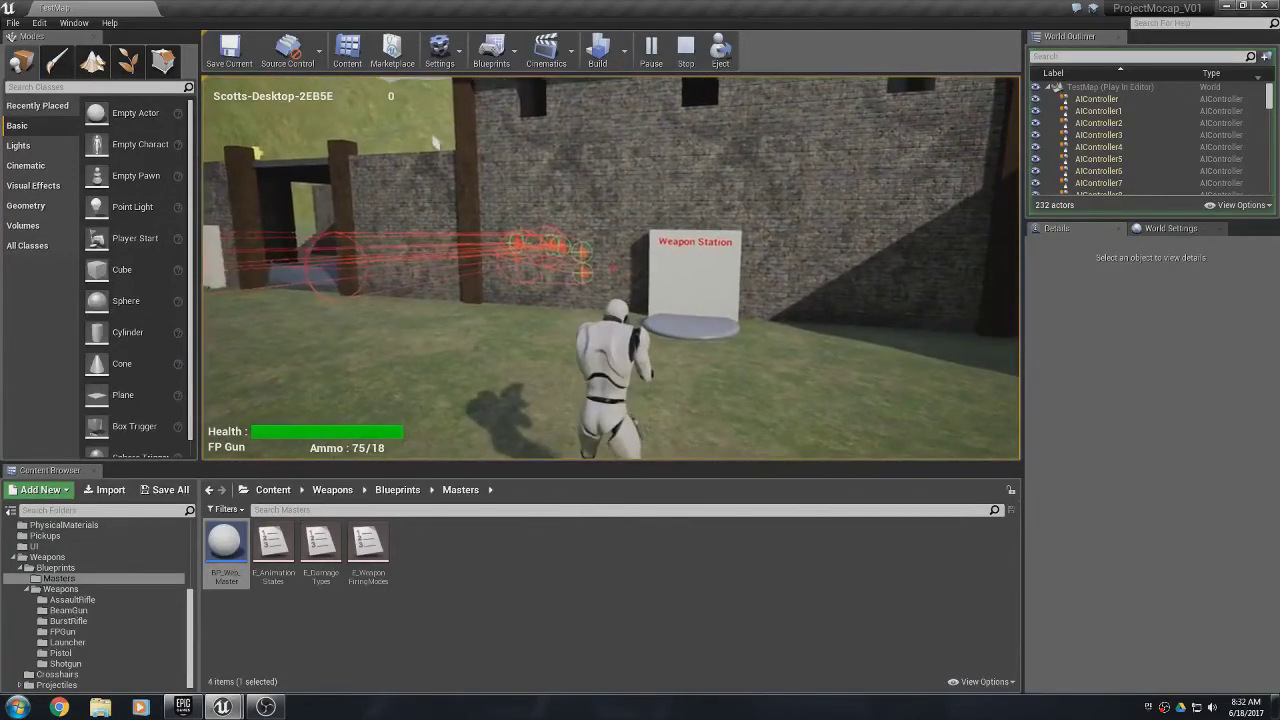
click(611, 268)
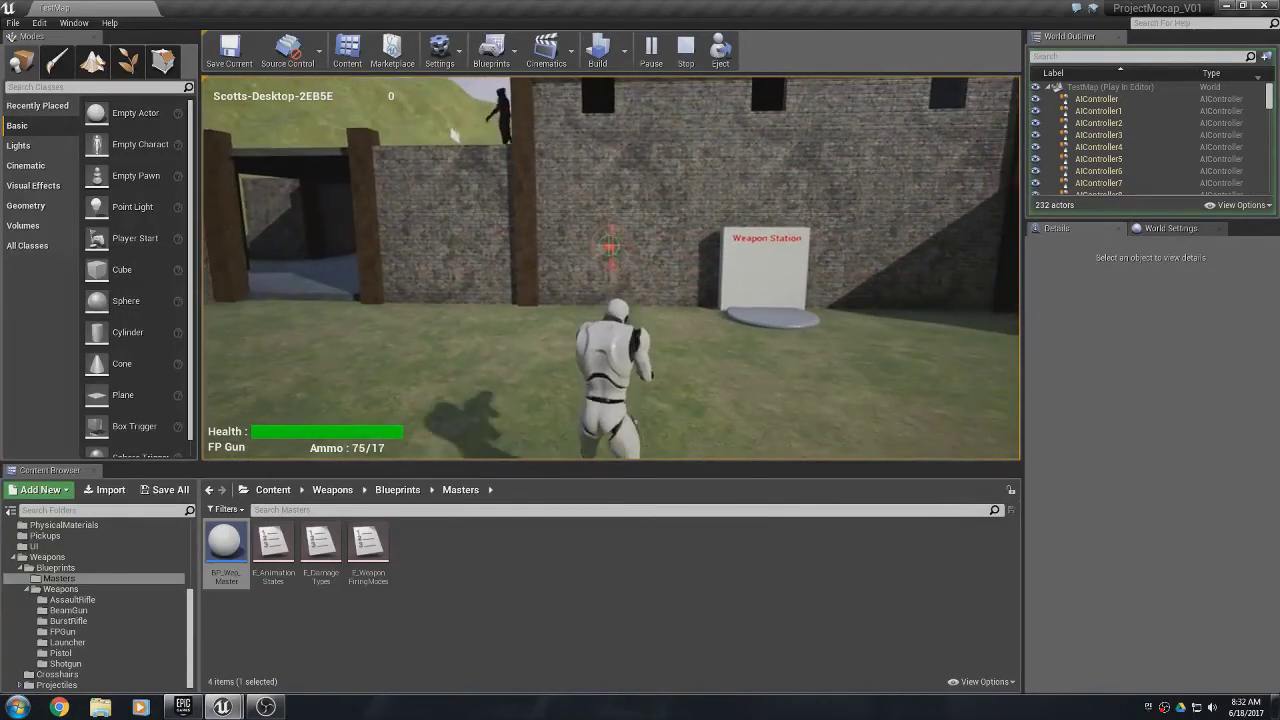
click(611, 268)
key(w)
click(611, 268)
click(611, 268)
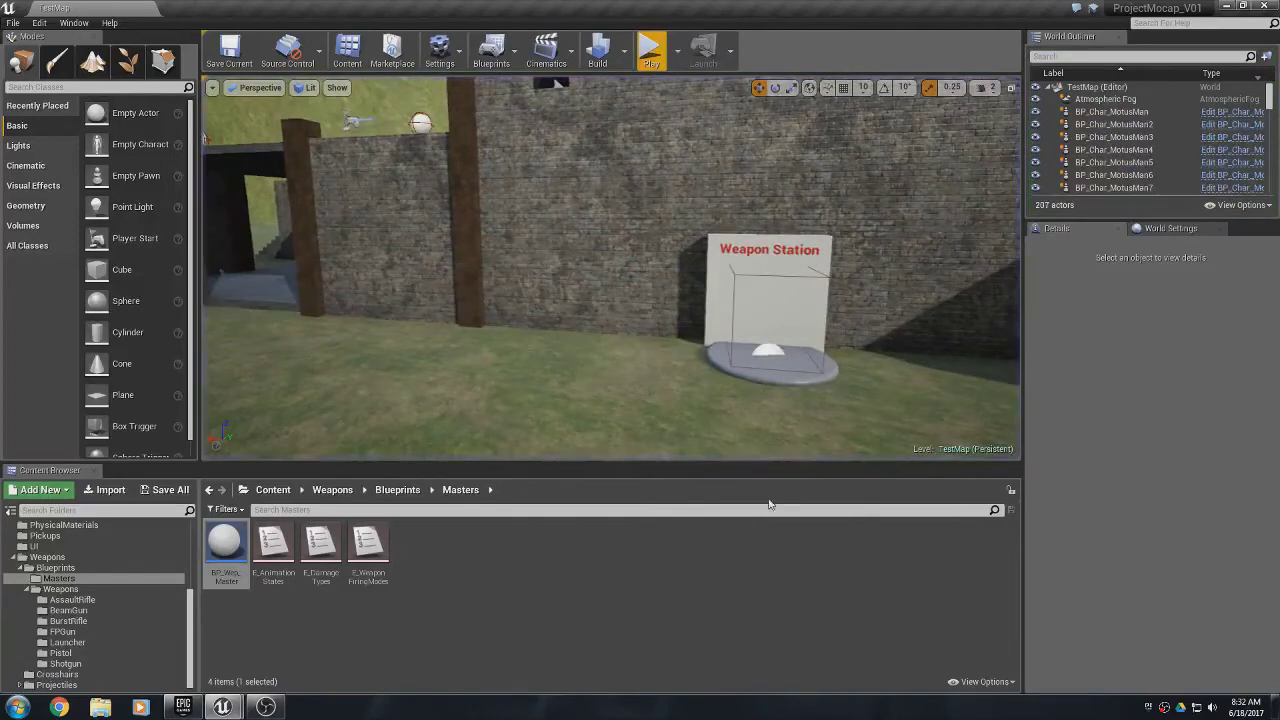
- Set the Sphere Trace Radius of BPC_Wep_FPGun to 5.0, then compile and save the blueprint
mouse_move(222, 707)
click(293, 669)
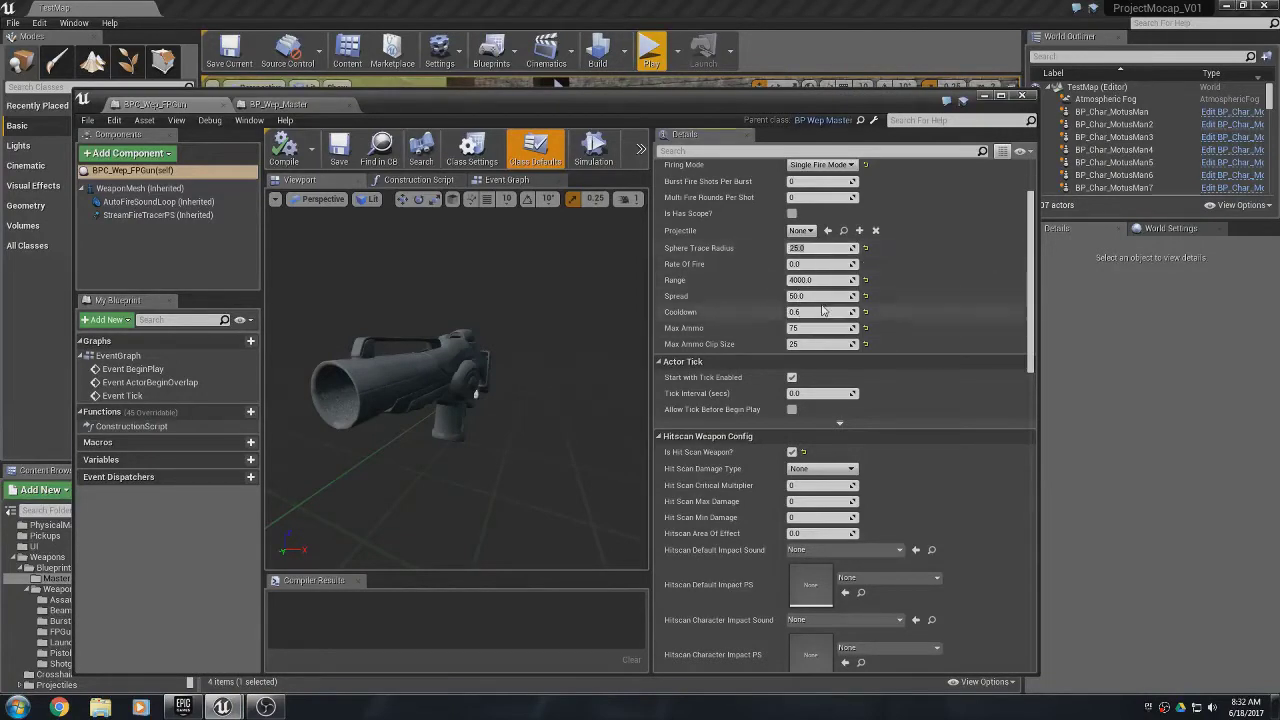
key(Return)
click(298, 158)
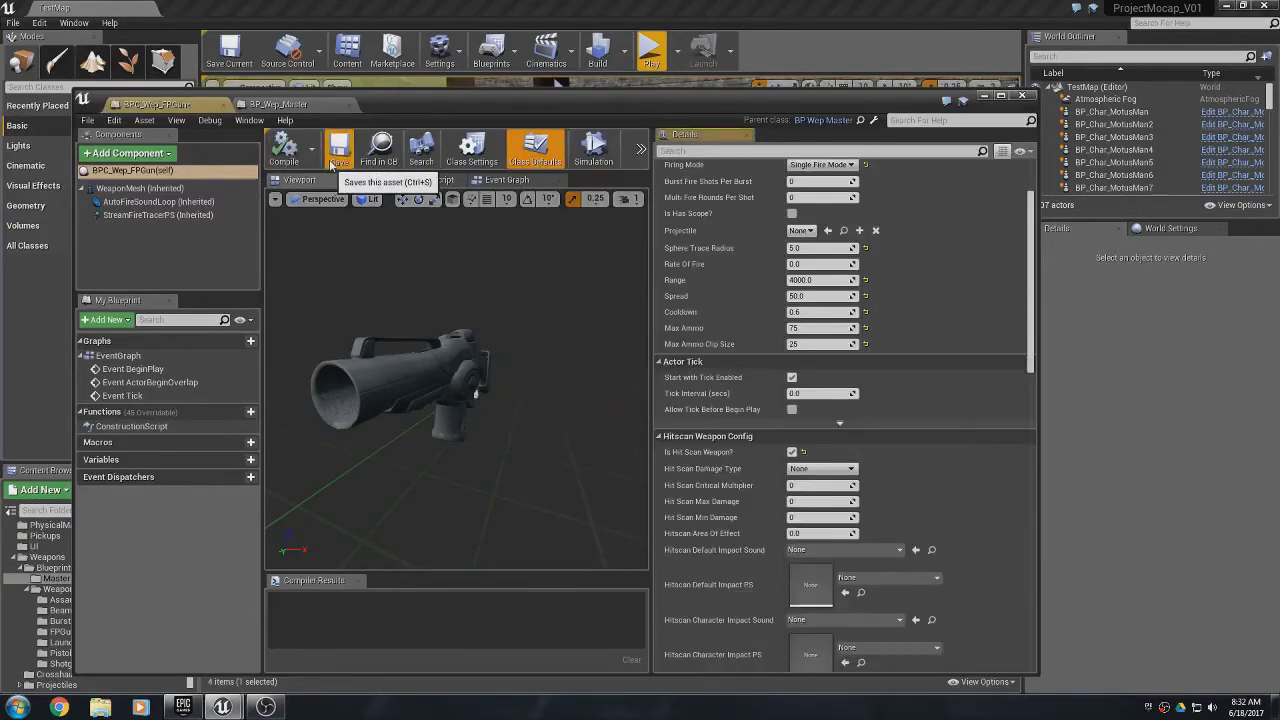
click(338, 155)
click(984, 96)
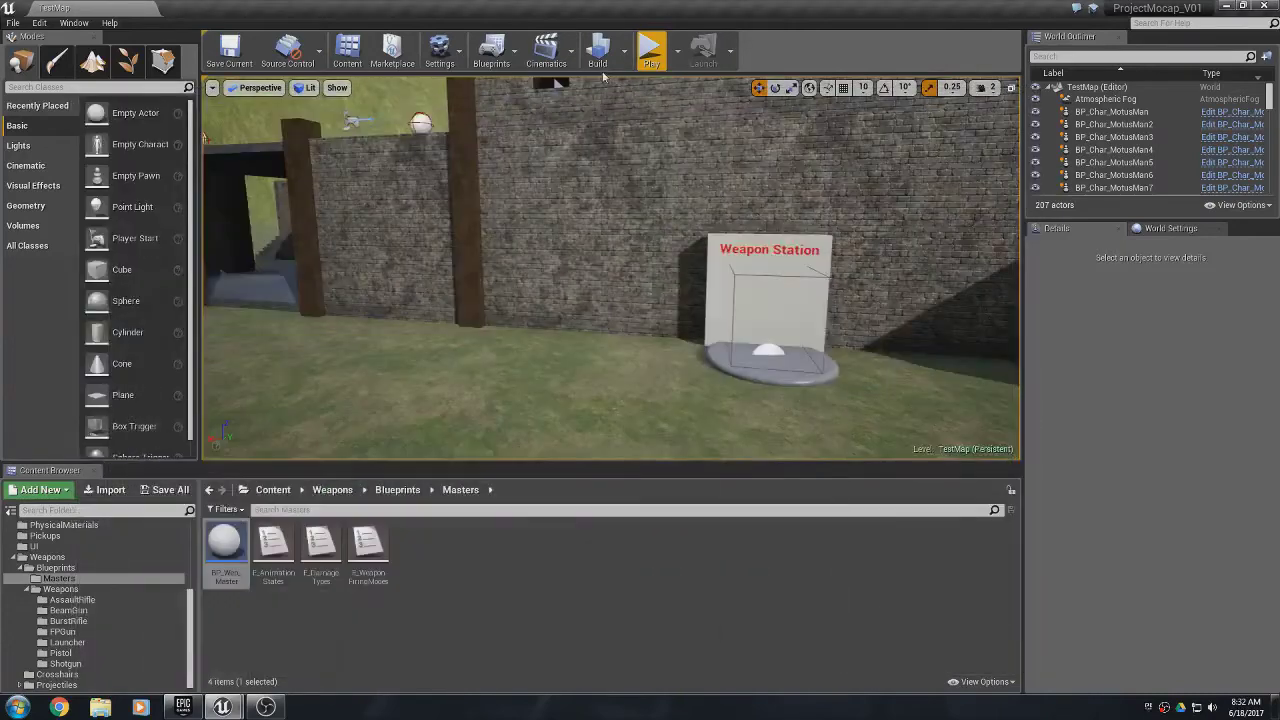
- Play-test the level, firing the FP Gun at the interior walls to check the trace size, and end the session
click(651, 52)
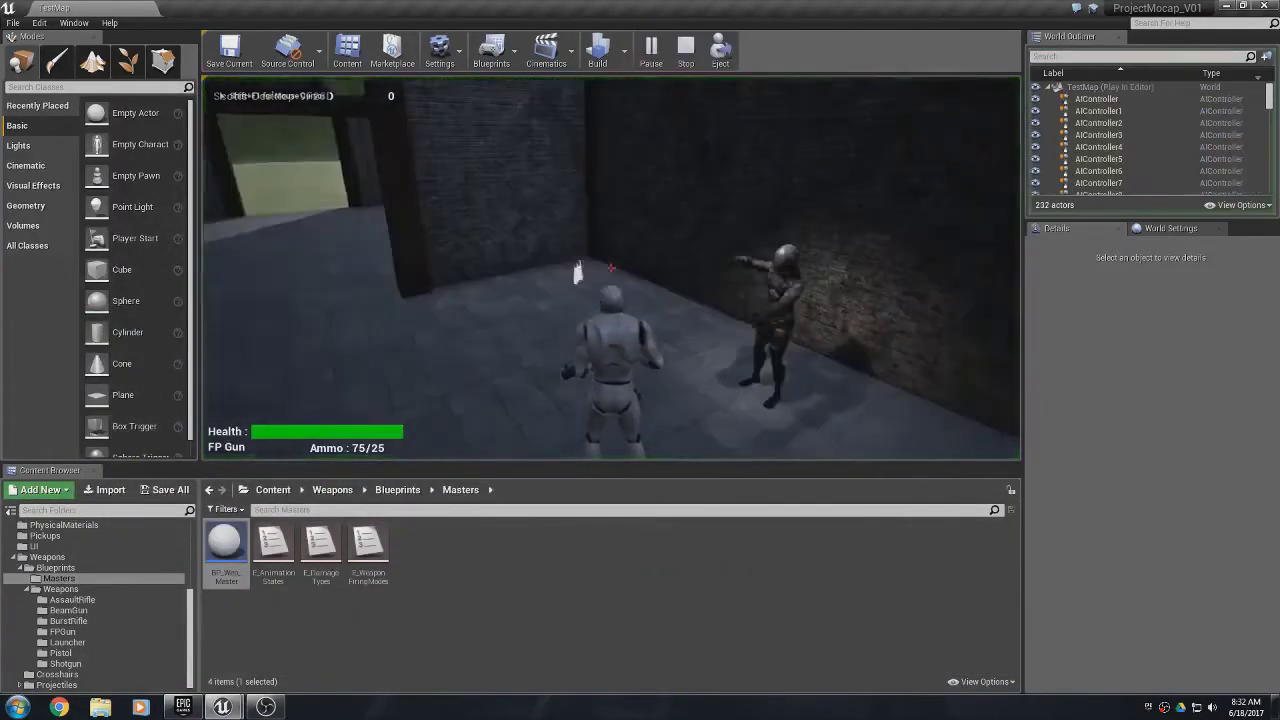
click(611, 268)
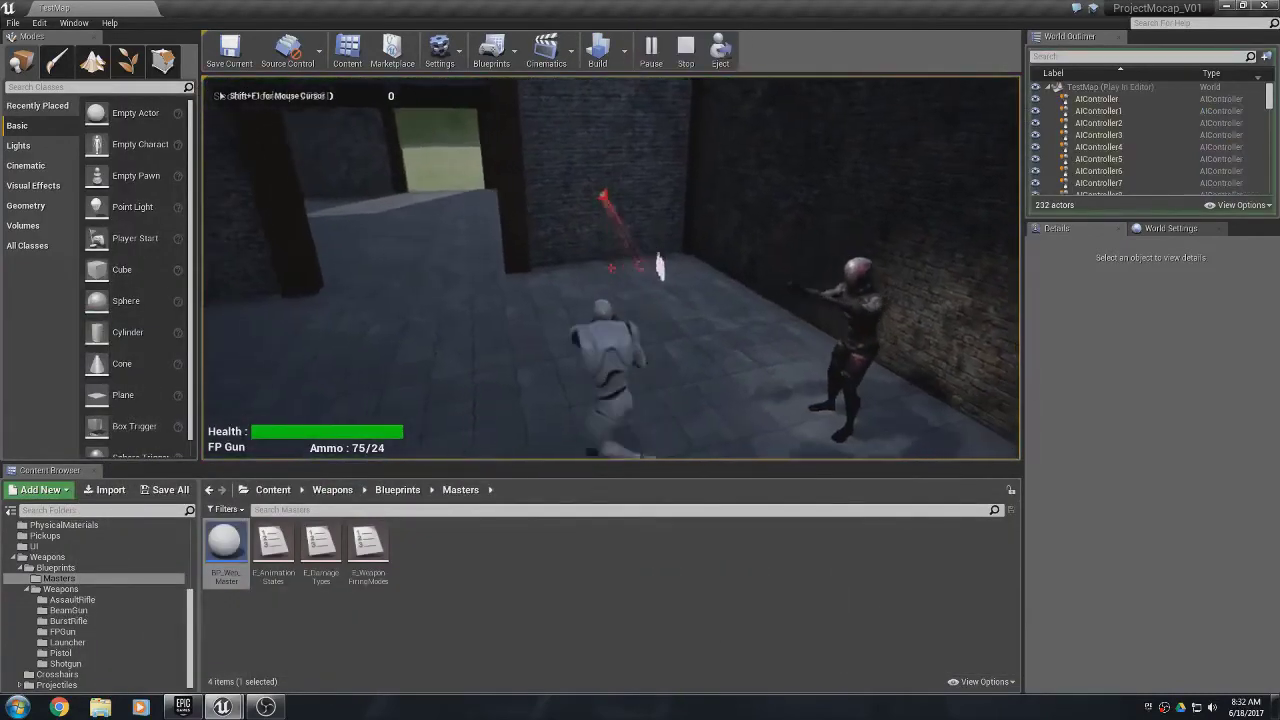
key(d)
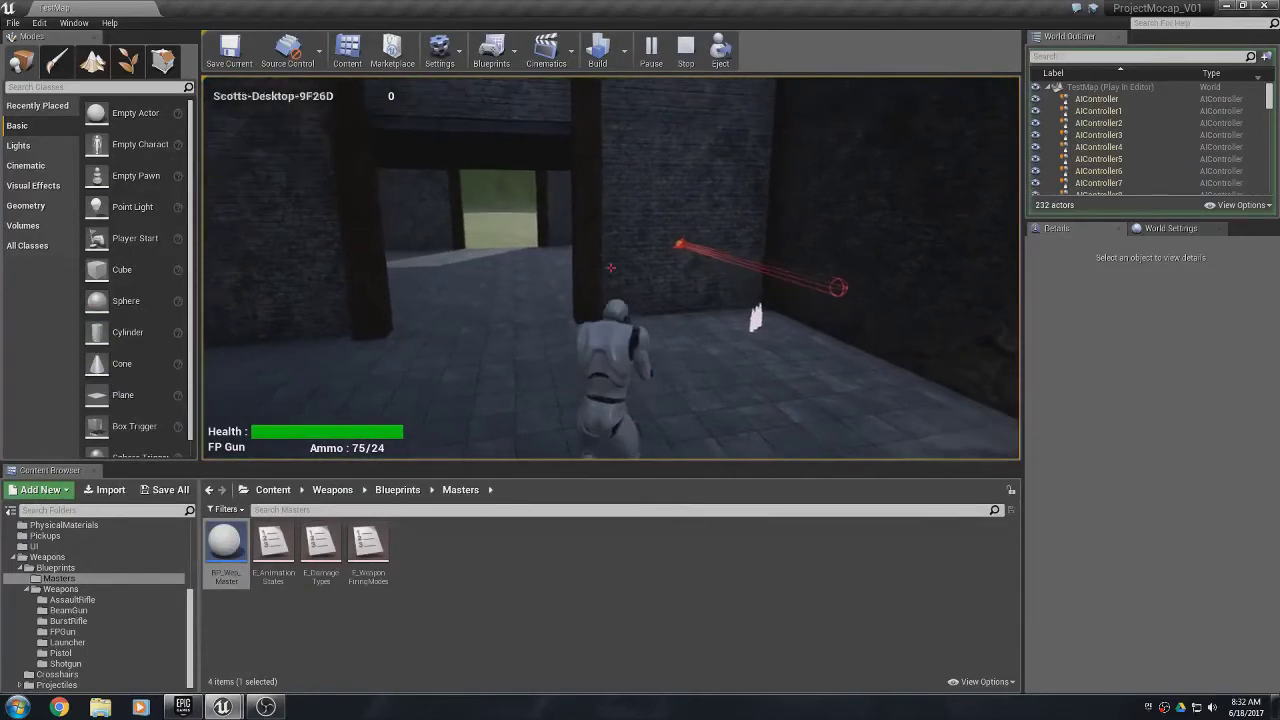
click(611, 268)
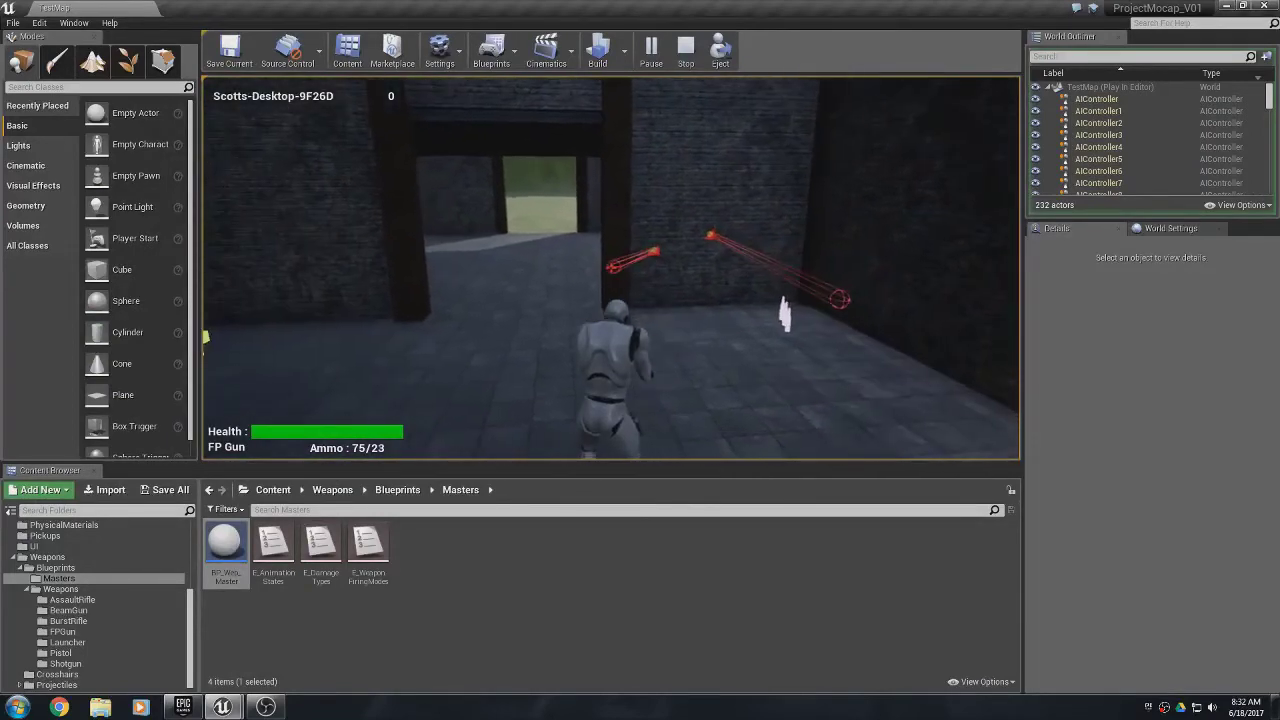
key(Escape)
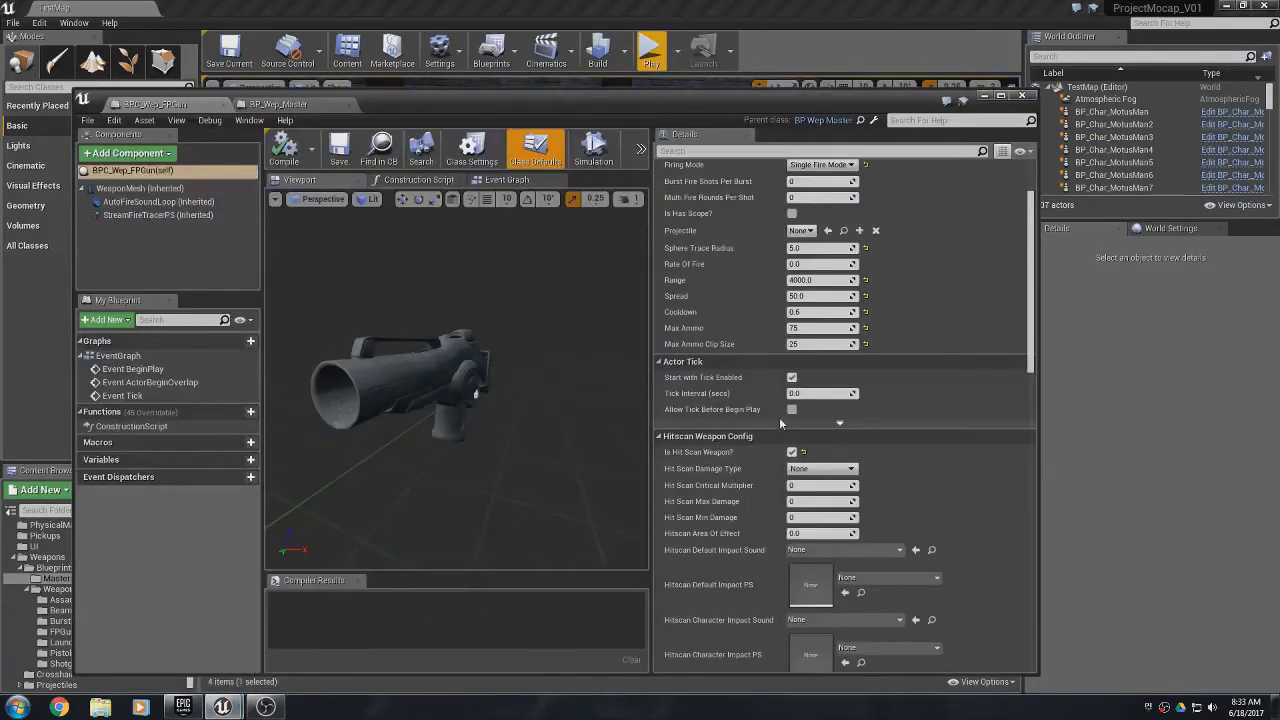
- Set the FP Gun's Sphere Trace Radius to 2.0, then compile and save the blueprint
click(801, 246)
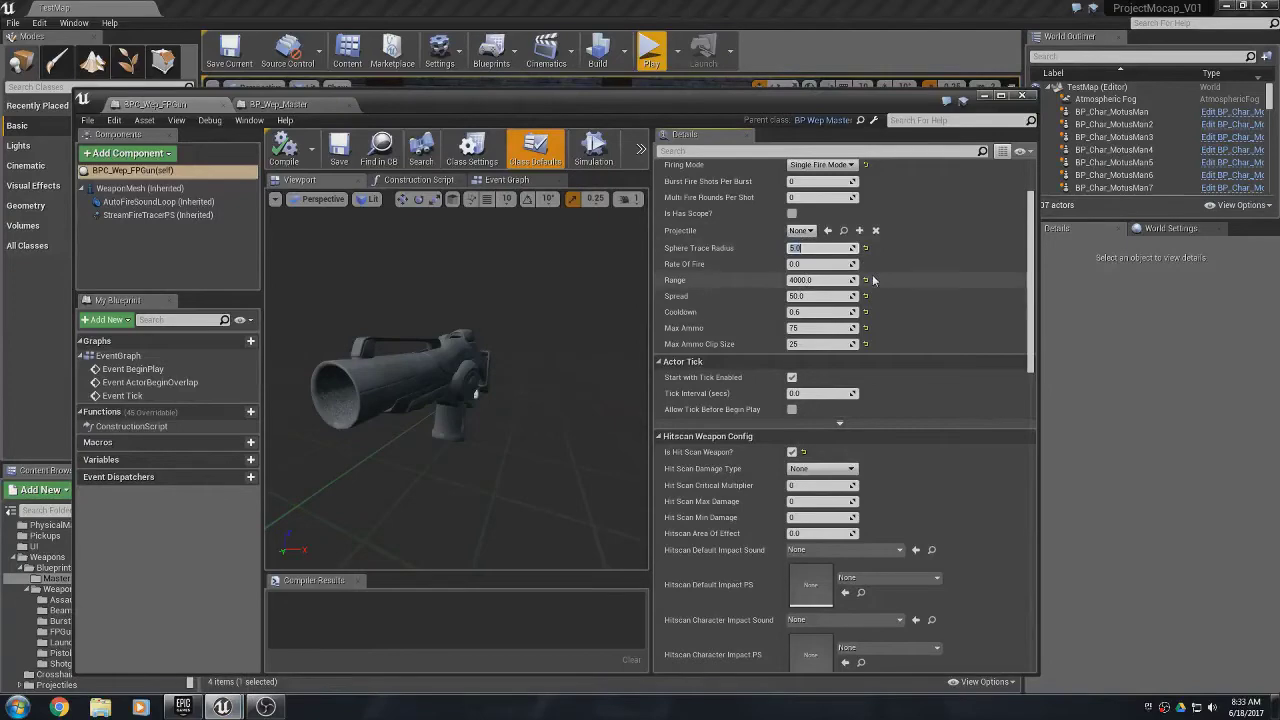
text(2)
key(Return)
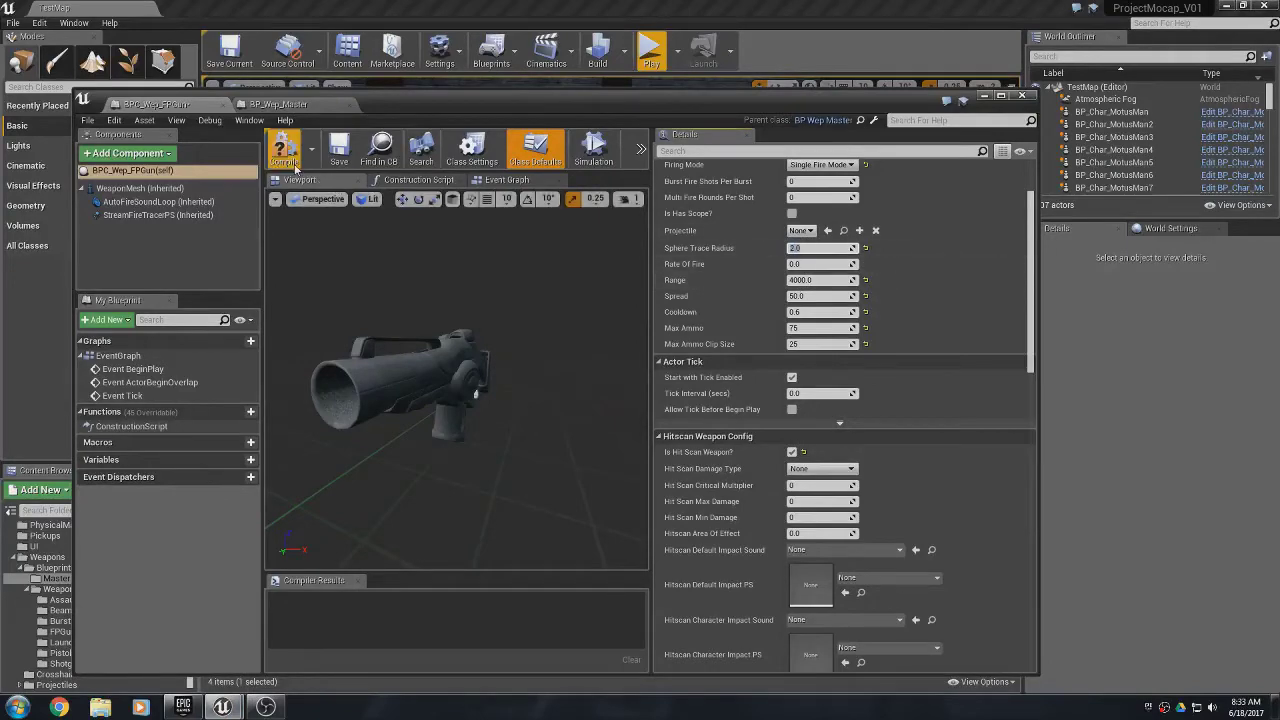
click(350, 163)
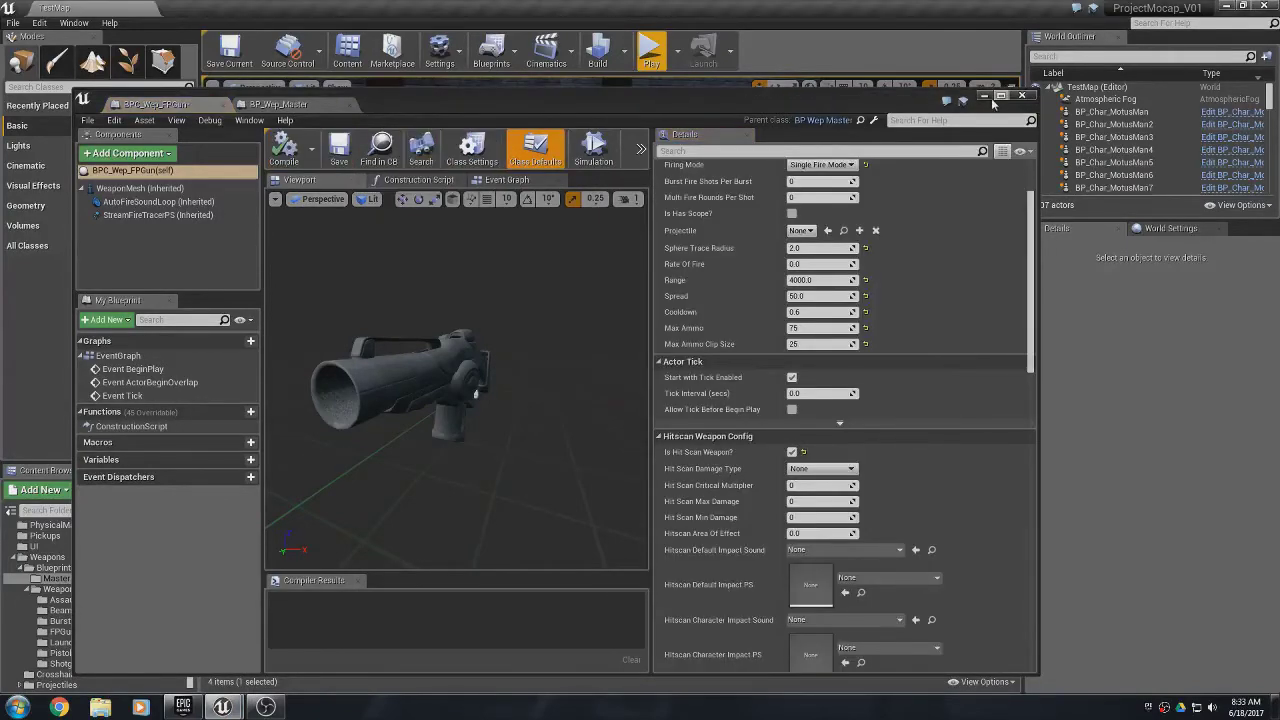
click(984, 96)
- Play-test the level, run outside, fire the FP Gun at the building near the stairs to check the traces, and stop playing
click(650, 50)
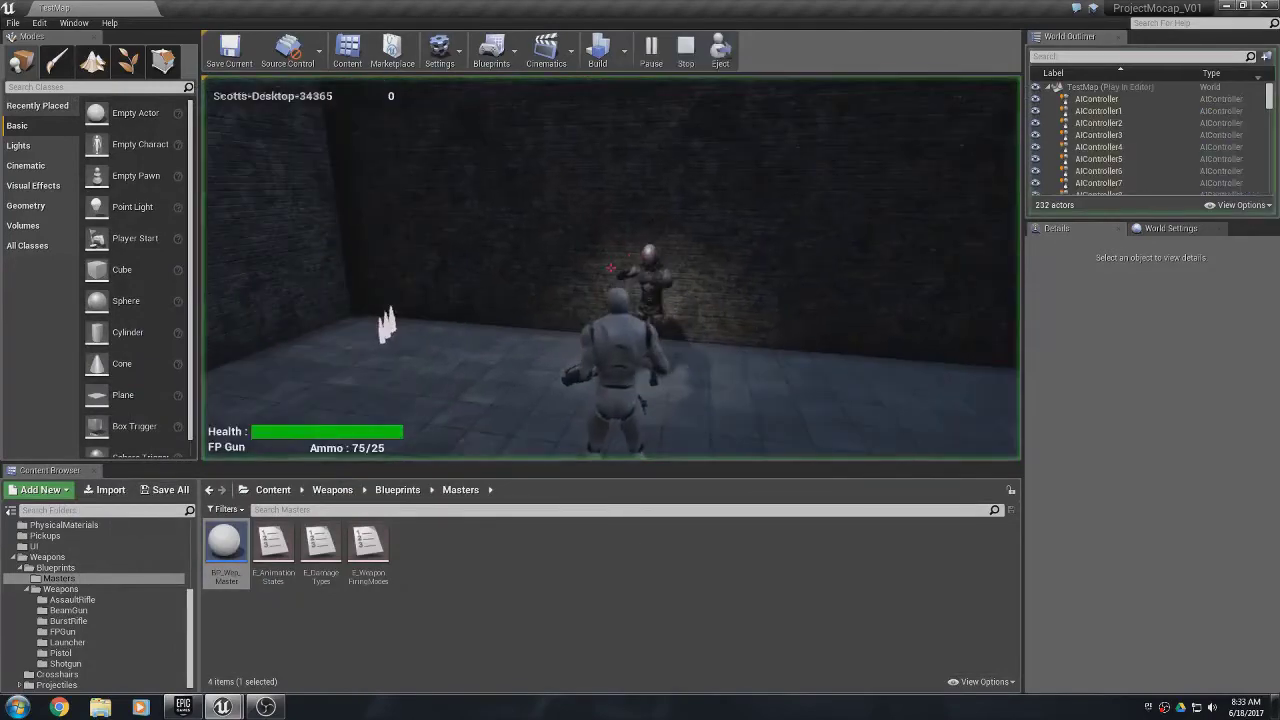
key(w)
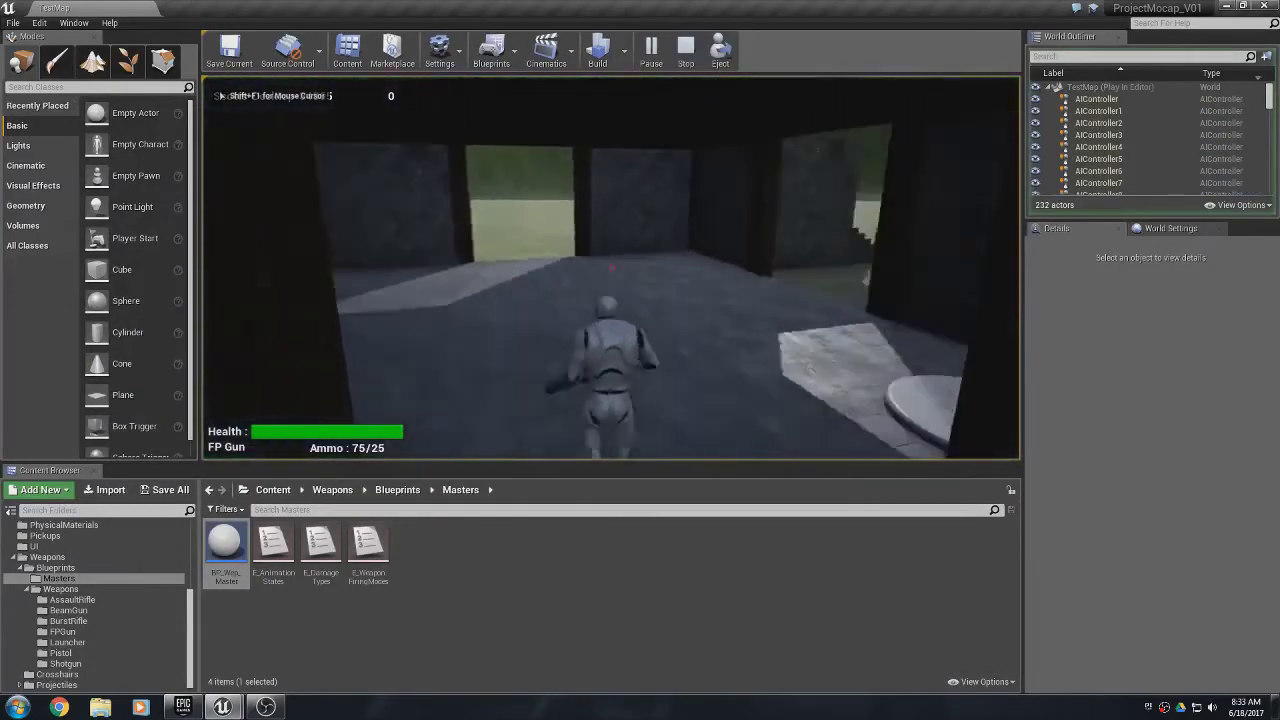
key(w)
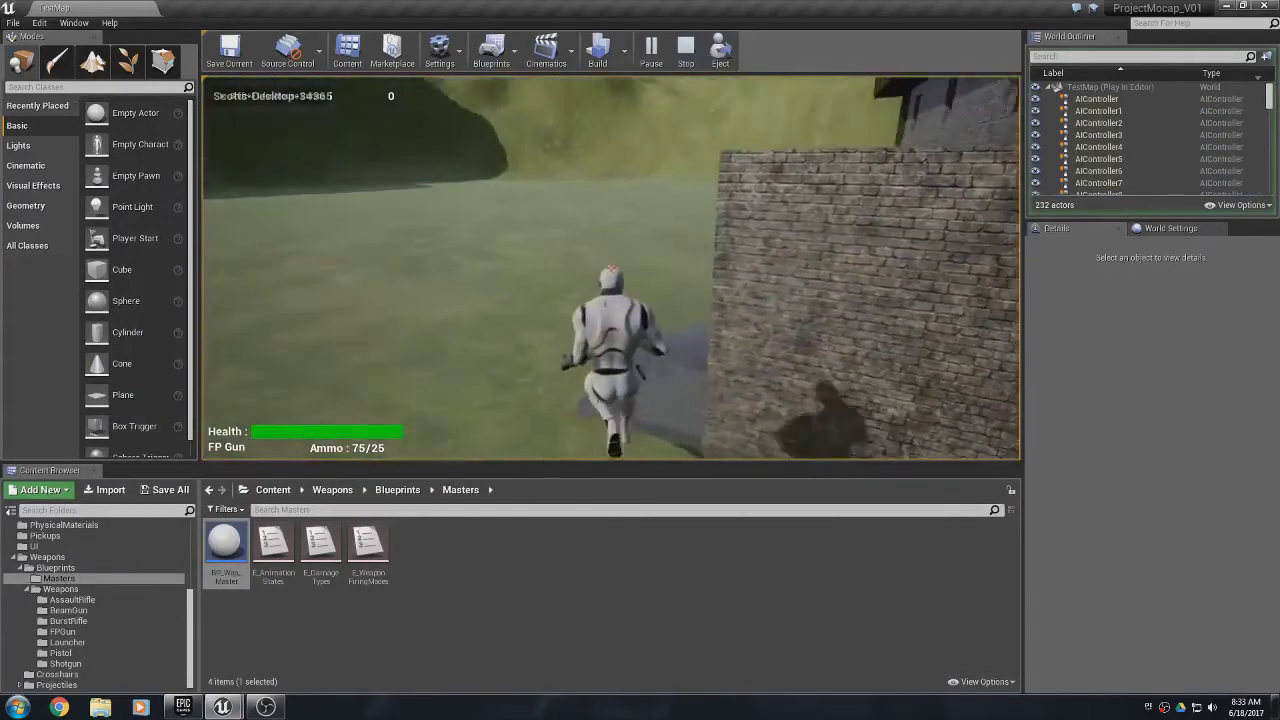
key(w)
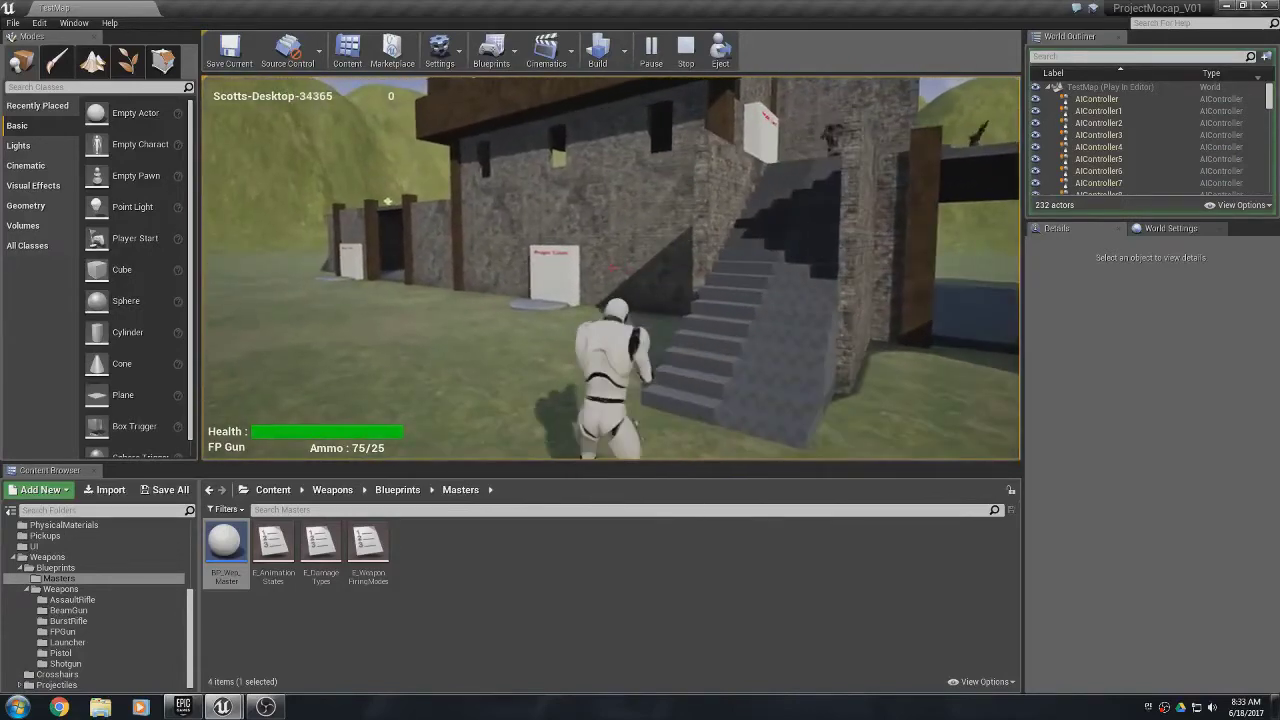
click(613, 268)
click(613, 268)
key(w)
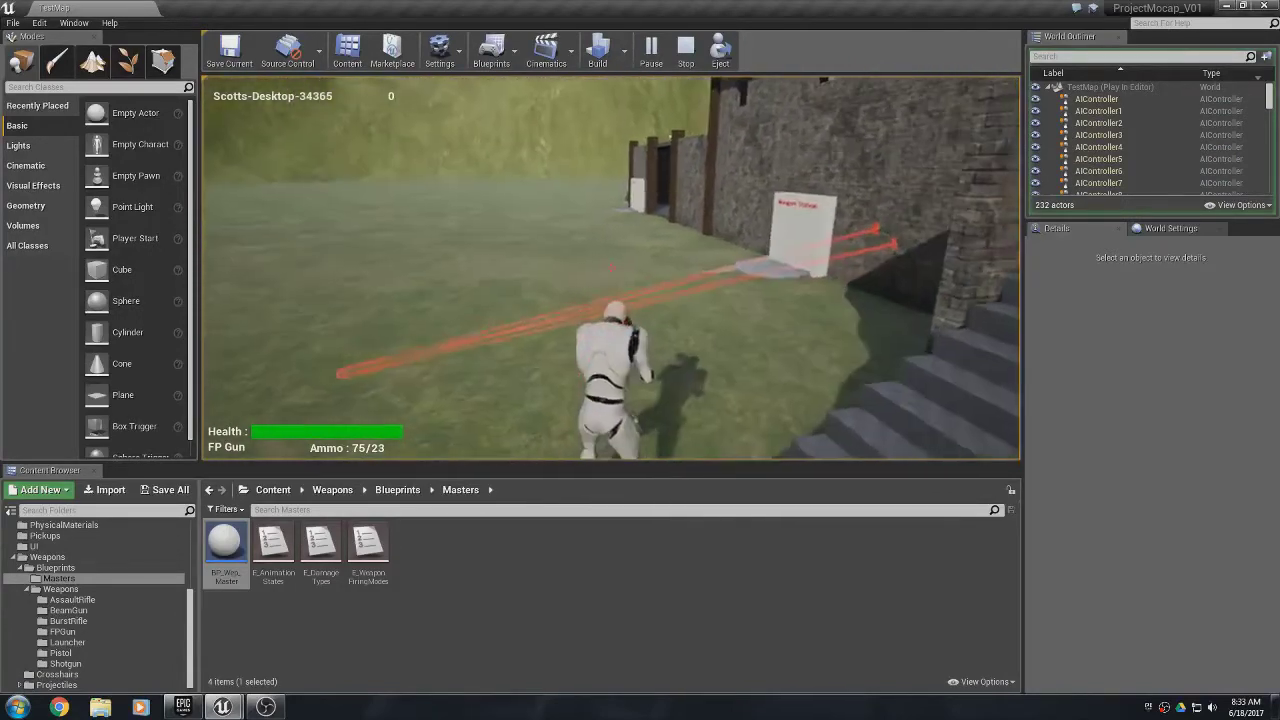
key(s)
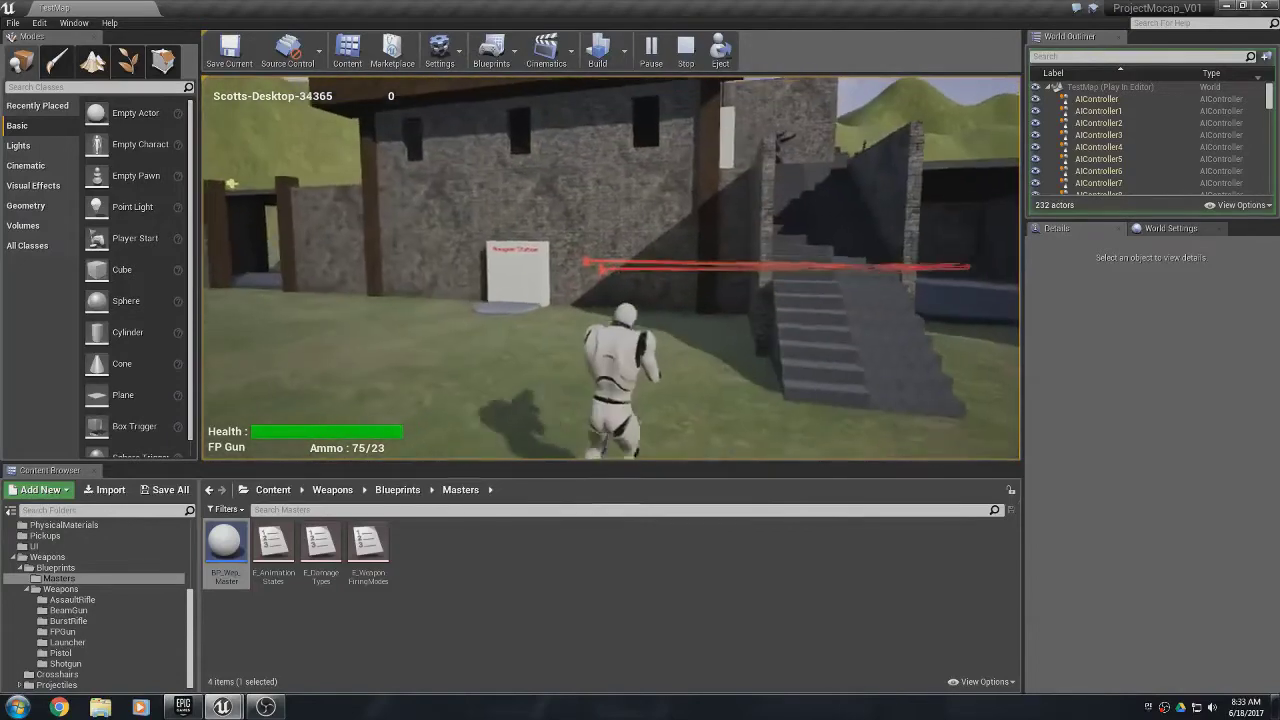
click(611, 268)
click(611, 268)
key(Escape)
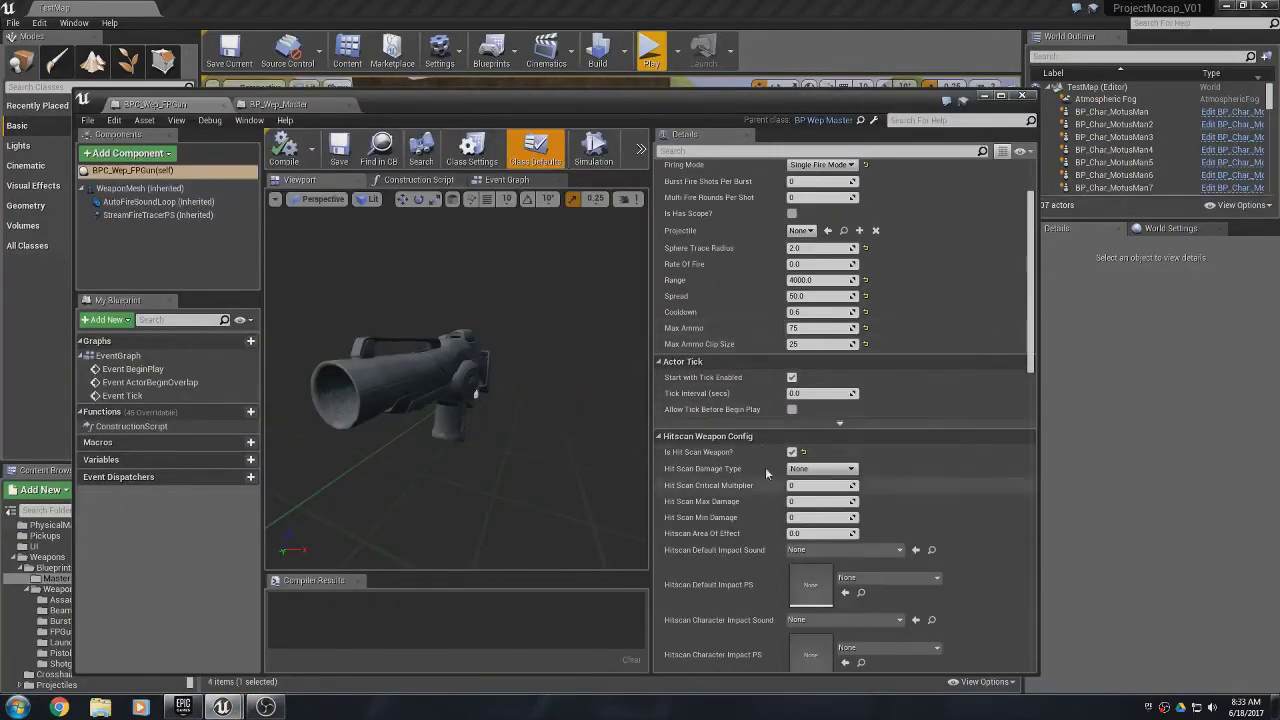
- Disable the Is Hit Scan Weapon? option in the FP Gun's Hitscan Weapon Config, then compile and save the blueprint
scroll(766, 473, down, 4)
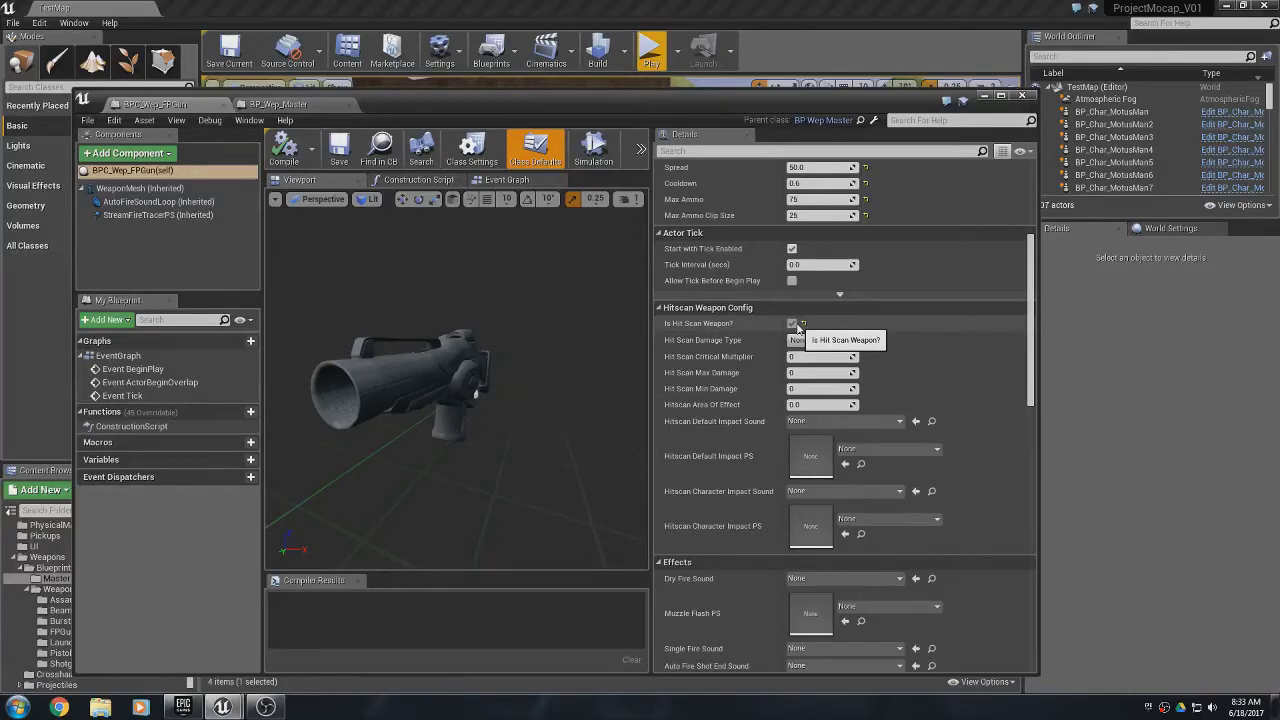
click(792, 324)
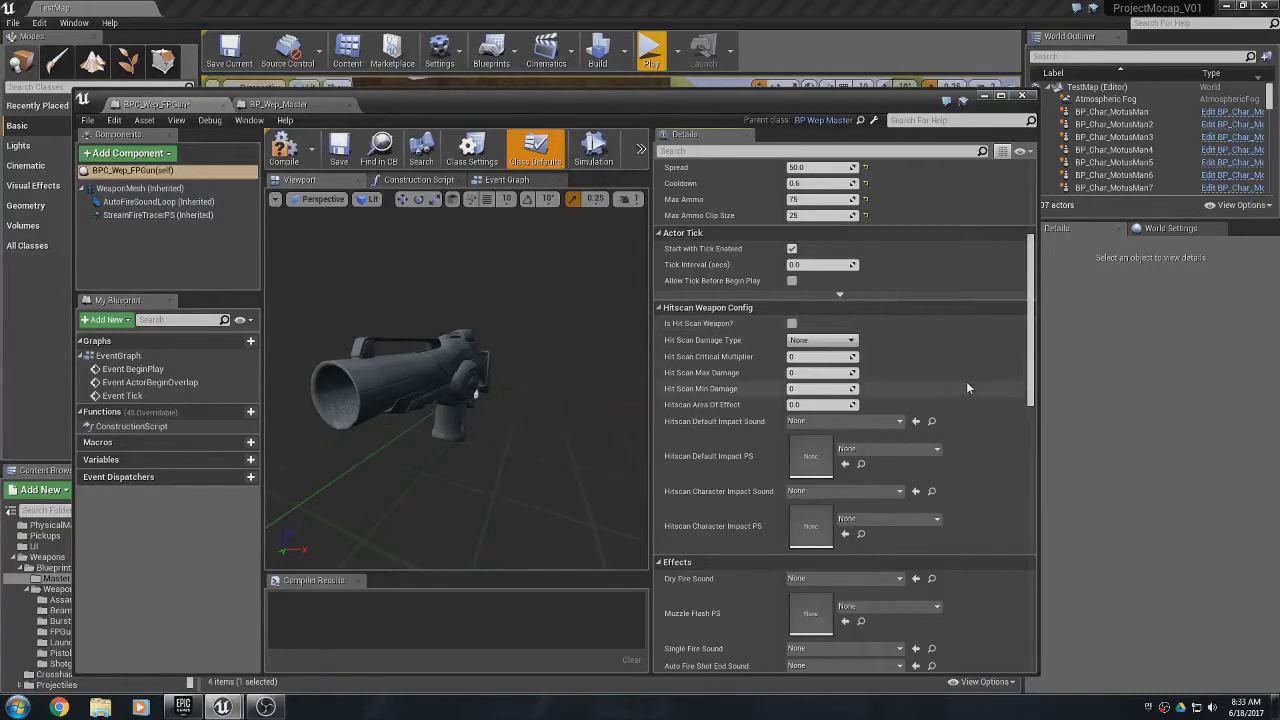
click(284, 150)
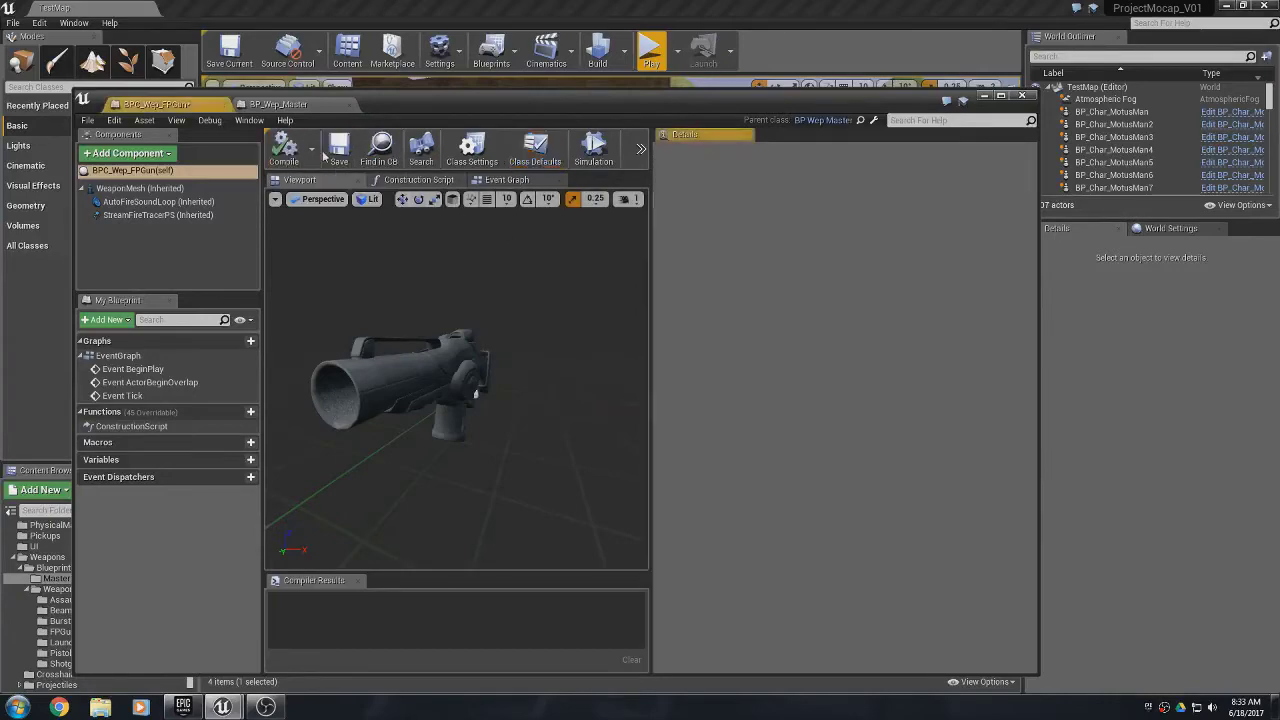
click(339, 150)
click(984, 96)
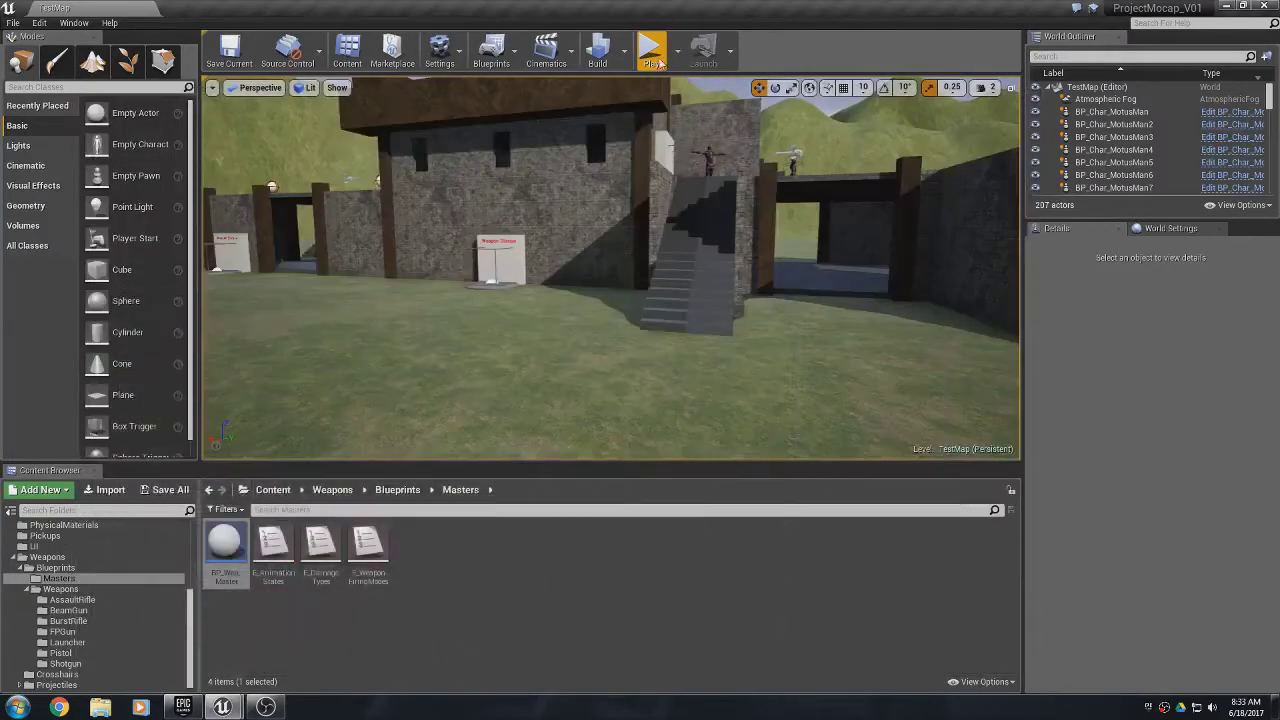
- Play-test the level, firing the FP Gun repeatedly at the rooftop floor with hit scan disabled, and end the session
click(650, 50)
click(611, 267)
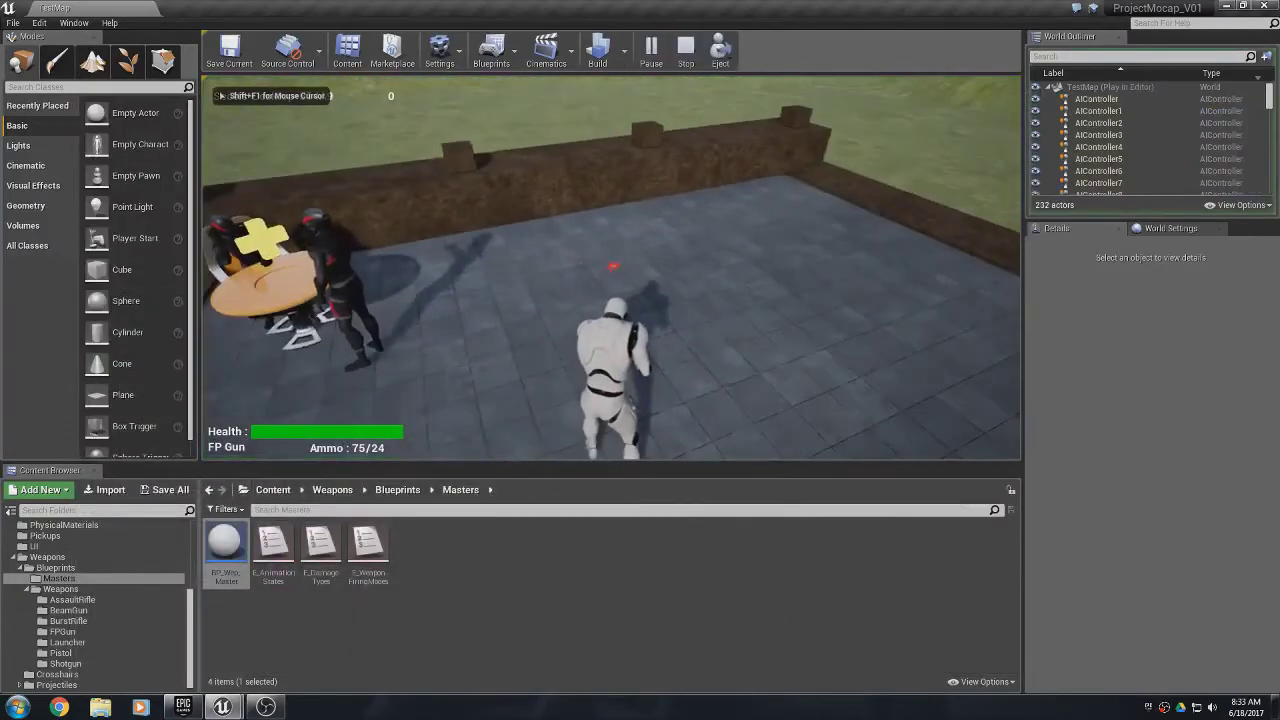
click(611, 267)
click(611, 267)
click(611, 267)
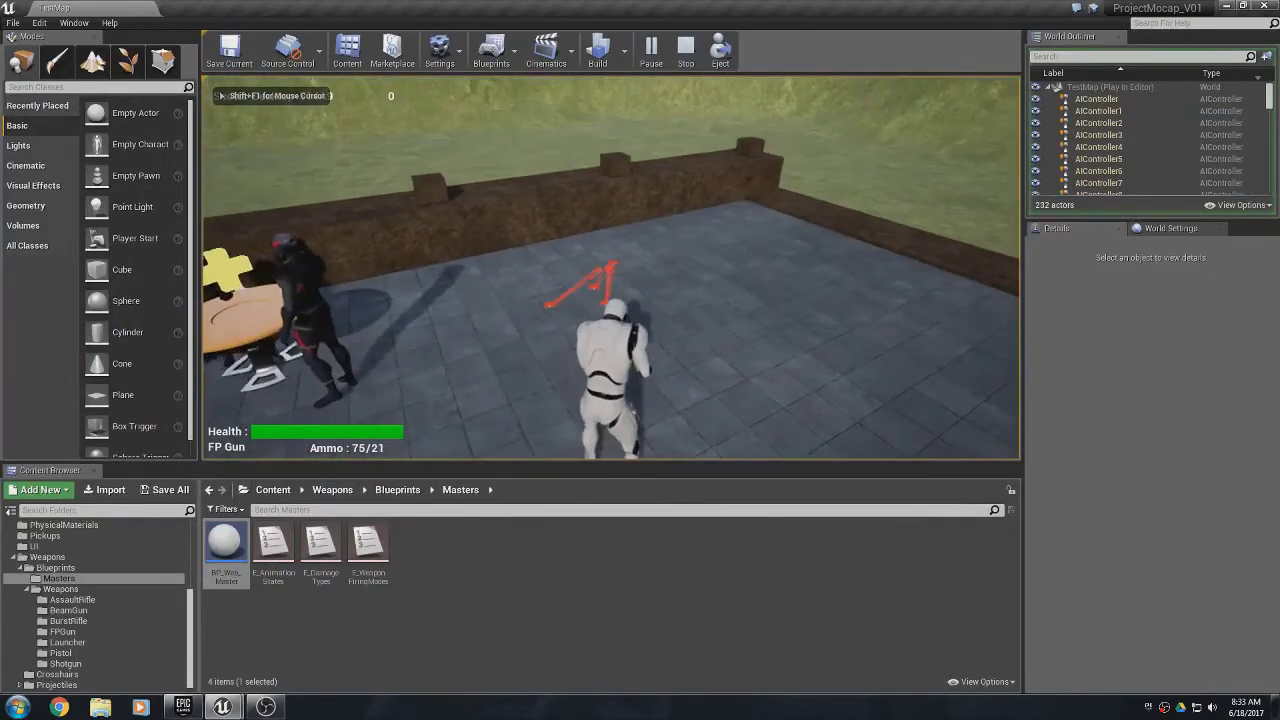
click(611, 267)
key(d)
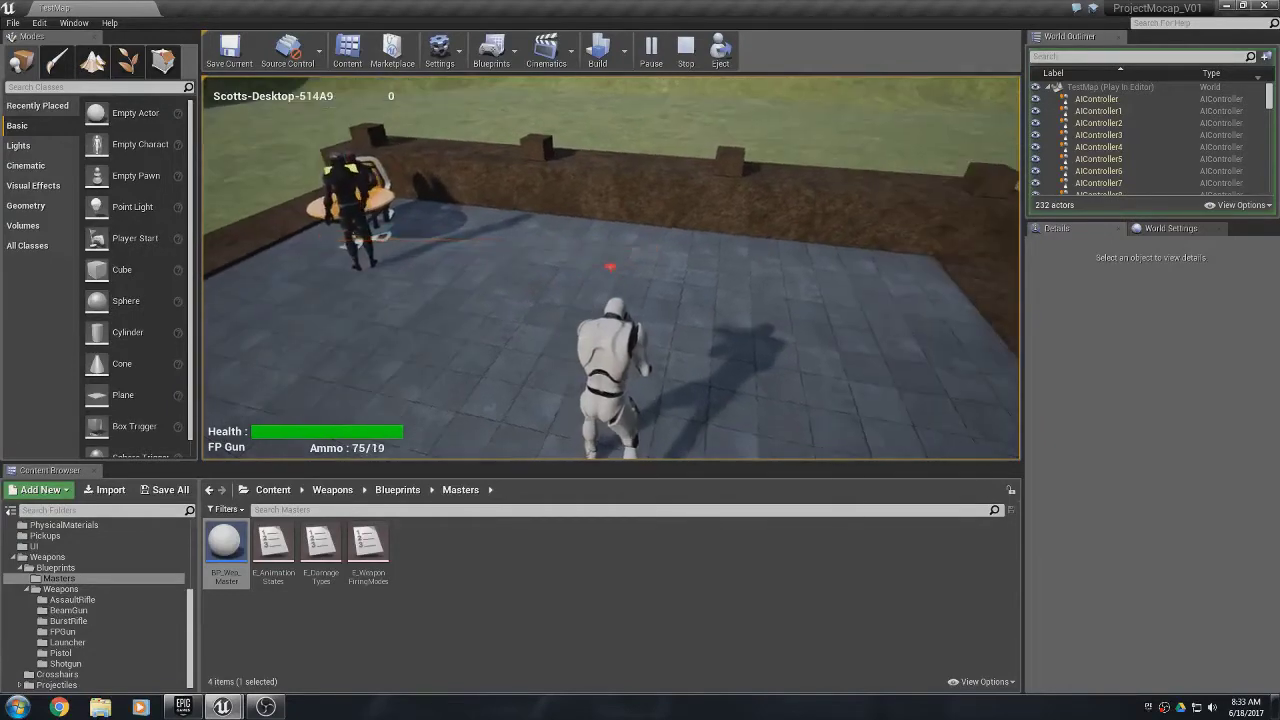
key(Escape)
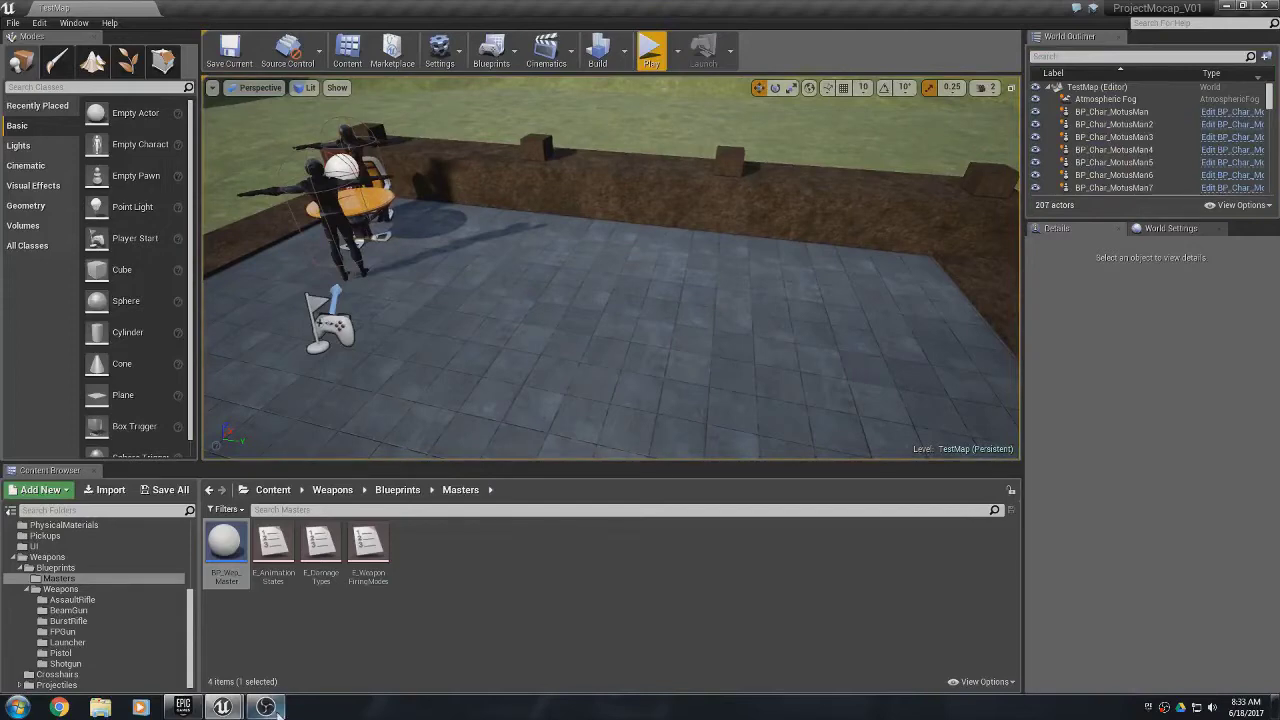
- Assign BPC_Proj_Shotgun as the FP Gun's Projectile and save the blueprint
mouse_move(222, 707)
click(308, 660)
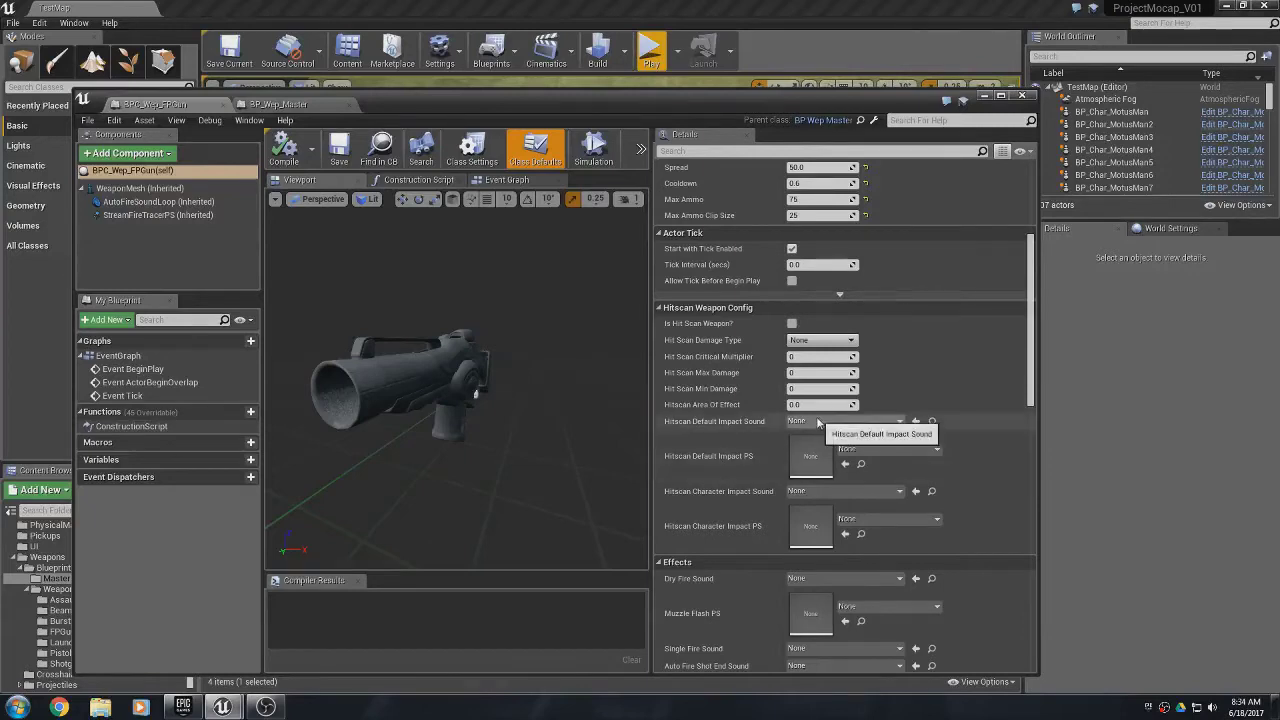
scroll(818, 423, up, 5)
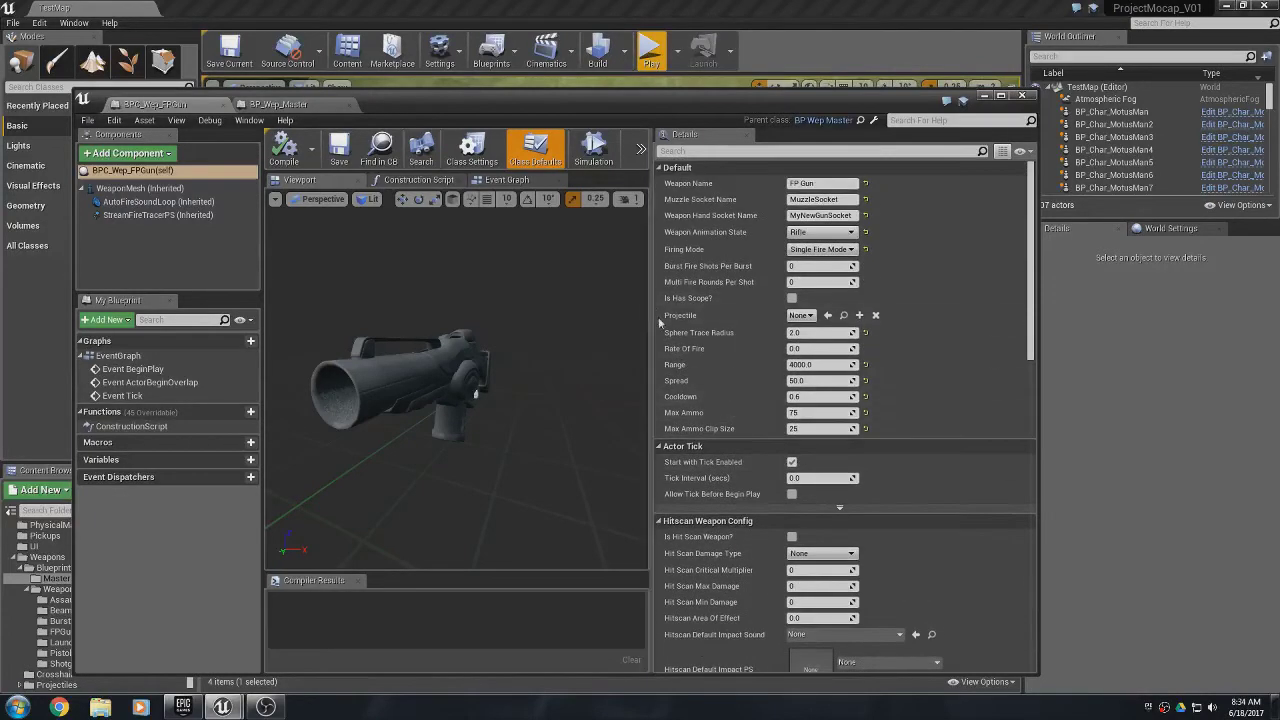
click(808, 316)
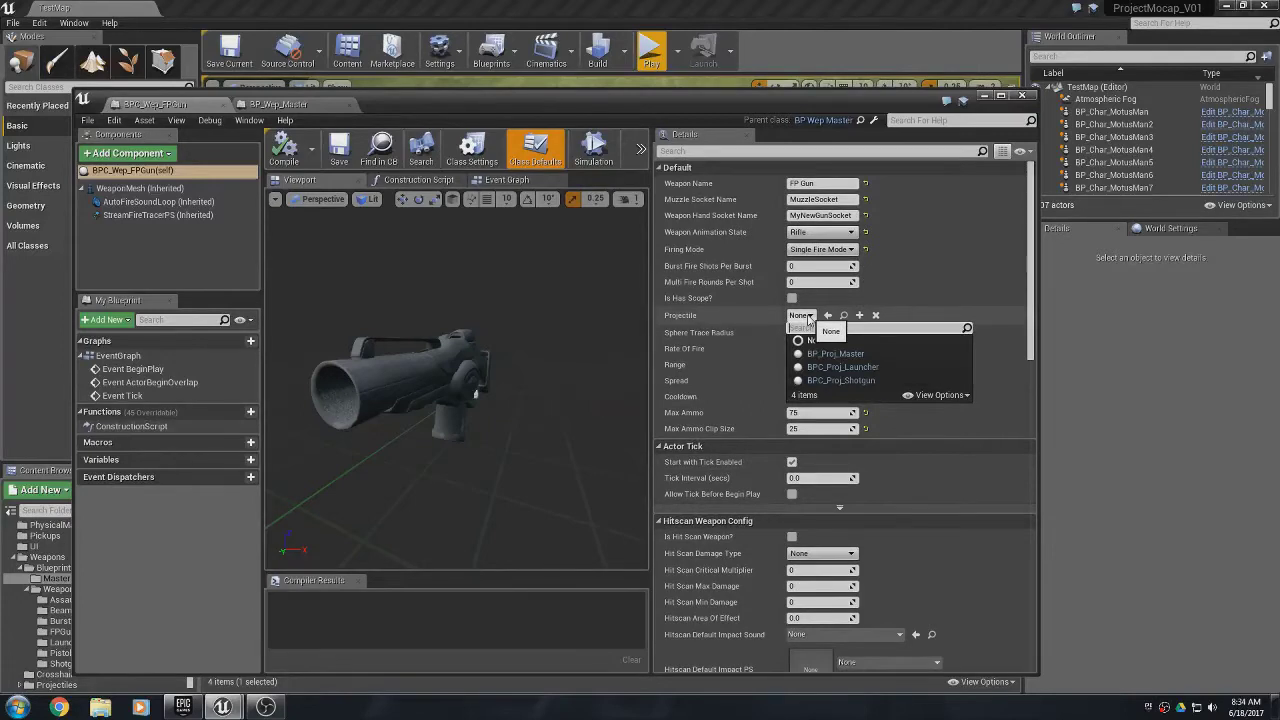
click(857, 381)
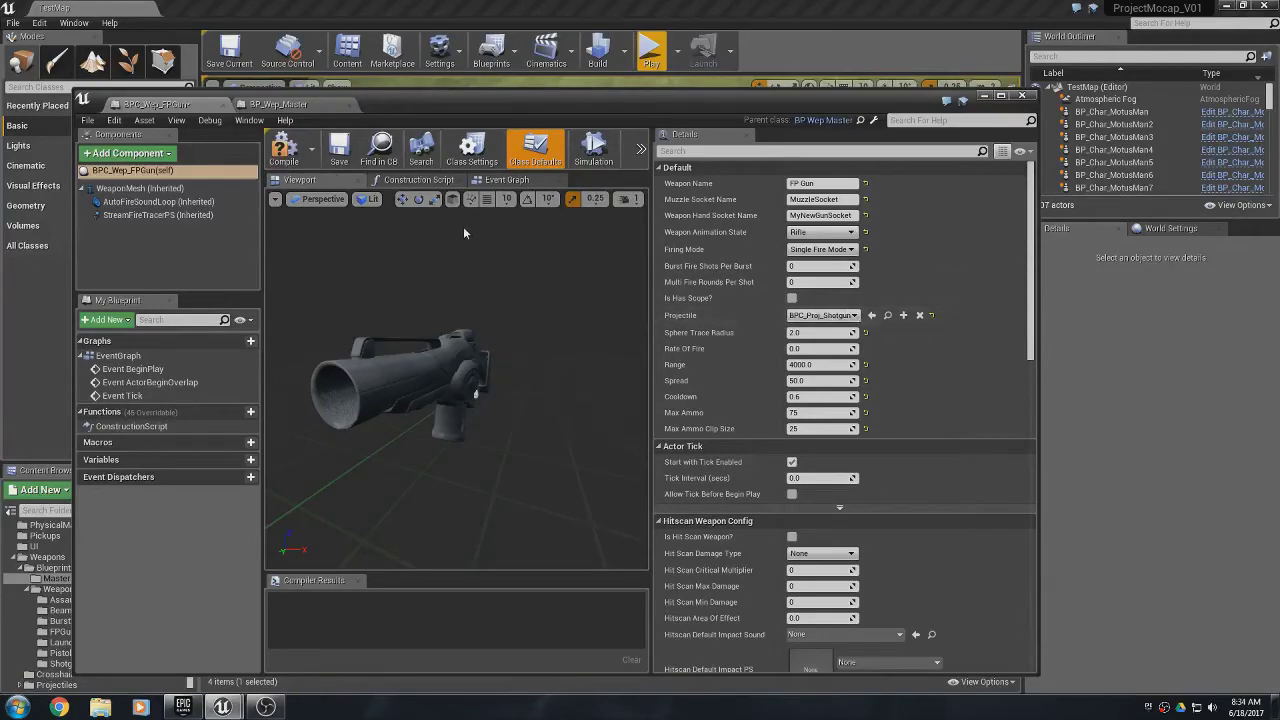
click(339, 150)
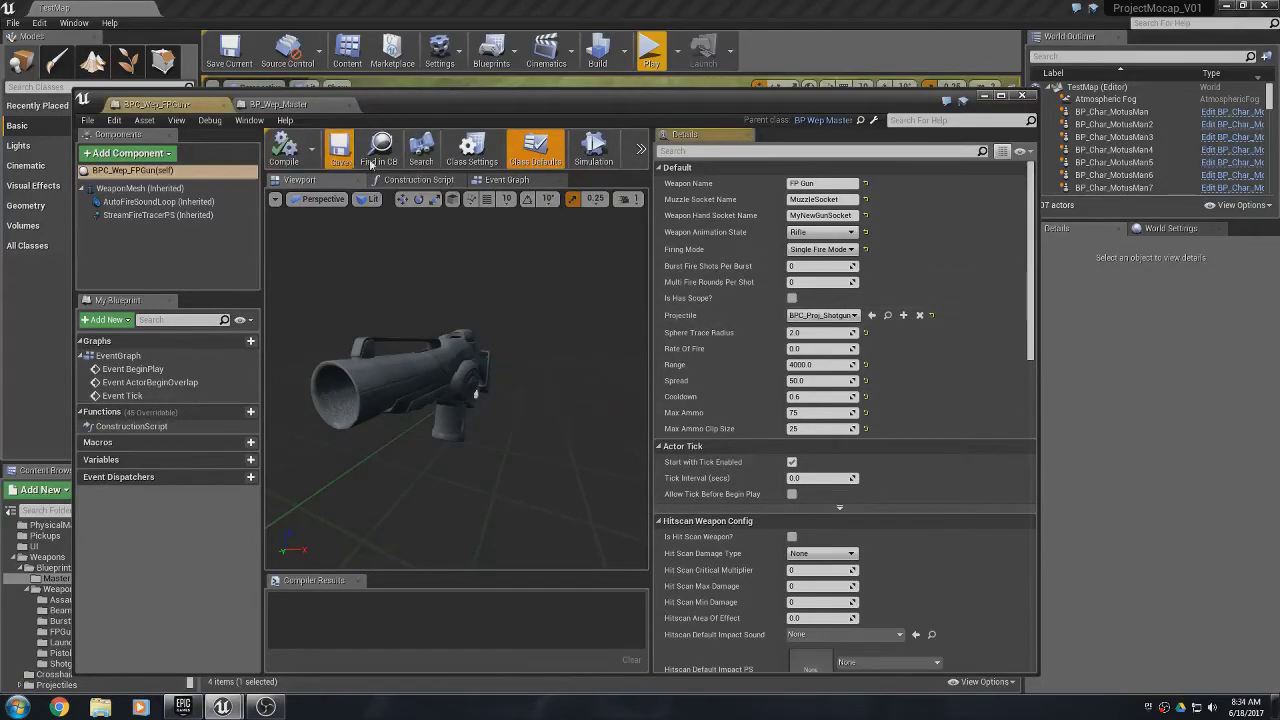
- Play-test the level, firing the FP Gun repeatedly from the raised platform toward the grass field while running off its edge
click(985, 96)
click(648, 52)
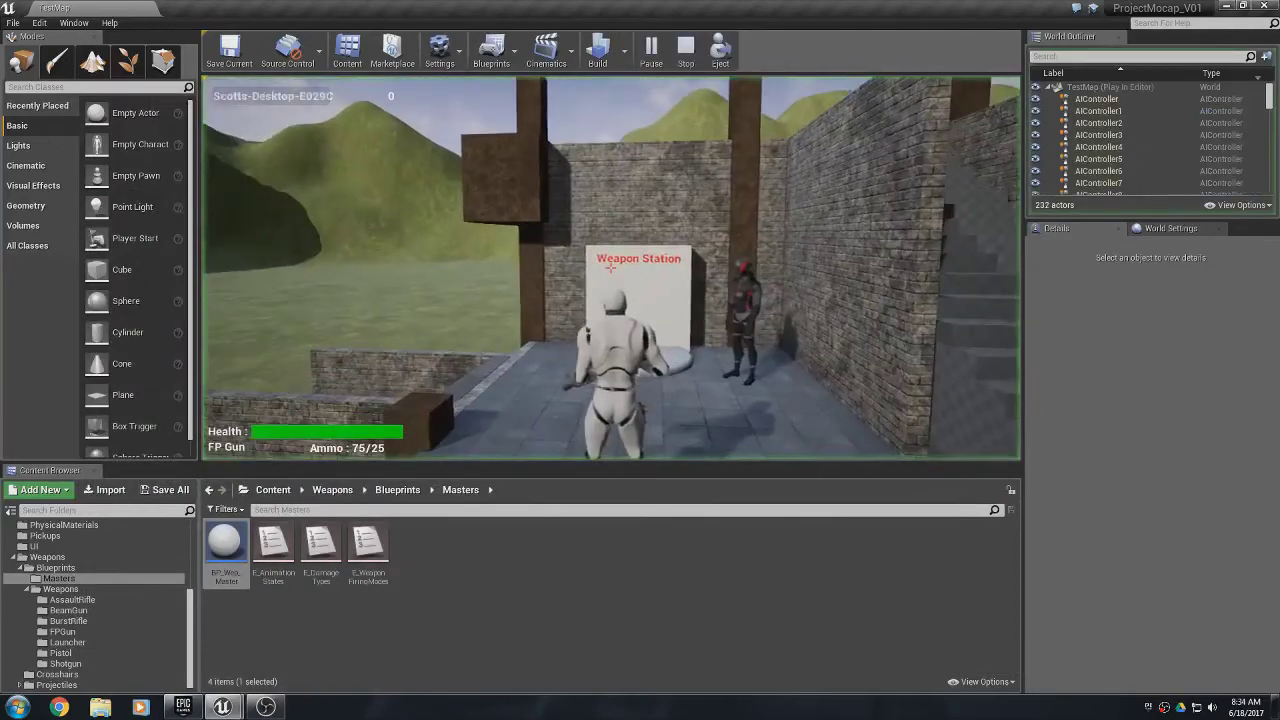
key(w)
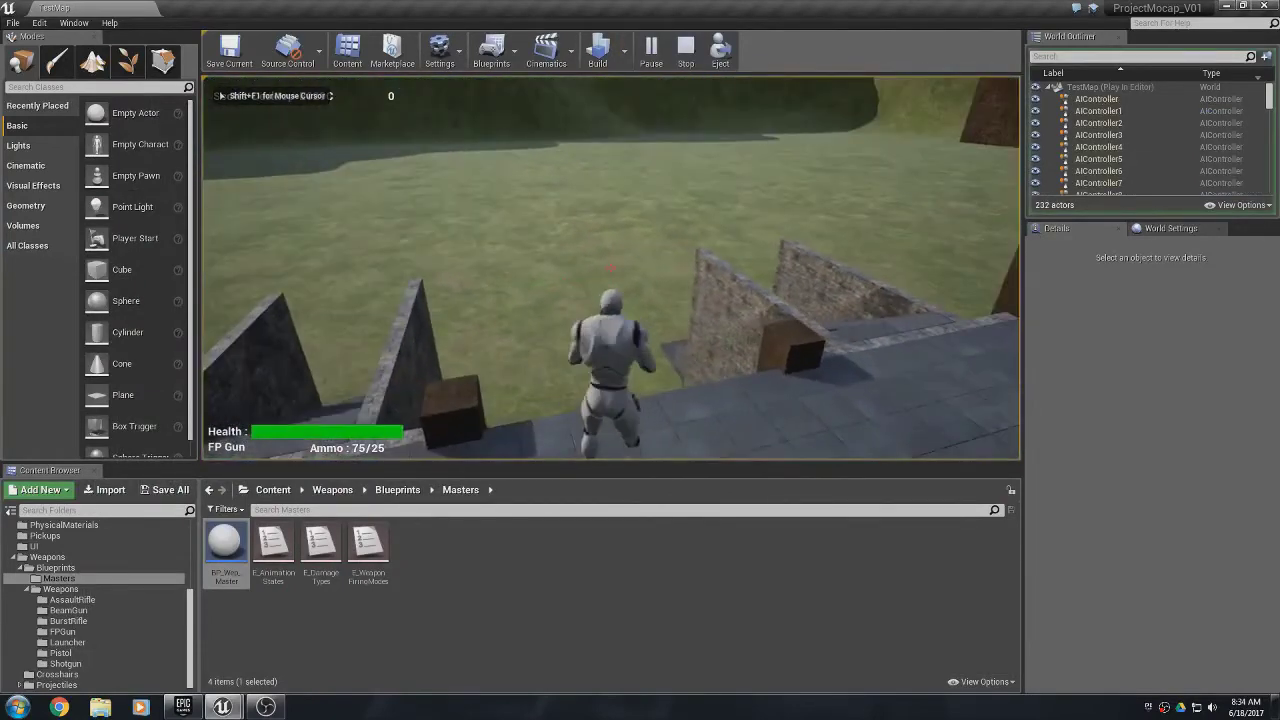
click(612, 268)
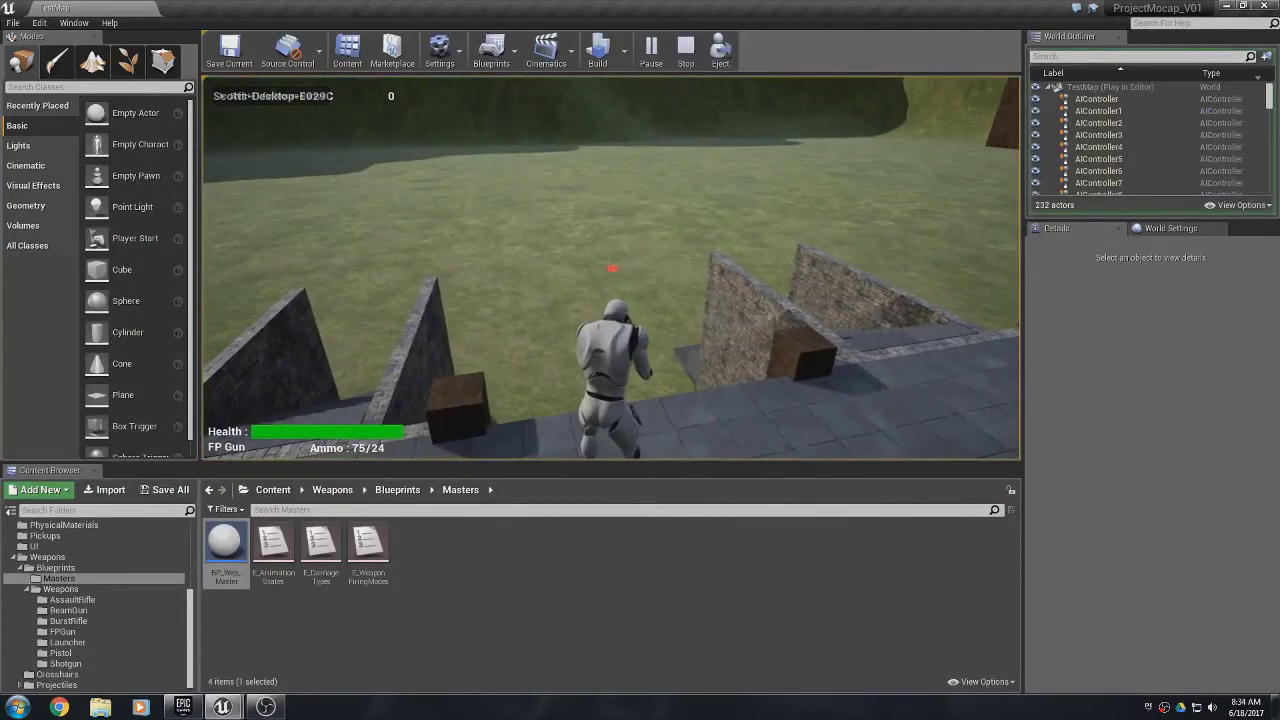
click(612, 268)
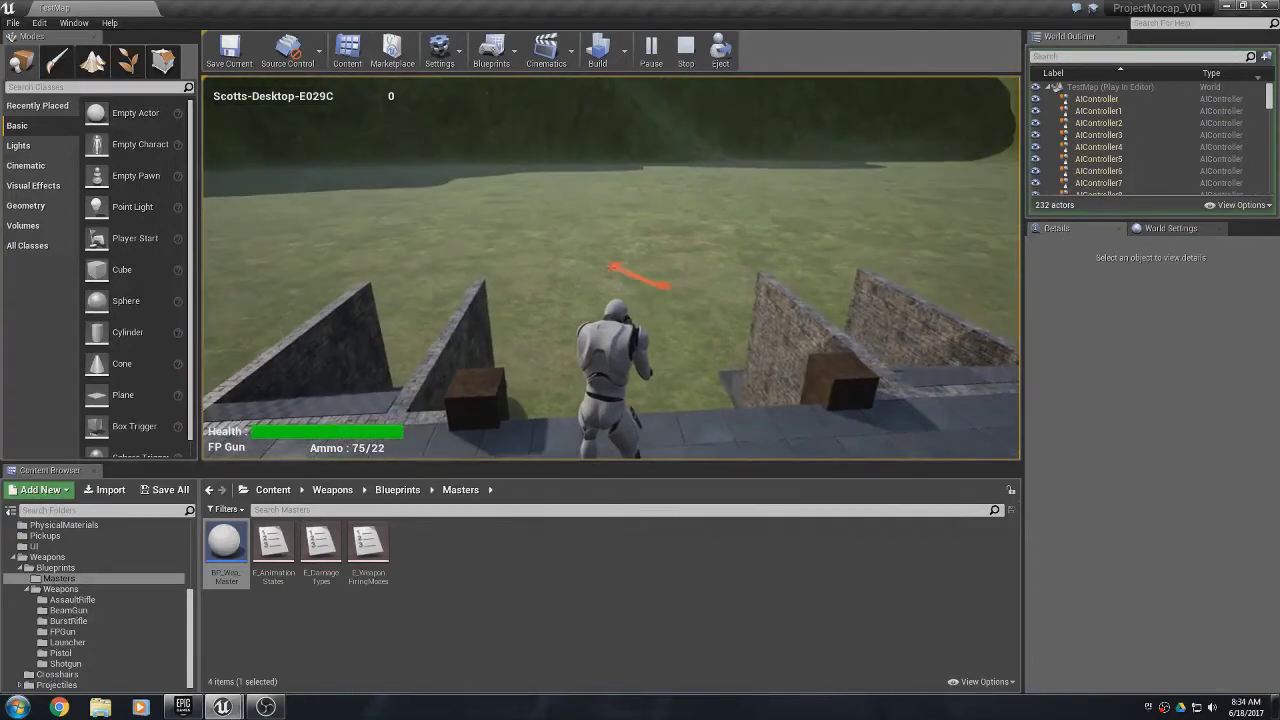
key(w)
click(612, 268)
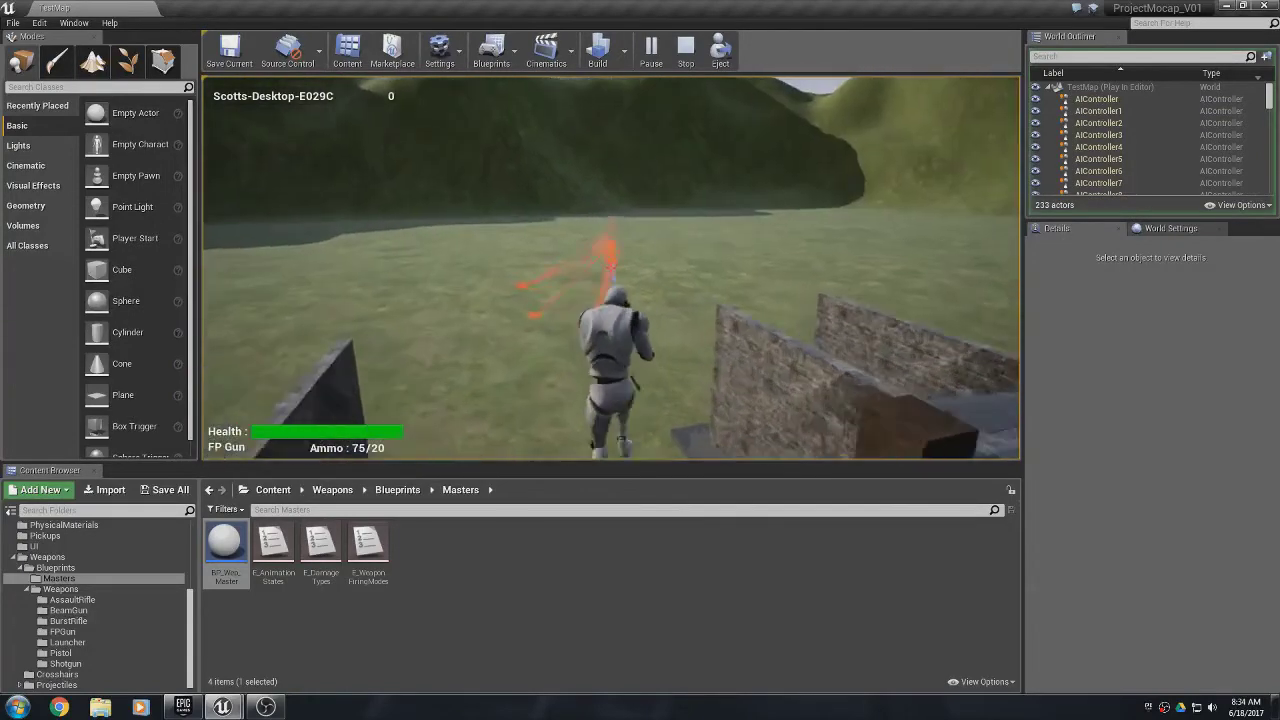
click(612, 268)
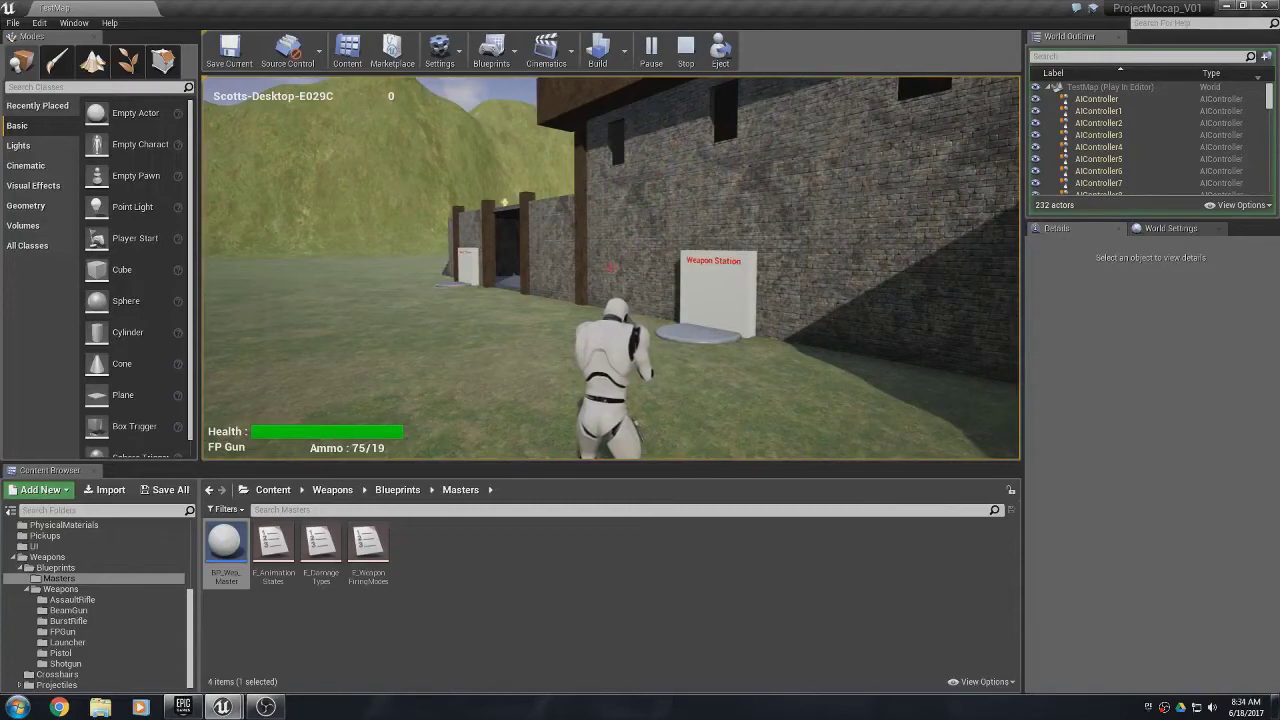
- Fire the FP Gun across the open field from the ground beside the building to examine the projectile traces, and stop playing
click(611, 268)
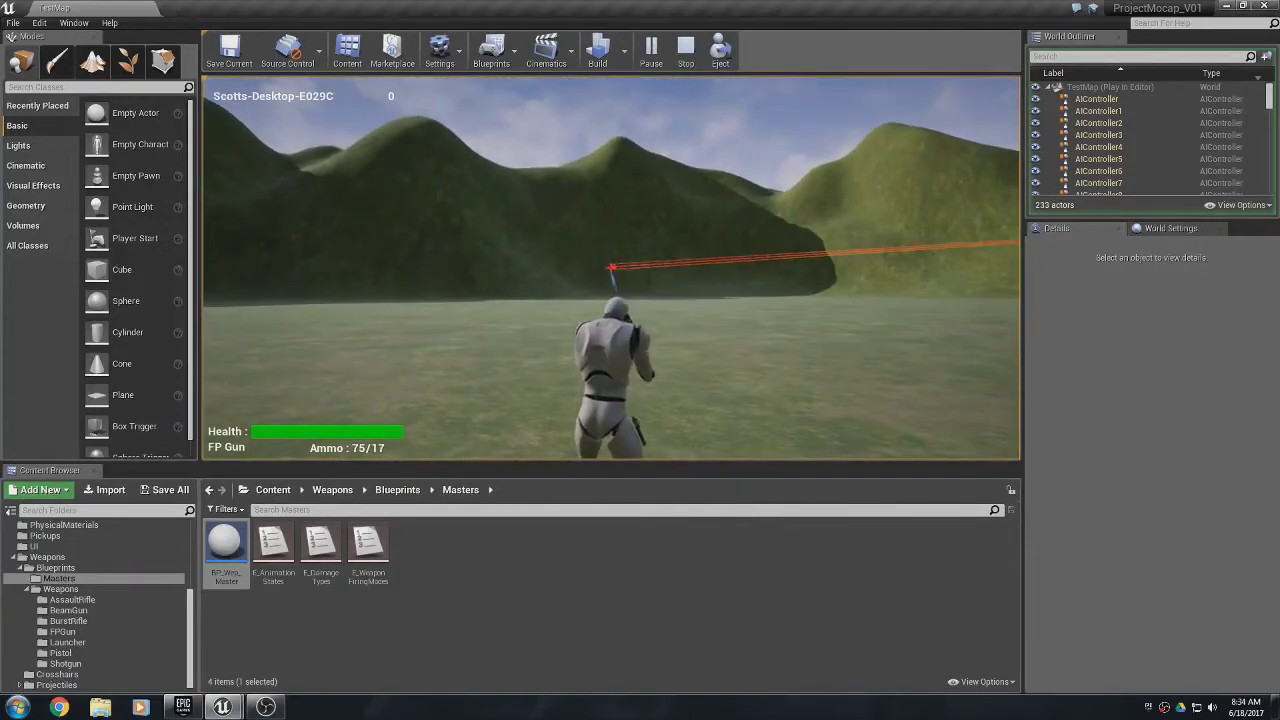
click(611, 267)
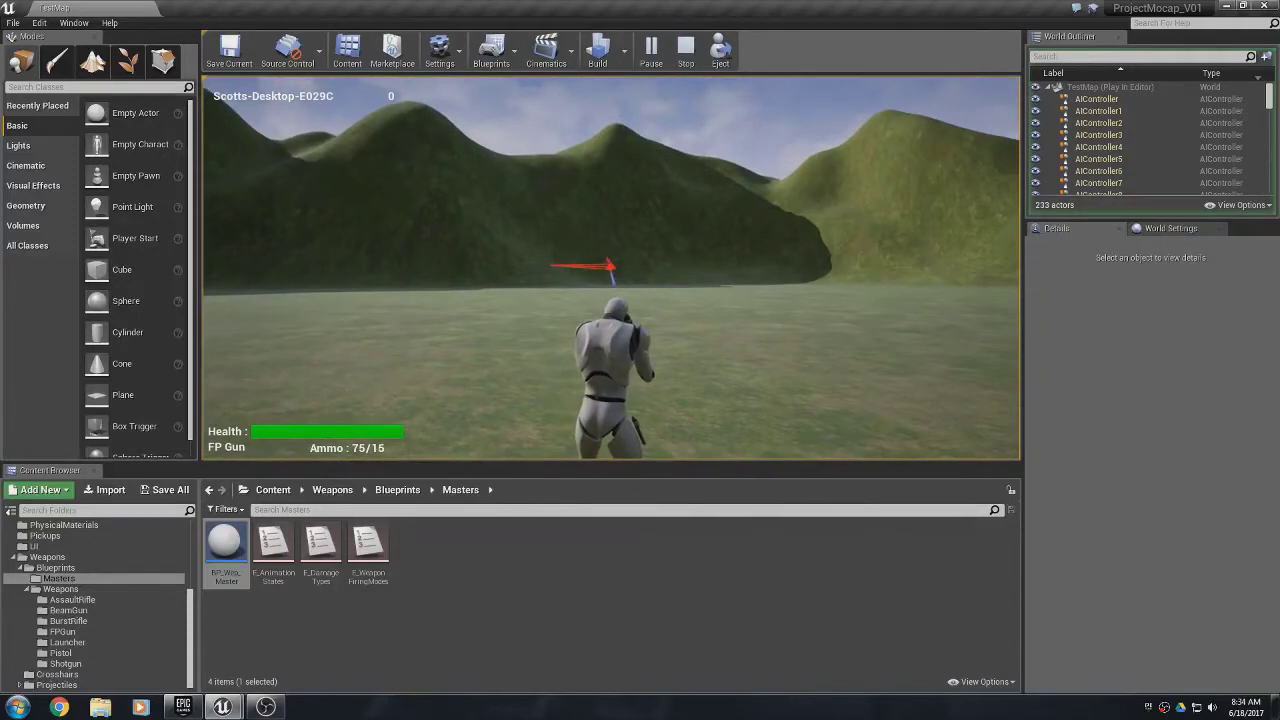
click(611, 267)
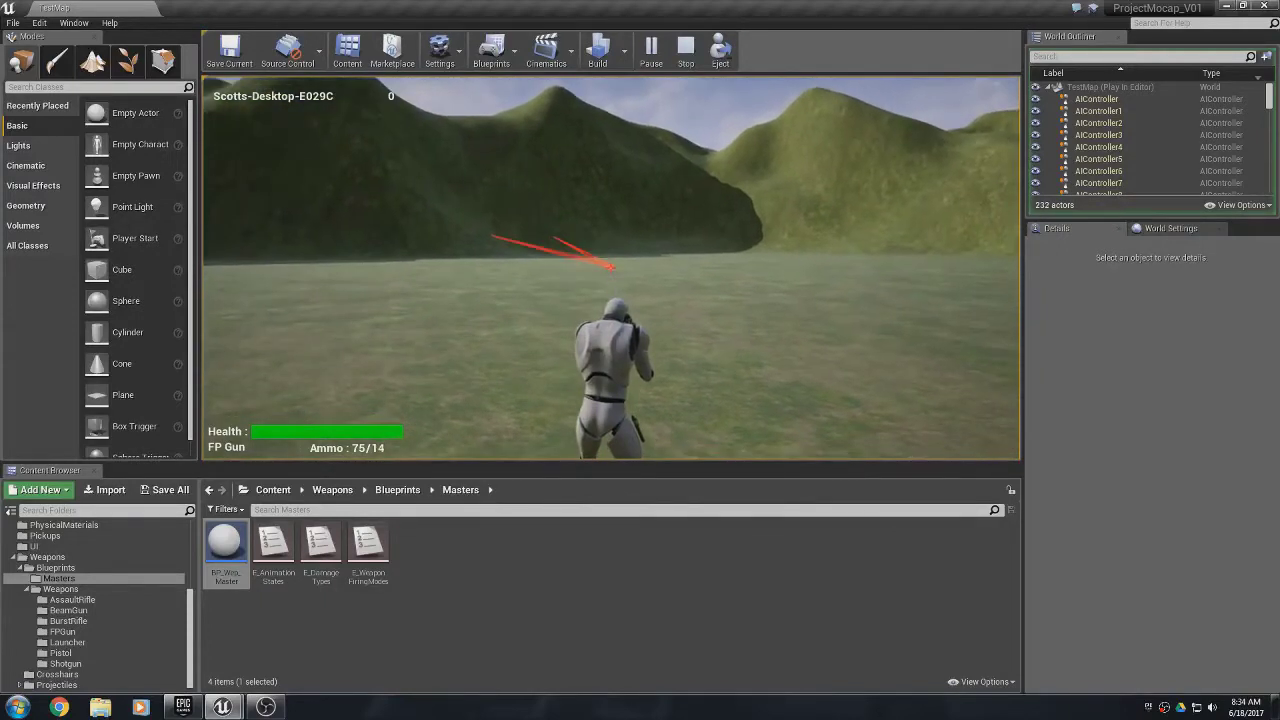
click(611, 267)
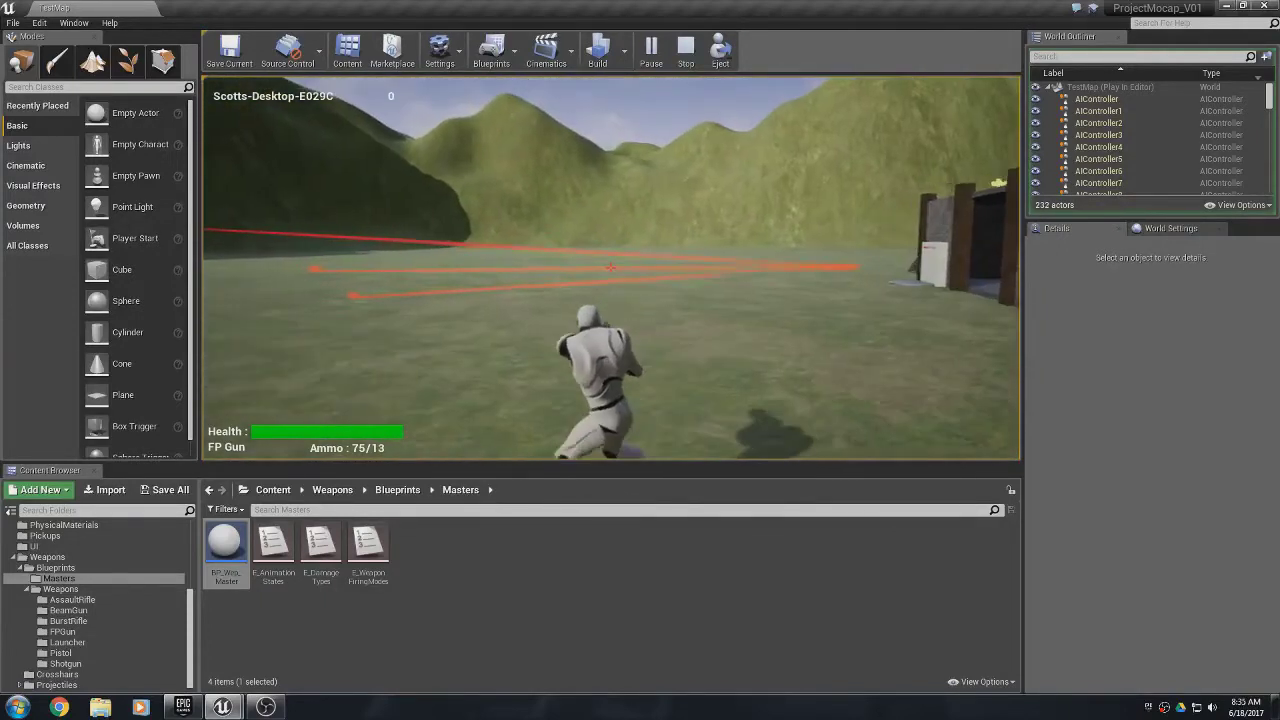
click(611, 267)
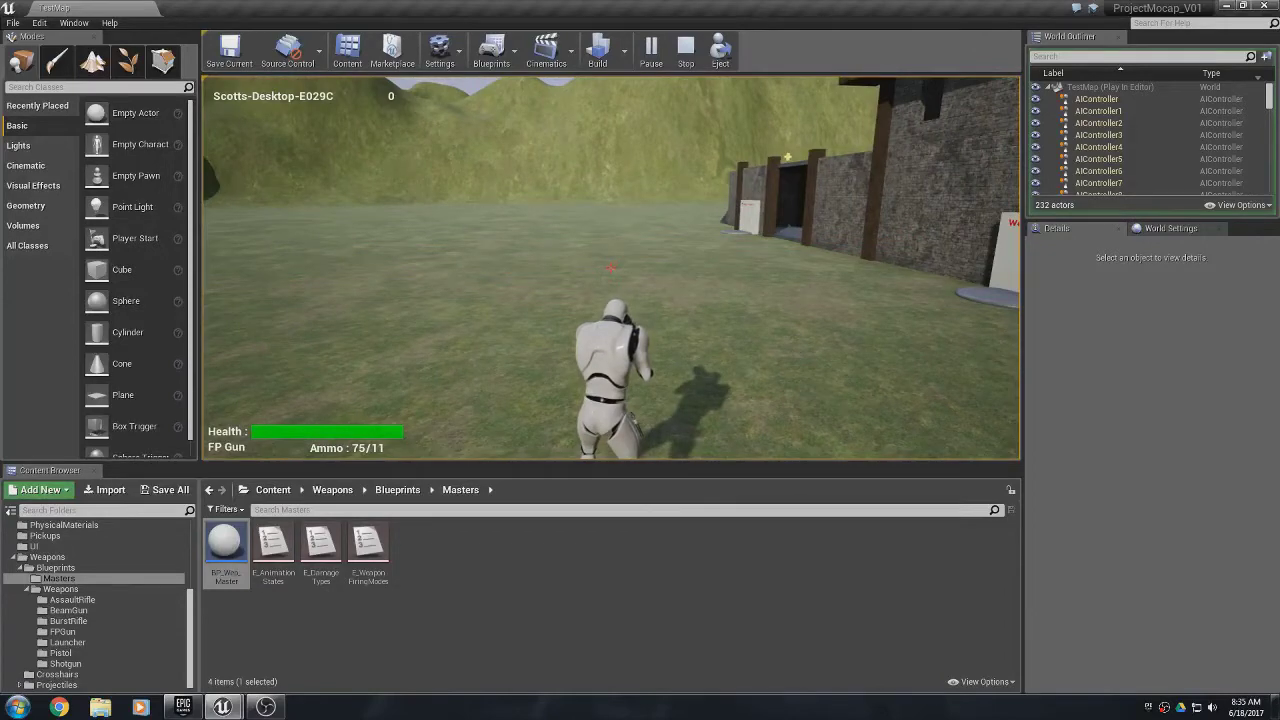
key(Escape)
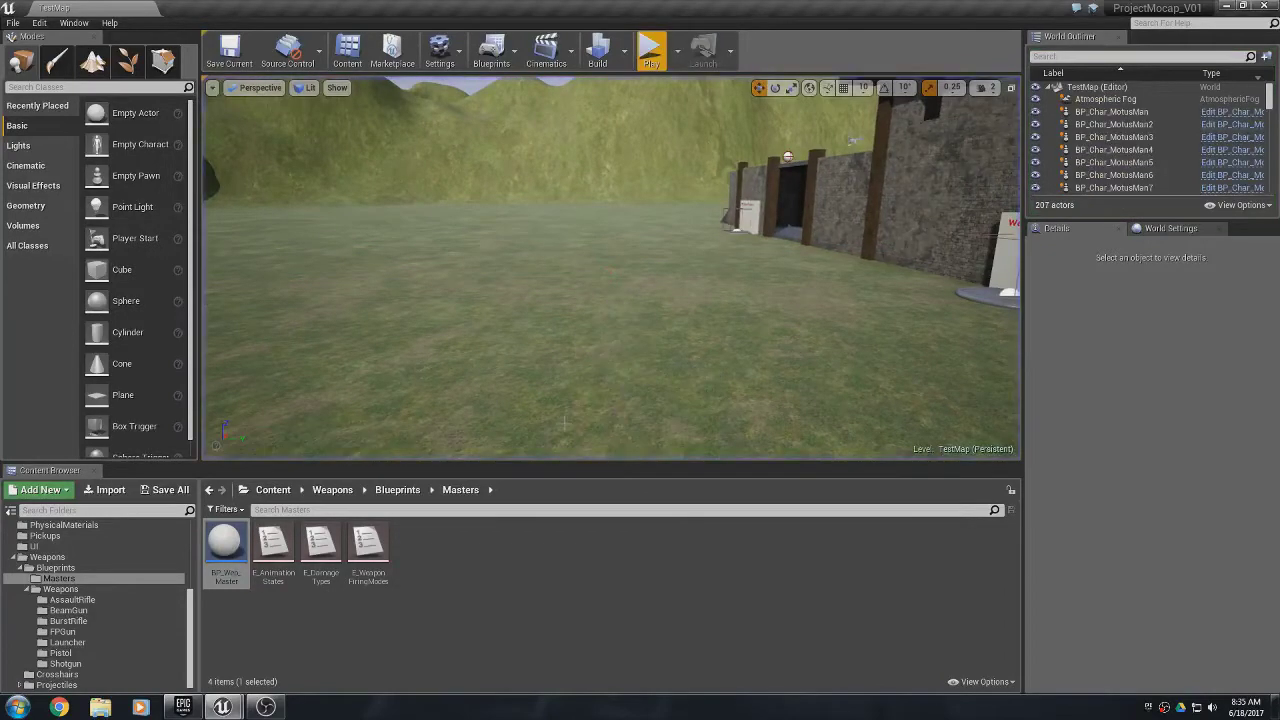
- Reset the FP Gun's Projectile to None and enable Is Hit Scan Weapon? in its Hitscan Weapon Config
mouse_move(222, 706)
click(317, 651)
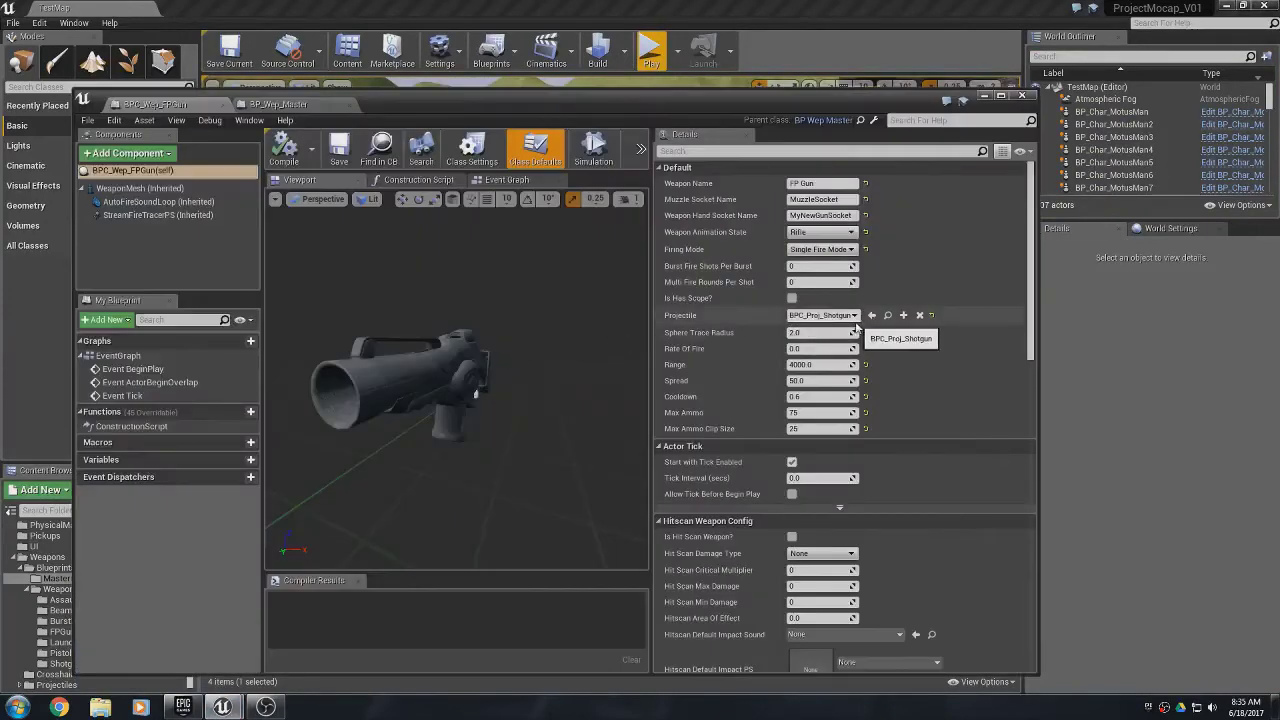
click(824, 316)
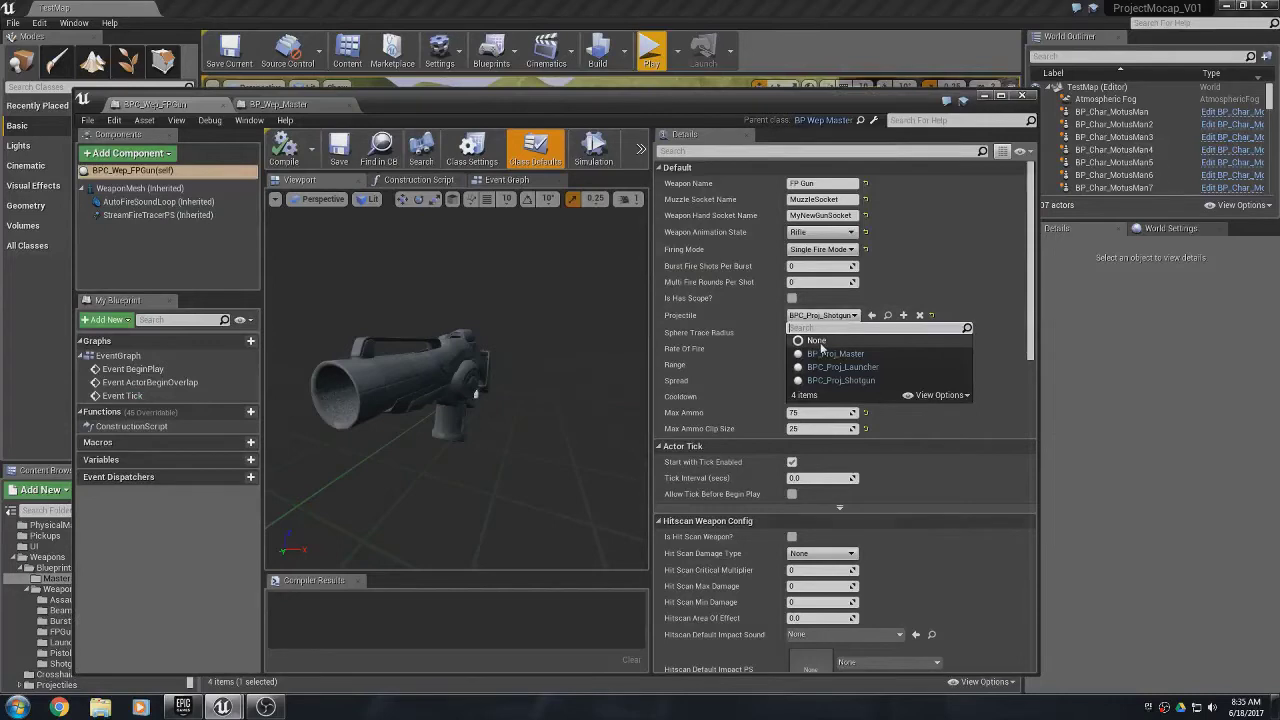
click(818, 341)
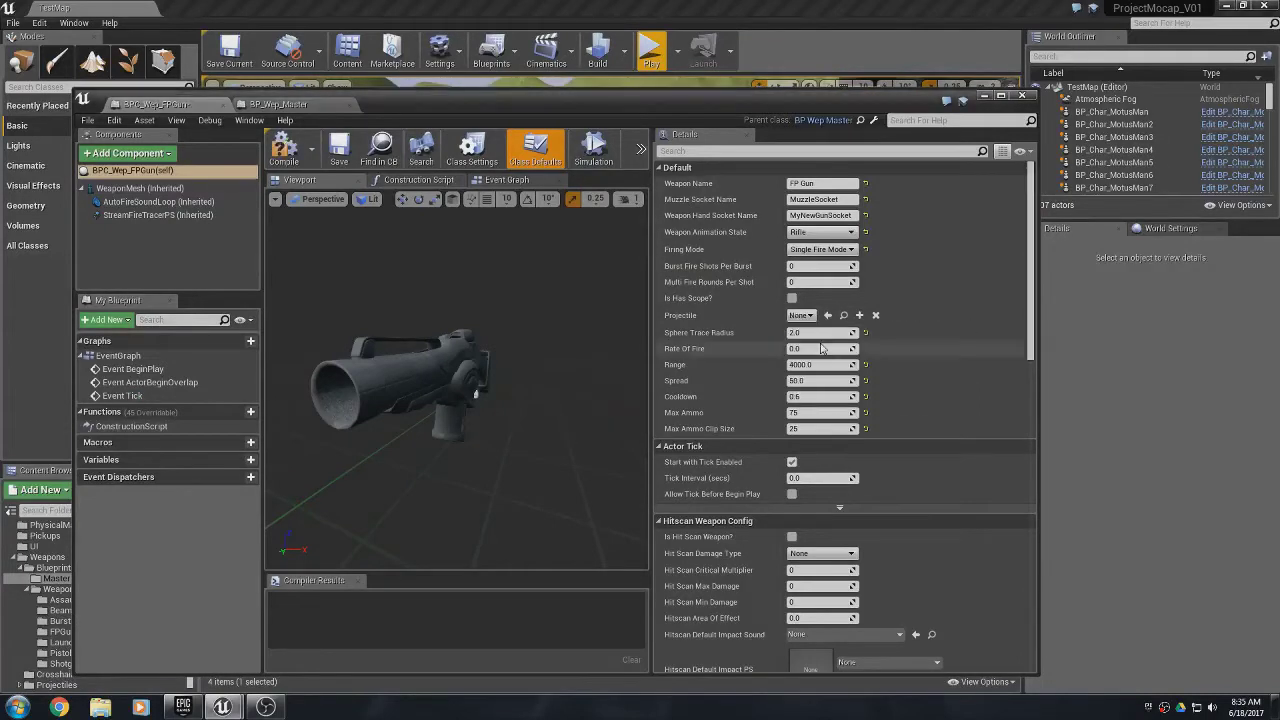
scroll(795, 402, down, 1)
scroll(795, 402, down, 3)
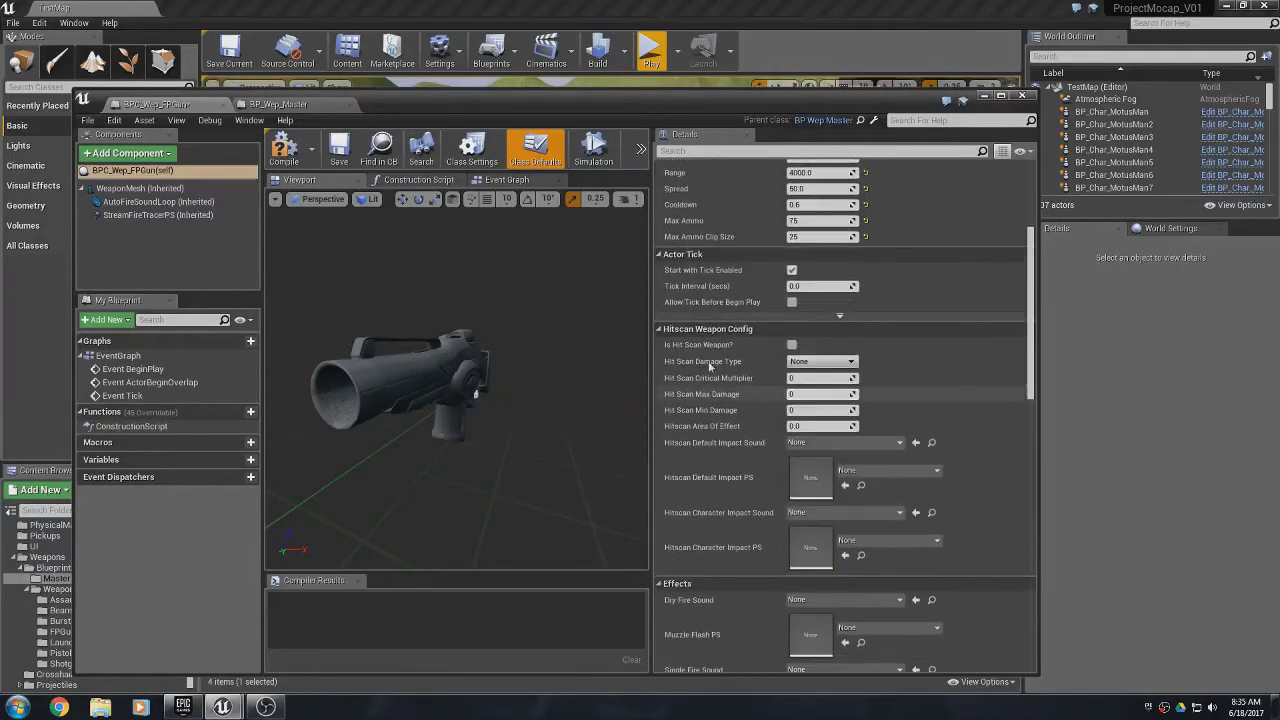
click(793, 345)
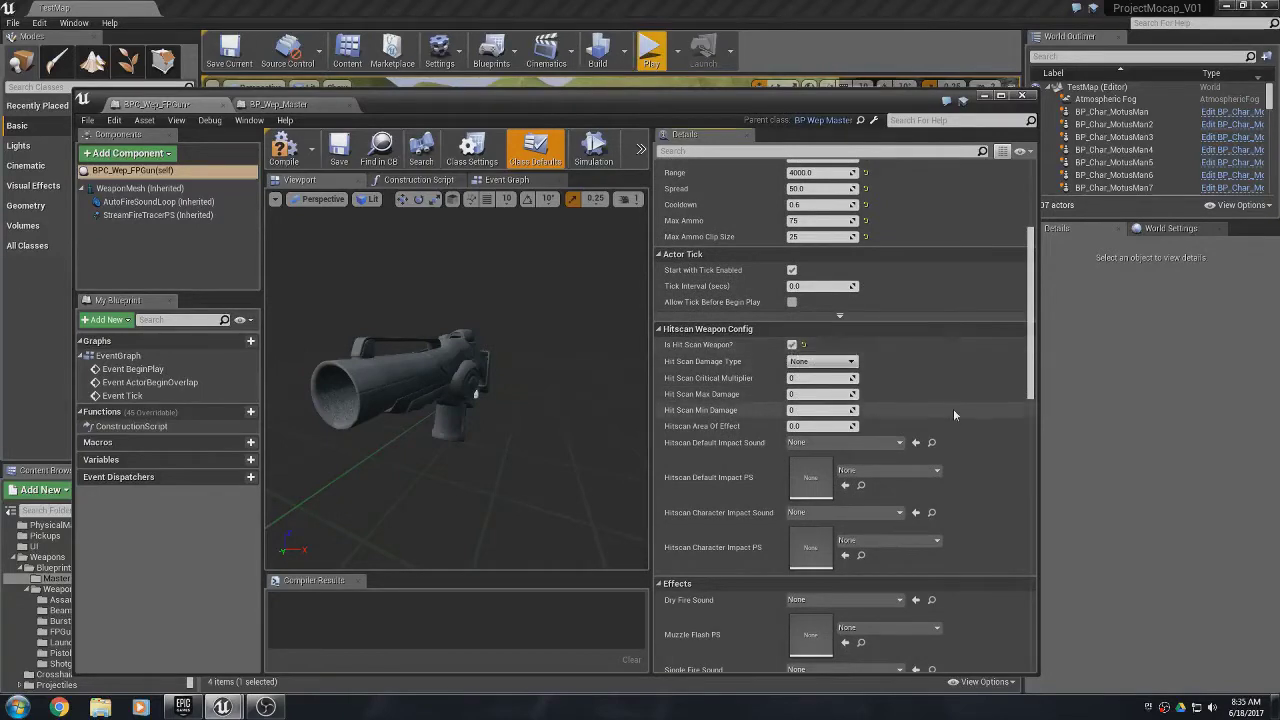
scroll(930, 396, up, 3)
scroll(904, 388, up, 2)
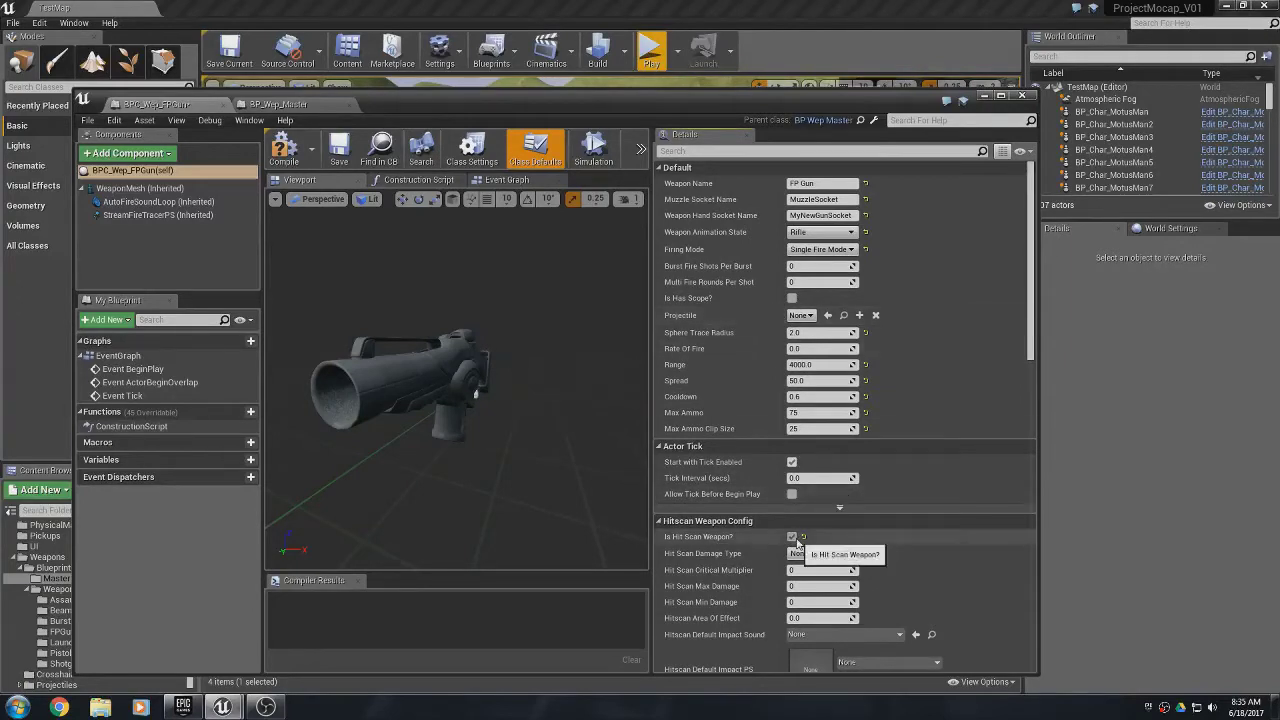
- Set the FP Gun's Hit Scan Damage Type to Bullet Damage and its Hit Scan Critical Multiplier to 1
scroll(797, 543, down, 5)
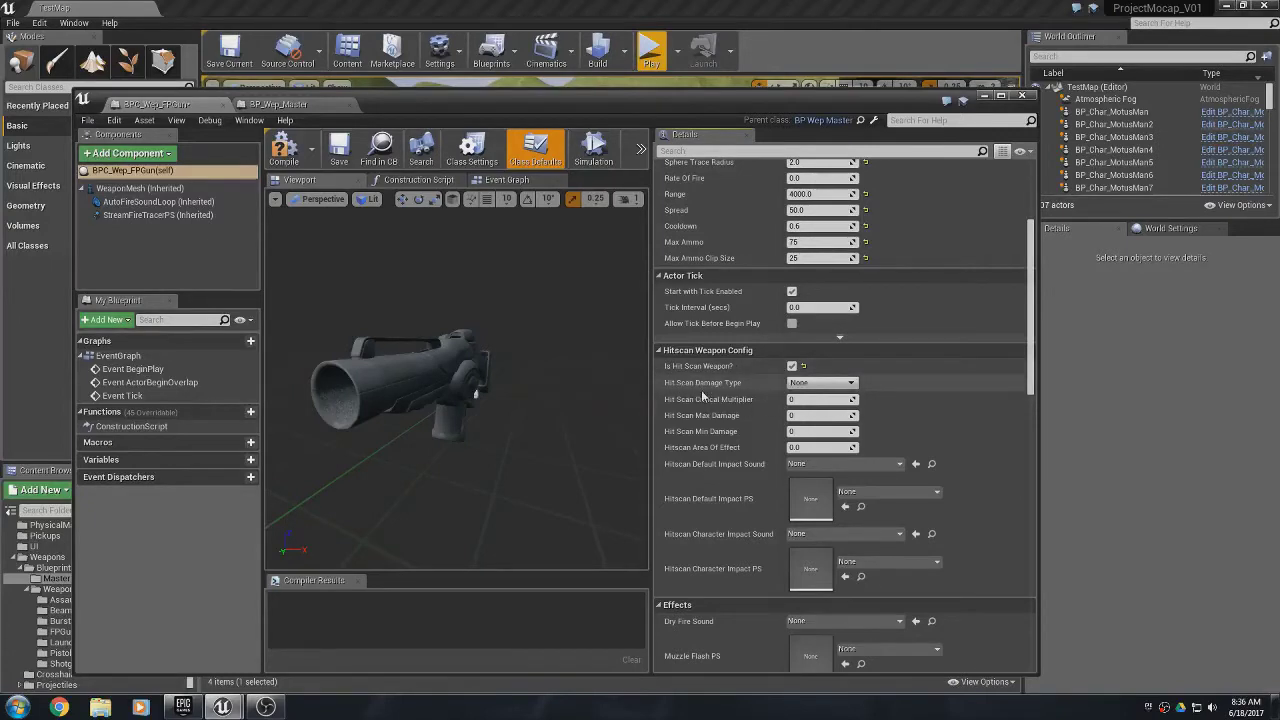
click(806, 383)
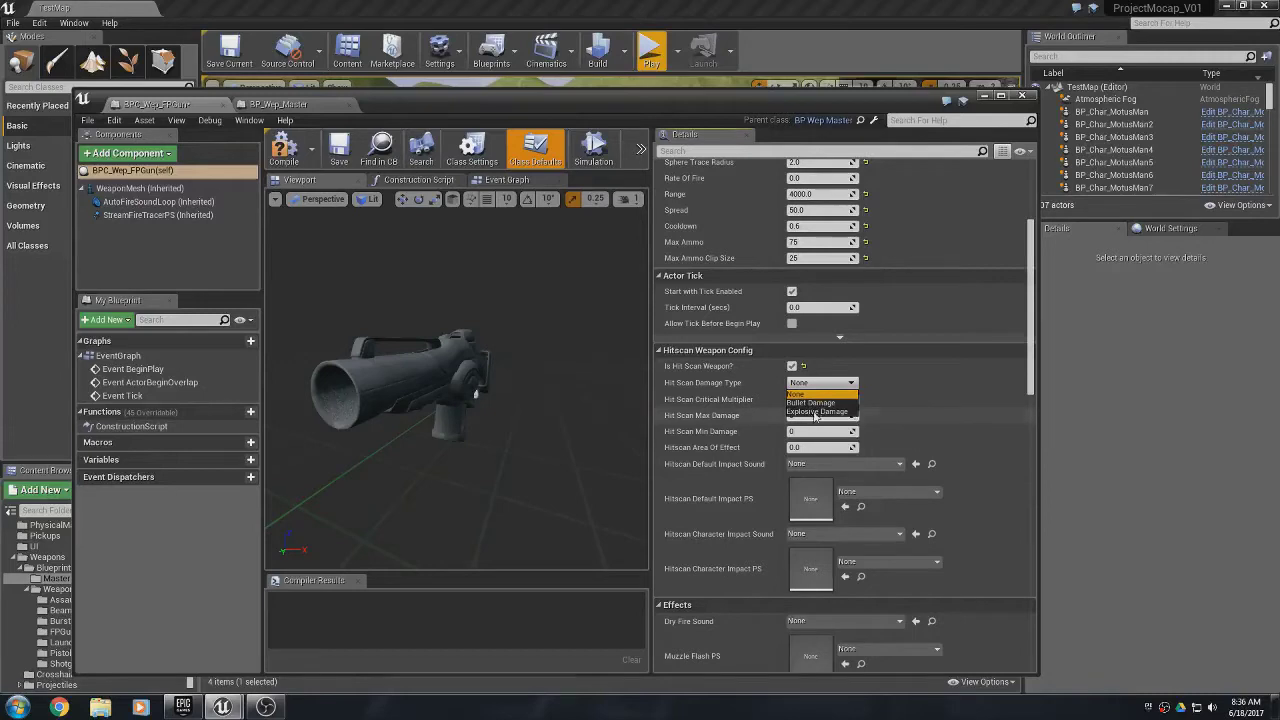
click(812, 403)
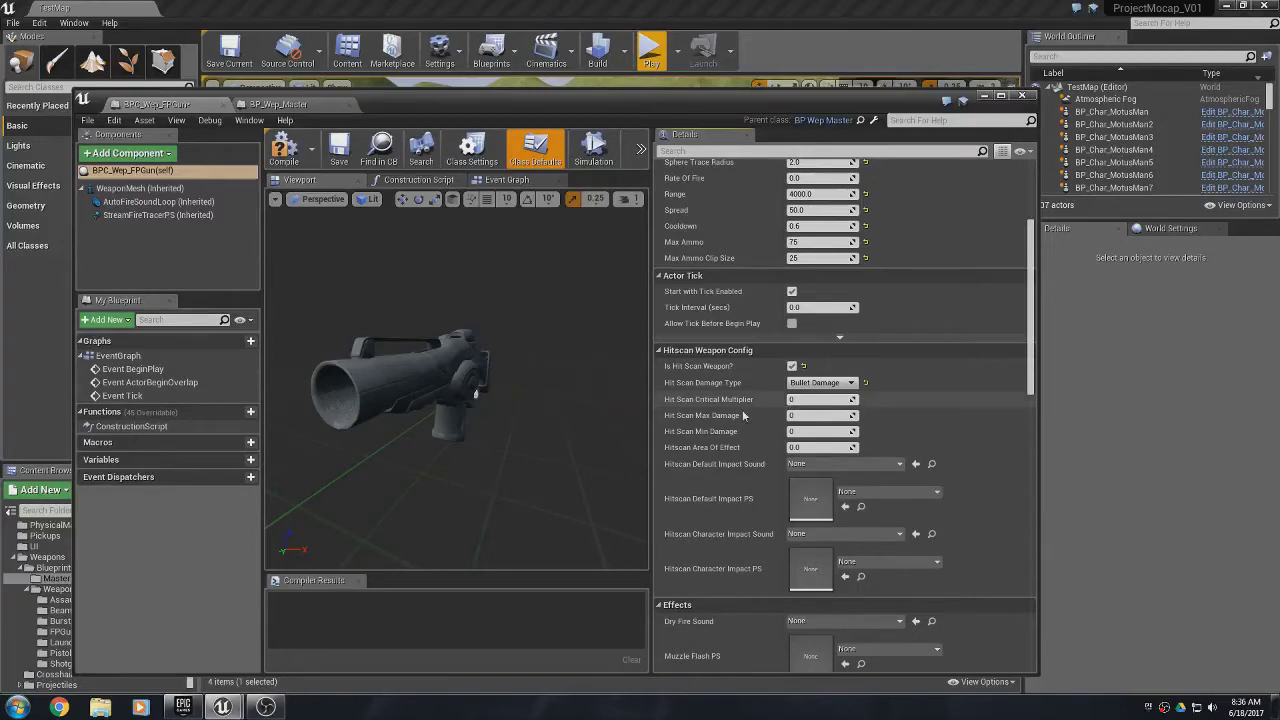
click(805, 399)
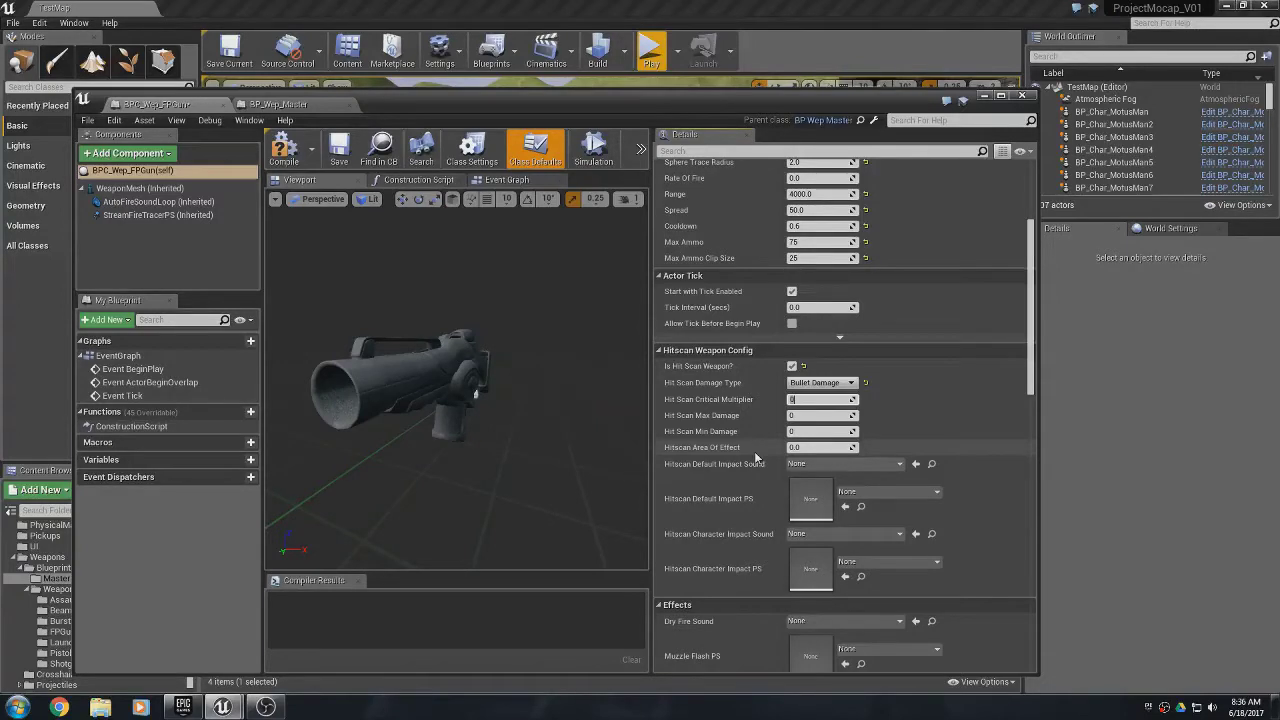
text(1)
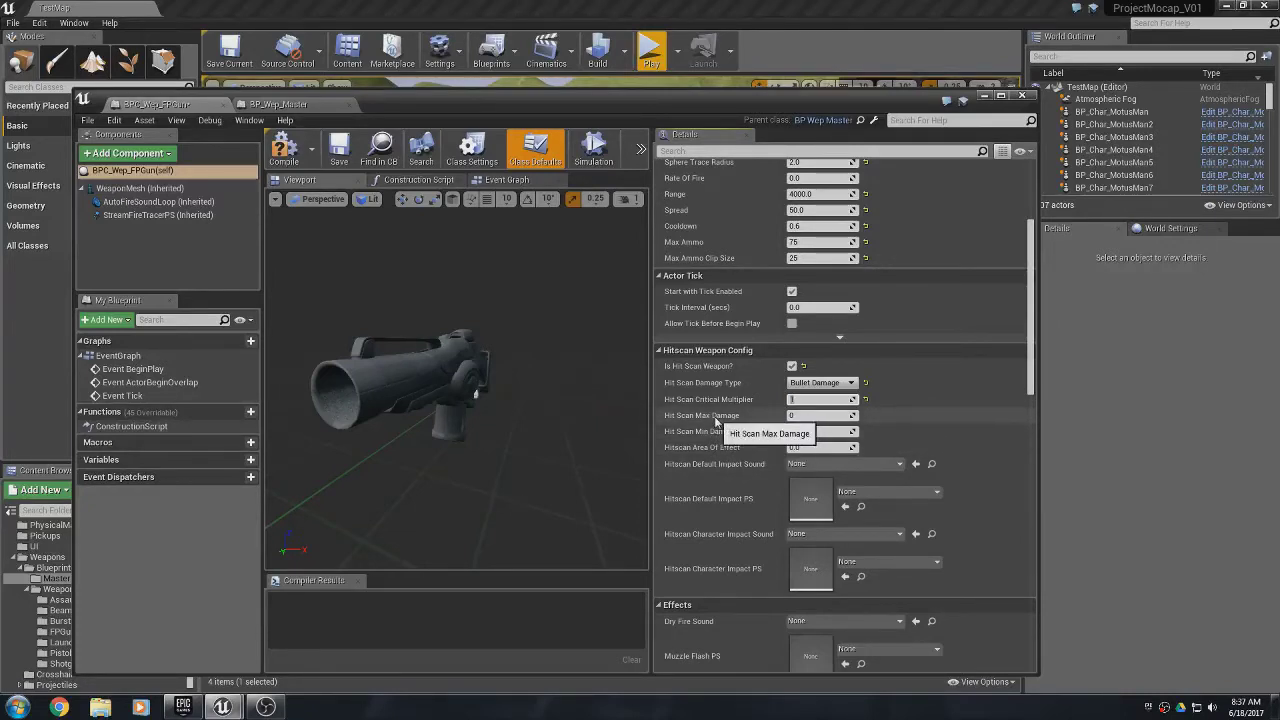
- Set the FP Gun's Hit Scan Max Damage to 10 and Hit Scan Min Damage to 8
click(810, 415)
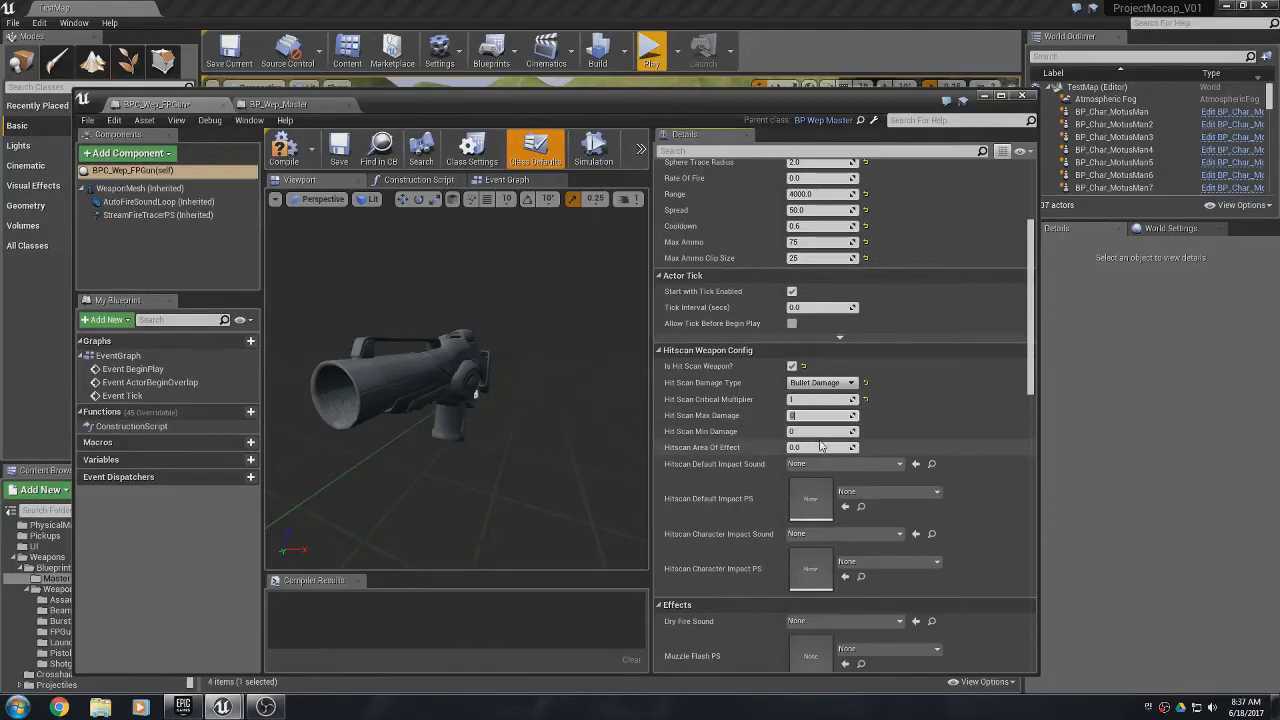
text(10)
key(ctrl+a)
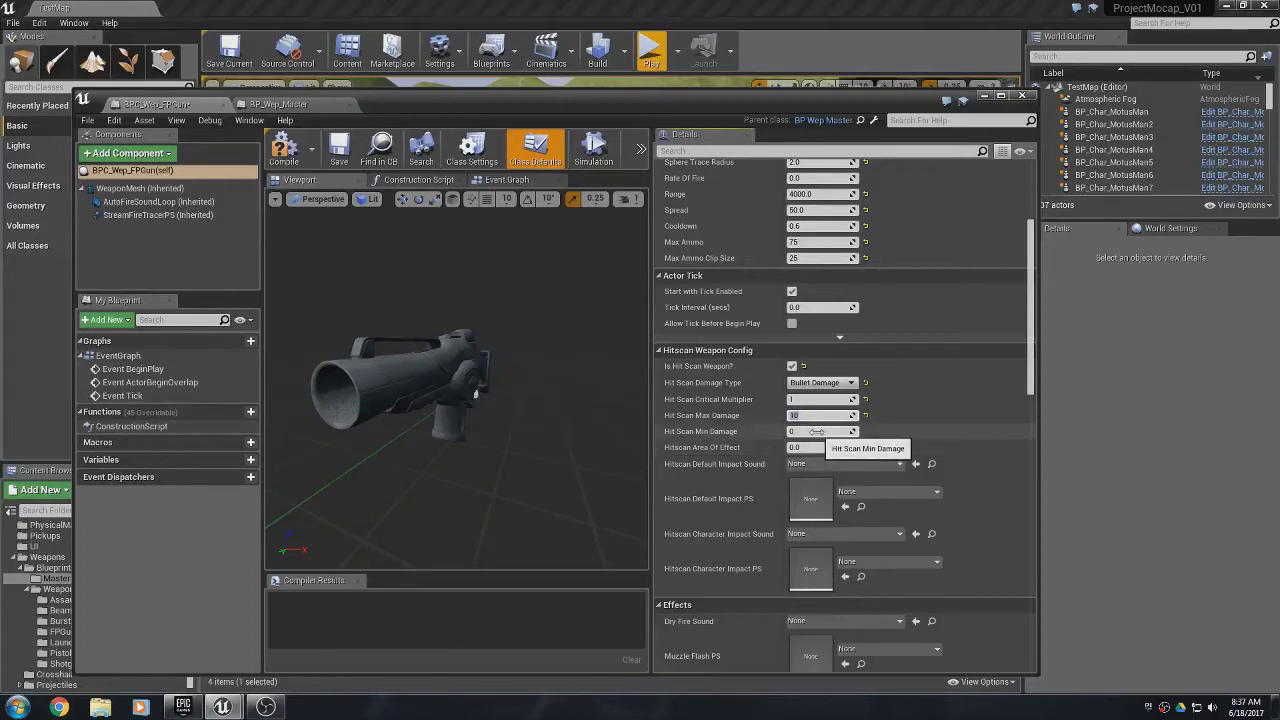
key(Tab)
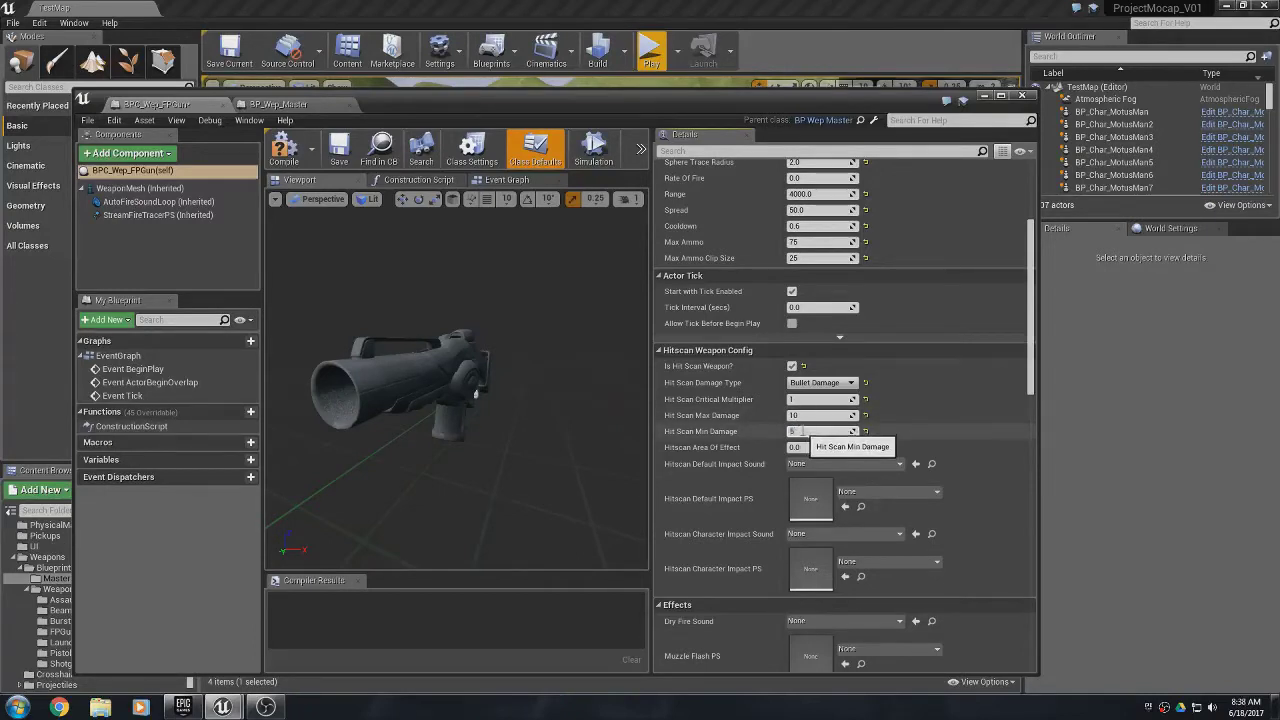
text(10)
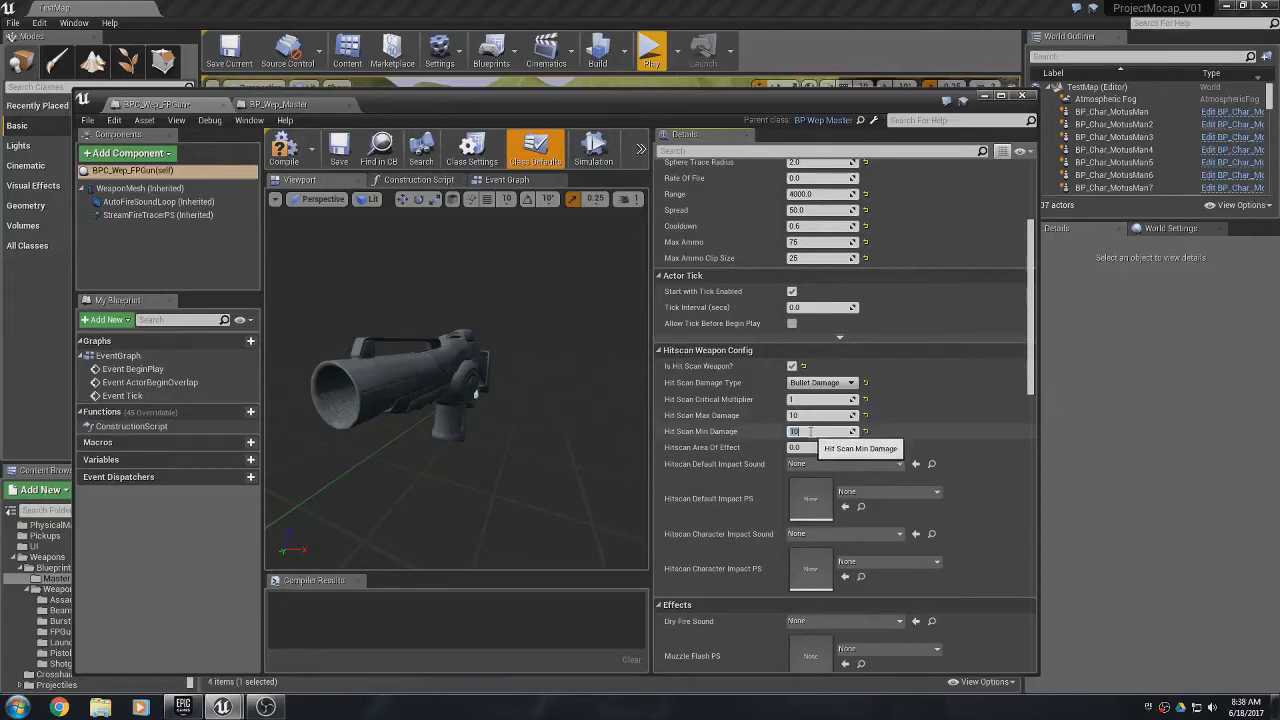
click(810, 431)
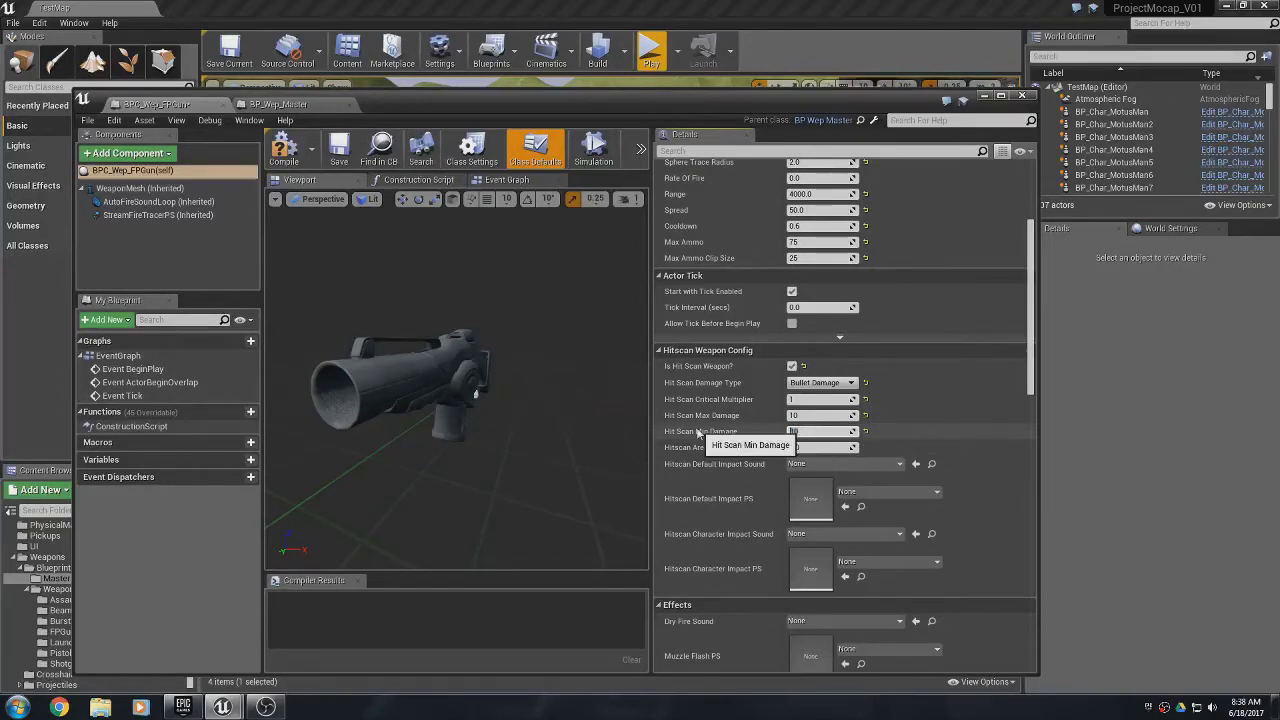
text(5)
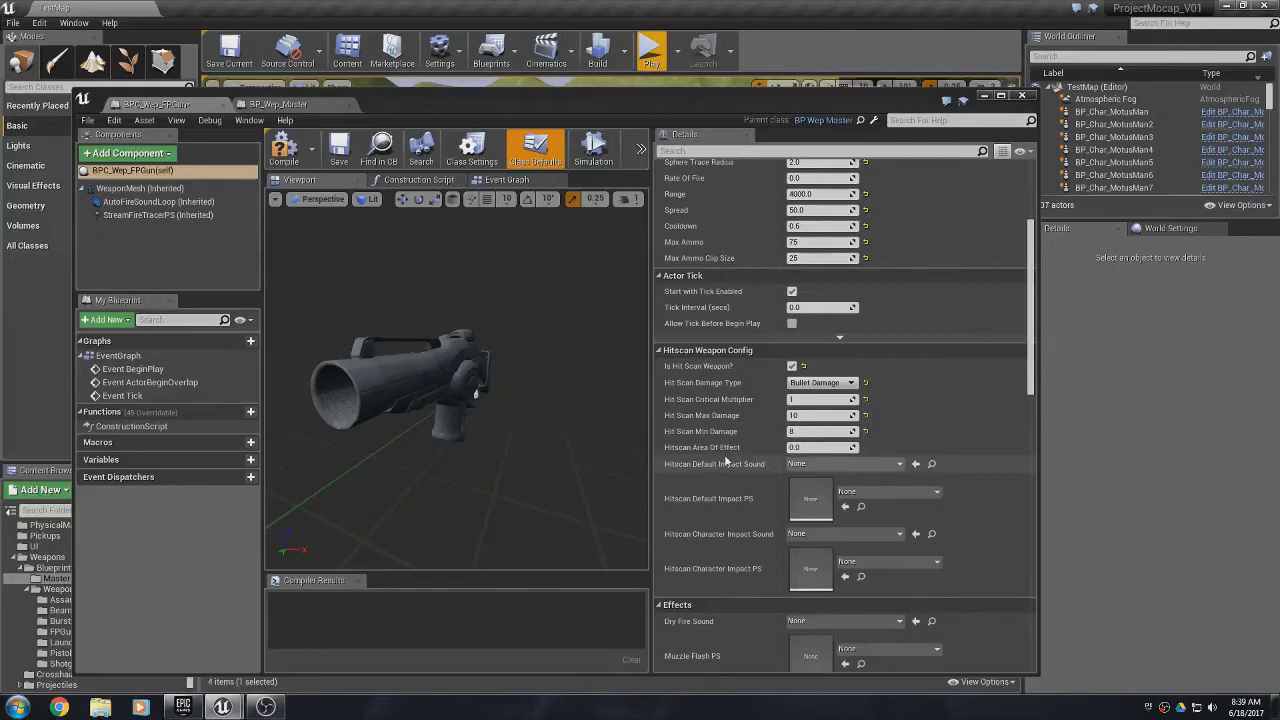
- Change the FP Gun's Hit Scan Damage Type to Explosive Damage
click(812, 384)
click(817, 411)
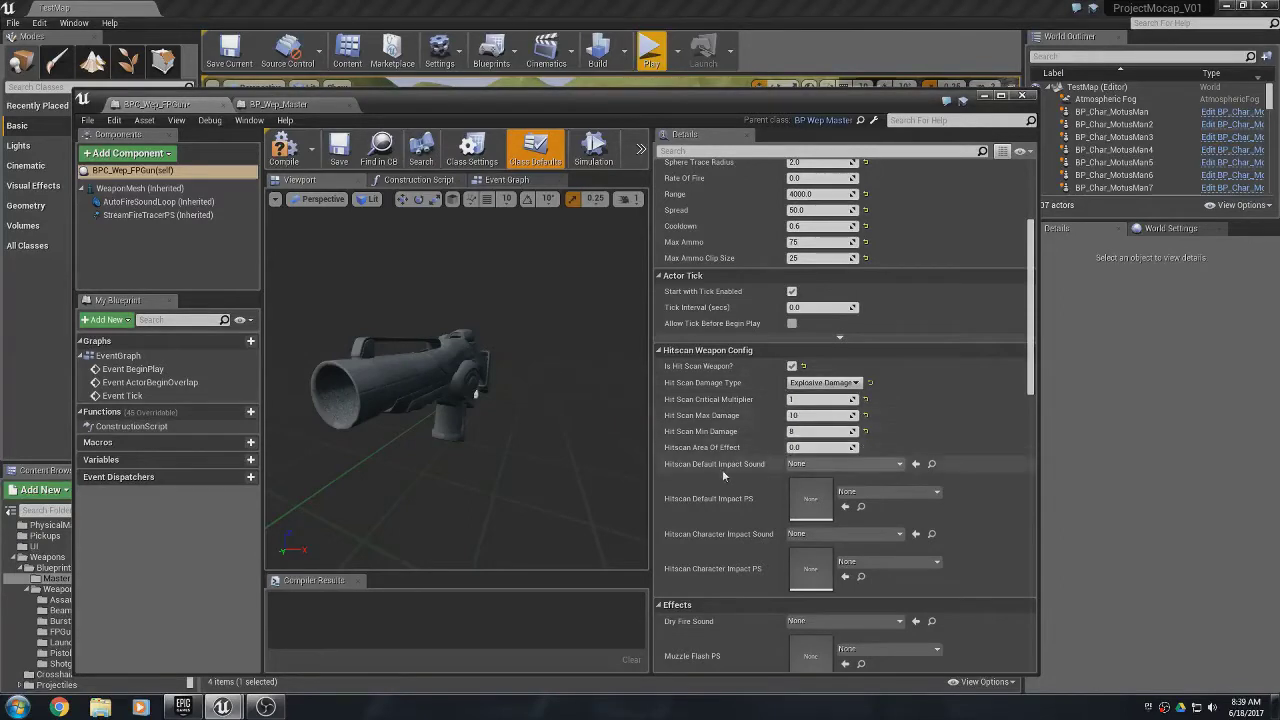
- Set the FP Gun's Hit Scan Damage Type to Bullet Damage
click(789, 447)
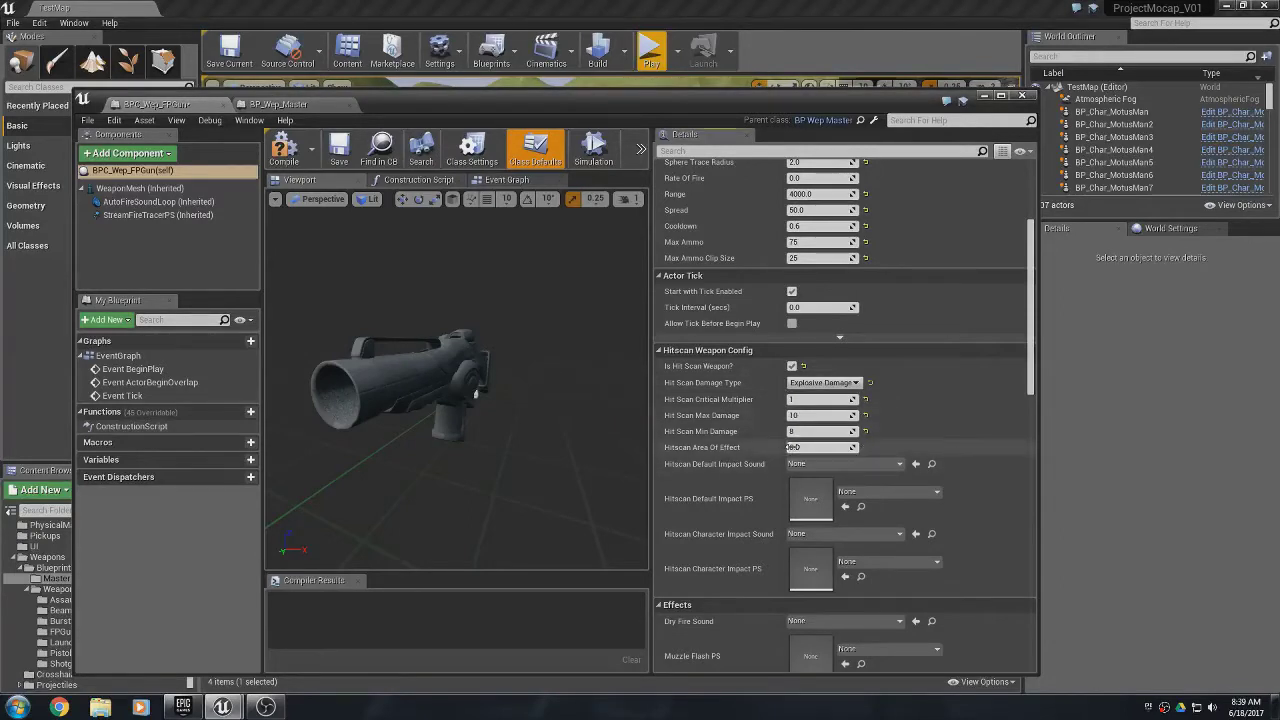
click(824, 383)
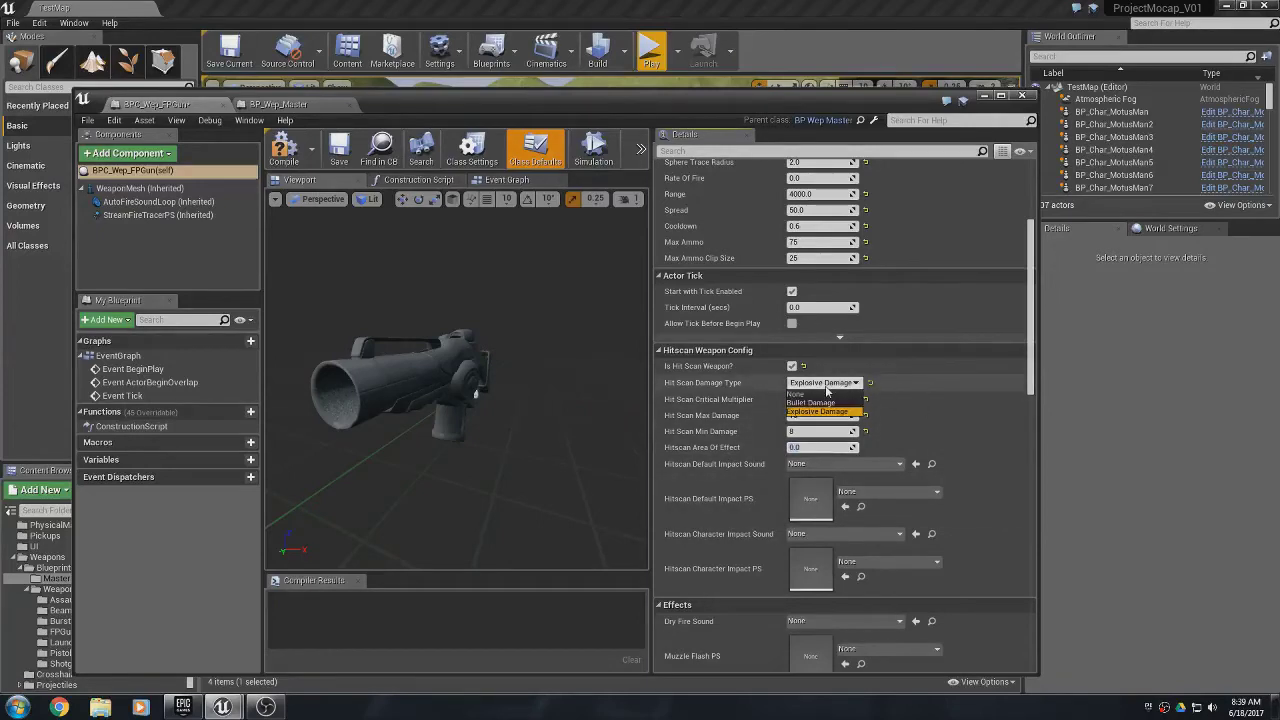
click(812, 400)
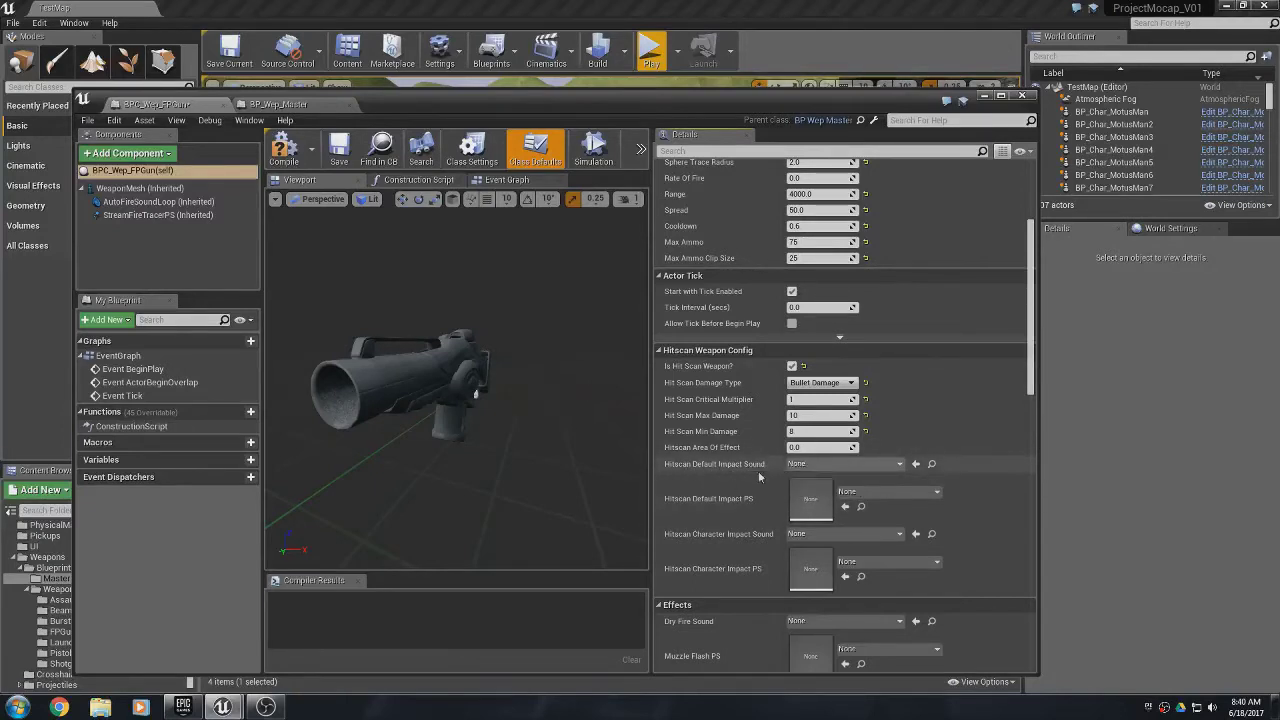
- Assign AssaultRifle_ImpactConcrete_Cue as the Hitscan Default Impact Sound and P_AssaultRifle_IH as the Hitscan Default Impact PS
click(826, 465)
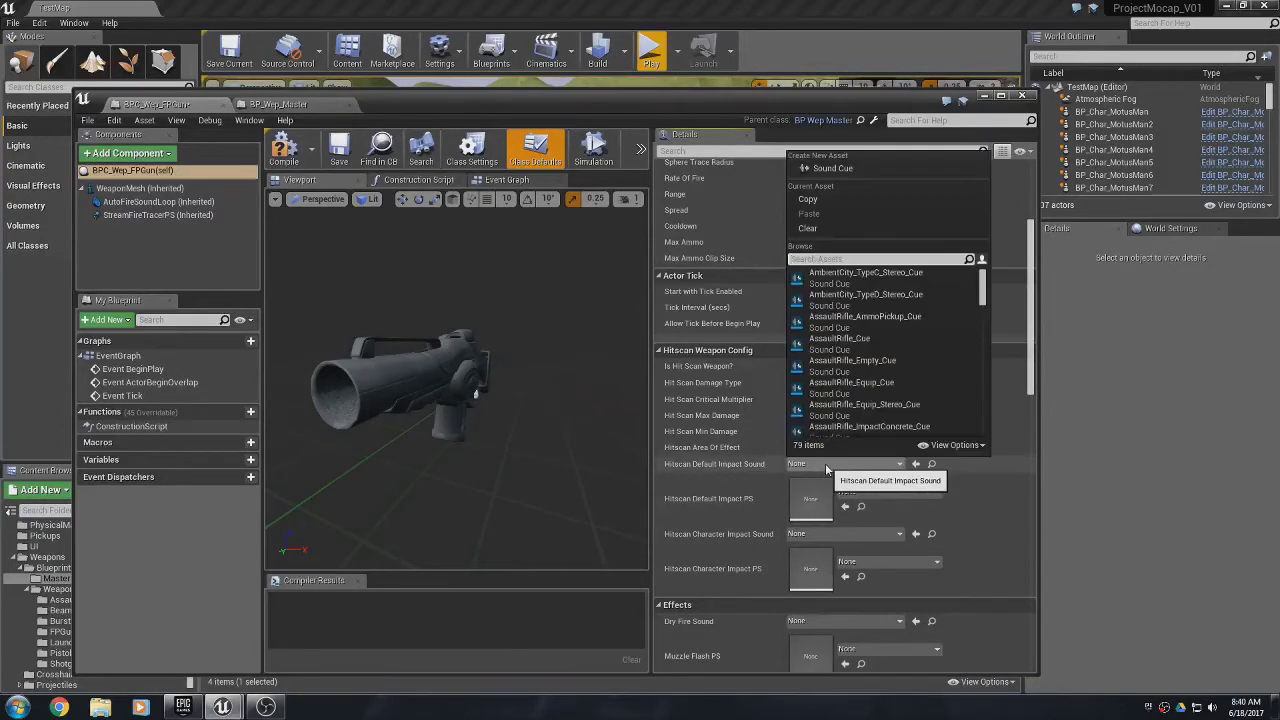
text(impact)
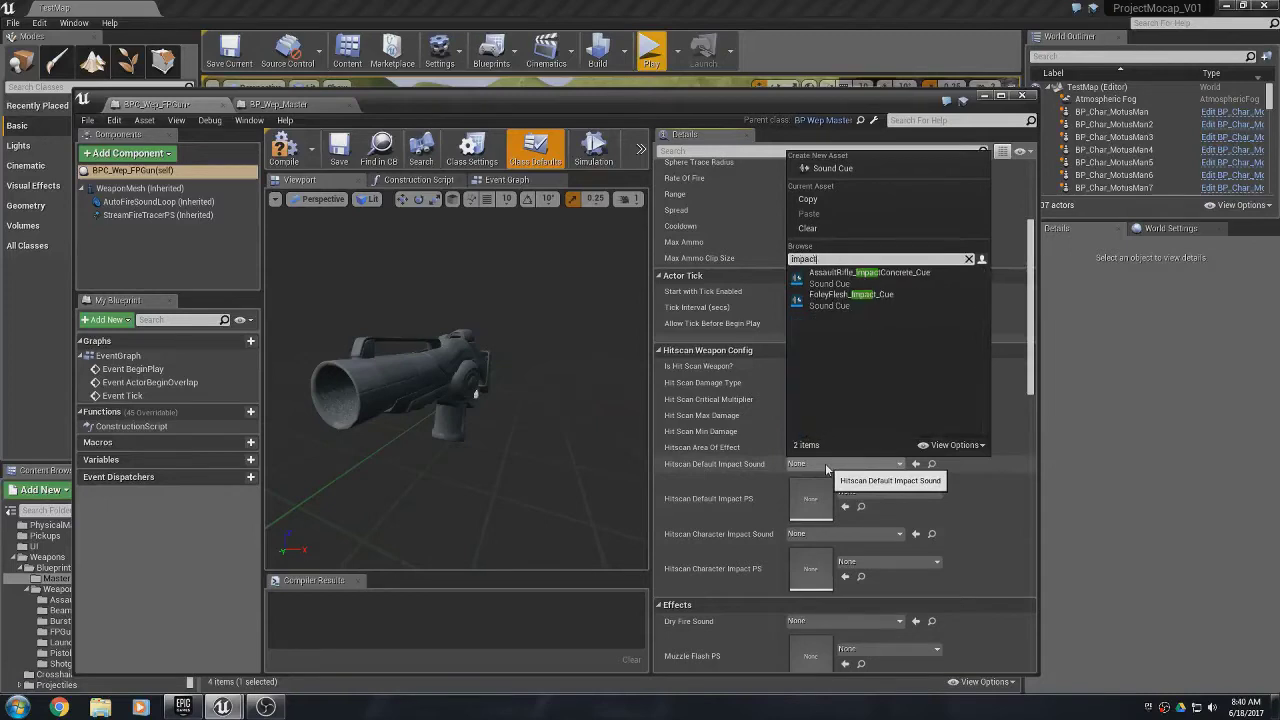
click(854, 285)
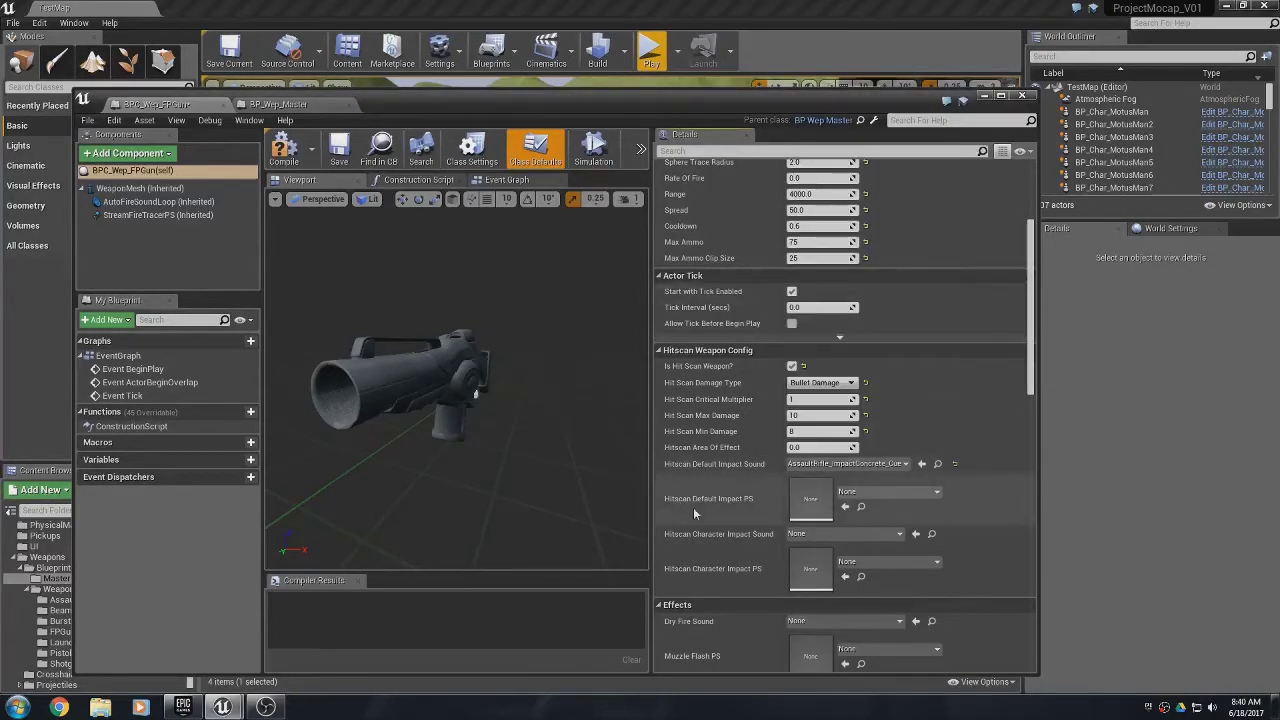
click(883, 494)
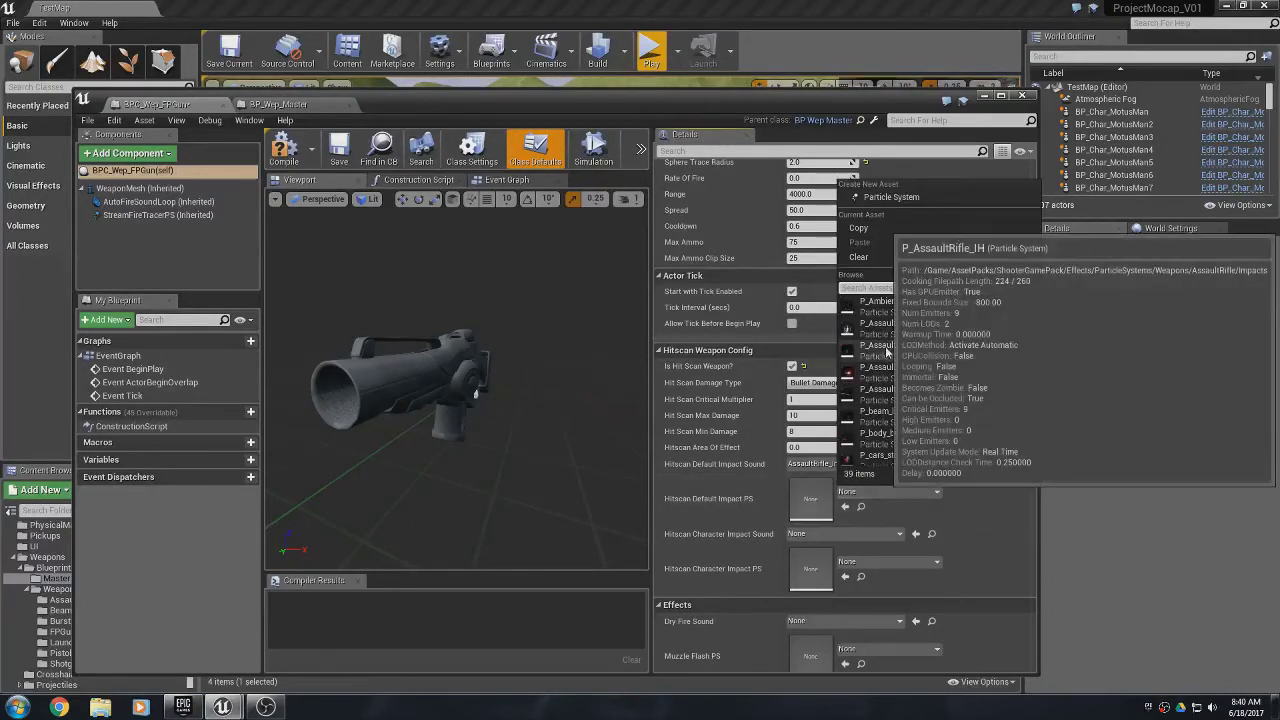
click(885, 347)
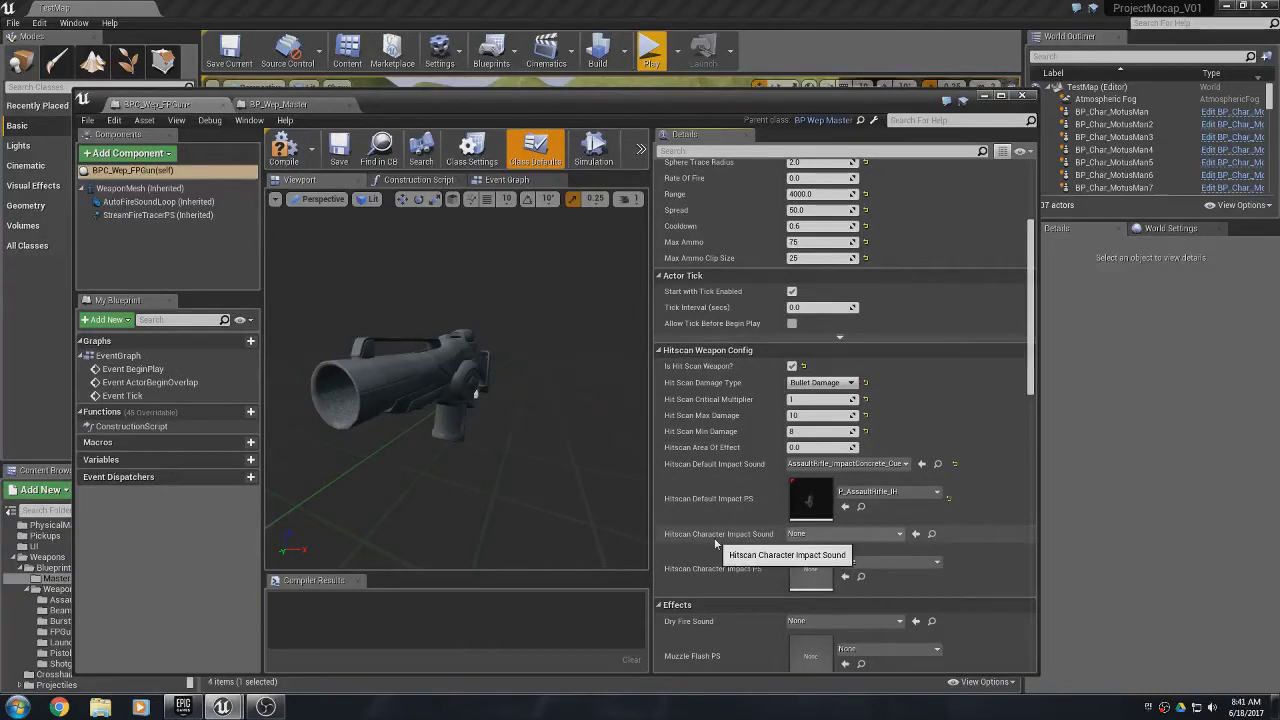
- Assign FoleyFlesh_Impact_Cue as the Hitscan Character Impact Sound and P_body_bullet_impact as the Hitscan Character Impact PS
click(812, 535)
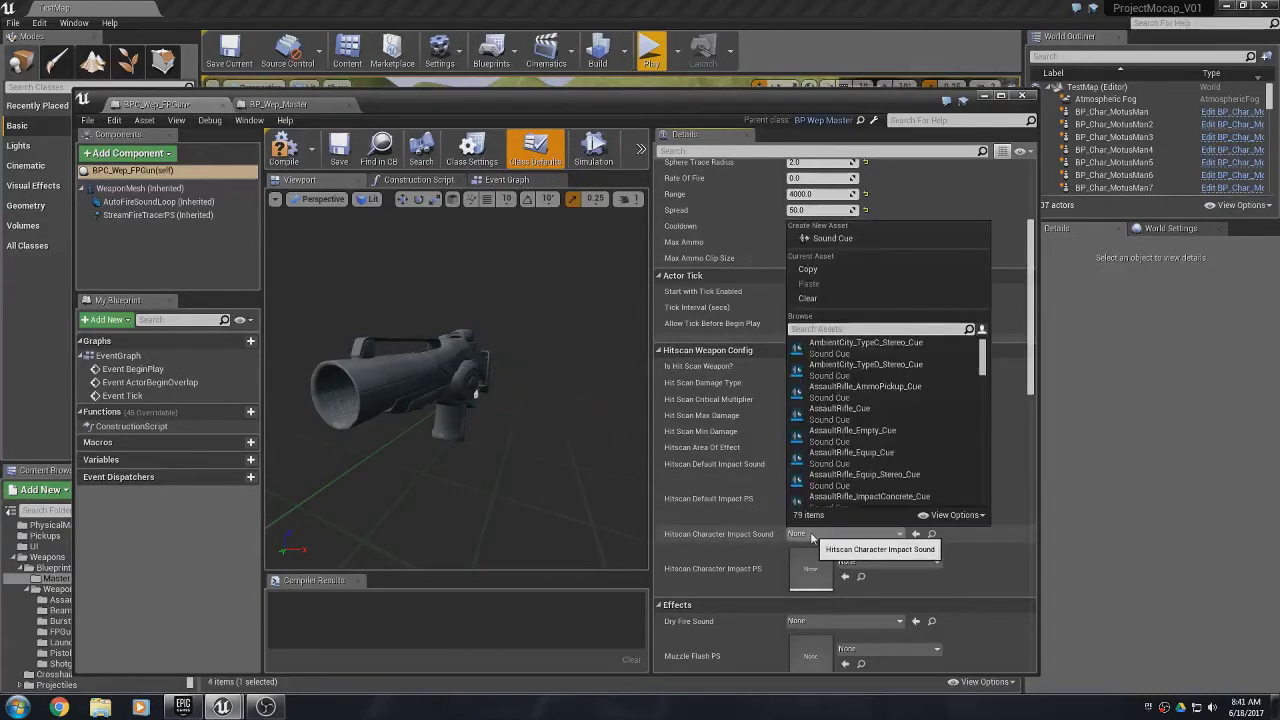
text(imp)
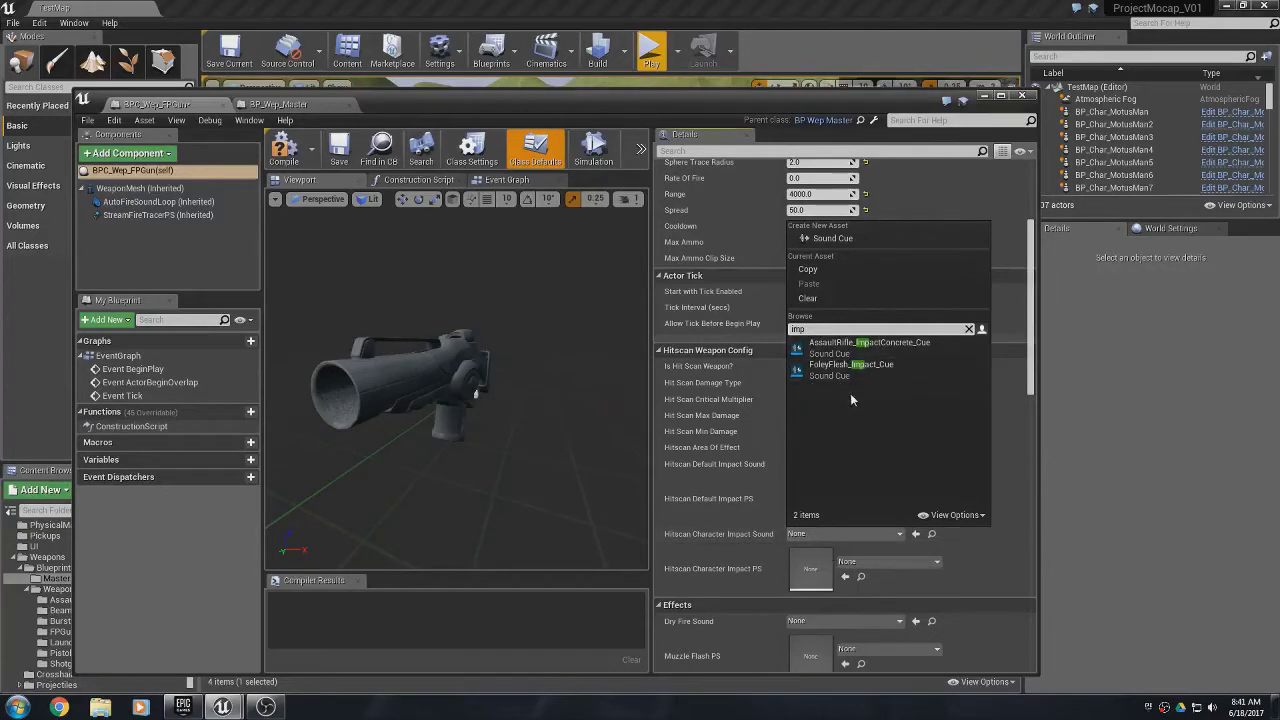
click(830, 372)
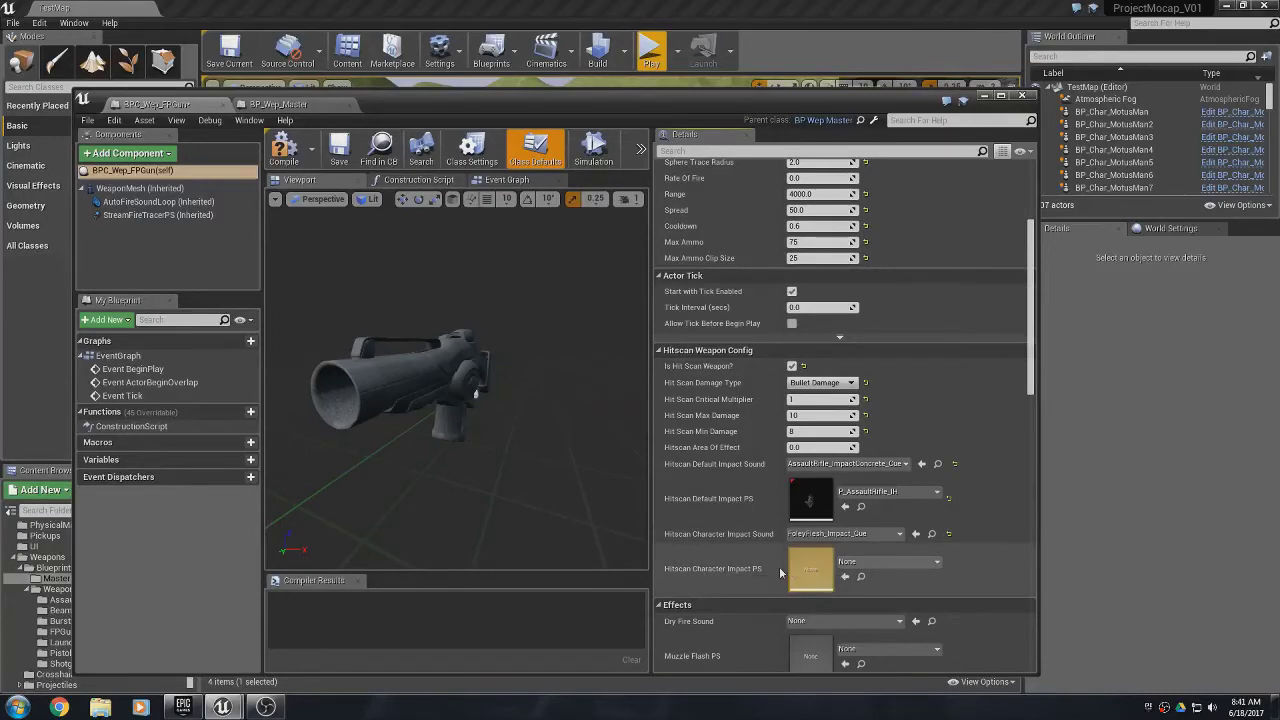
click(886, 564)
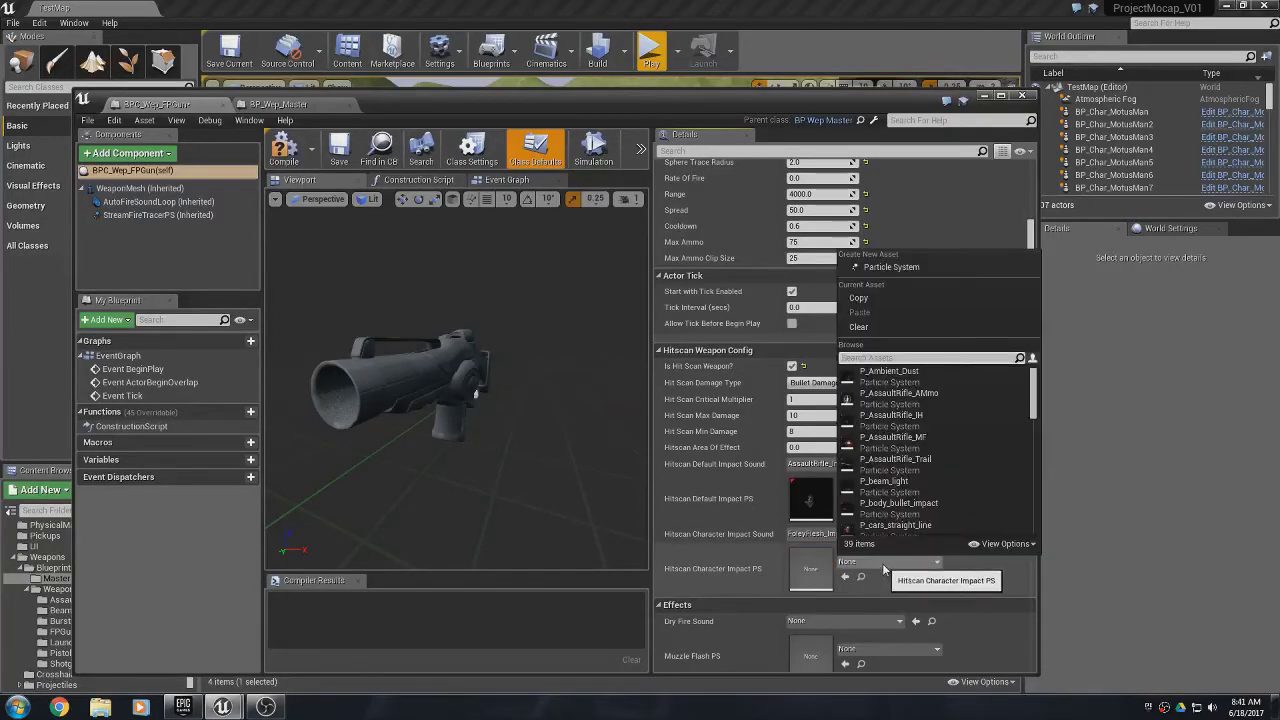
click(895, 512)
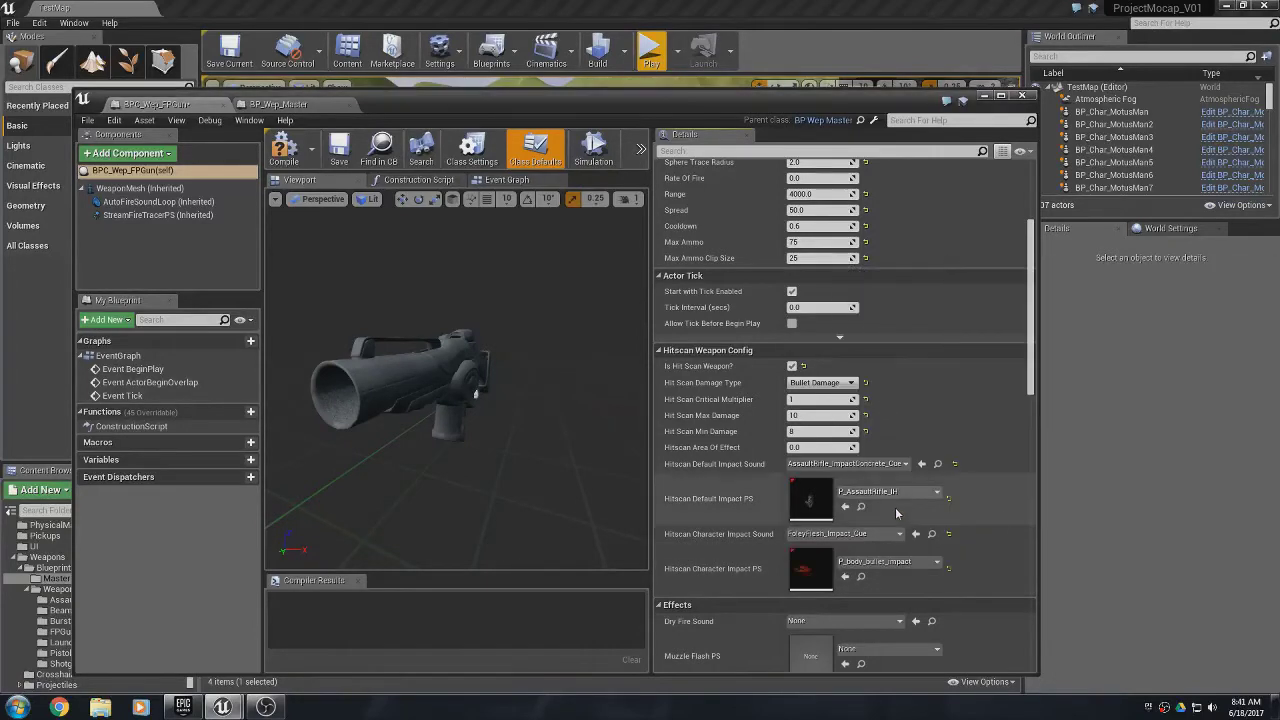
scroll(788, 545, down, 2)
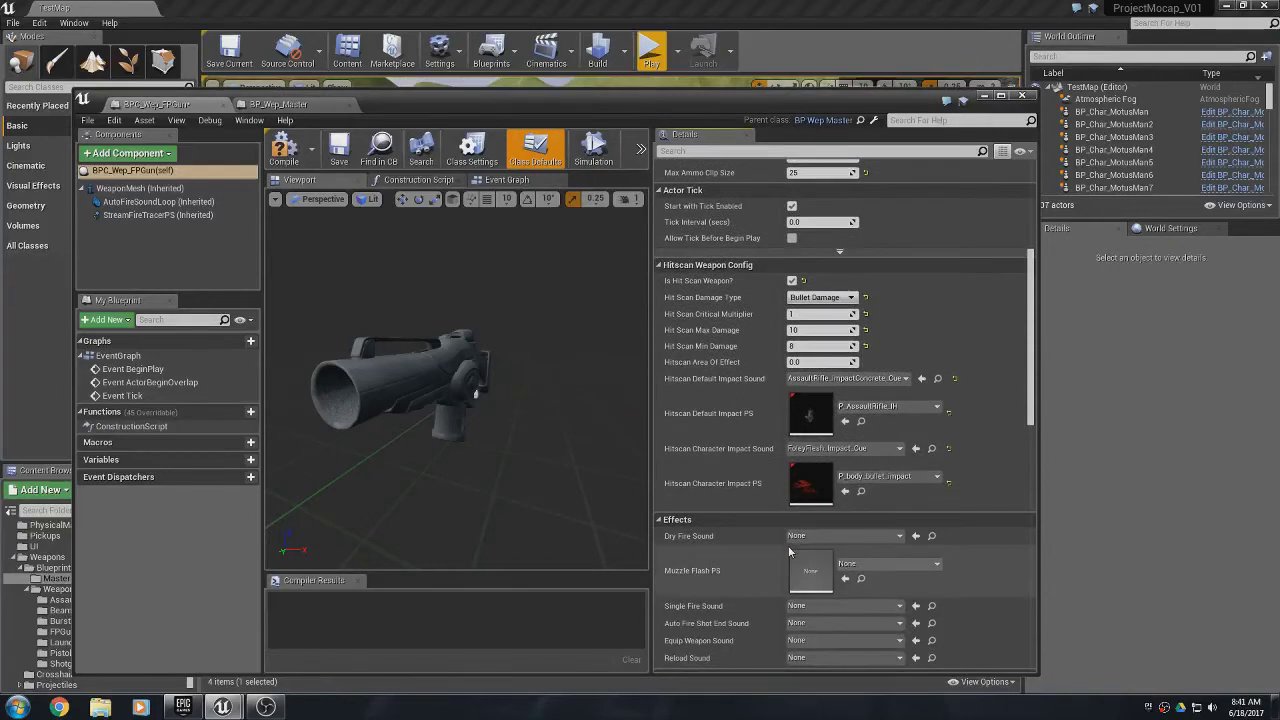
scroll(788, 545, down, 1)
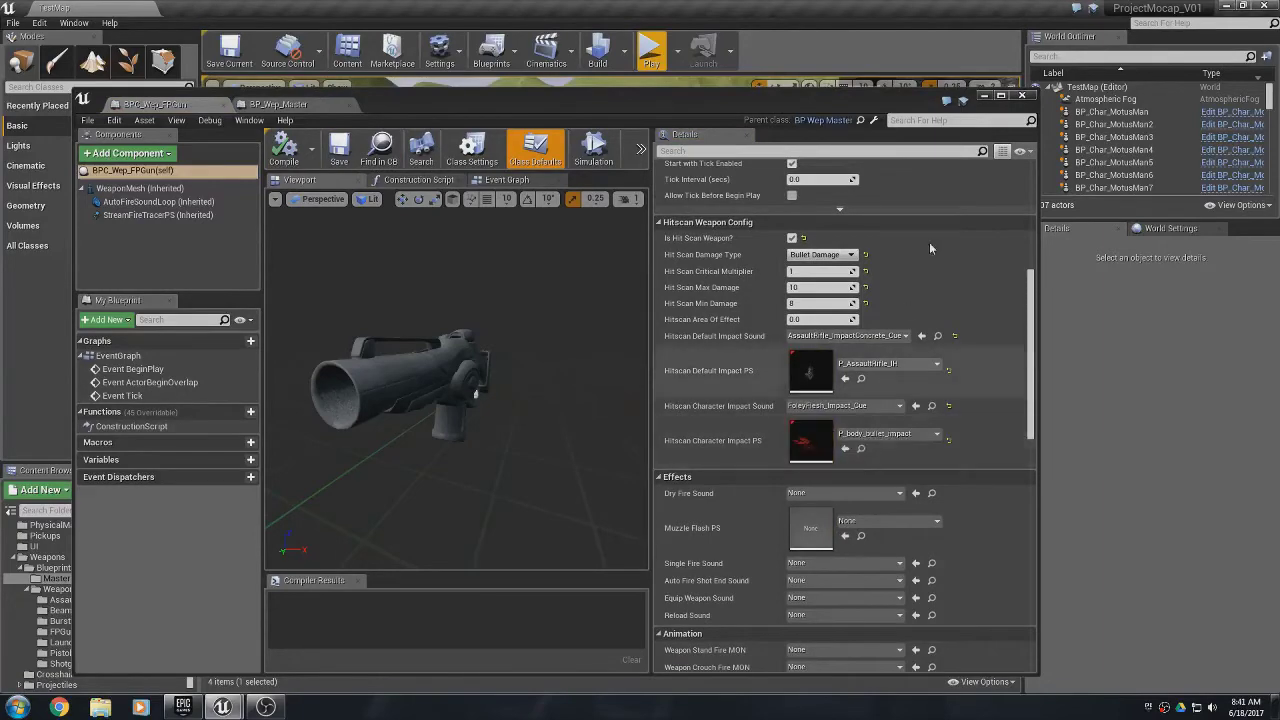
- Play-test the level by aiming and repeatedly firing the FP Gun at the standing character beside the table, and end the session
click(985, 97)
click(651, 50)
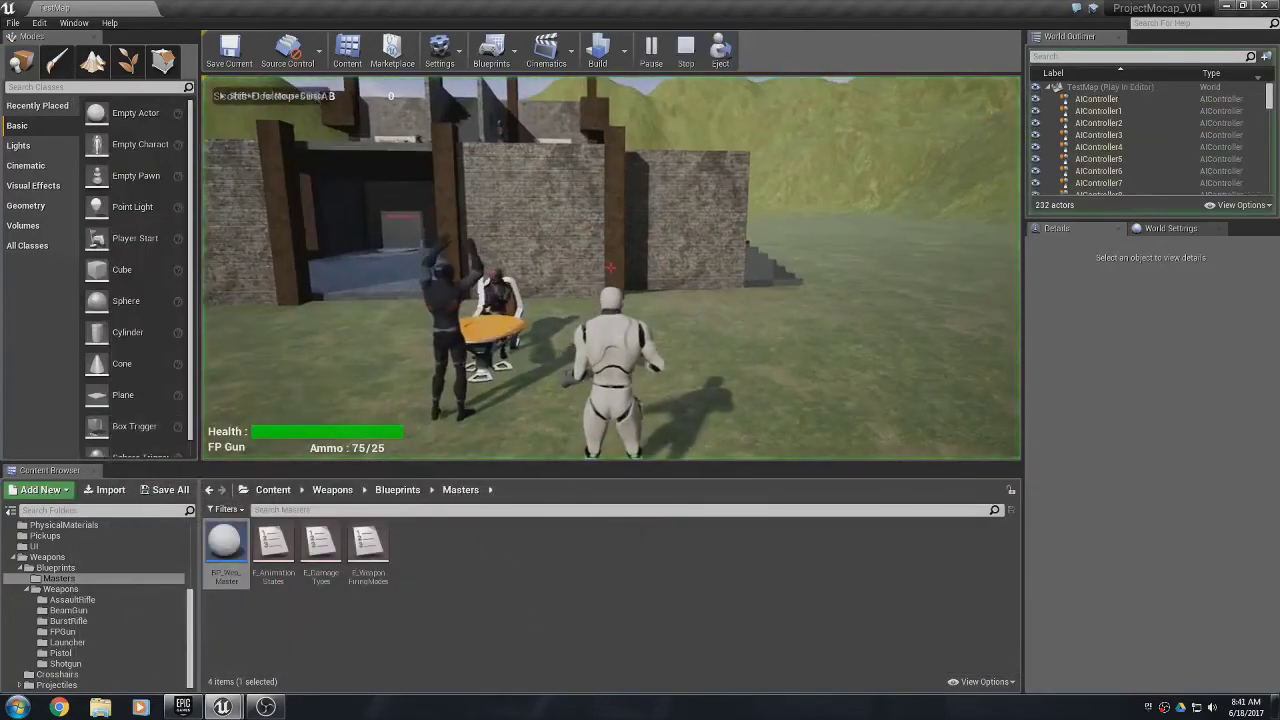
right_click(610, 267)
click(610, 267)
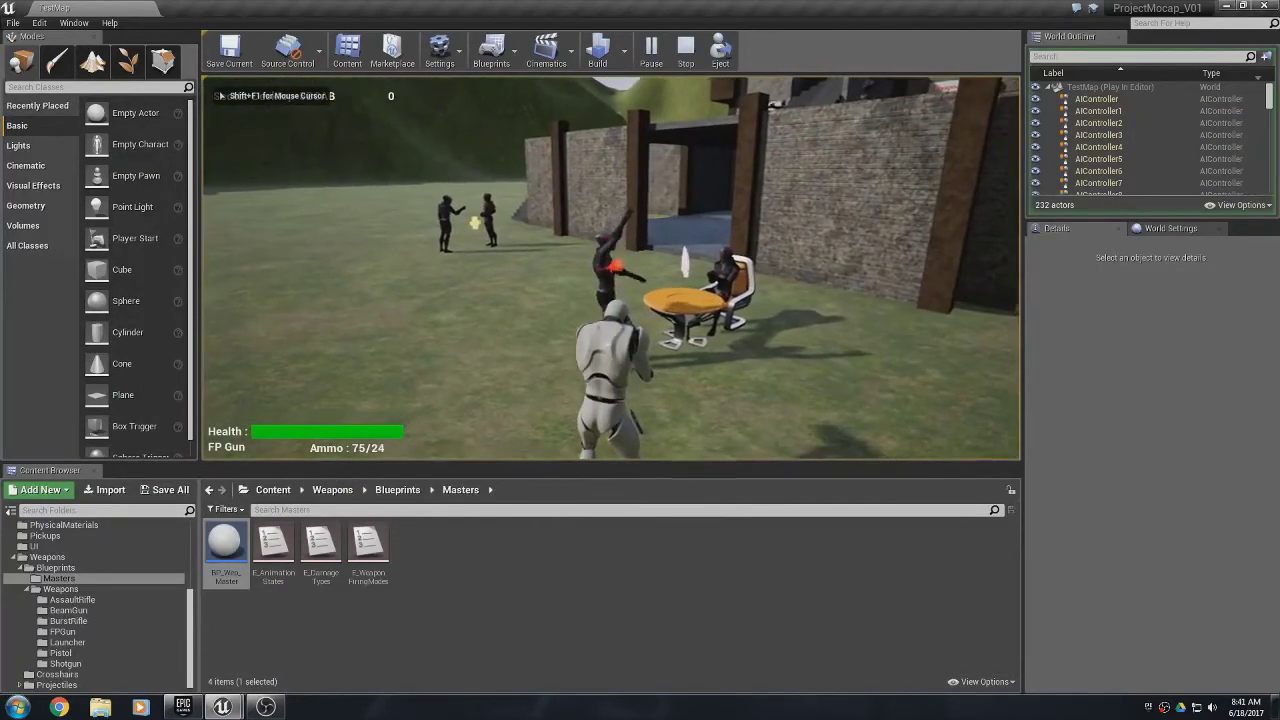
click(610, 267)
key(a)
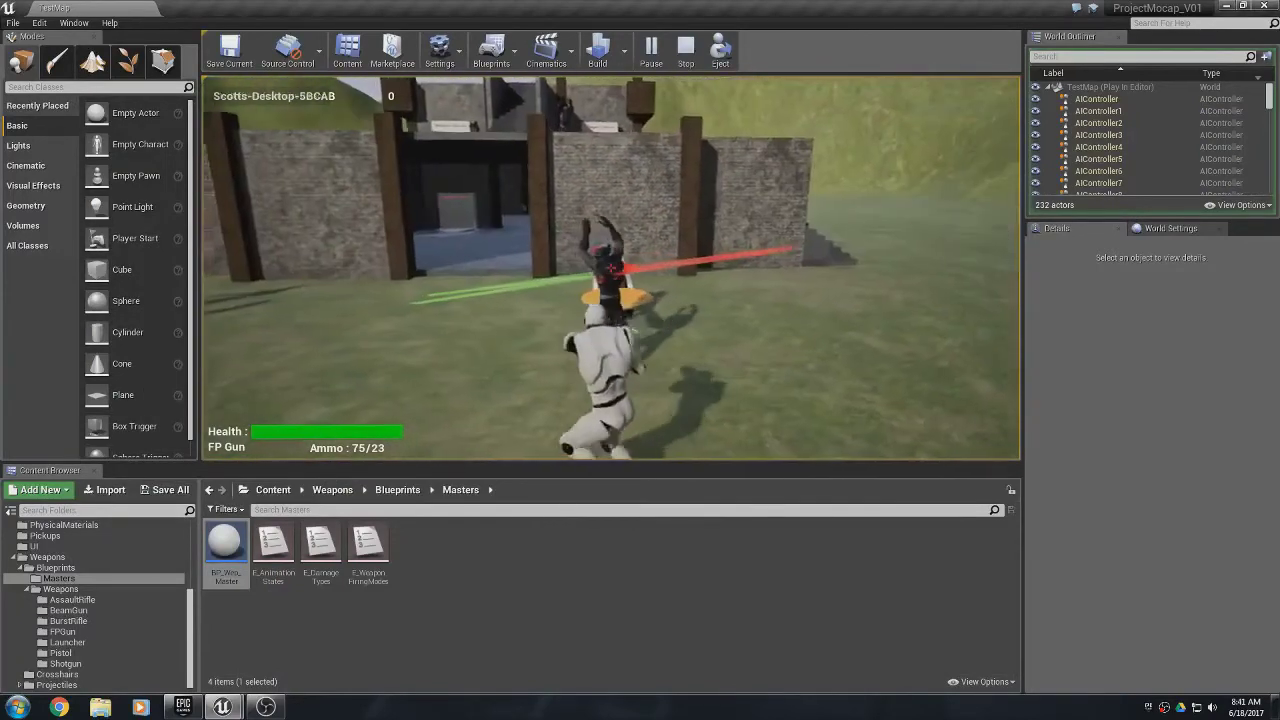
click(610, 267)
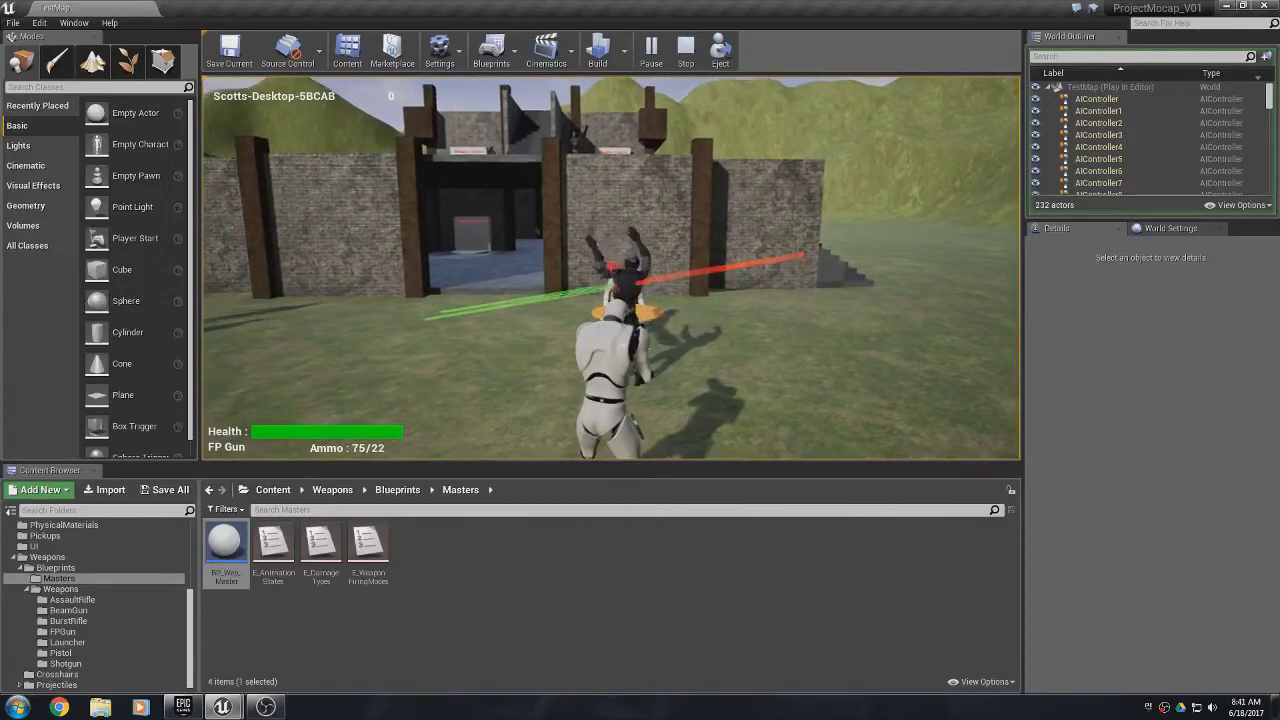
click(610, 267)
click(610, 267)
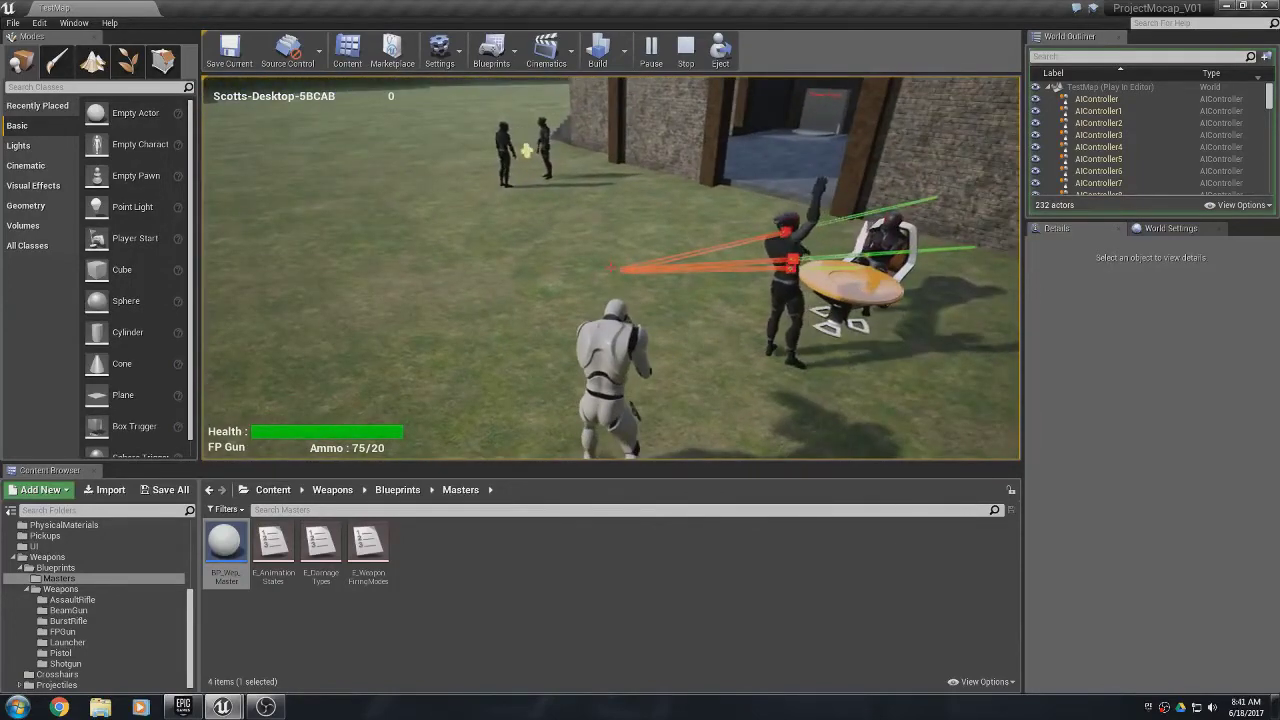
click(610, 267)
click(610, 267)
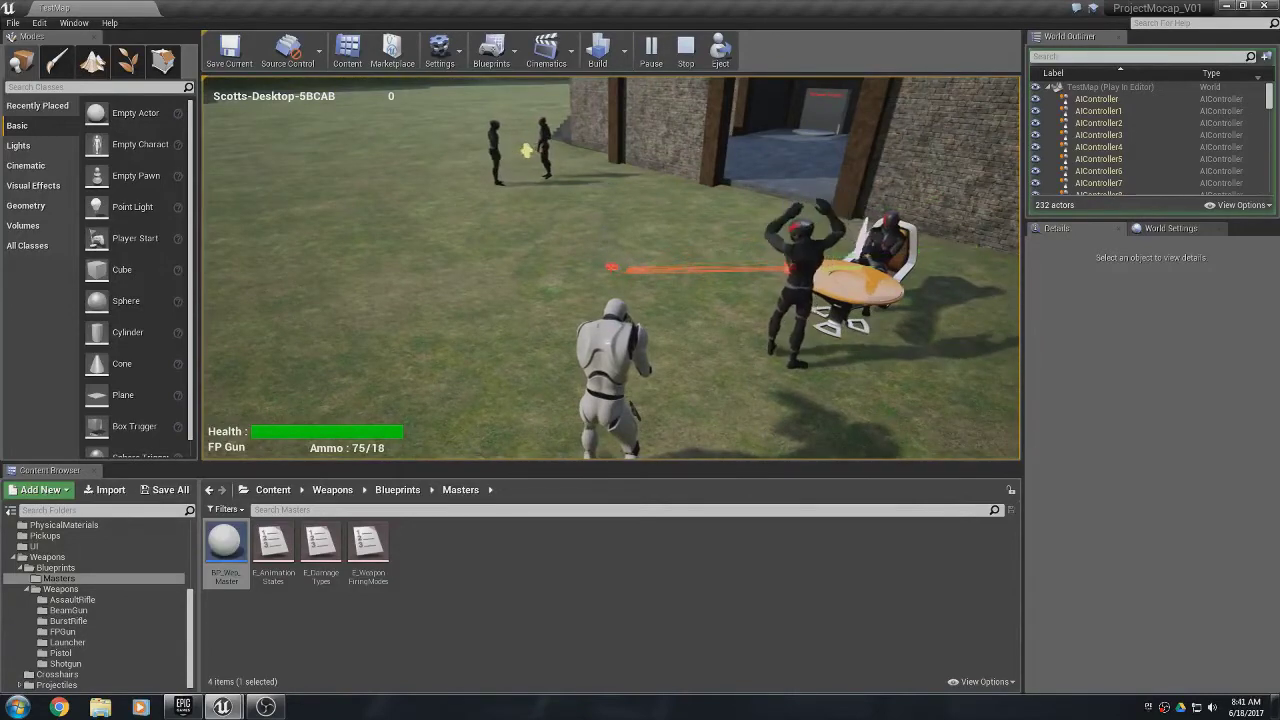
click(611, 268)
click(611, 268)
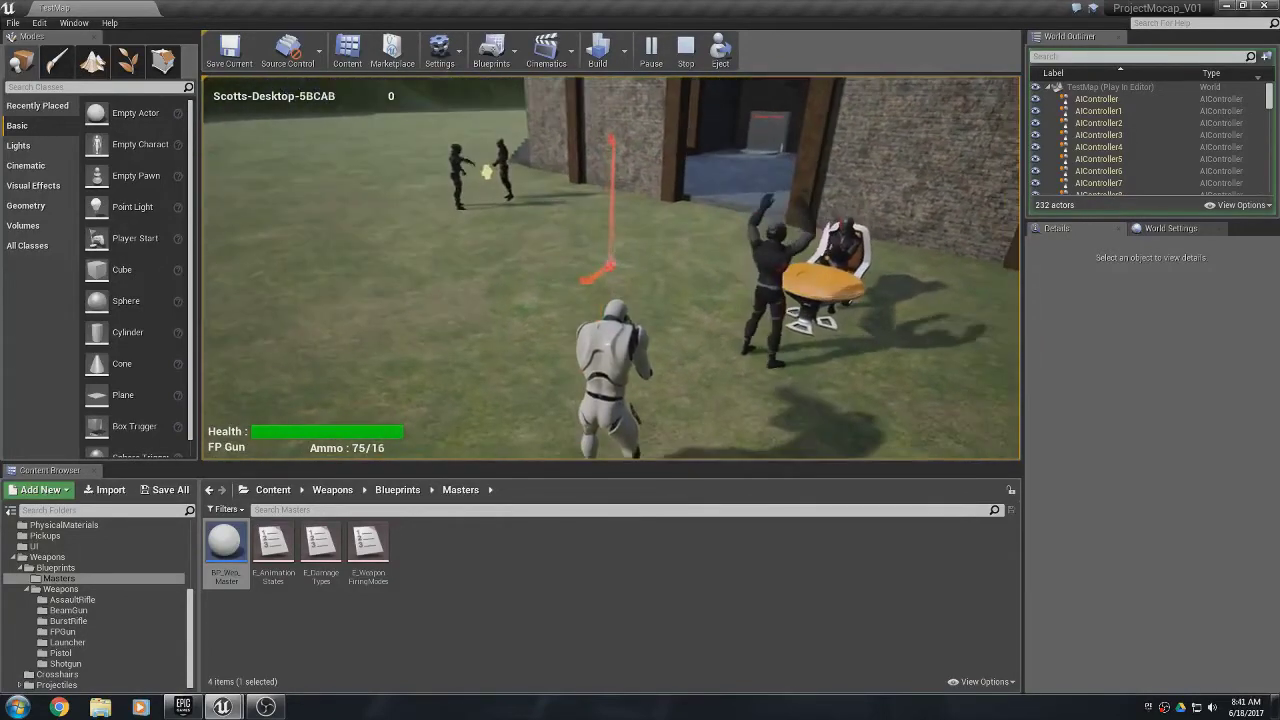
click(611, 268)
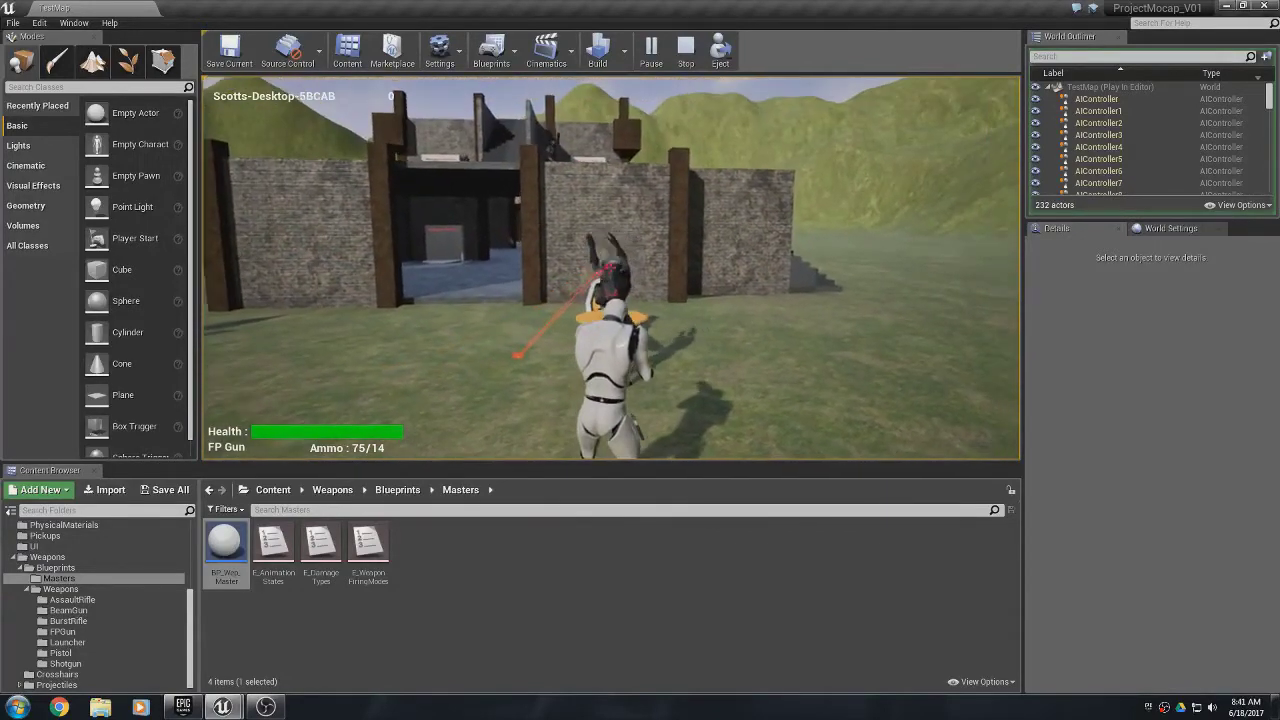
click(611, 268)
click(611, 268)
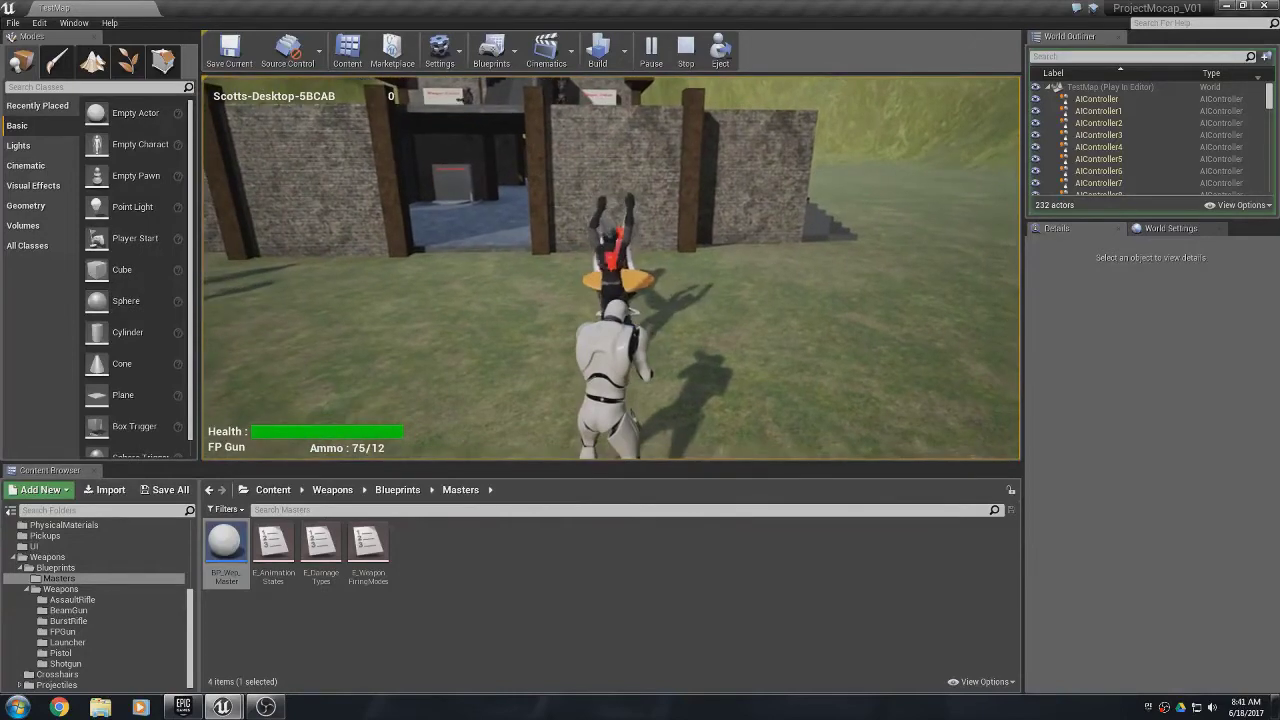
click(611, 268)
click(611, 268)
click(611, 268)
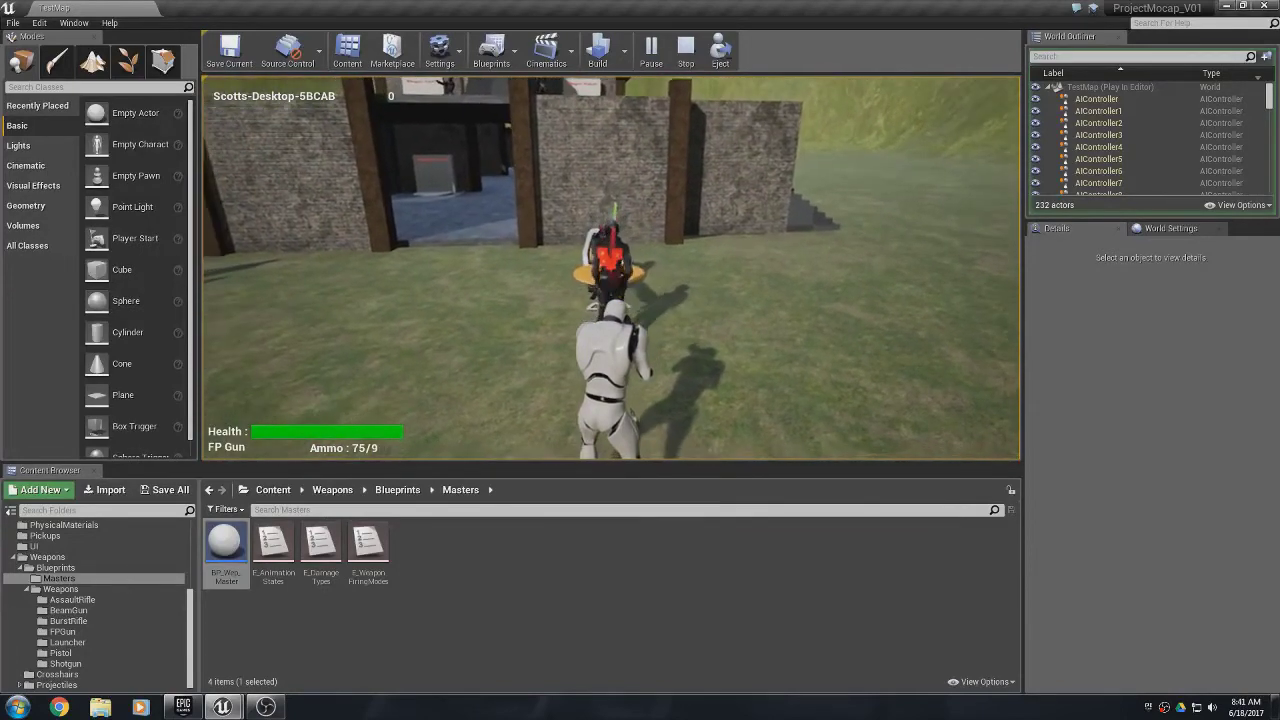
click(611, 268)
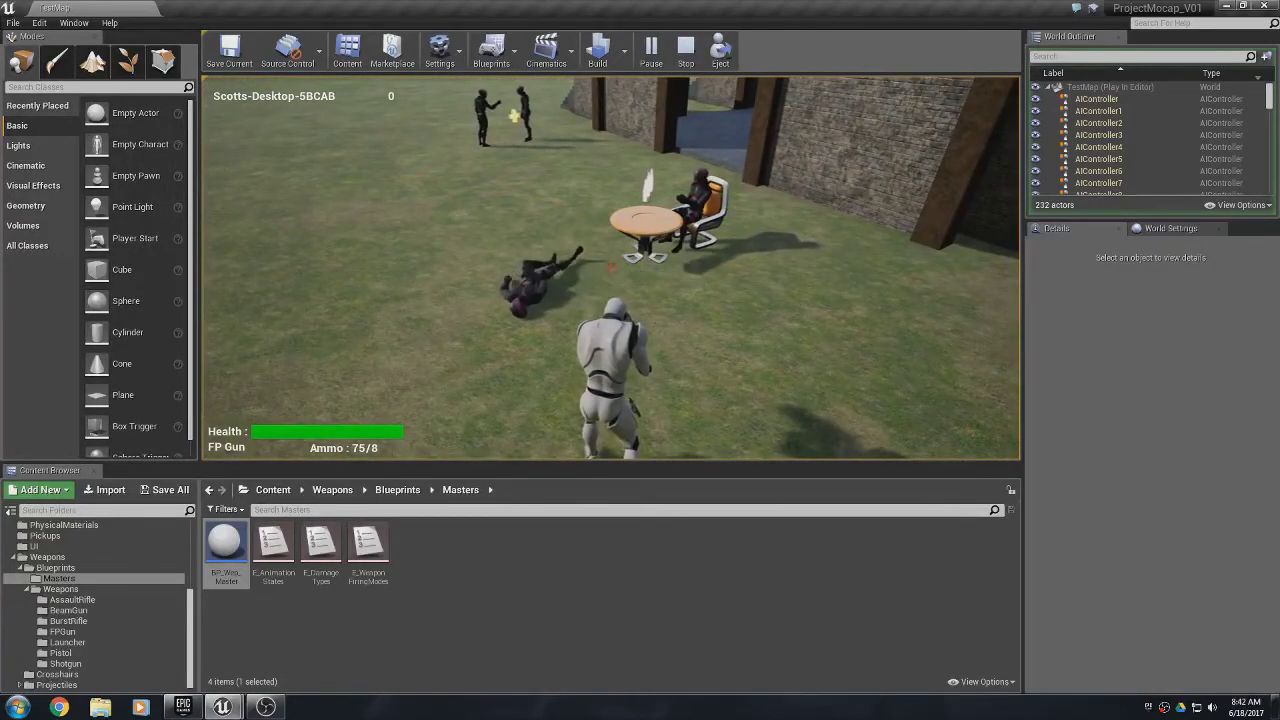
key(Escape)
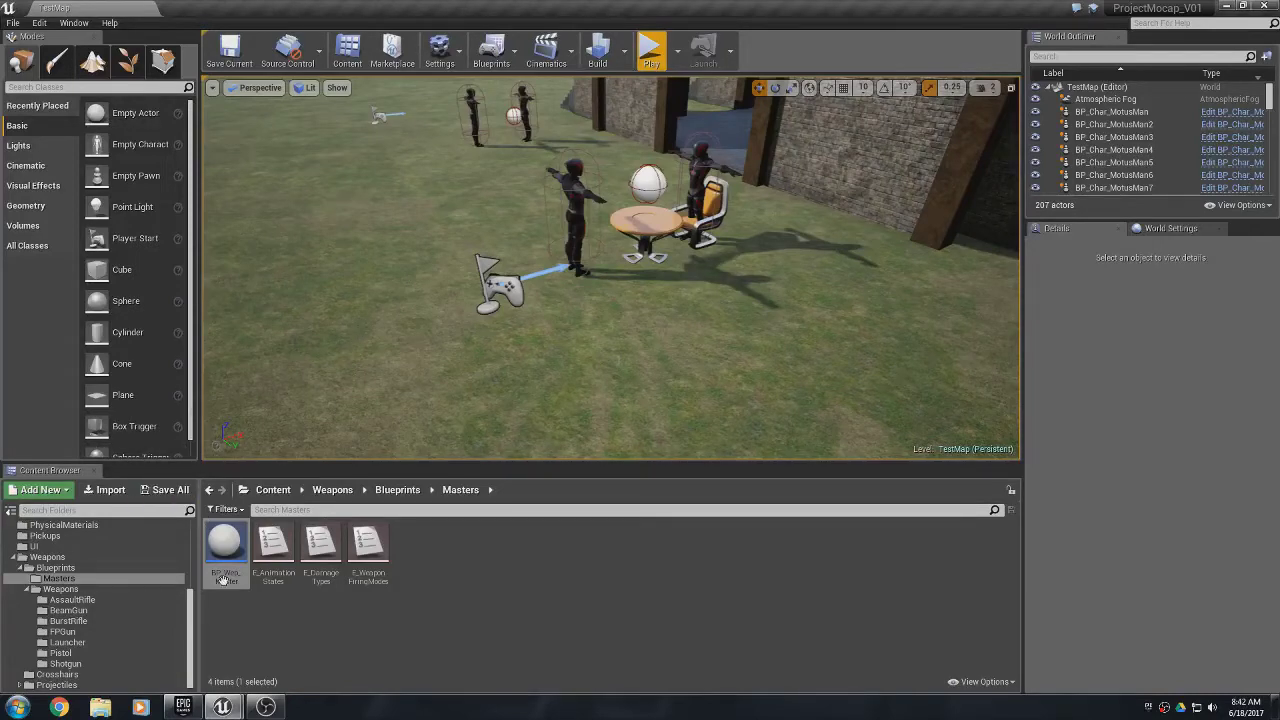
- Check the Sphere Trace function in BP_Wep_Master and set the FP Gun's Dry Fire Sound to AssaultRifle_Empty_Cue
double_click(224, 545)
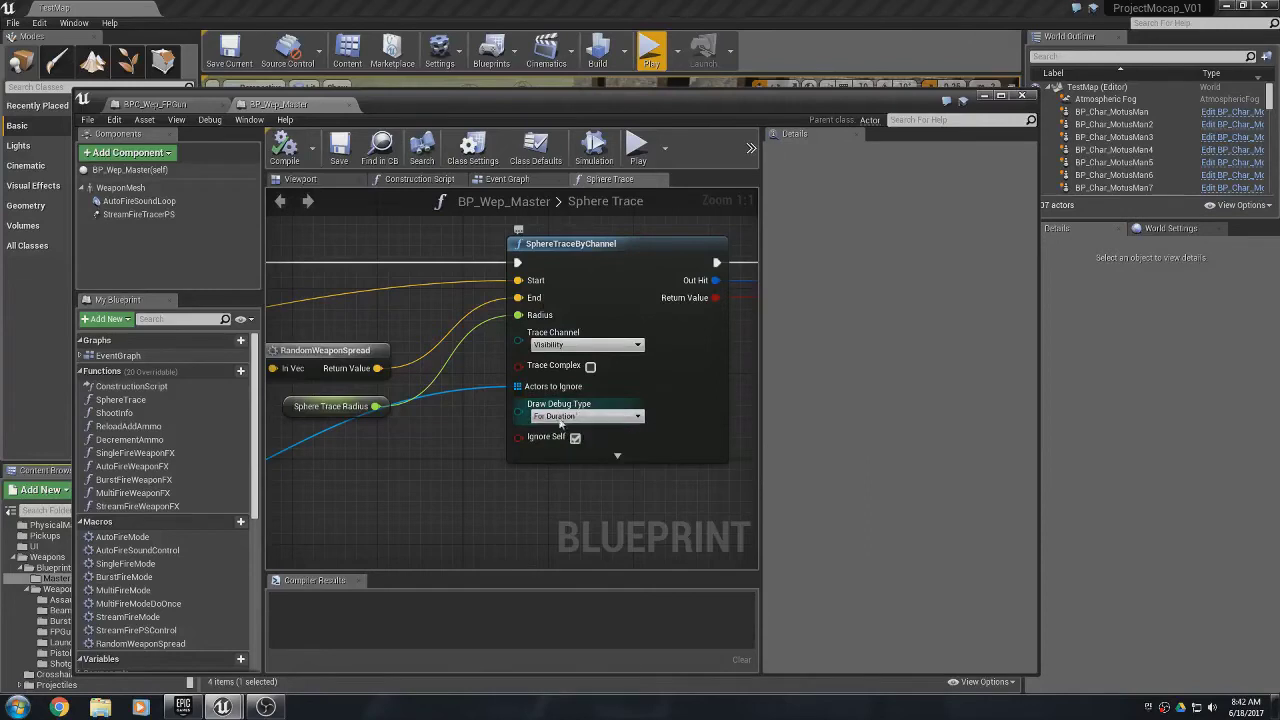
click(156, 105)
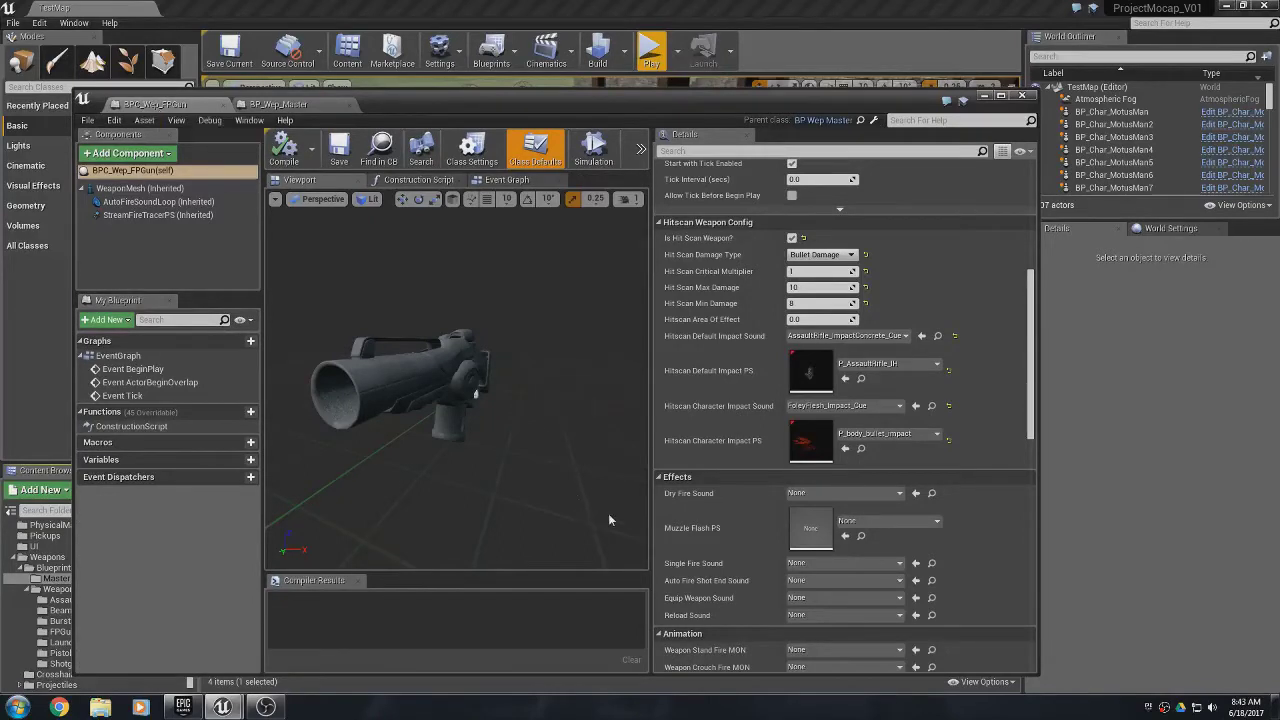
scroll(696, 541, down, 3)
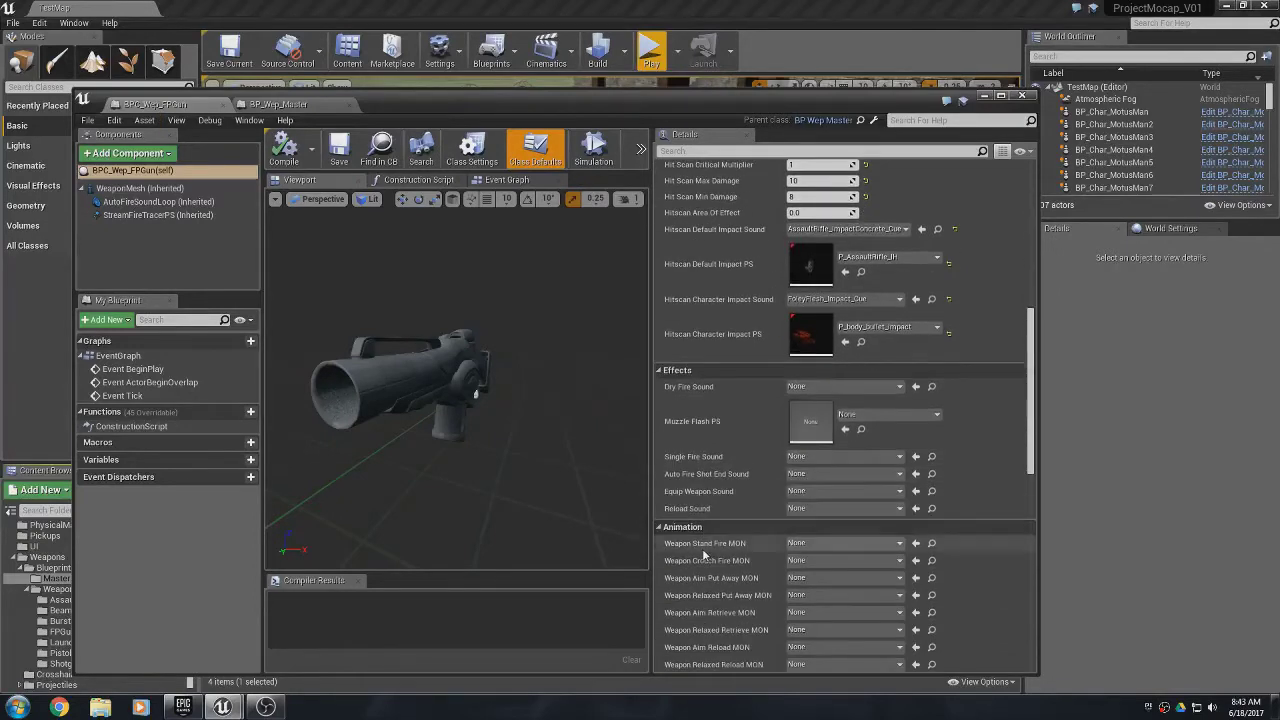
scroll(703, 553, down, 2)
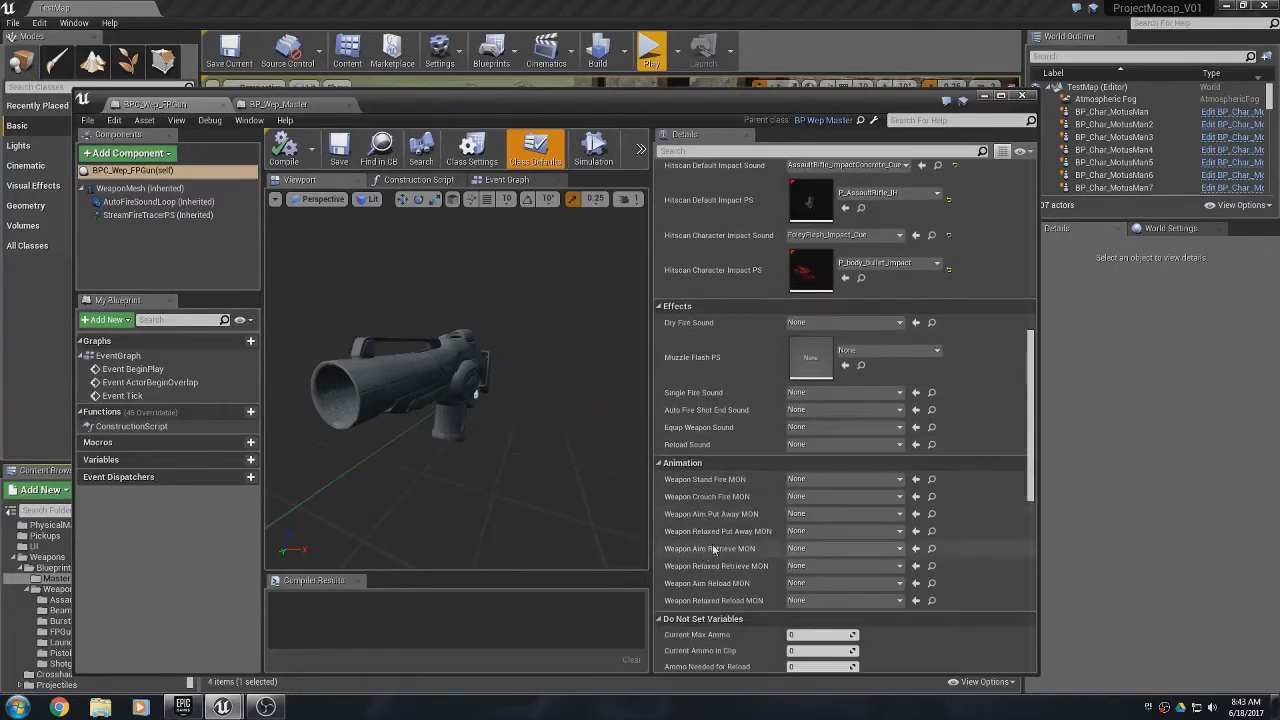
click(834, 323)
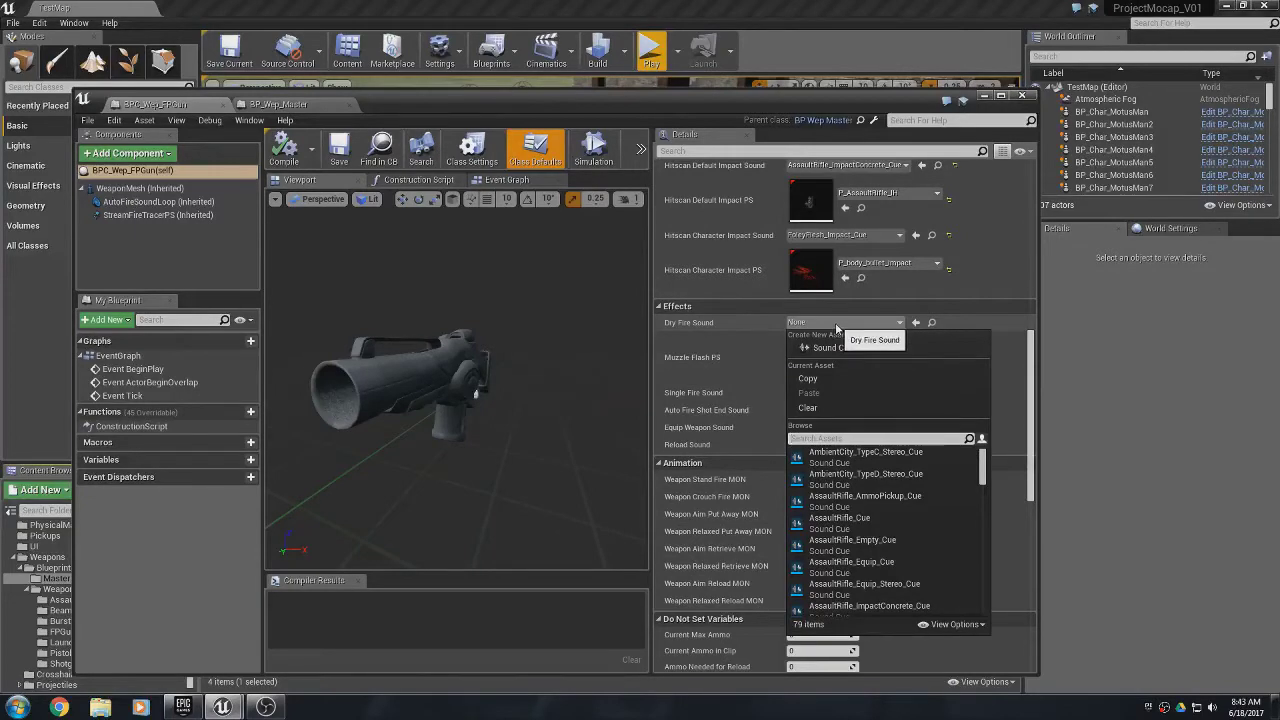
text(empt)
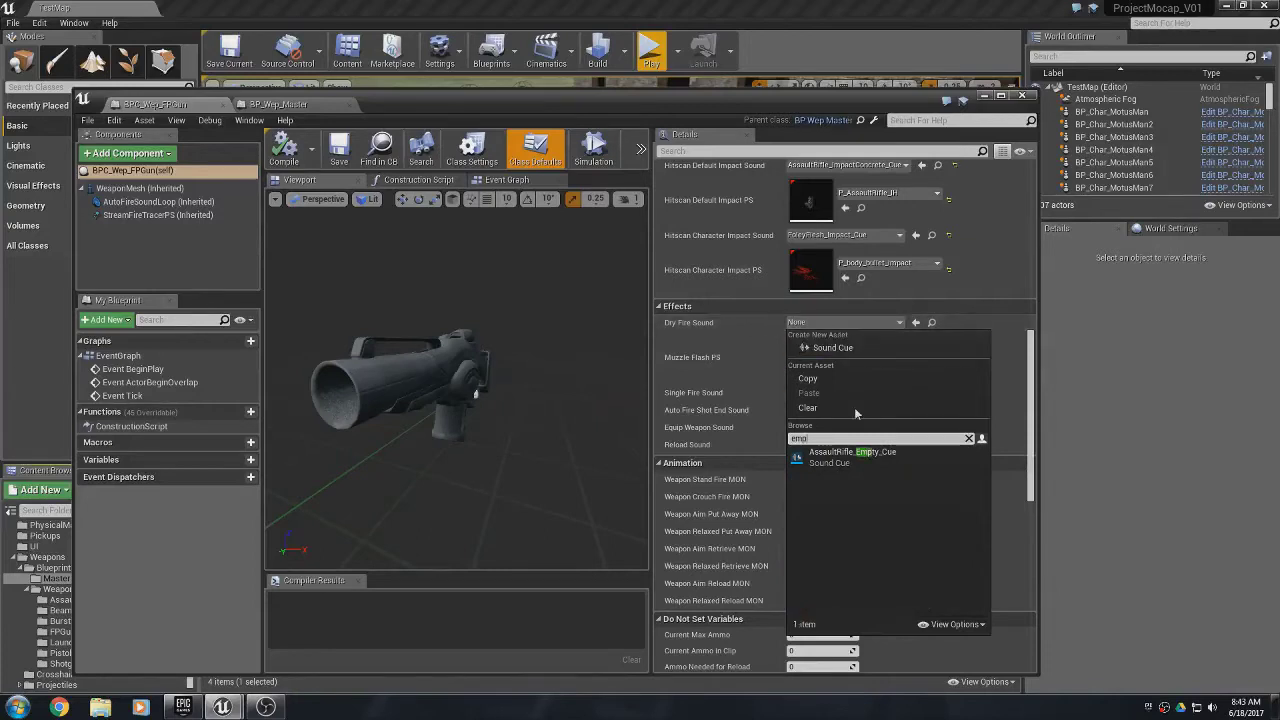
click(825, 462)
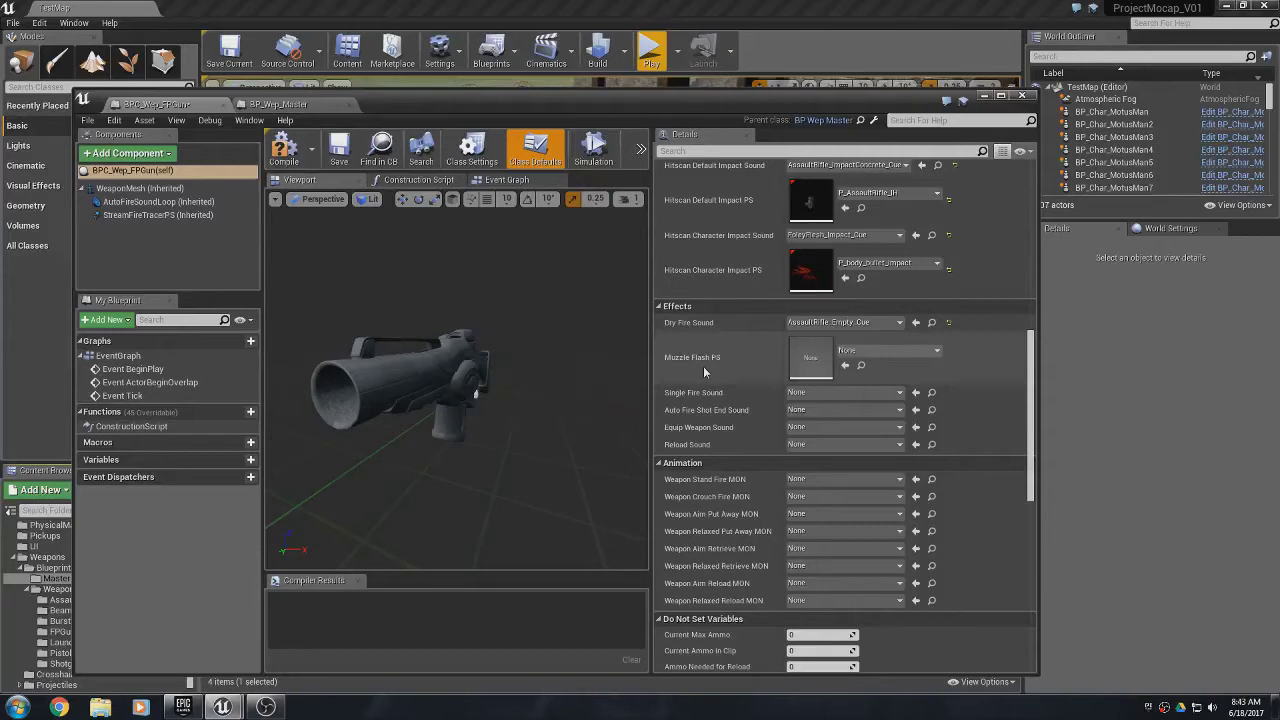
- Set the FP Gun's Muzzle Flash PS to P_AssaultRifle_MF and compile the blueprint
click(880, 355)
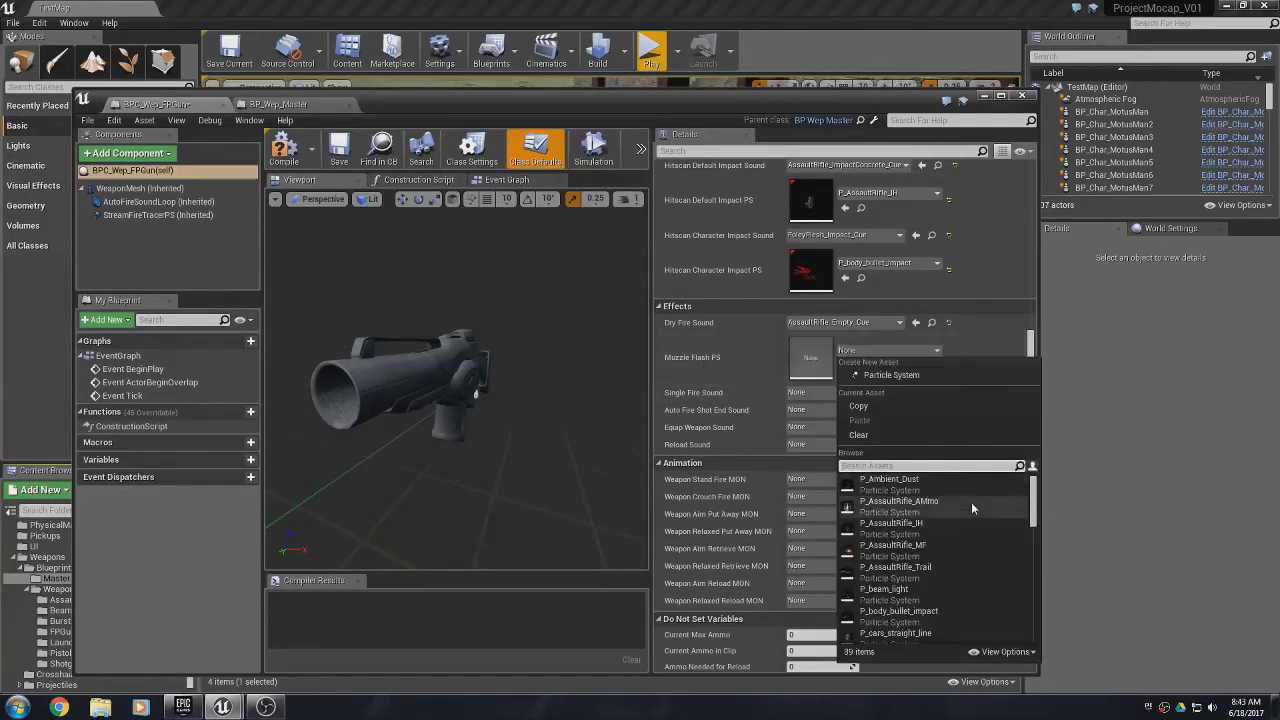
click(914, 545)
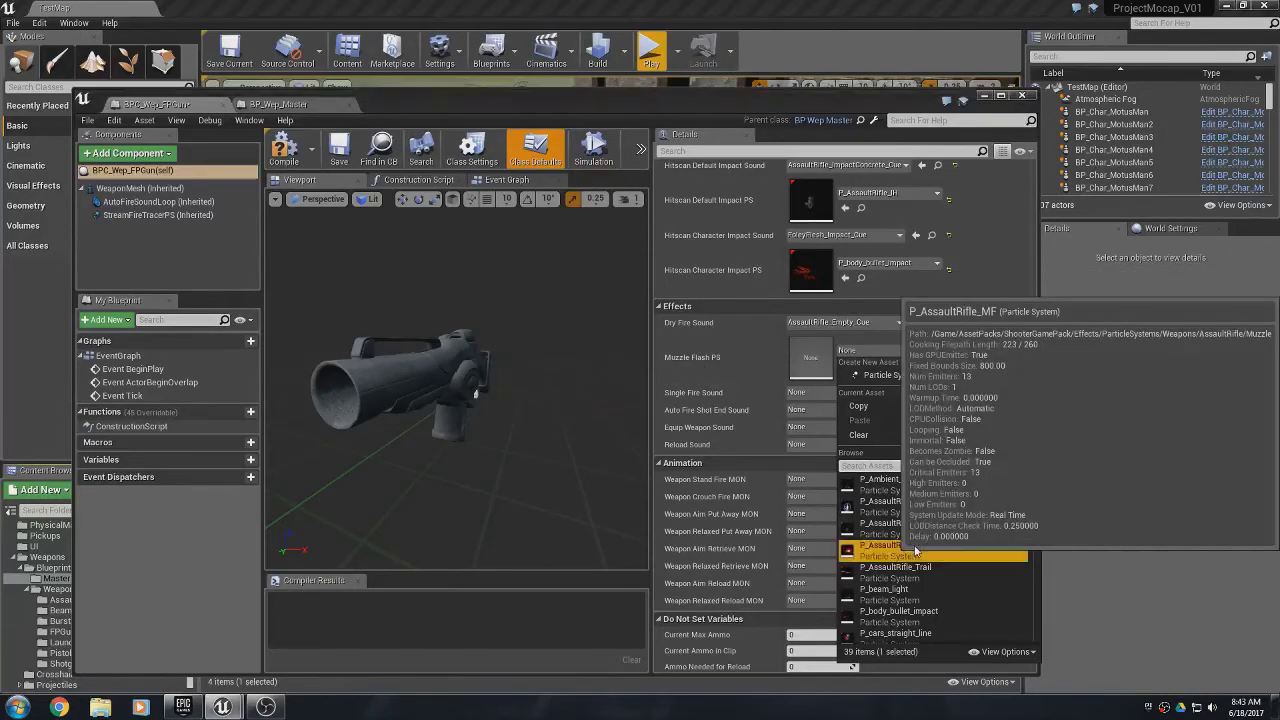
click(294, 157)
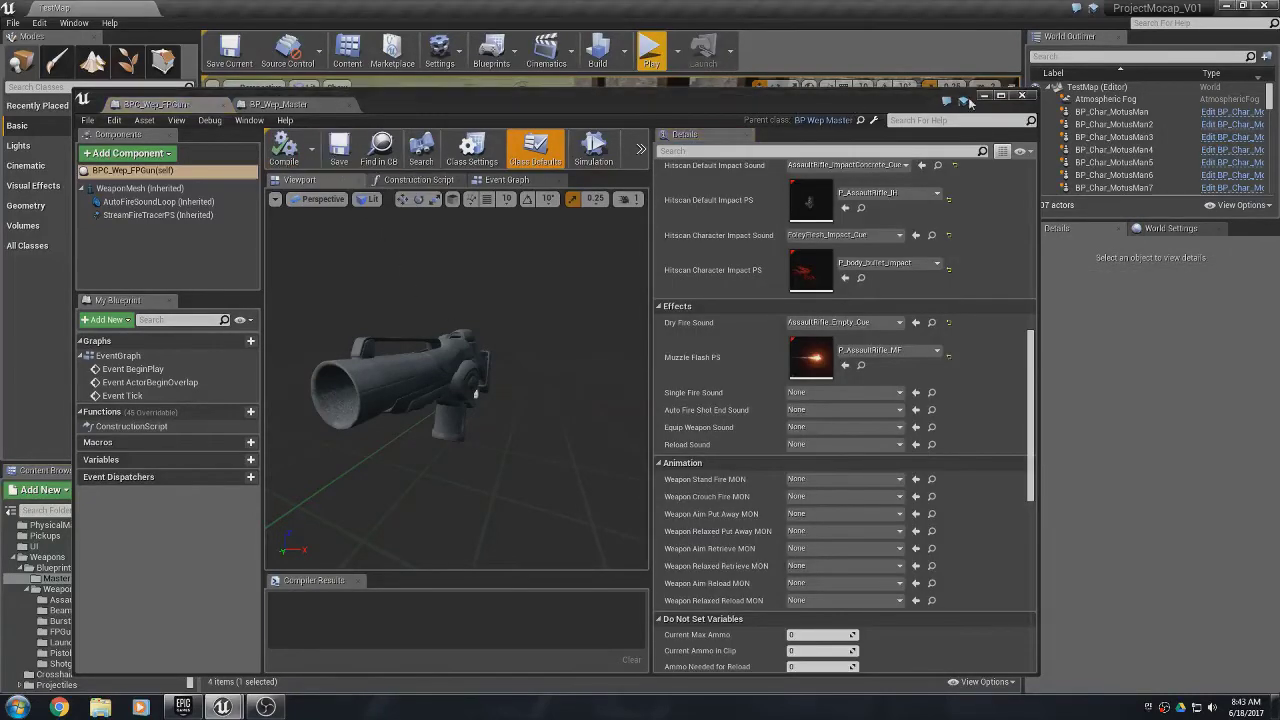
- Play-test the level in the selected viewport, firing the FP Gun repeatedly across the open field to check its muzzle flash, and end the session
click(985, 96)
click(650, 50)
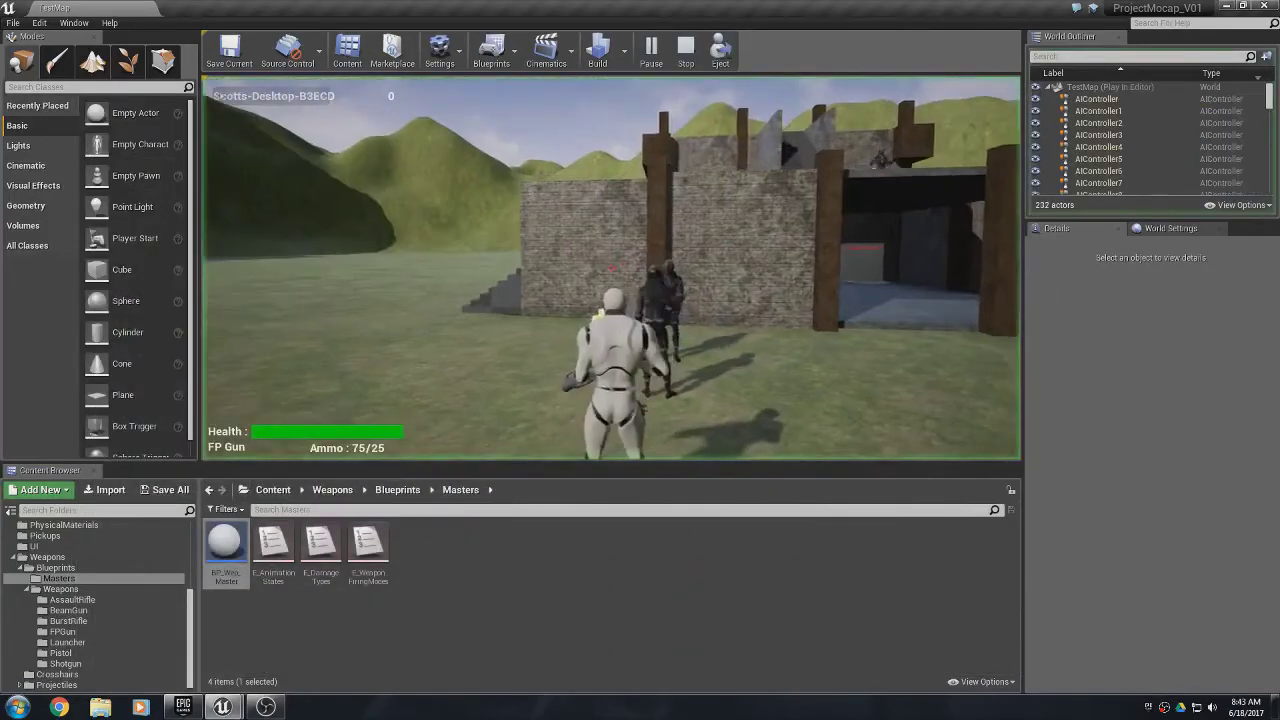
click(611, 268)
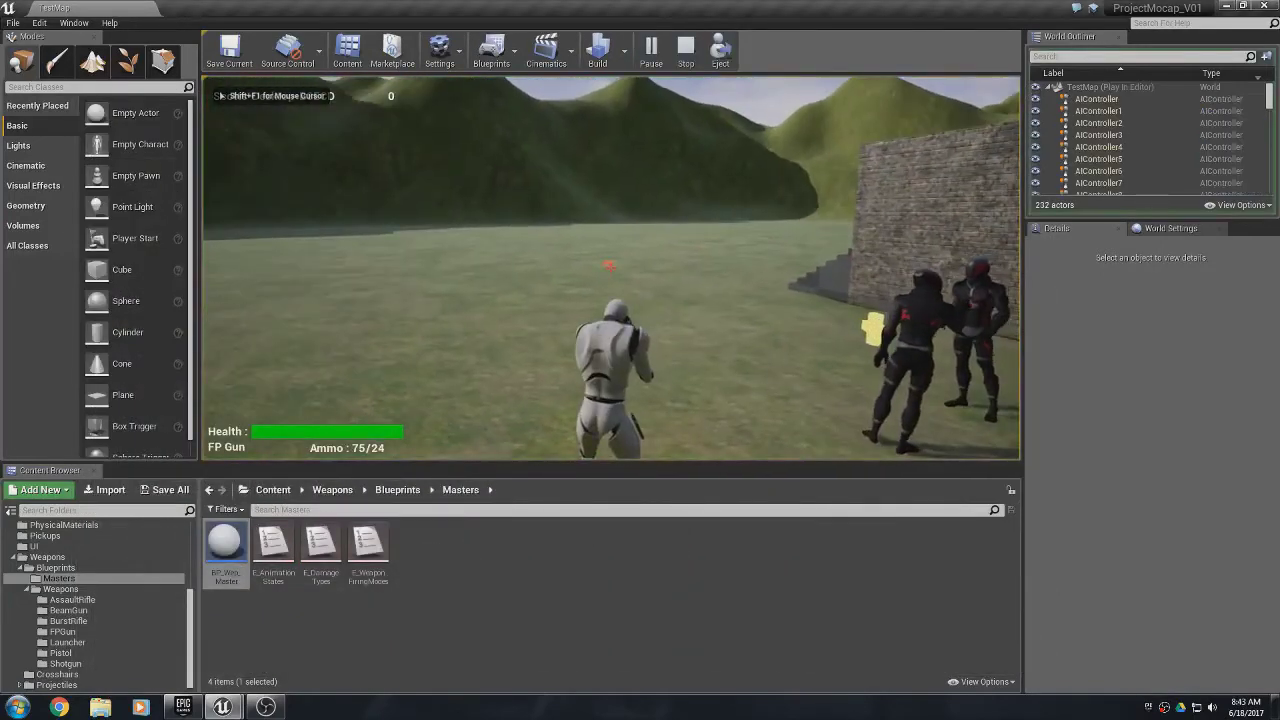
click(609, 265)
click(609, 265)
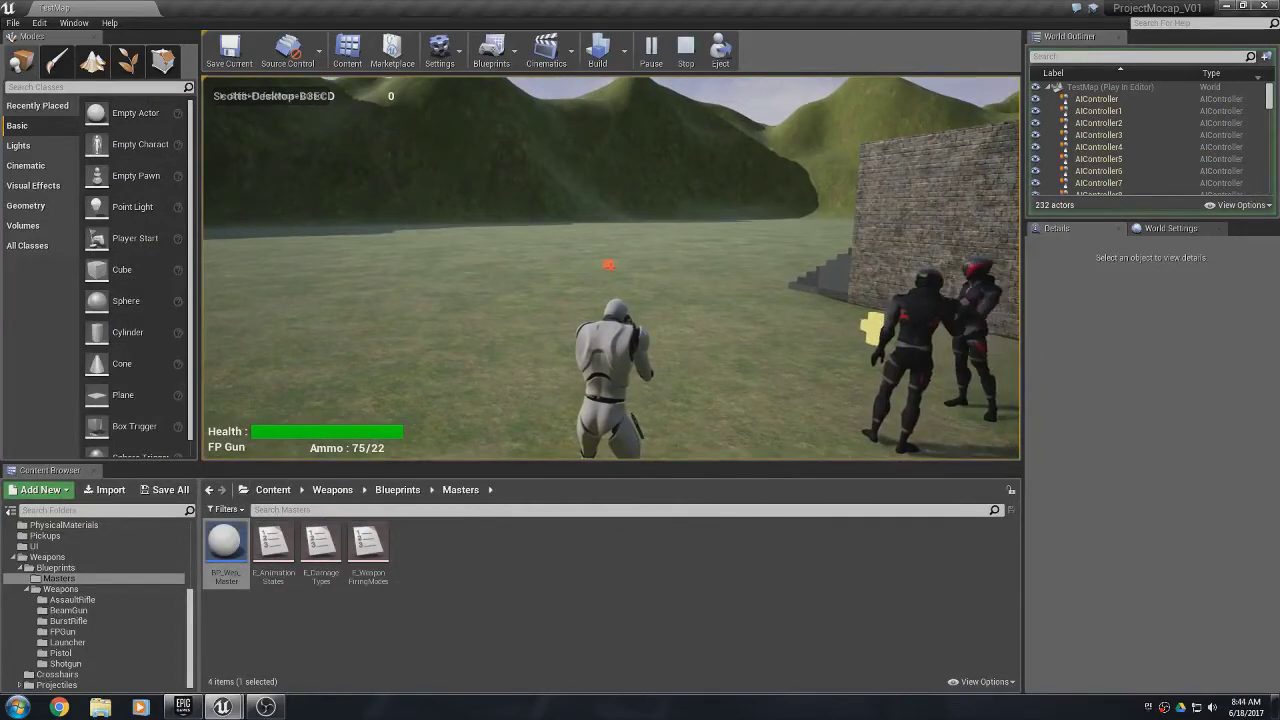
click(609, 265)
click(609, 265)
key(w)
key(d)
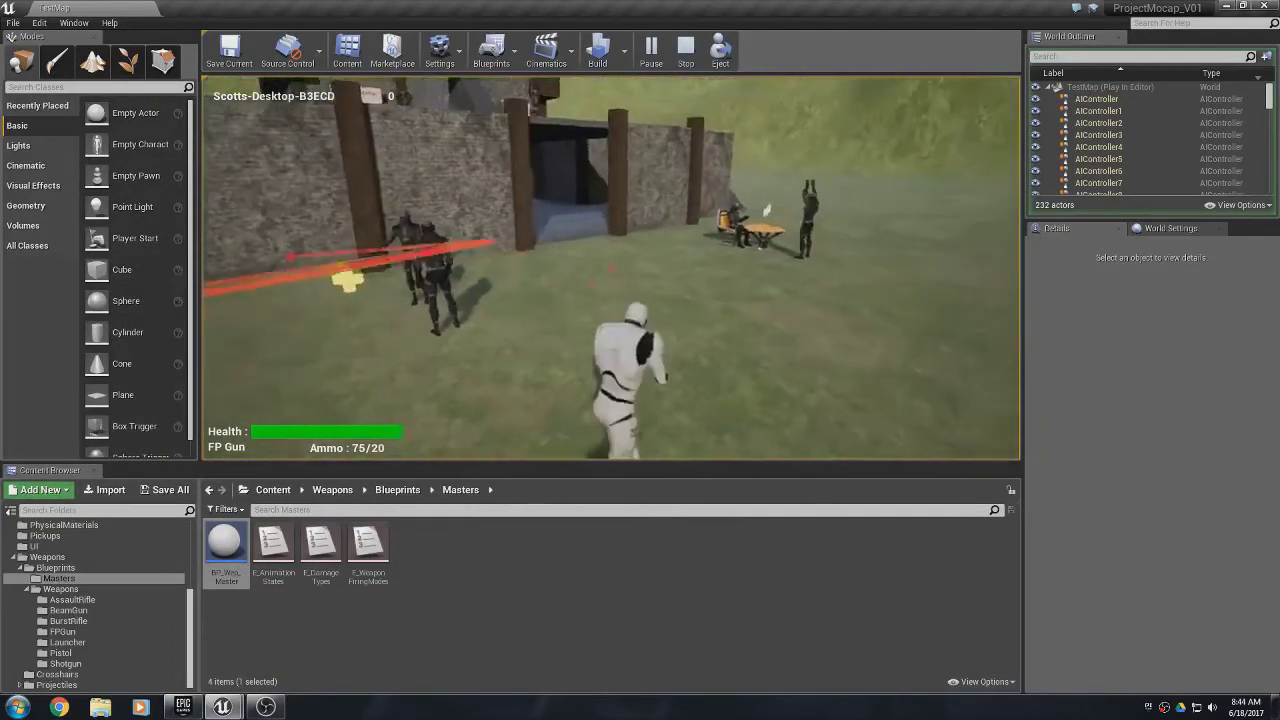
key(Escape)
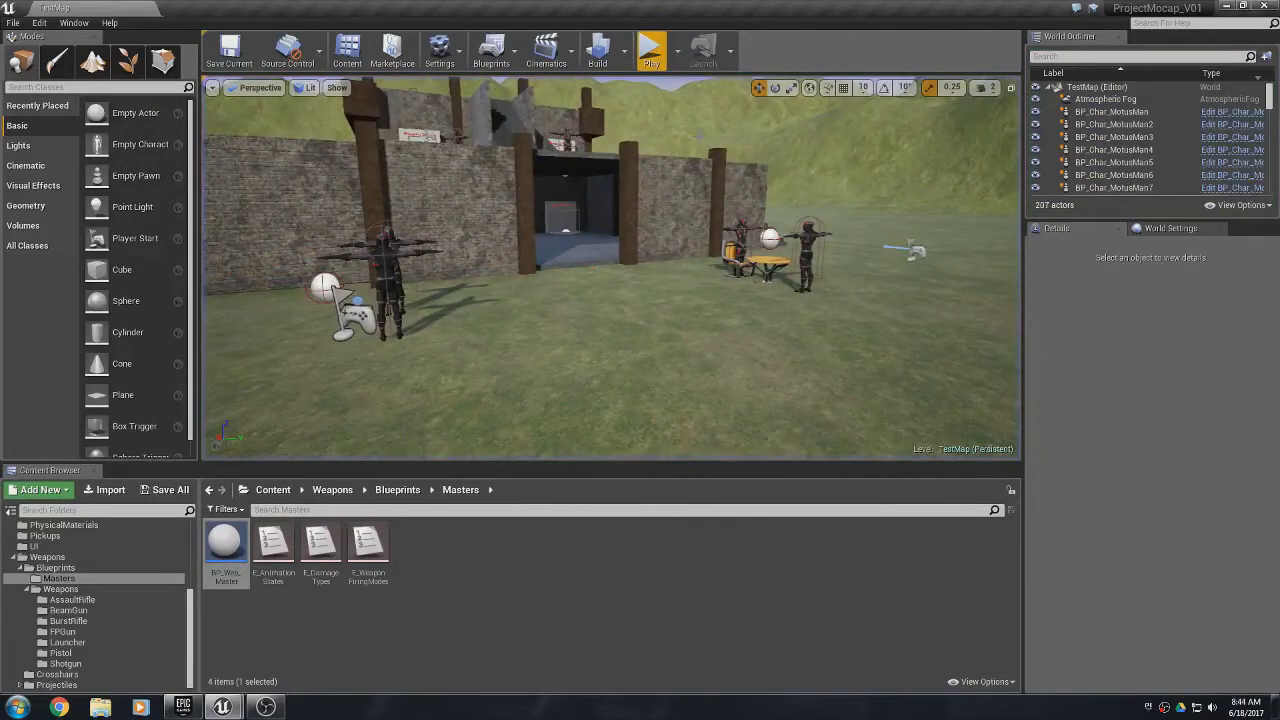
- Launch a play session with 2 players in new editor windows and run the client character out onto the grass facing the building
click(677, 50)
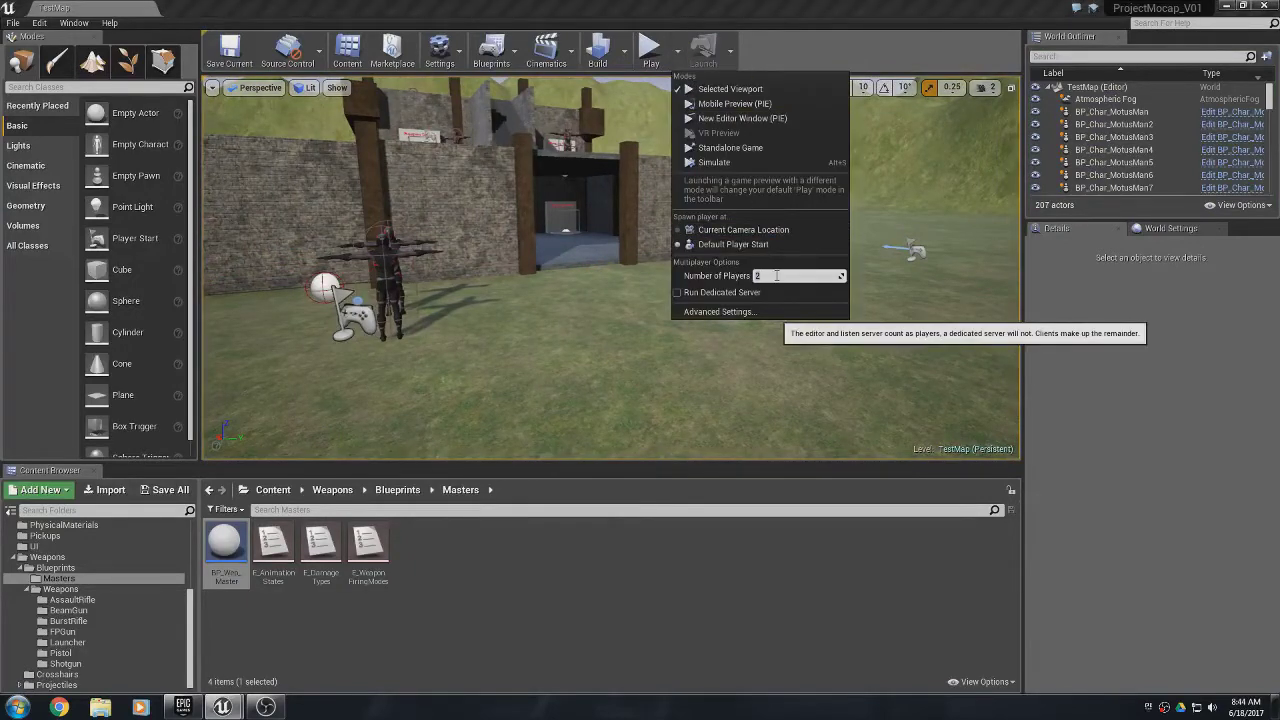
click(745, 118)
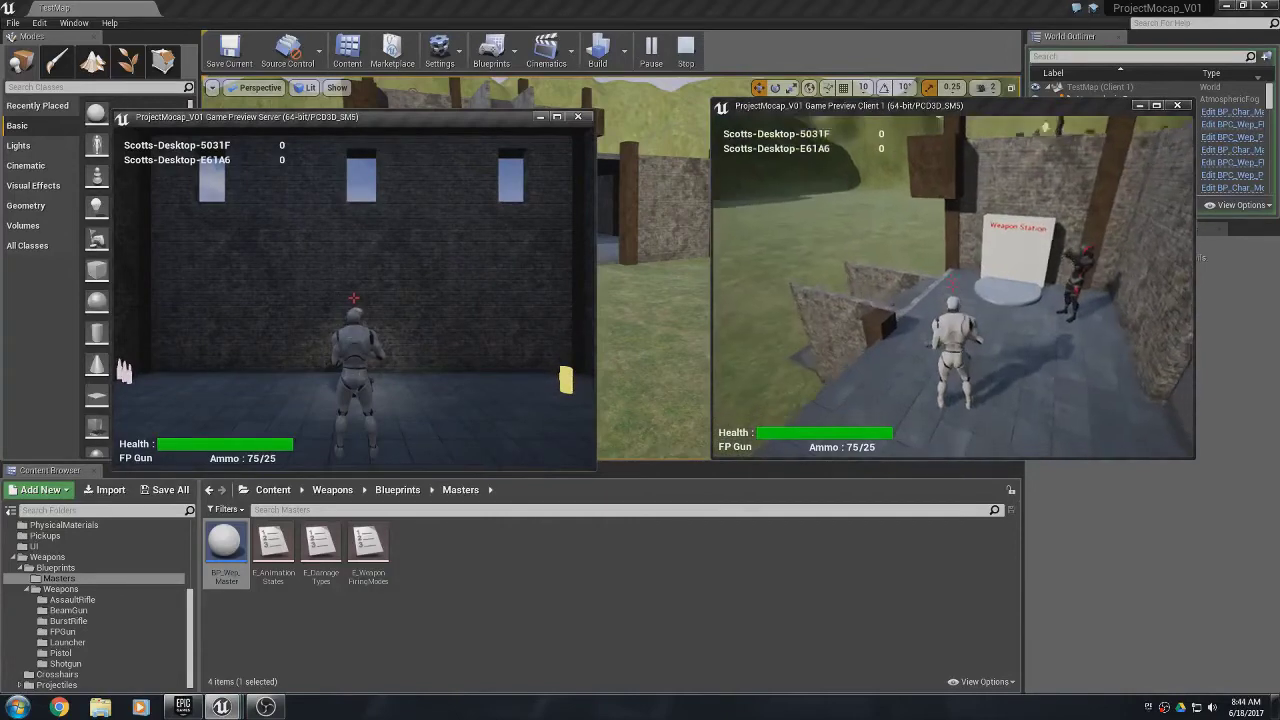
key(w)
key(w)
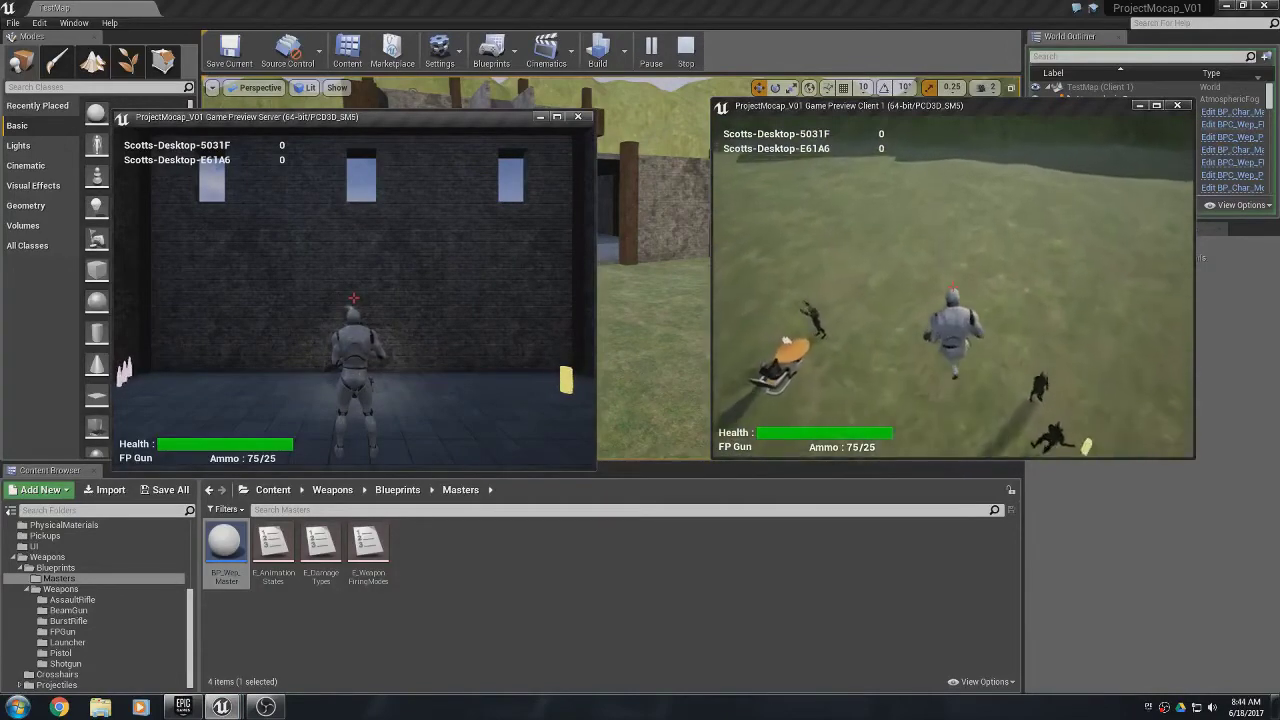
key(w)
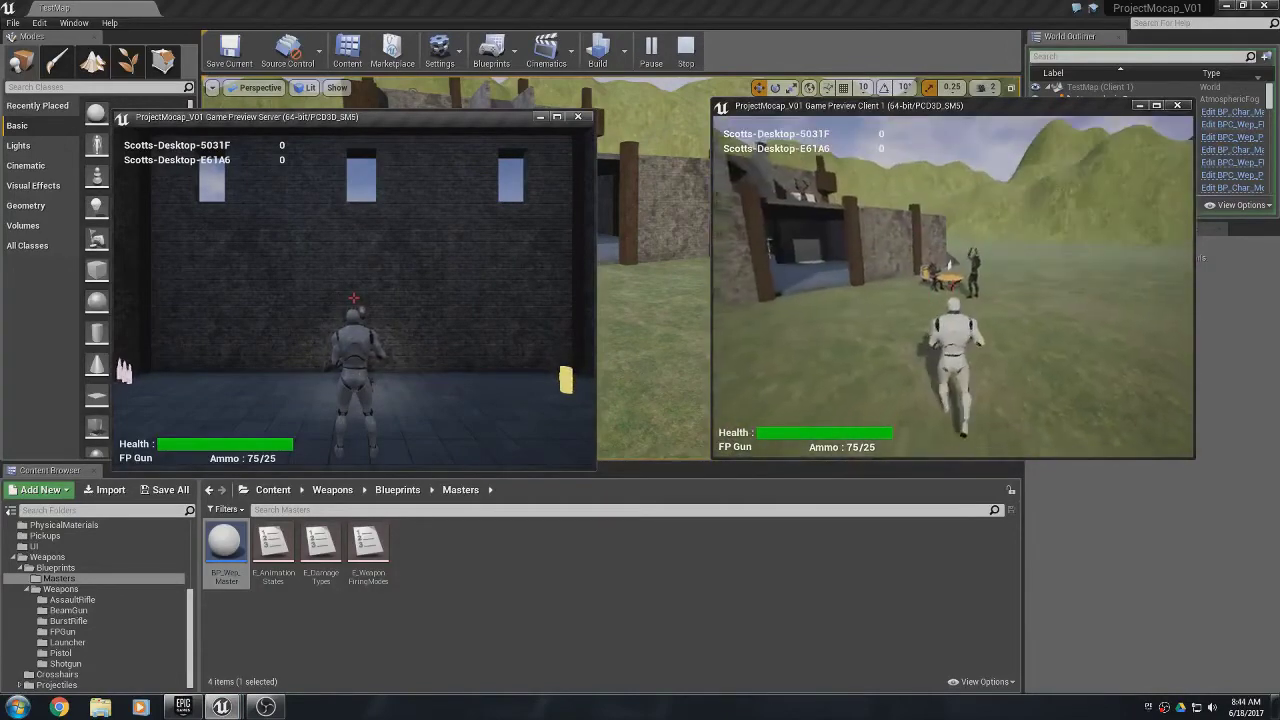
- Run the server character out of the building and across the field to stand beside the client character
click(494, 129)
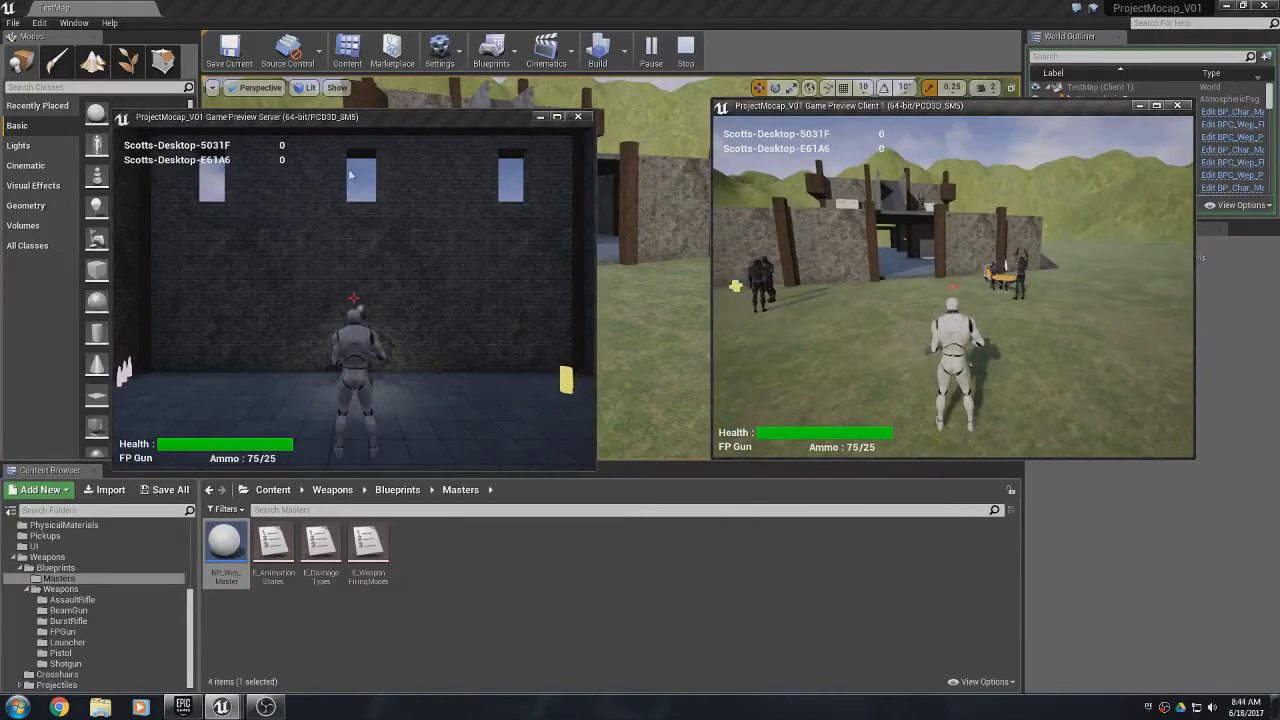
key(w)
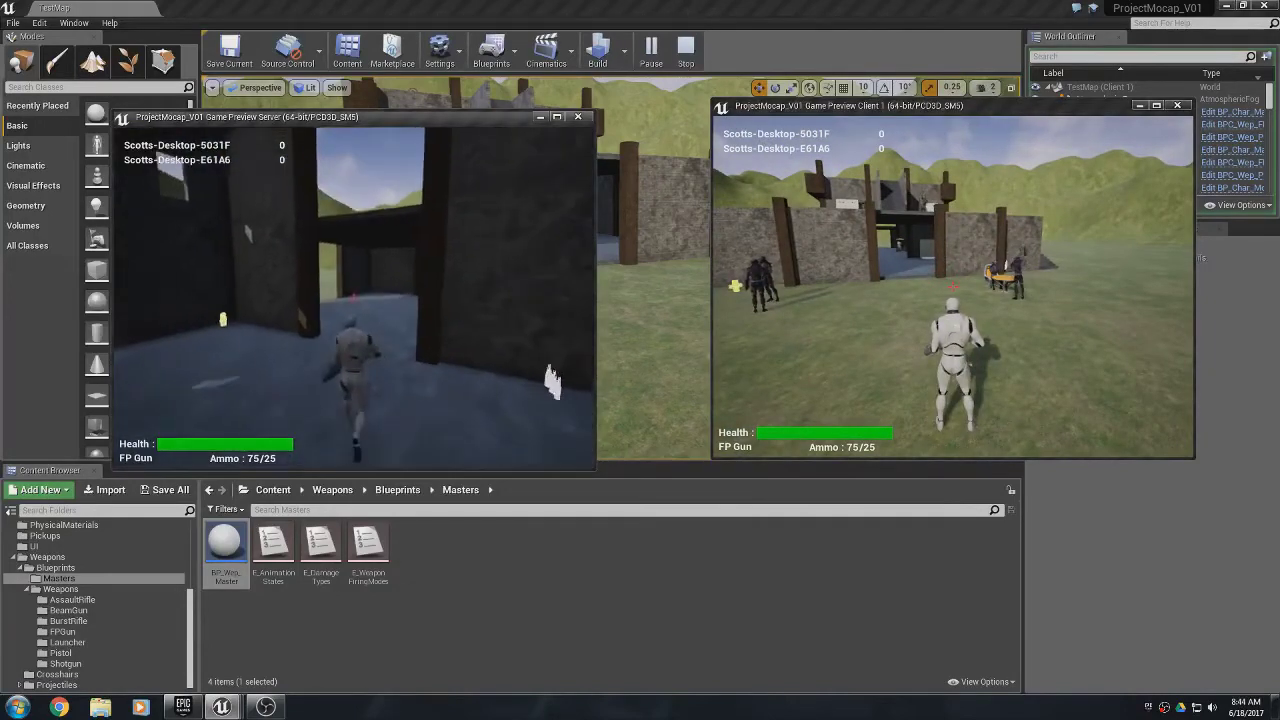
key(w)
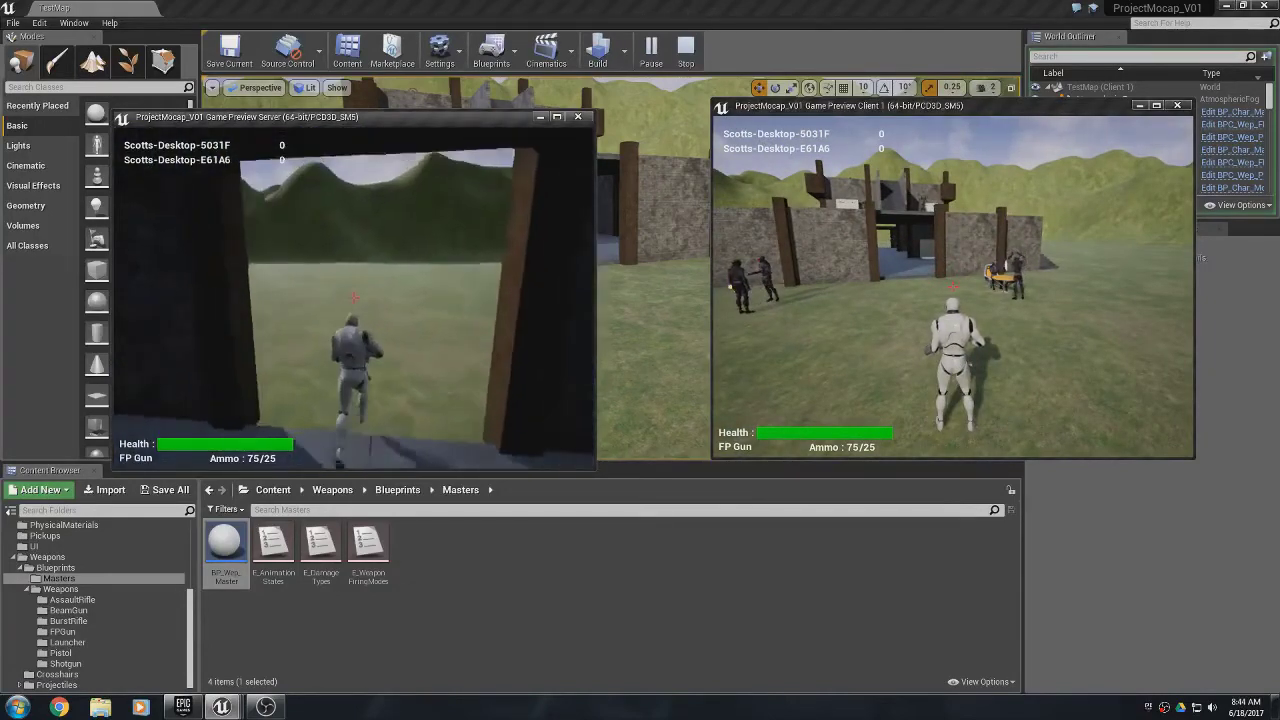
key(w)
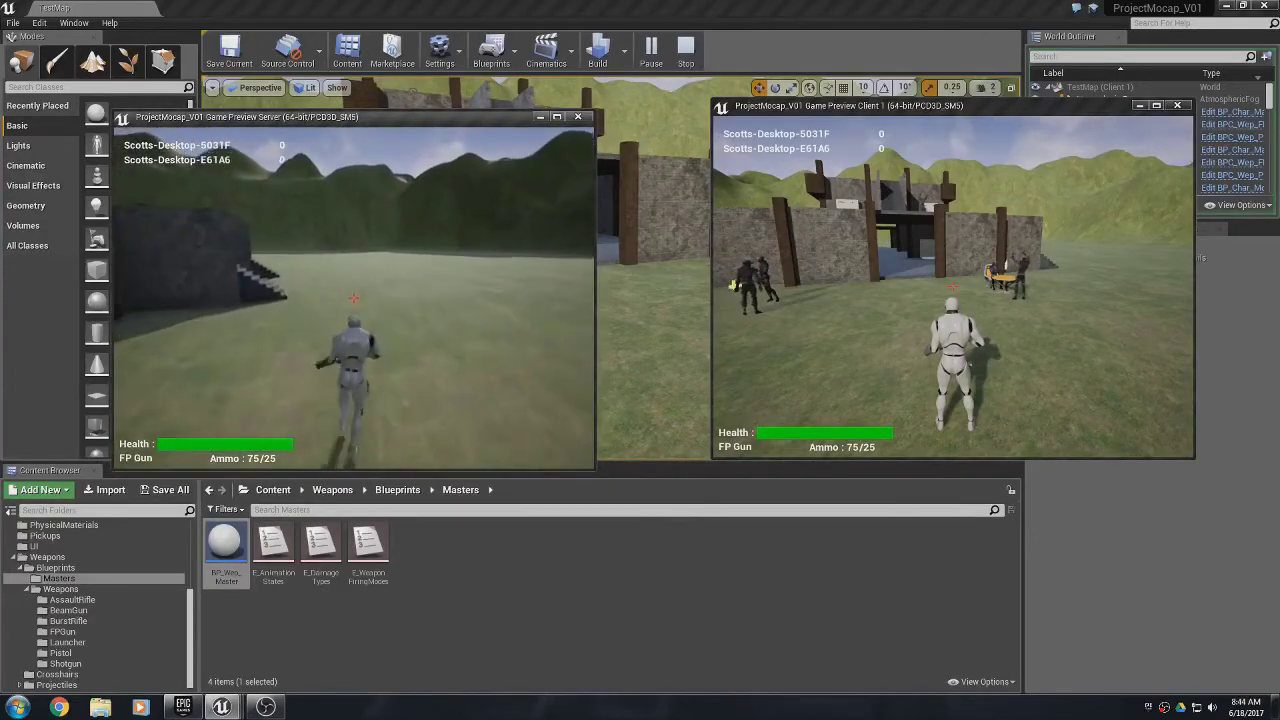
key(w)
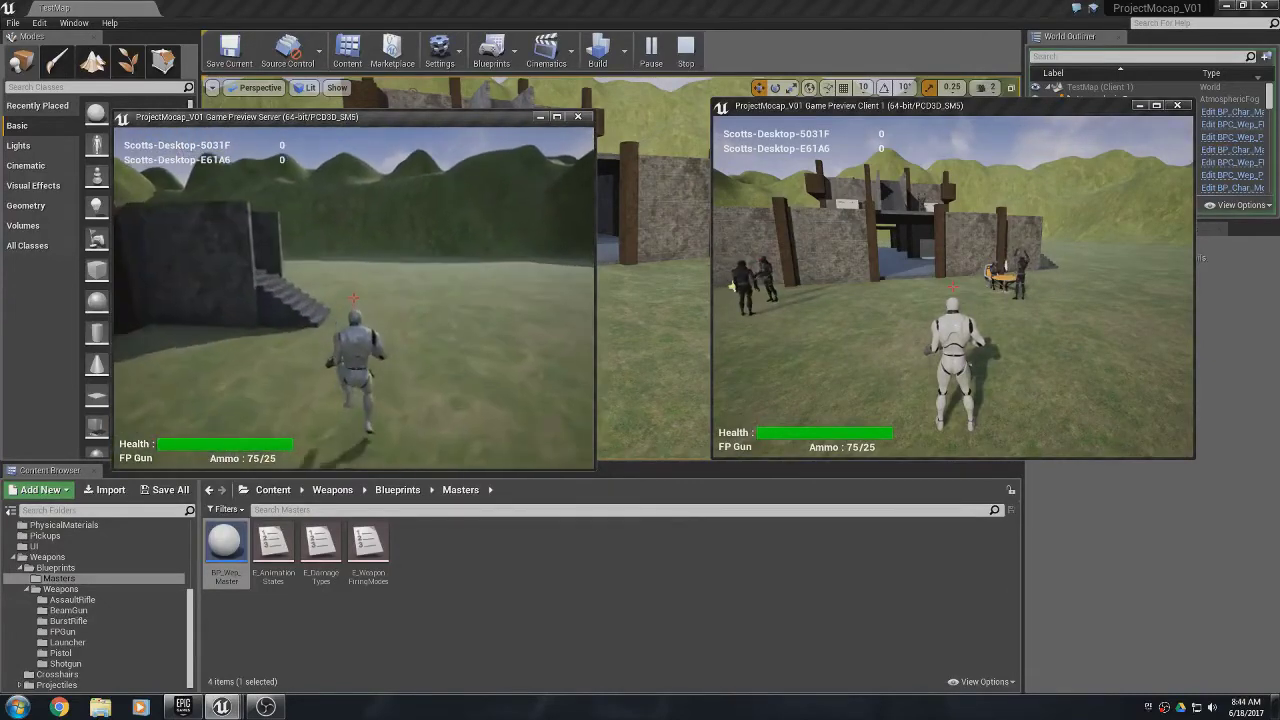
key(w)
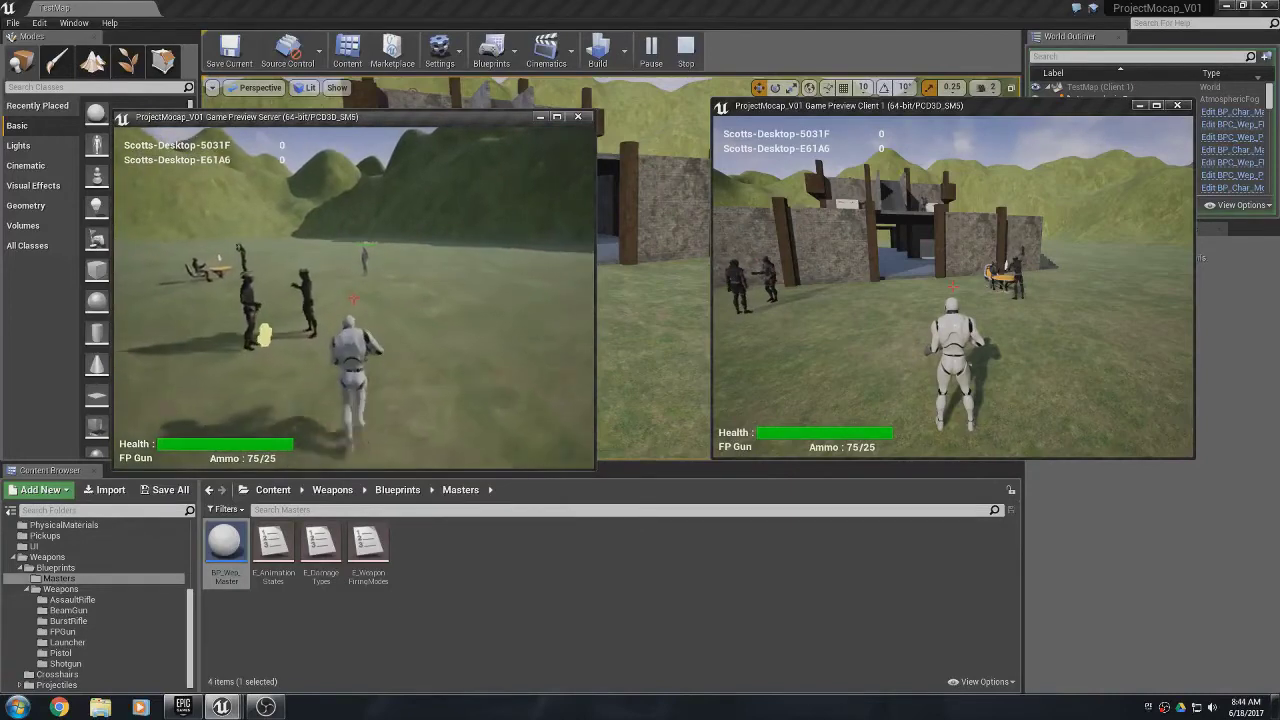
key(w)
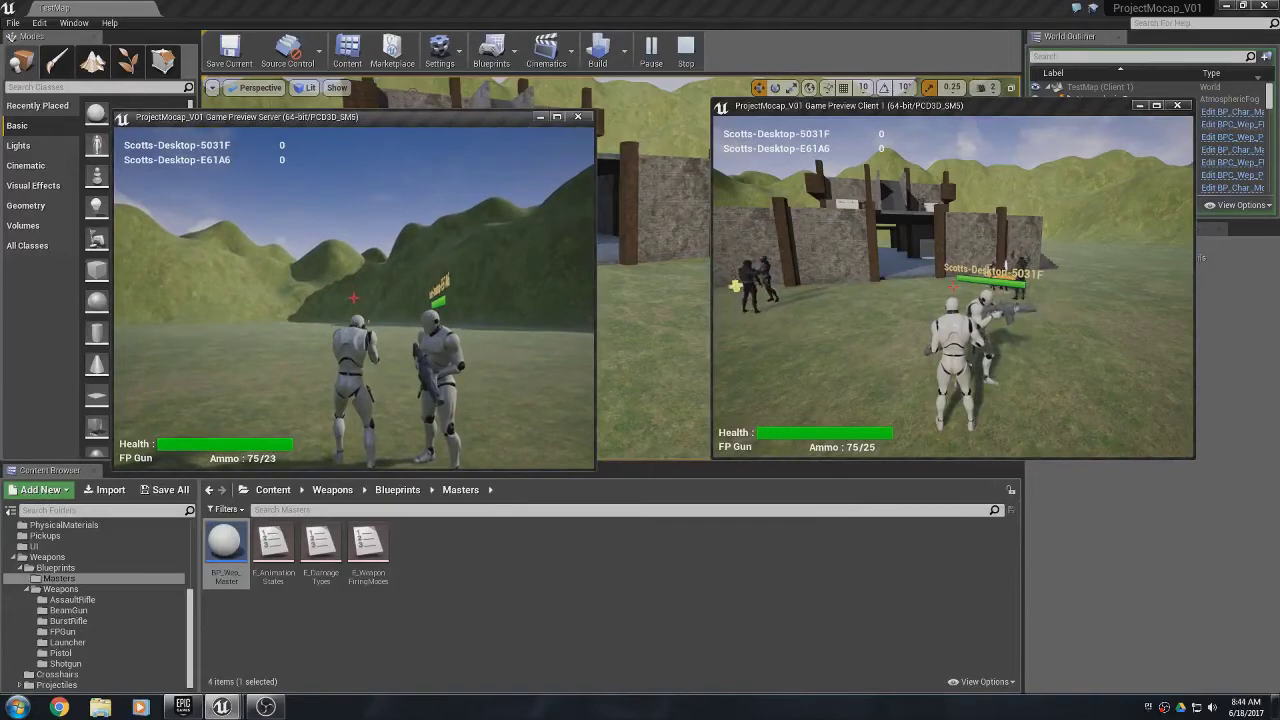
- Fire the FP Gun repeatedly as the server character from several angles to check the muzzle flash in the client's view
click(354, 298)
click(354, 298)
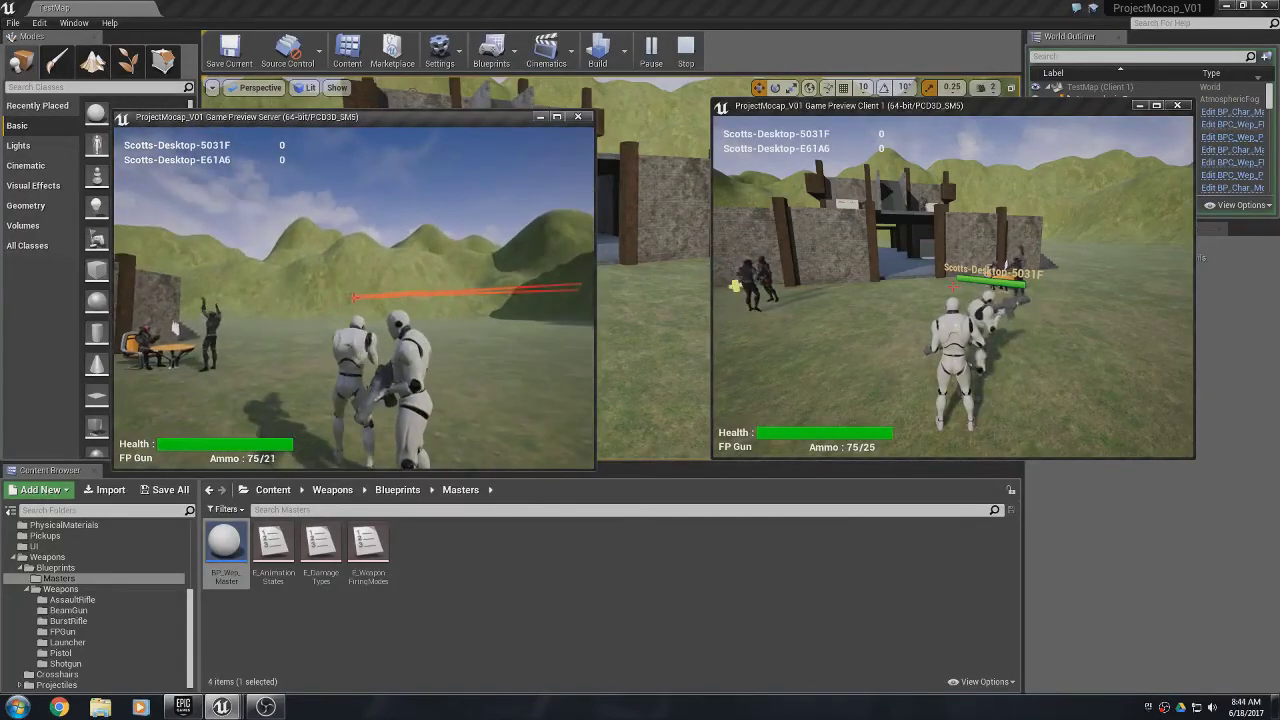
click(354, 298)
click(354, 298)
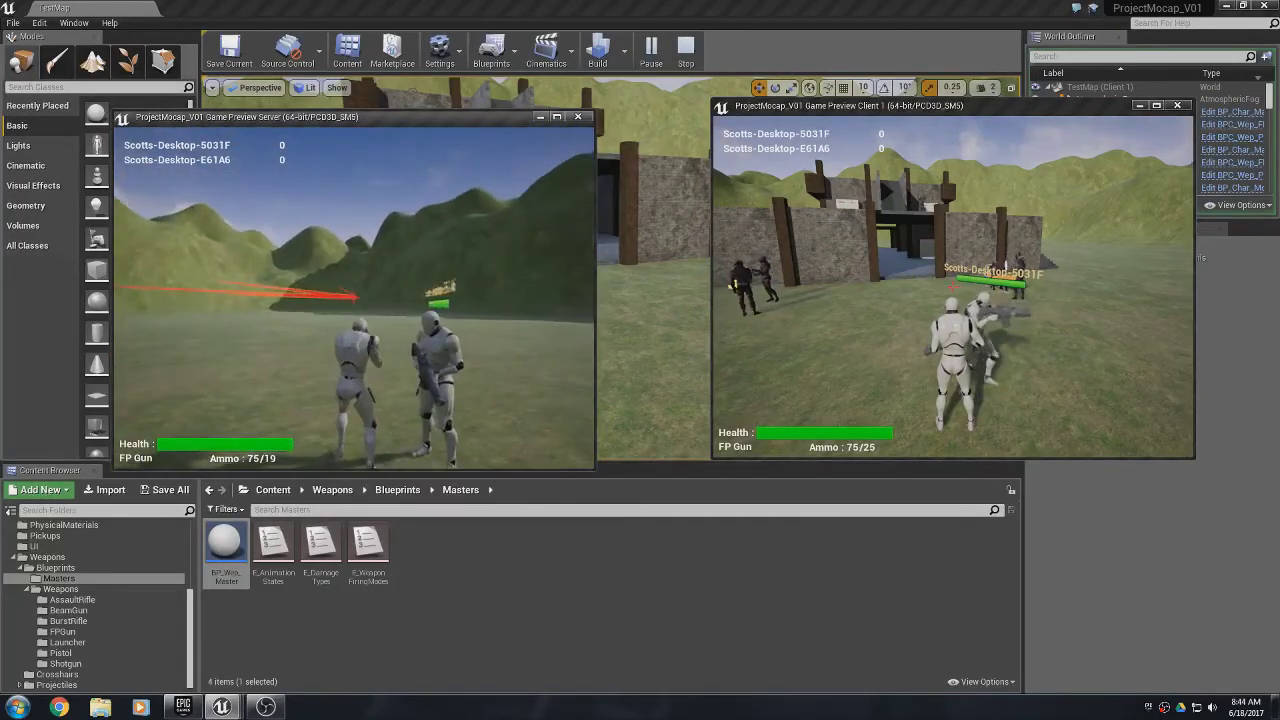
click(353, 297)
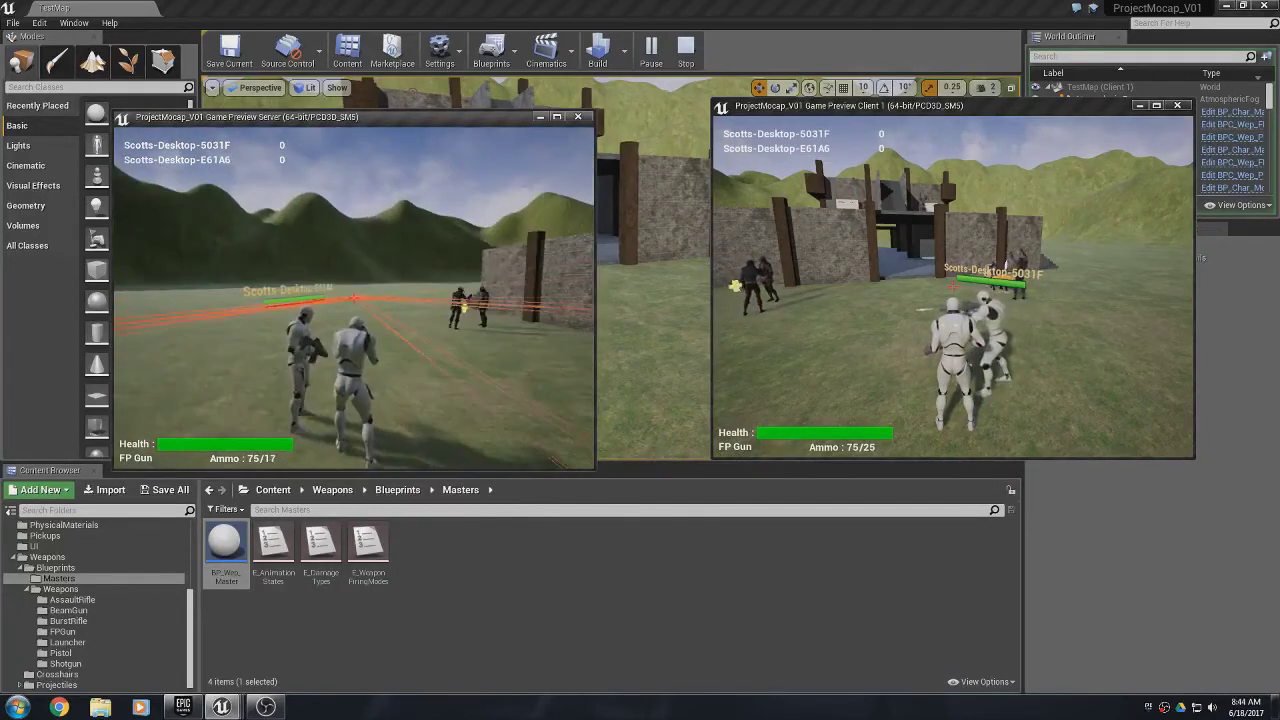
click(353, 297)
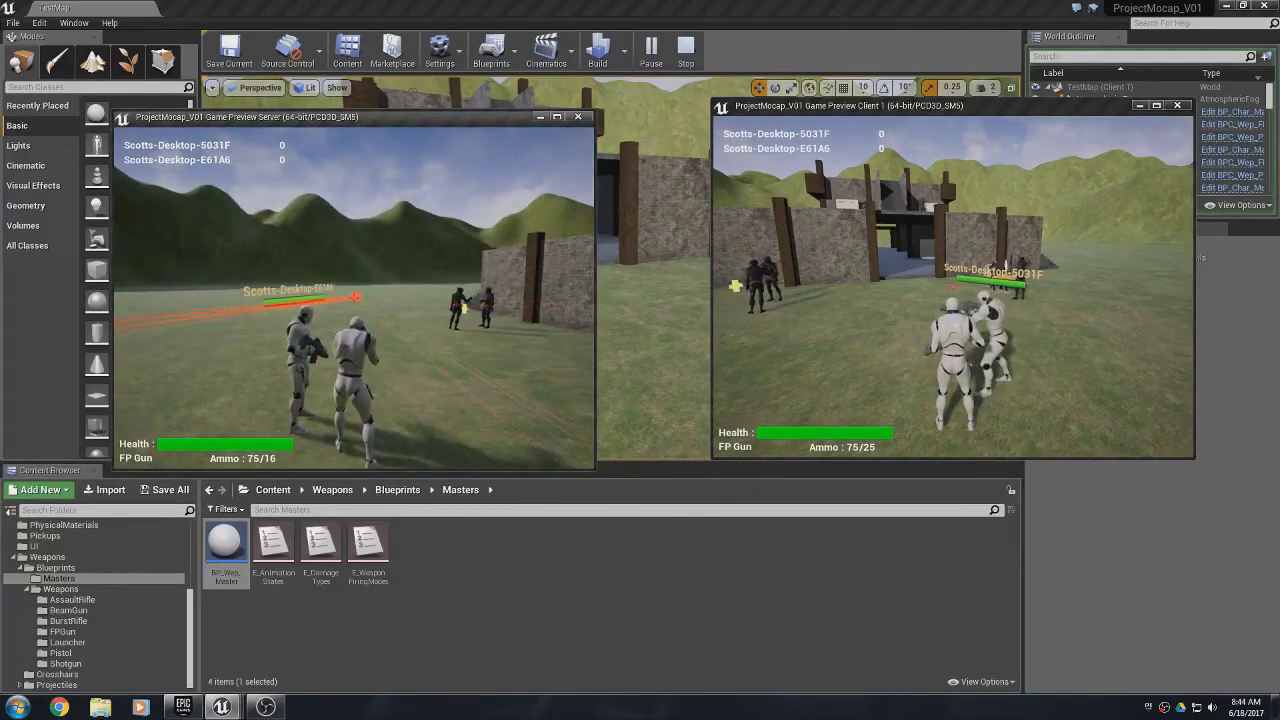
click(355, 297)
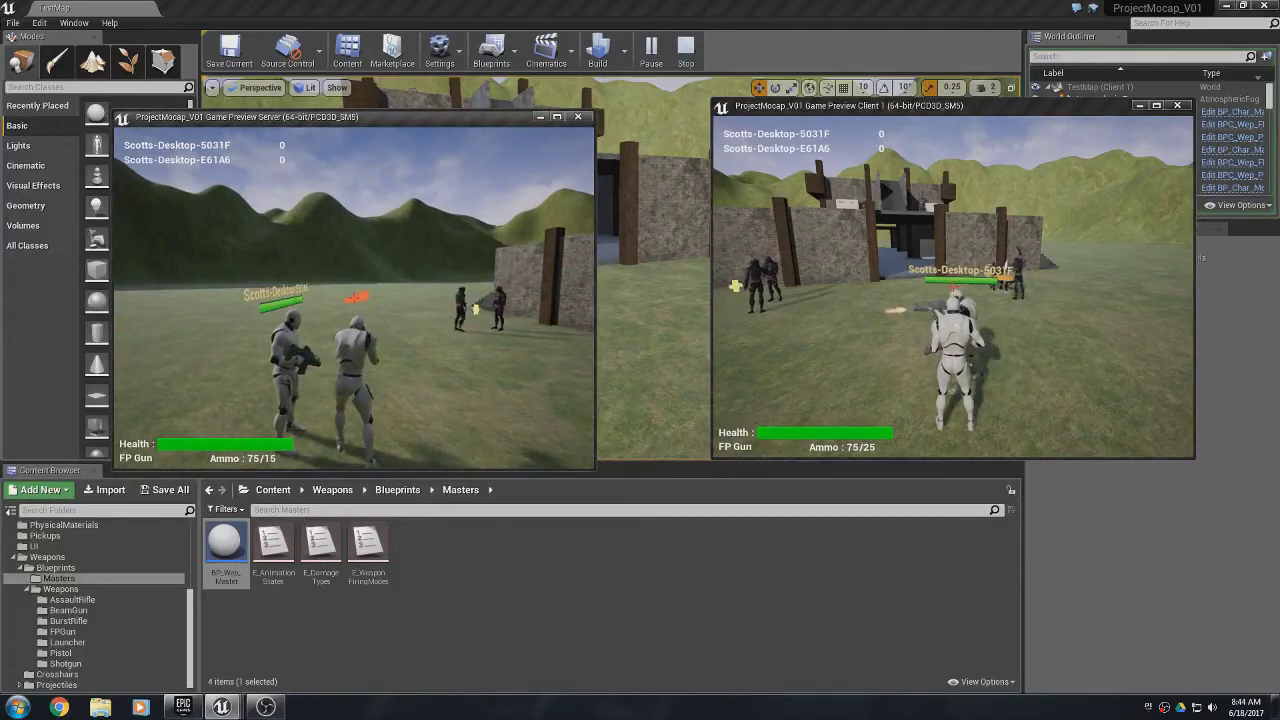
click(353, 297)
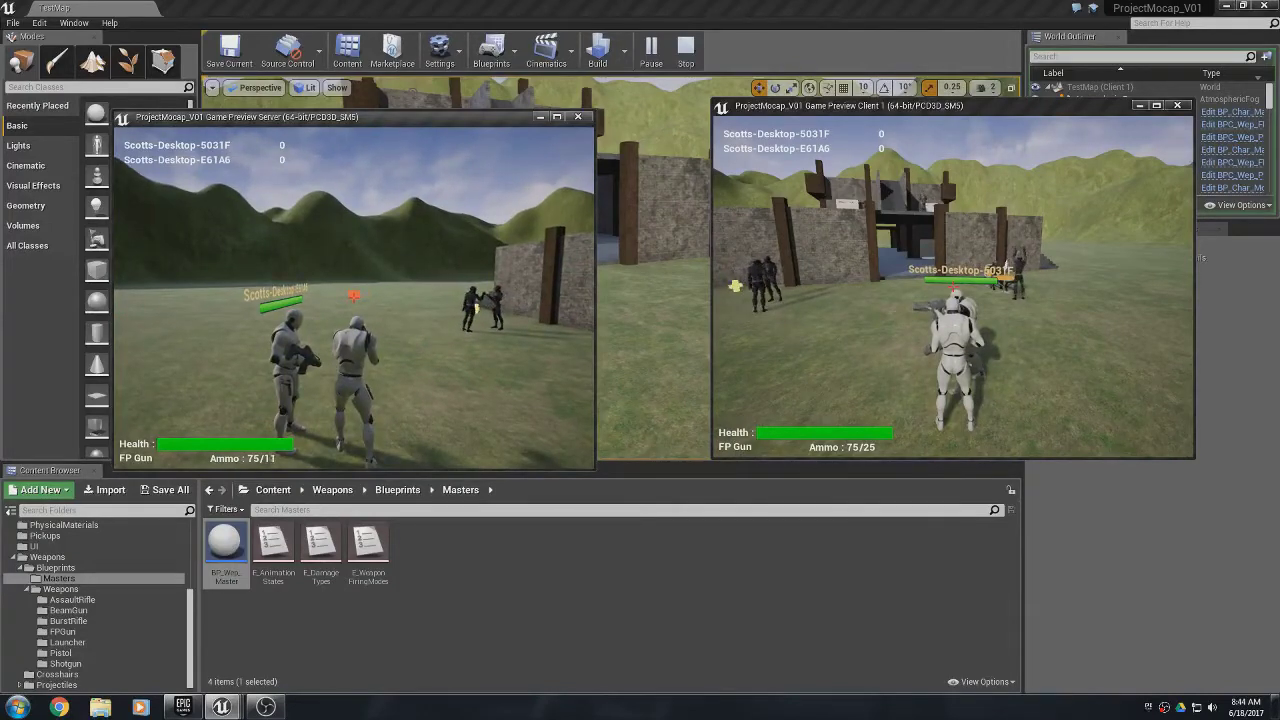
- Take control of the client character, move and repeatedly fire the FP Gun near the server character, and end the two-player session
key(alt+Tab)
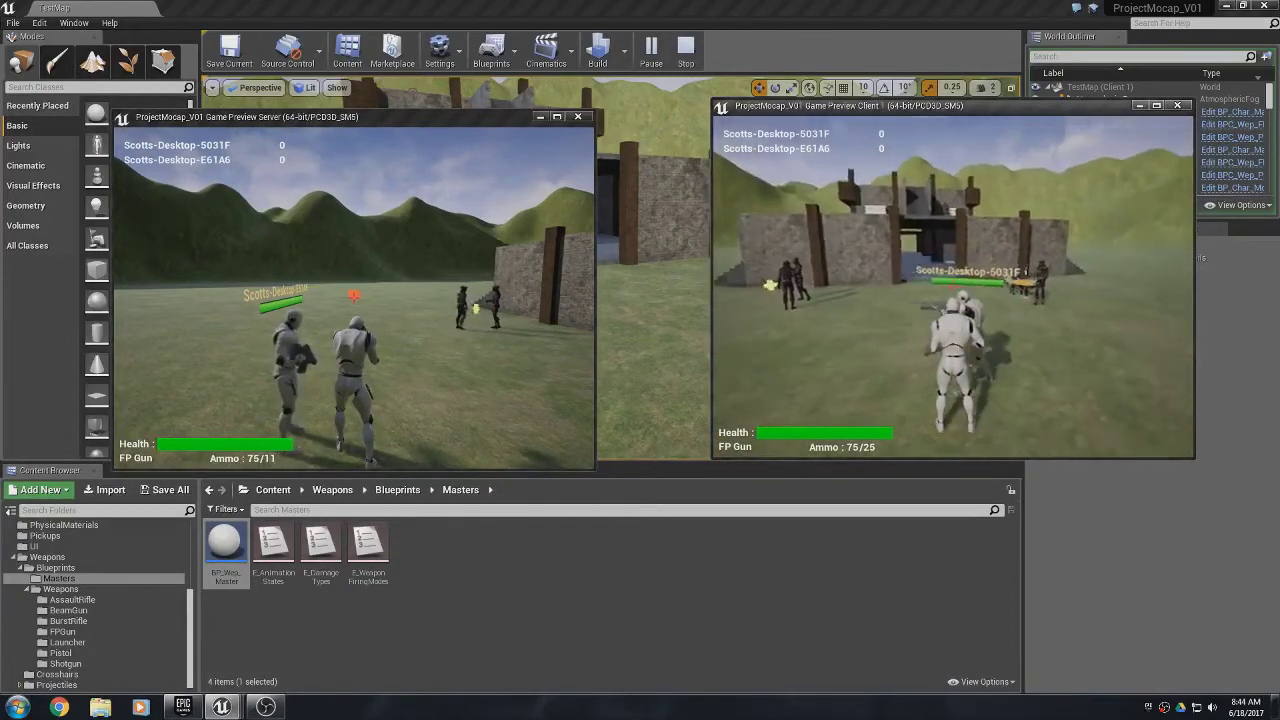
key(a)
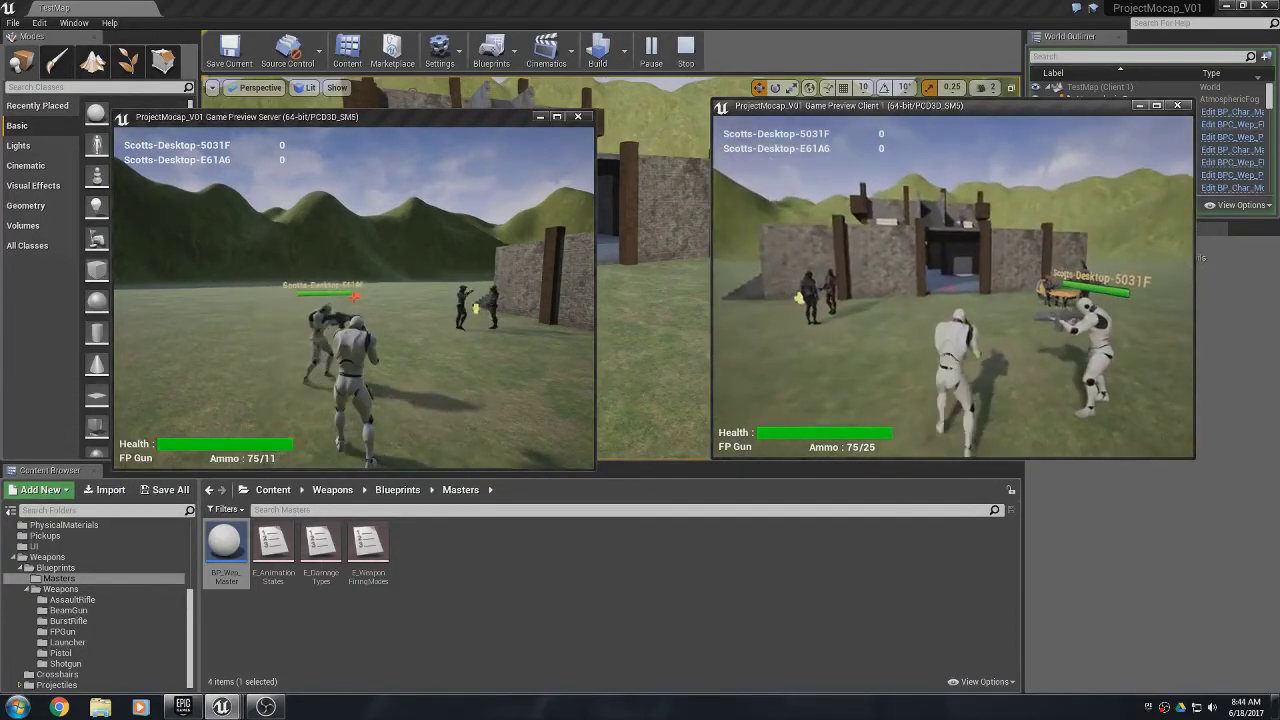
click(953, 288)
key(w)
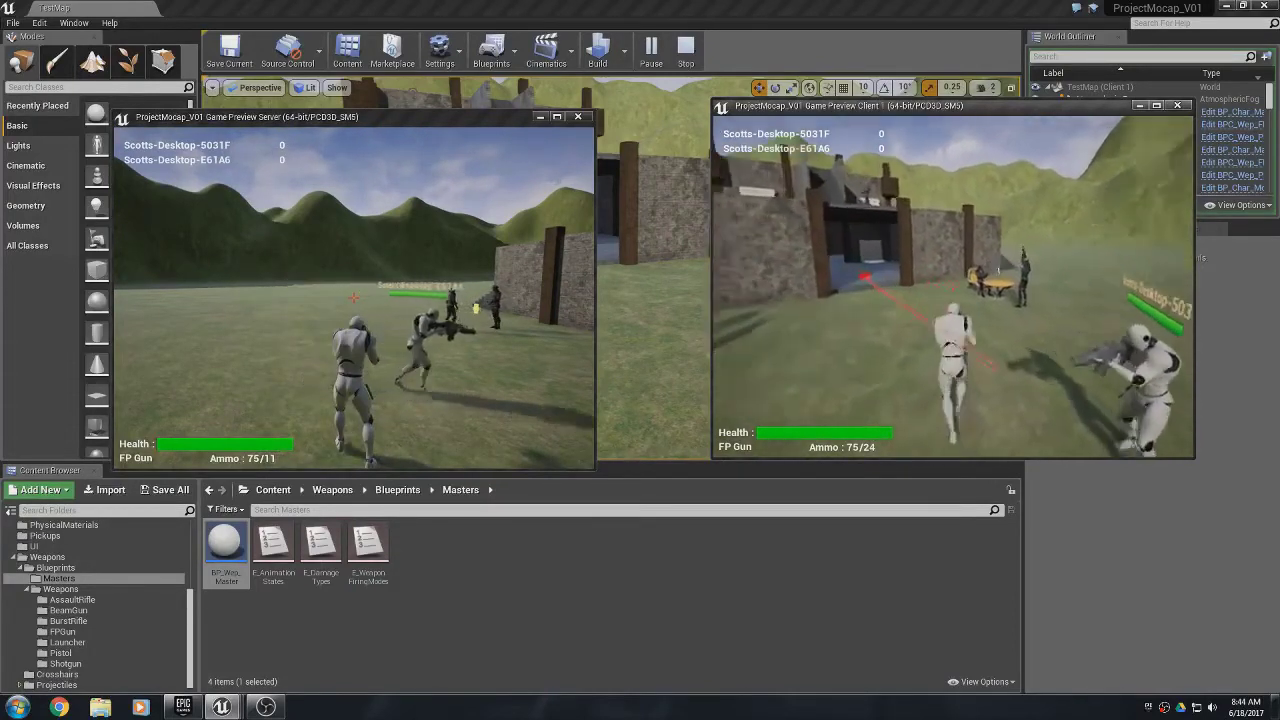
click(953, 288)
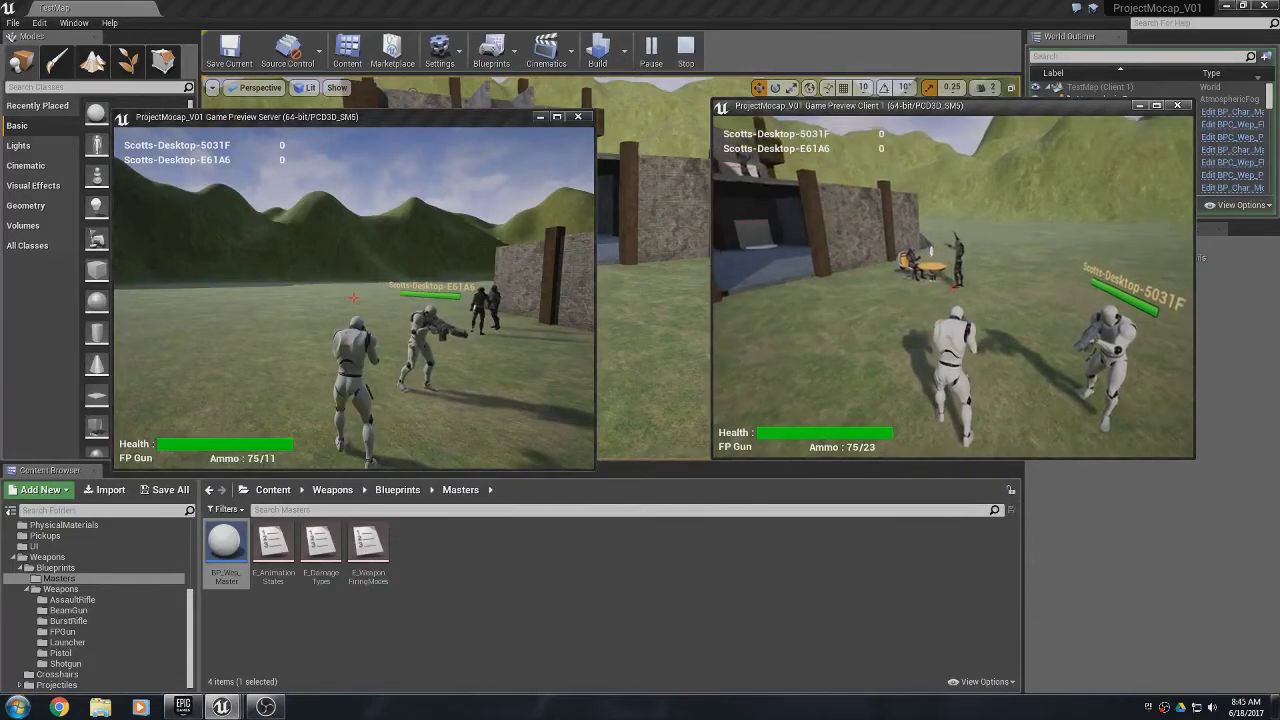
click(953, 286)
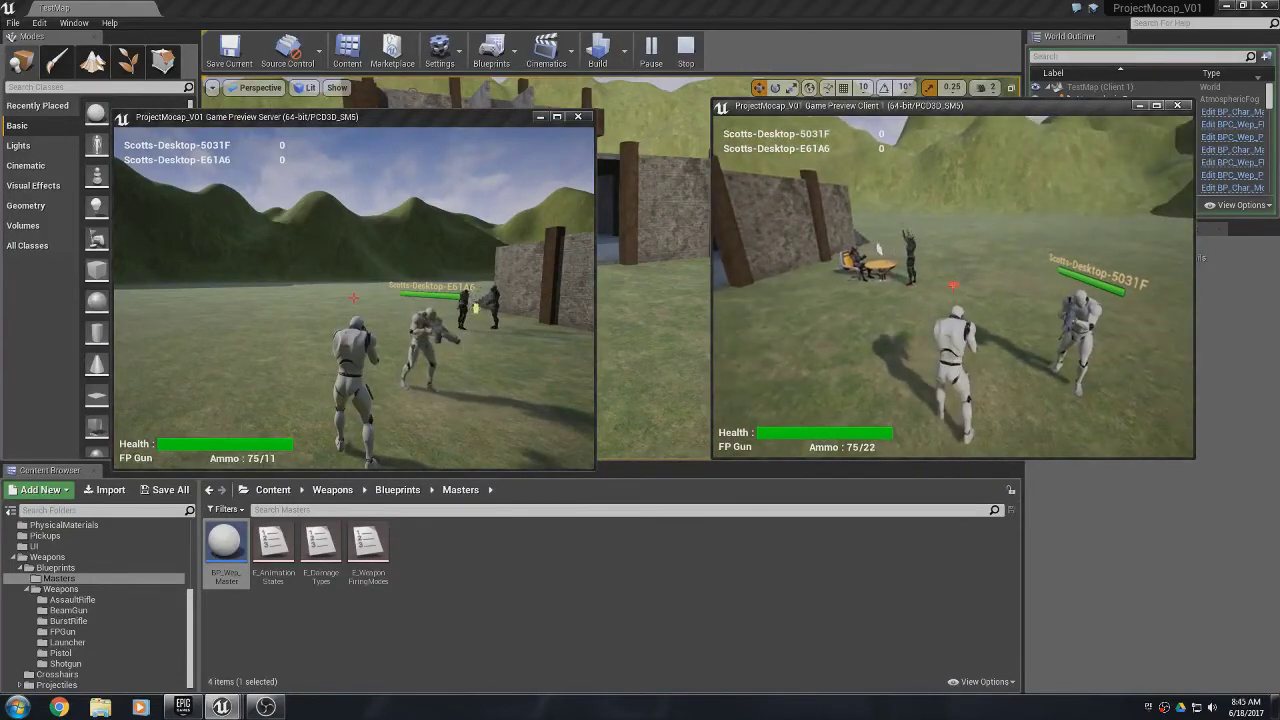
click(953, 286)
click(953, 286)
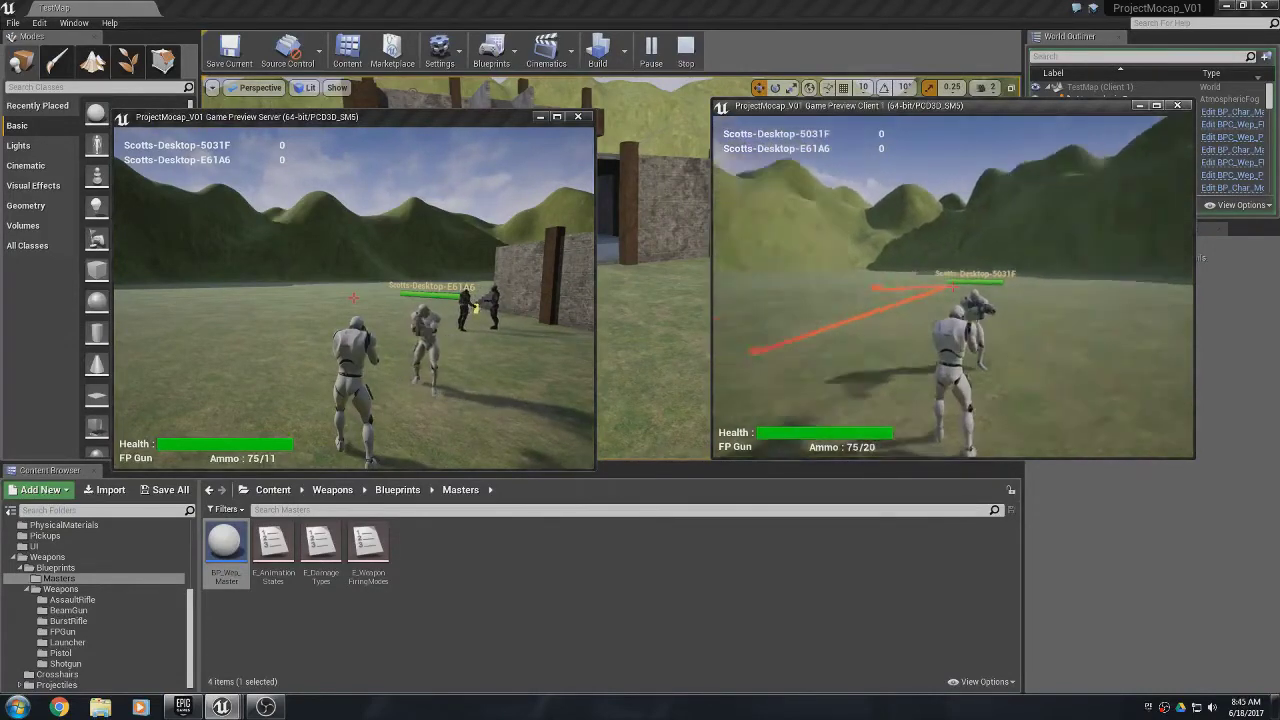
click(953, 286)
click(953, 286)
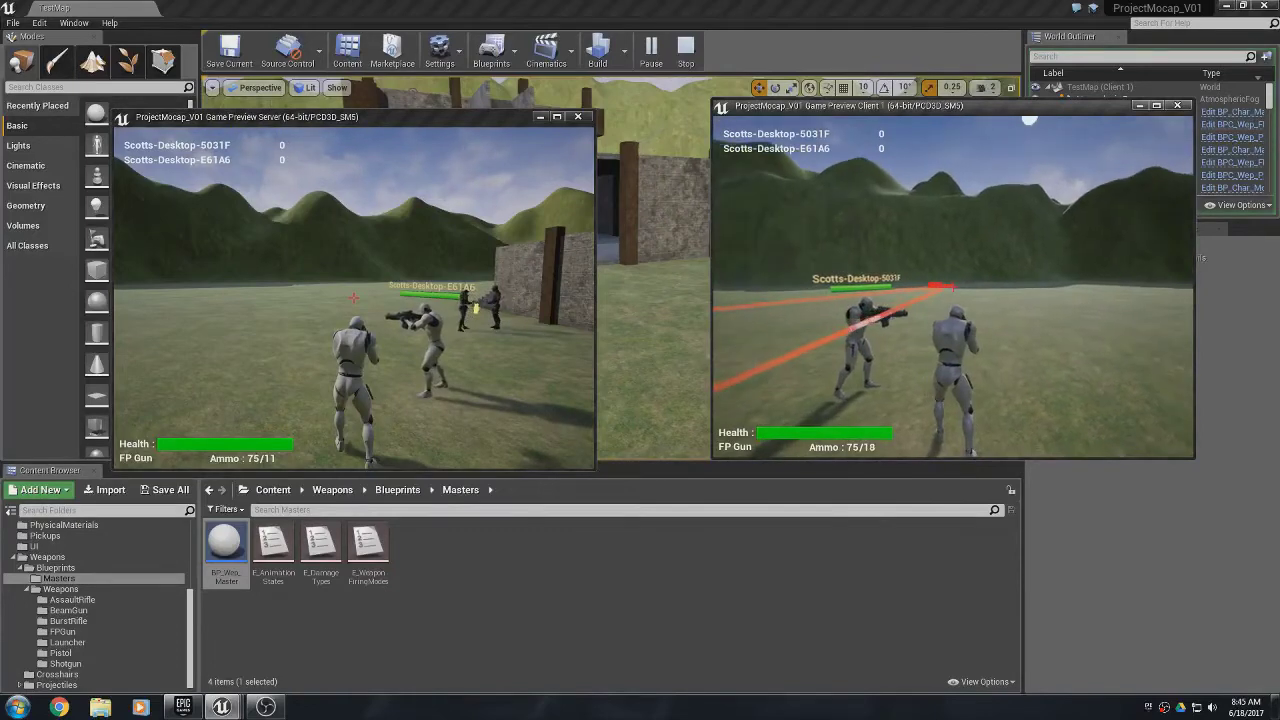
click(953, 286)
key(Escape)
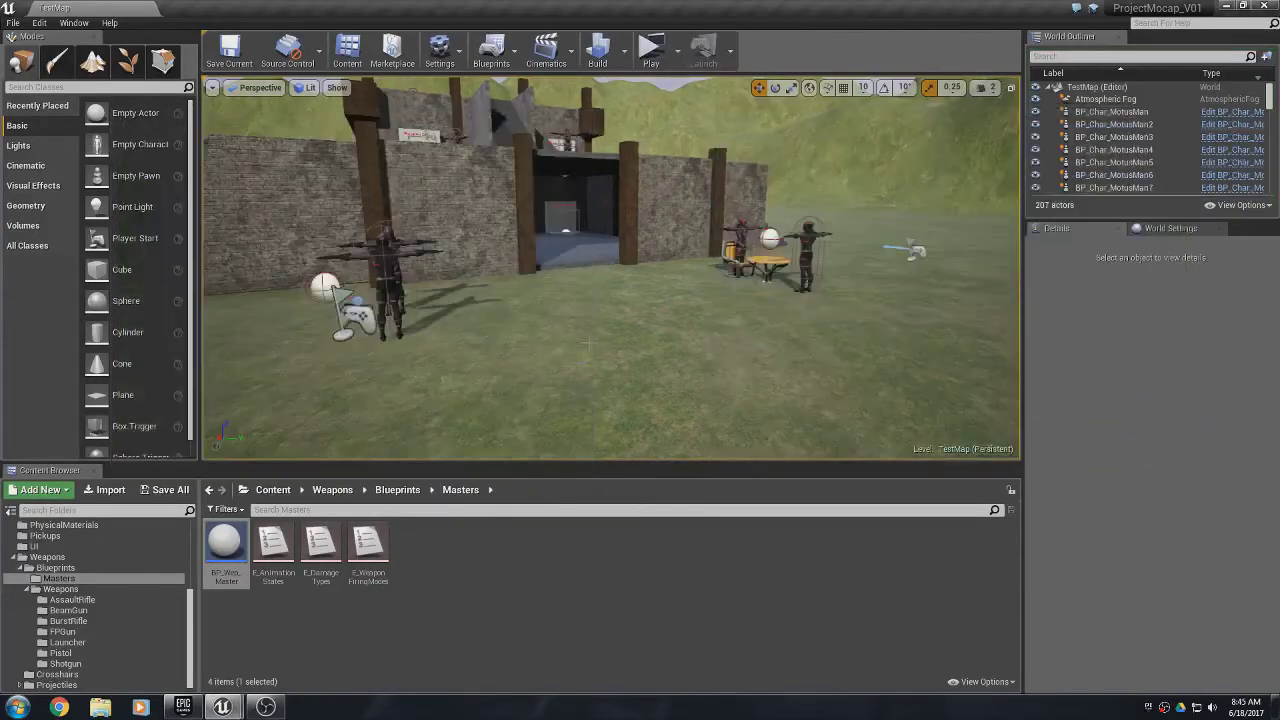
- Set the number of players to 1 and start a play session in the selected viewport
click(677, 50)
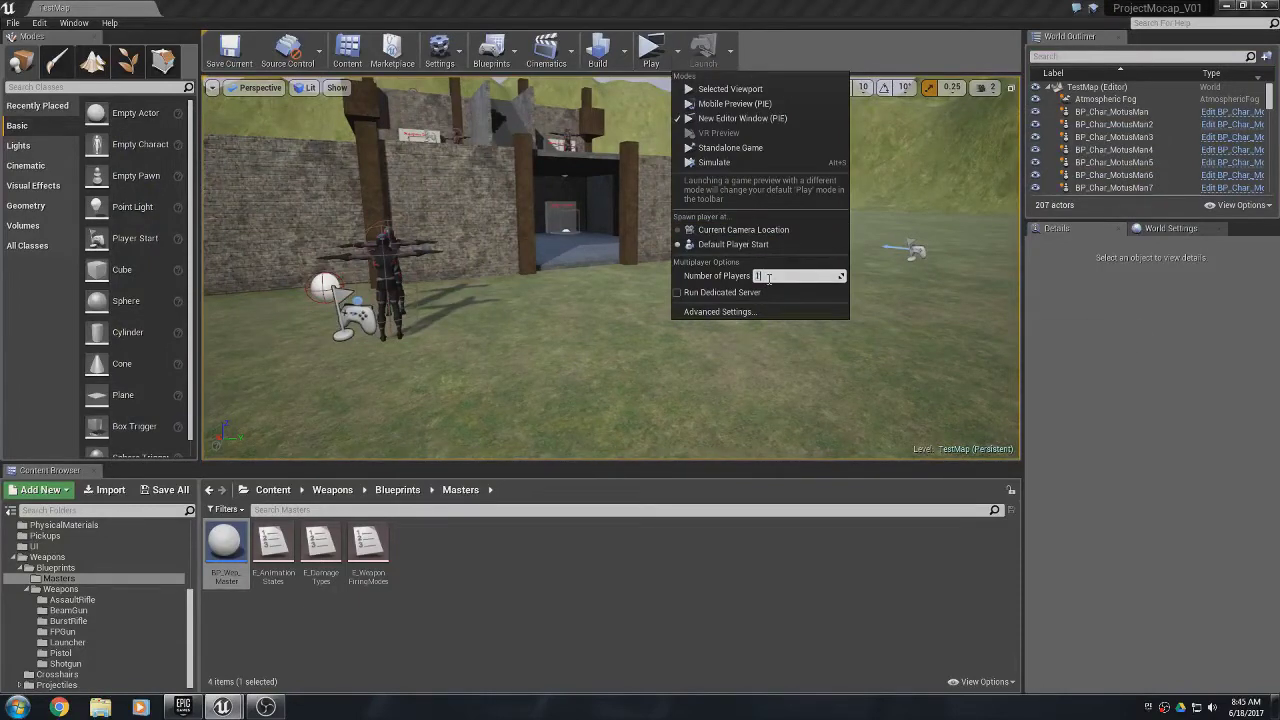
click(730, 88)
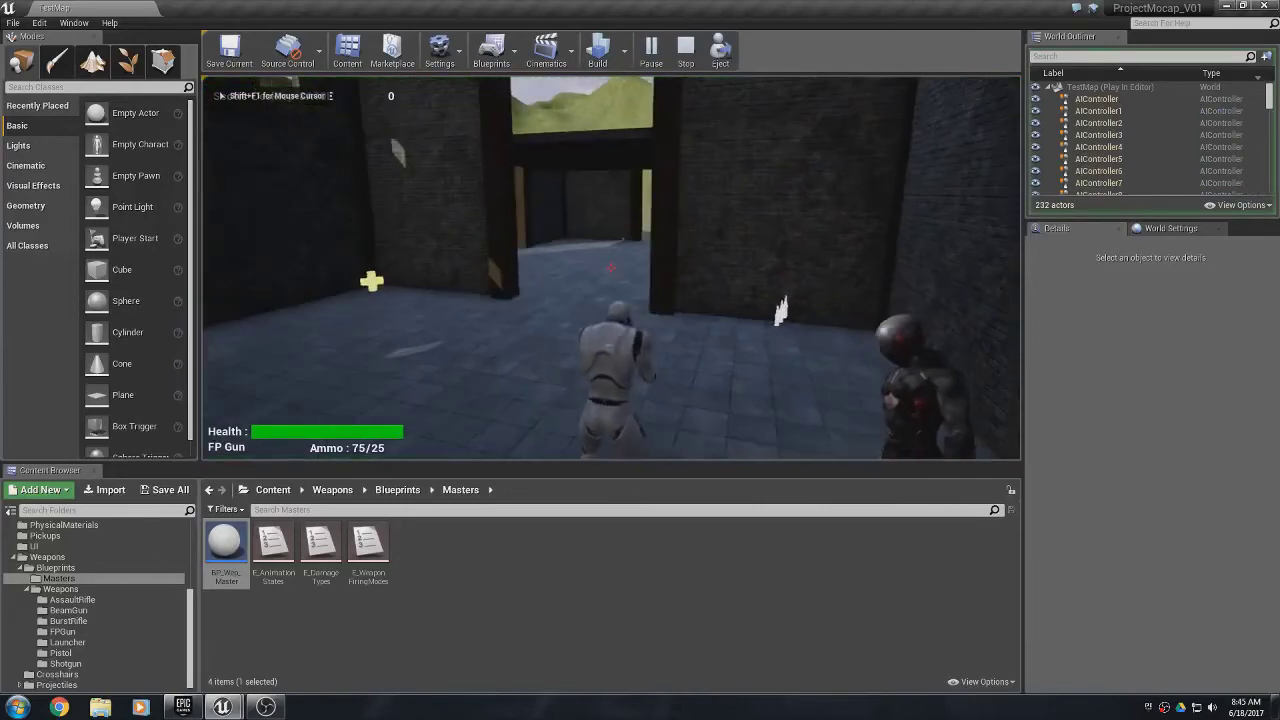
- End the play session and set the FP Gun blueprint's Single Fire Sound to AssaultRifle_Cue
click(611, 267)
key(Escape)
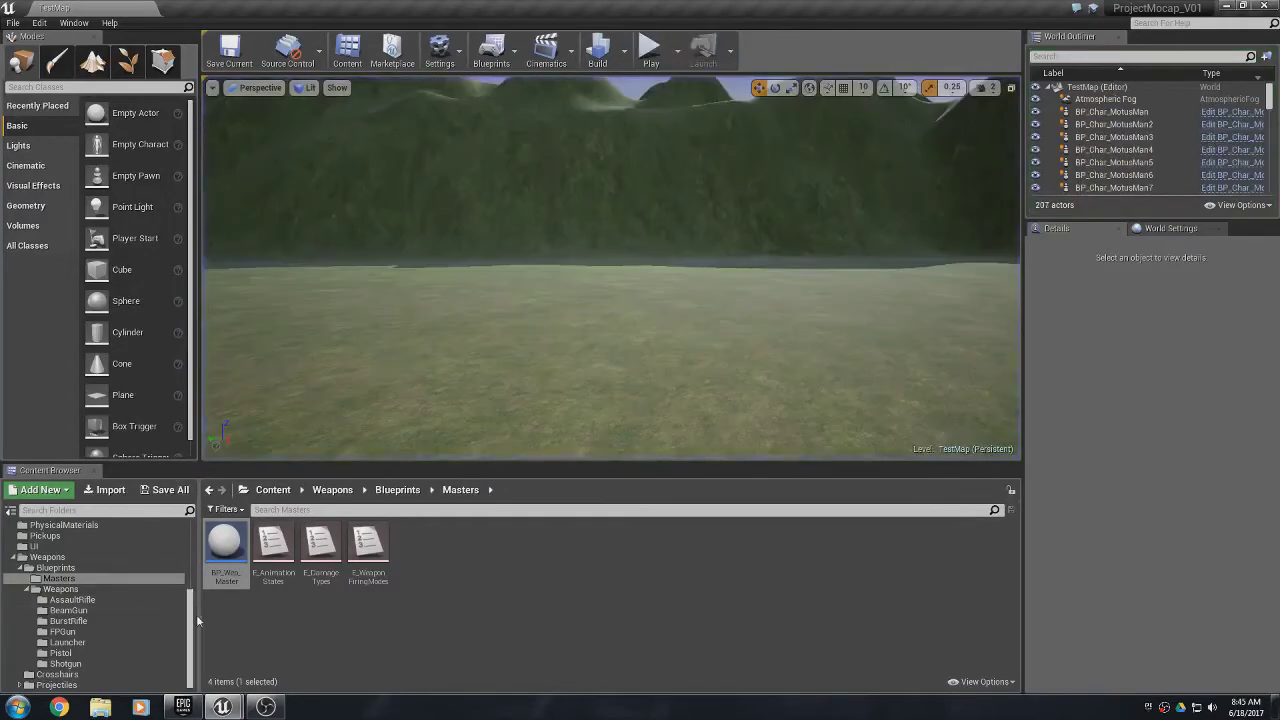
mouse_move(222, 706)
click(272, 658)
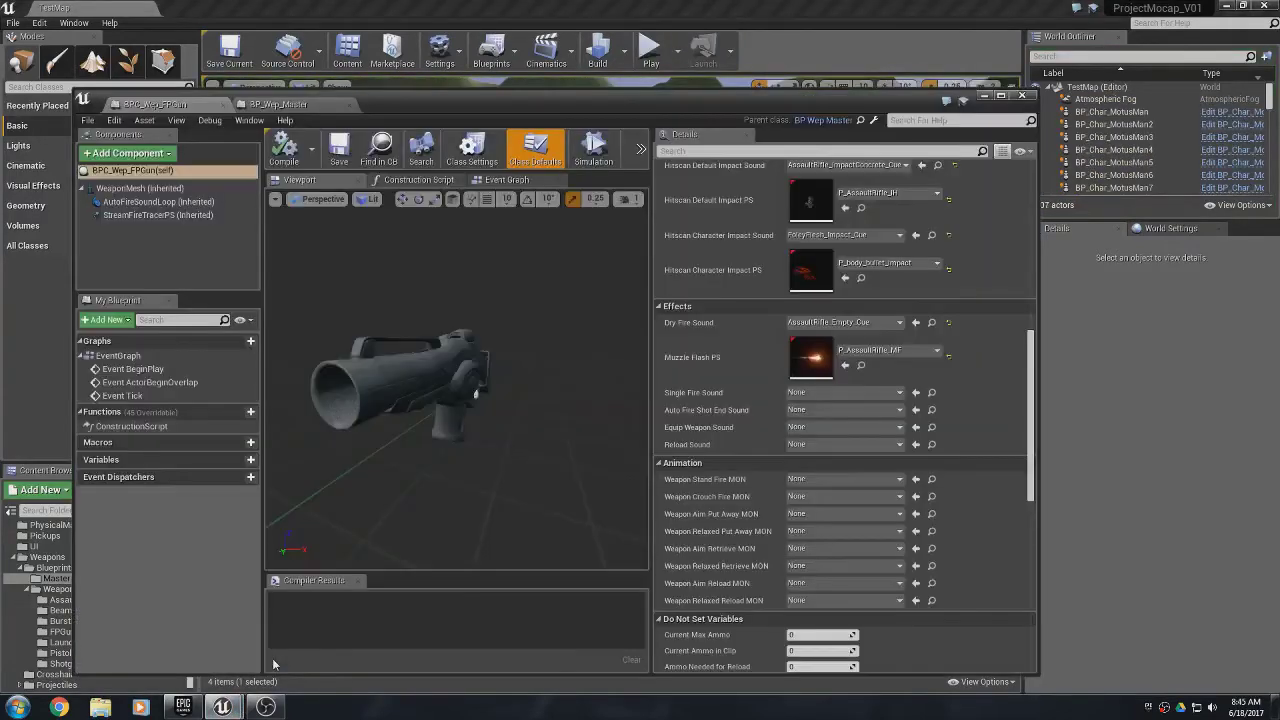
click(818, 392)
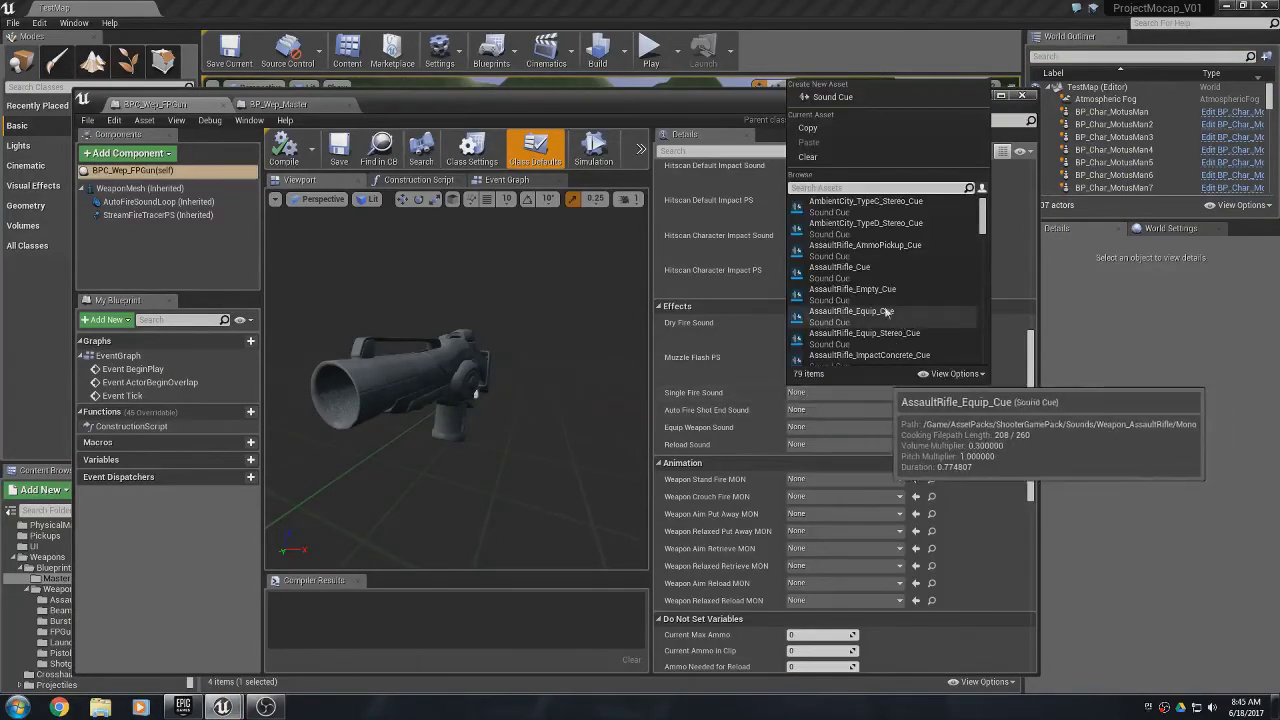
click(851, 276)
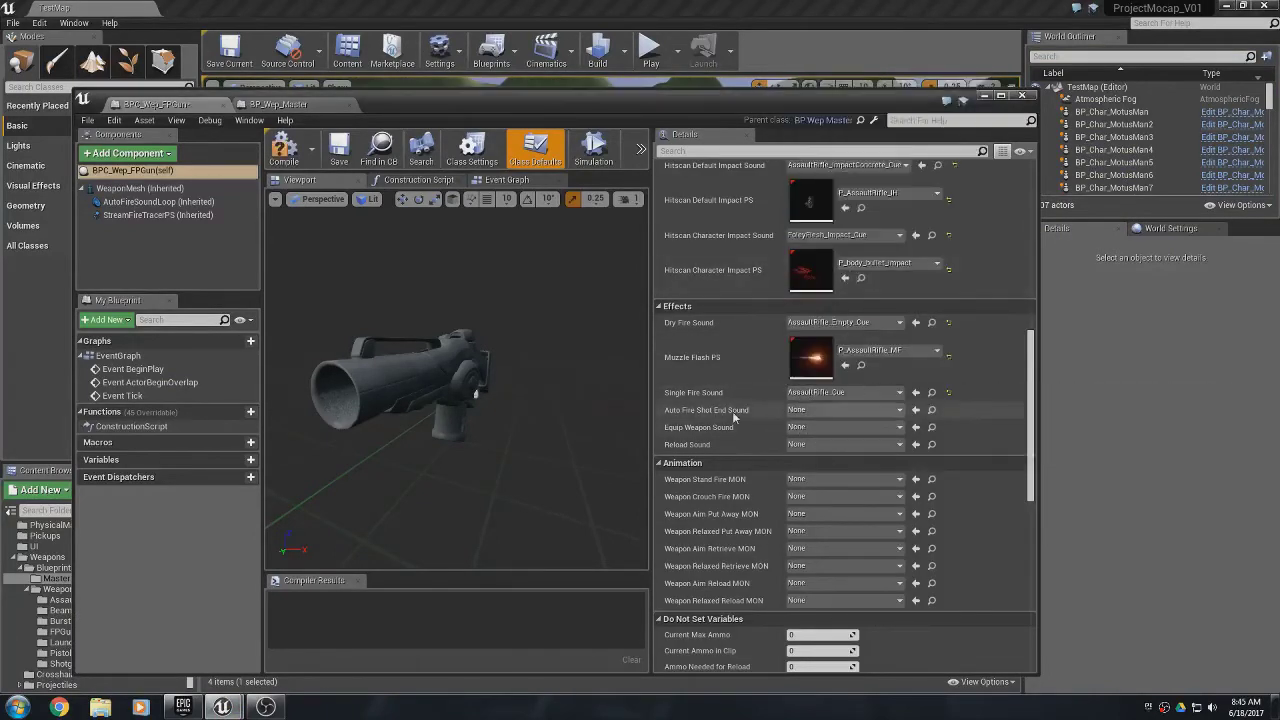
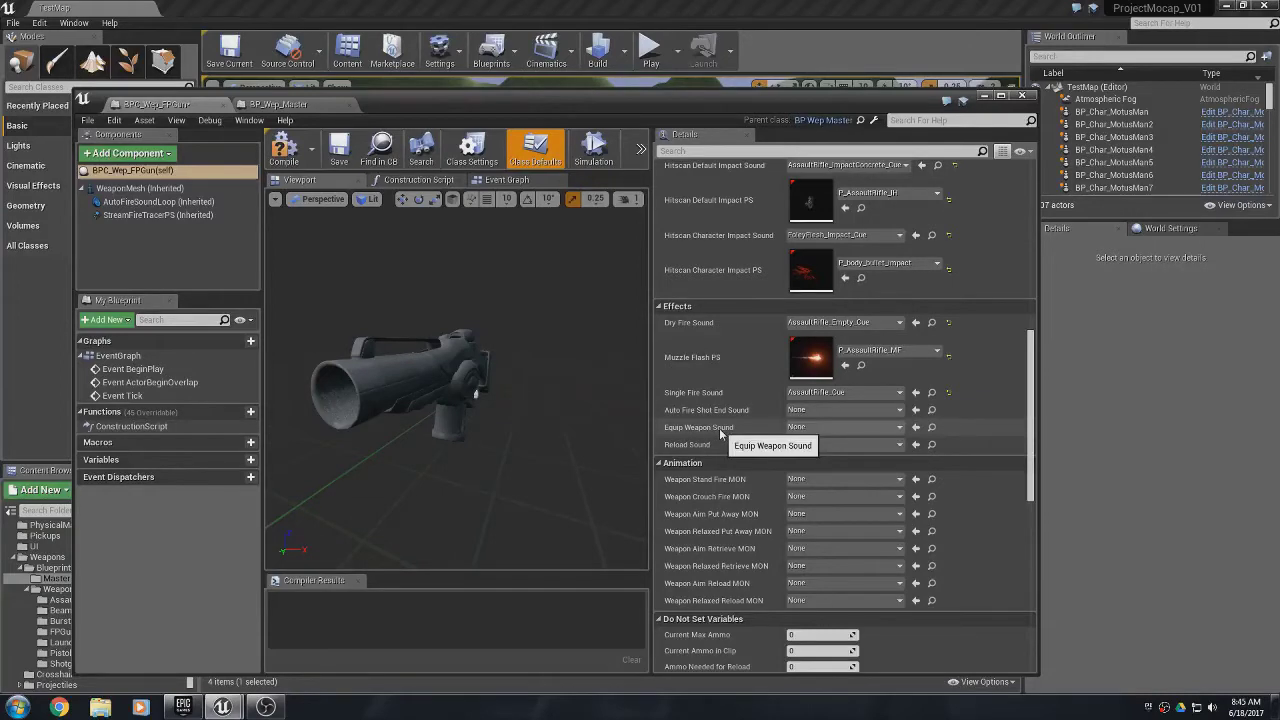
- Set the Equip Weapon Sound to AssaultRifle_Equip_Stereo_Cue and the Reload Sound to AssaultRifle_Reload_Stereo_Cue, and compile the blueprint
click(810, 429)
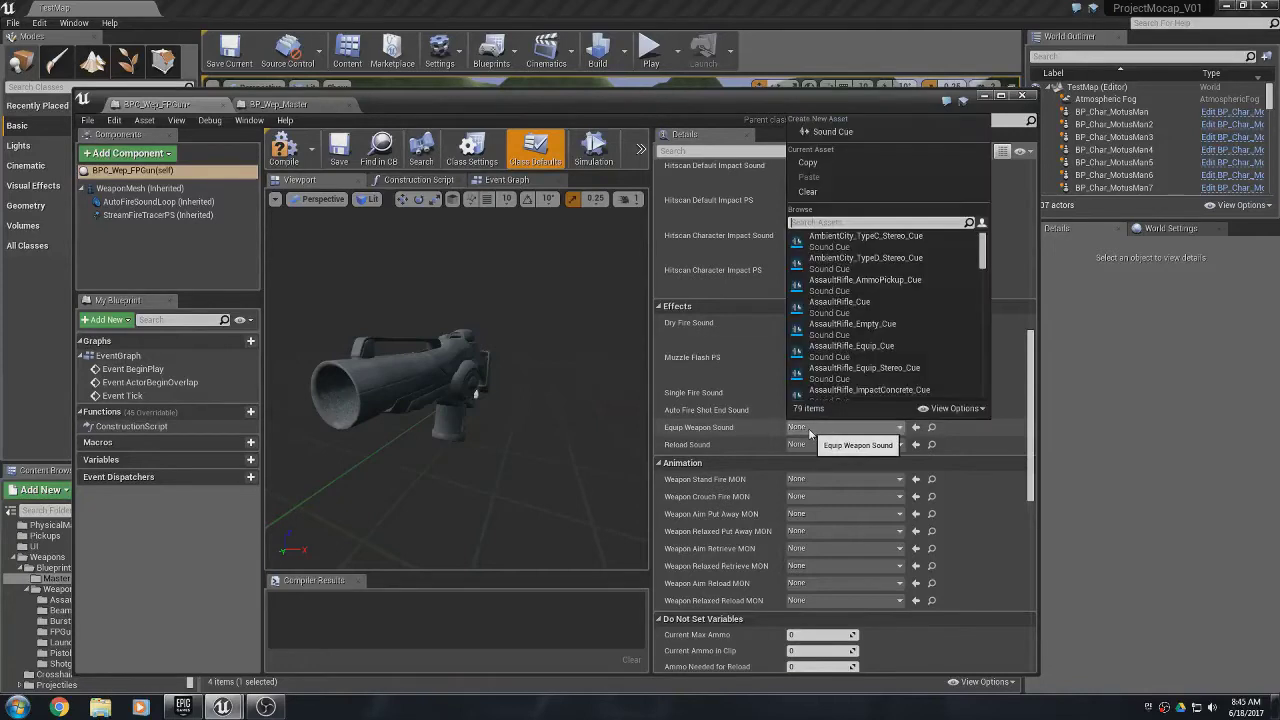
click(853, 370)
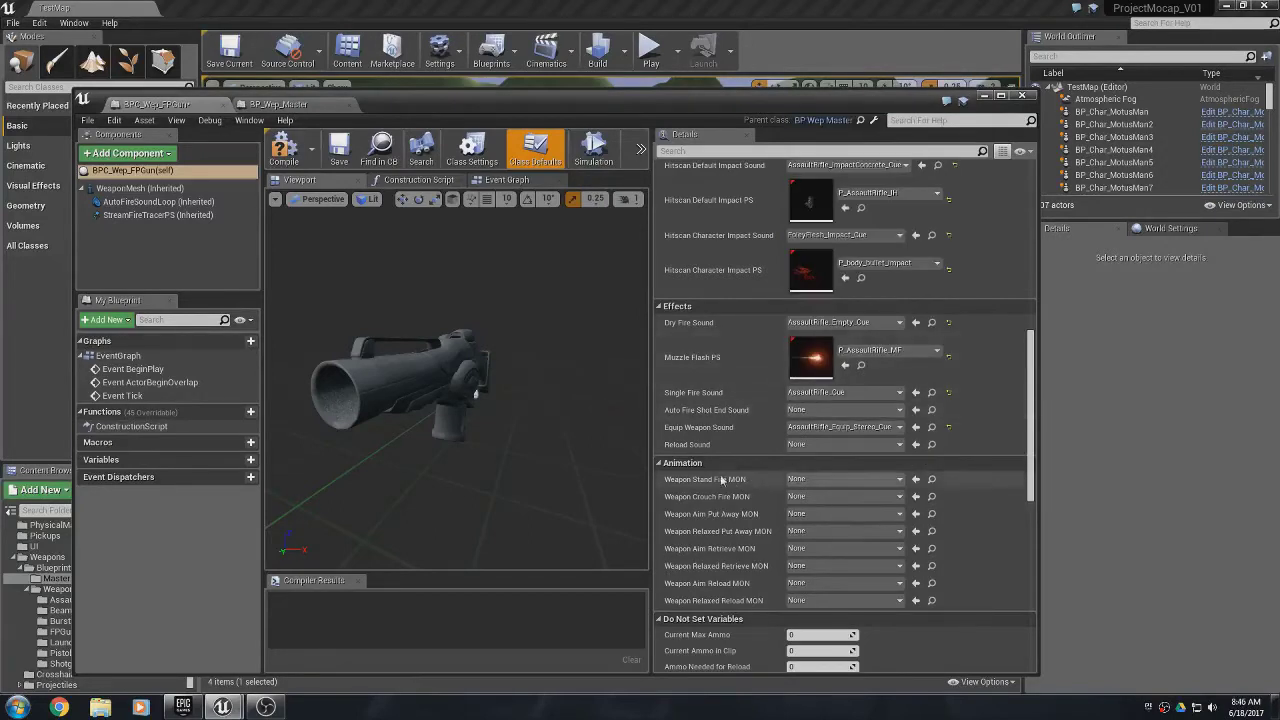
click(853, 446)
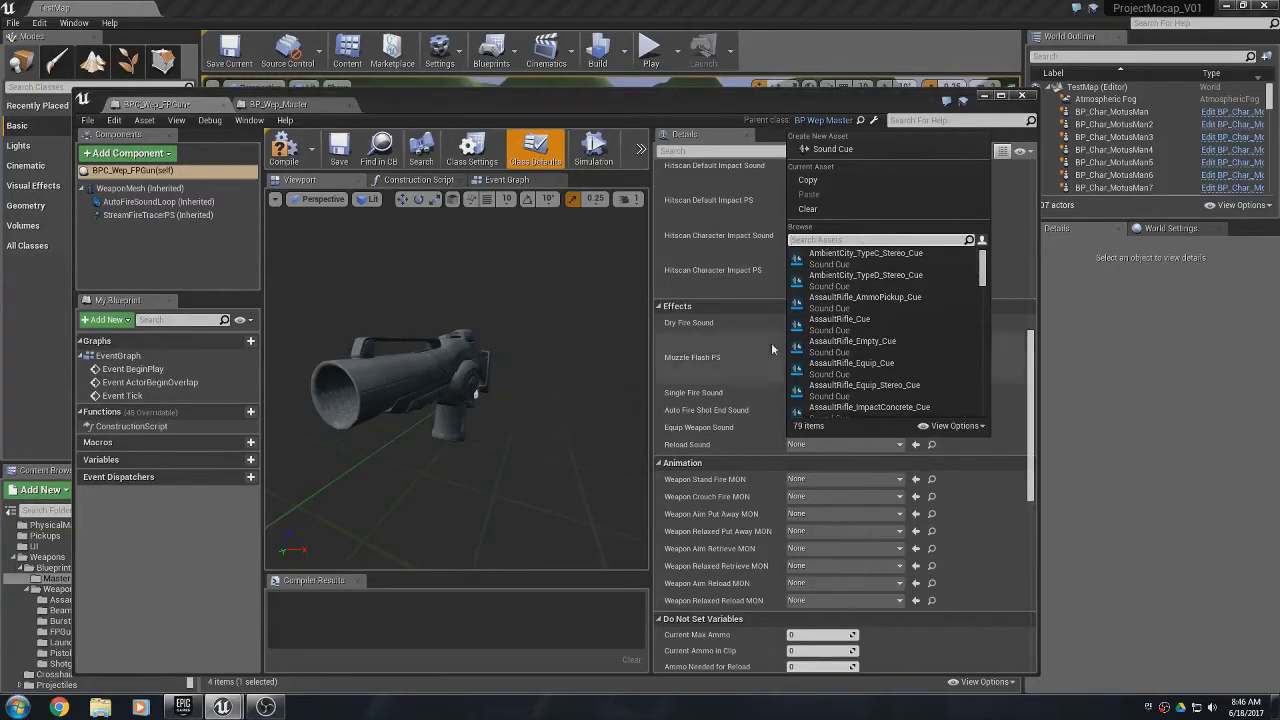
text(reload)
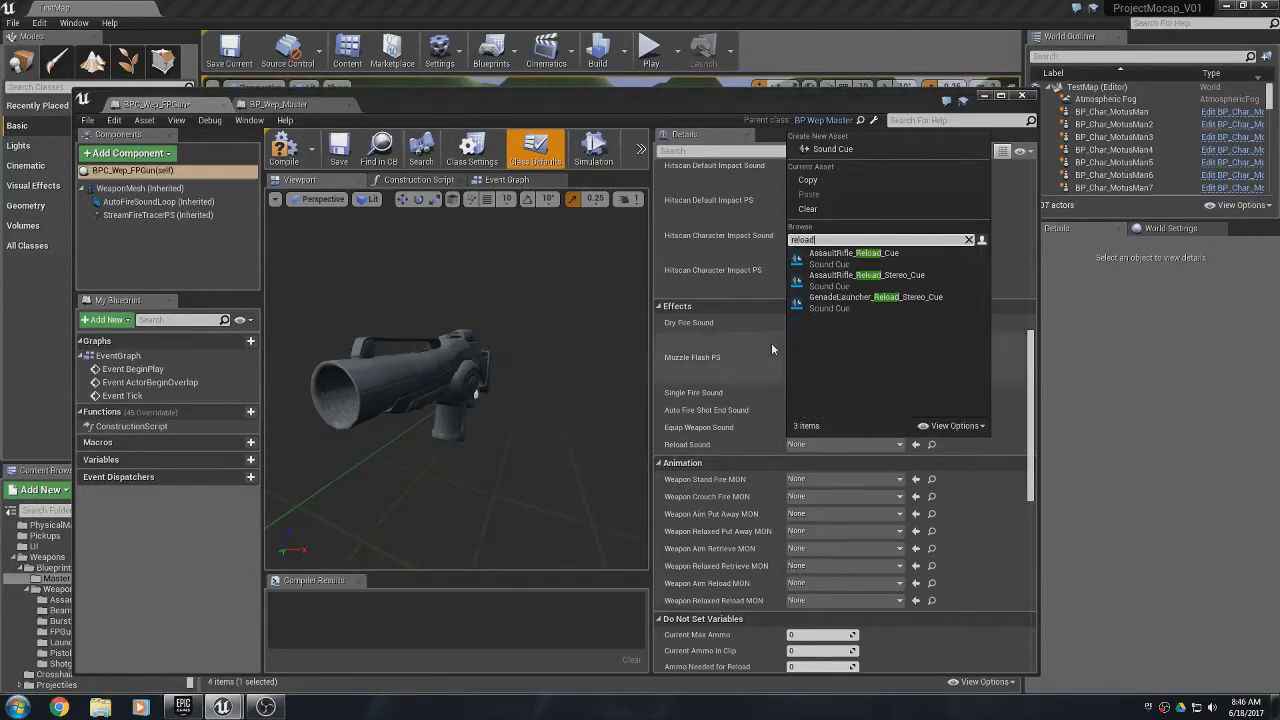
click(828, 287)
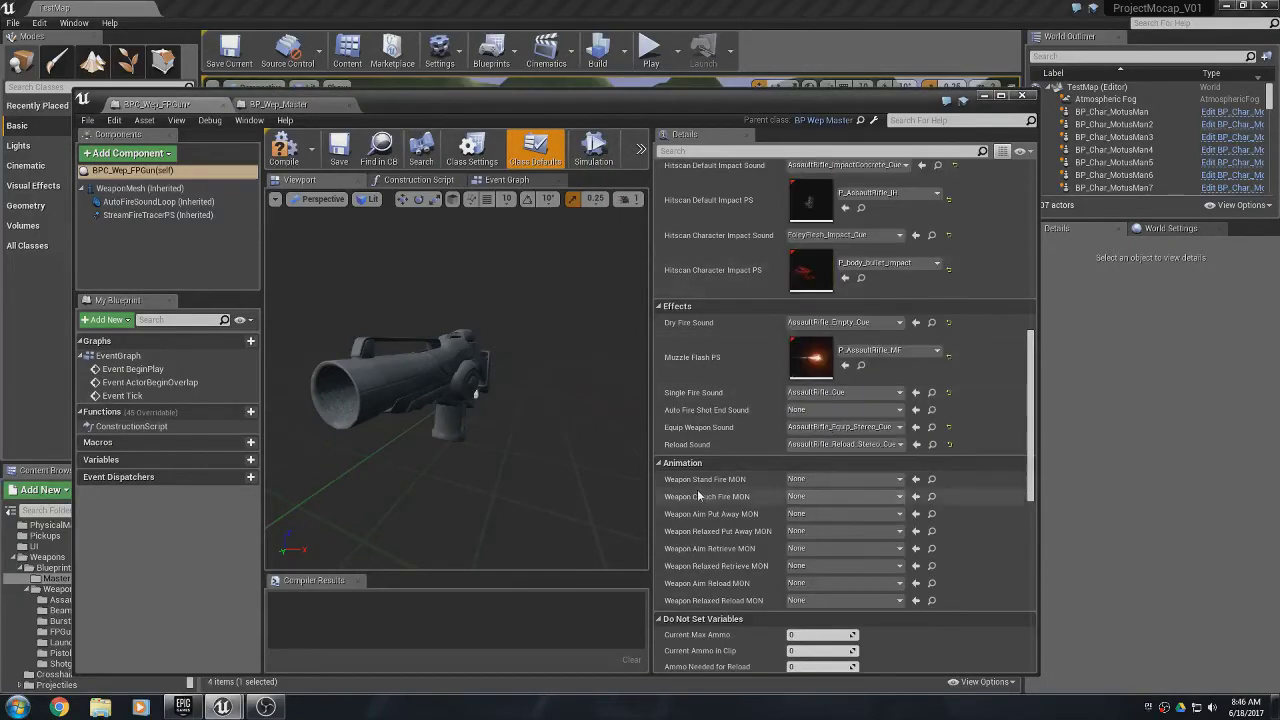
click(290, 154)
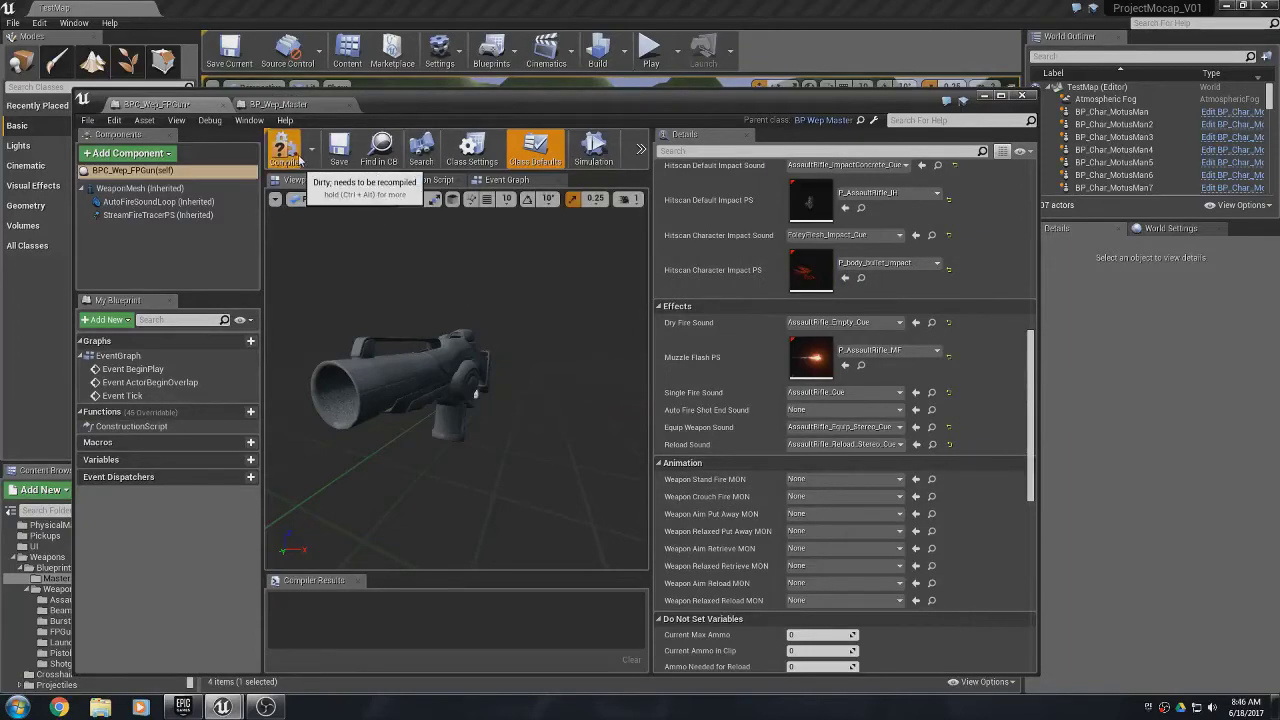
- Start a play session in the level and repeatedly fire and reload the FP Gun to test its sounds
click(982, 98)
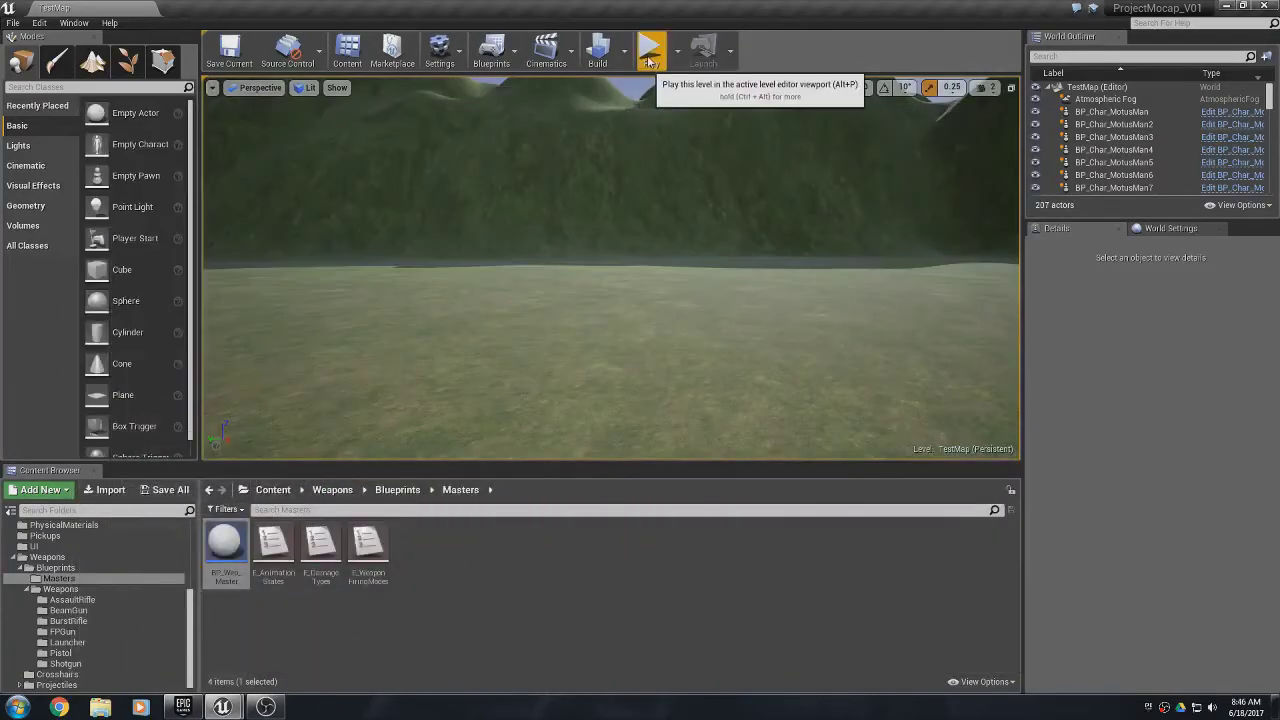
click(650, 48)
click(610, 266)
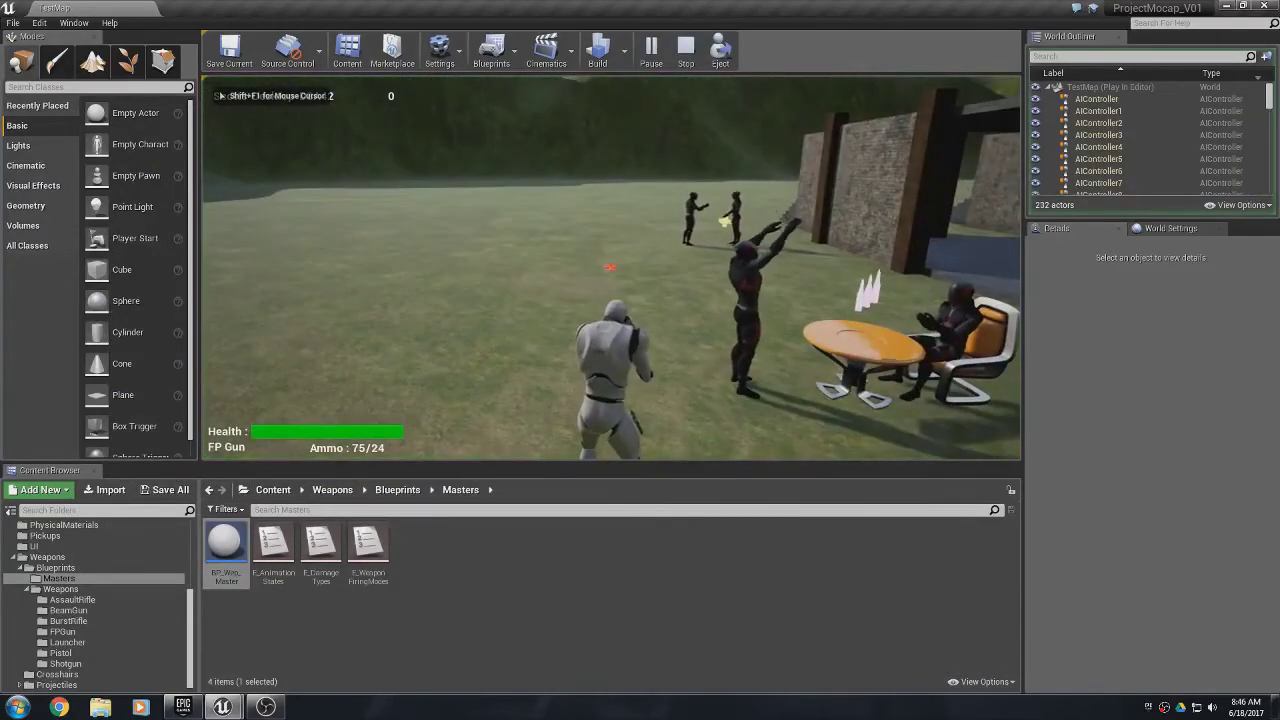
click(610, 266)
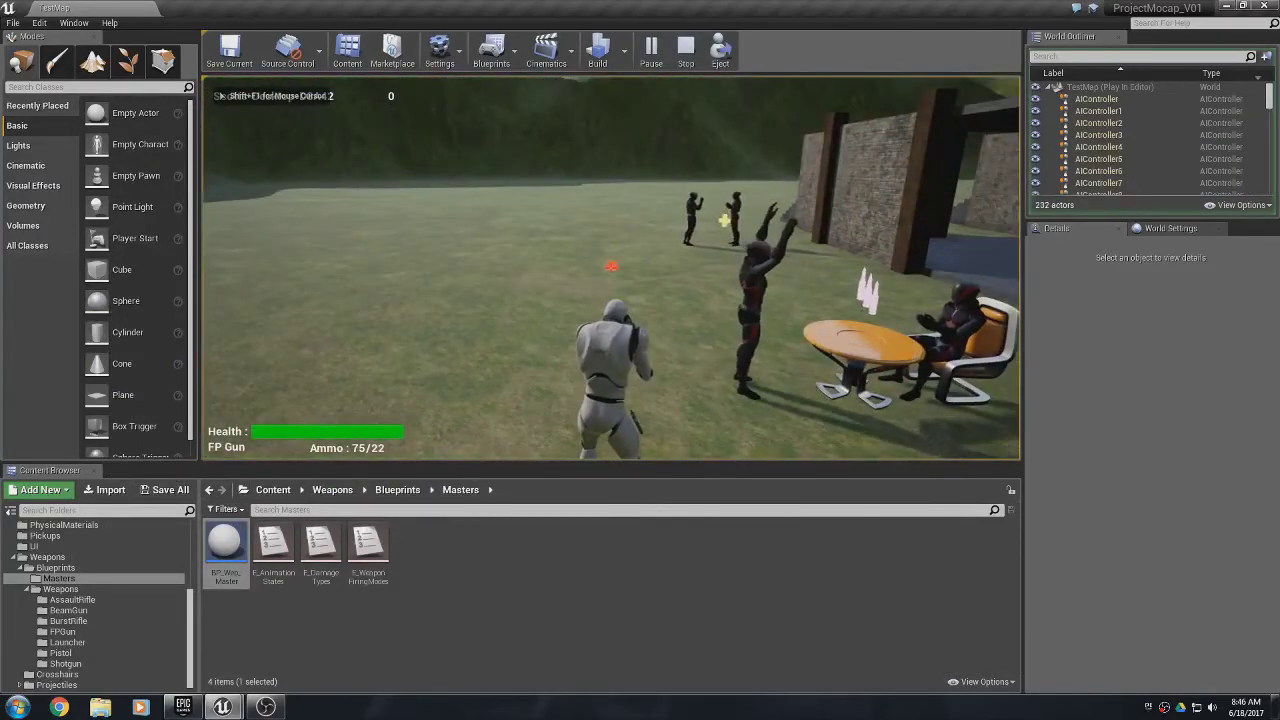
click(610, 266)
key(r)
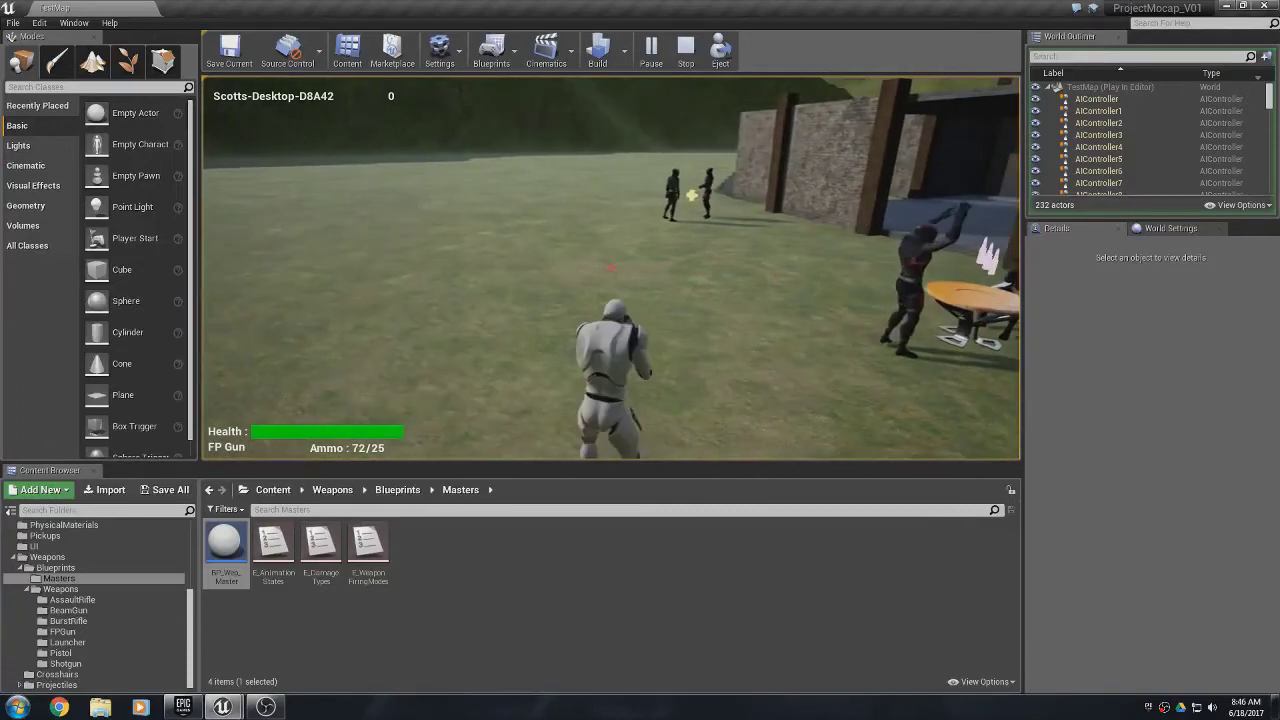
click(610, 267)
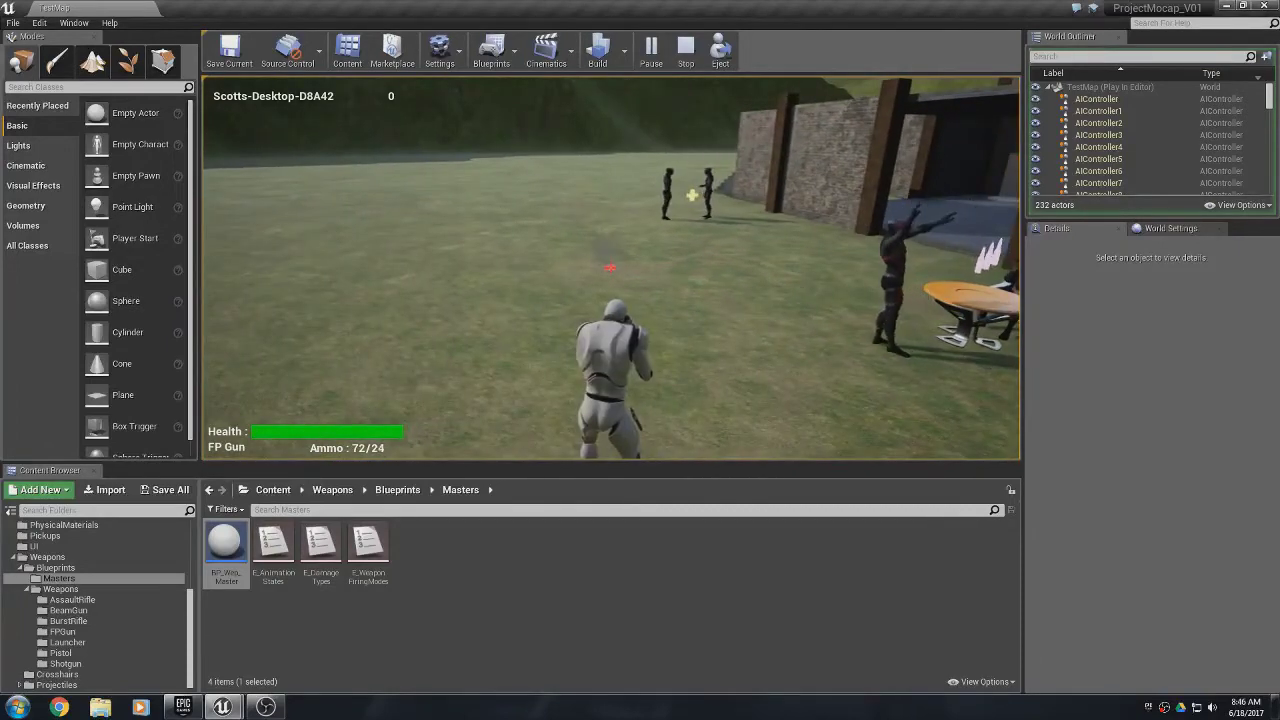
click(610, 267)
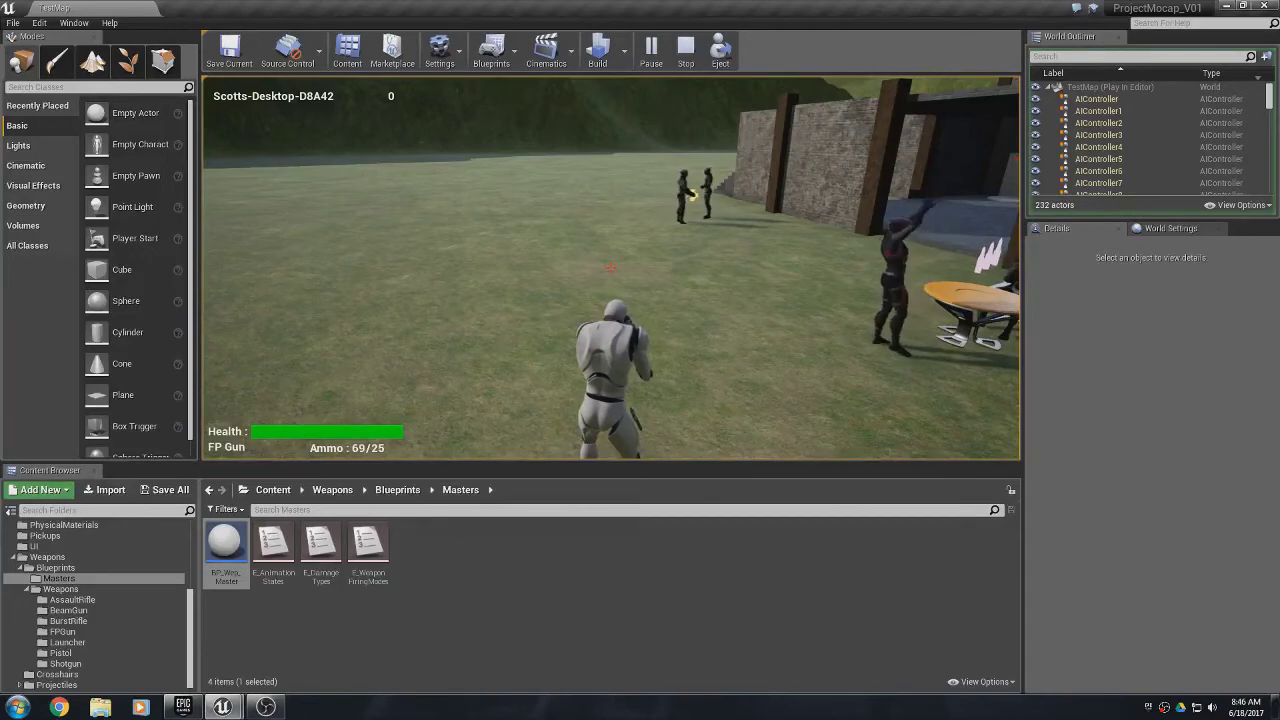
- Switch back and forth between the FP Gun and the Pistol to test the equip sound, and end the play session
key(2)
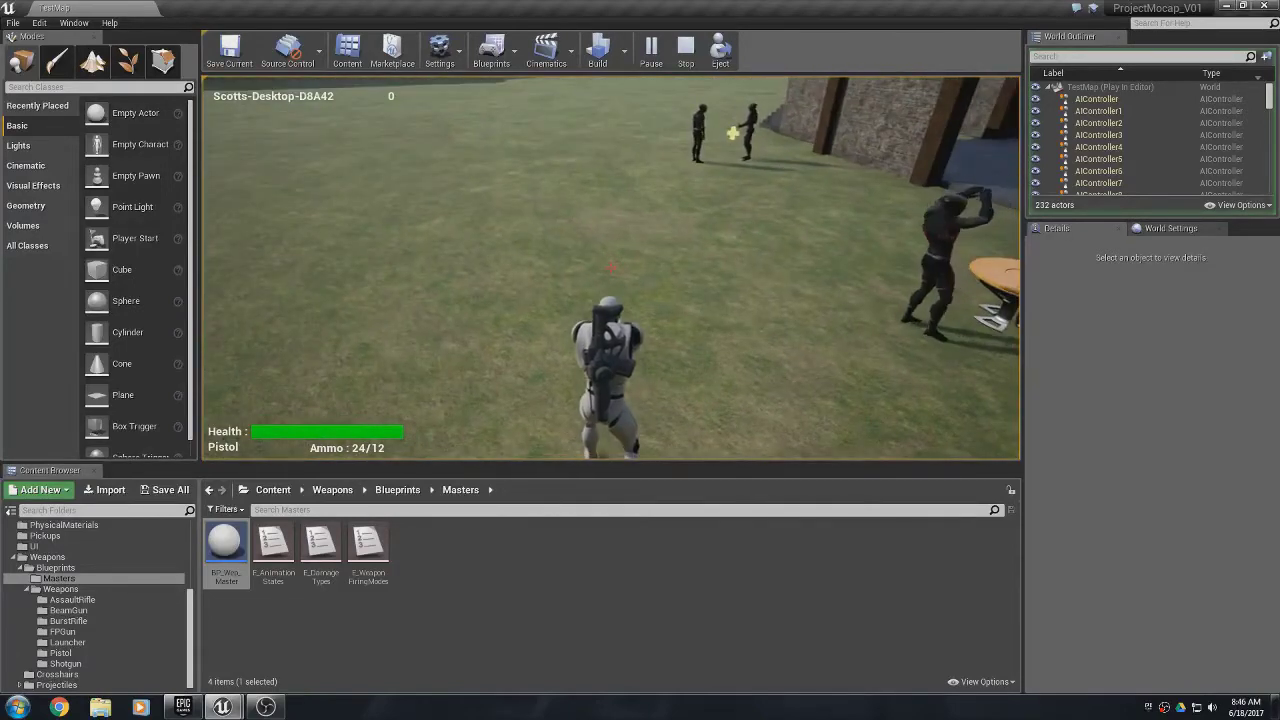
key(2)
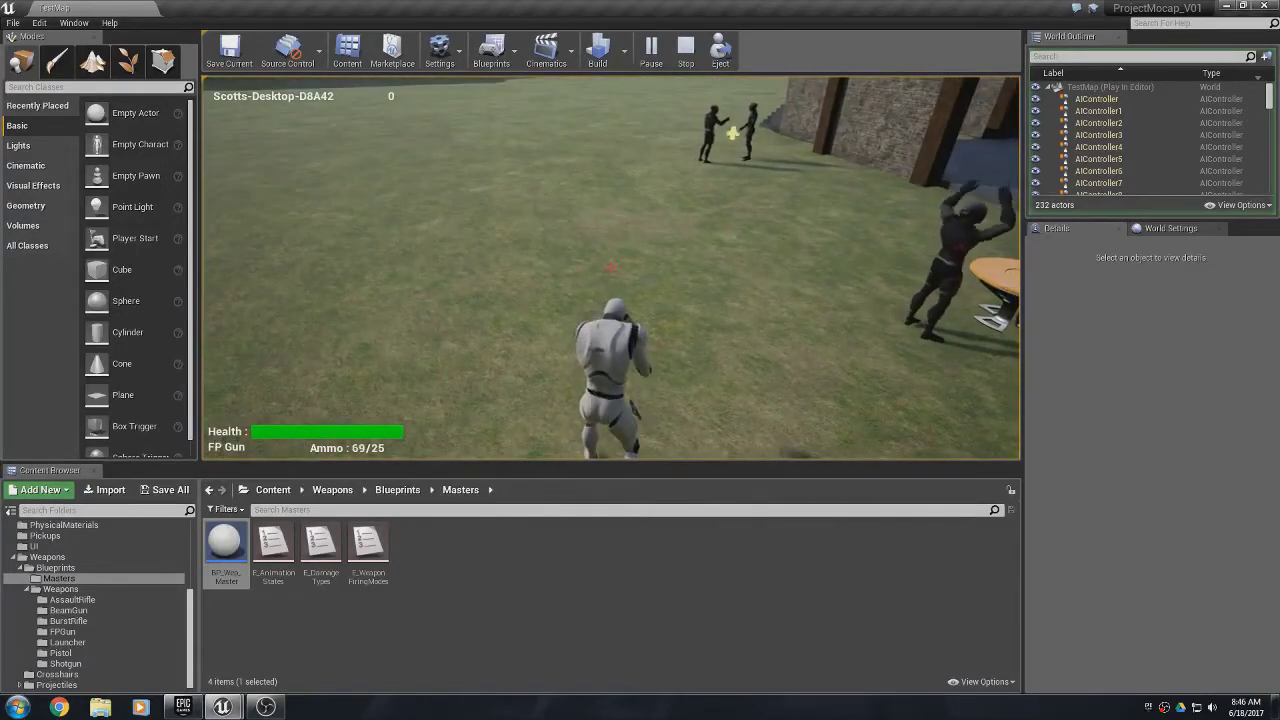
scroll(610, 268, up, 1)
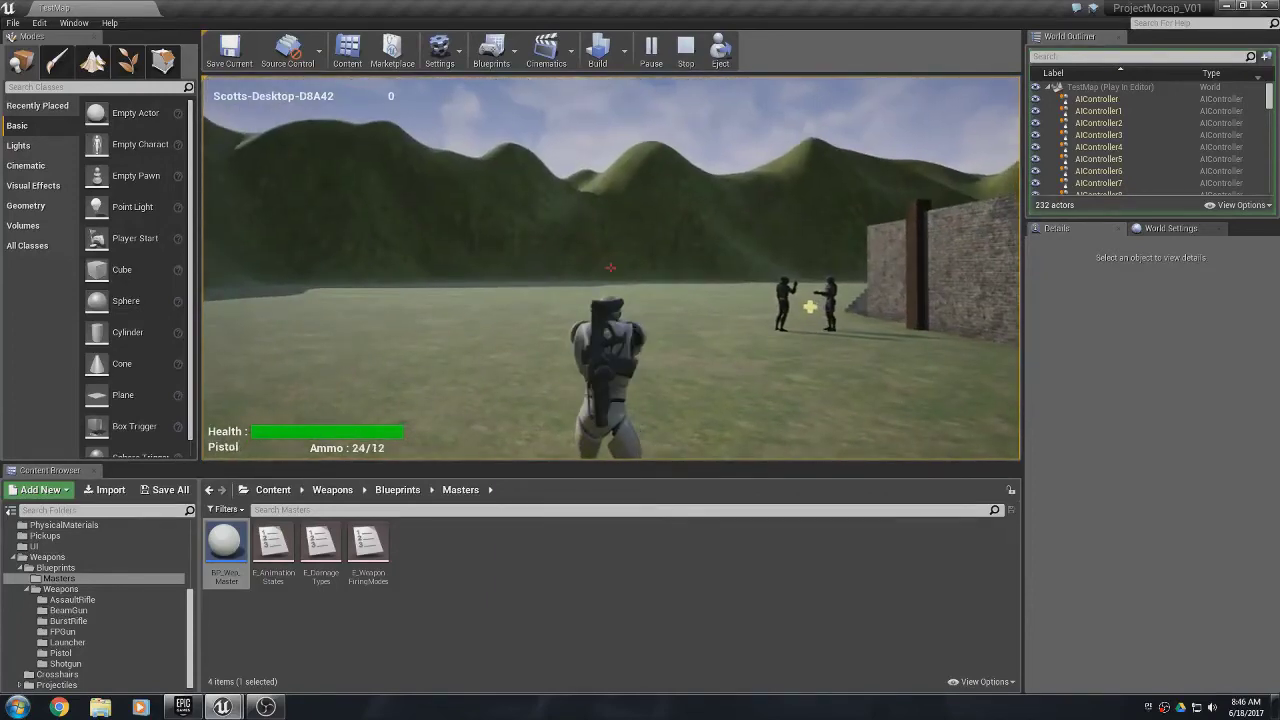
scroll(610, 268, down, 1)
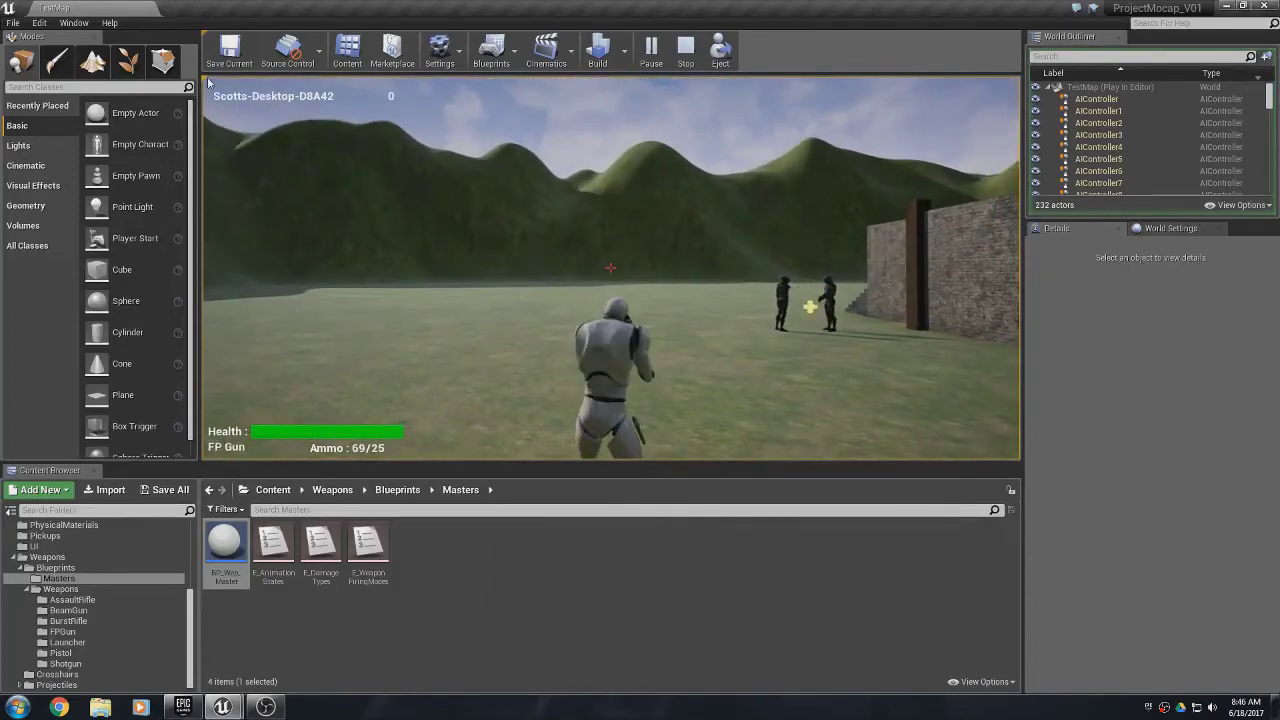
key(Escape)
- Set the FP Gun blueprint's Weapon Stand Fire MON to the MON_RIF_Single_Fire montage
mouse_move(222, 706)
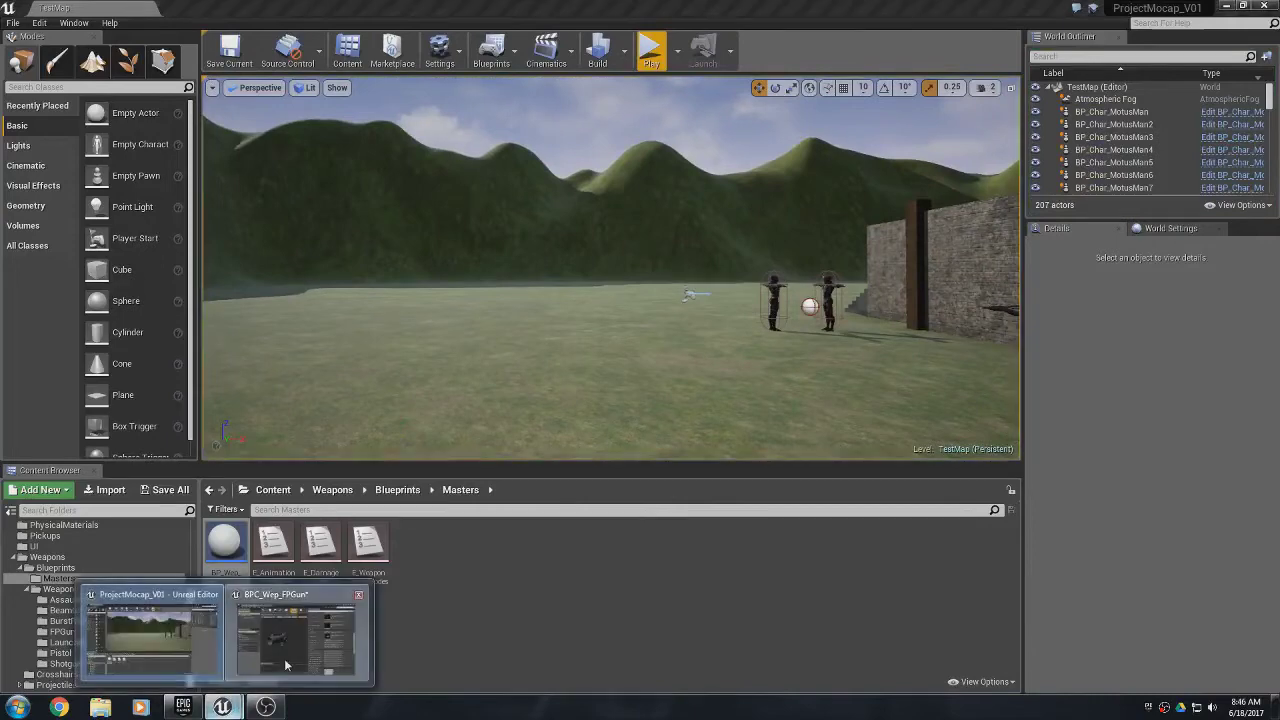
click(285, 664)
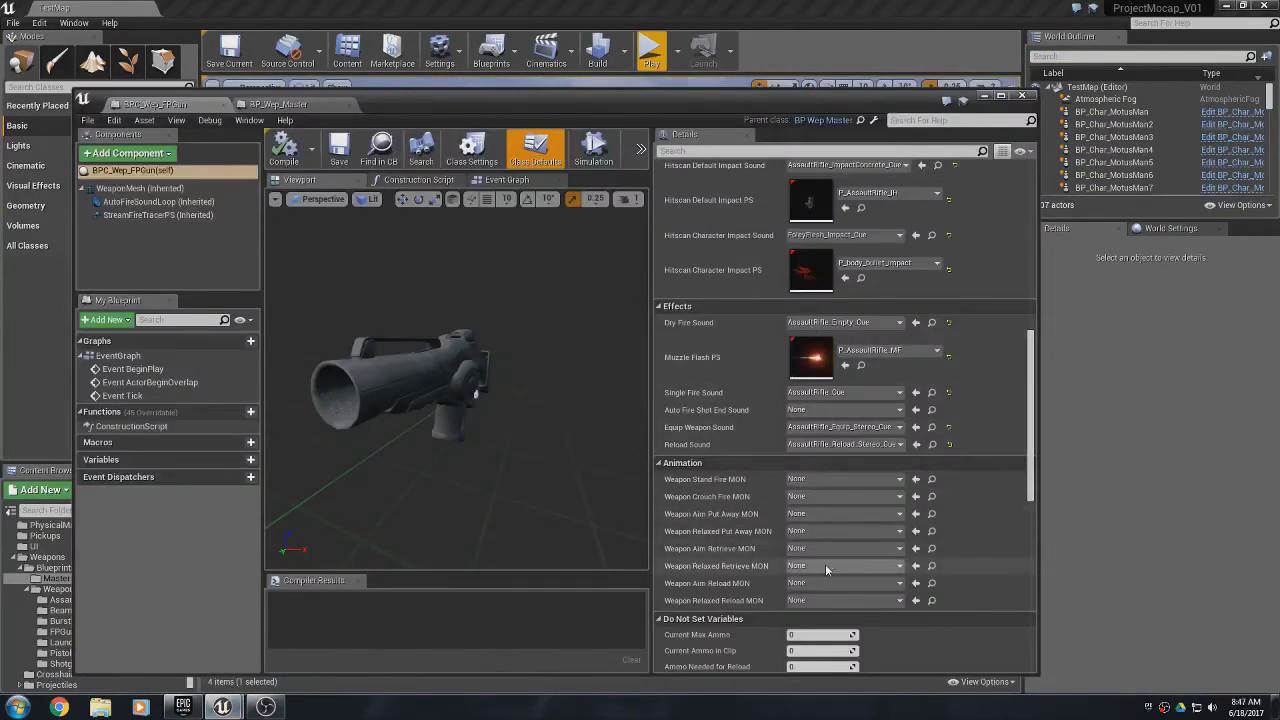
scroll(750, 537, down, 4)
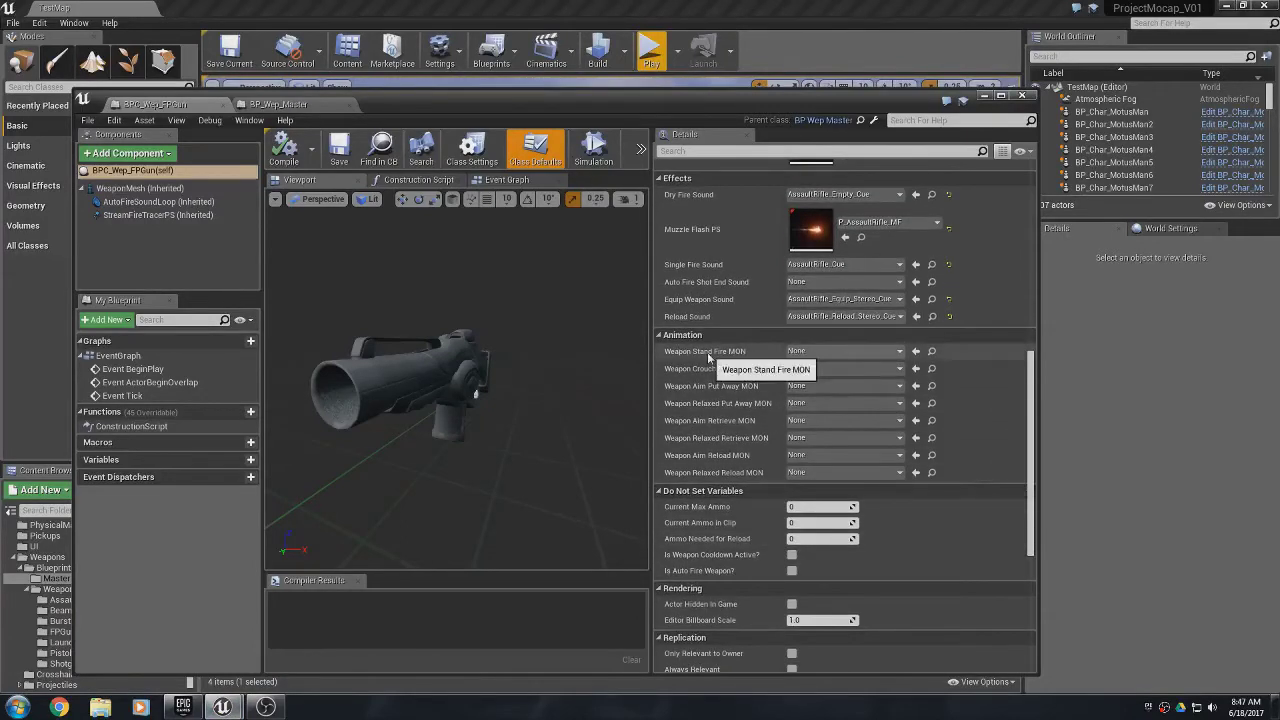
click(819, 353)
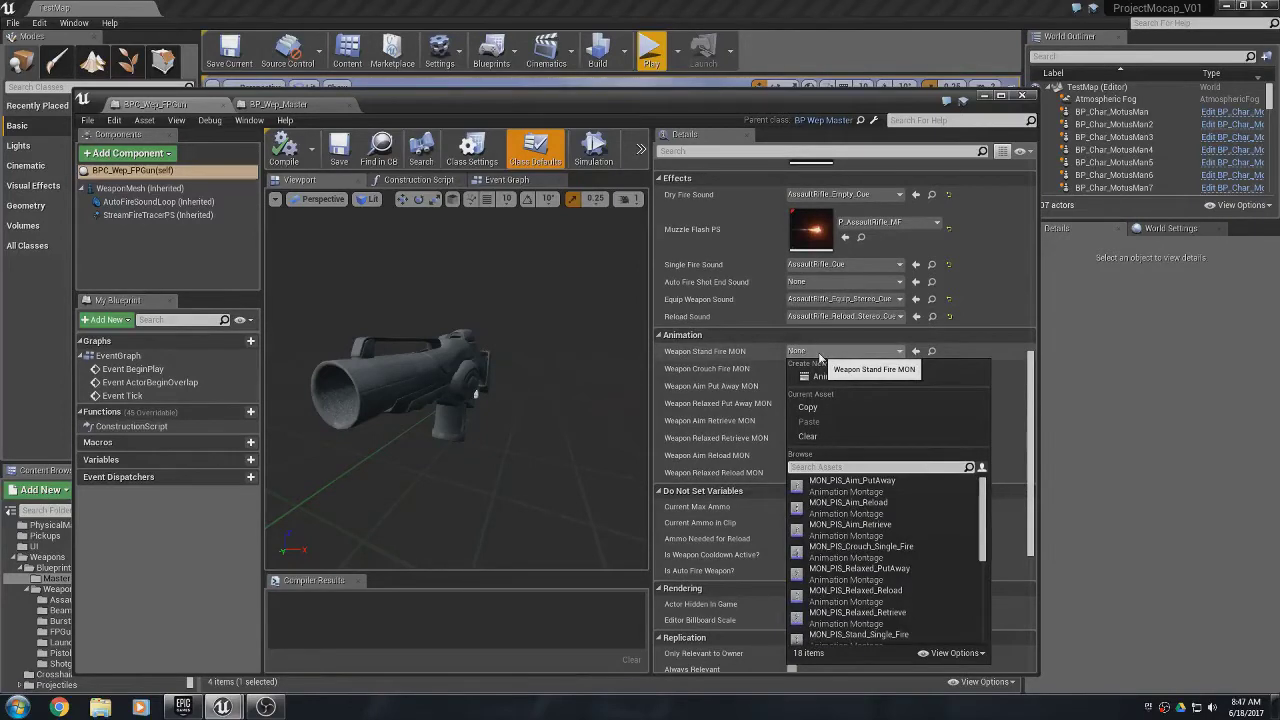
text(rif)
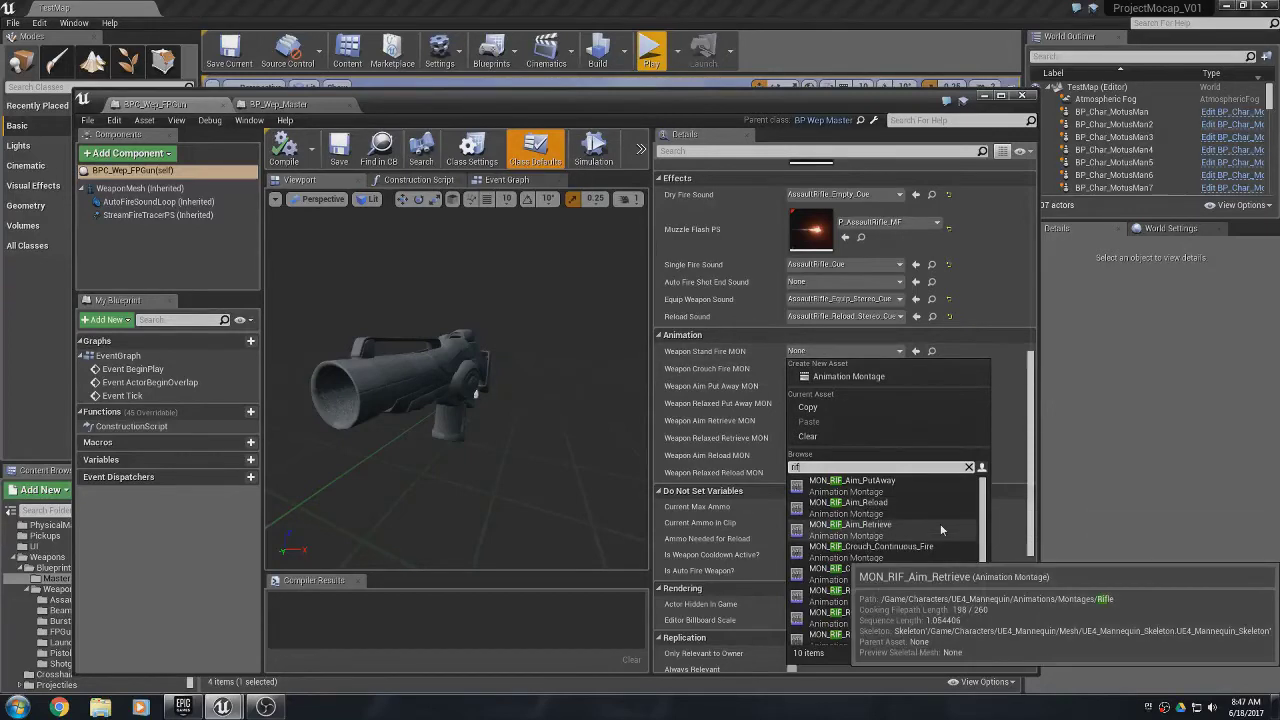
scroll(947, 576, down, 2)
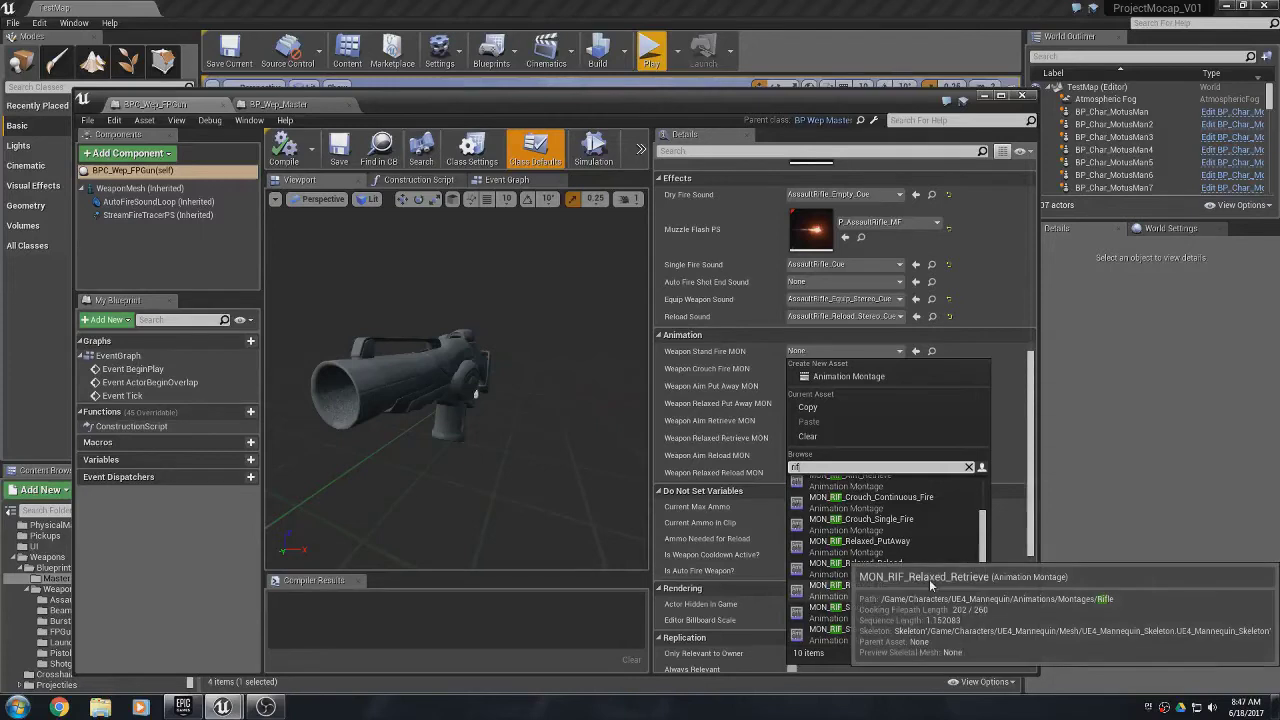
scroll(925, 590, up, 2)
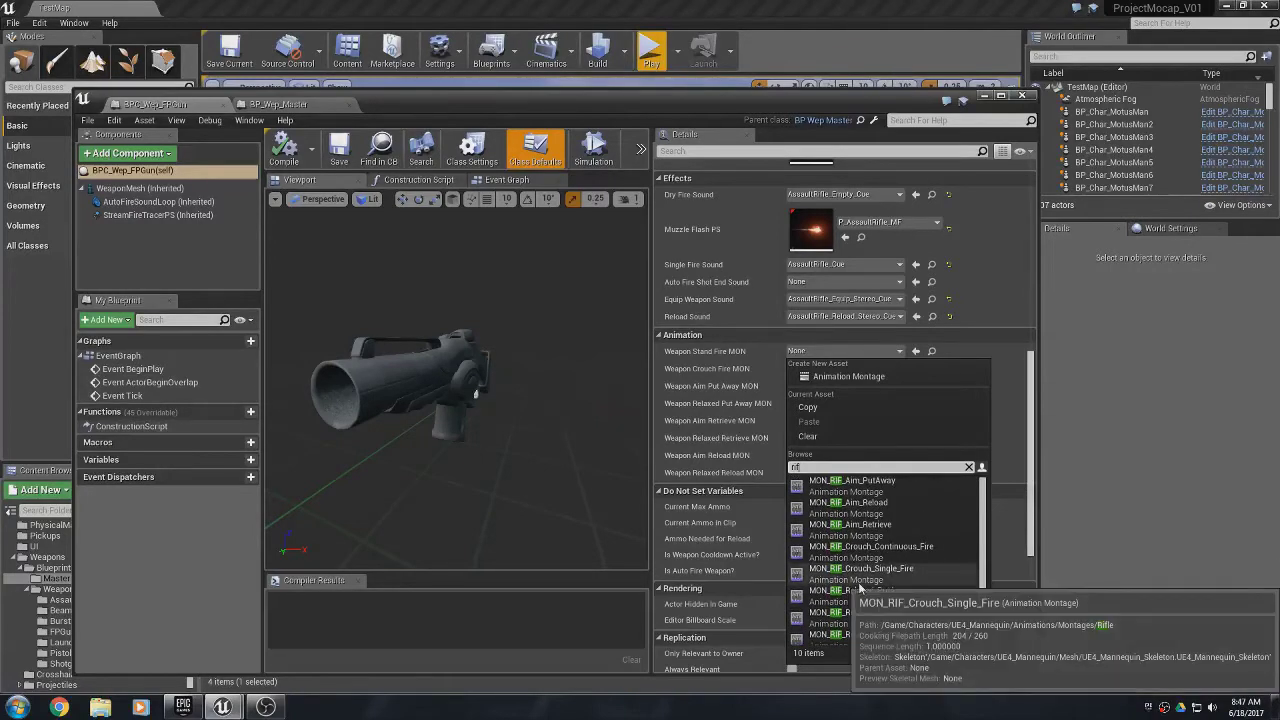
scroll(858, 590, down, 2)
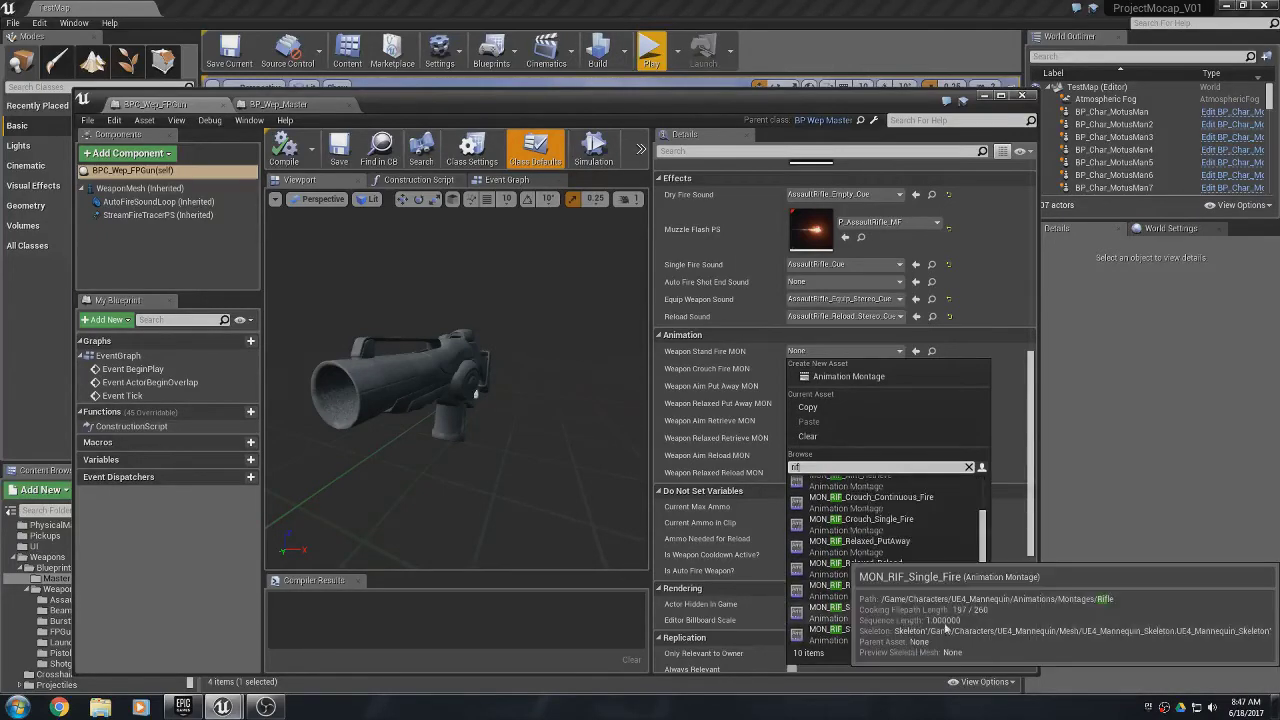
click(866, 622)
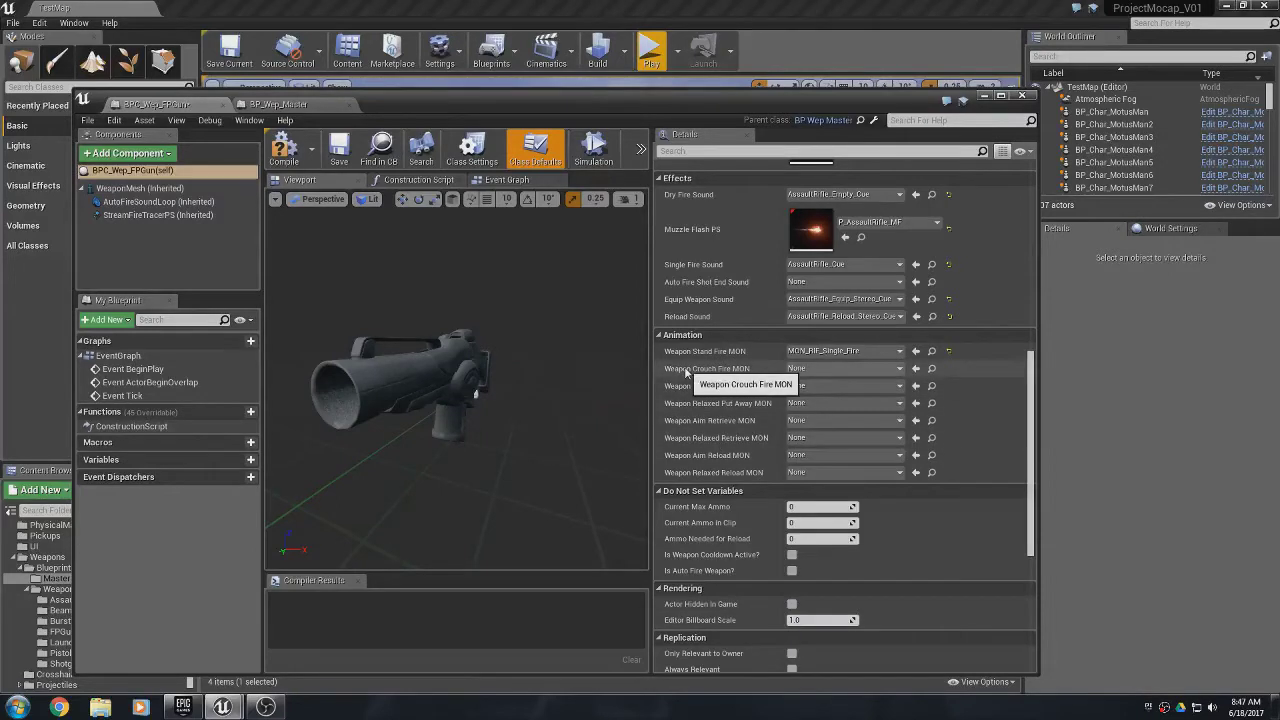
- Set the Weapon Crouch Fire MON to the MON_RIF_Crouch_Single_Fire montage
click(868, 368)
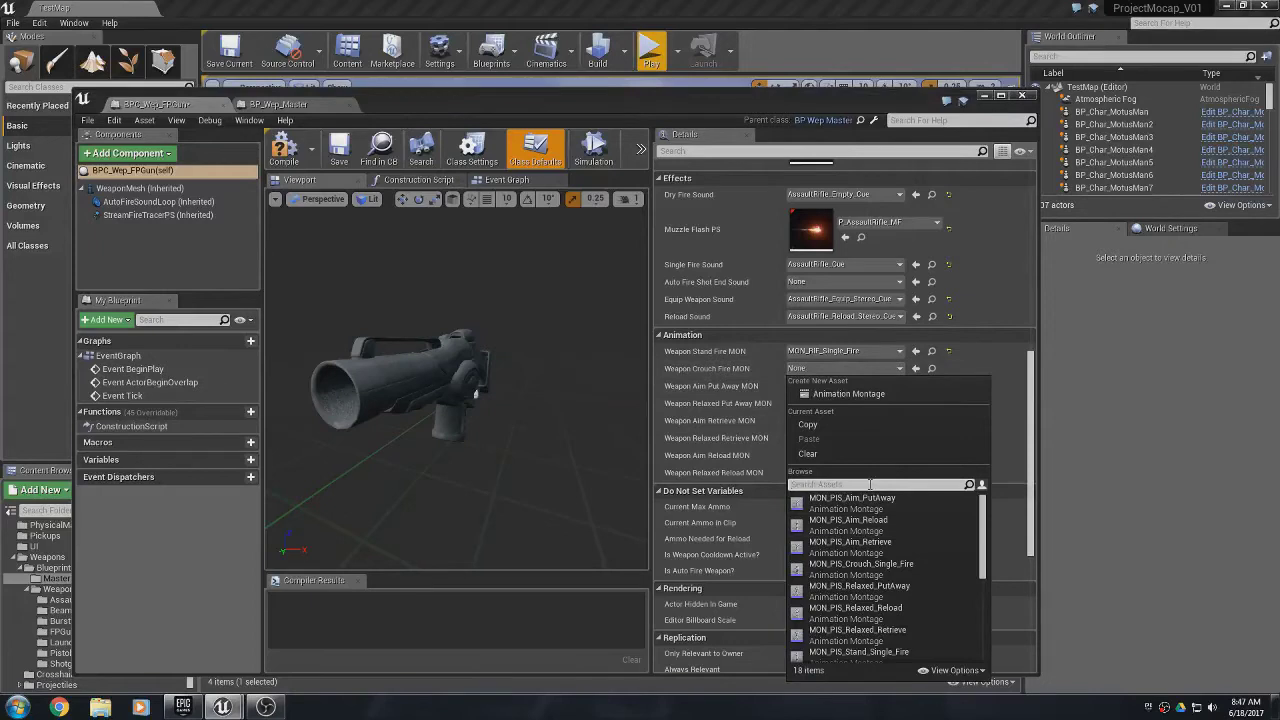
text(rif)
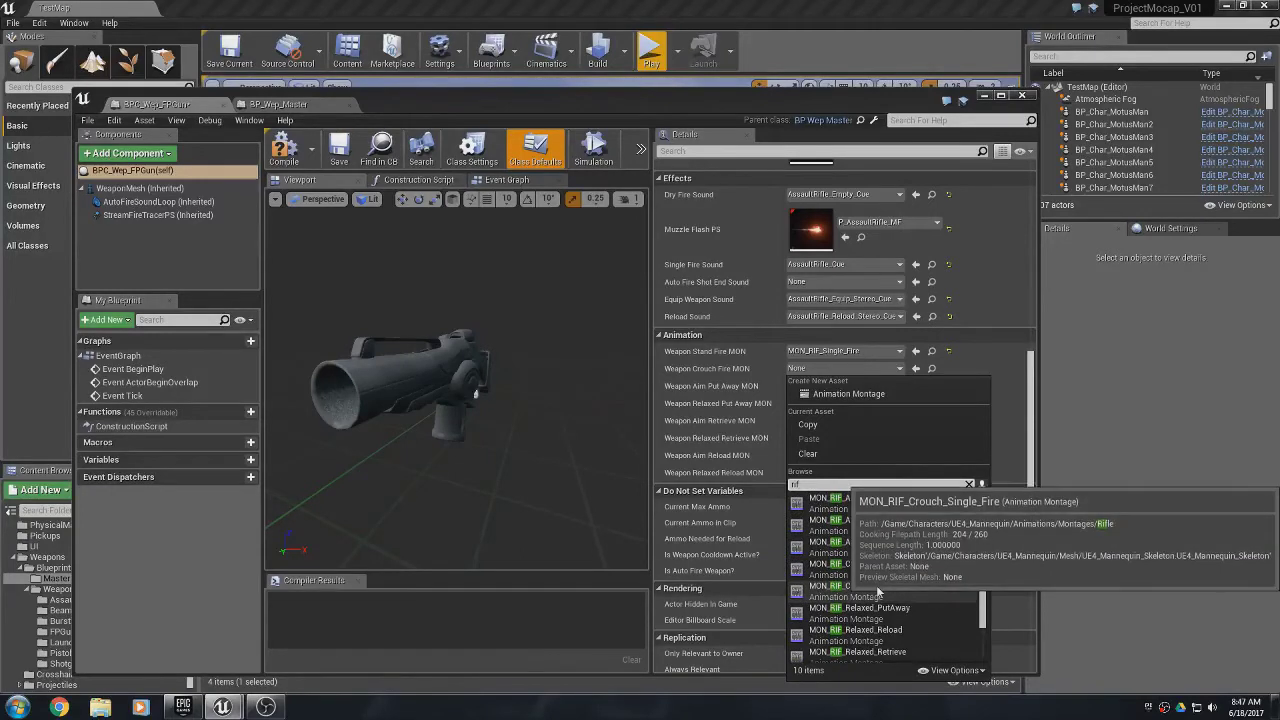
click(876, 590)
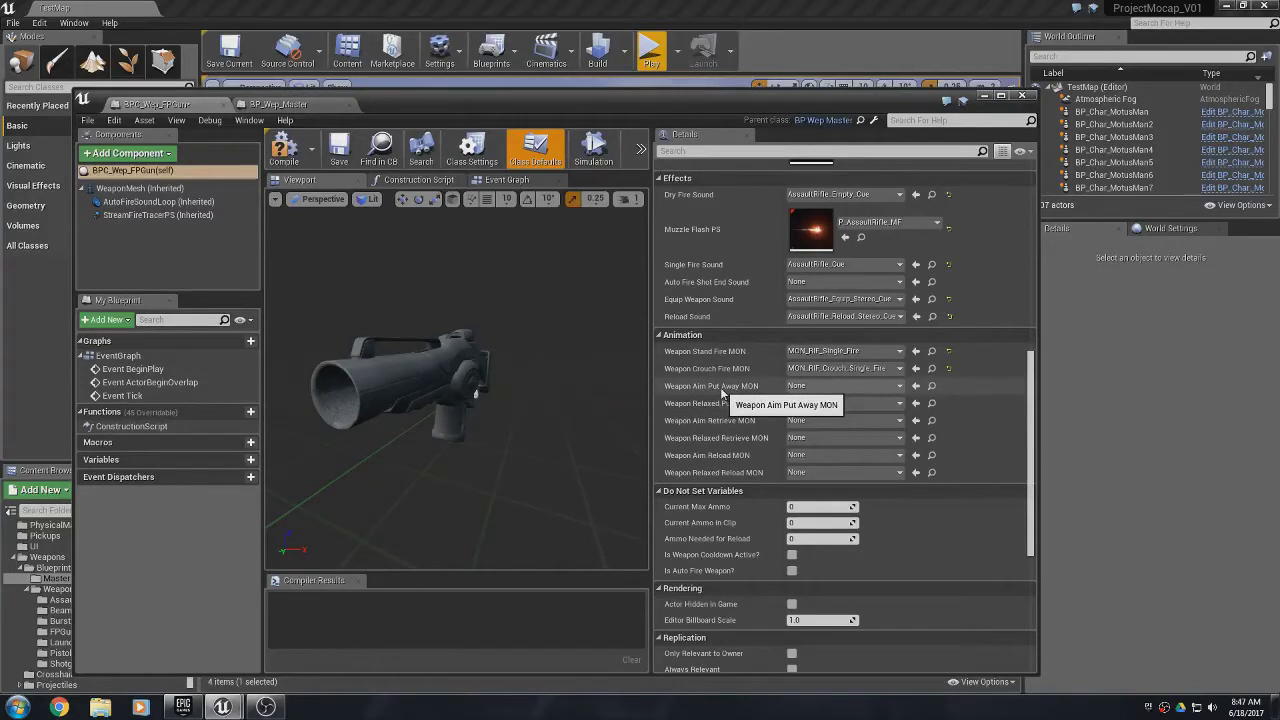
- Set Weapon Aim Put Away MON to MON_RIF_Aim_PutAway and Weapon Relaxed Put Away MON to MON_RIF_Relaxed_PutAway
click(825, 388)
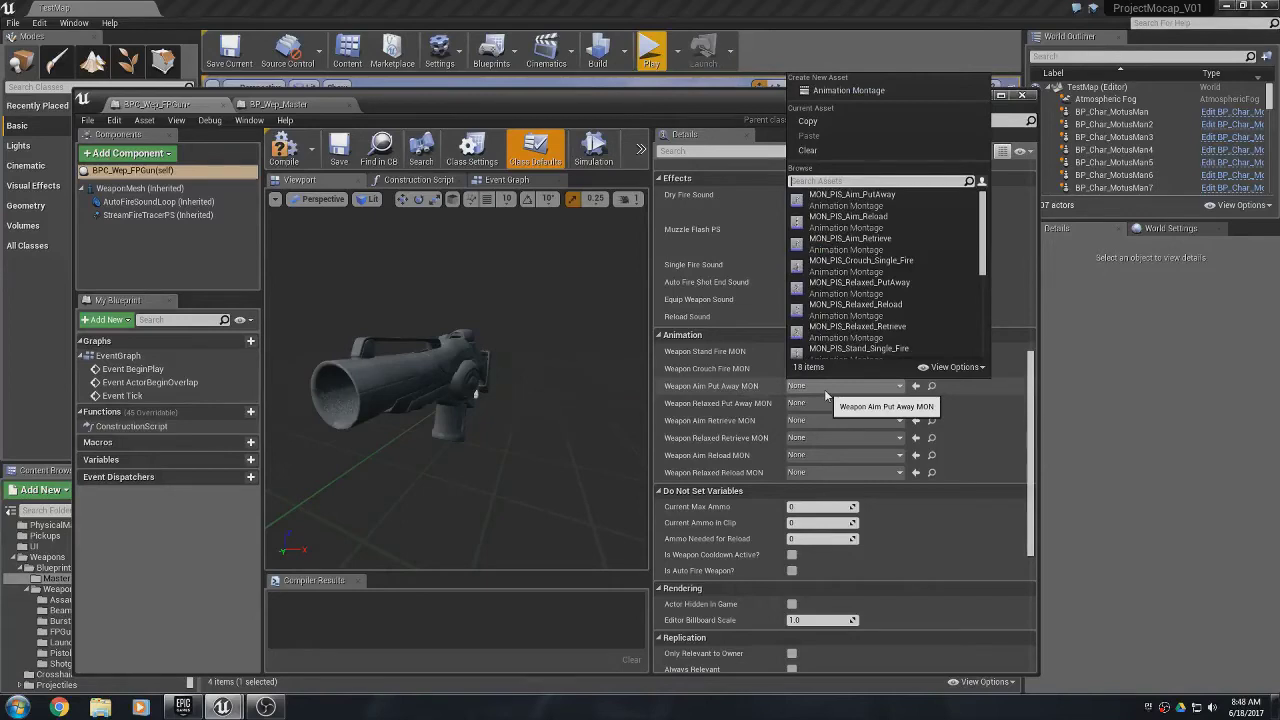
text(put)
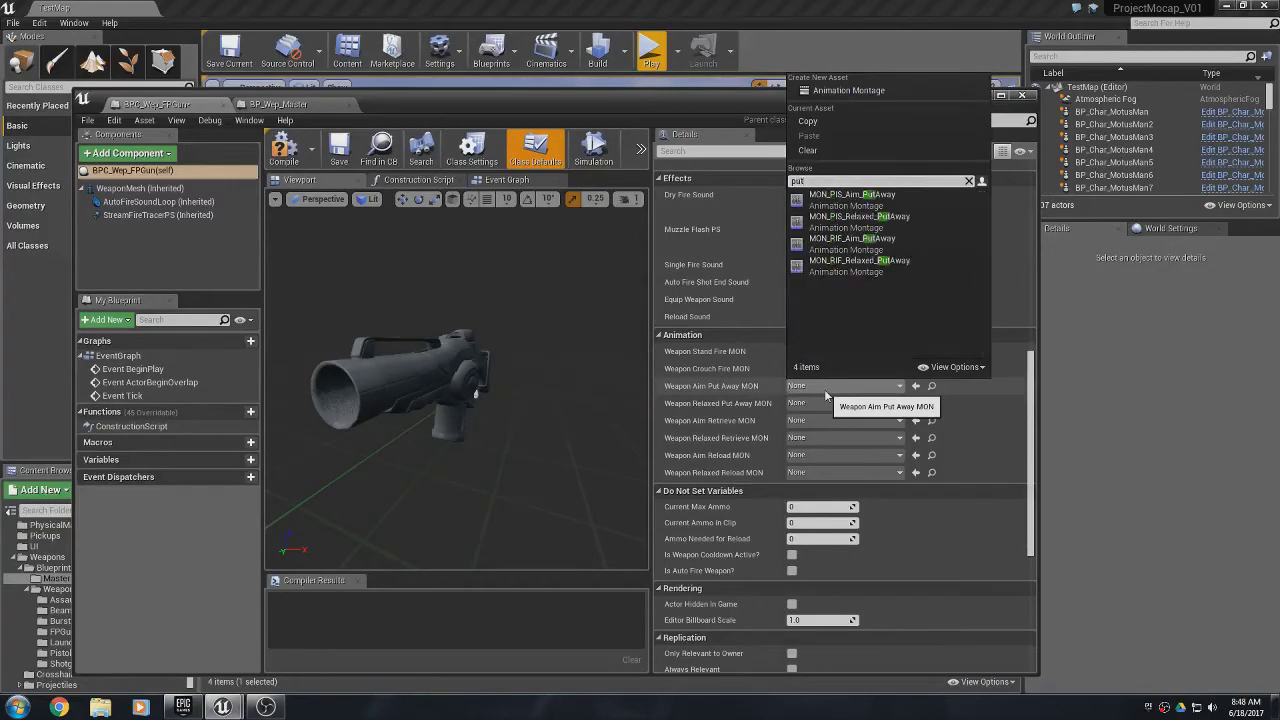
click(852, 240)
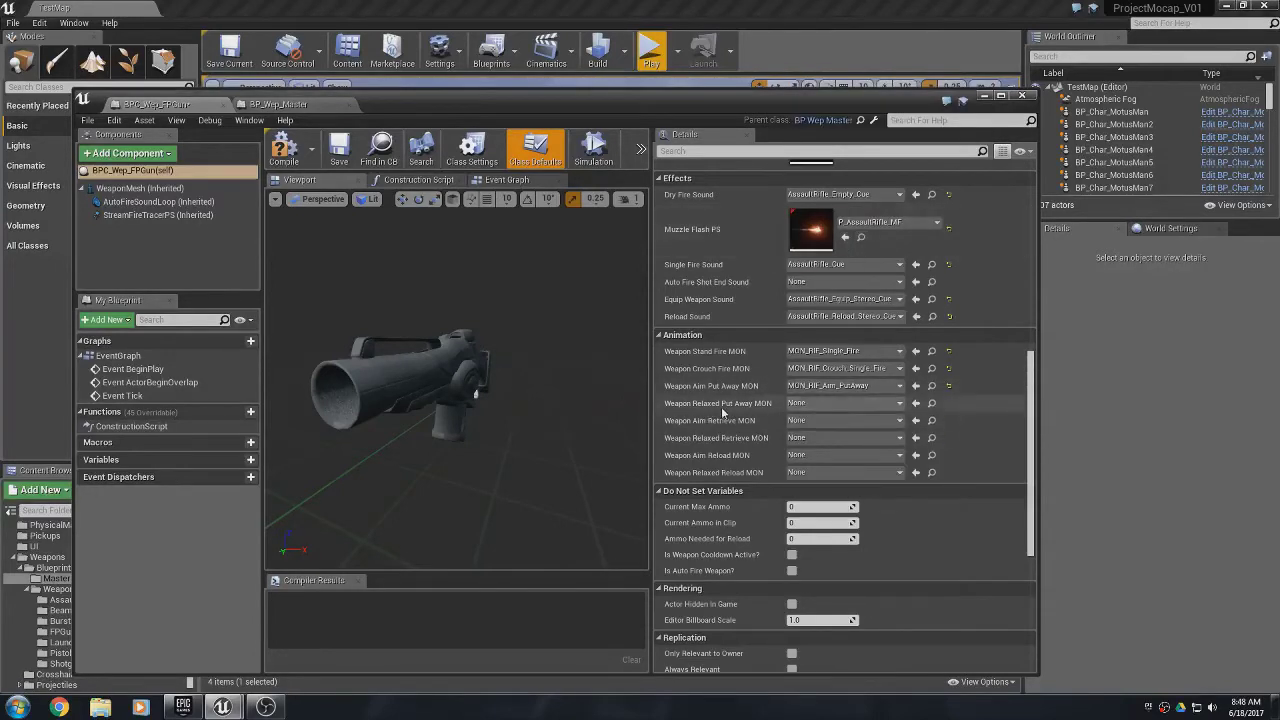
click(812, 404)
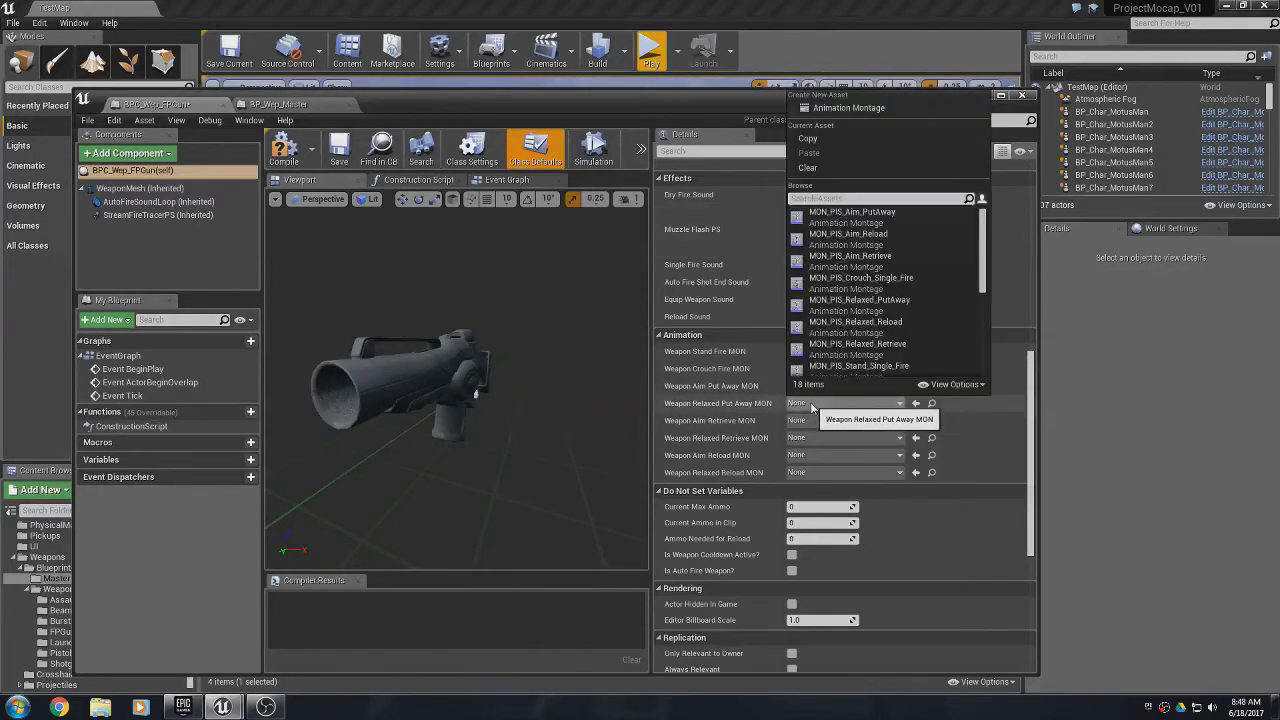
text(put)
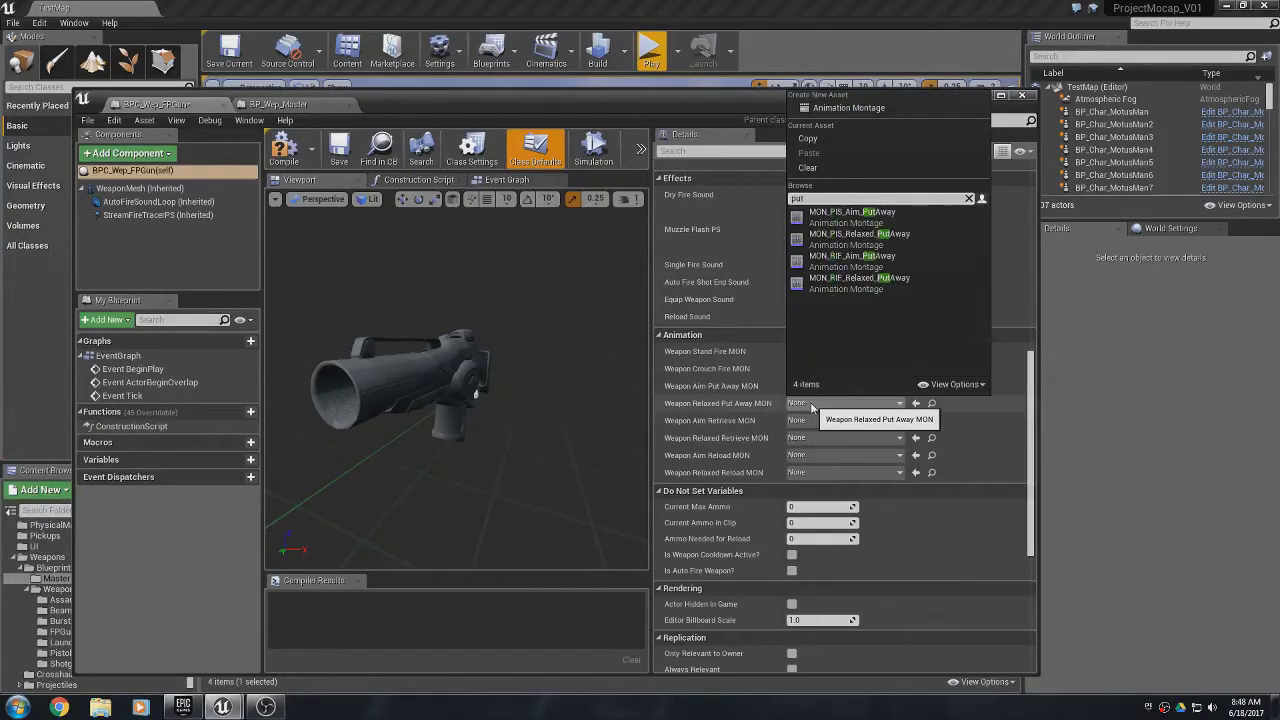
click(848, 285)
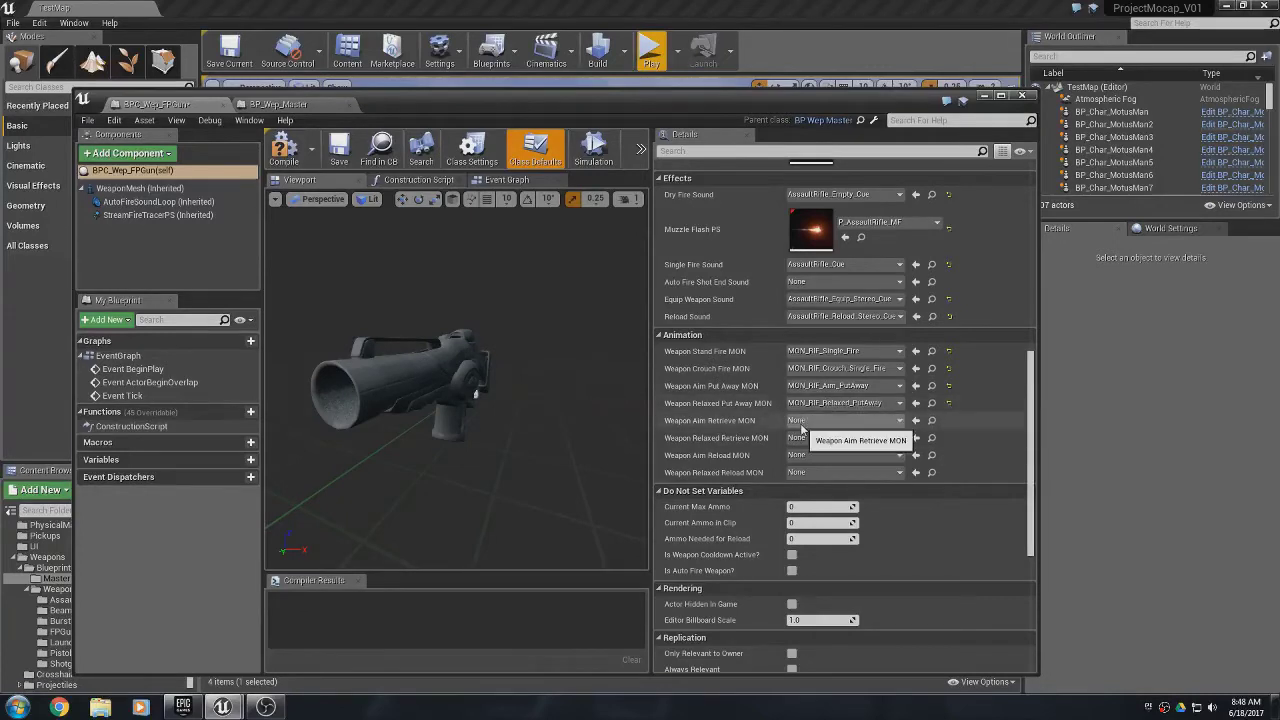
- Set Weapon Aim Retrieve MON to MON_RIF_Aim_Retrieve and Weapon Relaxed Retrieve MON to MON_RIF_Relaxed_Retrieve
click(801, 427)
text(retri)
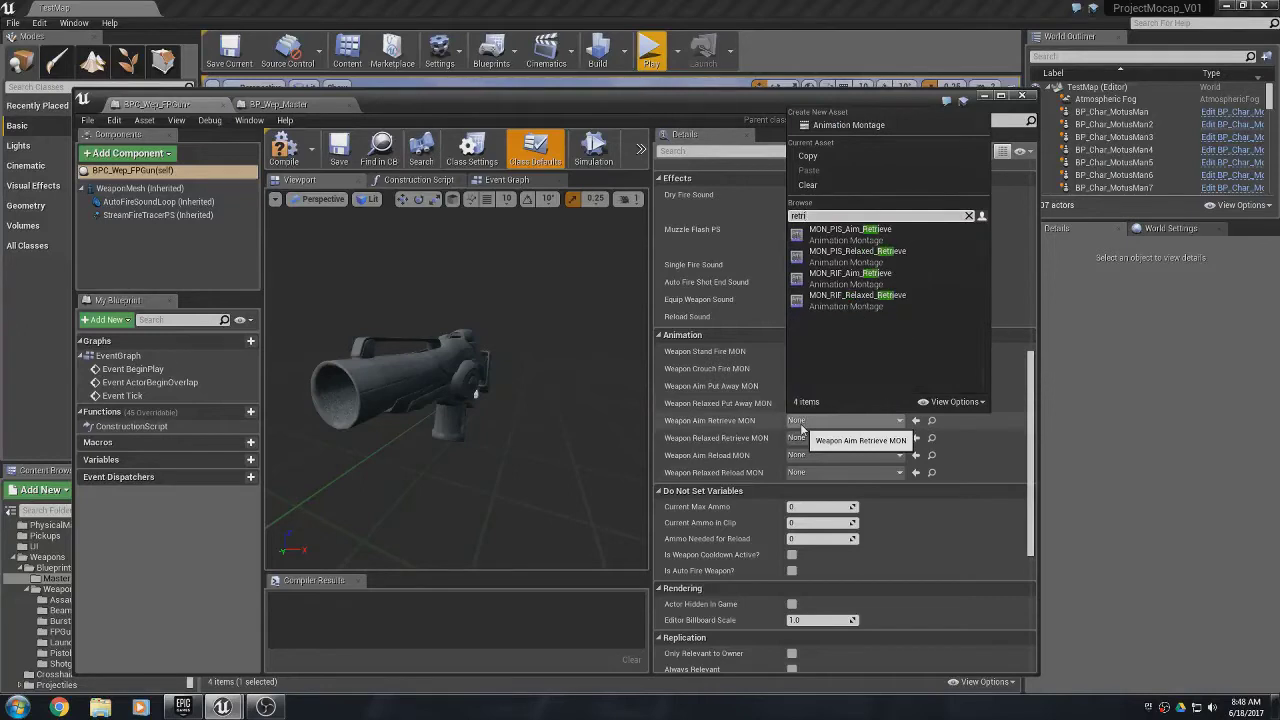
click(850, 273)
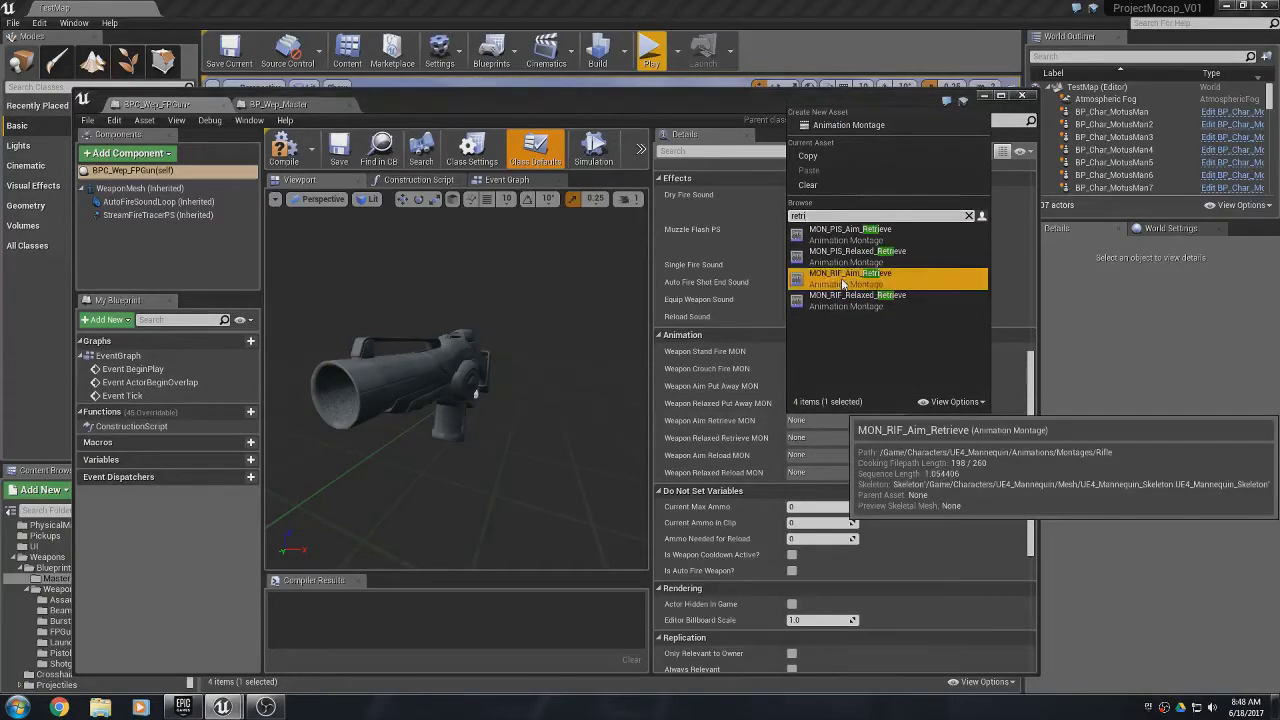
click(807, 439)
text(retirev)
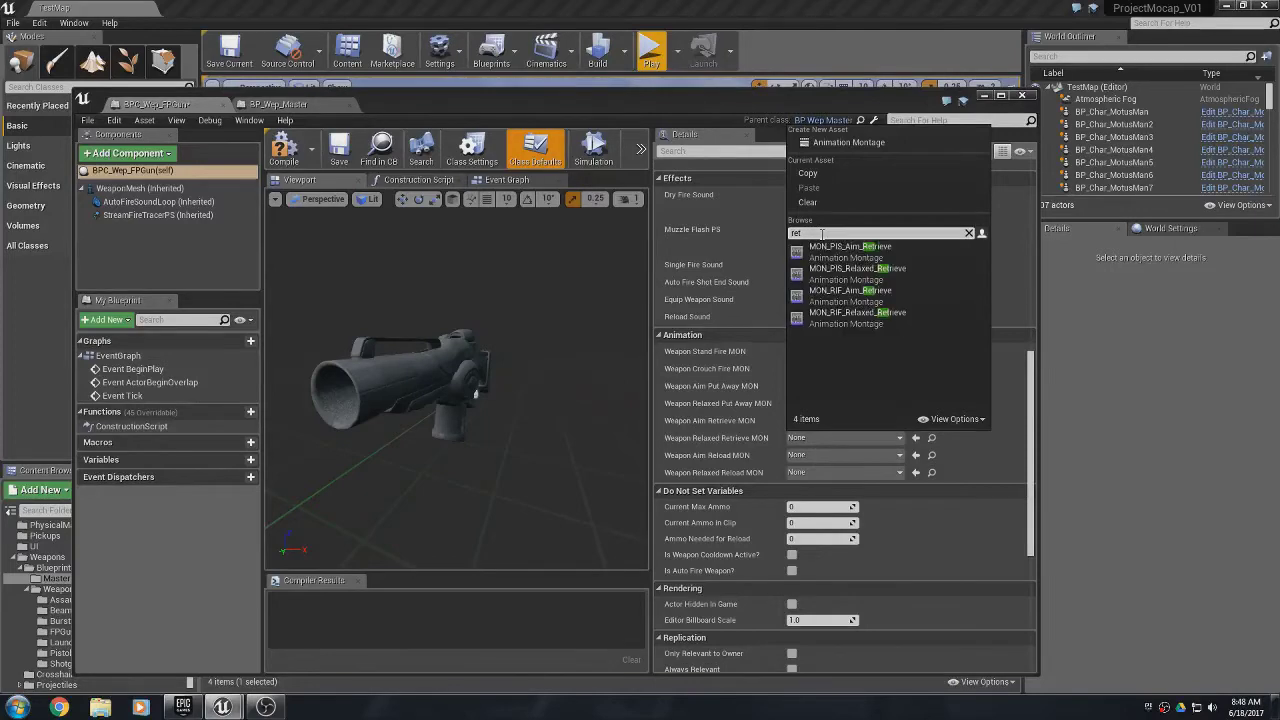
click(859, 316)
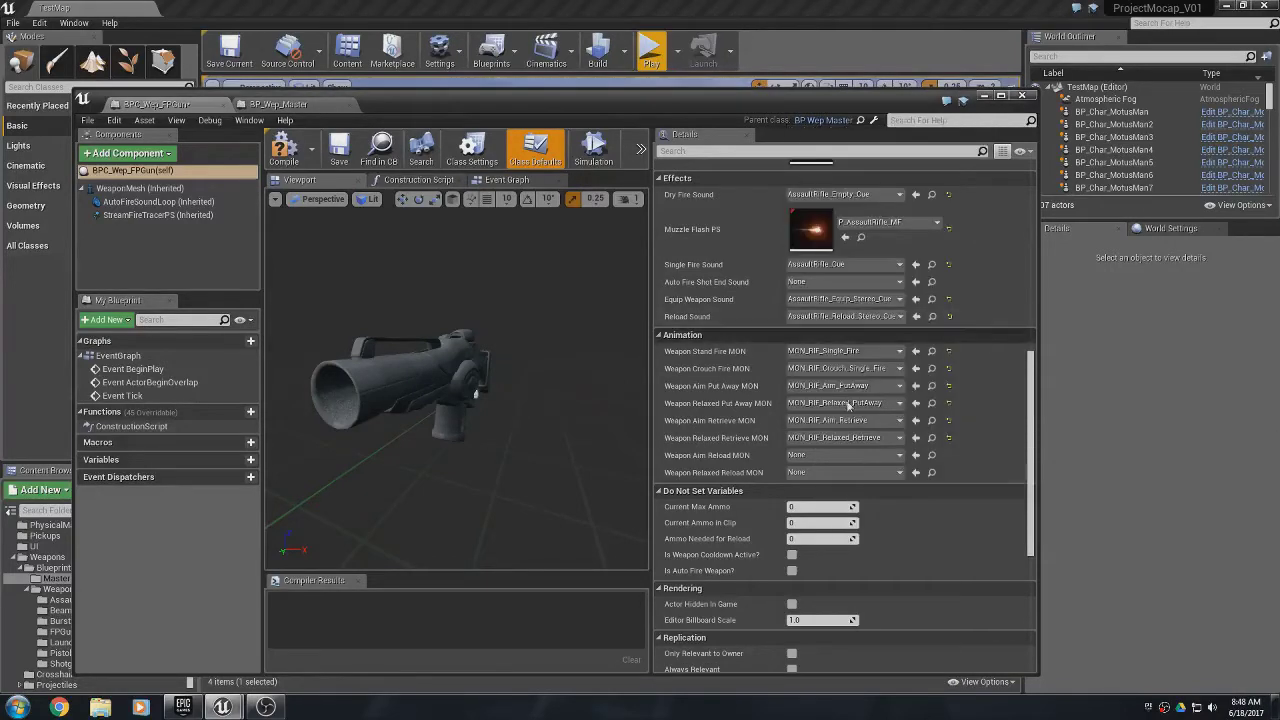
- Set Weapon Aim Reload MON to MON_RIF_Aim_Reload and Weapon Relaxed Reload MON to MON_RIF_Relaxed_Reload, and save the blueprint
click(810, 457)
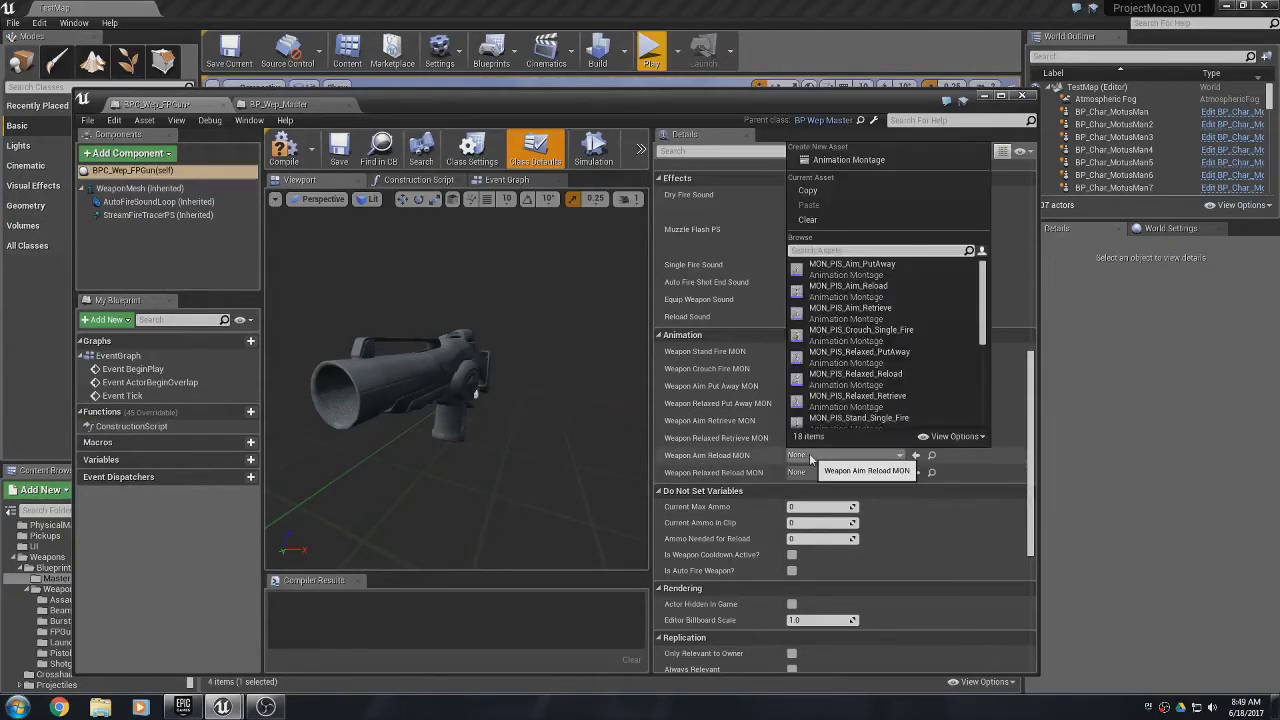
text(rif)
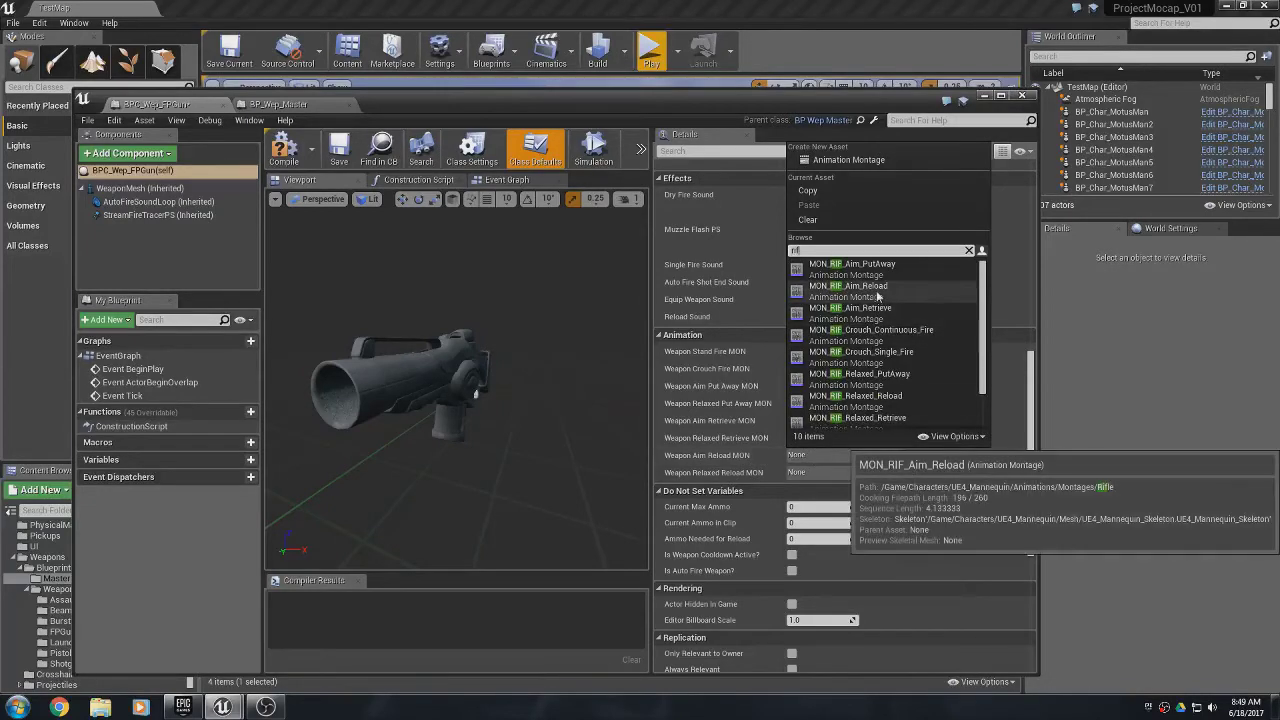
click(848, 292)
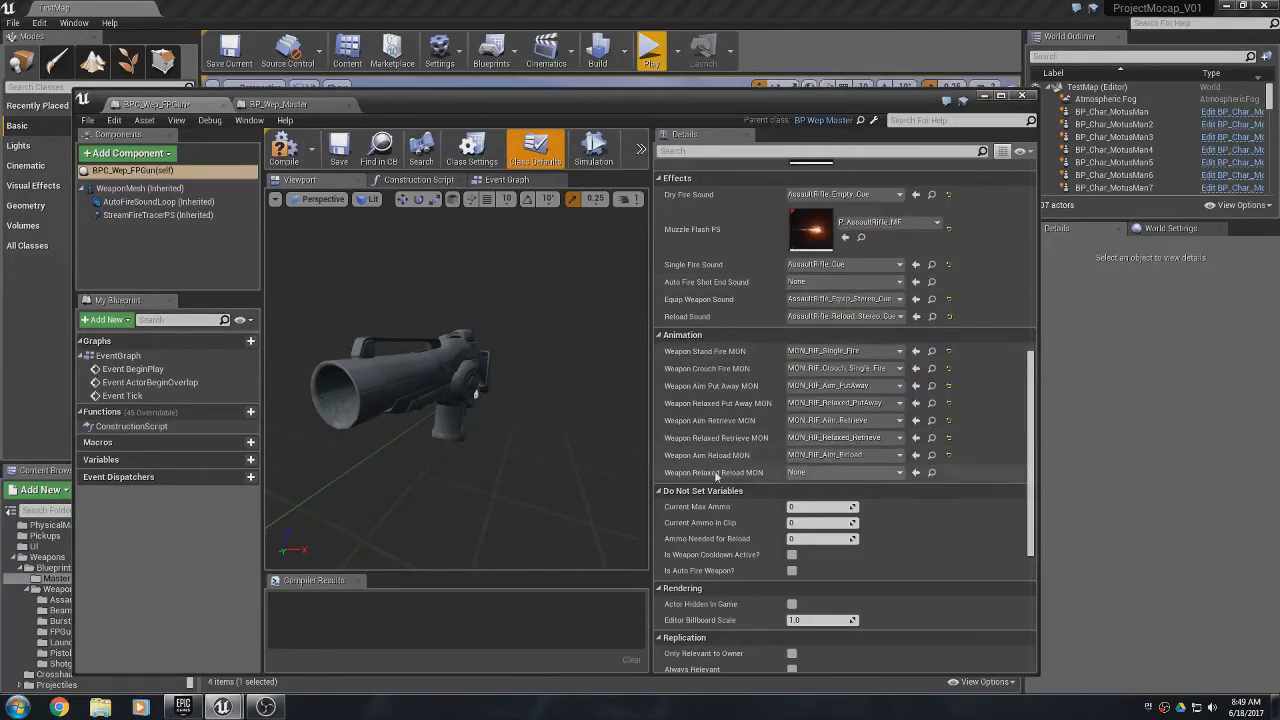
click(812, 476)
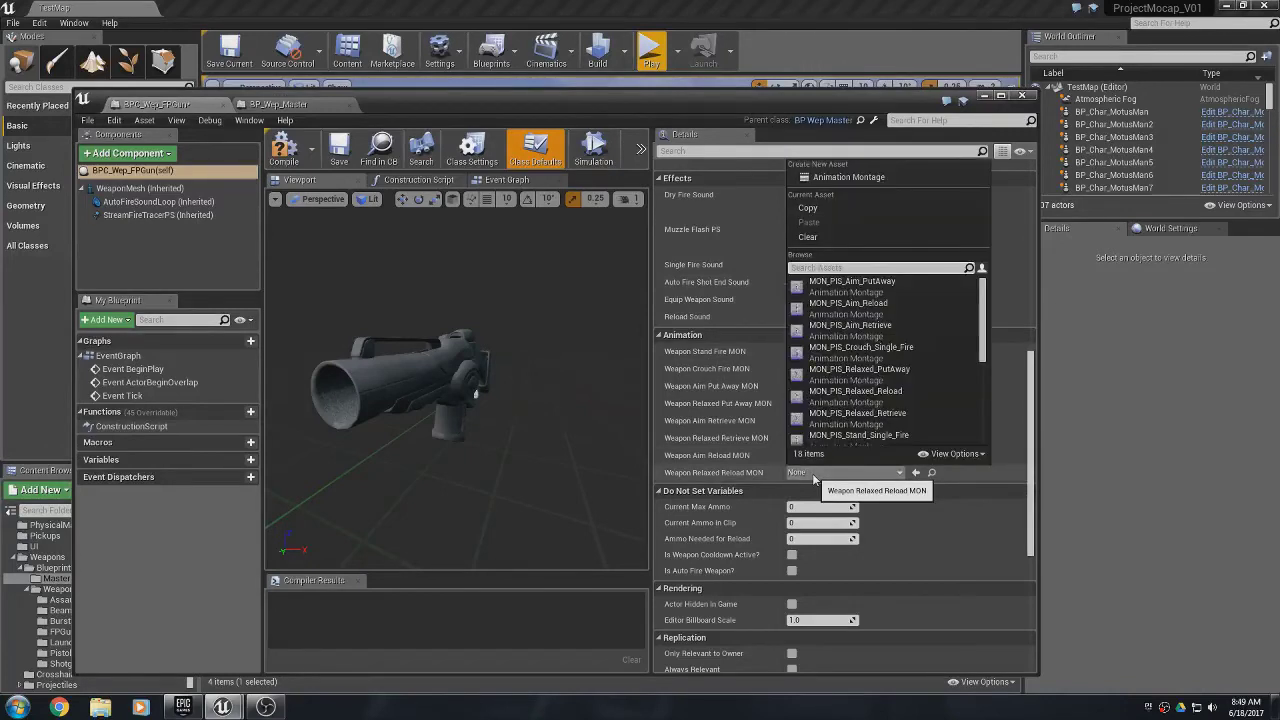
text(ifl)
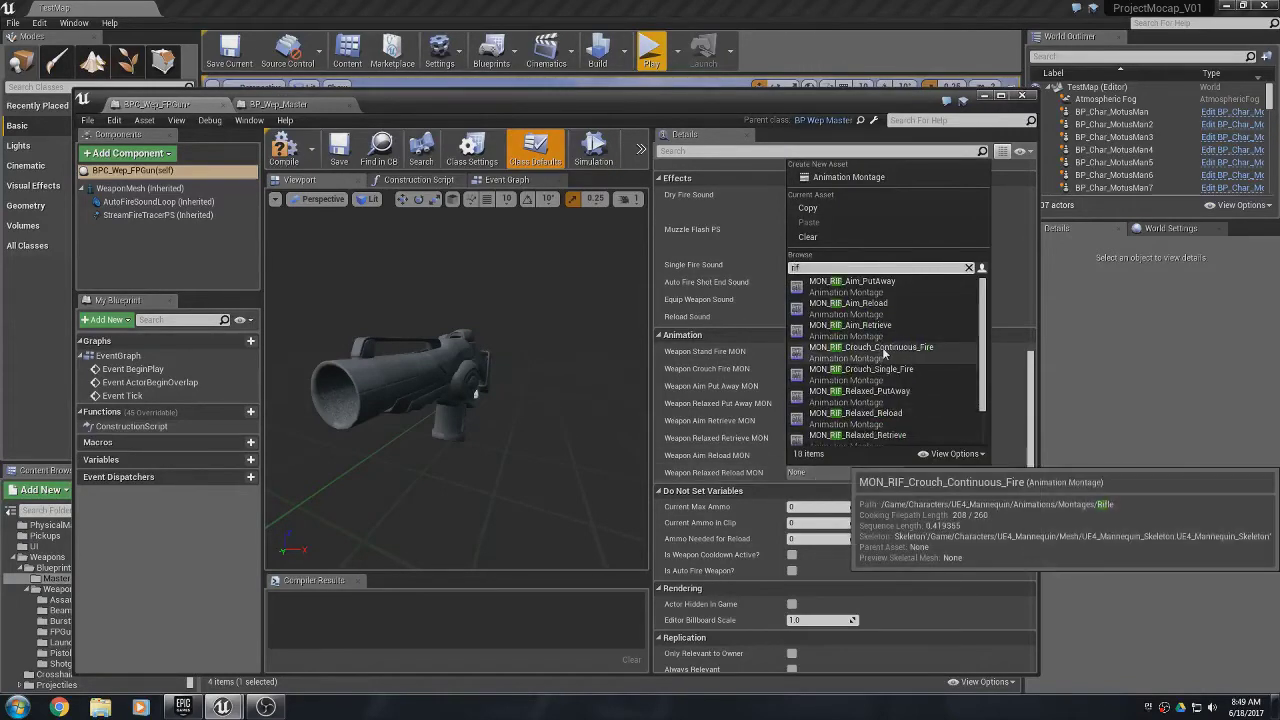
click(862, 422)
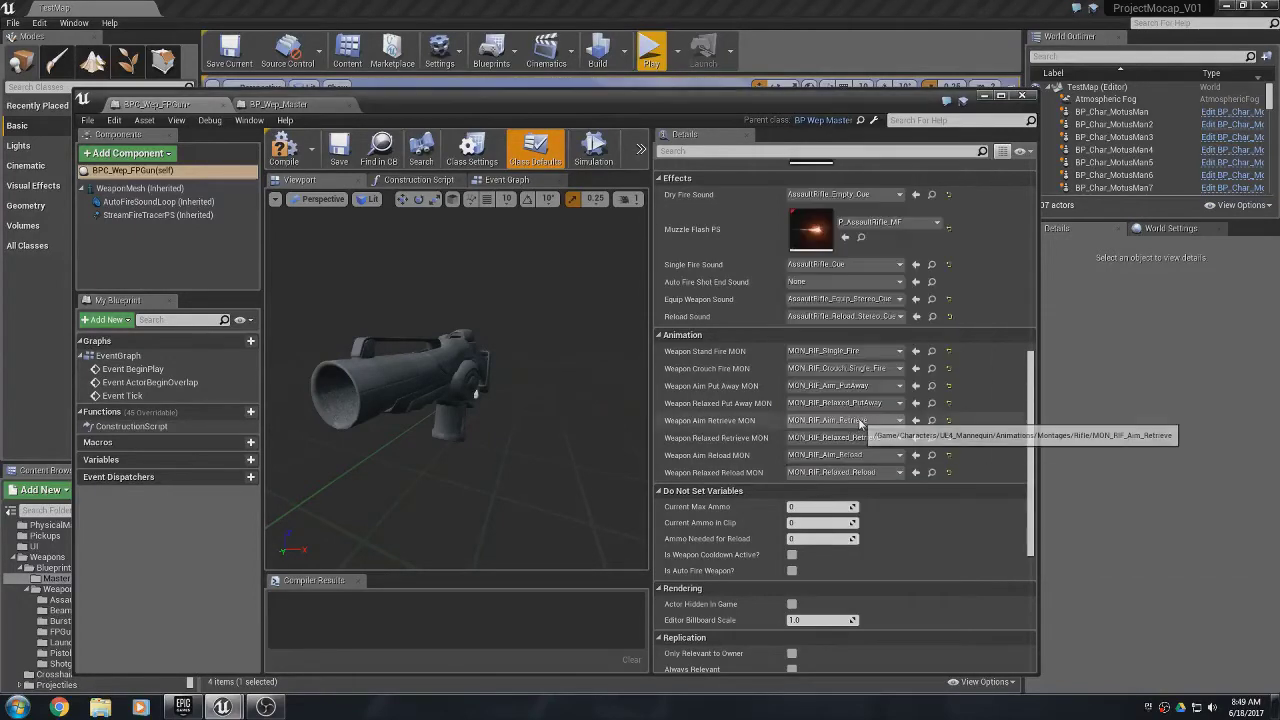
click(334, 158)
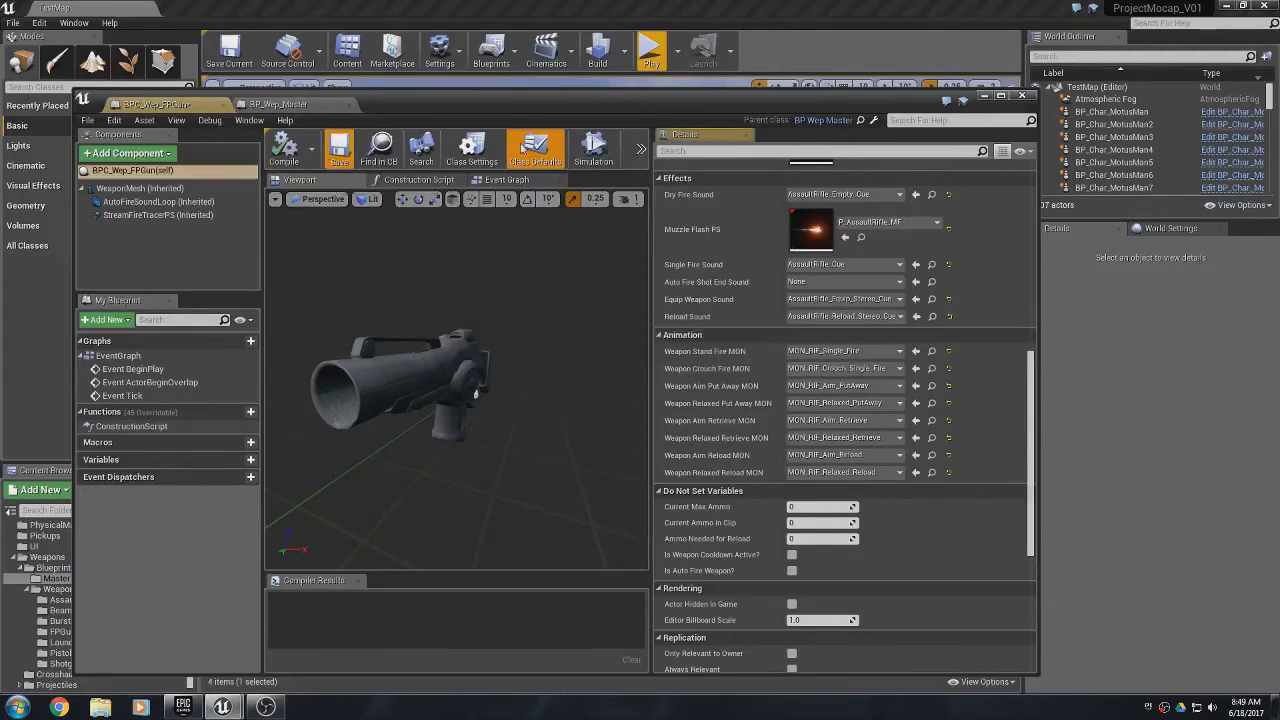
- Start a play session in the level and switch between the FP Gun and the Pistol to test the put-away and retrieve animations
click(985, 96)
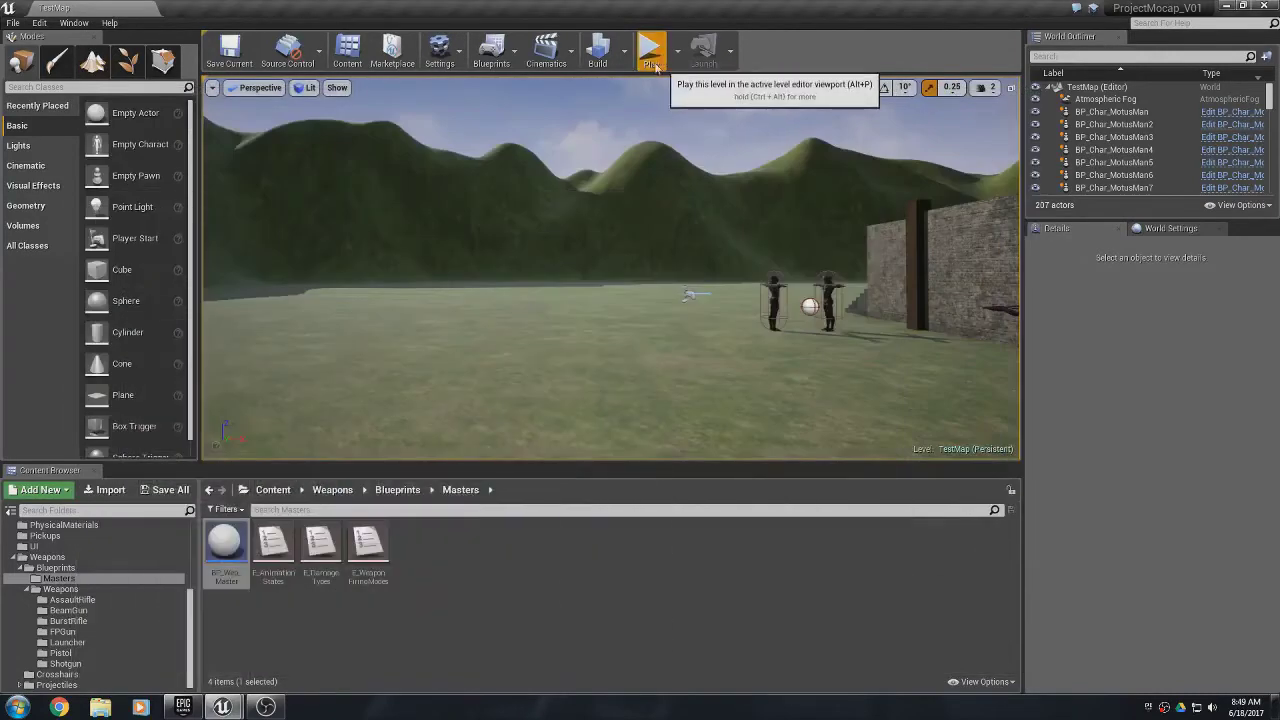
click(660, 58)
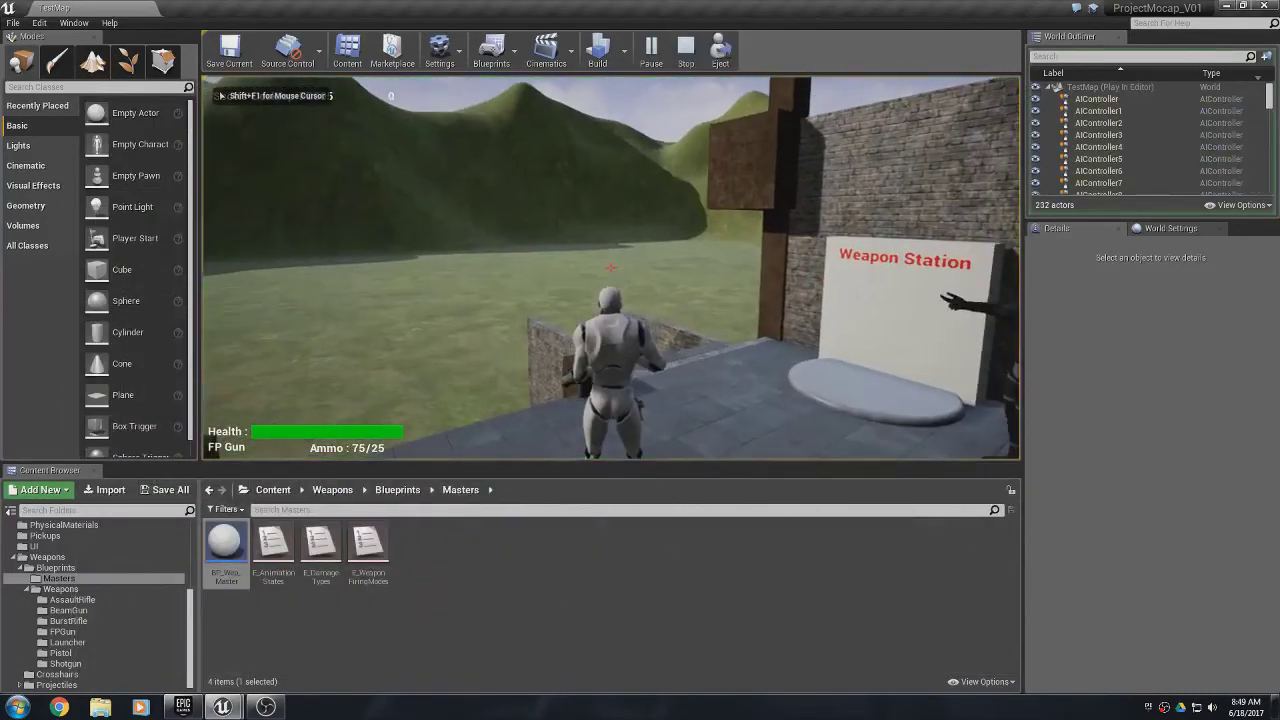
key(2)
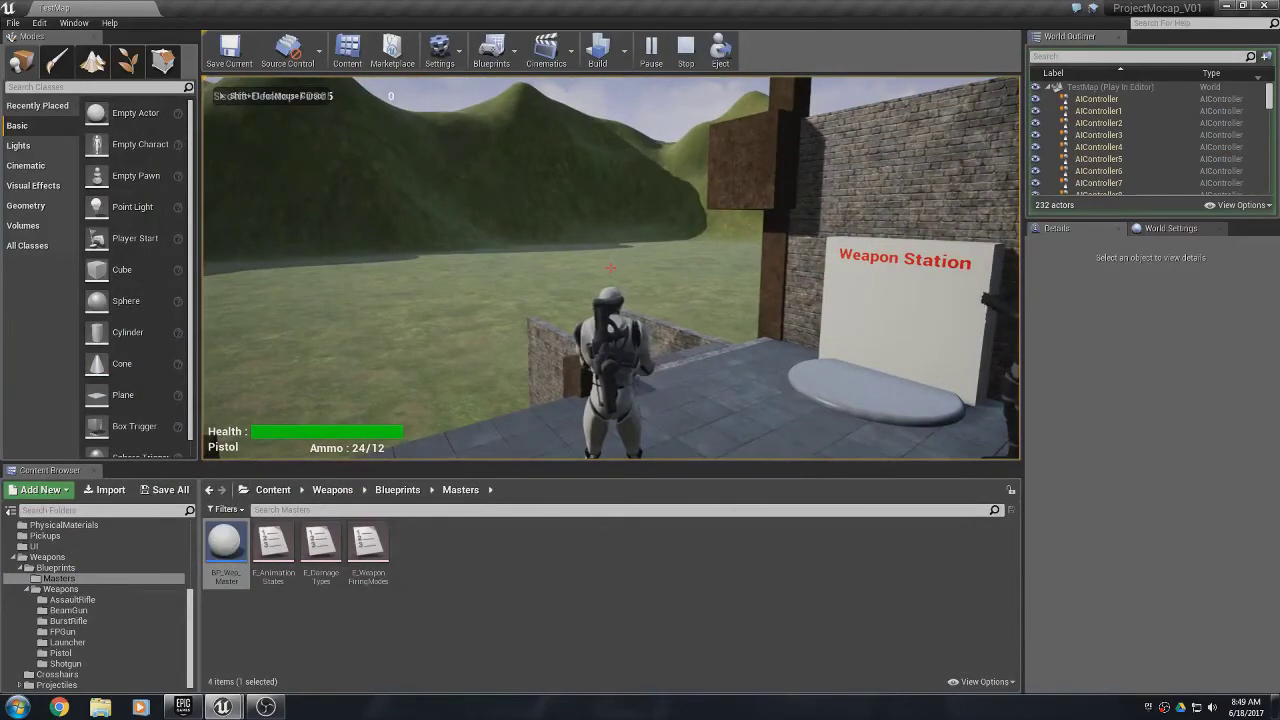
key(1)
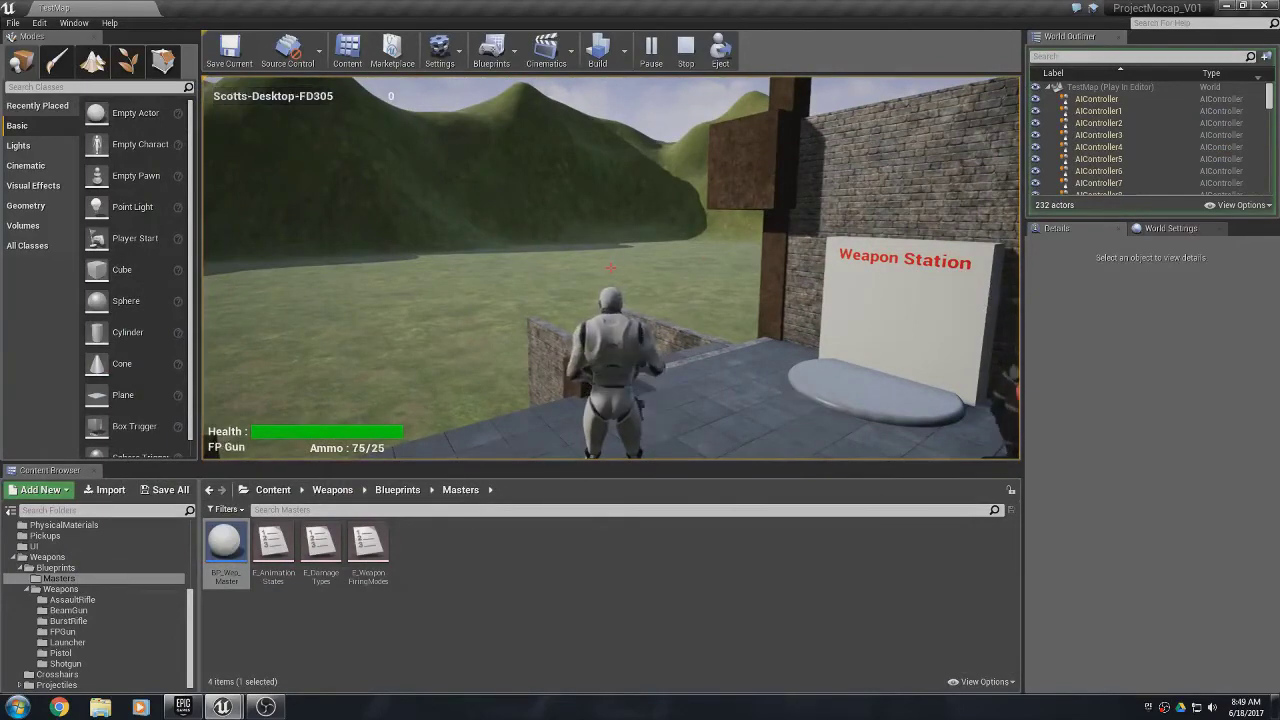
key(a)
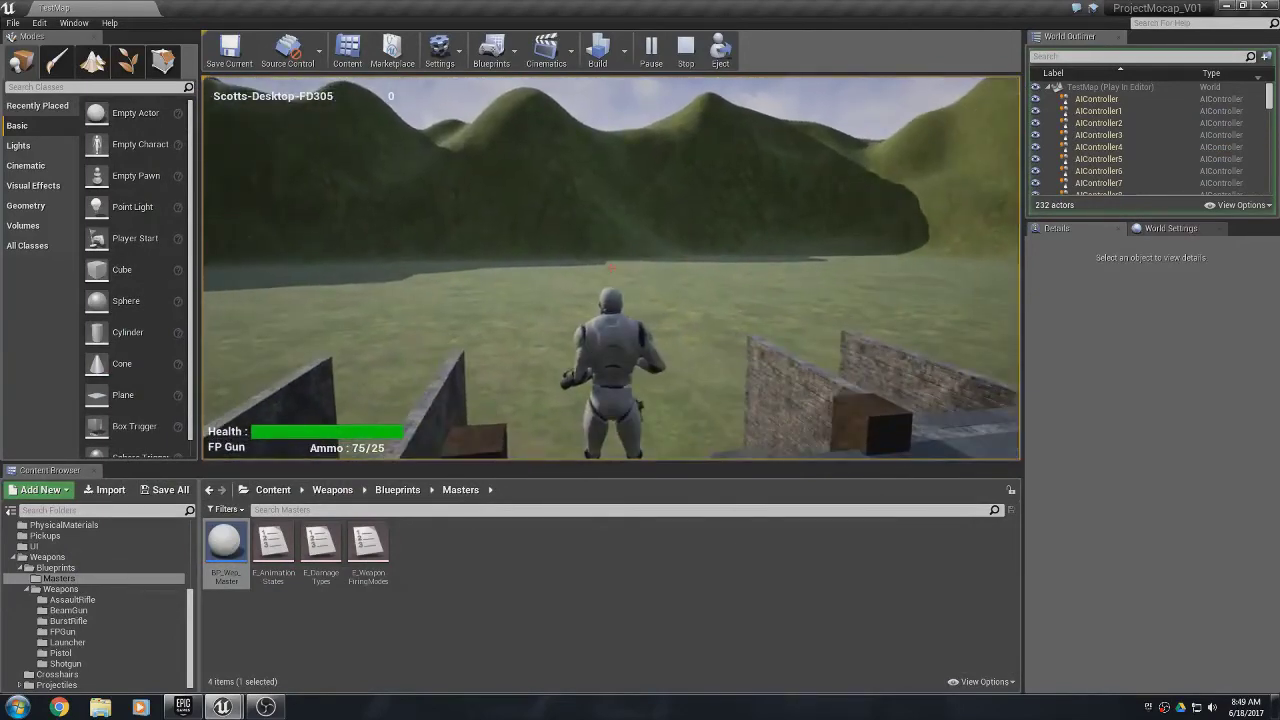
key(2)
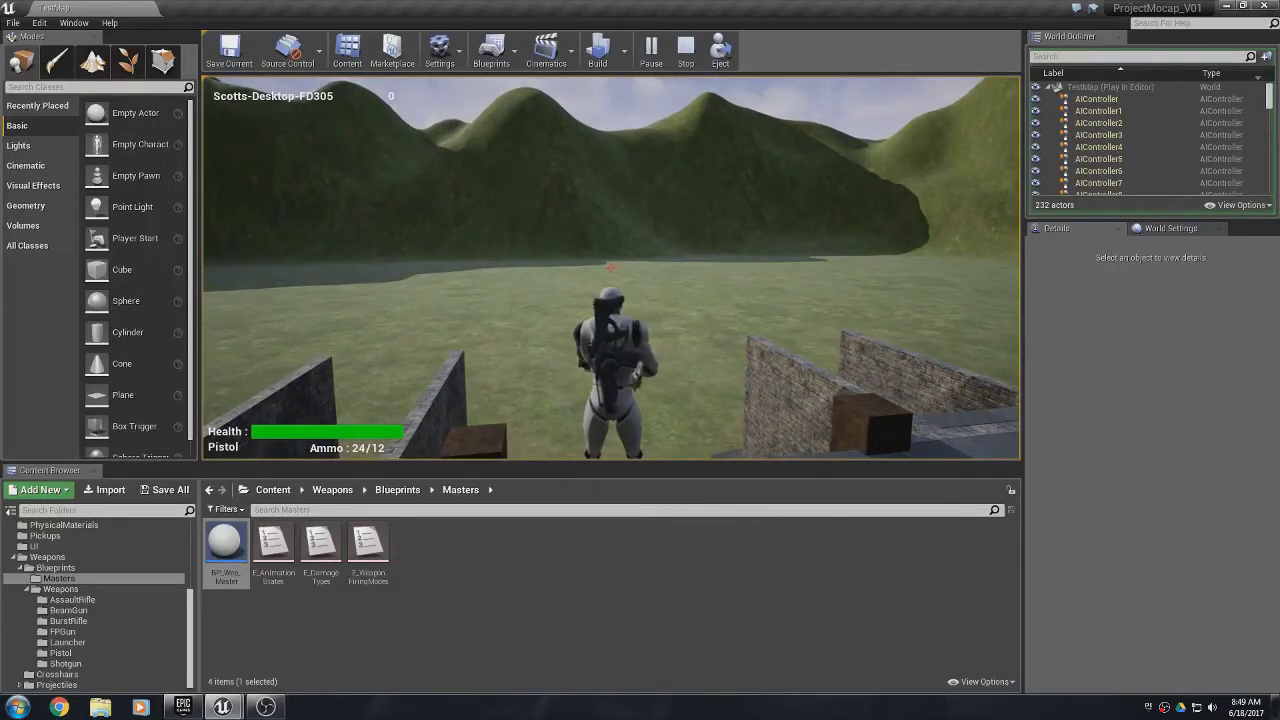
key(1)
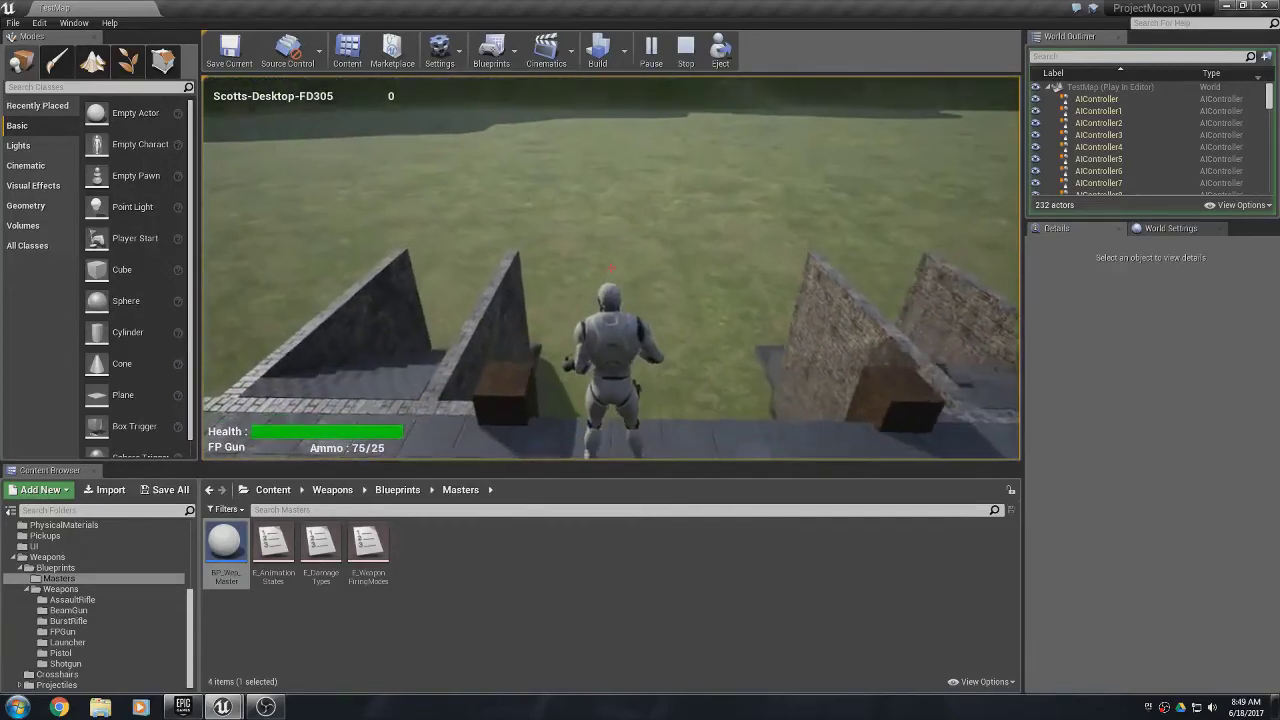
- Run down onto the grass and compare the FP Gun and Pistol switching animations in the relaxed and aiming stances
key(w)
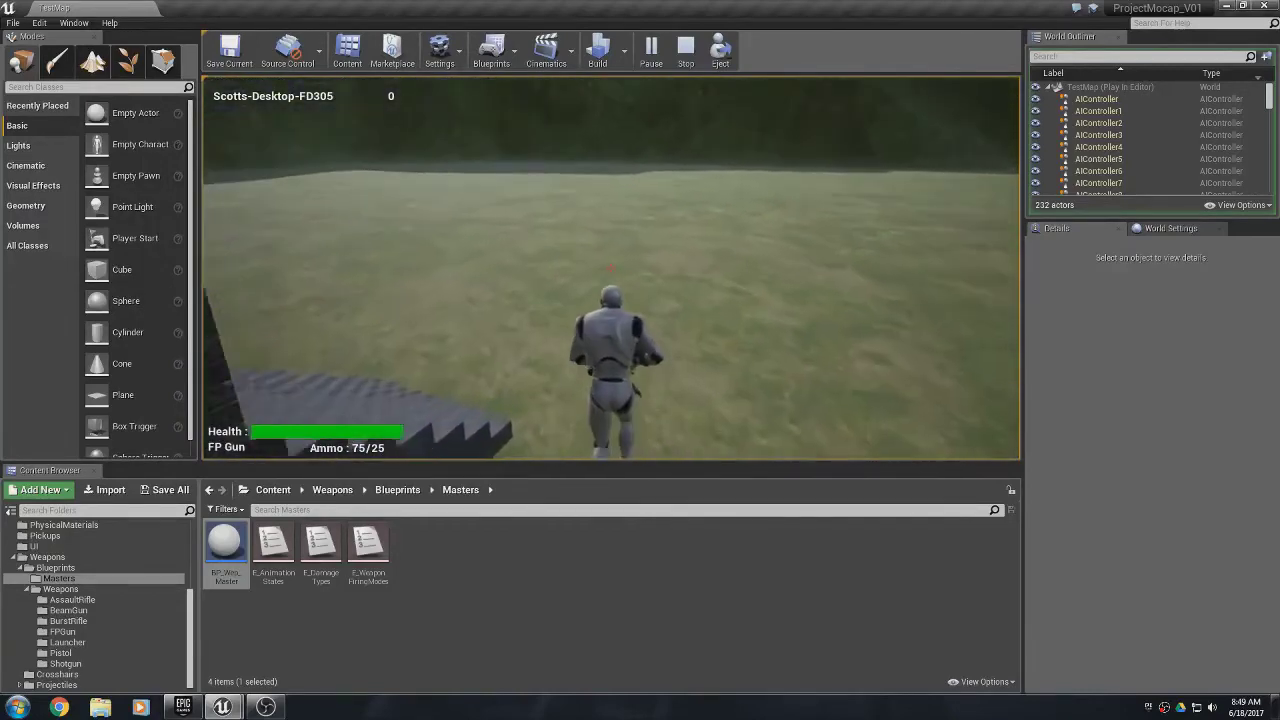
key(w)
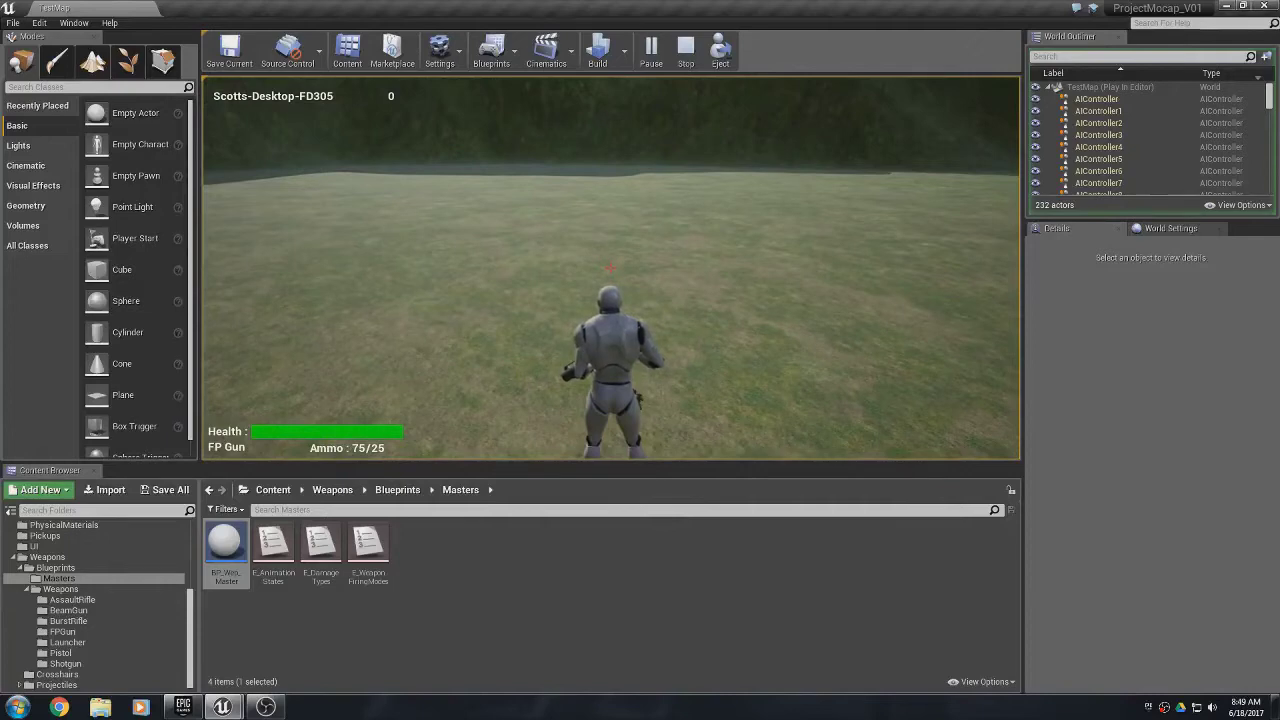
mouse_move(611, 268)
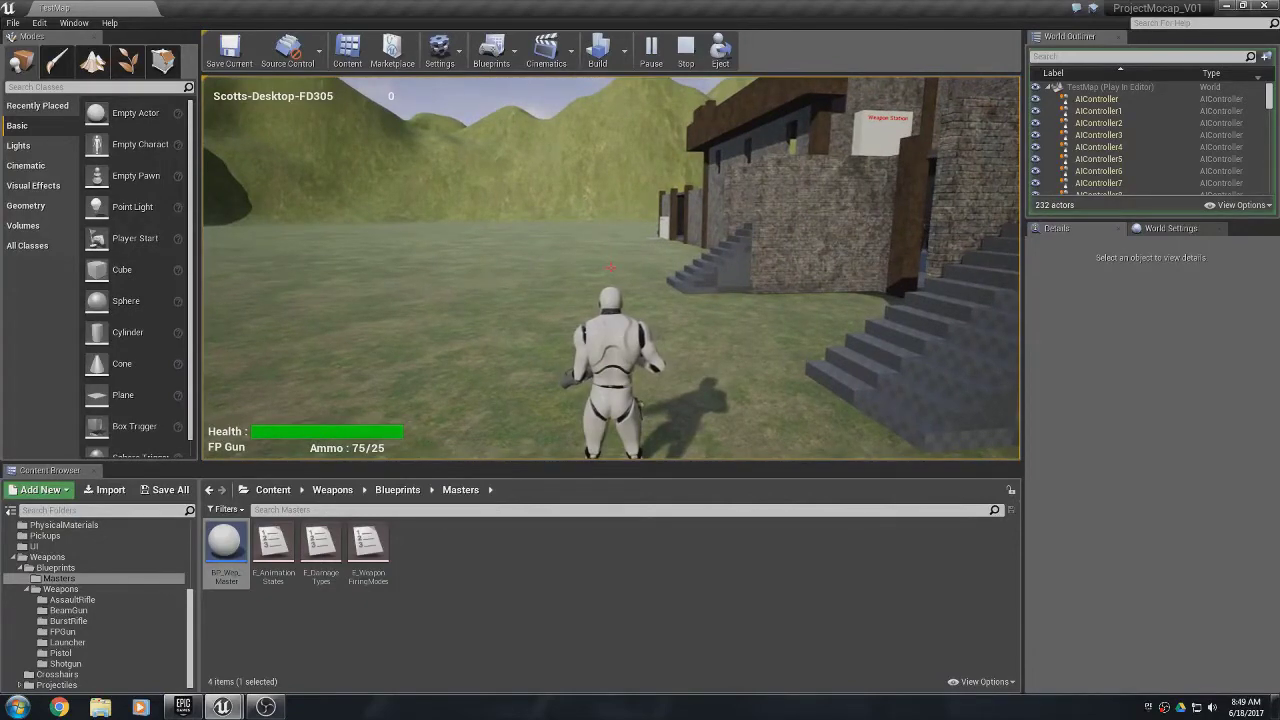
key(2)
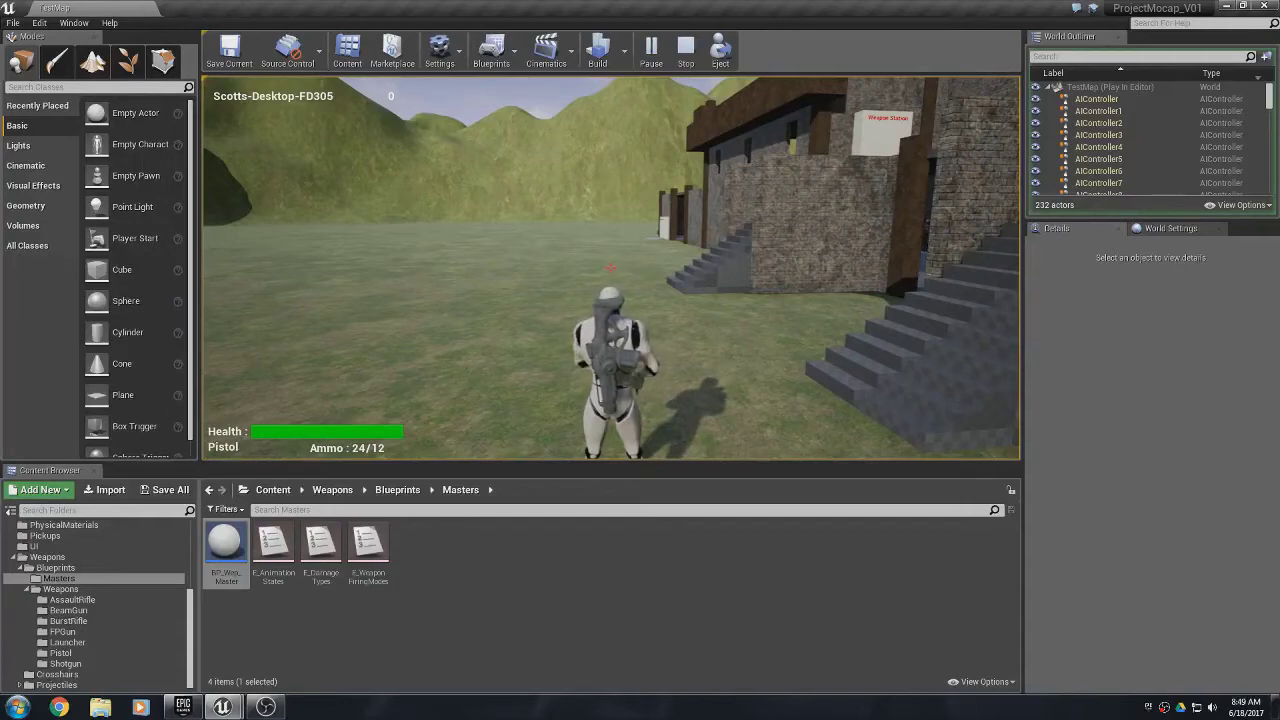
key(1)
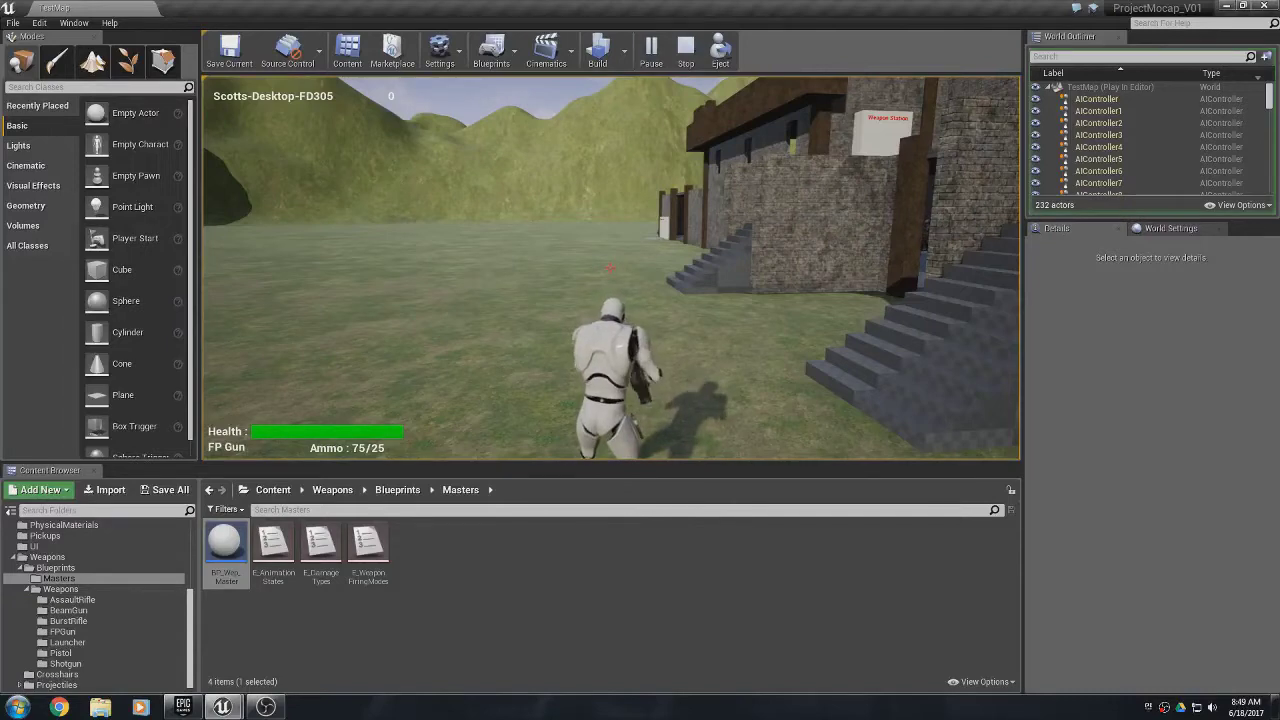
key(2)
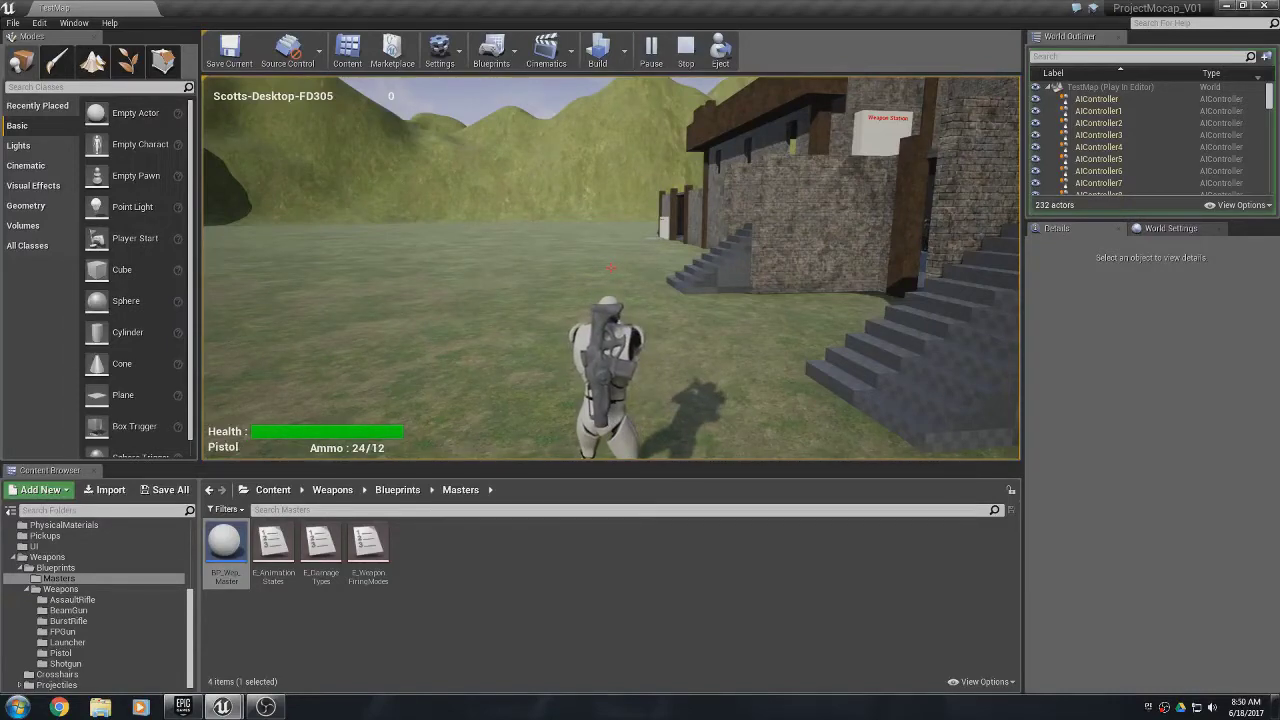
key(1)
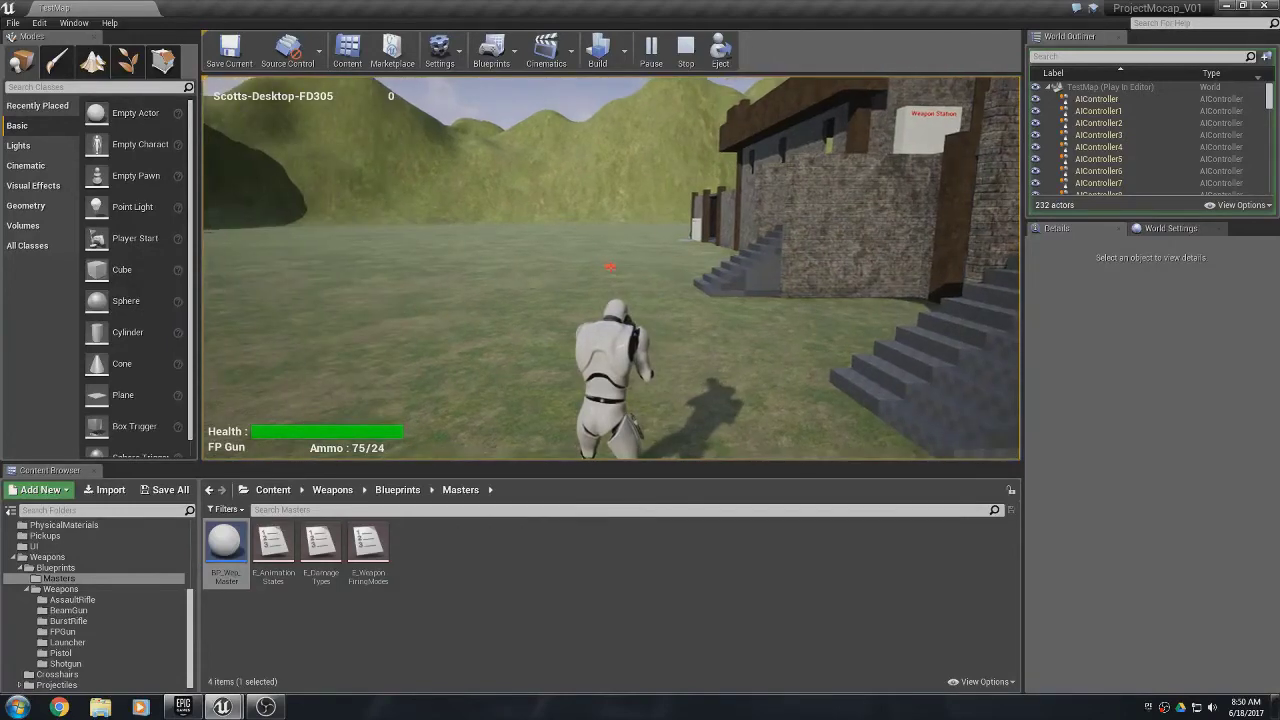
- Fire and reload the FP Gun in the aiming stance and again in the relaxed stance to test the fire and reload animations
click(610, 267)
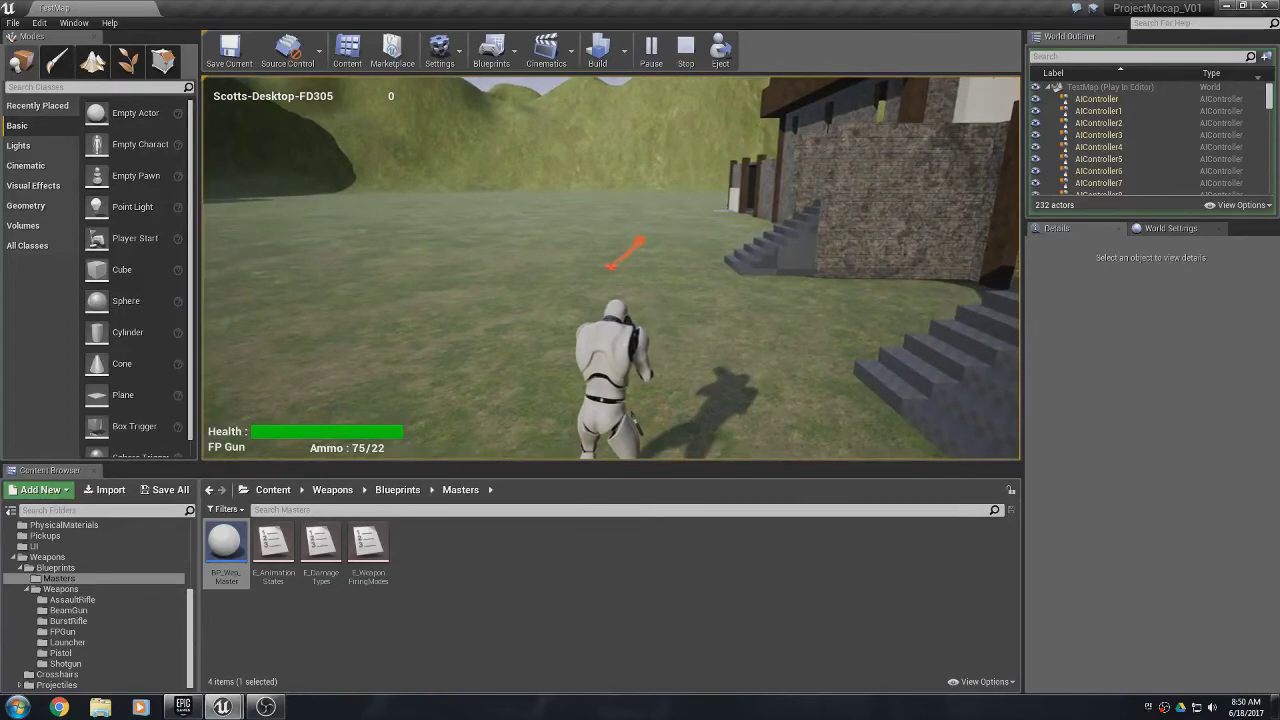
key(r)
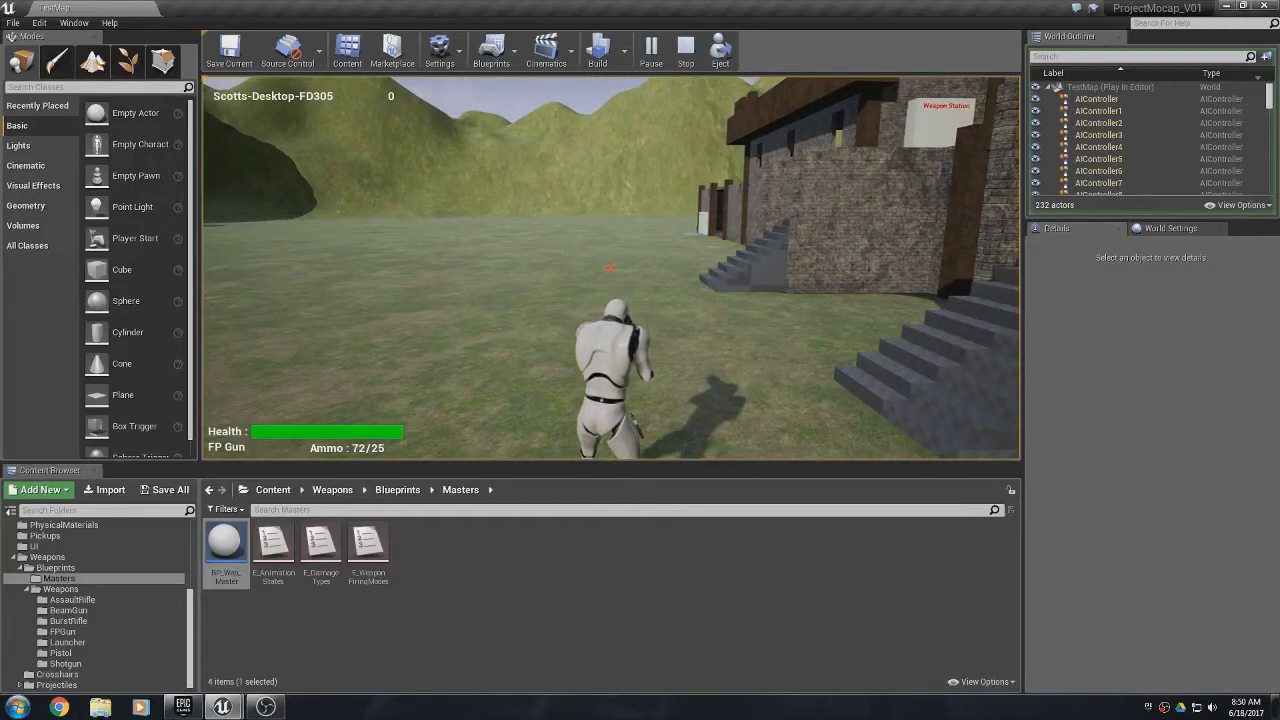
click(611, 268)
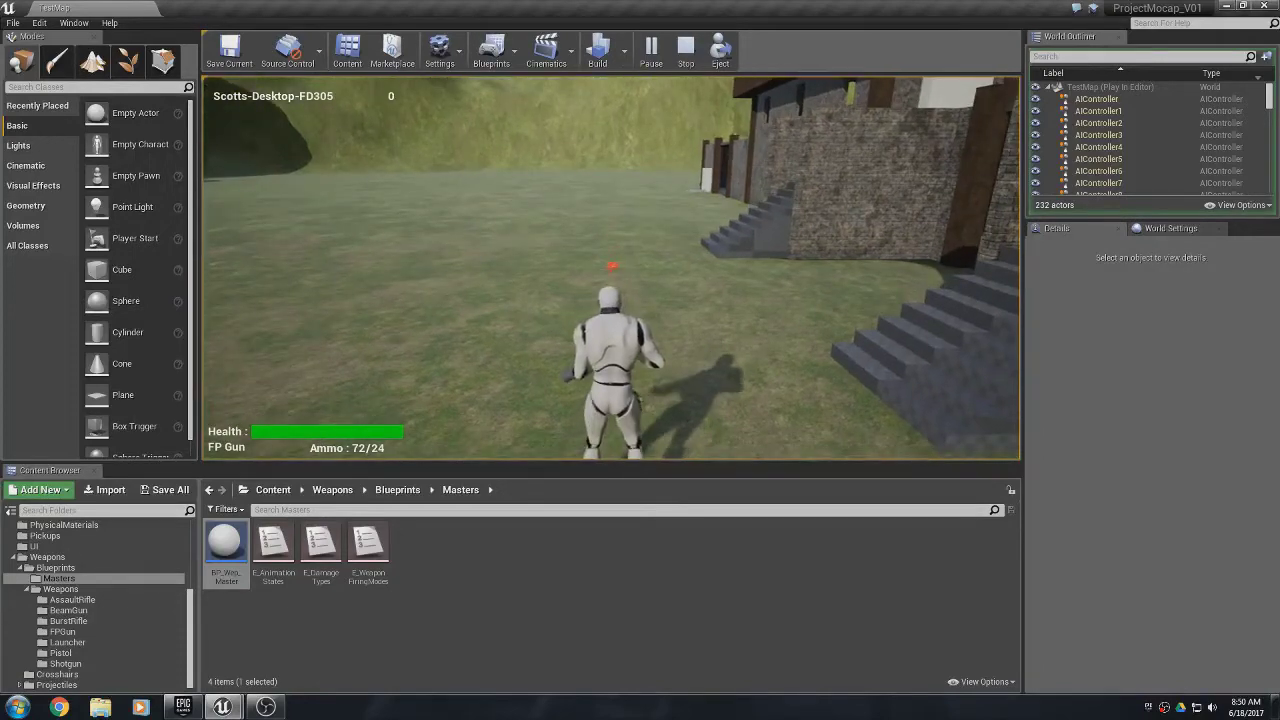
key(r)
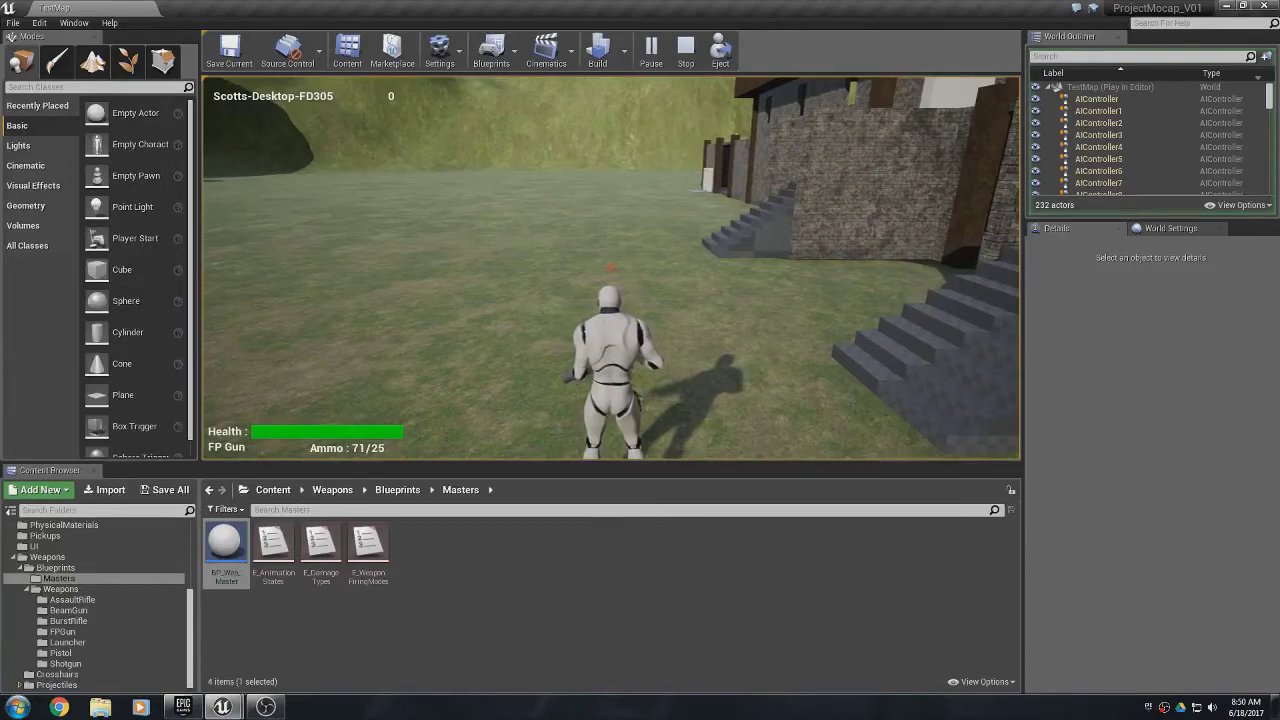
- End the play session, return to the BPC_Wep_FPGun blueprint and collapse its Do Not Set Variables category
key(Escape)
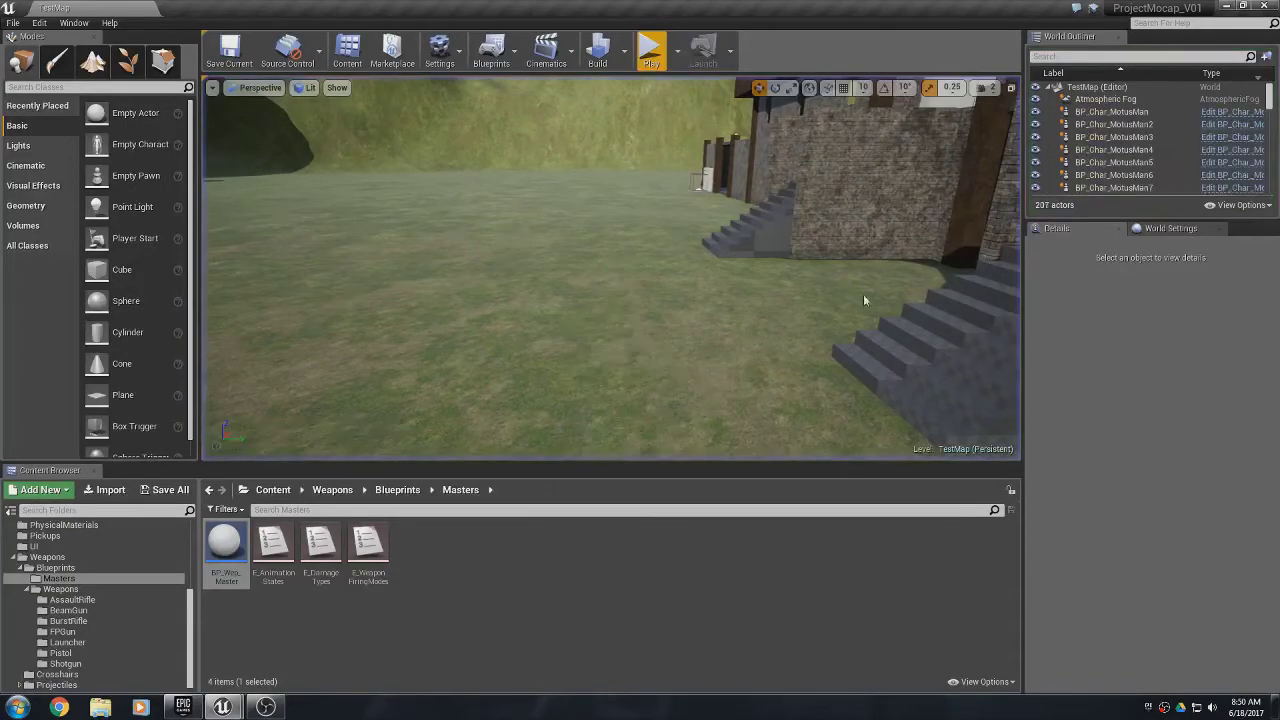
mouse_move(222, 706)
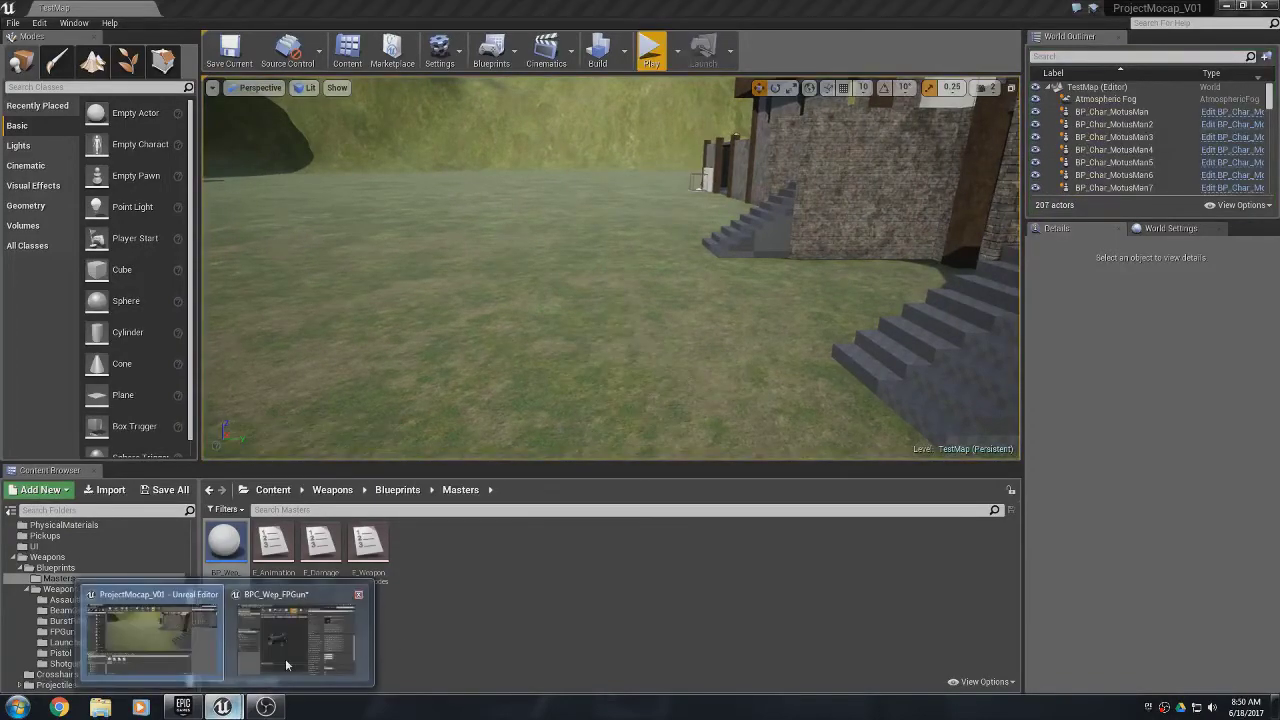
click(285, 658)
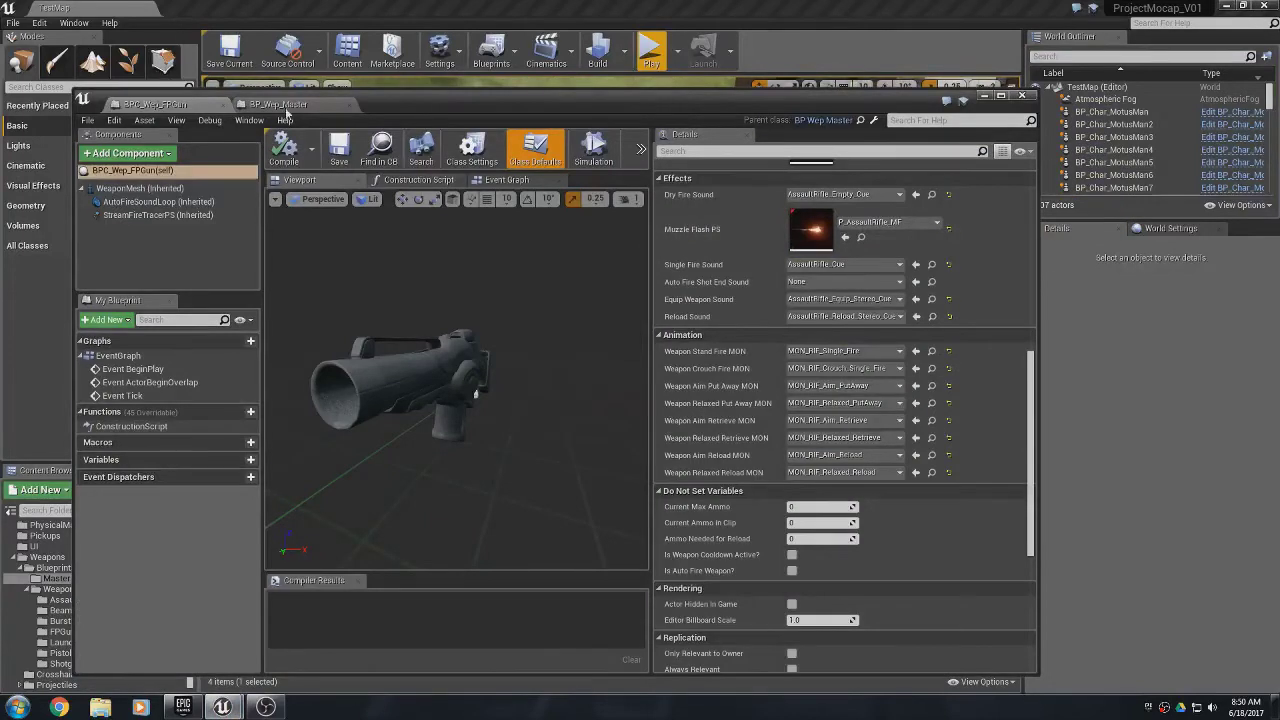
scroll(770, 485, down, 3)
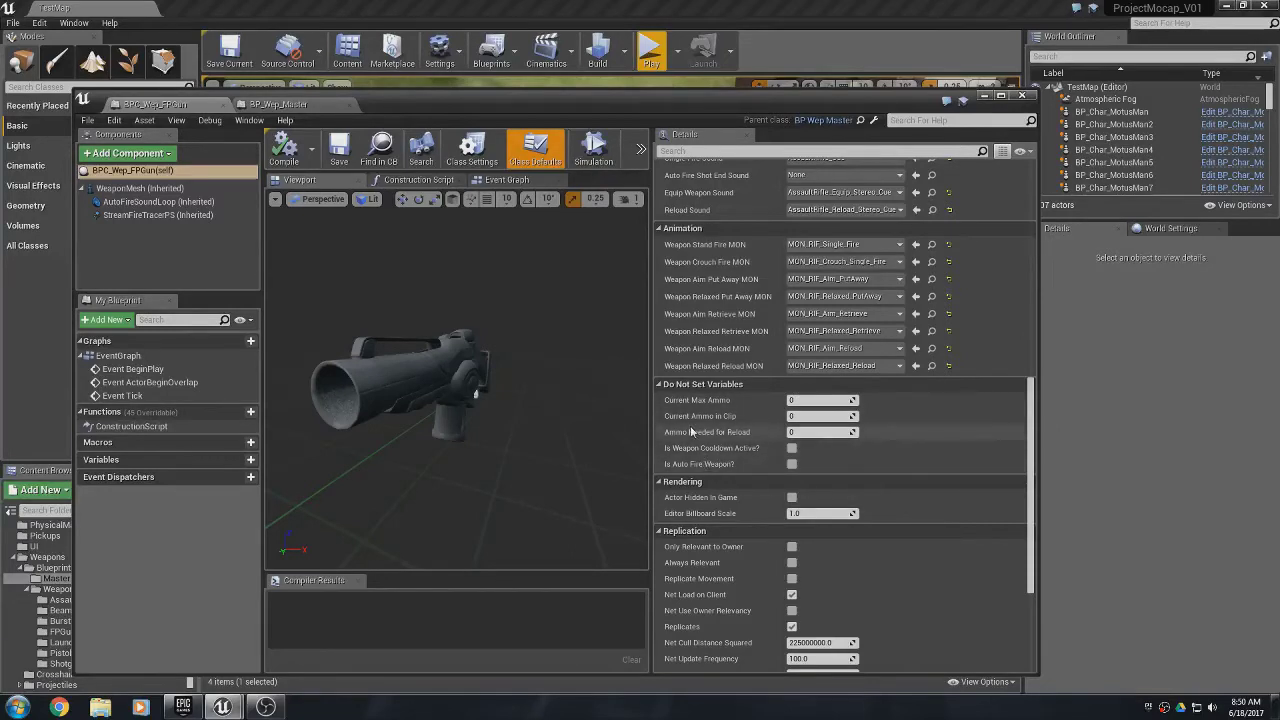
click(667, 385)
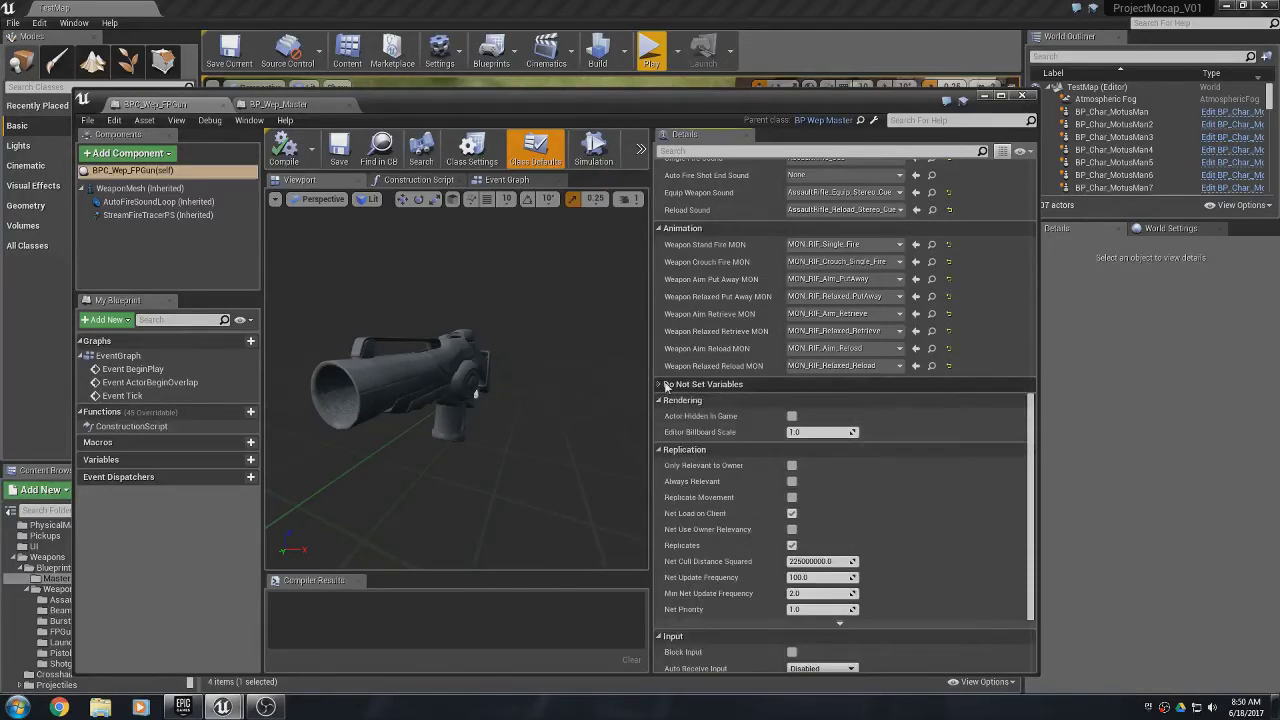
- Review the remaining class defaults down to the Actor category, and return to the Default weapon settings
scroll(662, 380, down, 3)
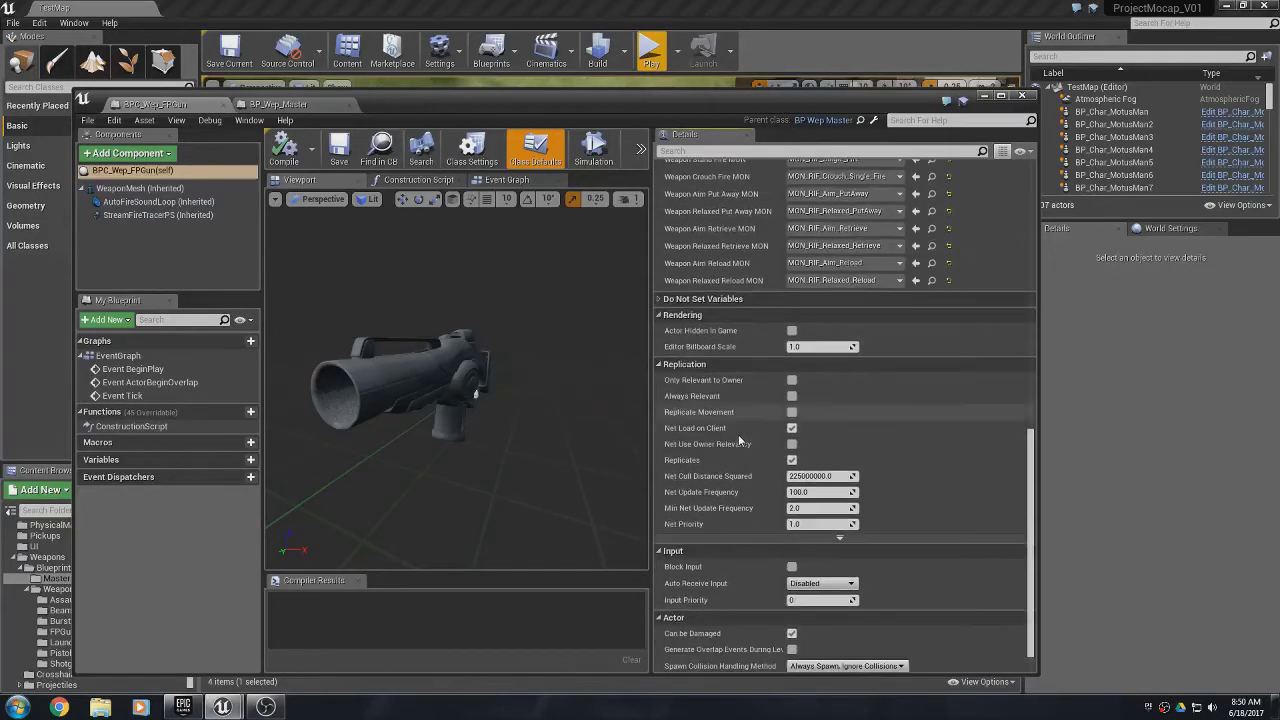
scroll(668, 303, down, 1)
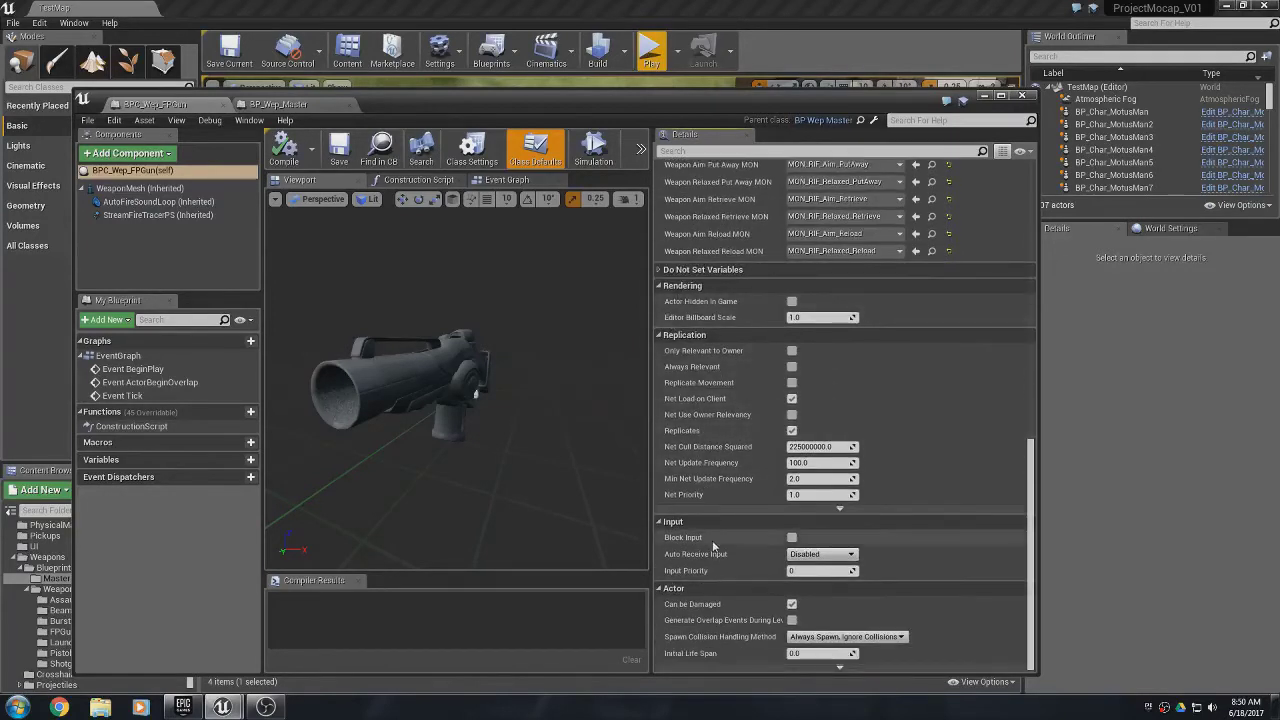
scroll(717, 537, up, 15)
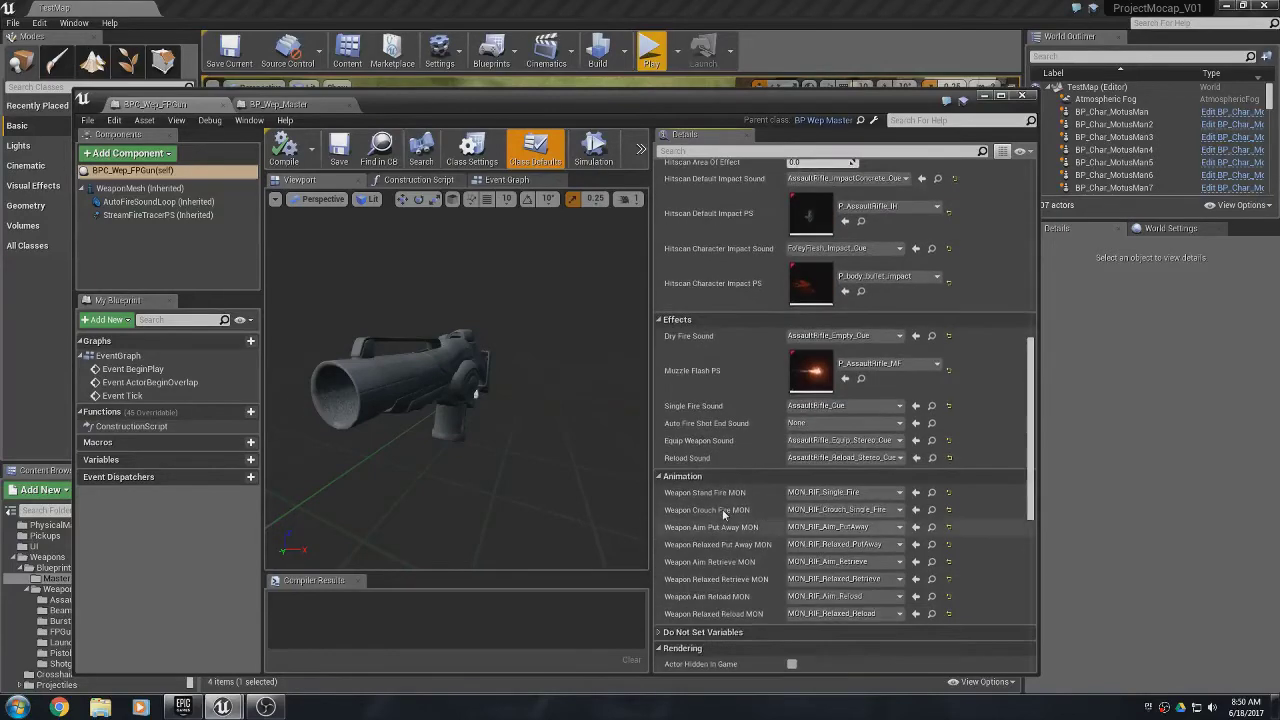
scroll(722, 509, up, 7)
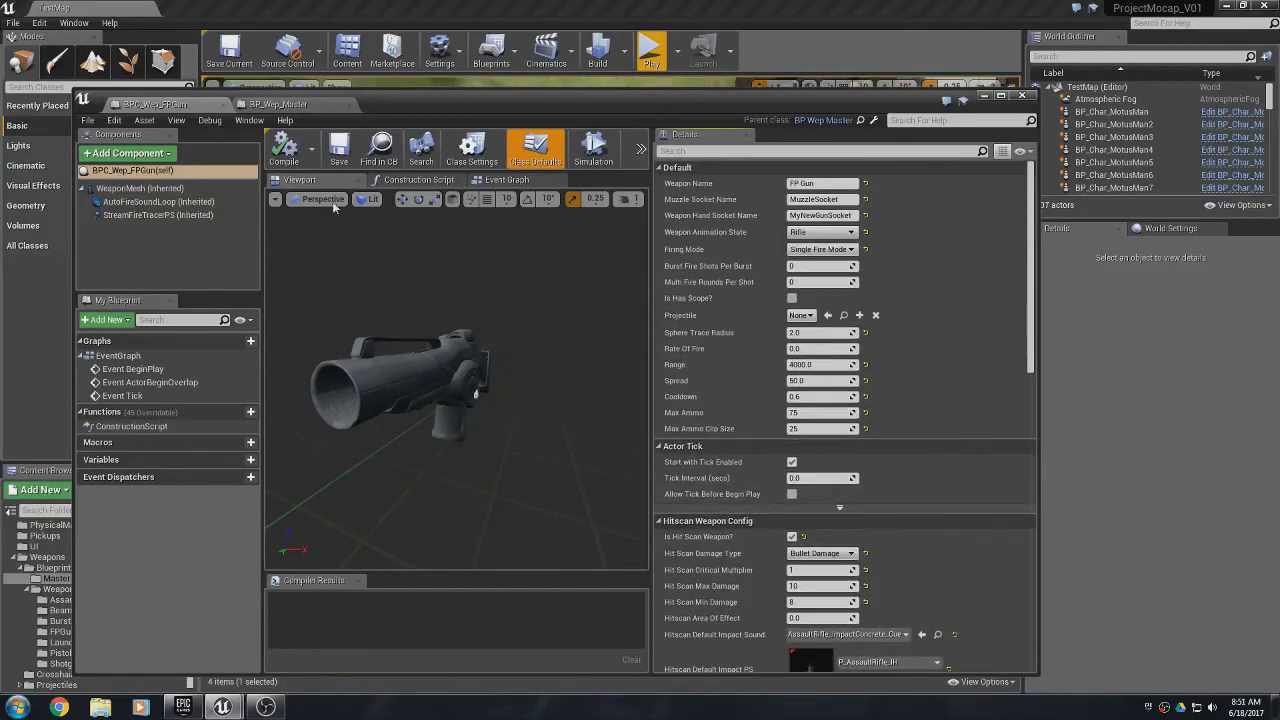
click(285, 150)
click(535, 148)
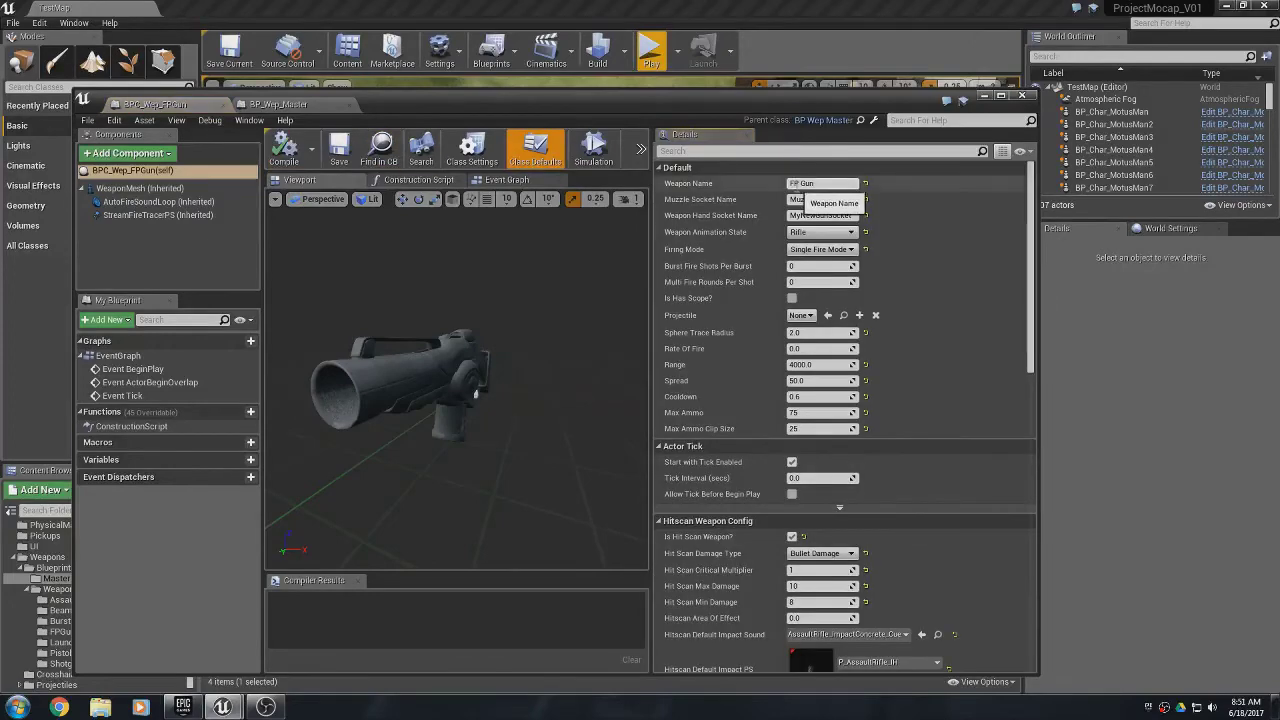
- Start a play session in the level and run out of the building onto the grass with the FP Gun
click(982, 96)
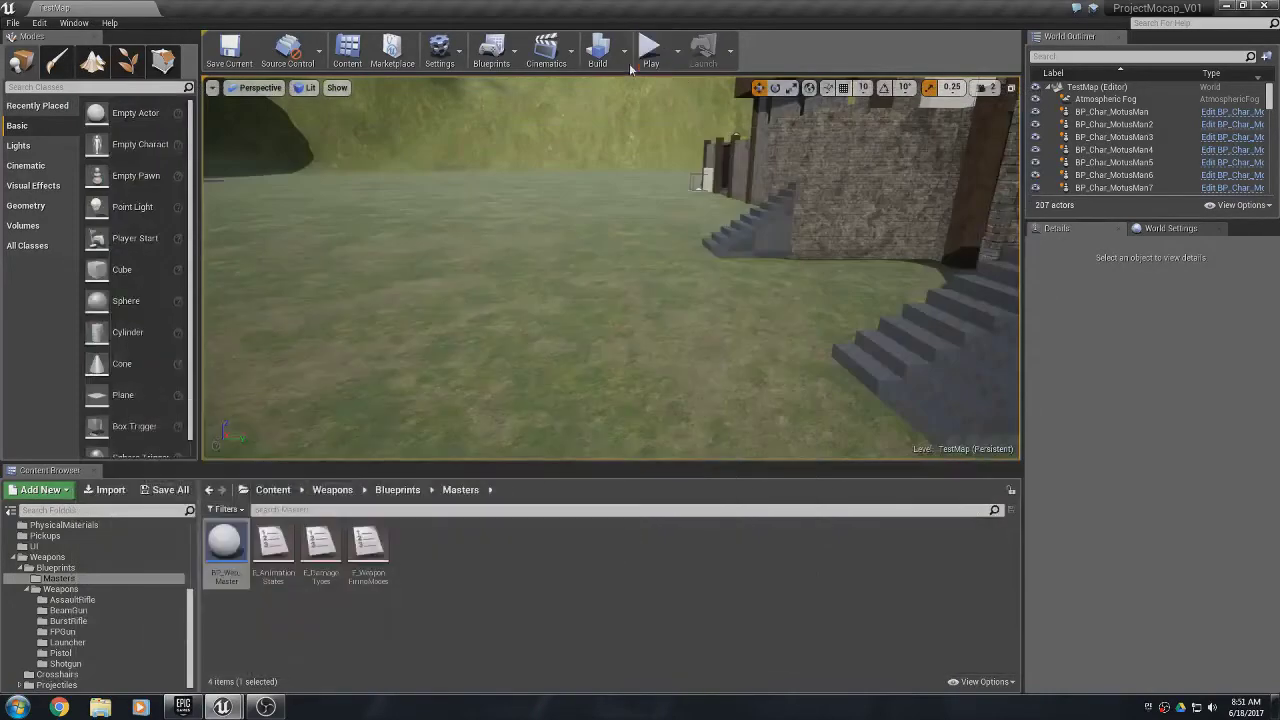
click(651, 50)
click(611, 300)
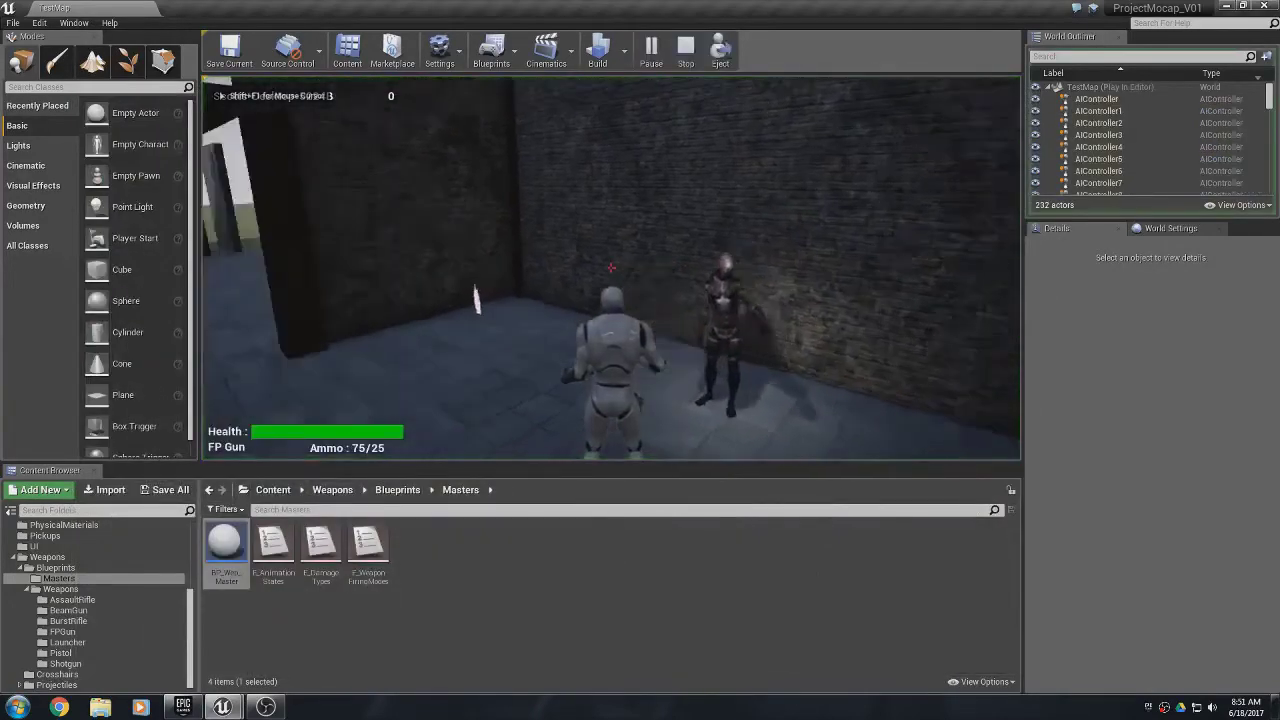
key(w)
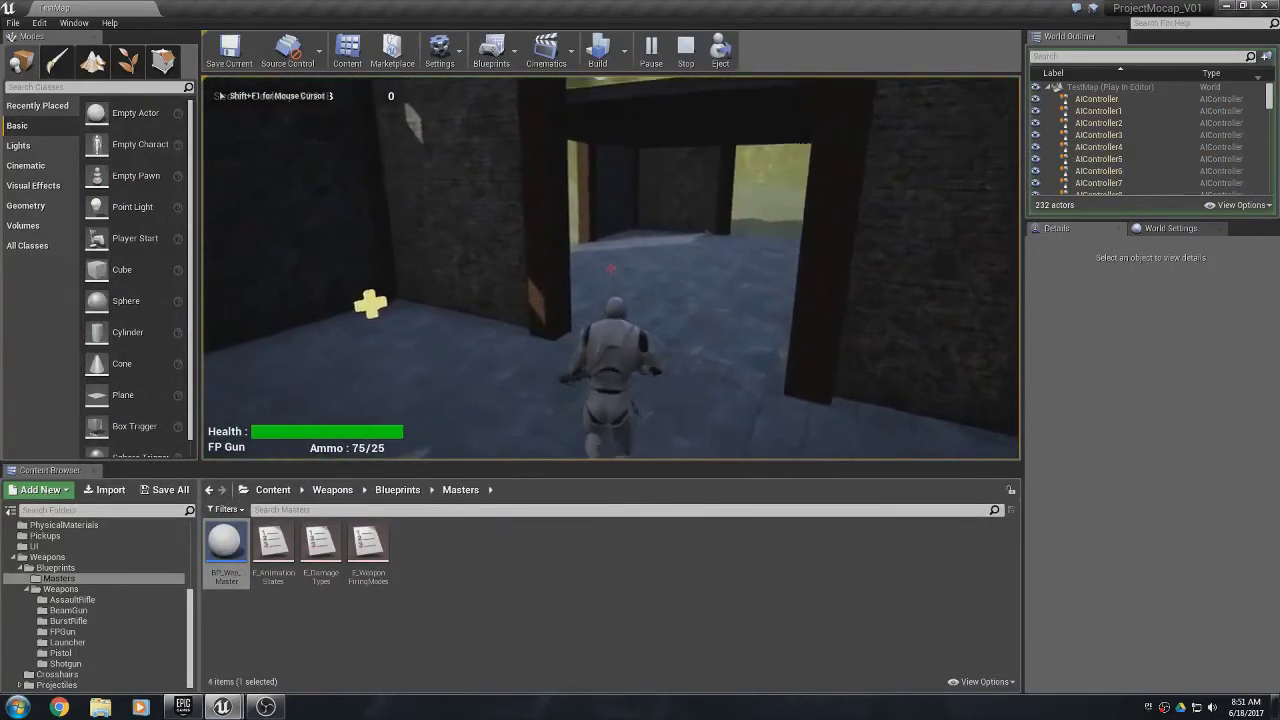
key(w)
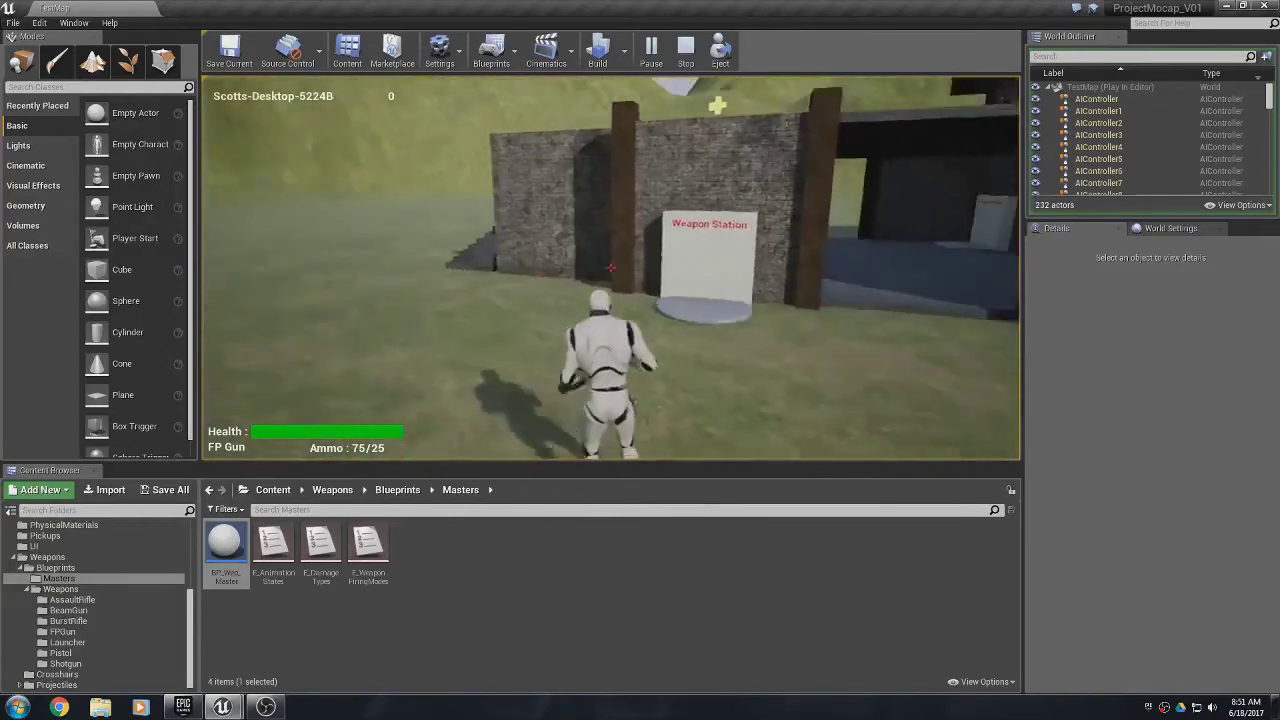
key(a)
key(w)
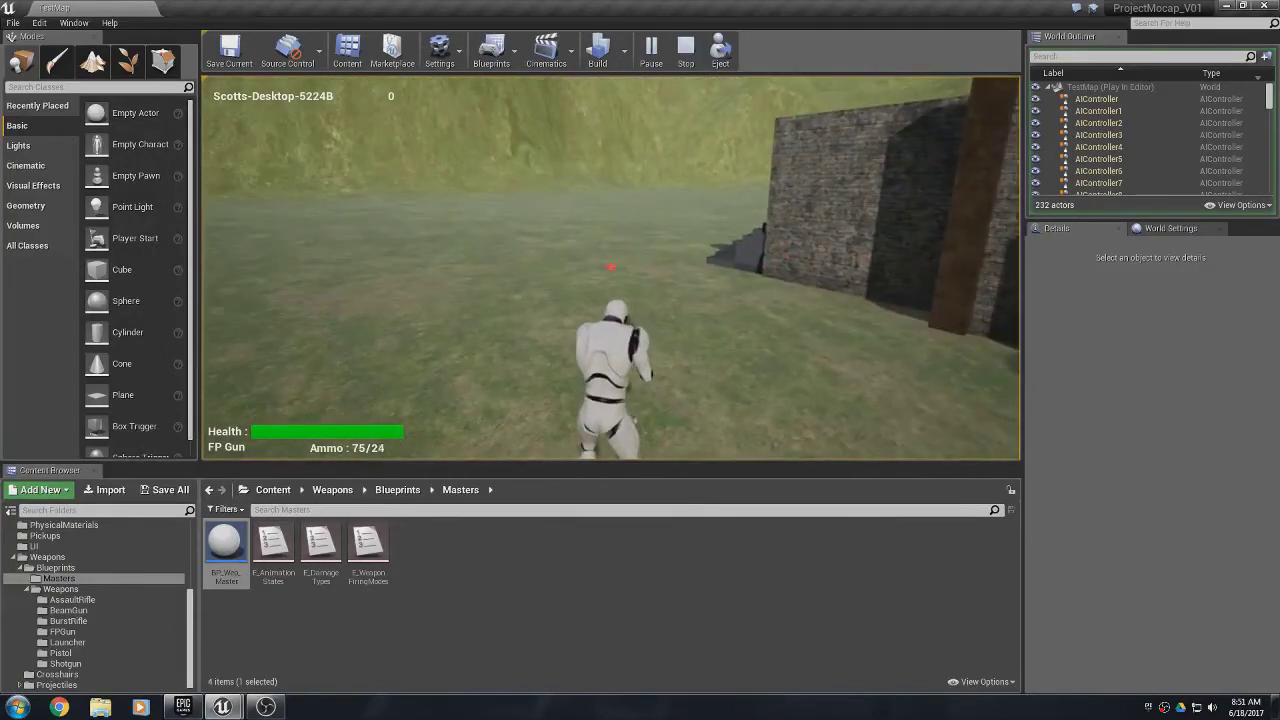
- Fire several single shots with the FP Gun while moving across the grass, and end the play session
click(611, 267)
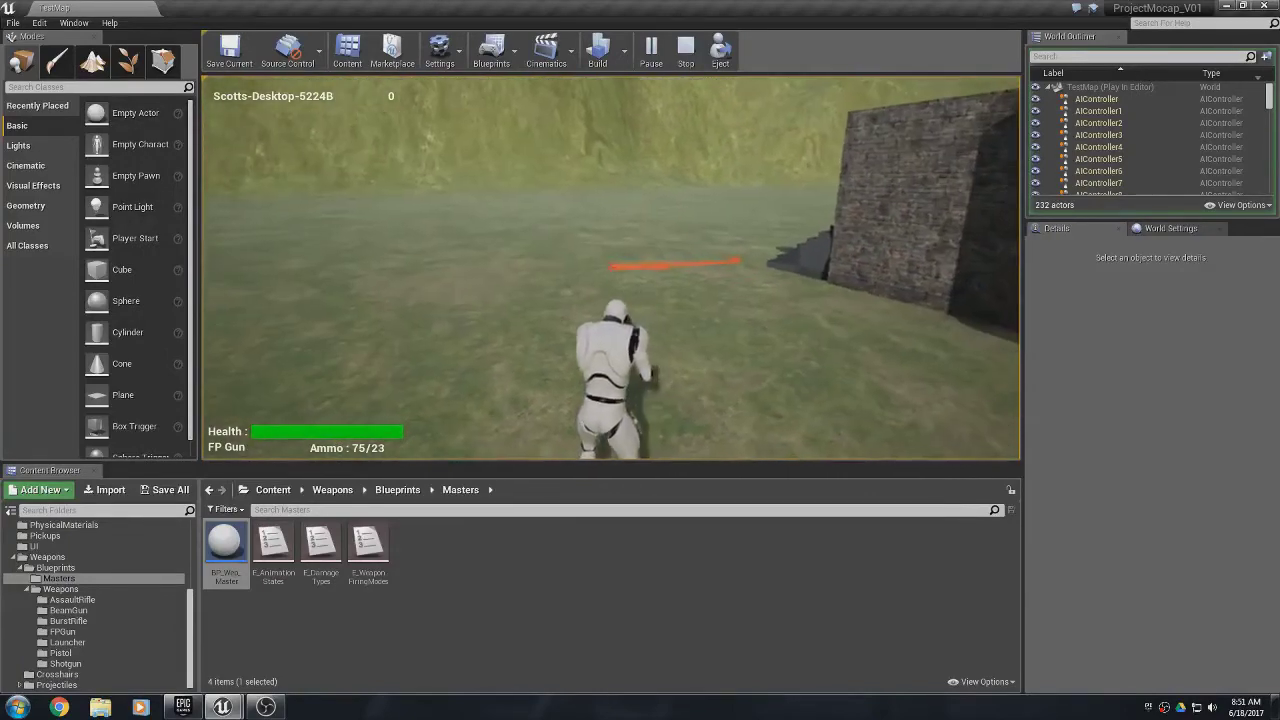
click(611, 267)
click(611, 267)
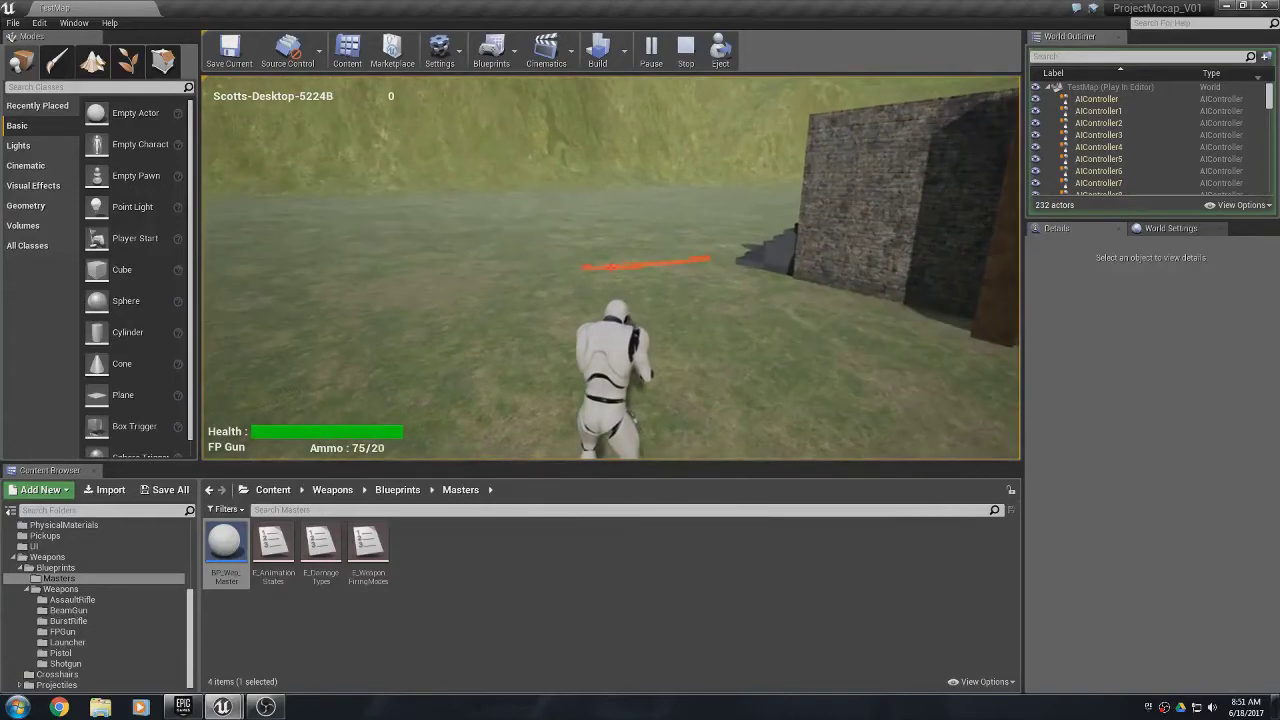
click(611, 267)
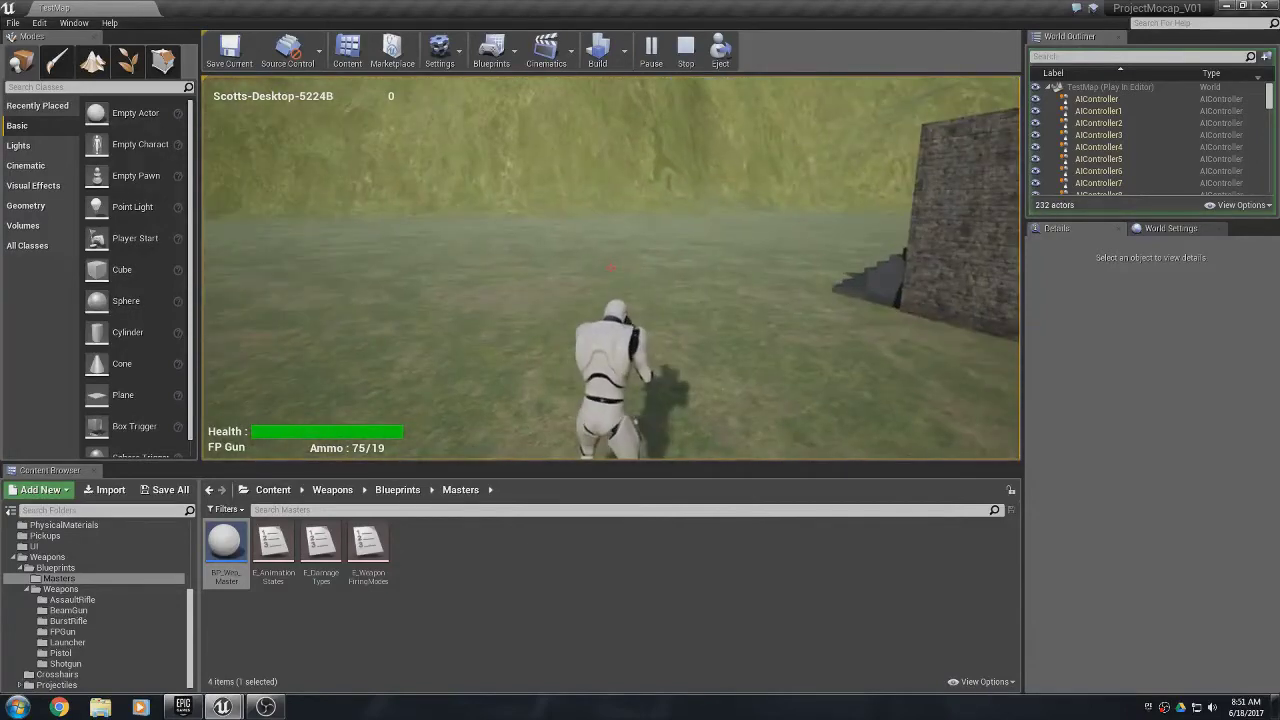
key(a)
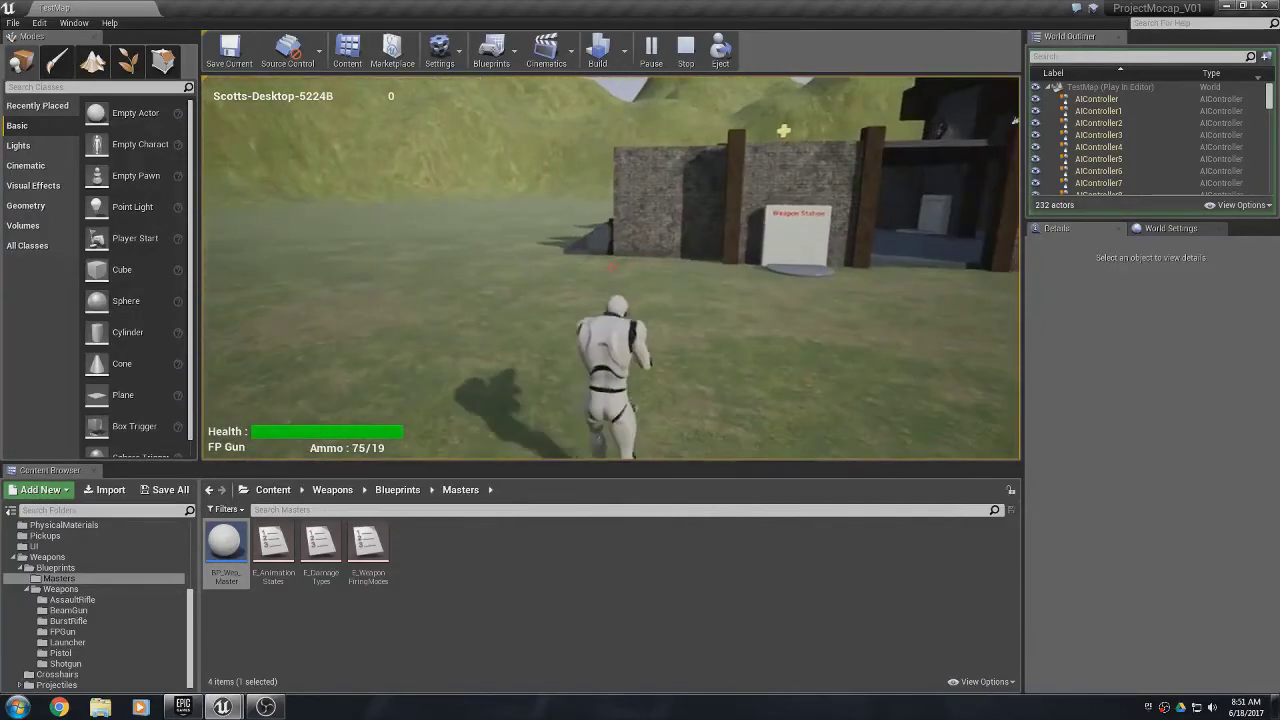
key(s)
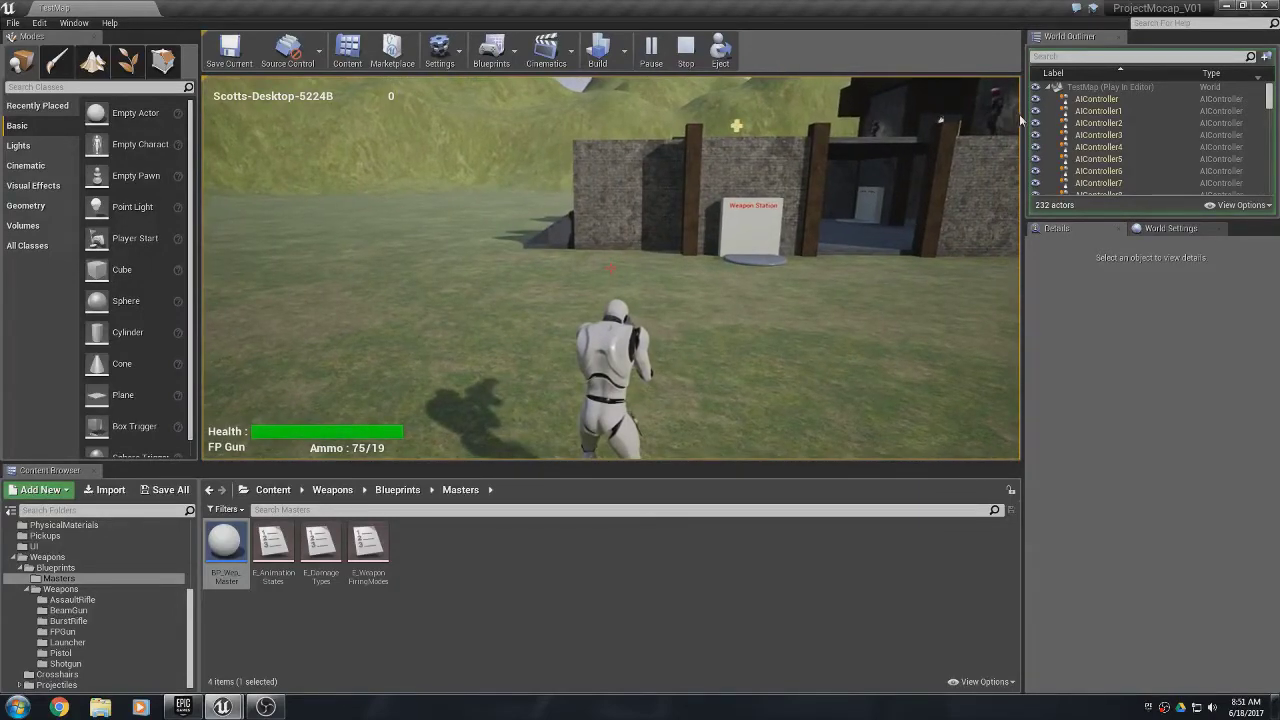
key(Escape)
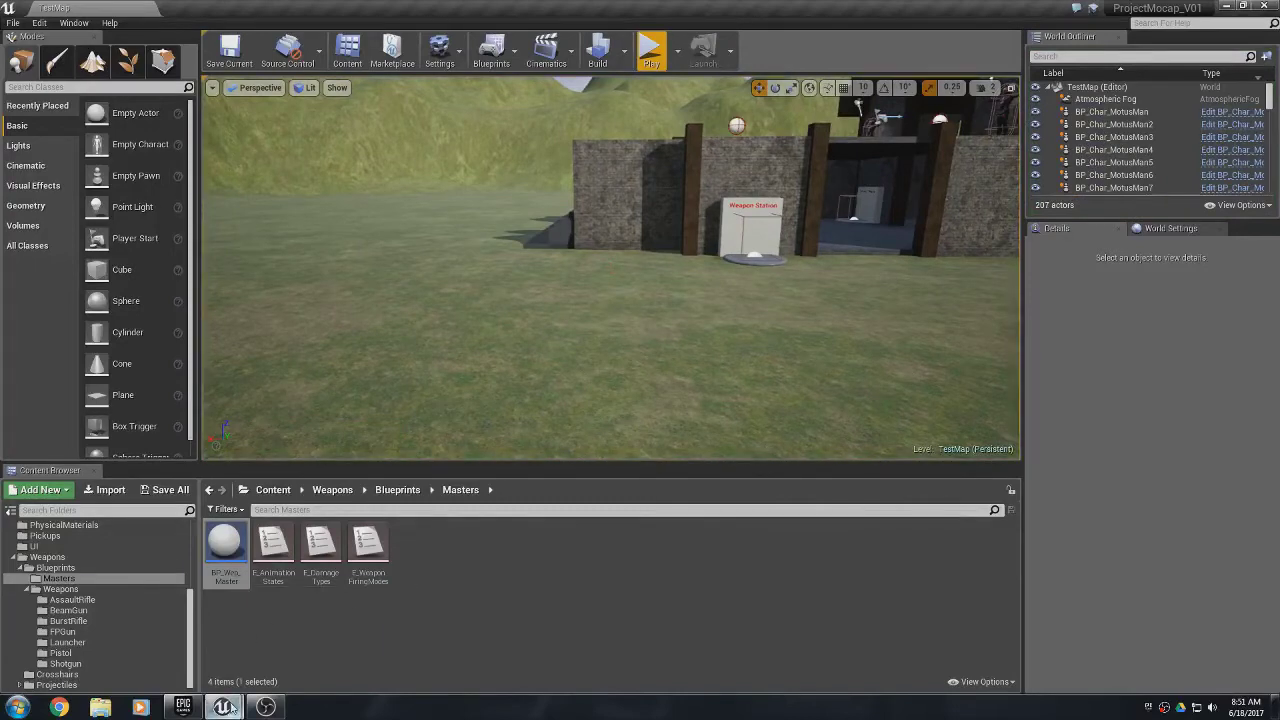
- Set the Firing Mode to Auto Fire Mode in the BPC_Wep_FPGun class defaults
click(272, 660)
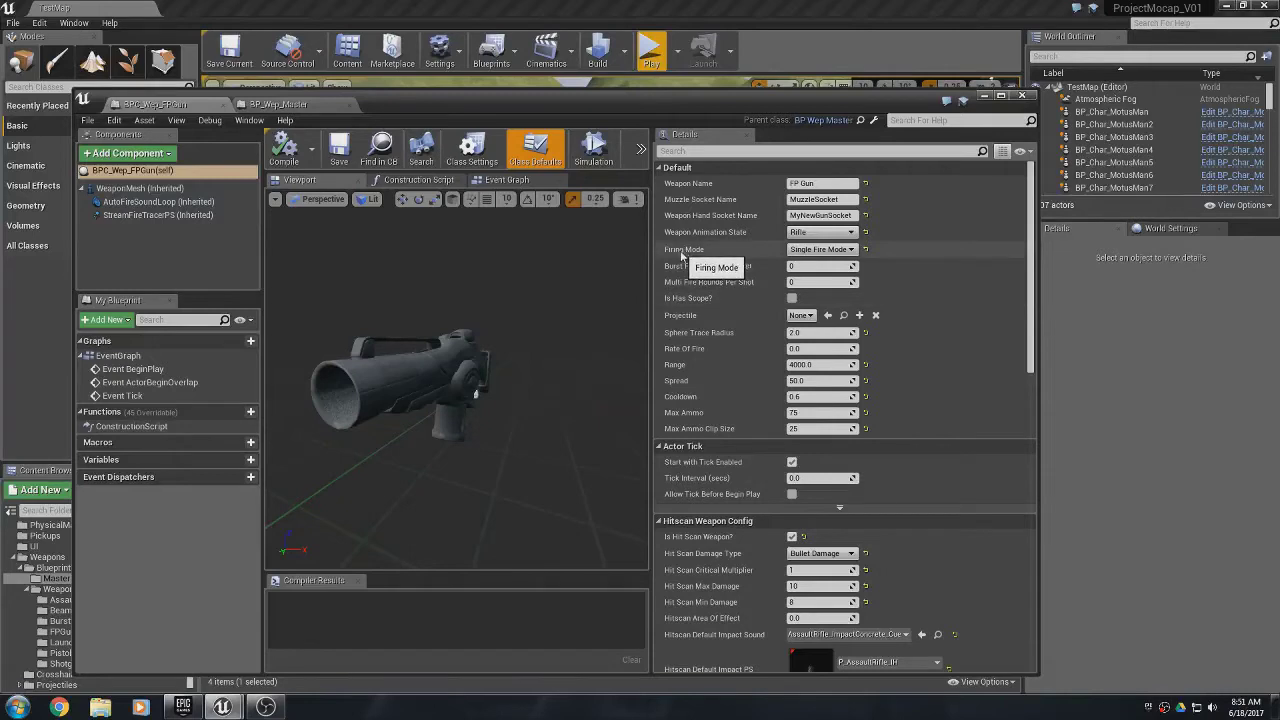
click(815, 250)
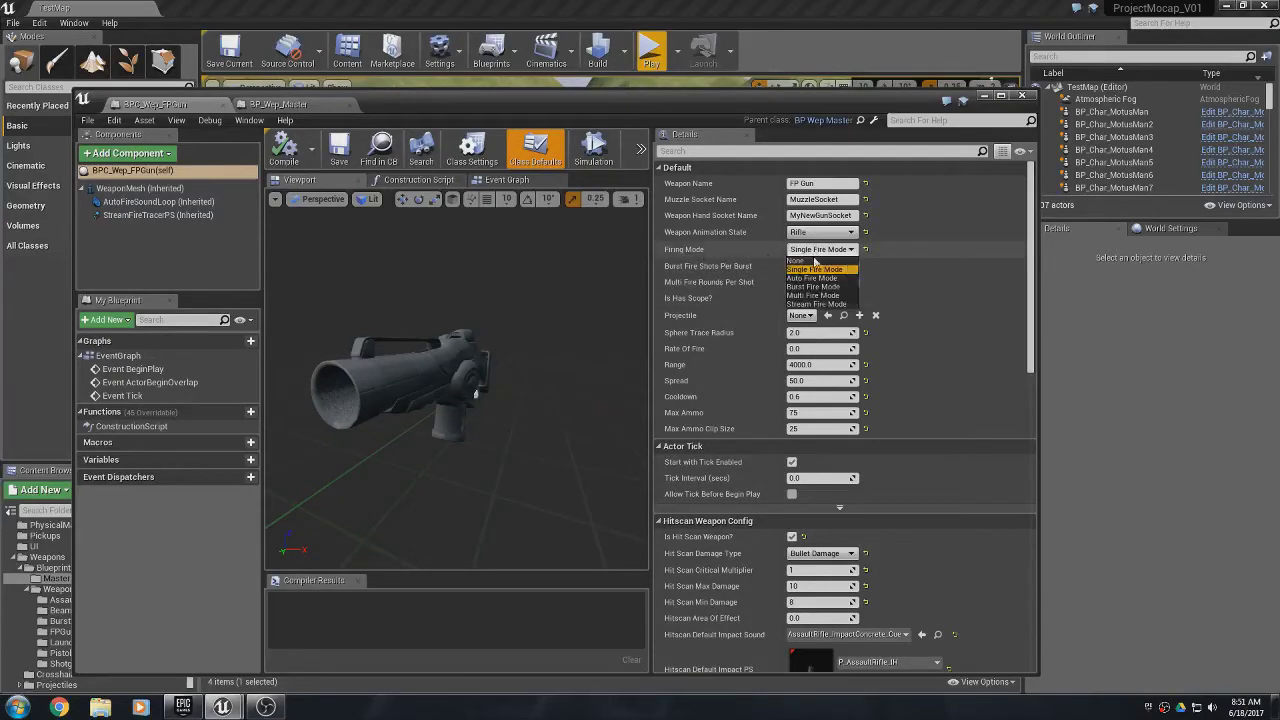
click(811, 278)
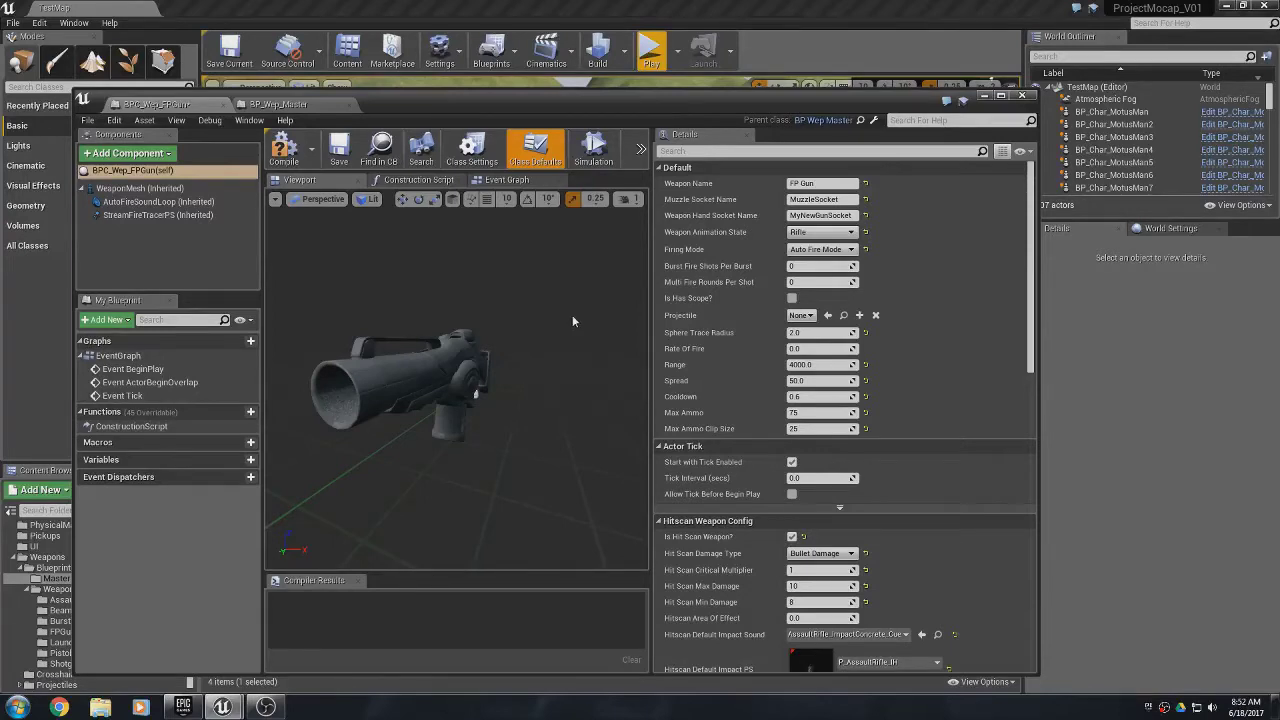
- Select the inherited AutoFireSoundLoop component and search the assets for its Sound property with "loop"
mouse_move(140, 202)
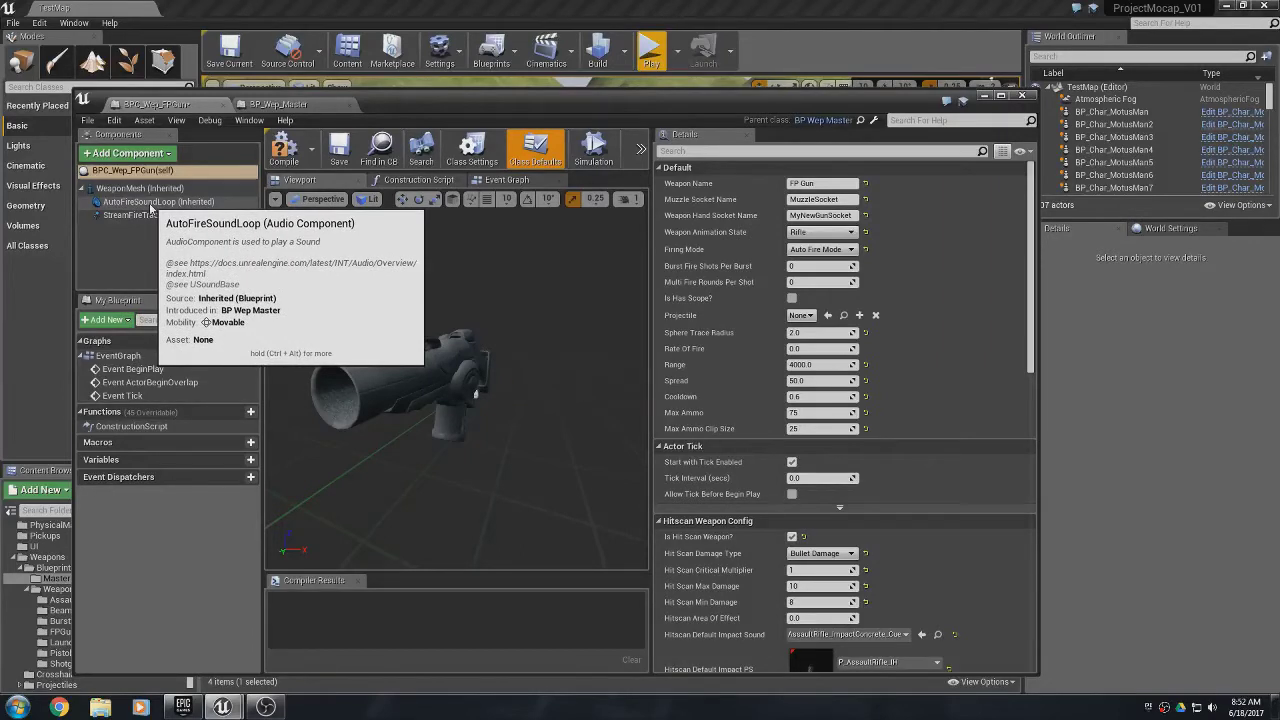
click(151, 204)
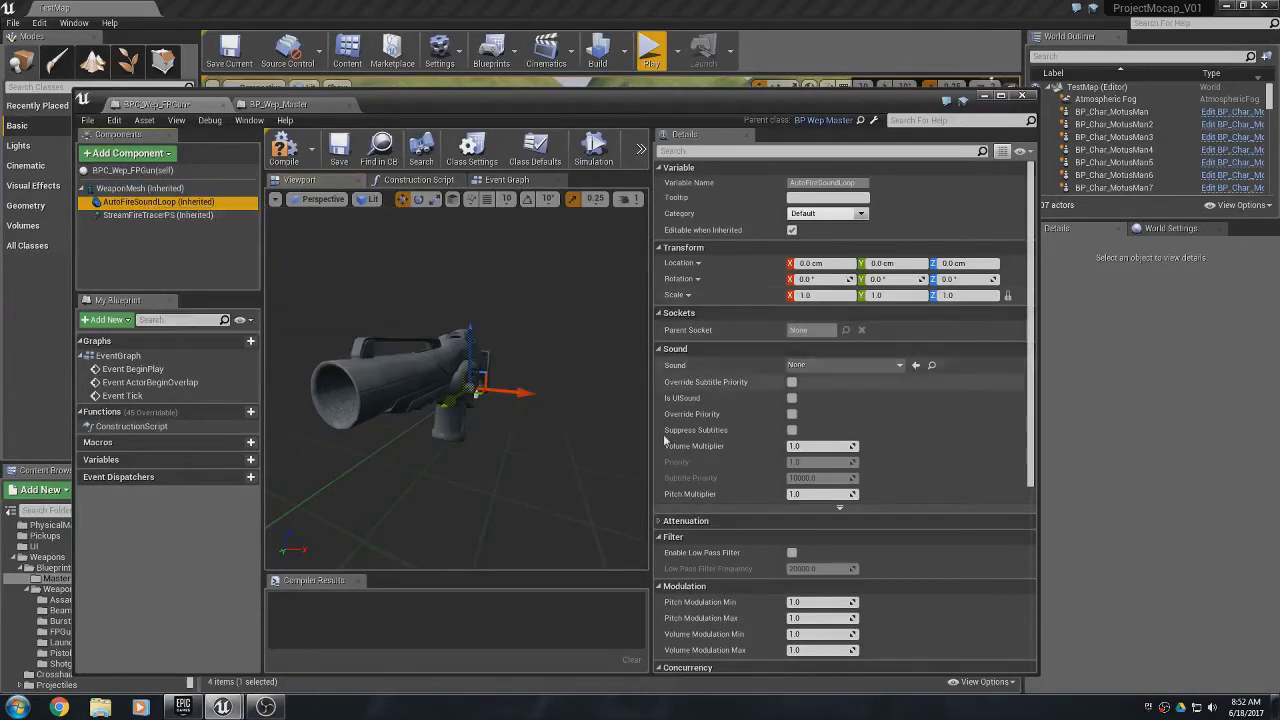
click(820, 368)
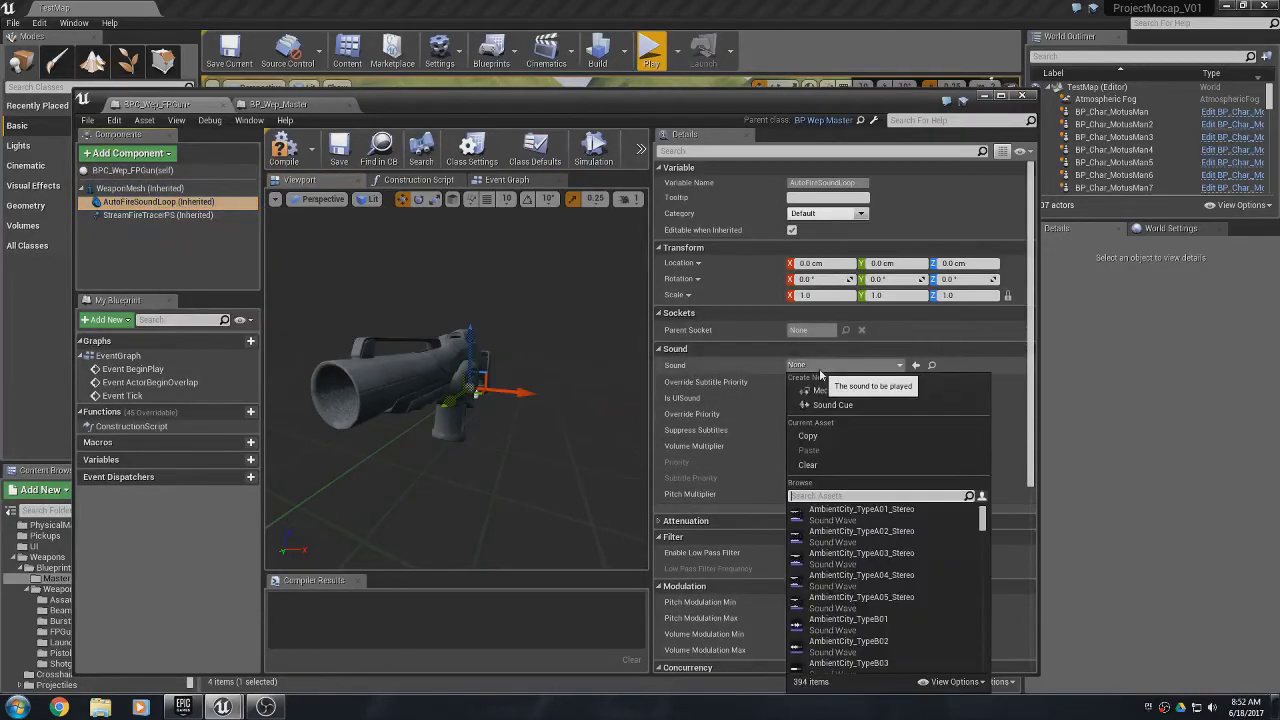
click(859, 493)
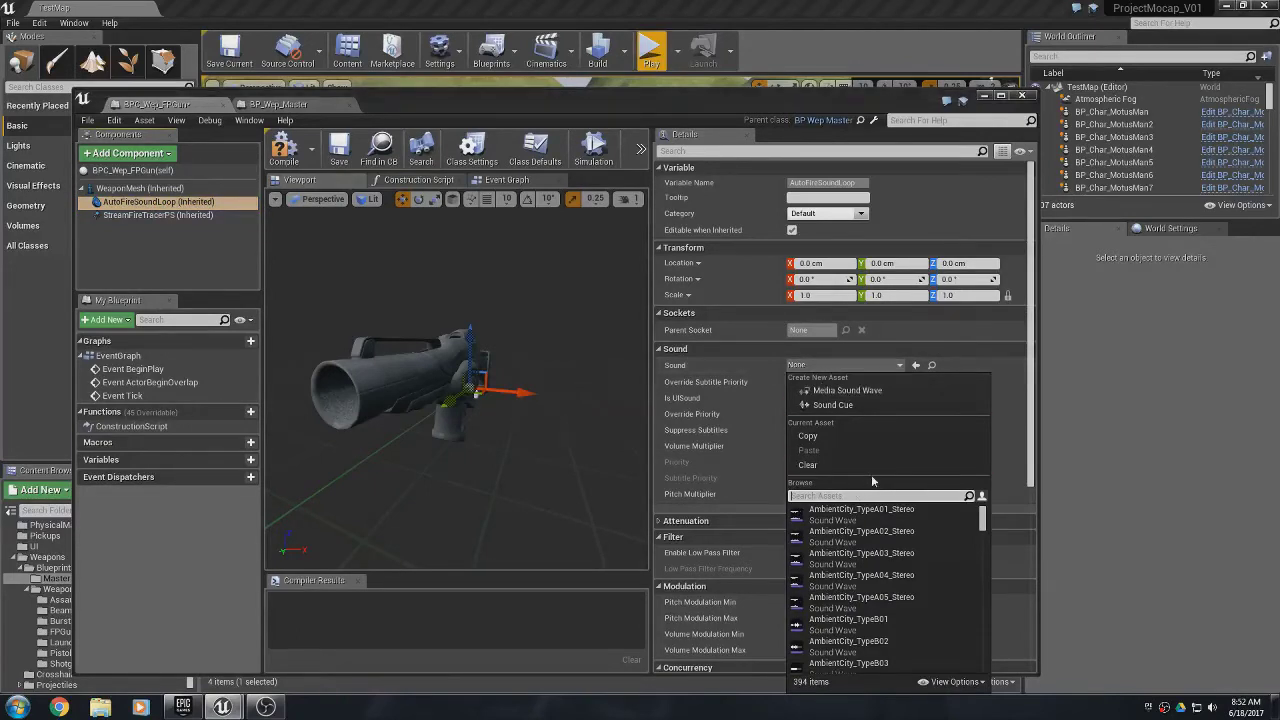
text(loop)
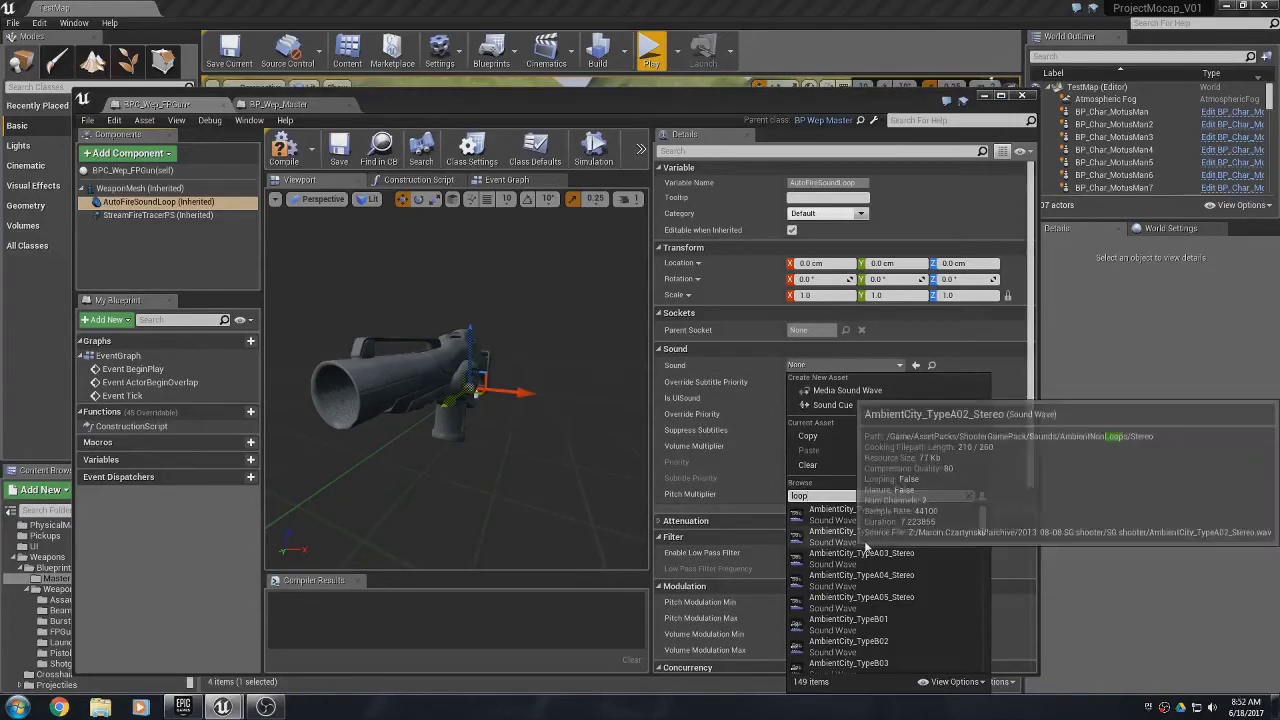
scroll(864, 541, down, 5)
- Search the Sound assets for "rifle" and look through the assault rifle shot, shot-end and shot-loop sounds
key(BackSpace)
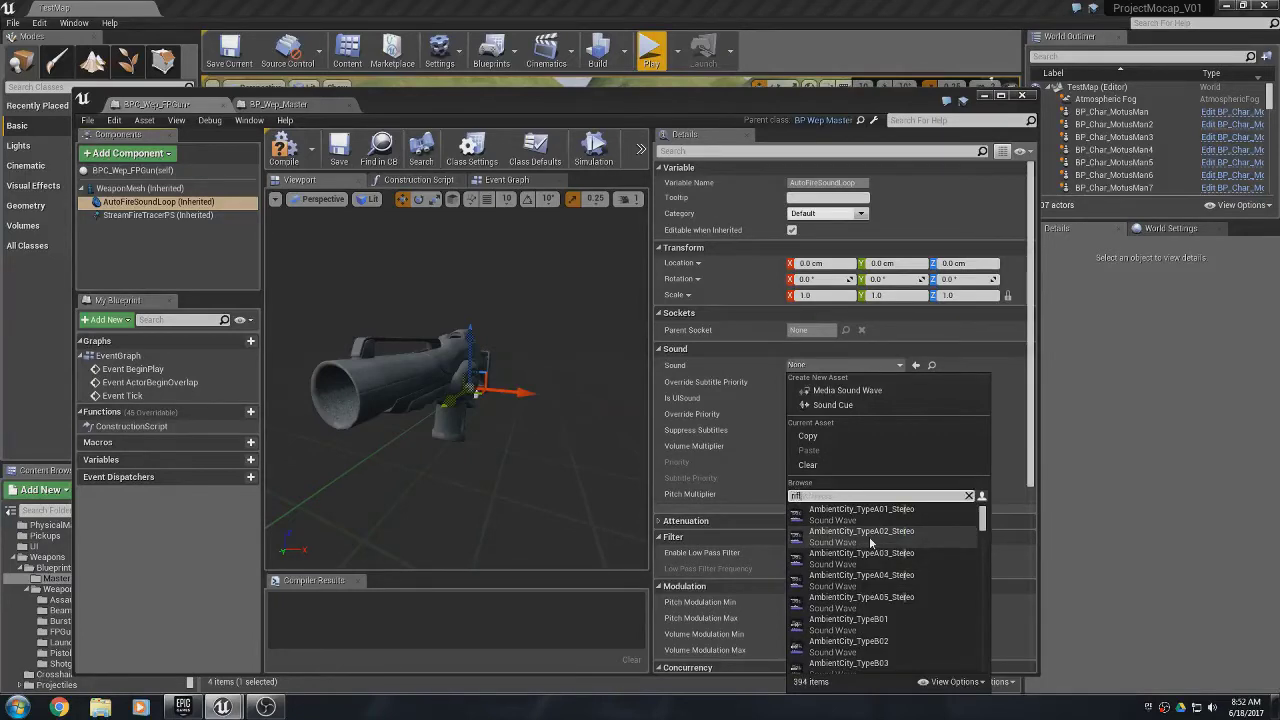
text(e)
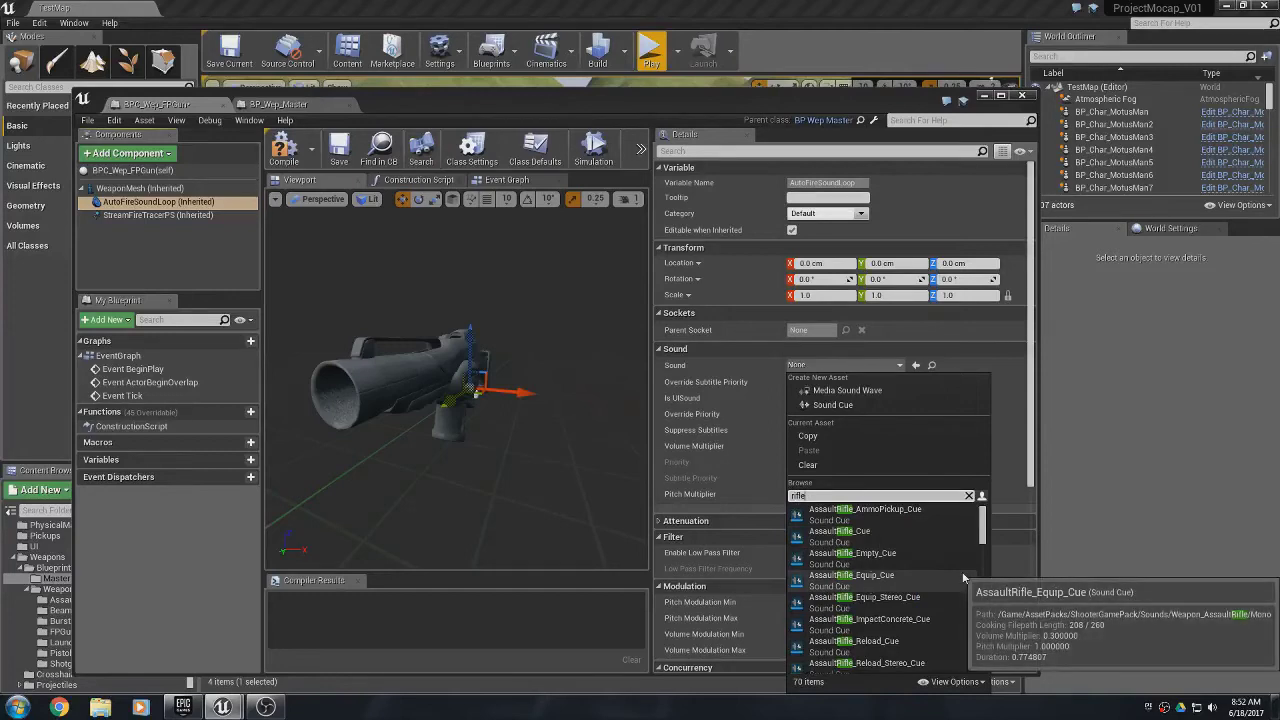
scroll(963, 578, down, 2)
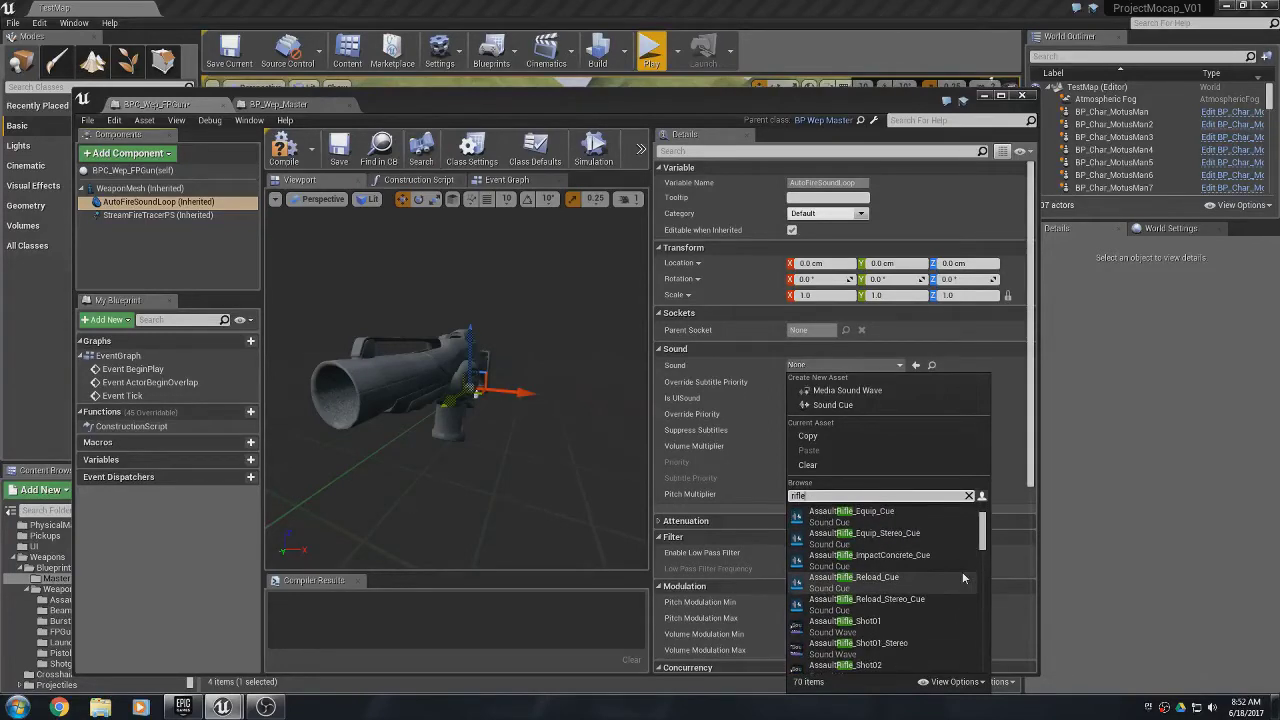
scroll(963, 578, down, 6)
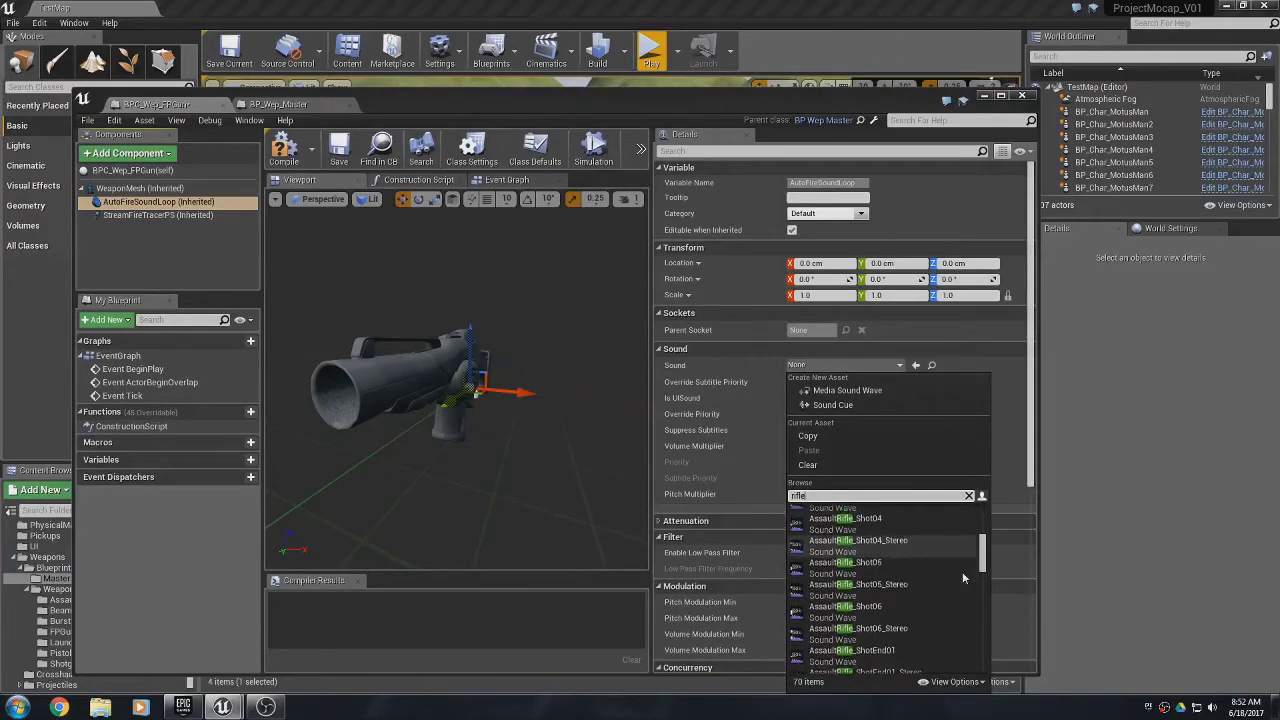
scroll(963, 578, down, 6)
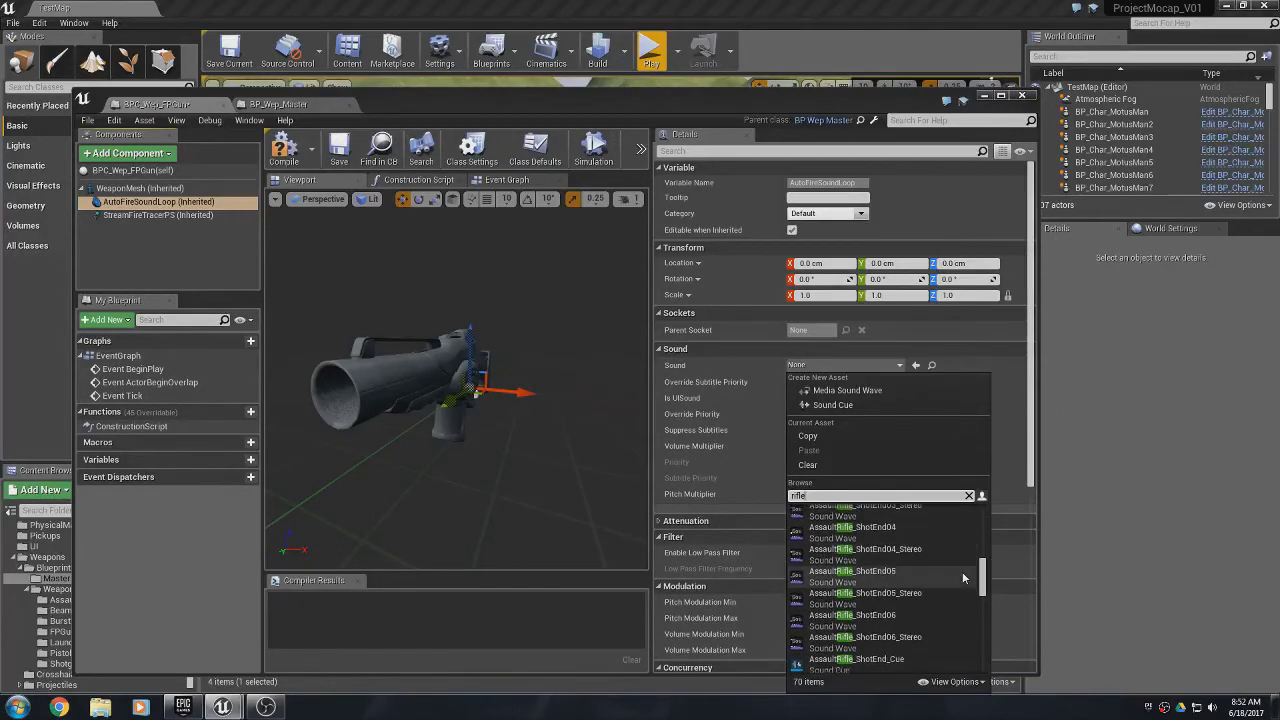
scroll(963, 578, down, 2)
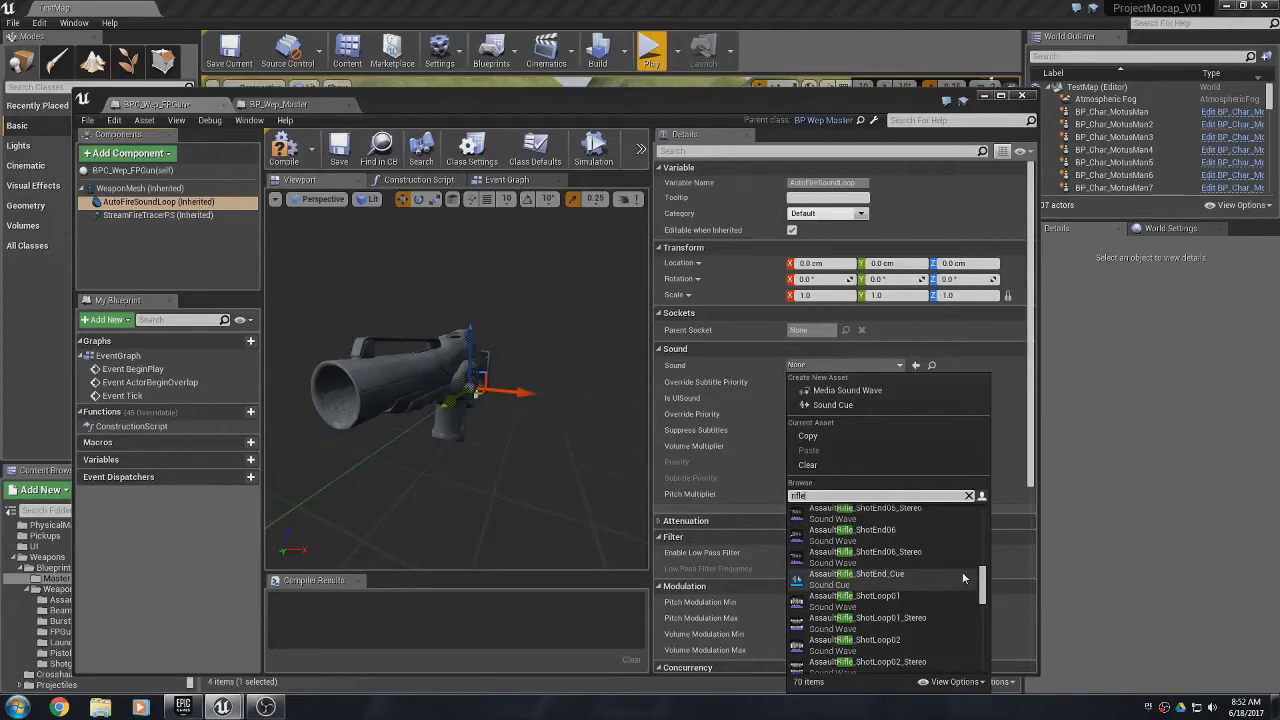
mouse_move(928, 580)
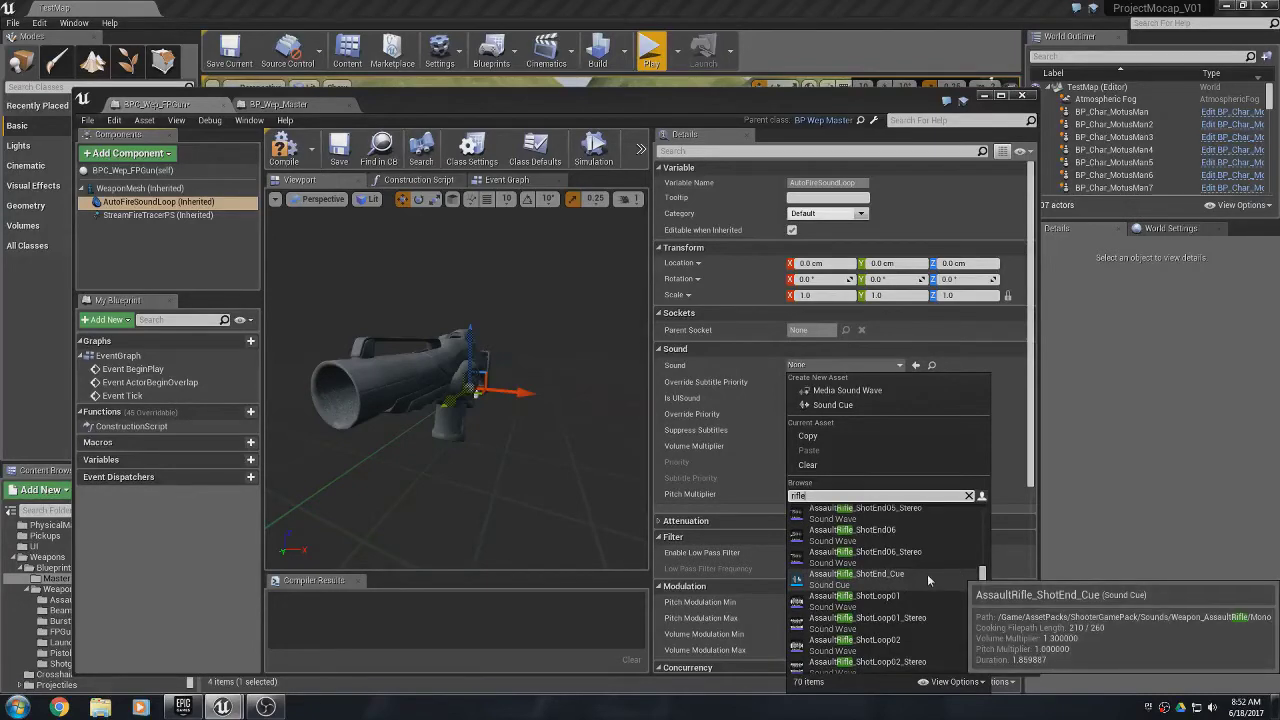
scroll(928, 580, down, 1)
scroll(928, 578, down, 4)
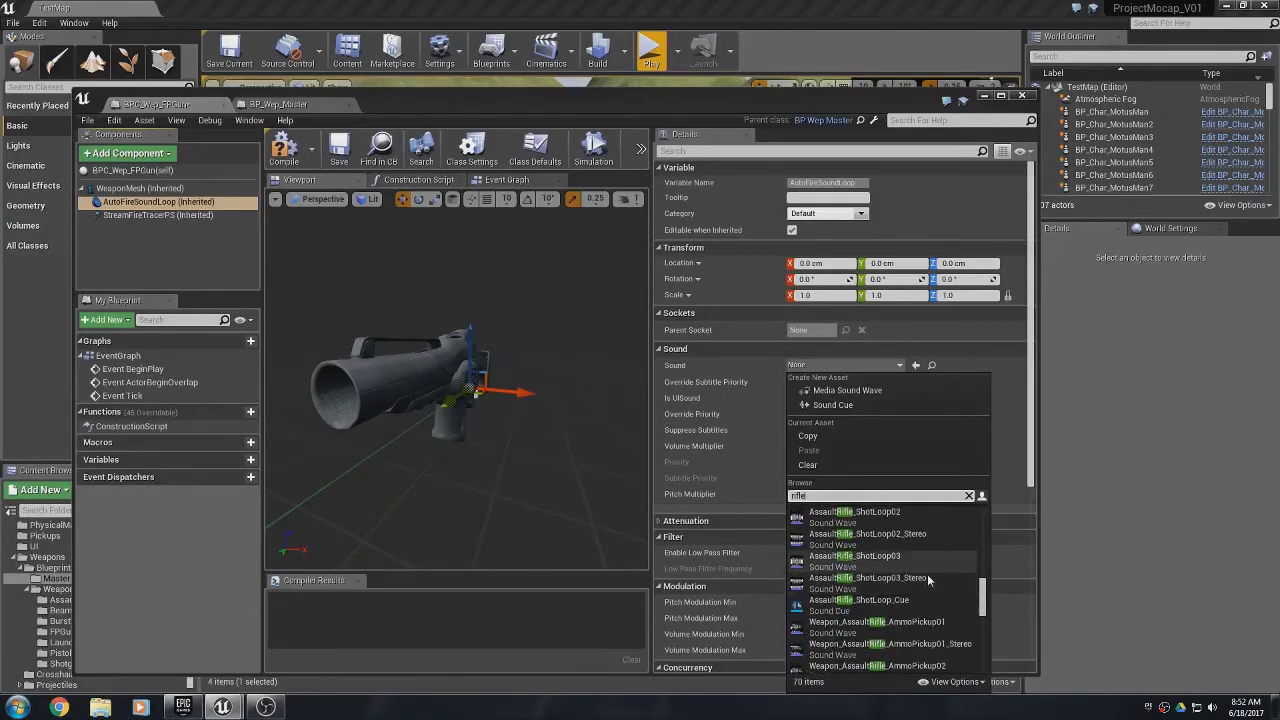
scroll(928, 580, down, 2)
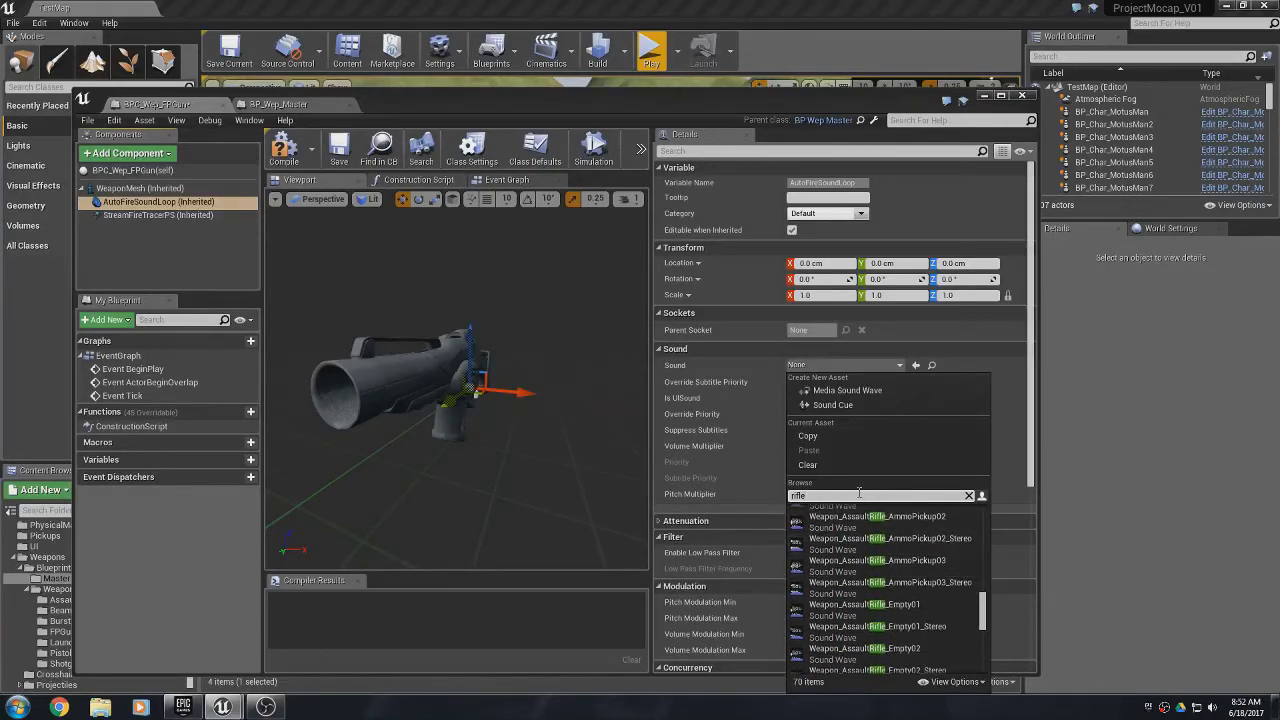
- Search the Sound assets for "cue" instead and look through the listed sound cues
key(BackSpace)
key(BackSpace)
key(BackSpace)
key(BackSpace)
key(BackSpace)
text(cu)
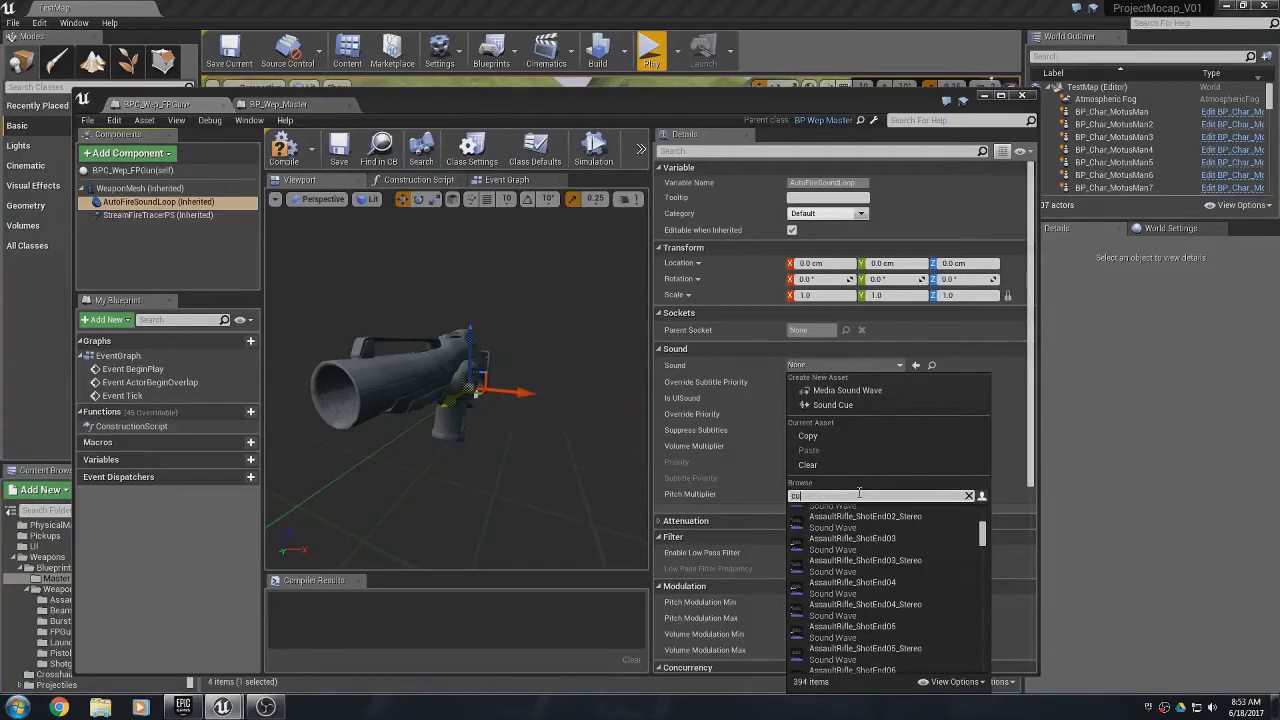
text(e)
scroll(905, 566, down, 2)
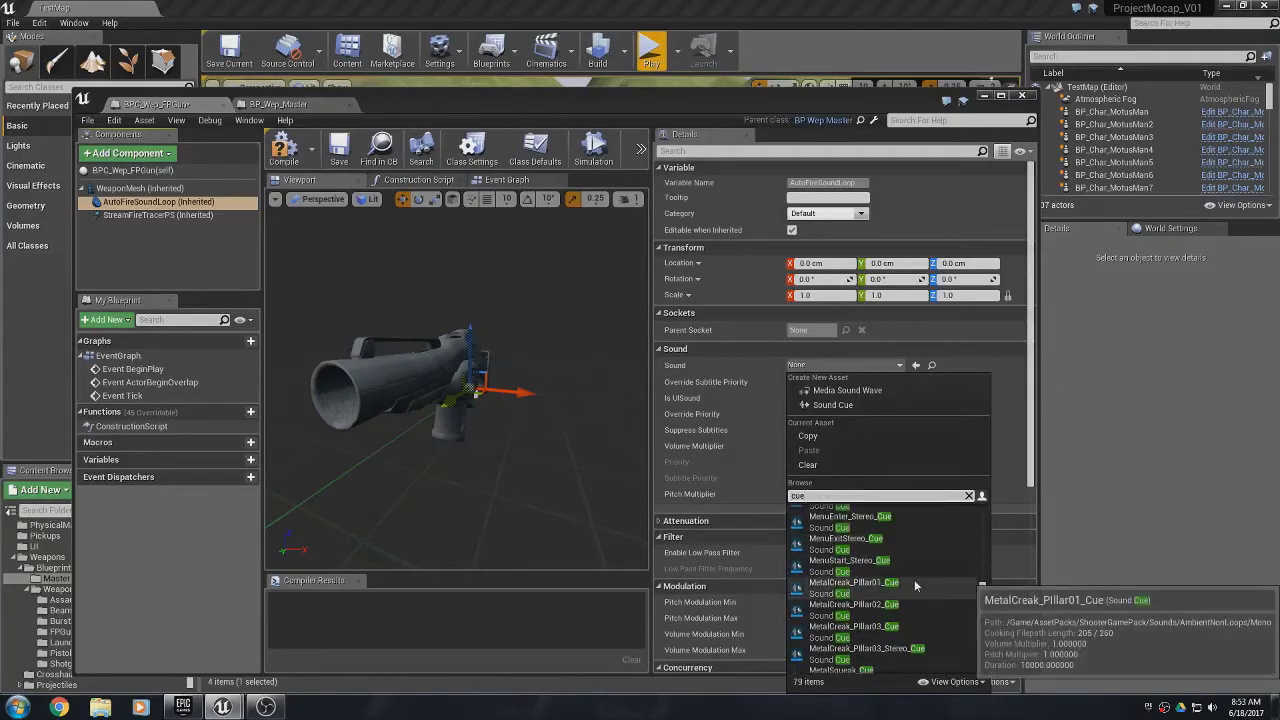
scroll(914, 582, down, 2)
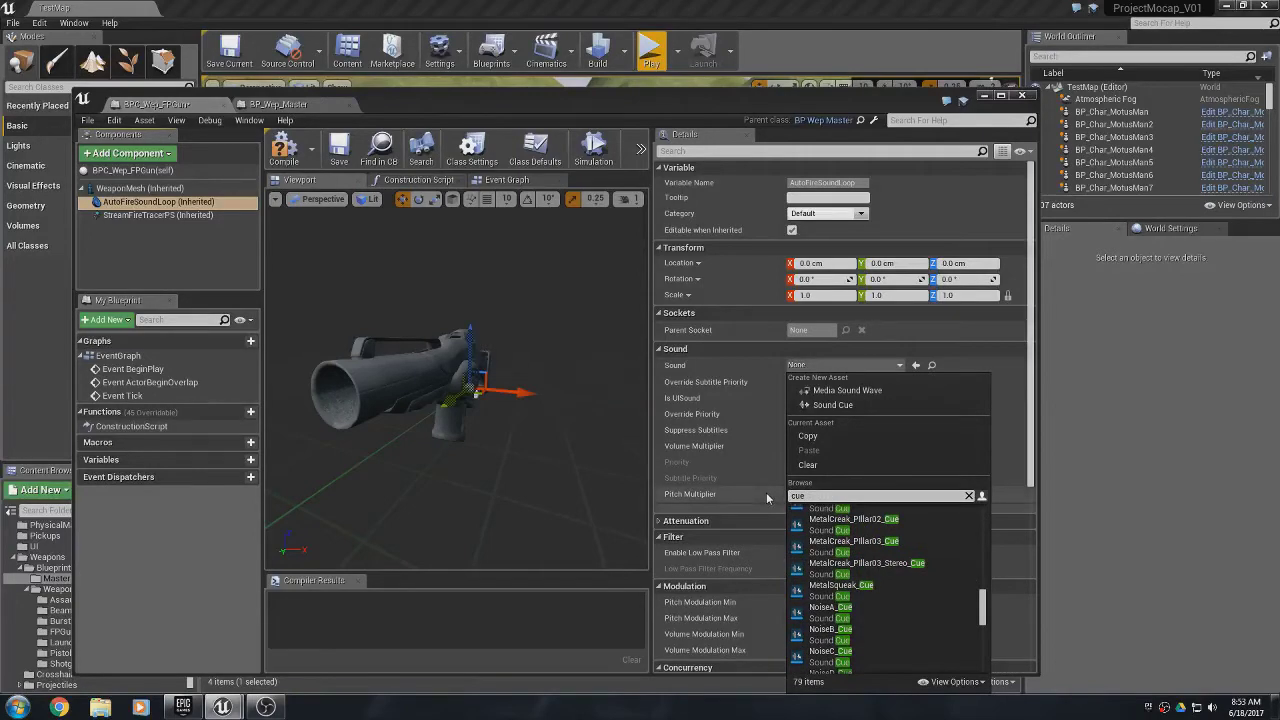
text(rifle)
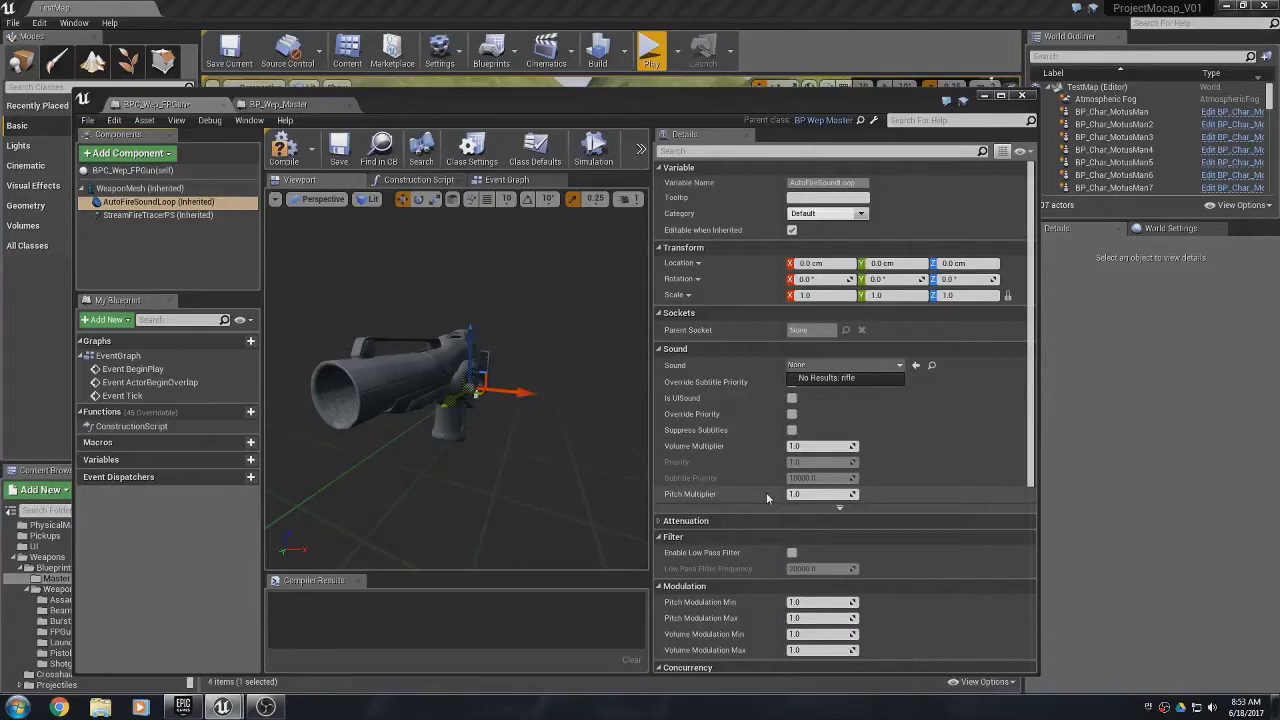
- Find AssaultRifle_ShotLoop_Cue by searching for "rifle", assign it as the AutoFireSoundLoop component's Sound, and compile the blueprint
click(838, 366)
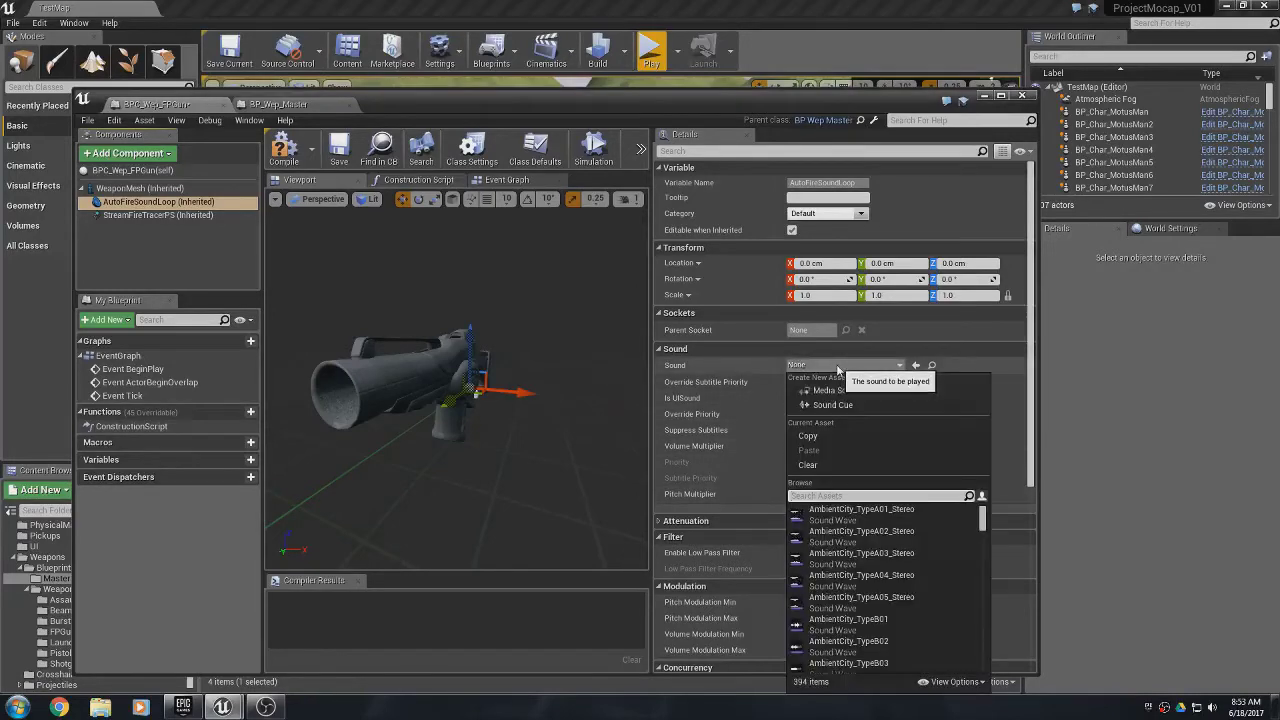
text(rifle)
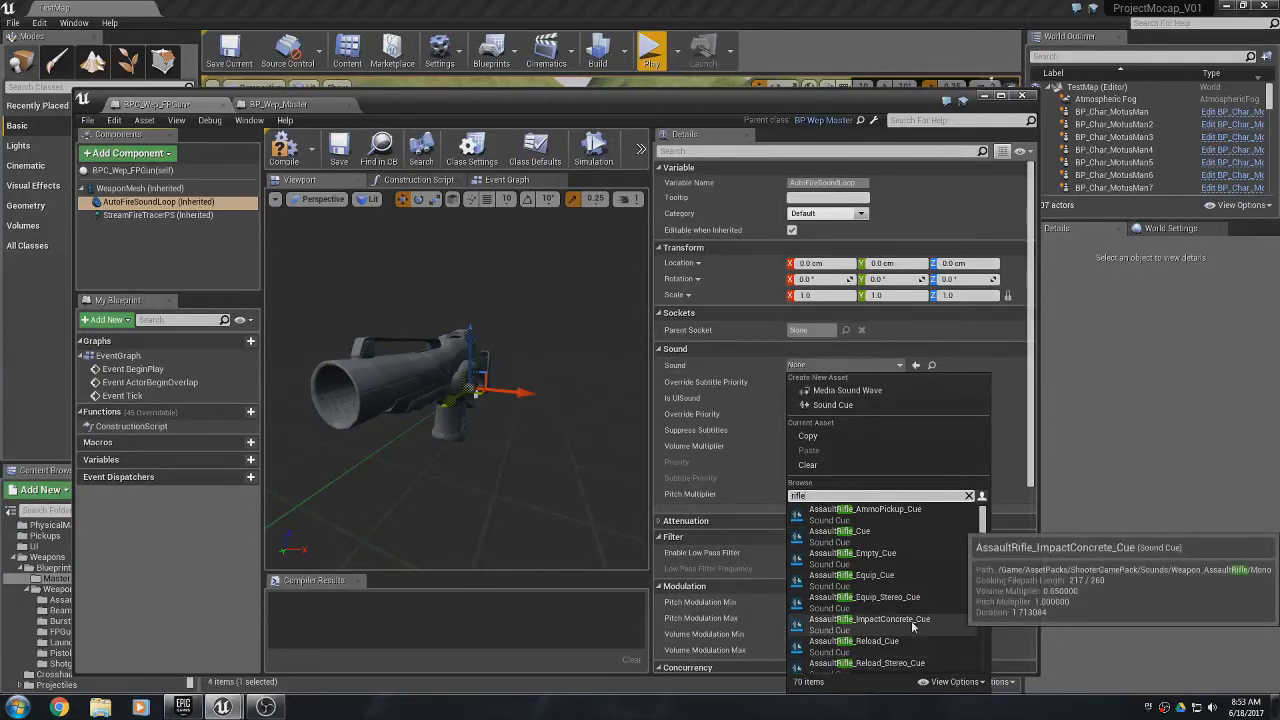
scroll(912, 627, down, 2)
scroll(912, 627, down, 6)
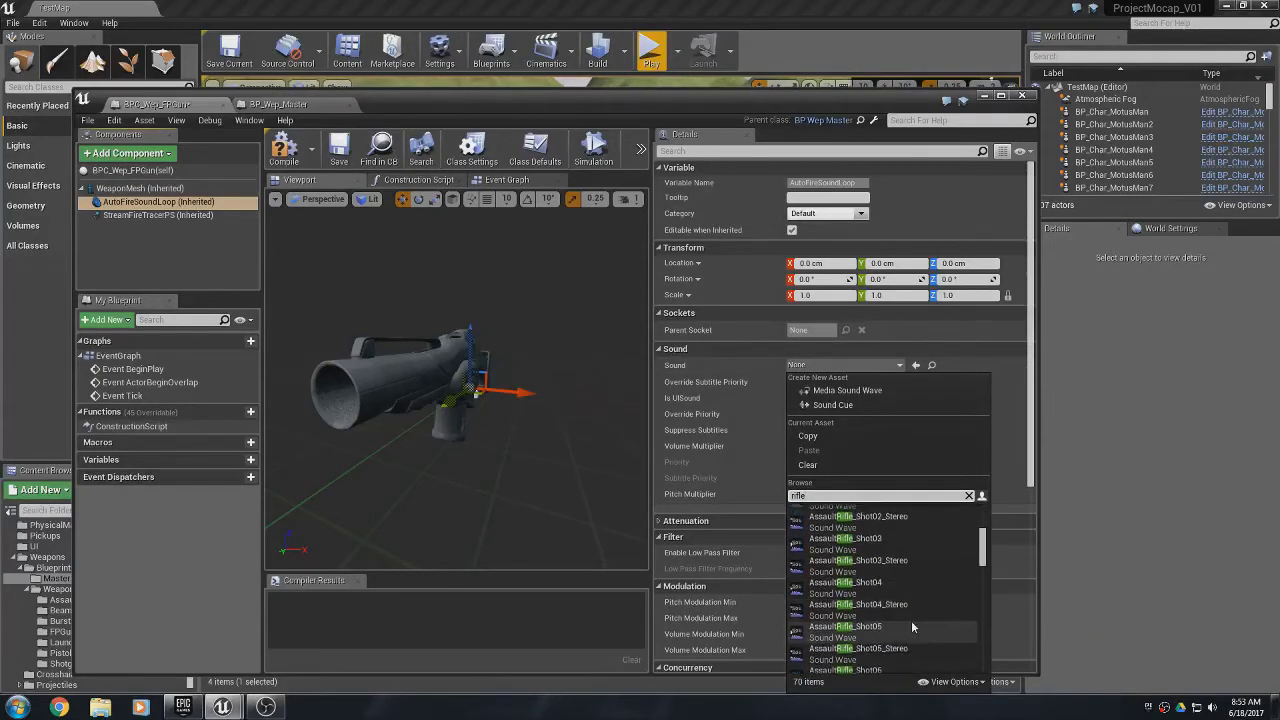
scroll(912, 627, down, 4)
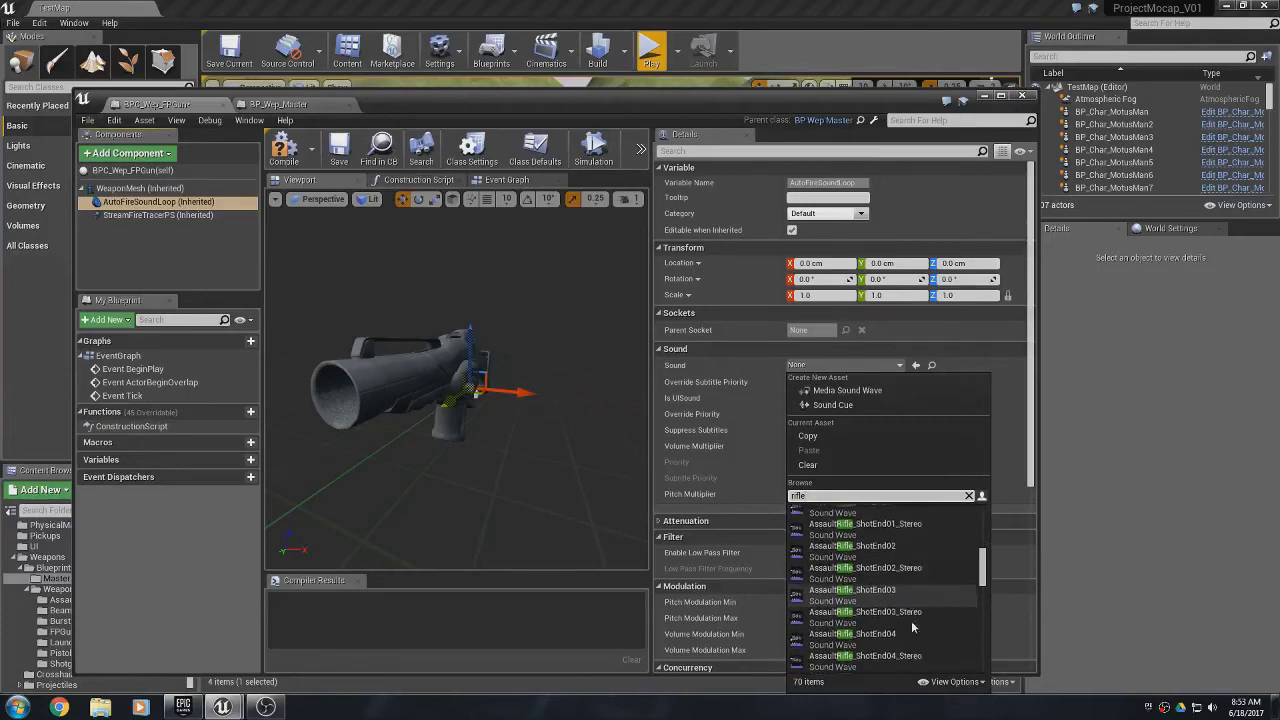
scroll(911, 620, down, 1)
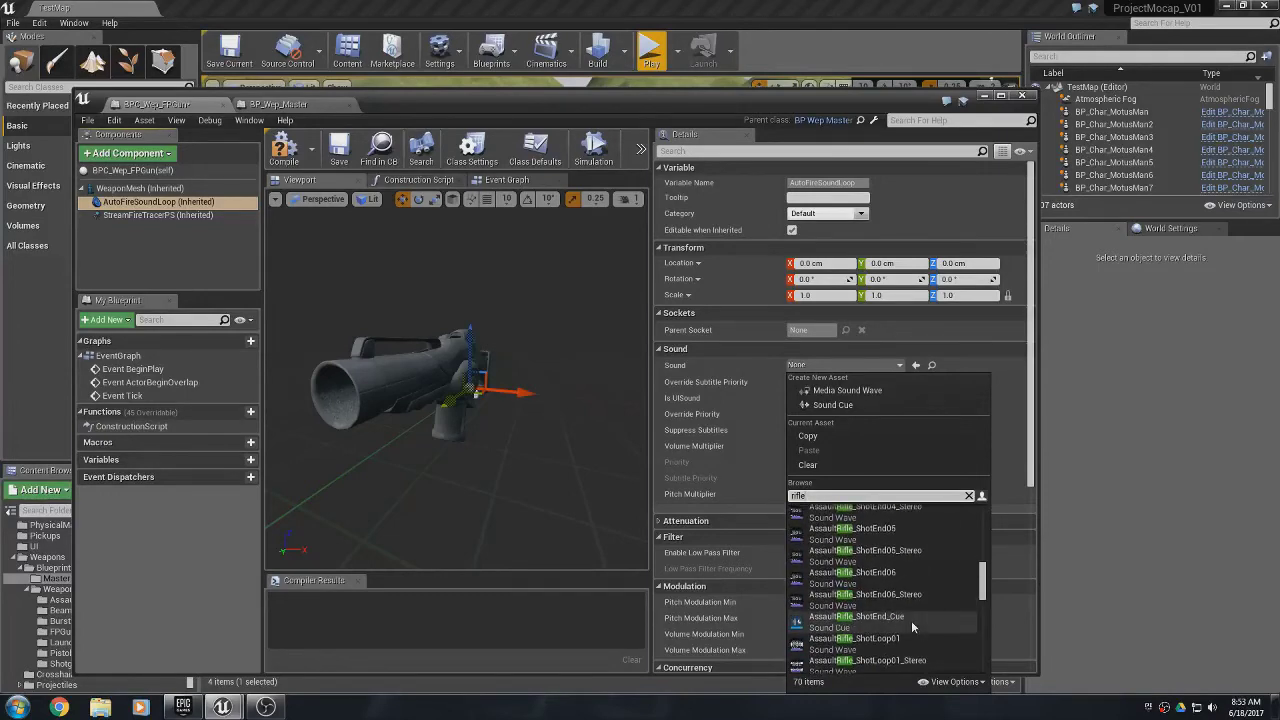
scroll(911, 620, down, 1)
mouse_move(911, 622)
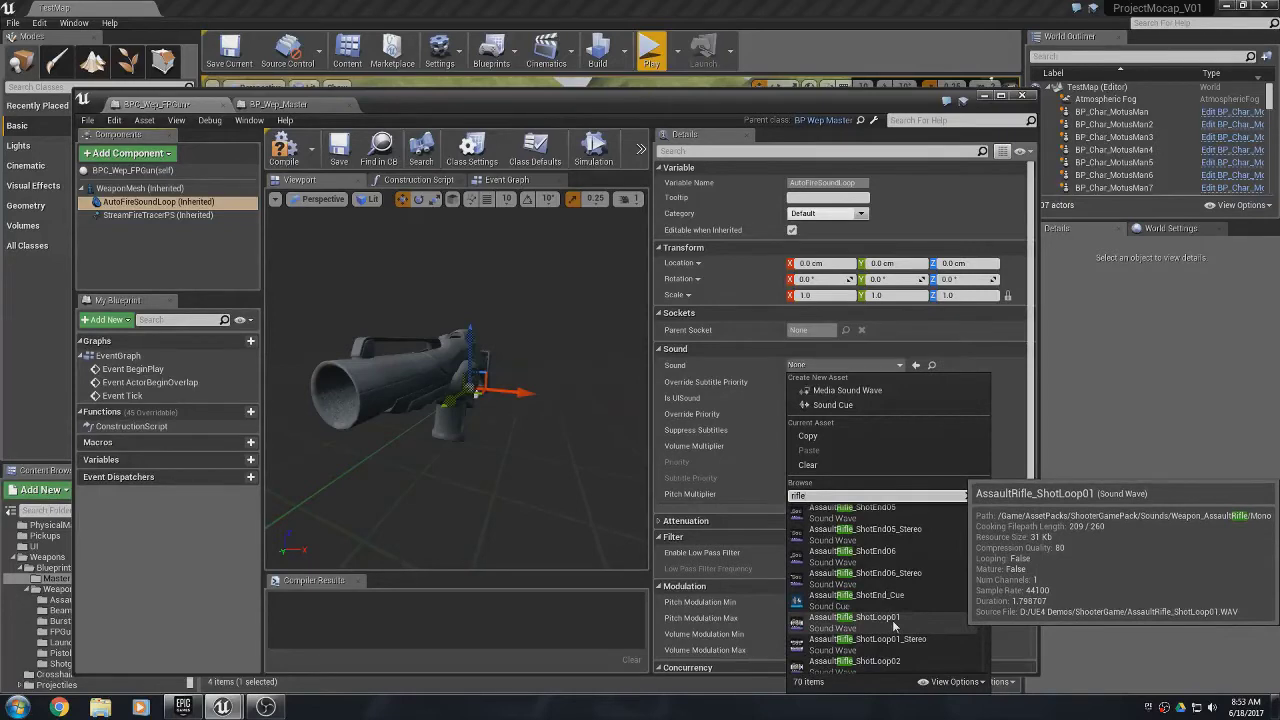
scroll(893, 625, down, 3)
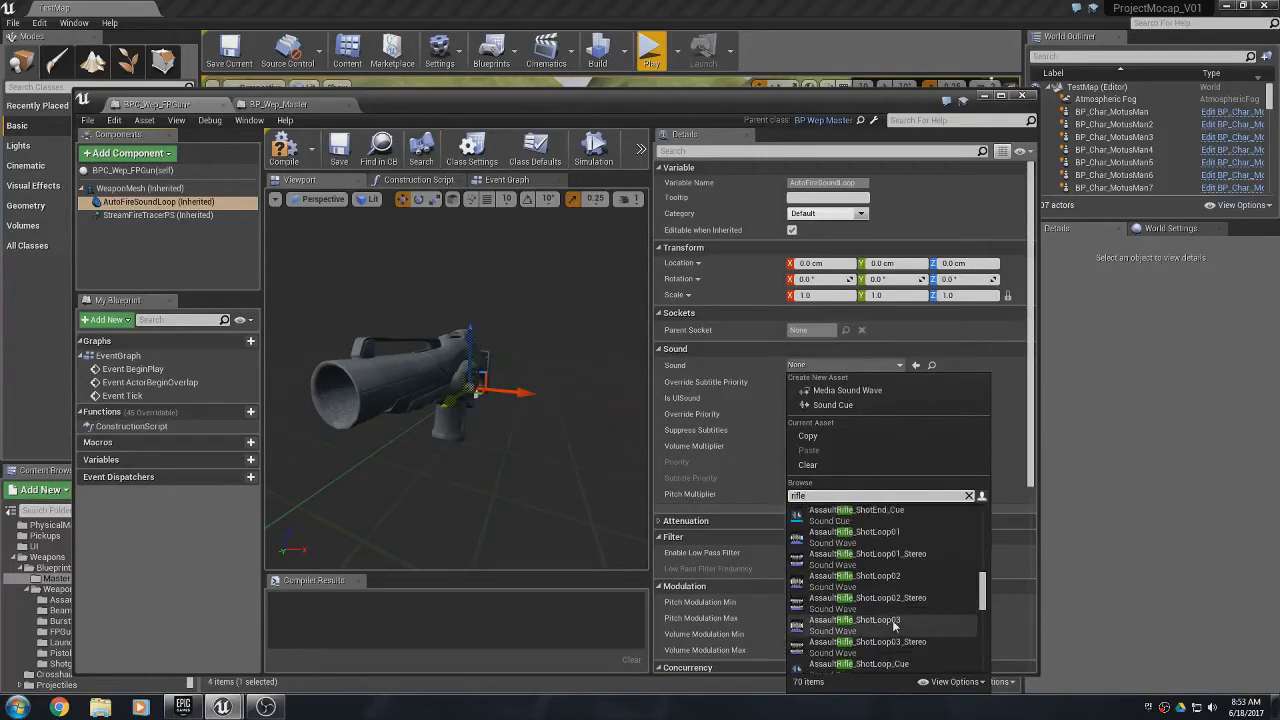
scroll(893, 625, down, 1)
mouse_move(874, 650)
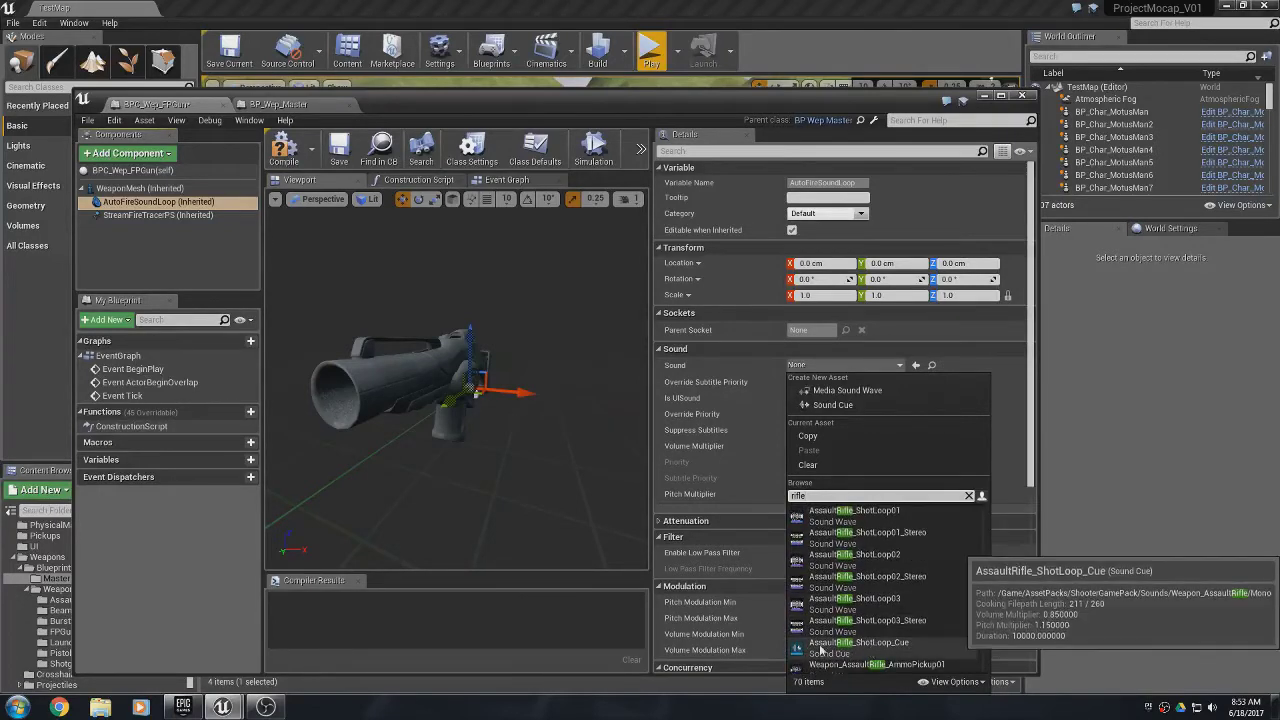
click(867, 648)
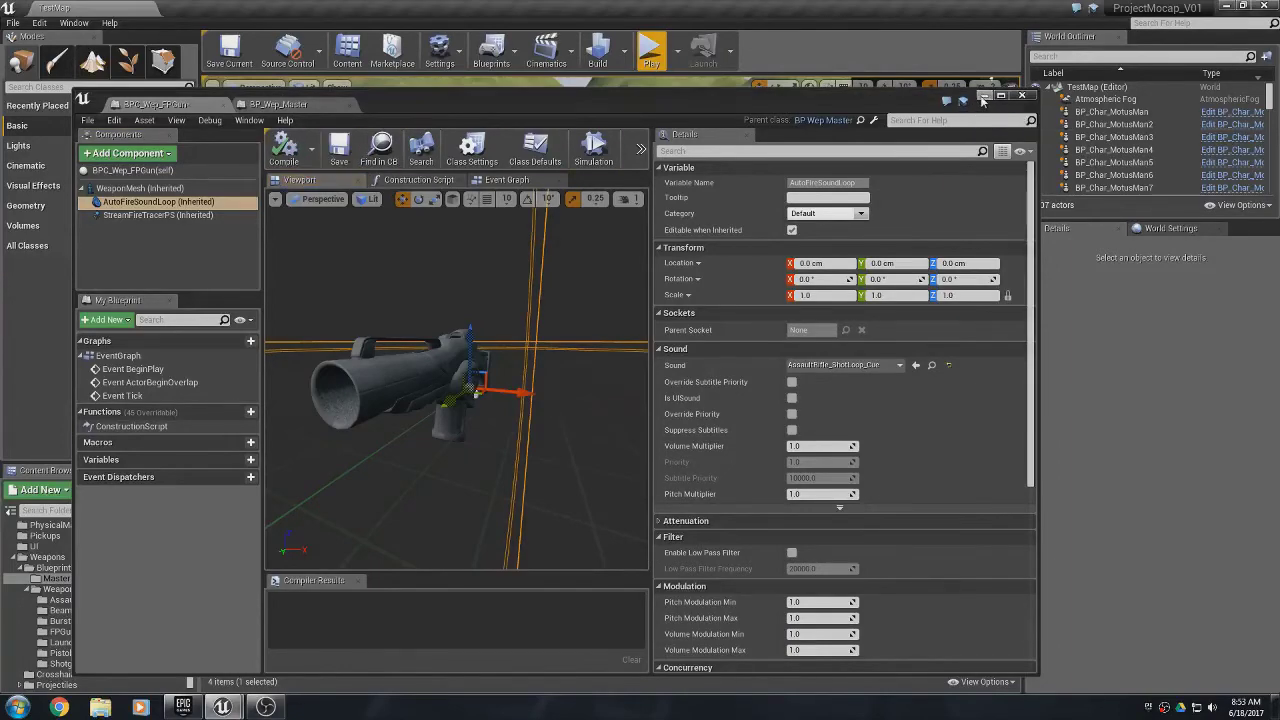
- Play-test the level, fire the FP Gun in auto mode on the grass, and end the play session
click(983, 97)
click(651, 50)
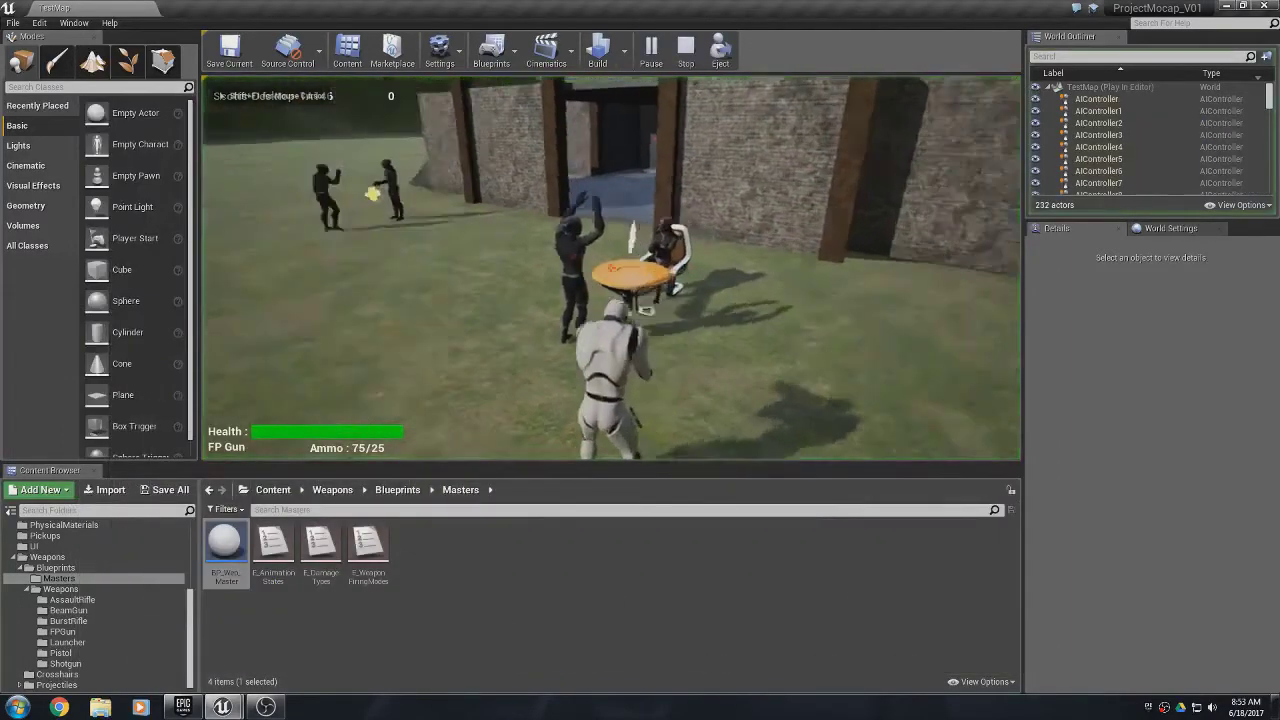
click(611, 268)
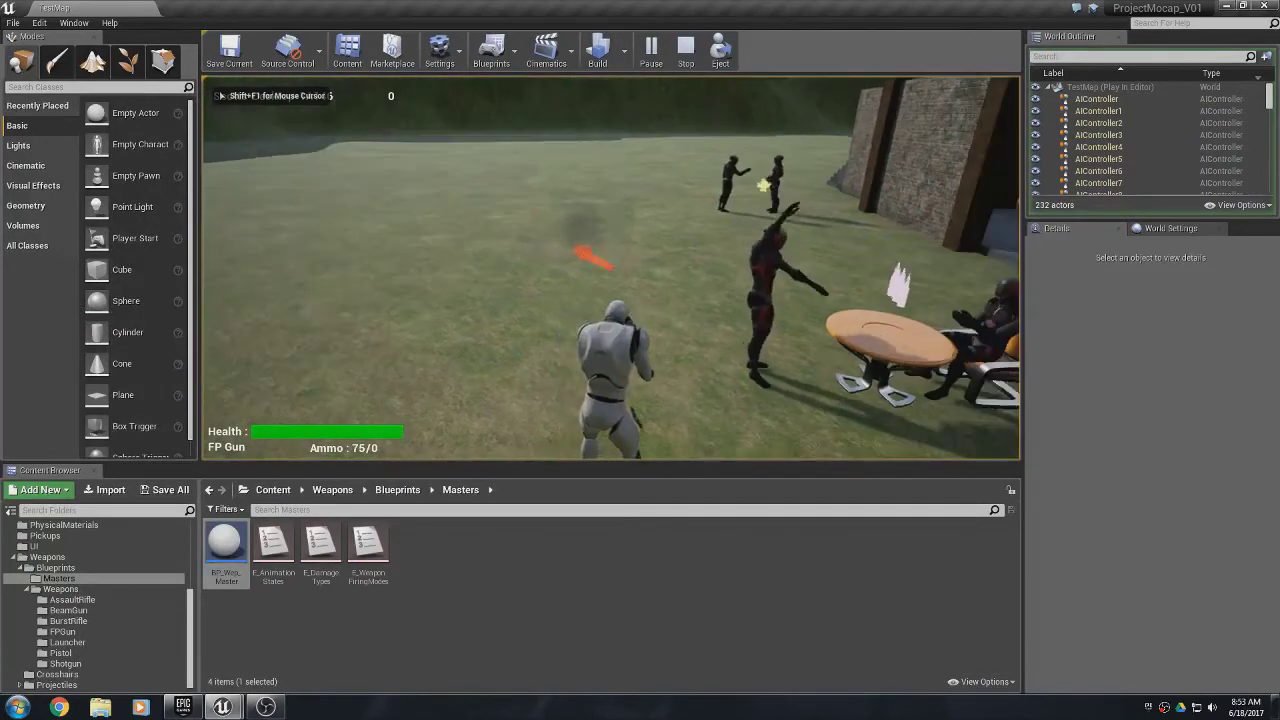
key(a)
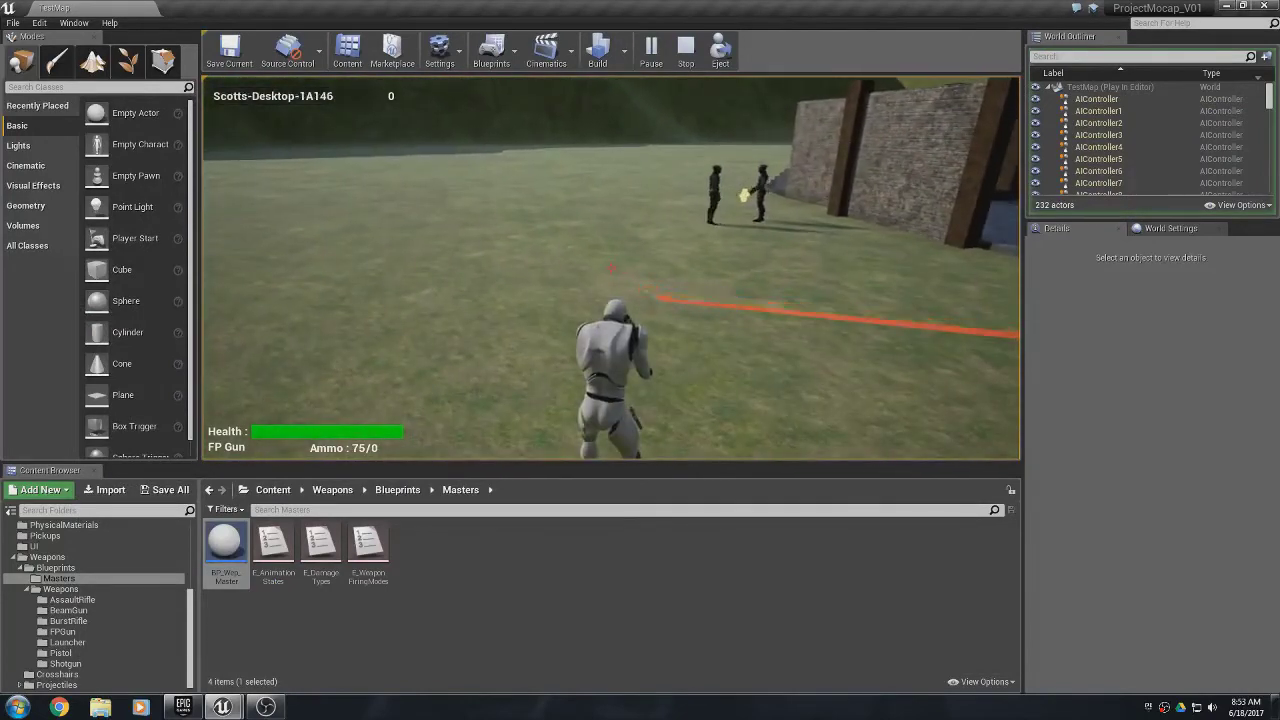
key(Escape)
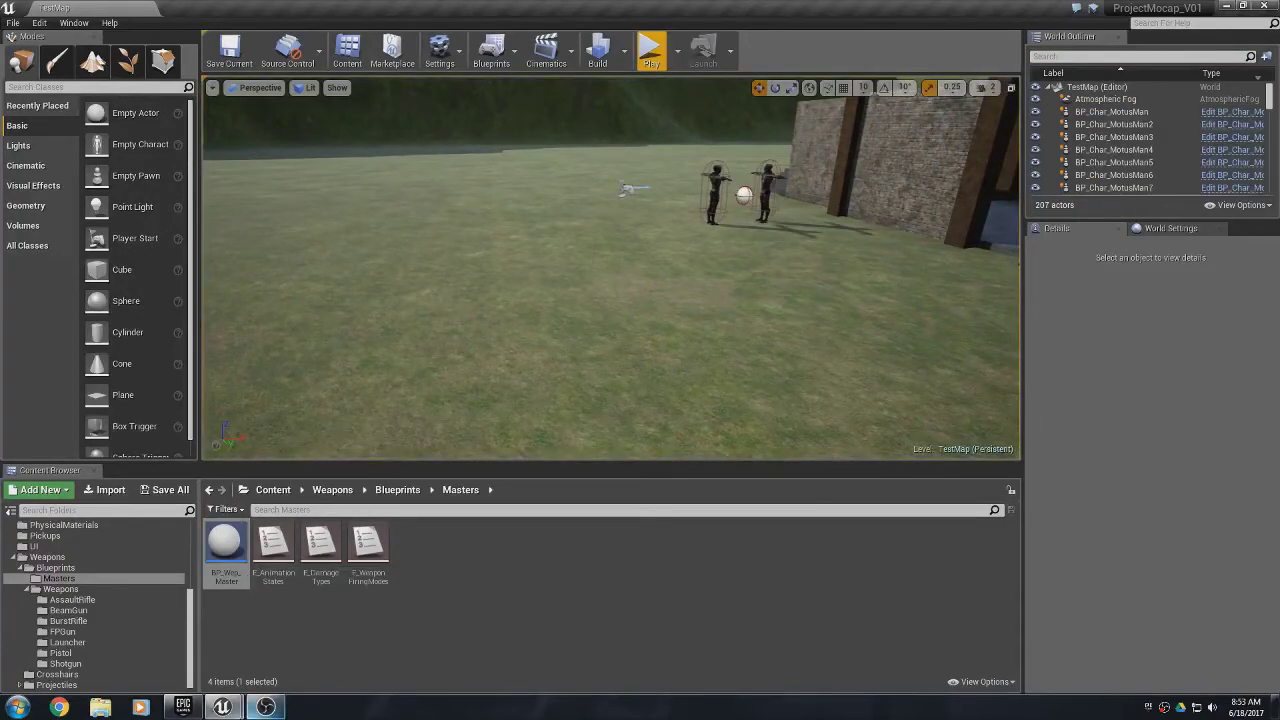
- Set the Rate Of Fire to 0.12 in the BPC_Wep_FPGun class defaults and compile the blueprint
mouse_move(222, 707)
click(273, 648)
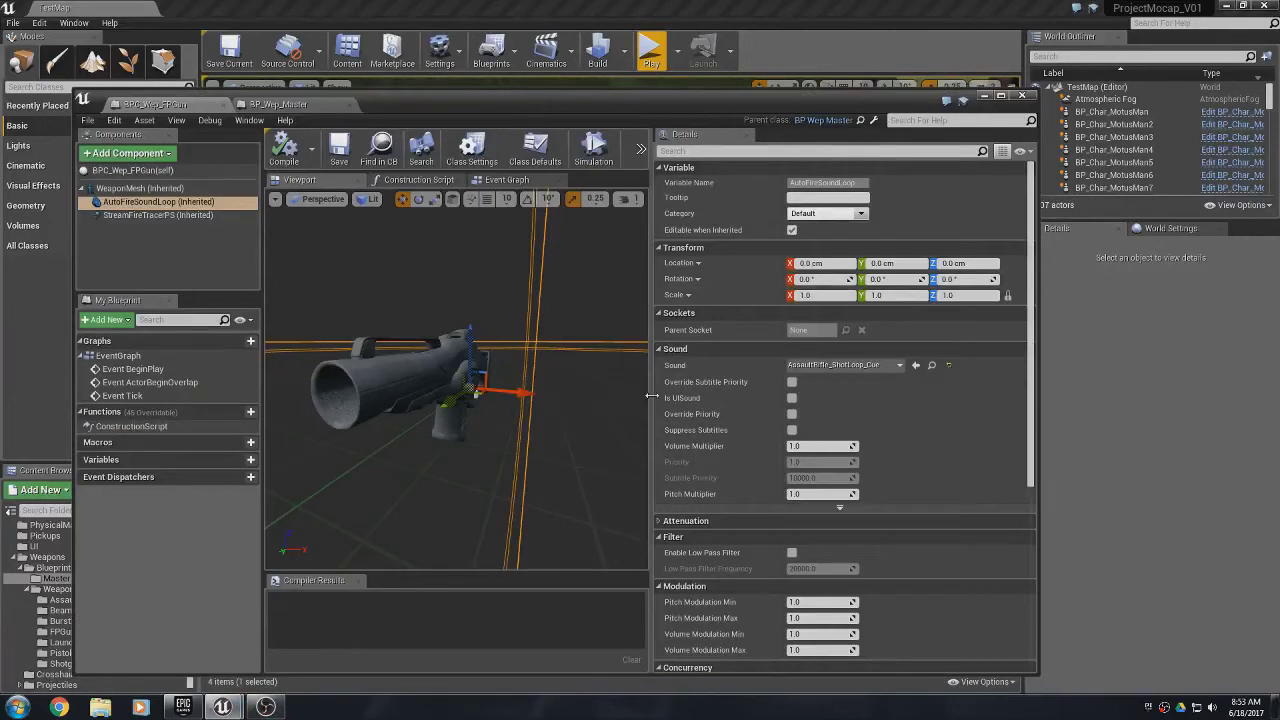
click(125, 171)
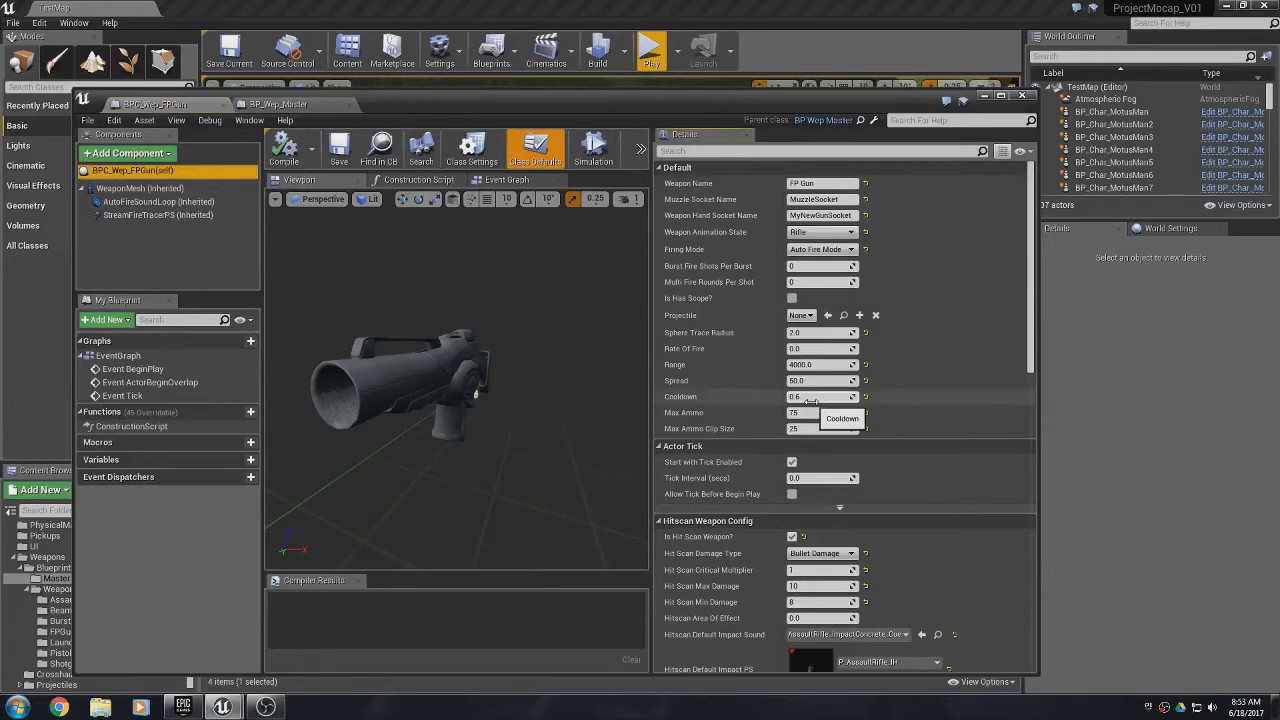
click(812, 348)
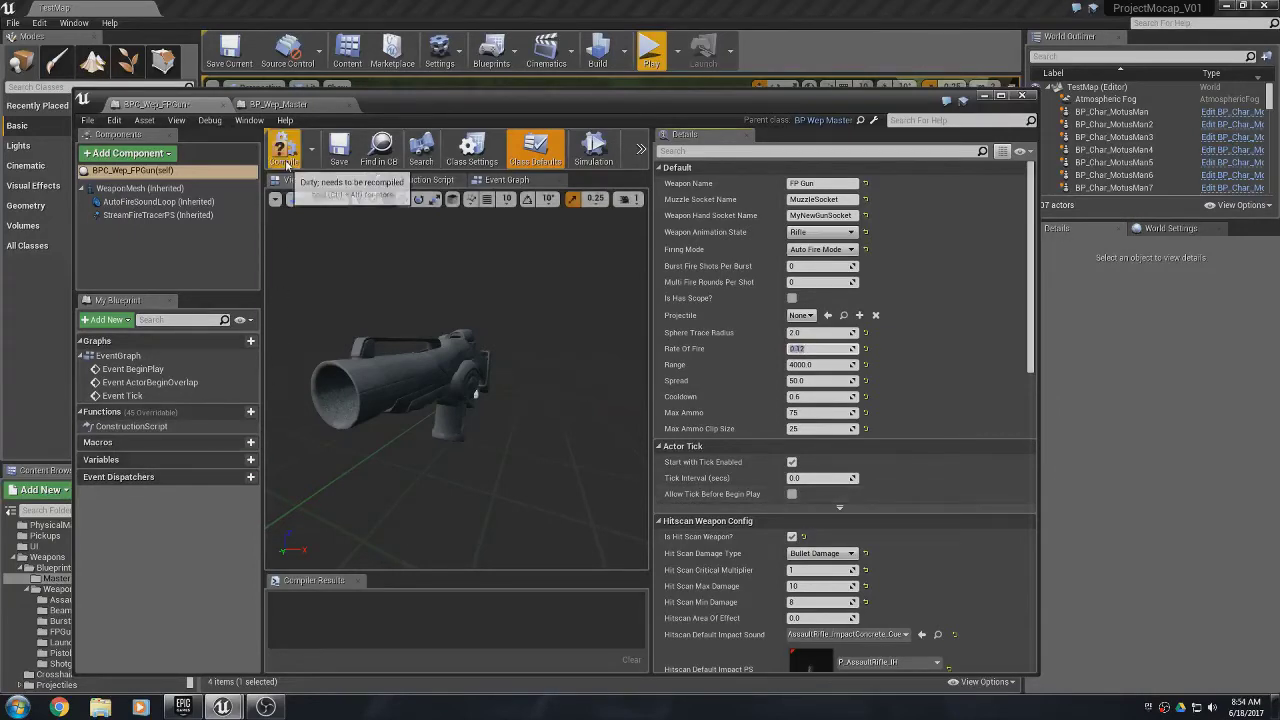
click(917, 68)
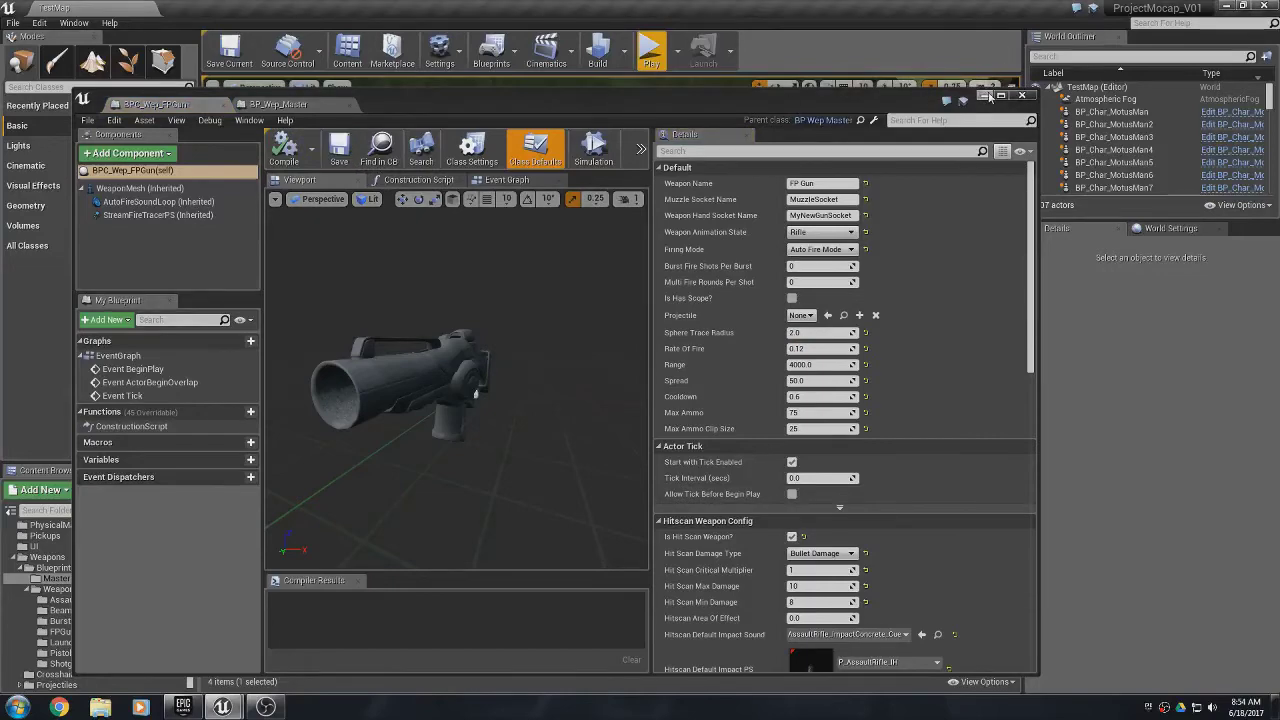
- Play-test the FP Gun's automatic fire while moving around the level, end the session, and return to the weapon blueprint
click(985, 96)
click(651, 50)
click(611, 267)
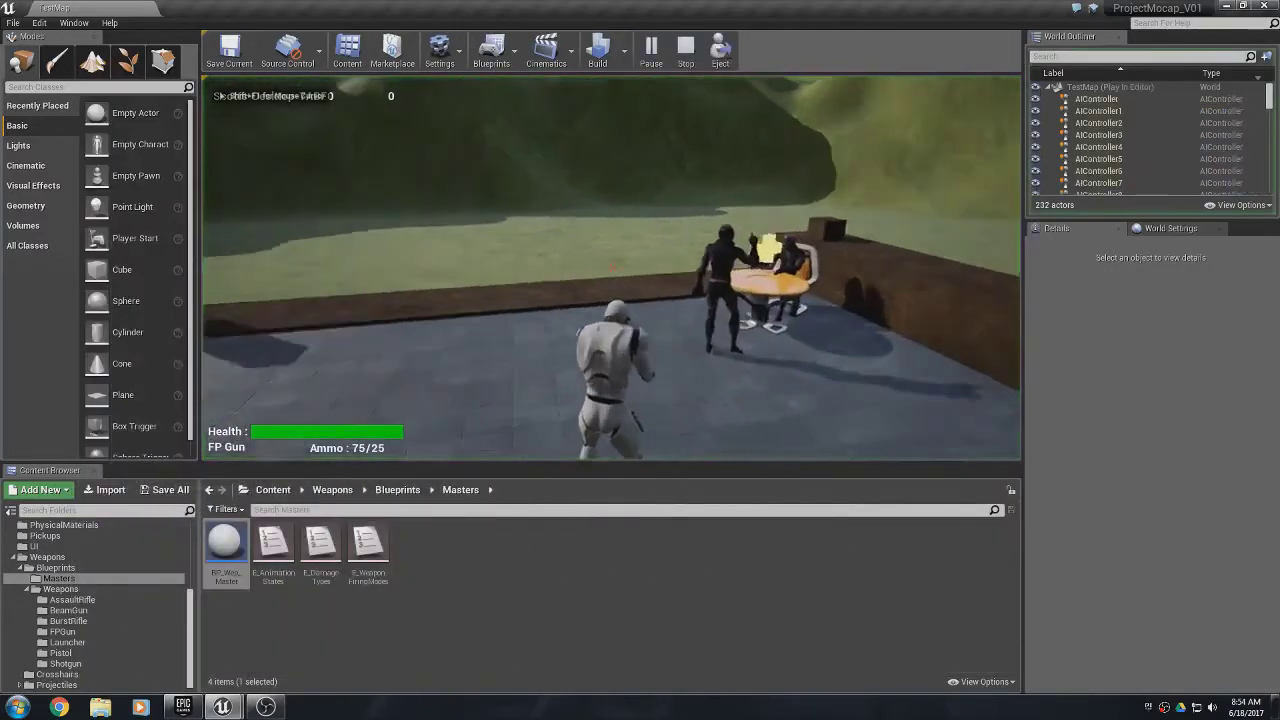
click(611, 267)
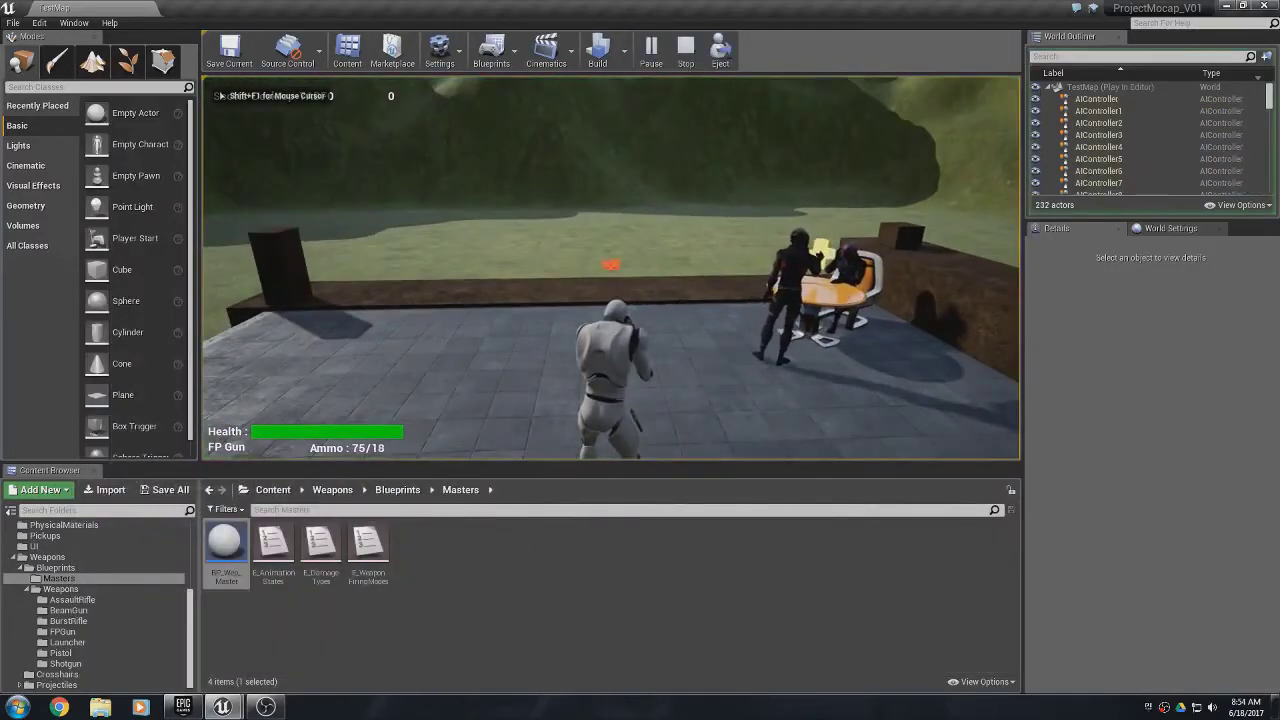
key(w)
click(611, 267)
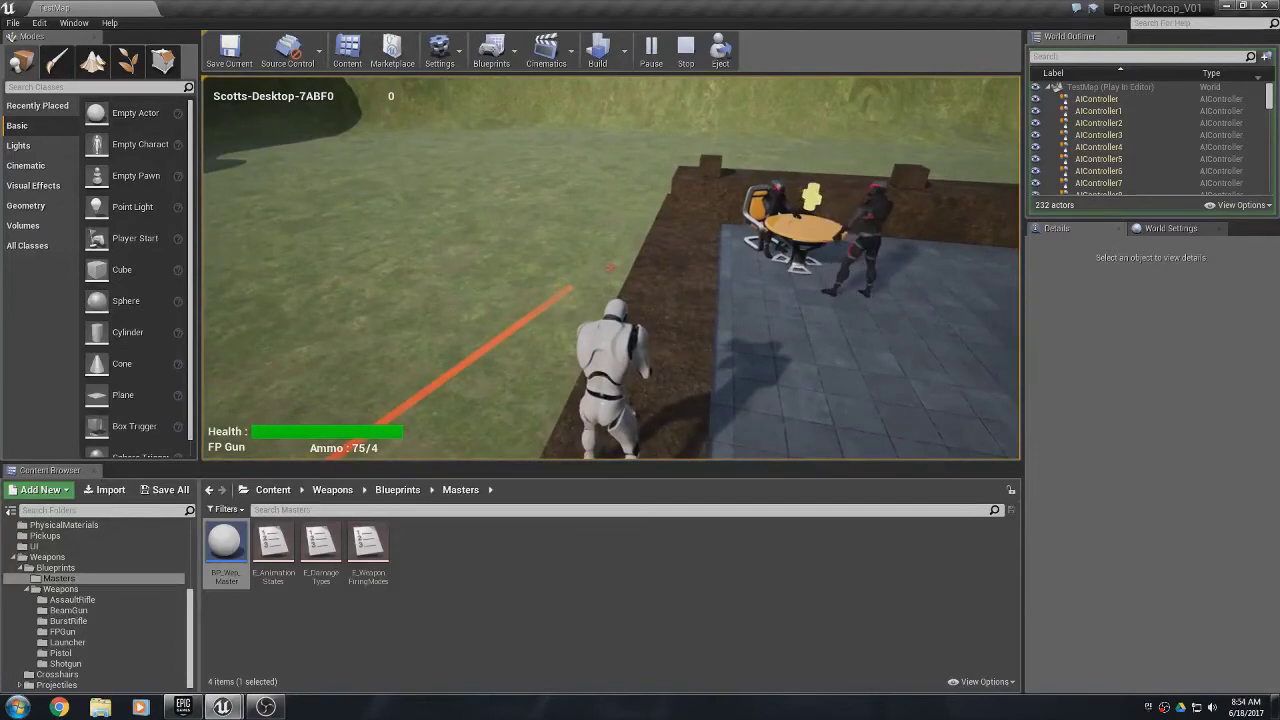
key(Escape)
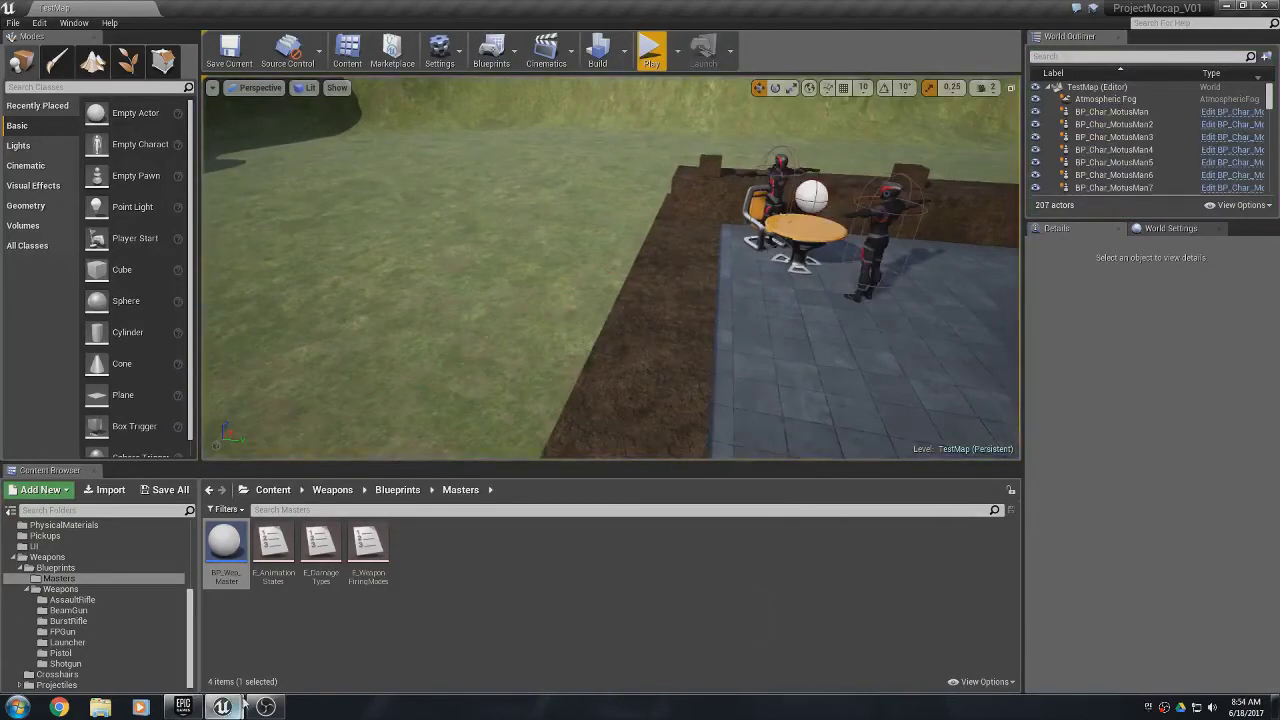
key(alt+Tab)
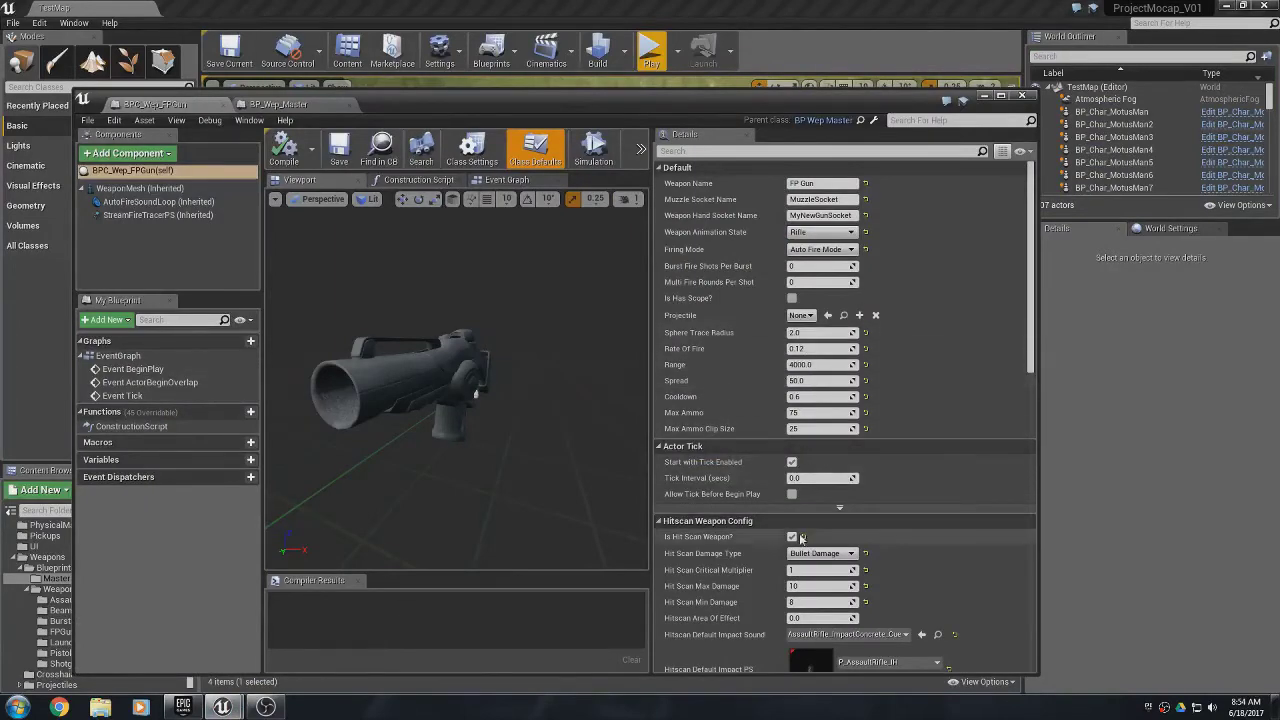
- Set the Auto Fire Shot End Sound to AssaultRifle_ShotEnd_Cue, found by searching for "end", and save the FP Gun blueprint
scroll(800, 538, down, 5)
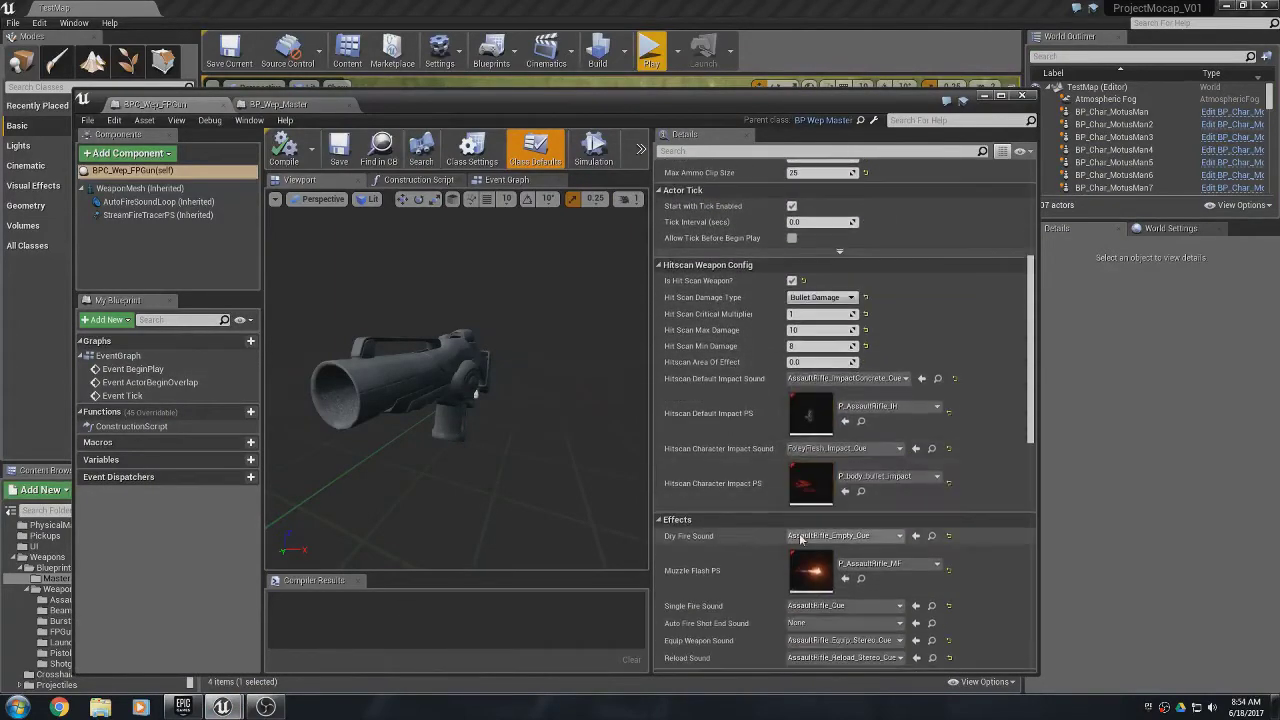
scroll(800, 540, down, 2)
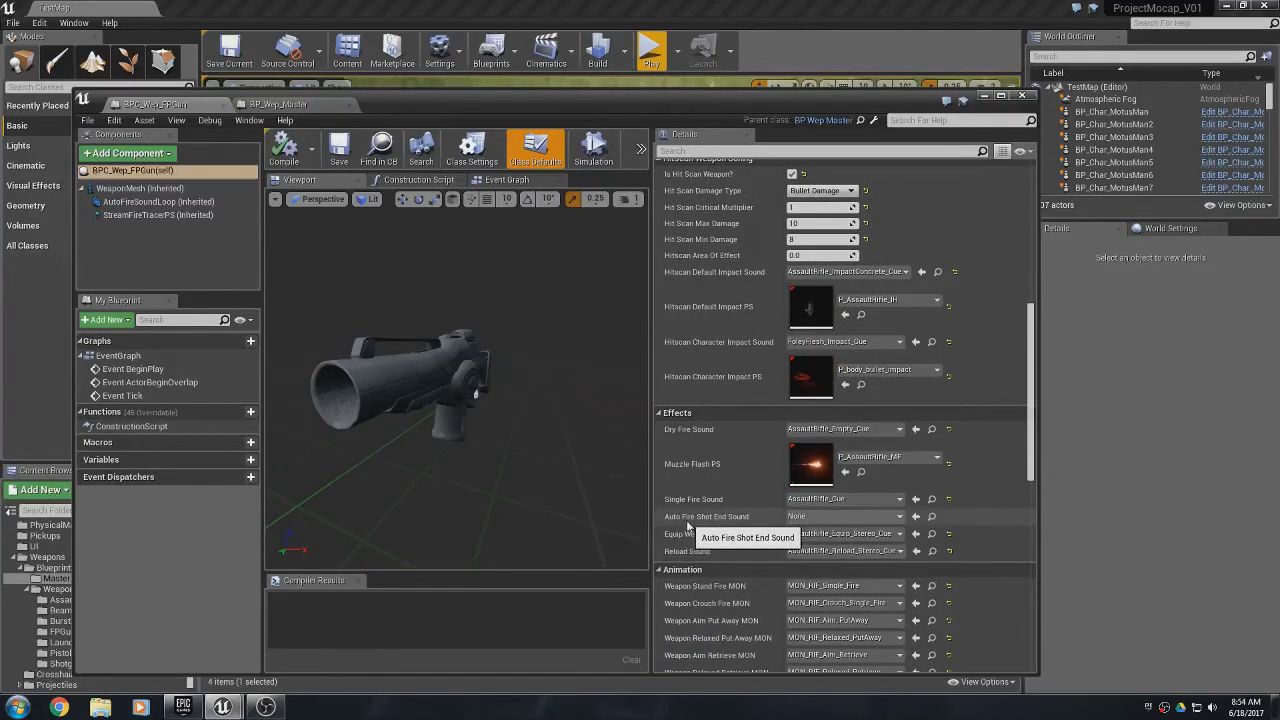
click(812, 517)
text(end)
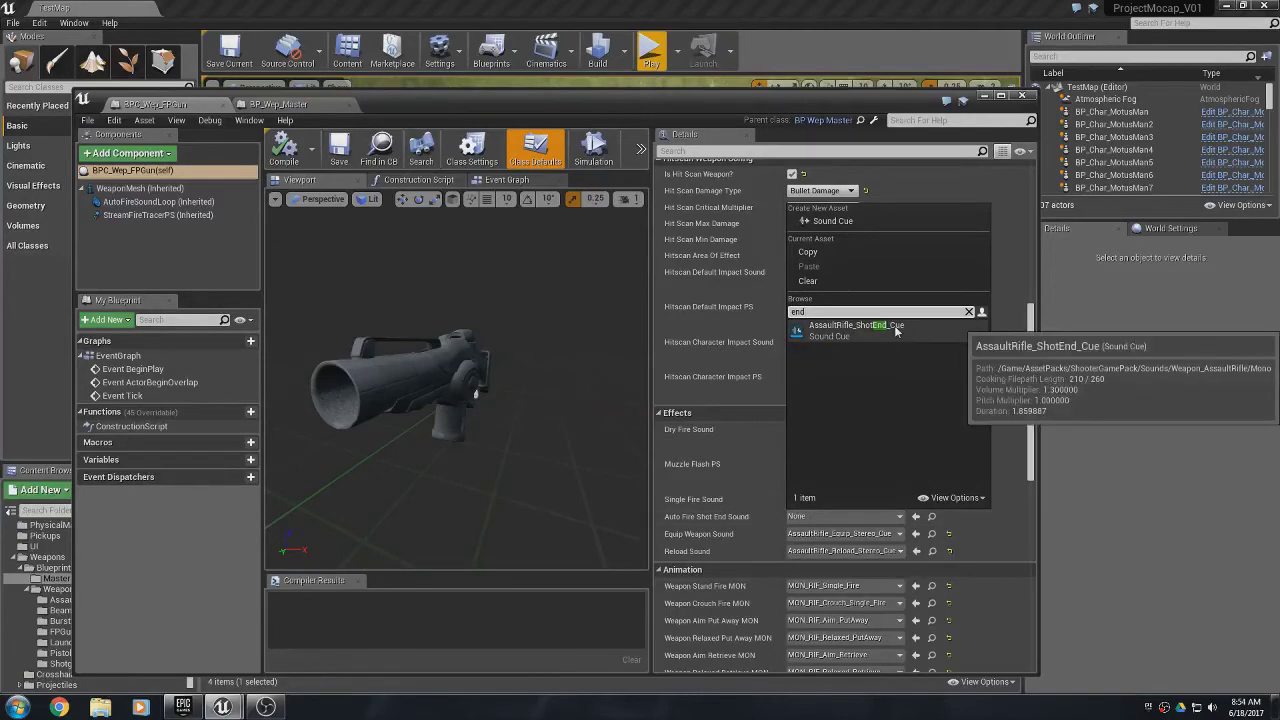
click(896, 331)
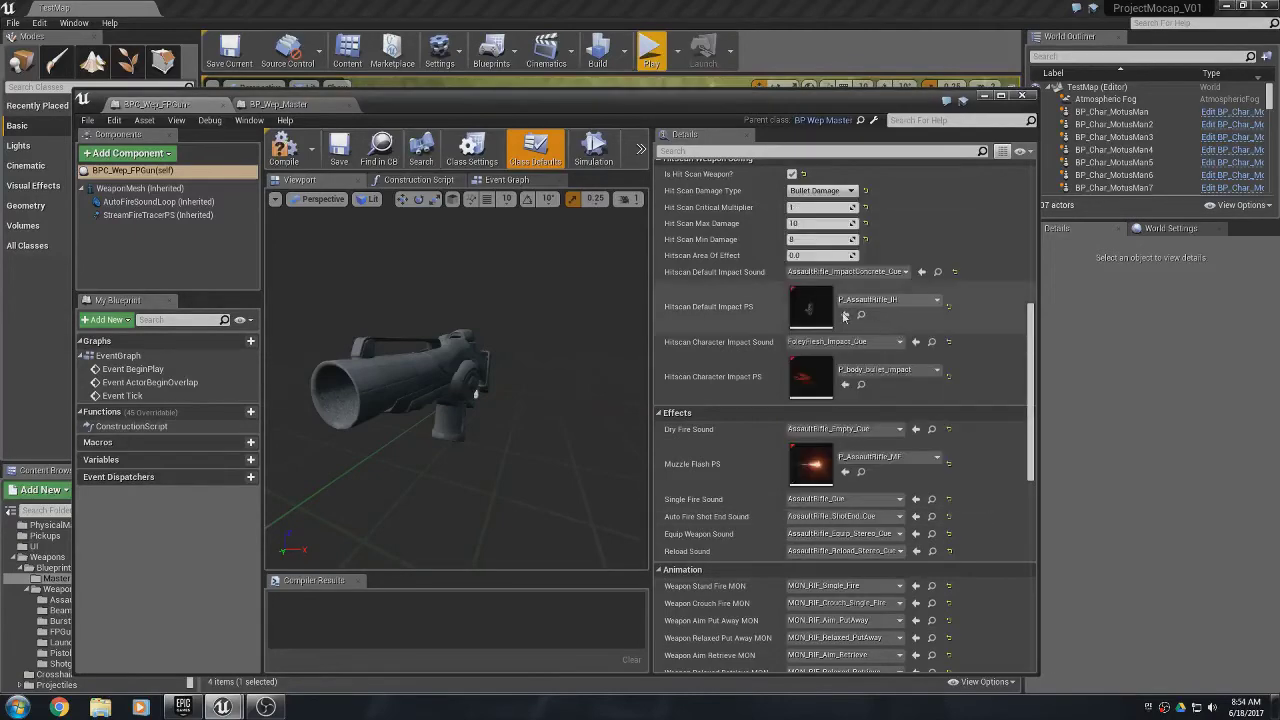
click(340, 150)
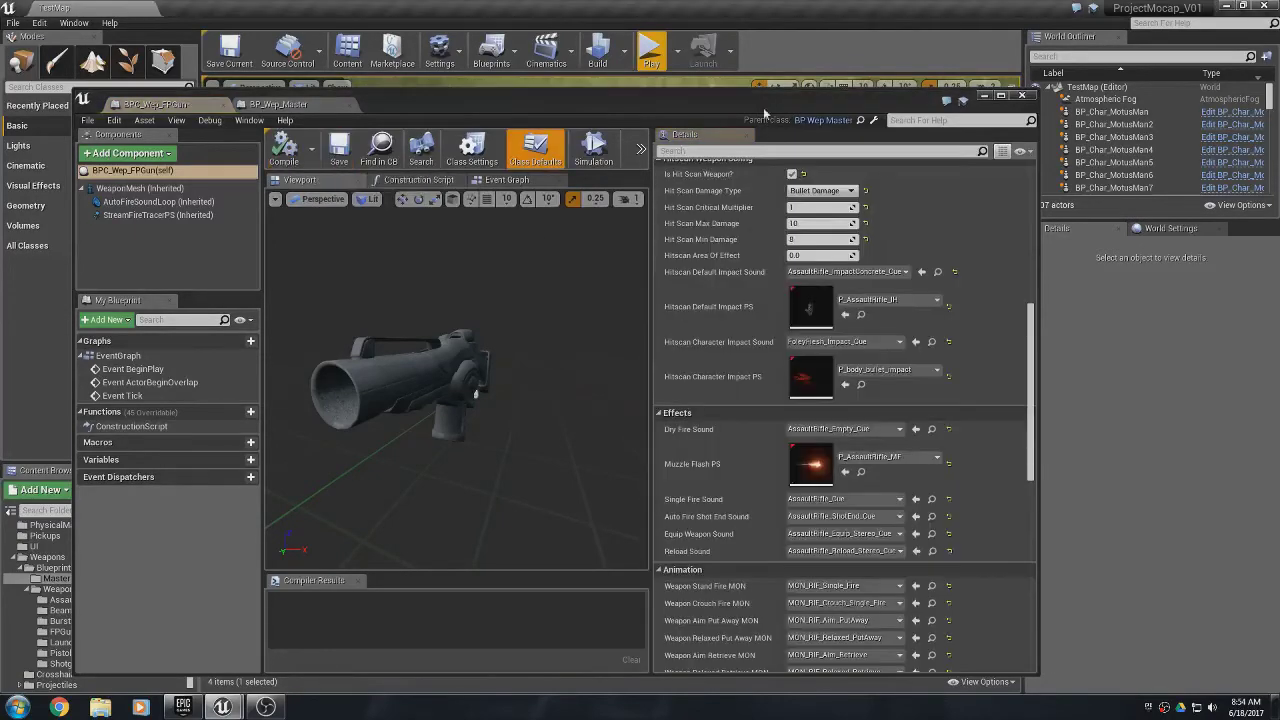
- Play-test the level in the viewport, firing the FP Gun in auto mode while moving around the building's upper platform
click(983, 96)
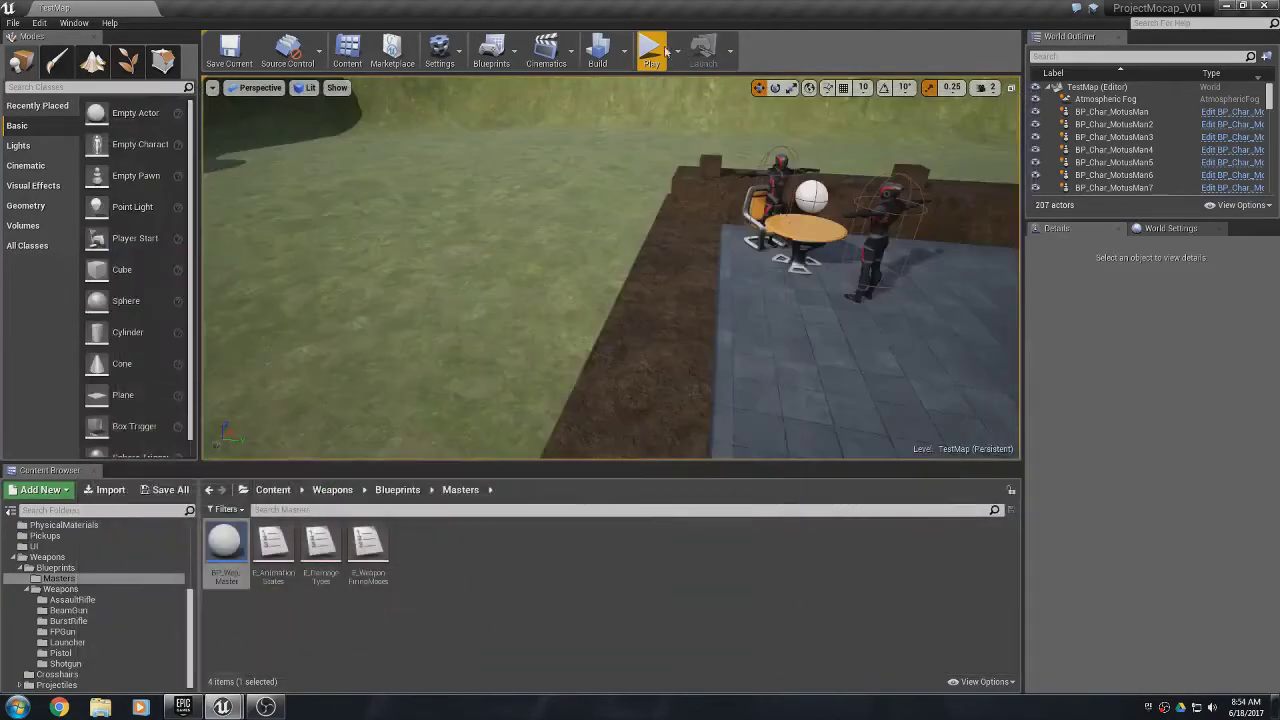
click(651, 50)
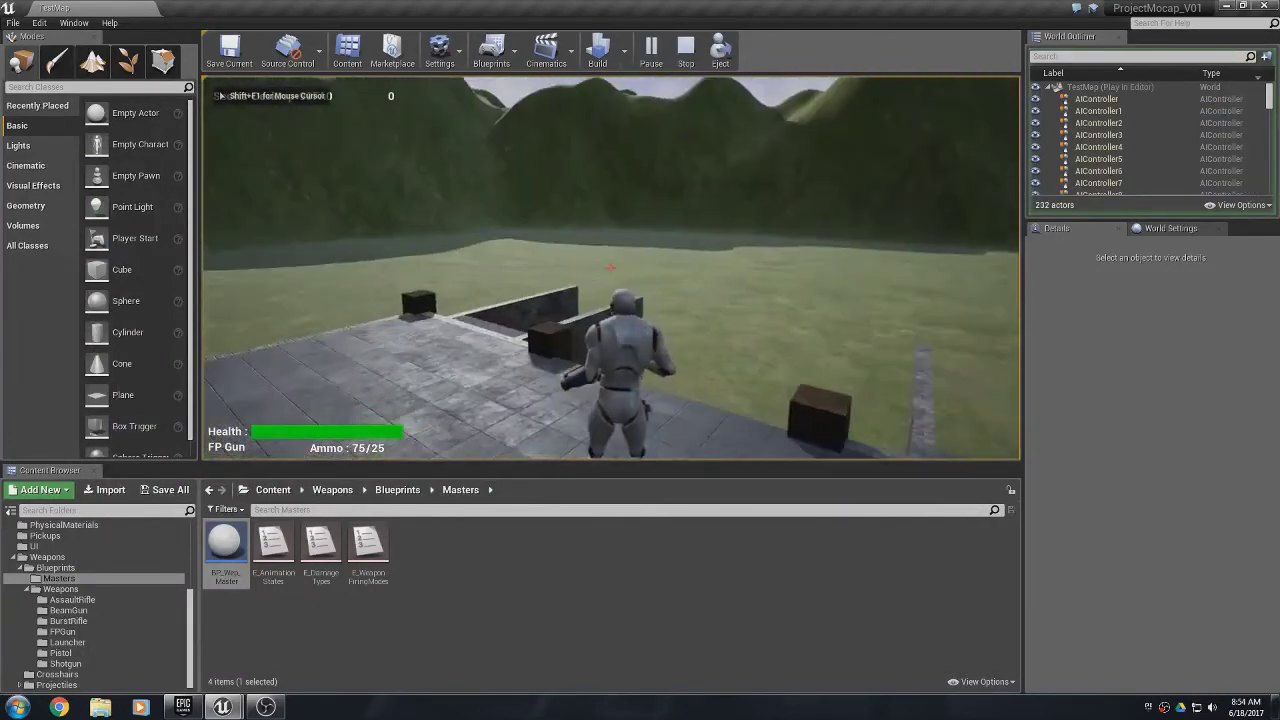
click(610, 267)
click(610, 267)
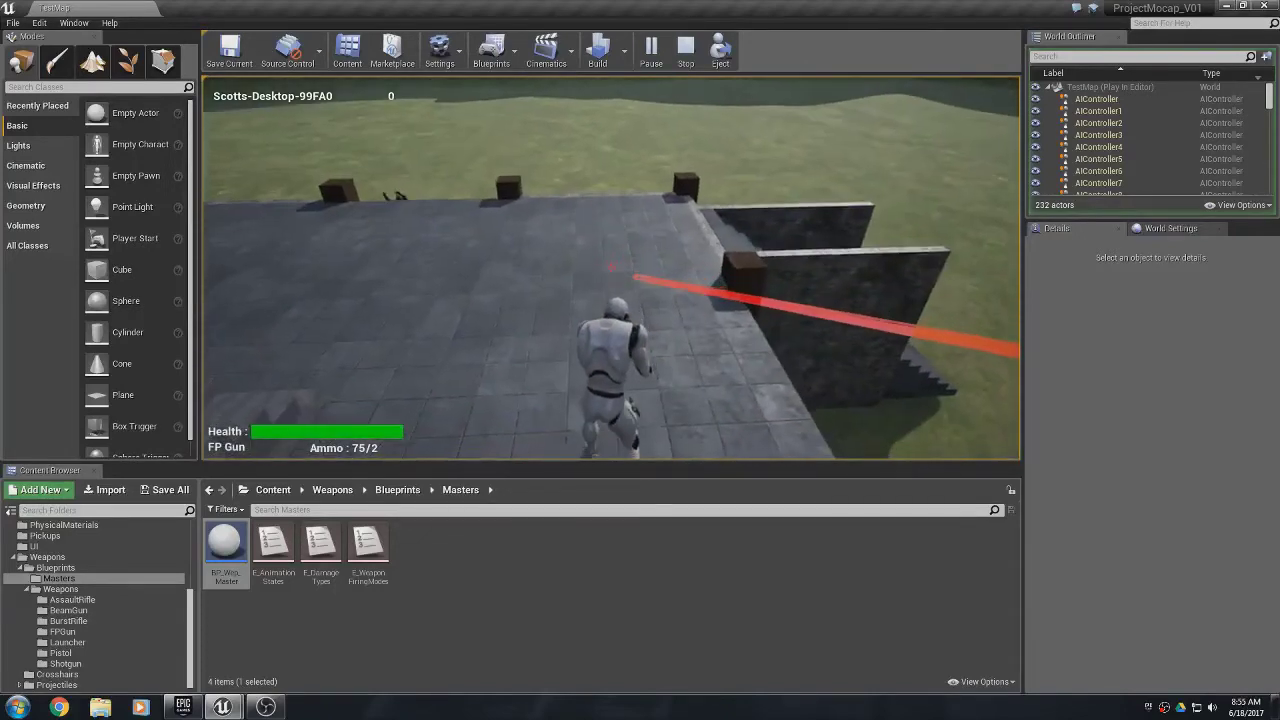
key(w)
key(w)
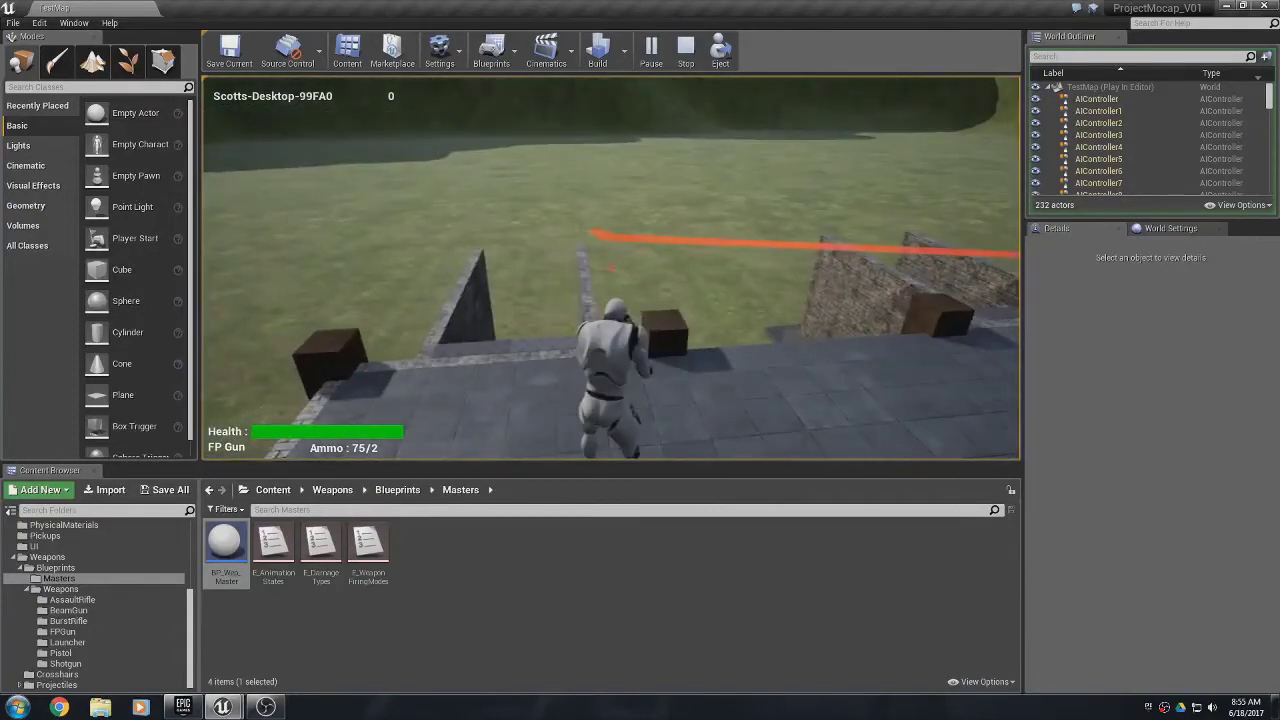
key(w)
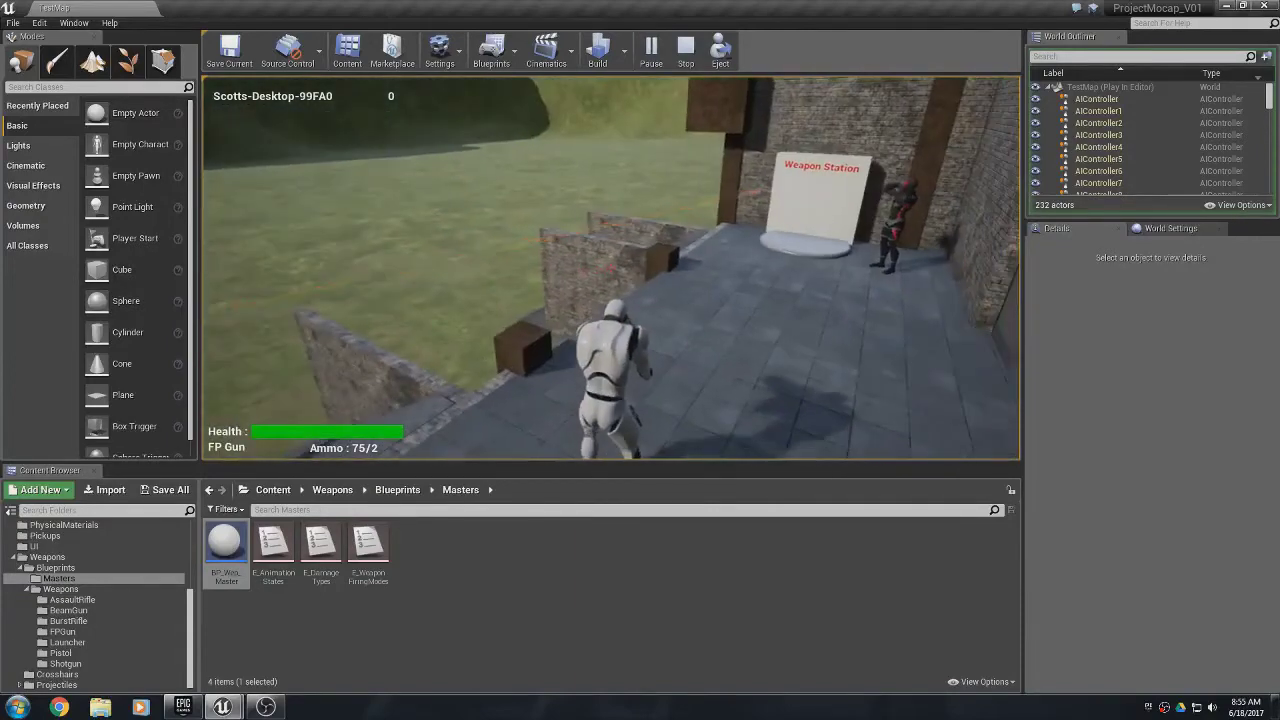
key(w)
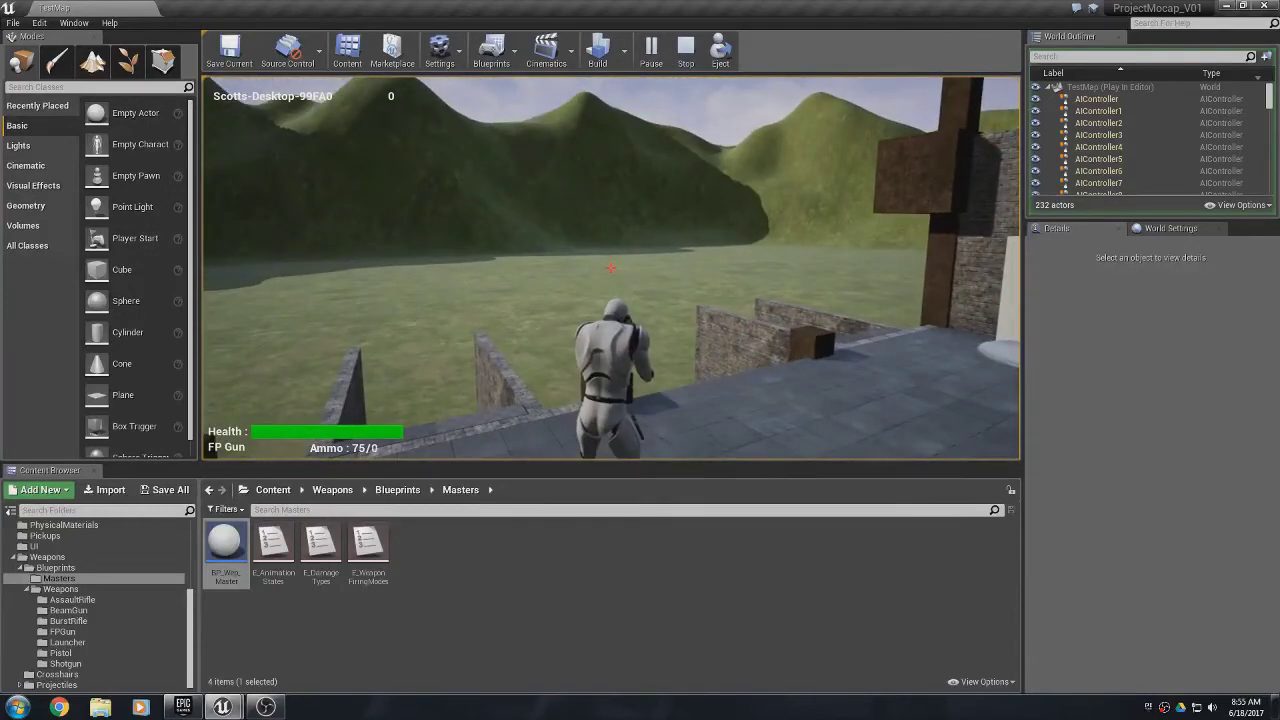
key(w)
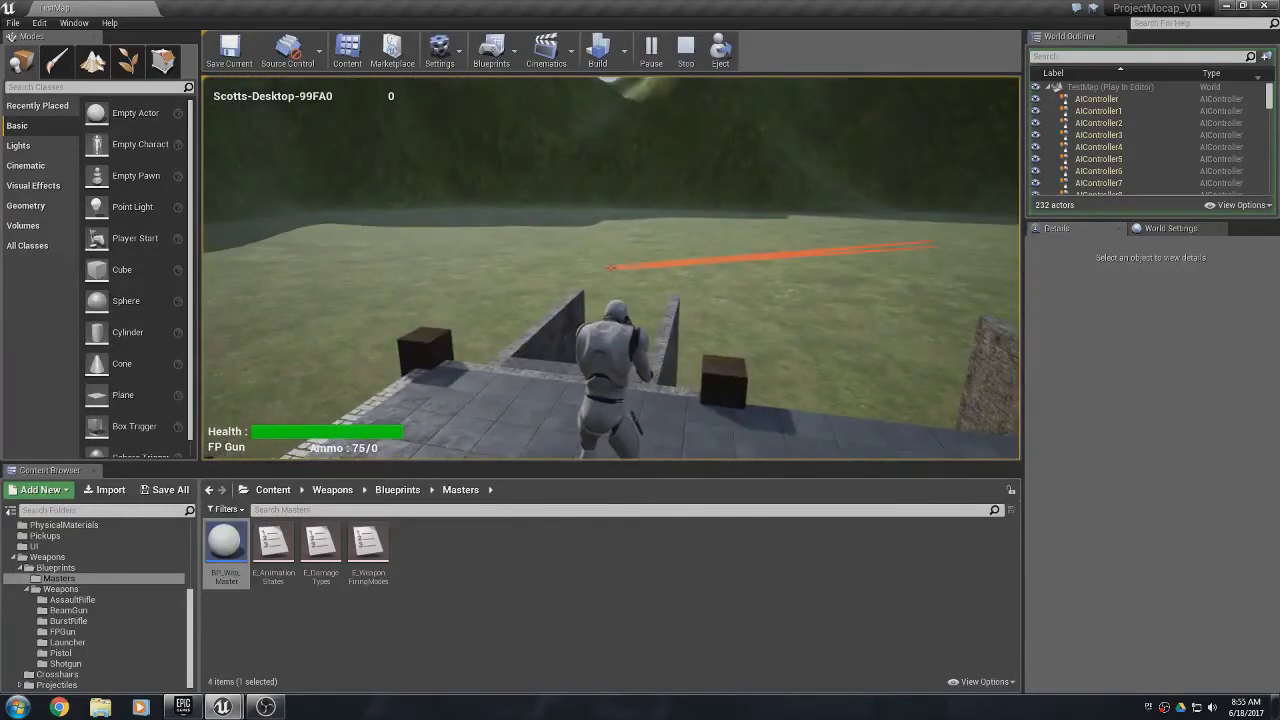
key(w)
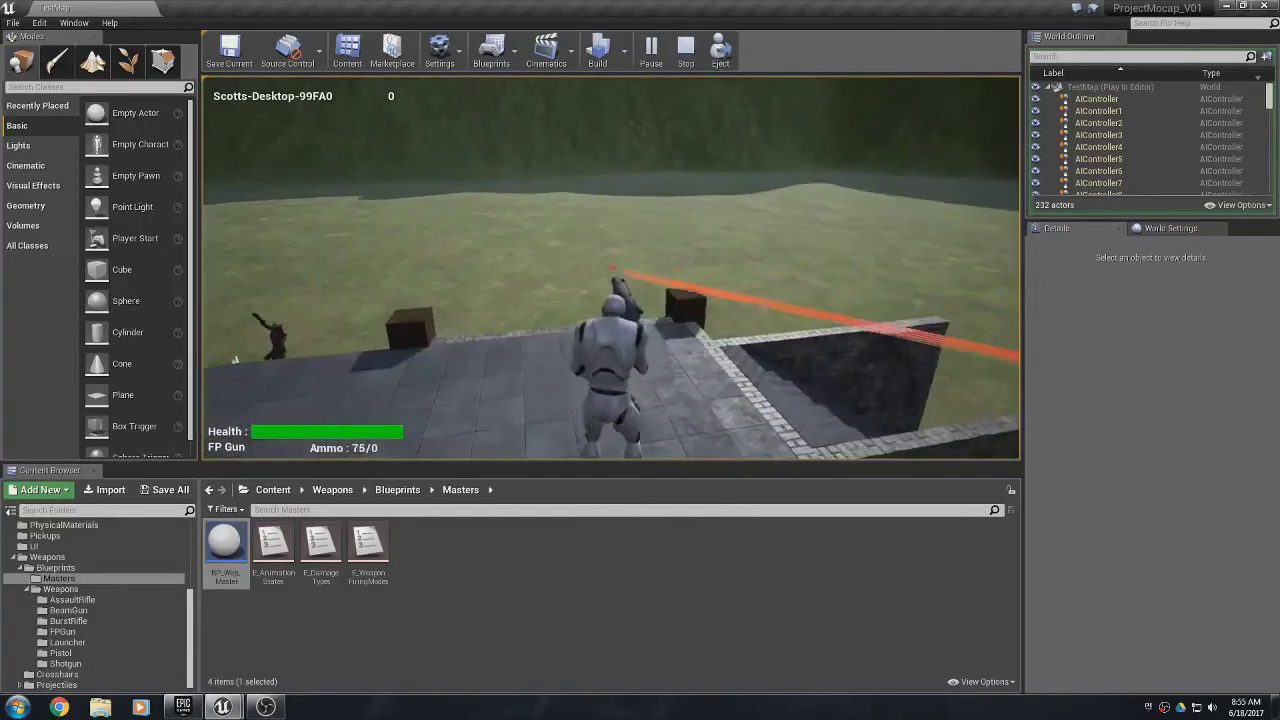
- Reload the FP Gun, fire more automatic bursts toward the grass, and end the play session
key(r)
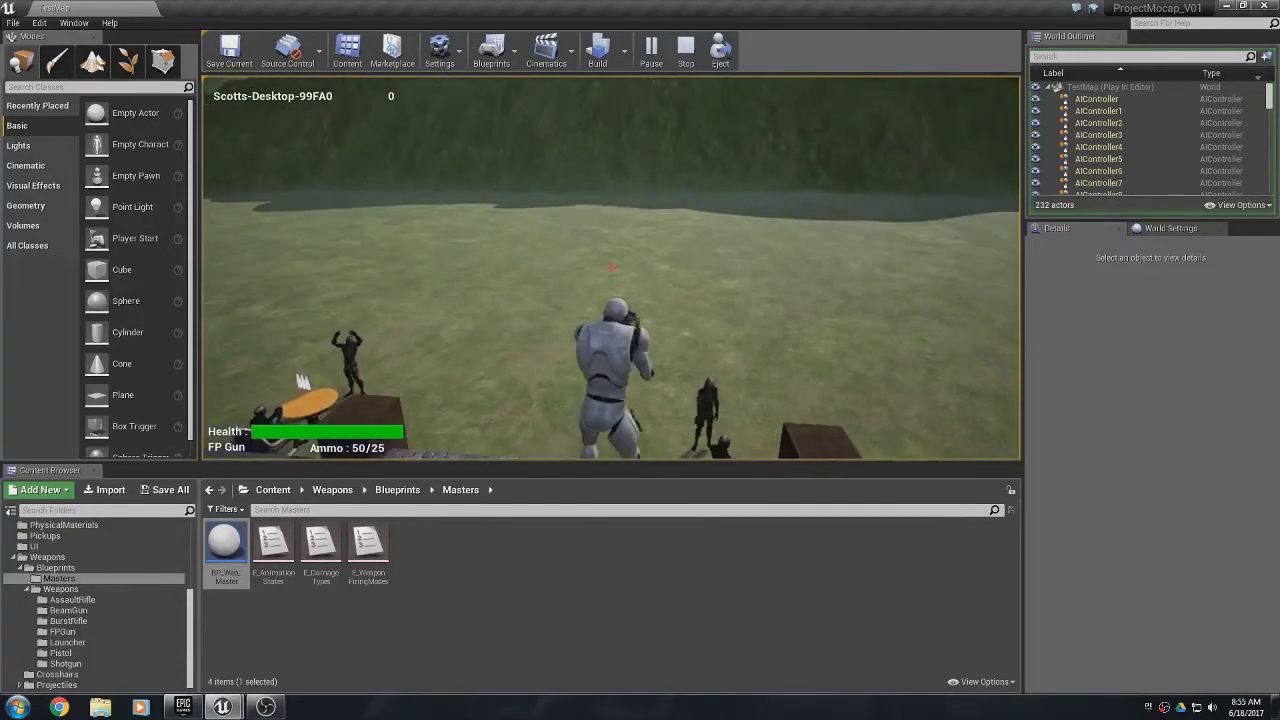
click(610, 267)
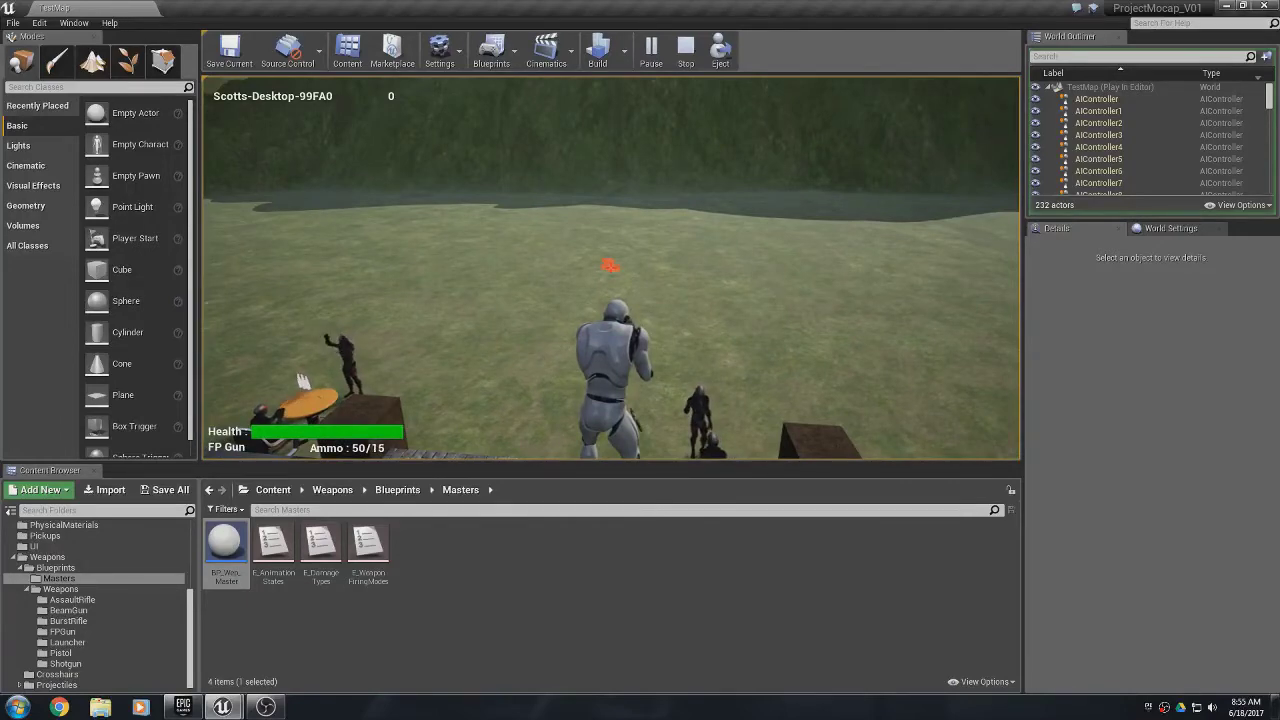
drag(610, 268, 610, 268)
key(w)
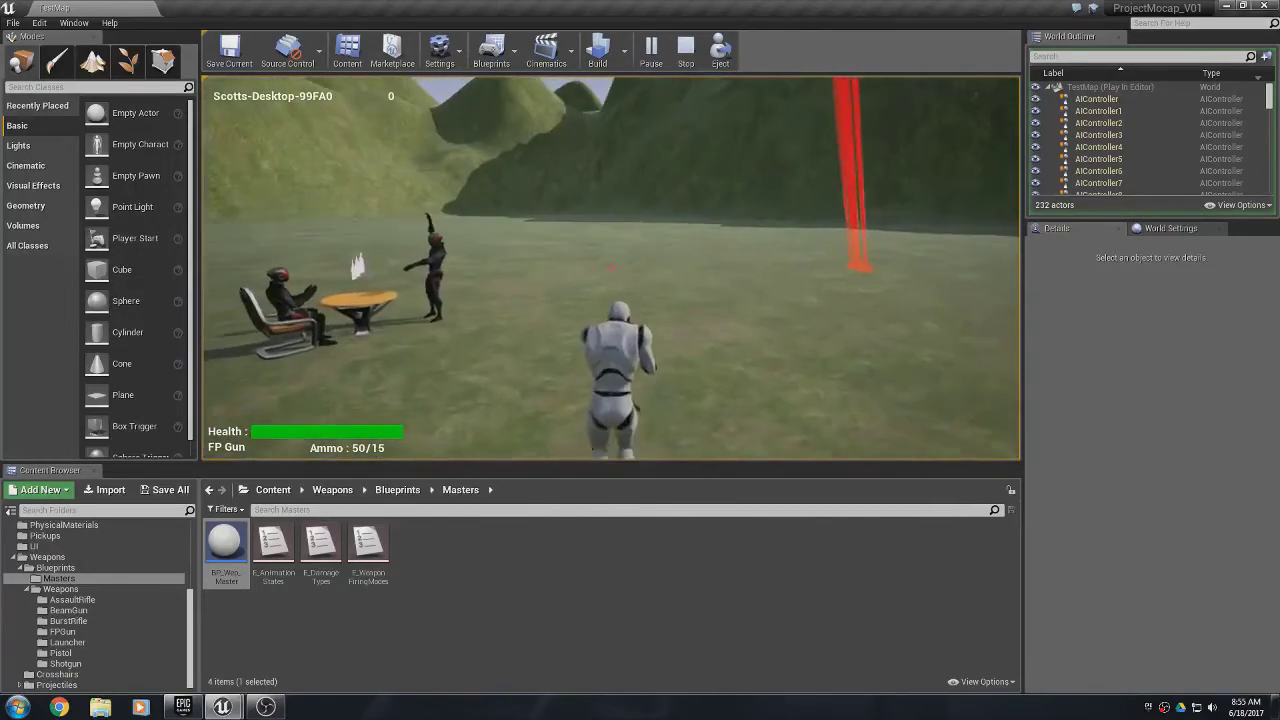
key(super)
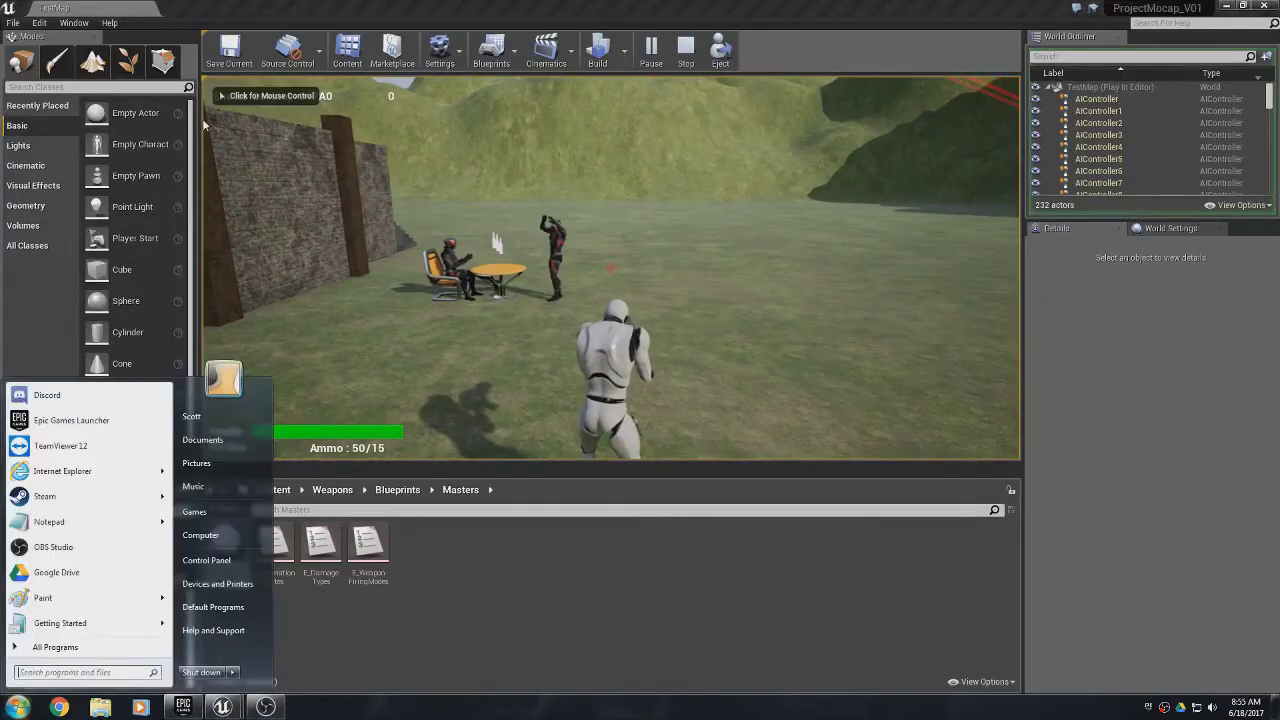
click(416, 206)
click(416, 206)
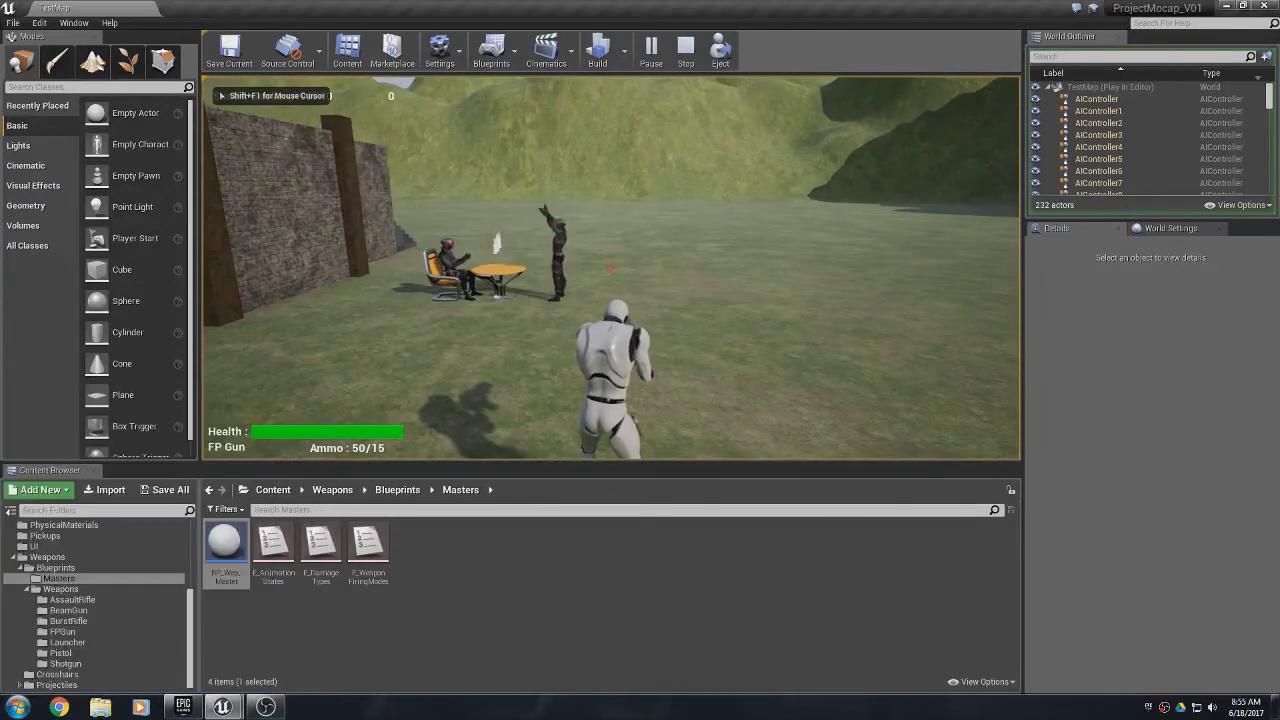
key(Escape)
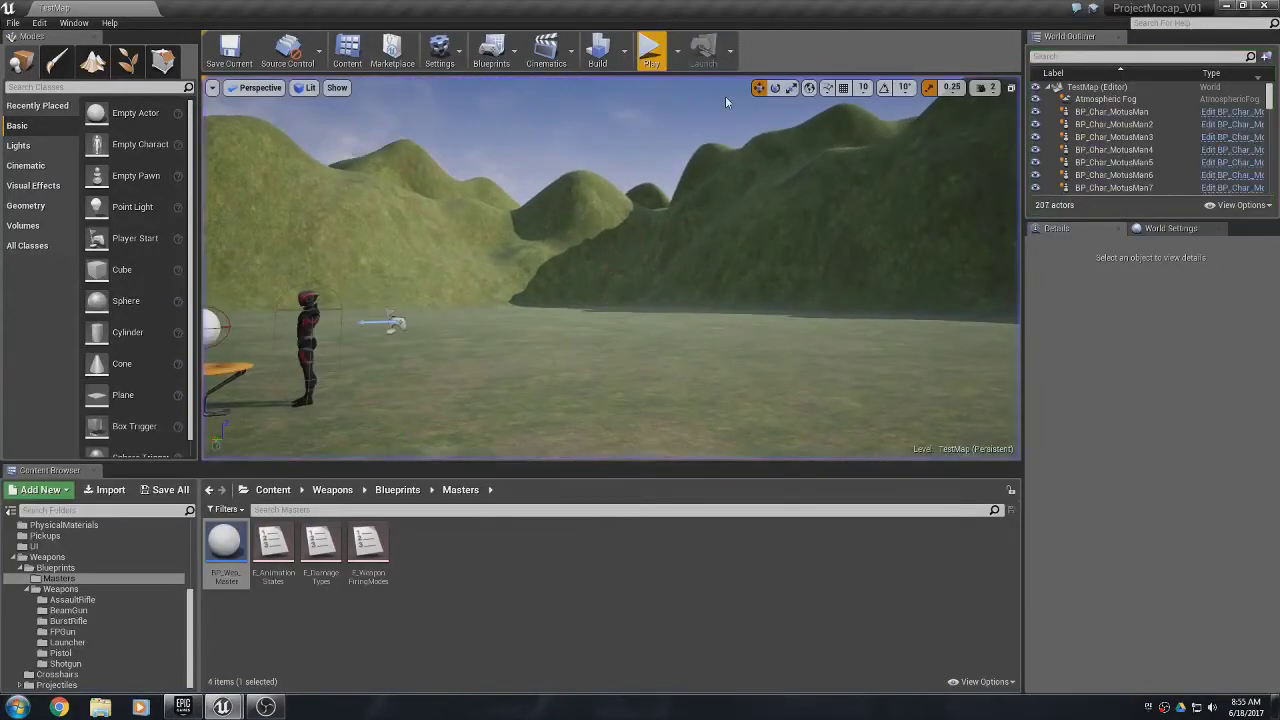
- Set the number of players to 2 and launch the game in New Editor Window (PIE) mode
click(680, 51)
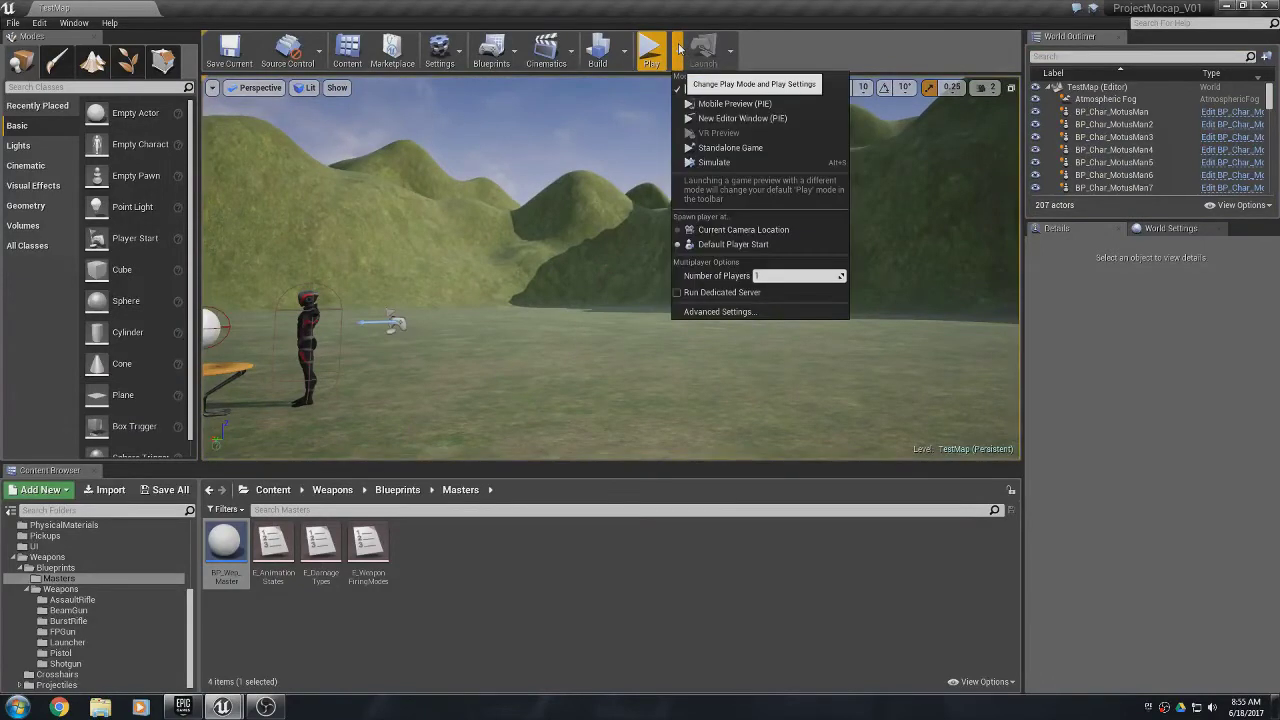
click(784, 277)
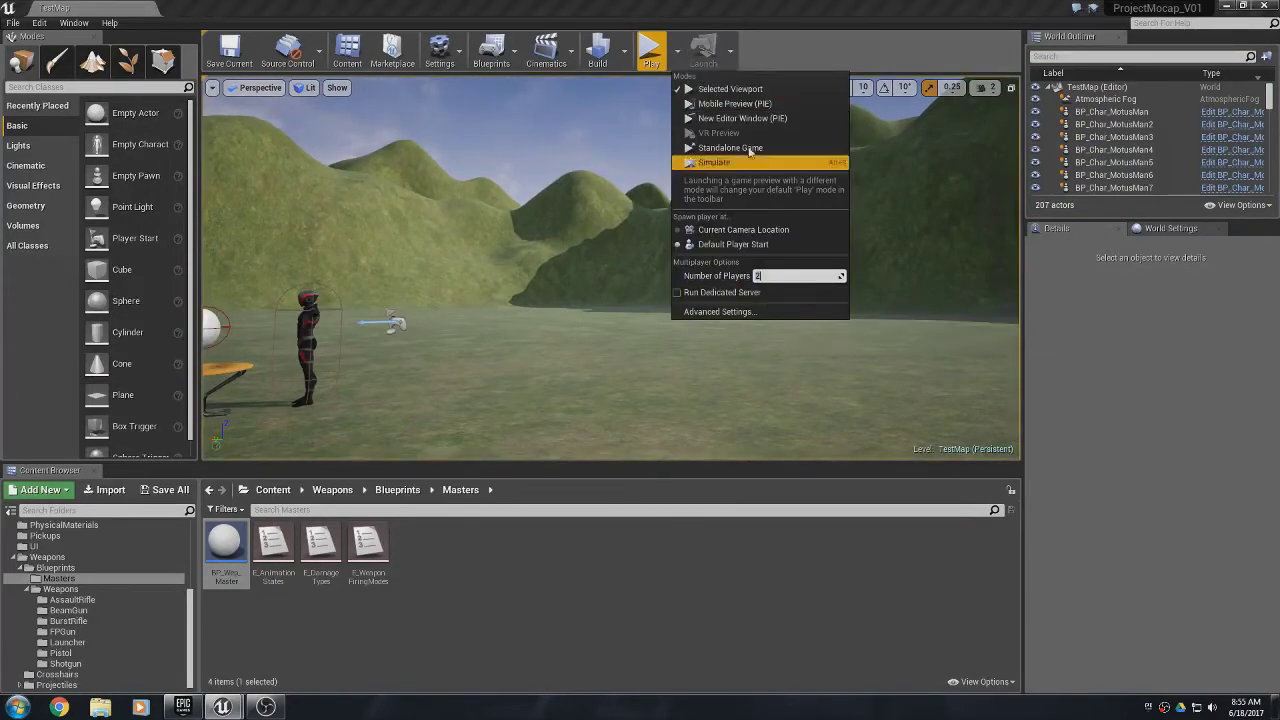
click(742, 118)
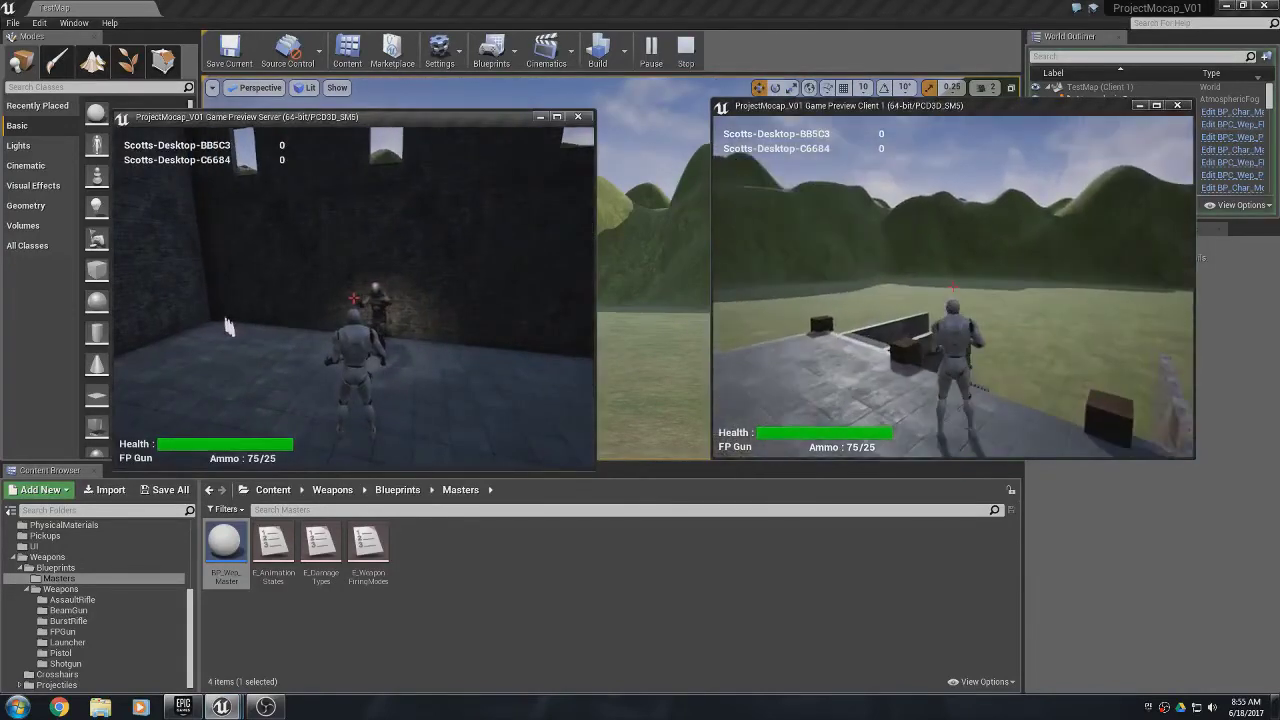
- Move the client player down onto the grass and position it facing the building's entrance
key(w)
key(w)
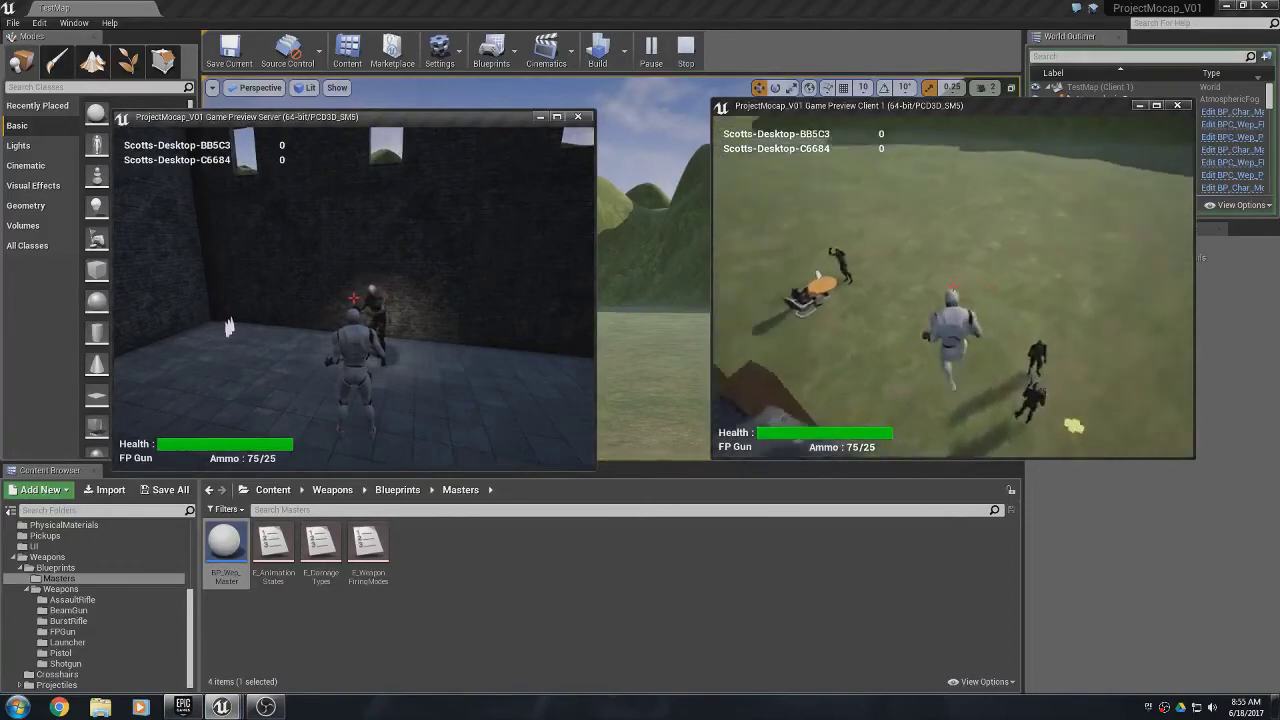
key(w)
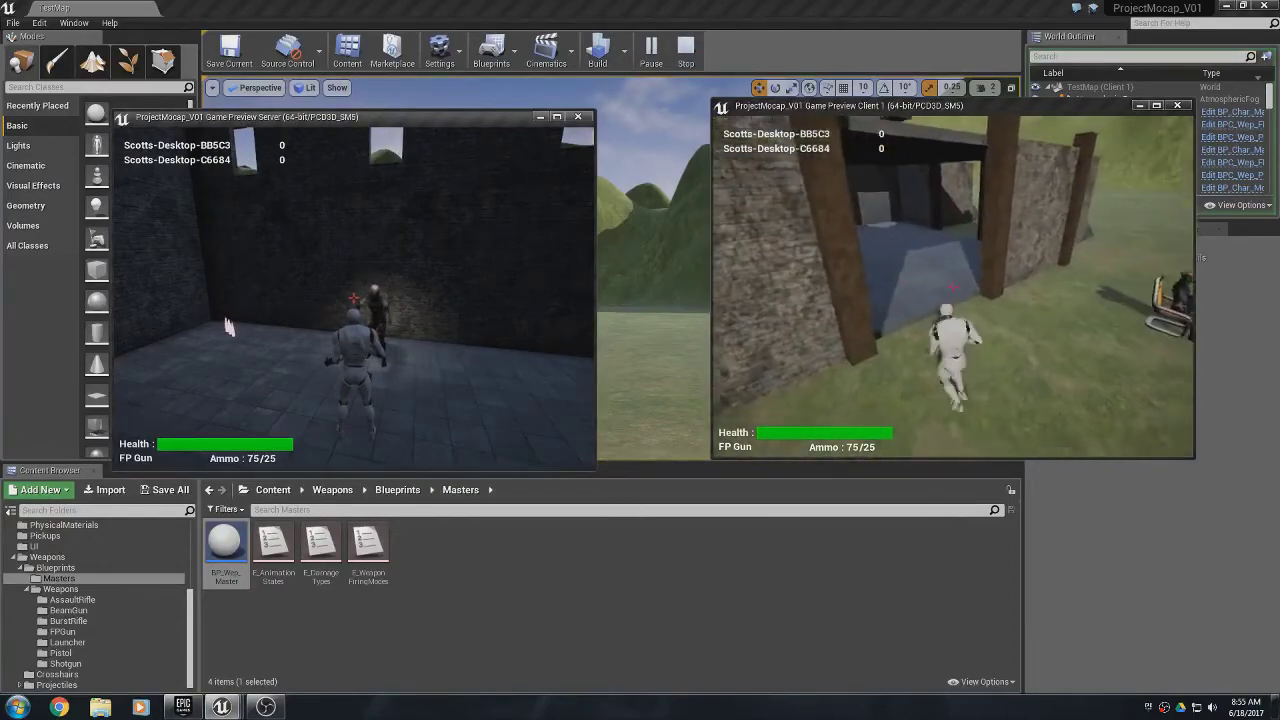
key(s)
- Switch to the server game window and run its player out of the building to stand beside the client player
key(alt+Tab)
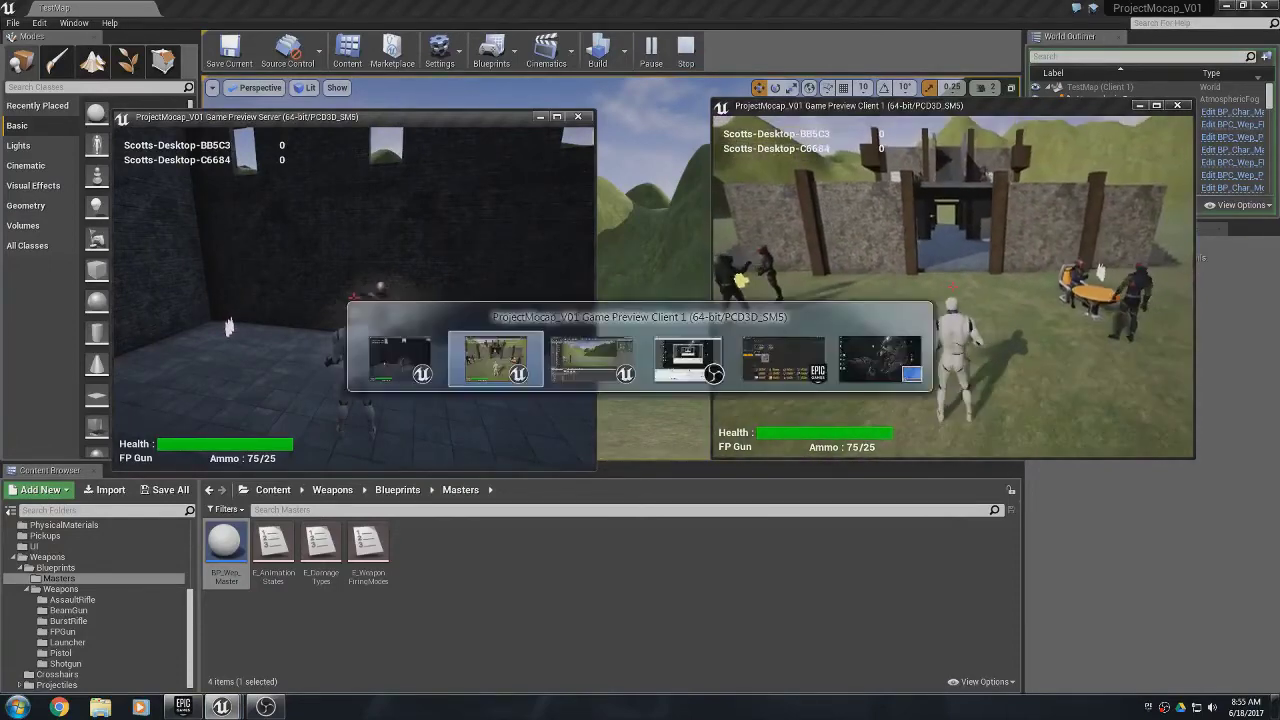
click(434, 326)
key(w)
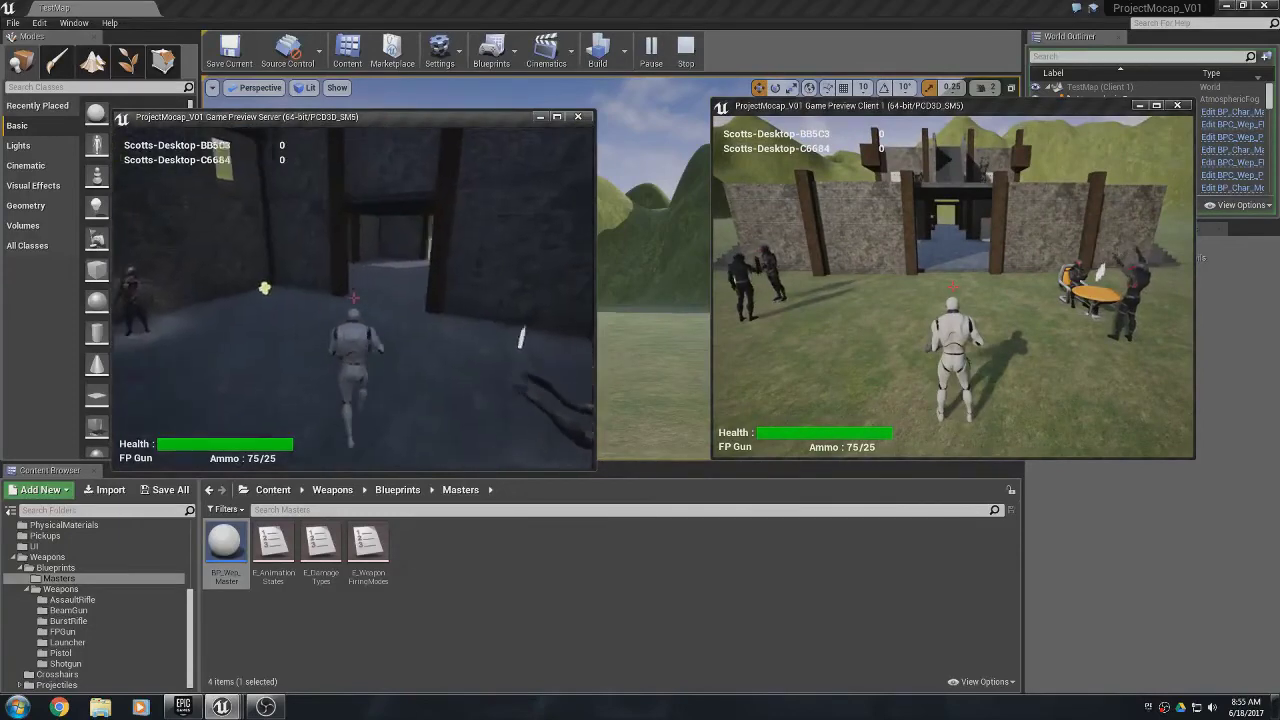
key(w)
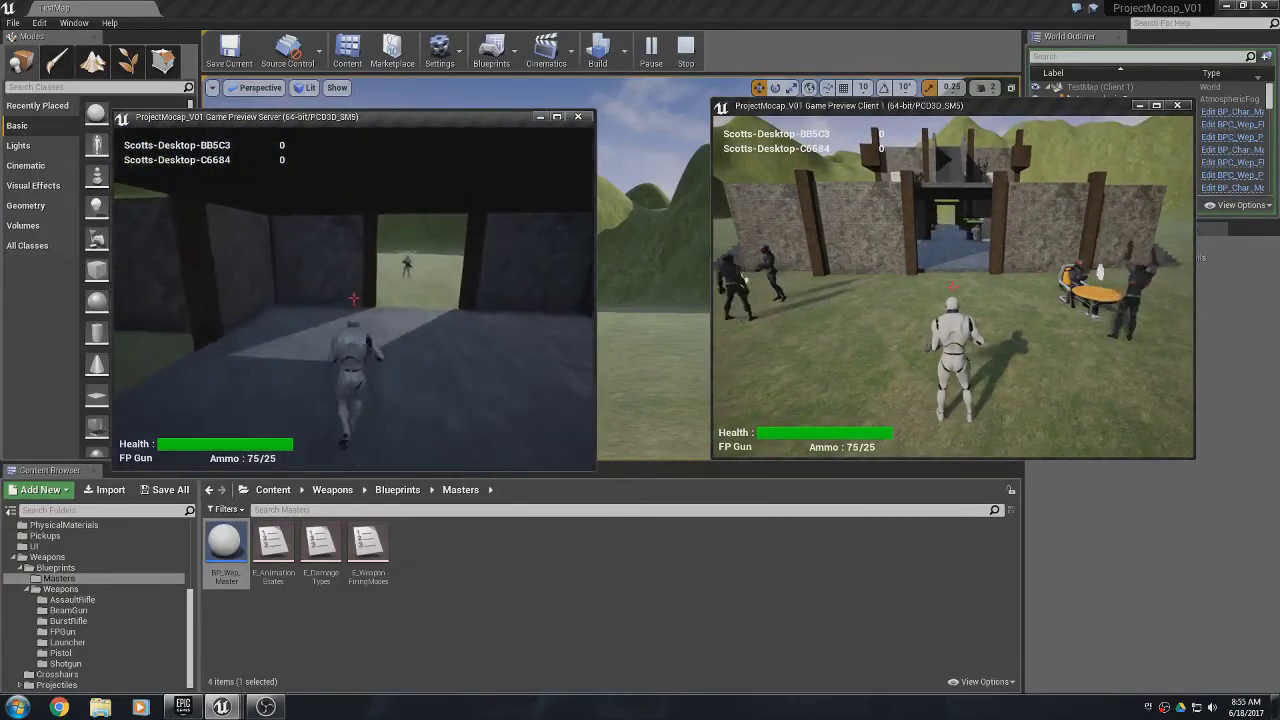
key(w)
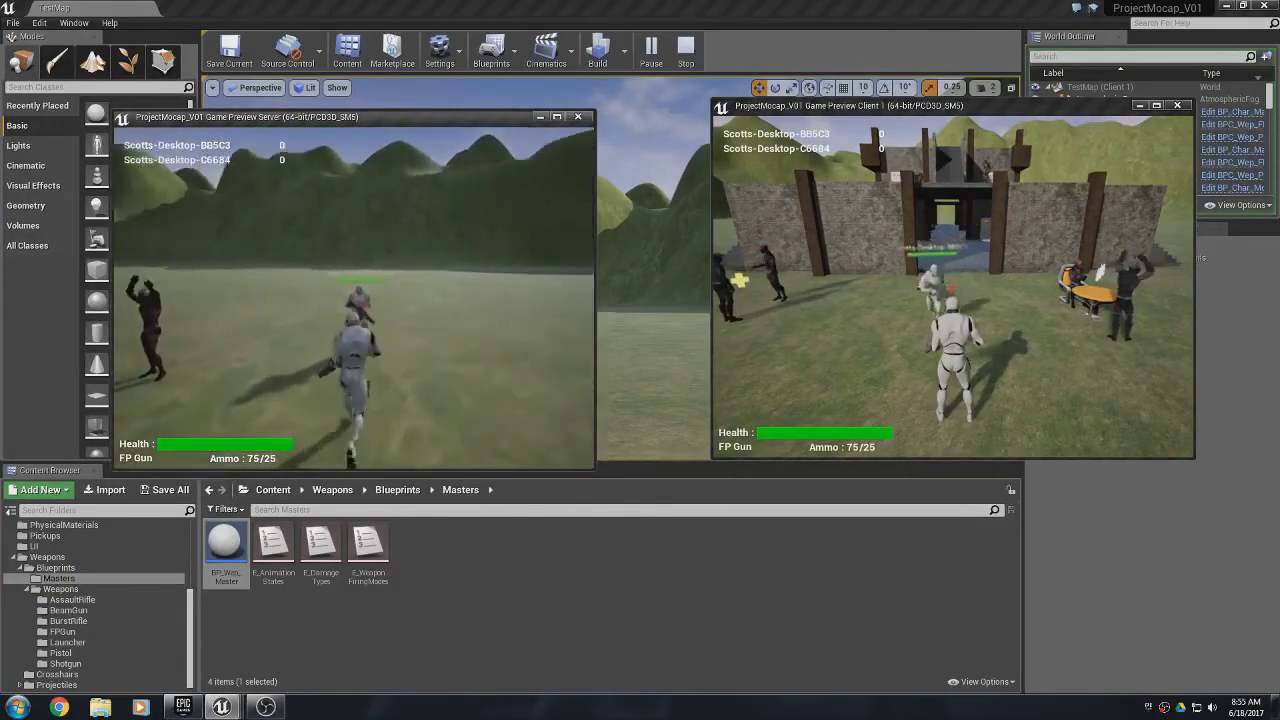
key(w)
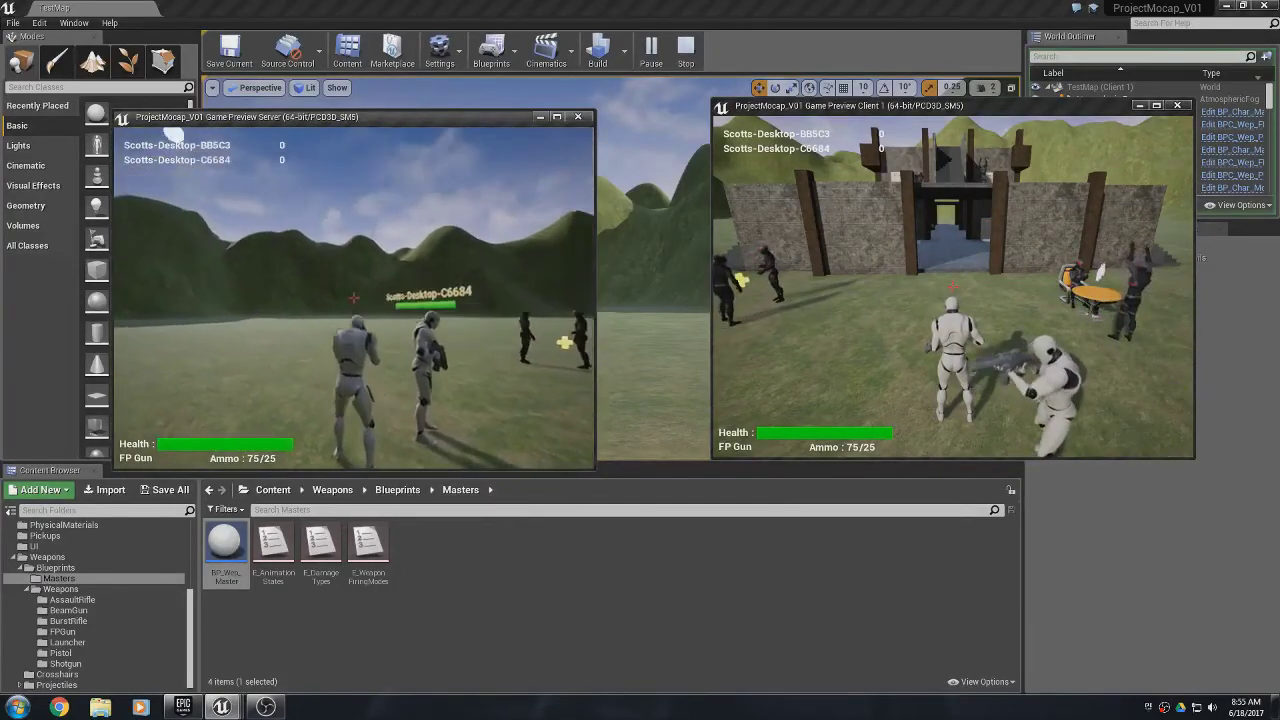
- Fire the server player's FP Gun in bursts while watching from the client view, and end the multiplayer session
click(354, 298)
click(353, 297)
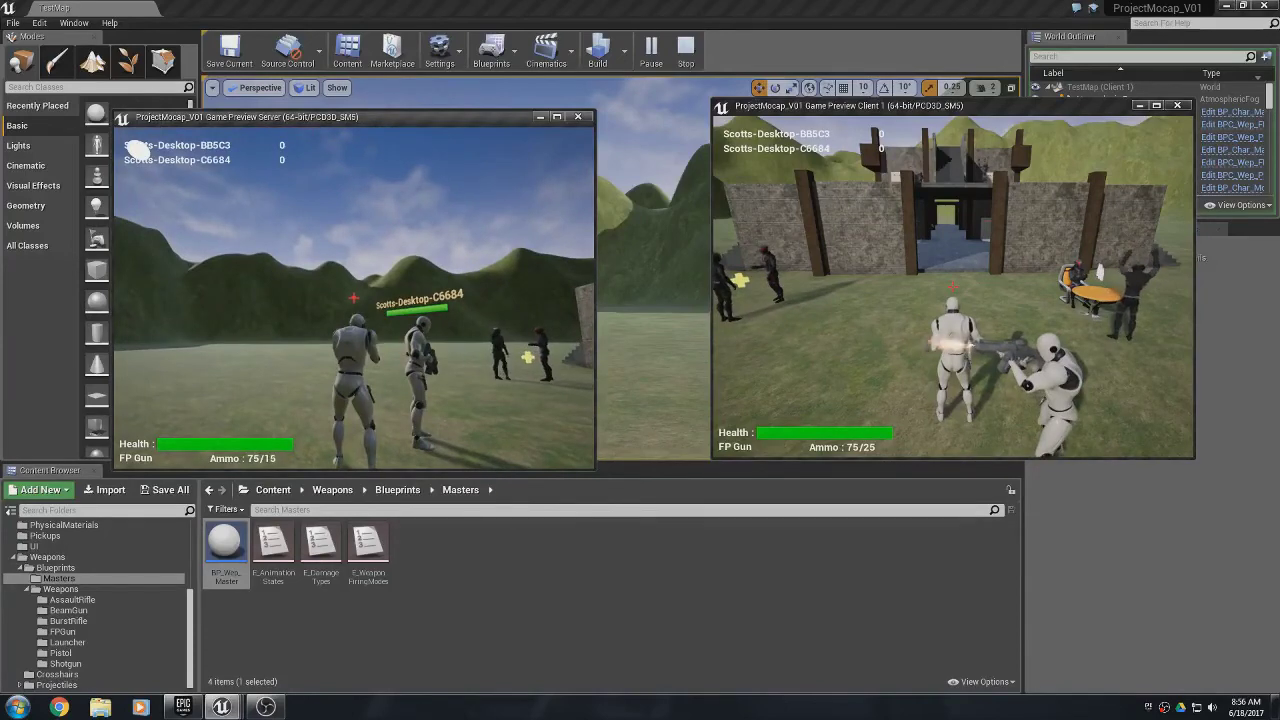
click(353, 297)
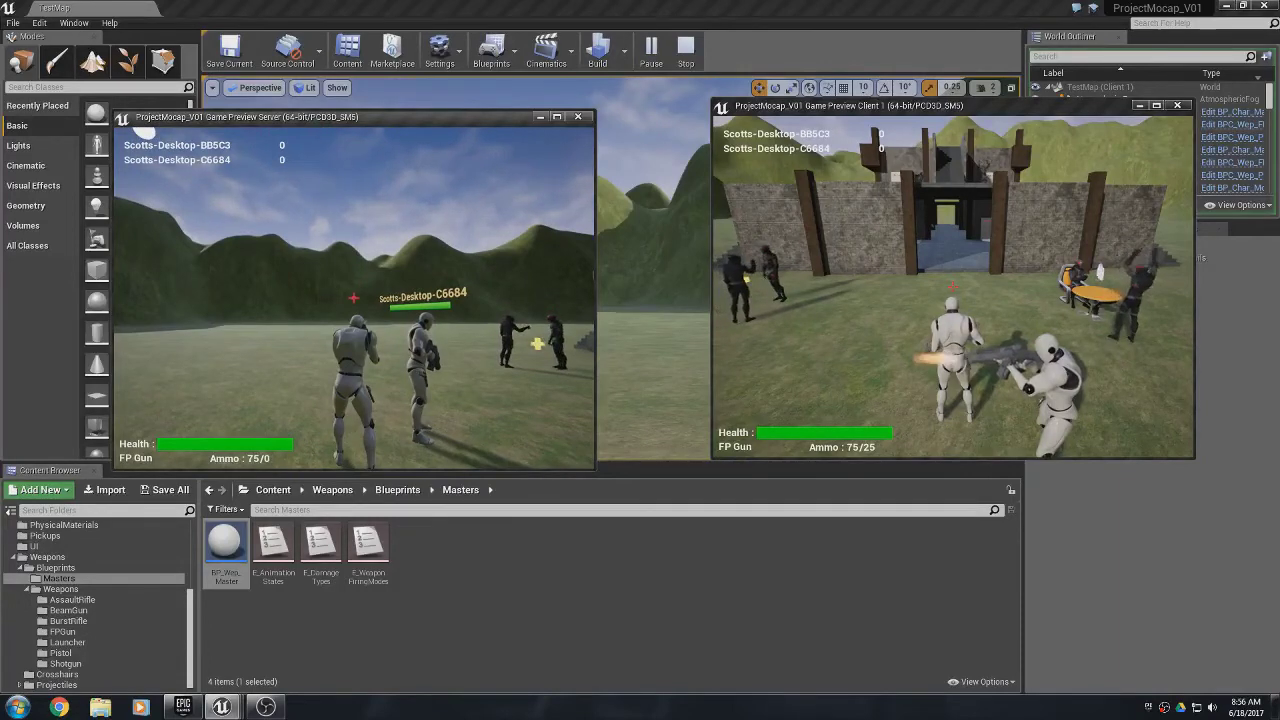
key(Escape)
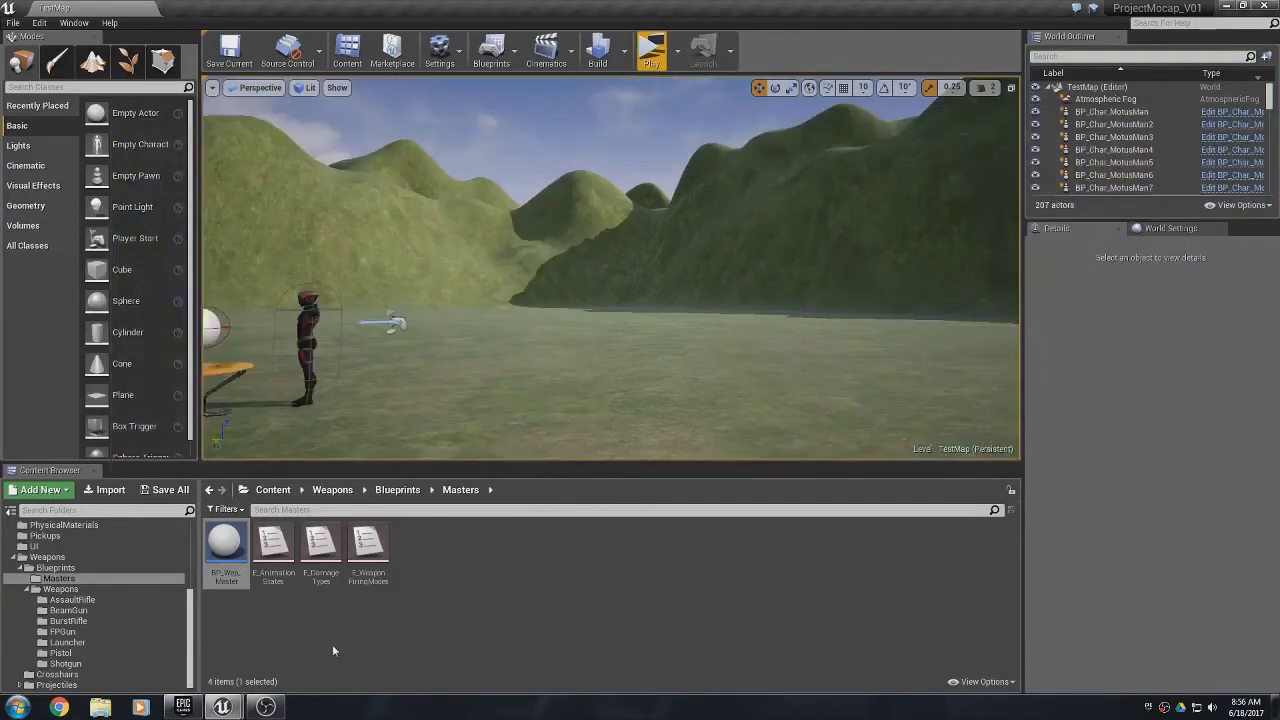
- Set the FP Gun's Weapon Stand Fire MON to MON_RIF_Stand_Continuous_Fire and Weapon Crouch Fire MON to MON_RIF_Crouch_Continuous_Fire, and compile the blueprint
click(273, 657)
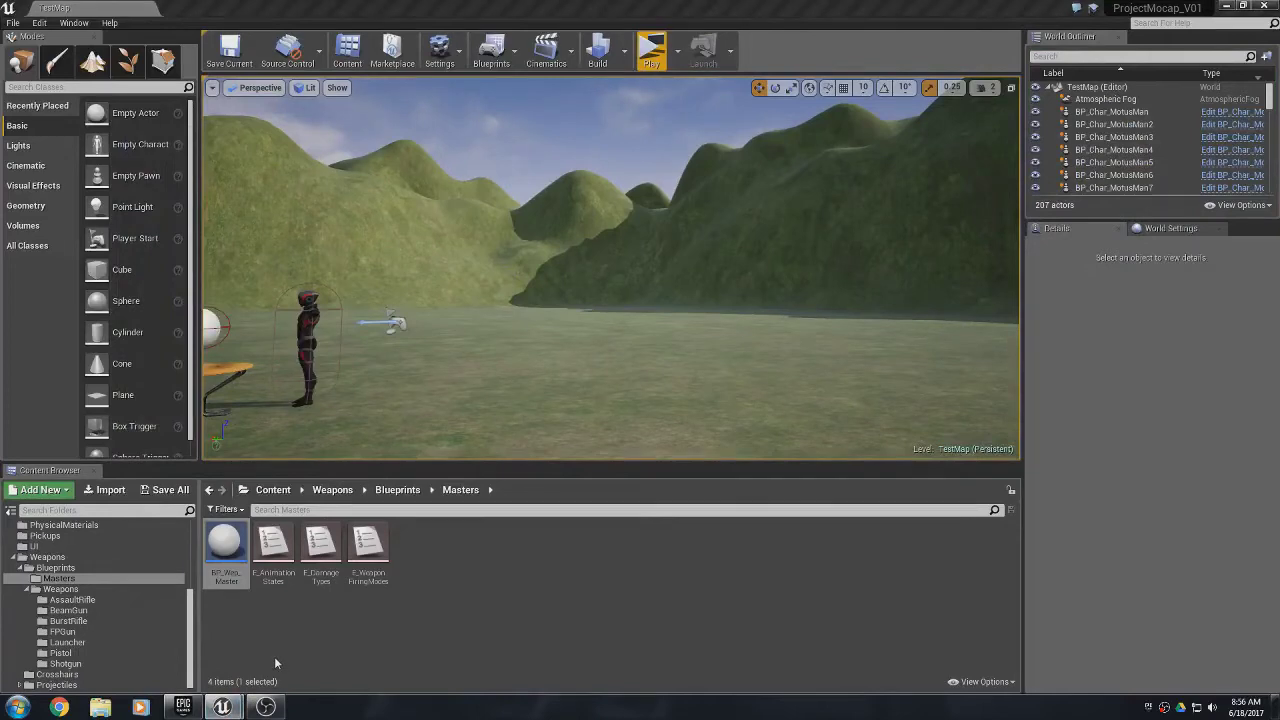
scroll(853, 478, down, 3)
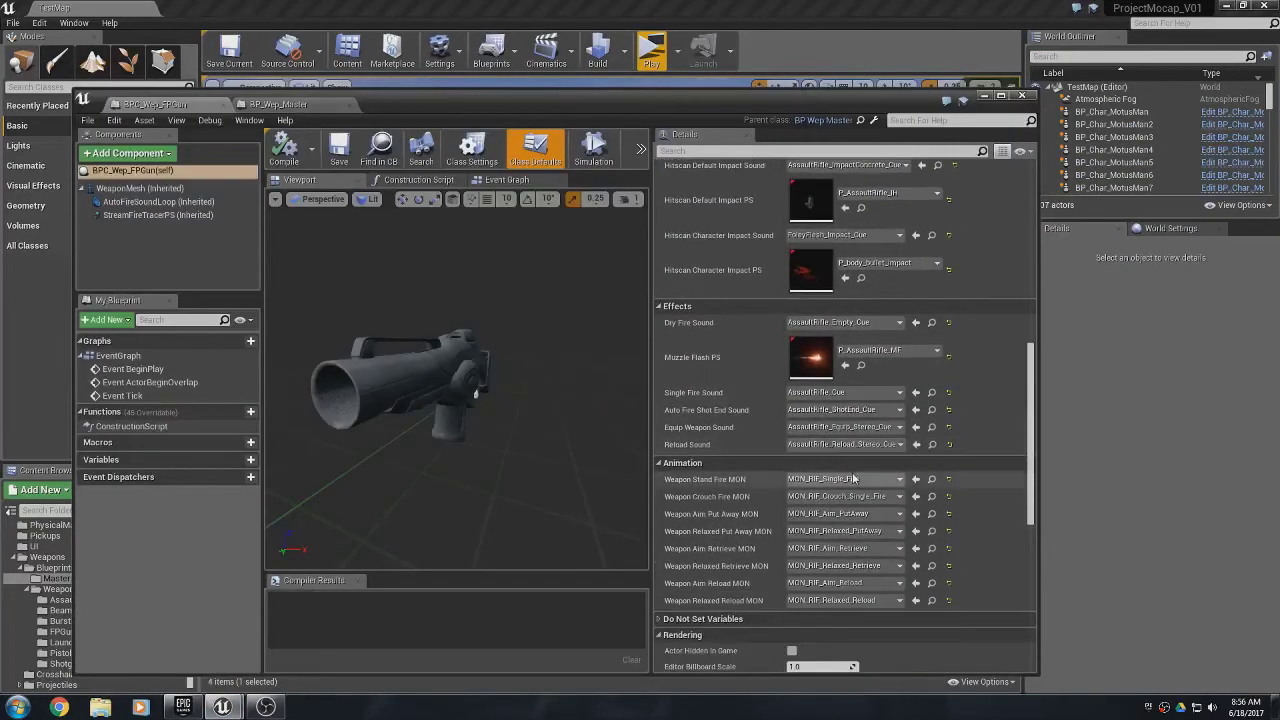
scroll(853, 478, down, 3)
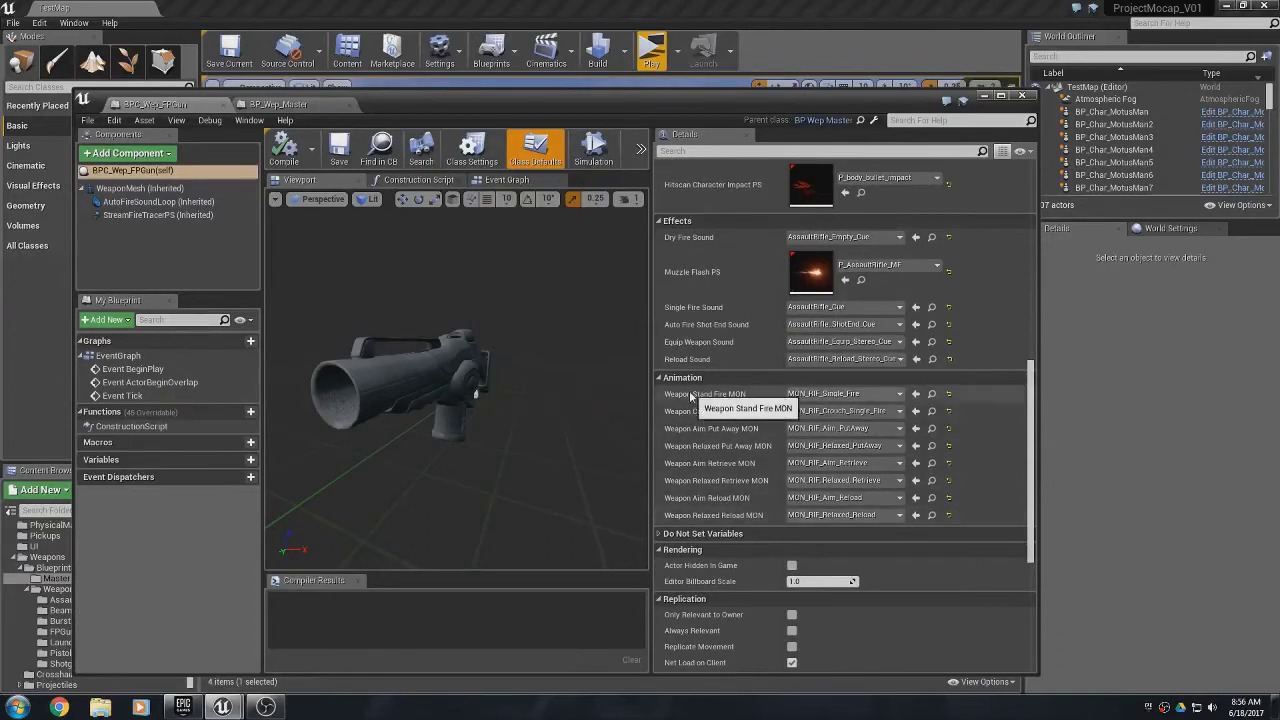
click(853, 394)
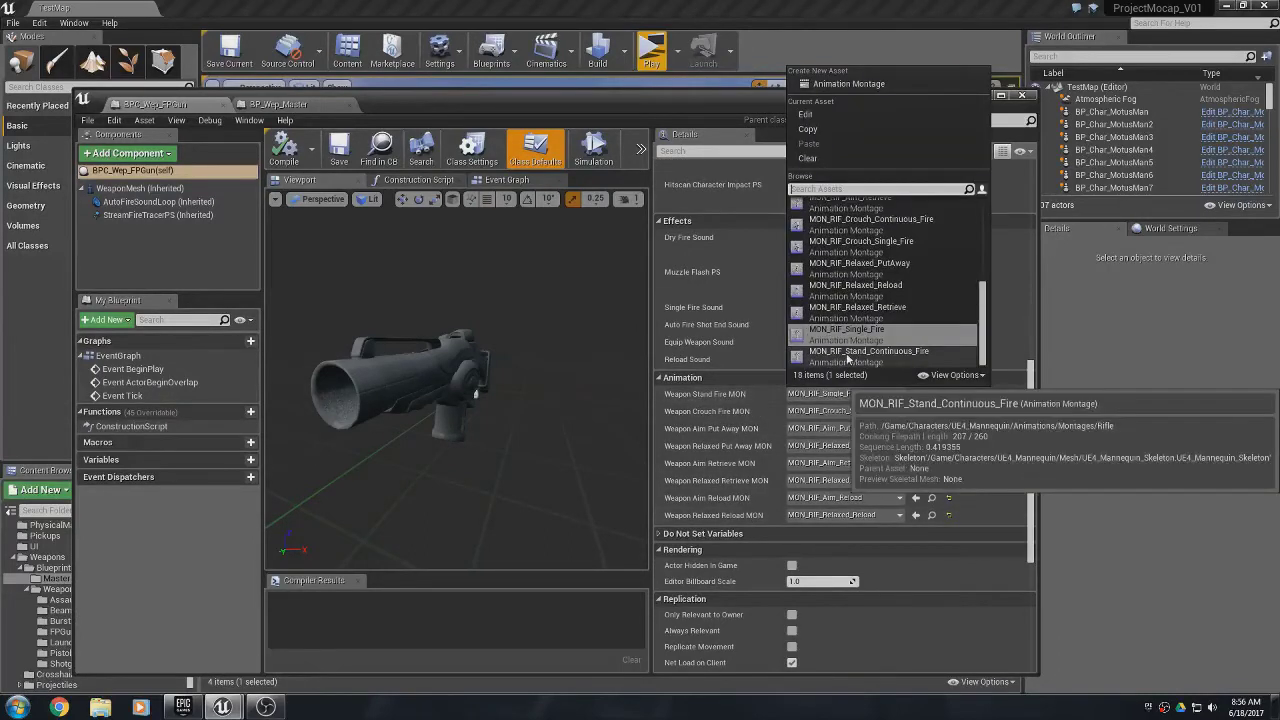
click(848, 355)
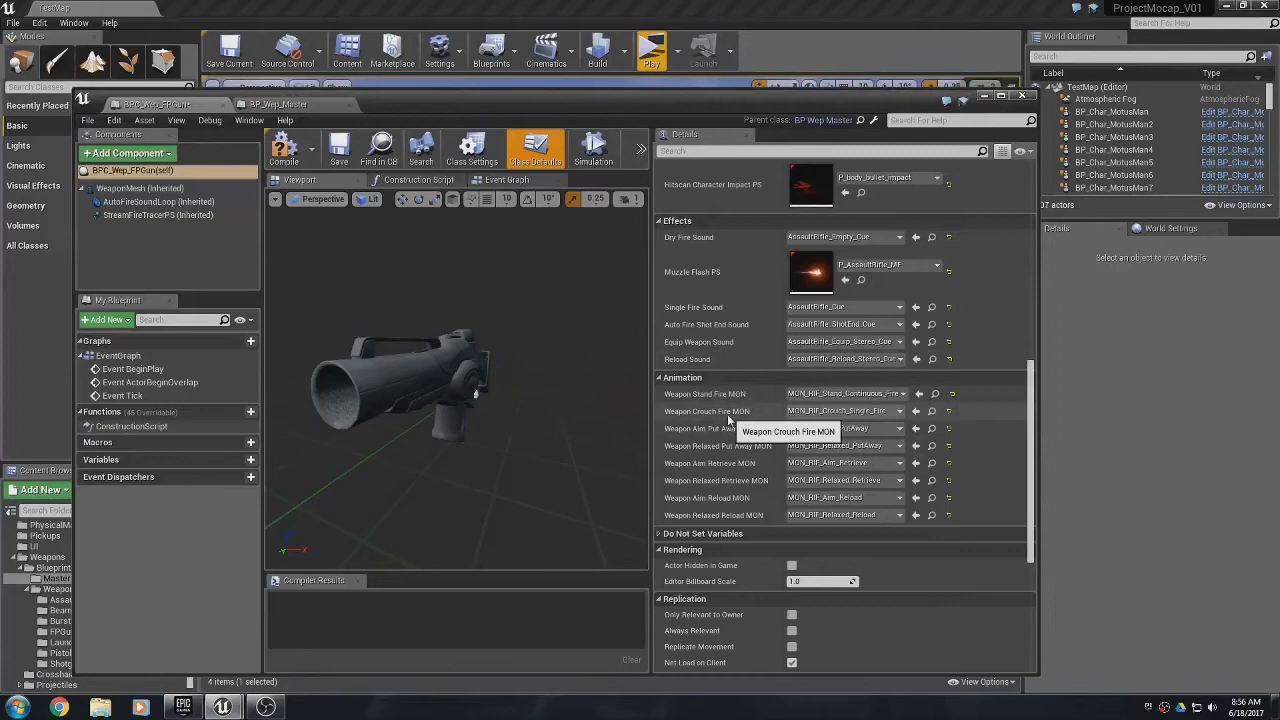
click(845, 410)
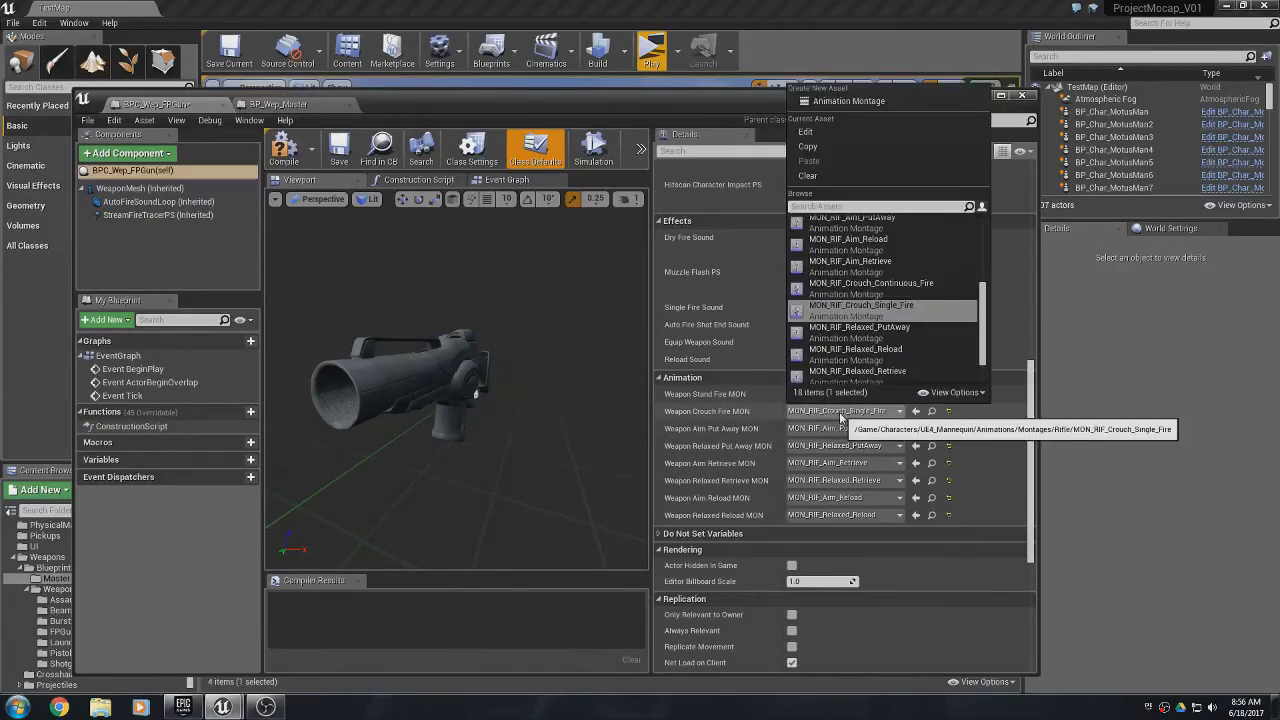
click(861, 286)
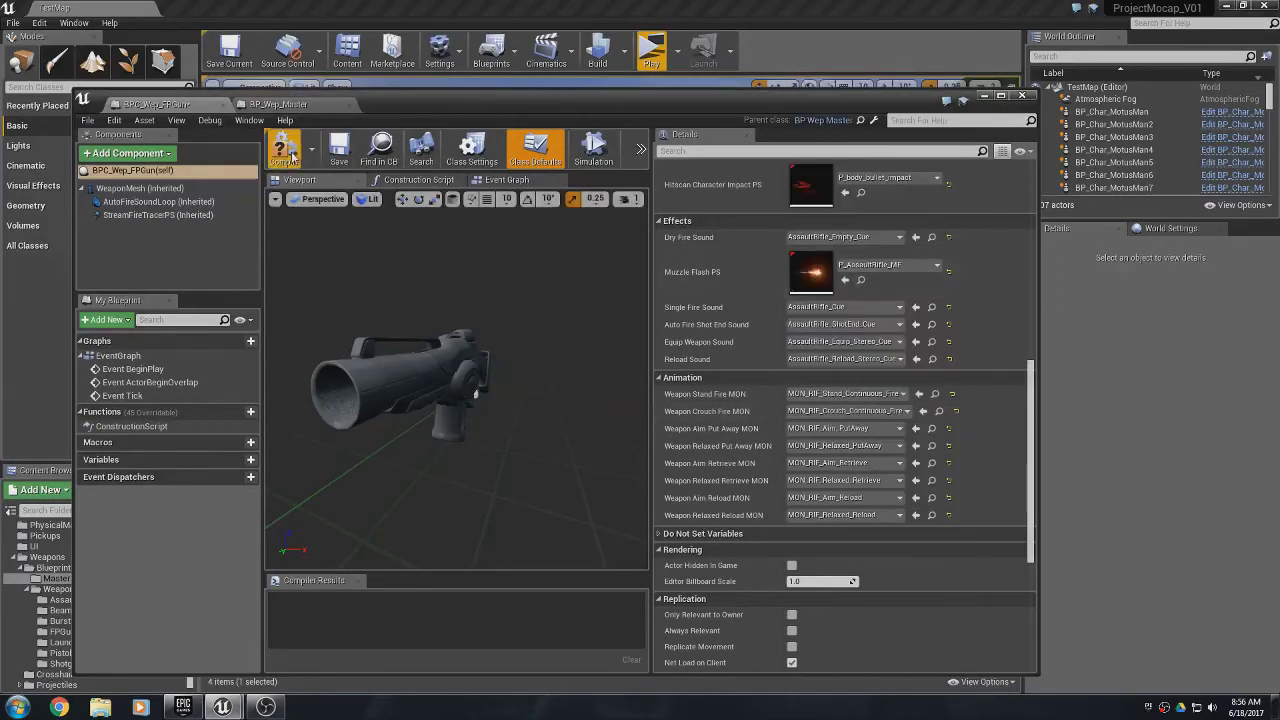
- Launch the two-player game and run the client player out onto the grass, facing back toward the building's entrance
click(985, 96)
click(651, 50)
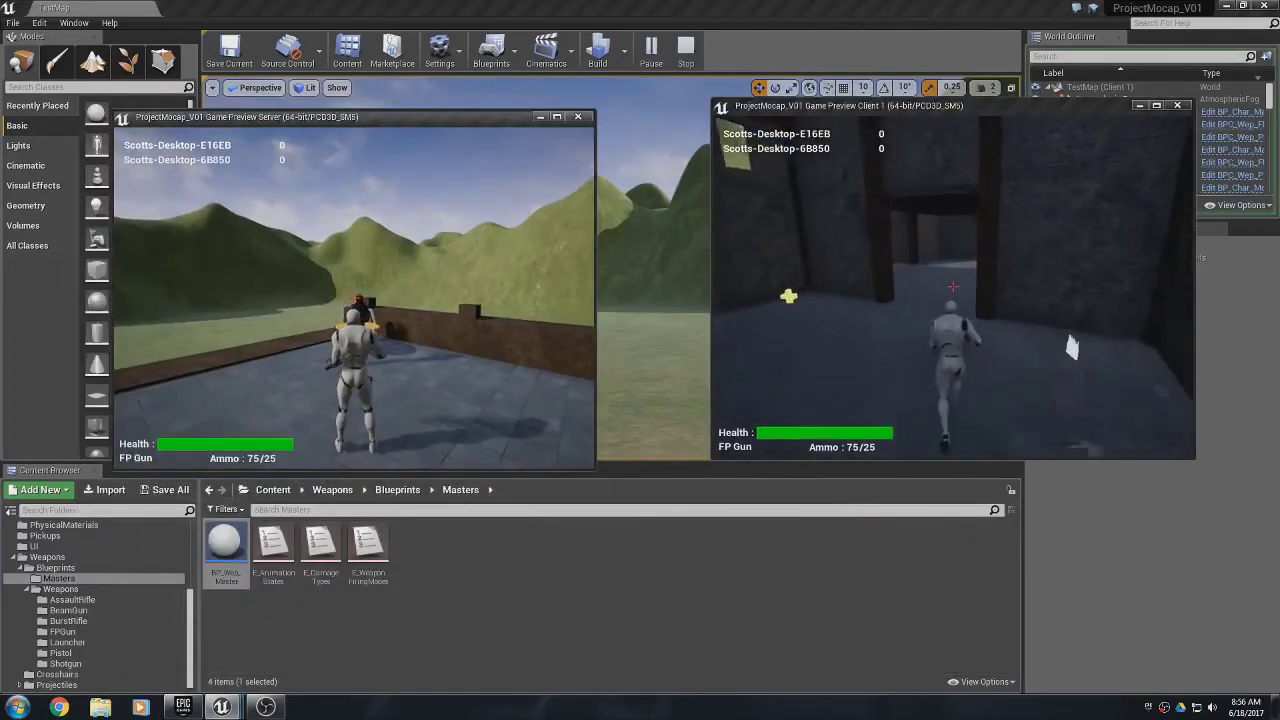
key(w)
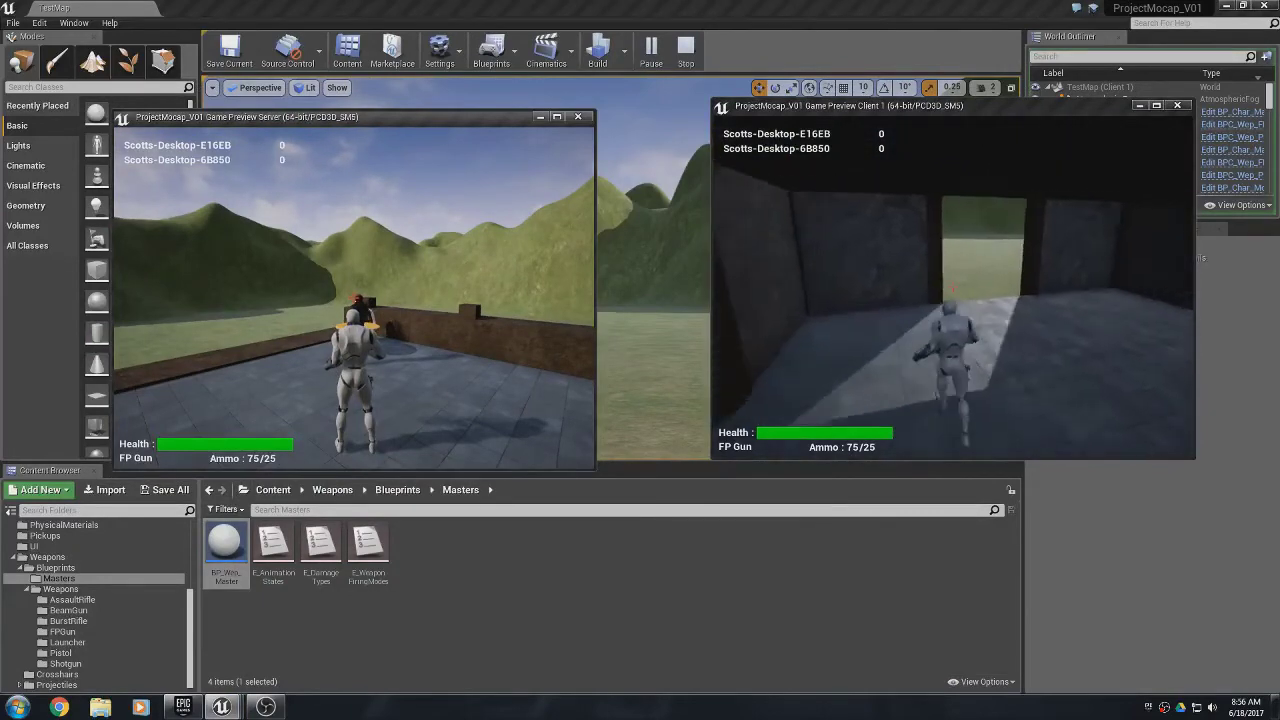
key(w)
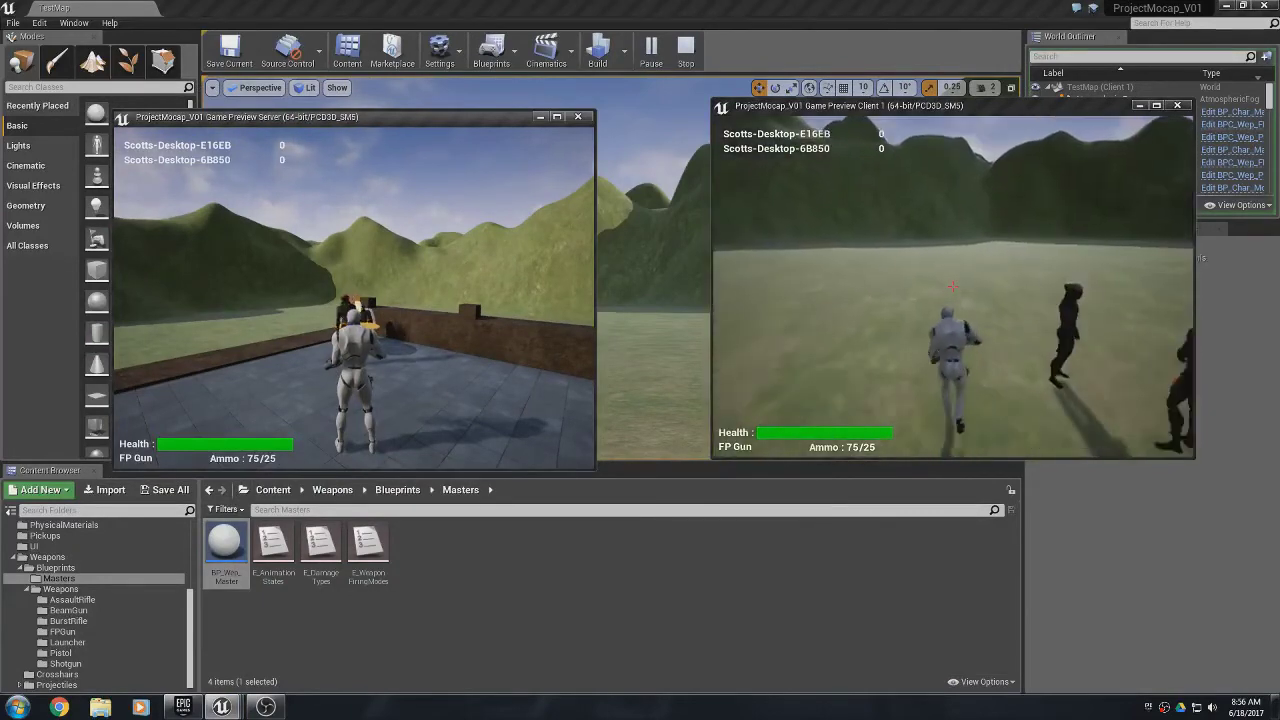
key(w)
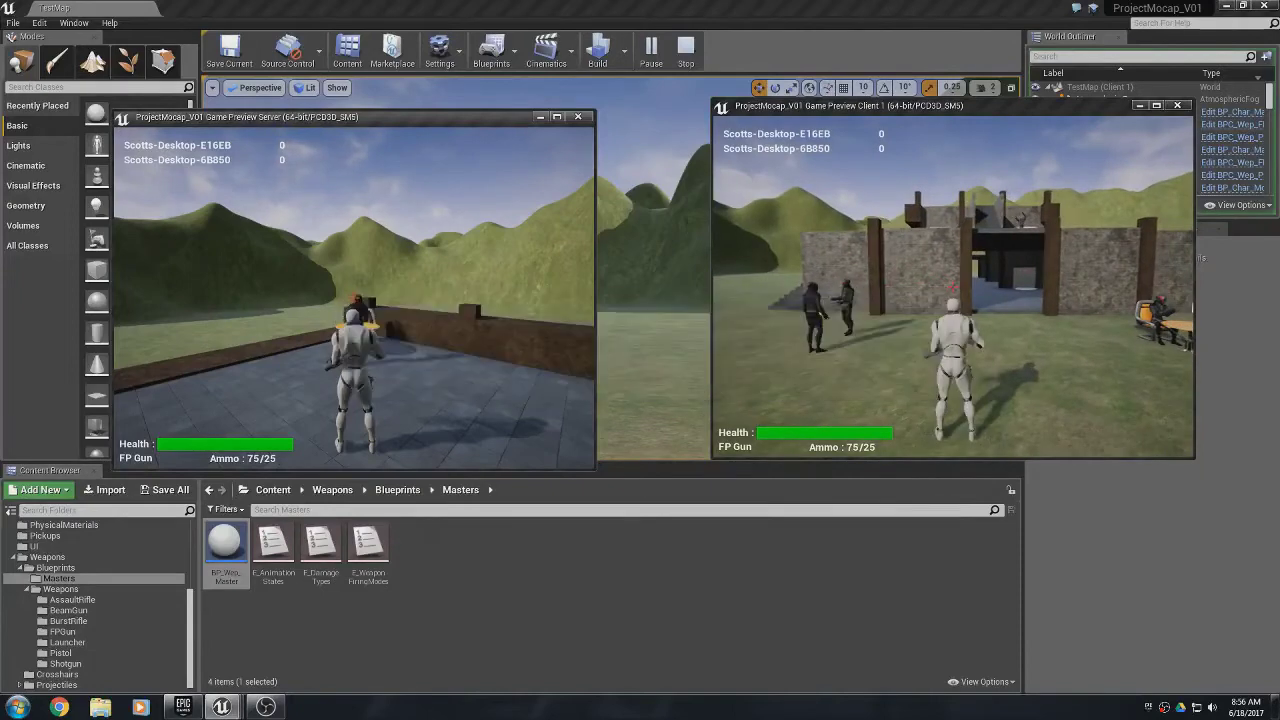
- Switch control to the server player and run it down from the rooftop to stand beside the client player
key(shift+F1)
click(551, 257)
key(w)
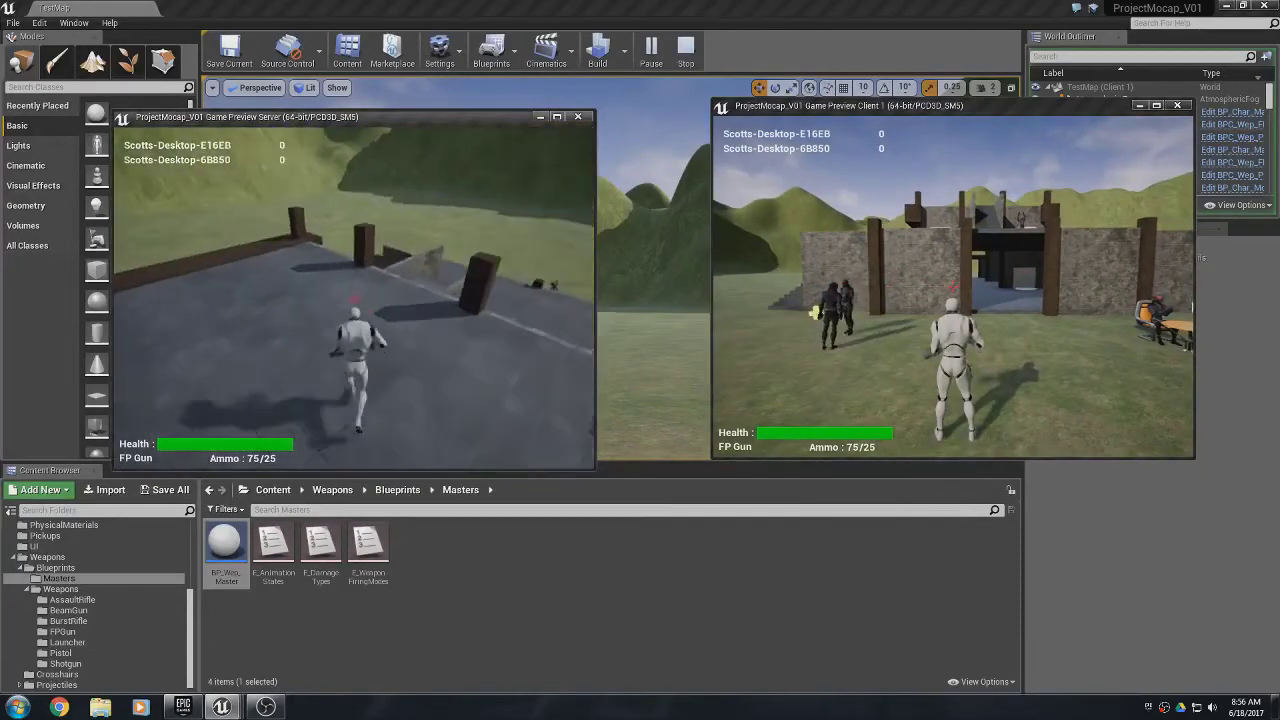
key(w)
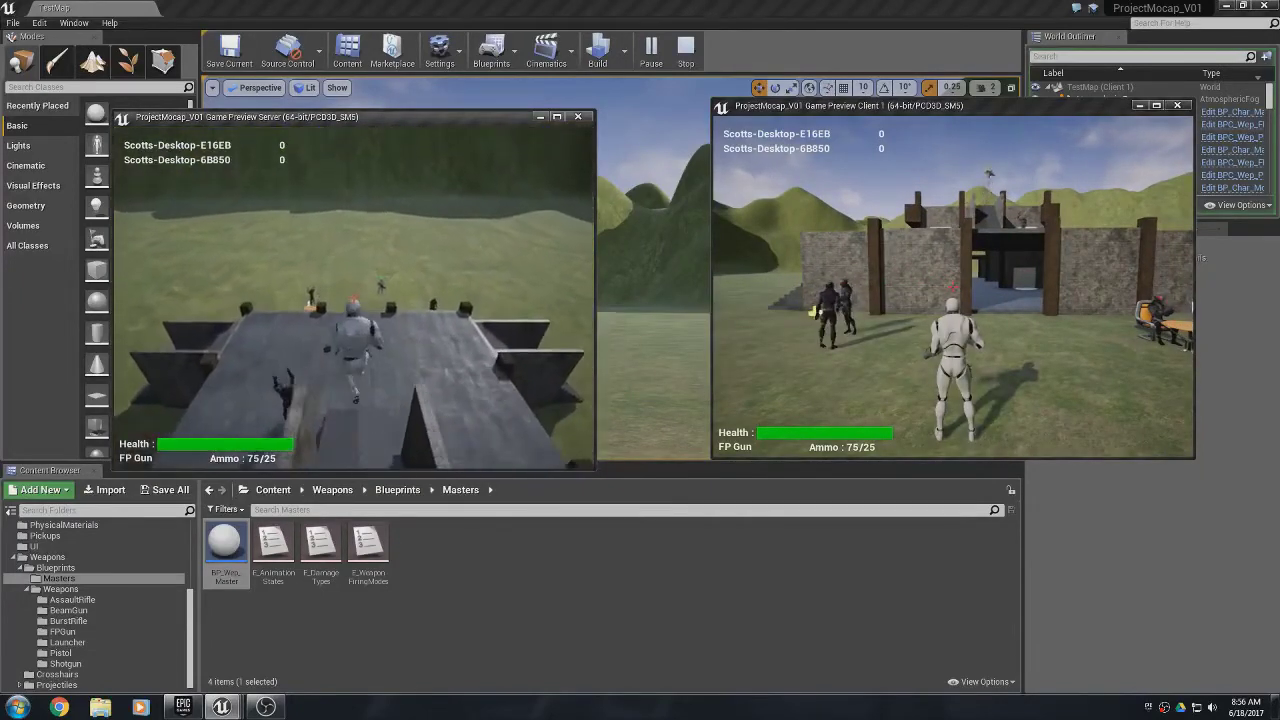
key(w)
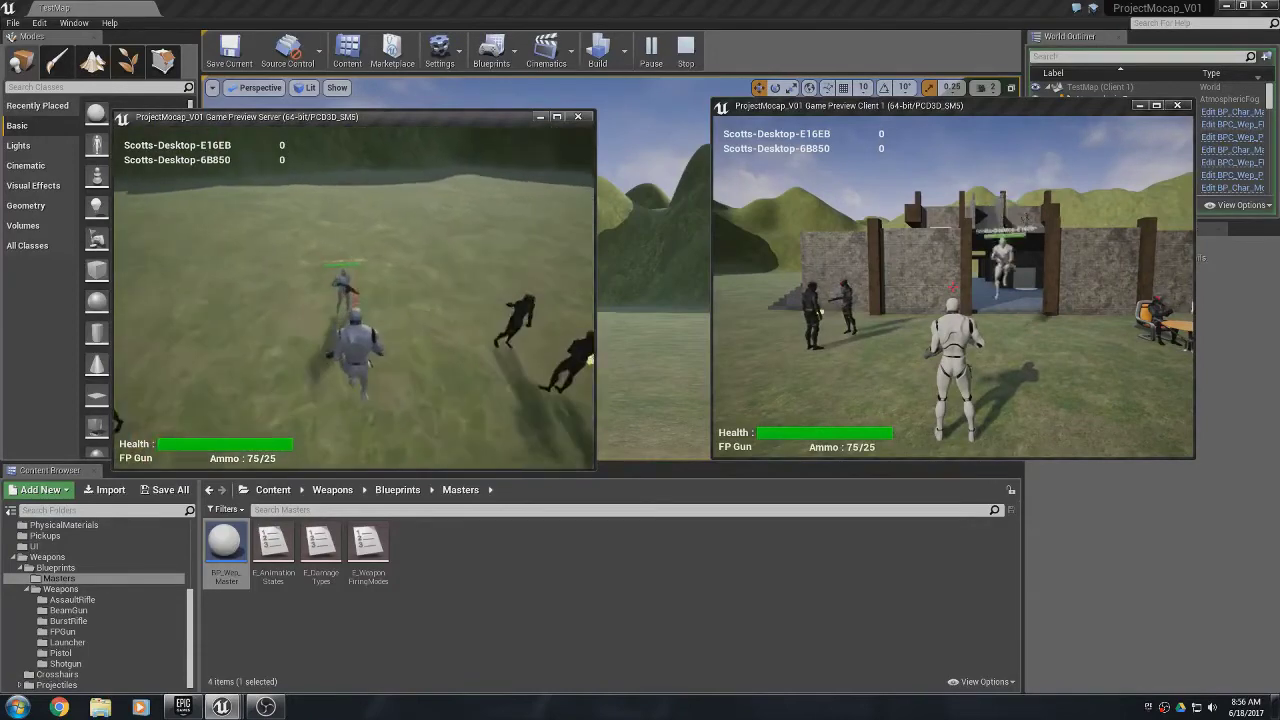
key(w)
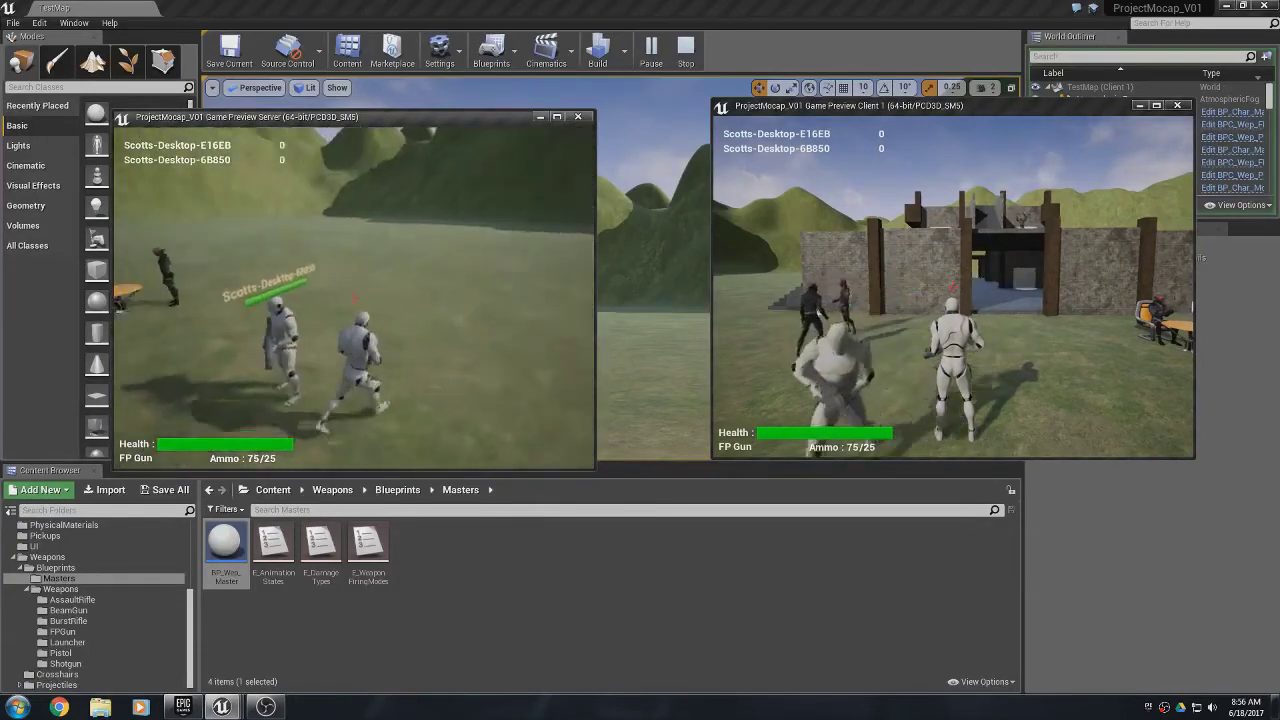
key(w)
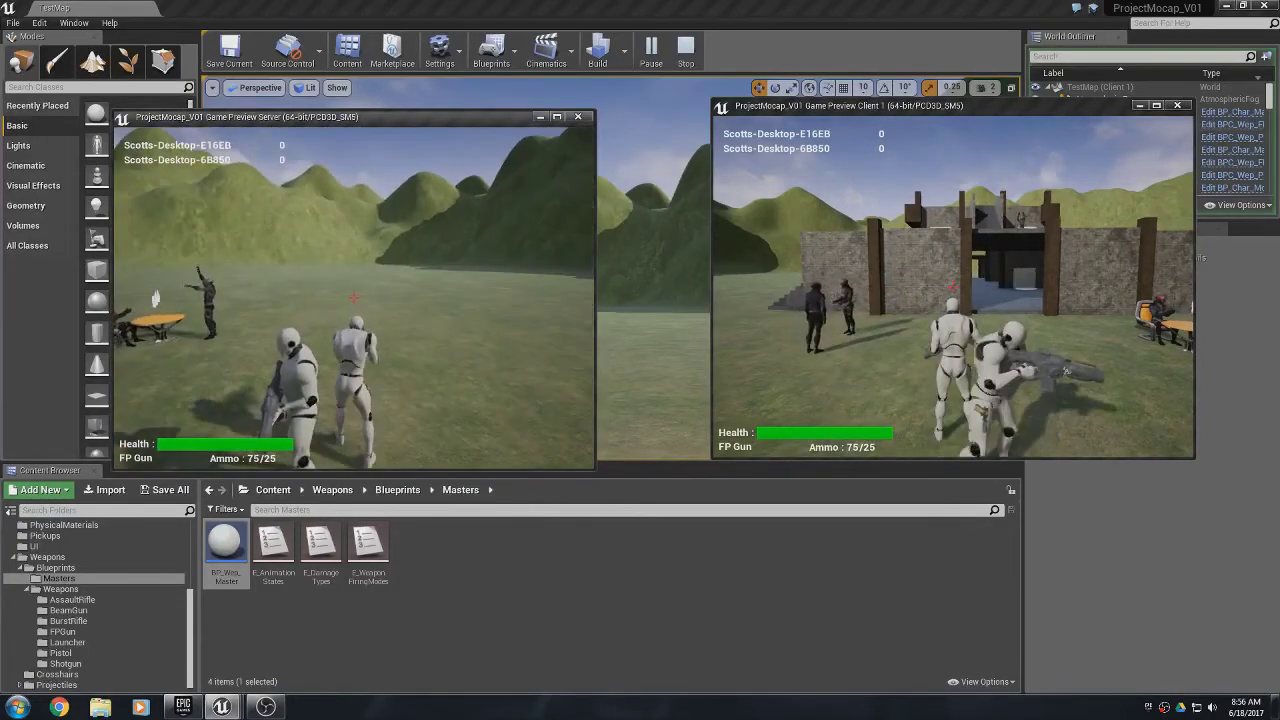
- Fire the server player's FP Gun until the clip is empty, reload it while watching the client view, and end the session
key(w)
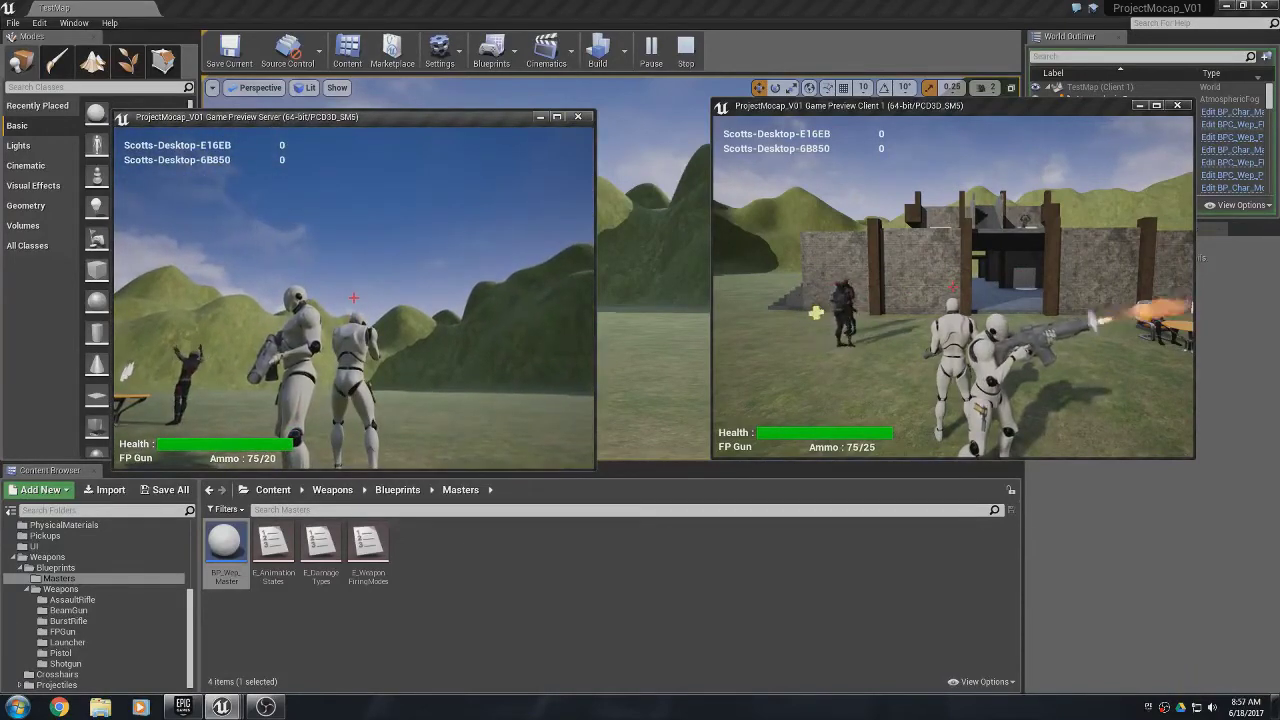
click(353, 297)
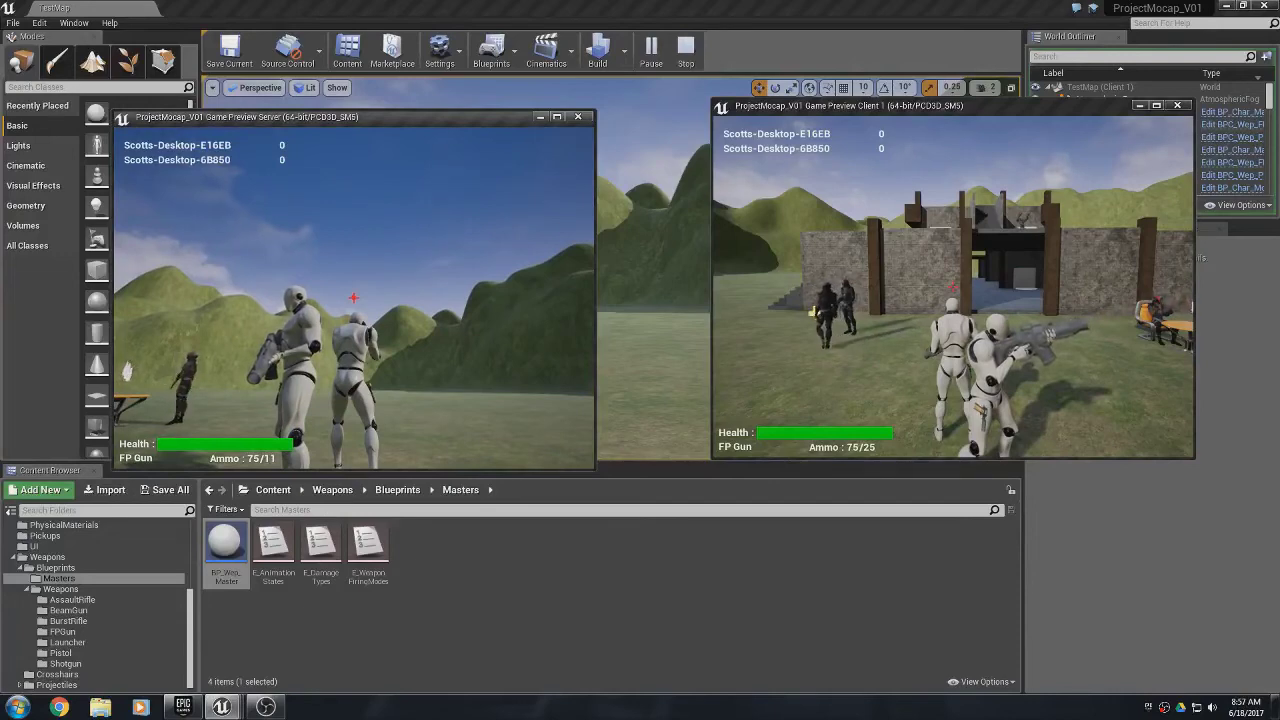
click(353, 297)
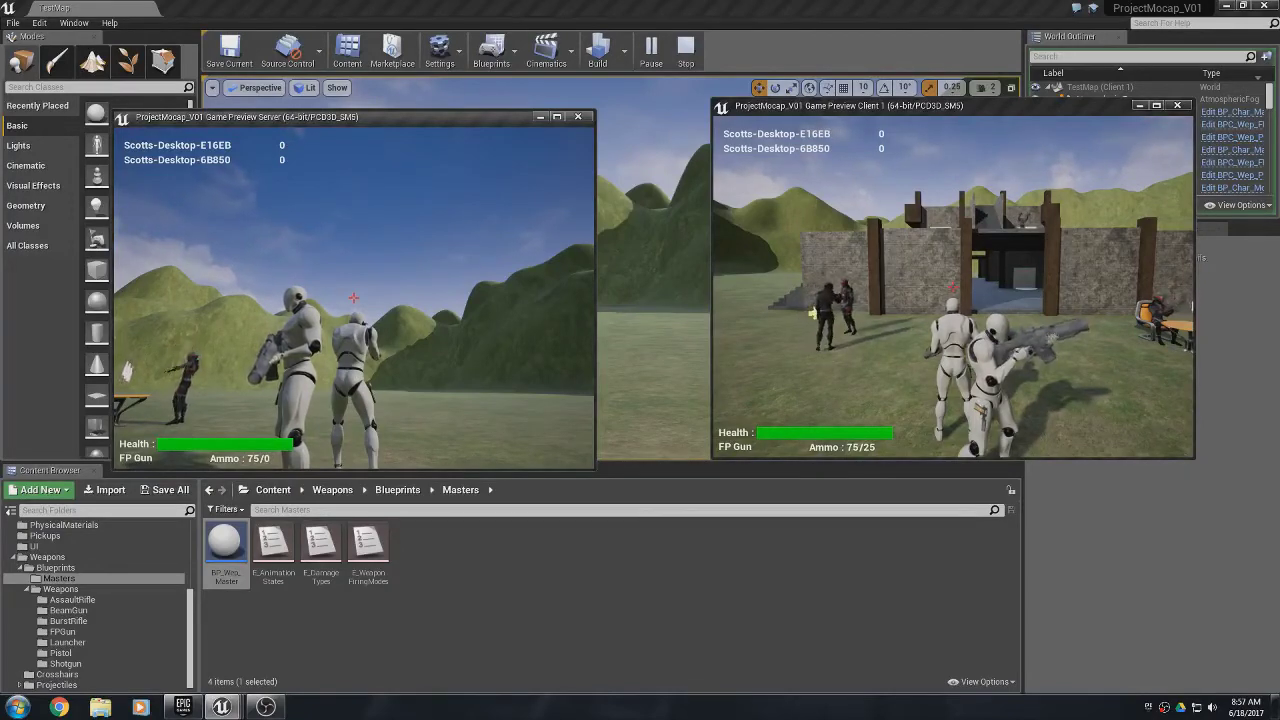
key(r)
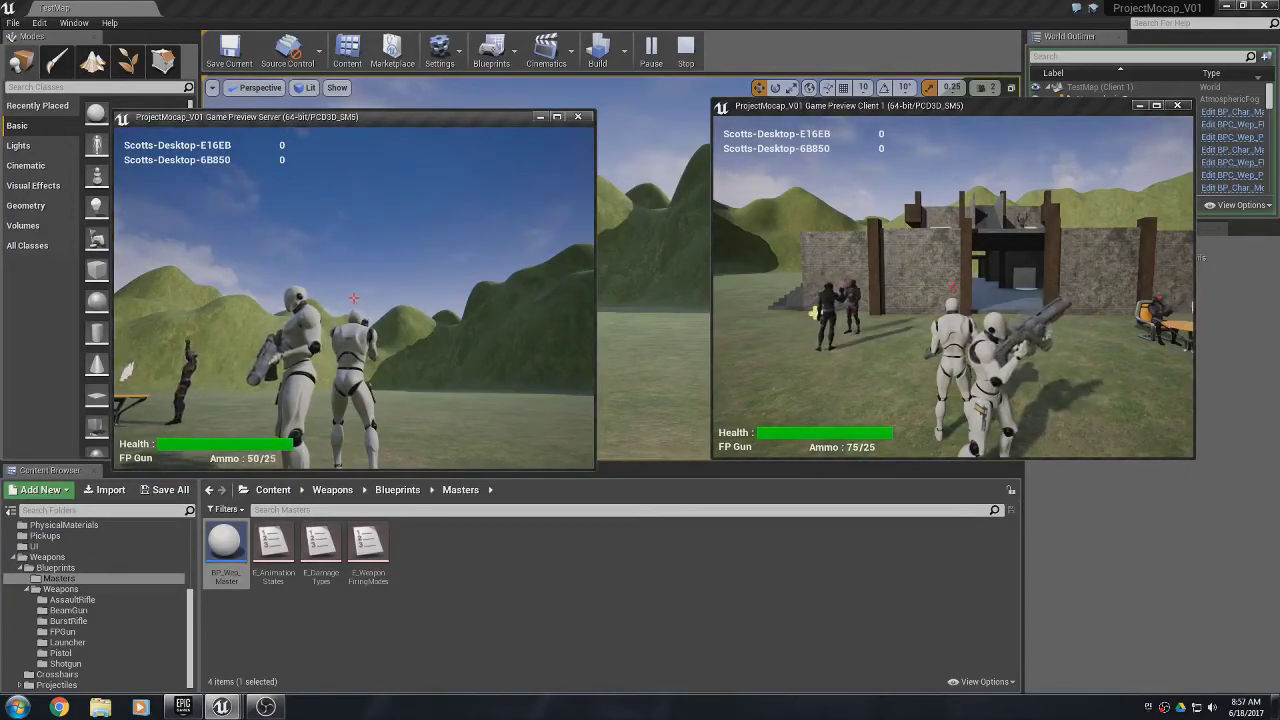
key(Escape)
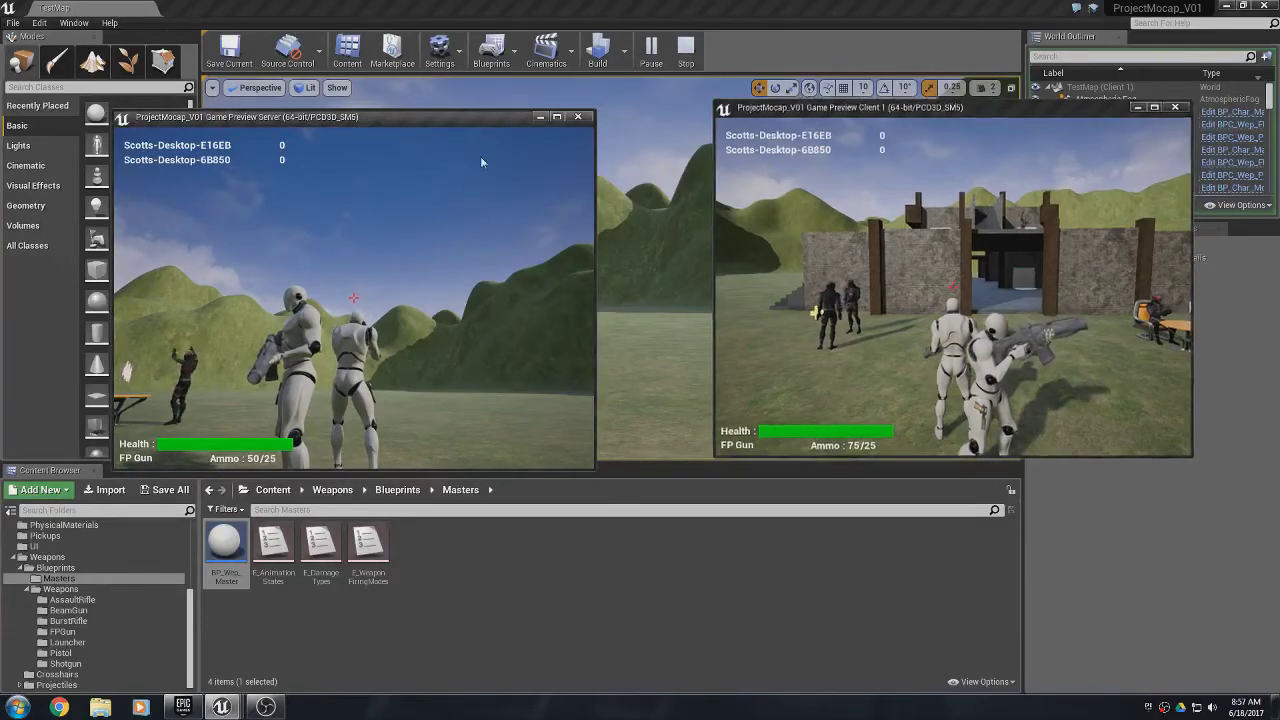
key(Escape)
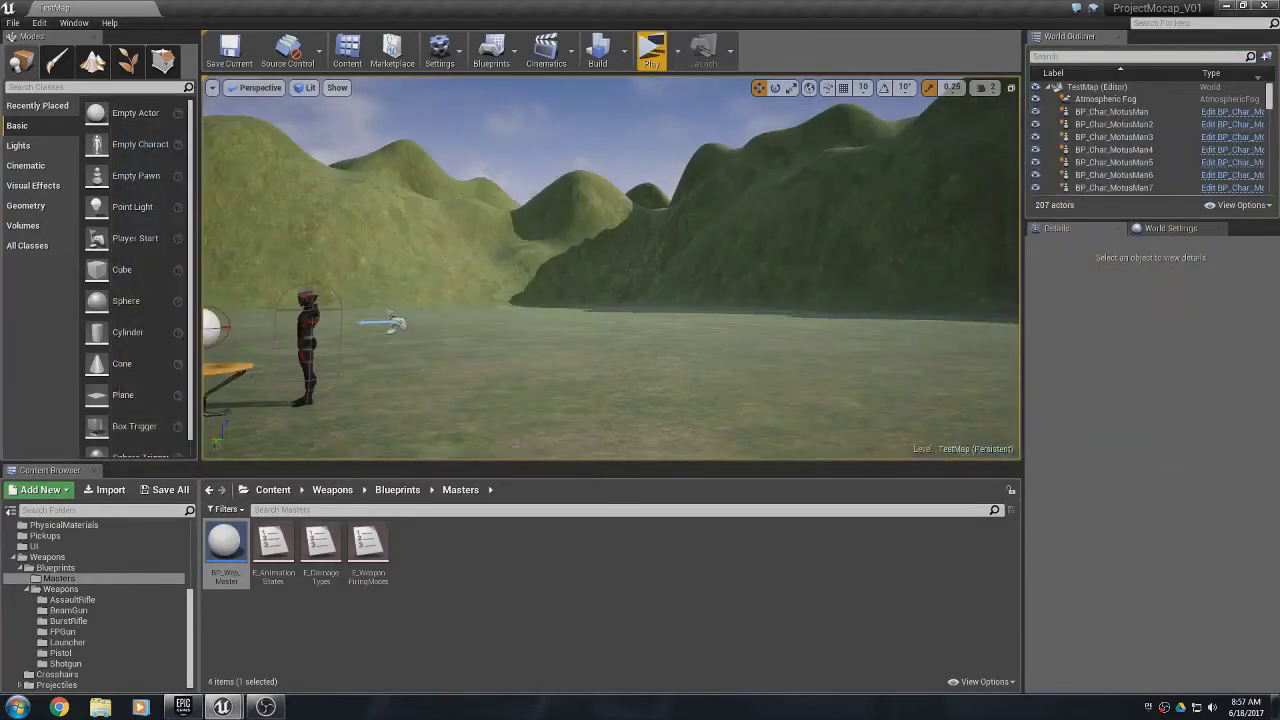
- Set the FP Gun blueprint's Firing Mode to Burst Fire Mode, compile, and save the blueprint
mouse_move(265, 708)
click(305, 649)
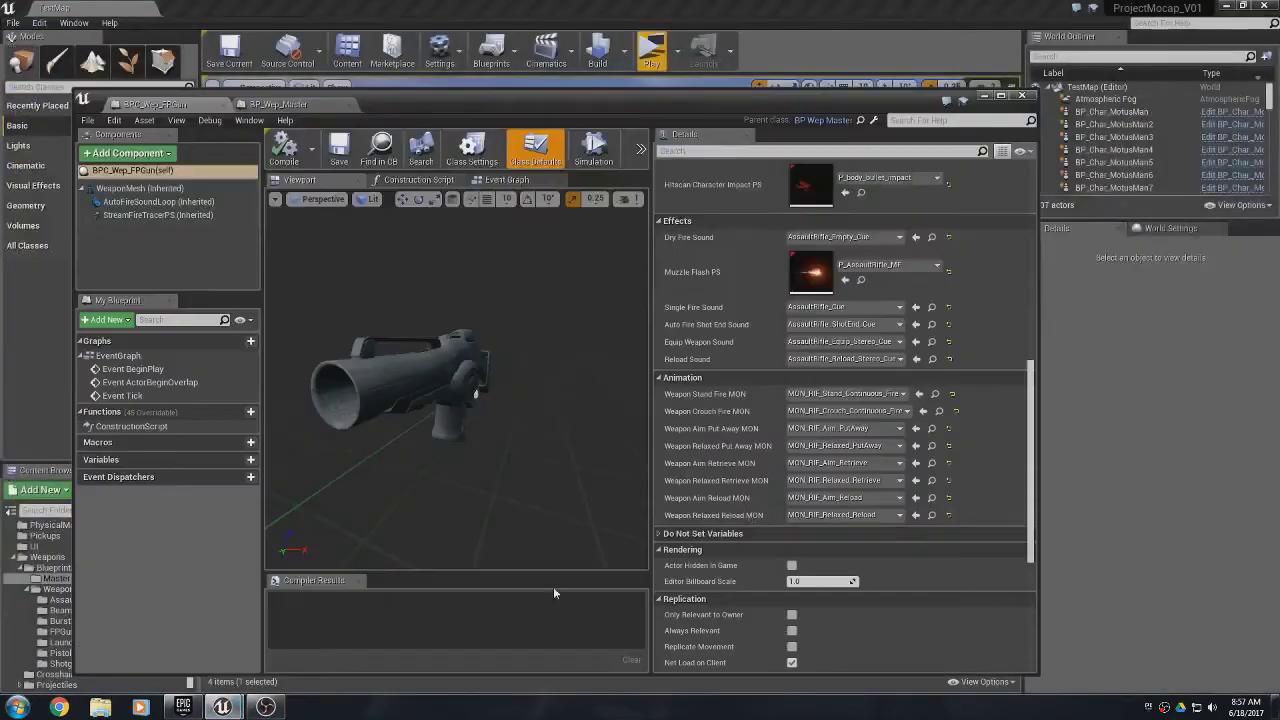
scroll(858, 384, up, 10)
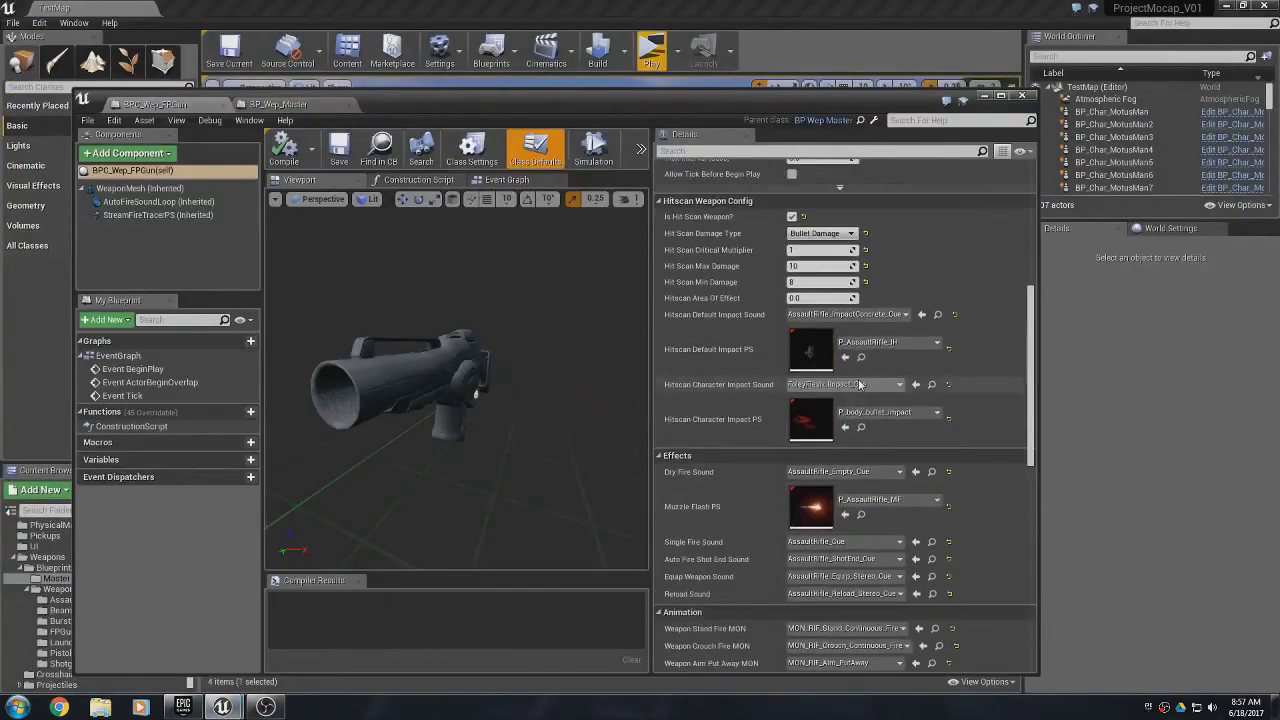
scroll(858, 384, up, 3)
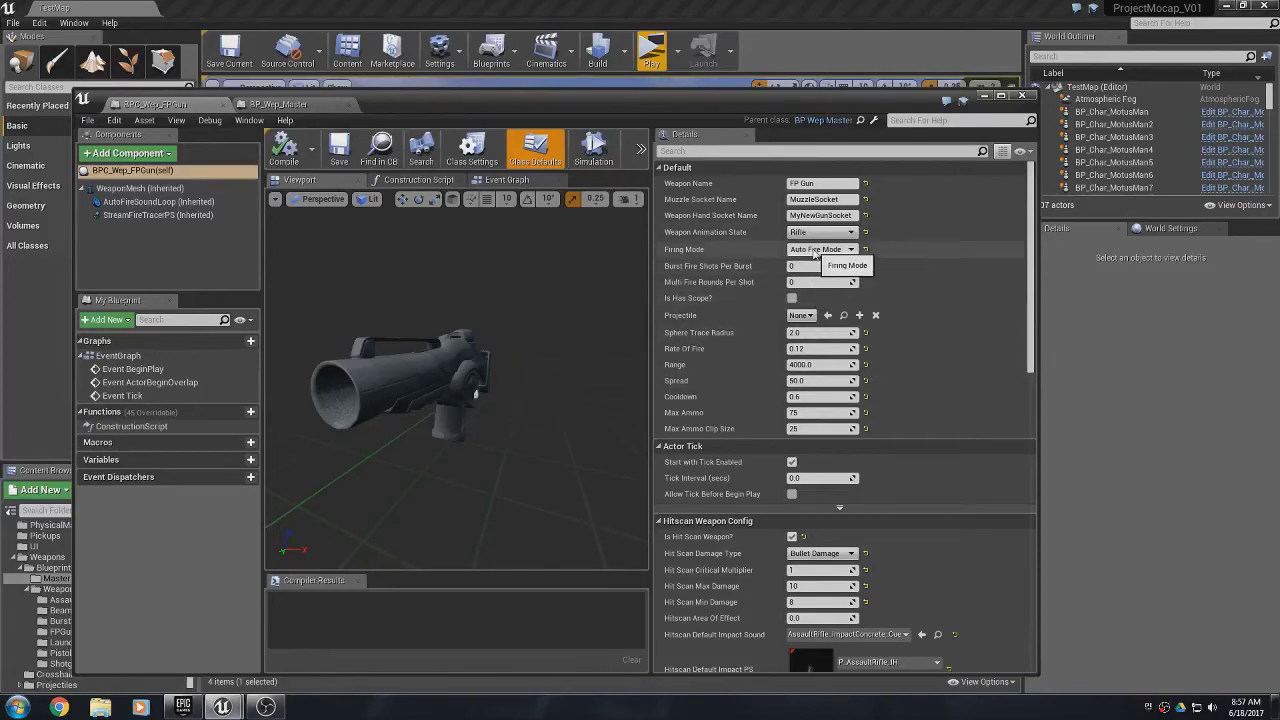
click(815, 252)
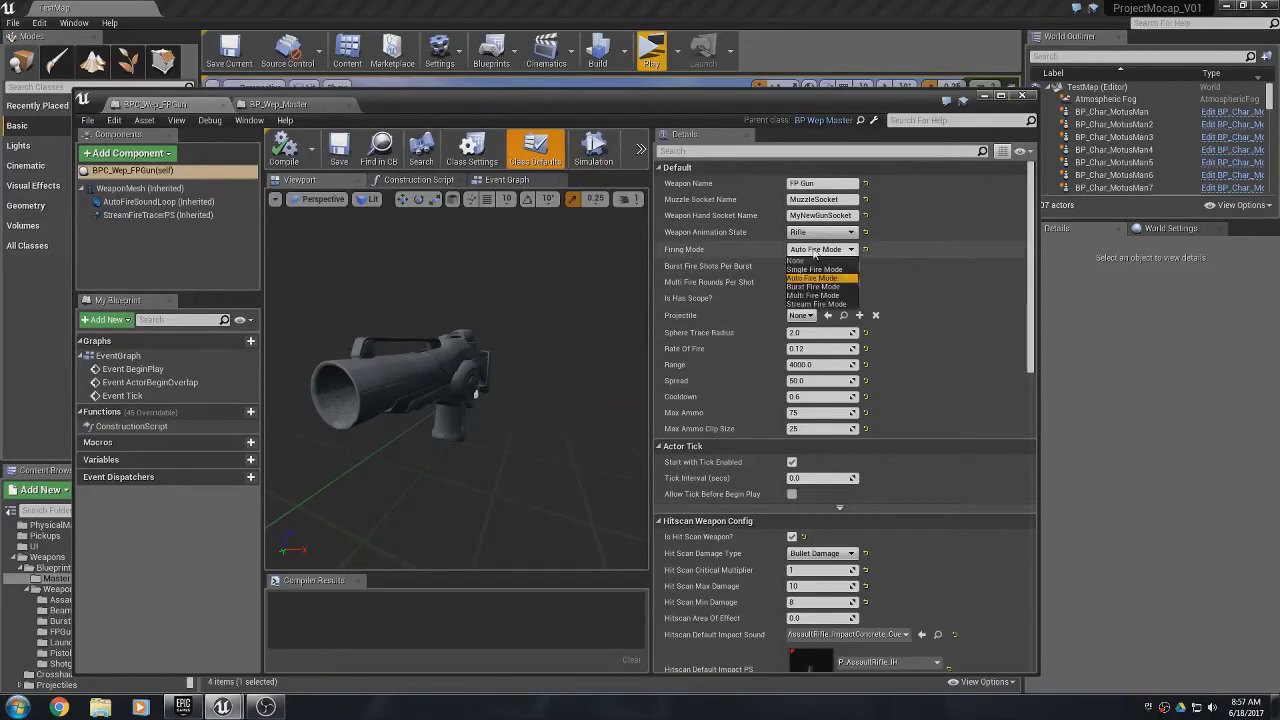
click(815, 287)
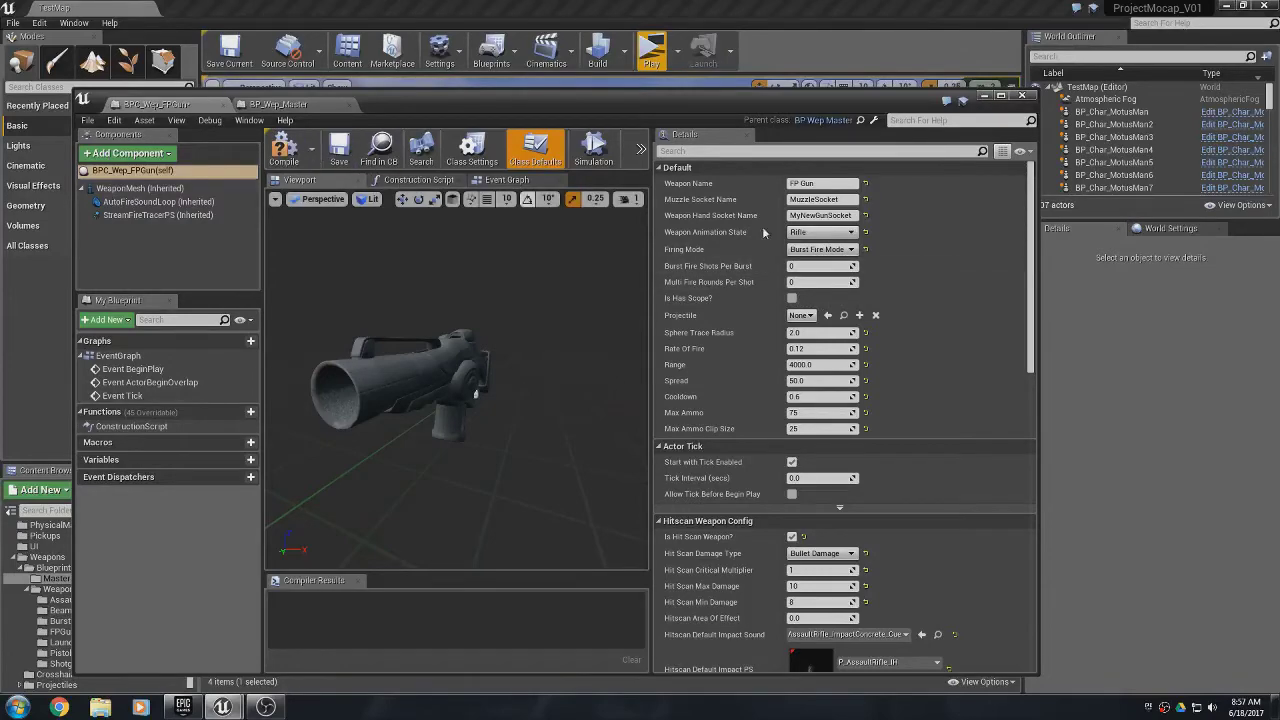
click(338, 152)
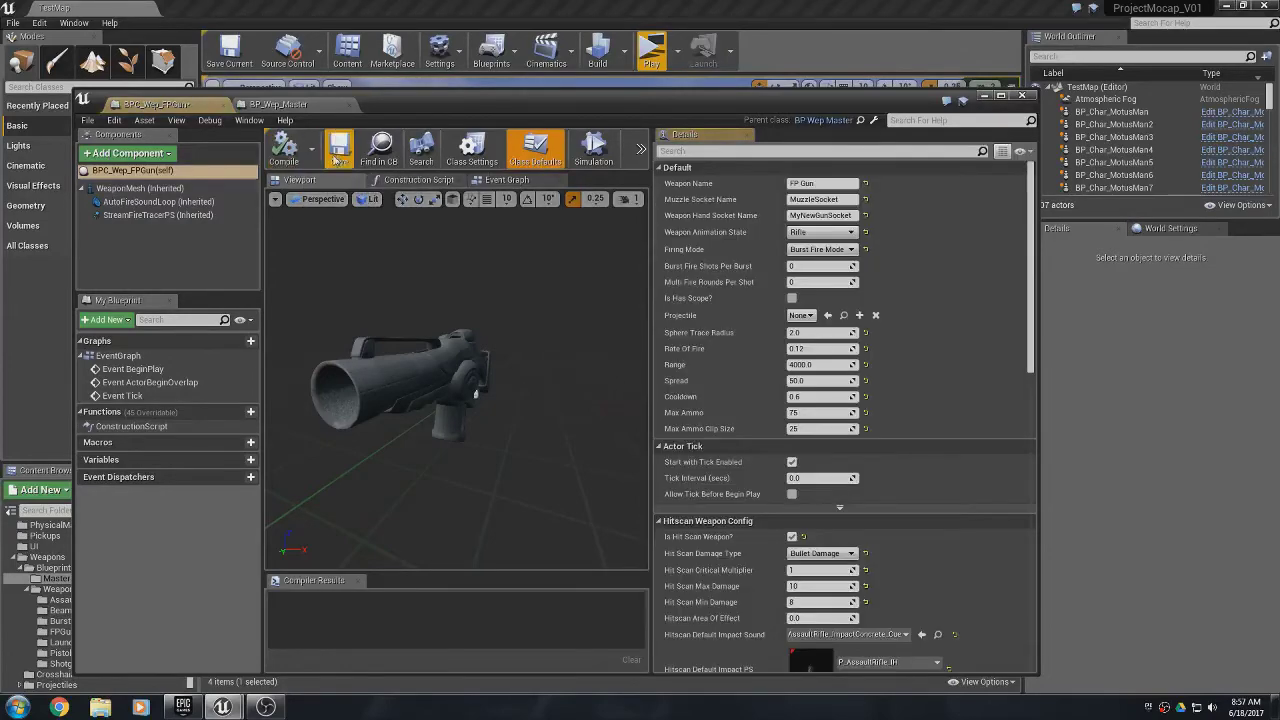
- Launch the two-player game, test-fire the client player's FP Gun in burst mode on the rooftop, and end the session
click(984, 96)
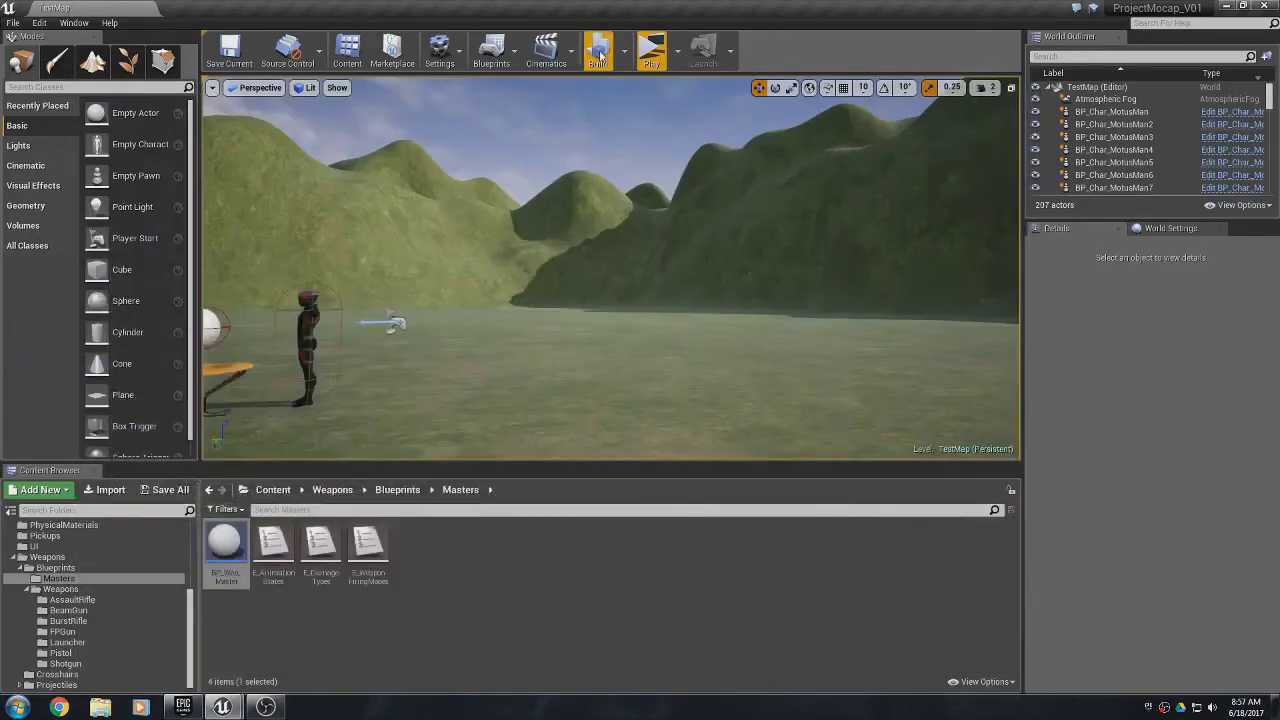
click(651, 52)
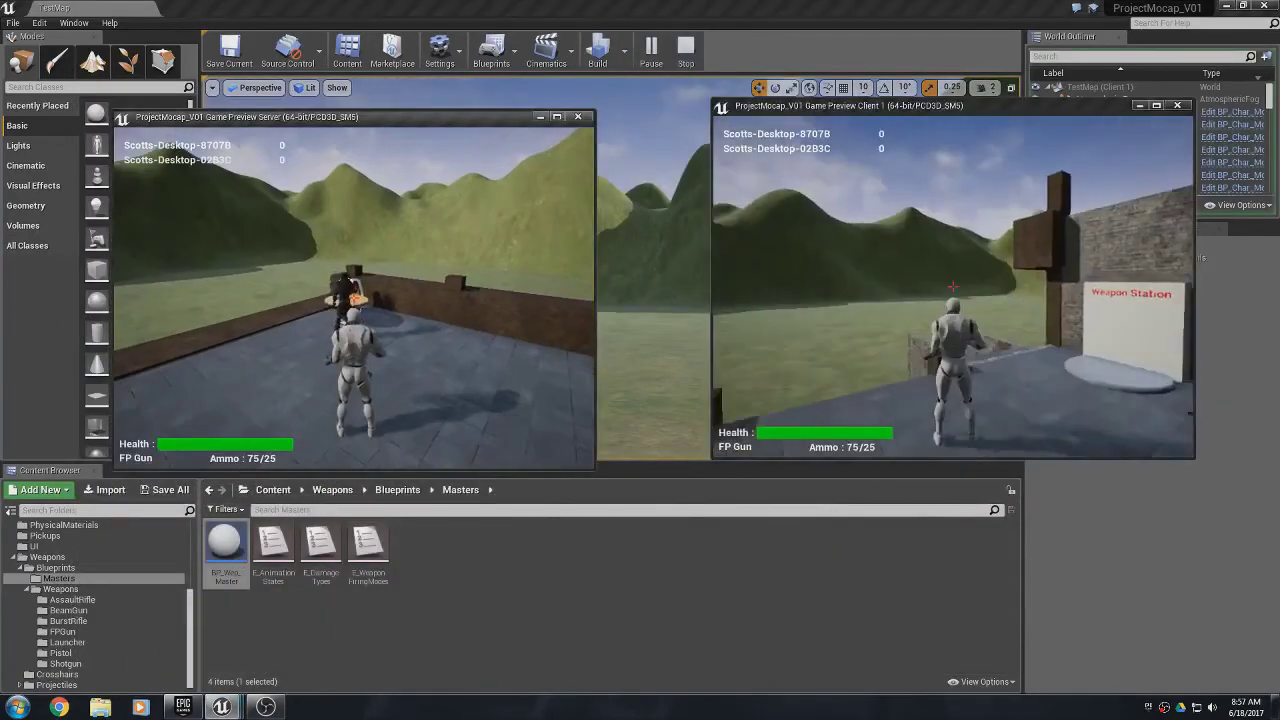
key(w)
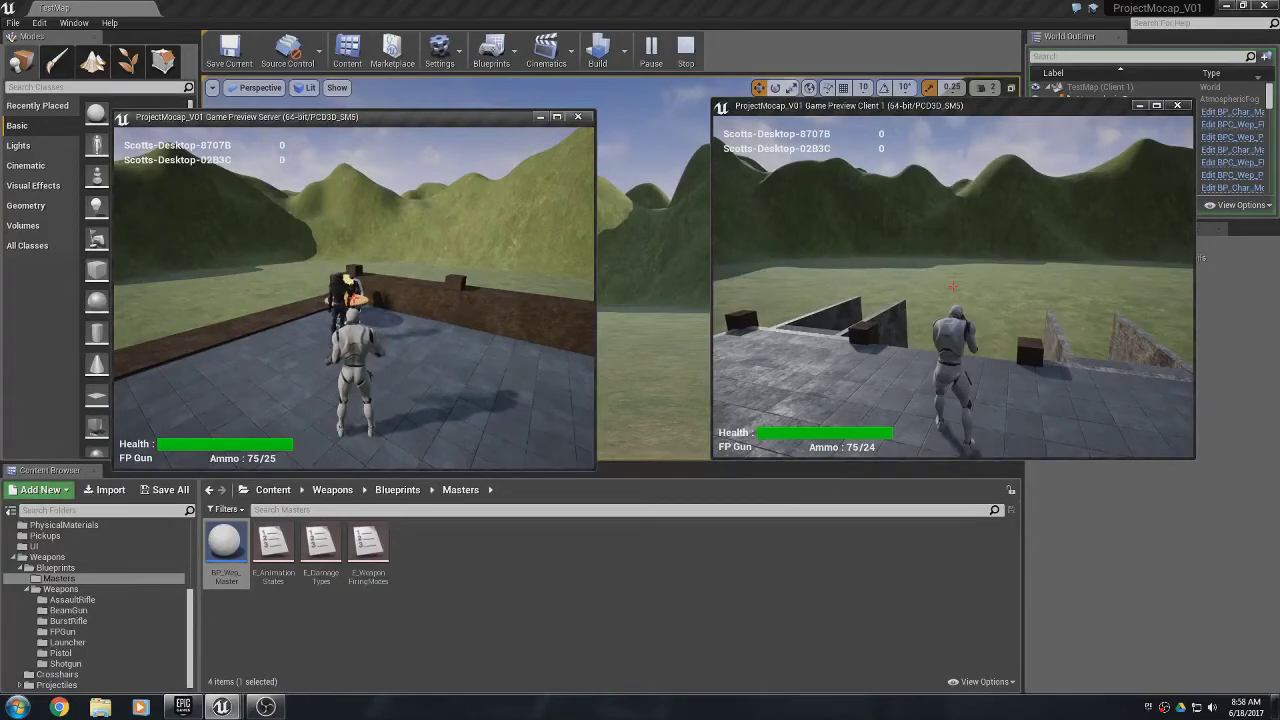
key(Escape)
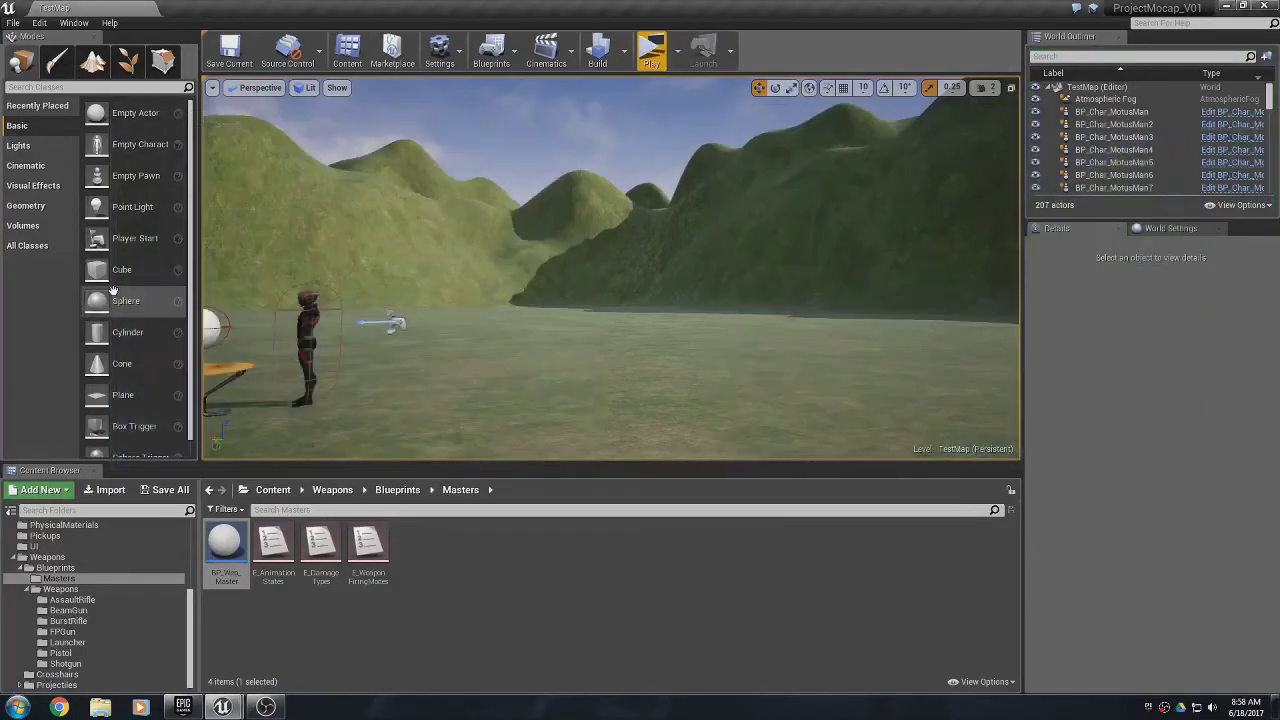
- Clear the sound assigned to the AutoFireSoundLoop component in the FP Gun blueprint
click(280, 677)
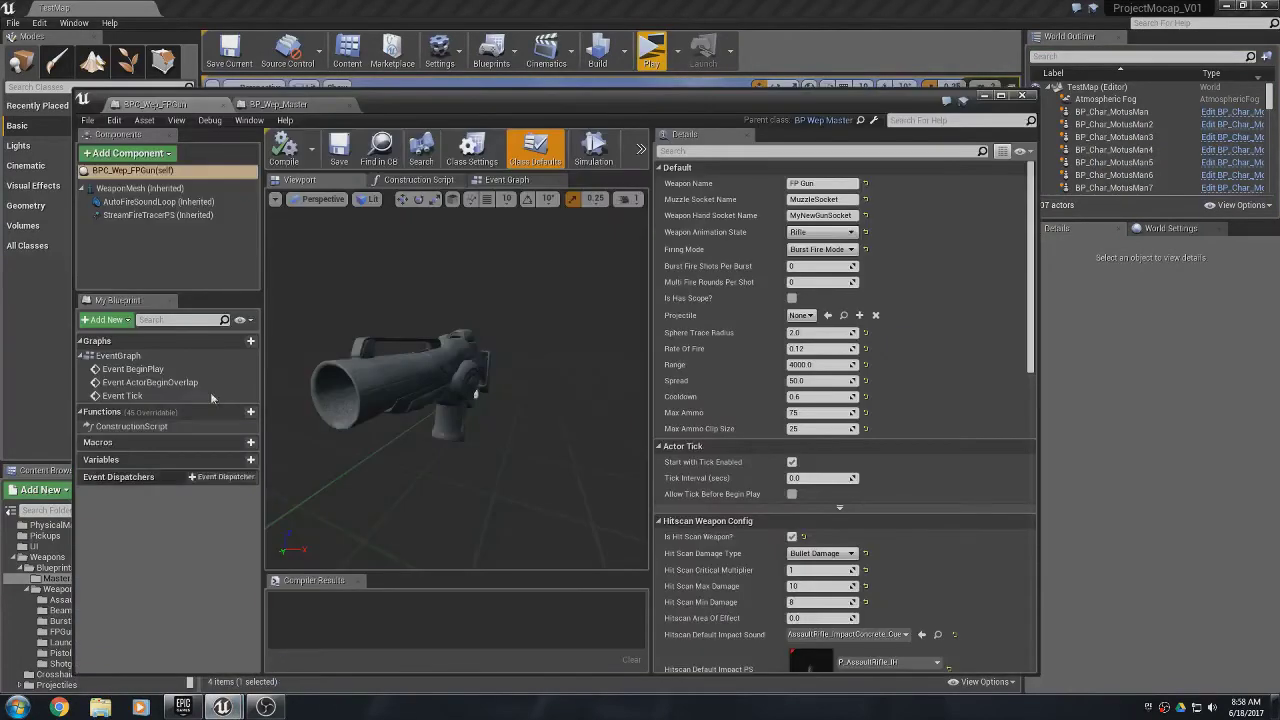
click(153, 203)
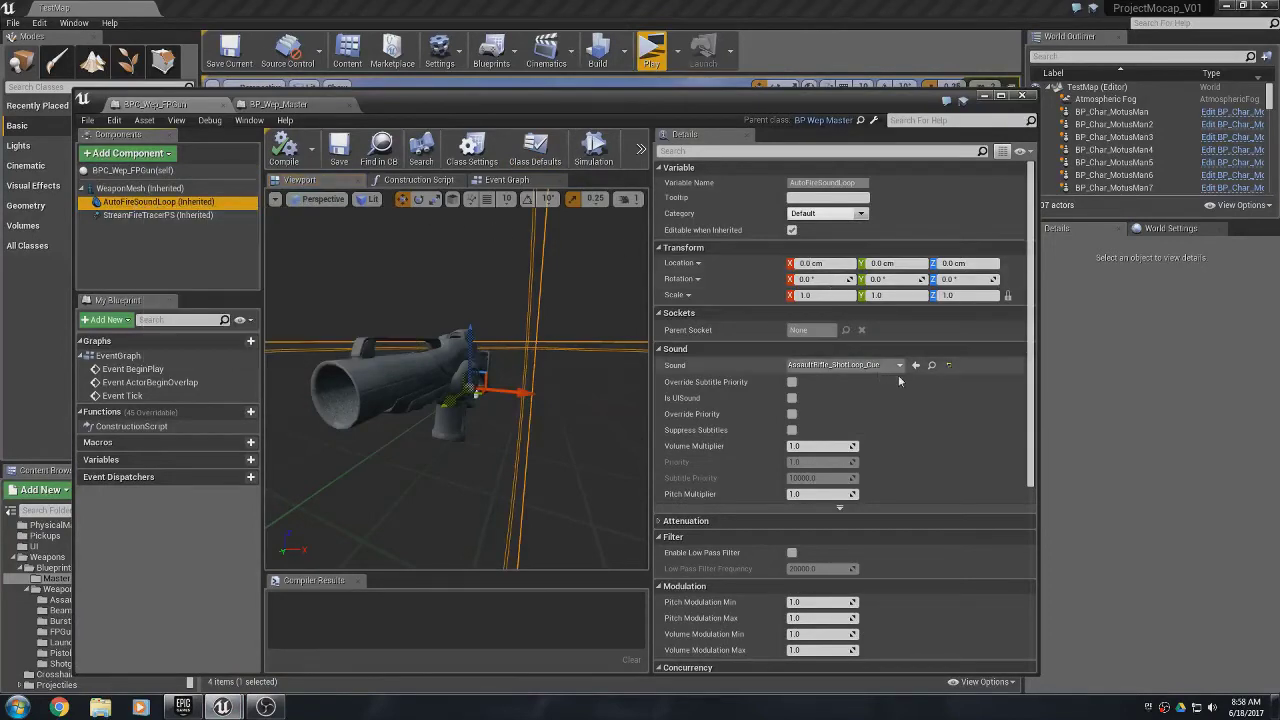
click(845, 365)
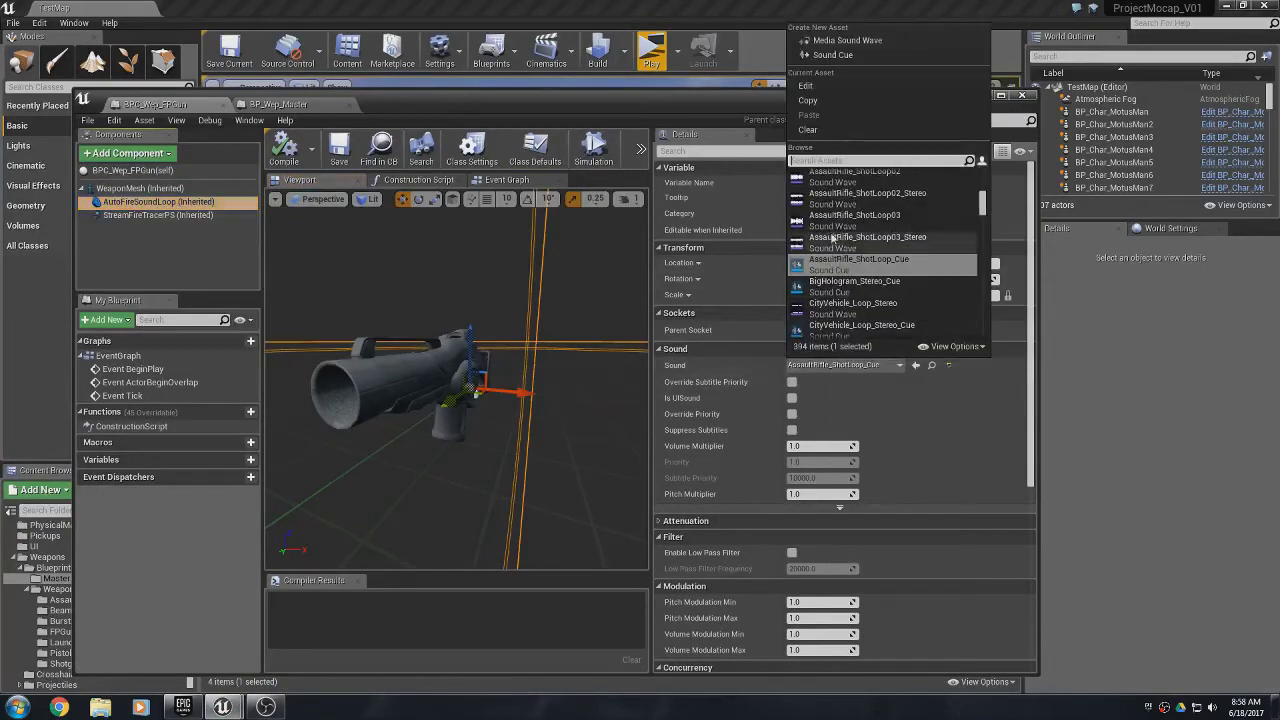
click(807, 132)
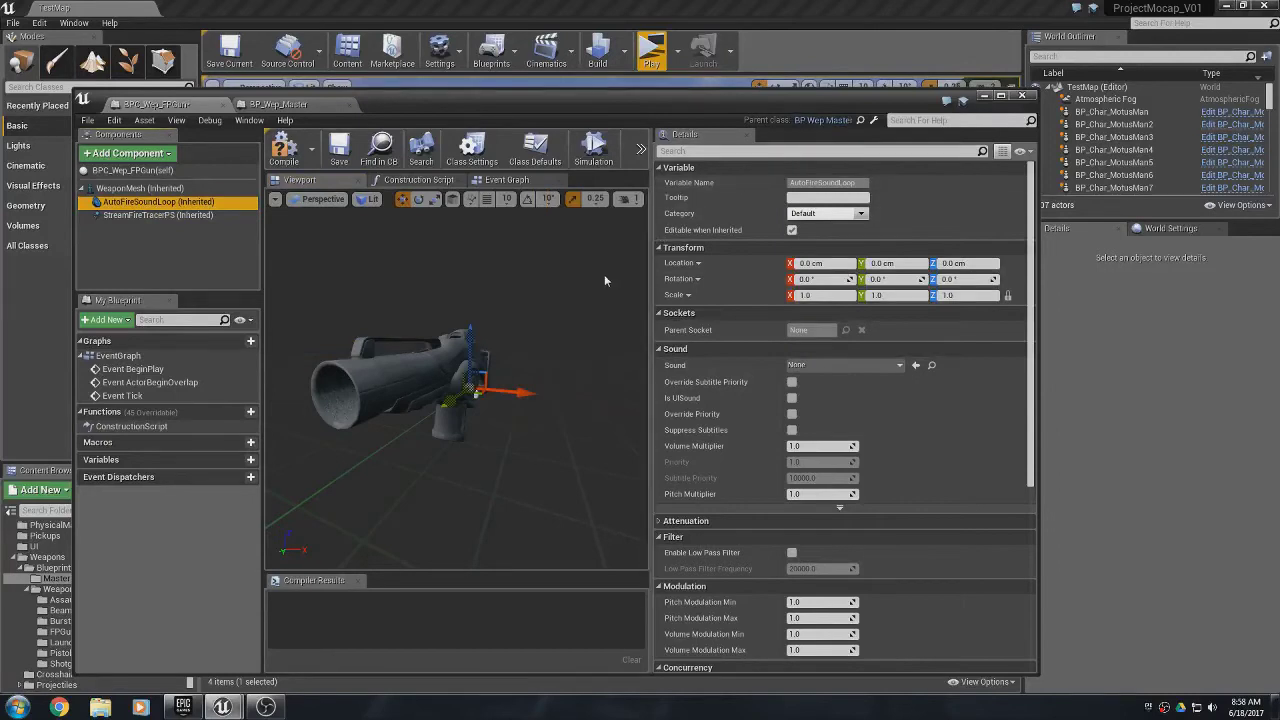
- Clear the FP Gun blueprint's Auto Fire Shot End Sound and save the blueprint
click(130, 170)
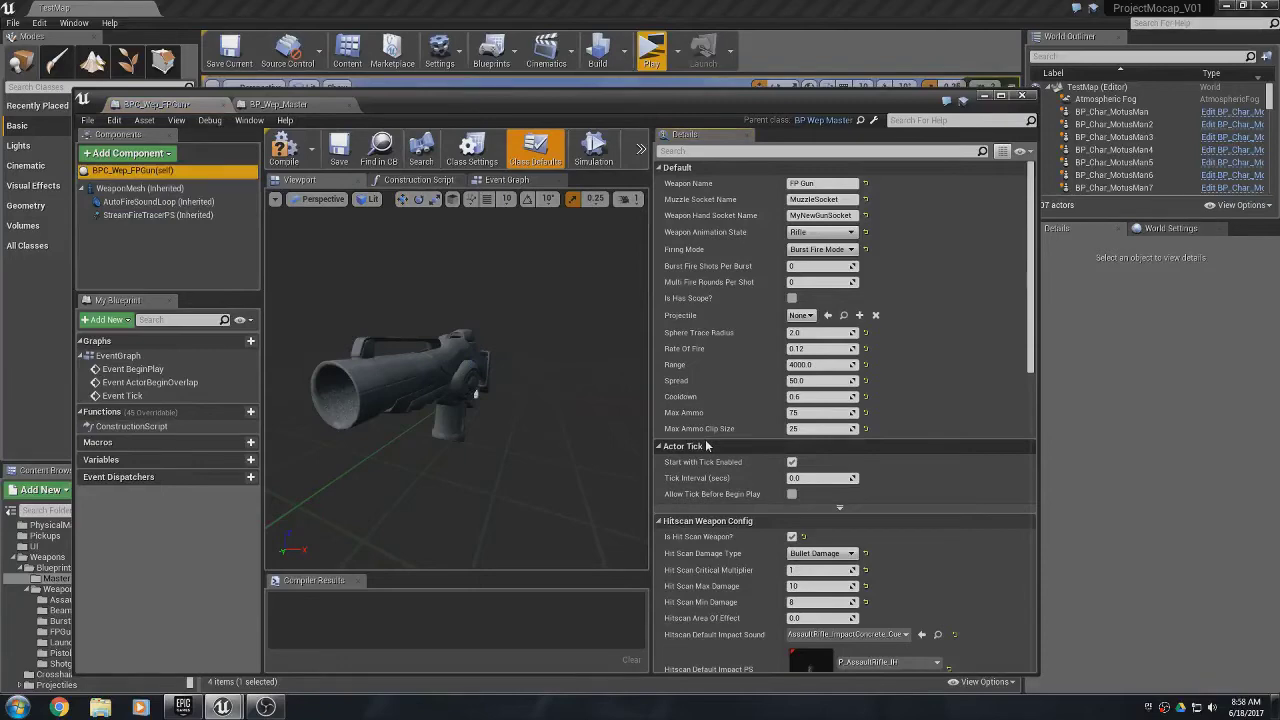
scroll(726, 439, down, 9)
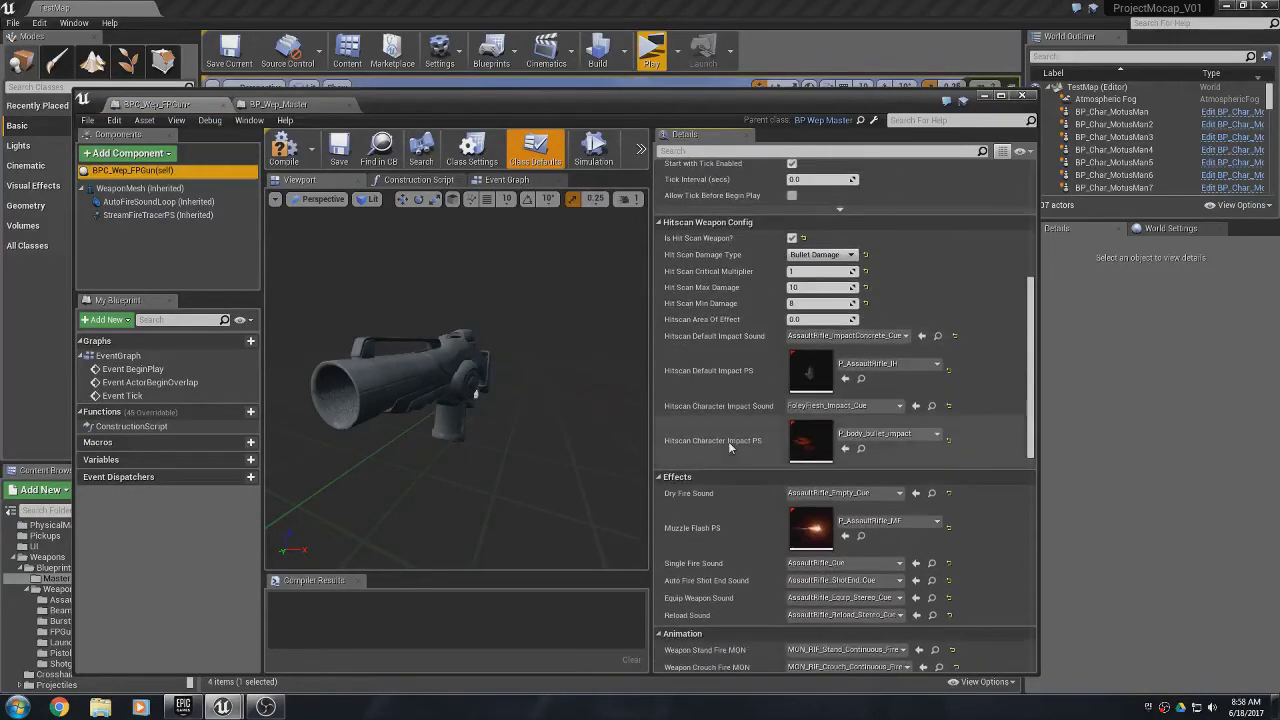
scroll(730, 447, down, 4)
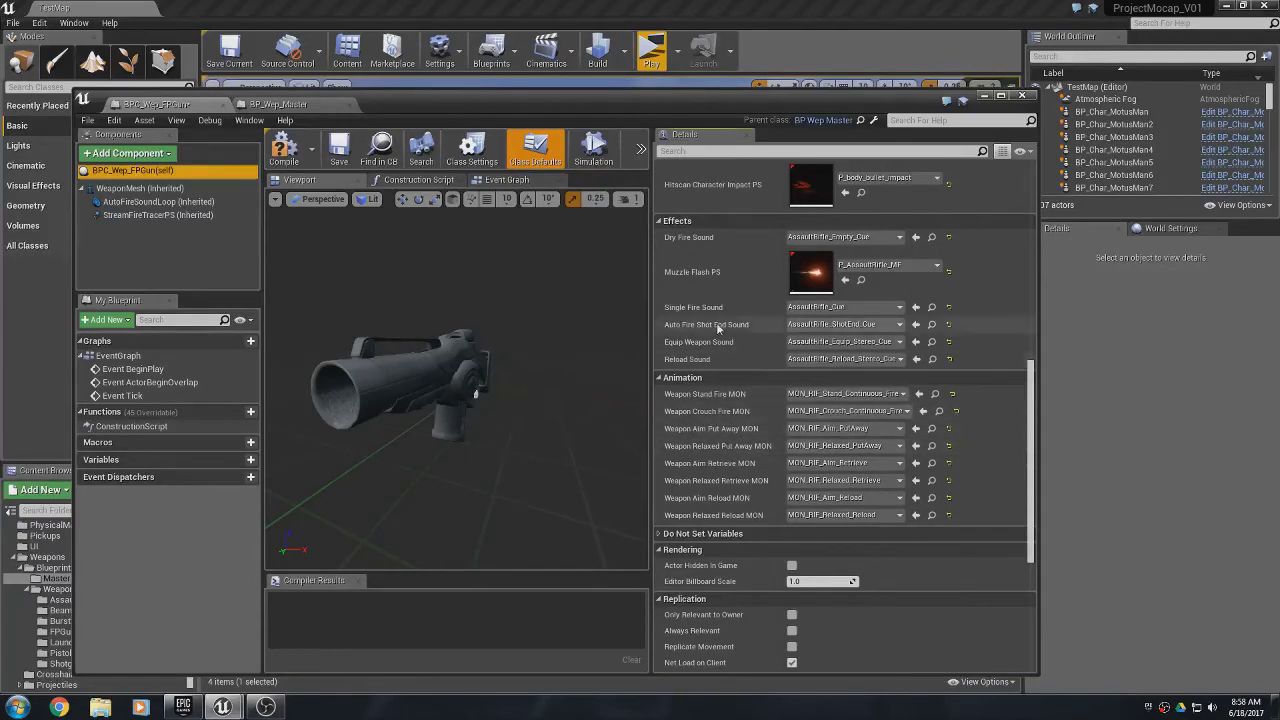
click(916, 325)
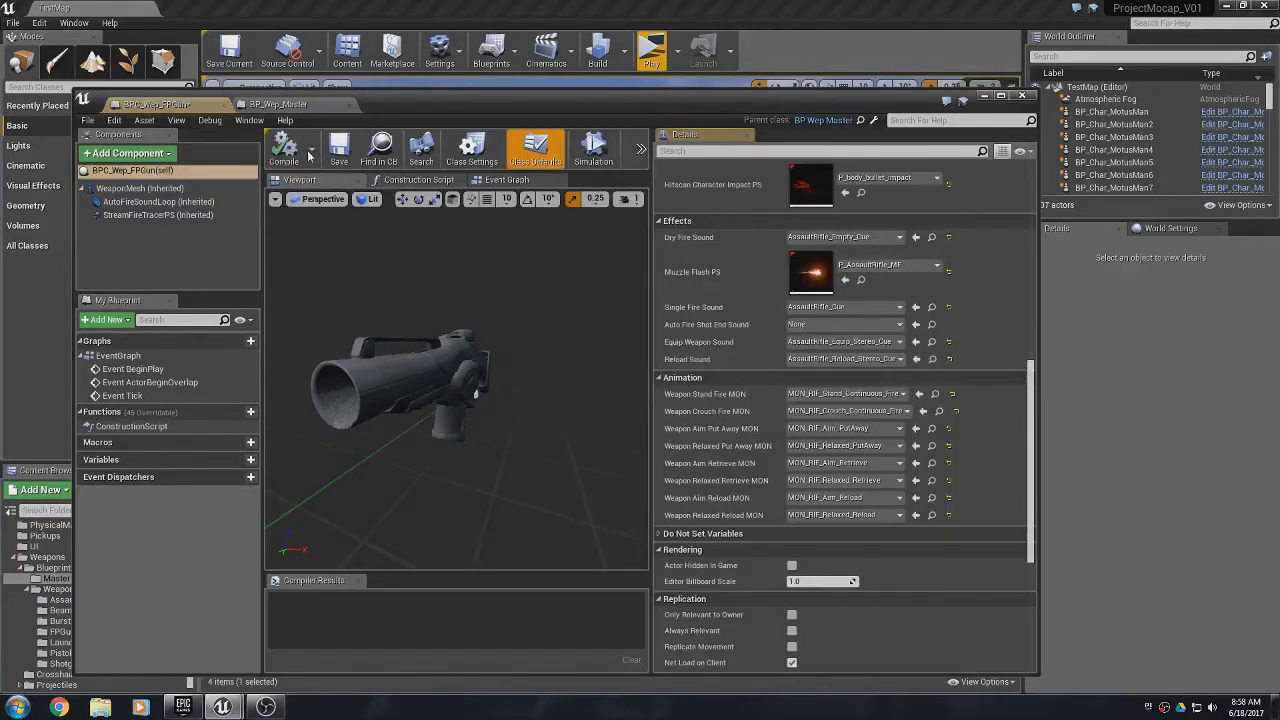
click(339, 149)
click(982, 95)
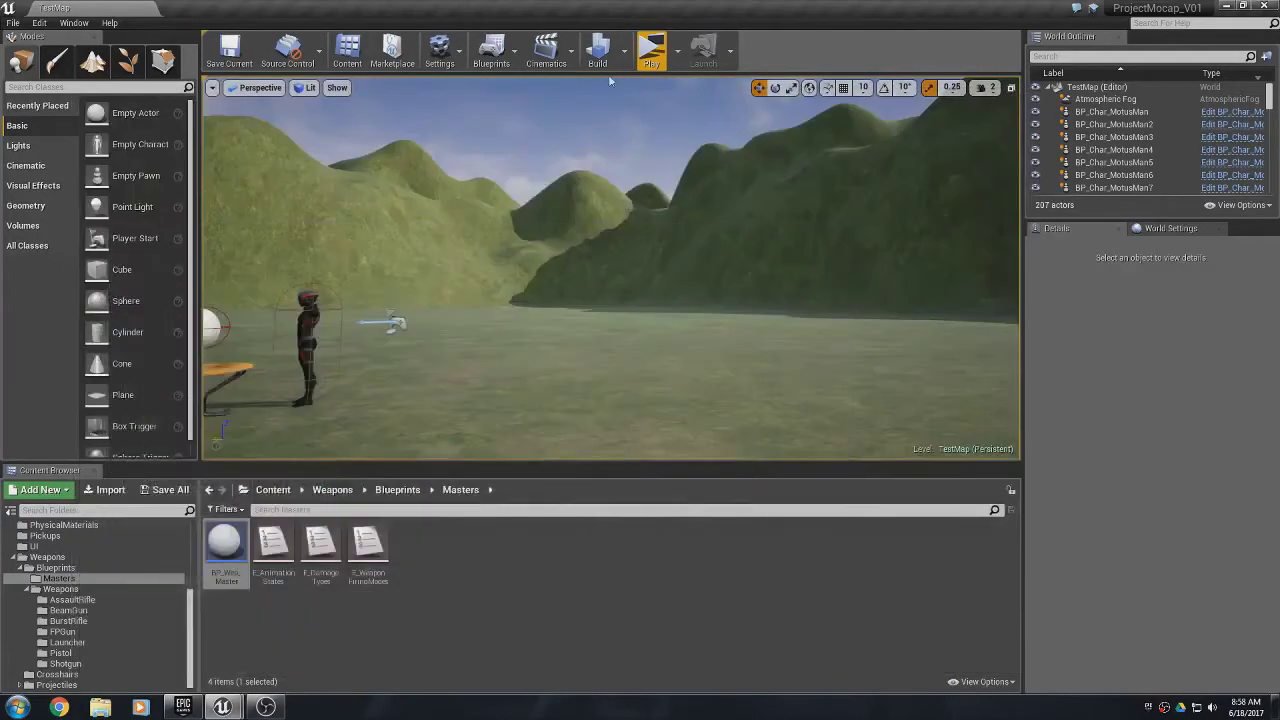
- Launch the two-player game, test-fire the client player's FP Gun without the auto-fire sounds, and end the session
click(641, 62)
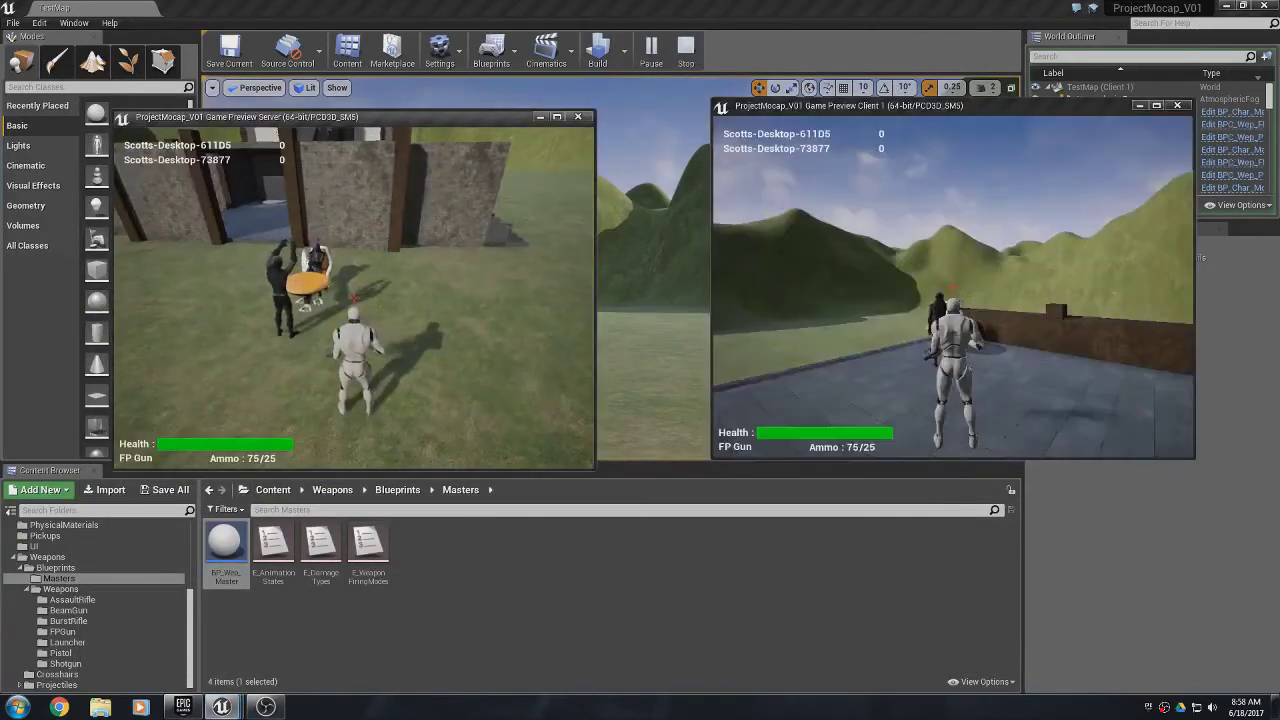
click(953, 287)
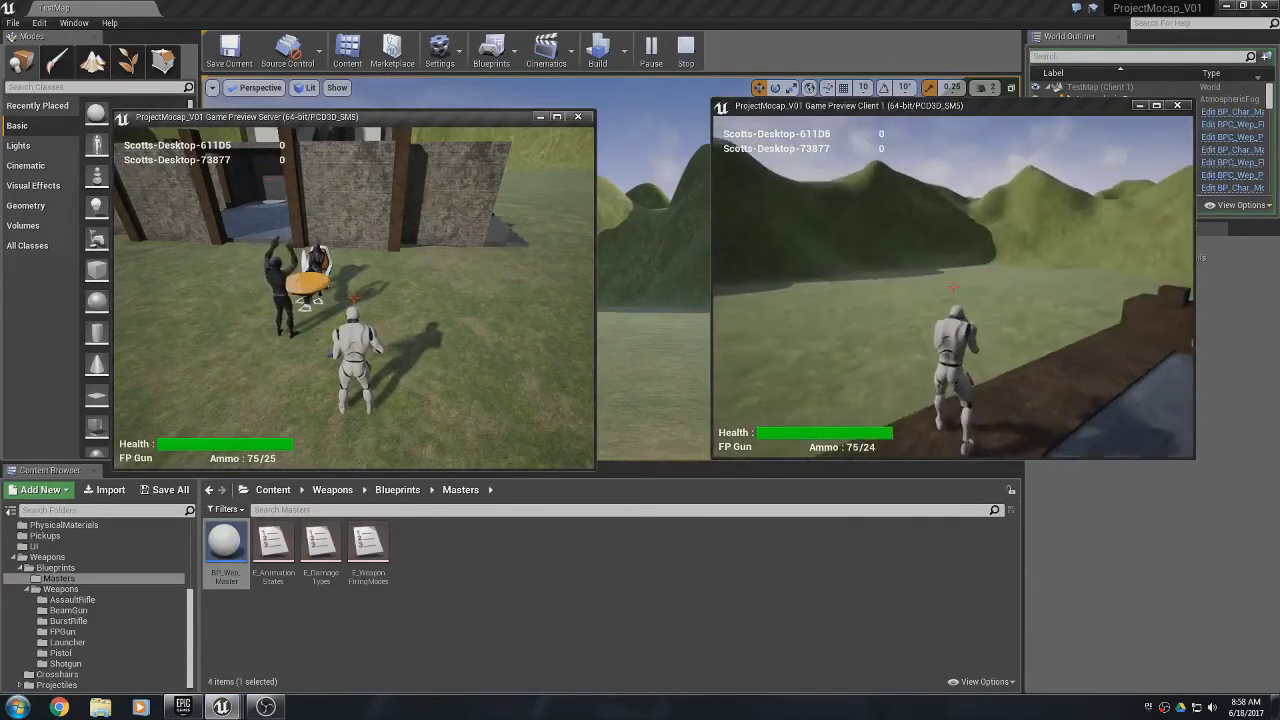
key(Escape)
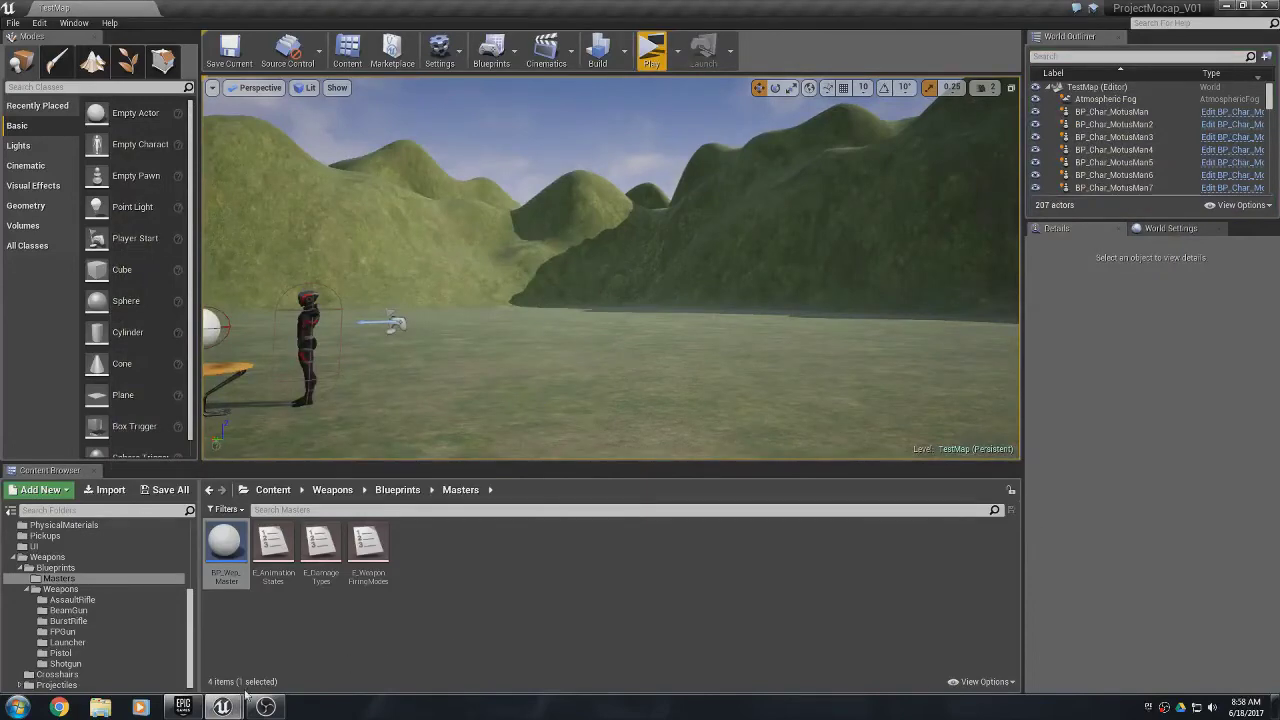
- Set the FP Gun blueprint's Burst Fire Shots Per Burst to 3 and save the blueprint
mouse_move(222, 705)
click(300, 640)
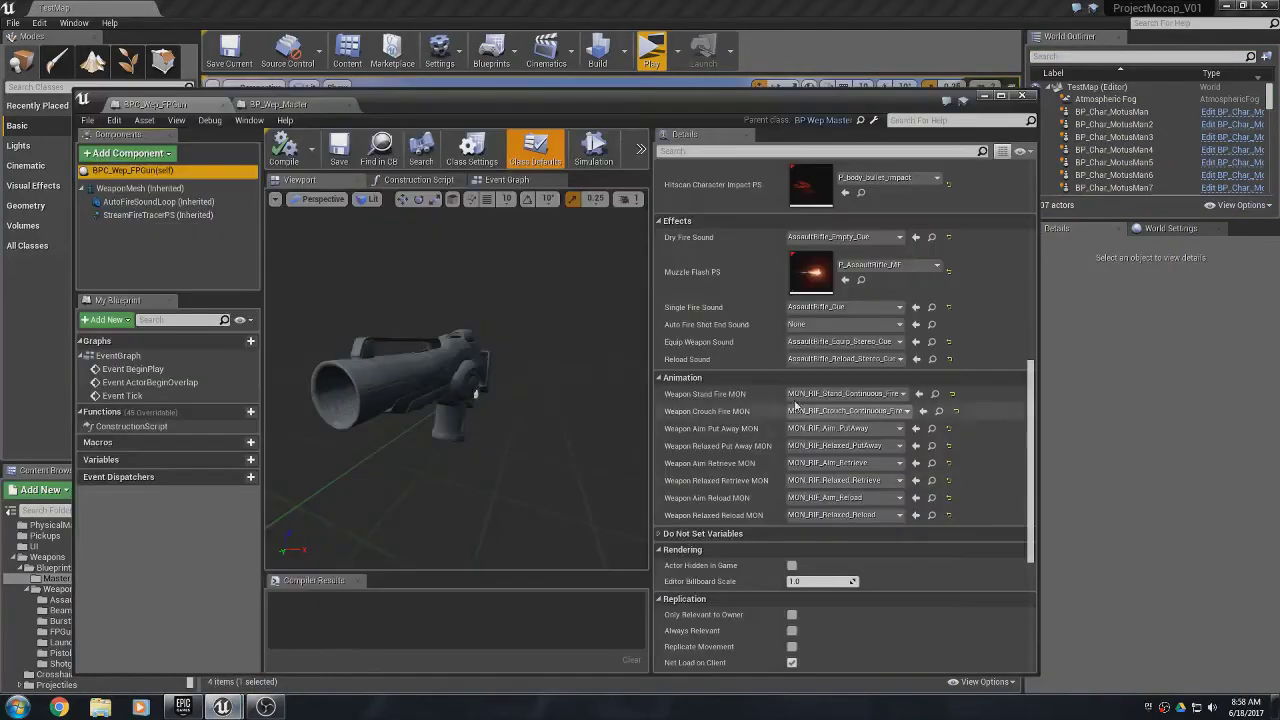
scroll(795, 403, up, 8)
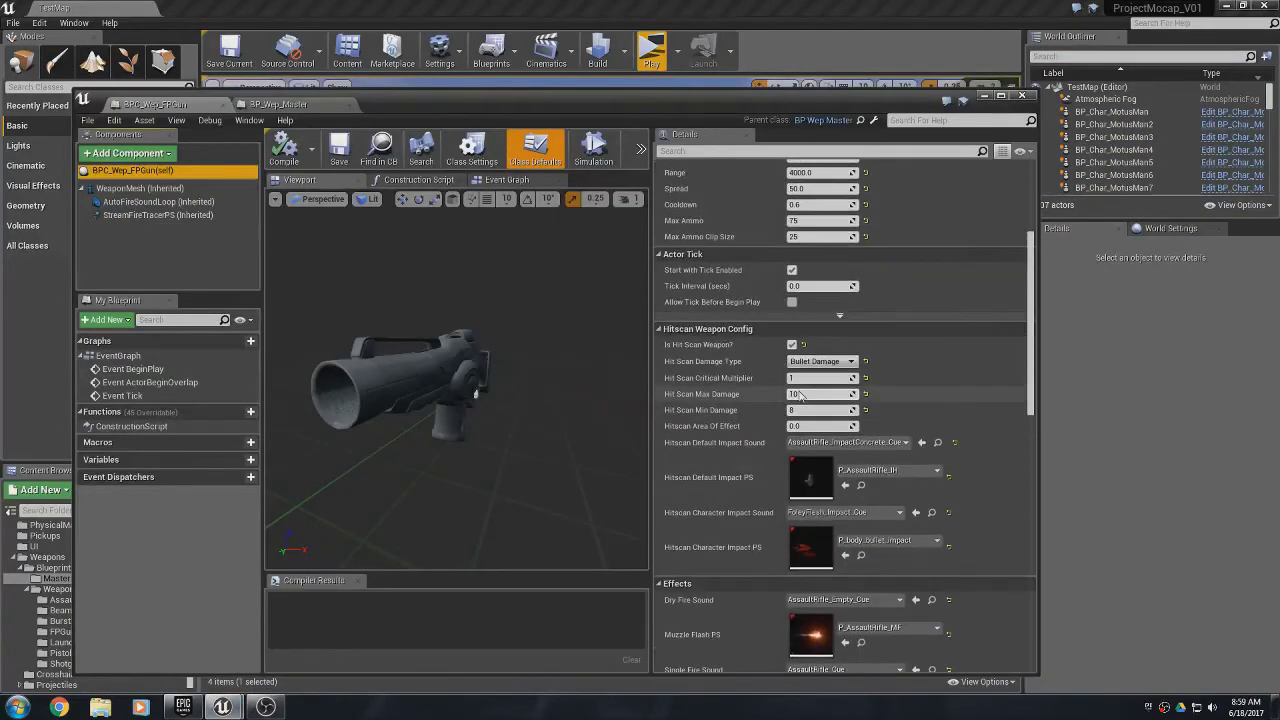
scroll(800, 397, up, 5)
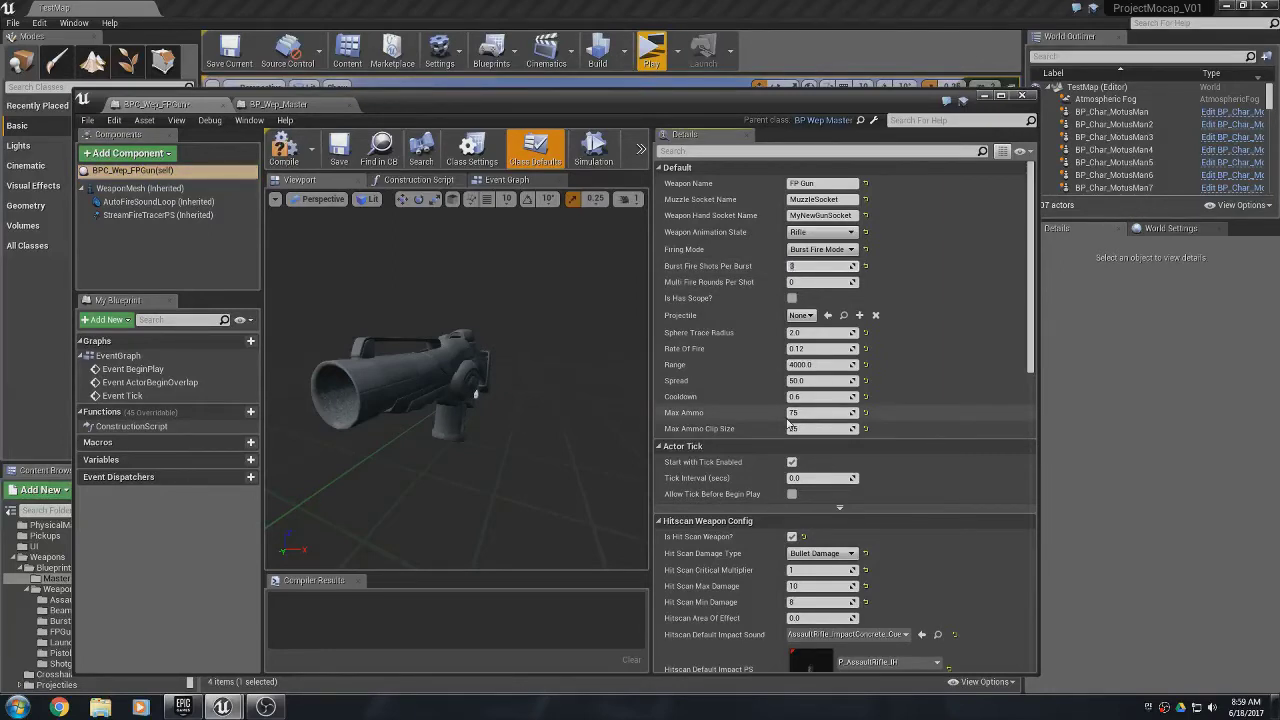
click(340, 150)
click(1021, 95)
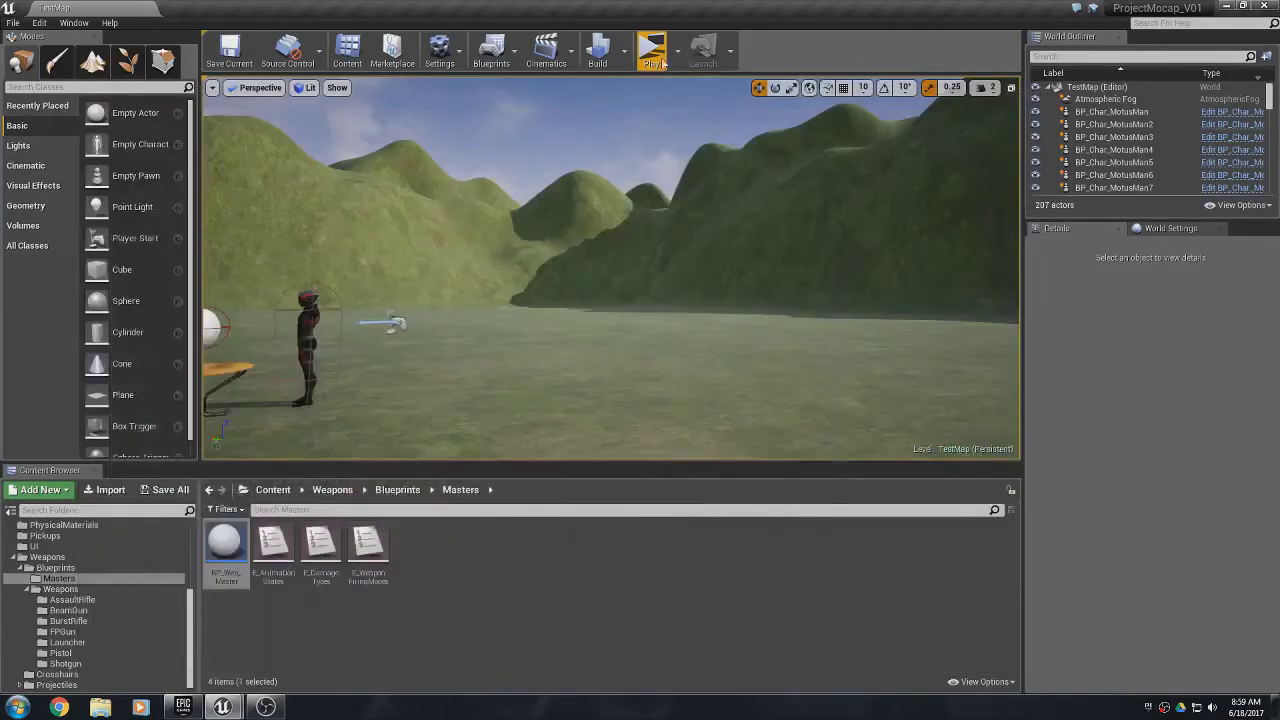
- Launch the two-player game and fire the client player's FP Gun in three-round bursts inside the building
click(655, 55)
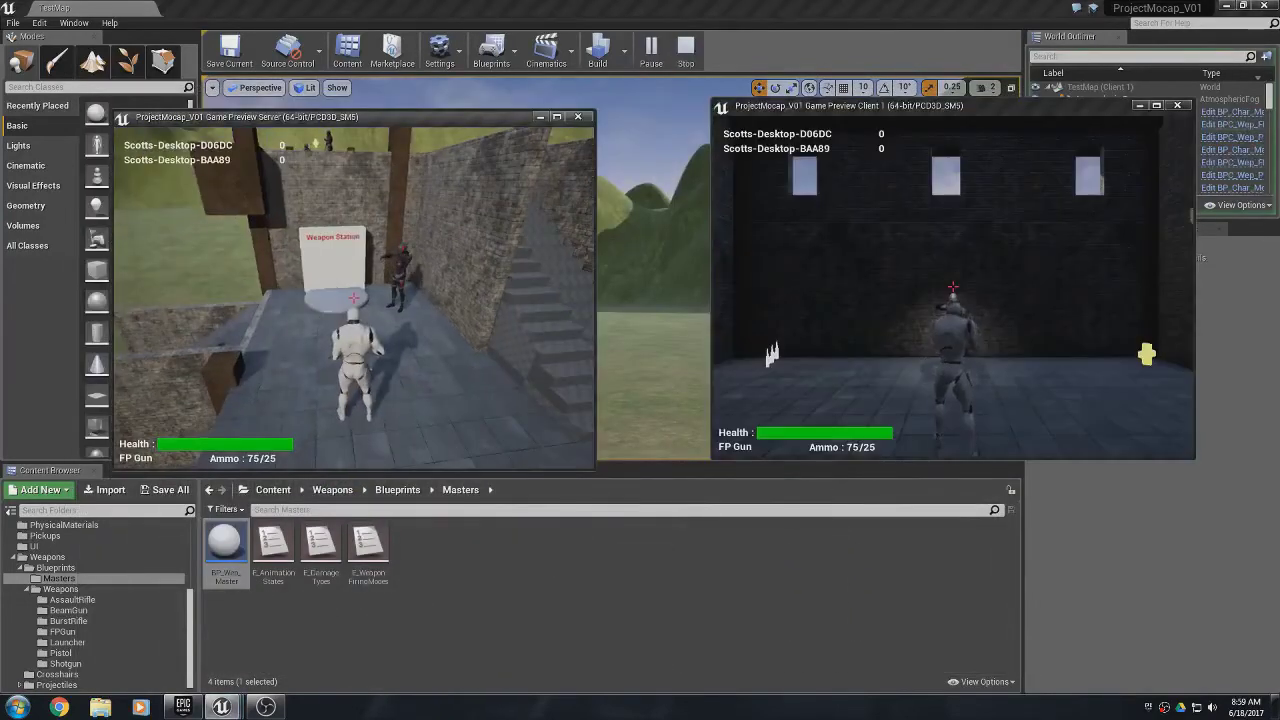
click(953, 287)
click(953, 287)
click(953, 287)
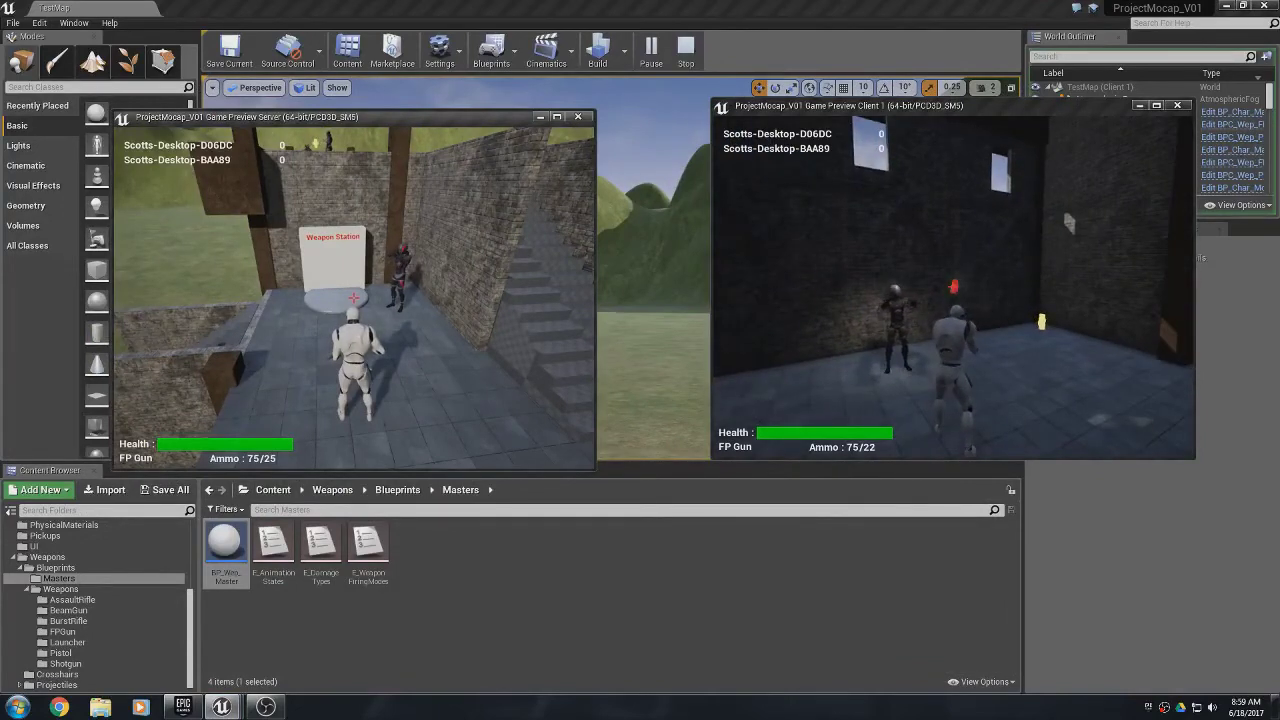
key(w)
click(953, 290)
click(953, 290)
click(953, 290)
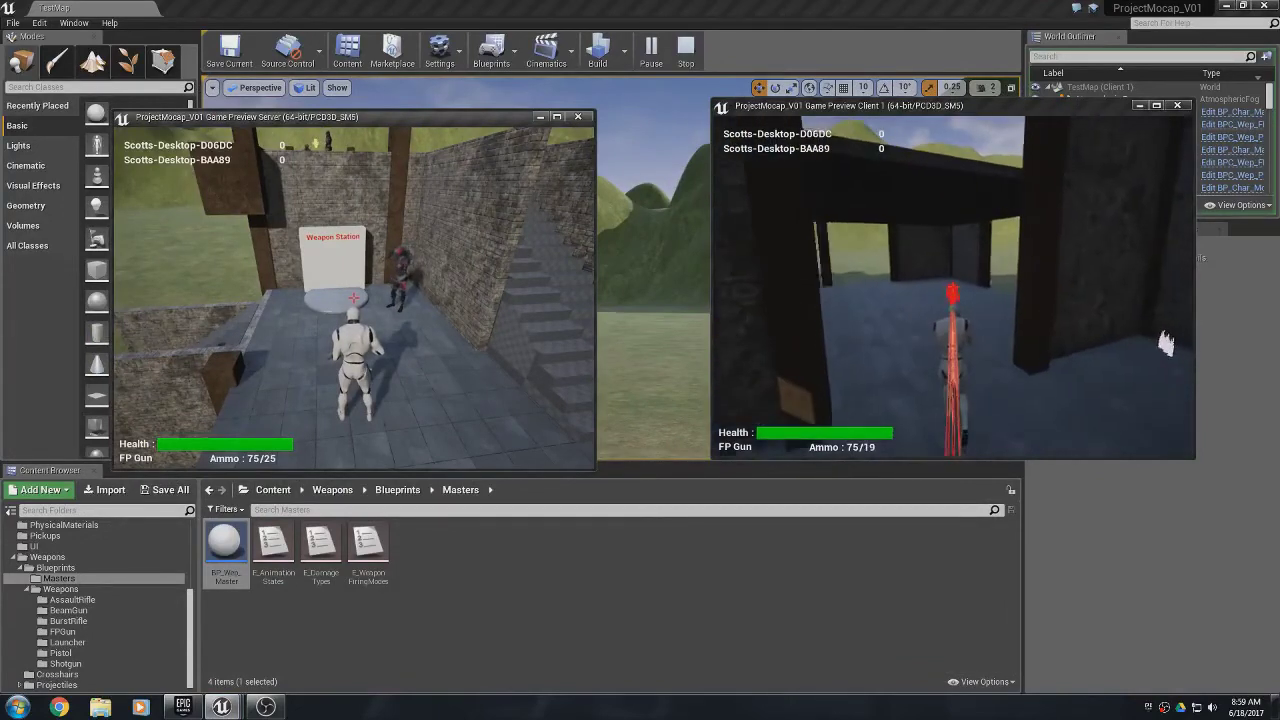
- Run the client player out of the building onto the grass while firing more bursts from the FP Gun
key(w)
click(953, 287)
click(953, 287)
click(953, 287)
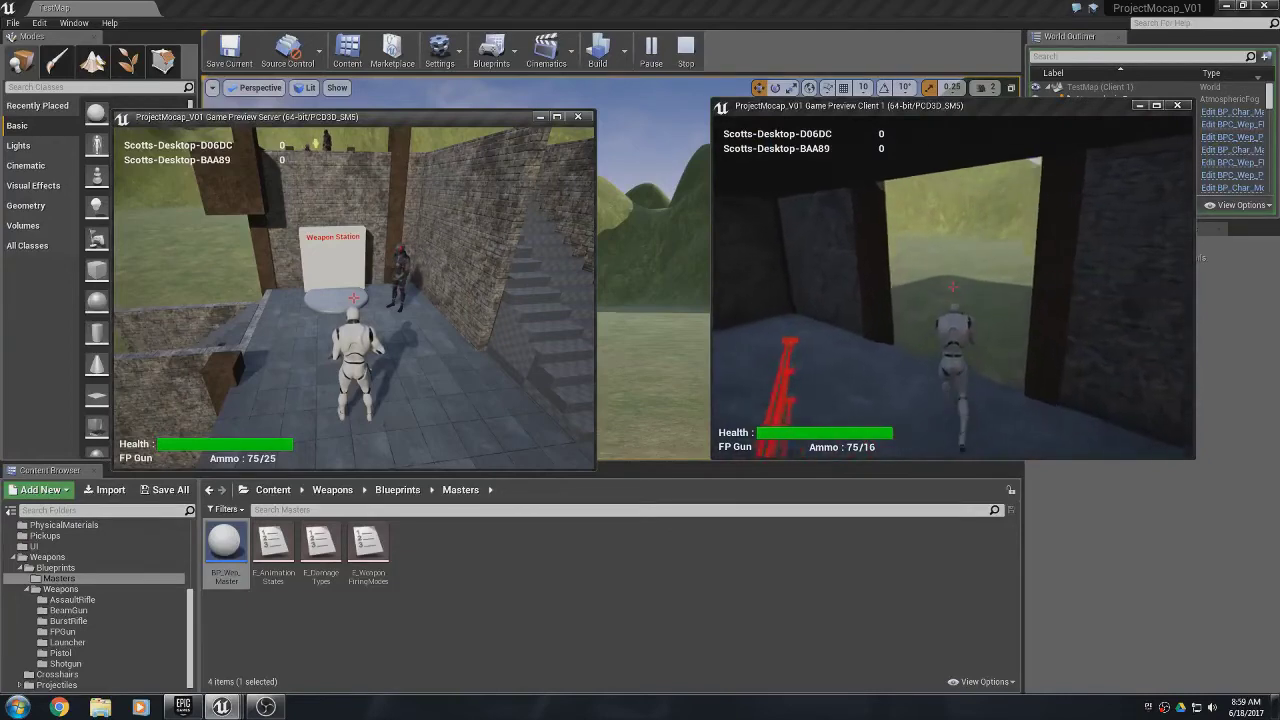
key(w)
click(953, 287)
click(951, 284)
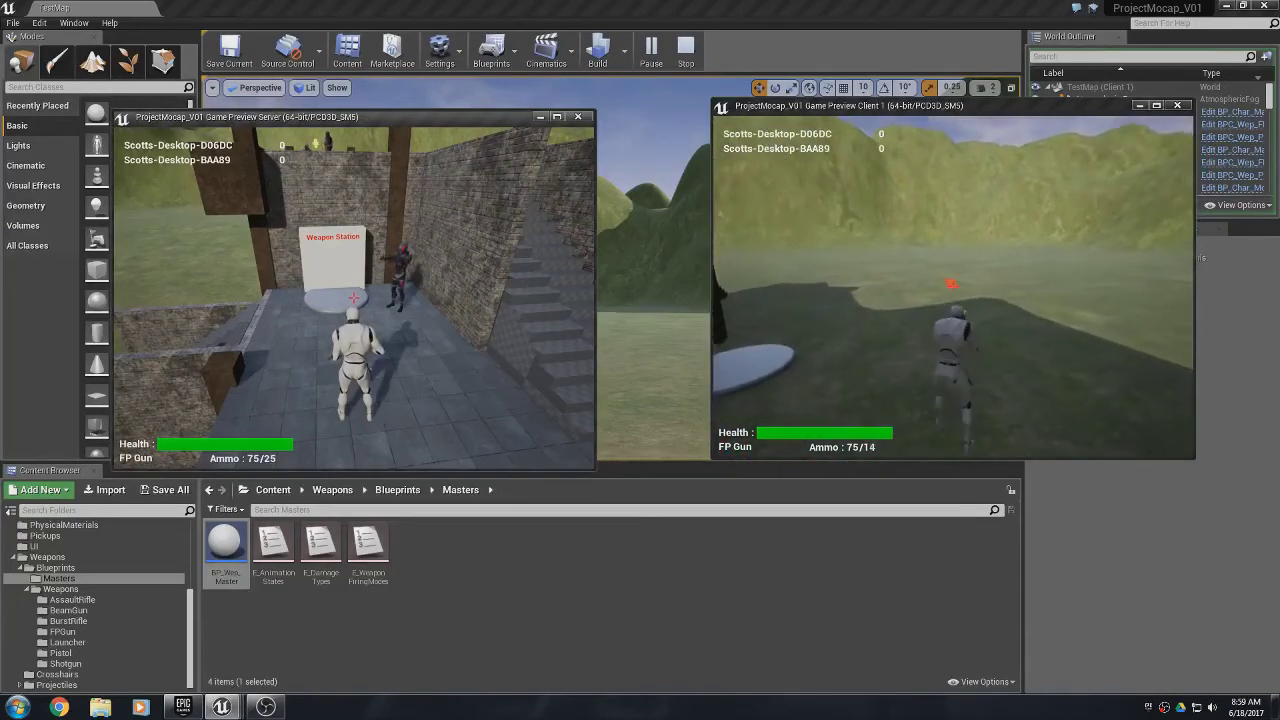
key(w)
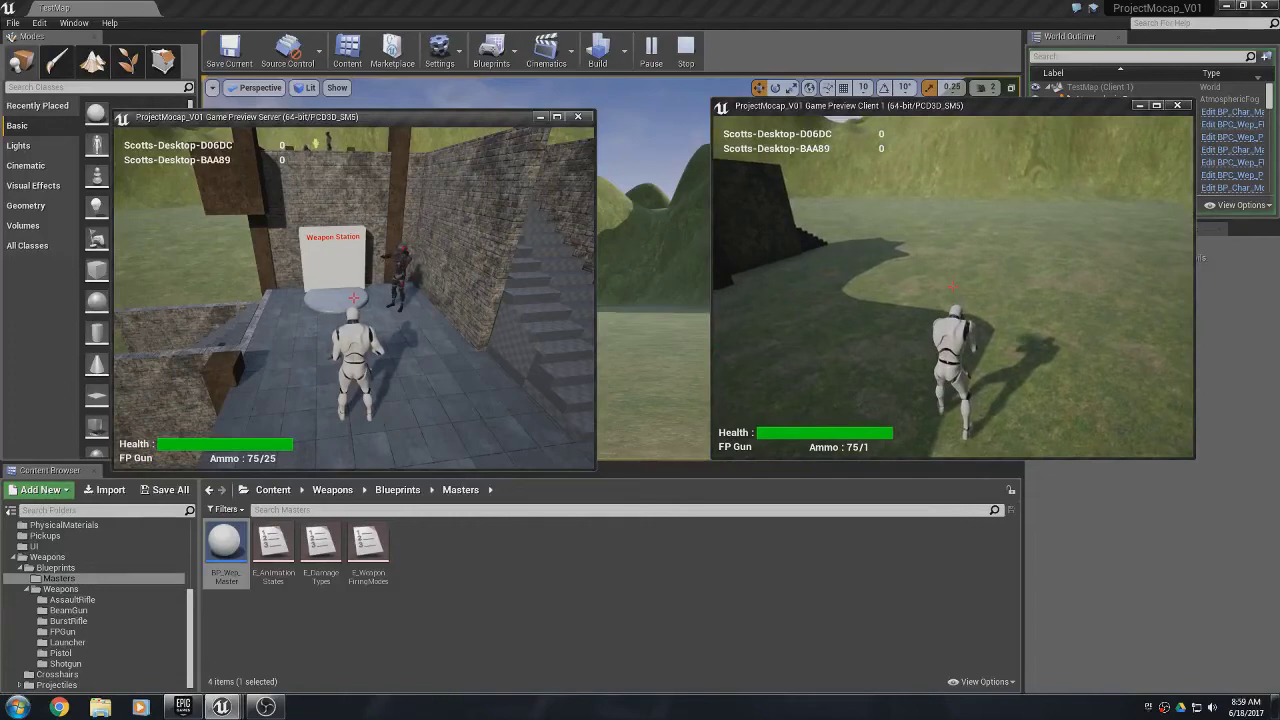
- Reload the client player's FP Gun, fire several more bursts across the grass, and end the session
key(r)
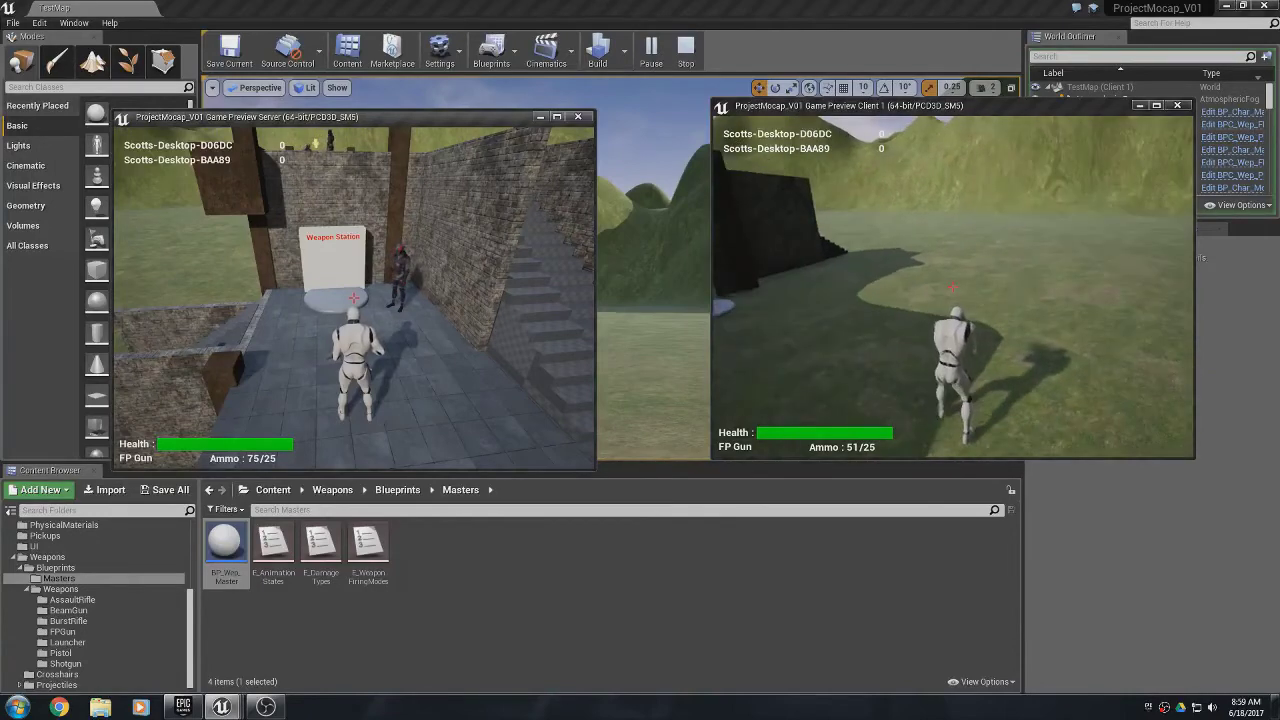
click(953, 287)
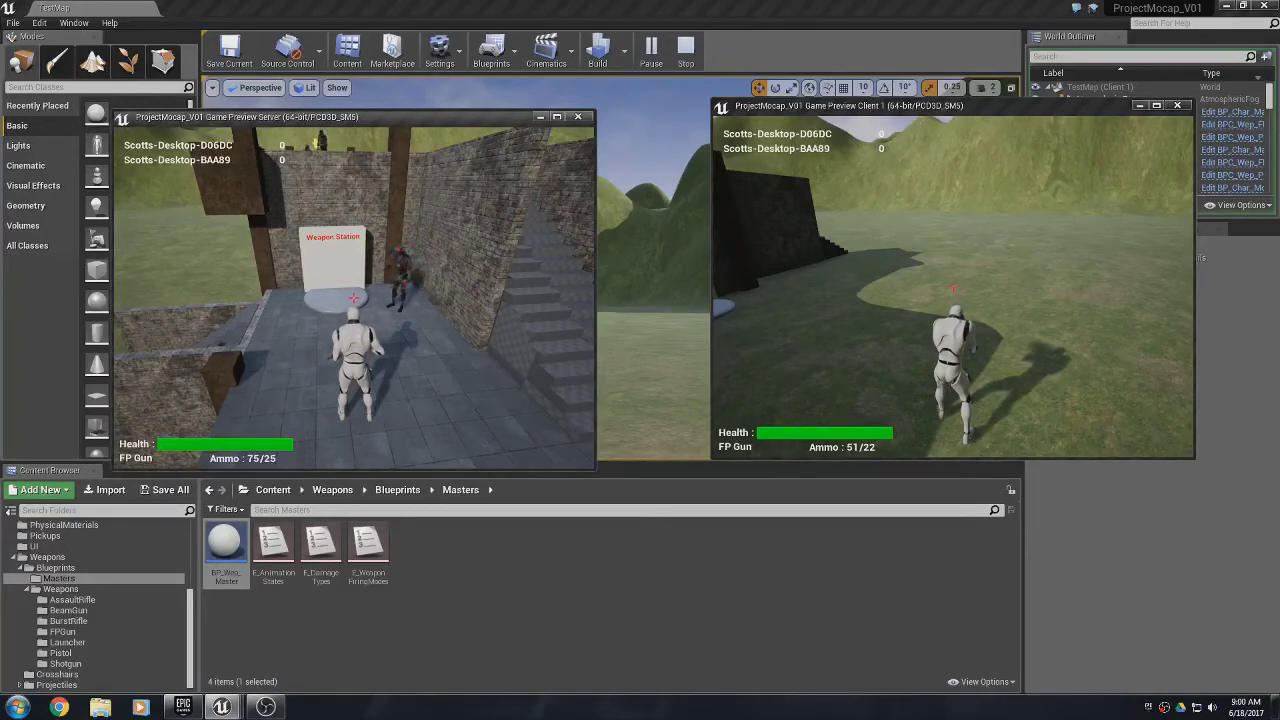
click(953, 287)
click(952, 286)
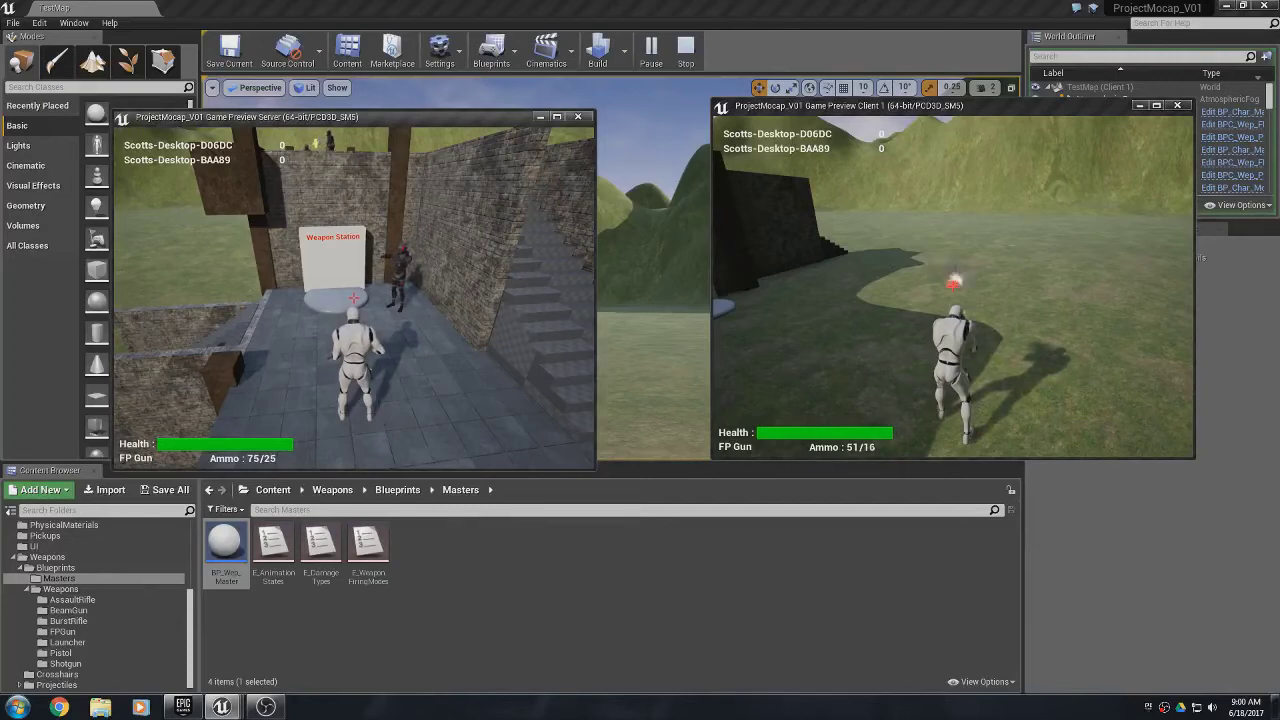
click(952, 286)
key(Escape)
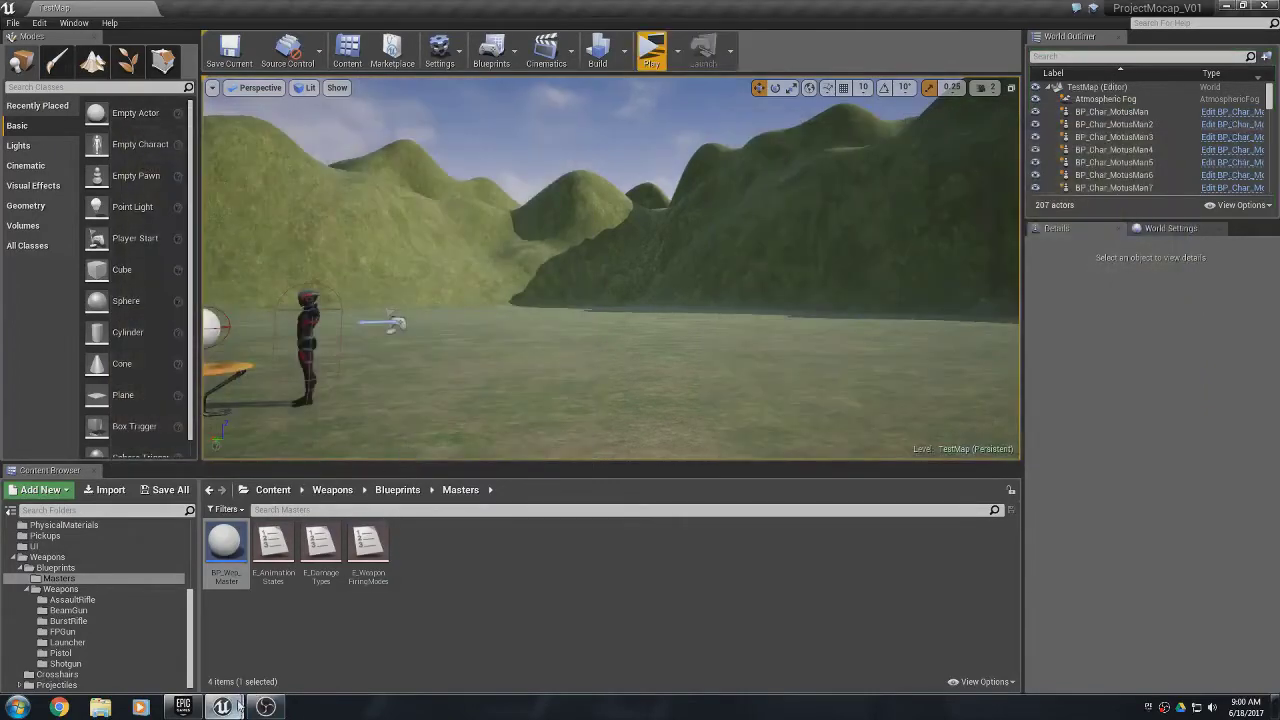
- Set the FP Gun blueprint's Rate Of Fire to 0.8
mouse_move(222, 706)
click(290, 668)
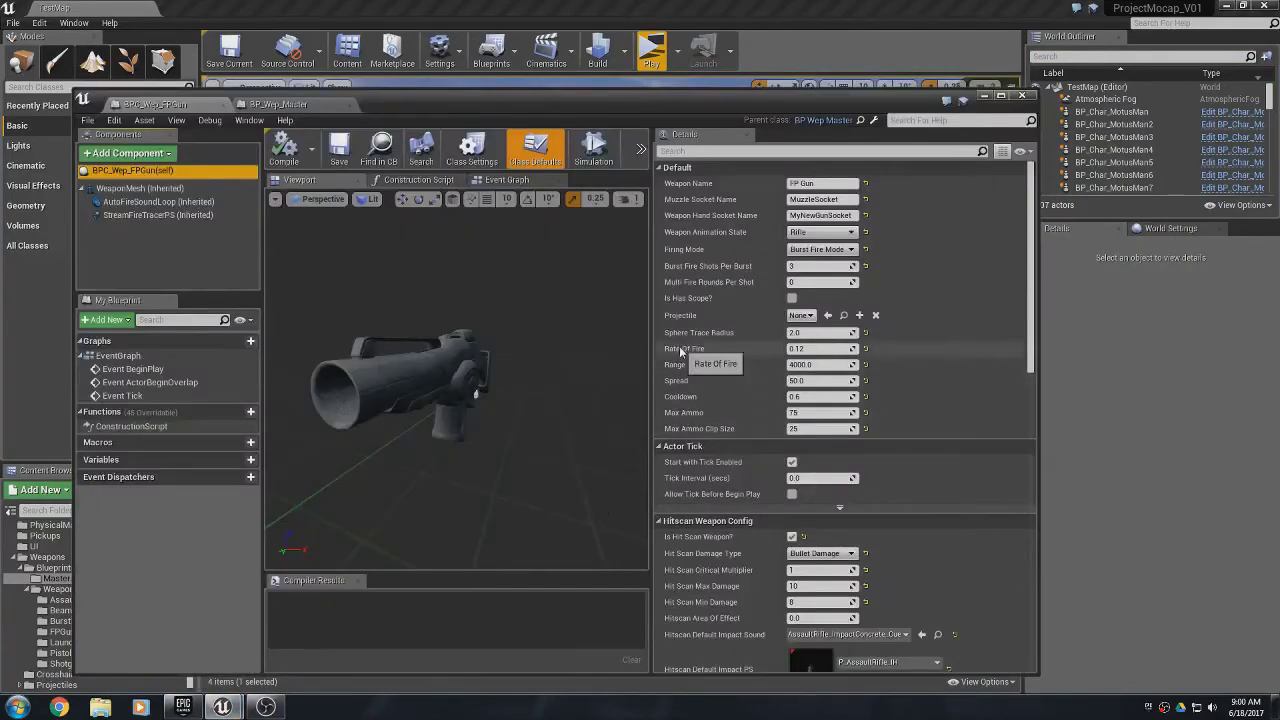
click(805, 349)
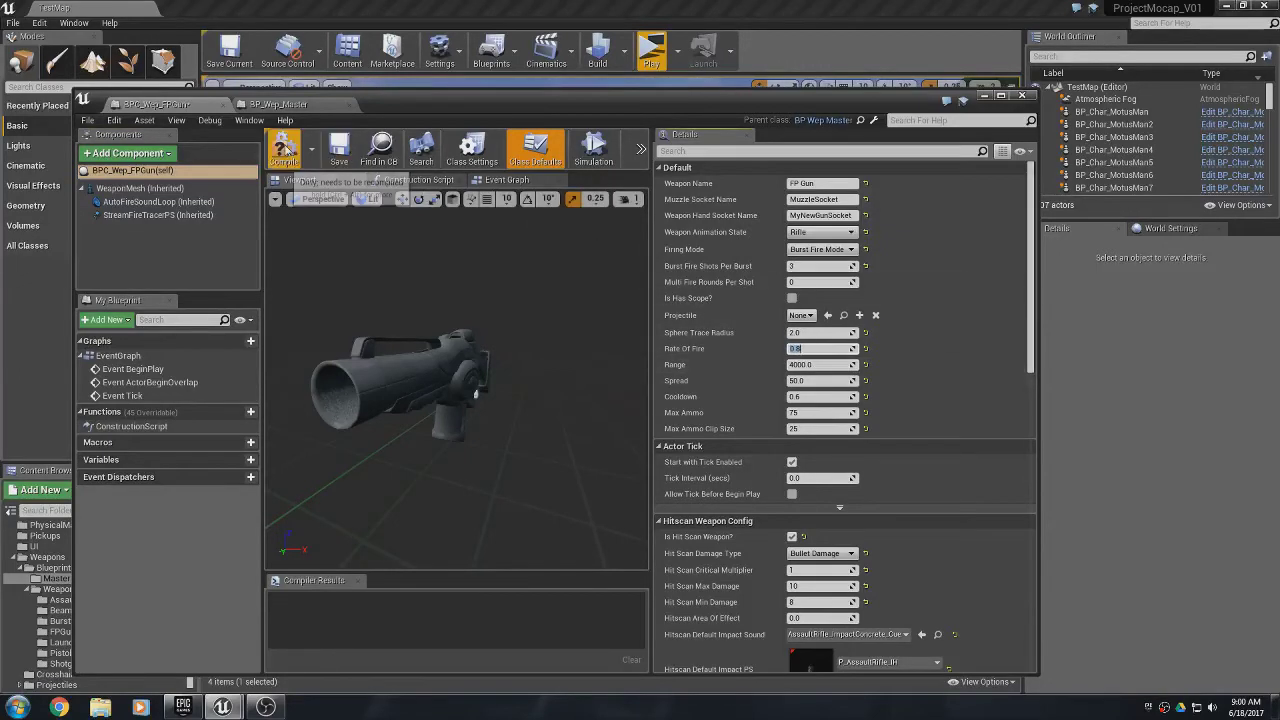
- Save the FP Gun blueprint and play-test its burst fire in the client preview, ending the session after a few shots
click(336, 150)
click(984, 96)
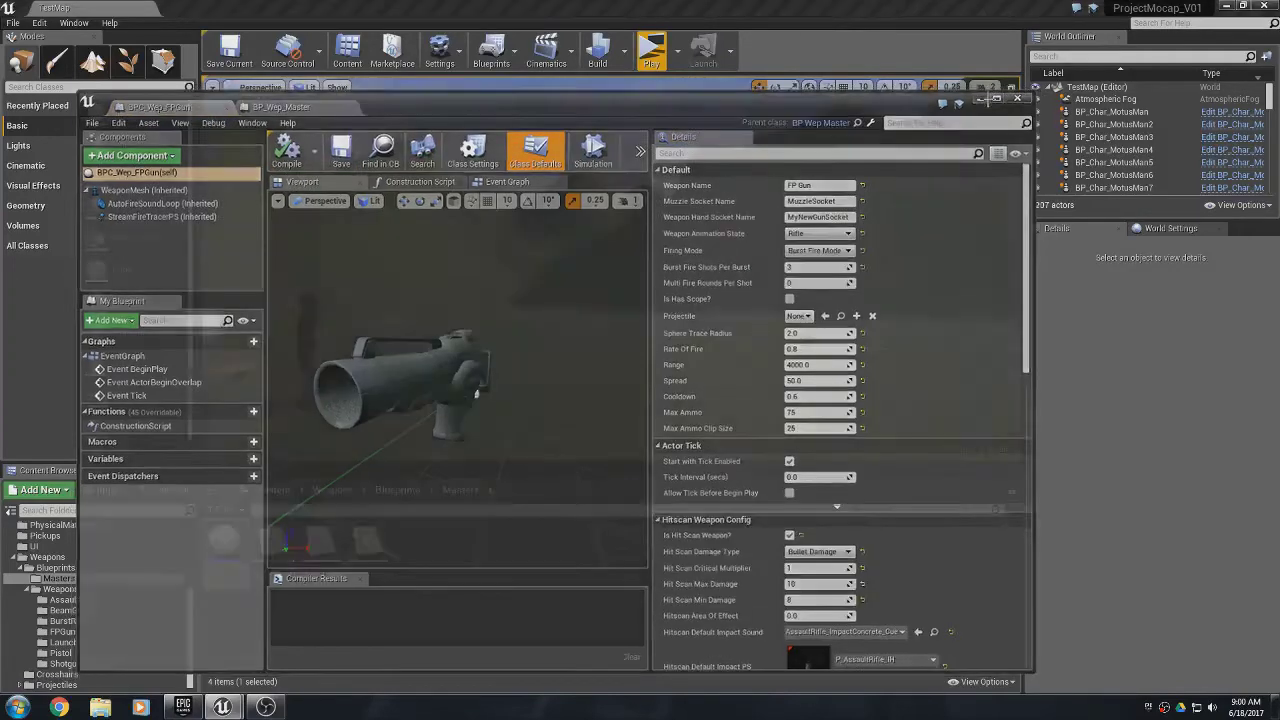
click(650, 52)
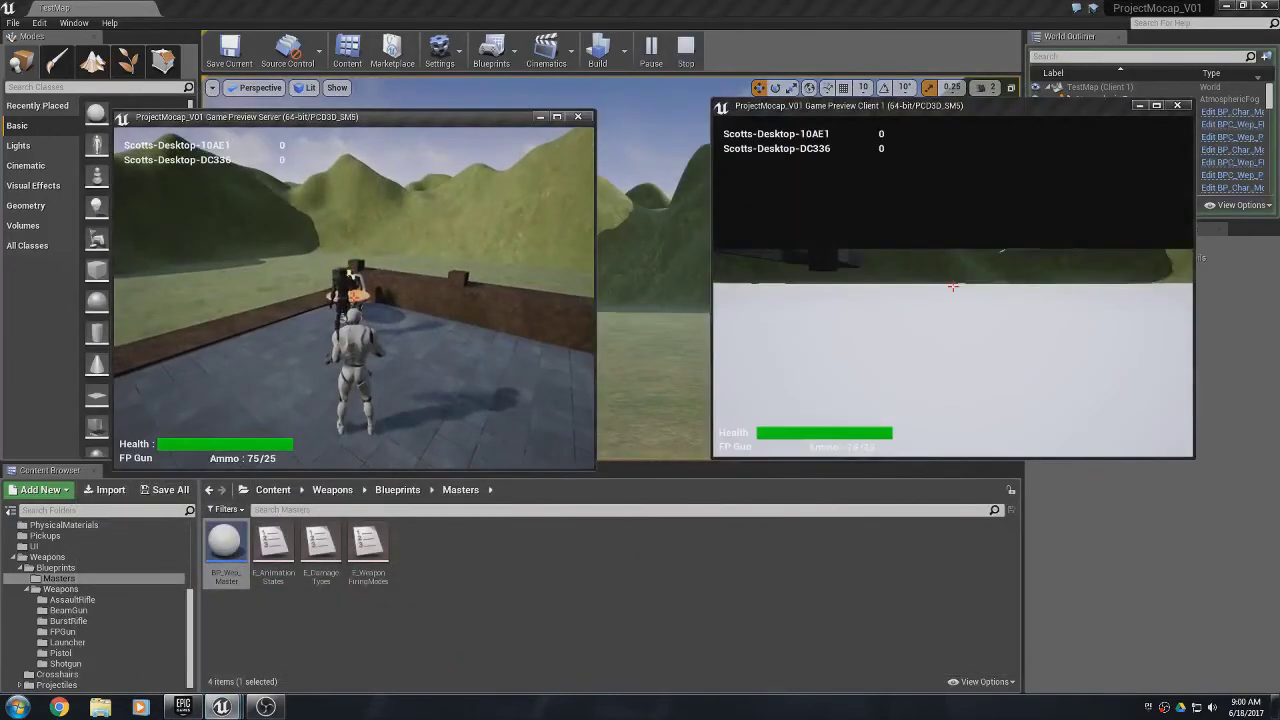
click(953, 287)
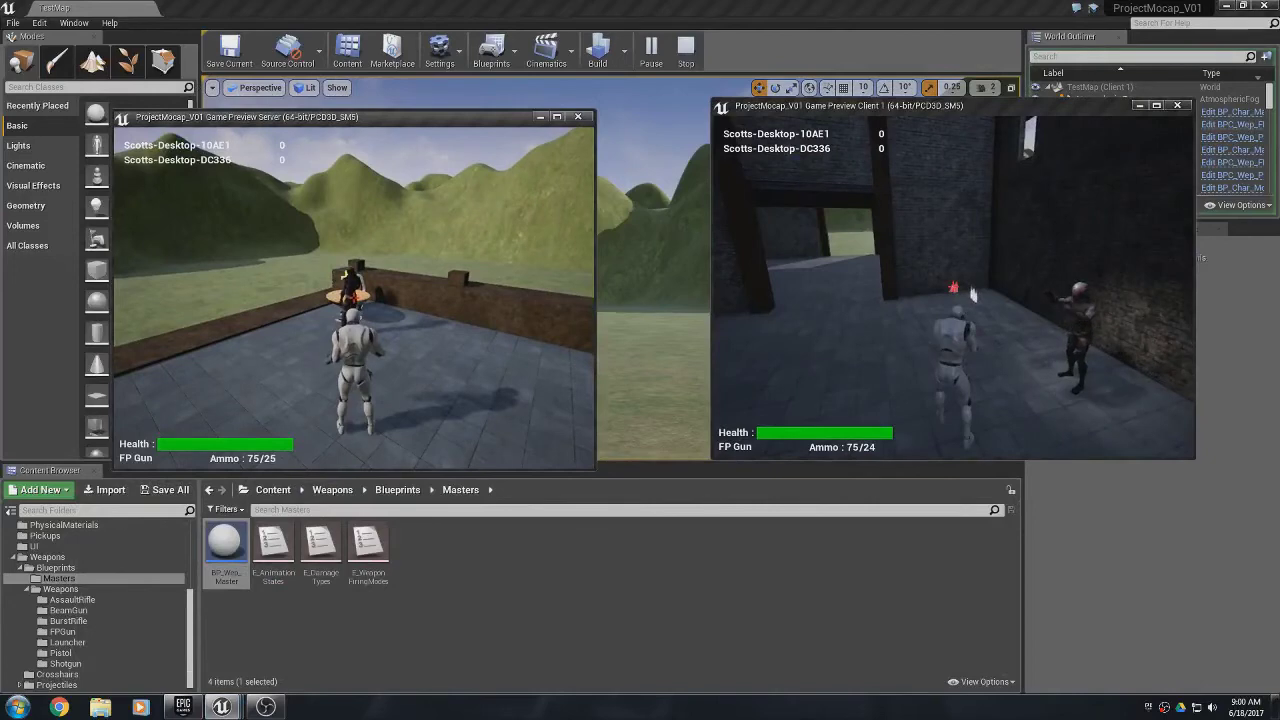
click(953, 287)
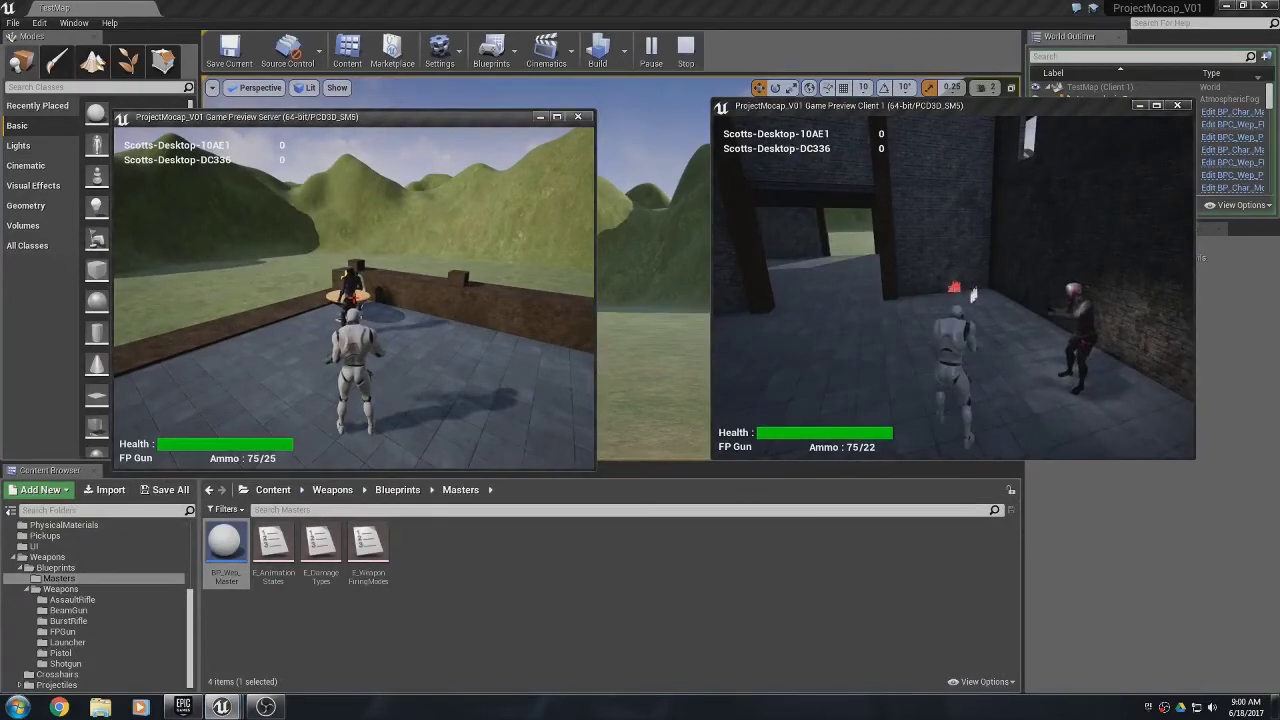
click(955, 289)
key(Escape)
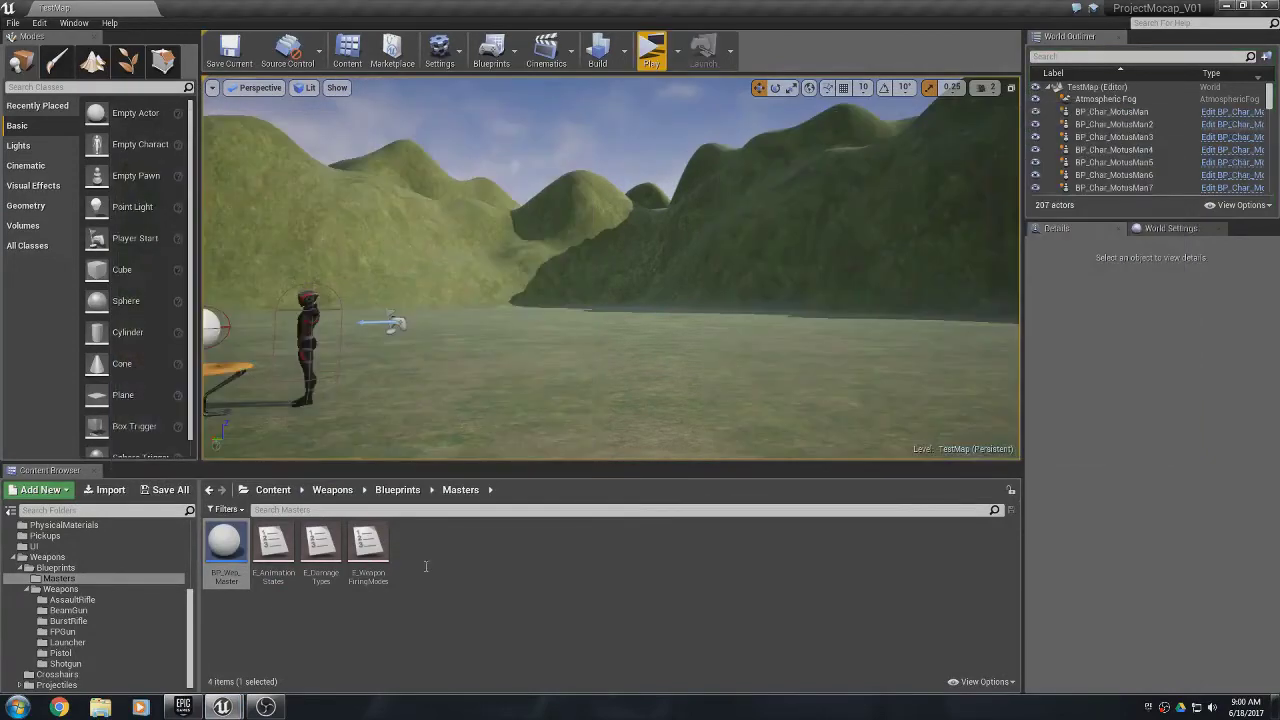
- Set the FP Gun's Rate Of Fire to 0.08 and save the blueprint
click(300, 650)
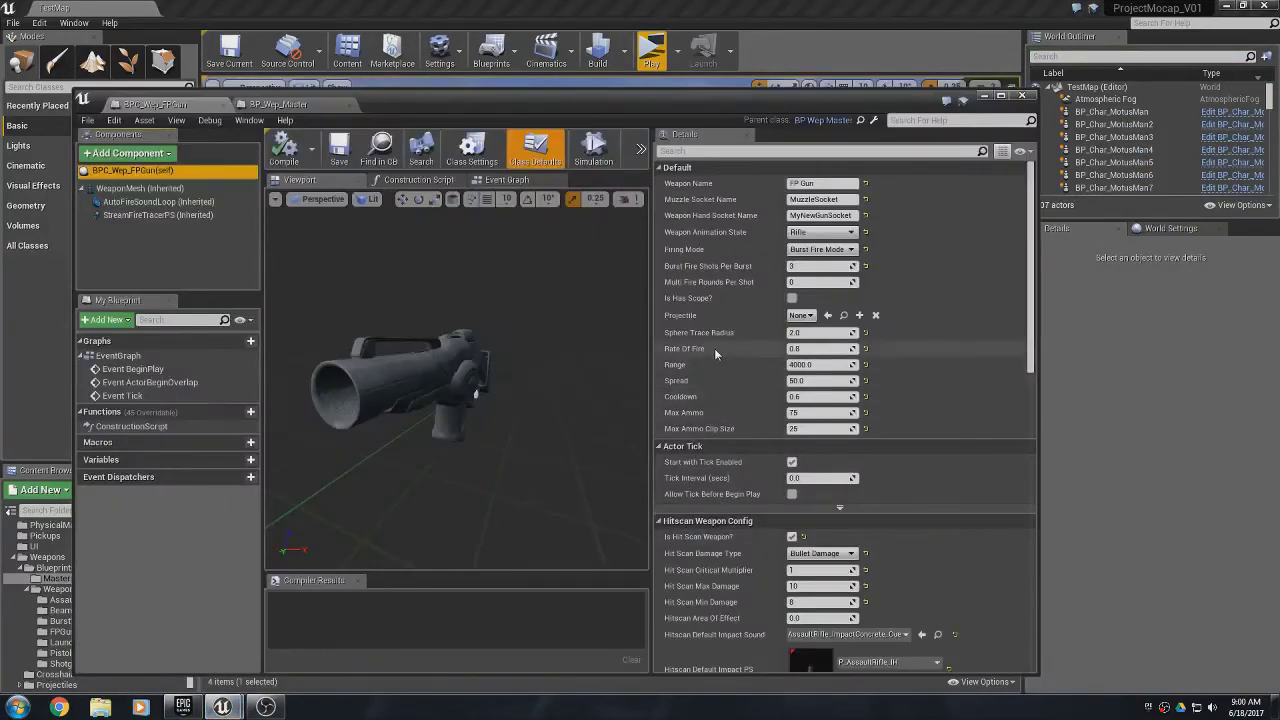
click(808, 348)
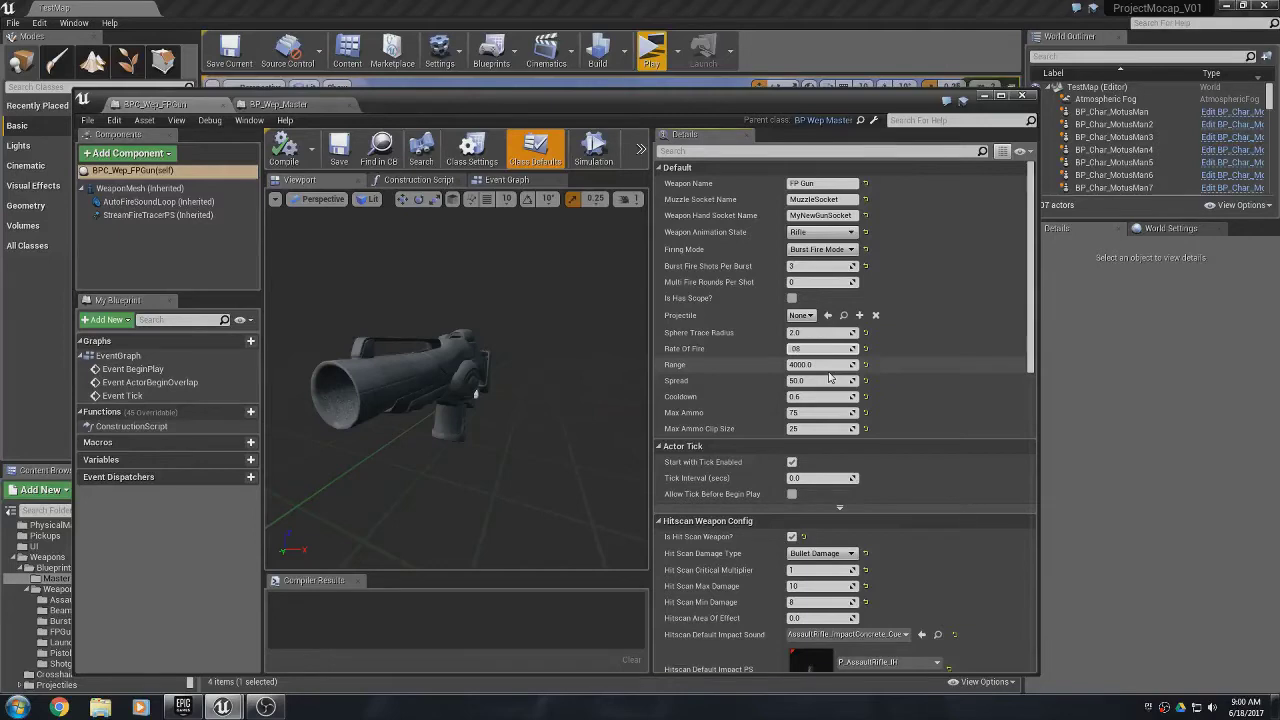
click(339, 150)
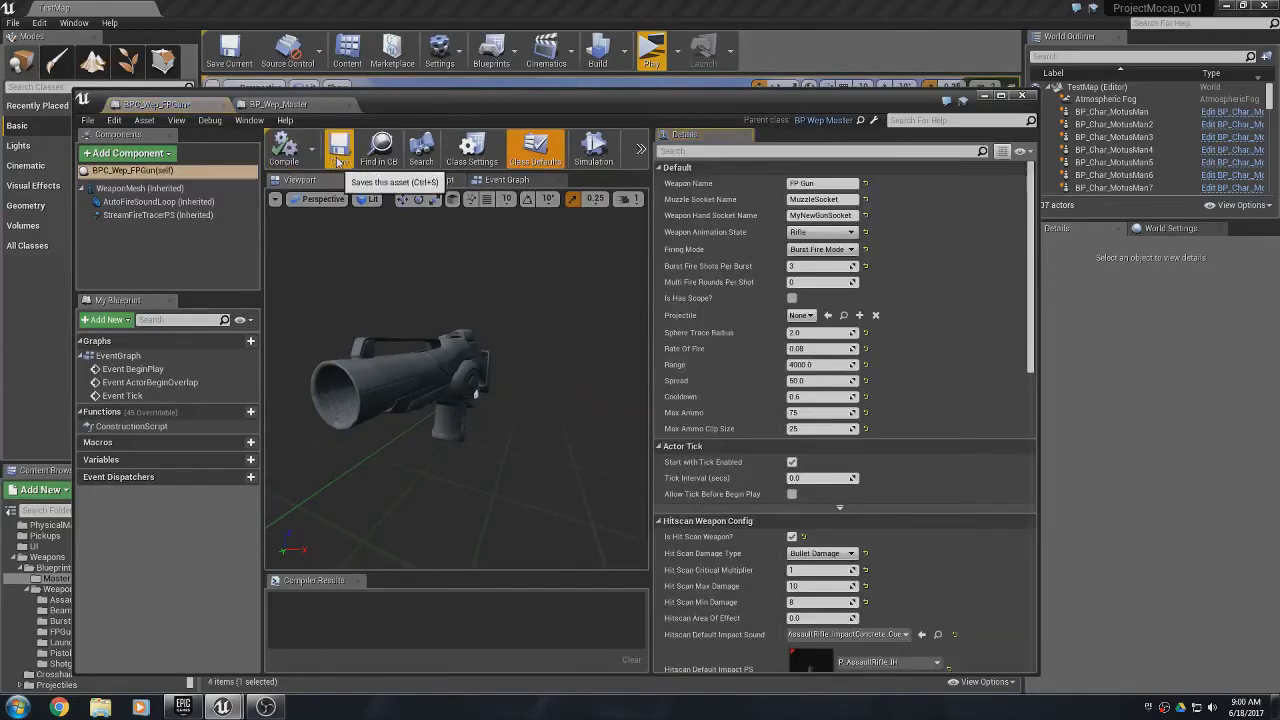
click(986, 97)
- Play-test the faster burst fire by shooting several bursts with the client character, ending the preview when done
click(651, 50)
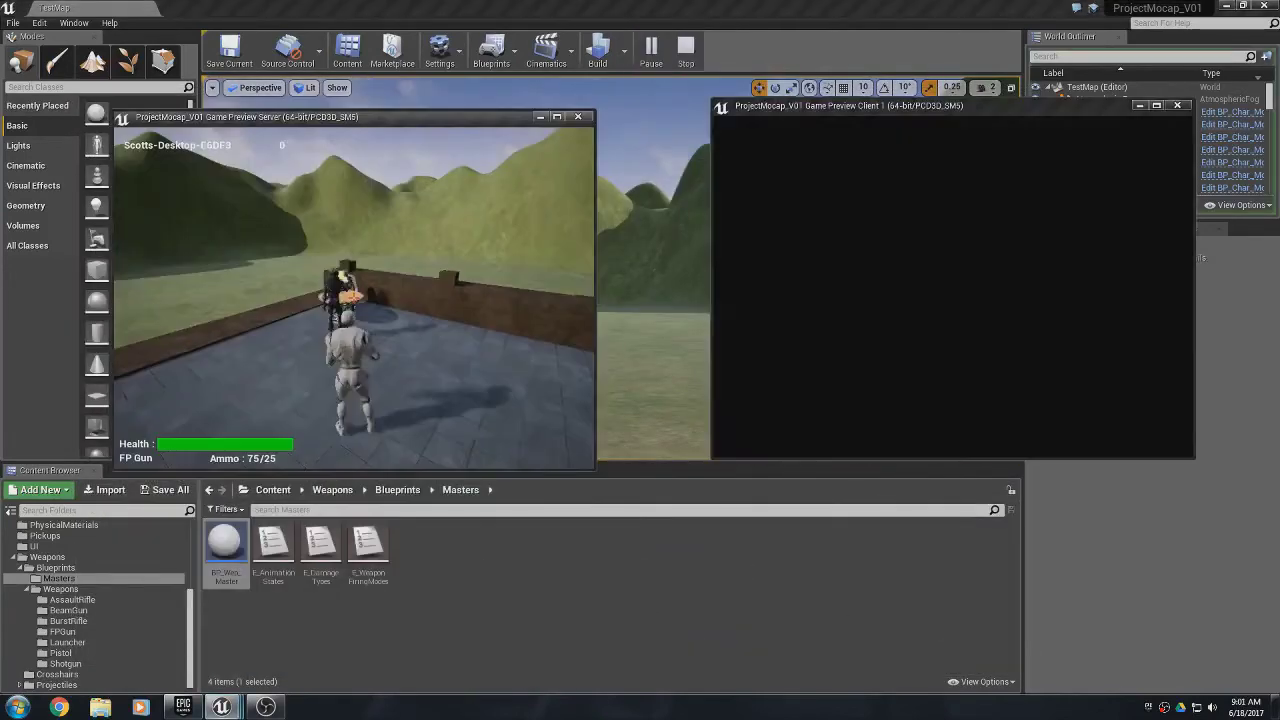
click(953, 284)
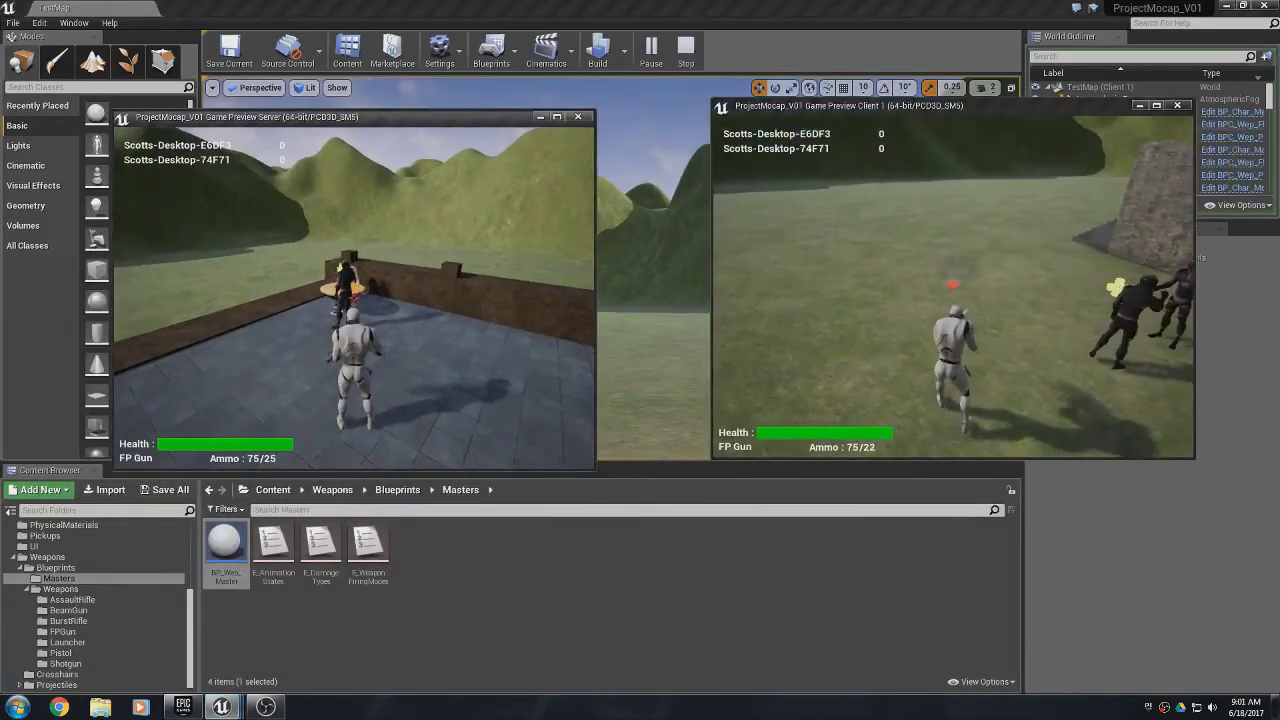
key(w)
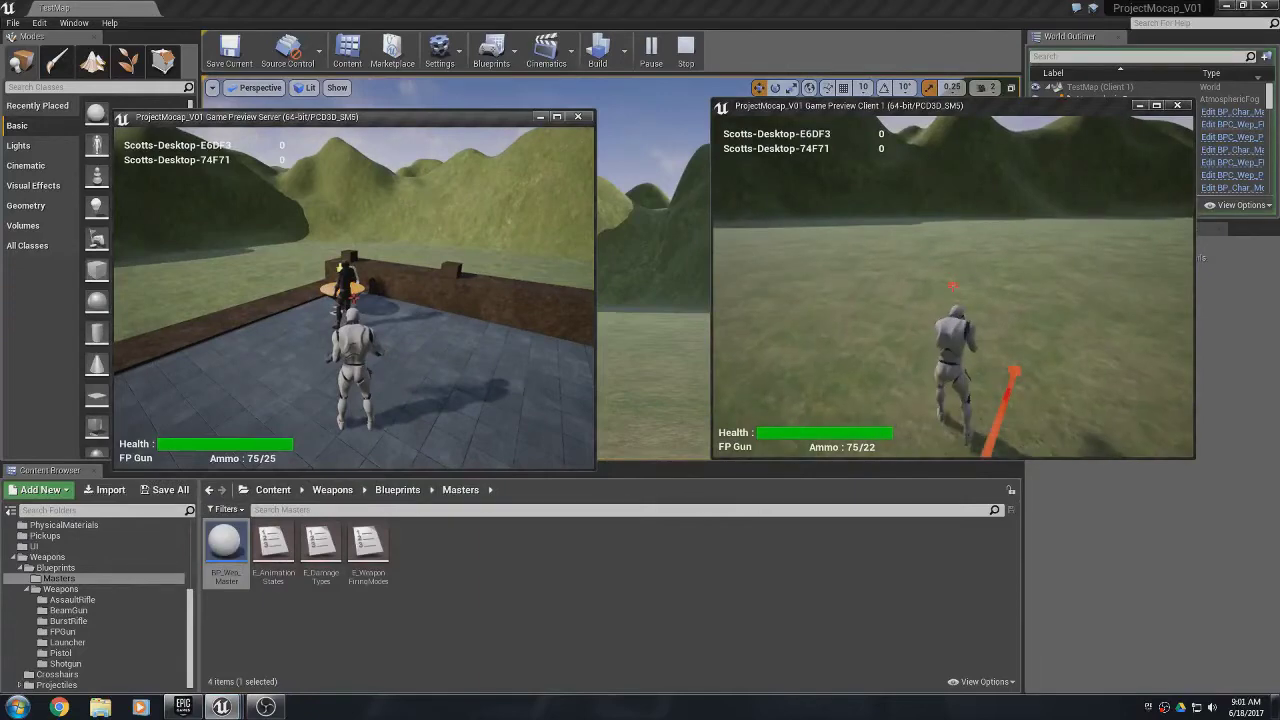
click(952, 285)
click(952, 285)
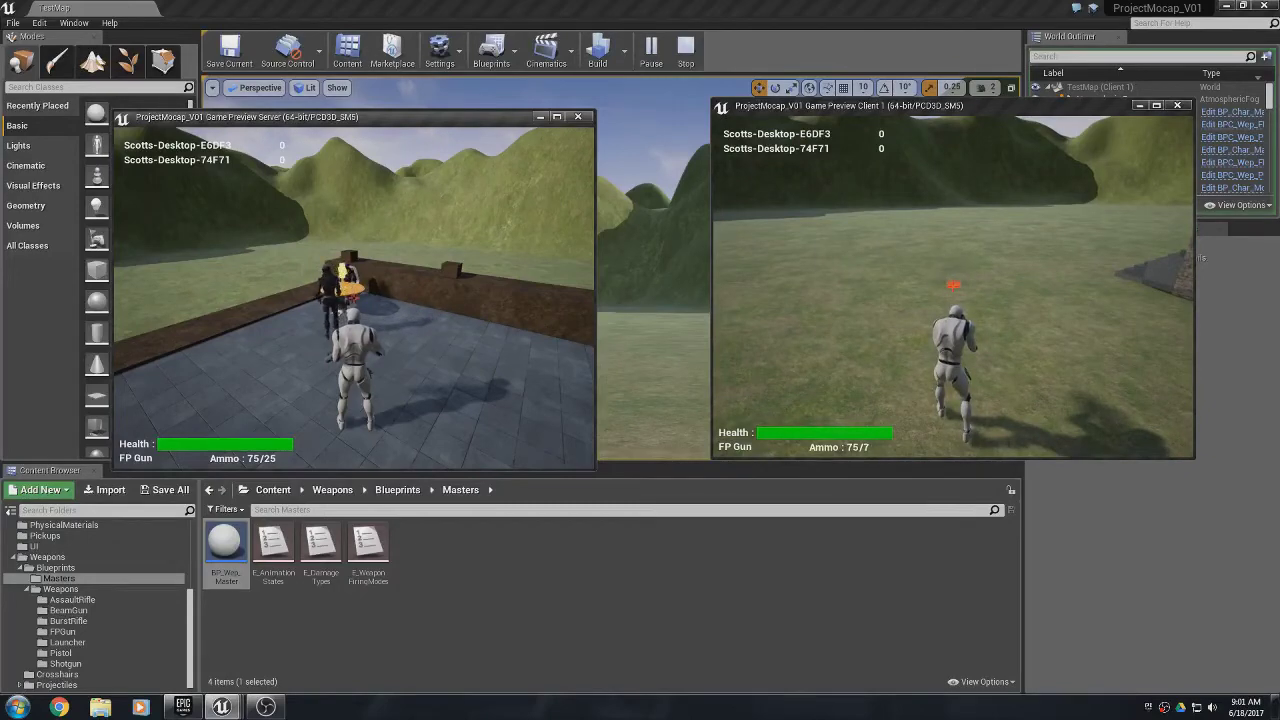
key(Escape)
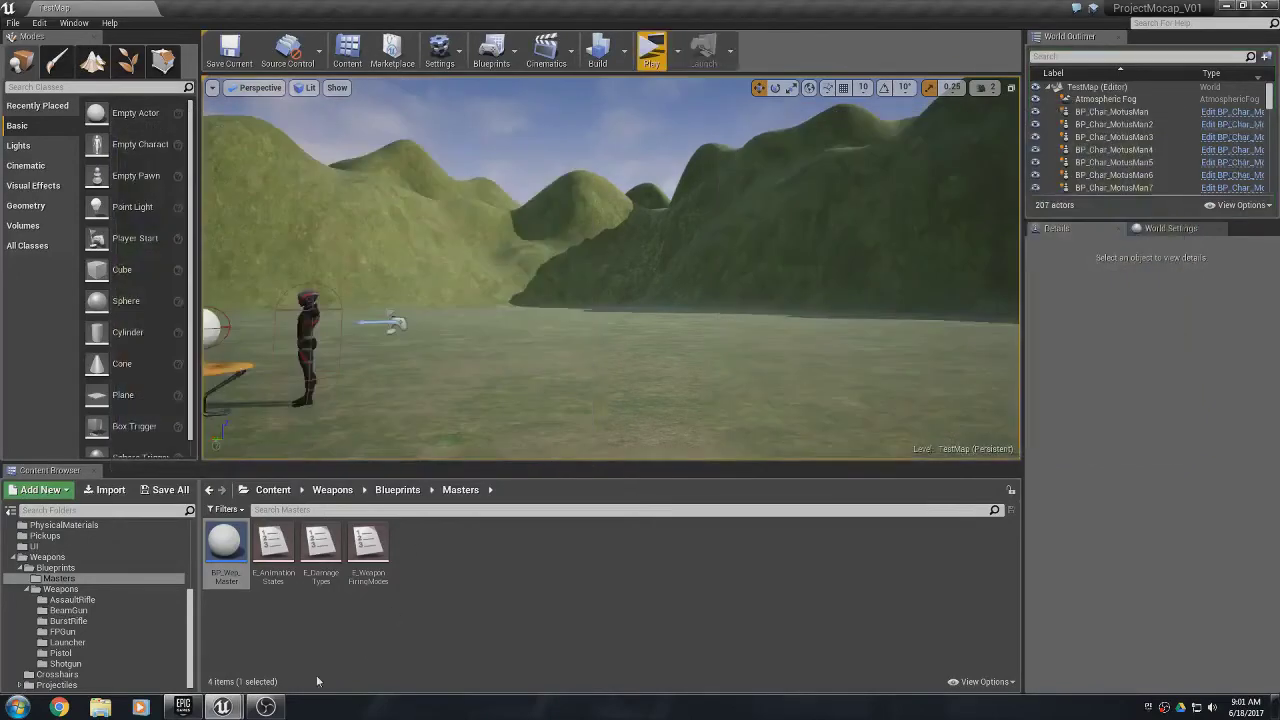
- Set the FP Gun's Rate Of Fire to 0.2, and compile and save the blueprint
mouse_move(222, 706)
click(283, 677)
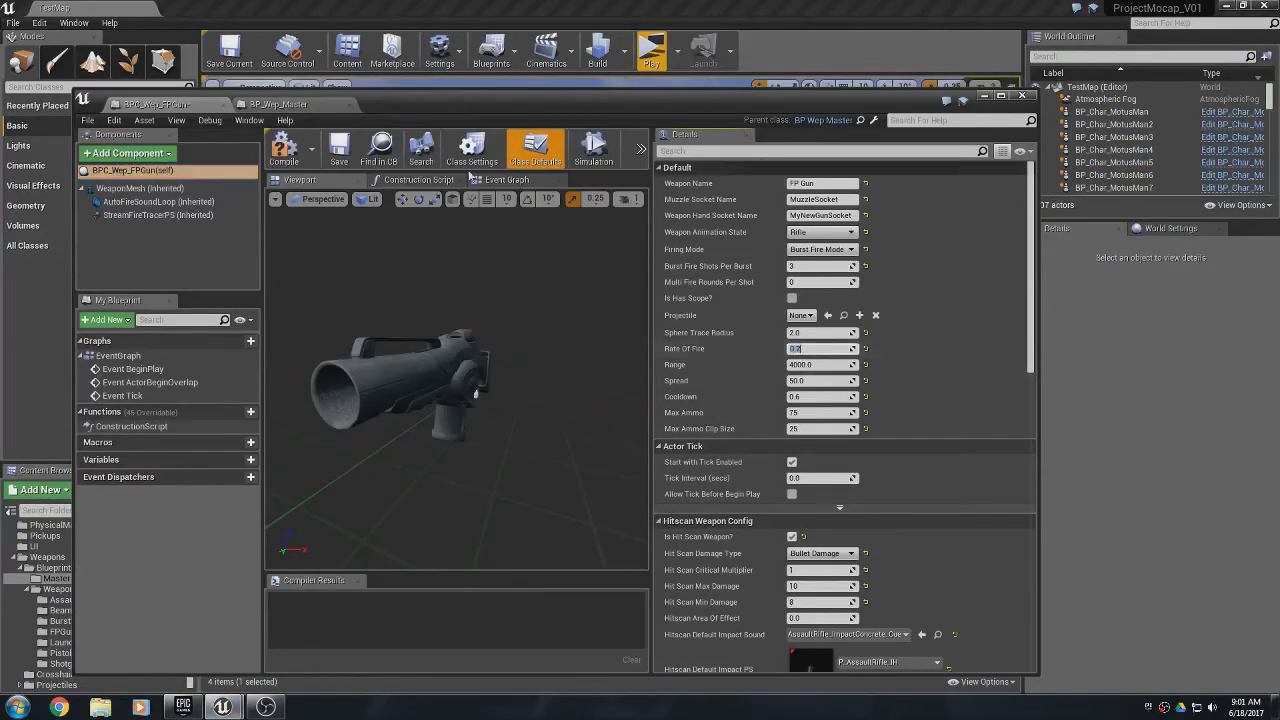
click(284, 148)
click(339, 148)
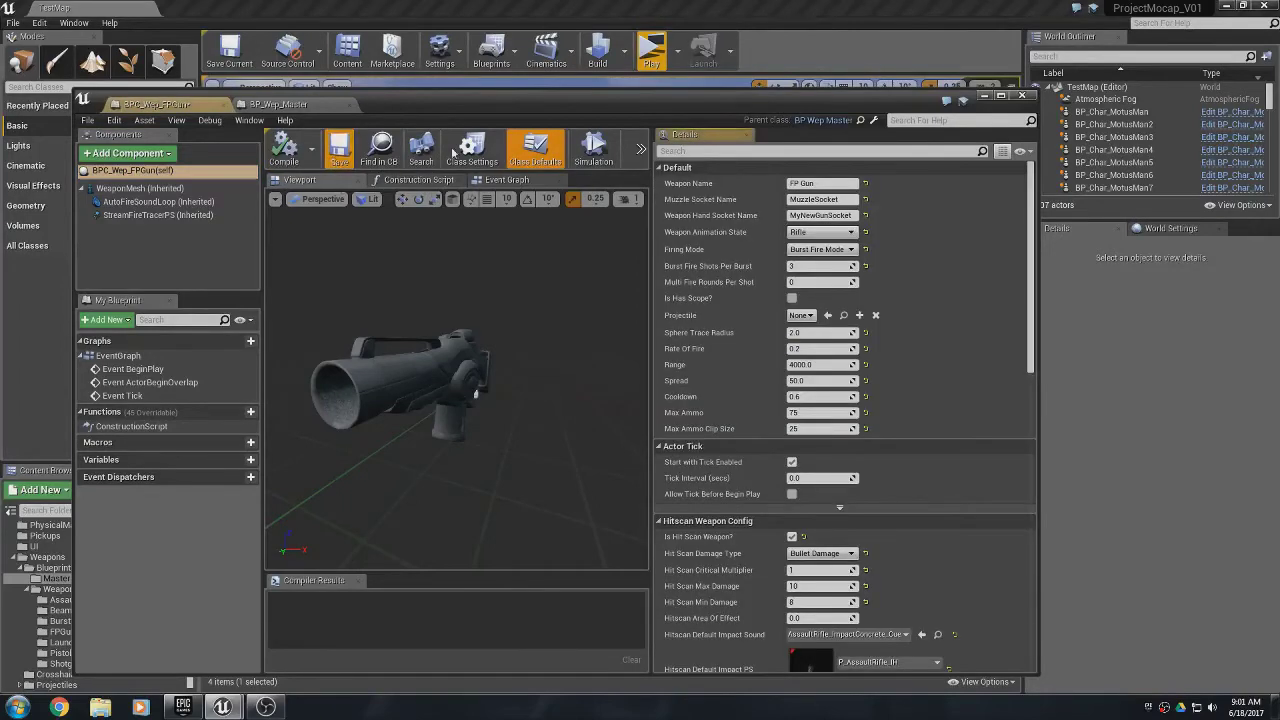
click(985, 95)
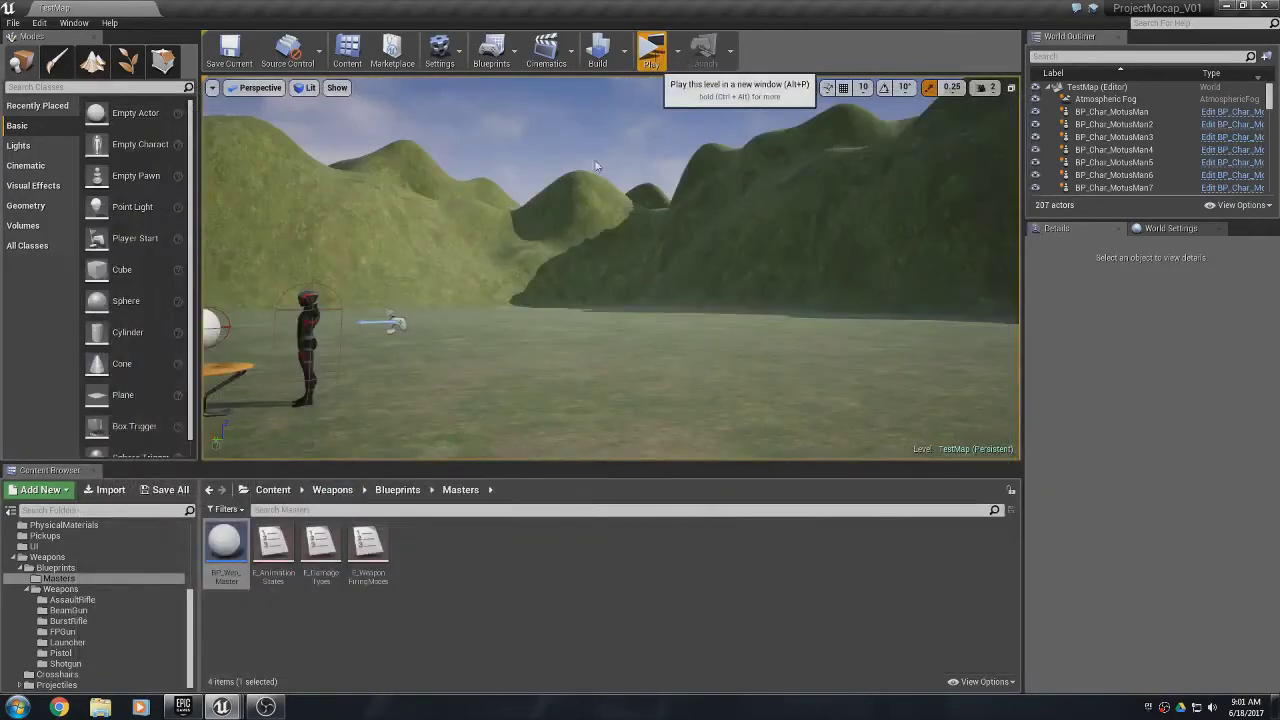
- Play the level and fire several bursts with the client character to check the 0.2 rate of fire
click(651, 48)
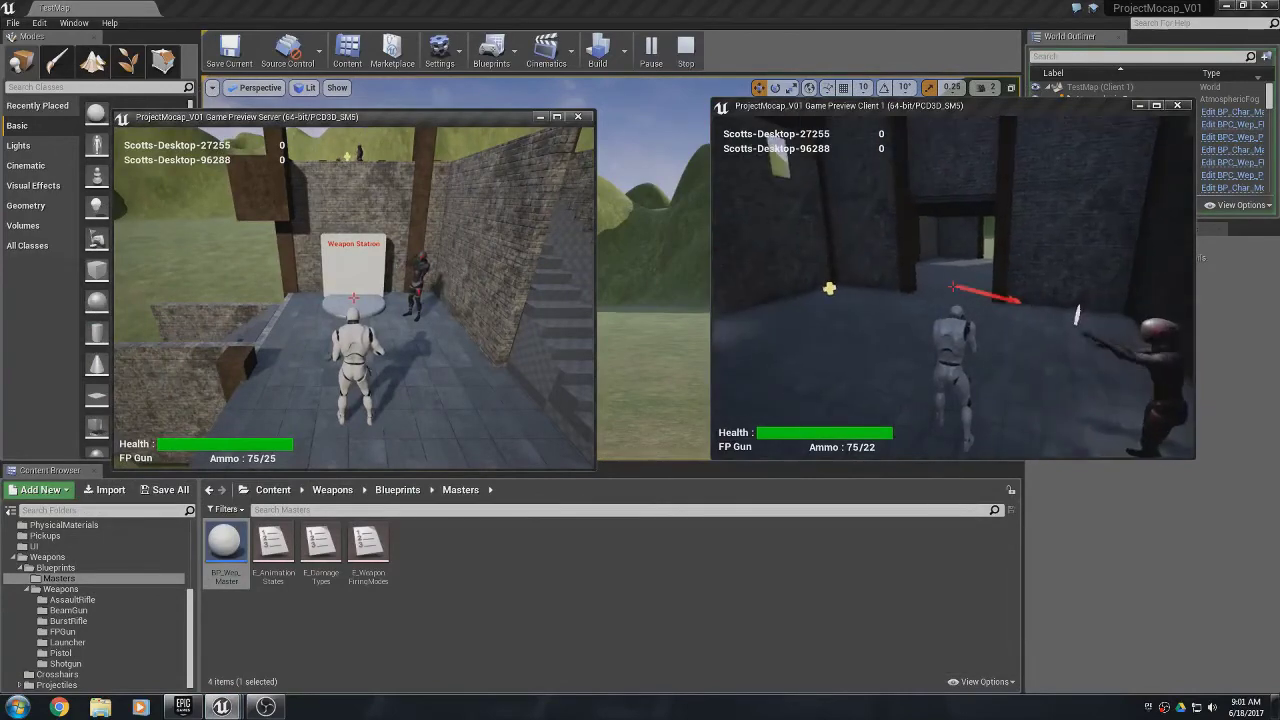
click(953, 285)
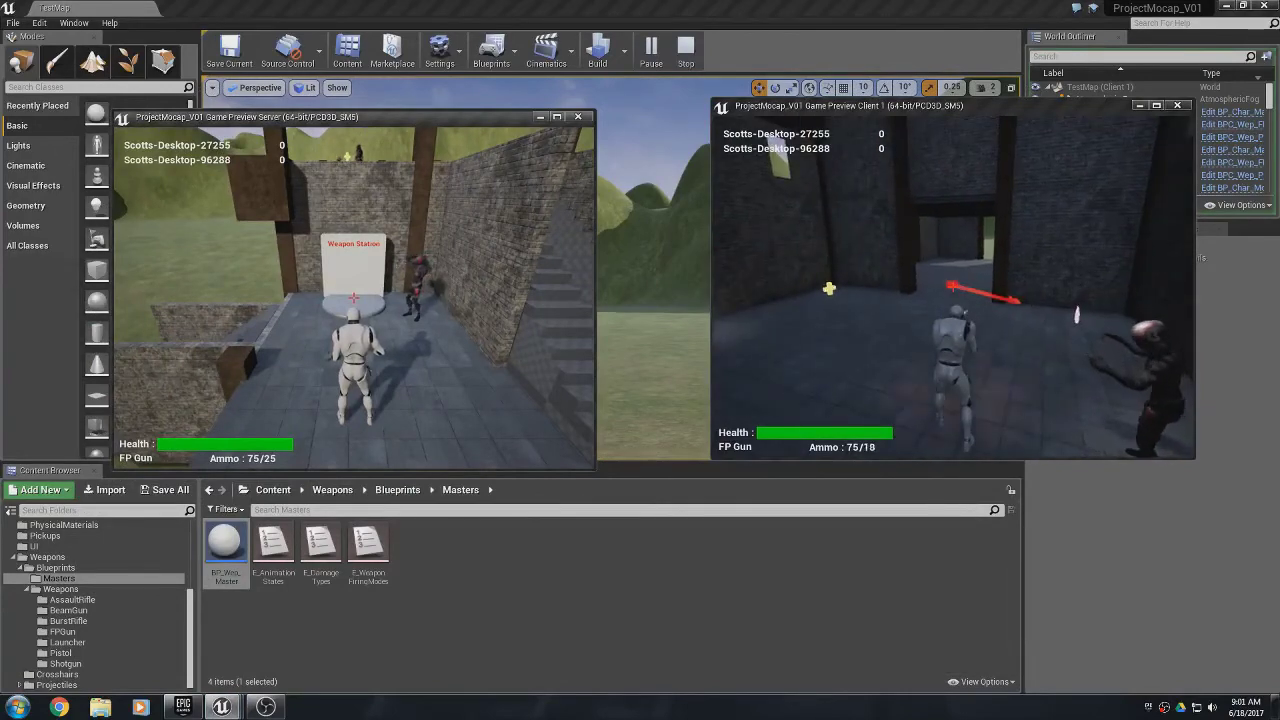
click(953, 285)
click(953, 285)
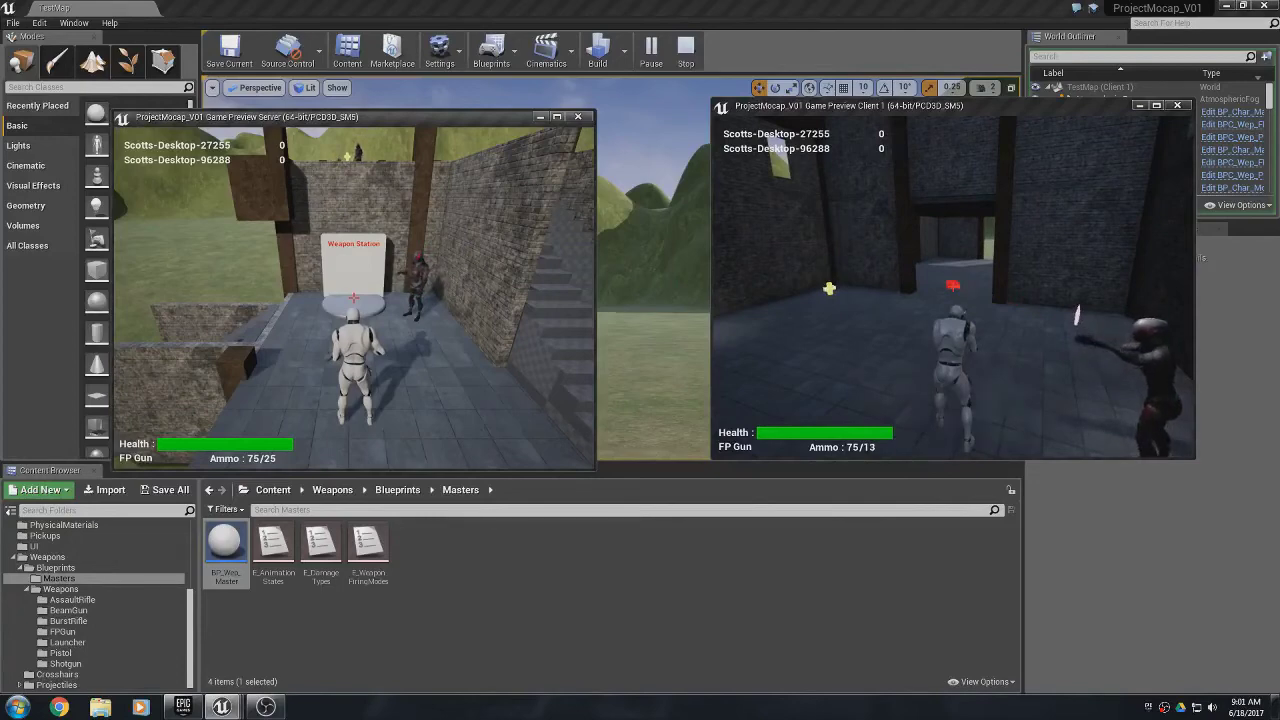
- Run the client character outside and up the stairs to stand beside the server player's character
key(w)
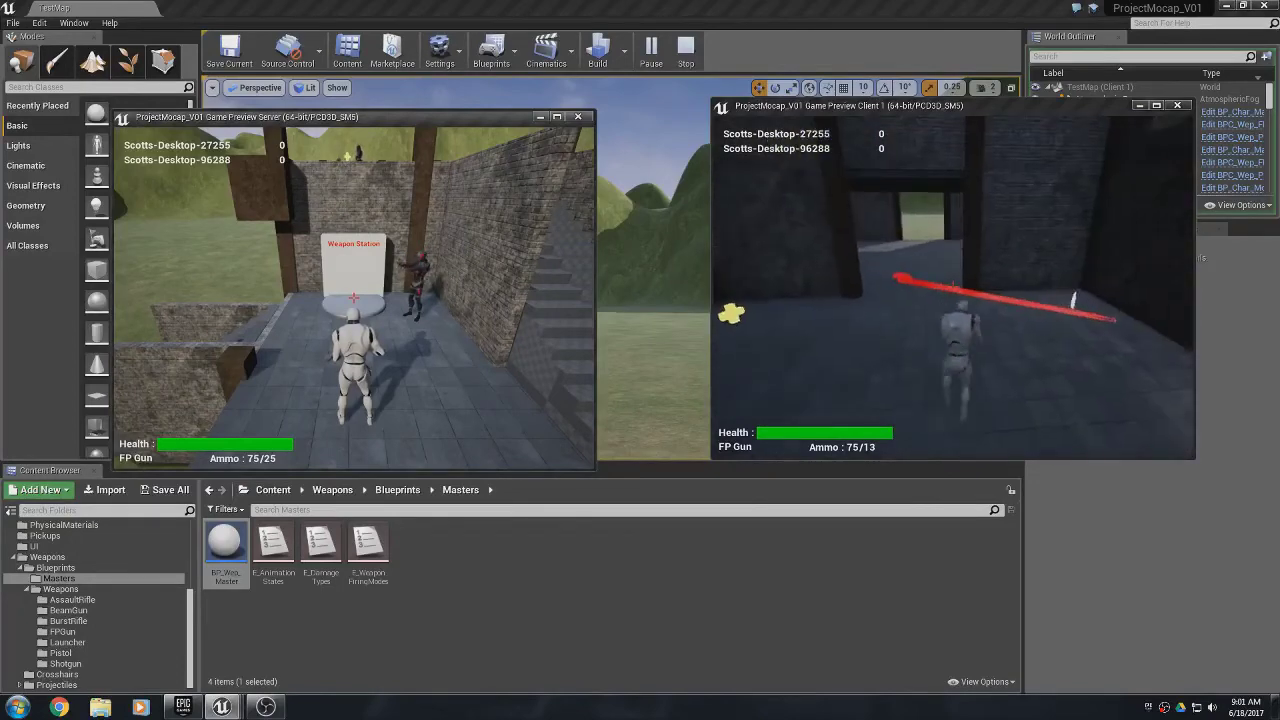
key(w)
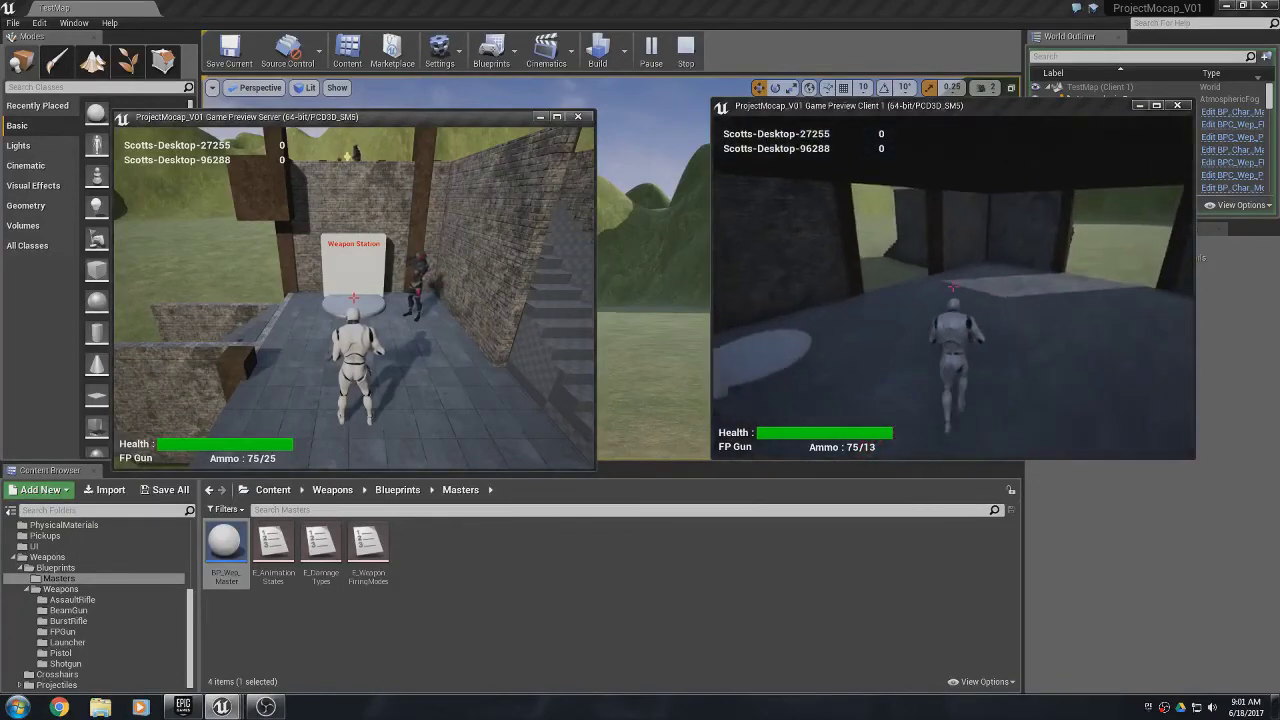
key(w)
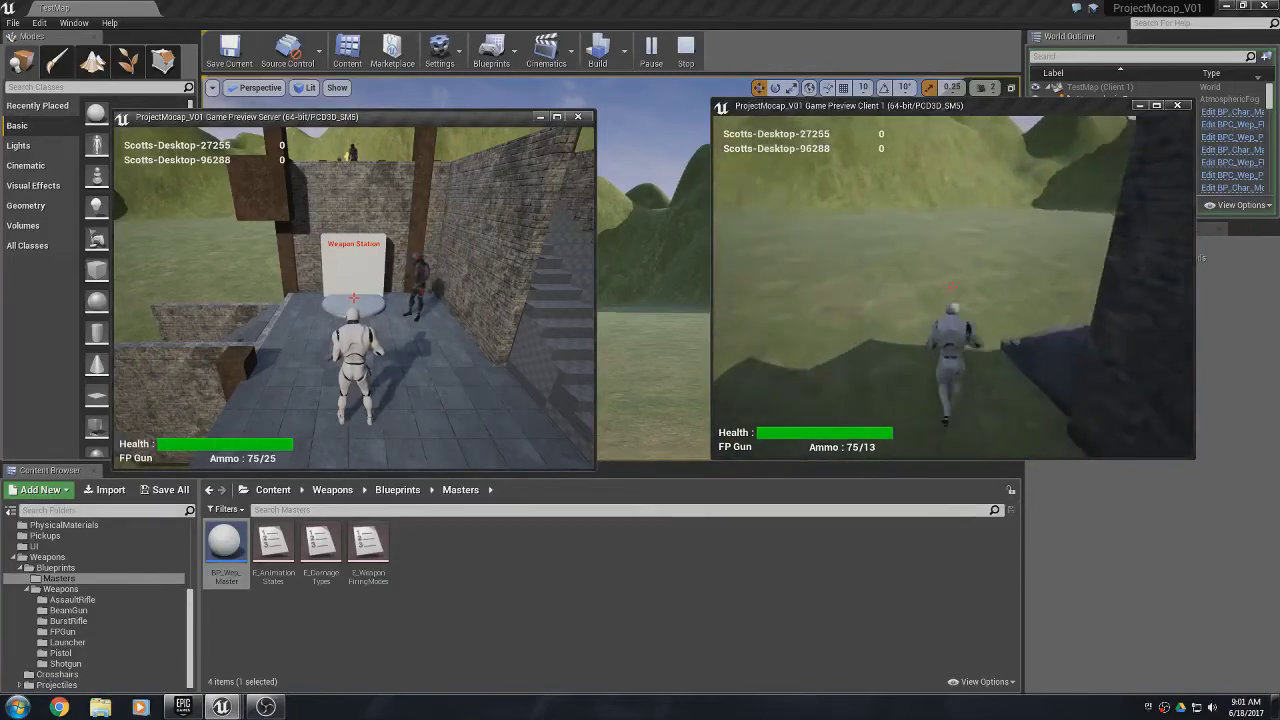
key(w)
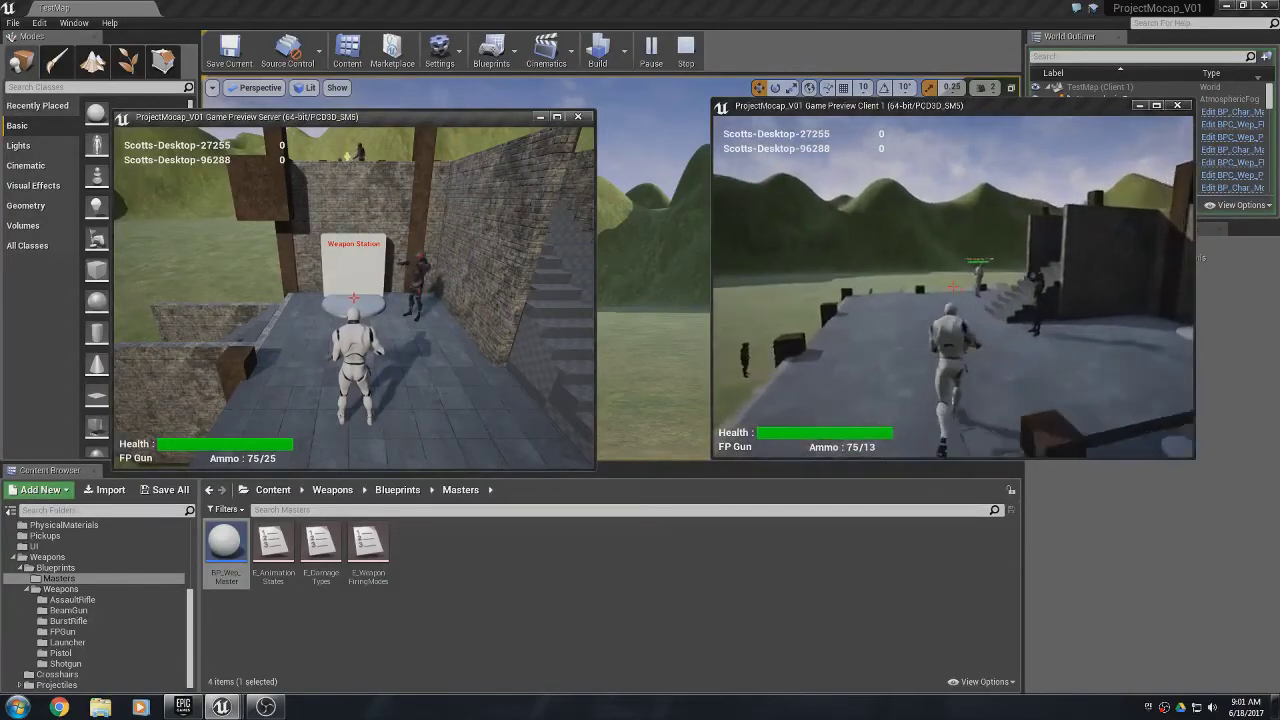
key(w)
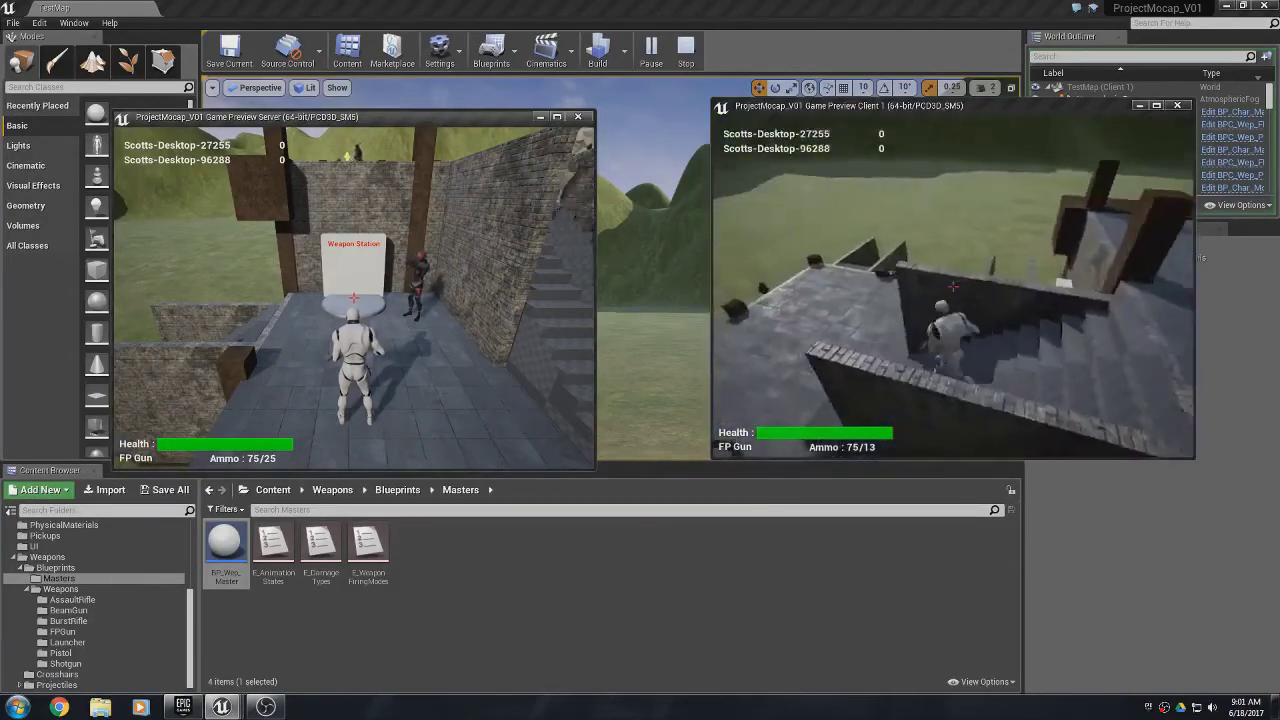
key(w)
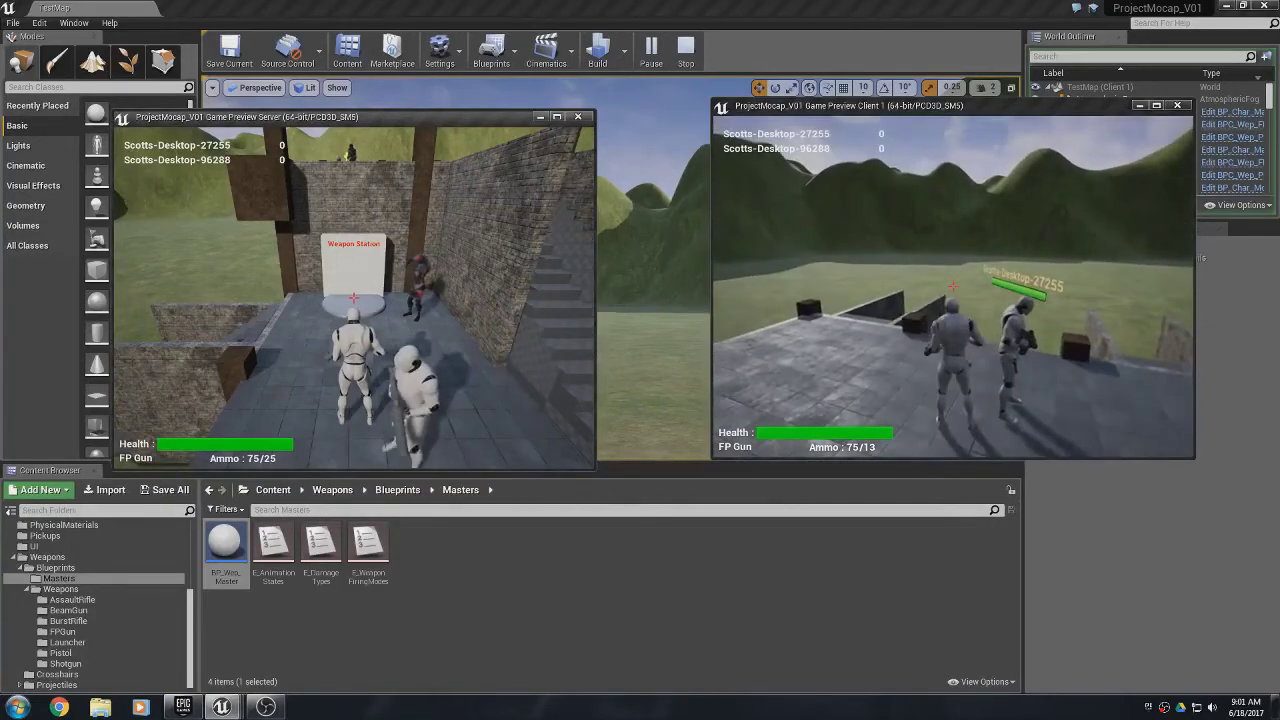
- Fire repeated bursts beside the server character to compare the shots in both previews, and end the session
click(952, 286)
click(952, 286)
click(953, 286)
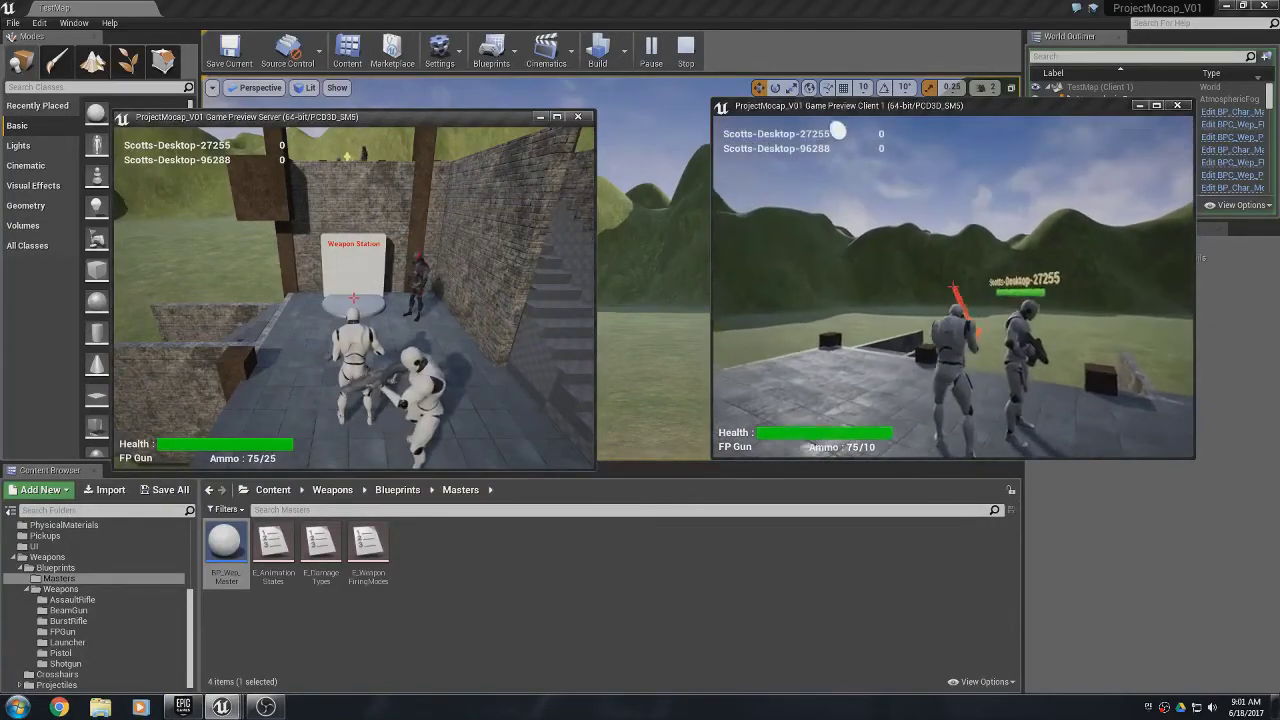
click(955, 286)
click(955, 286)
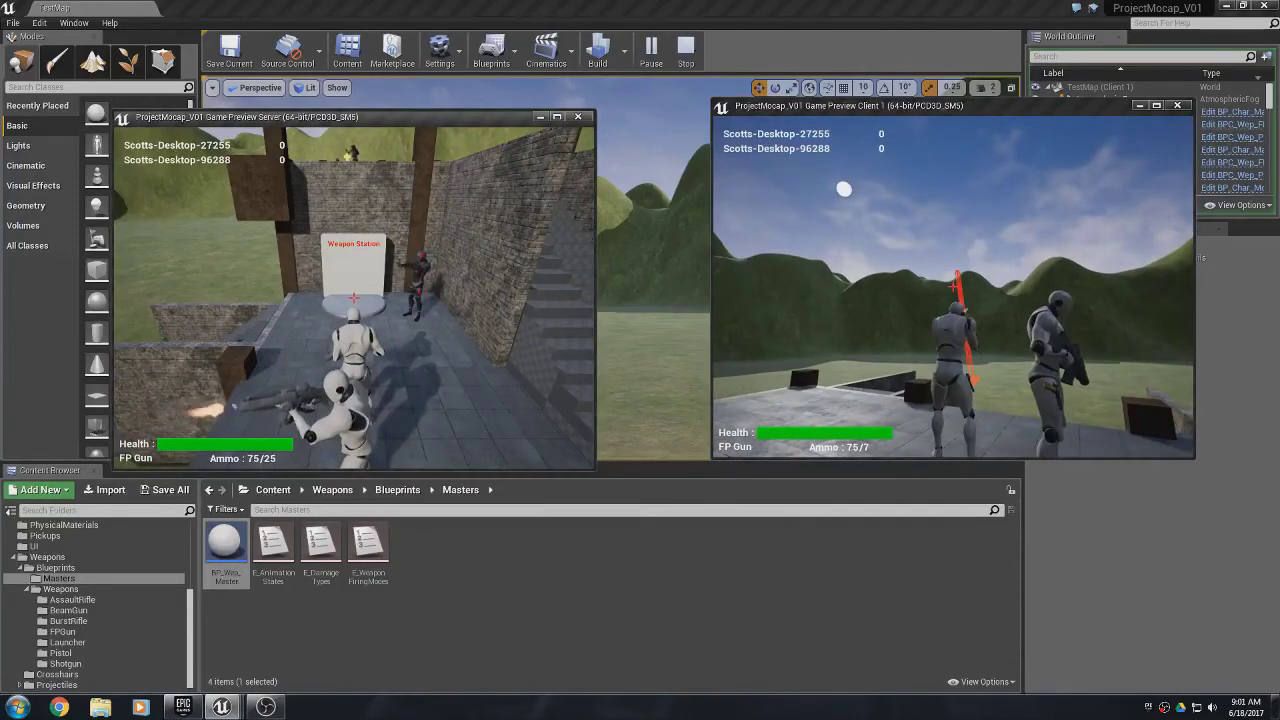
click(955, 286)
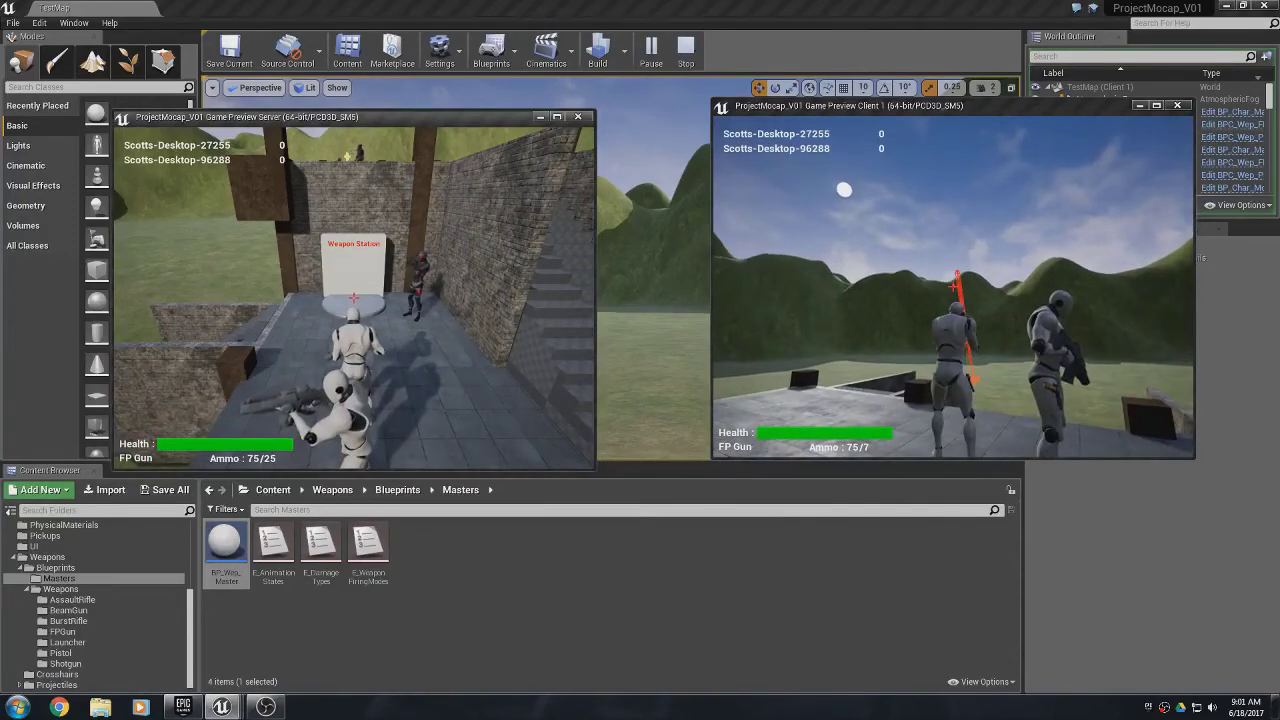
click(953, 286)
click(953, 286)
click(953, 286)
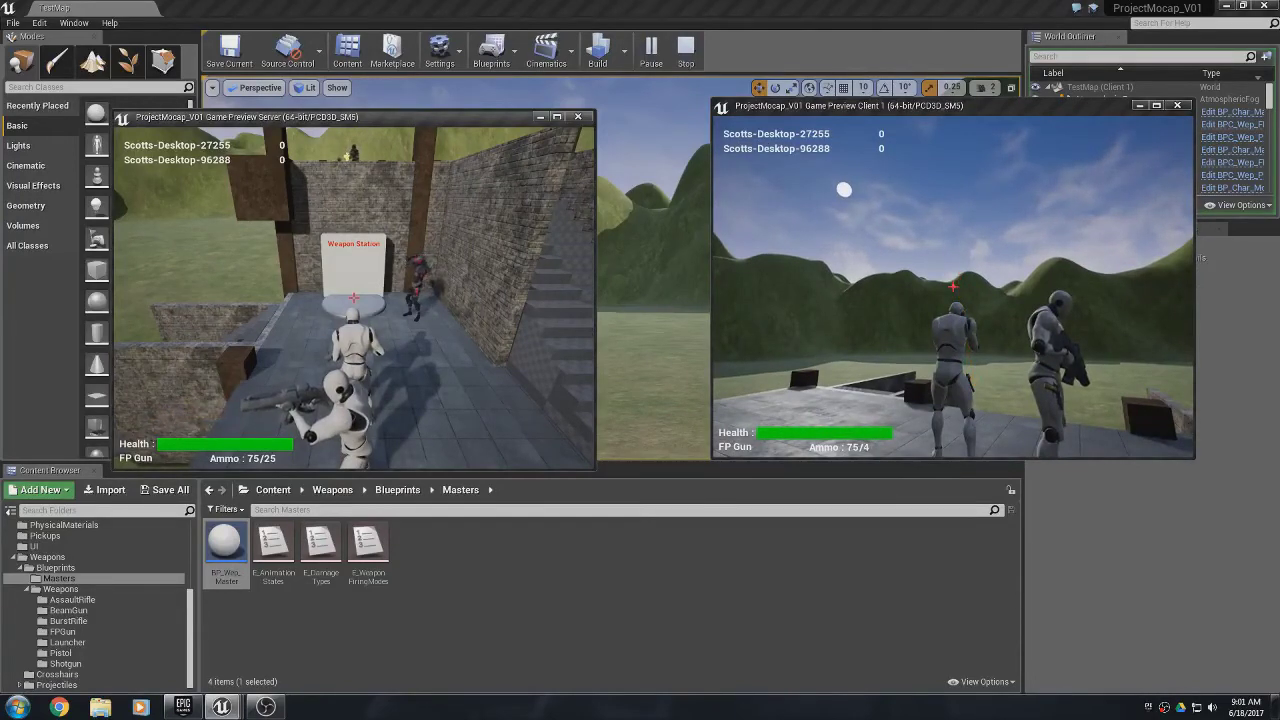
click(953, 286)
click(953, 286)
click(953, 286)
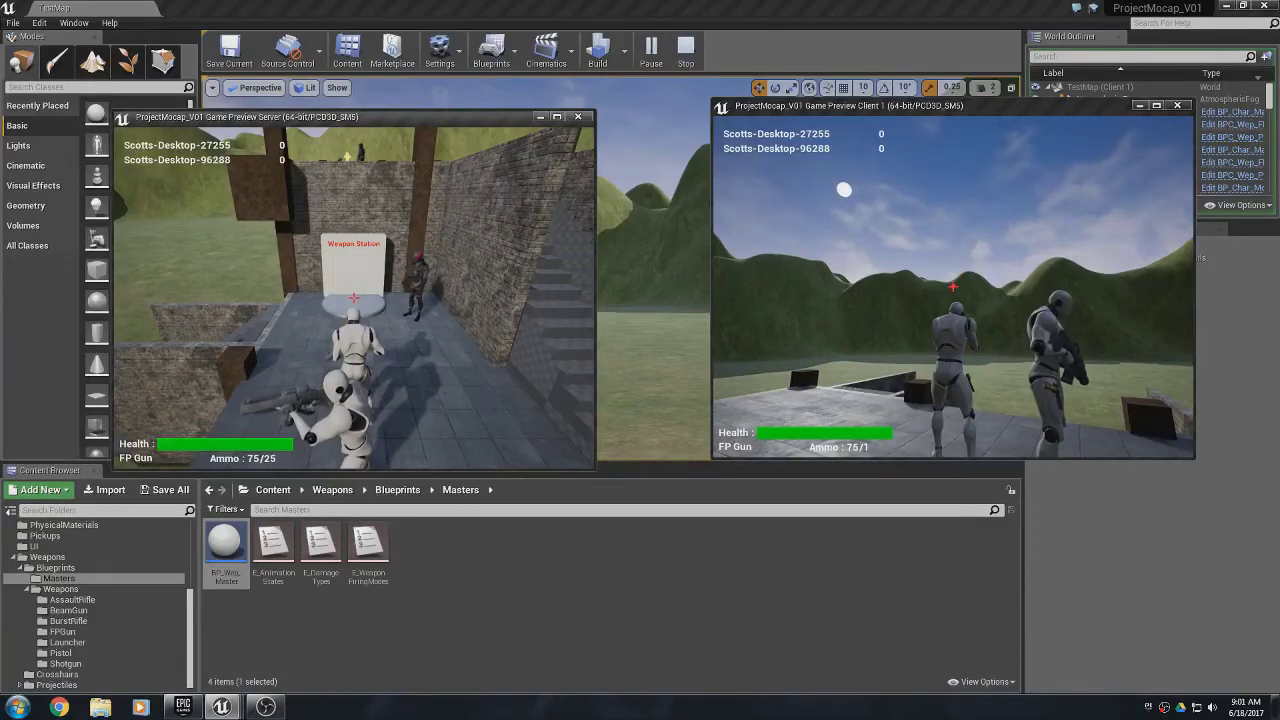
key(Escape)
- Set the FP Gun's Cooldown to 1.2, and compile and save the blueprint
mouse_move(222, 706)
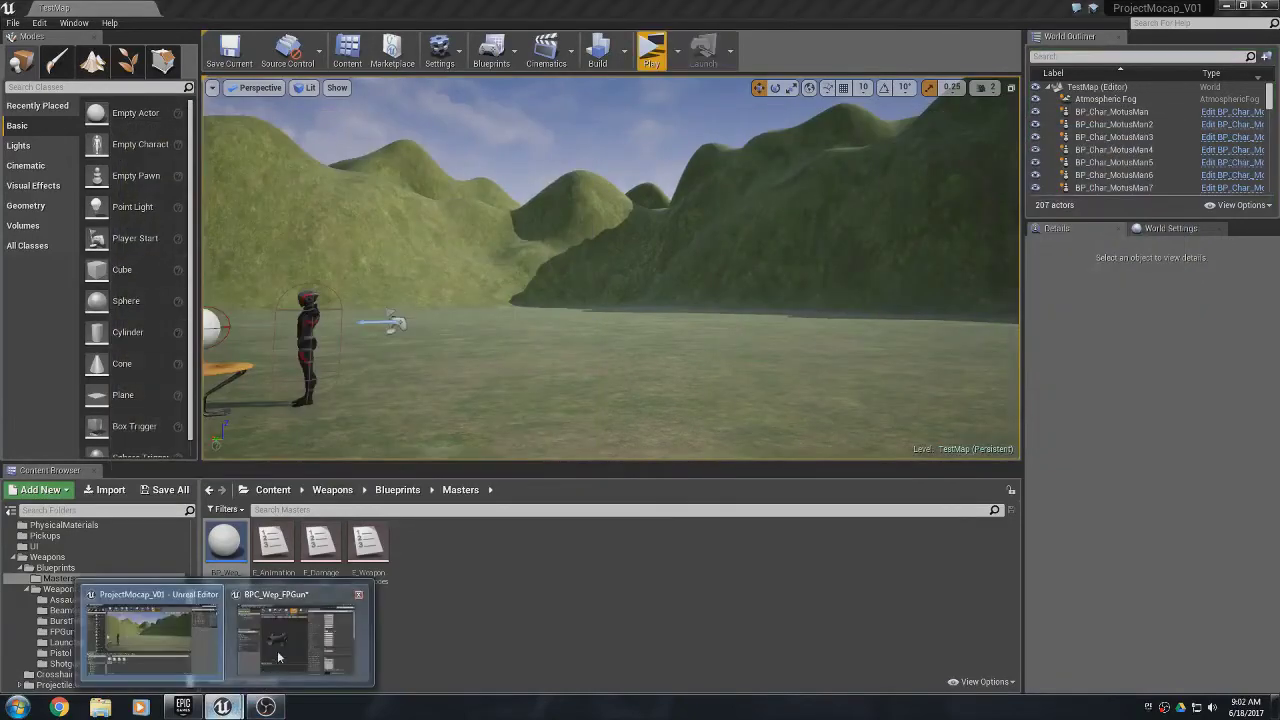
click(278, 651)
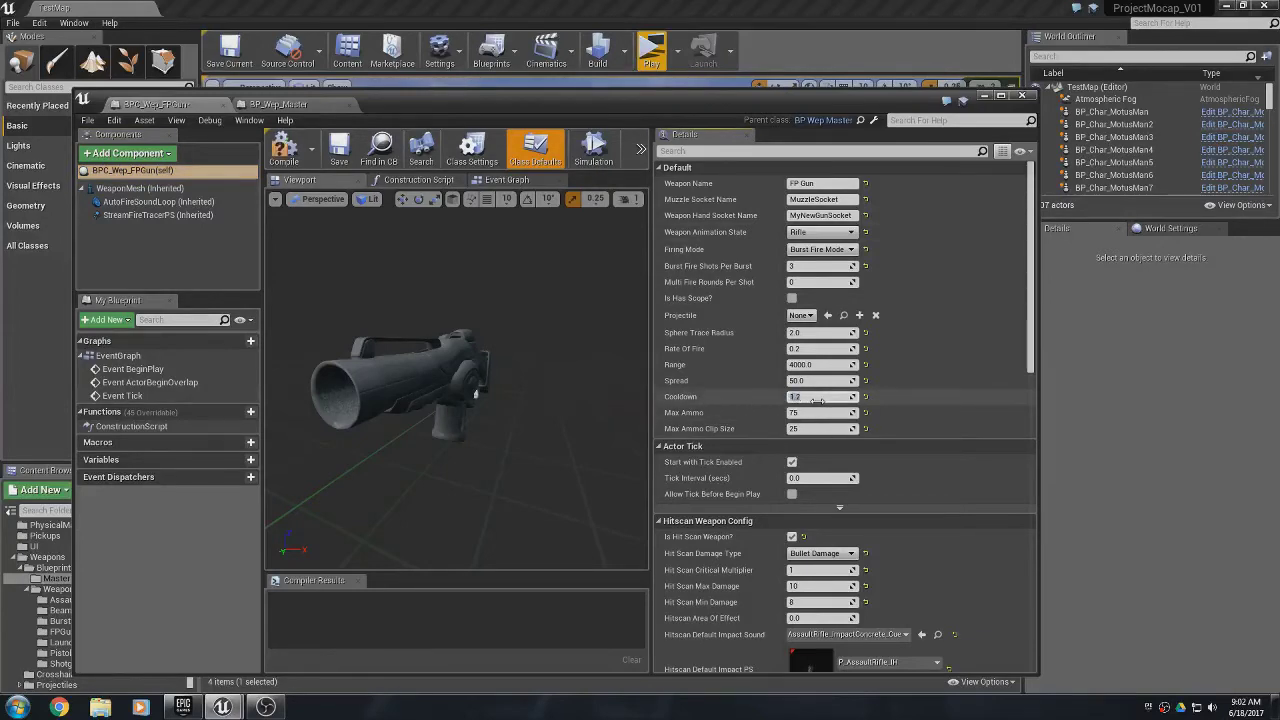
click(285, 148)
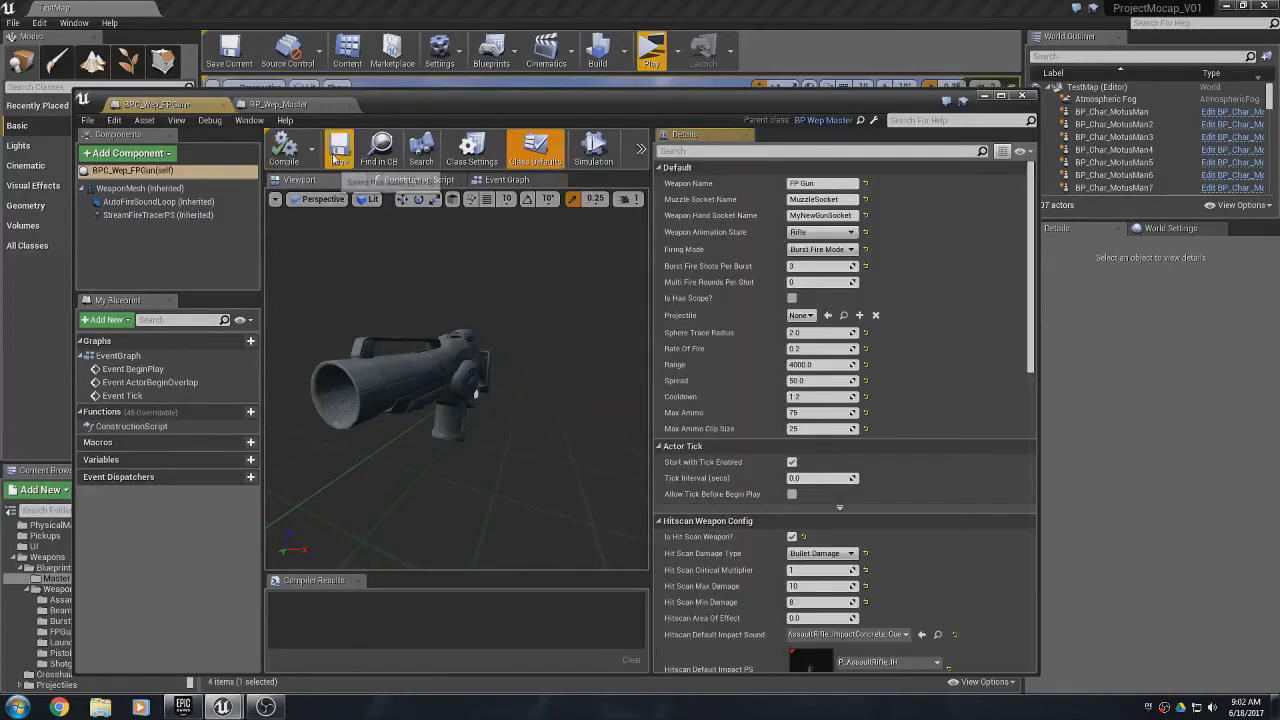
click(984, 96)
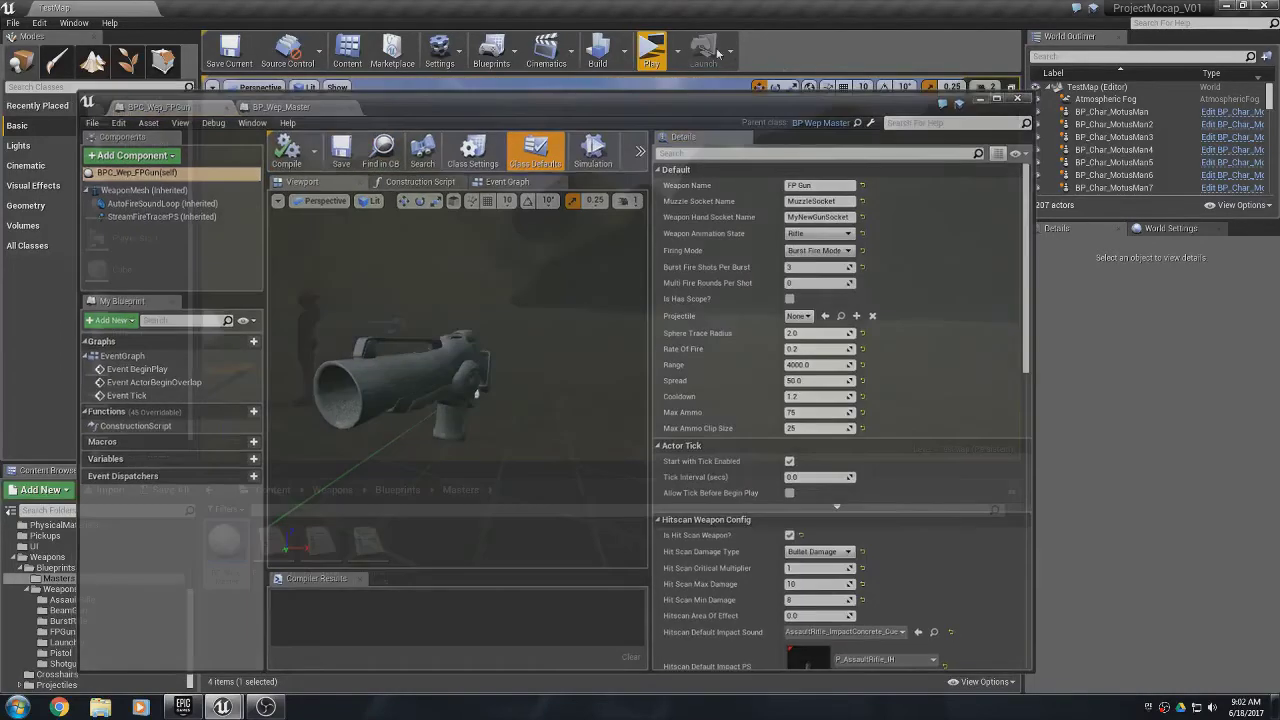
- Play the level, fire repeated bursts with the client character to check the 1.2 cooldown, and end the session
click(651, 50)
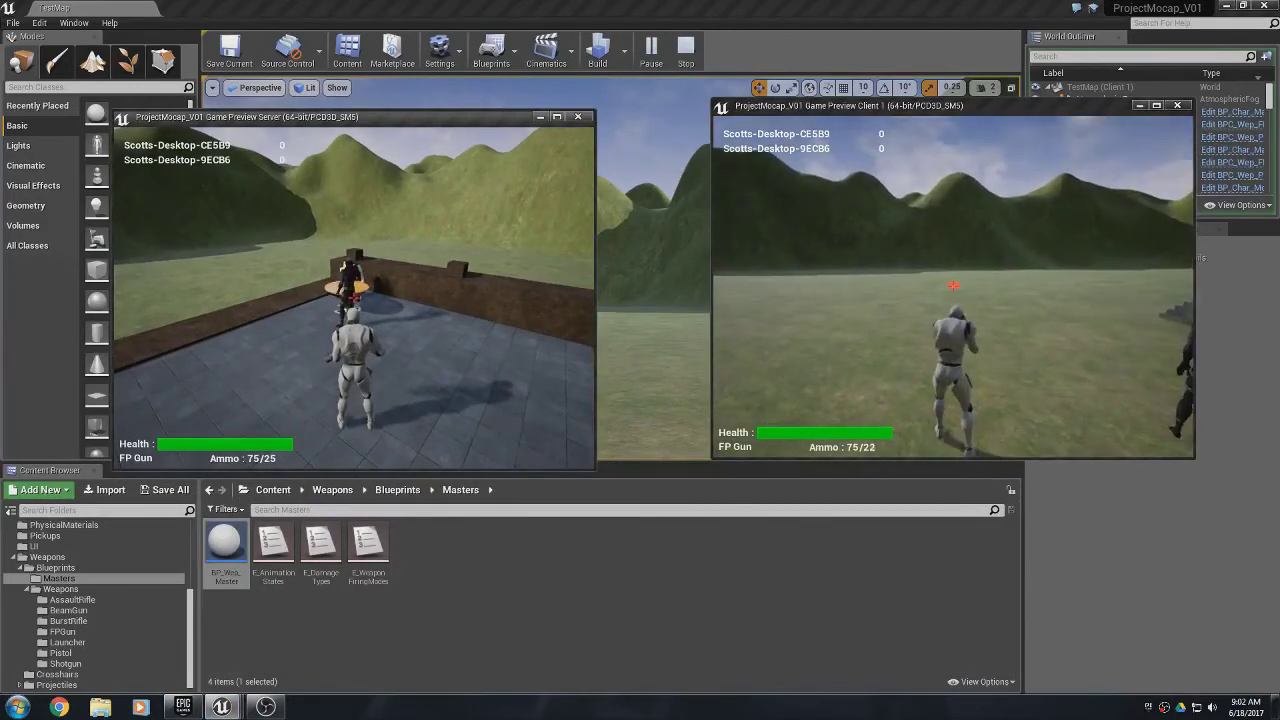
click(953, 285)
click(953, 285)
click(953, 285)
click(953, 285)
click(953, 285)
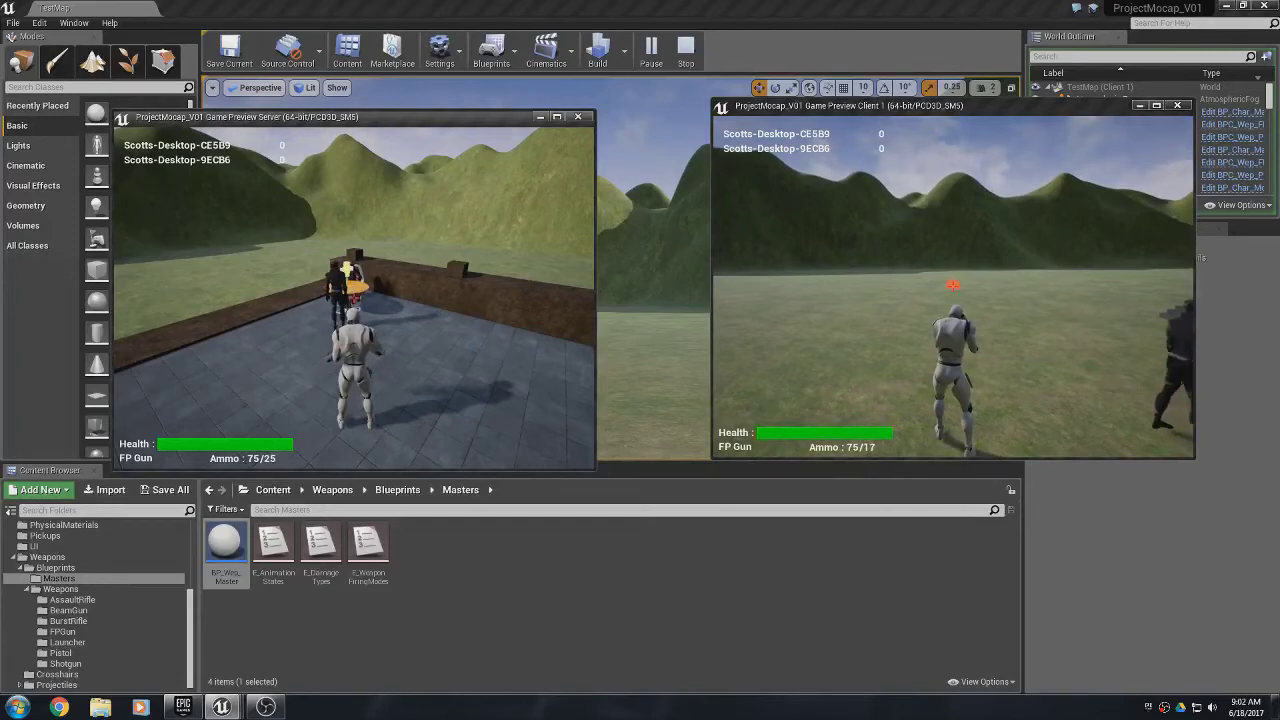
click(953, 285)
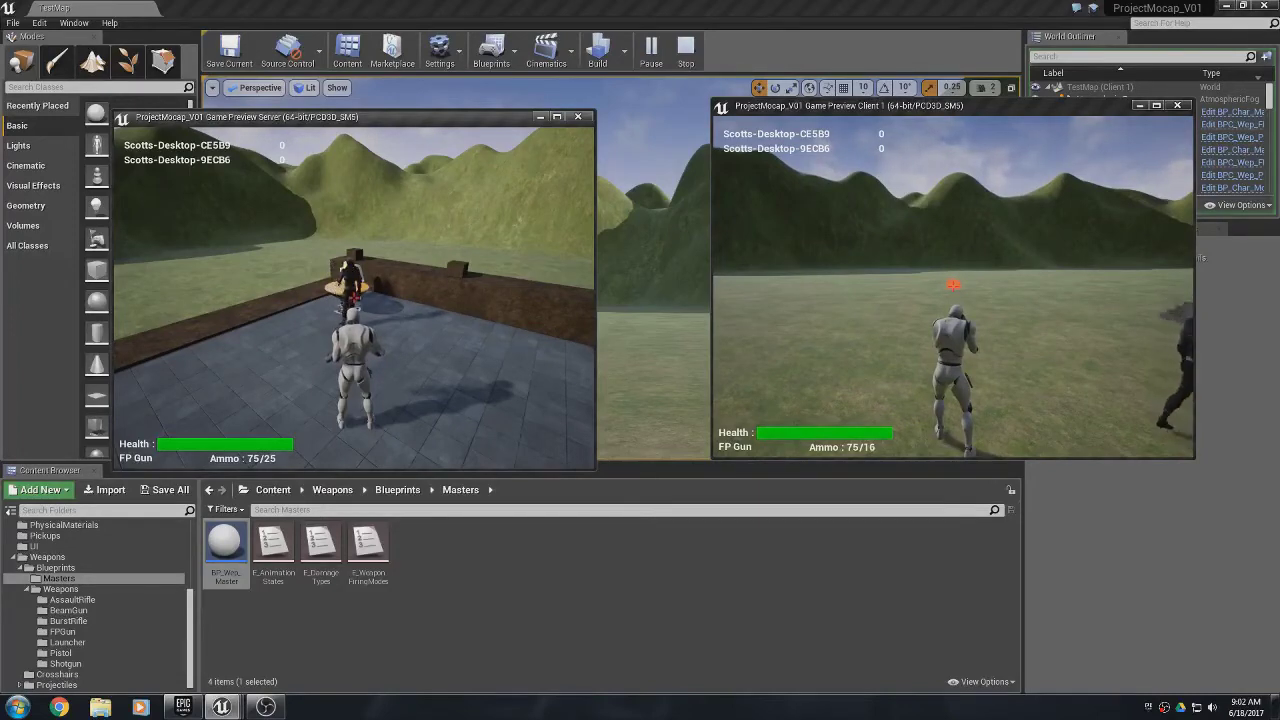
click(953, 285)
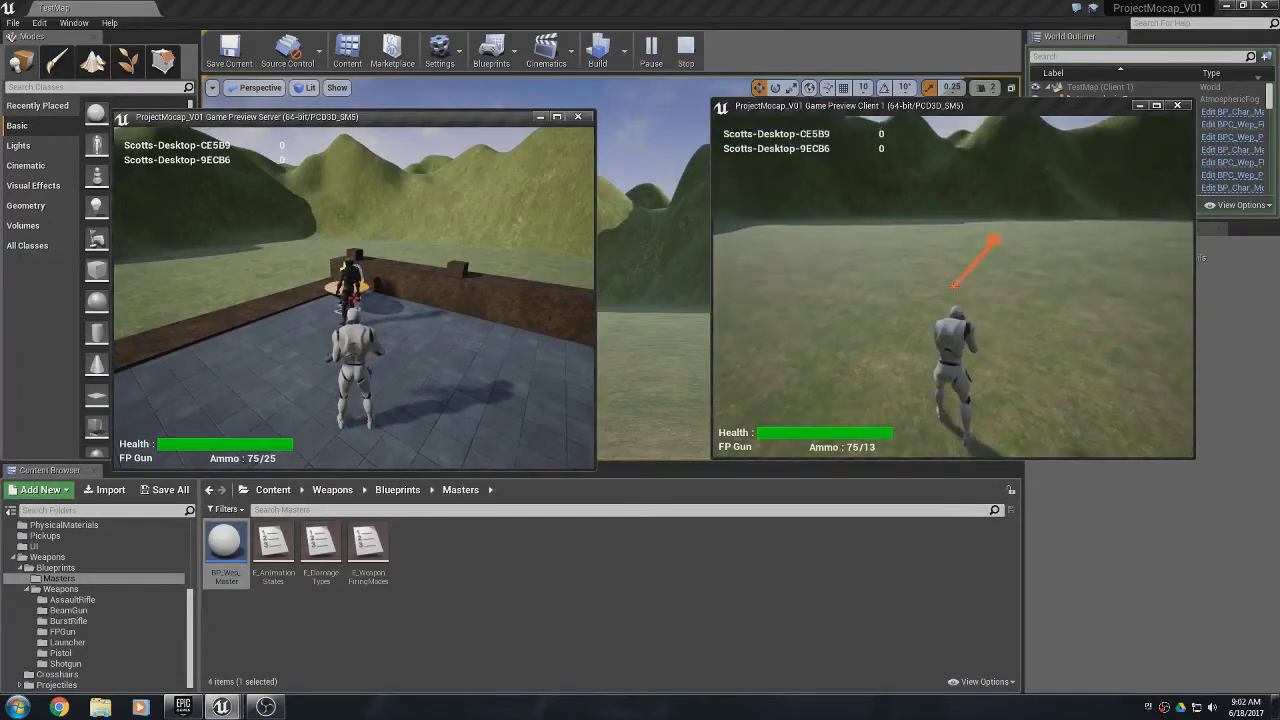
key(Escape)
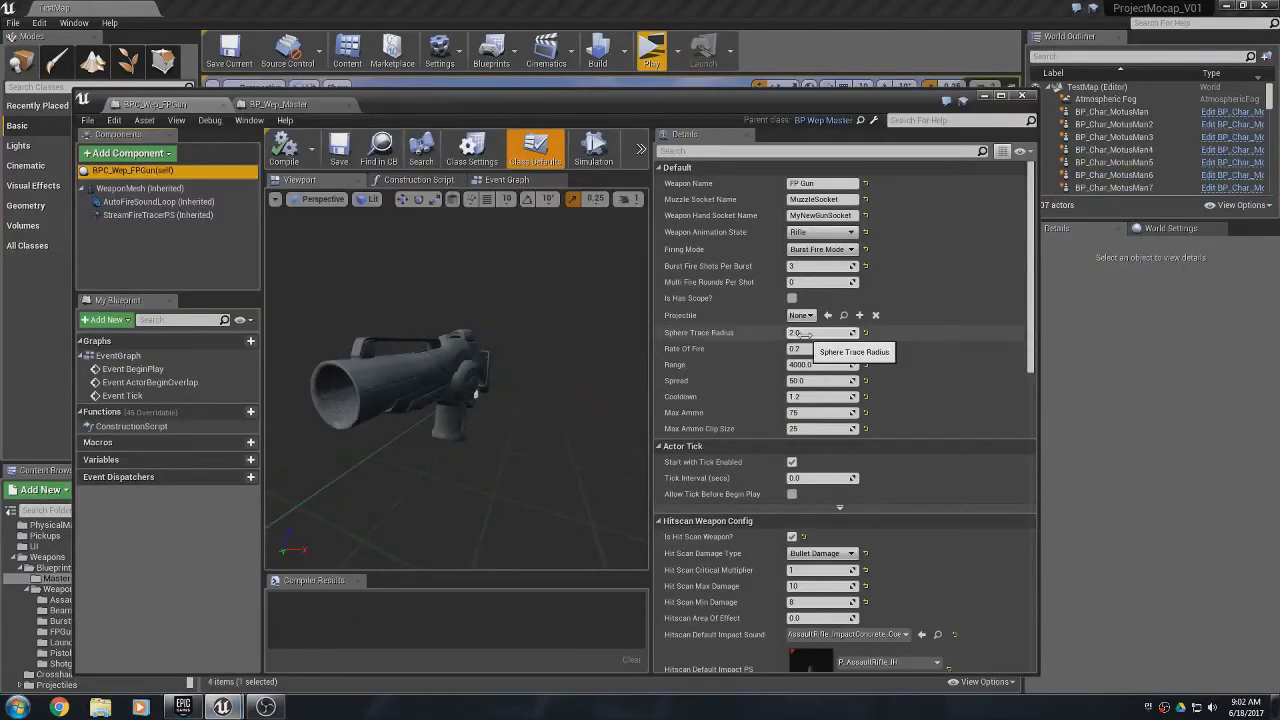
- Switch the FP Gun's Firing Mode to Multi Fire Mode and reset Burst Fire Shots Per Burst to its default
click(817, 250)
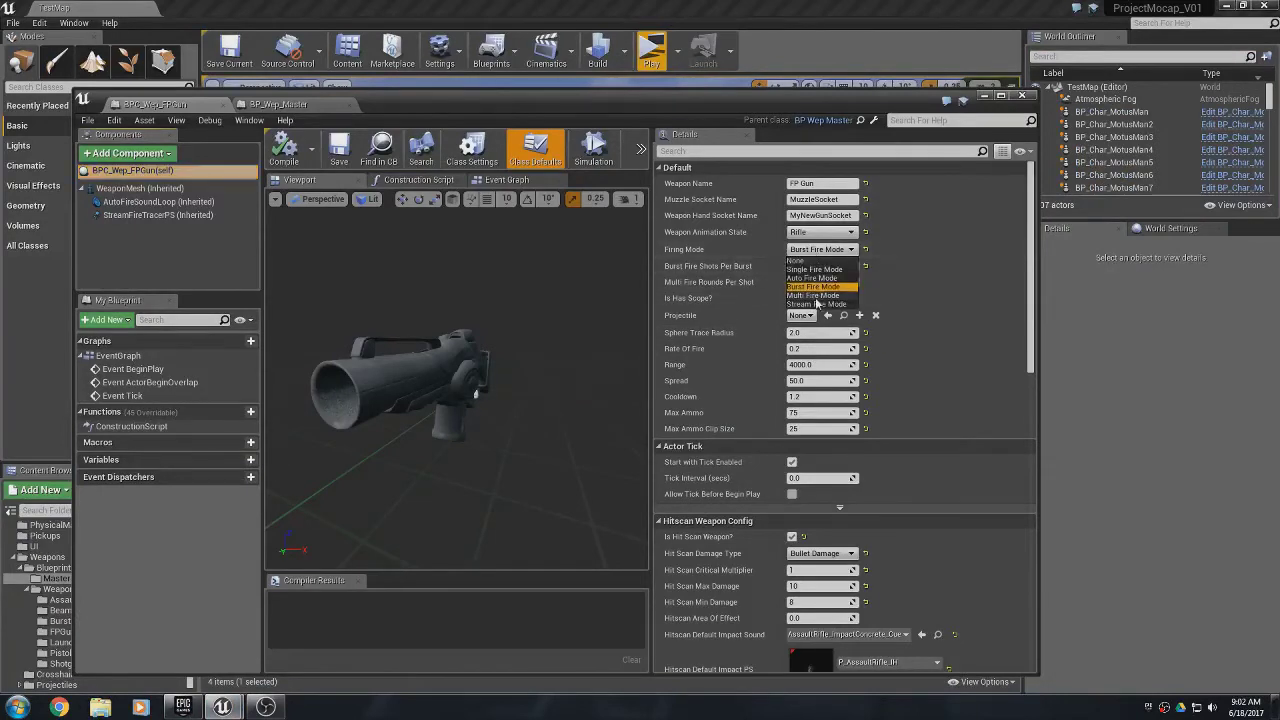
click(814, 296)
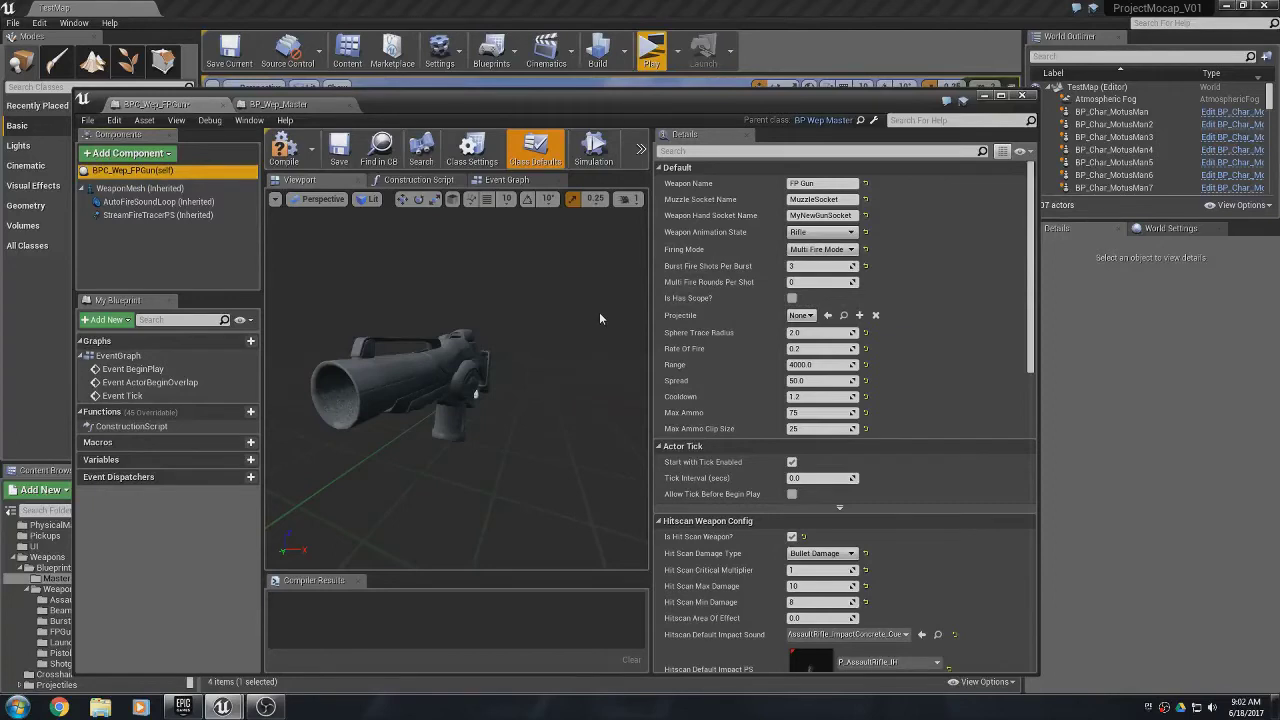
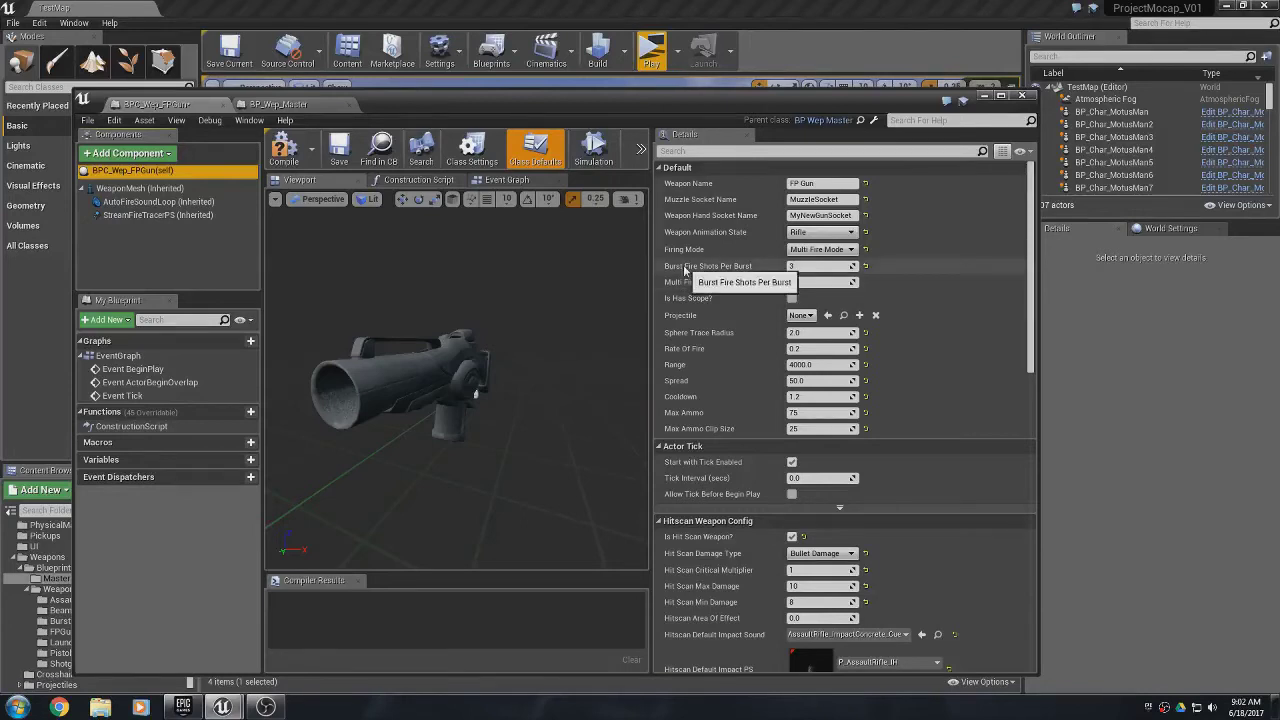
click(866, 266)
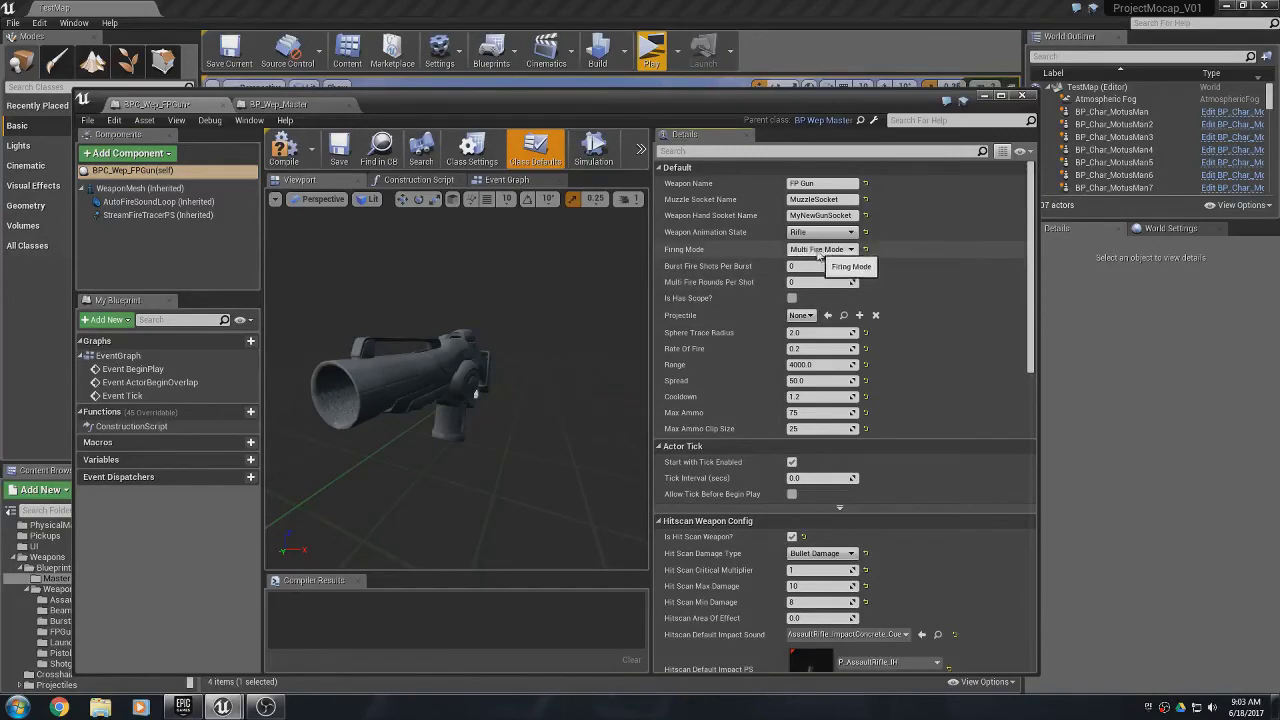
- Set the FP Gun's Multi Fire Rounds Per Shot to 6 and compile the blueprint
click(810, 284)
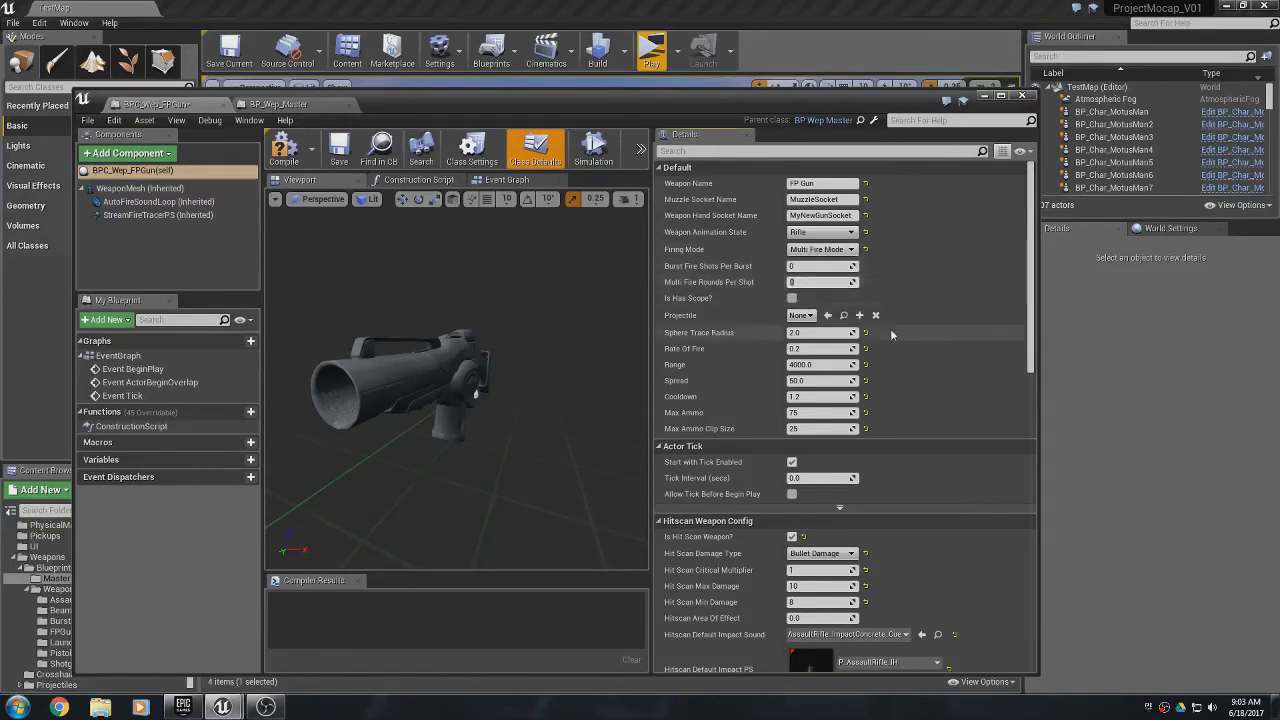
text(8)
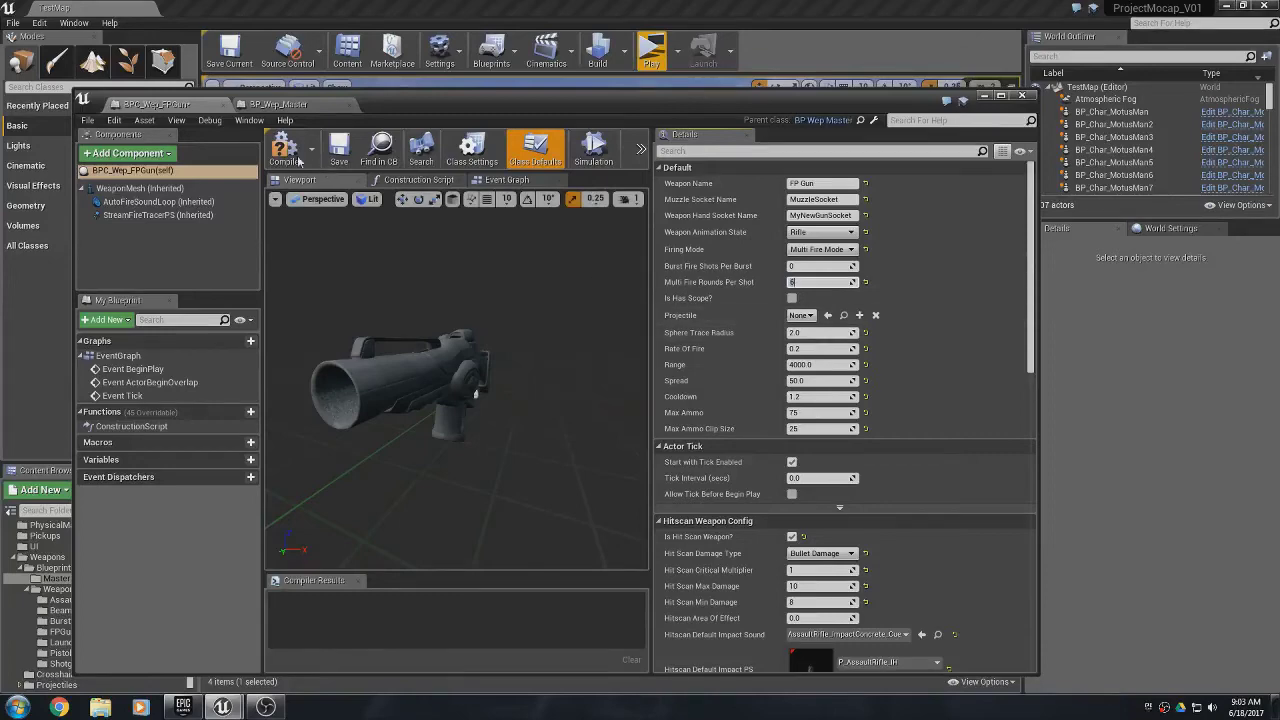
click(984, 97)
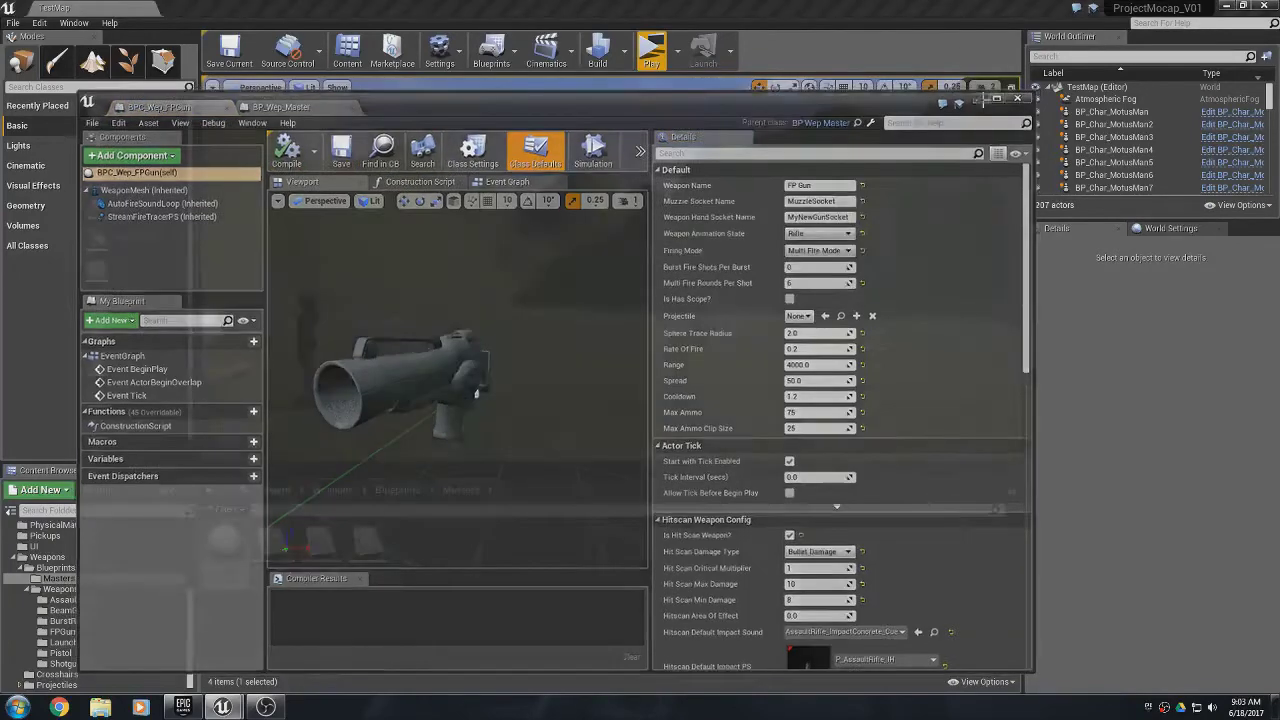
- Play the level and fire a multi-fire shot with the client character inside the building
click(651, 48)
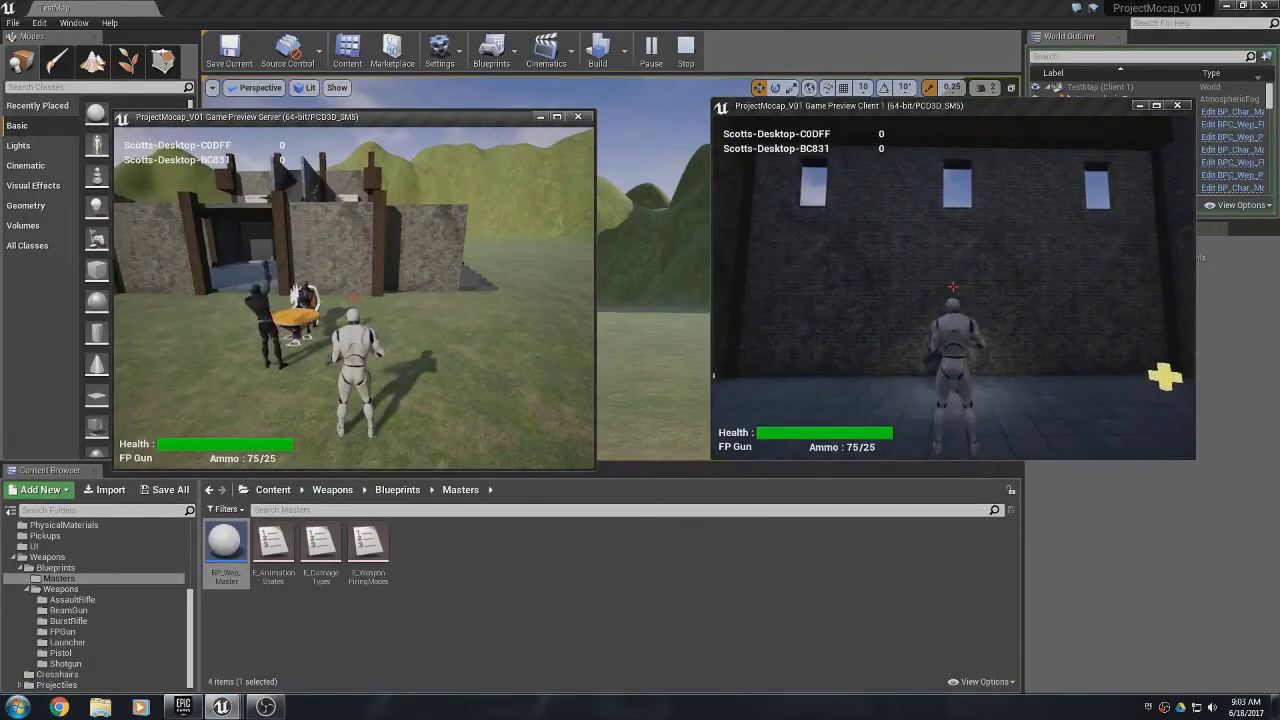
click(953, 287)
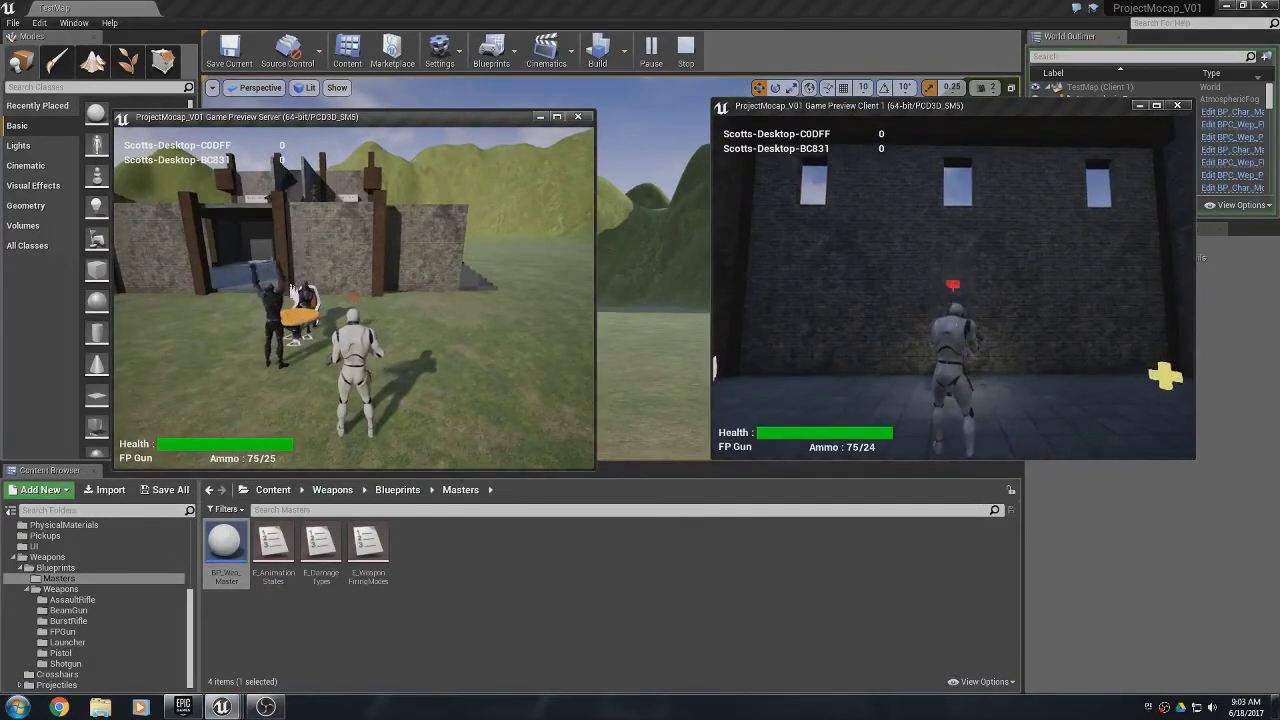
key(w)
key(w)
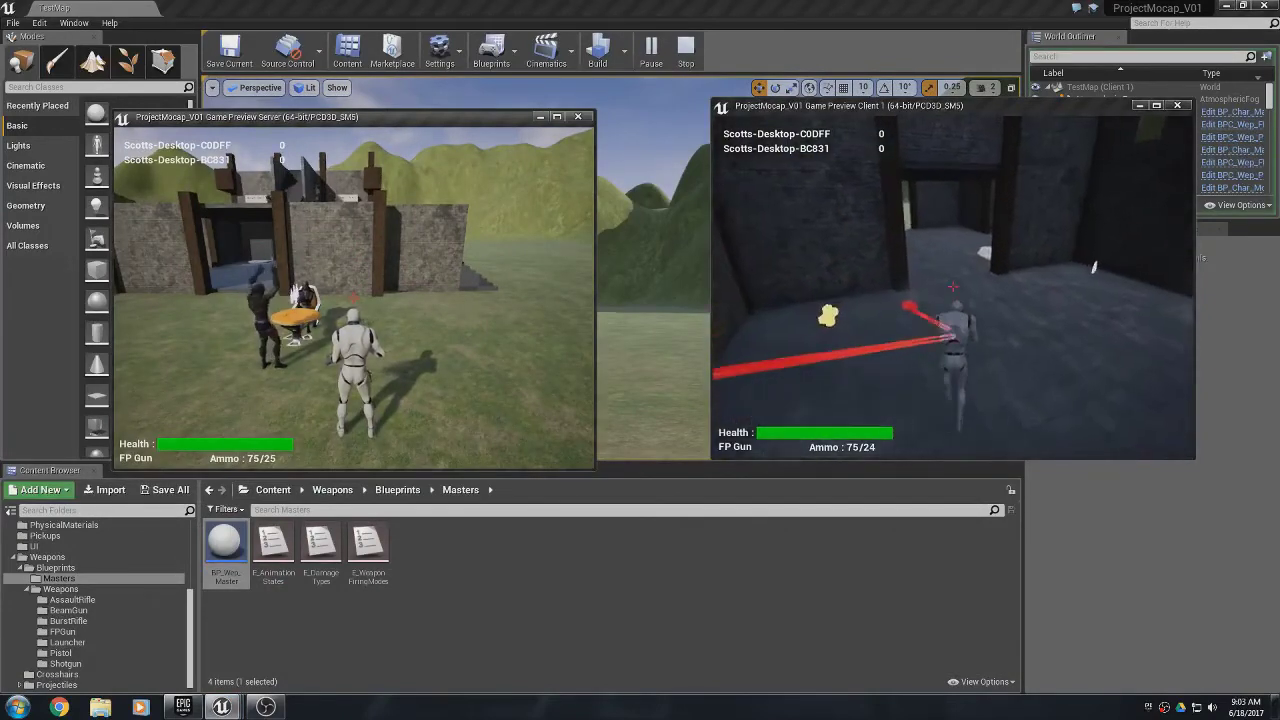
- Run the client character through the building onto the grass outside, reloading the gun on the way, and end the session
key(w)
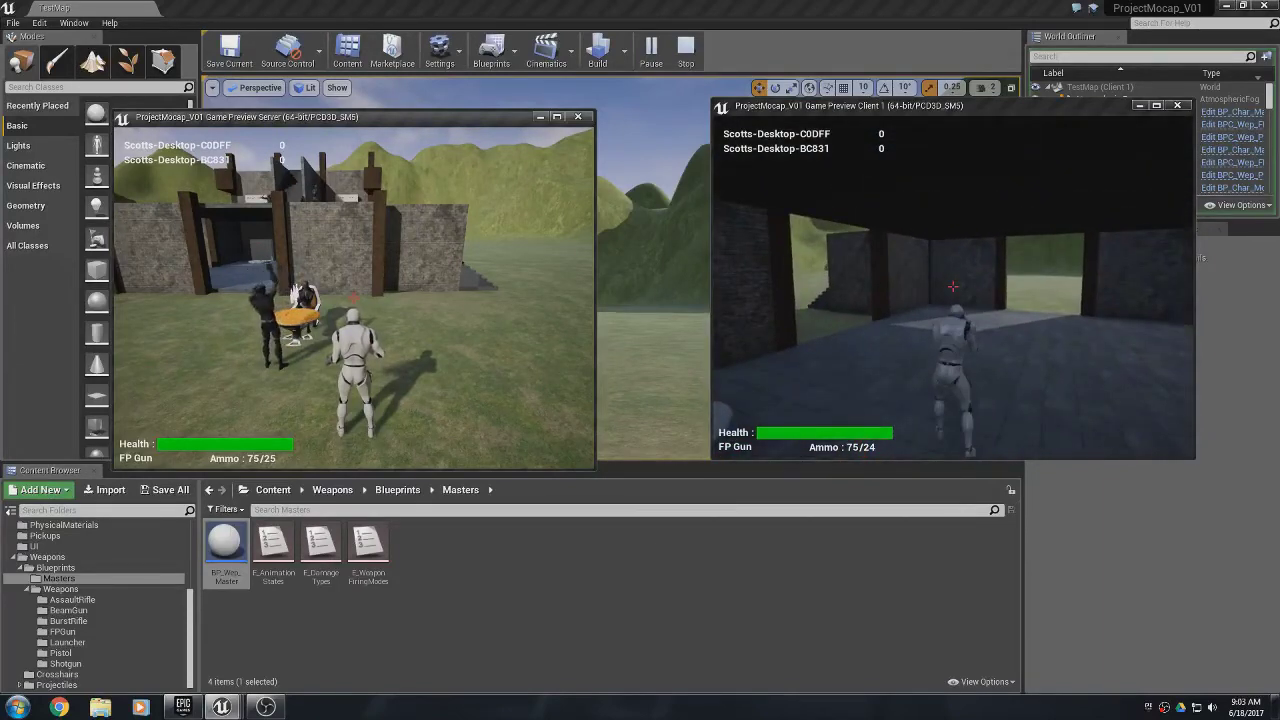
key(w)
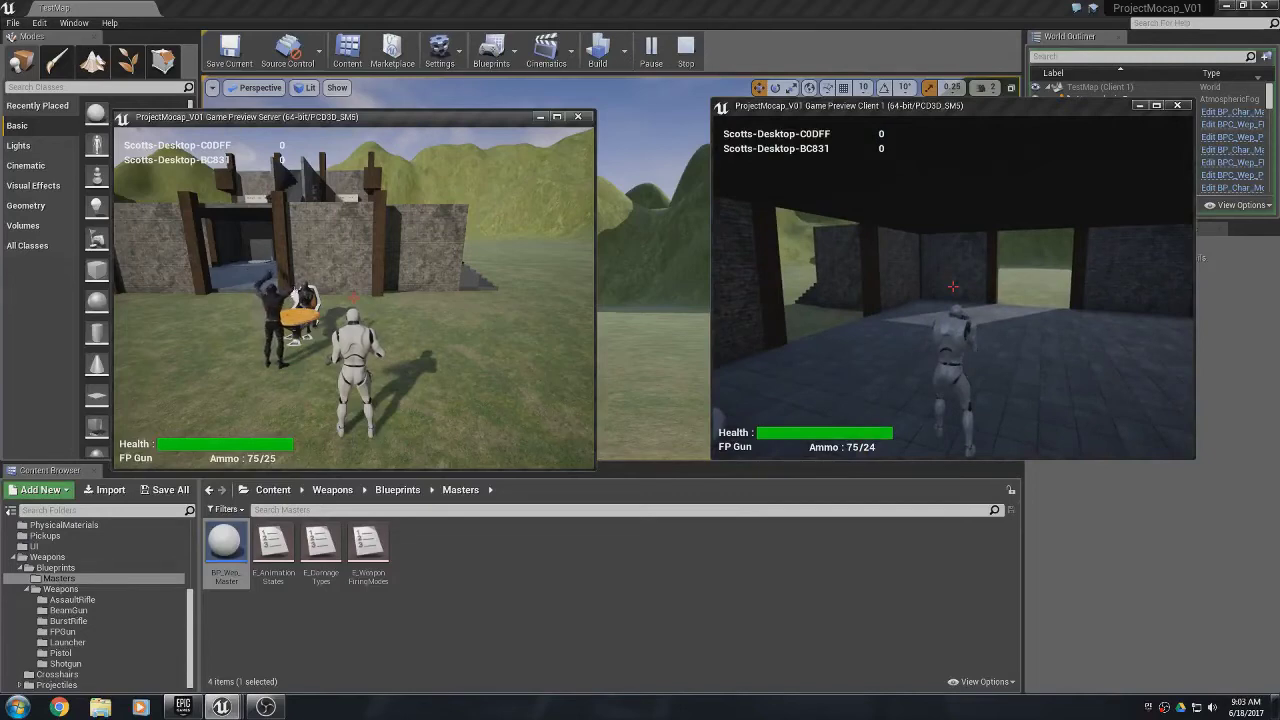
key(w)
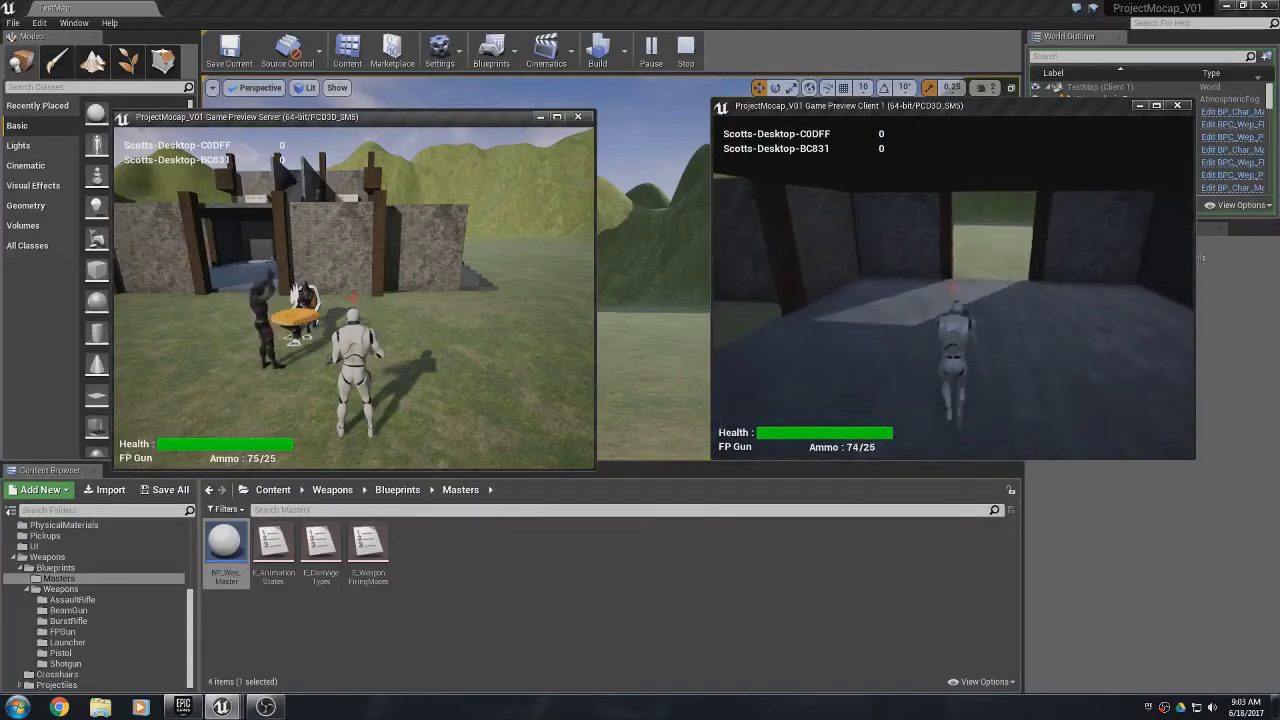
key(r)
key(w)
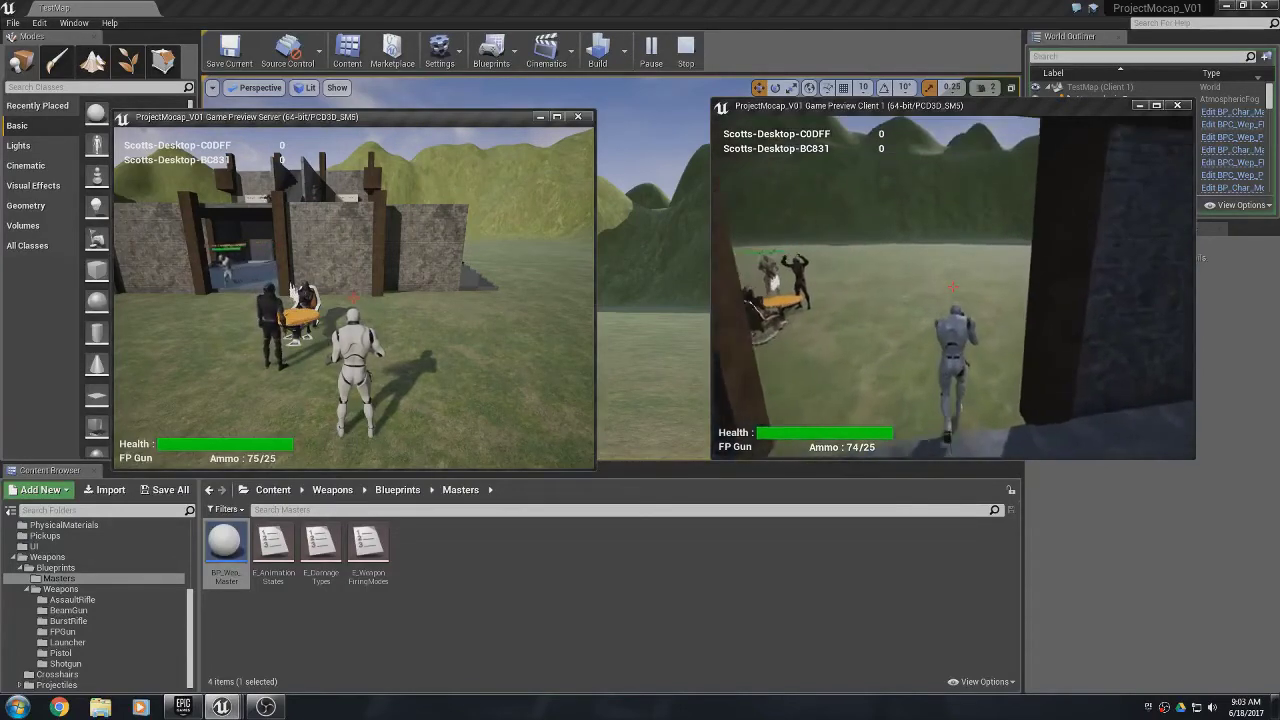
key(w)
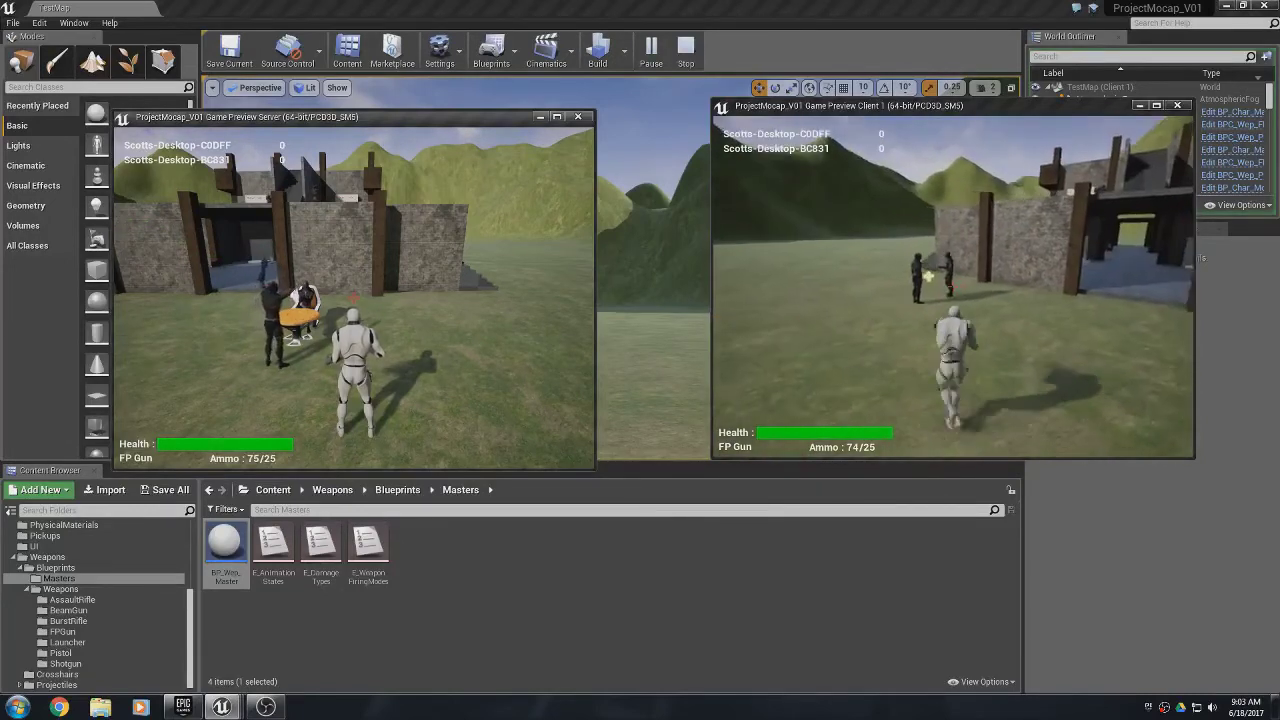
key(Escape)
- Return to the FP Gun blueprint, set its Spread to 150, and save the blueprint
mouse_move(225, 705)
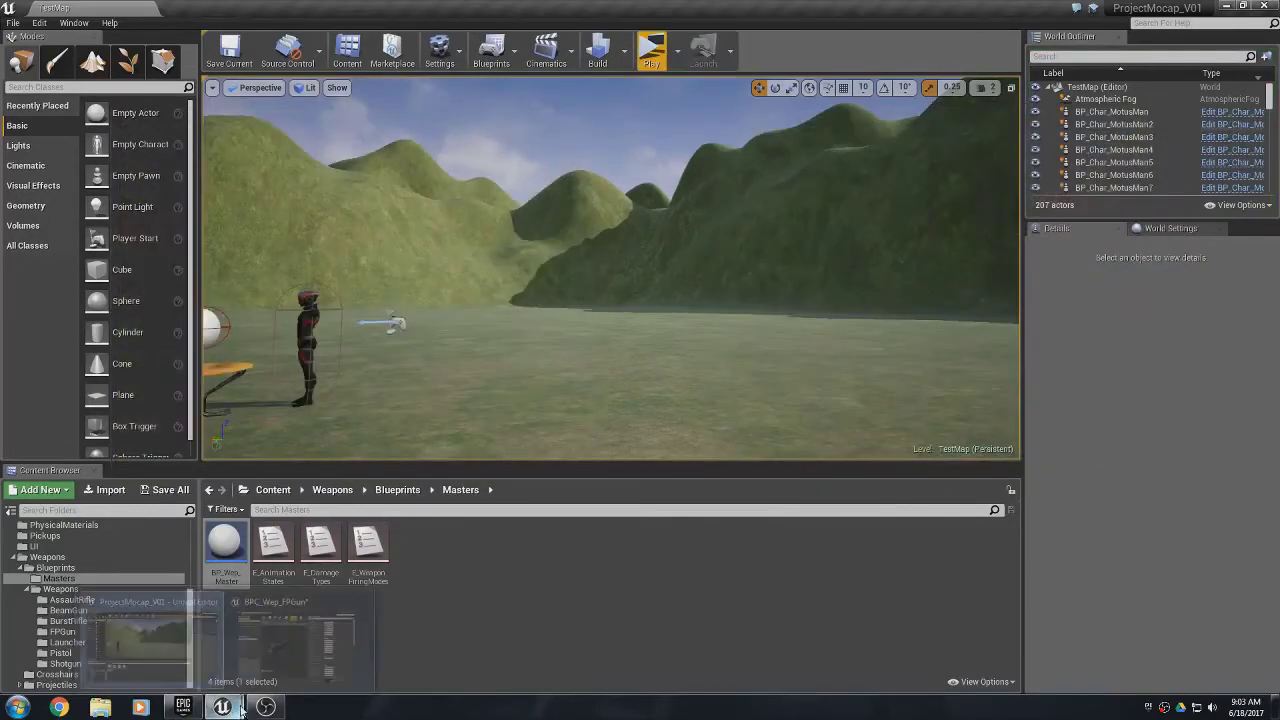
click(318, 651)
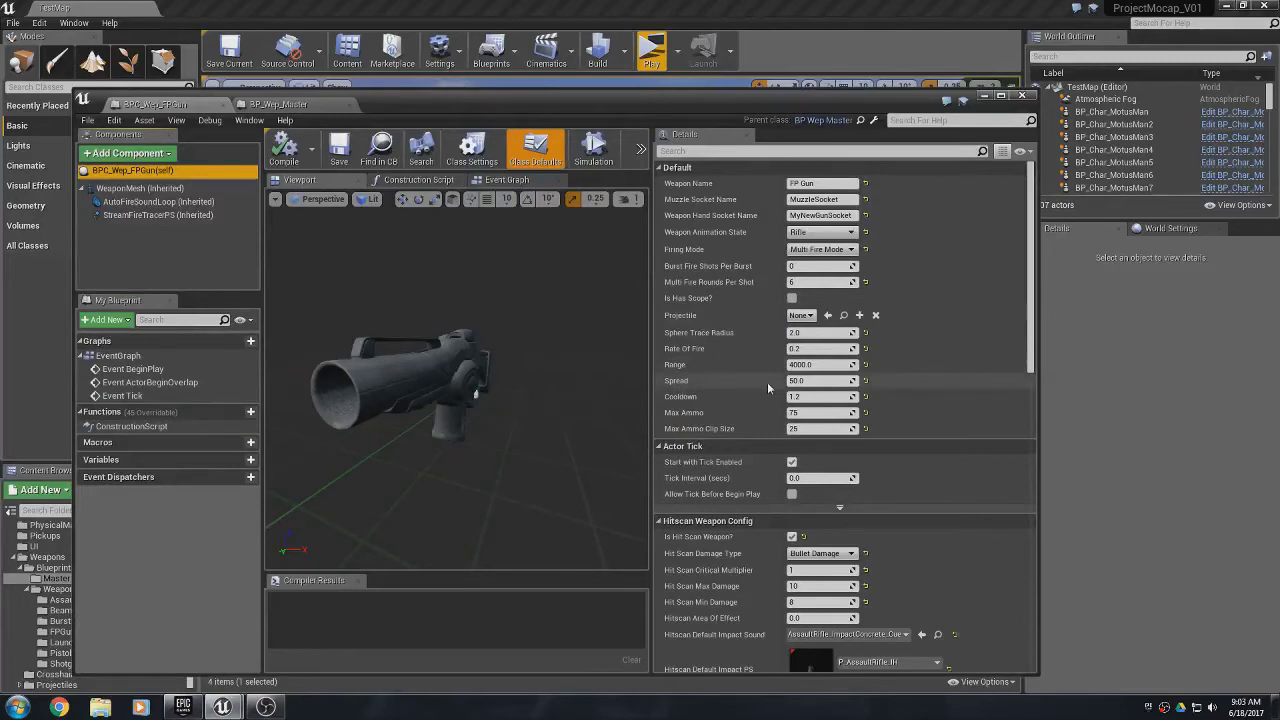
click(818, 380)
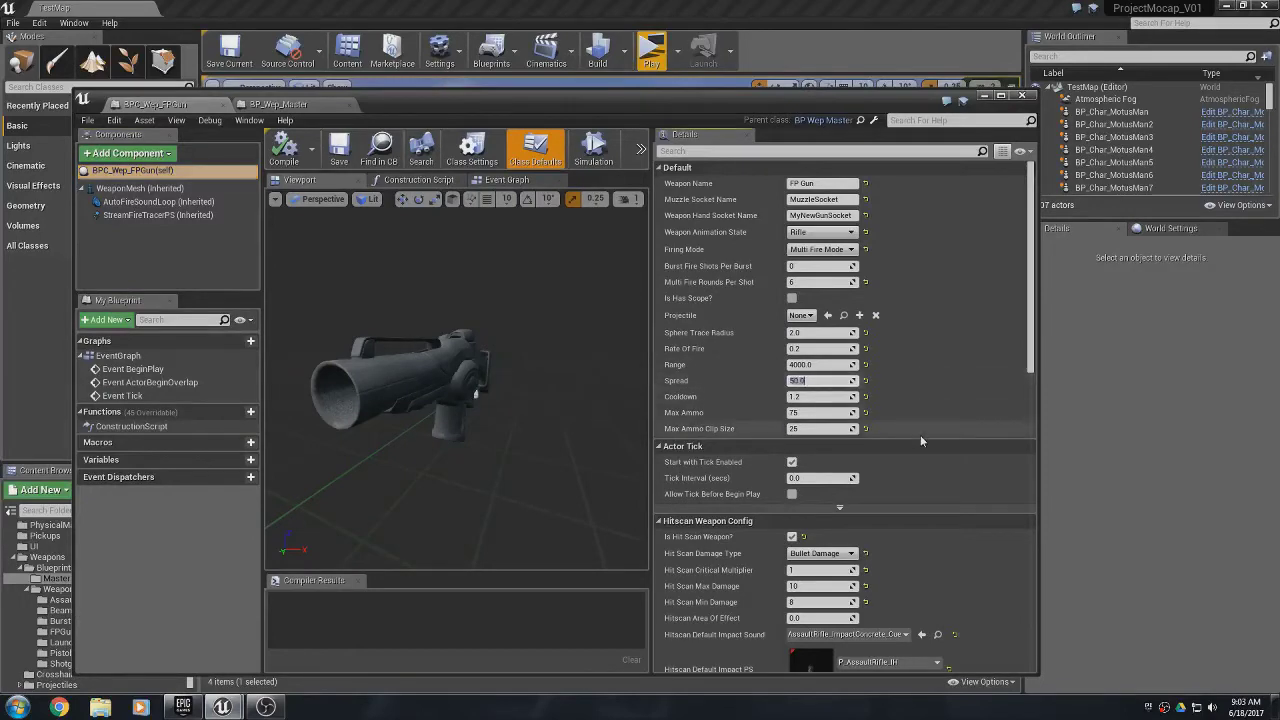
text(150)
key(Return)
click(346, 154)
click(984, 96)
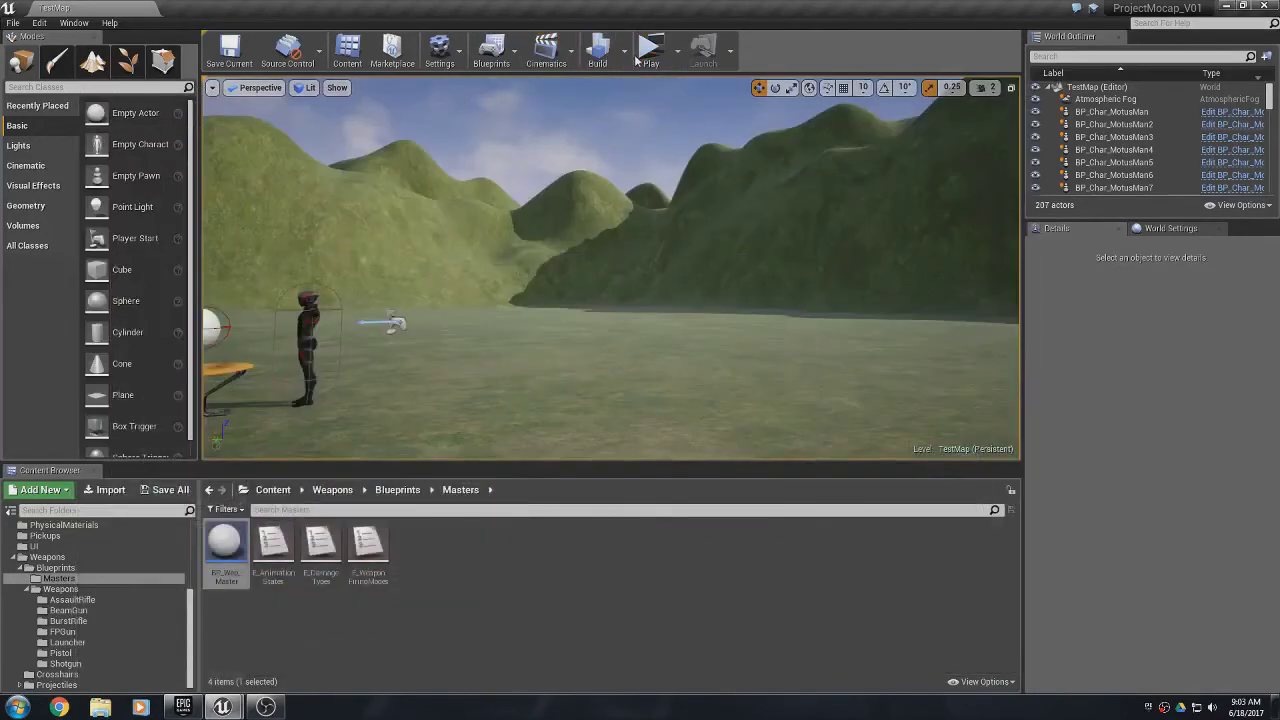
- Play the level, fire a shot from the roof with the client character, and run down to the grass facing the building
click(645, 55)
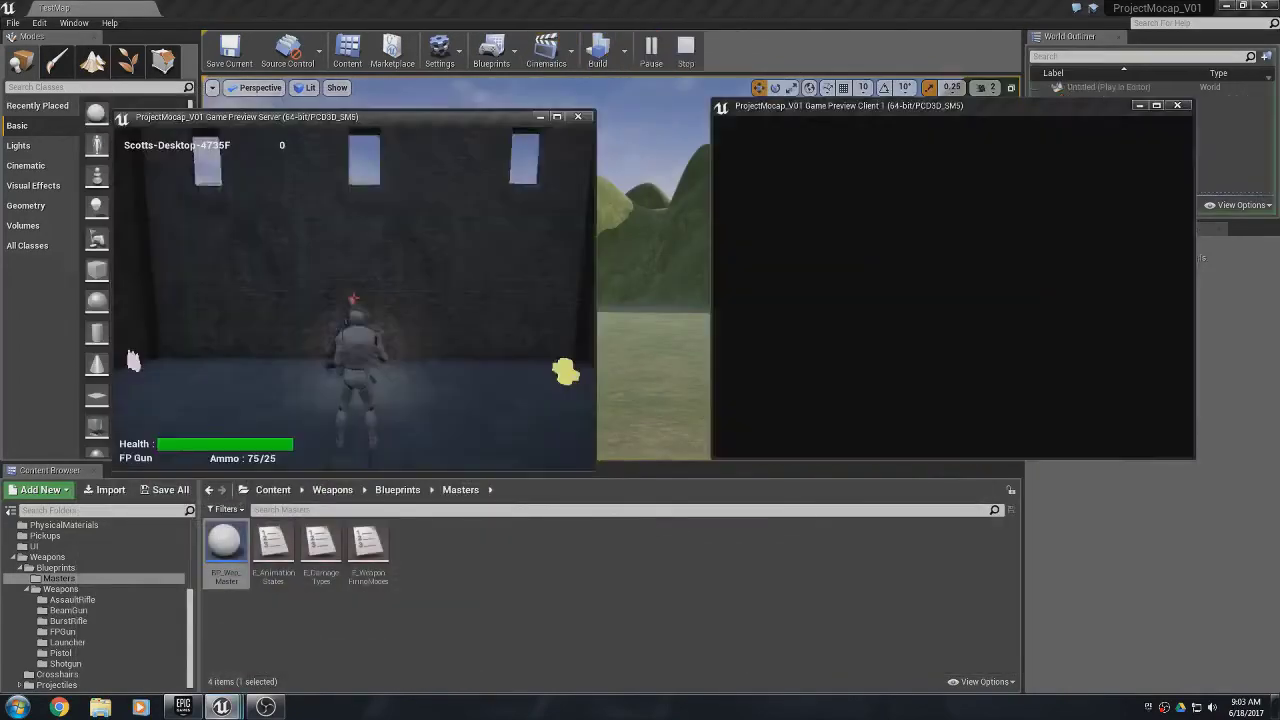
click(953, 288)
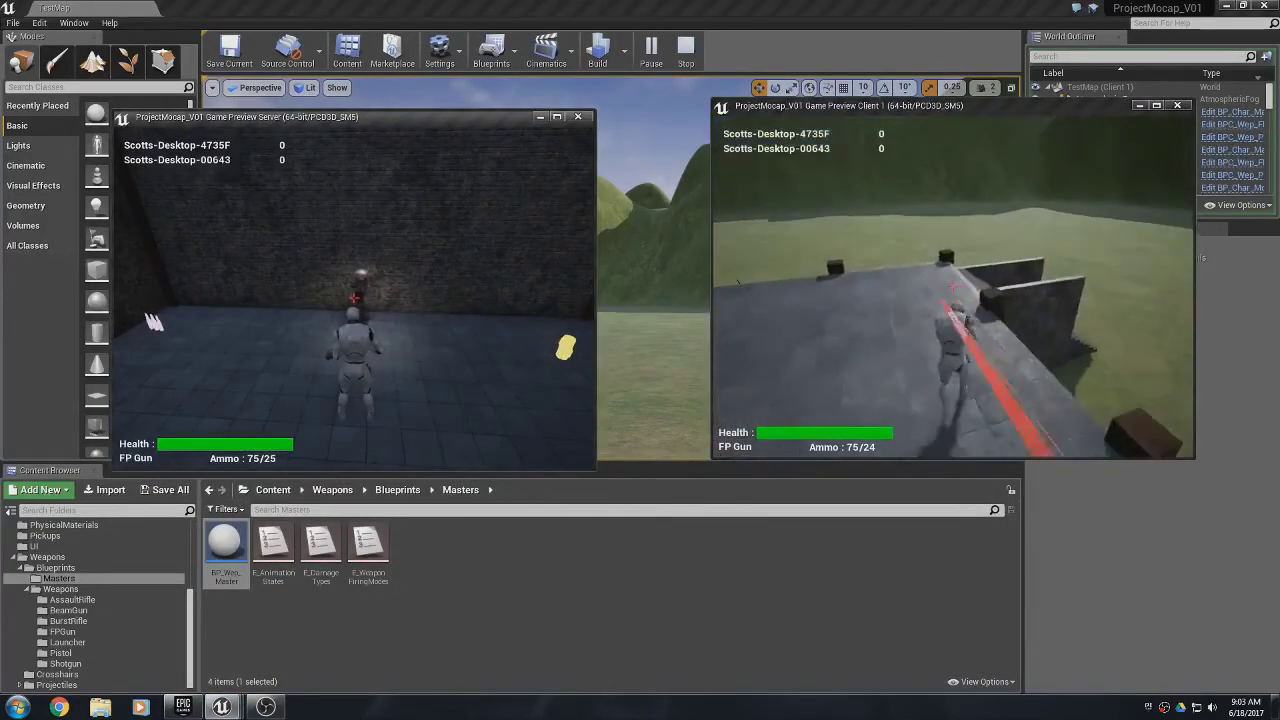
key(w)
key(w)
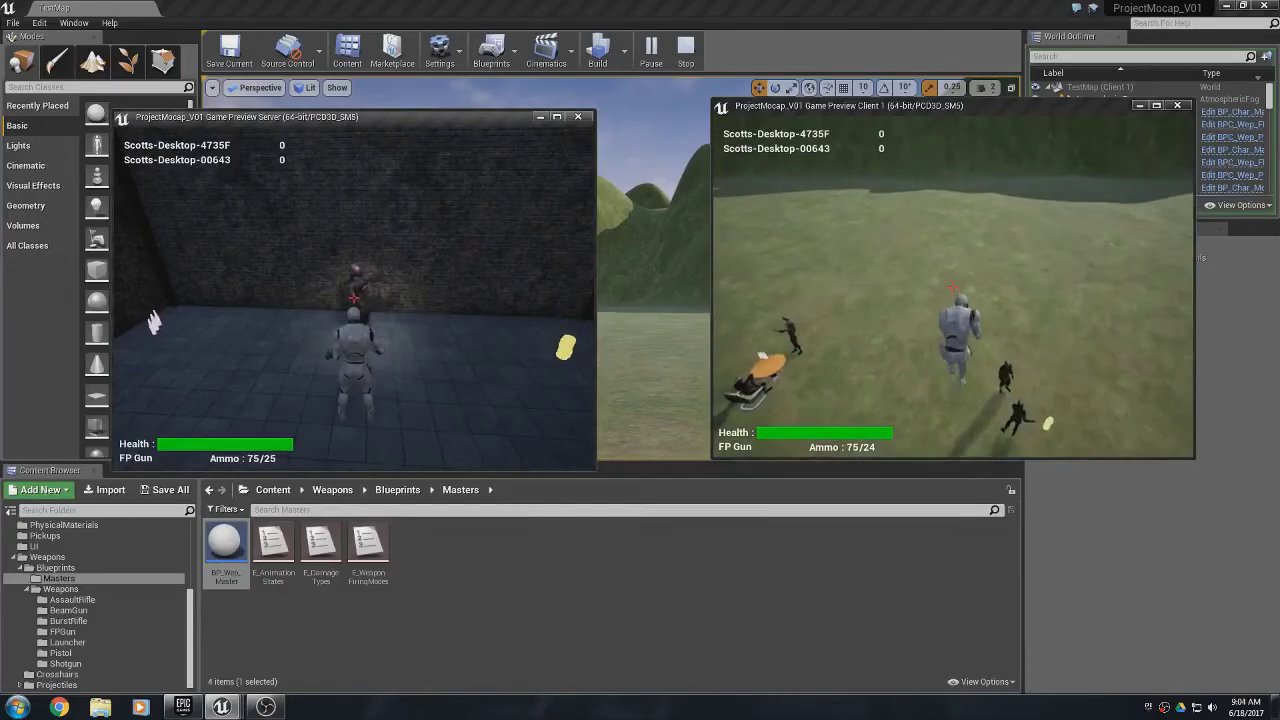
key(s)
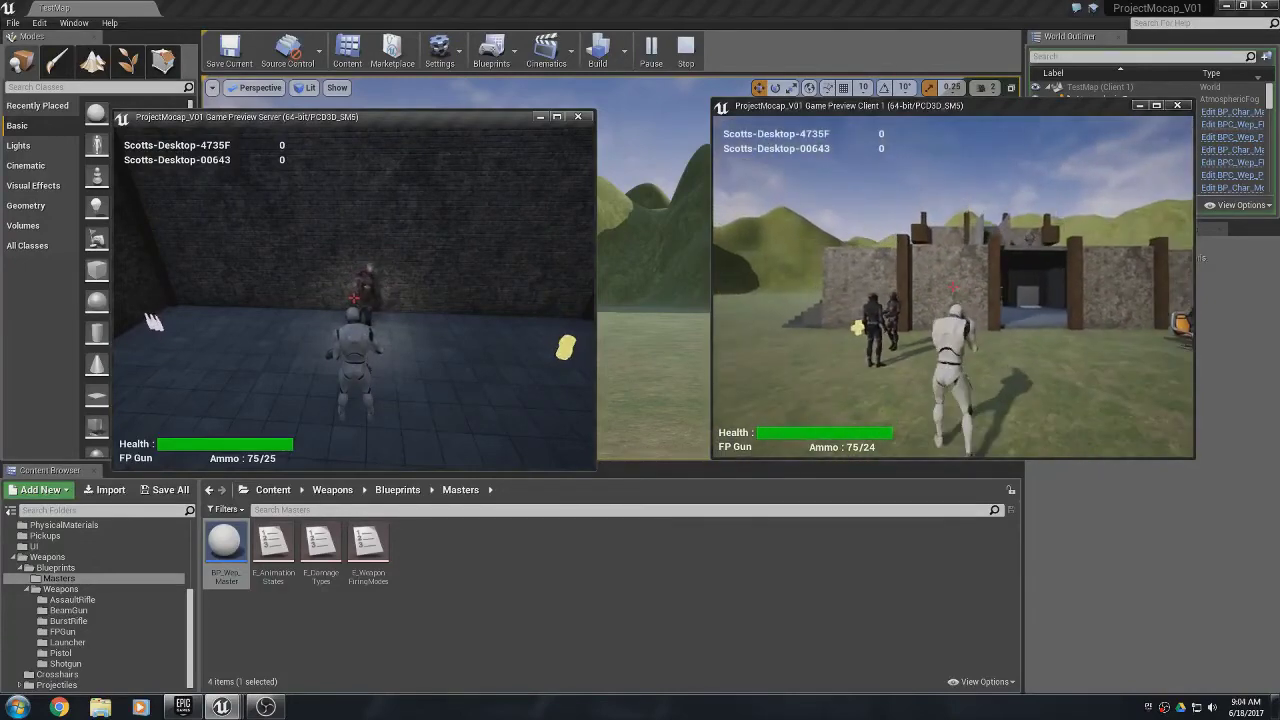
- Fire multi-fire shots toward the building to check the 150 spread, and end the session
click(953, 288)
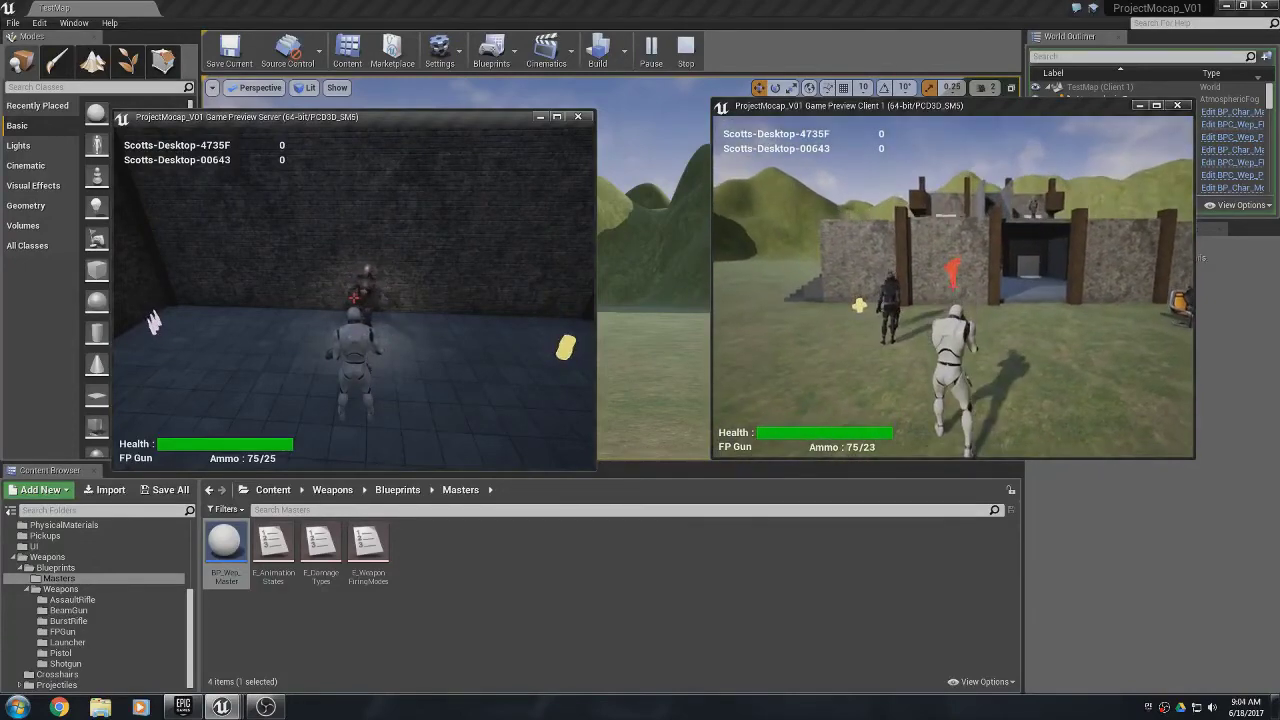
key(d)
click(953, 288)
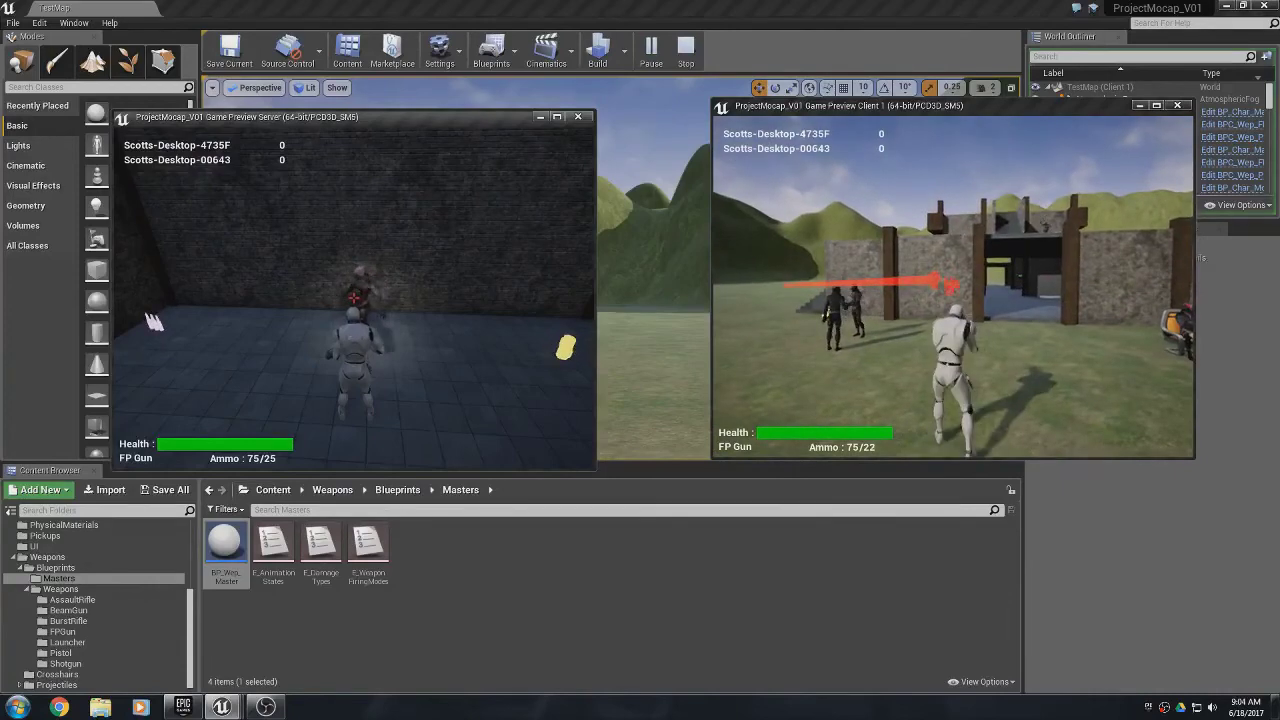
key(Escape)
key(Escape)
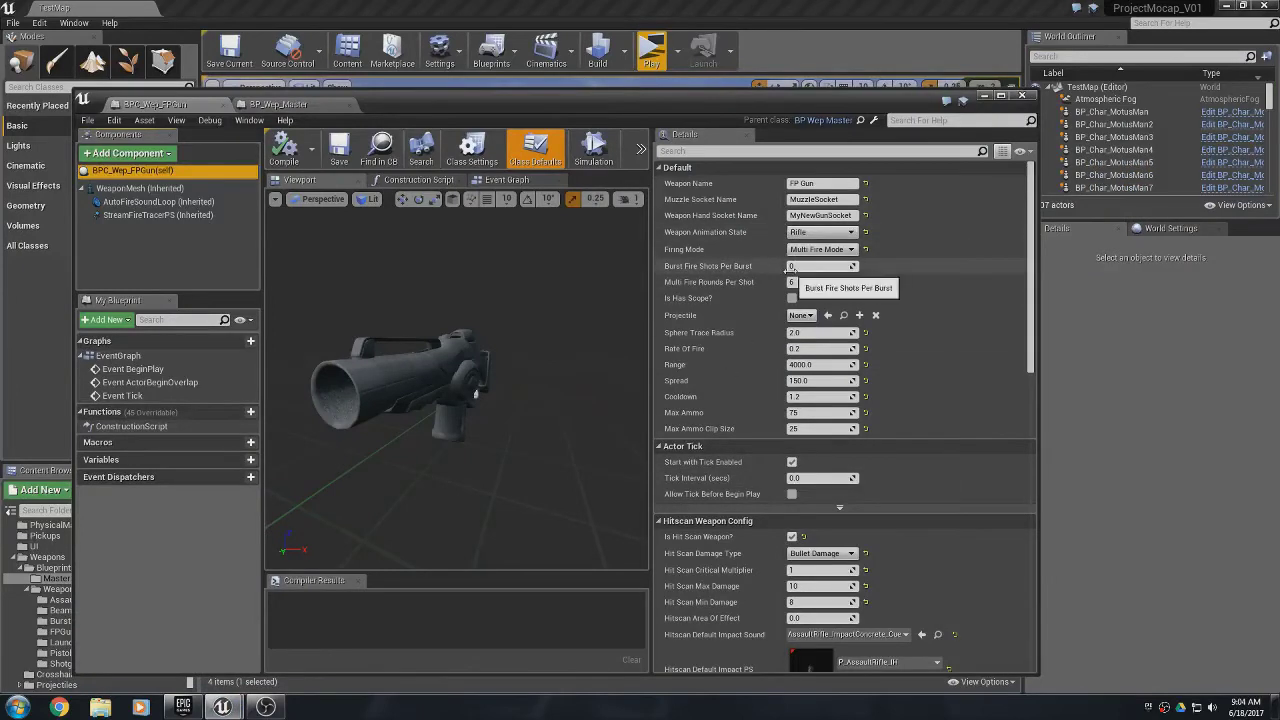
- Set the FP Gun's Cooldown to 0.8 in its blueprint defaults
click(804, 396)
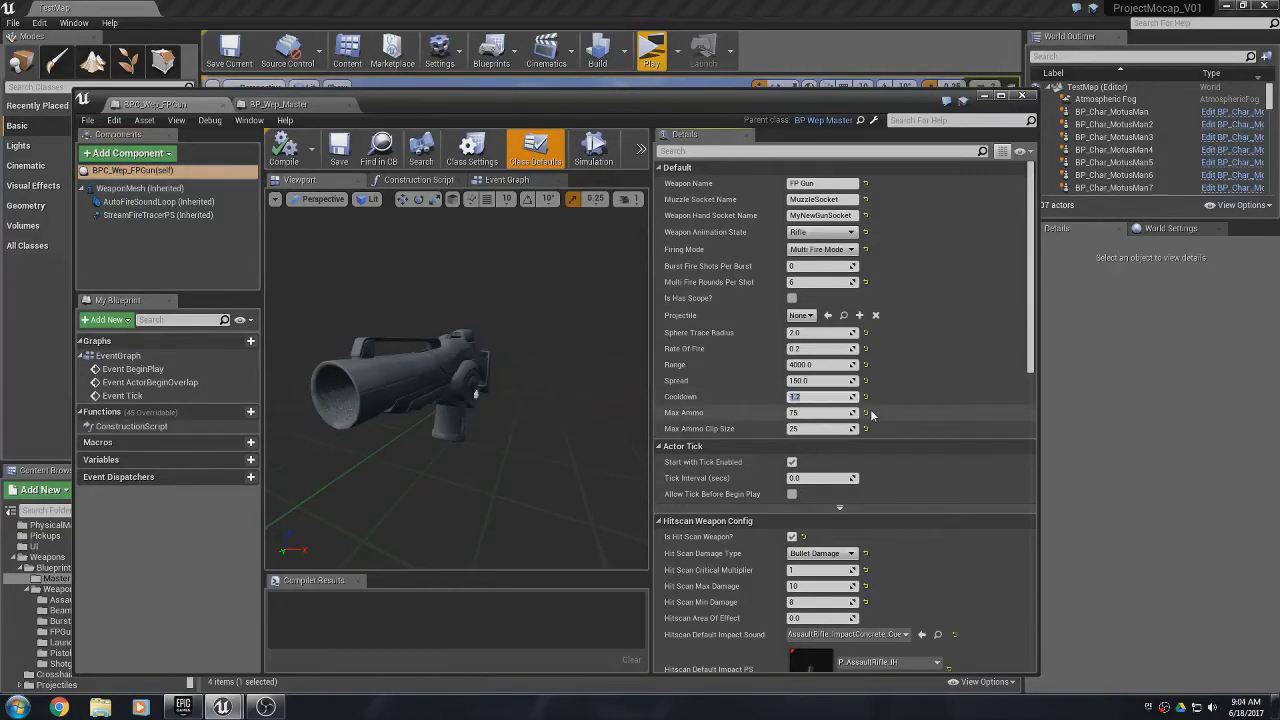
text(1.)
key(Return)
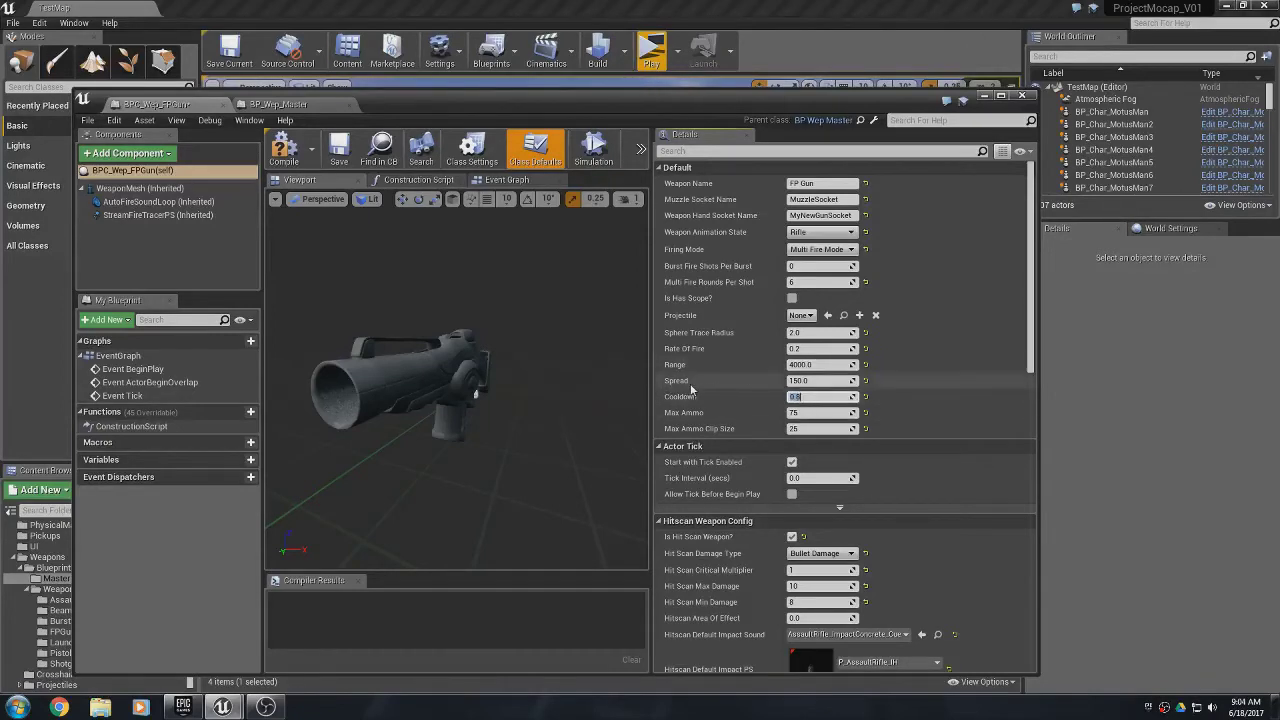
- Set the FP Gun's Spread to 250 and its Multi Fire Rounds Per Shot to 8
click(816, 381)
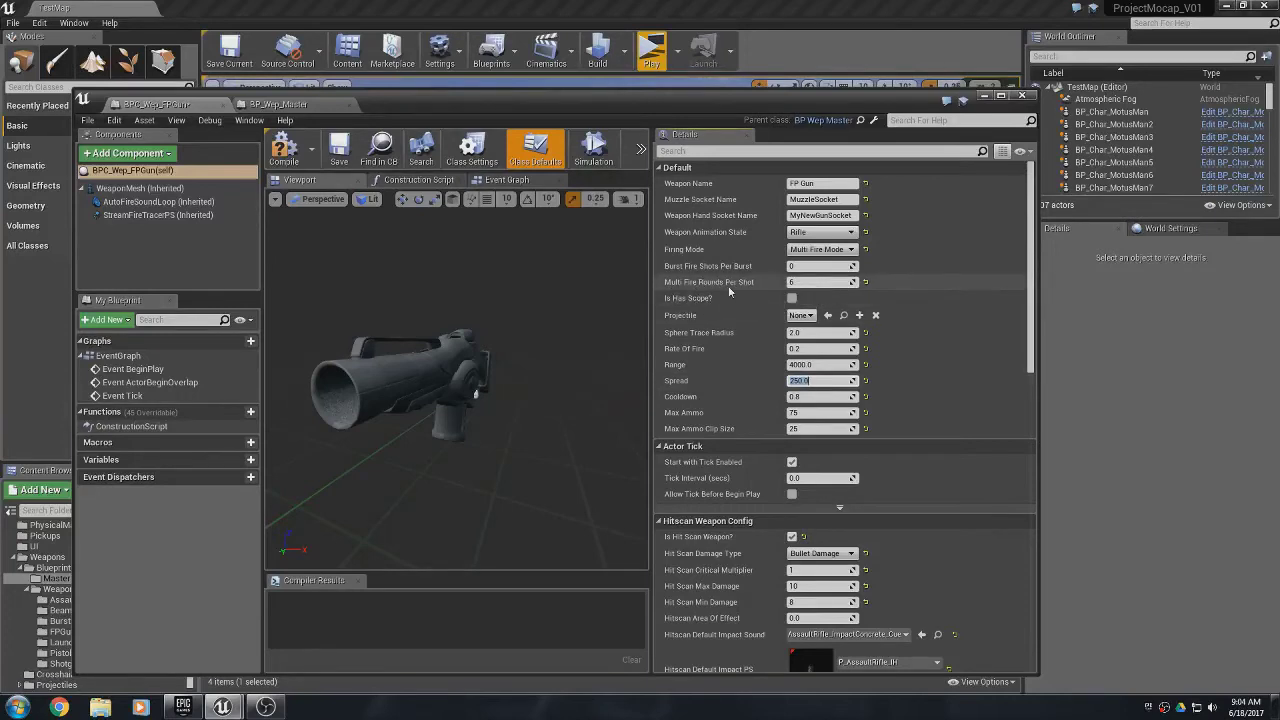
click(795, 282)
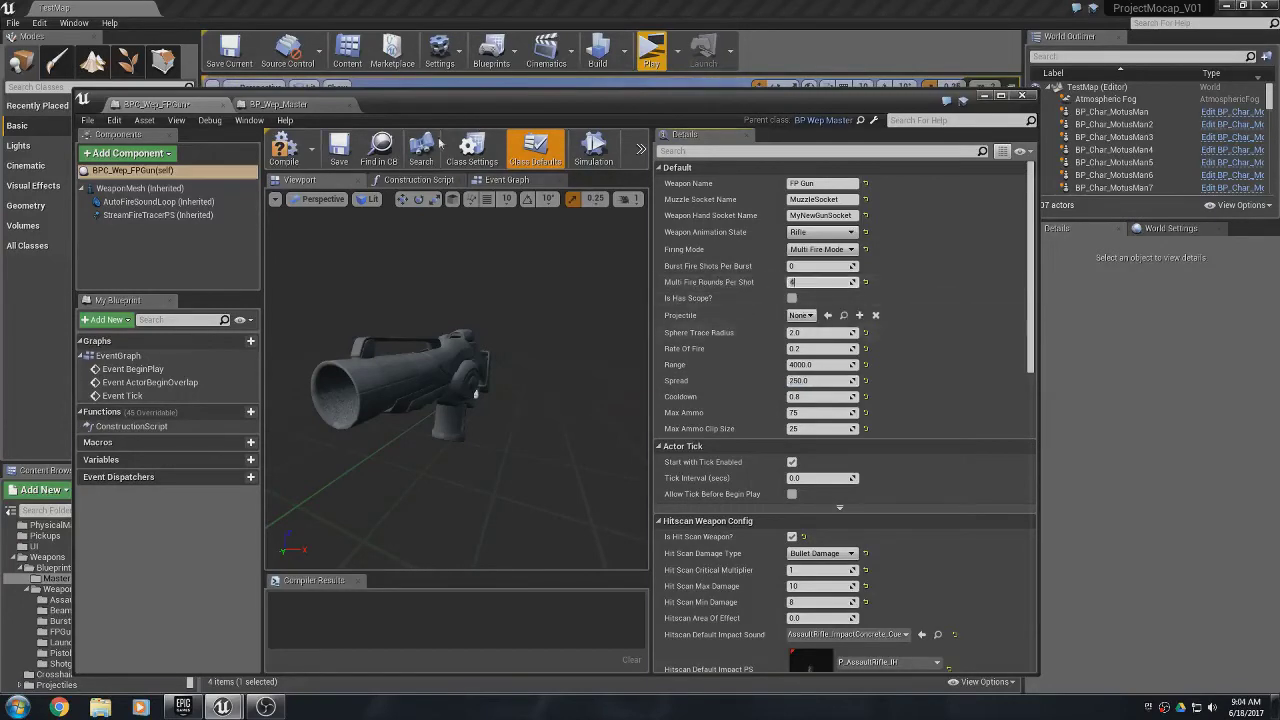
- Compile the FP Gun blueprint and start a multiplayer preview of the level
click(283, 148)
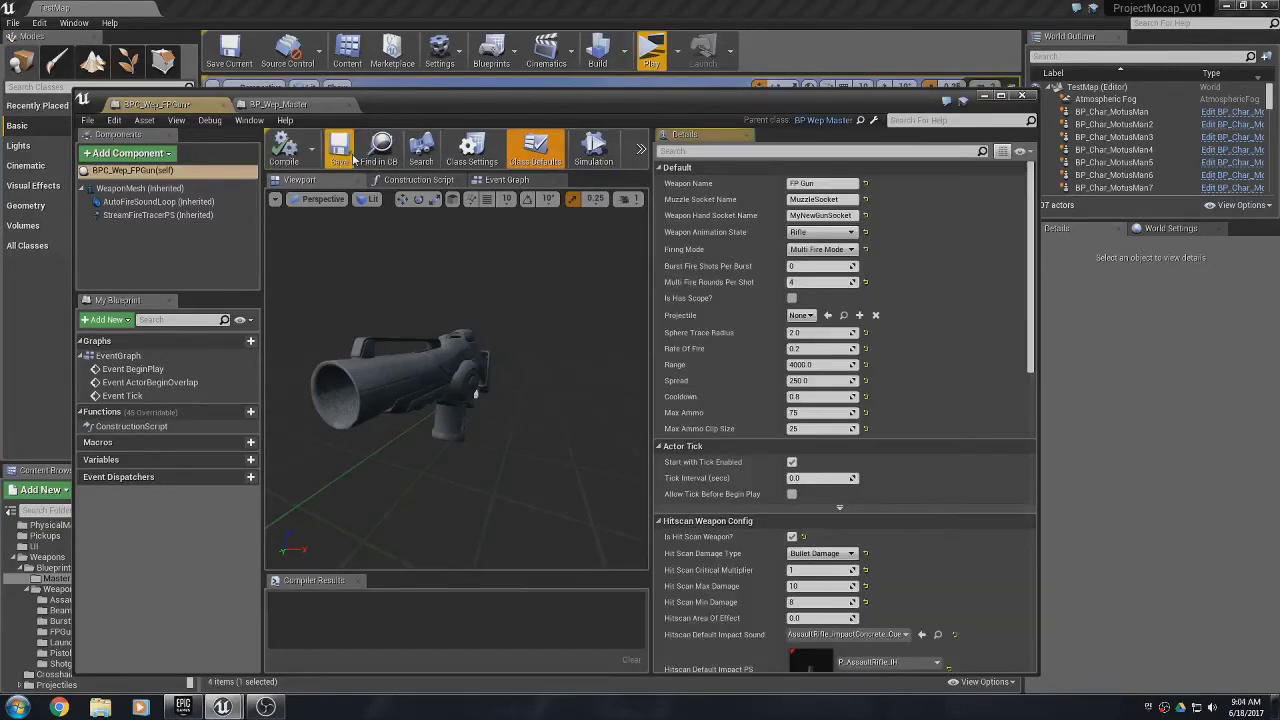
click(984, 96)
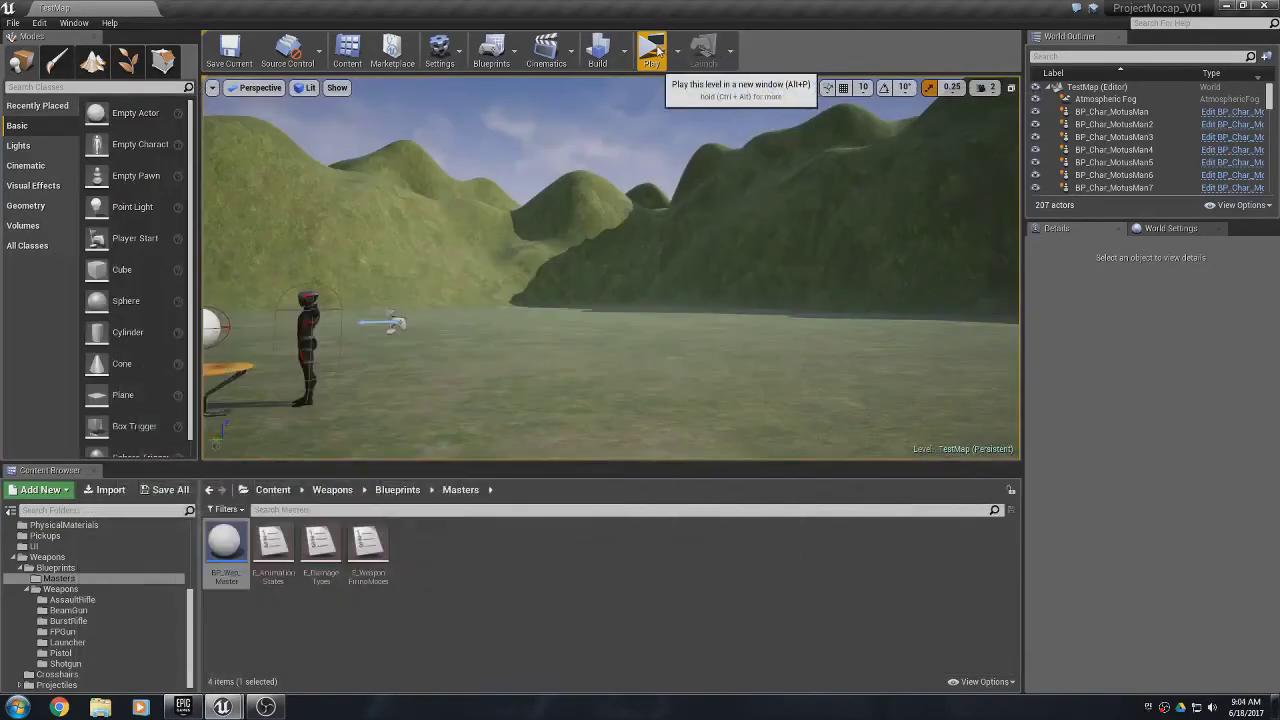
click(652, 50)
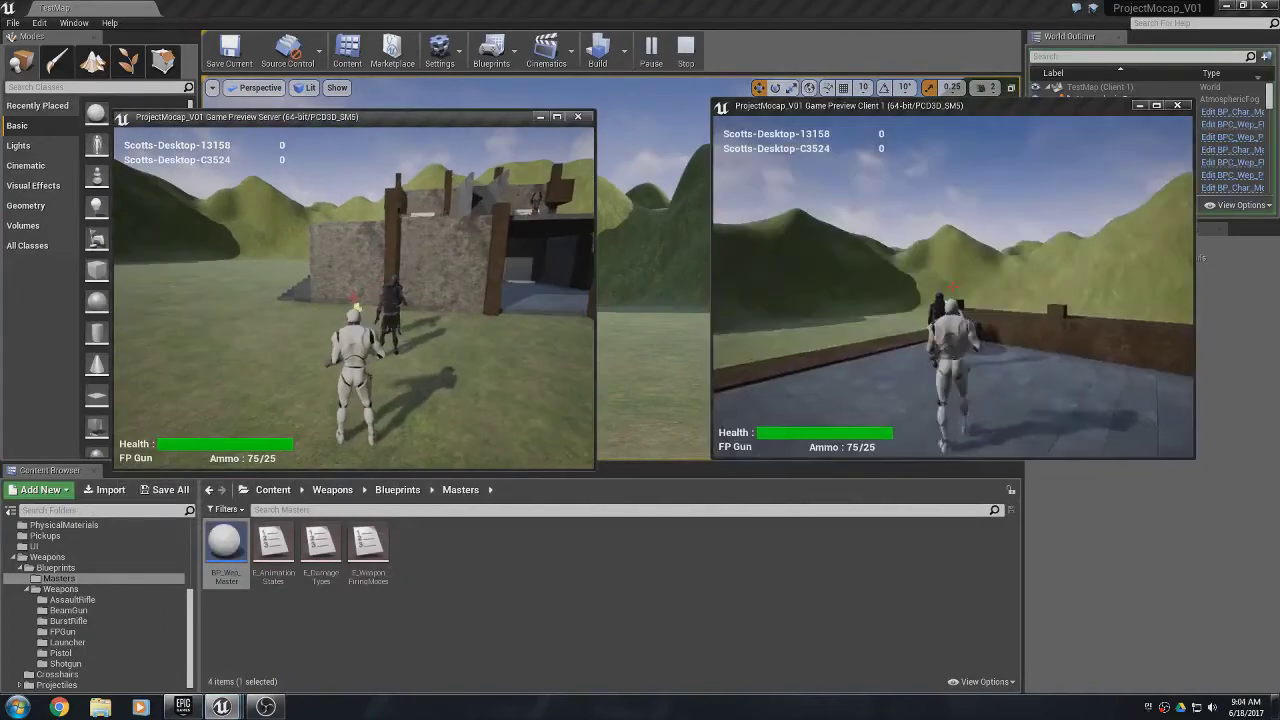
- Run the client character off the roof onto the grass and fire multi-fire shots toward the building's wall
key(w)
key(space)
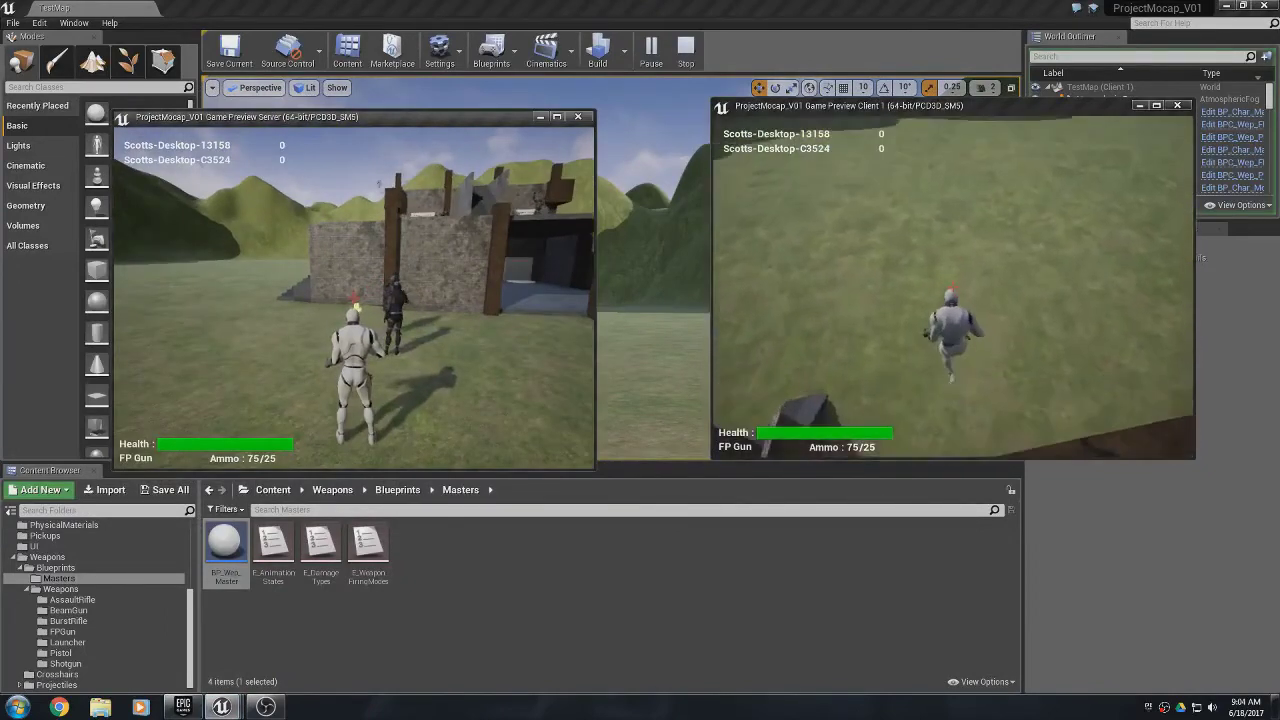
key(w)
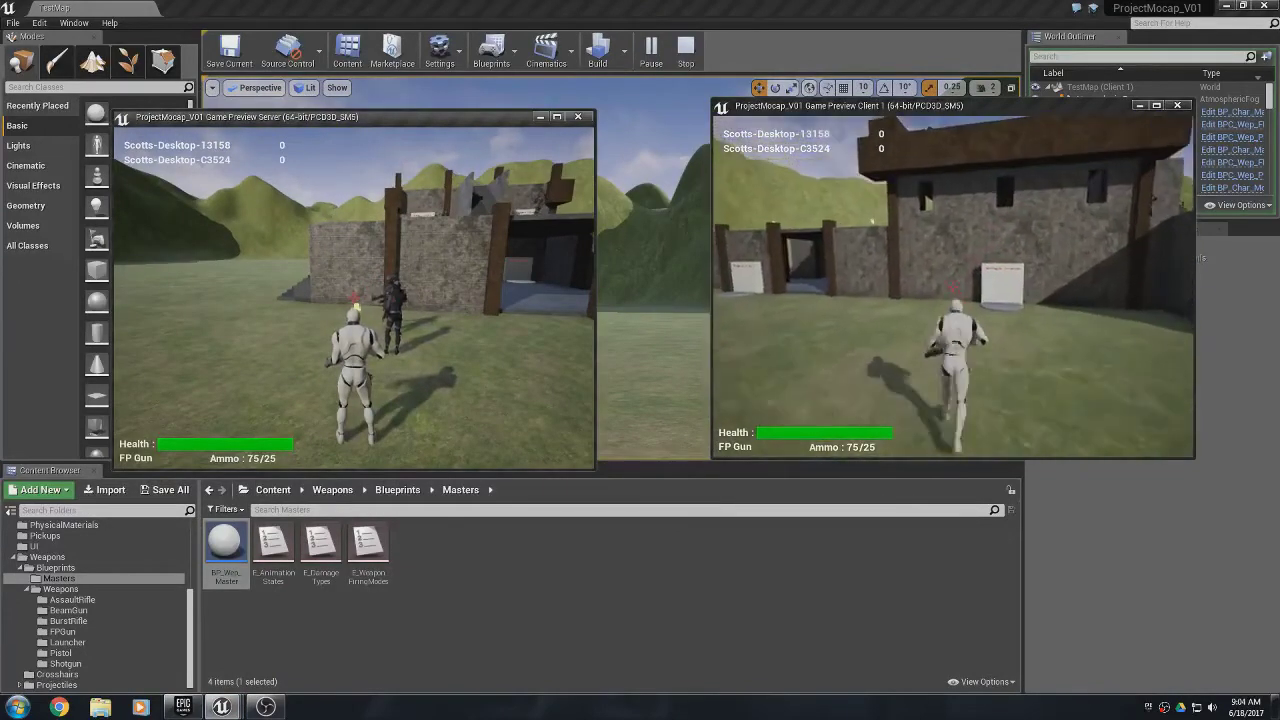
click(953, 287)
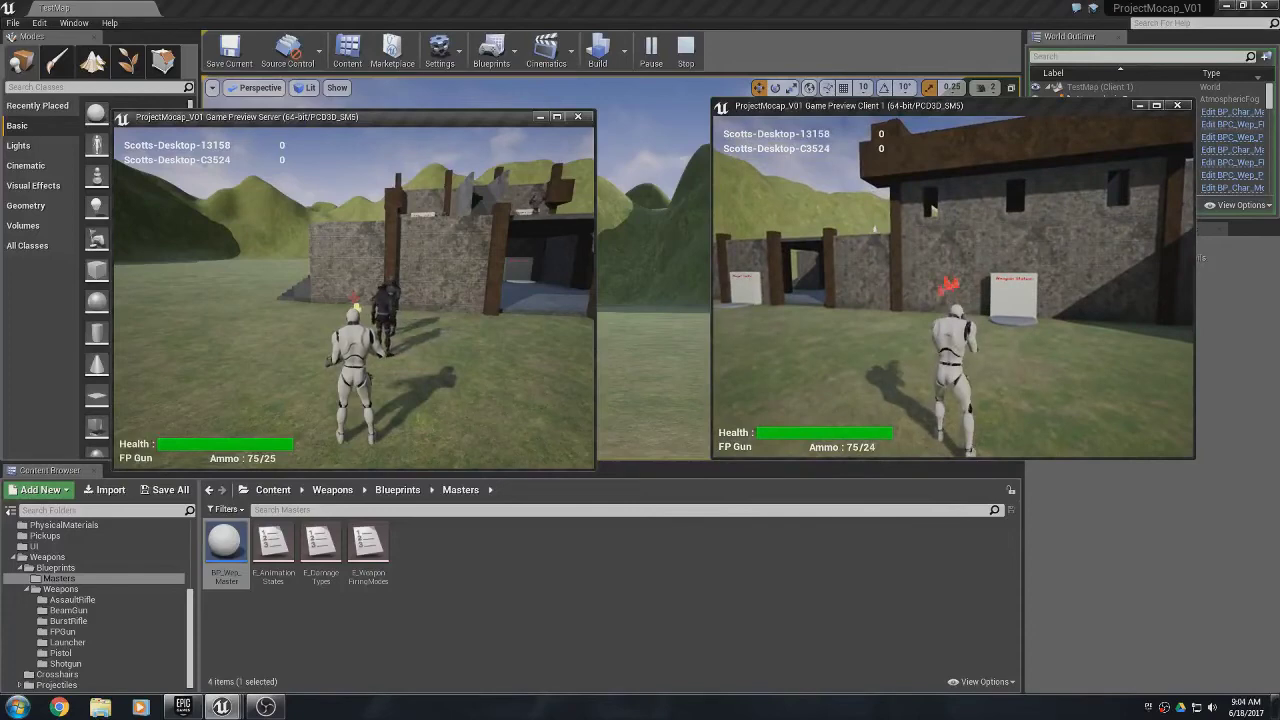
click(951, 288)
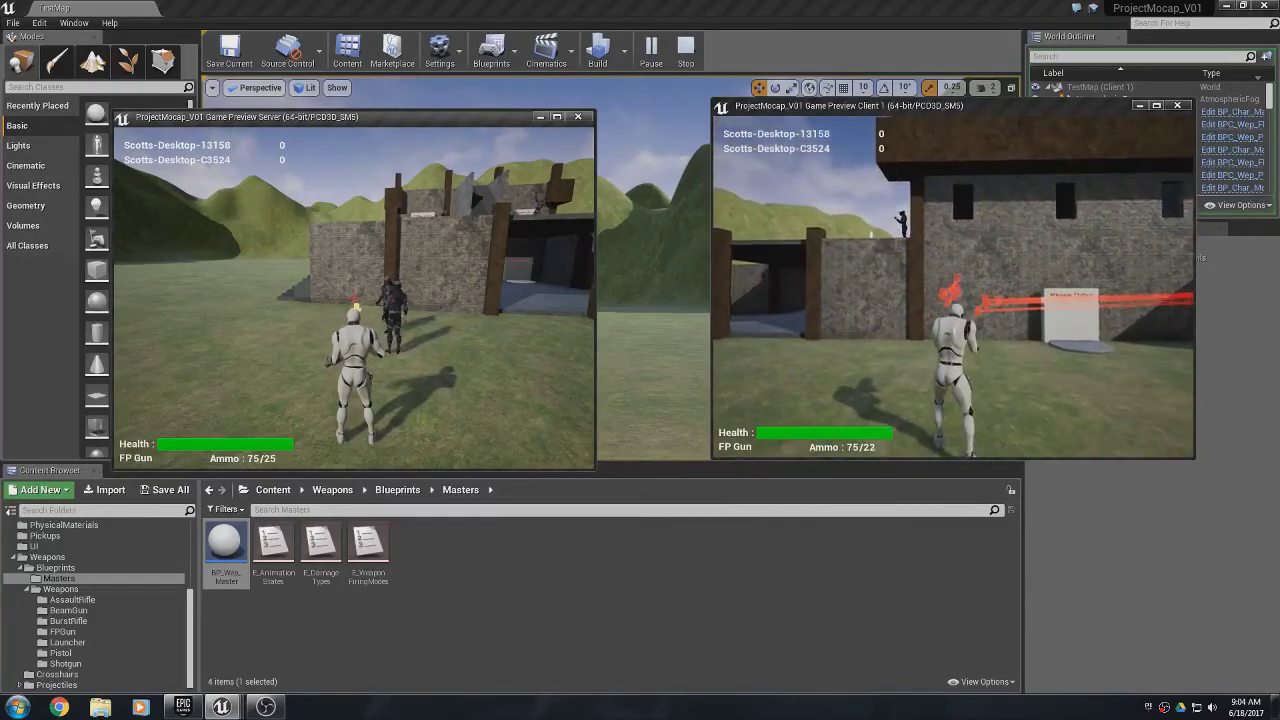
click(957, 289)
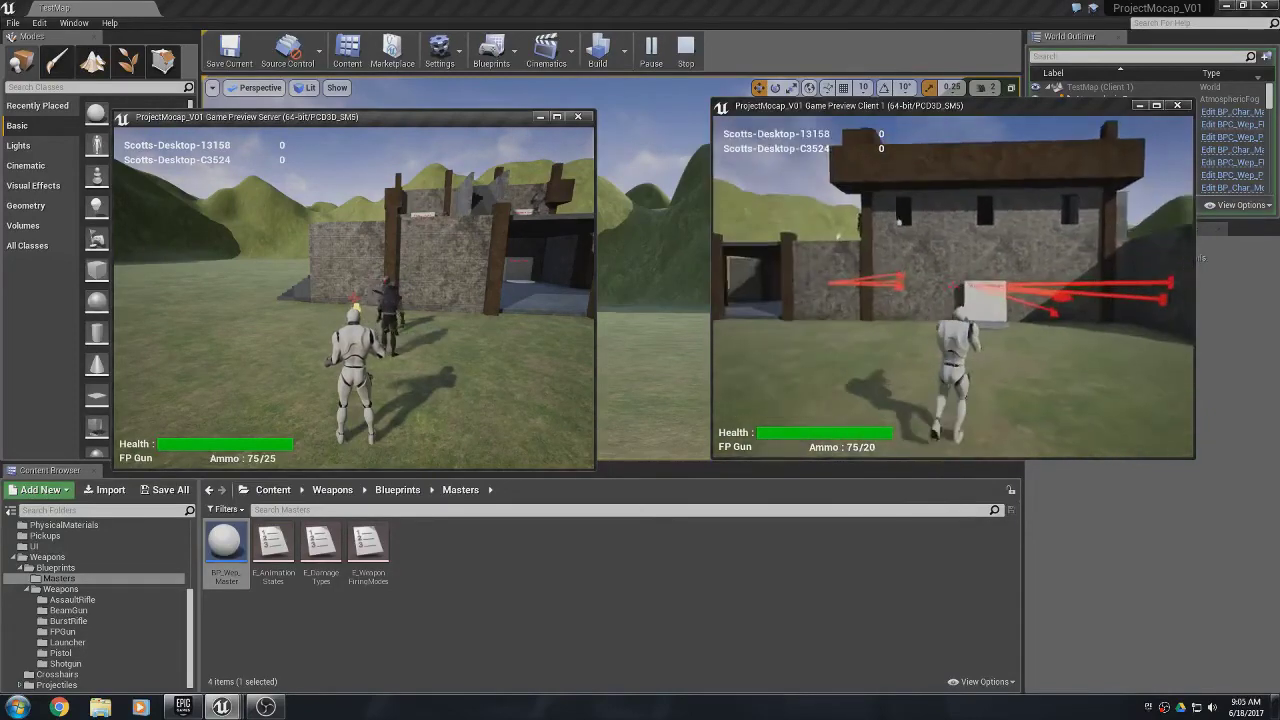
- Move the client character farther from the building, fire more multi-fire shots to check the 250 spread at distance, and end the session
key(w)
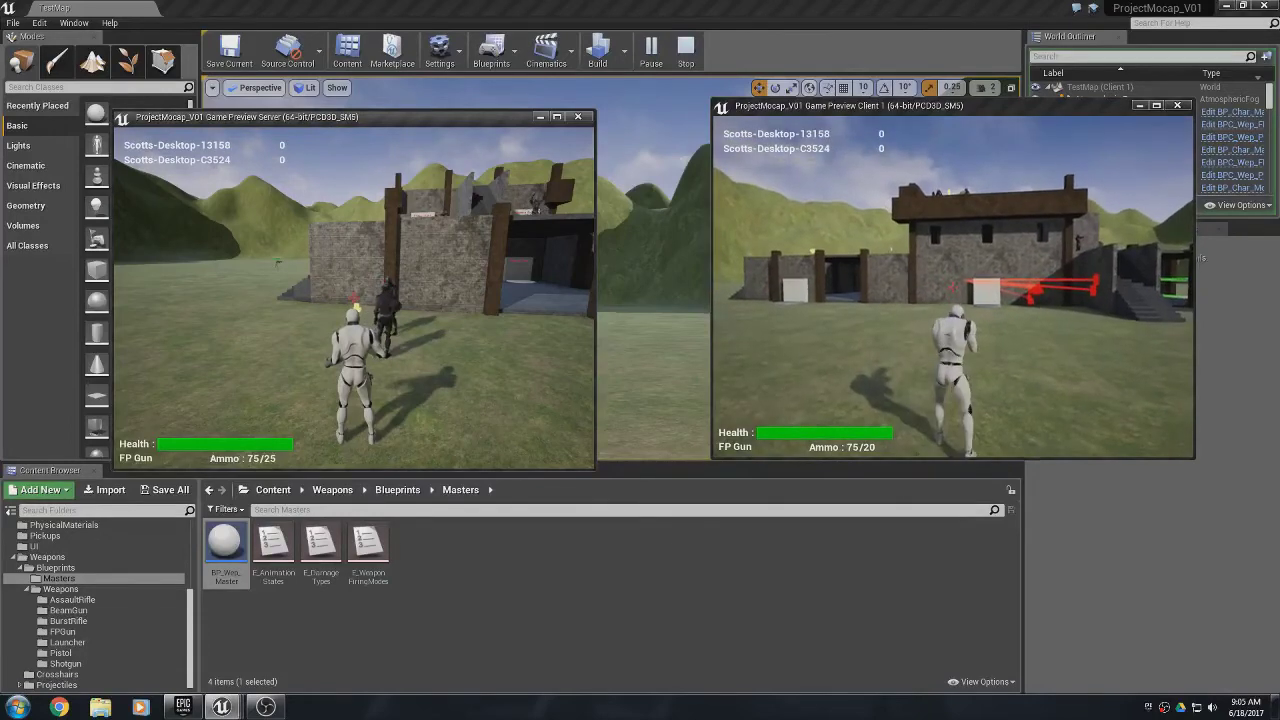
click(955, 289)
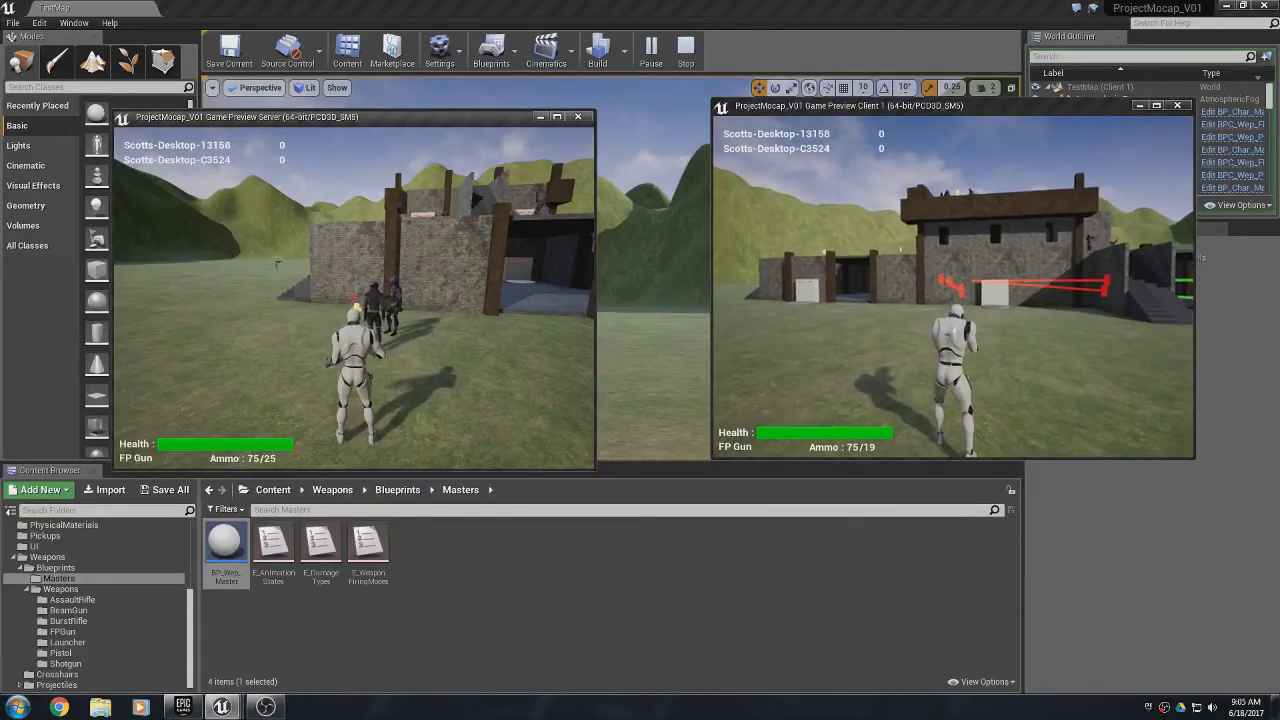
click(955, 289)
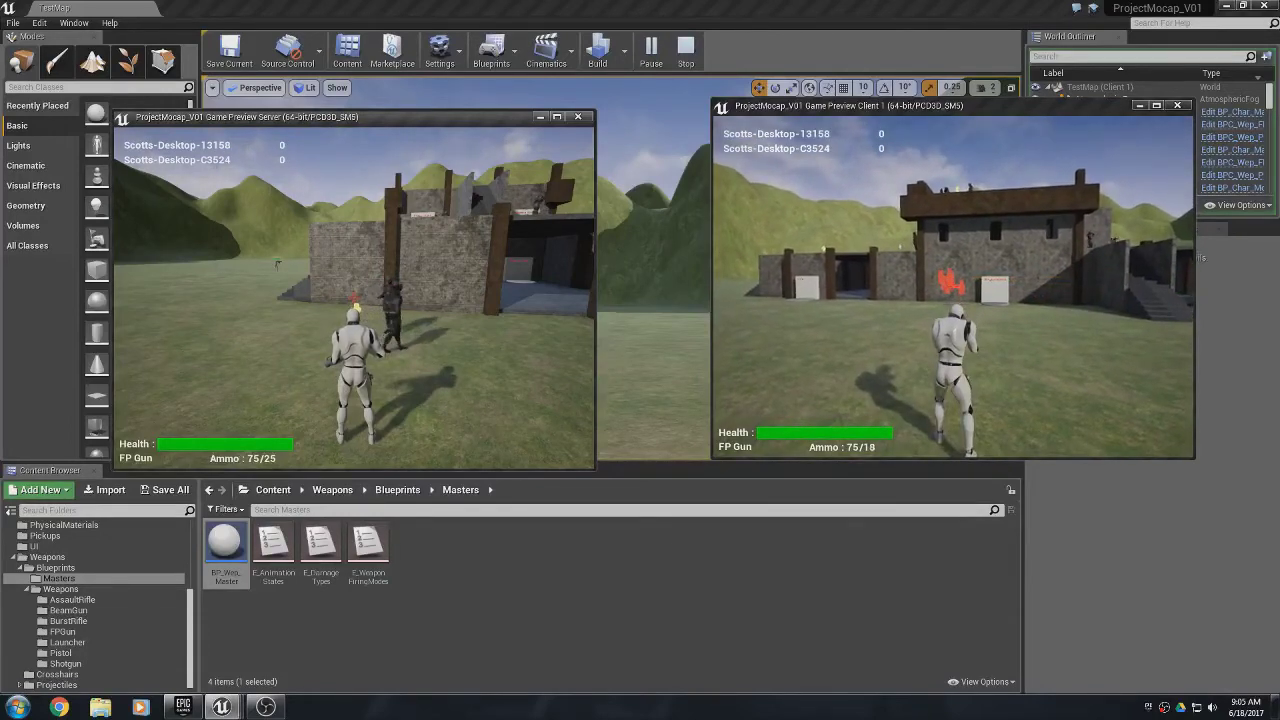
click(955, 289)
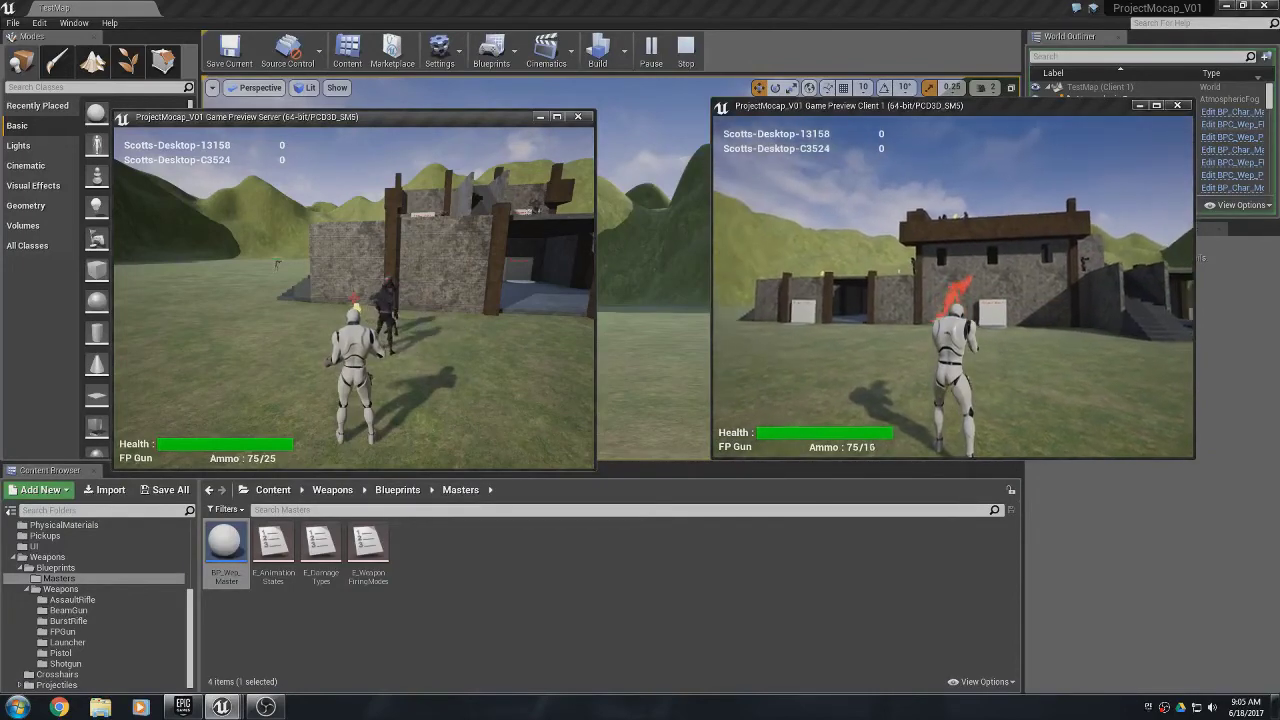
click(955, 289)
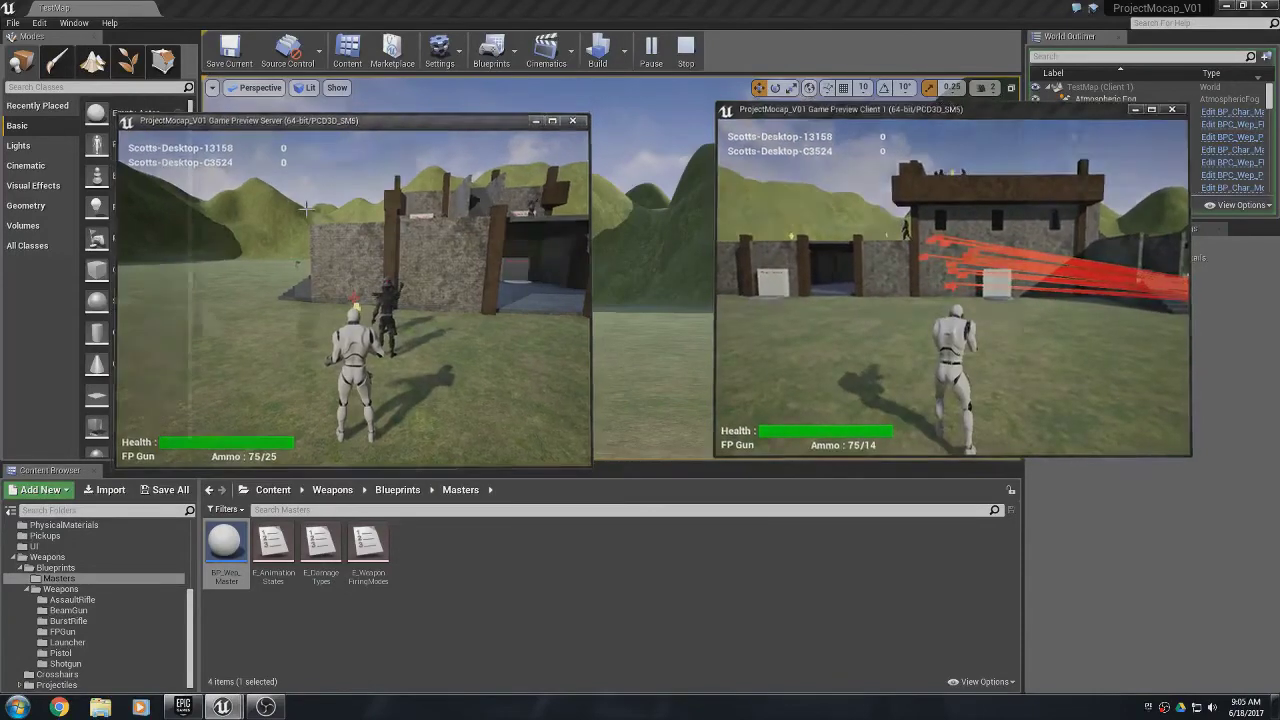
key(Escape)
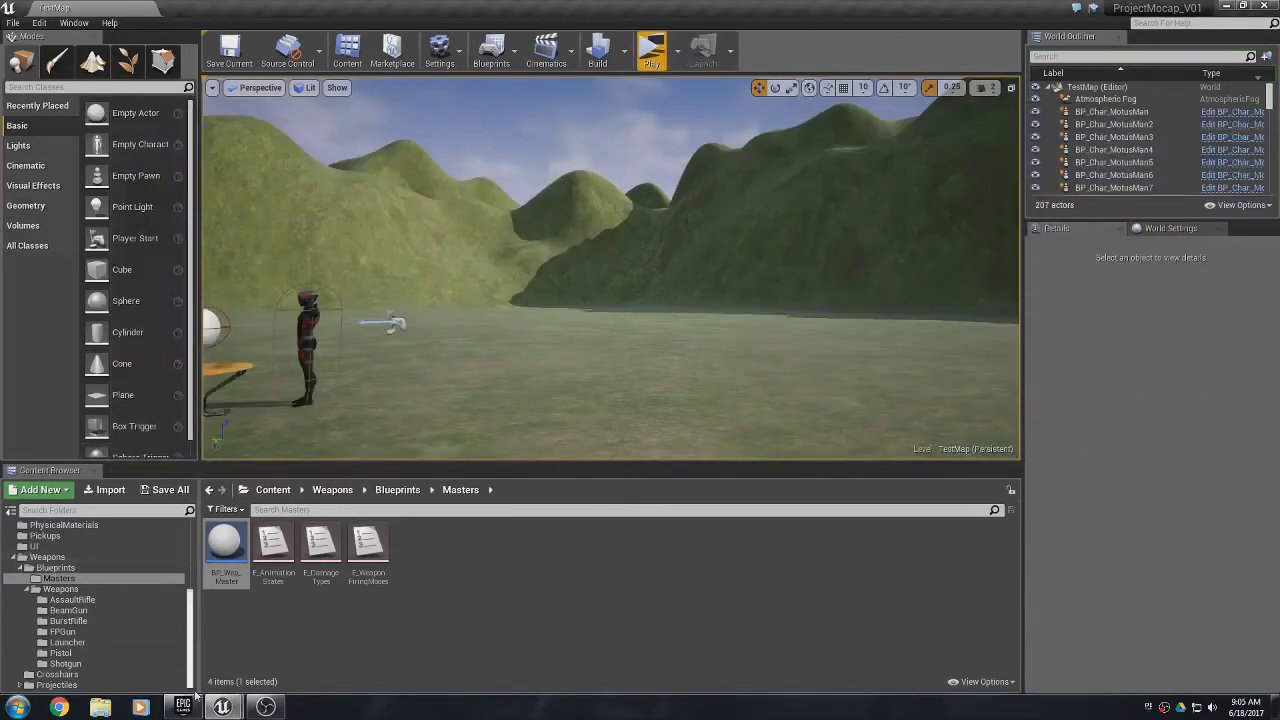
- Return to the FP Gun blueprint defaults and set the Firing Mode to Stream Fire Mode
click(303, 660)
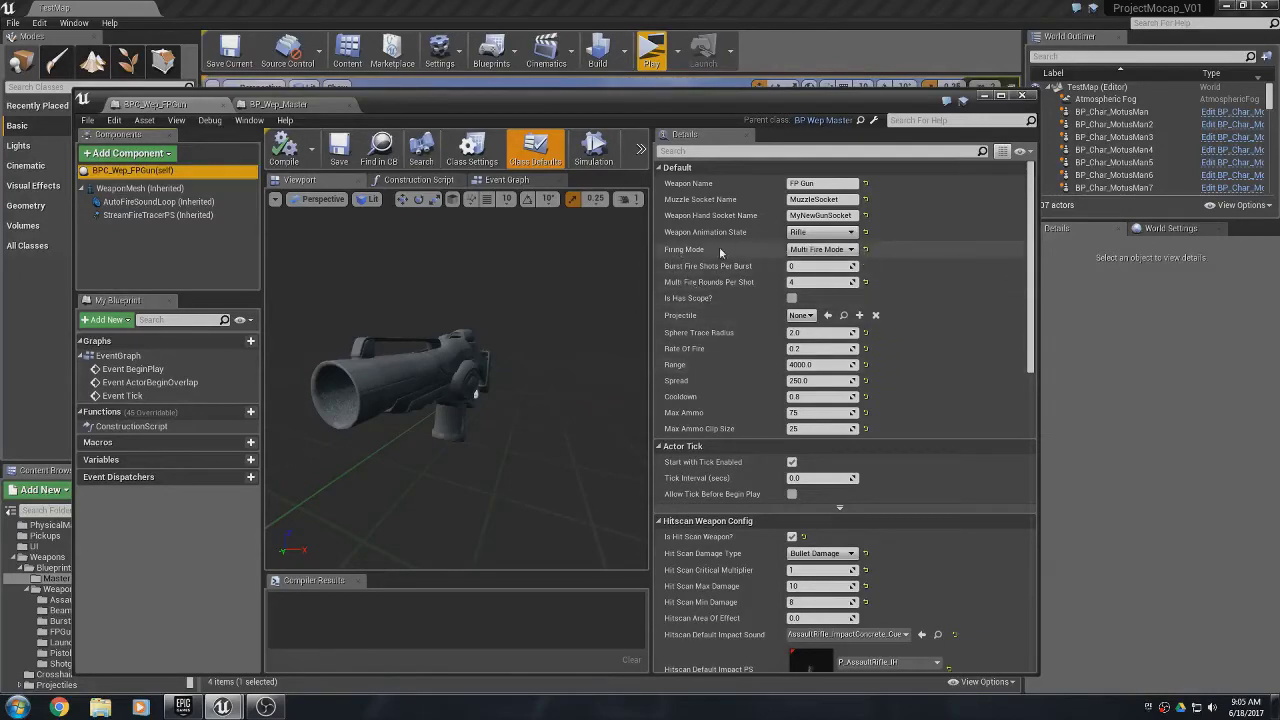
click(820, 249)
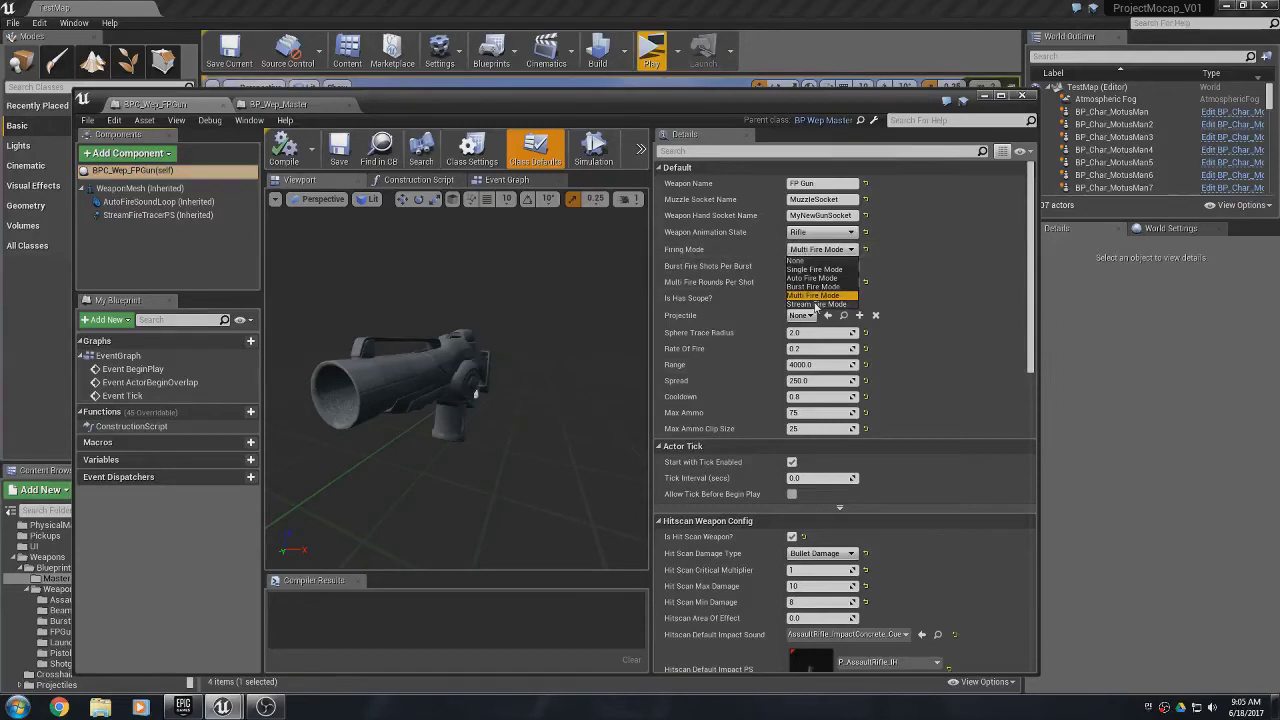
click(814, 305)
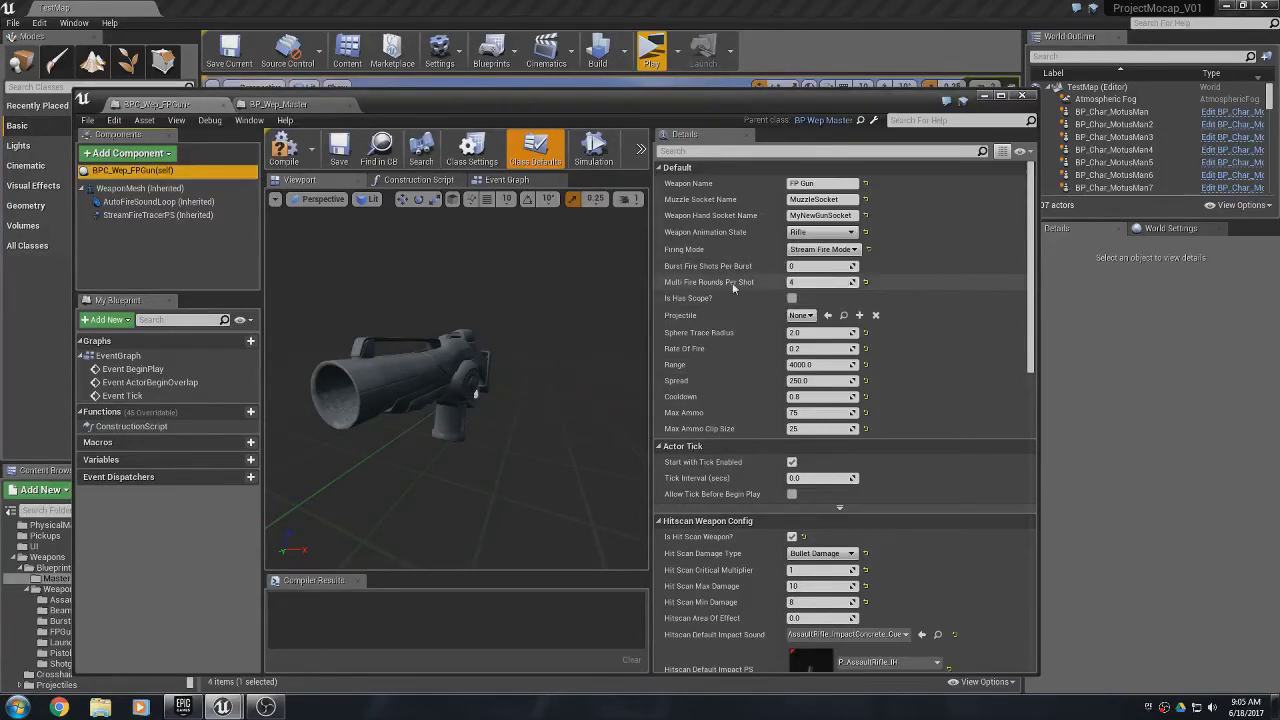
- Reset the FP Gun's Multi Fire Rounds Per Shot to its default and set its Rate Of Fire to 0.1
click(865, 283)
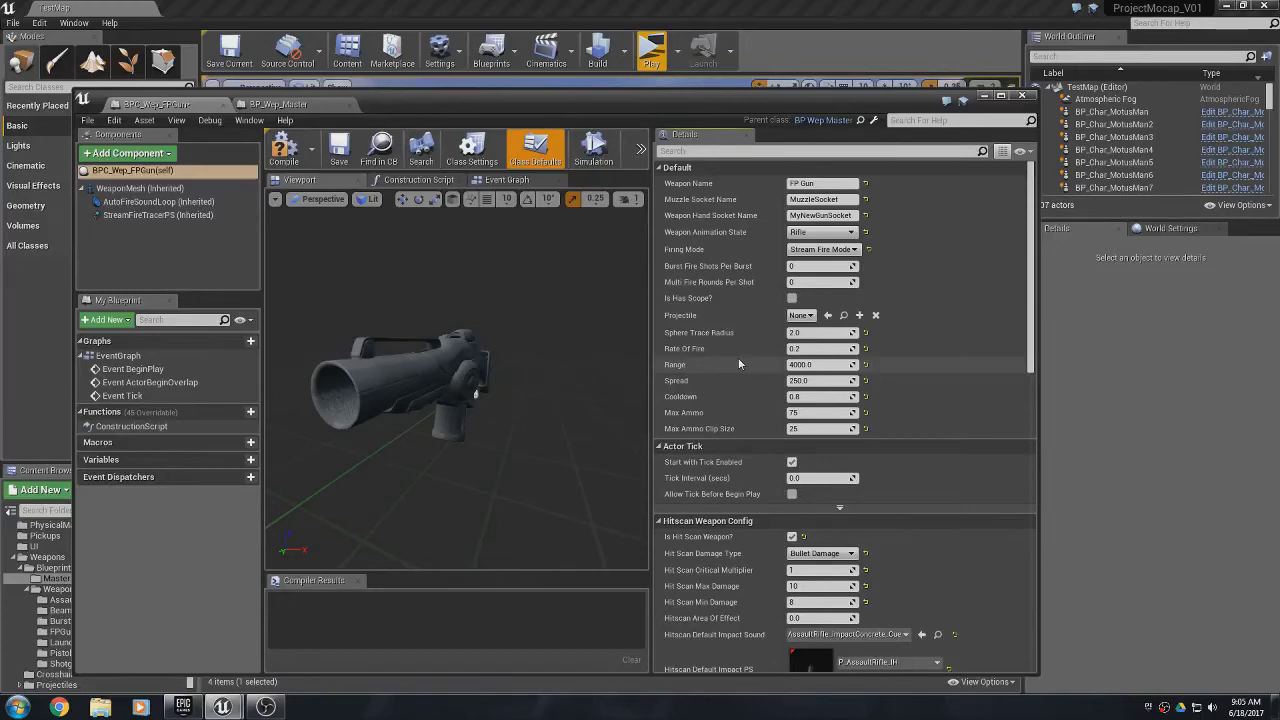
click(808, 348)
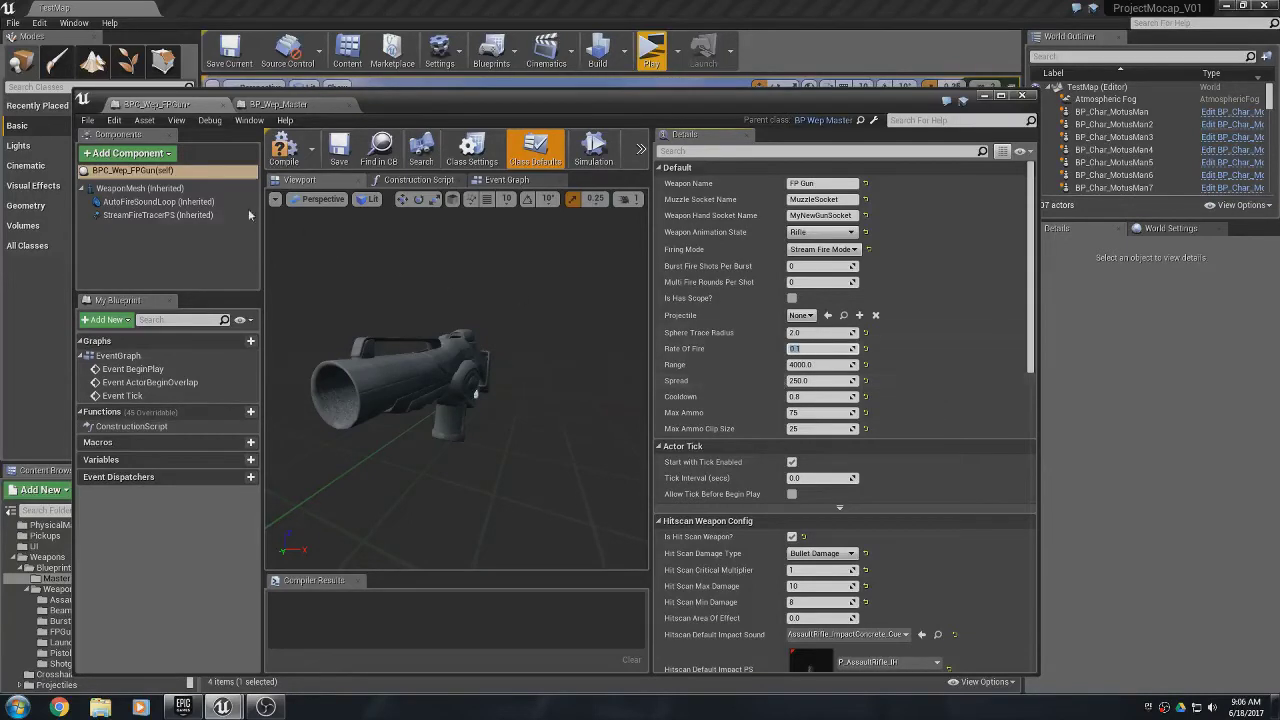
- Assign AssaultRifle_ShotLoop_Cue as the sound of the FP Gun's AutoFireSoundLoop component, filtering the sound assets by "rifle"
click(143, 202)
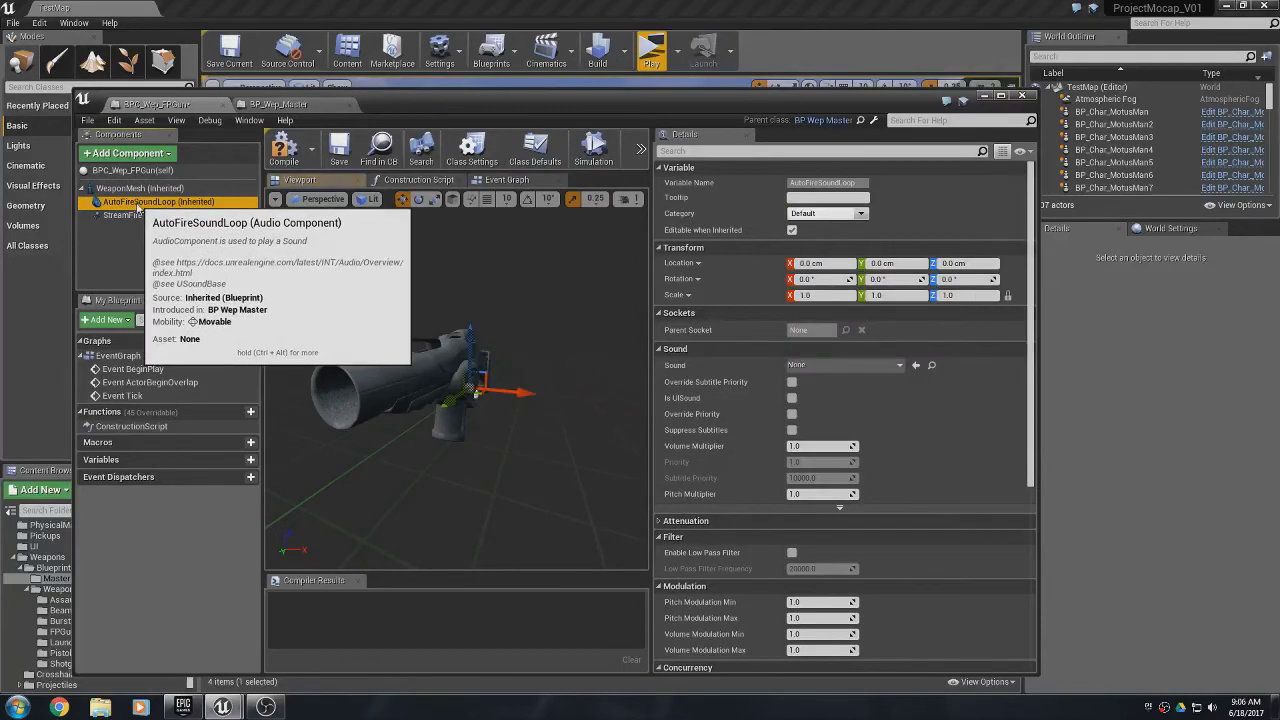
click(875, 365)
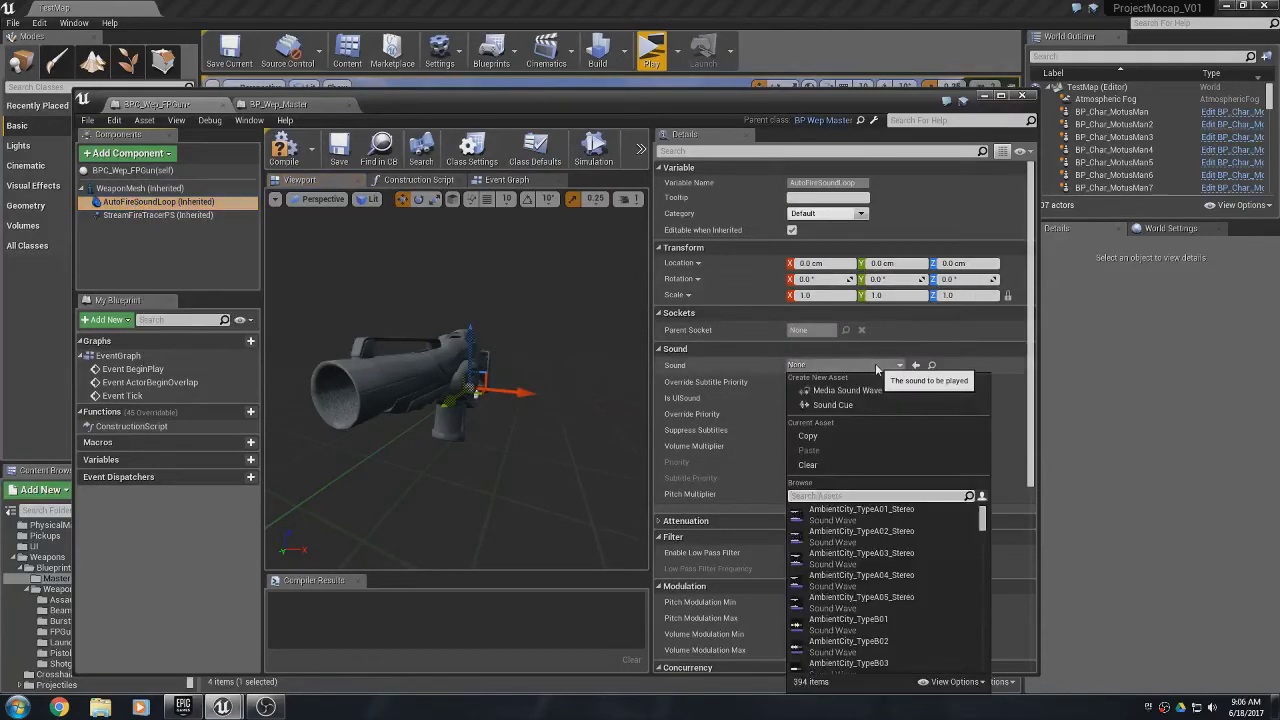
text(rifle)
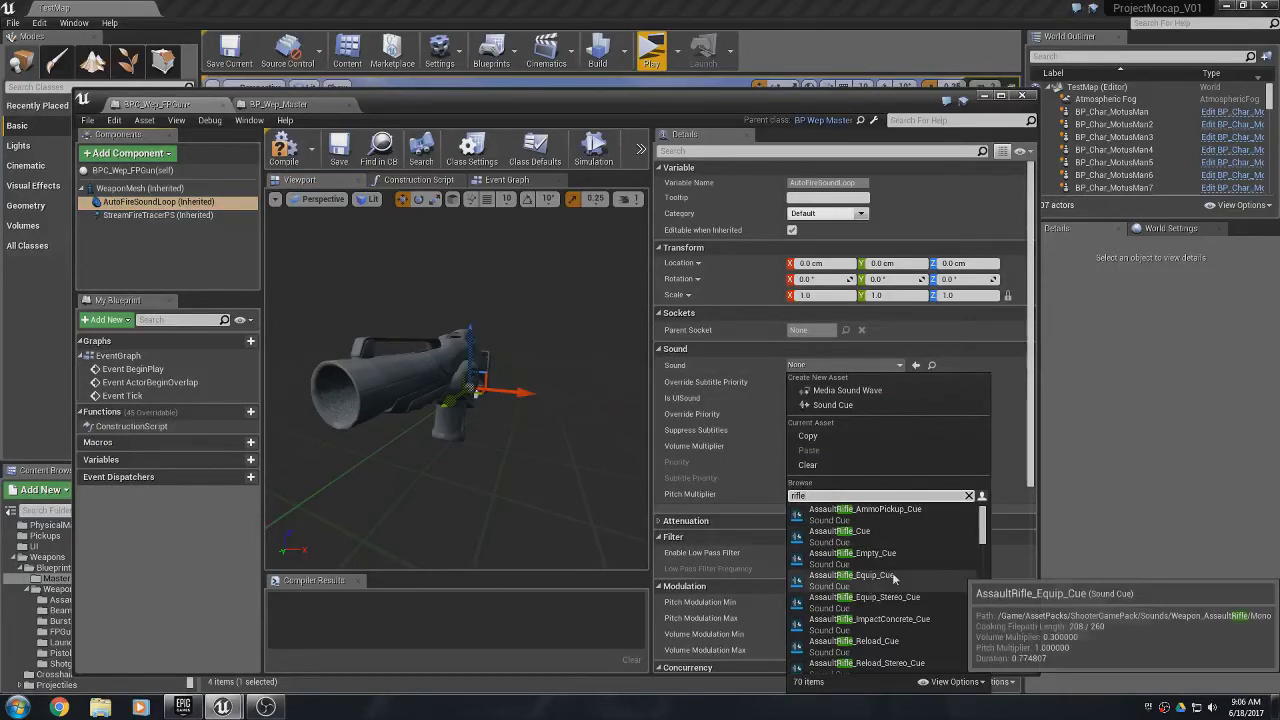
scroll(893, 578, down, 2)
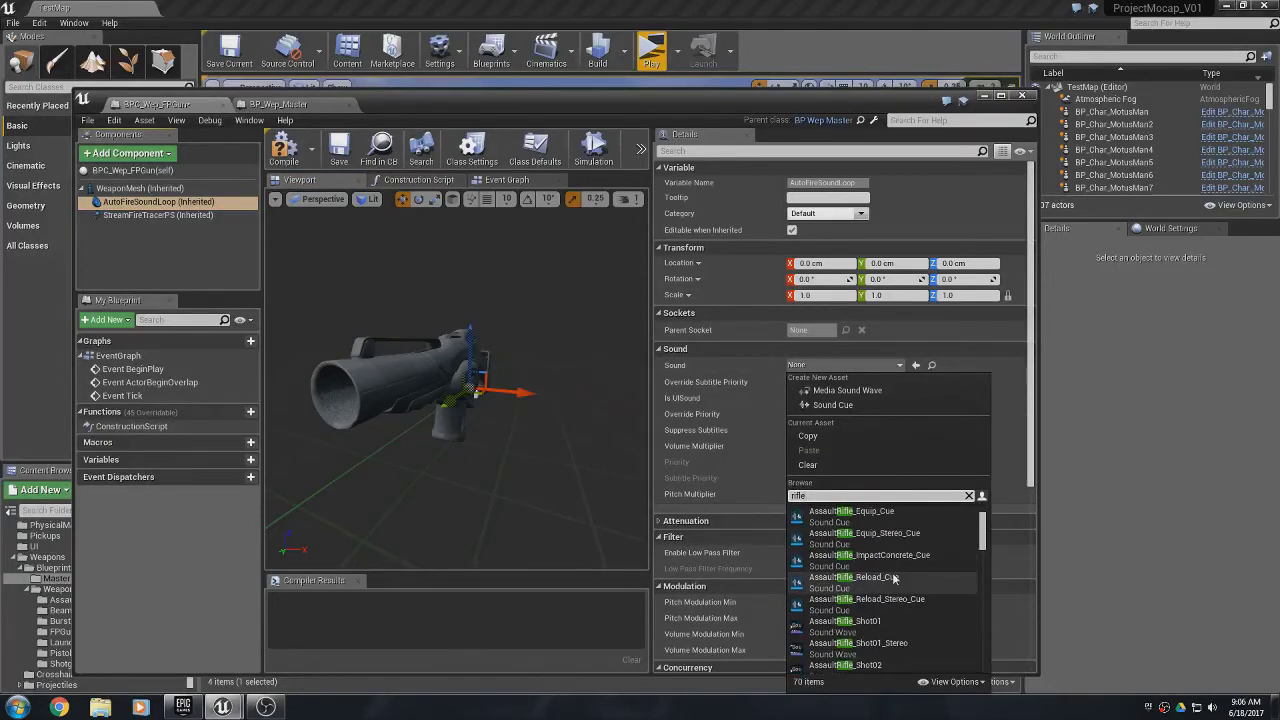
scroll(893, 578, down, 1)
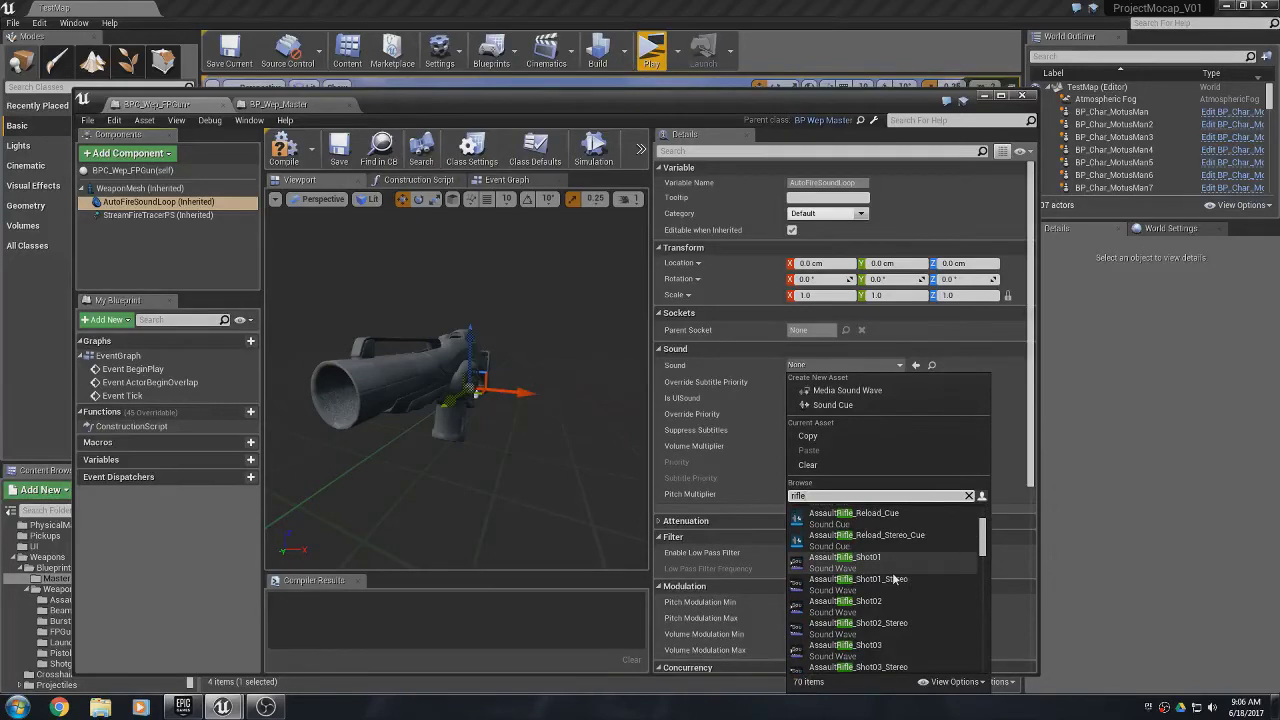
scroll(893, 578, down, 4)
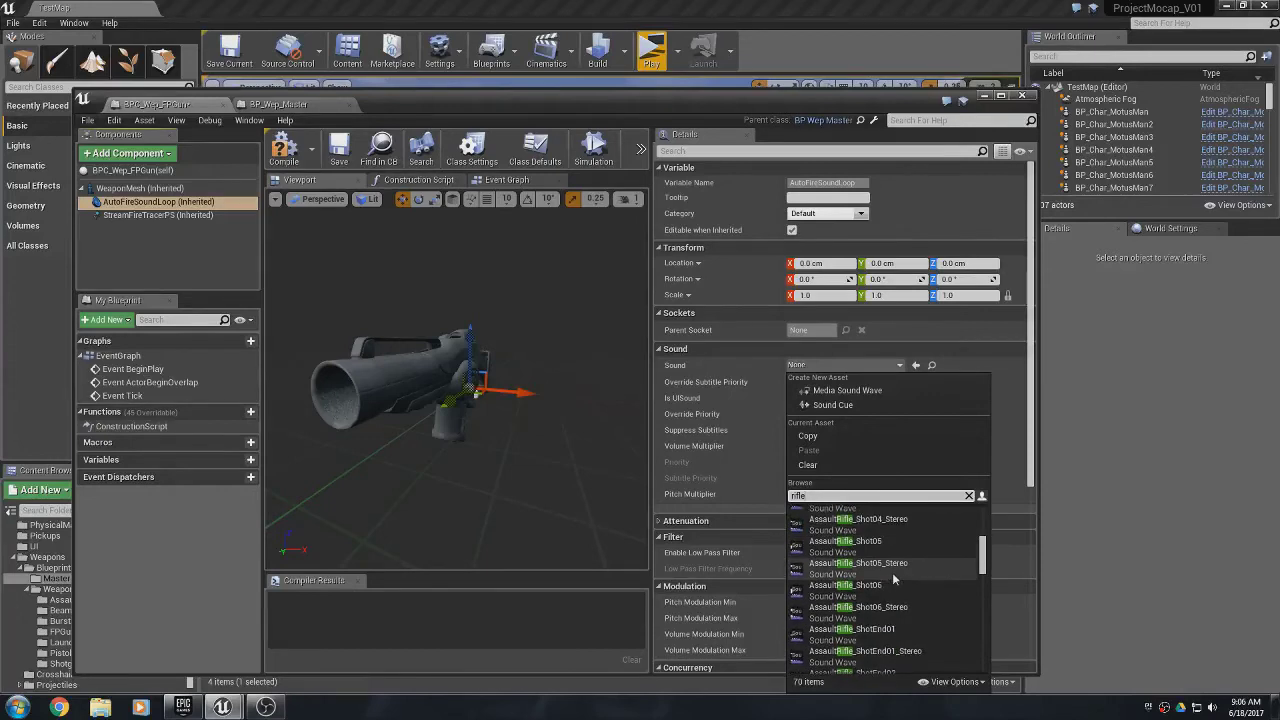
scroll(893, 578, down, 1)
scroll(893, 578, down, 4)
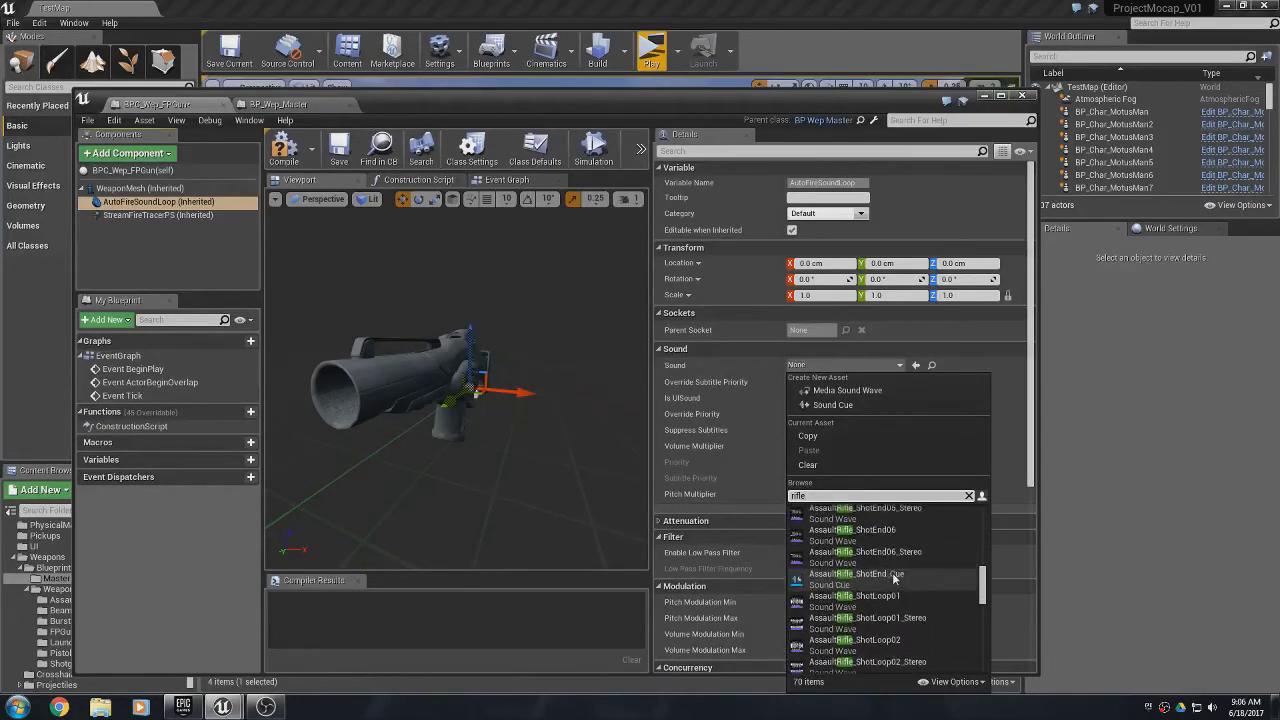
scroll(893, 578, down, 2)
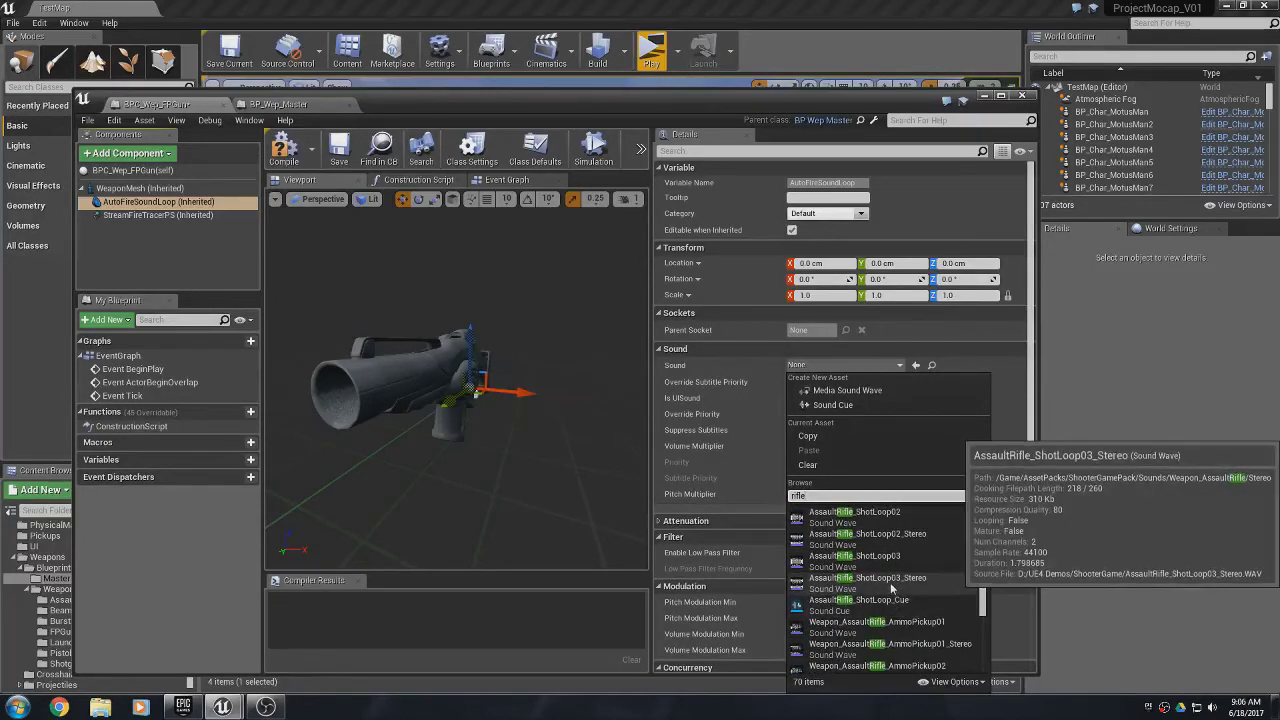
scroll(891, 587, down, 4)
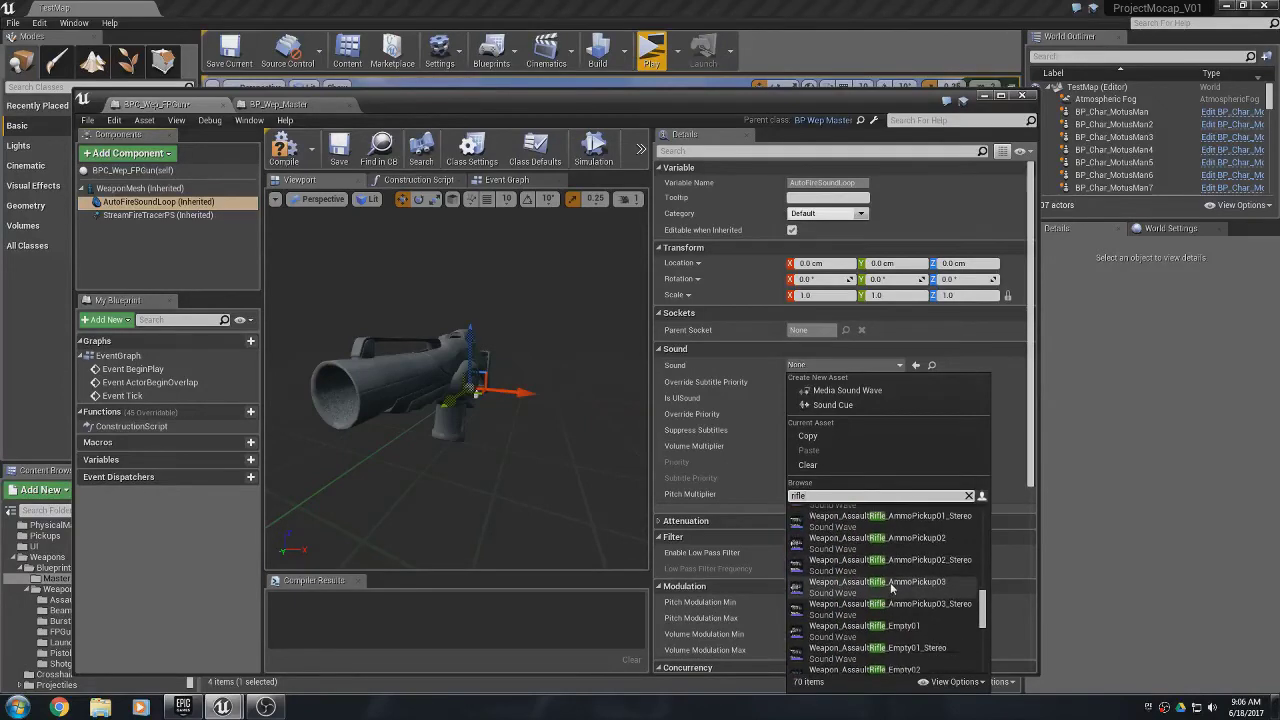
scroll(891, 587, down, 4)
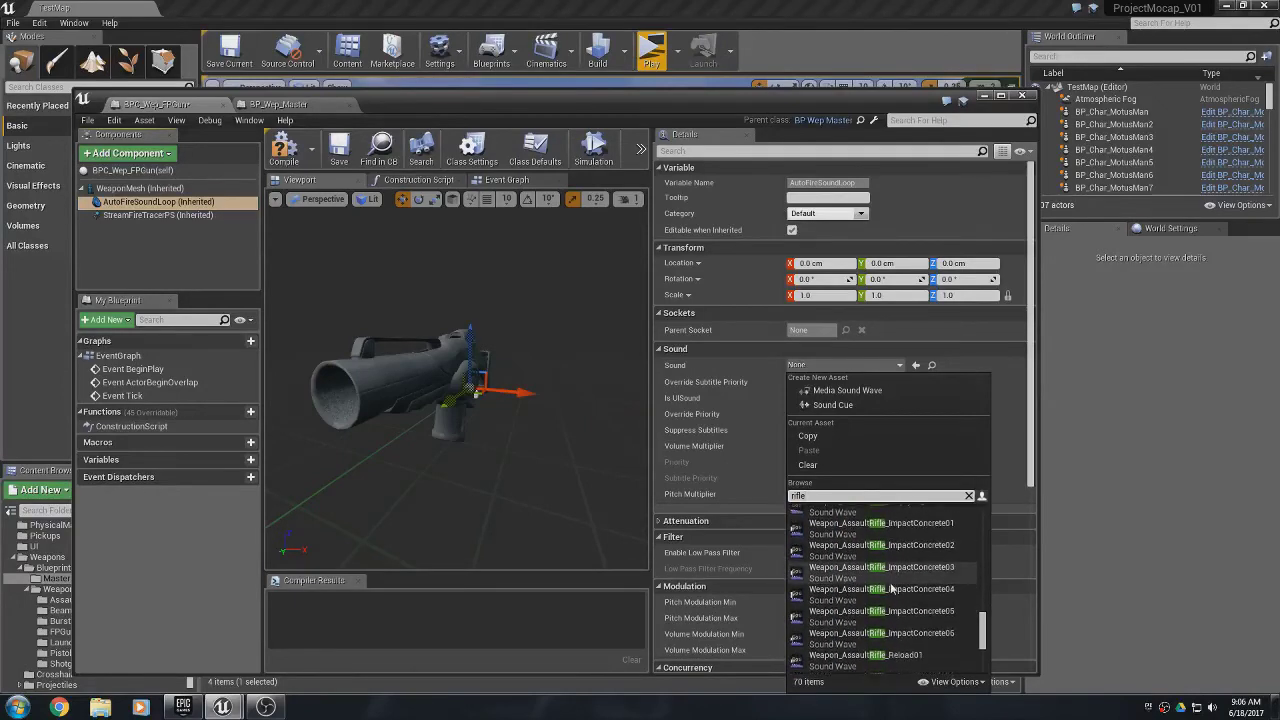
scroll(891, 587, up, 2)
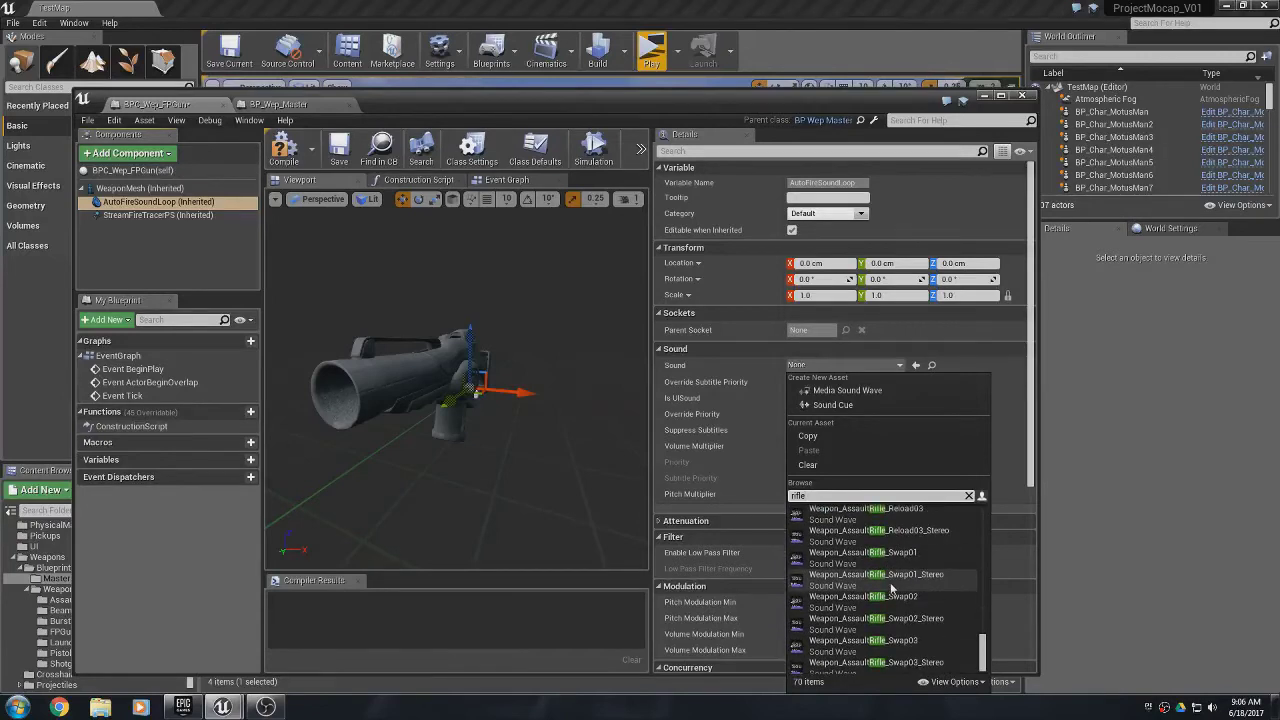
scroll(891, 588, up, 5)
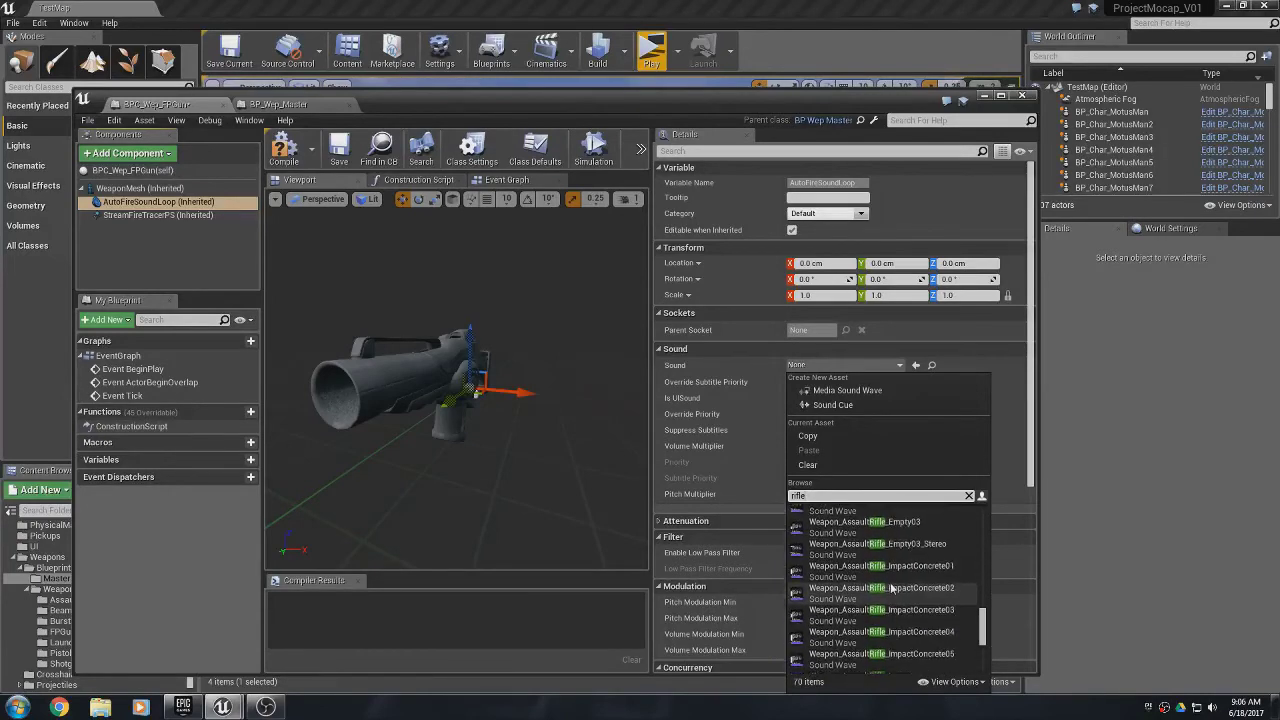
scroll(891, 588, up, 1)
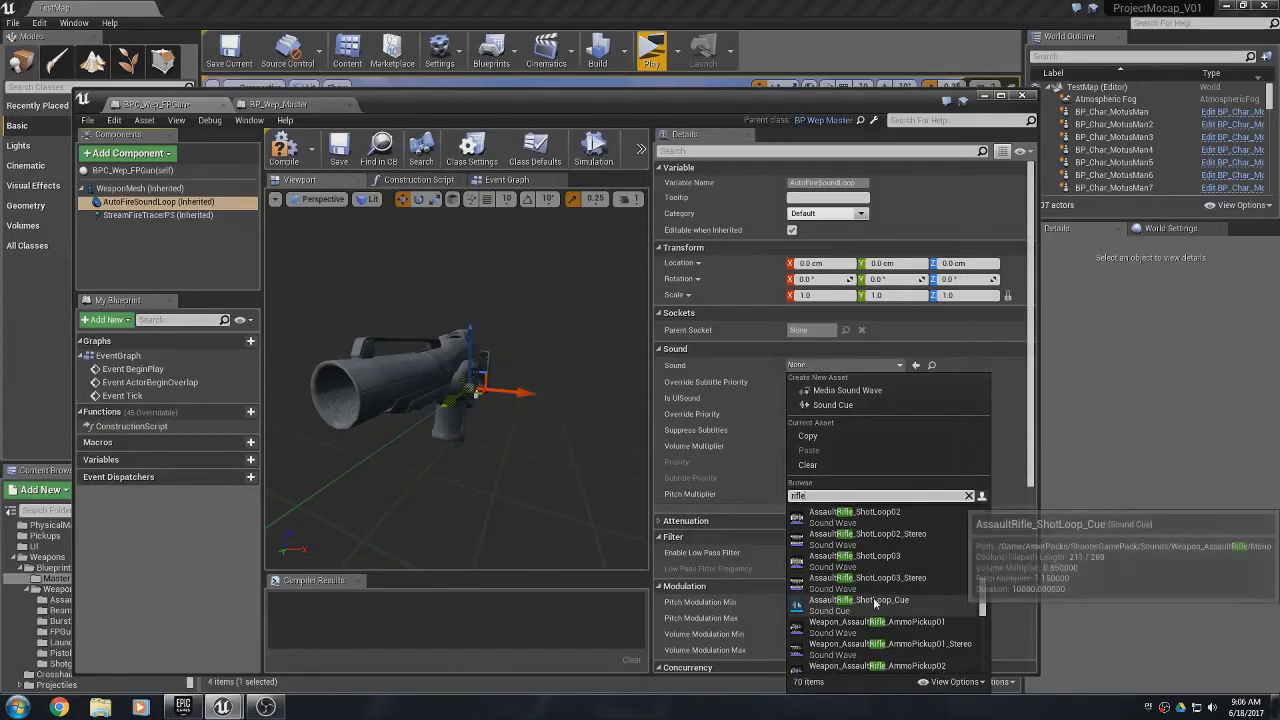
click(874, 600)
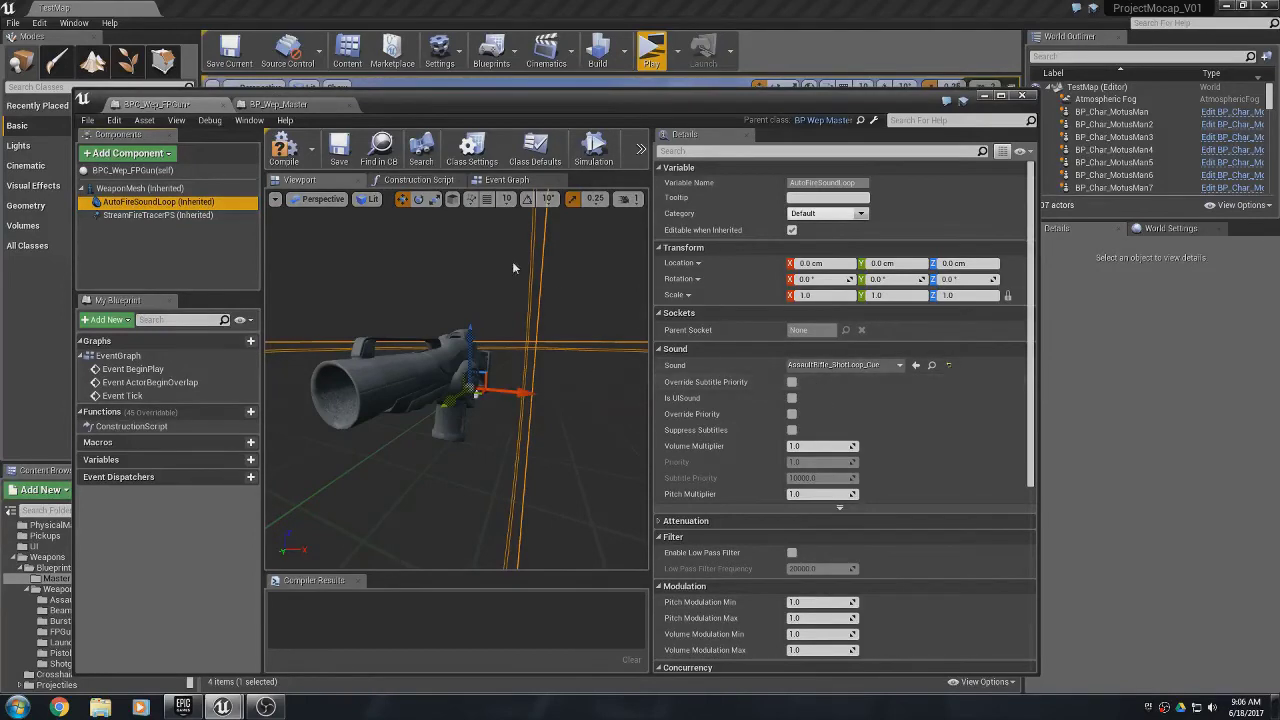
- Compile the FP Gun blueprint and bring back its class defaults
click(284, 150)
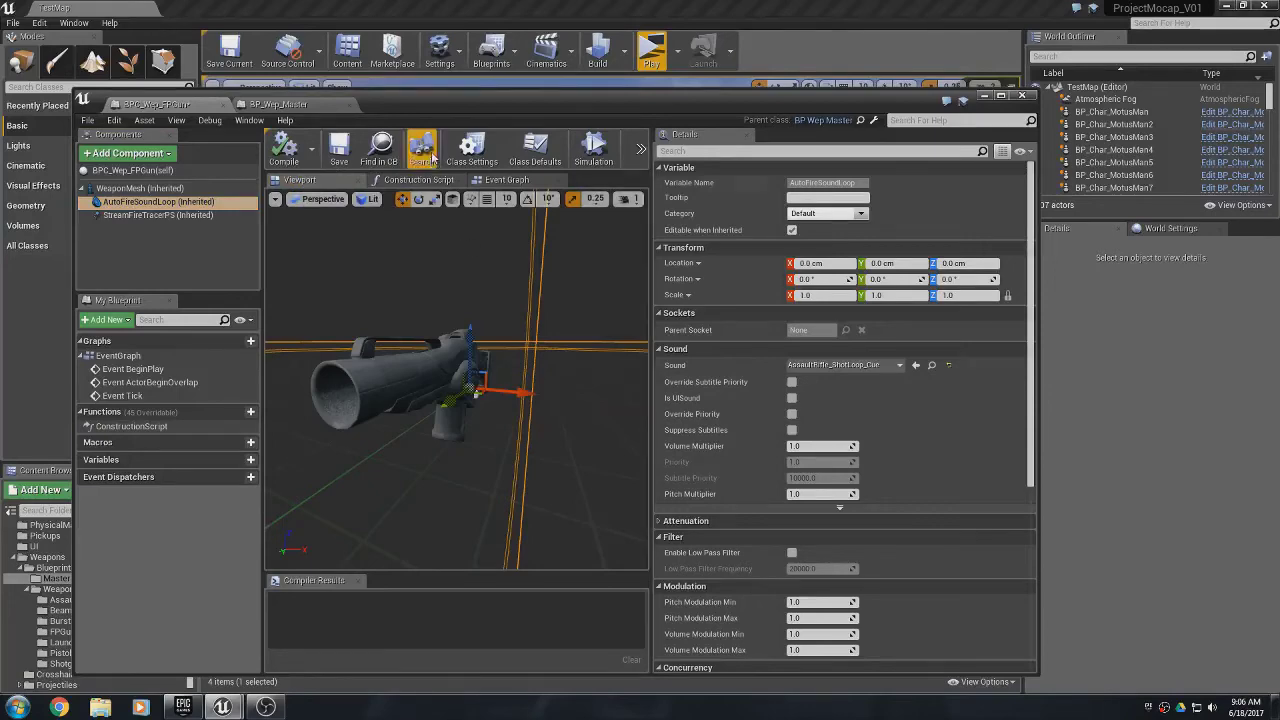
click(531, 150)
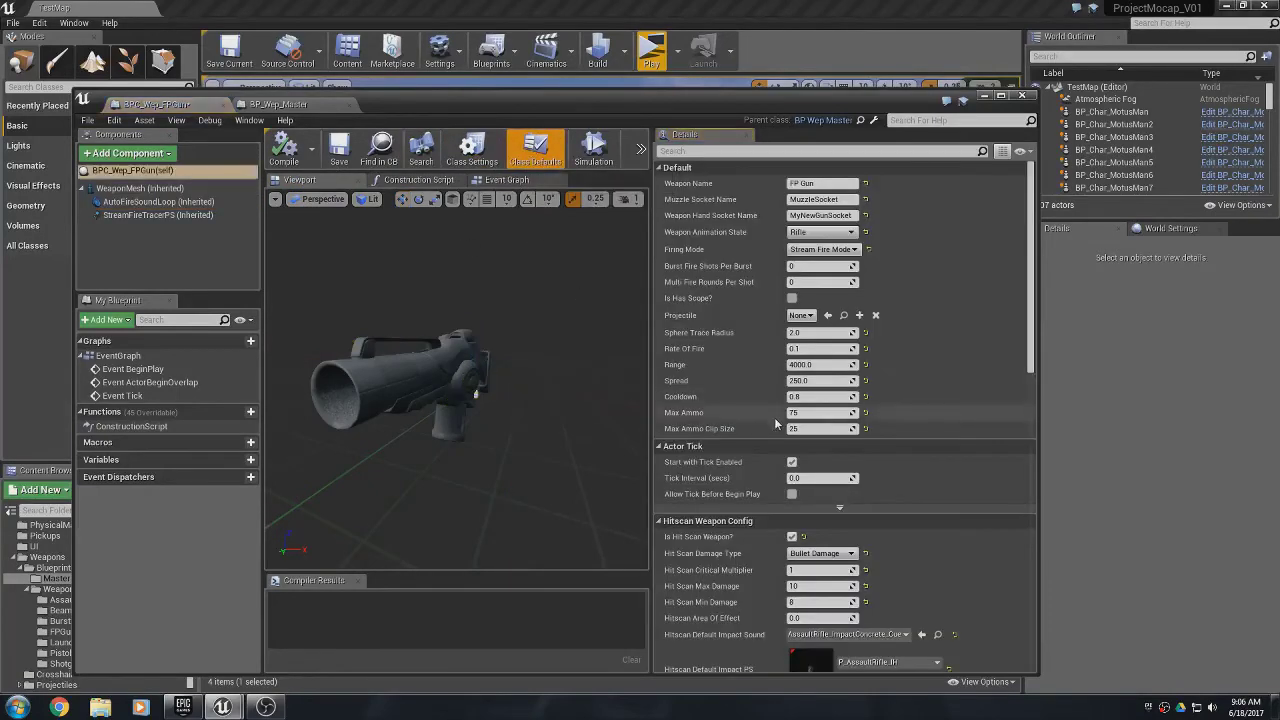
- Assign AssaultRifle_ShotEnd_Cue as the FP Gun's Auto Fire Shot End Sound, filtering by "end", and compile and save the blueprint
scroll(790, 500, down, 5)
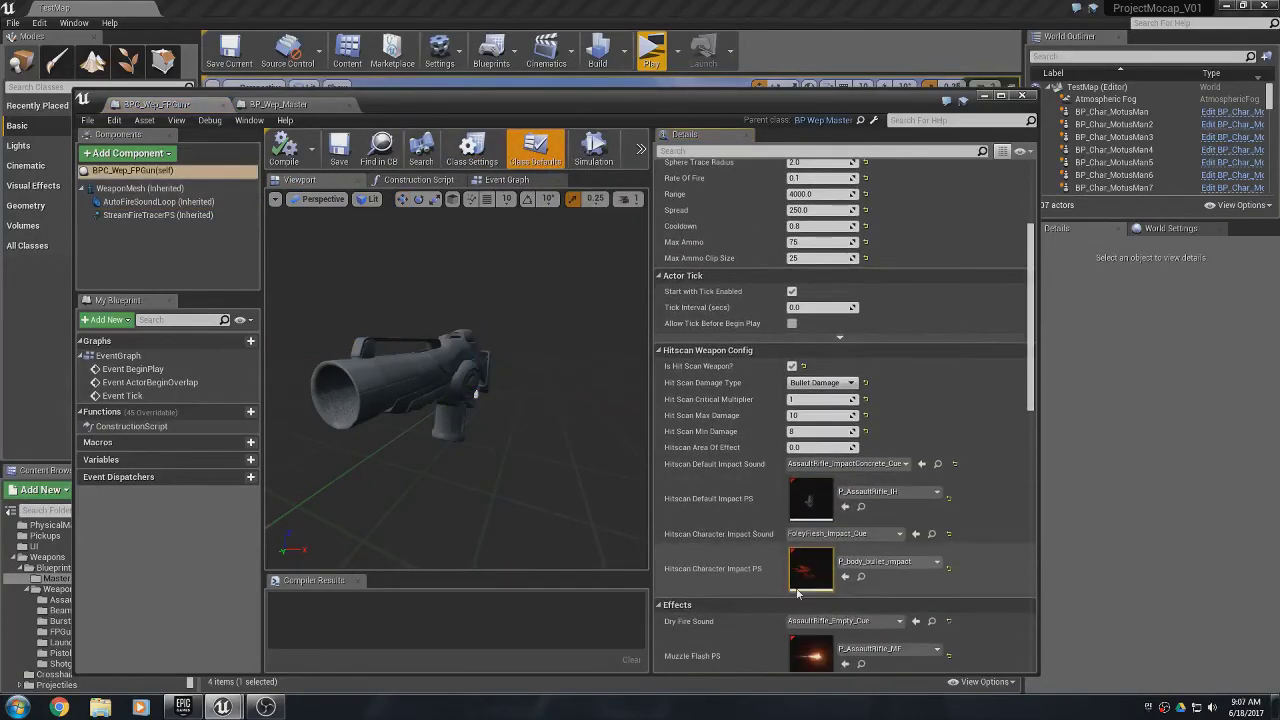
scroll(797, 594, down, 1)
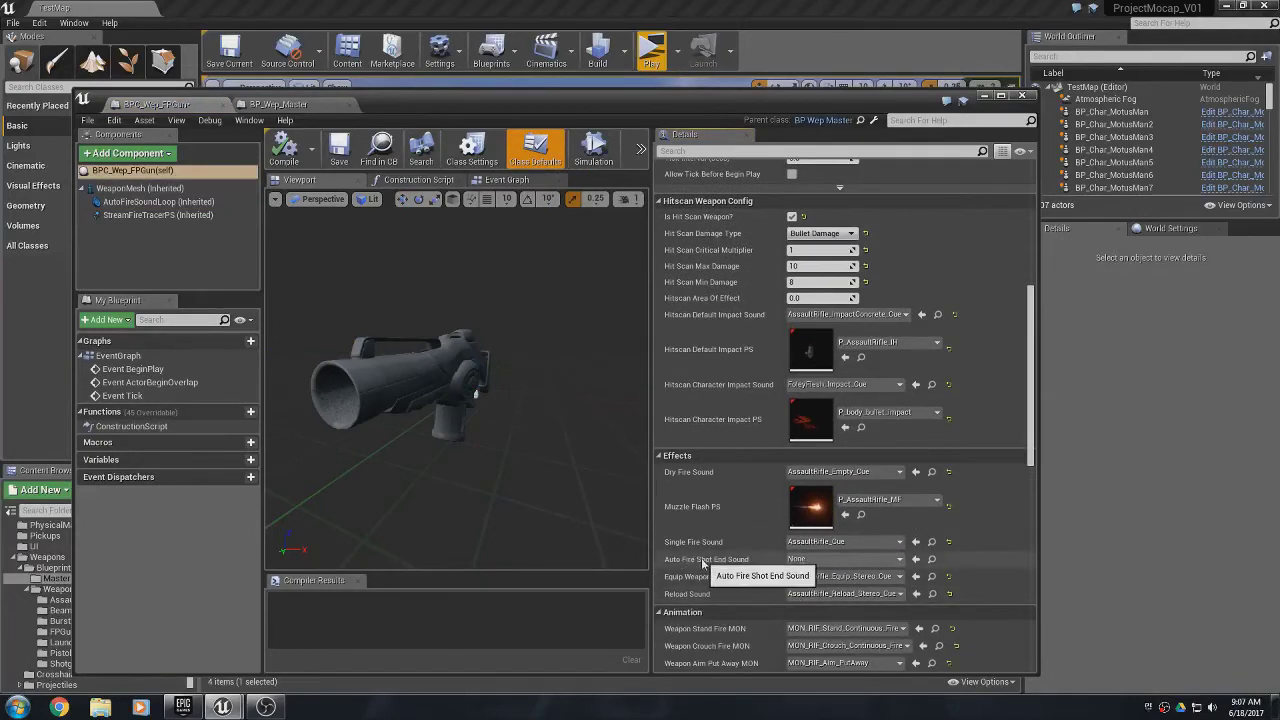
click(815, 559)
text(end)
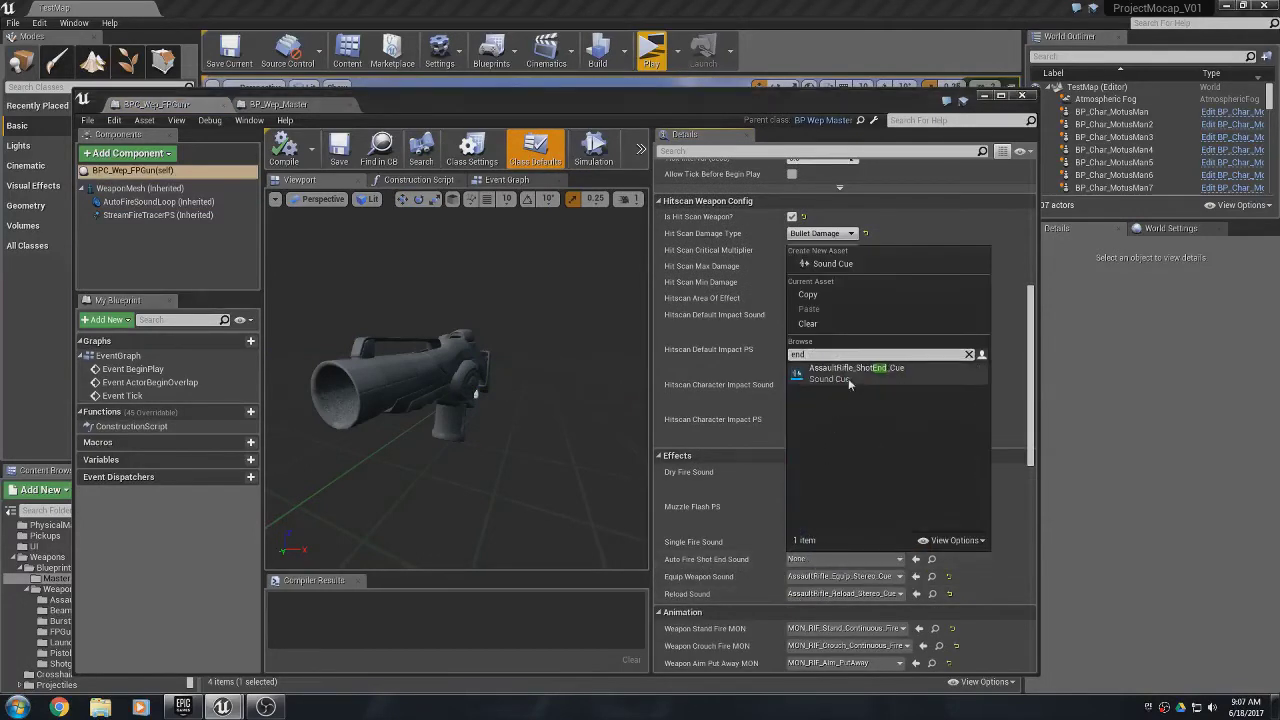
click(851, 368)
click(292, 150)
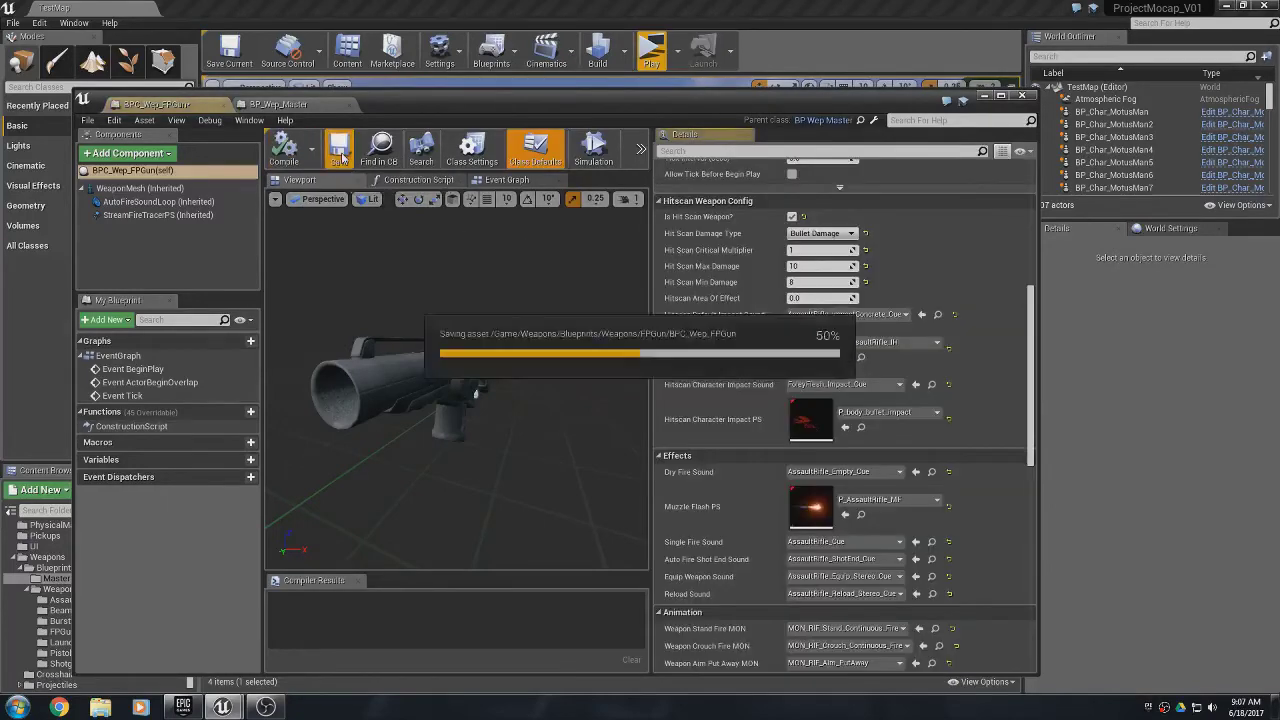
- Run the multiplayer preview, fire the FP Gun from the client to check its stream fire and end sound, and stop the preview
click(983, 97)
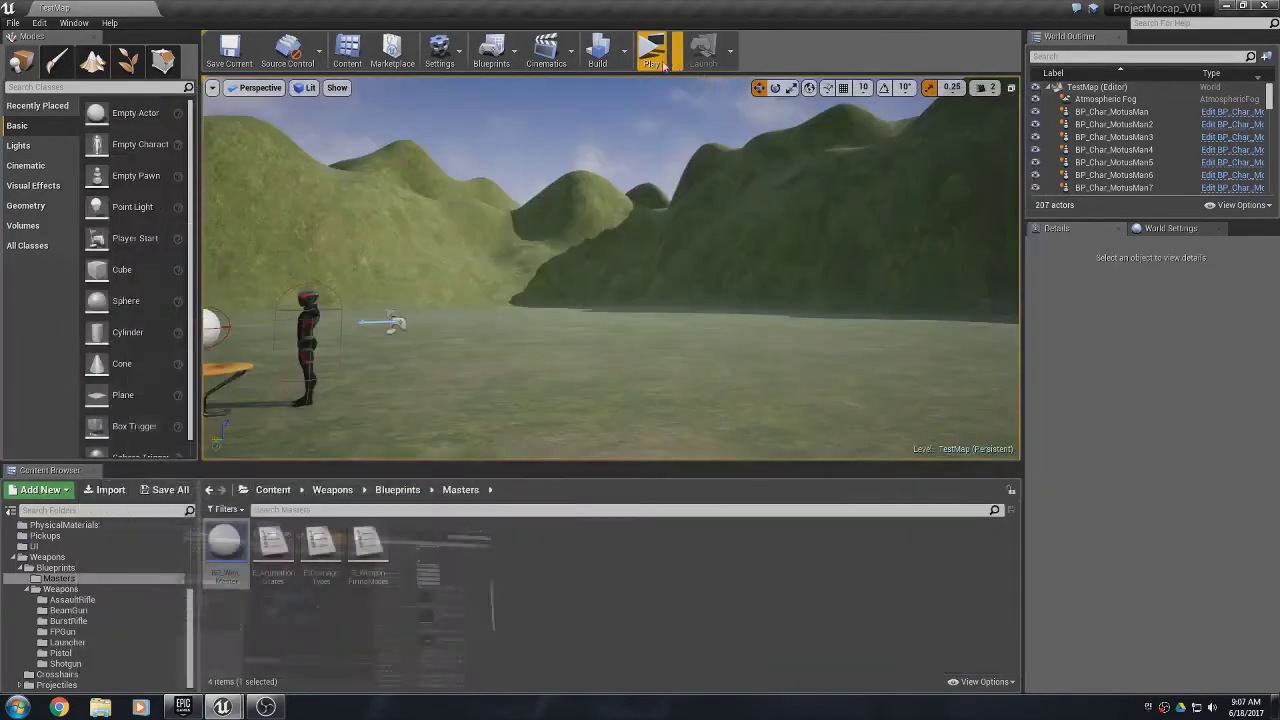
click(651, 48)
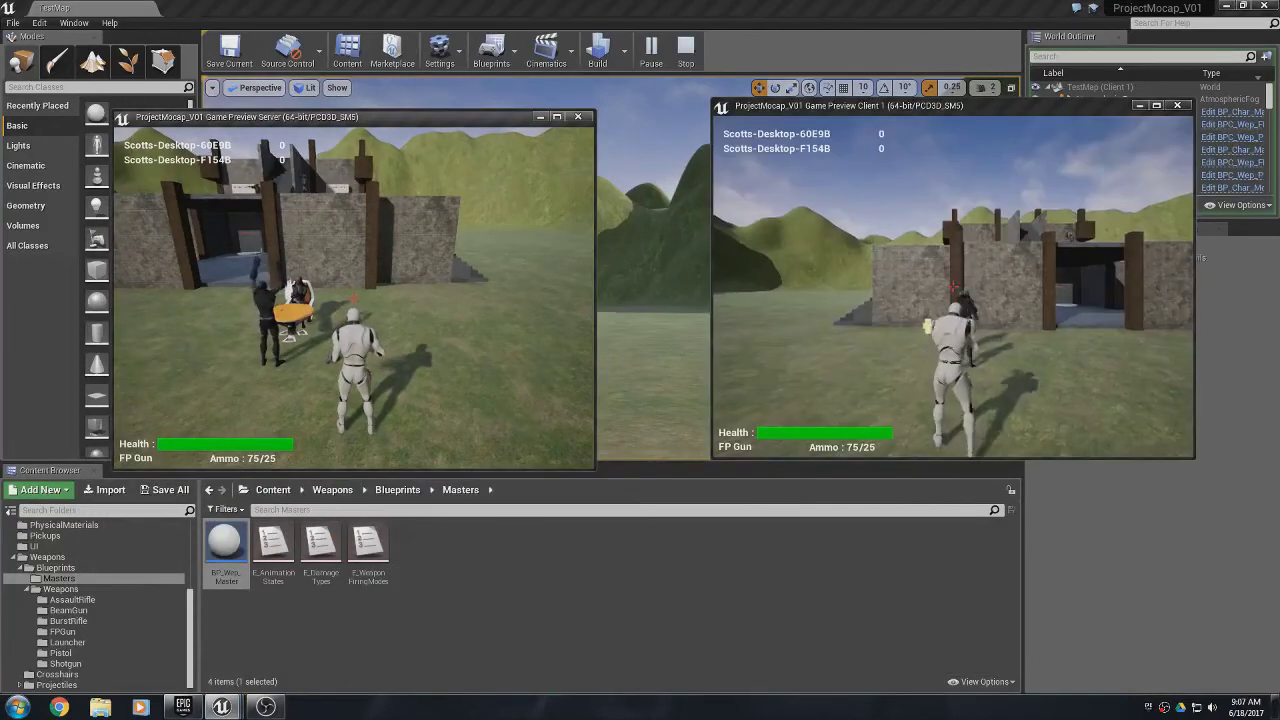
click(953, 286)
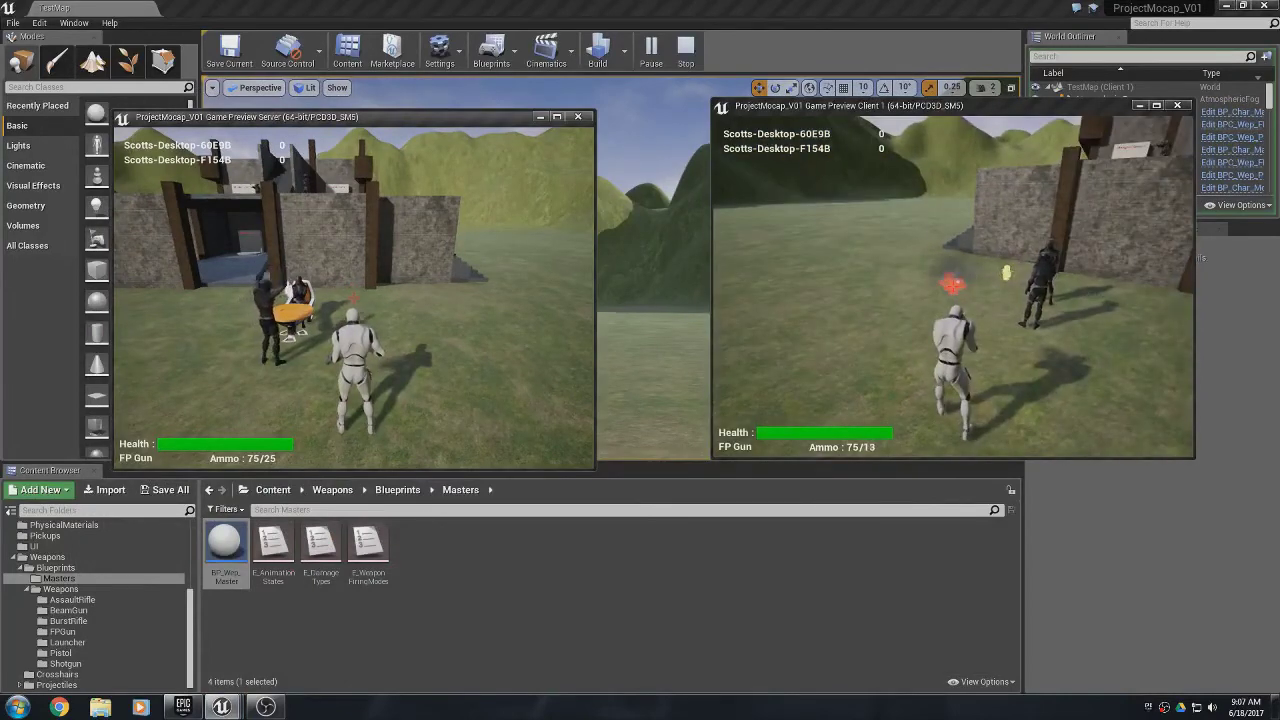
key(c)
key(a)
click(1072, 270)
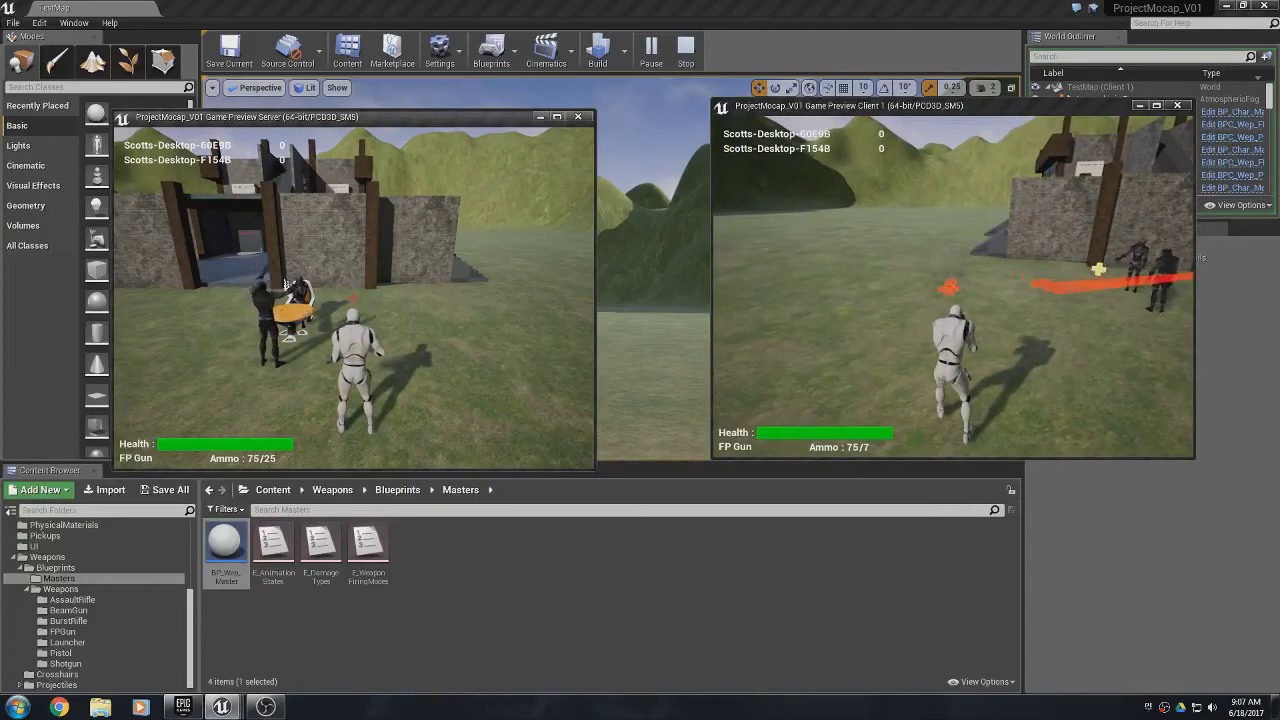
key(Escape)
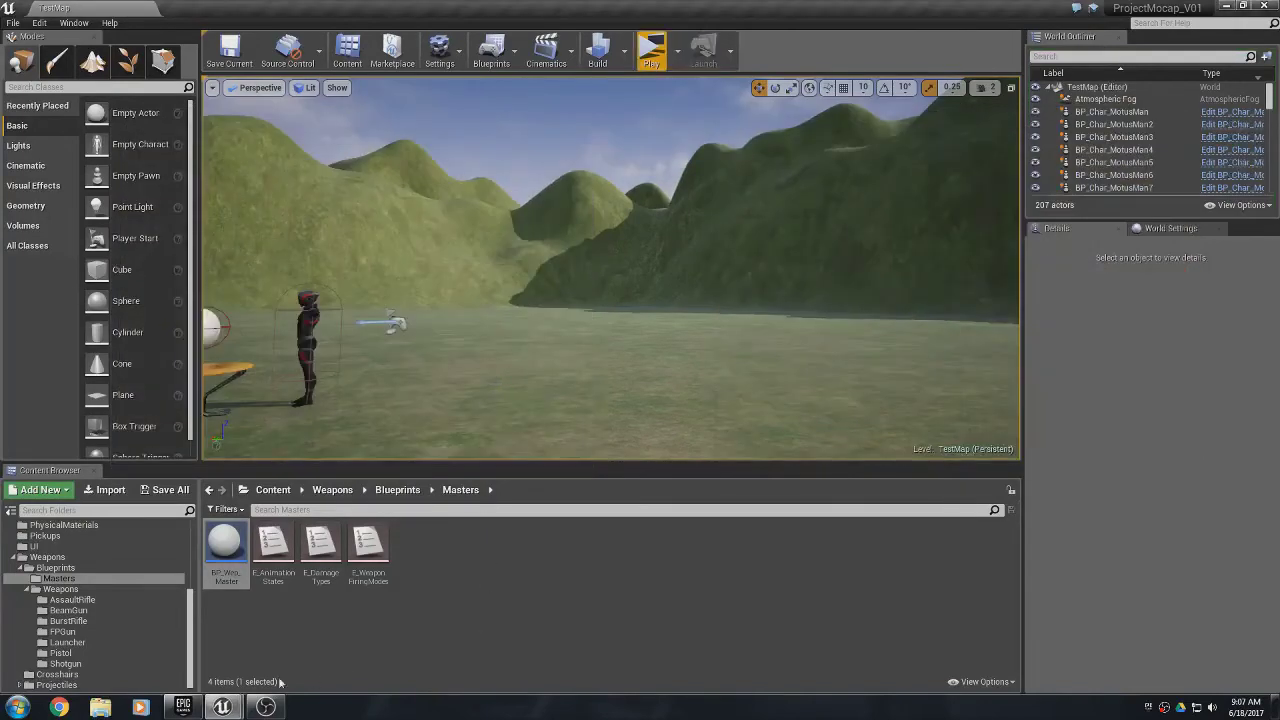
- Set the particle template of the FP Gun's StreamFireTracerPS component to P_TestBeam2, filtering by "beam", and compile and save the blueprint
click(223, 707)
click(266, 663)
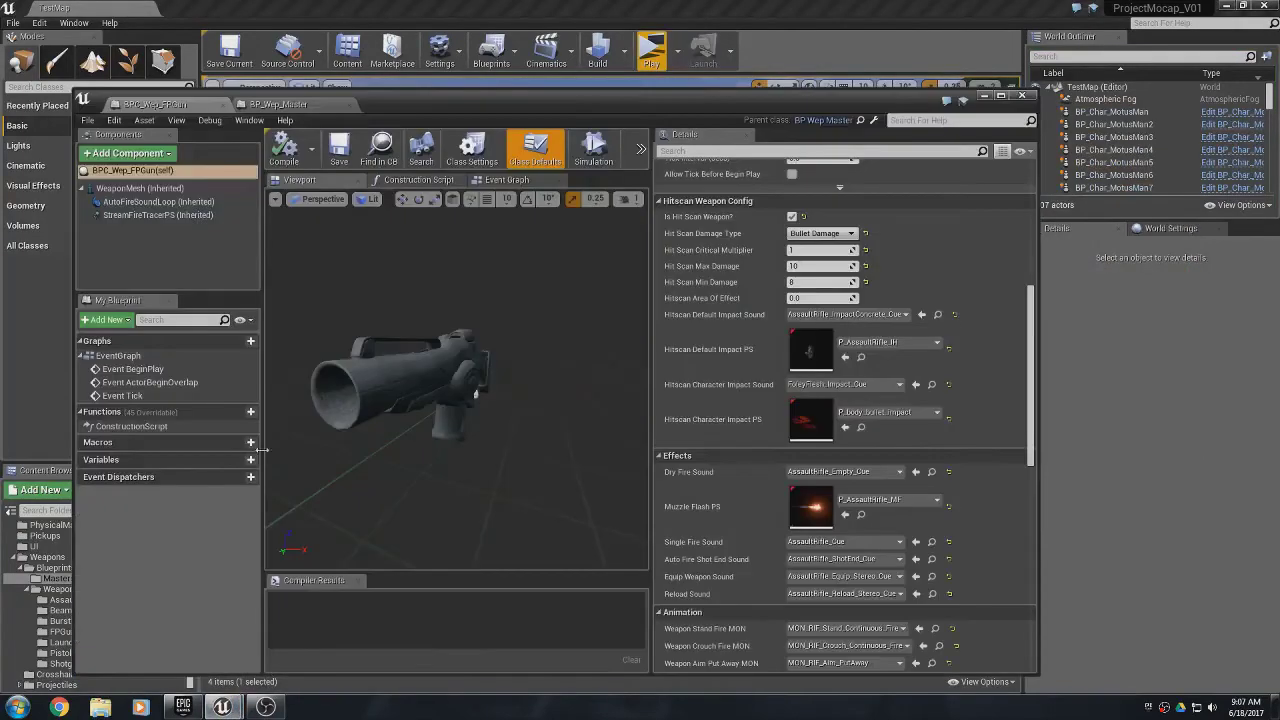
click(141, 217)
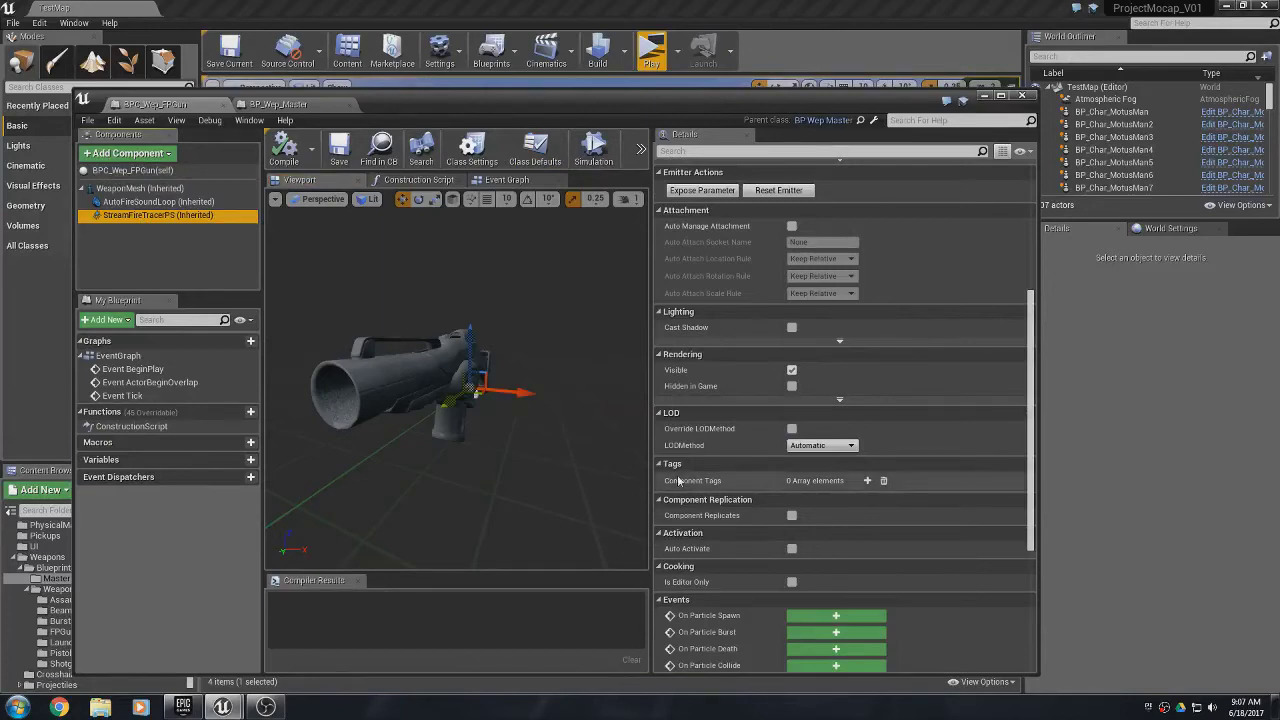
scroll(737, 482, up, 8)
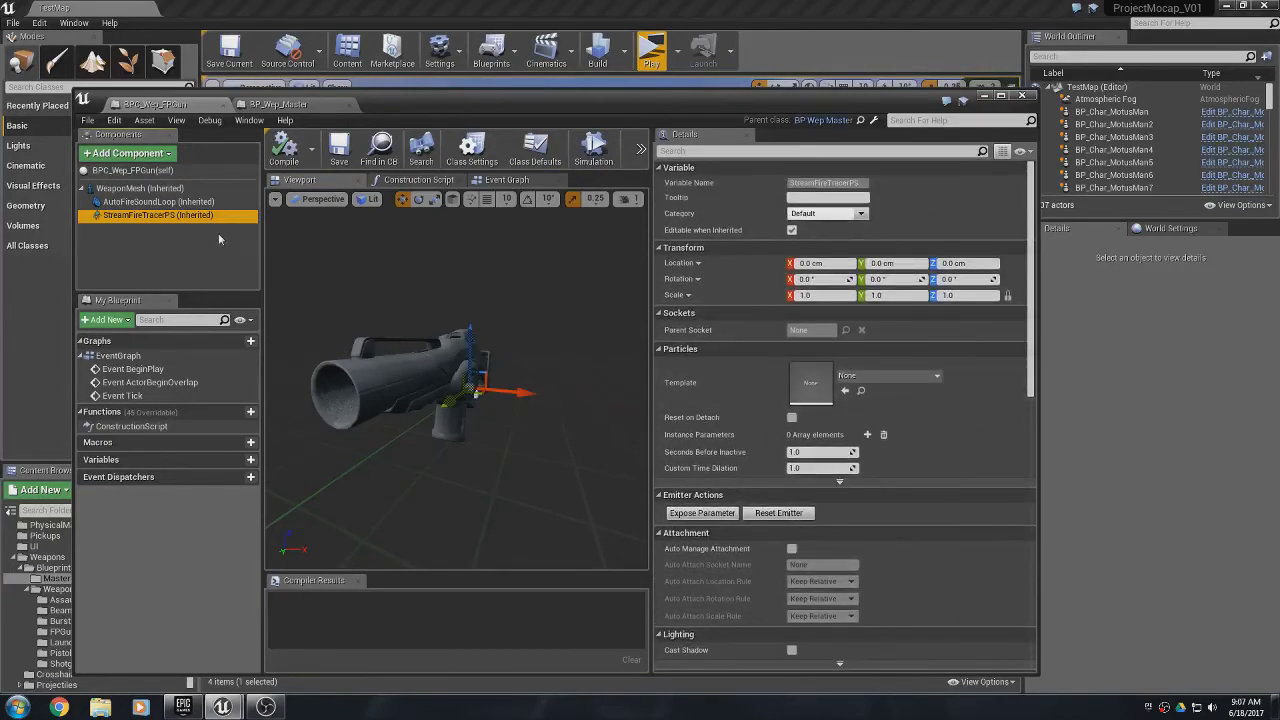
click(888, 376)
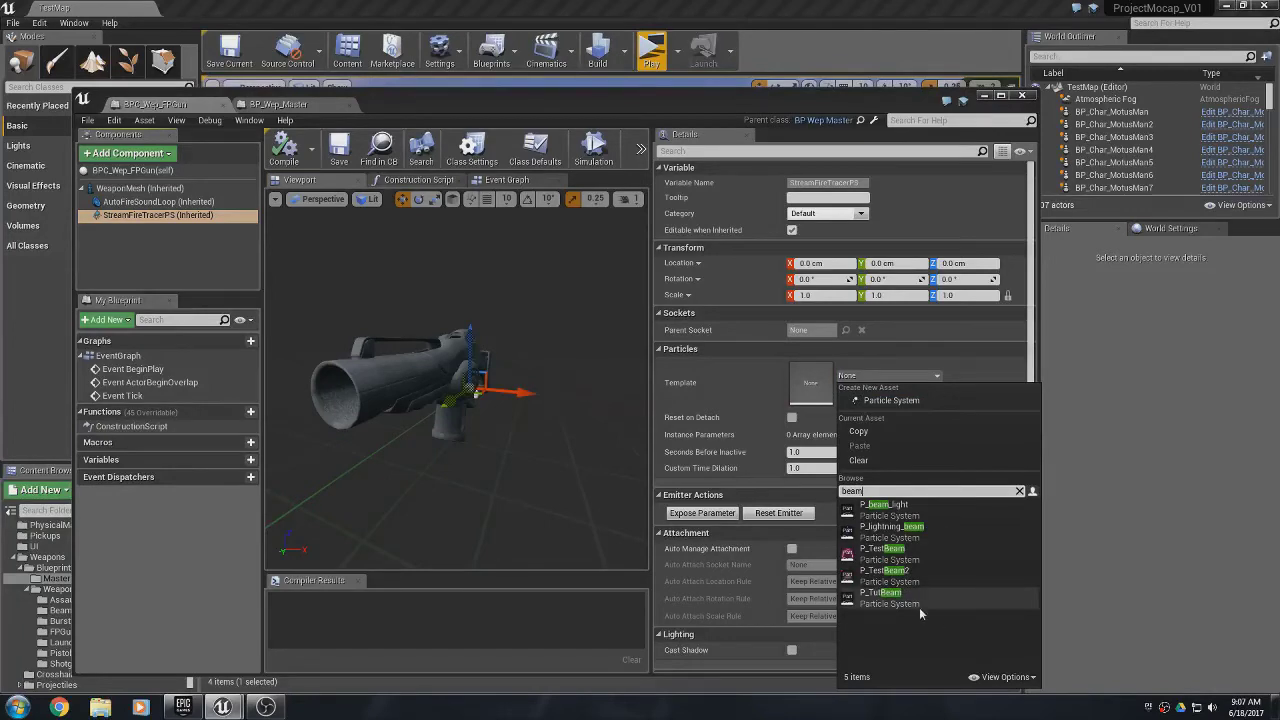
click(895, 575)
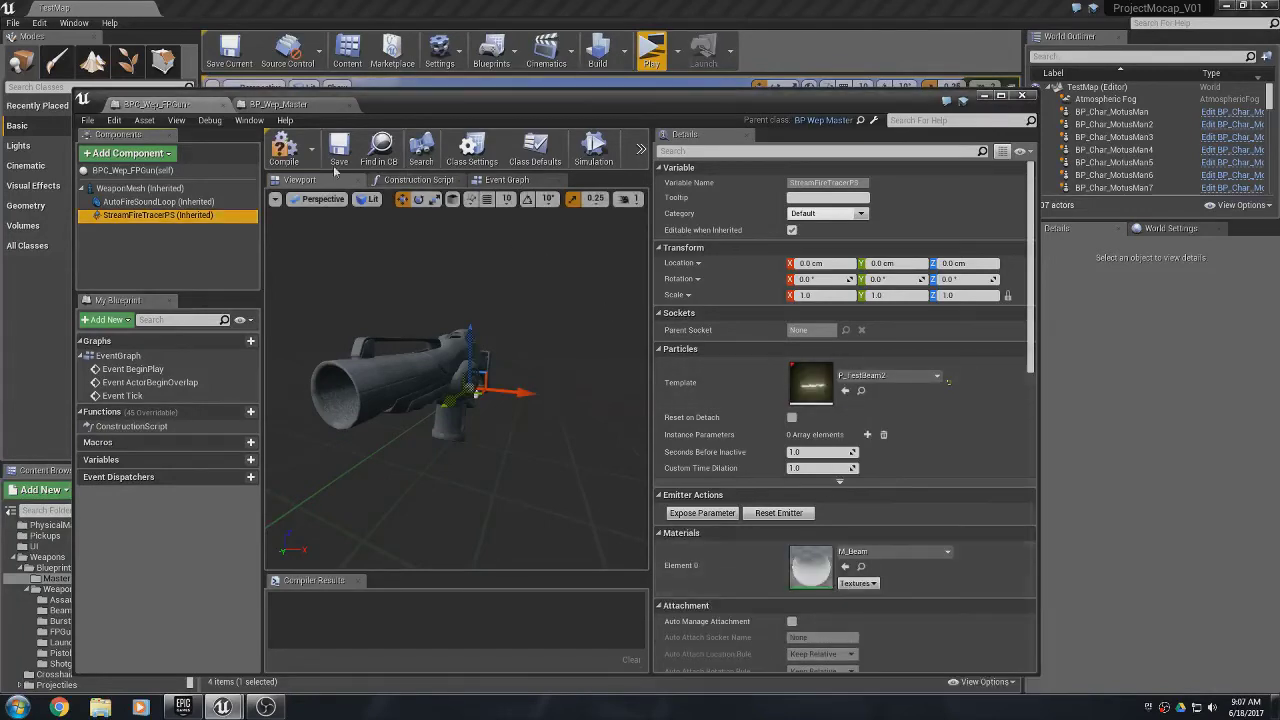
click(288, 155)
click(339, 155)
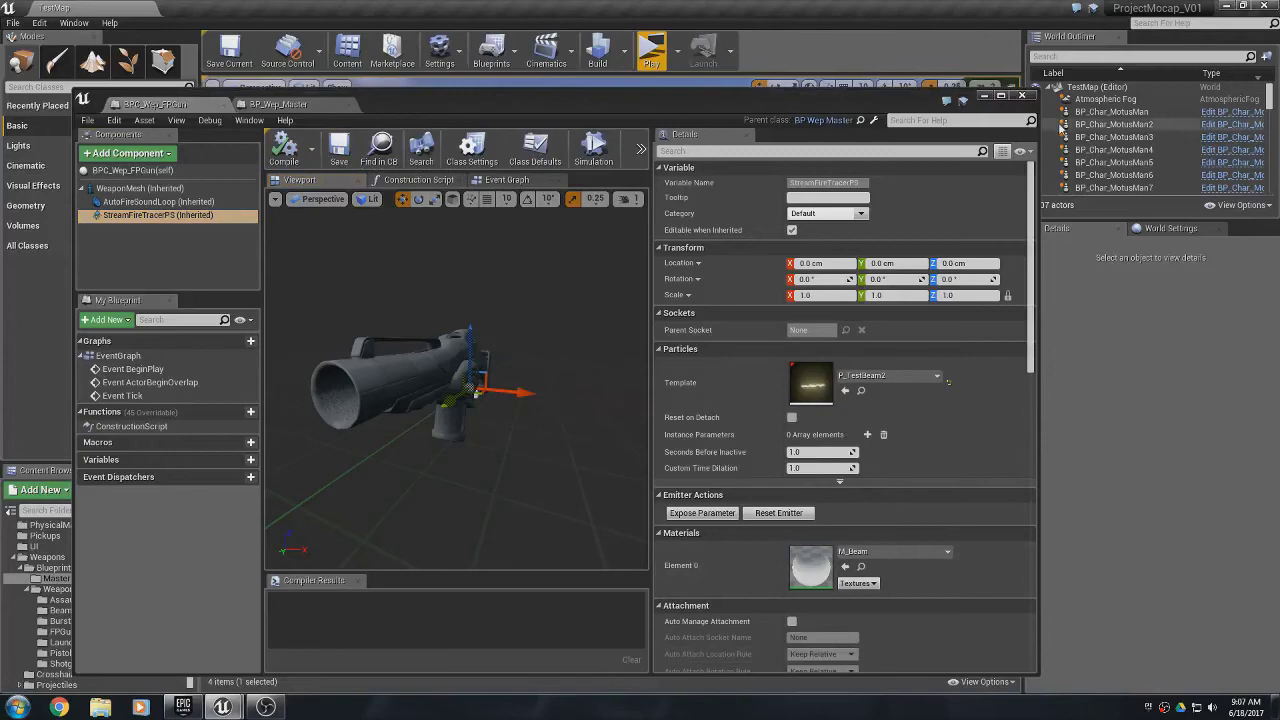
- Start a multiplayer preview, run the client character down to the grass and fire the FP Gun to check the P_TestBeam2 tracer
click(984, 96)
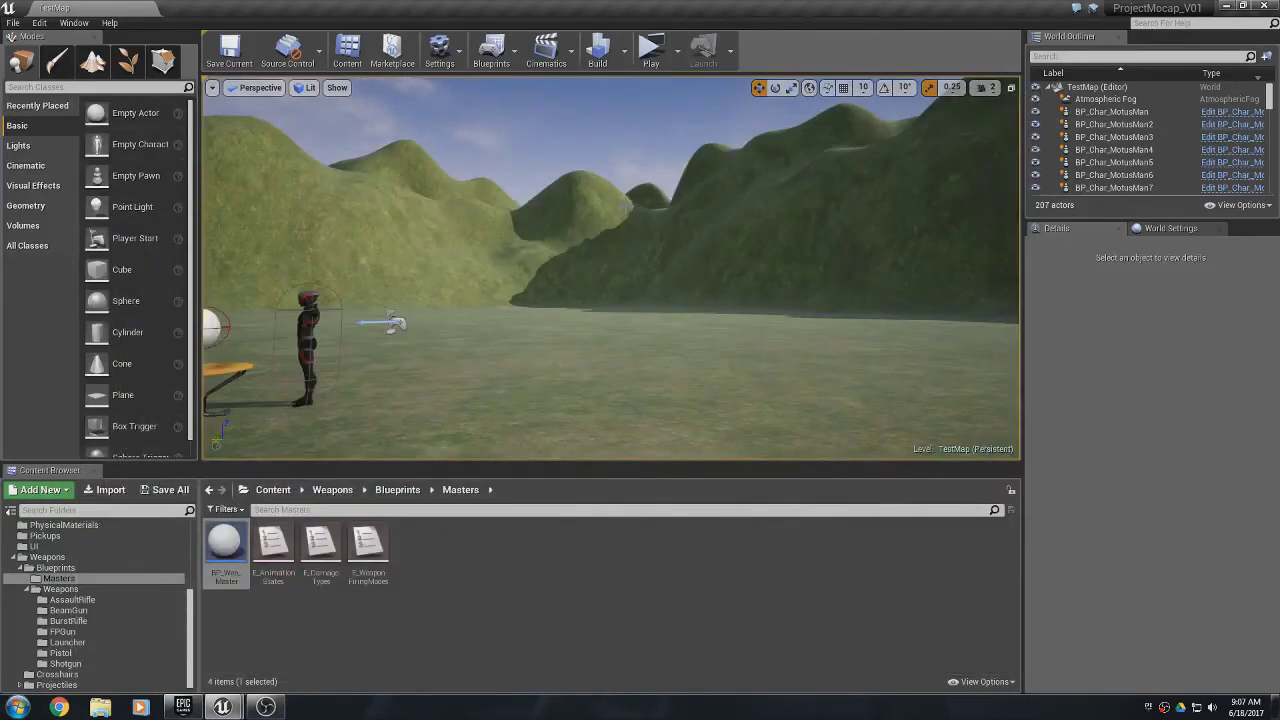
click(651, 47)
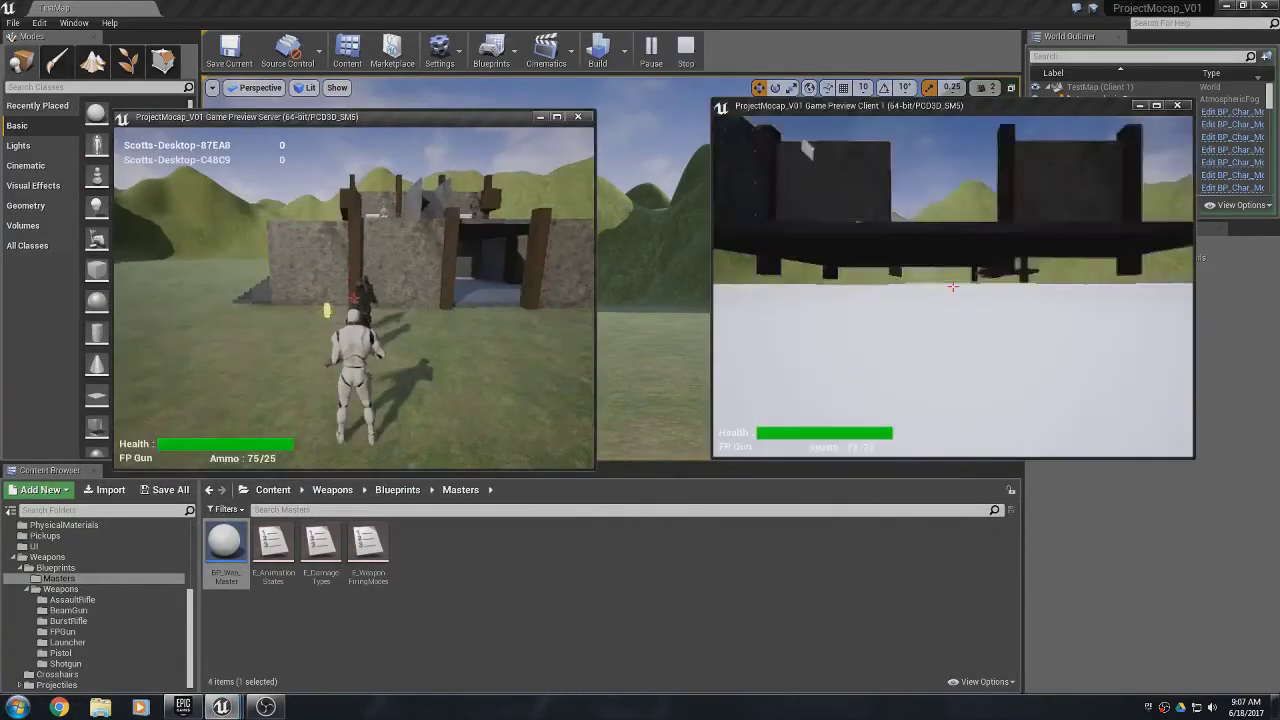
key(w)
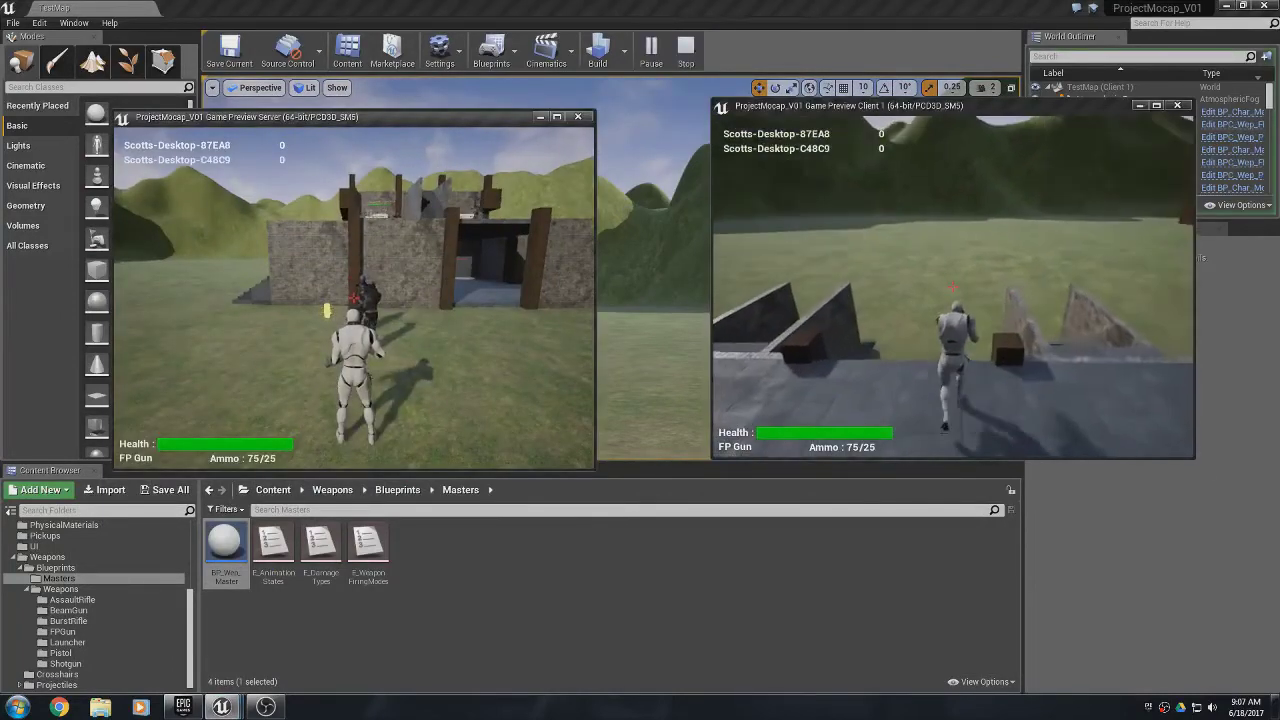
click(953, 286)
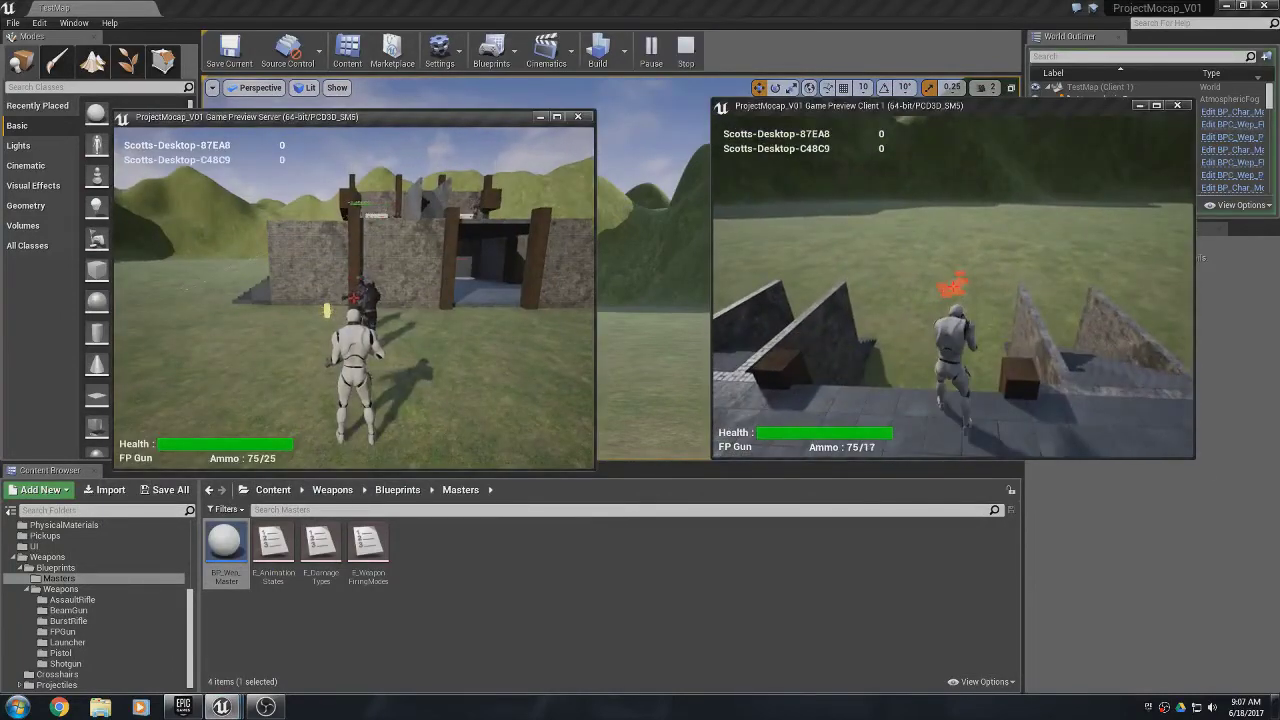
key(w)
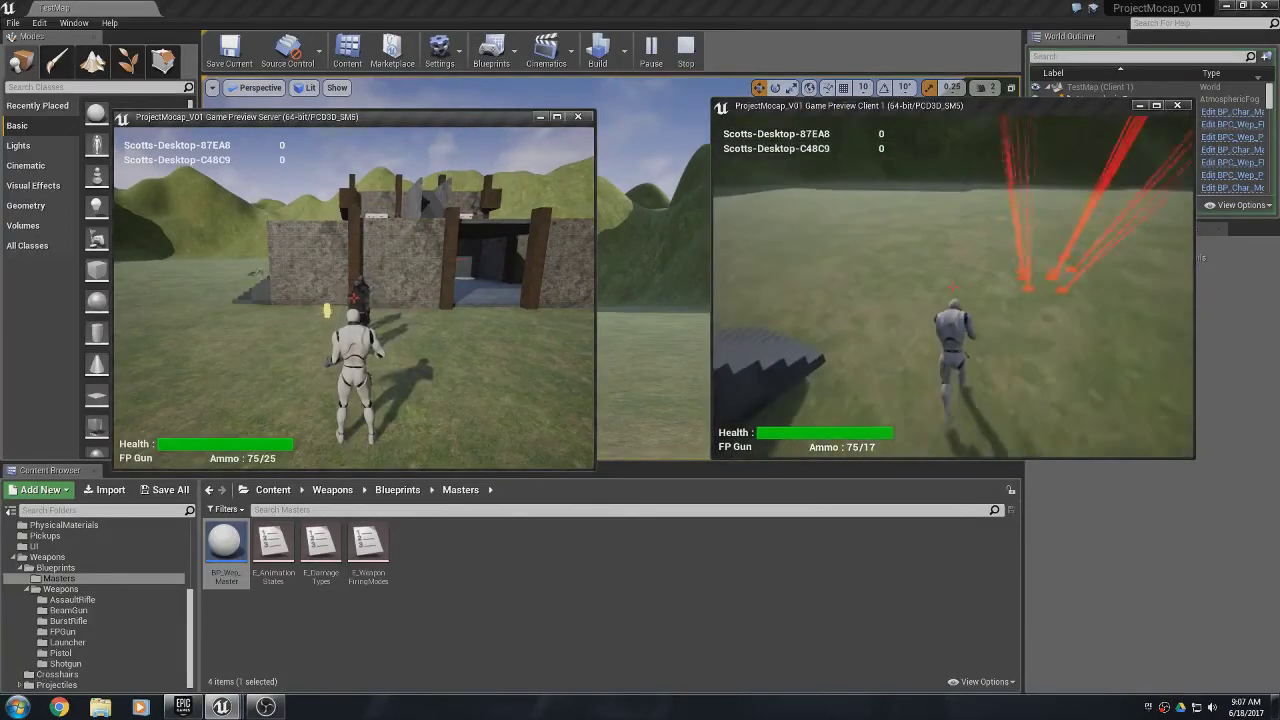
- Move the server character near the client character, fire repeatedly from the client to compare both views, and end the preview
key(alt+Tab)
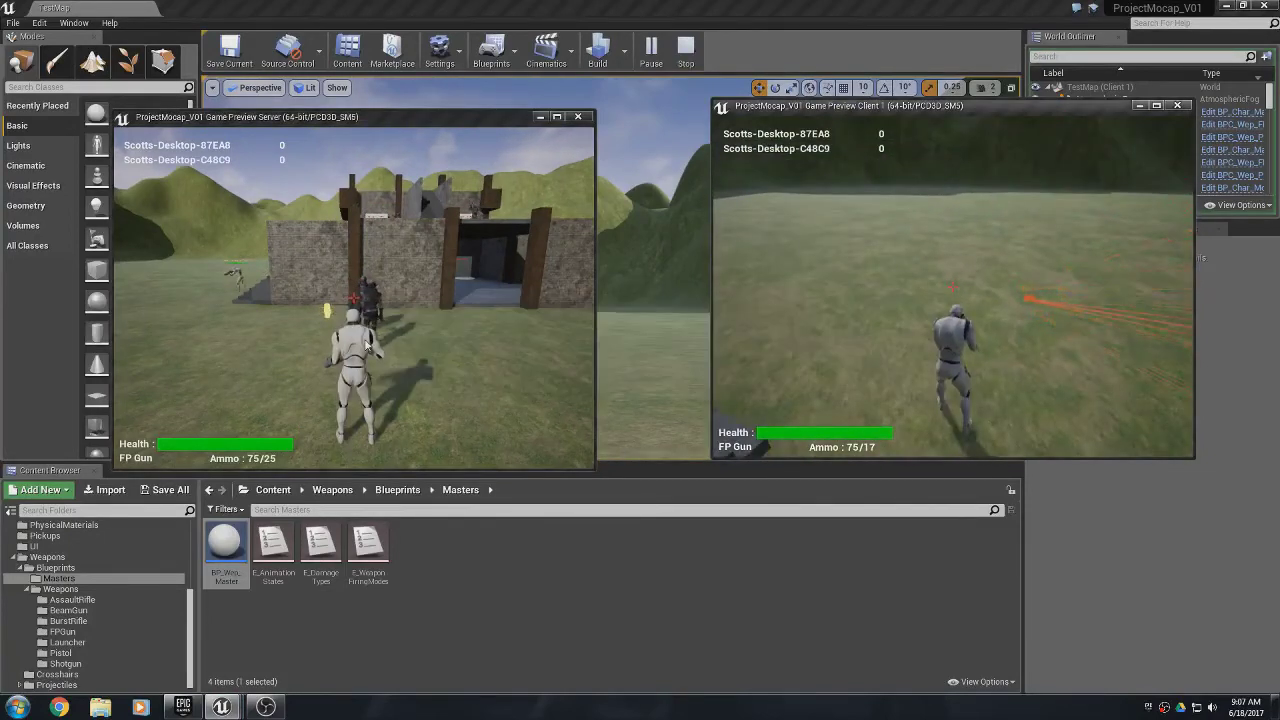
click(221, 355)
key(w)
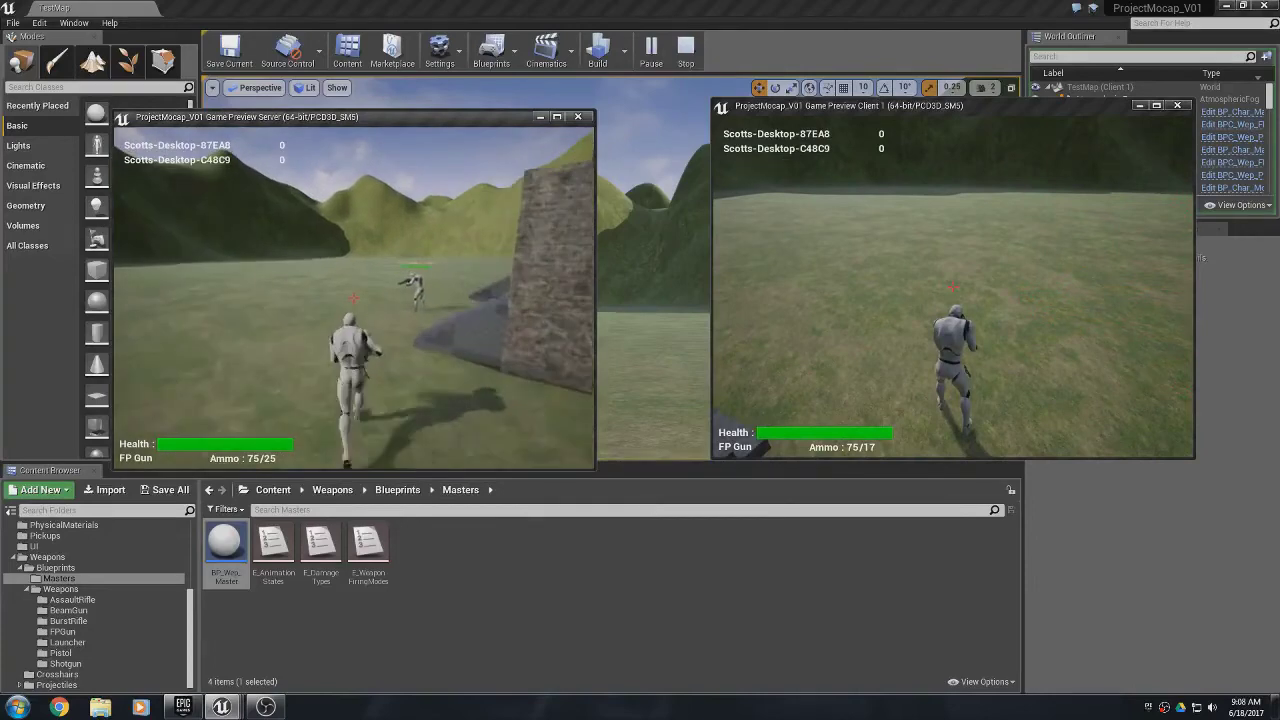
key(alt+Tab)
key(w)
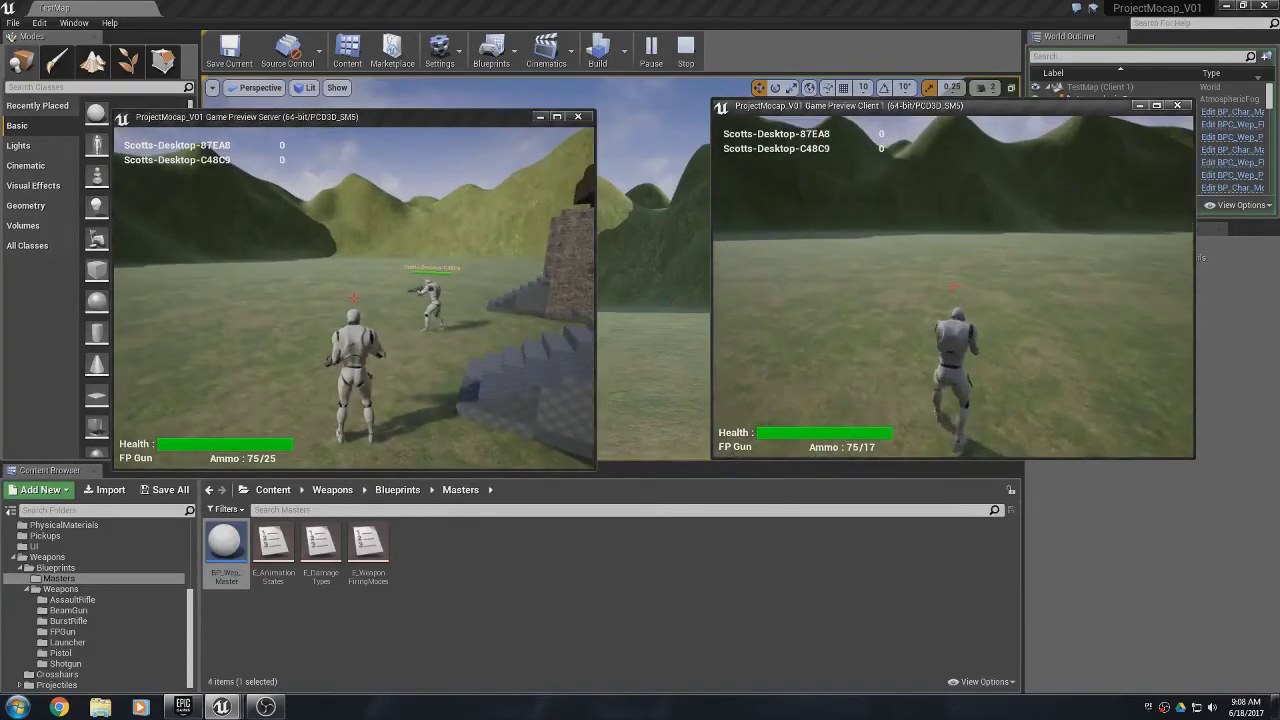
click(953, 286)
click(953, 286)
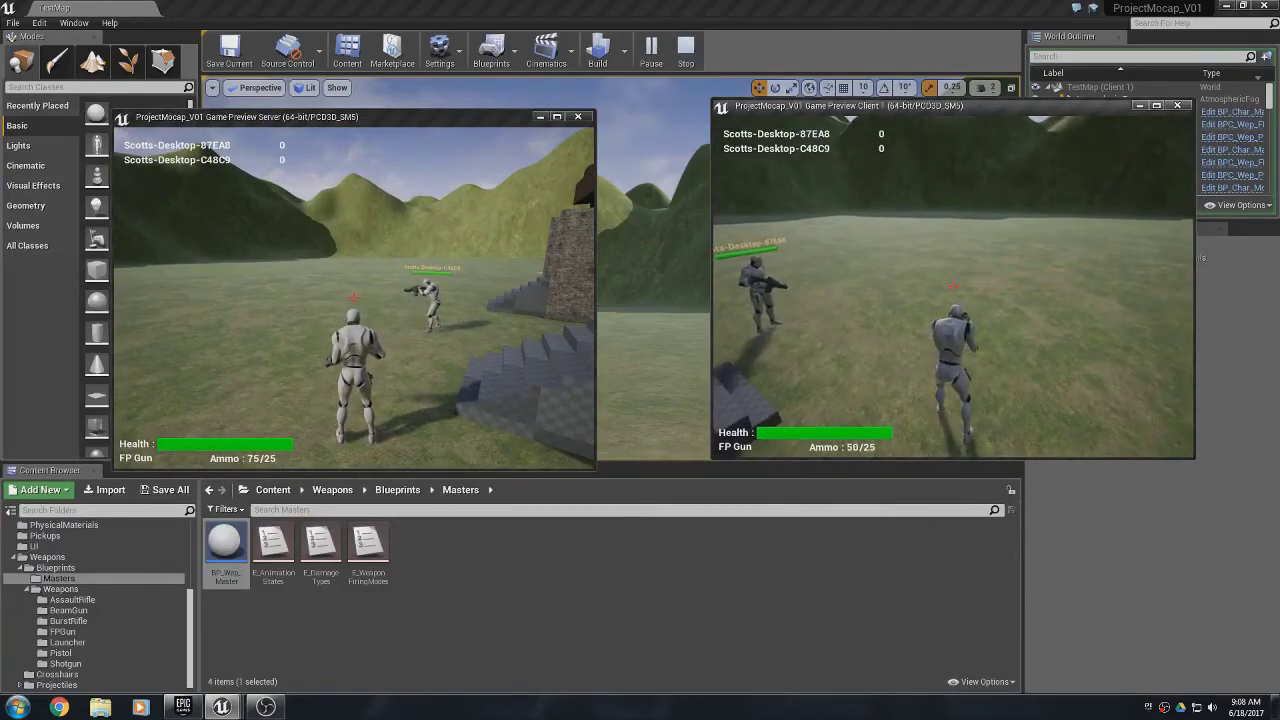
click(948, 288)
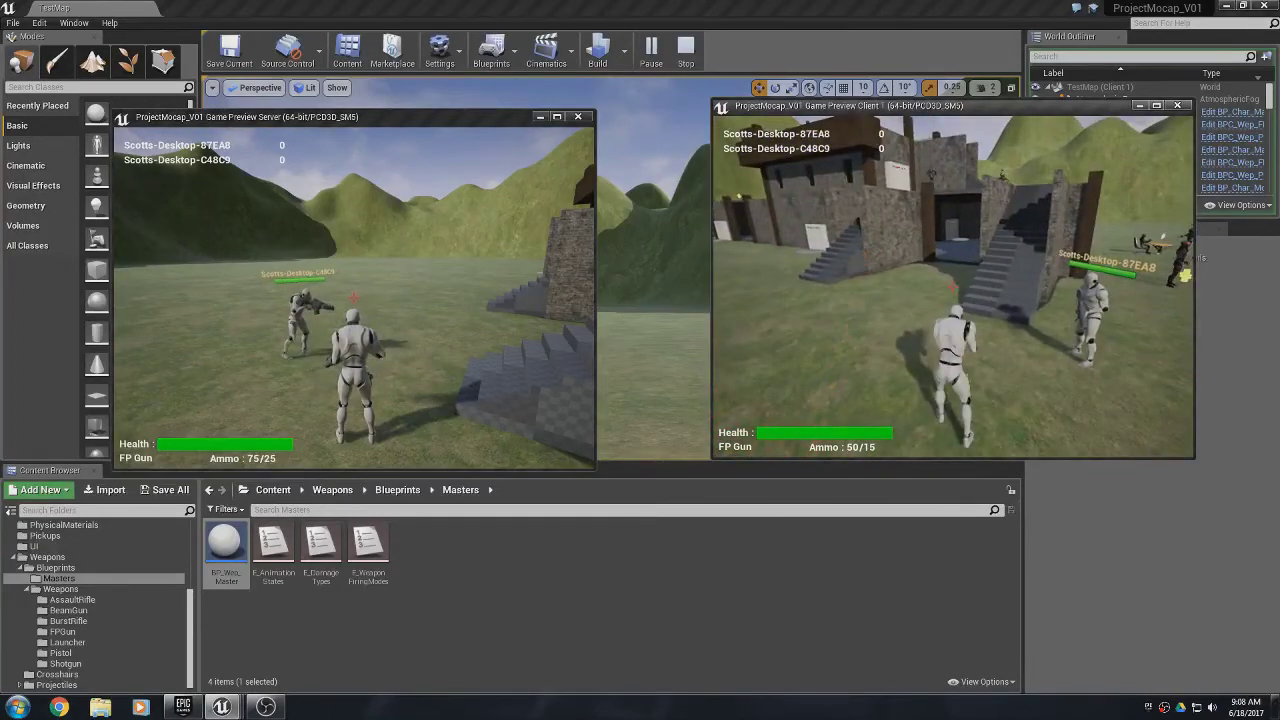
key(Escape)
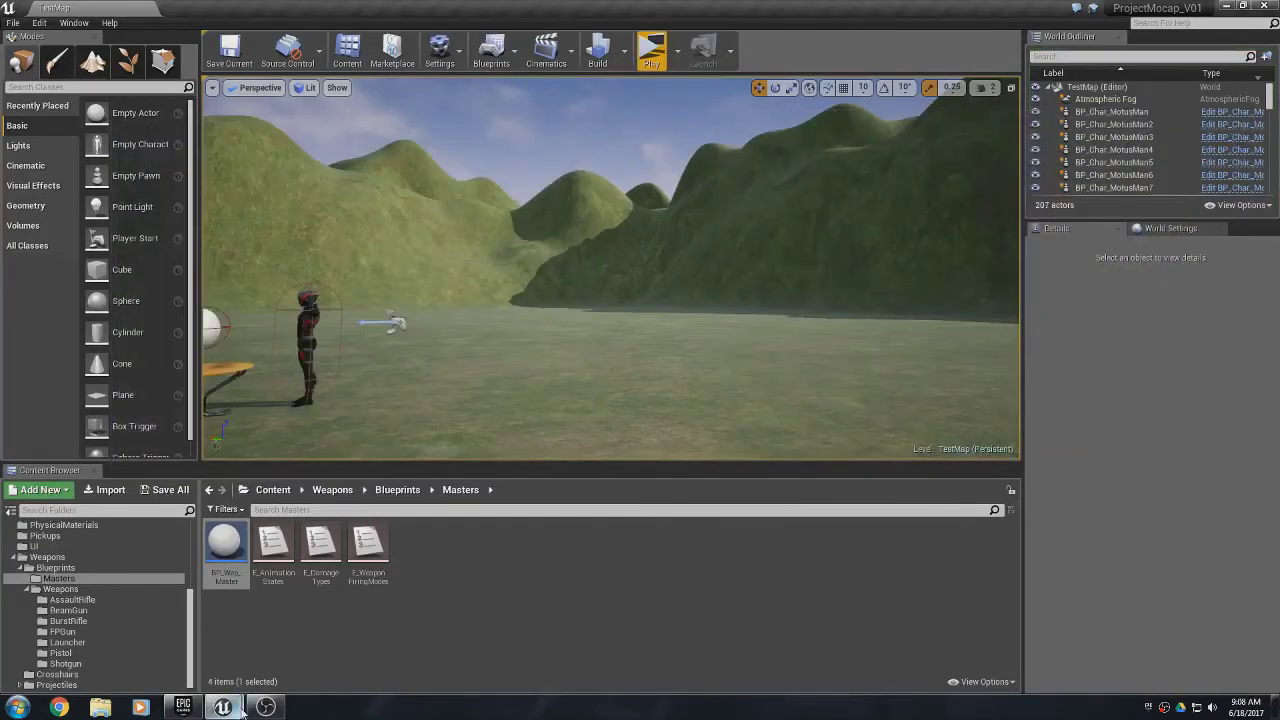
- Return to the FP Gun blueprint and change the StreamFireTracerPS component's particle template to P_TutBeam
mouse_move(242, 708)
click(288, 661)
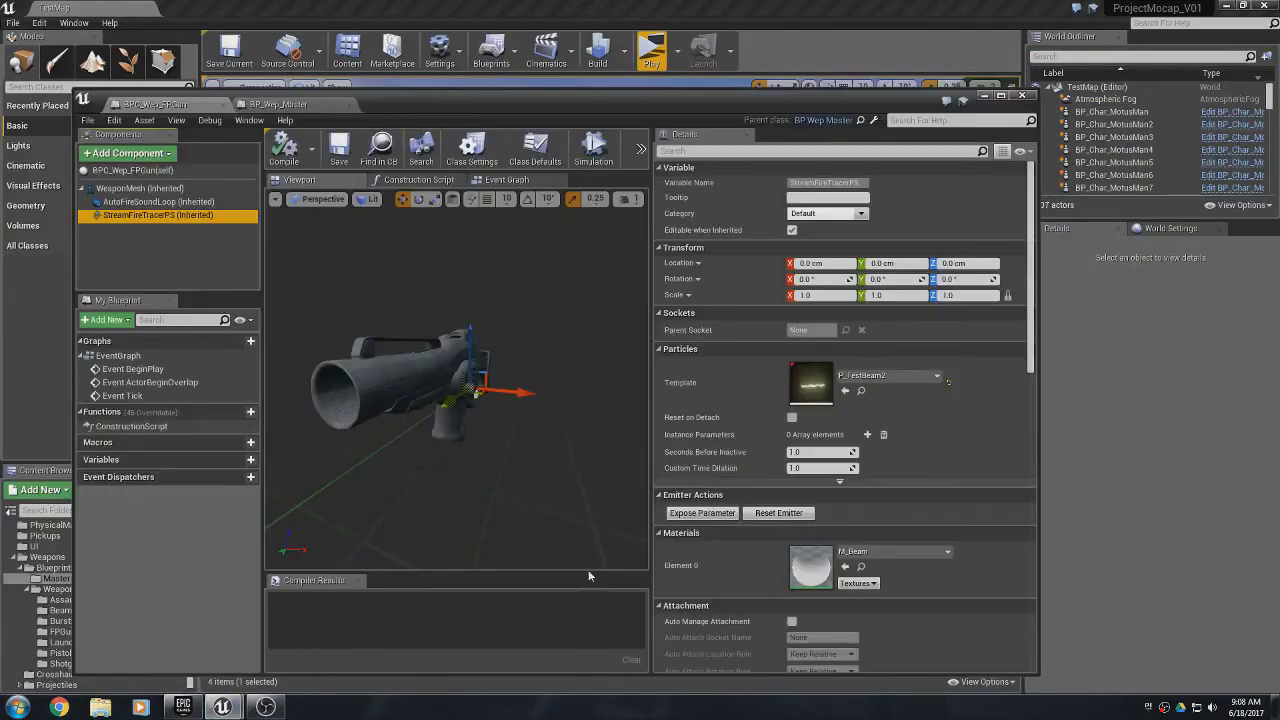
click(913, 376)
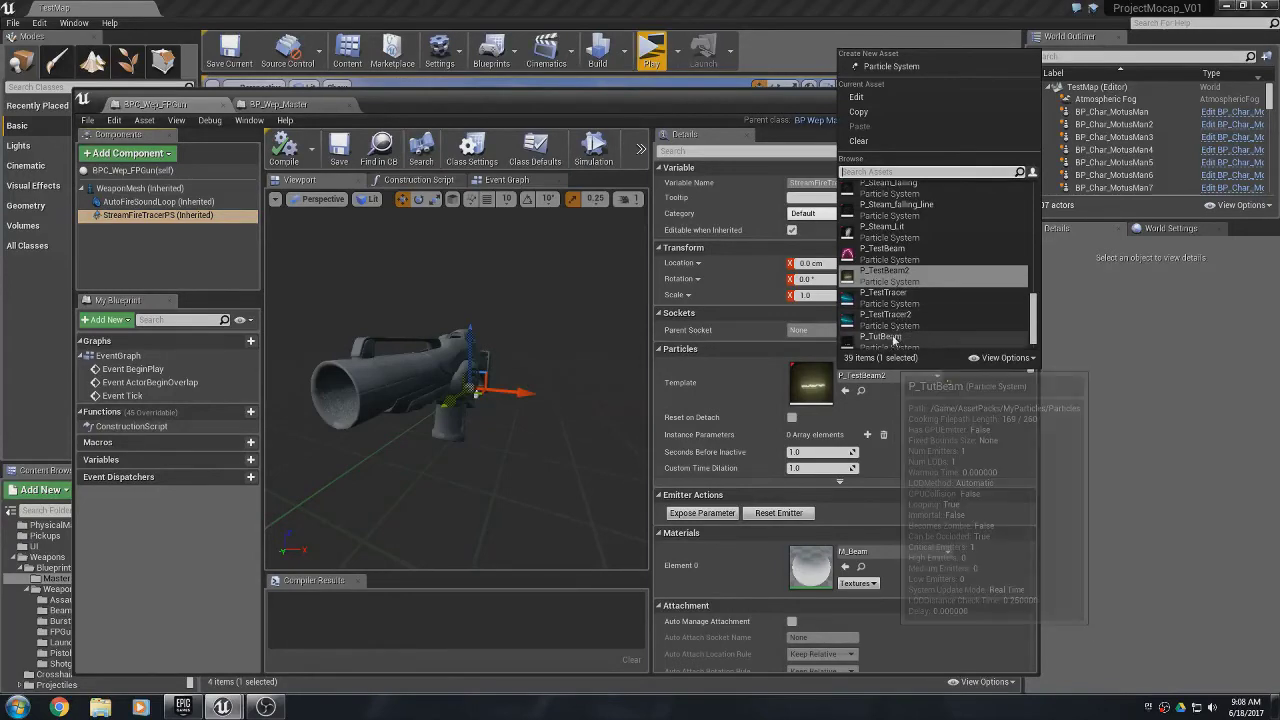
click(893, 338)
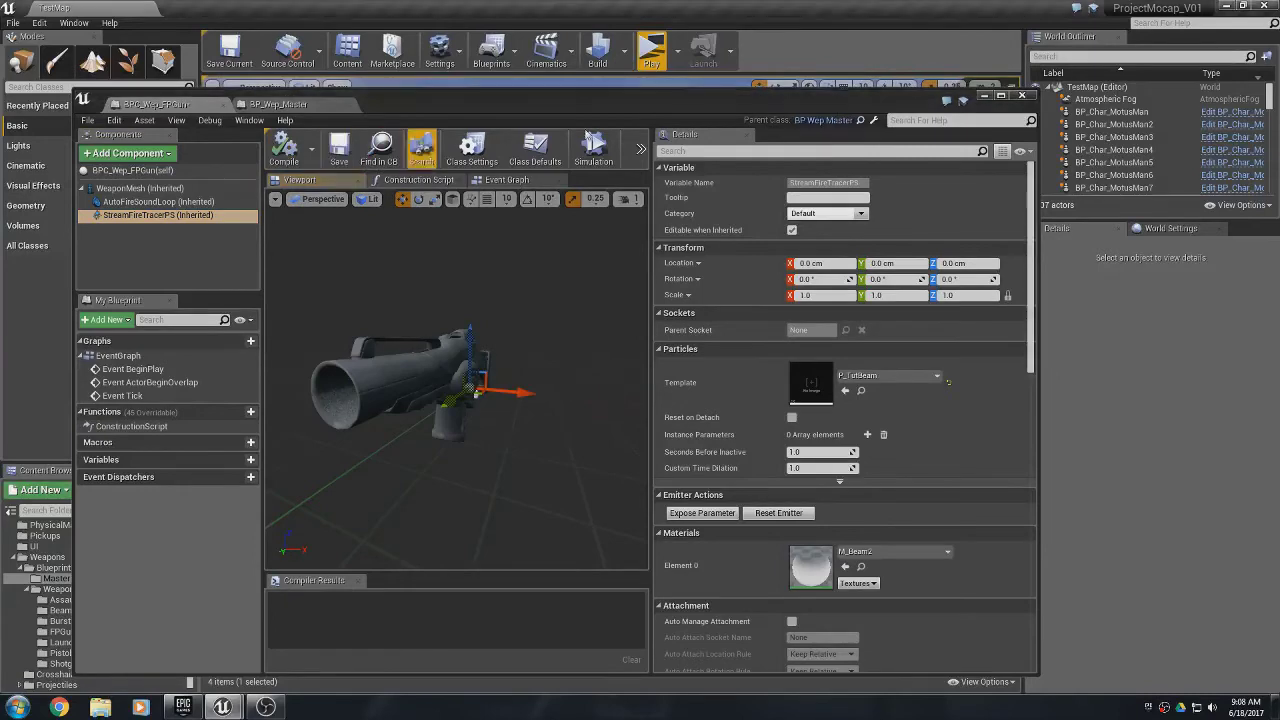
- Launch another multiplayer preview and fire the FP Gun from the client to check the P_TutBeam tracer
click(983, 96)
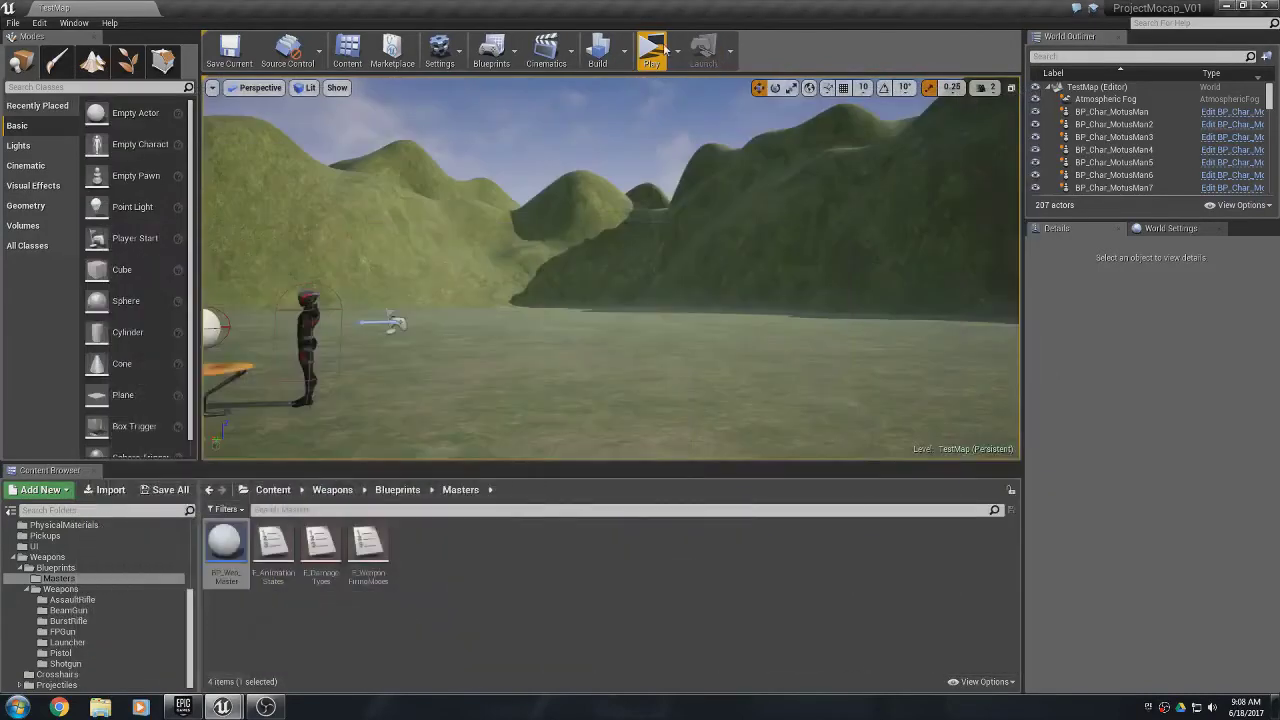
click(651, 52)
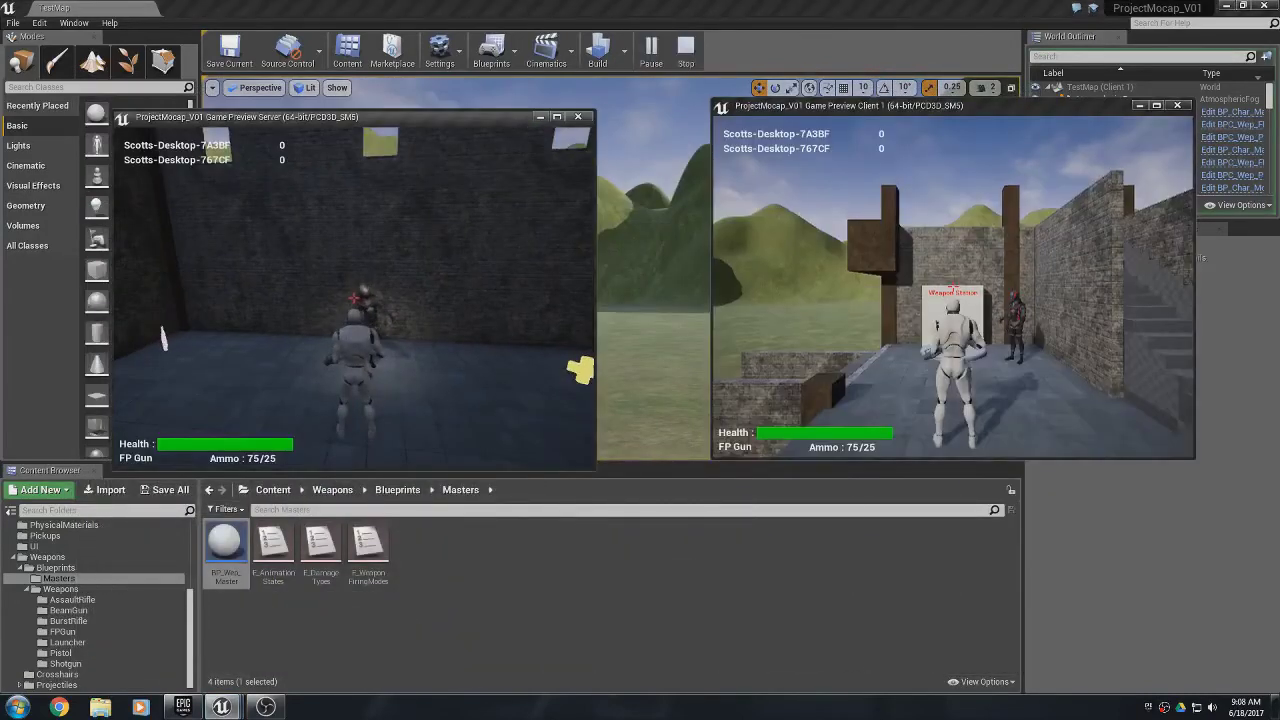
click(953, 290)
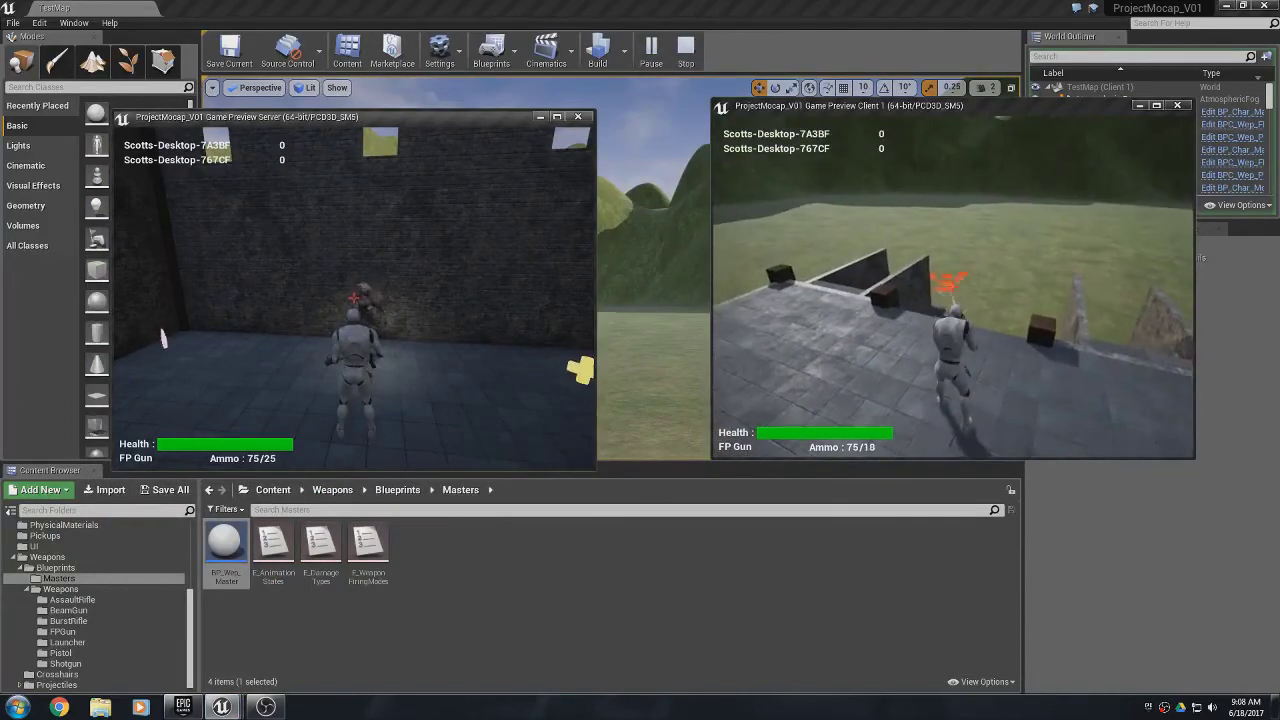
click(953, 287)
- Switch to the server preview and run its character out of the building onto the grass facing the client character's stairs
key(alt+Tab)
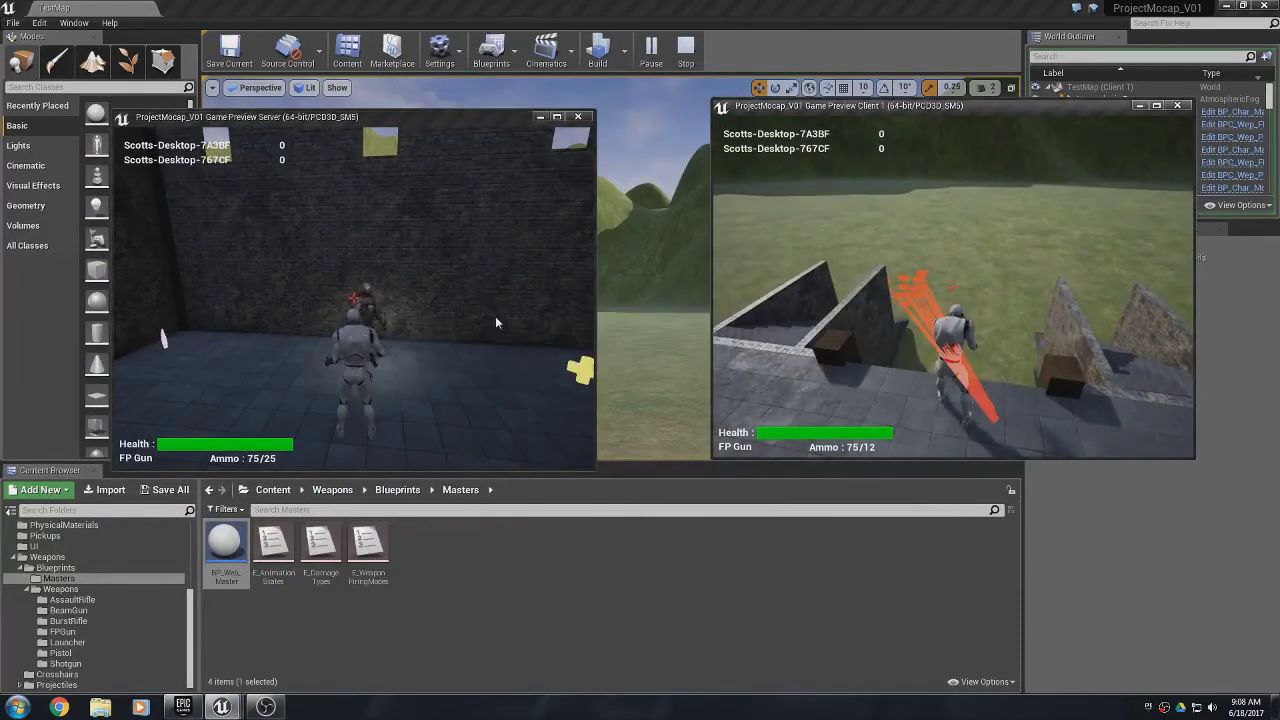
click(496, 322)
key(w)
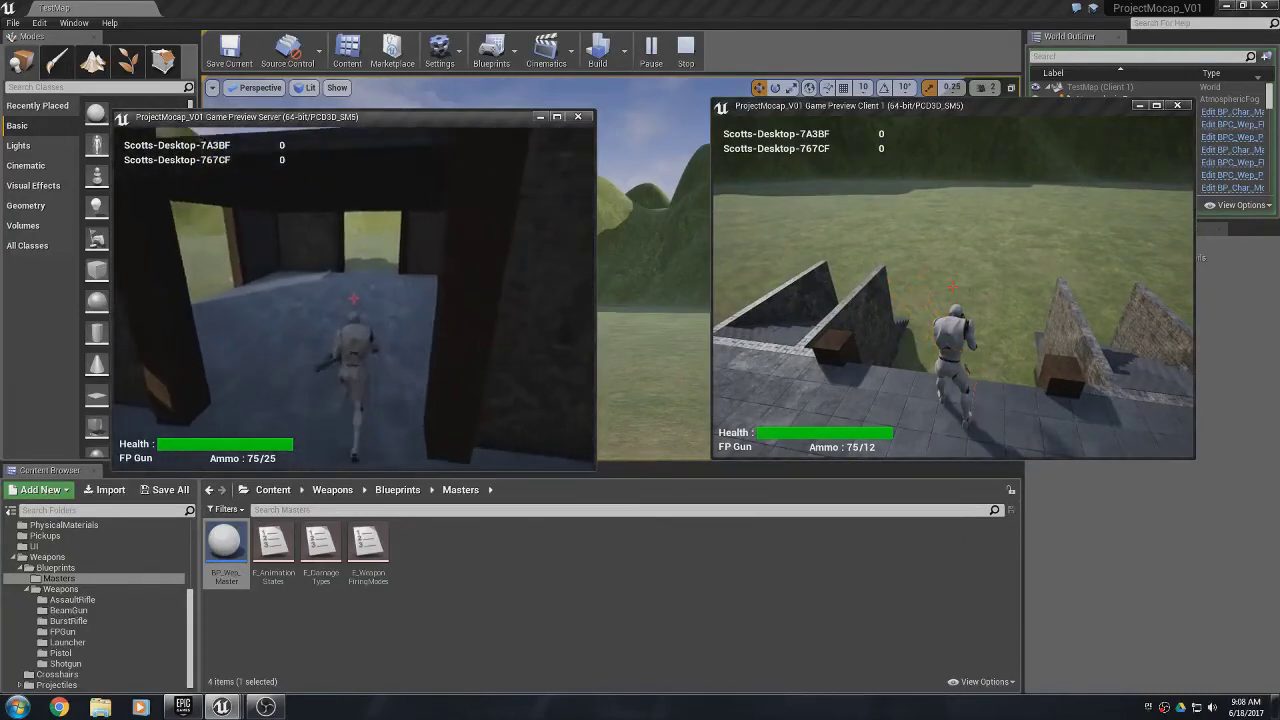
key(w)
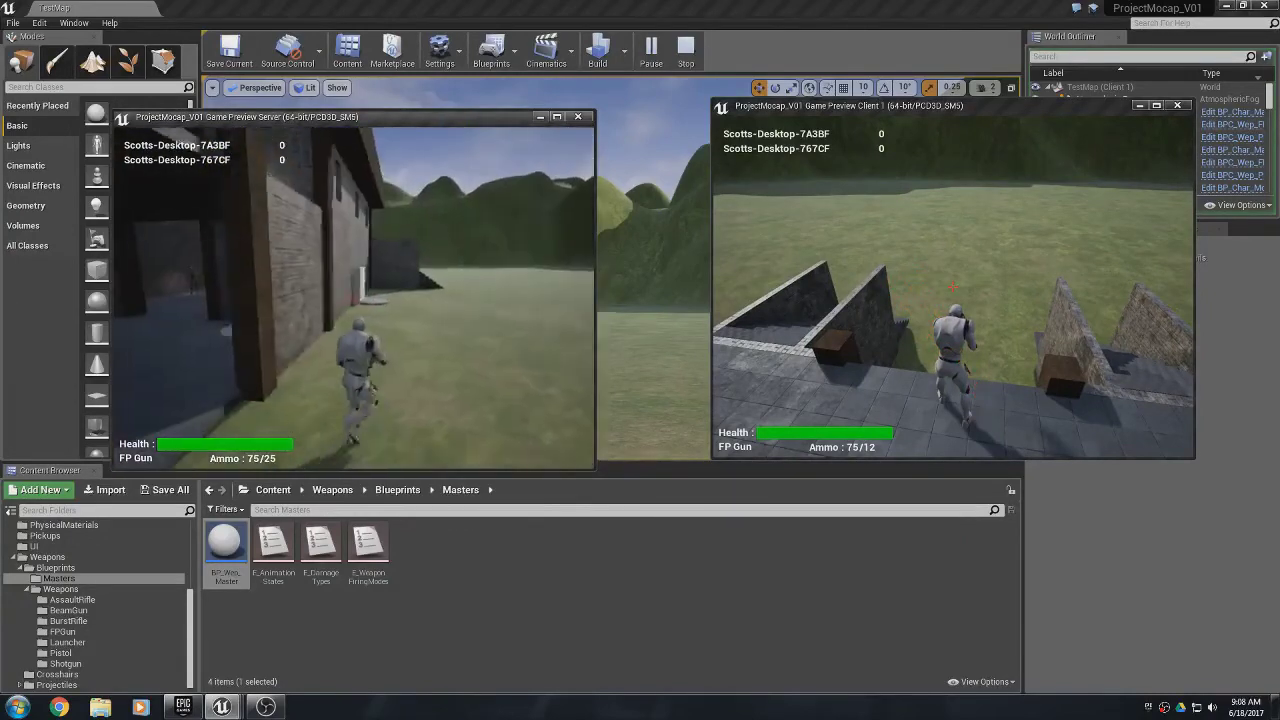
key(w)
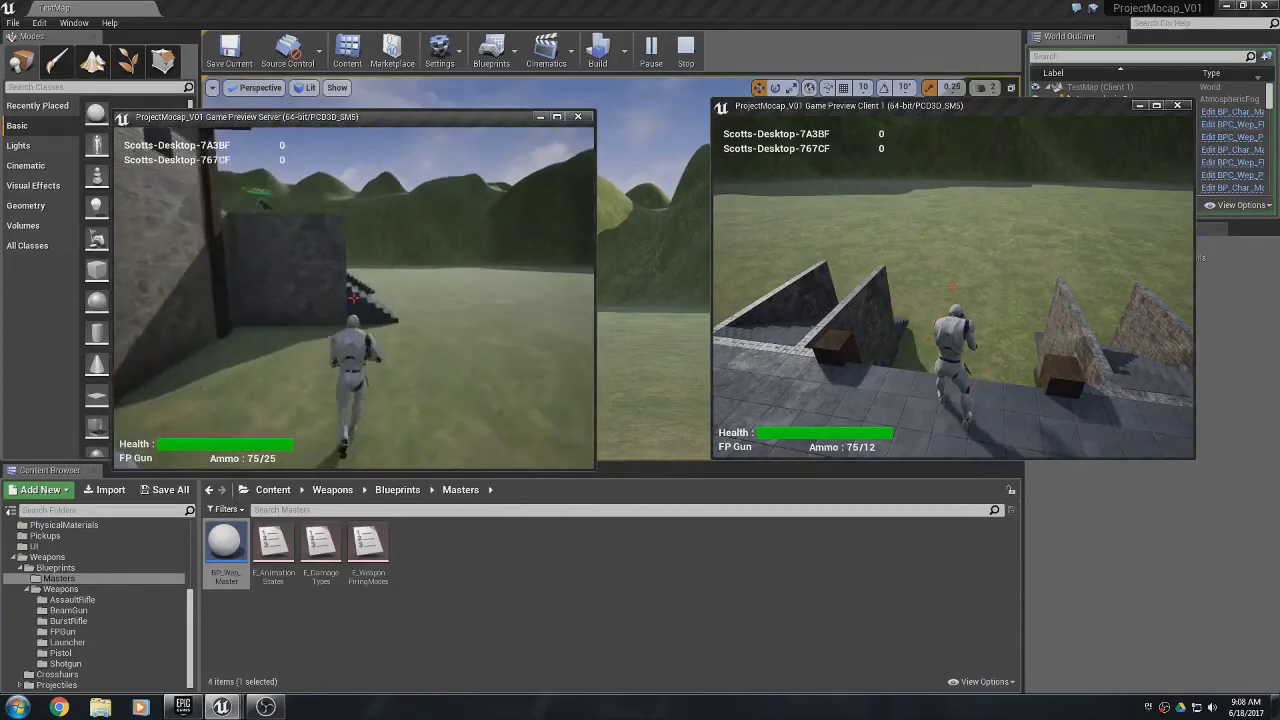
key(w)
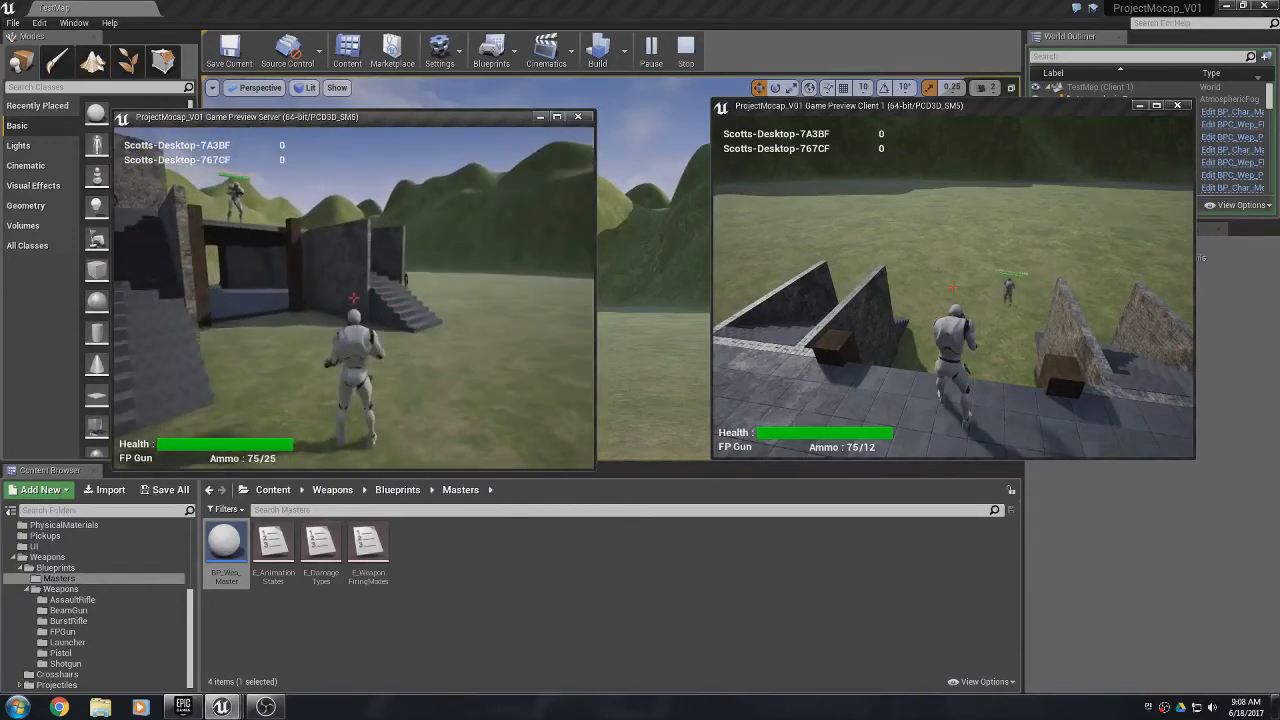
- Return to the client preview, fire the FP Gun from the platform, and run the client character down beside the server character
key(alt+Tab)
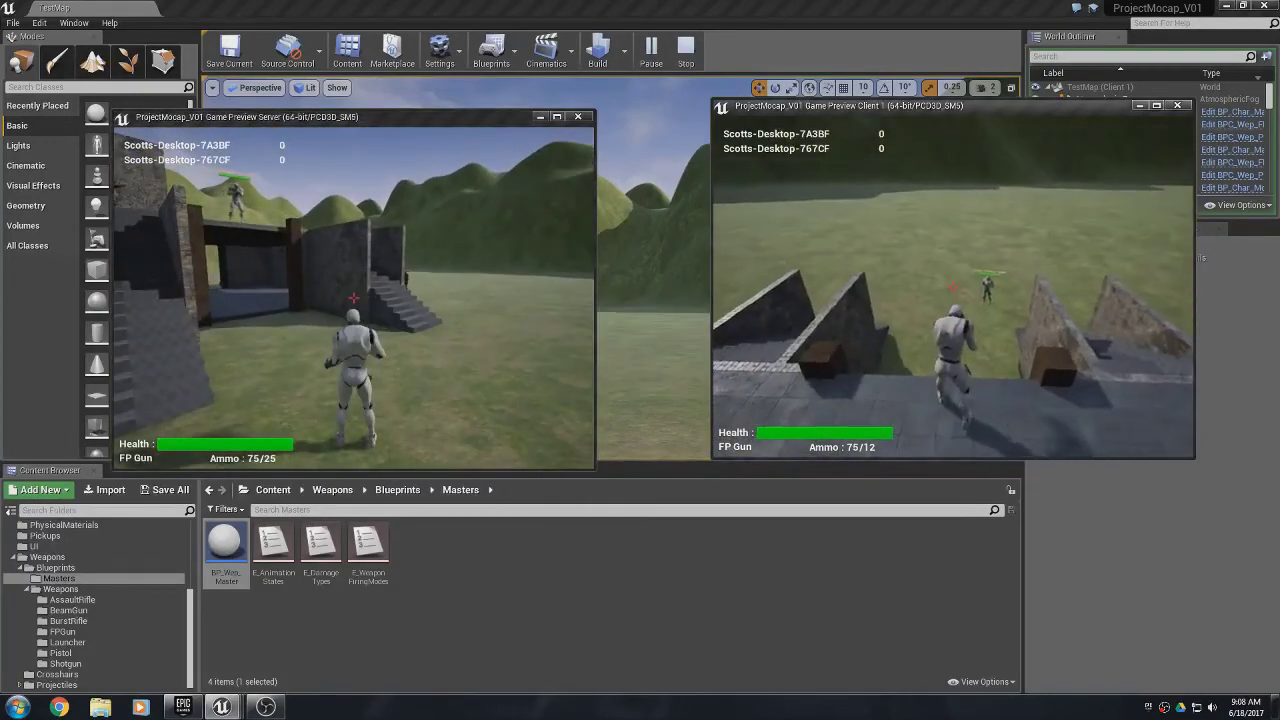
click(952, 288)
key(w)
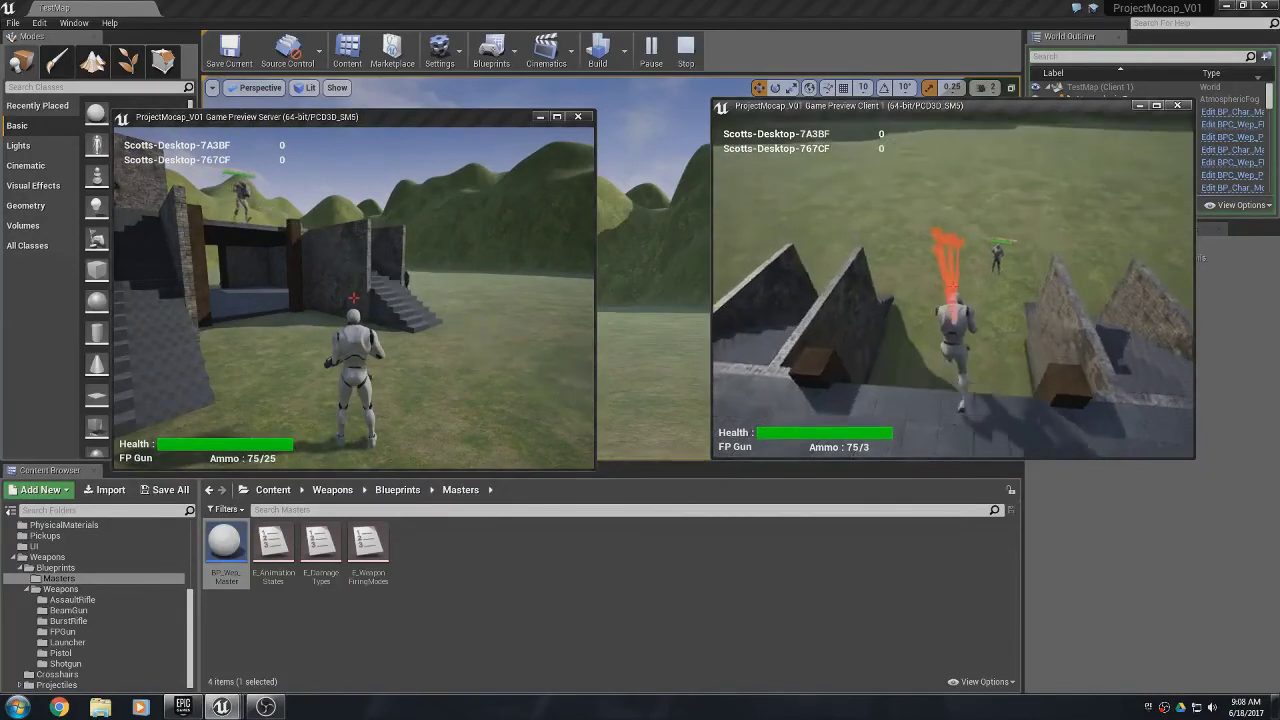
key(w)
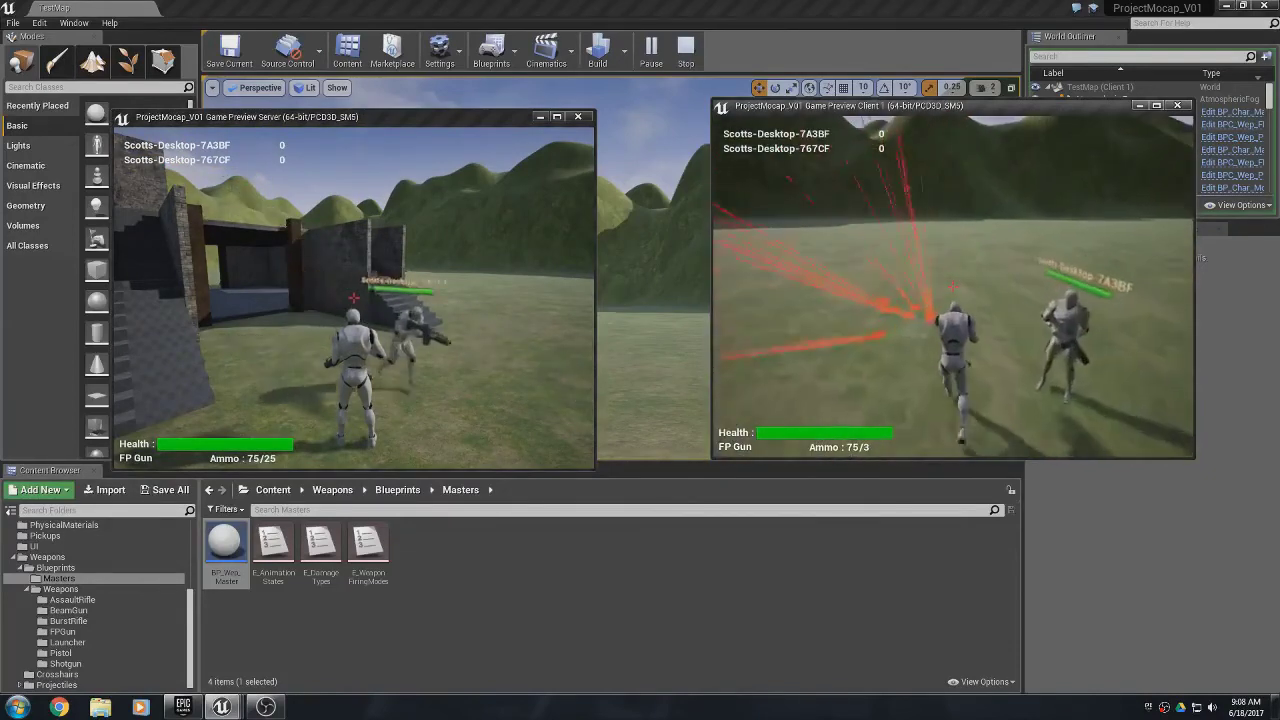
key(w)
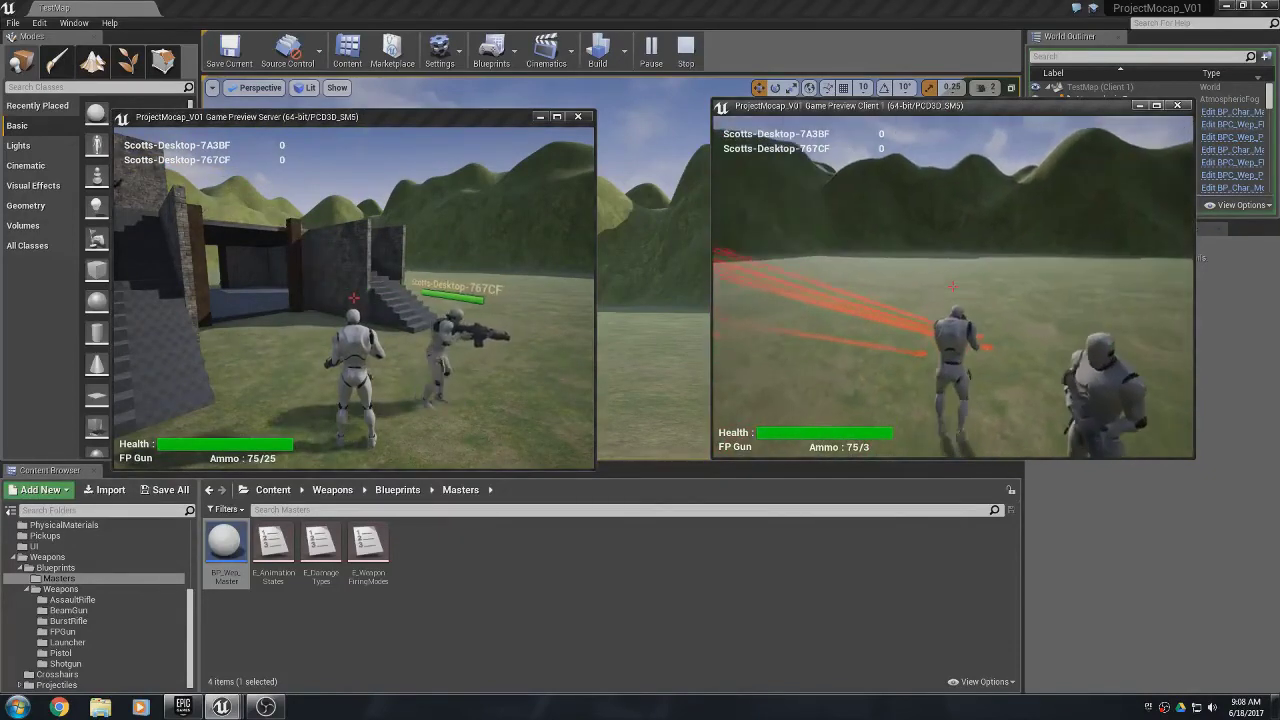
key(s)
key(w)
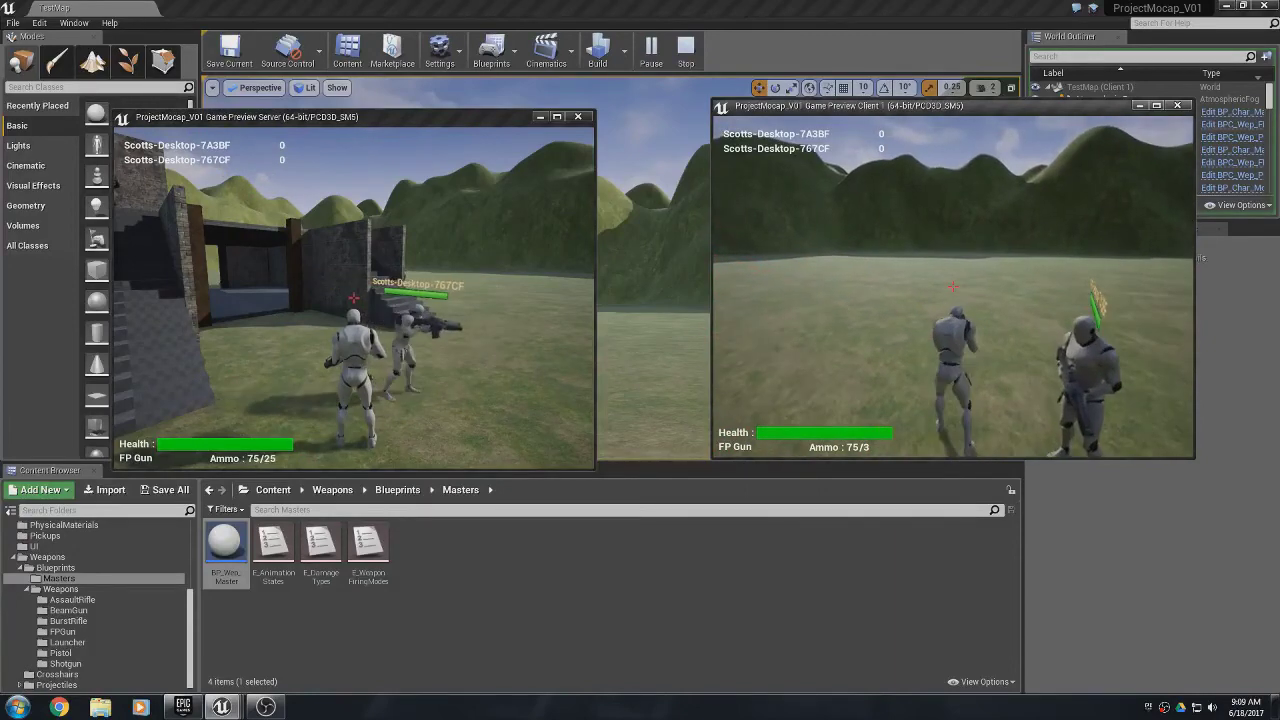
key(s)
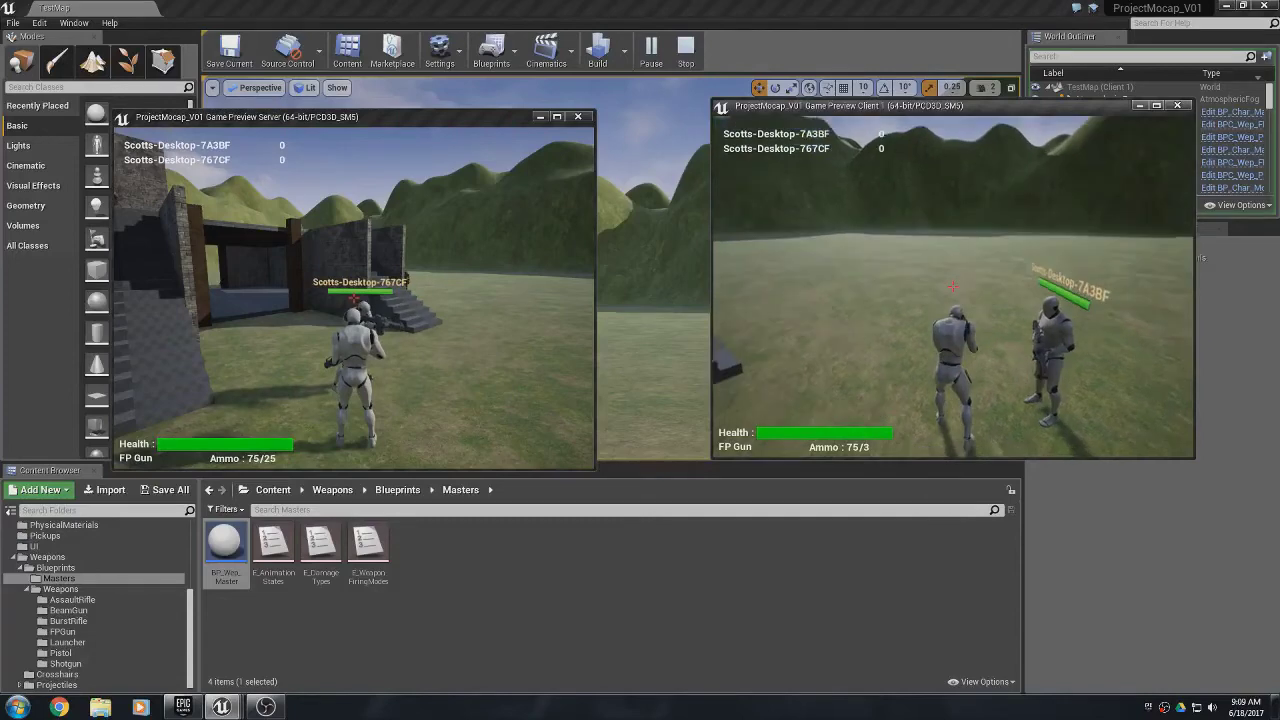
- Fire the FP Gun repeatedly from the client while turning and sidestepping to compare the P_TutBeam tracer in both views, and end the preview
click(953, 286)
click(953, 286)
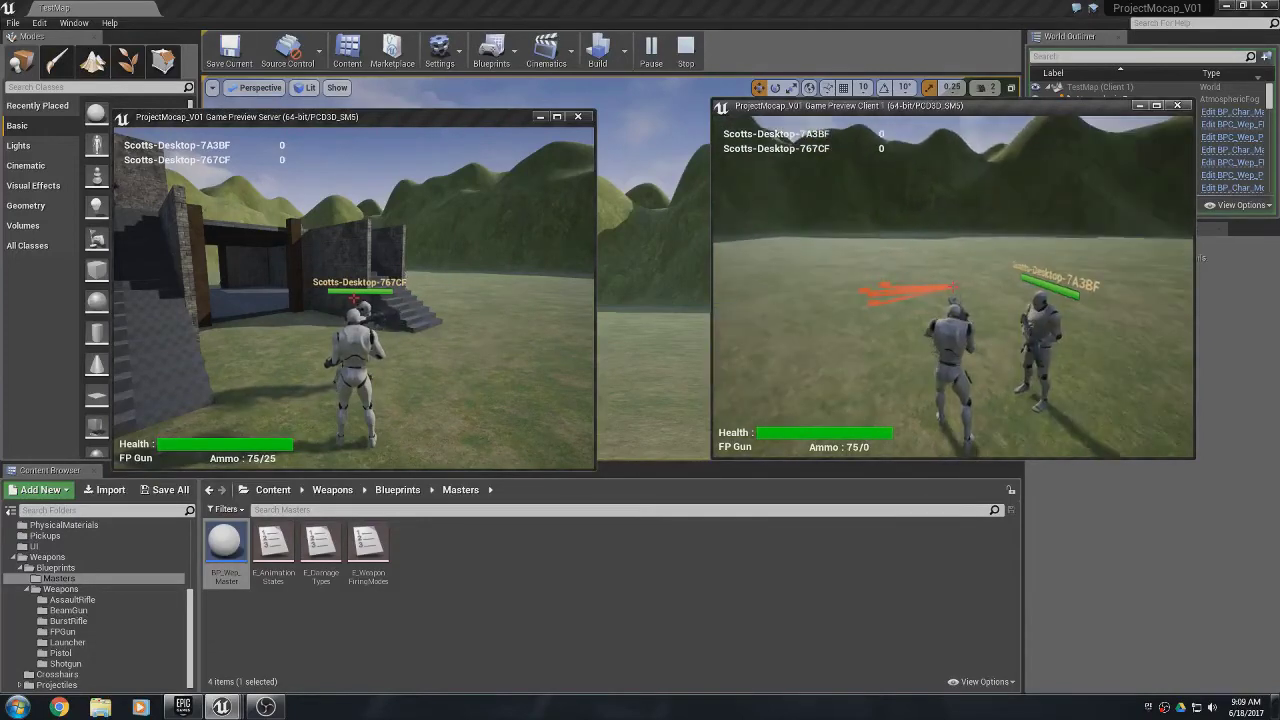
click(953, 285)
click(953, 285)
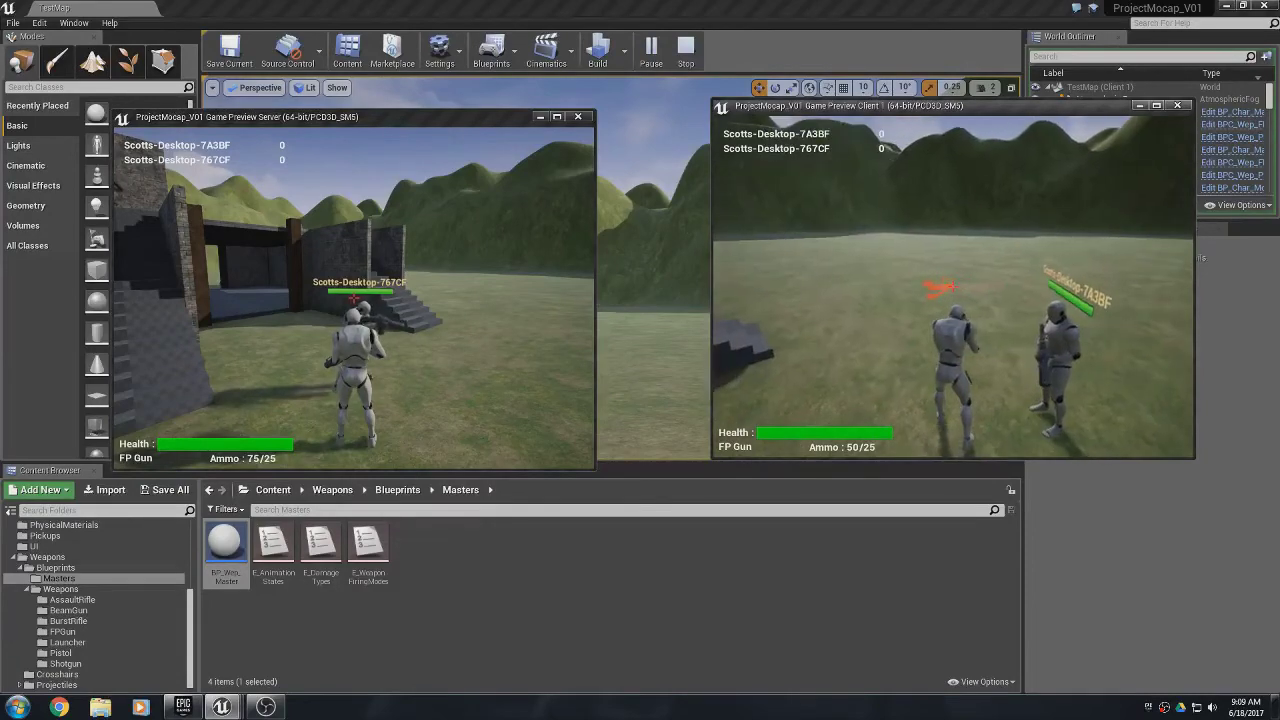
click(953, 285)
drag(954, 287, 916, 287)
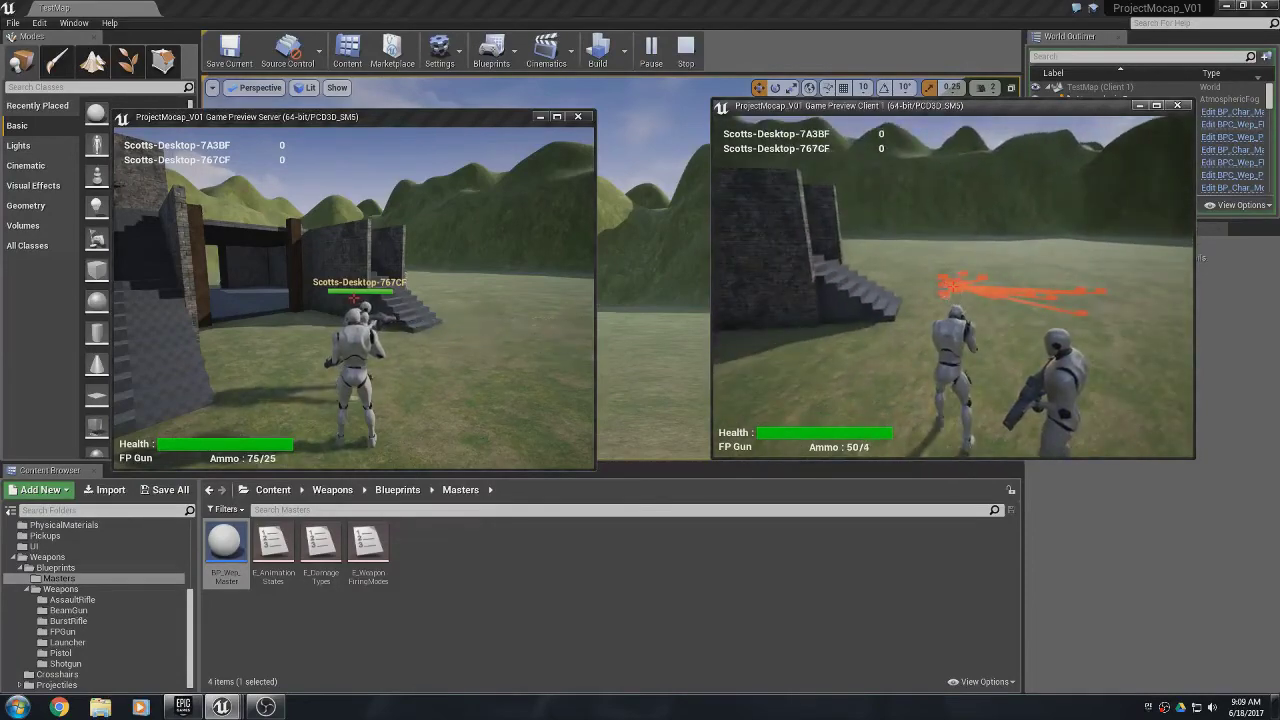
key(d)
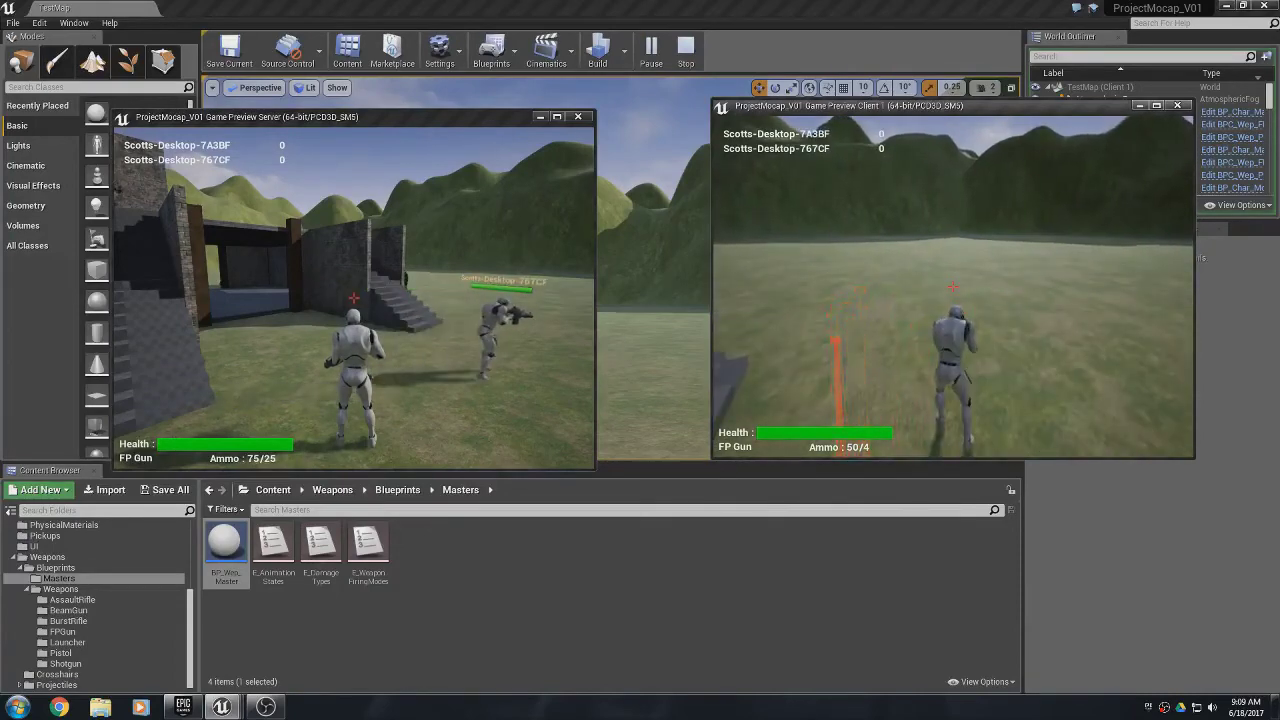
key(Escape)
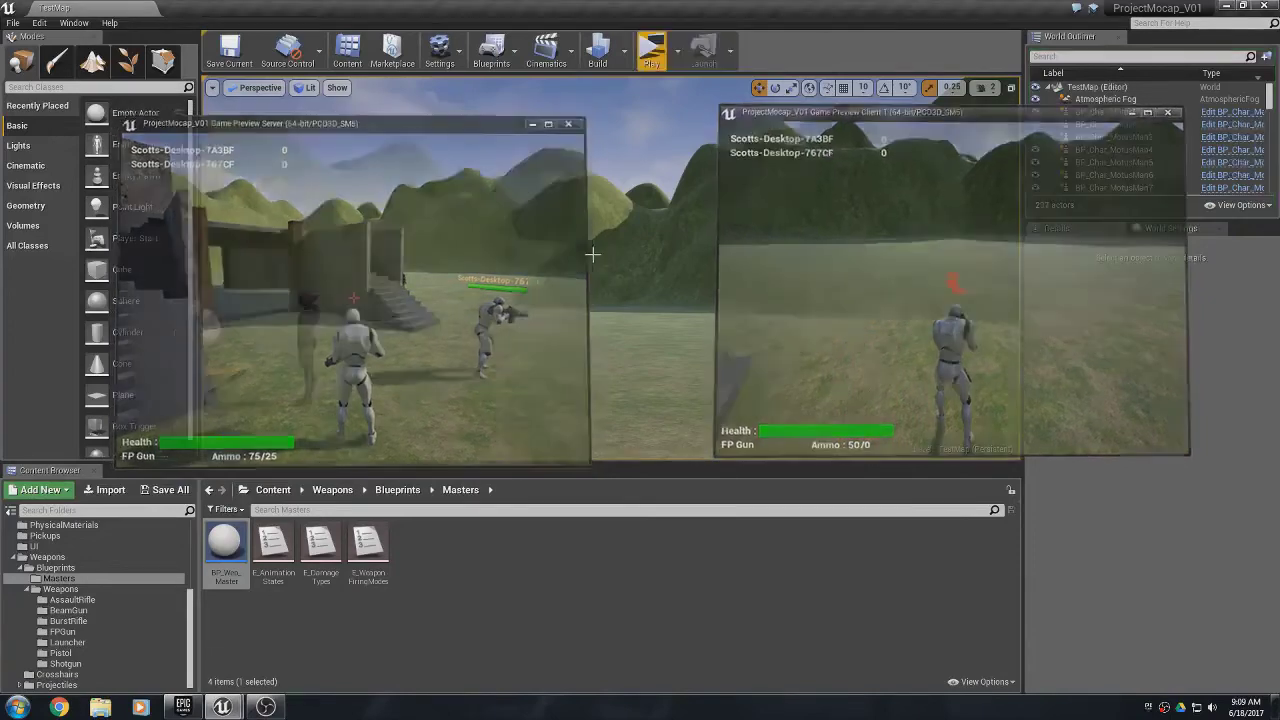
- Return to the FP Gun blueprint, show its class defaults, compile and save it, and get back to the level editor
mouse_move(225, 708)
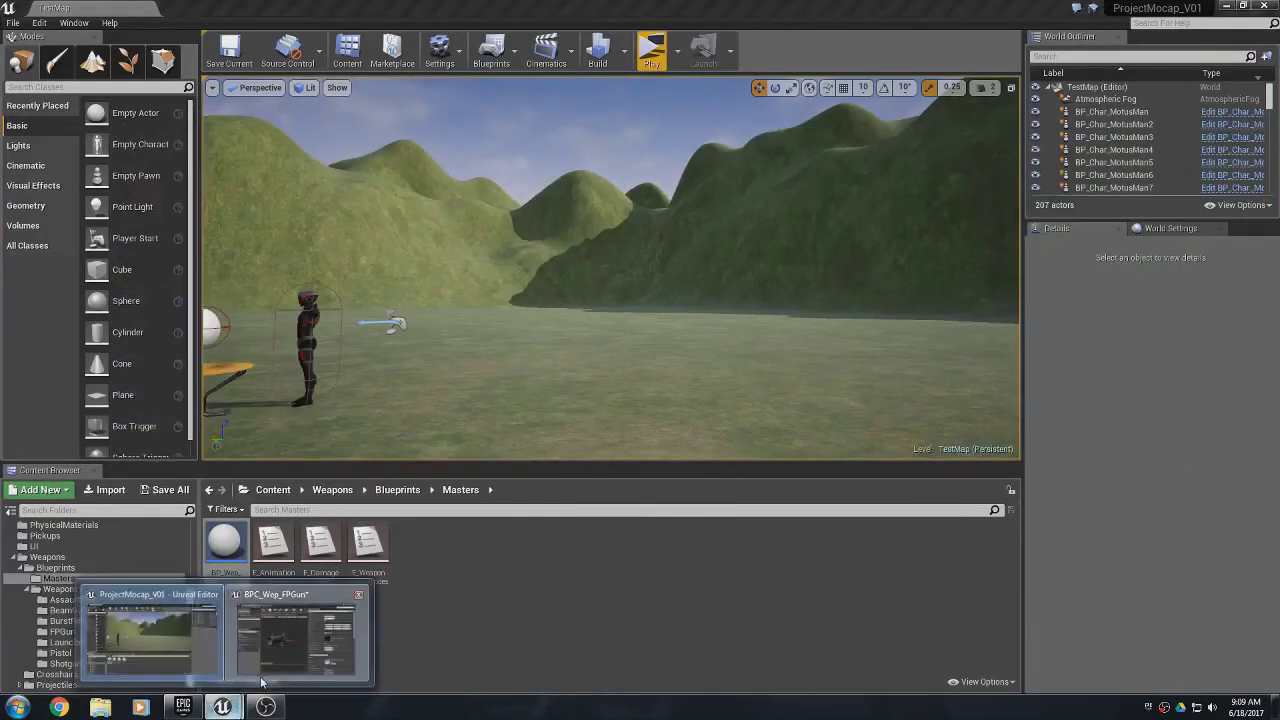
click(261, 668)
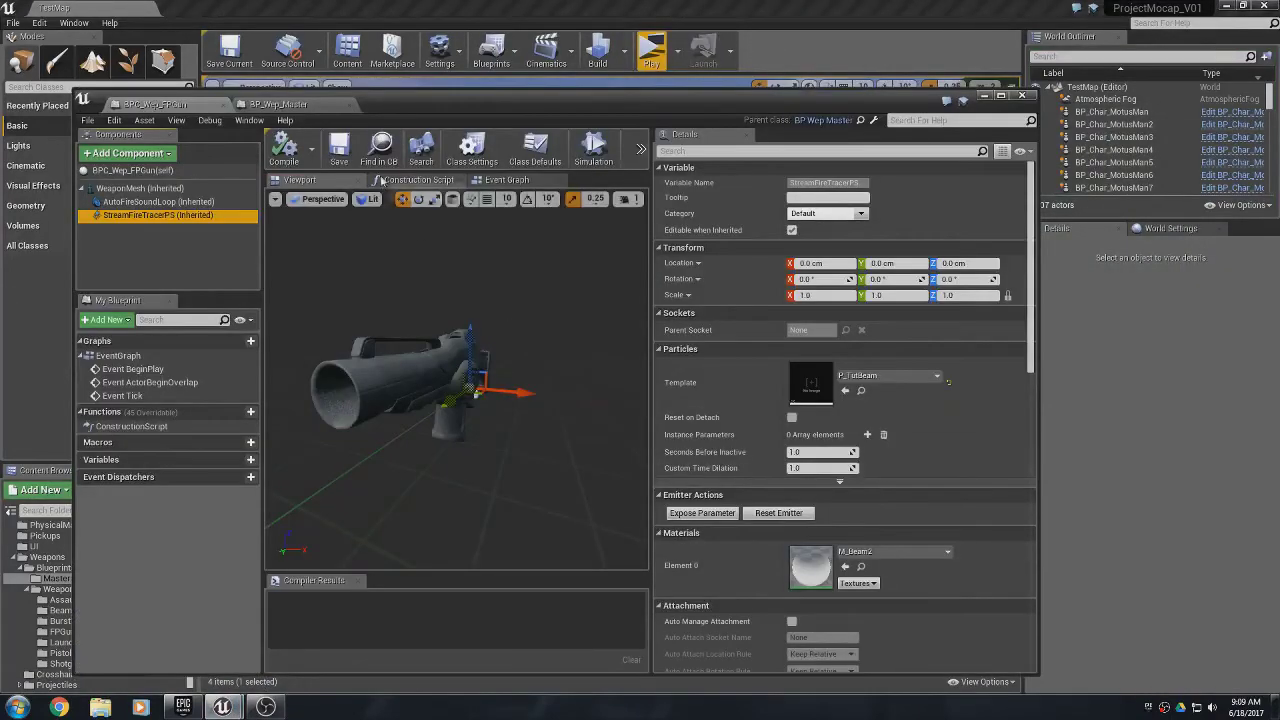
click(534, 150)
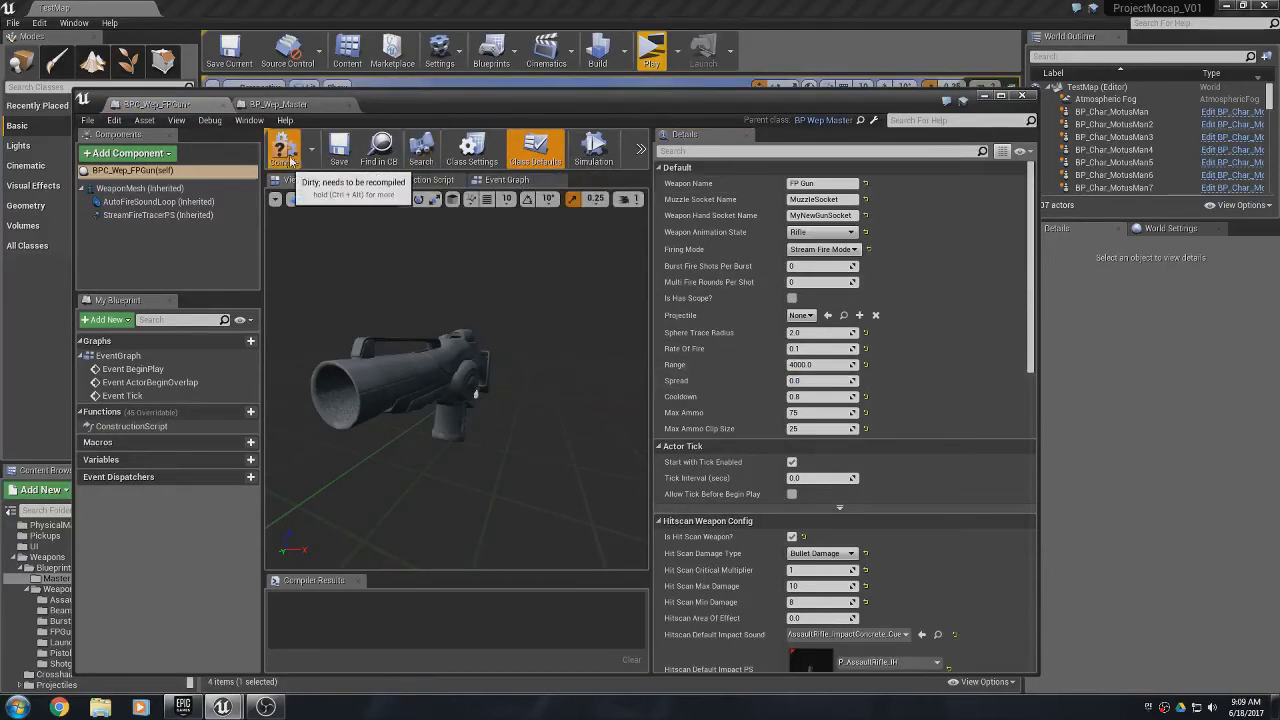
click(340, 158)
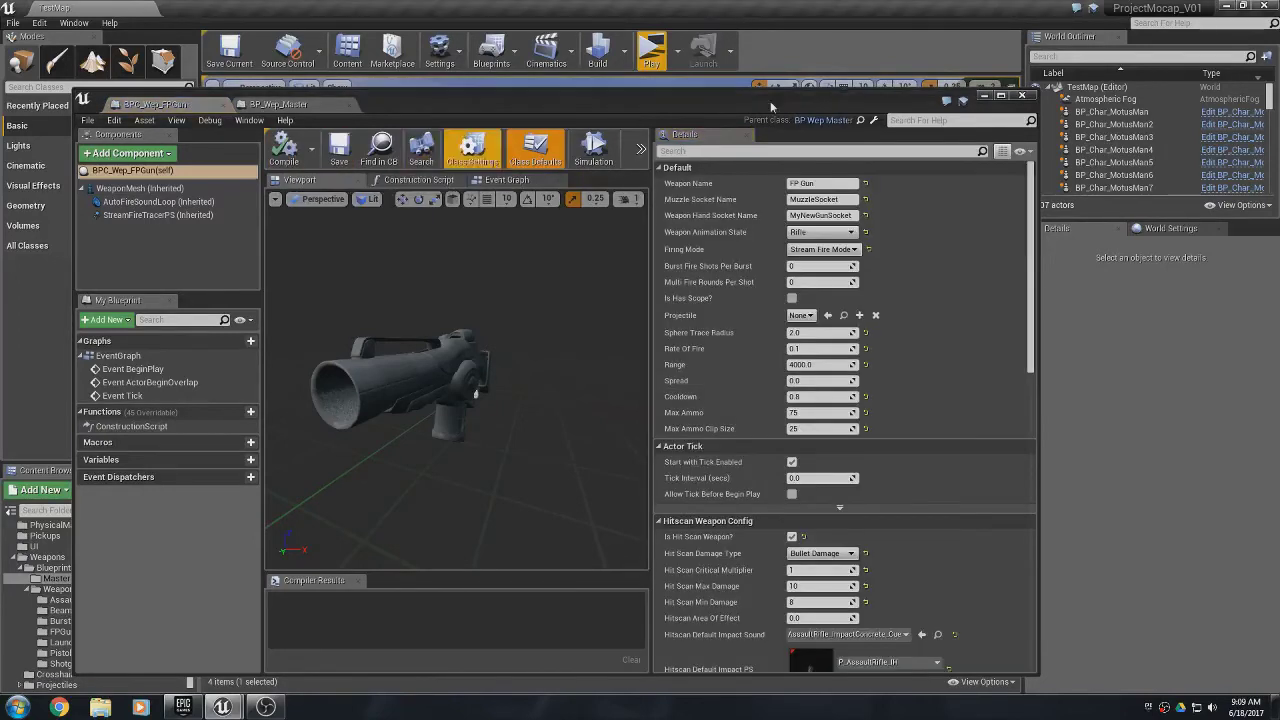
click(1000, 97)
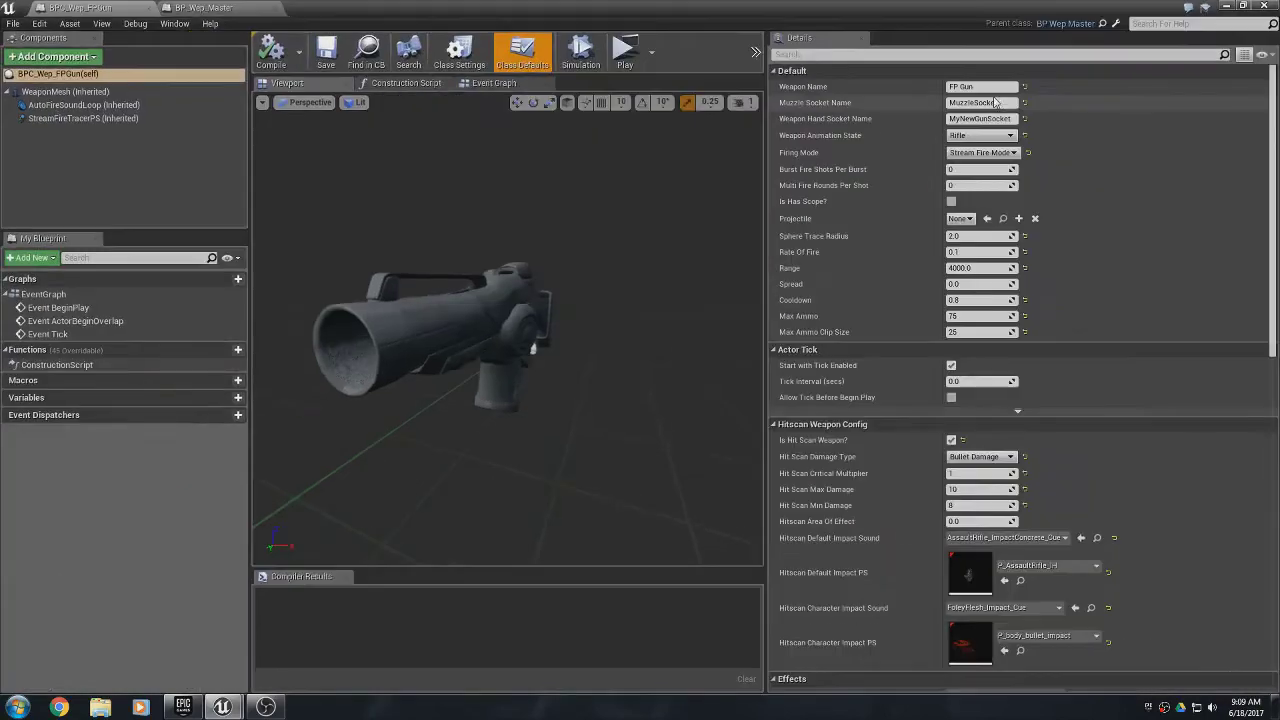
click(1245, 6)
click(986, 100)
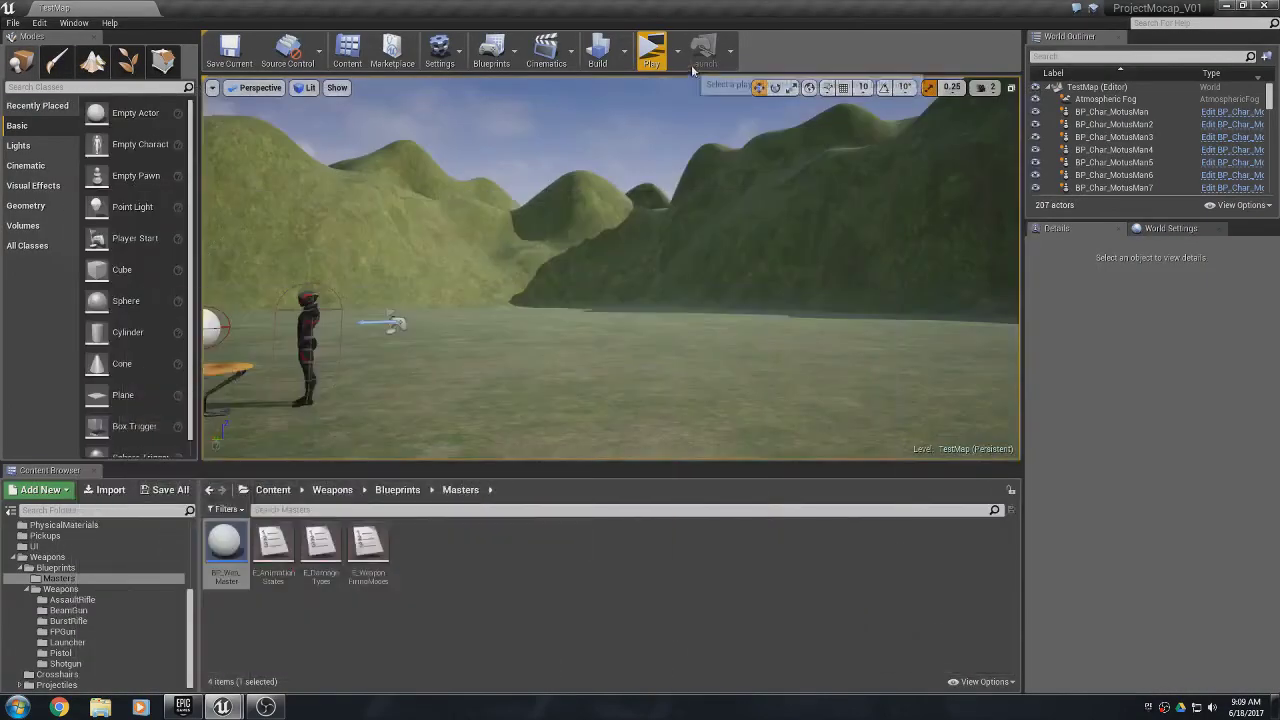
- Start a new multiplayer preview, advance the client character on the grass, and run the server character out of the building in front of it
click(651, 50)
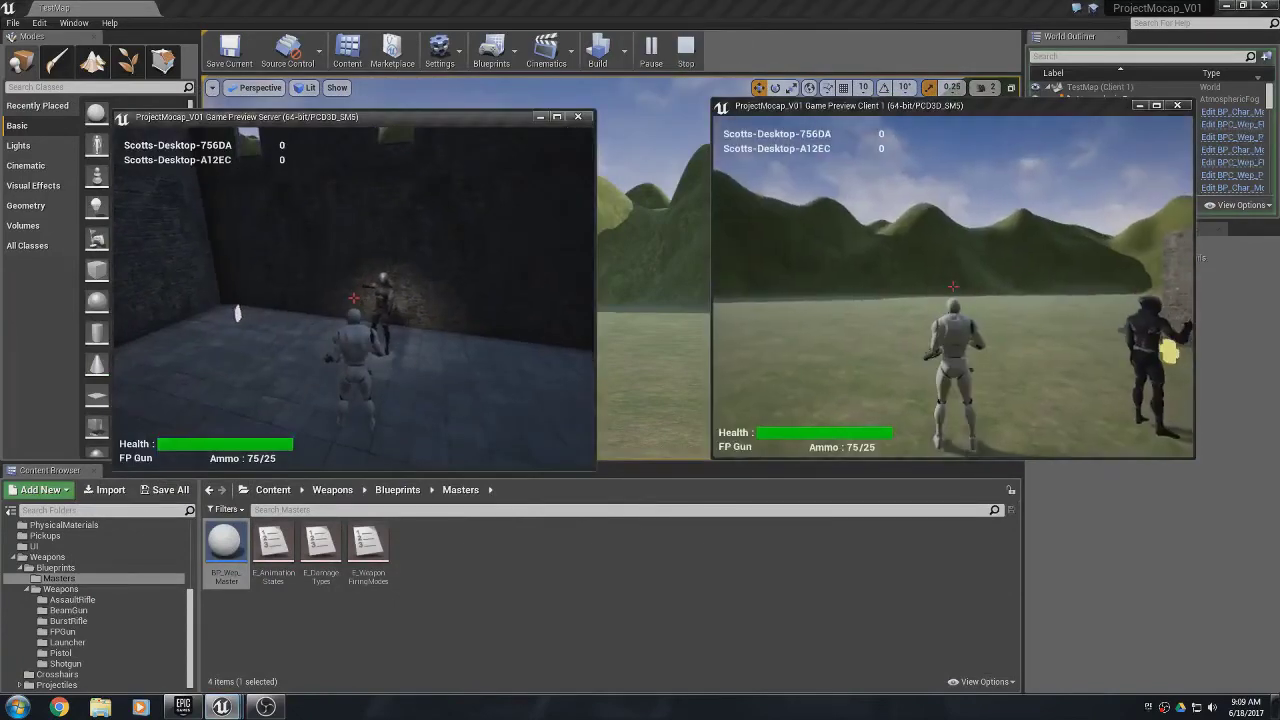
key(w)
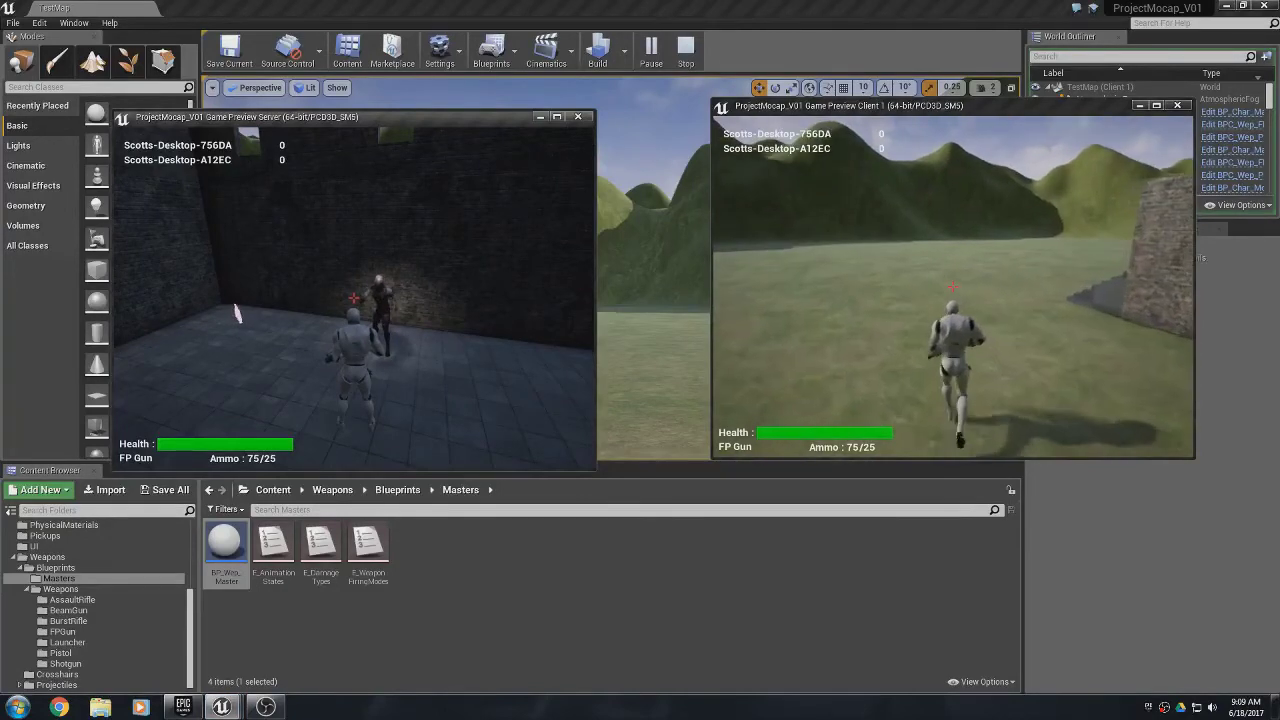
key(alt+Tab)
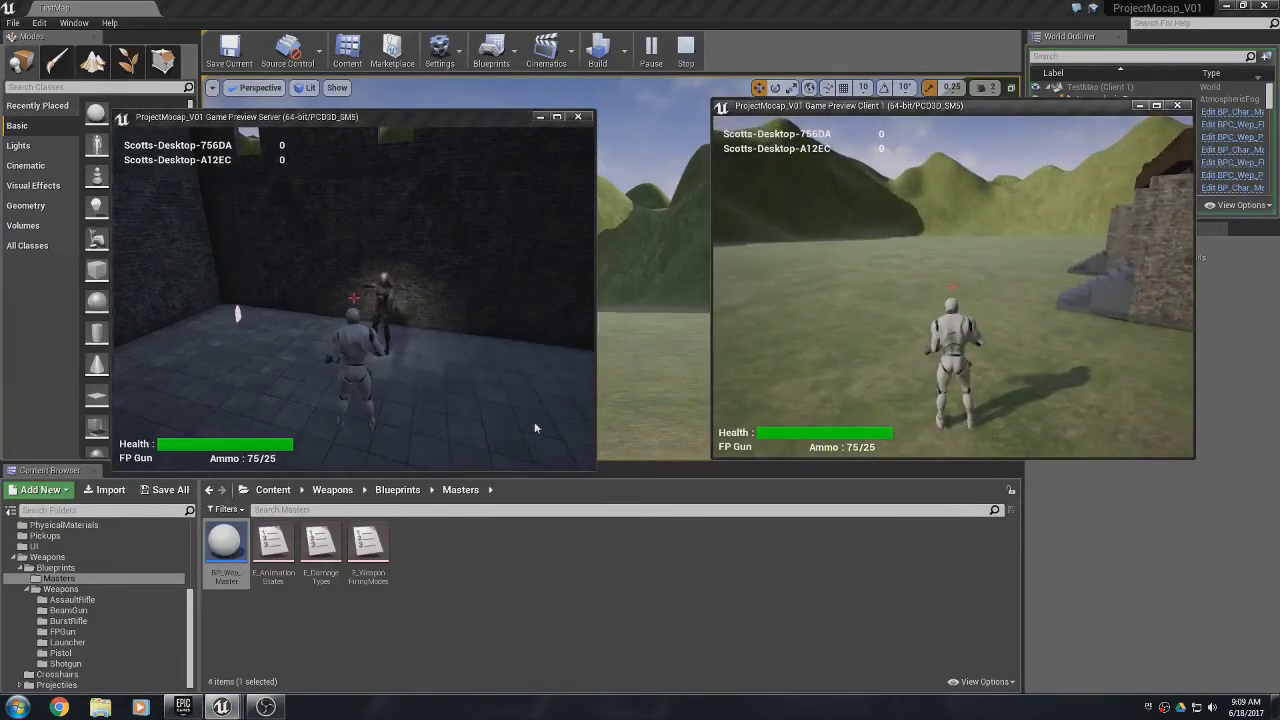
click(456, 347)
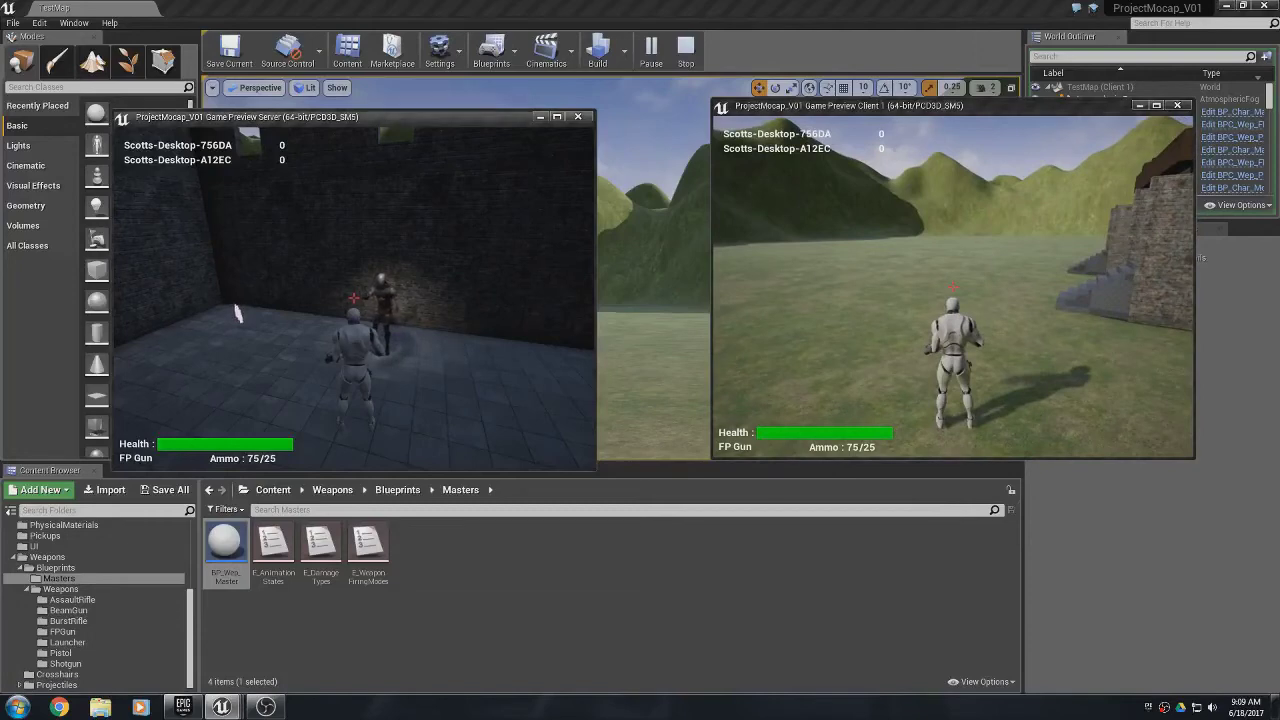
key(w)
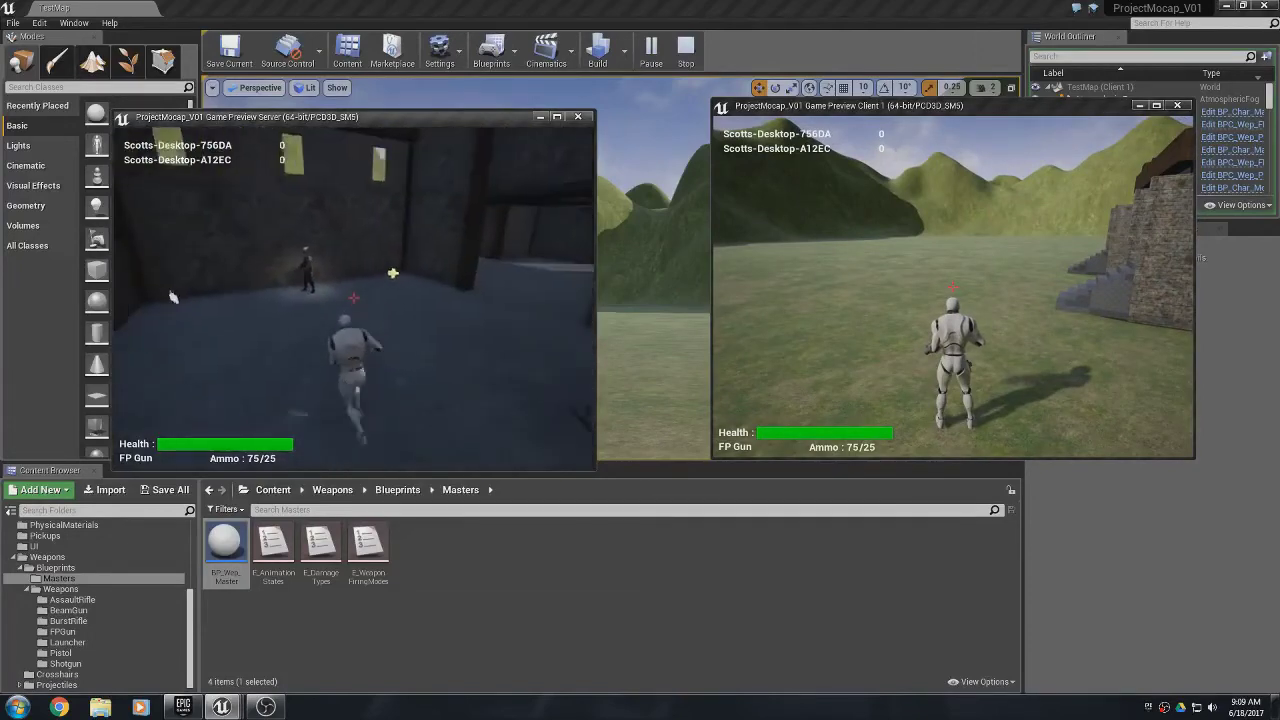
key(w)
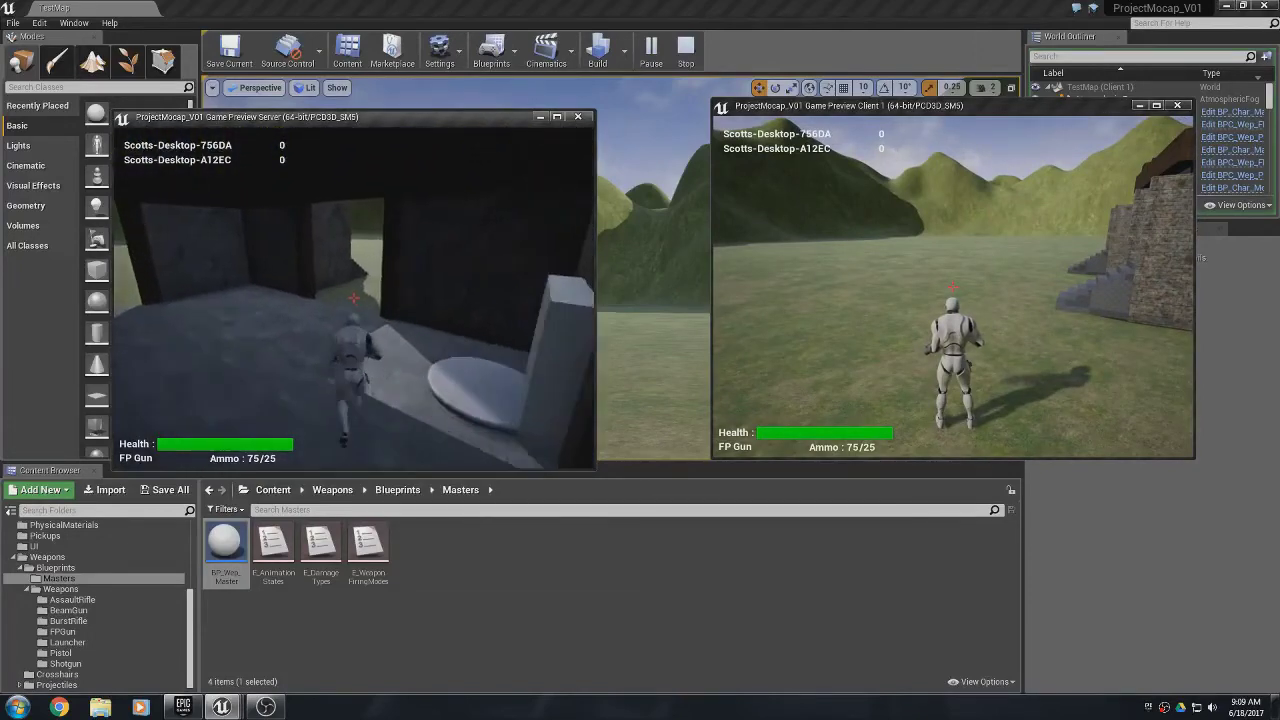
key(w)
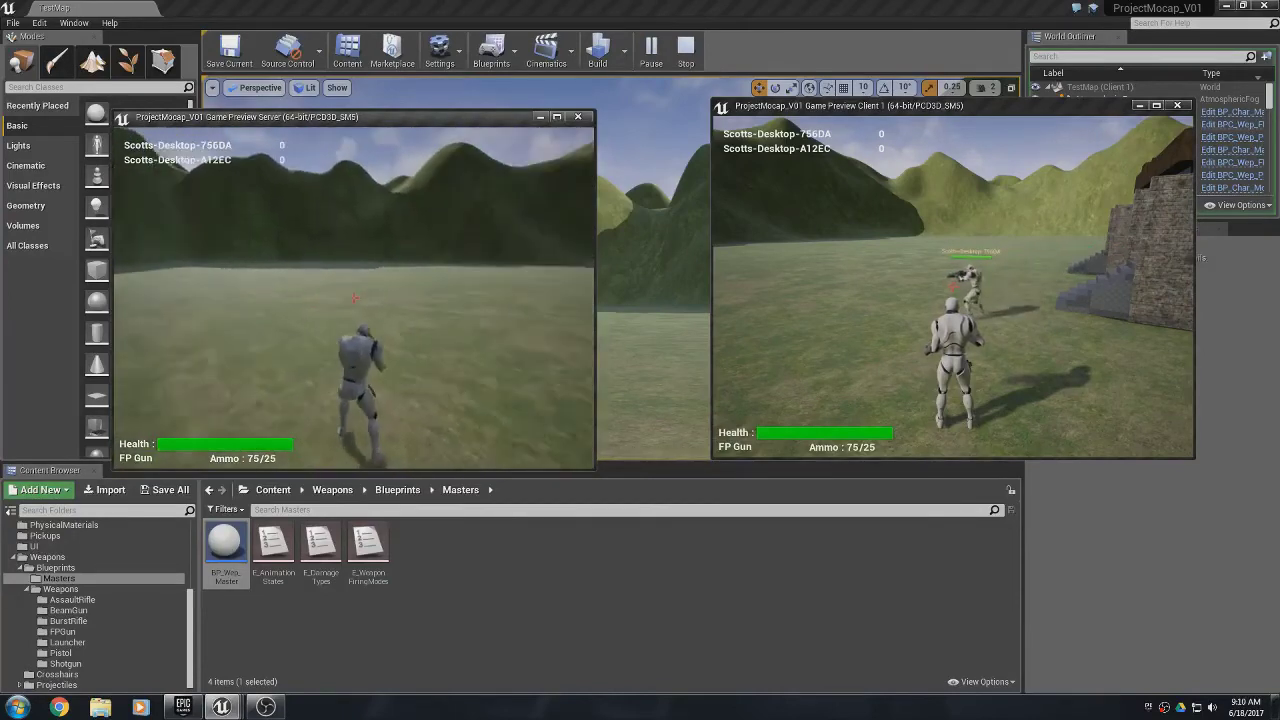
- Fire the FP Gun from the server character across the grass until the clip is empty to check the stream tracer
click(354, 297)
drag(354, 297, 354, 297)
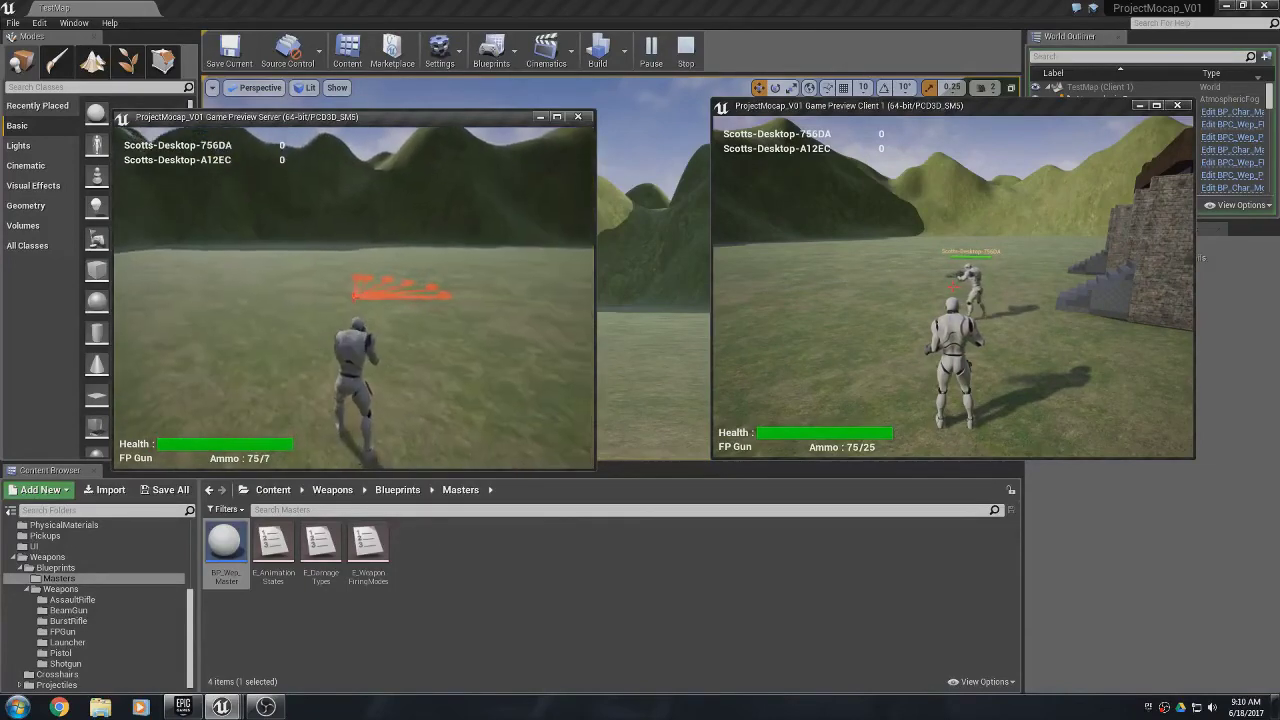
click(354, 296)
drag(354, 297, 354, 297)
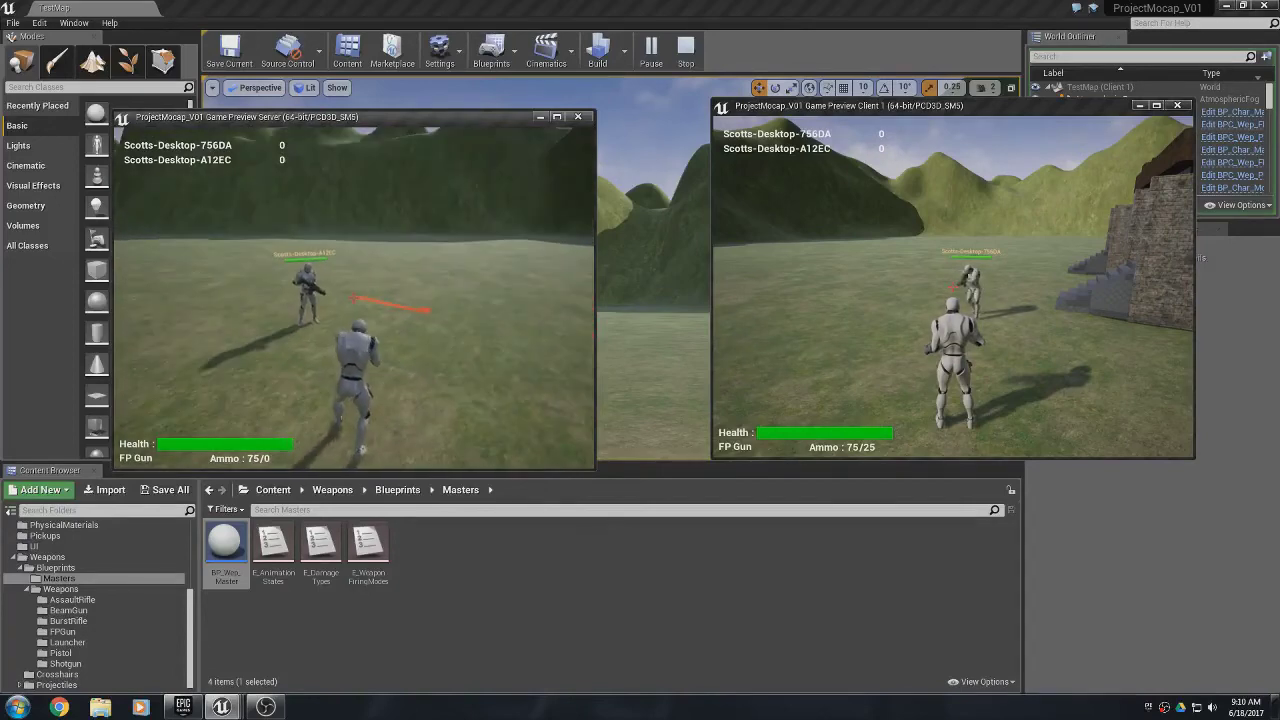
- Move the server character up to the client character, reload the FP Gun, and fire at the client character at close range
key(w)
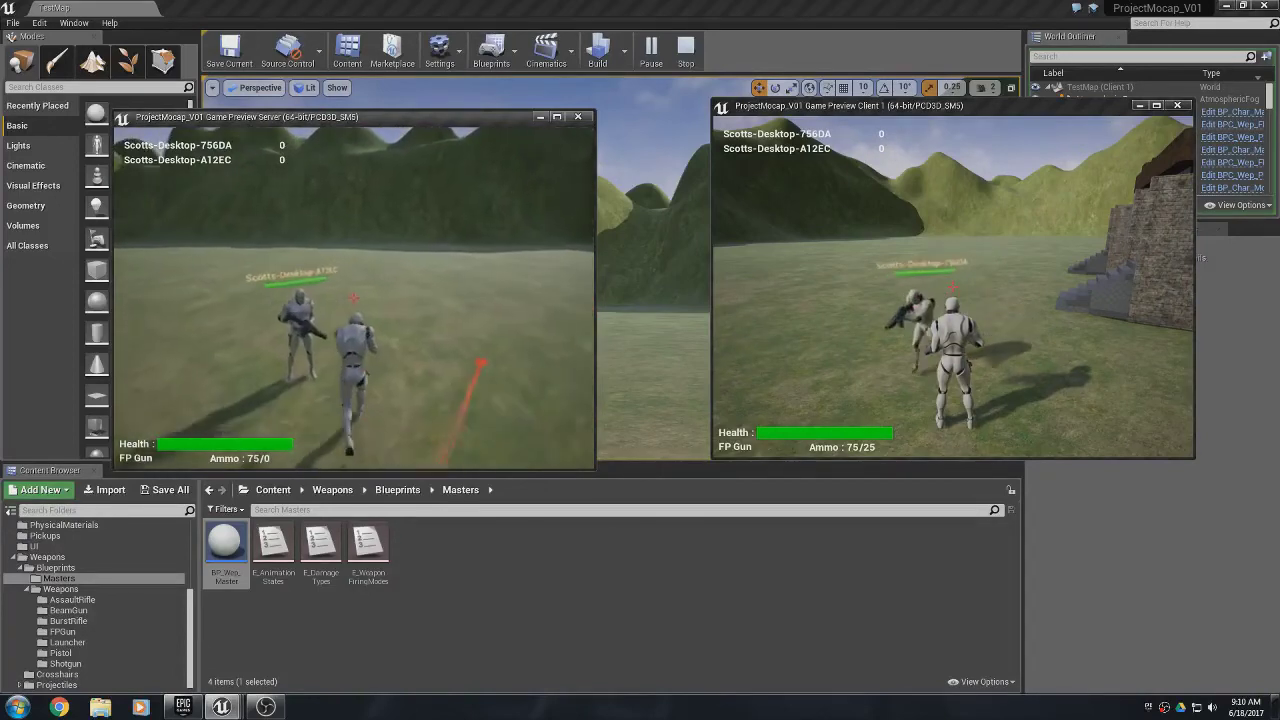
key(r)
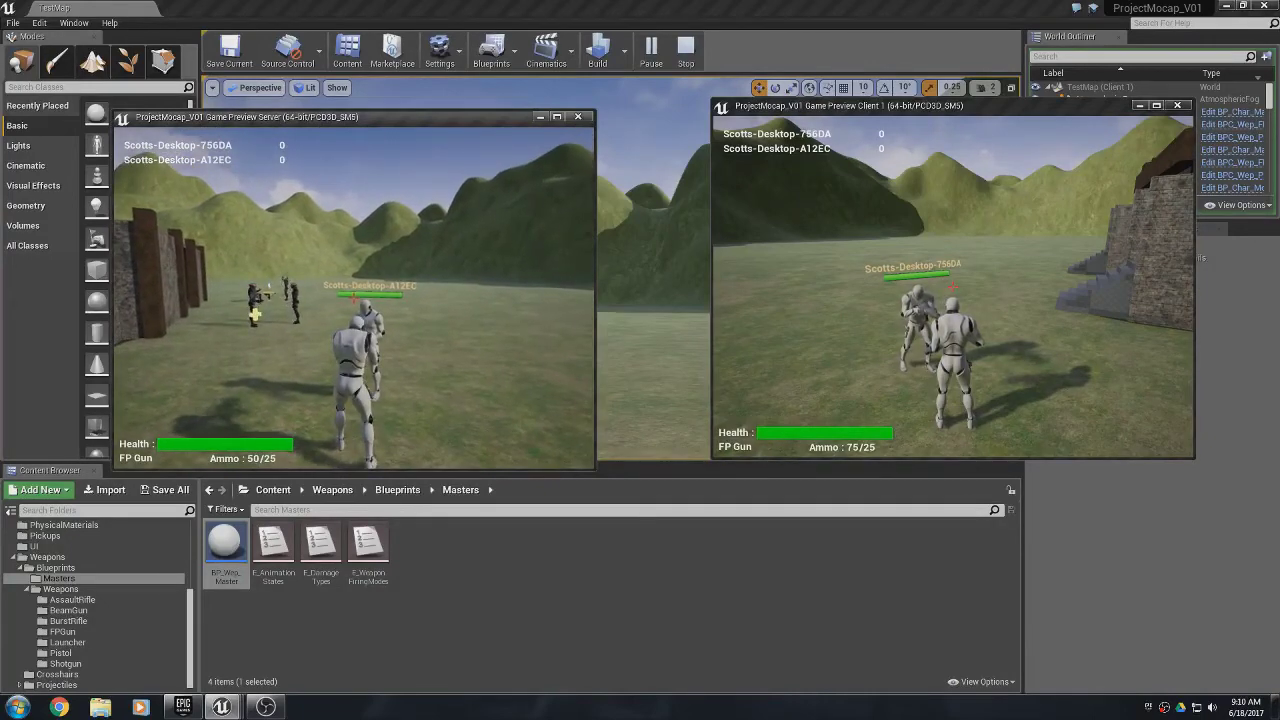
click(354, 298)
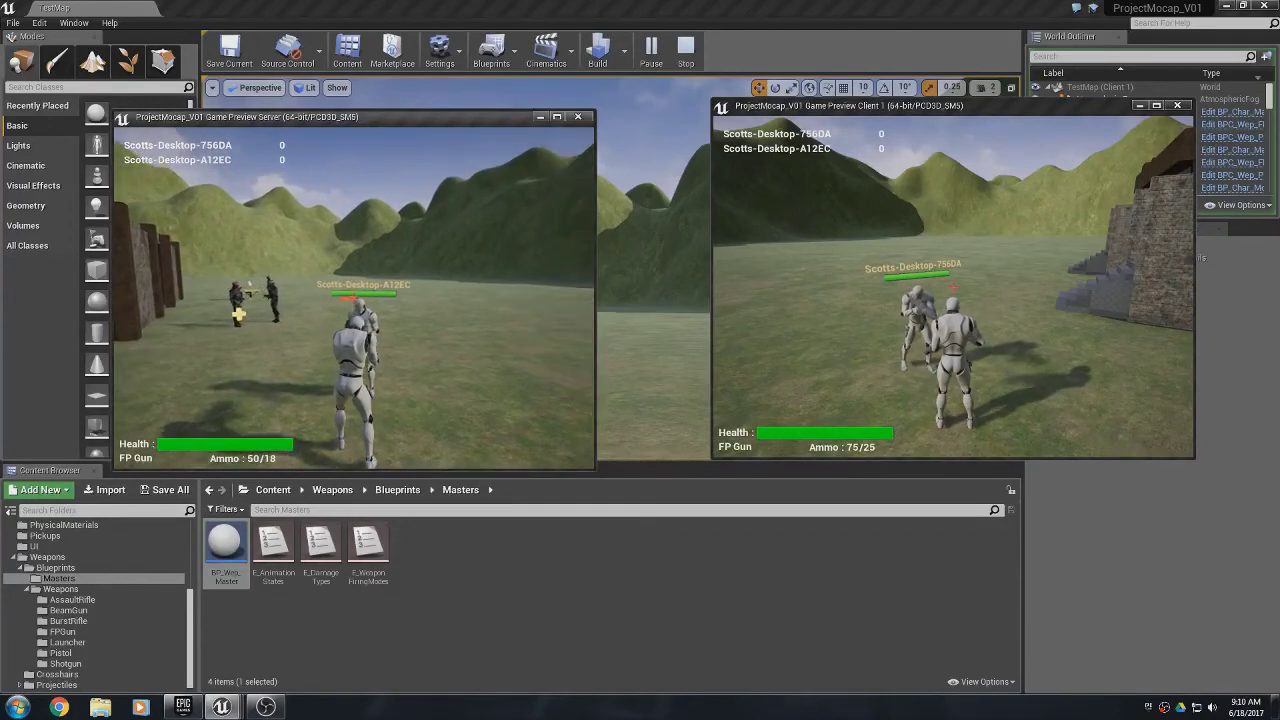
click(354, 300)
click(354, 300)
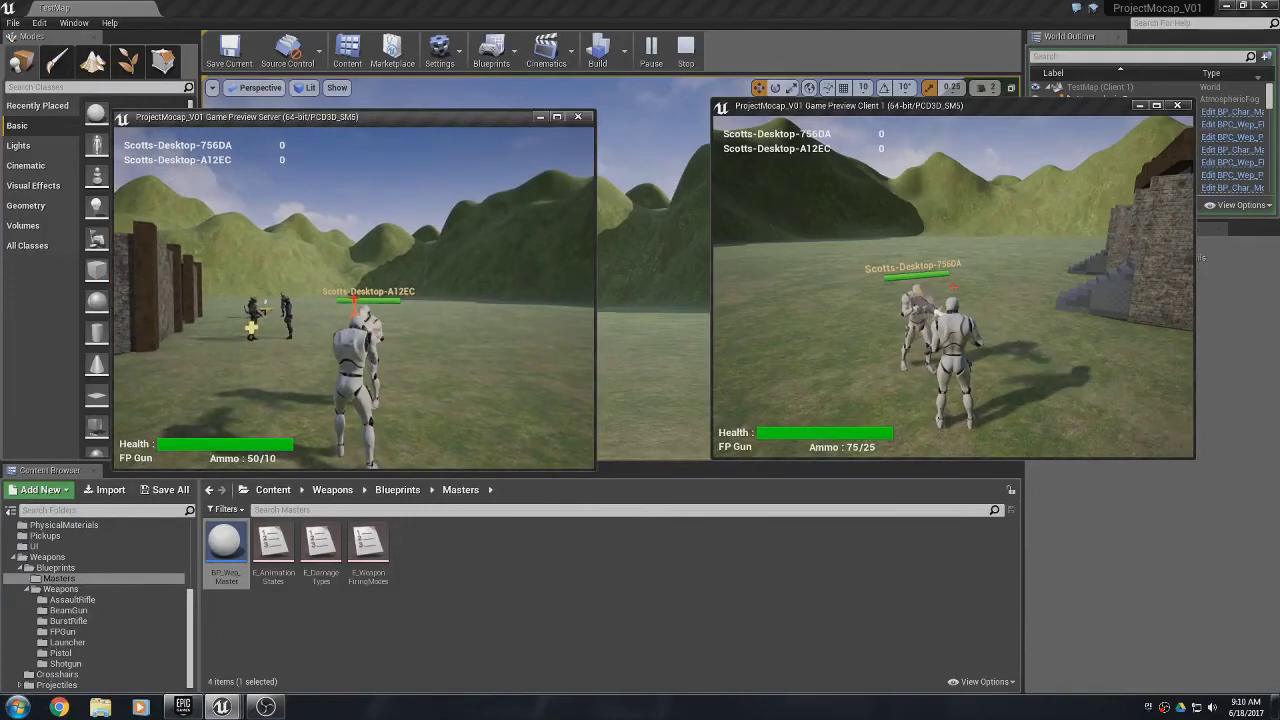
- Fire the FP Gun from the server character at the client character until the clip is empty, and end the multiplayer preview
click(354, 300)
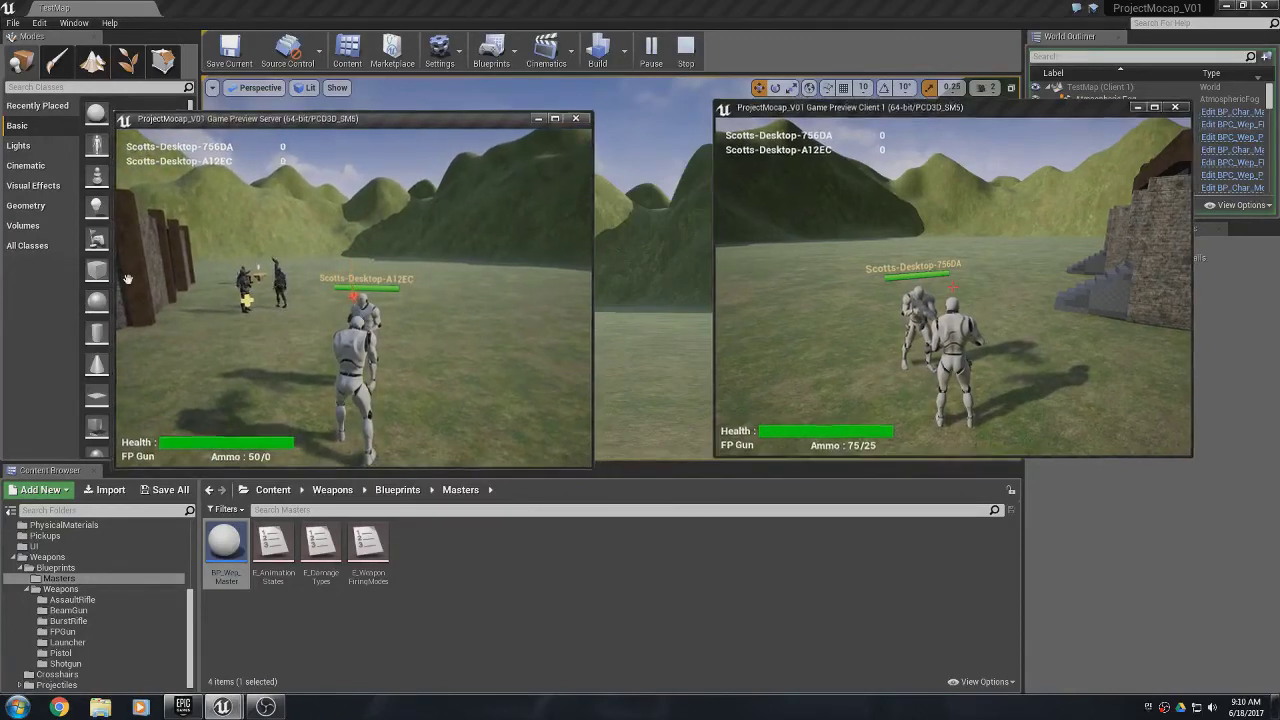
key(Escape)
- Set the FP Gun blueprint's sphere trace radius to 25, compile it, and return to the level editor
mouse_move(232, 706)
click(299, 640)
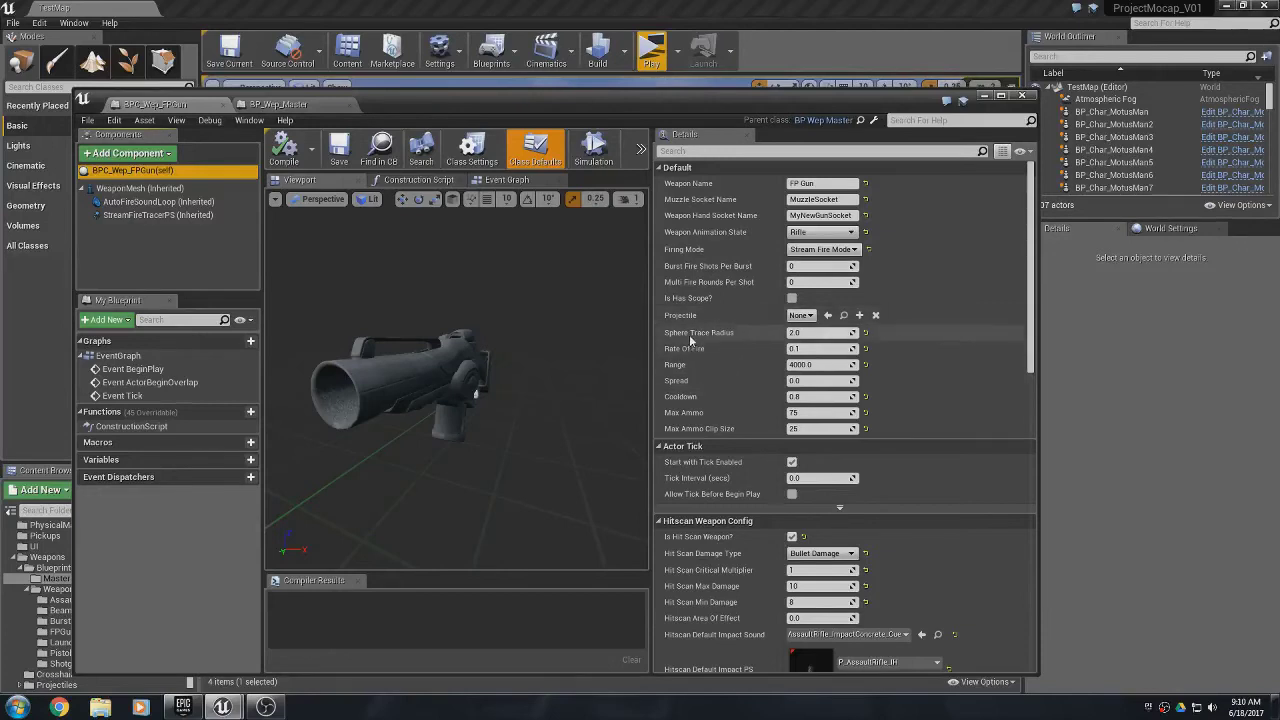
click(815, 332)
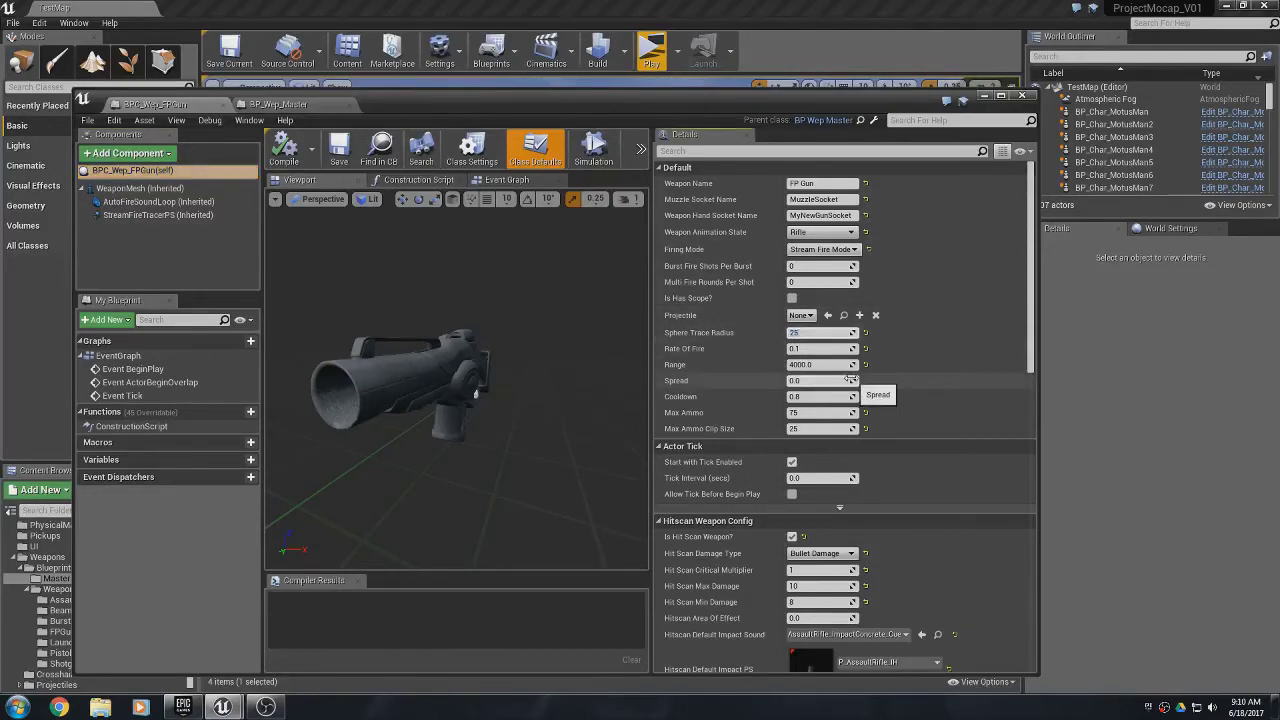
click(284, 148)
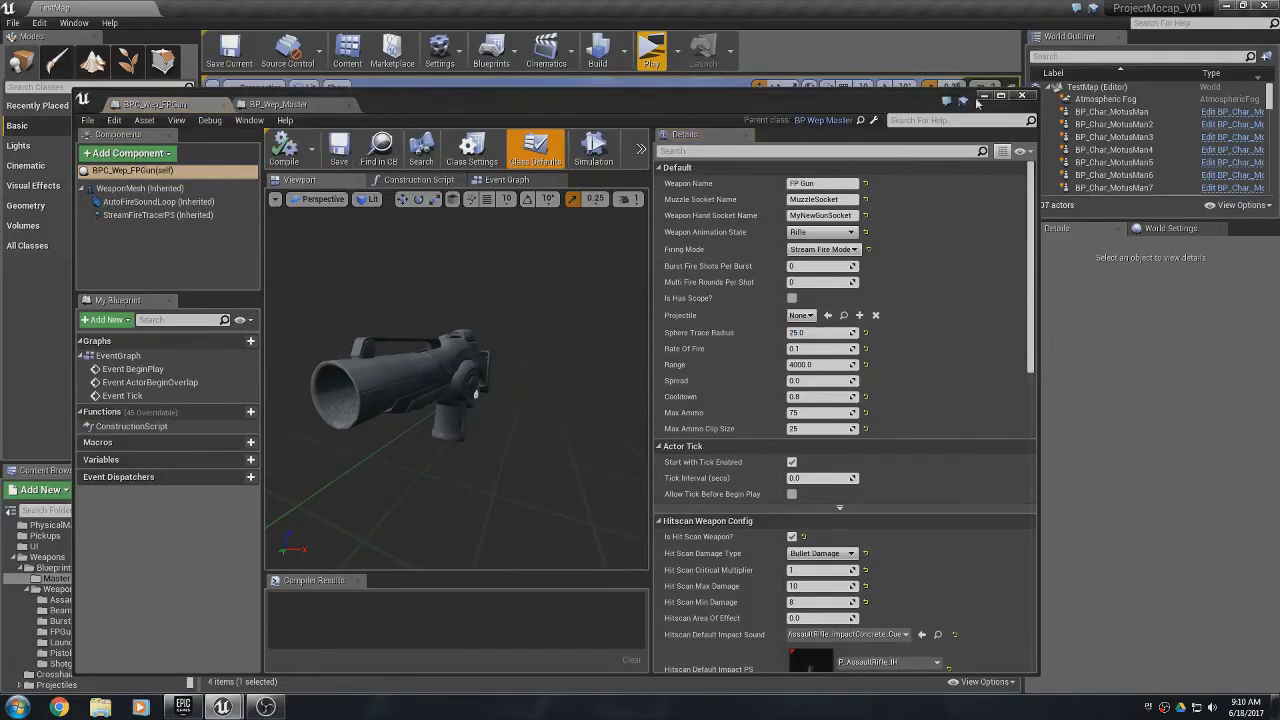
click(983, 97)
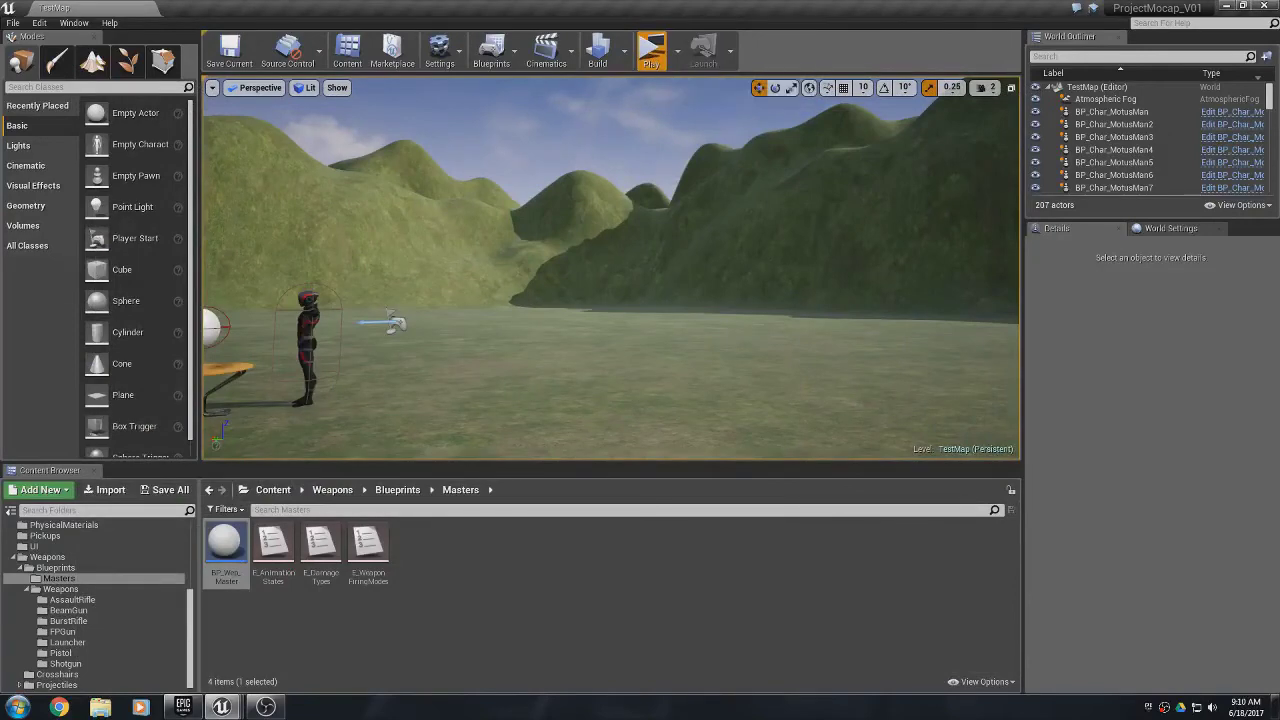
- Start a new multiplayer preview and fire the FP Gun from the client character inside the building to check the larger sphere trace
click(651, 50)
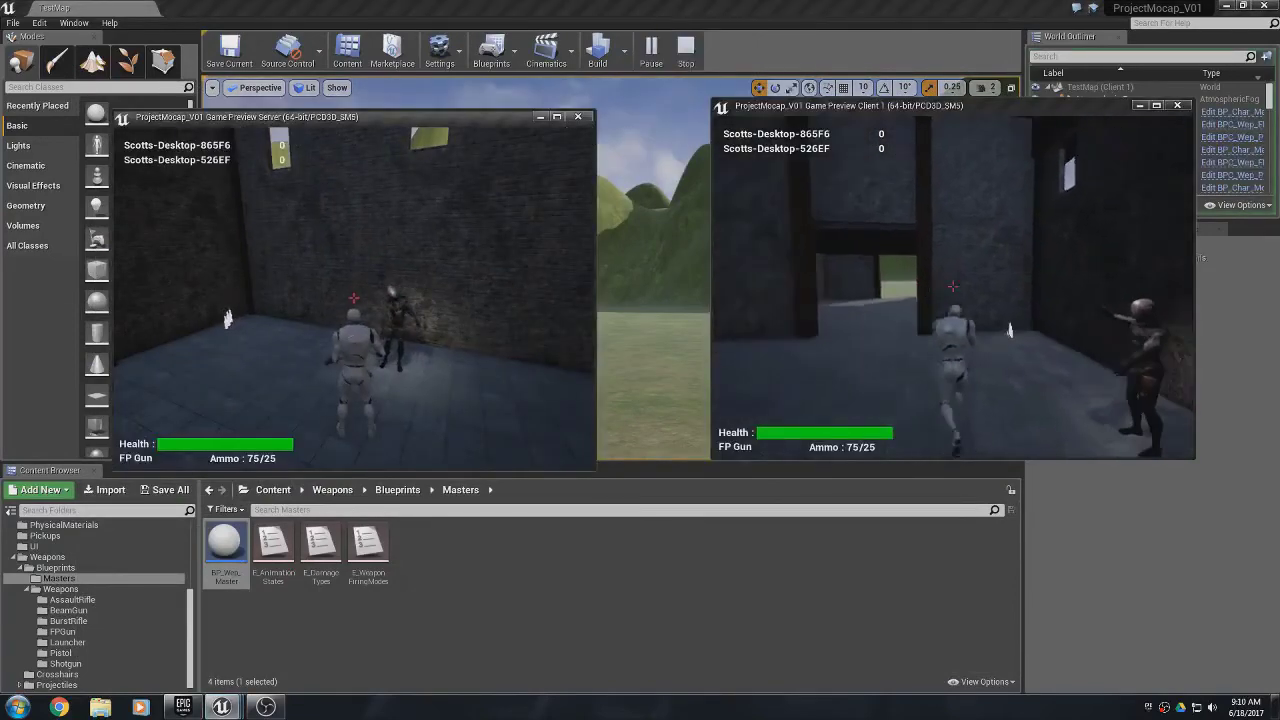
click(953, 286)
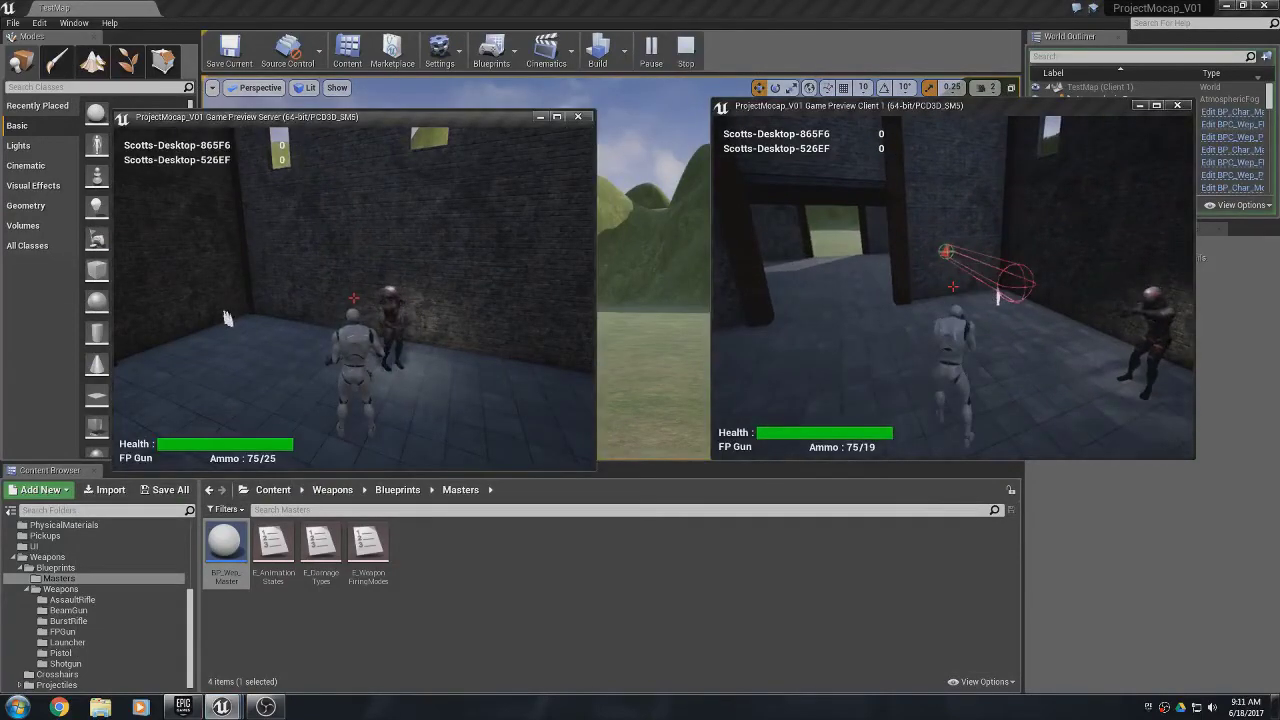
key(w)
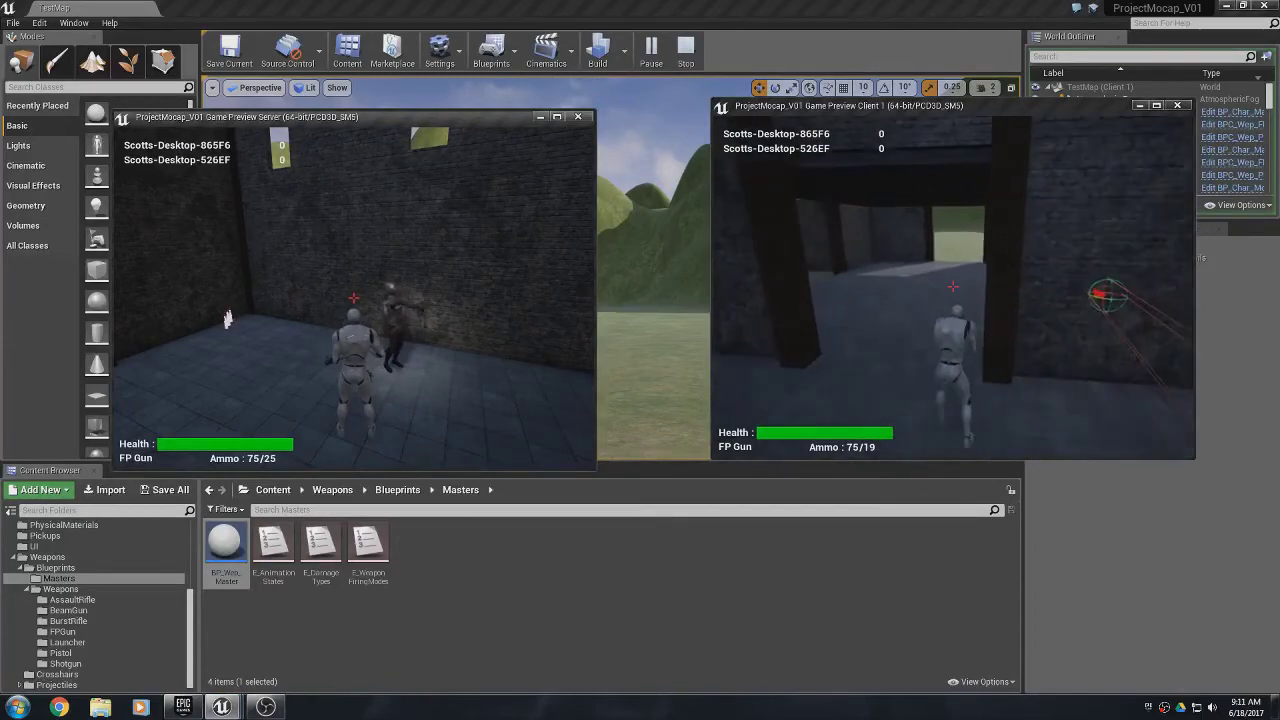
- Switch to the server preview and run its character out of the building onto the grass
key(alt+Tab)
click(413, 348)
key(w)
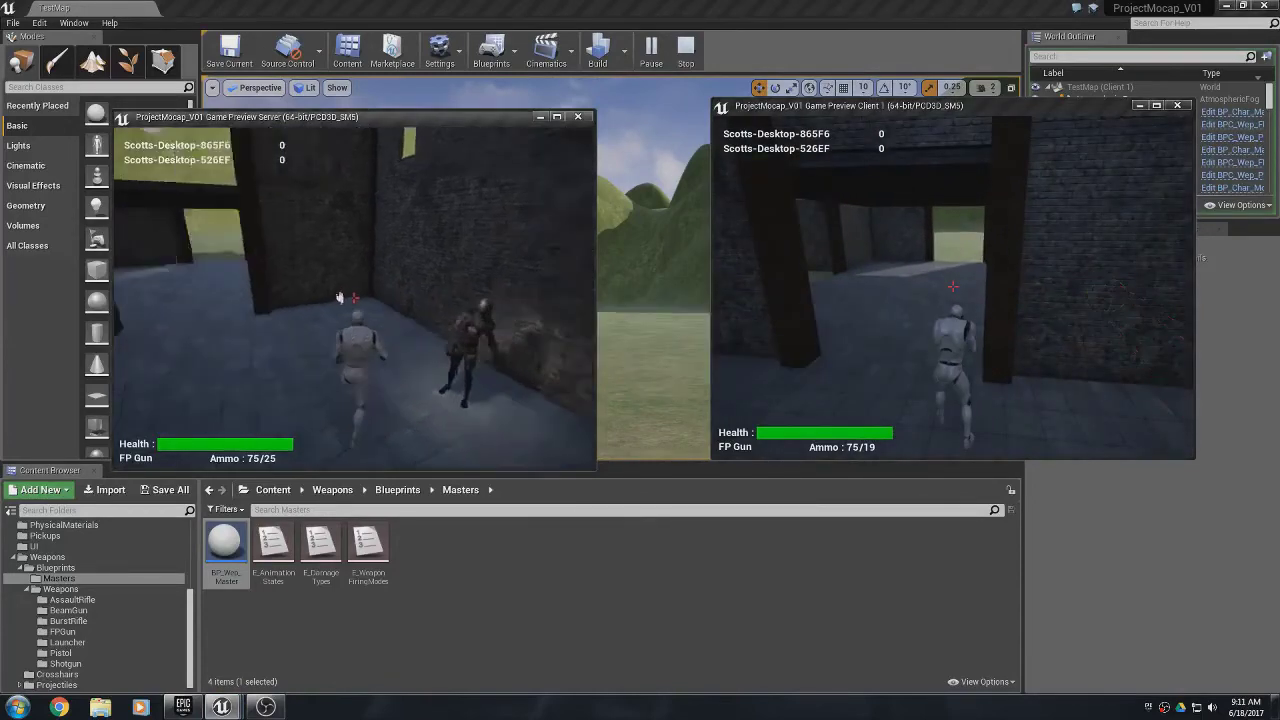
key(w)
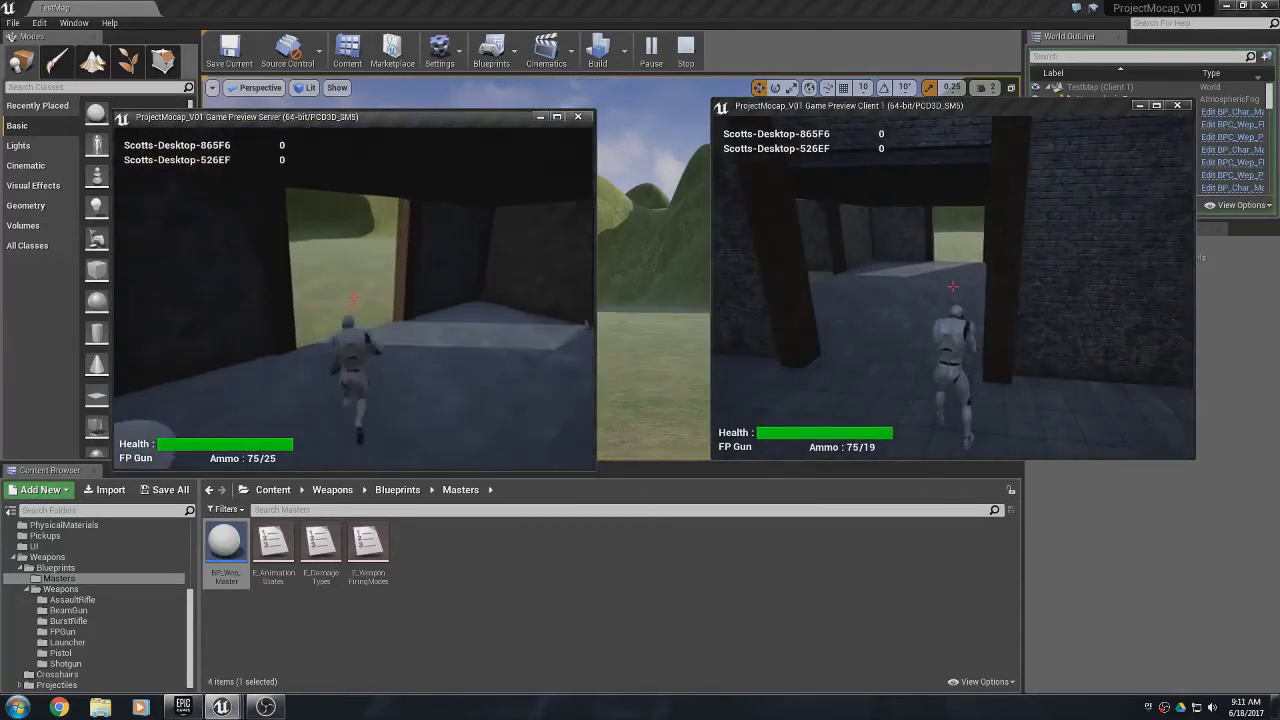
key(w)
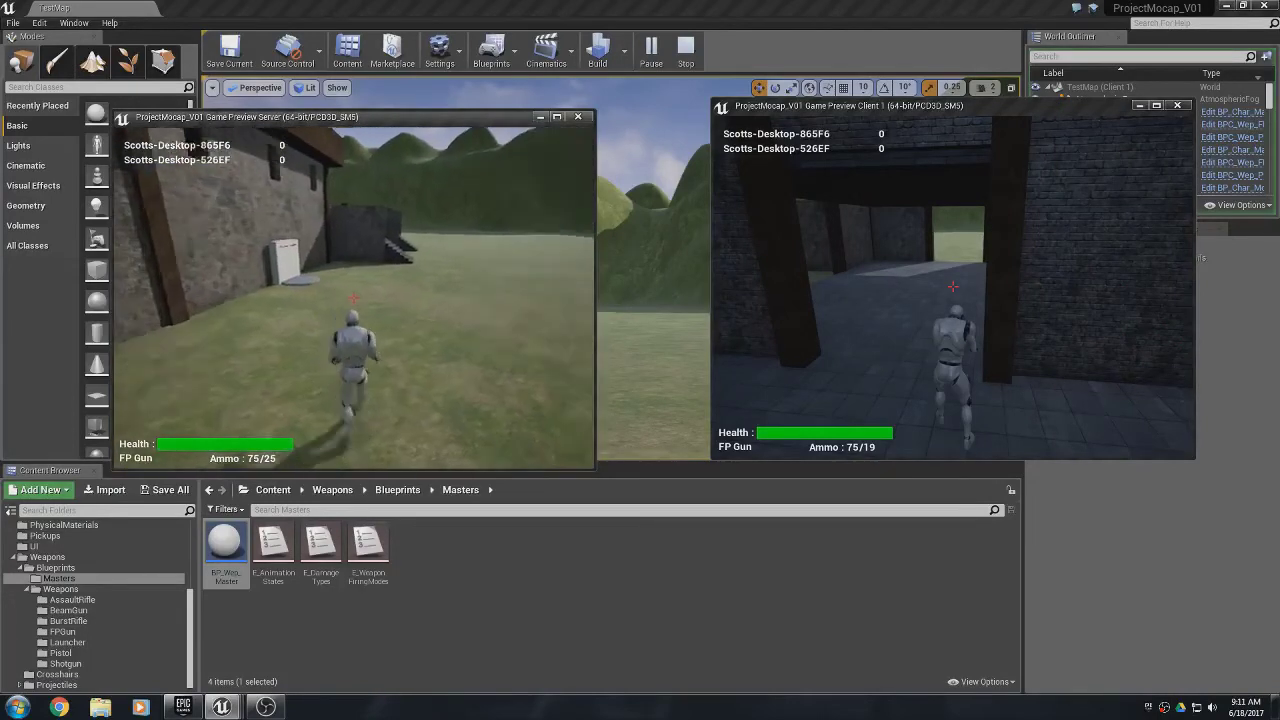
- Run the client character out of the building to the server character on the grass and fire the FP Gun at it
key(alt+Tab)
key(w)
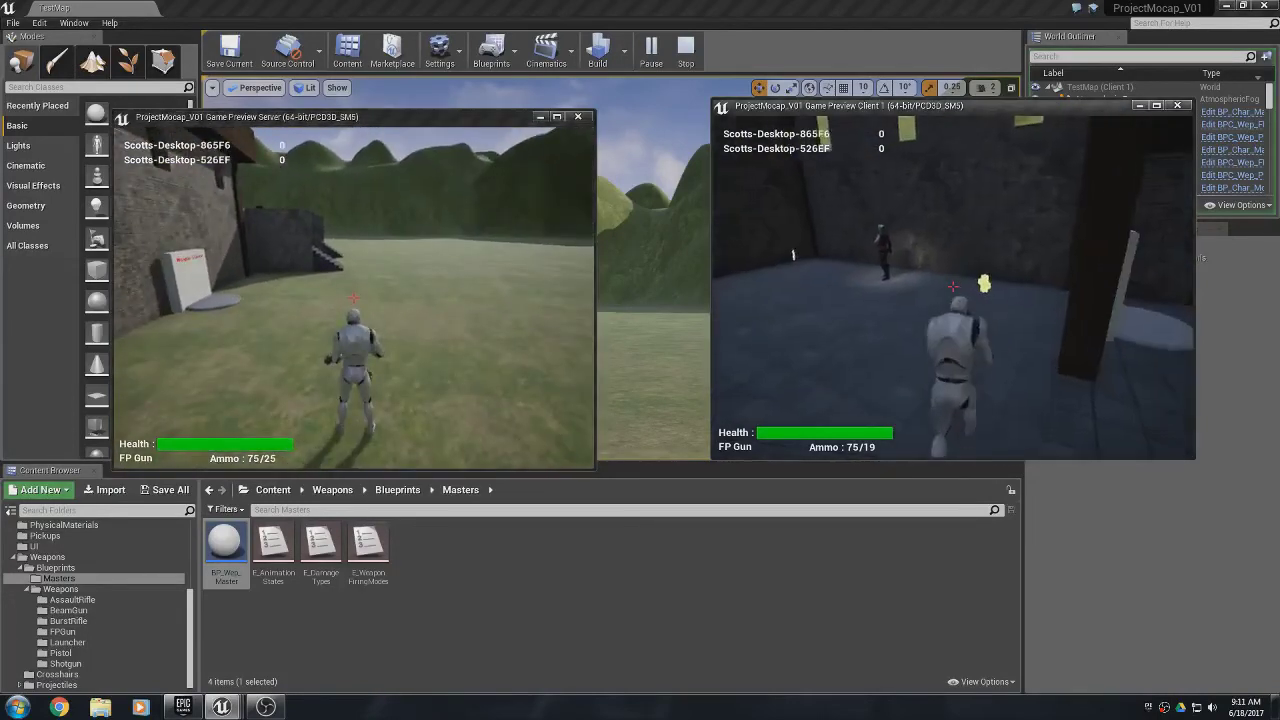
key(w)
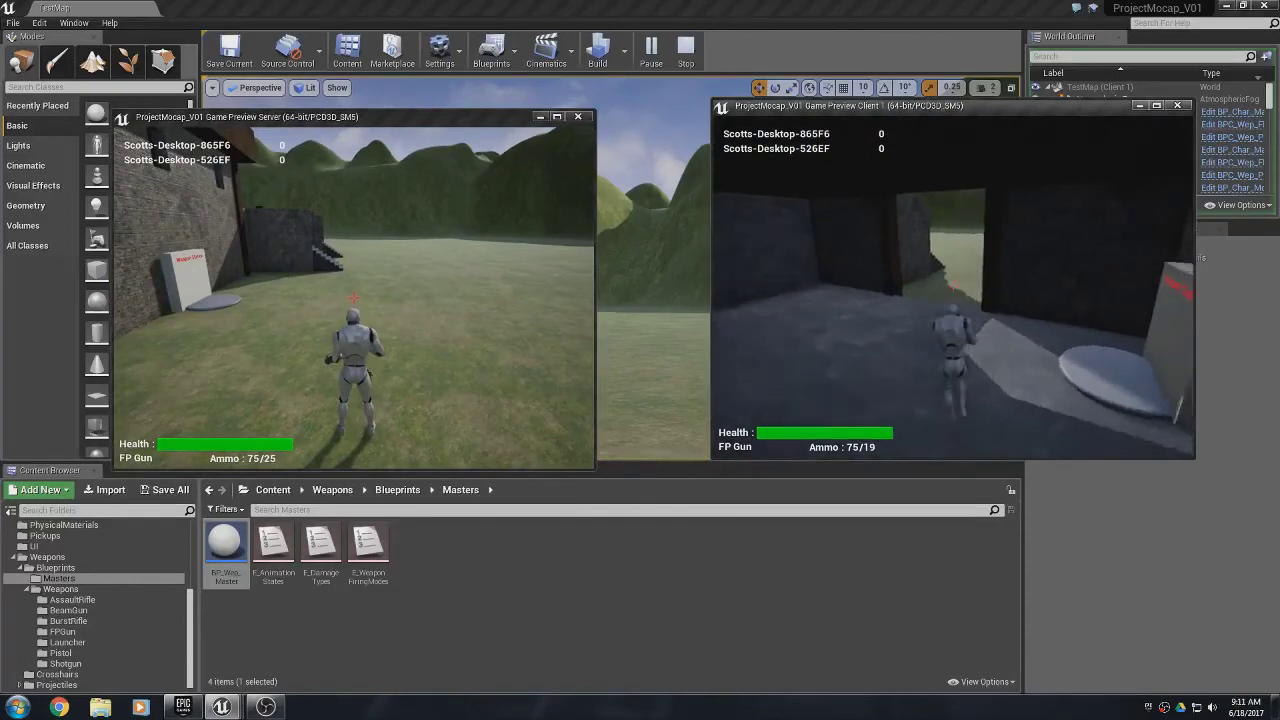
key(w)
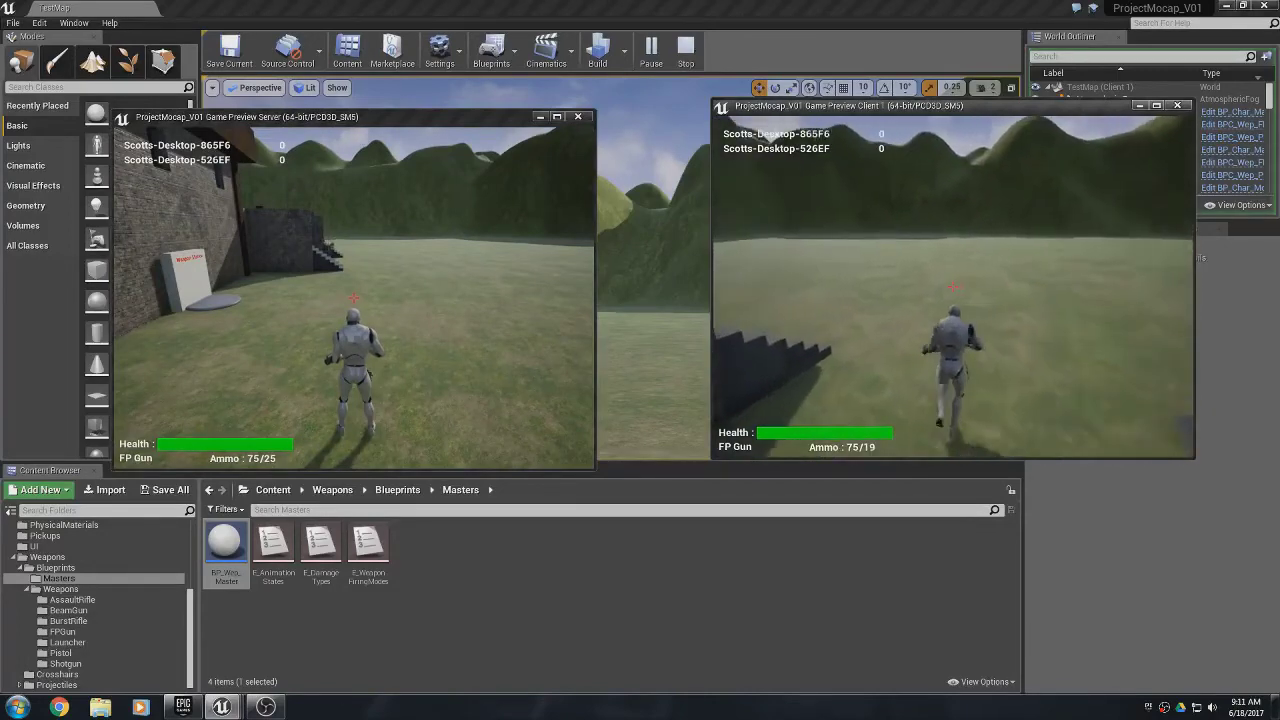
key(w)
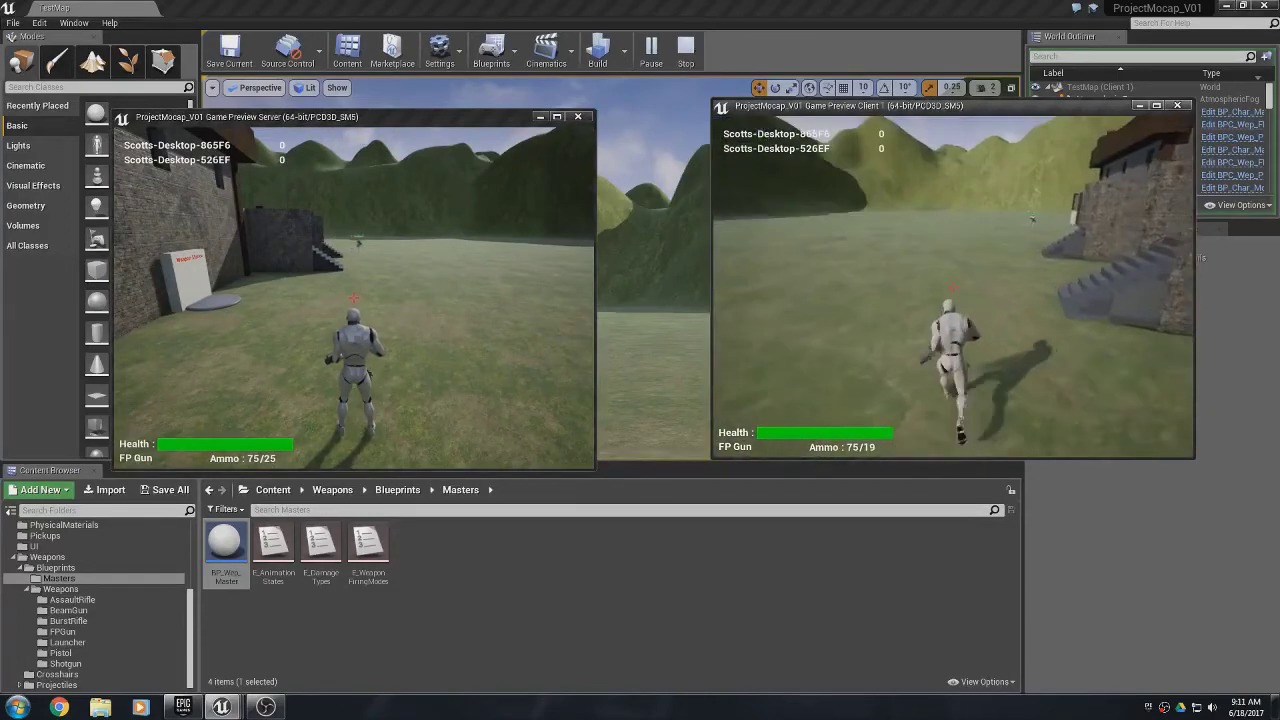
key(w)
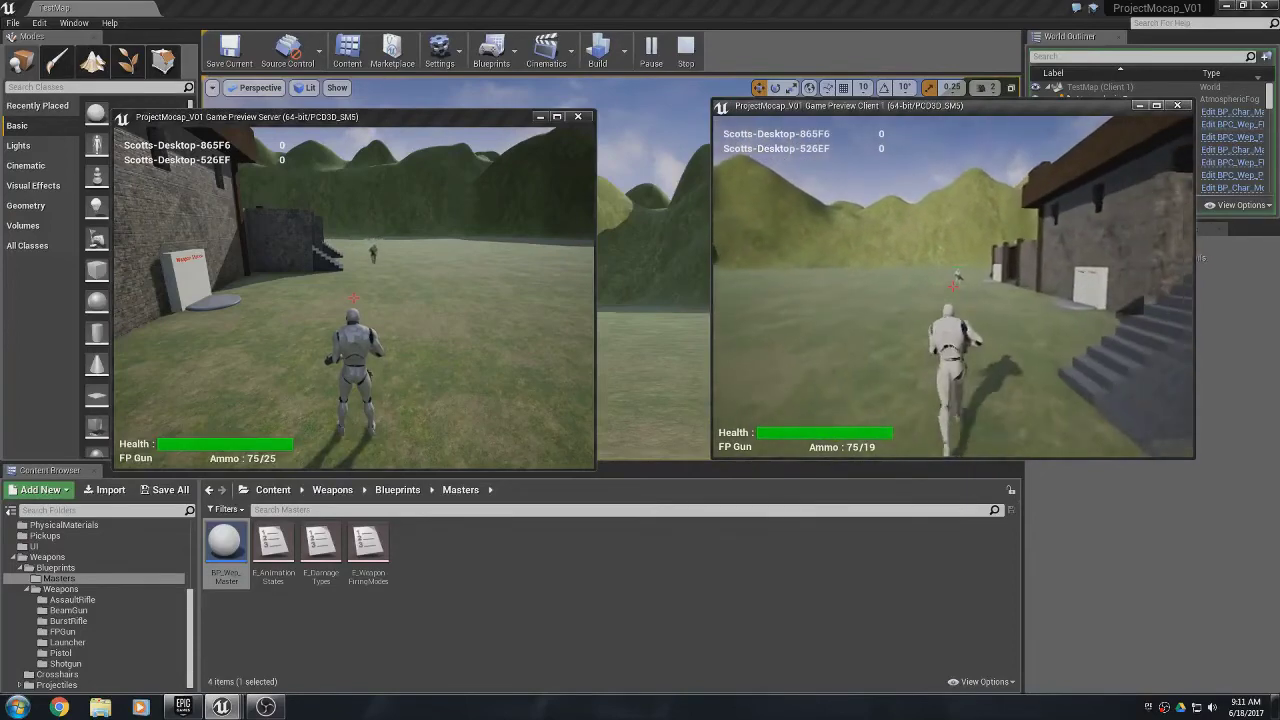
key(w)
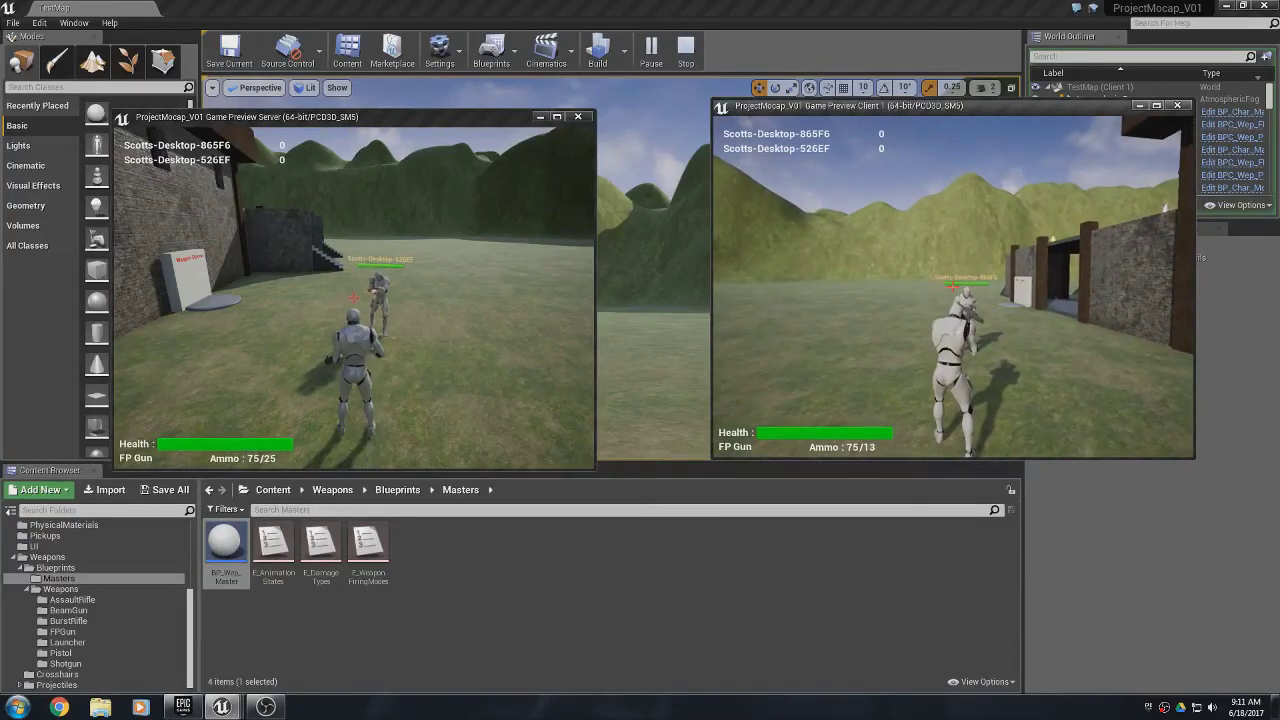
click(953, 286)
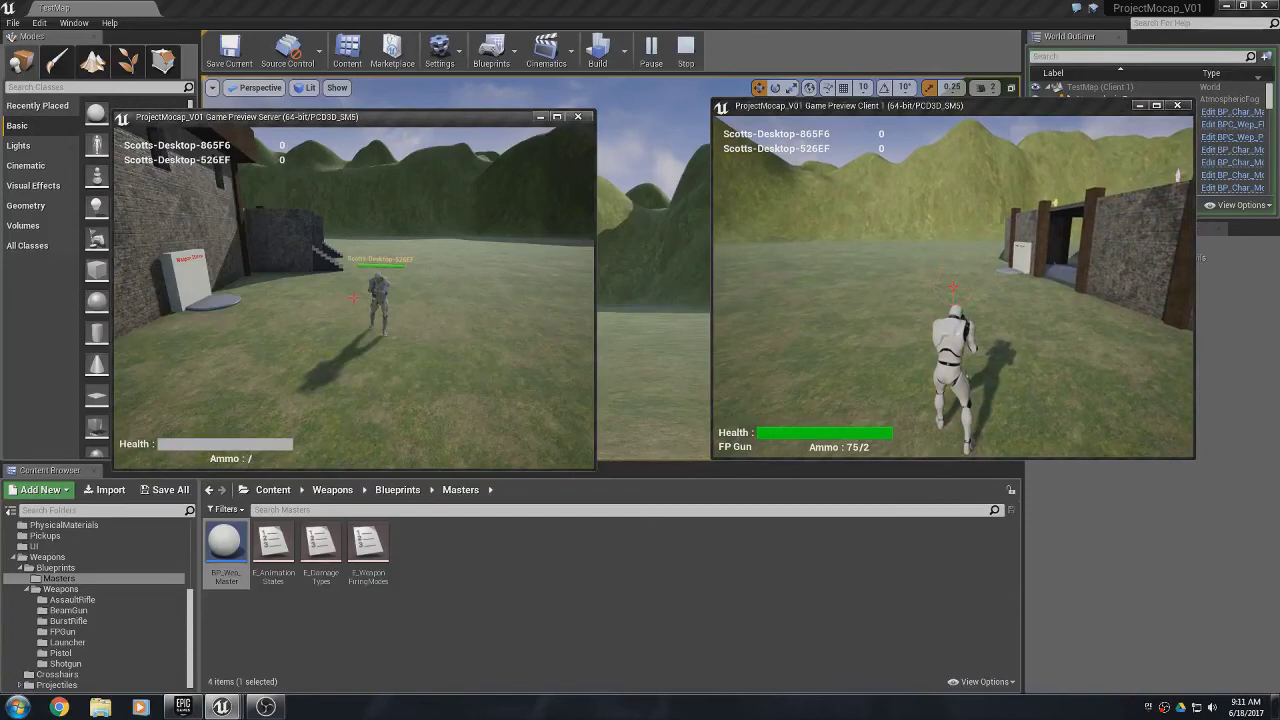
- Run the respawned server character across the grass to the client character and fire the FP Gun at it
key(w)
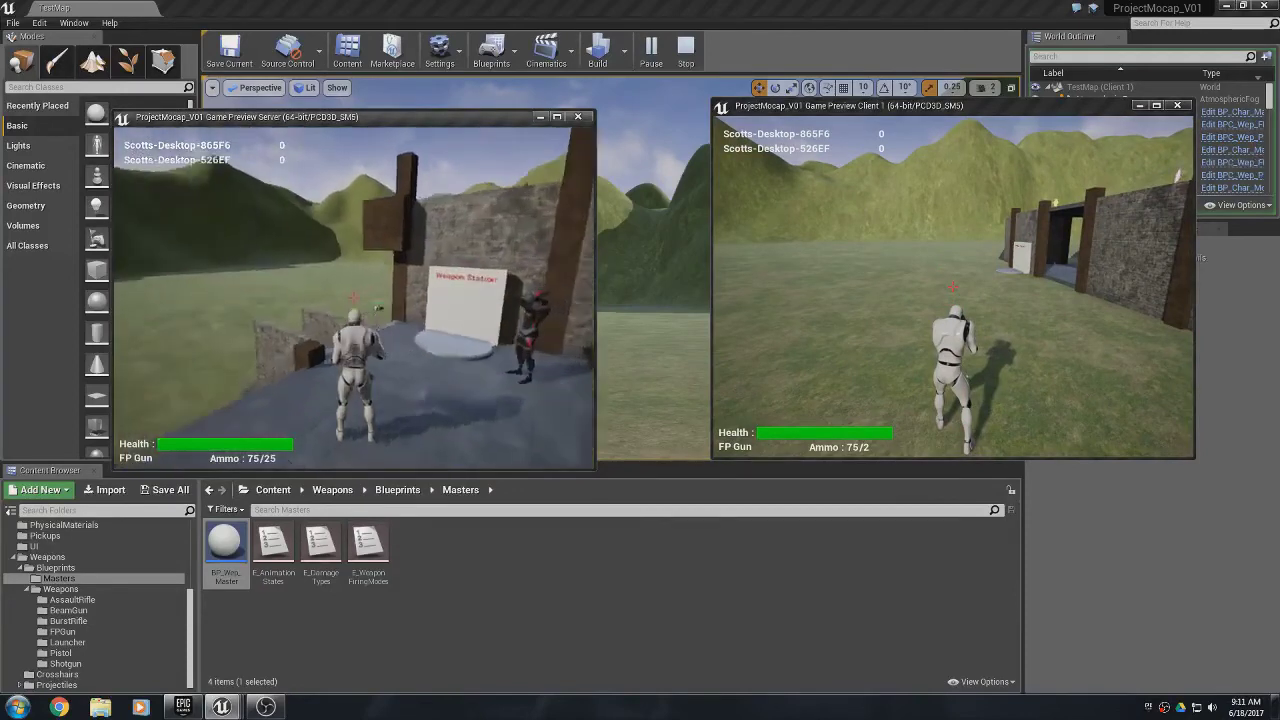
key(w)
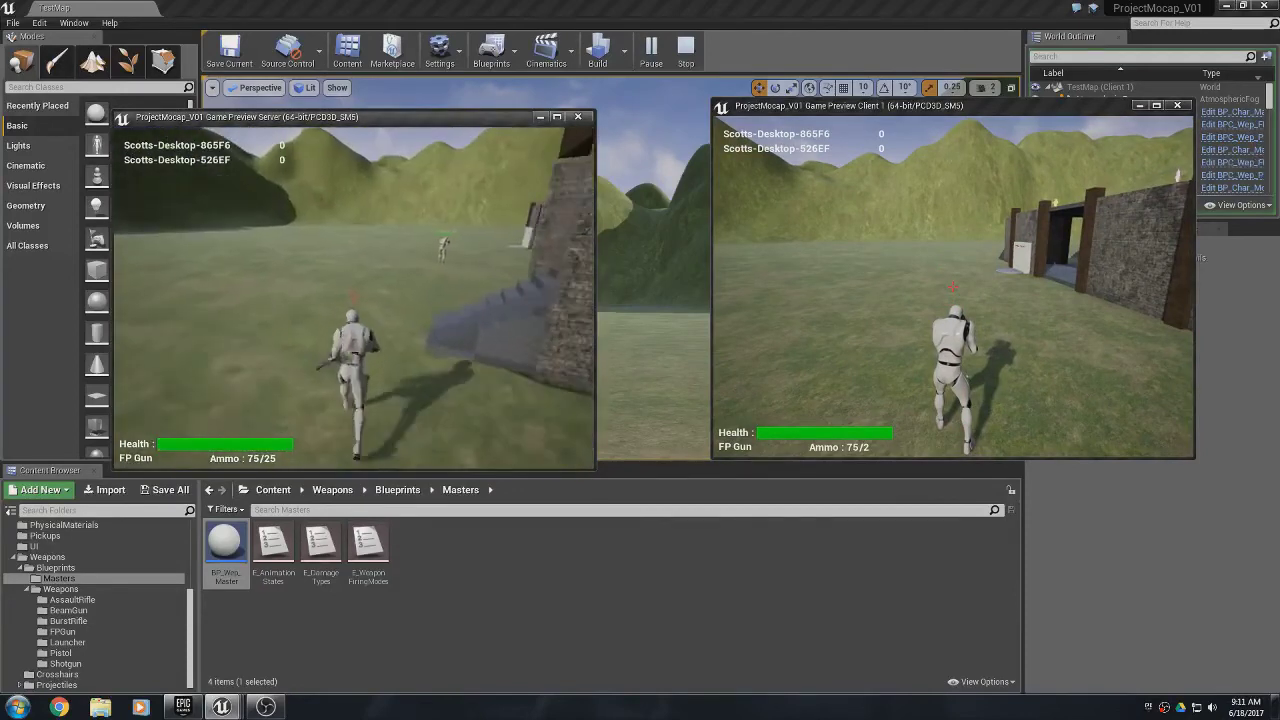
key(w)
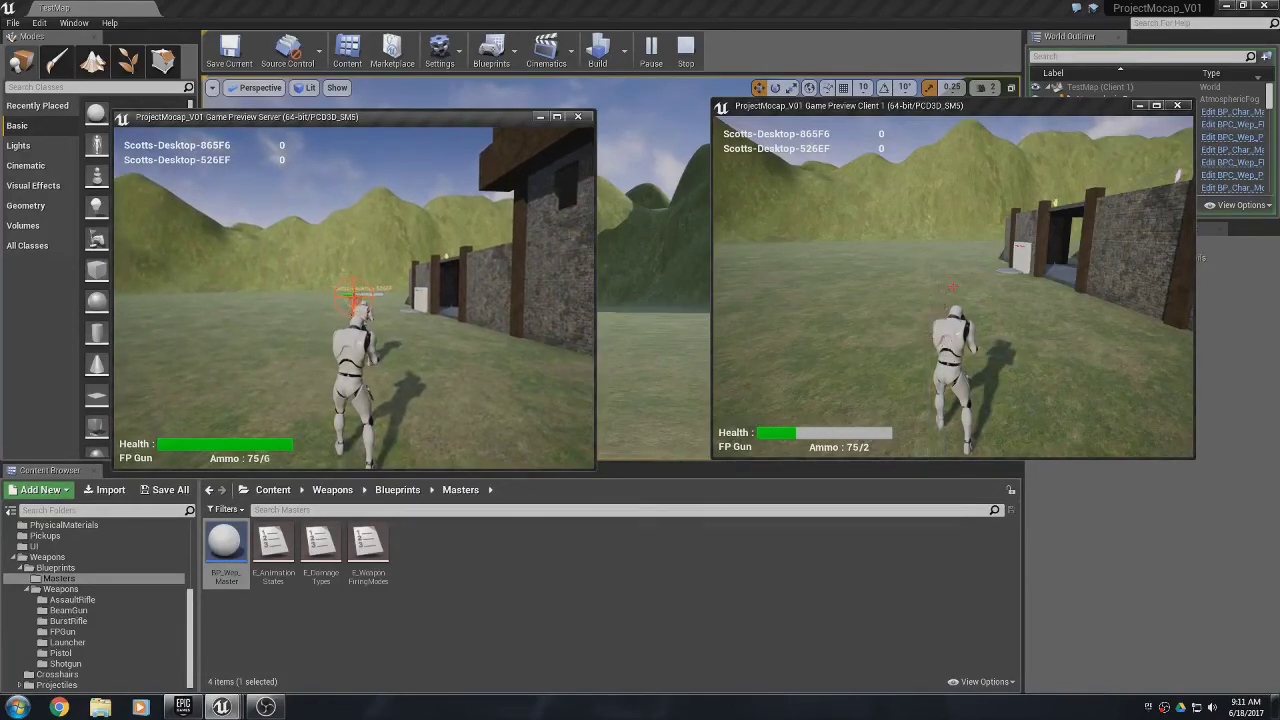
key(w)
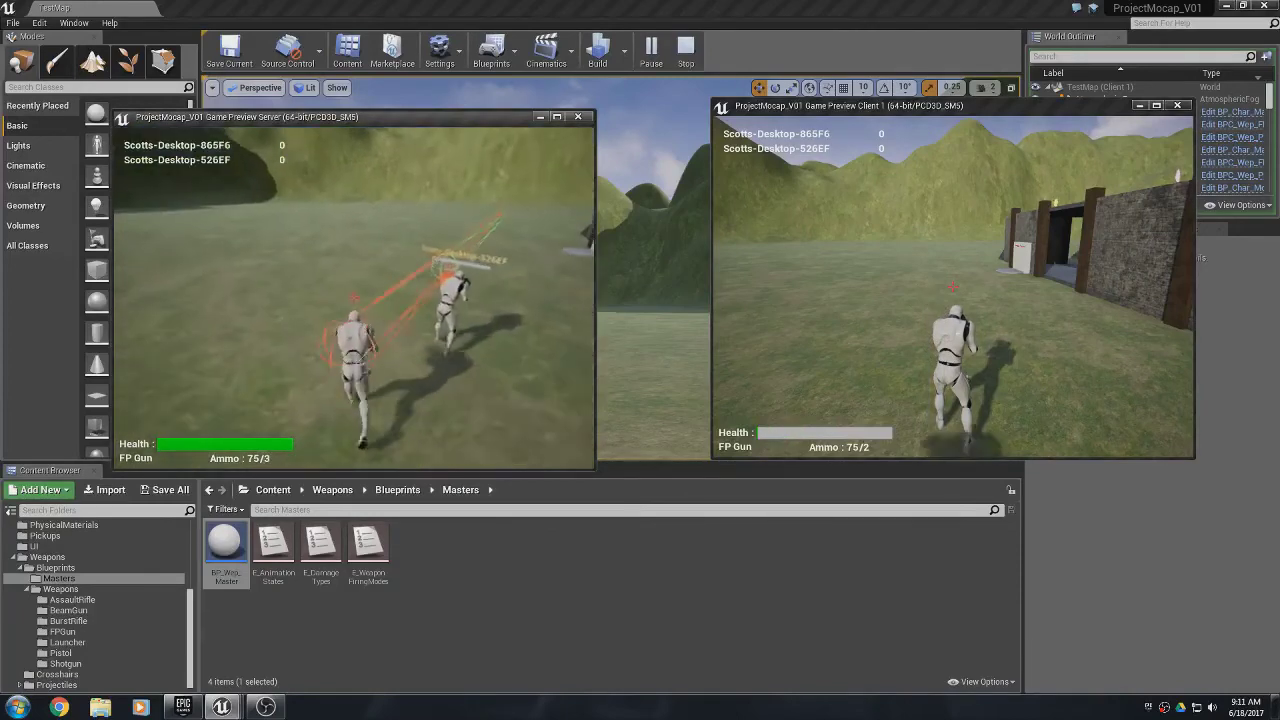
- Circle the server character around the client character, back it away across the grass, and reload the FP Gun
key(a)
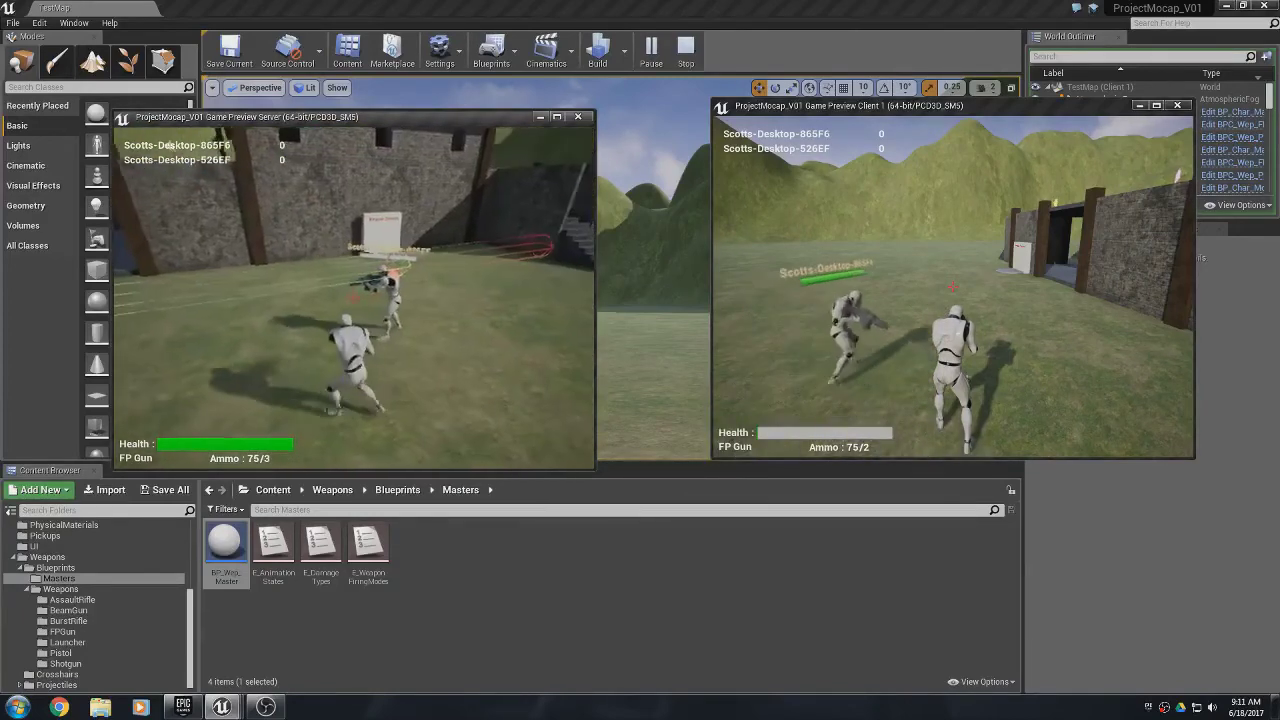
key(s)
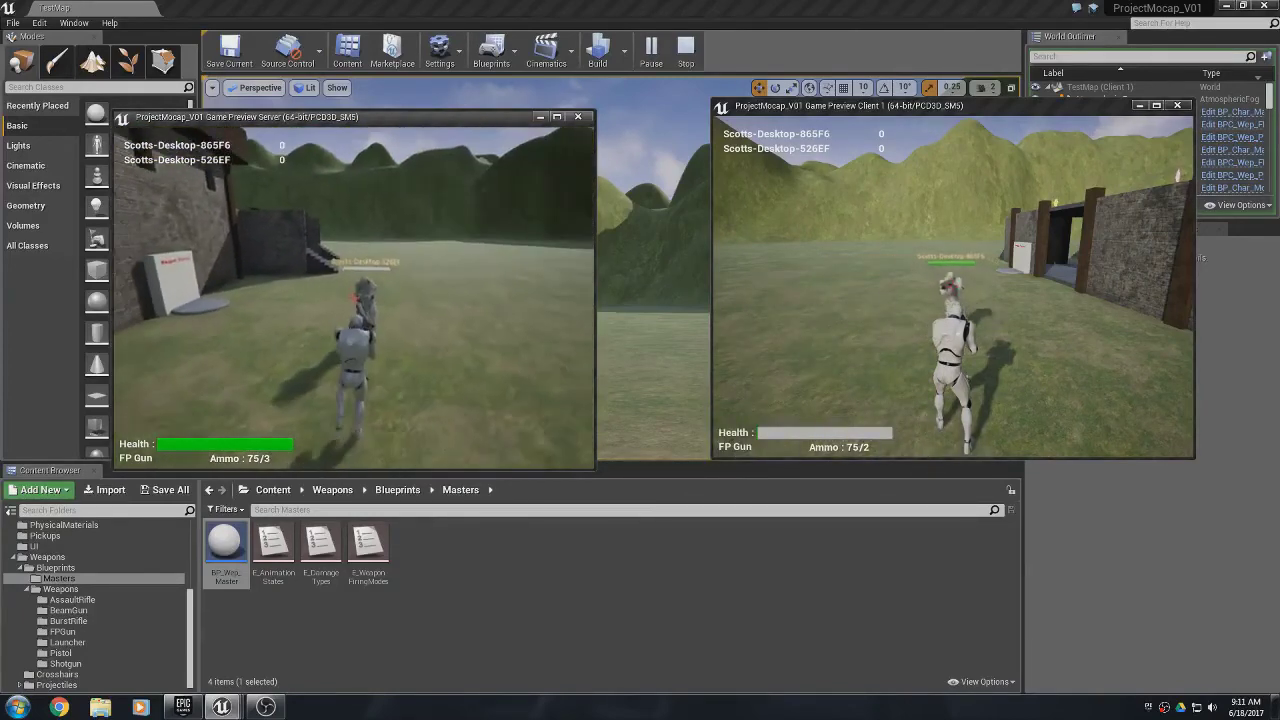
key(r)
key(s)
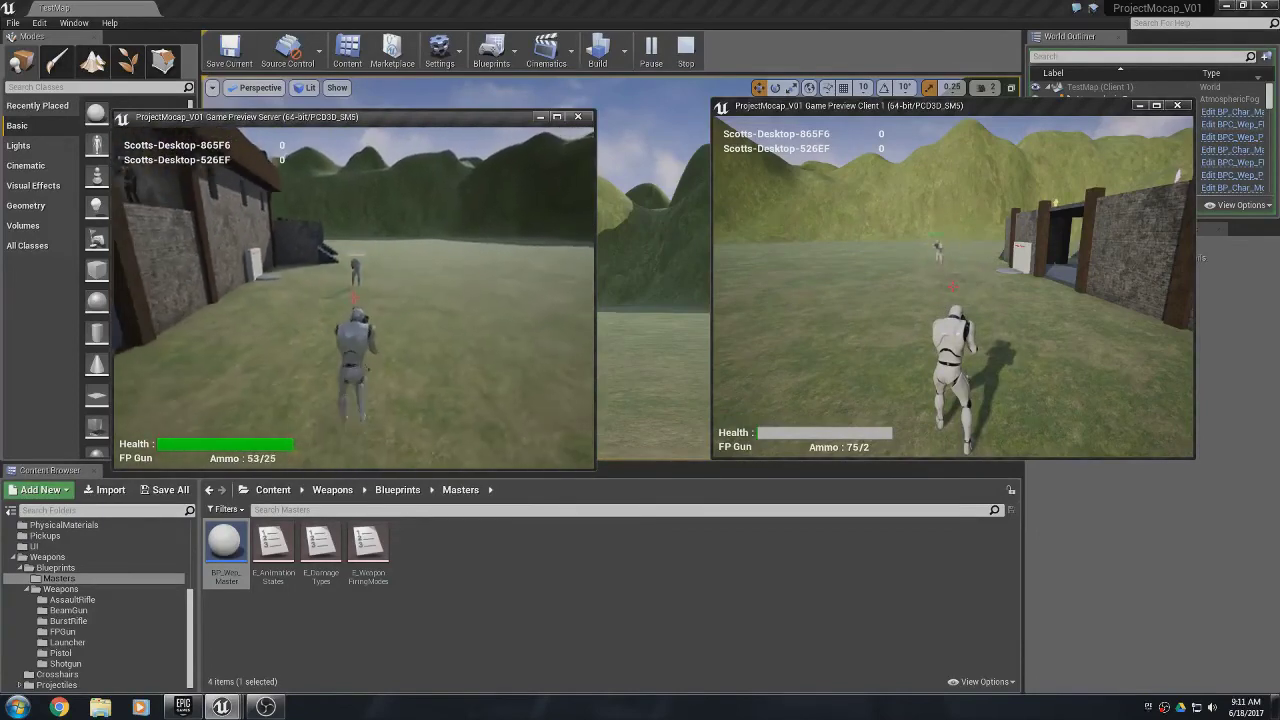
- Fire the FP Gun at the client character from a distance while strafing the server character, and end the preview after approaching
click(354, 297)
key(d)
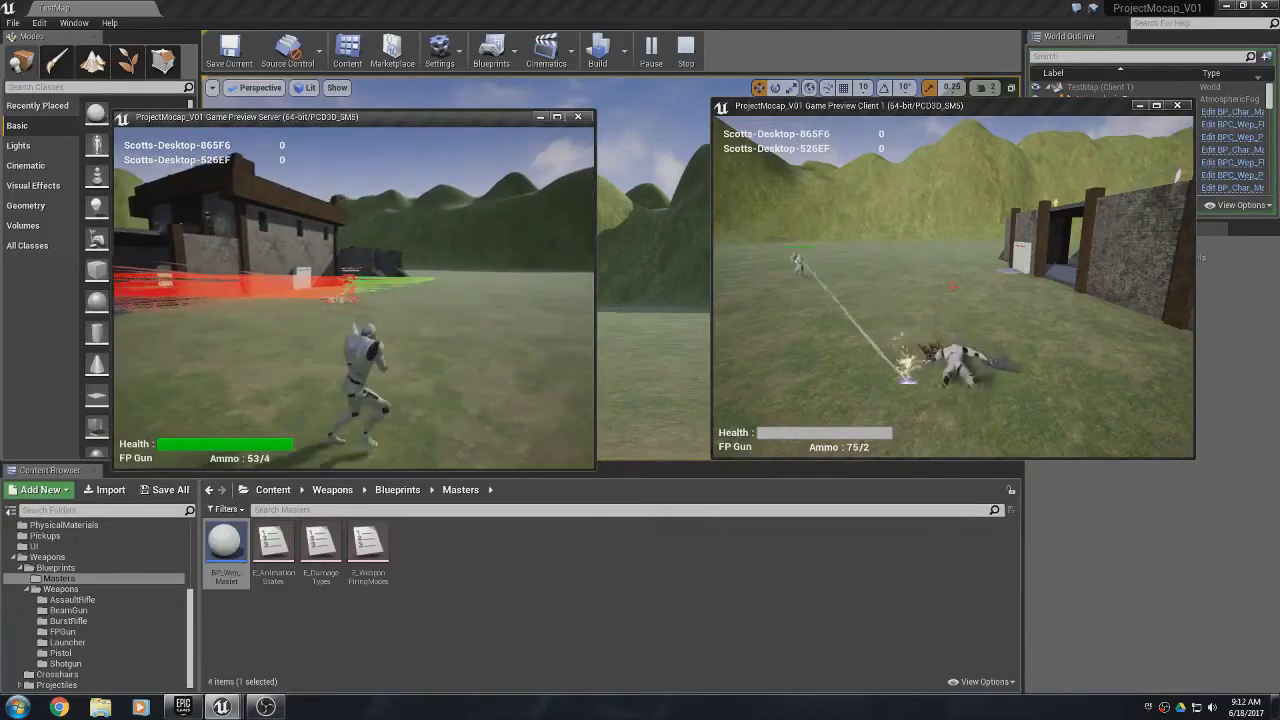
key(w)
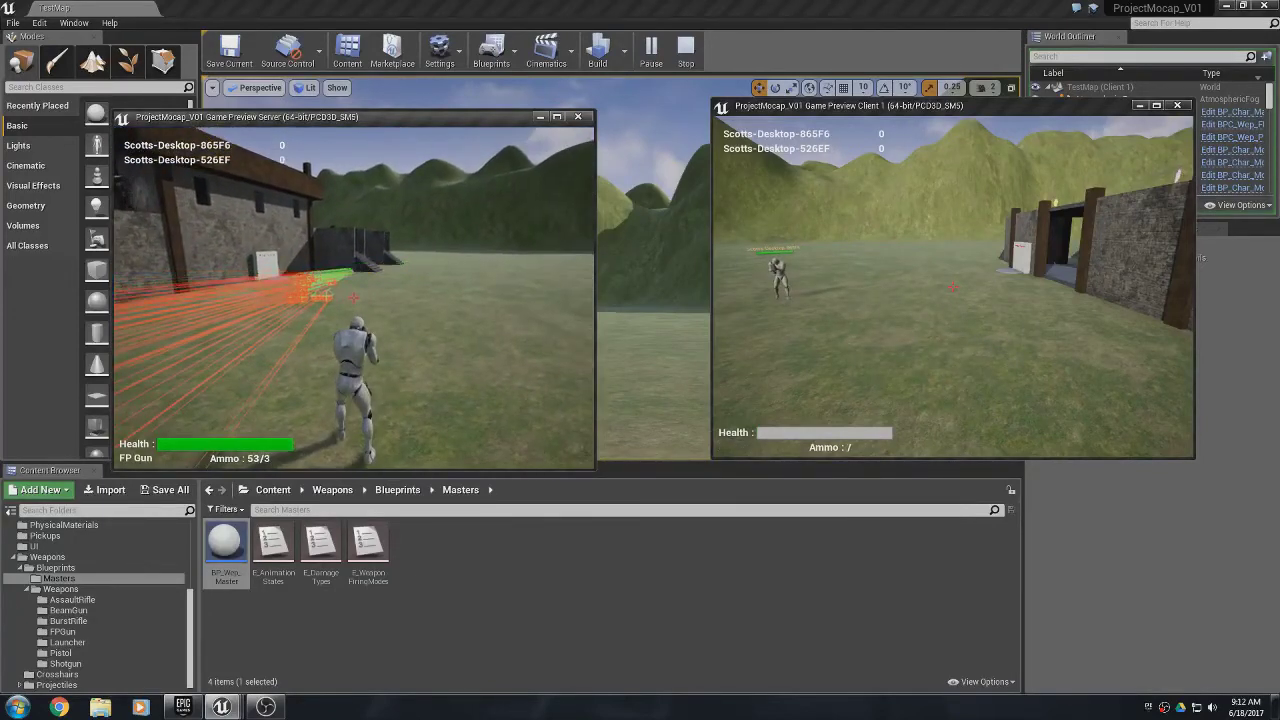
key(w)
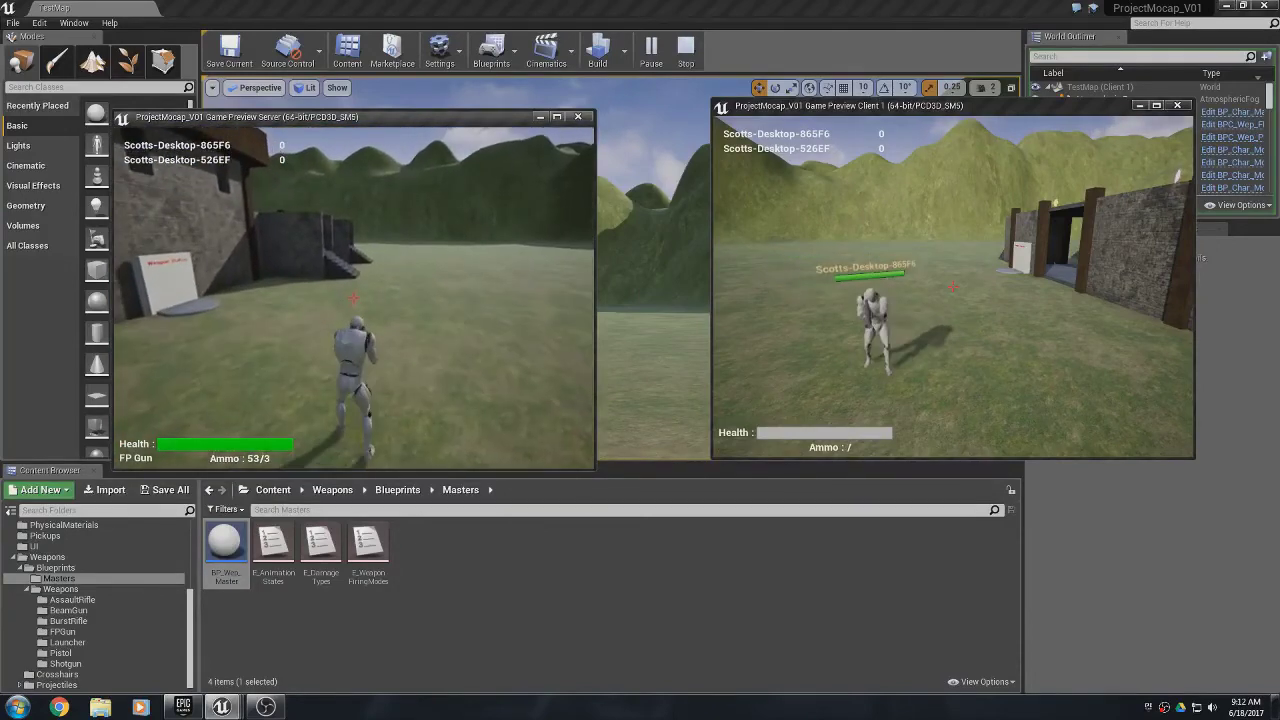
key(Escape)
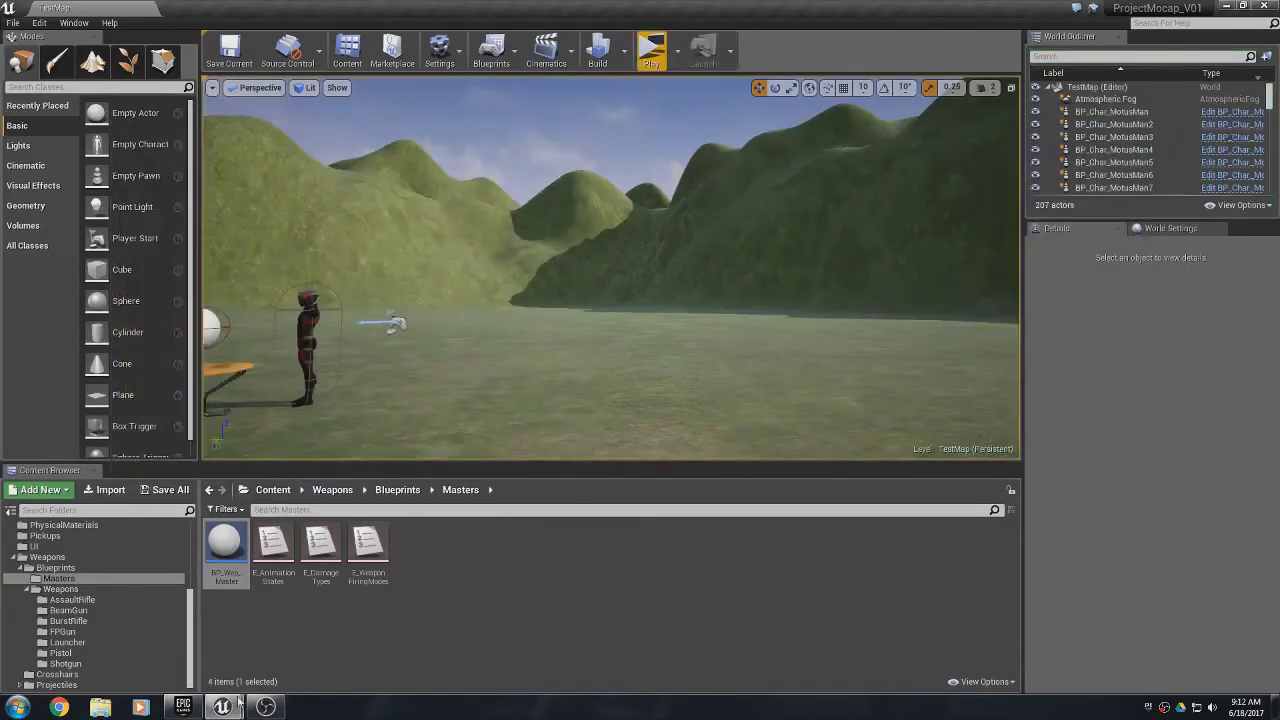
- Review the FP Gun blueprint's class defaults for stream fire and return to the level editor
mouse_move(236, 704)
click(309, 660)
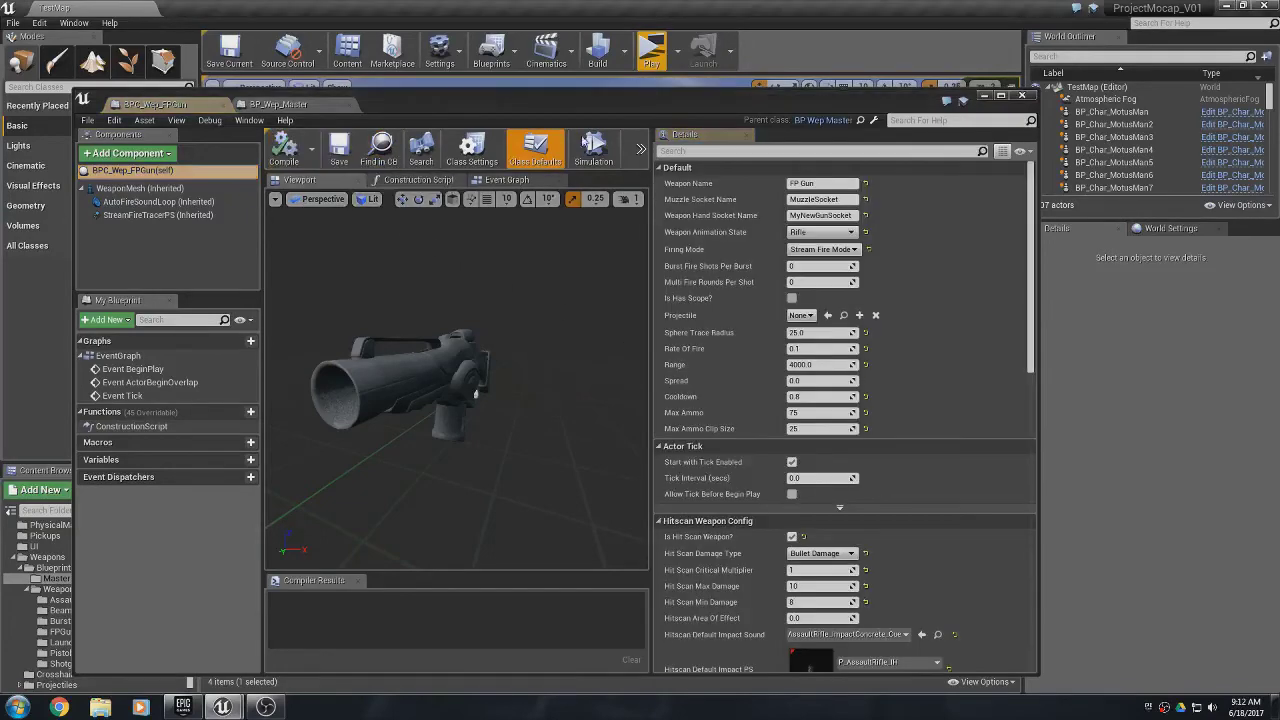
click(986, 97)
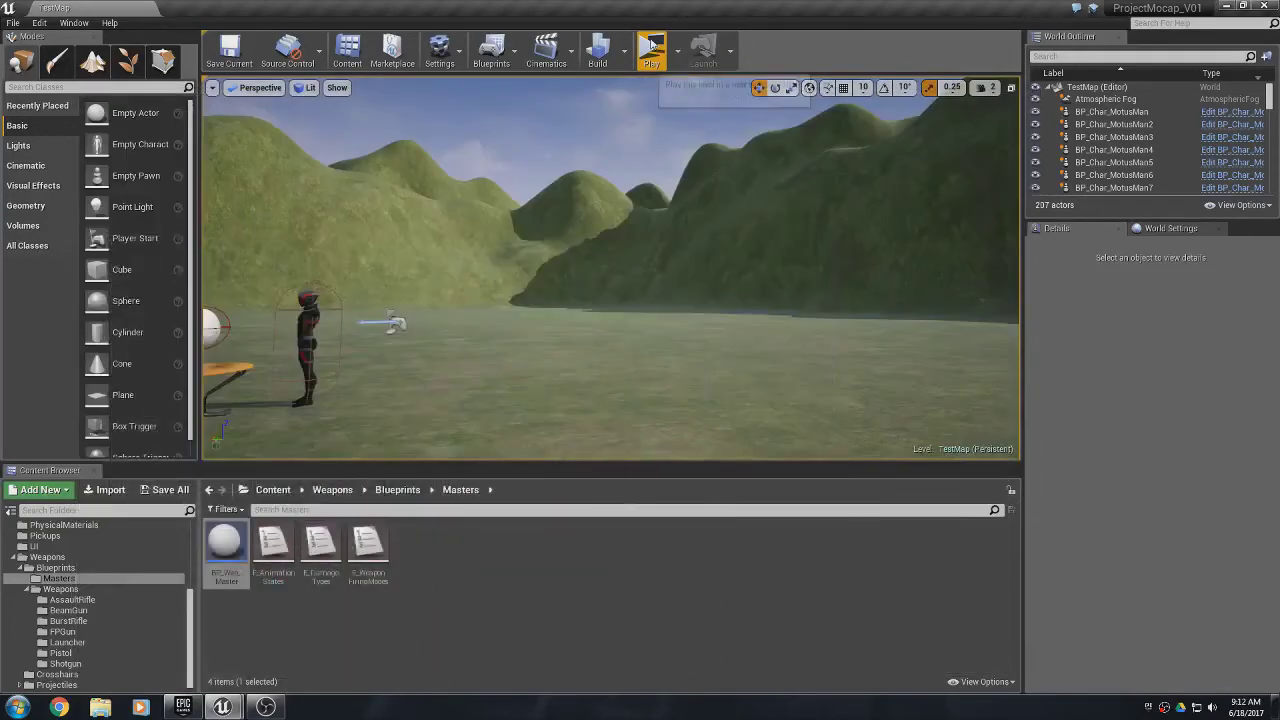
- Start a multiplayer preview, run the client character to the indoor weapon station, and swap its weapon for the Assault Rifle
click(651, 50)
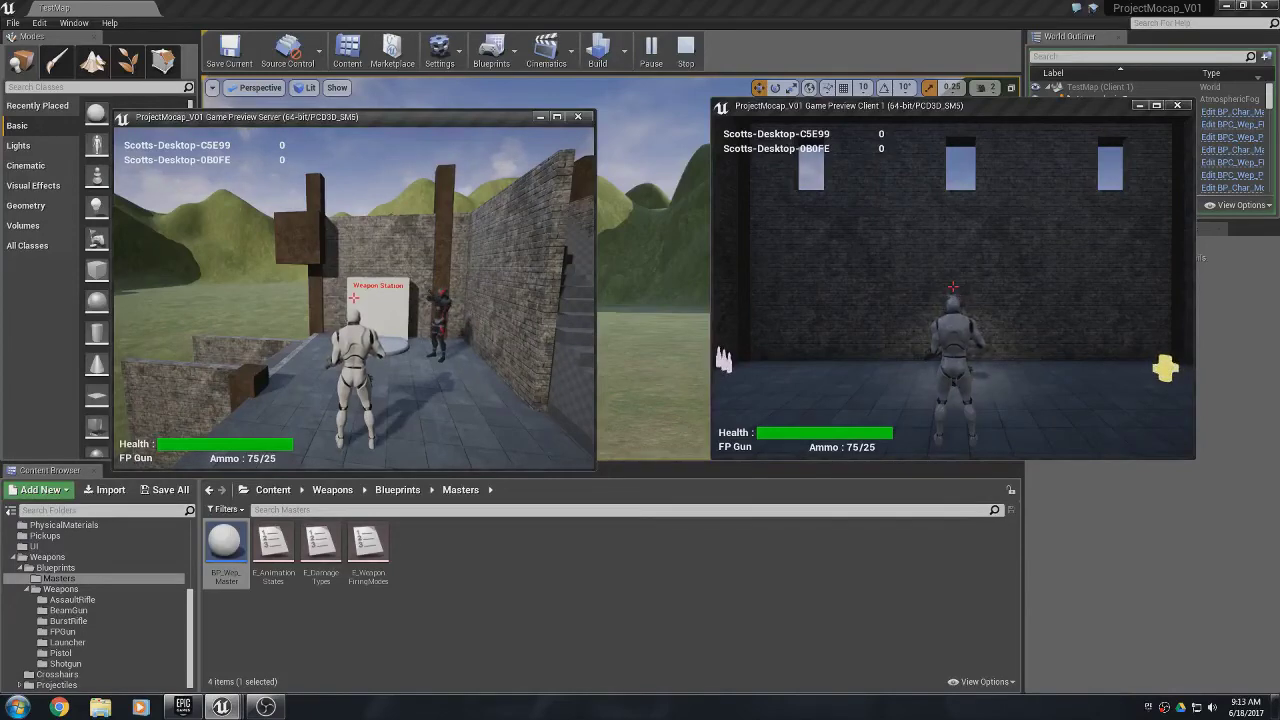
key(w)
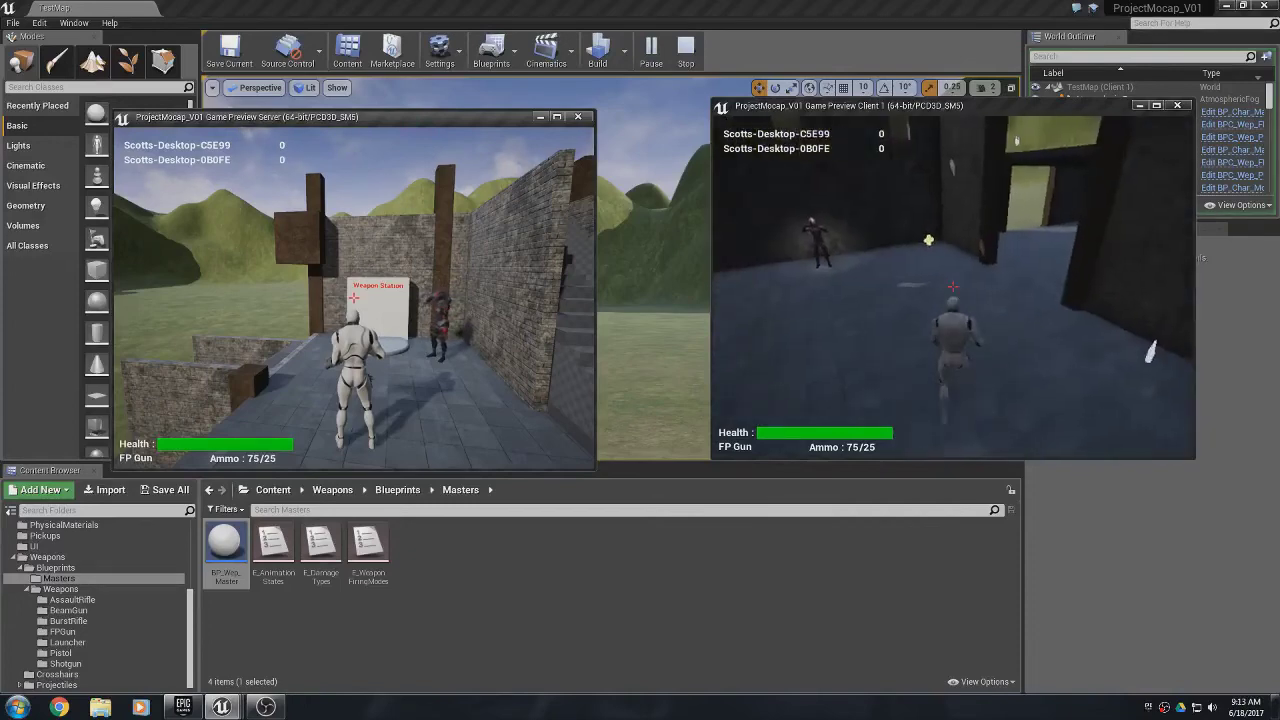
key(w)
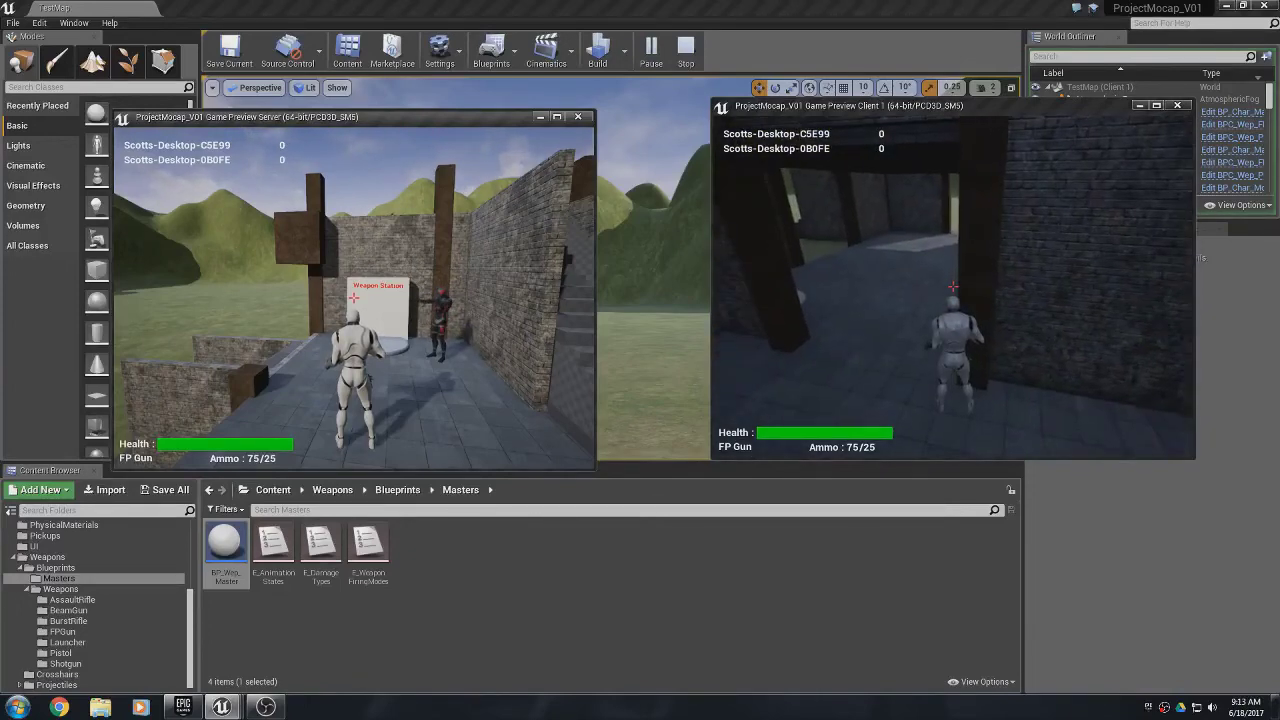
key(w)
key(w)
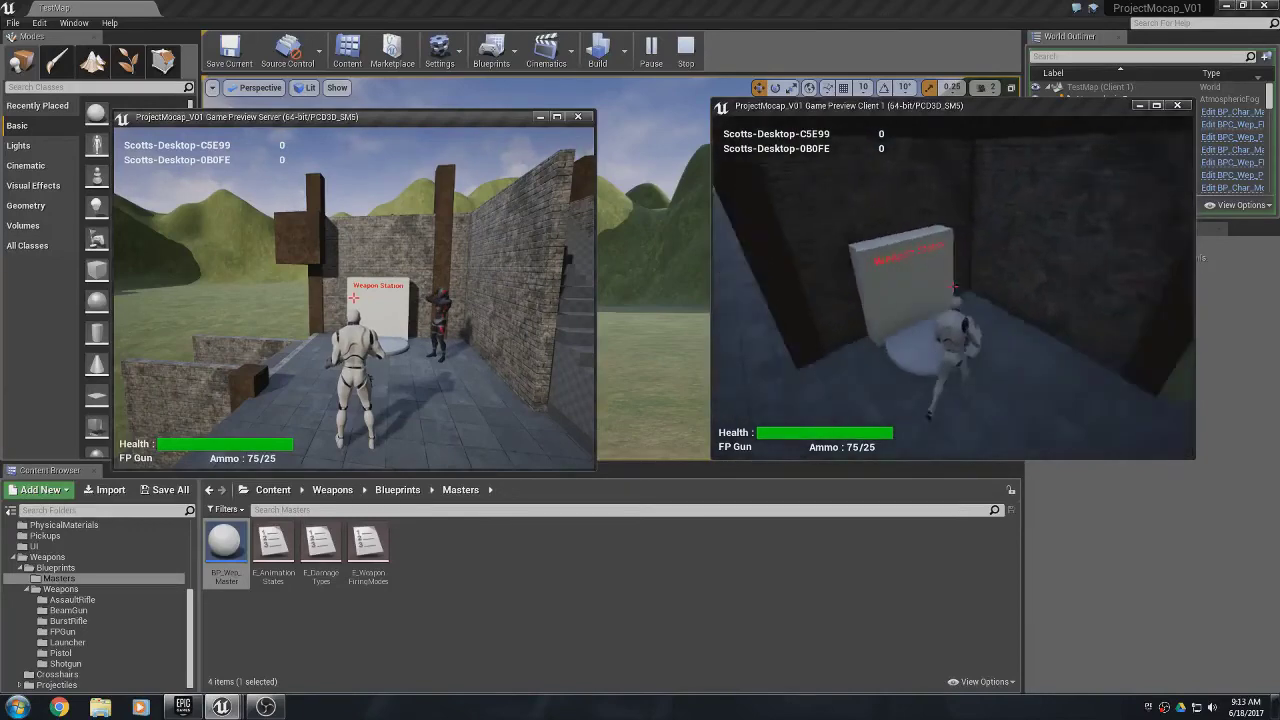
key(e)
key(w)
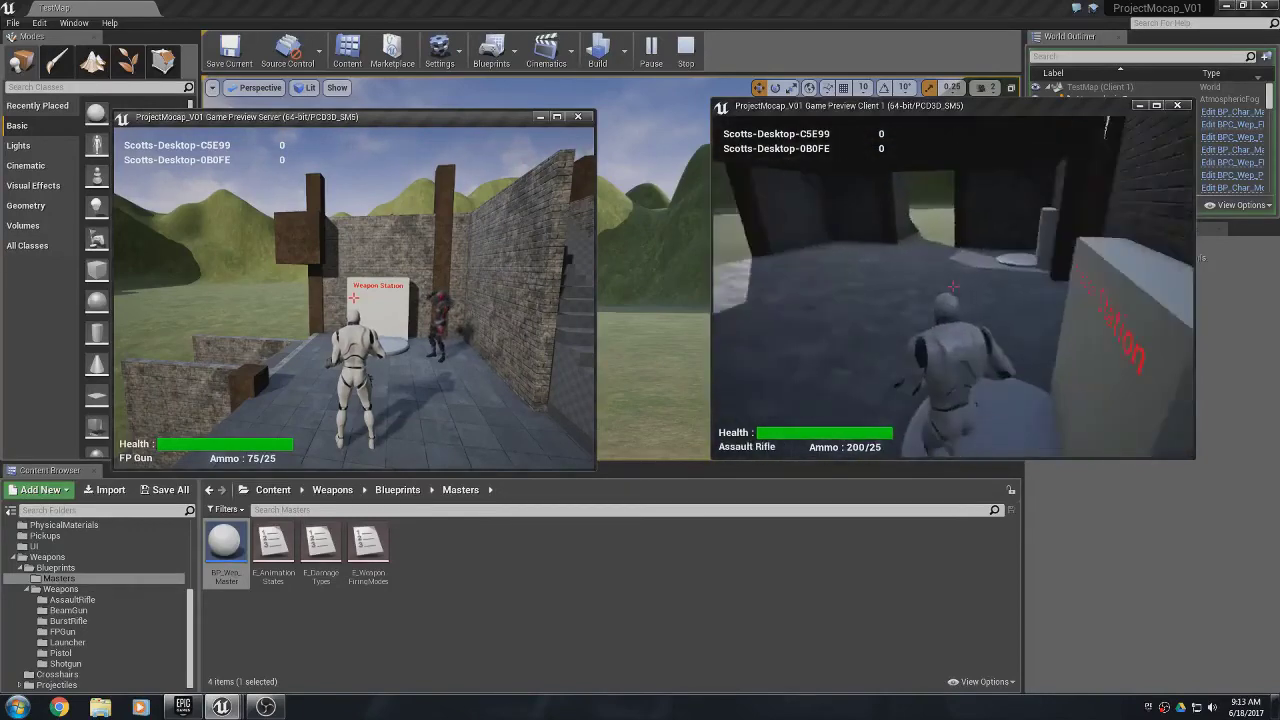
- Run the client character out of the building and across the grass to the weapon station against the outer wall
key(w)
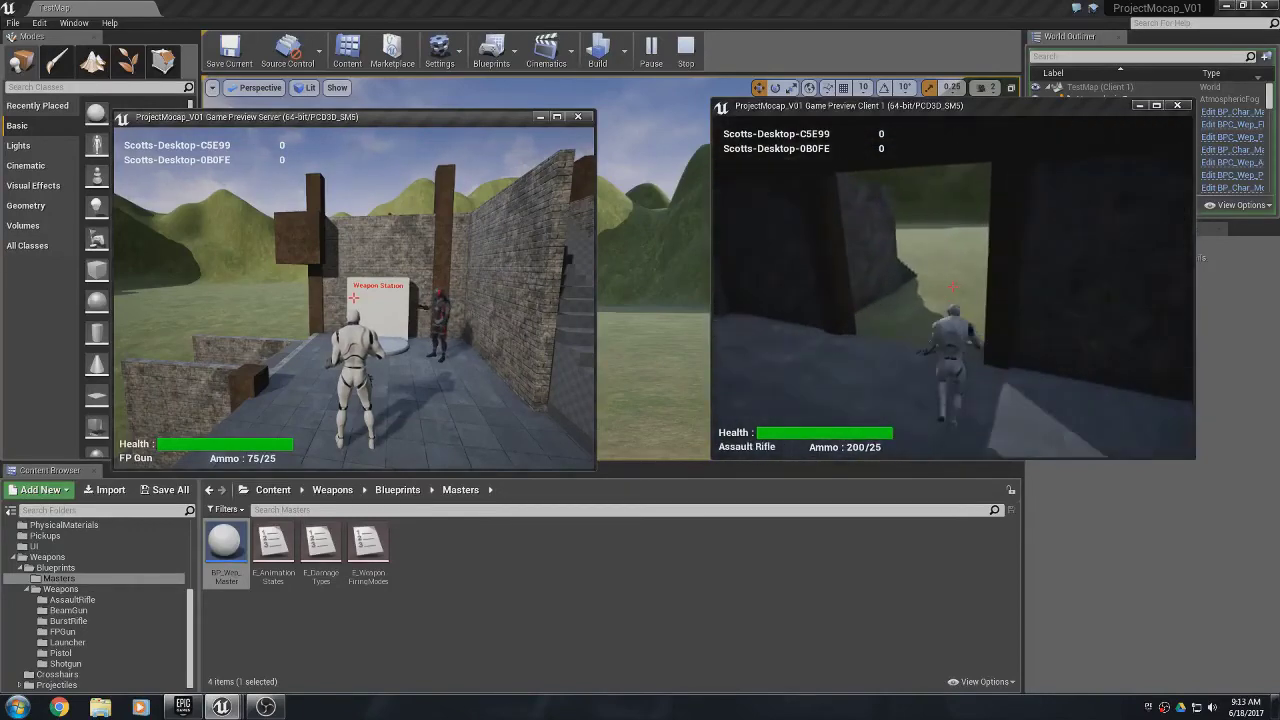
key(w)
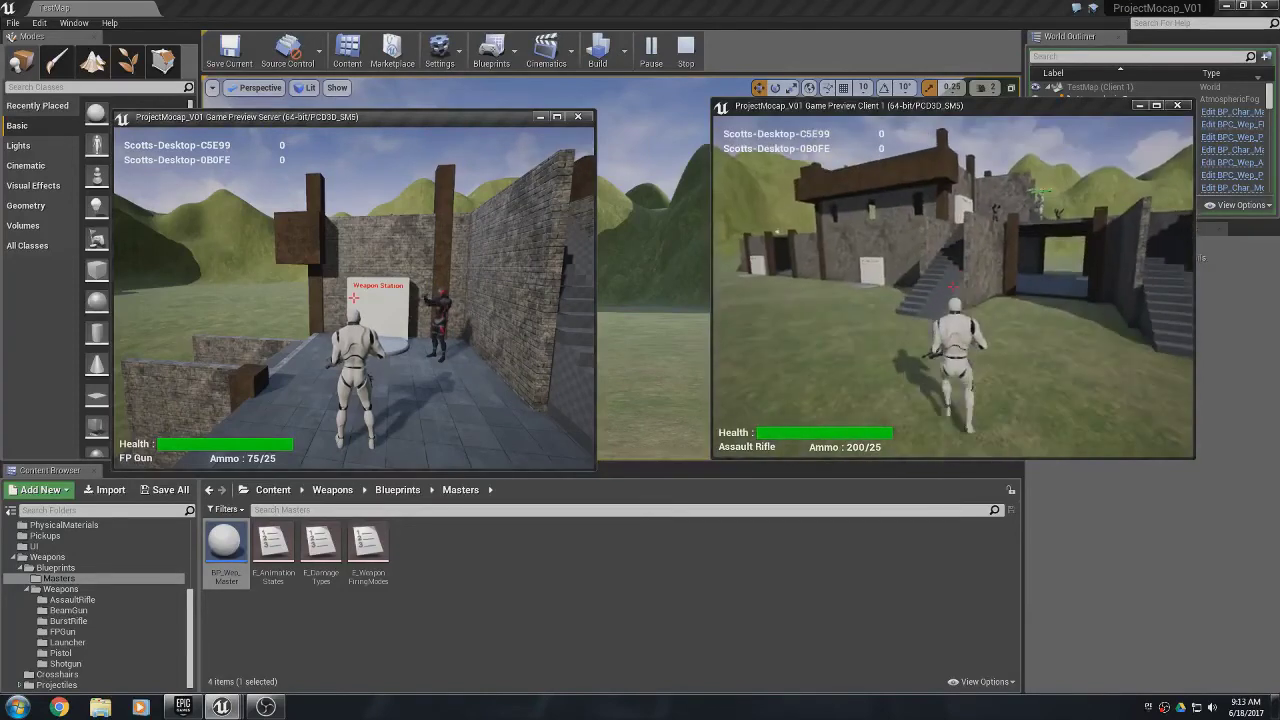
key(w)
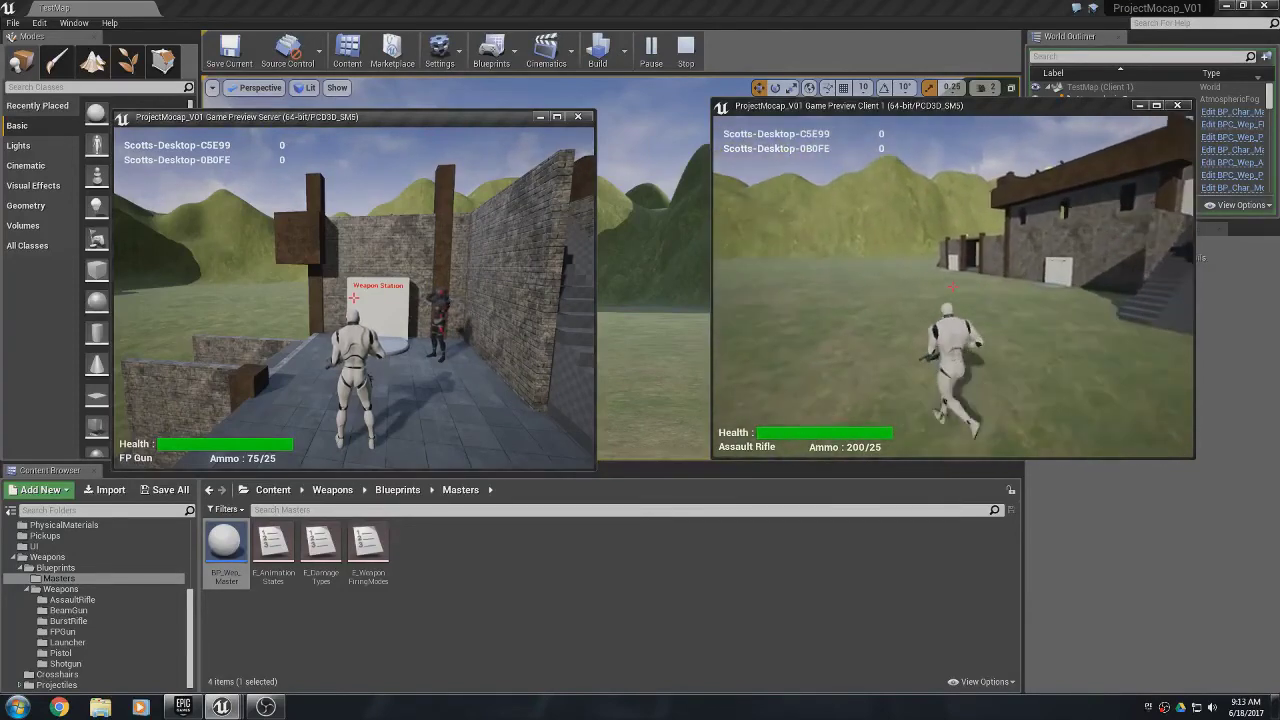
key(w)
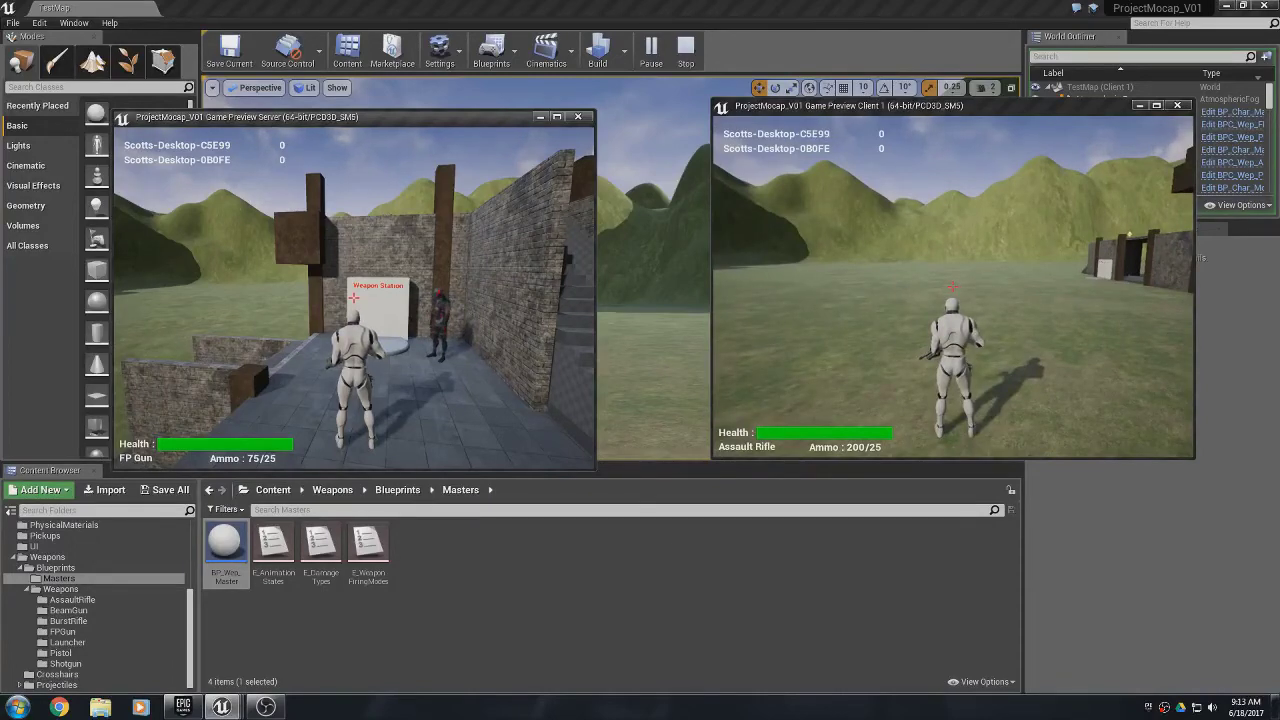
key(w)
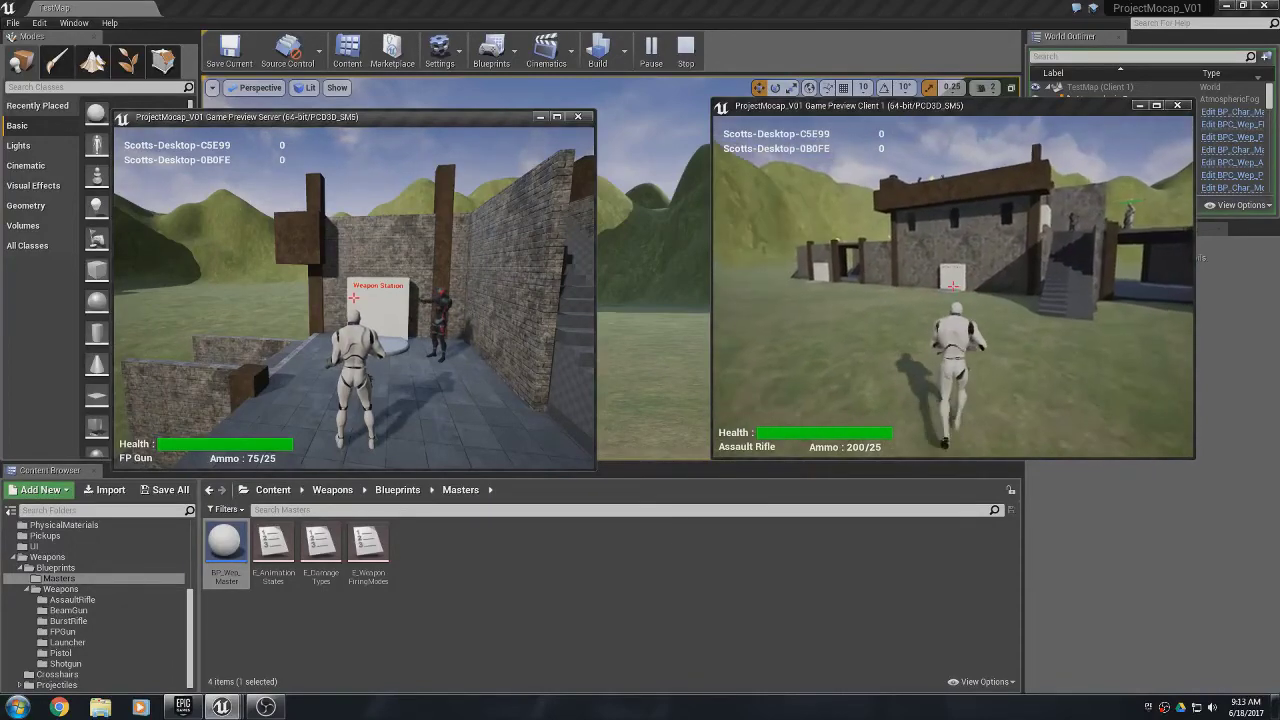
key(w)
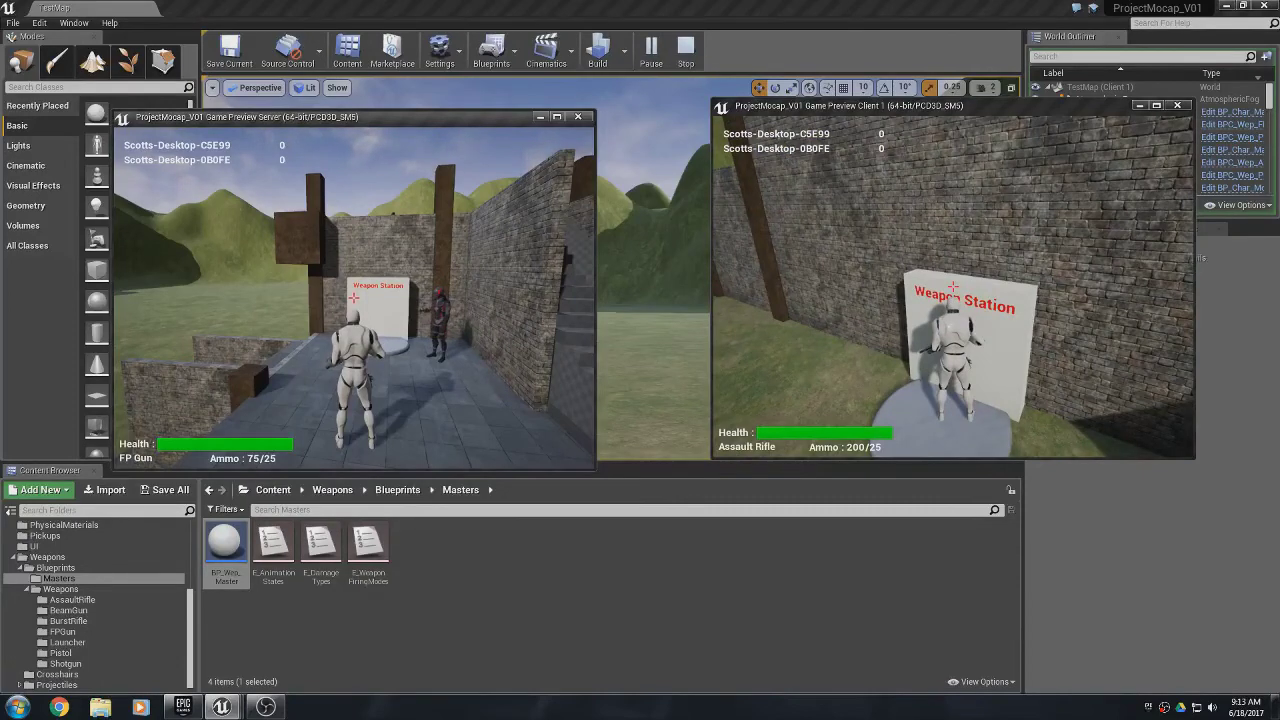
- Cycle the client's weapon at the outdoor station through the Burst Rifle and Shotgun to the Beam Gun
key(e)
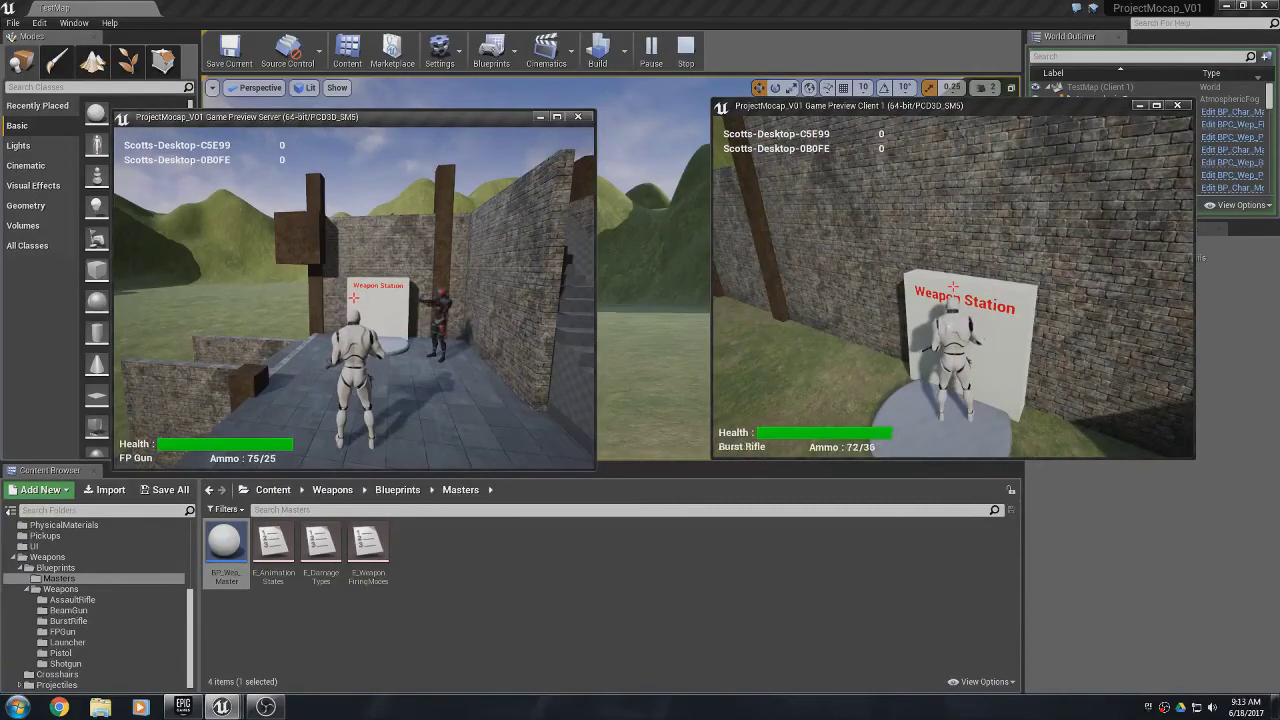
key(e)
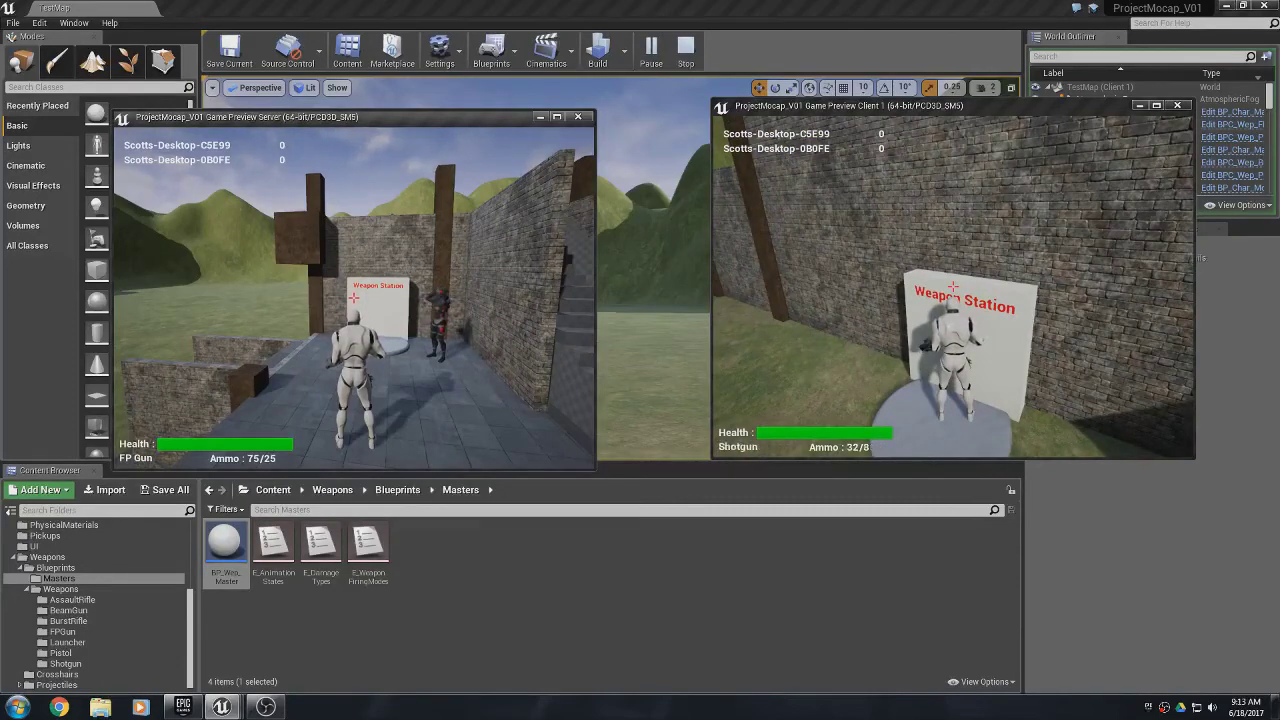
key(e)
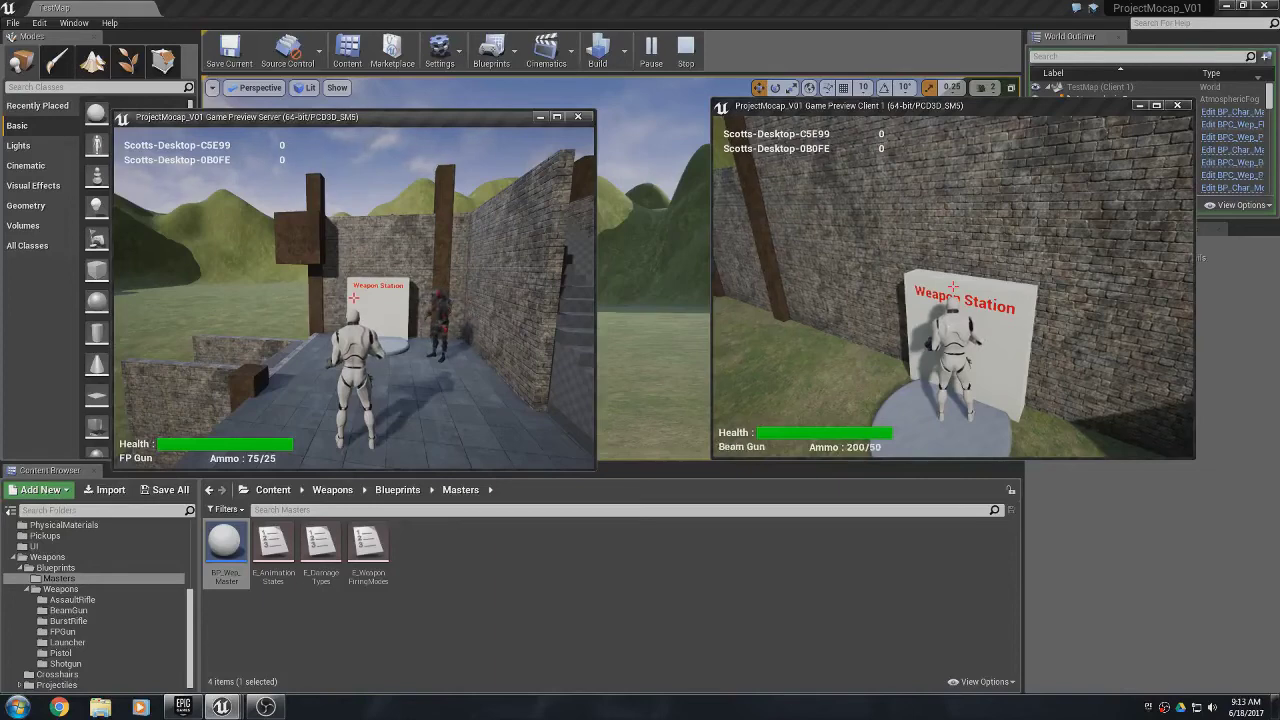
- Move the client character off and back onto the weapon station, back it away onto the grass, and end the preview
key(s)
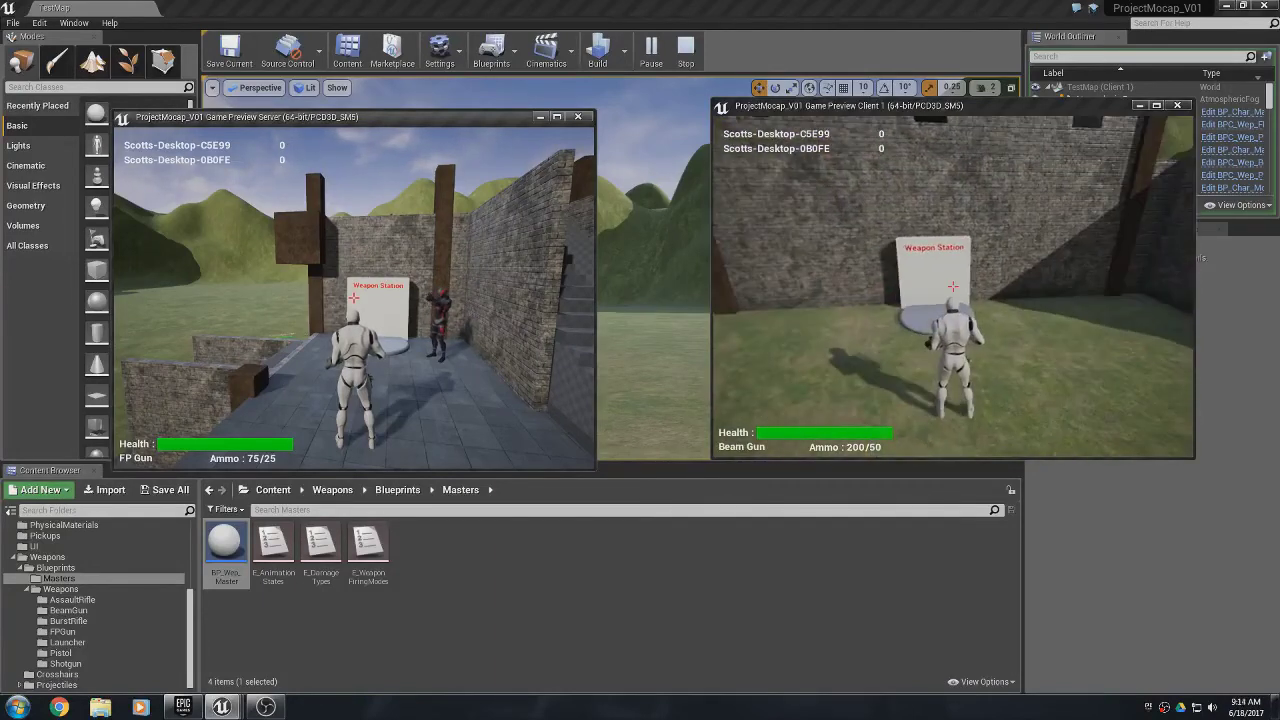
key(w)
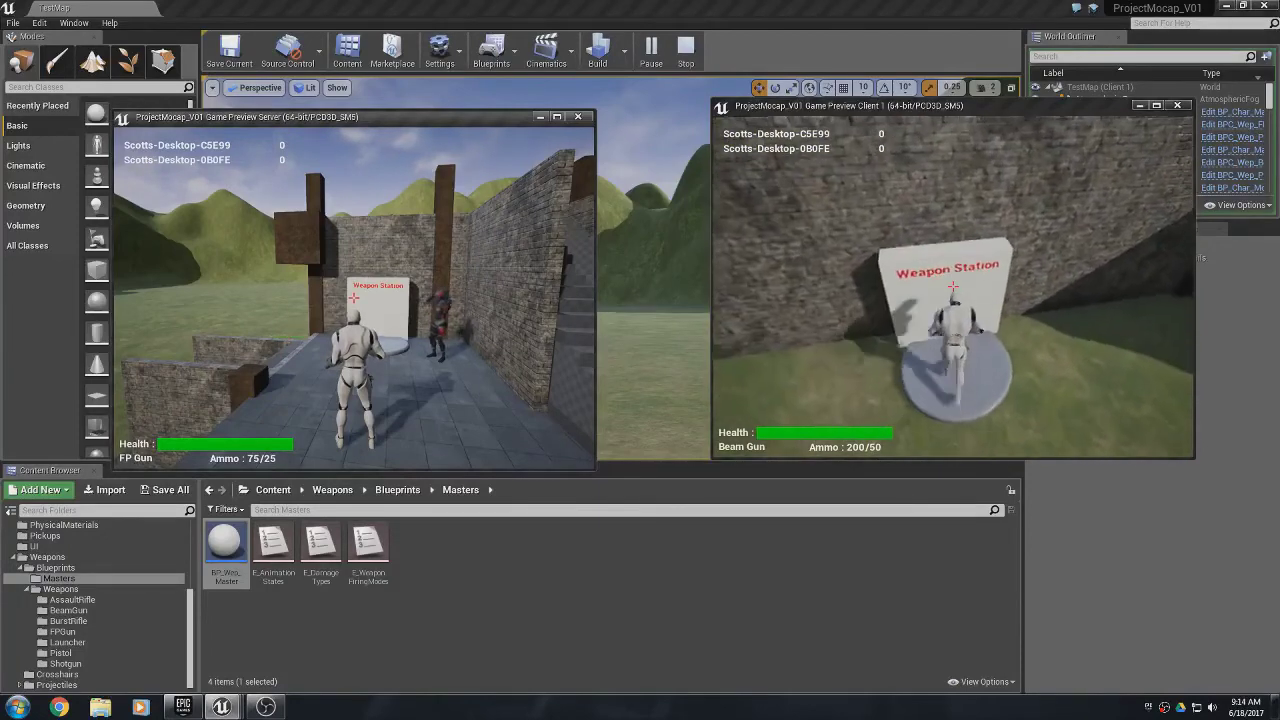
key(s)
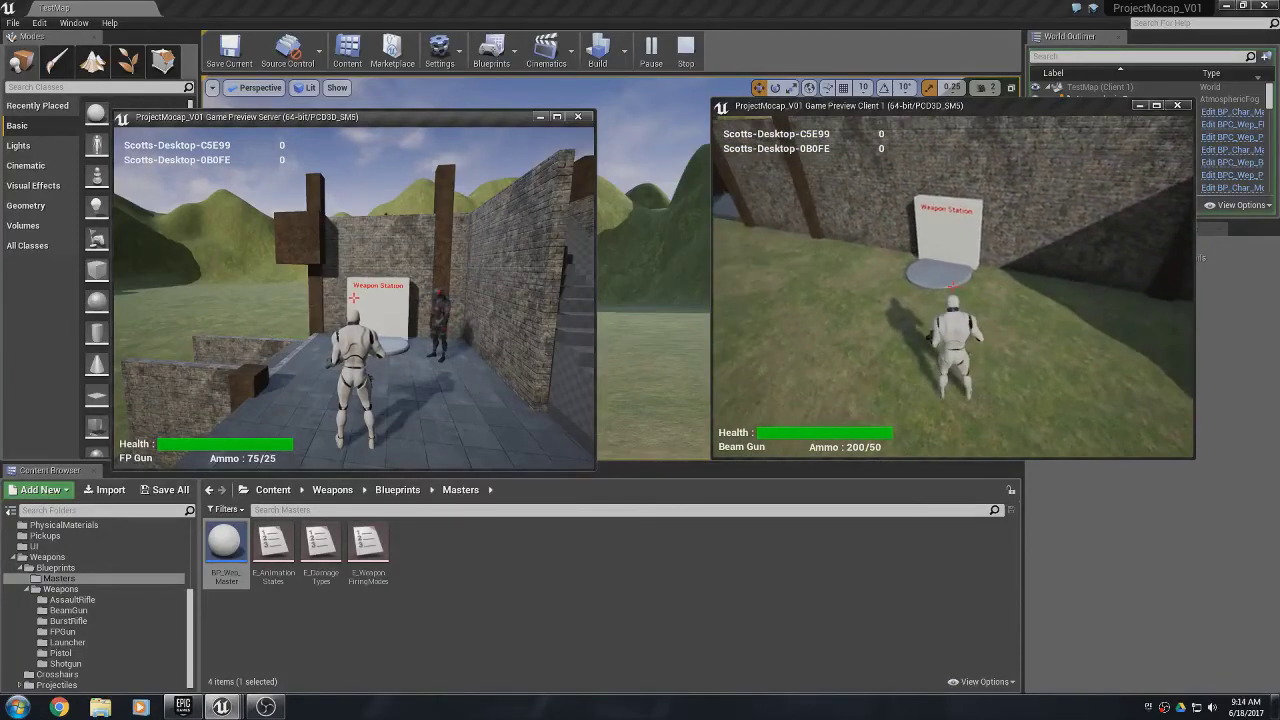
key(Escape)
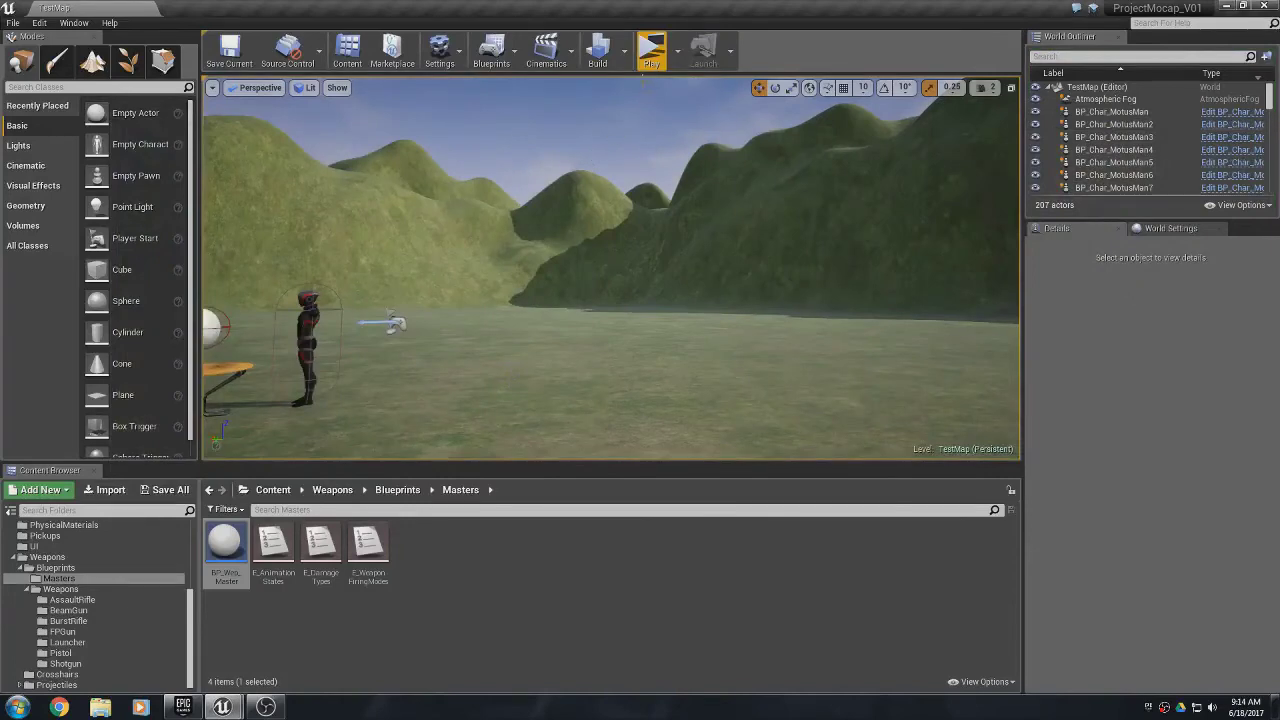
- Start a new multiplayer preview and run the client character off the rooftop and across the grass to the outdoor weapon station
click(650, 42)
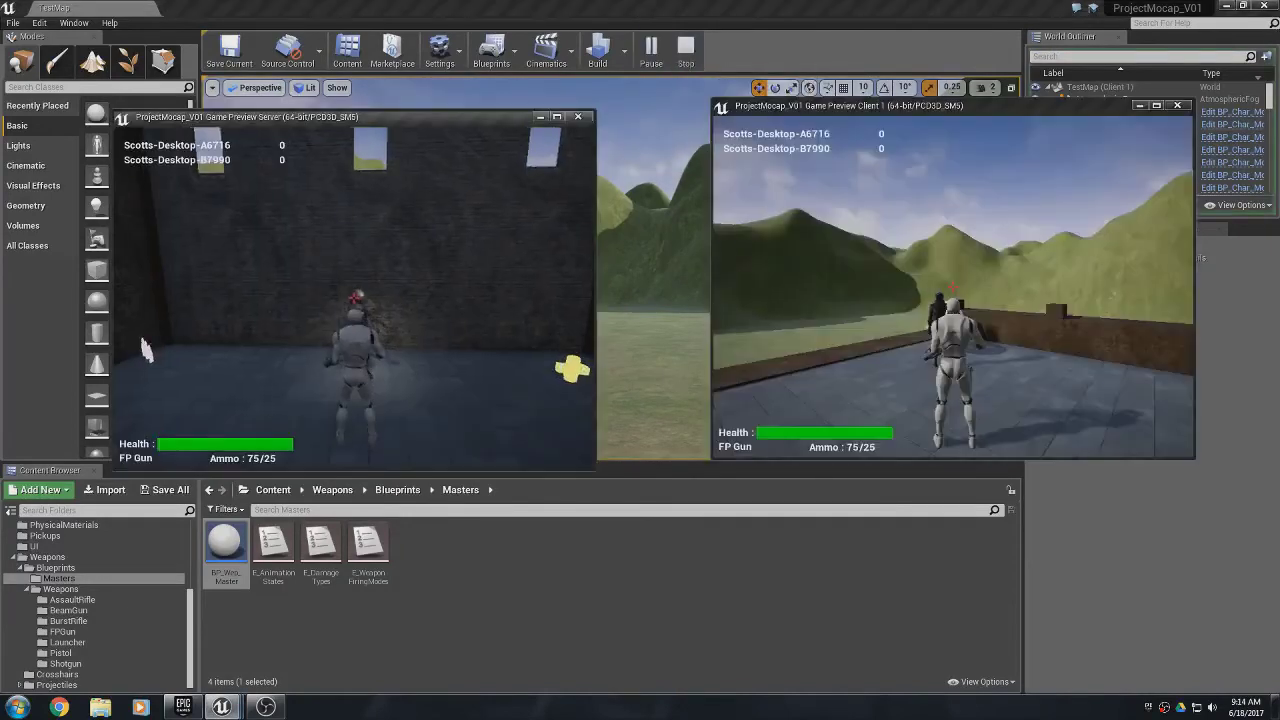
key(w)
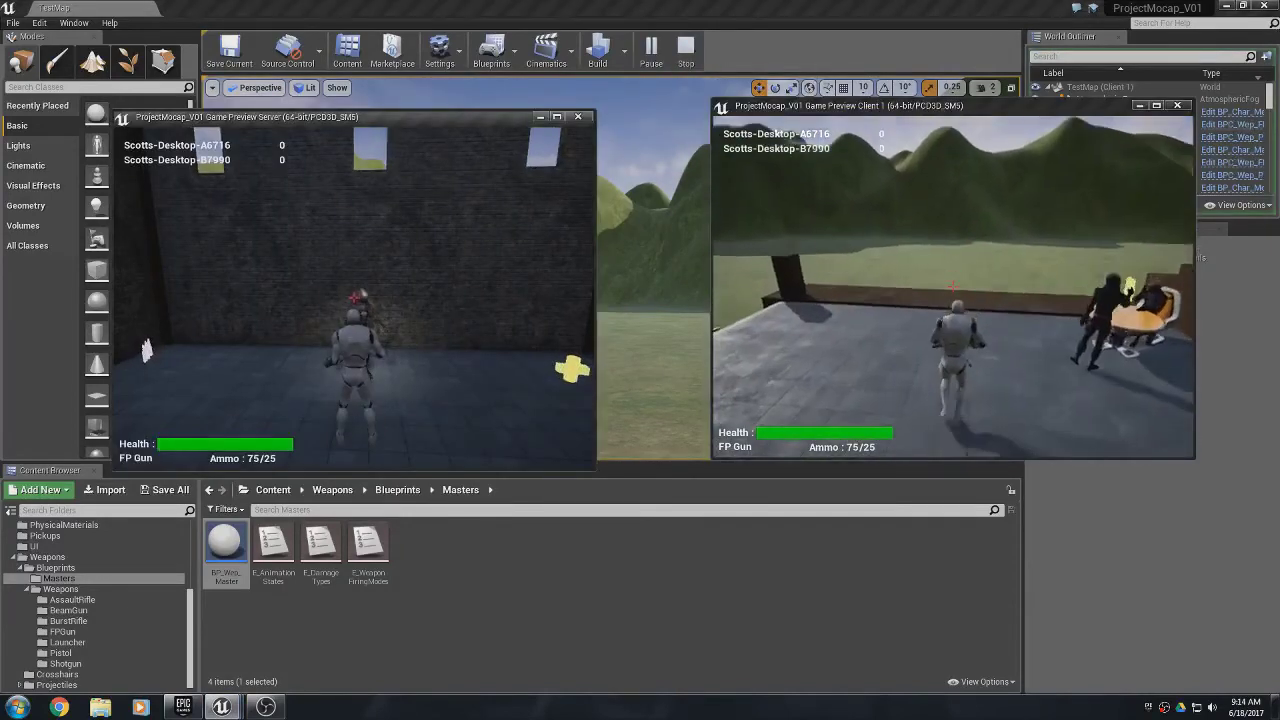
key(space)
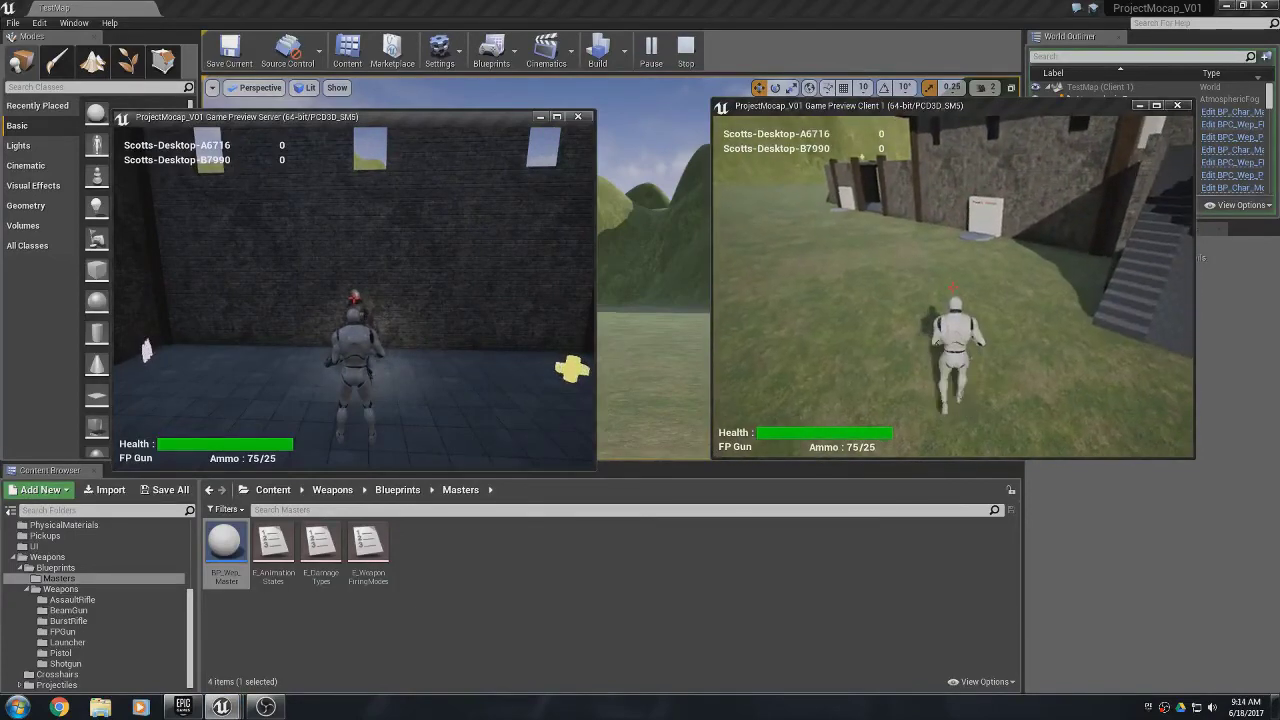
key(w)
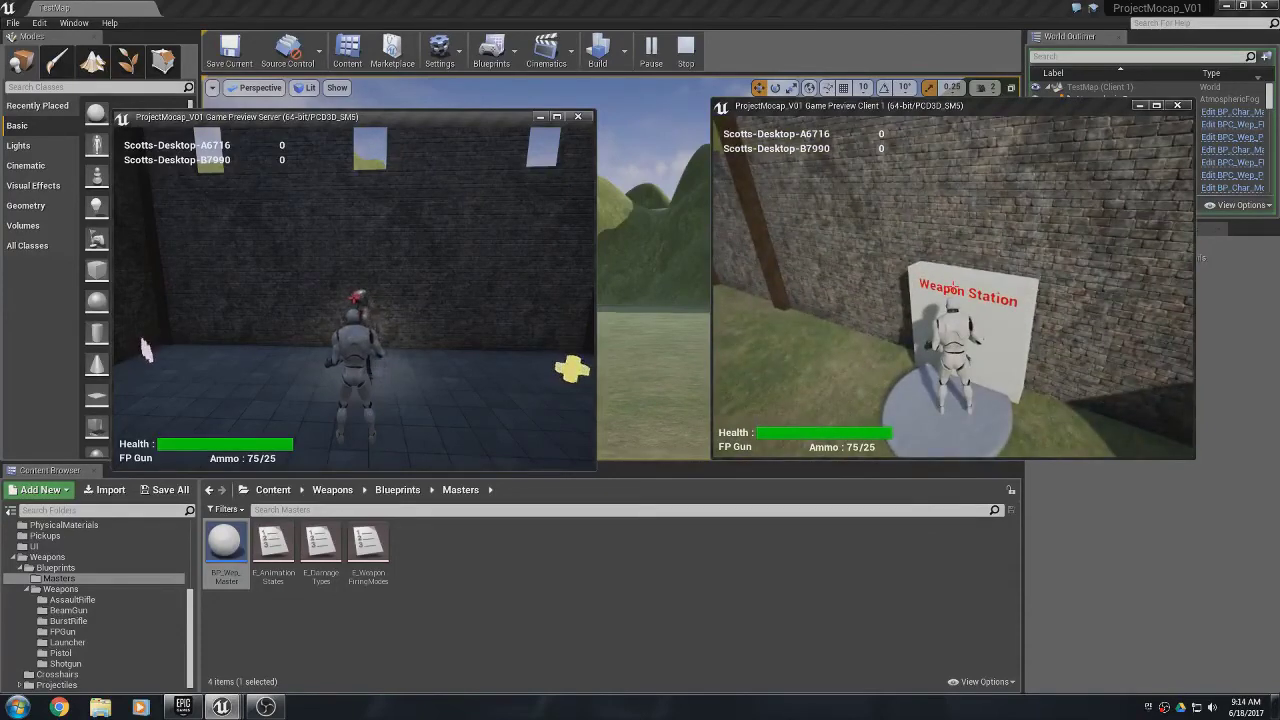
- Back the client character away from the outdoor weapon station and return it to the station's platform
key(s)
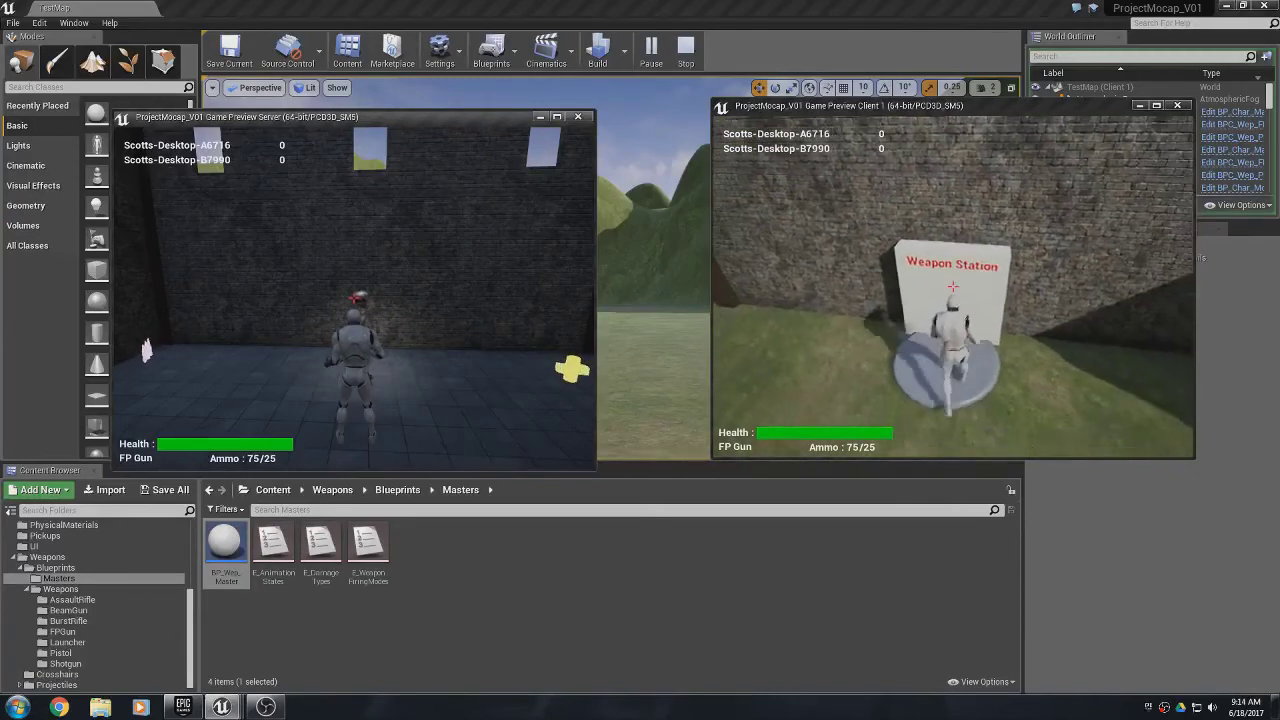
key(s)
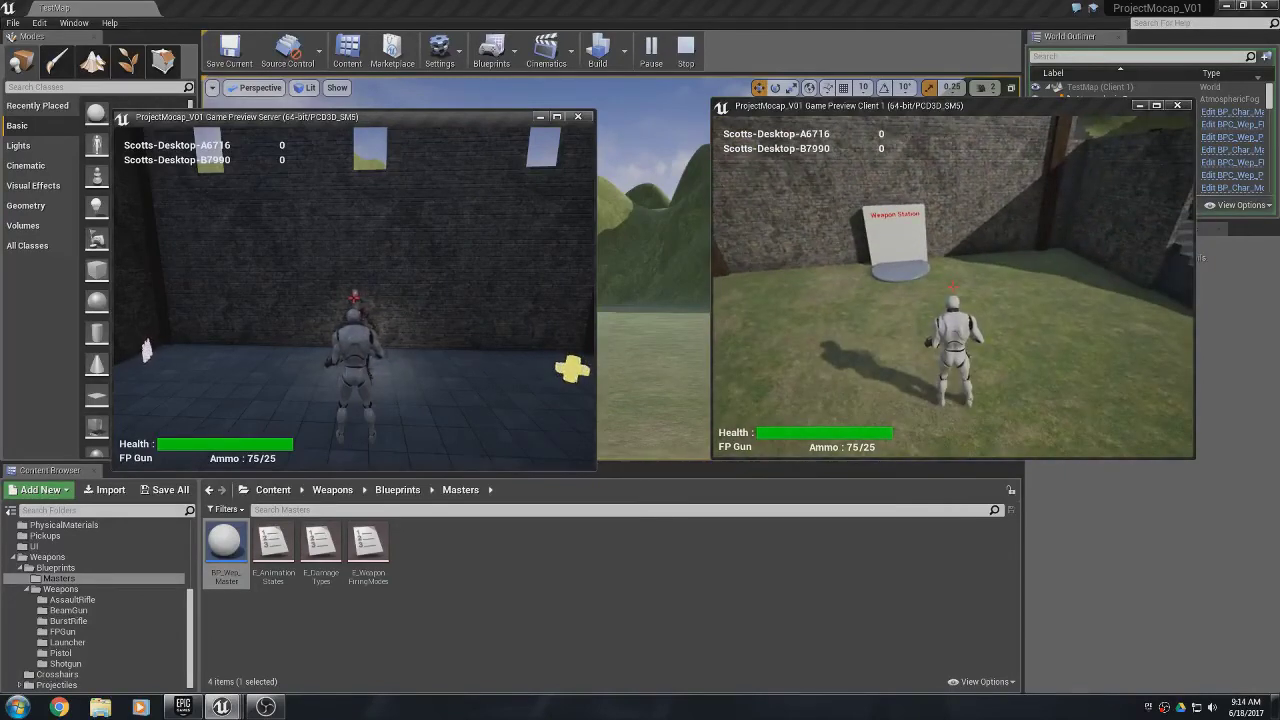
key(w)
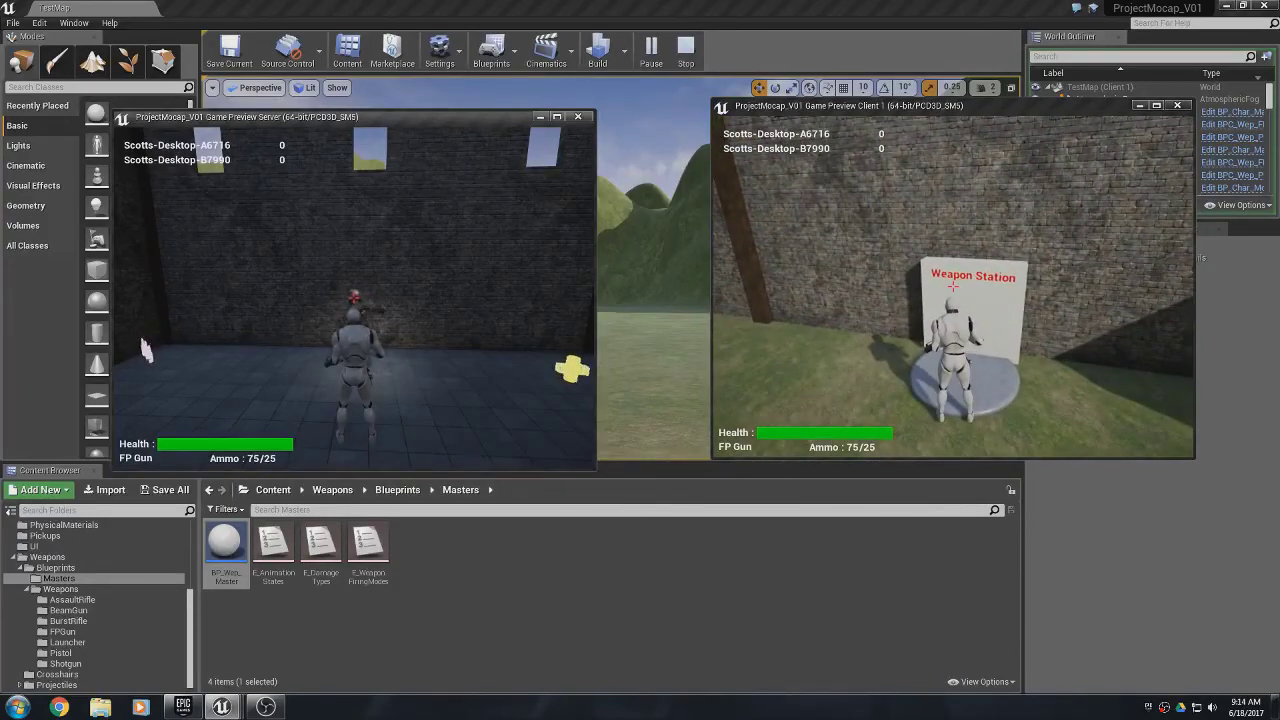
key(w)
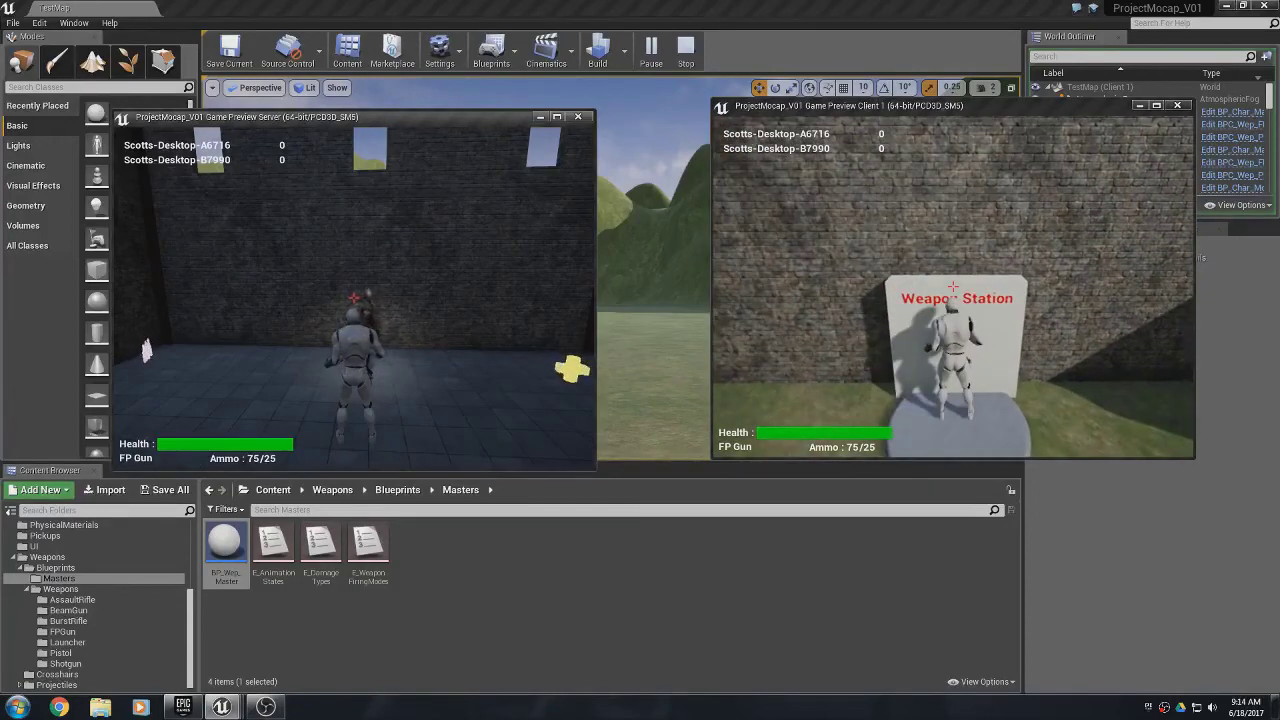
- Cycle the client's weapon at the station from the Pistol through the Assault Rifle and Shotgun to the Beam Gun
key(e)
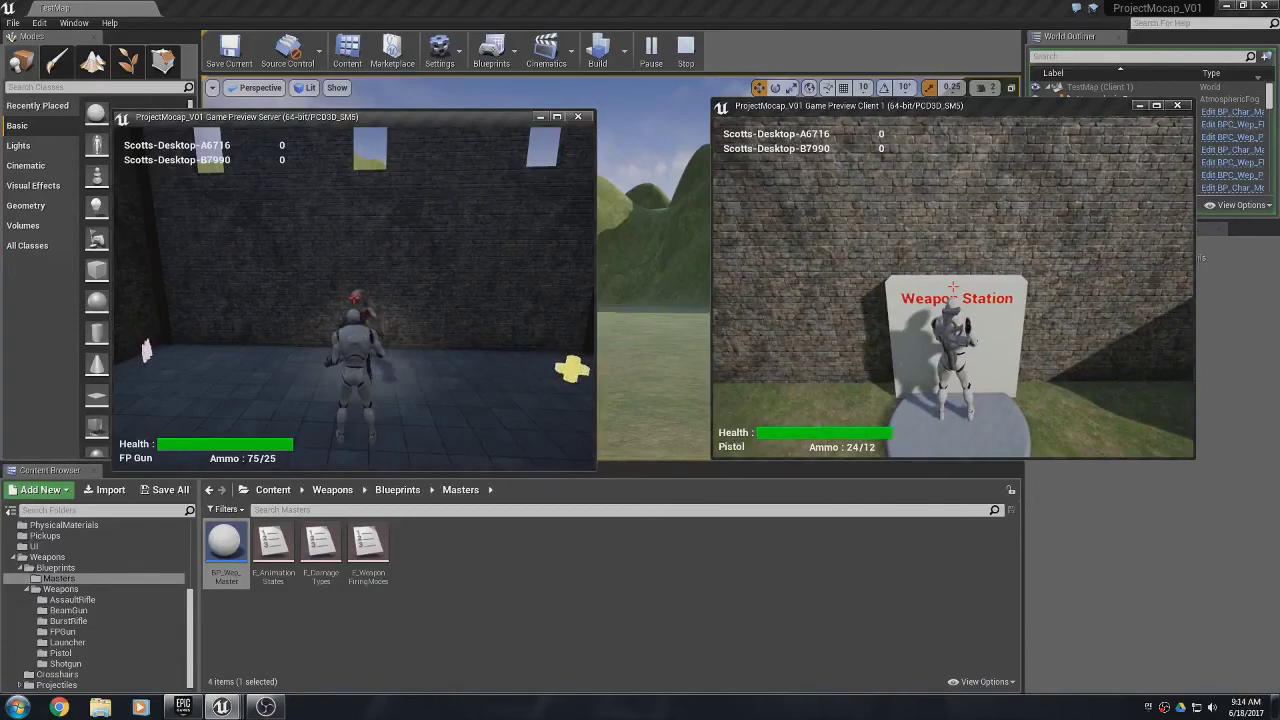
key(e)
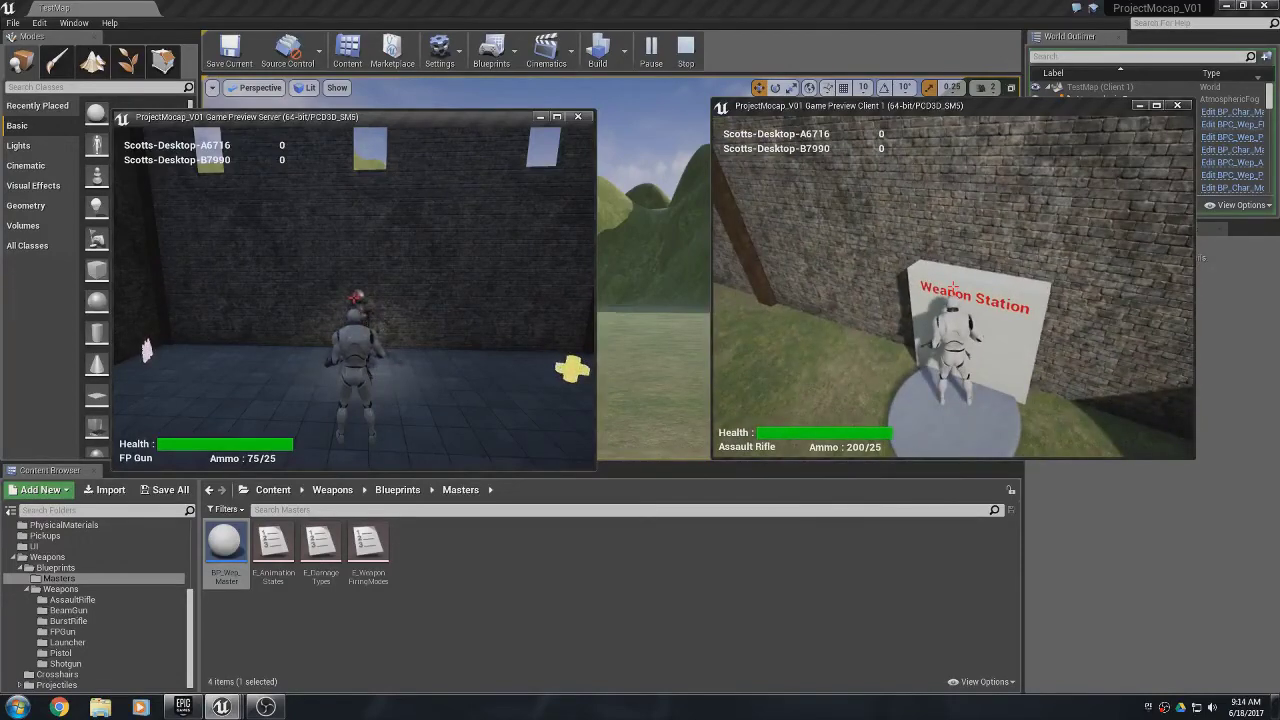
key(e)
key(e)
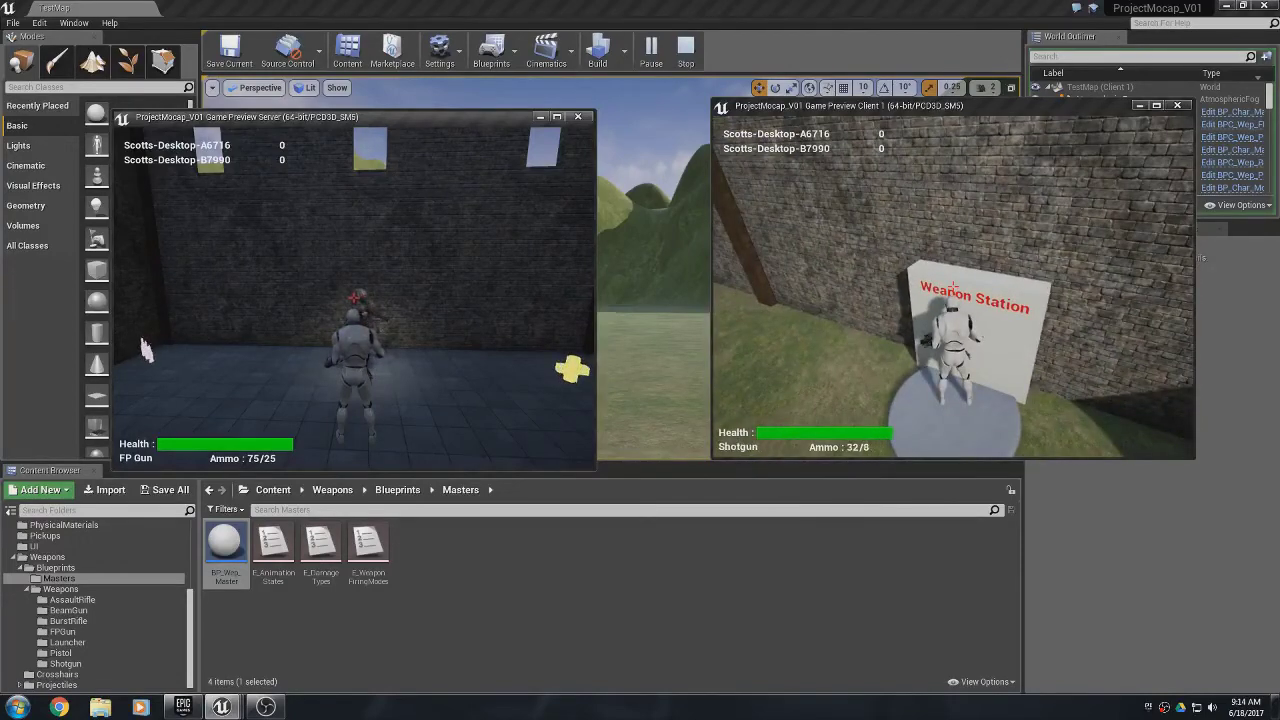
key(e)
- Run the client character onto the open grass and fire the Beam Gun toward the hills while strafing
key(a)
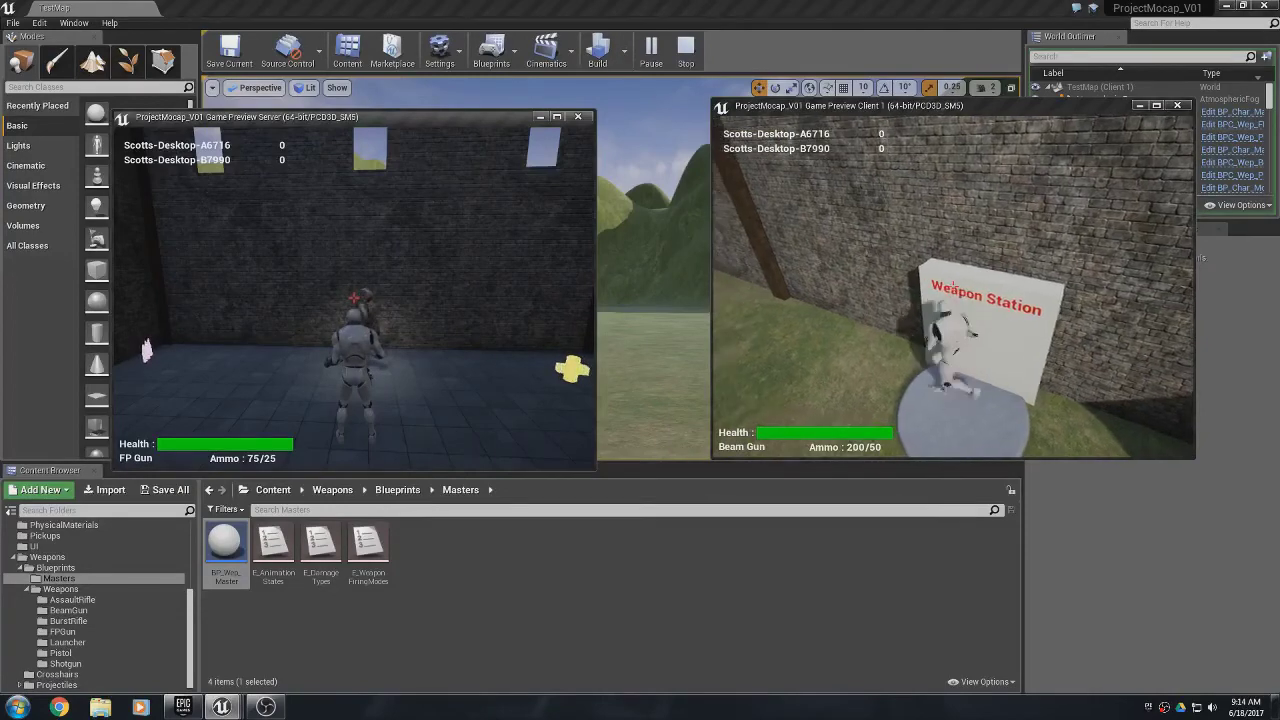
key(w)
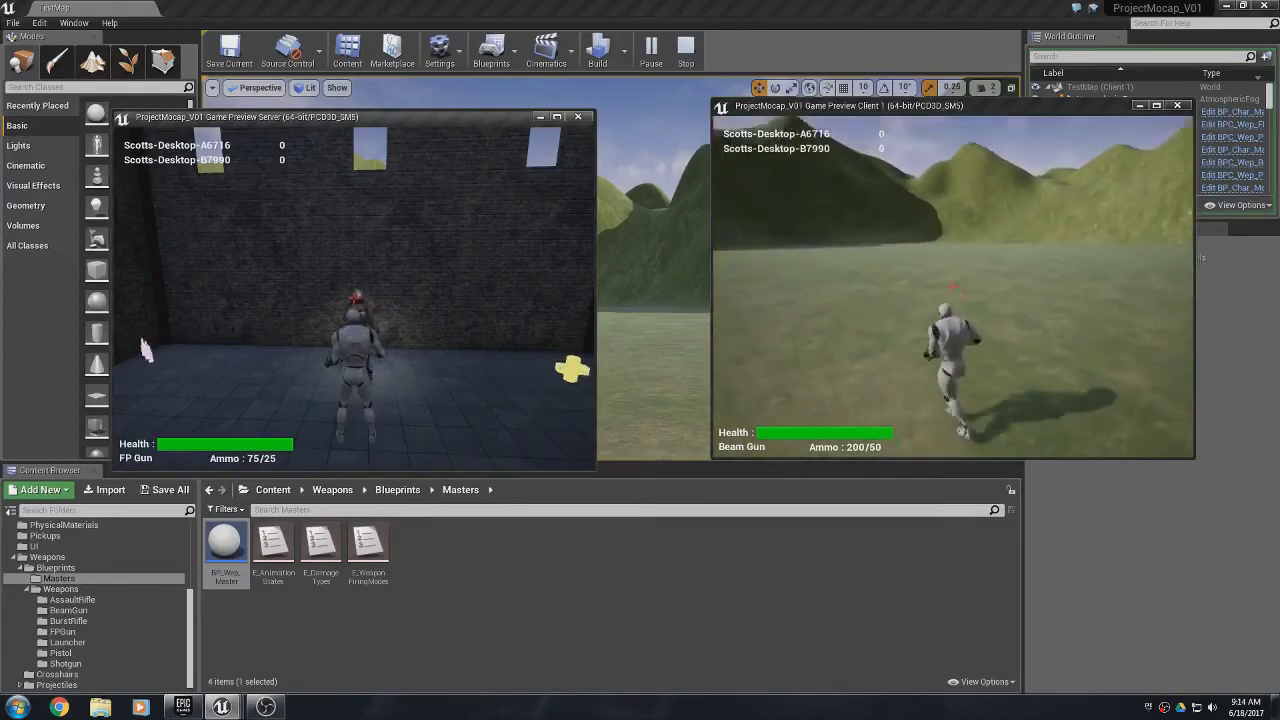
click(953, 287)
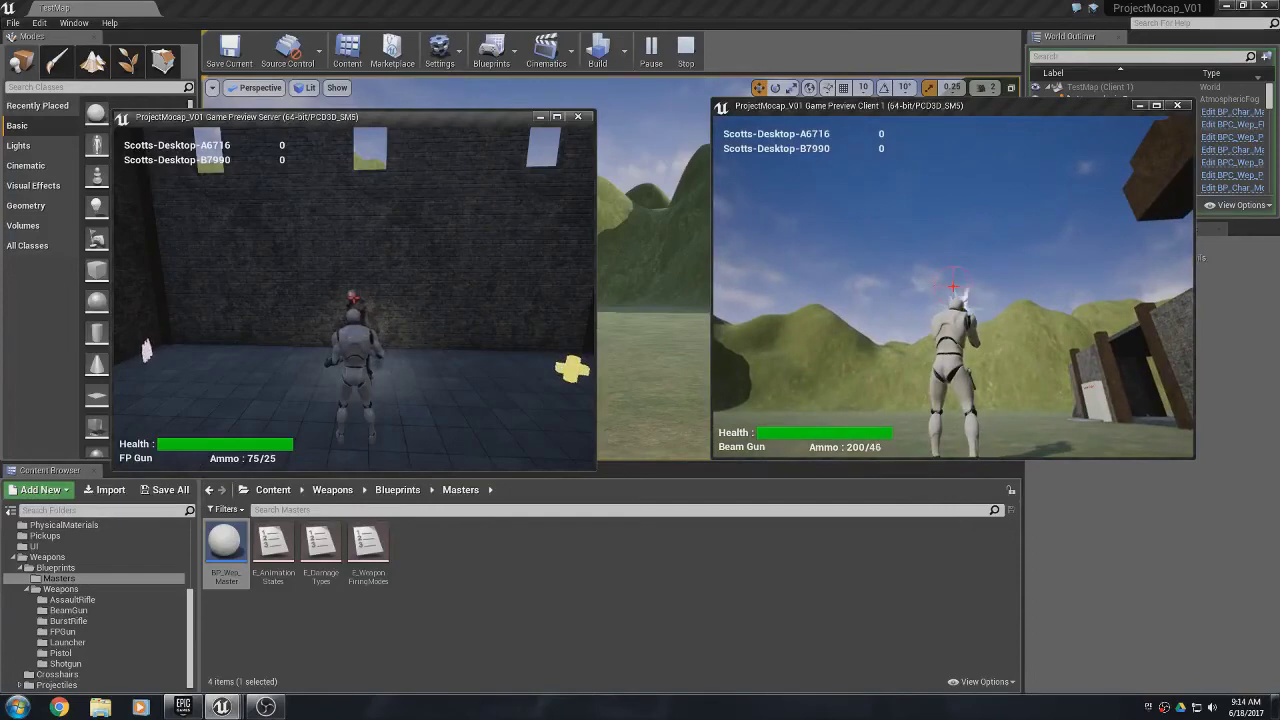
key(a)
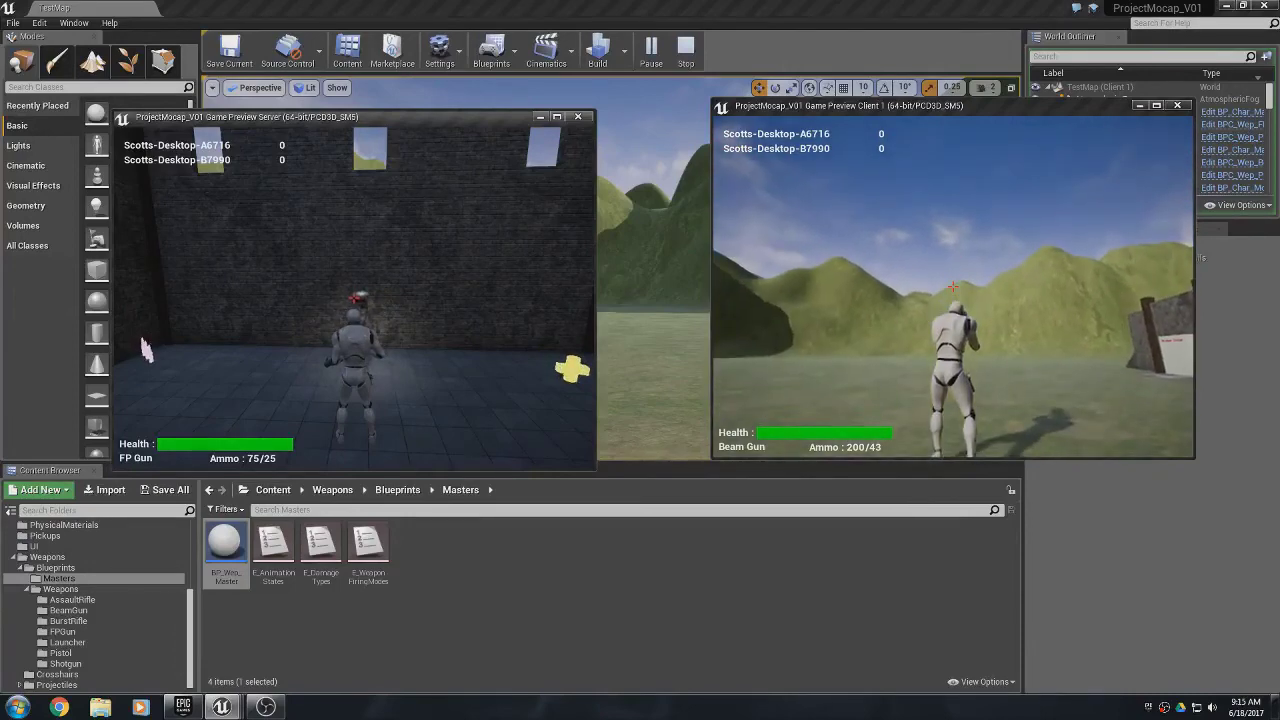
click(953, 287)
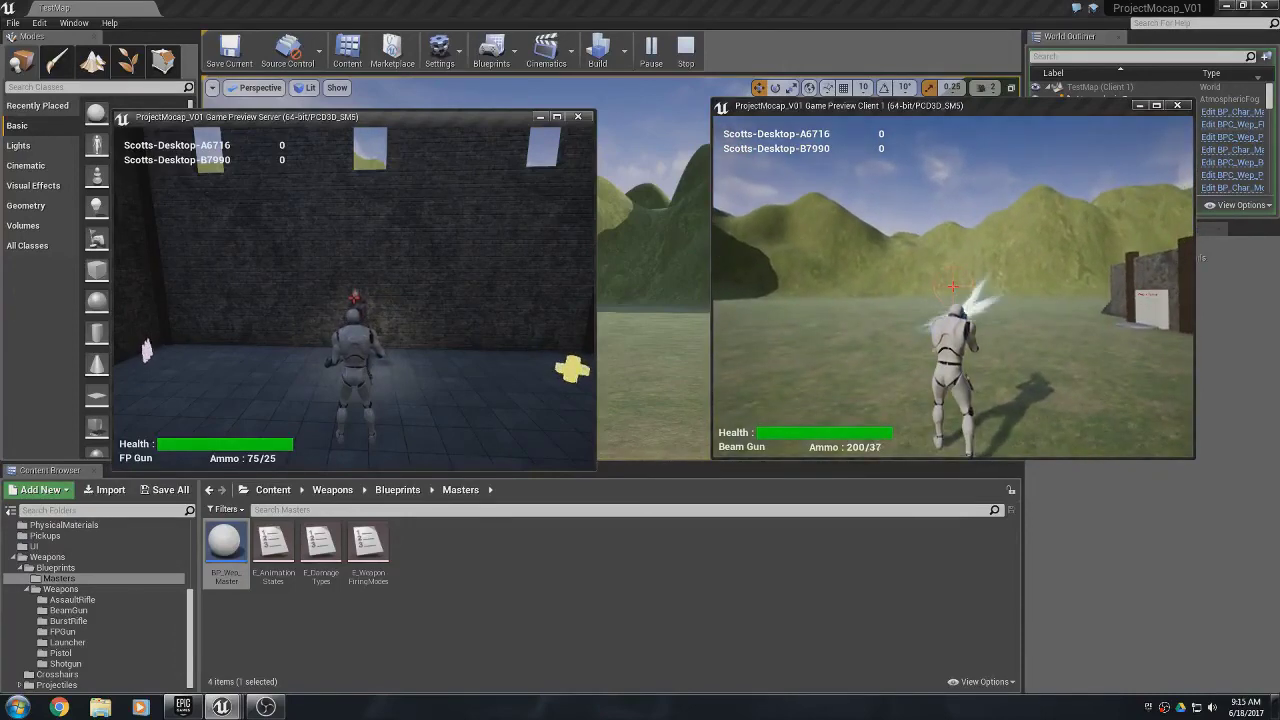
key(a)
click(953, 287)
click(953, 287)
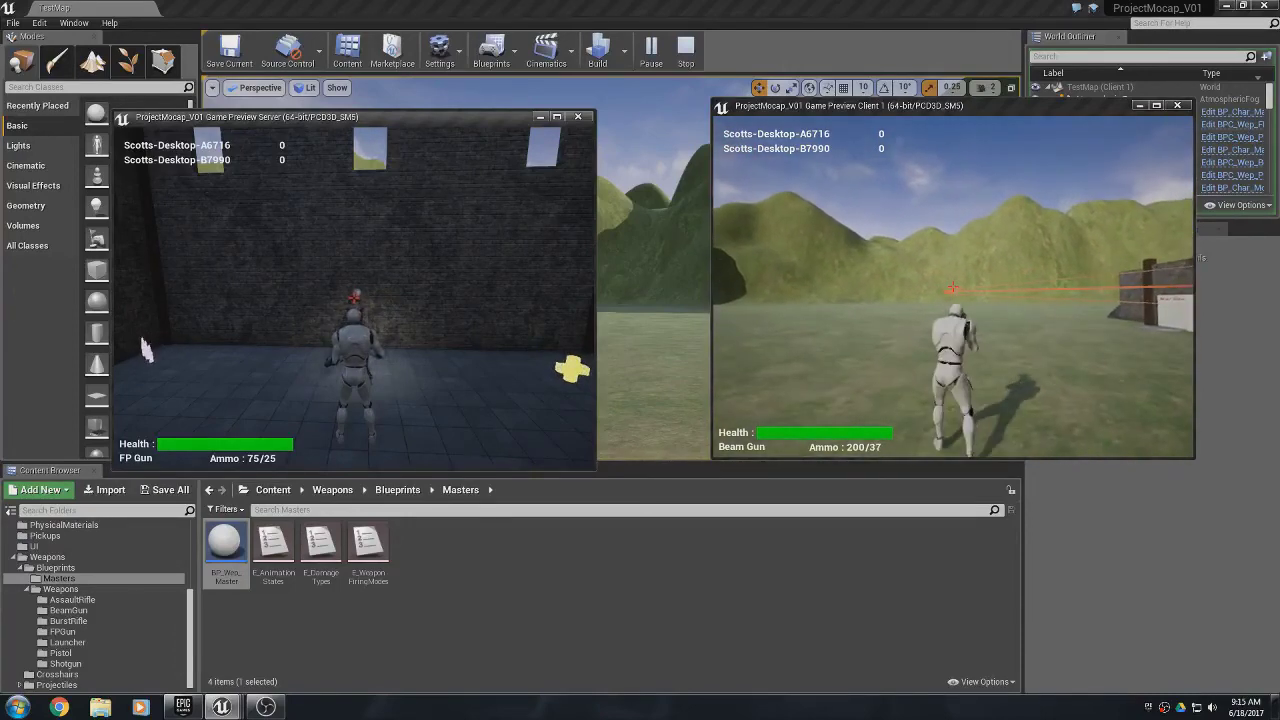
- Fire the client's Beam Gun repeatedly toward the distant hills and end the multiplayer preview
click(953, 287)
click(953, 287)
click(953, 287)
click(953, 287)
click(953, 287)
click(953, 287)
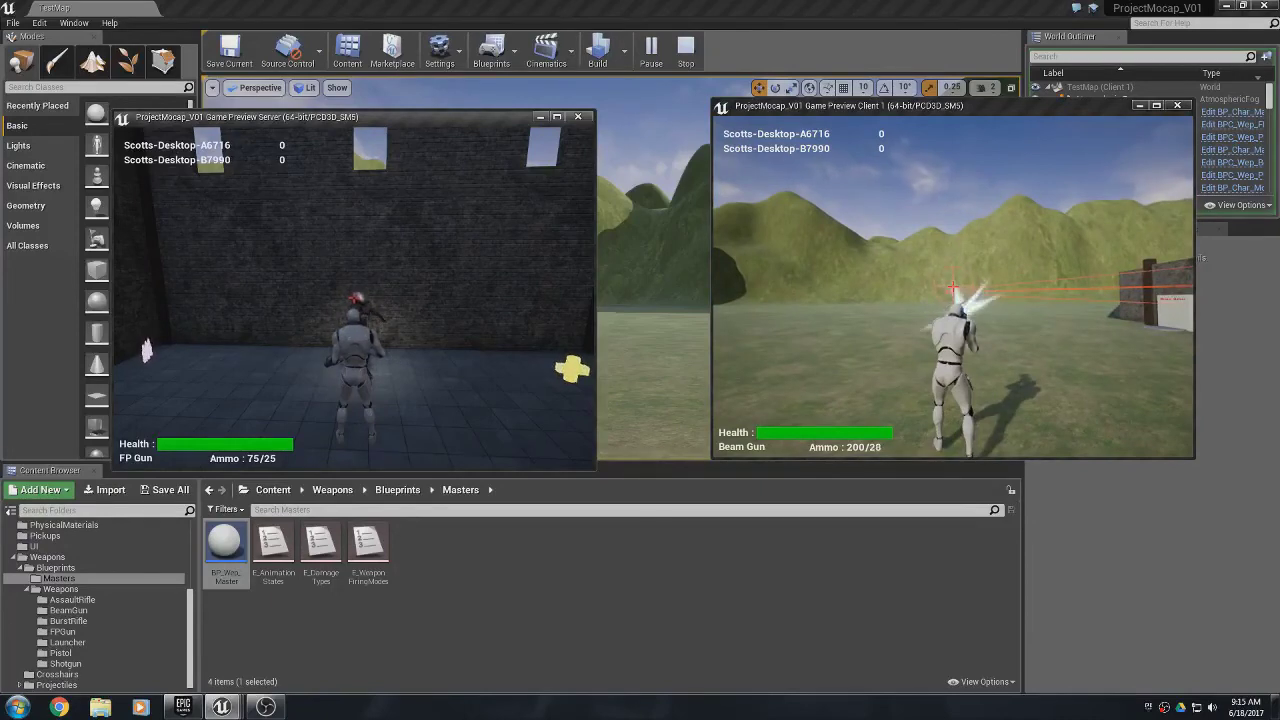
click(953, 287)
click(953, 287)
click(953, 287)
click(953, 287)
click(953, 286)
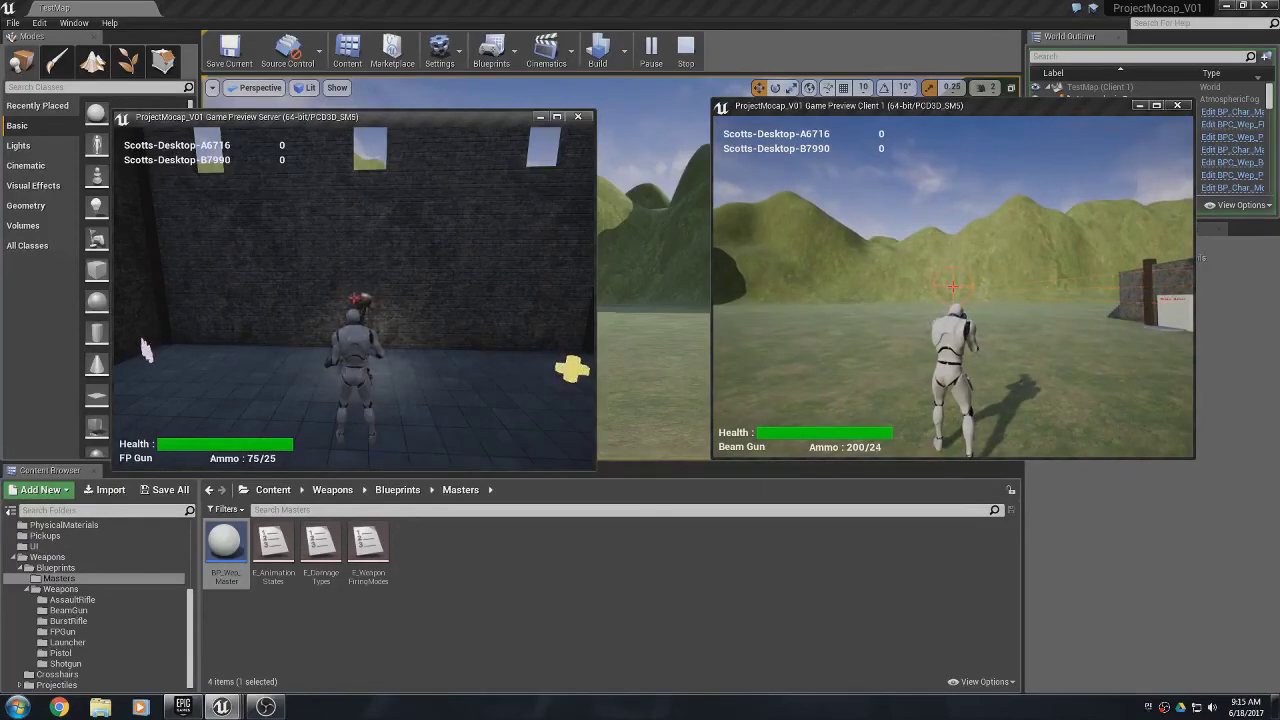
key(Escape)
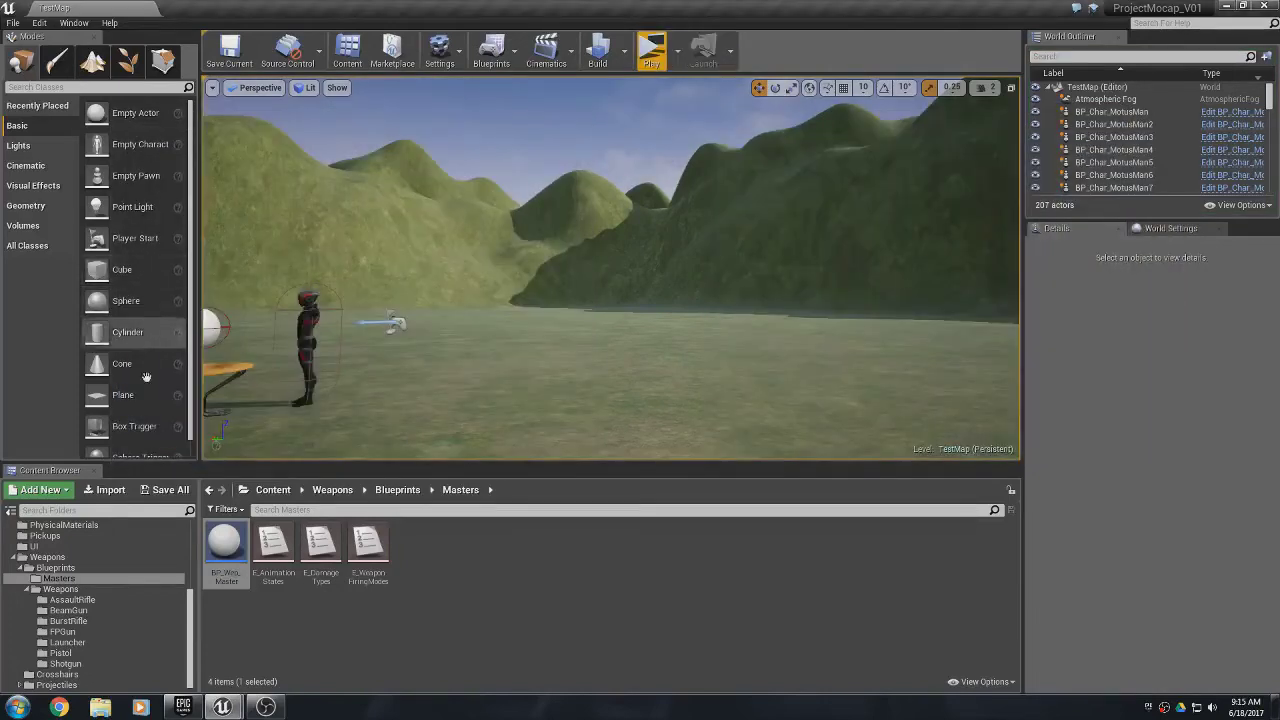
- Set the Range of the BPC_Wep_FPGun blueprint to 8000 and compile it, returning to the level
mouse_move(230, 710)
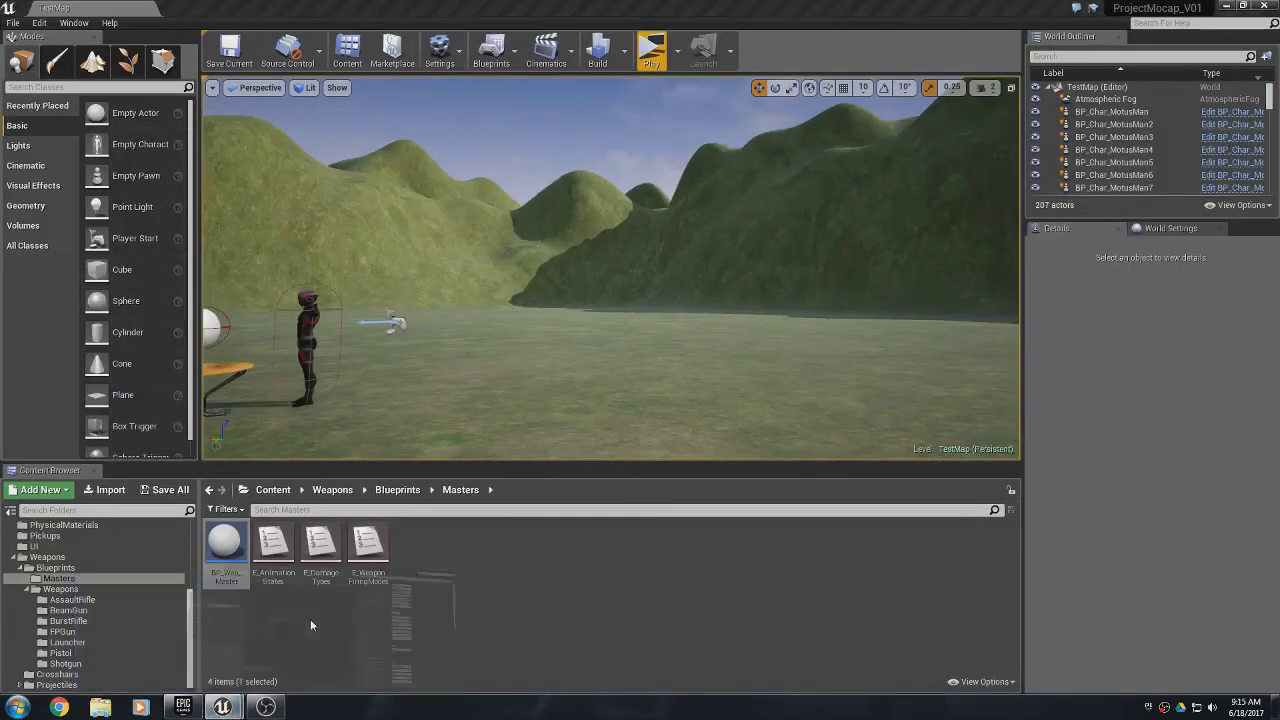
click(310, 619)
click(815, 365)
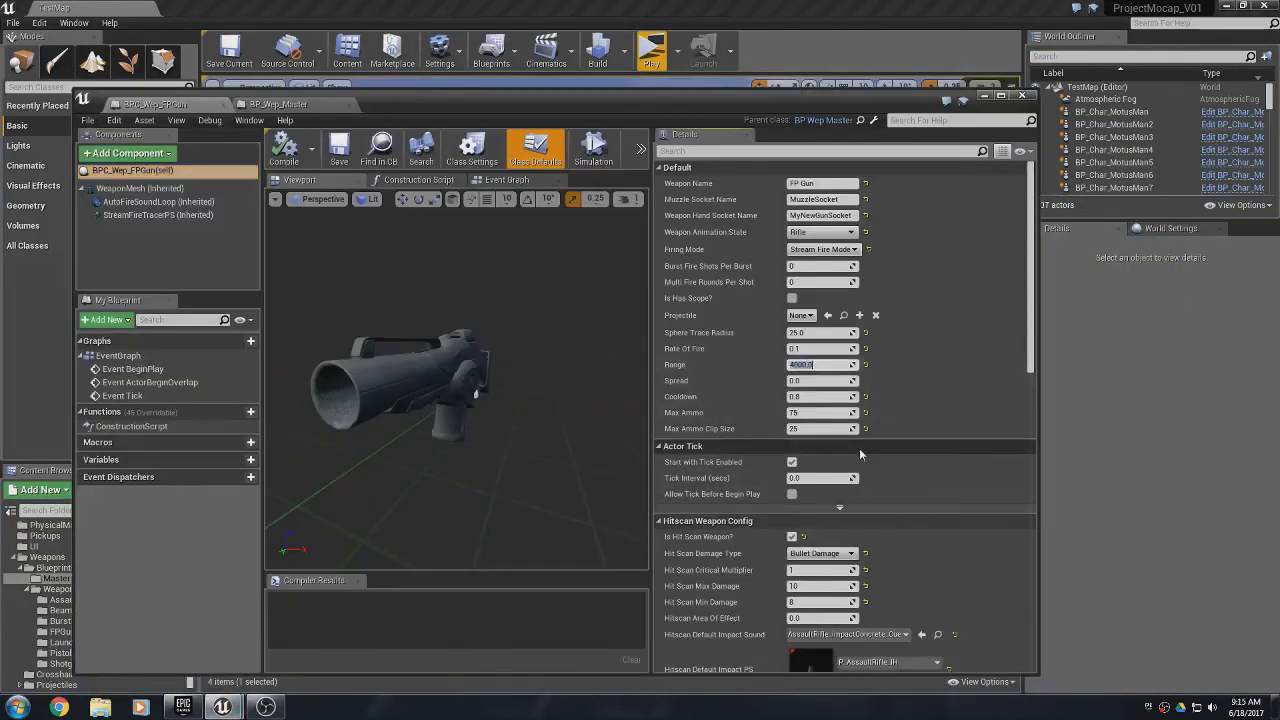
text(8000)
key(Return)
click(285, 150)
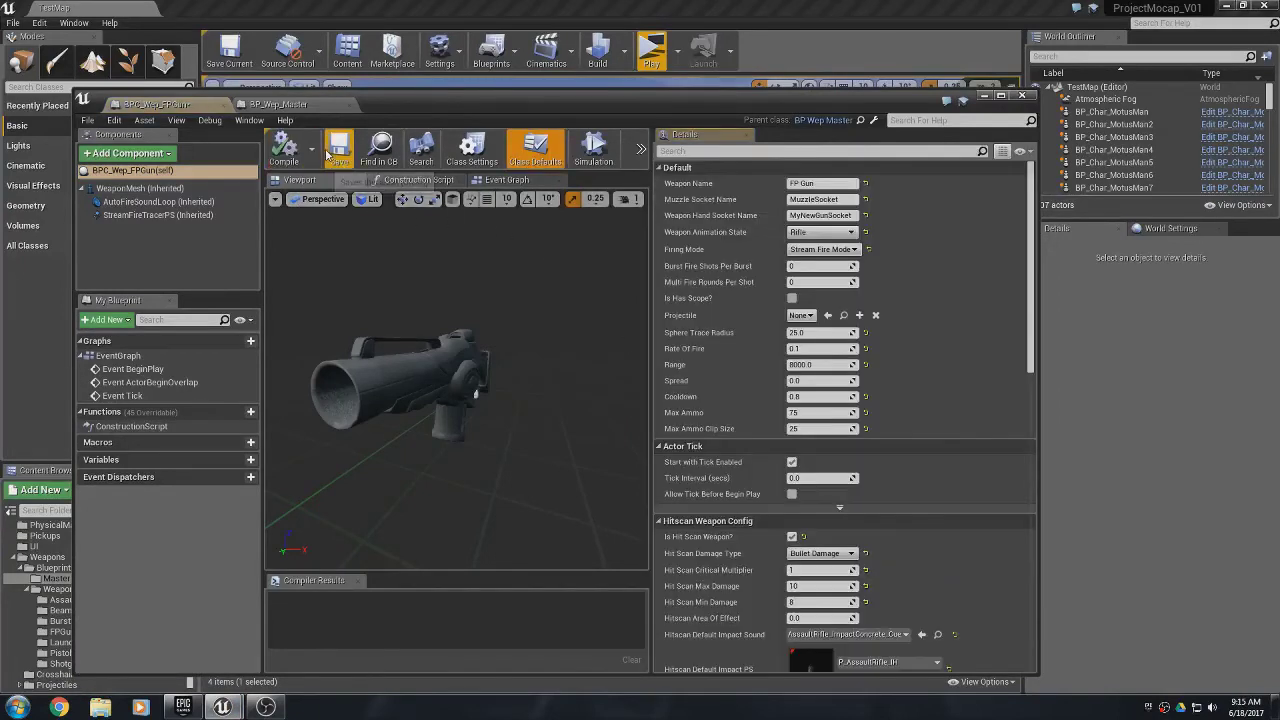
click(985, 97)
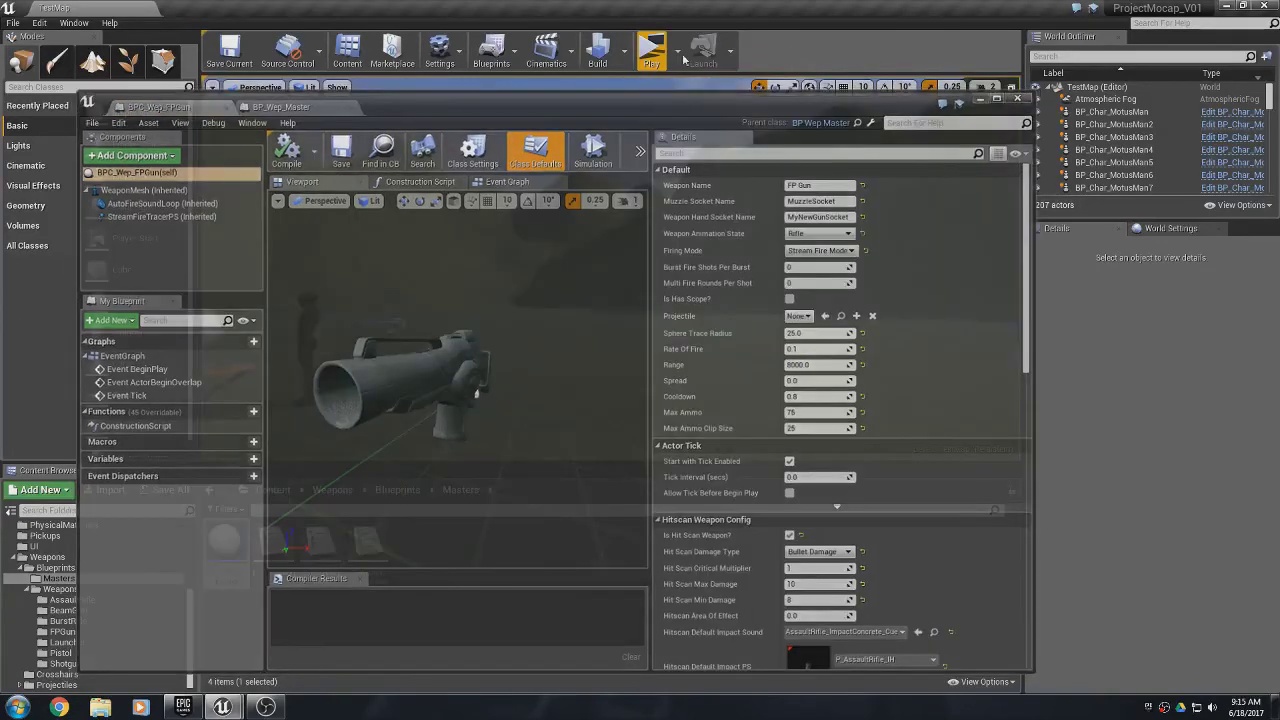
- Start a new multiplayer preview and run the client character through the building onto the grass beside the outdoor weapon station
click(651, 50)
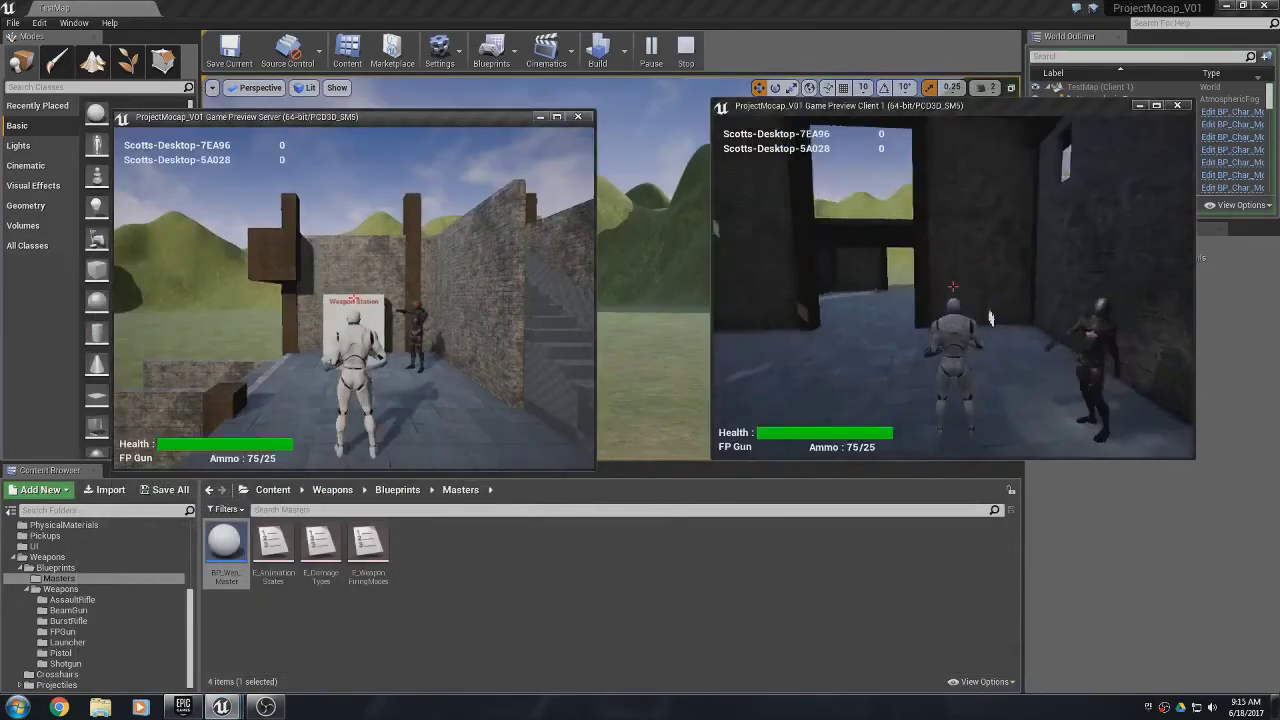
key(w)
key(w)
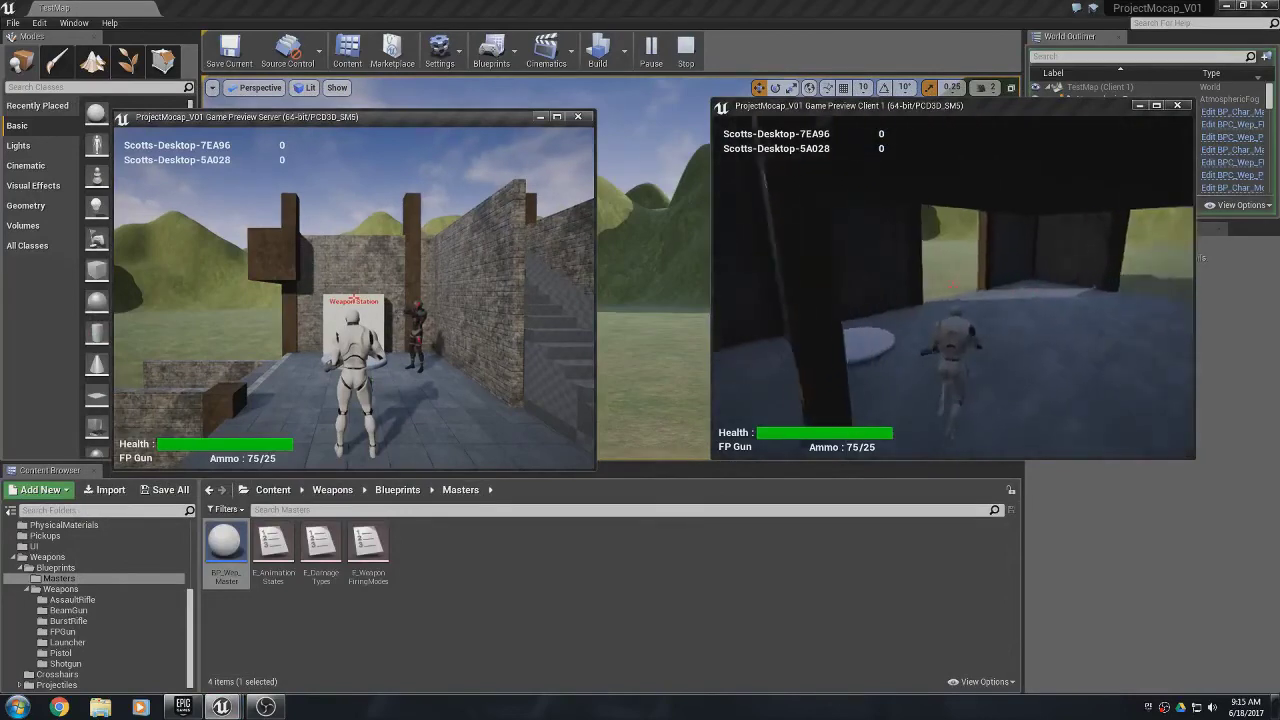
key(w)
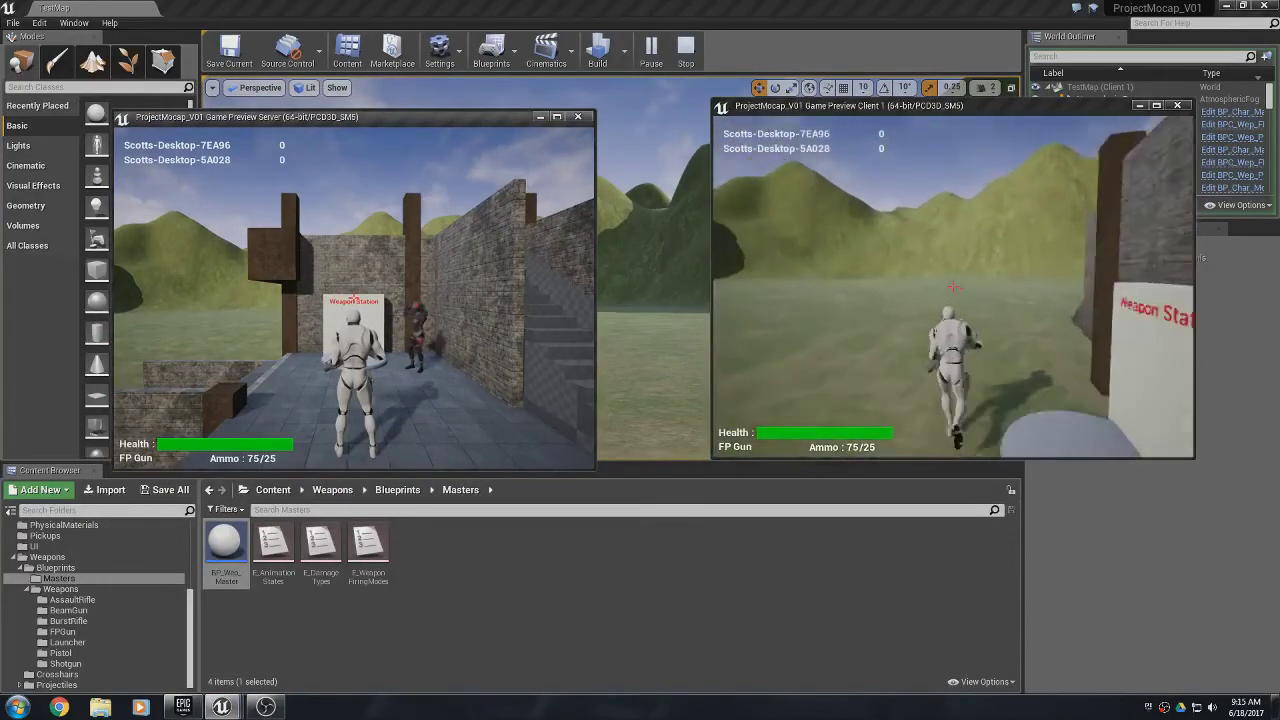
- Fire the client's FP Gun in short streams at the hills and grass while moving near the weapon station
click(953, 286)
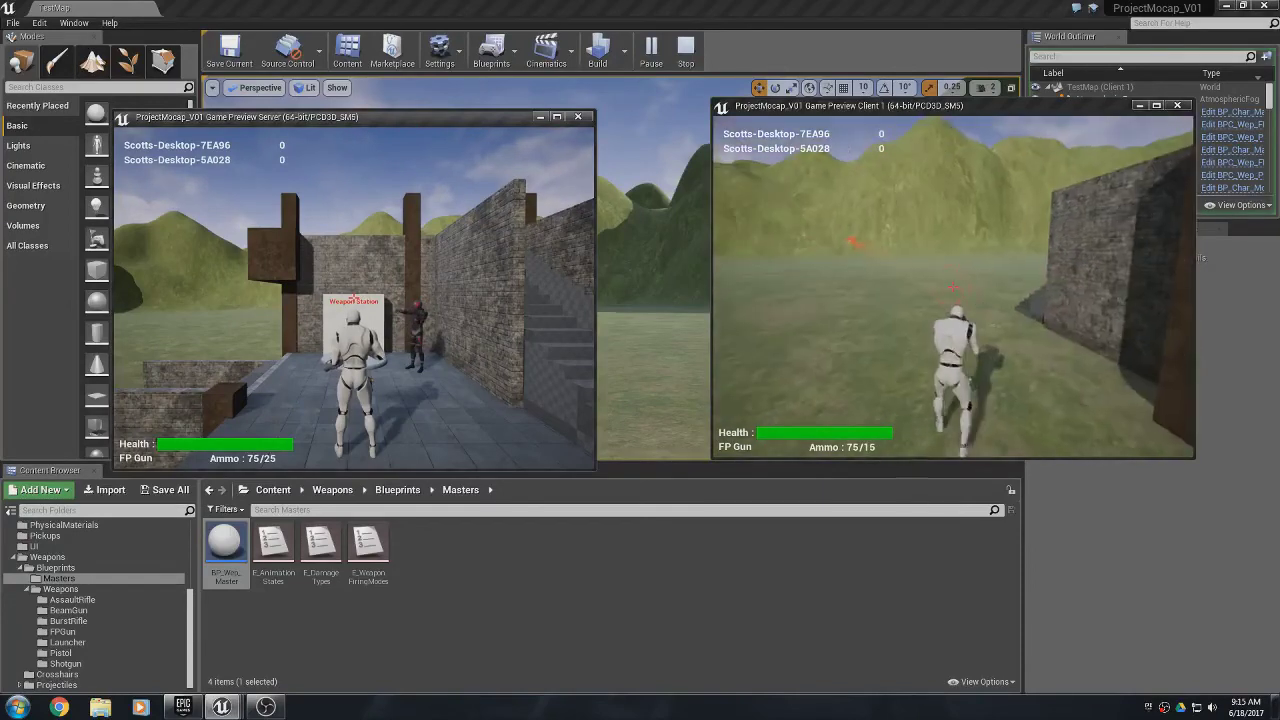
click(953, 286)
key(w)
click(953, 288)
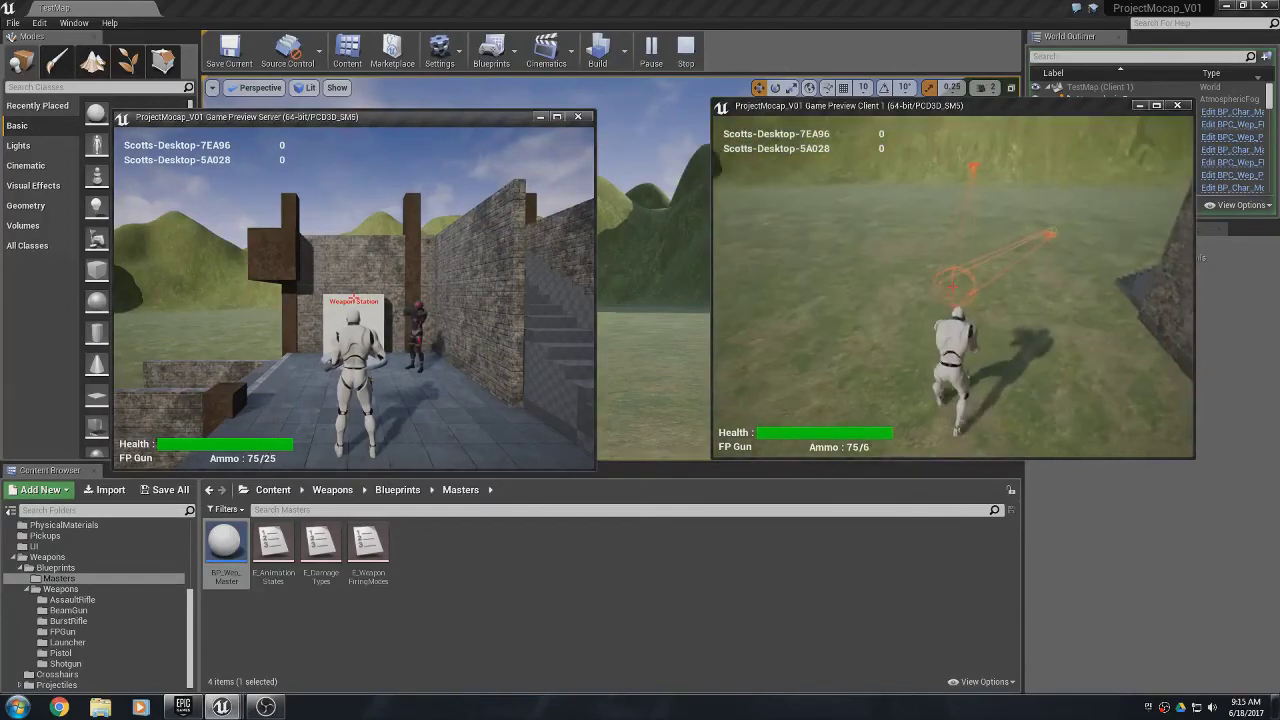
key(w)
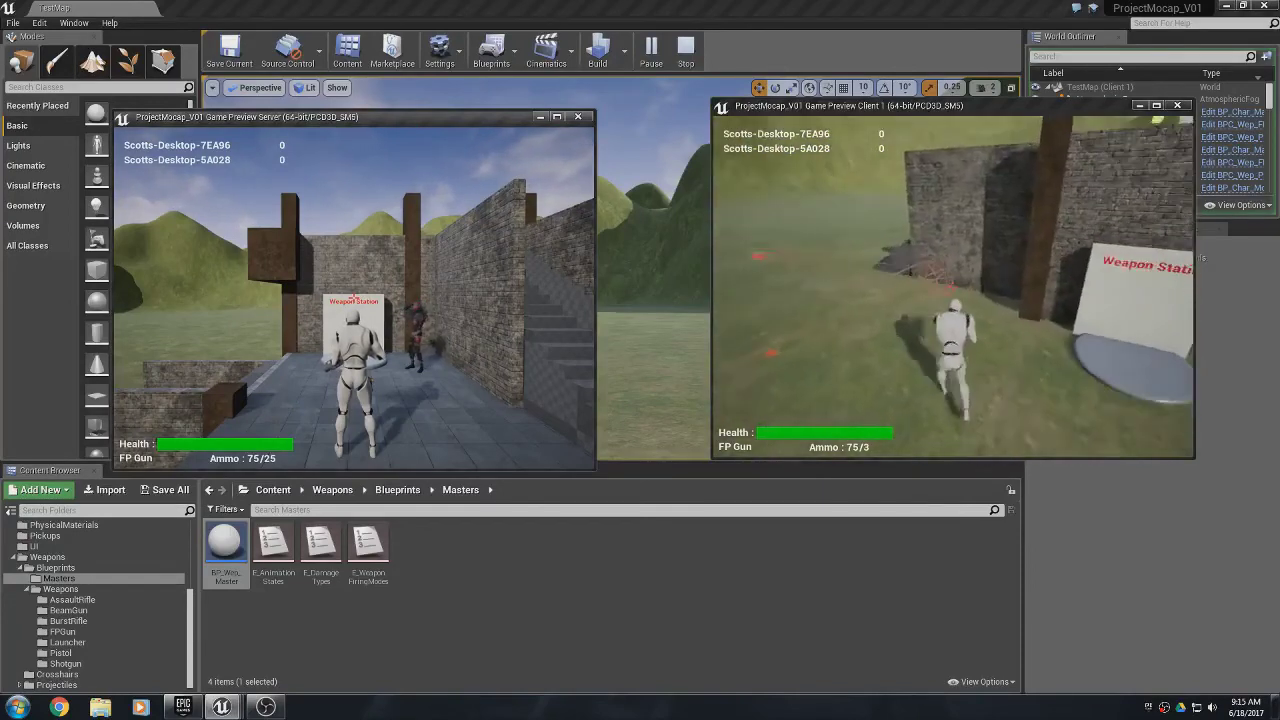
- Bring the client character onto the weapon station's platform and back out onto the open grass
key(w)
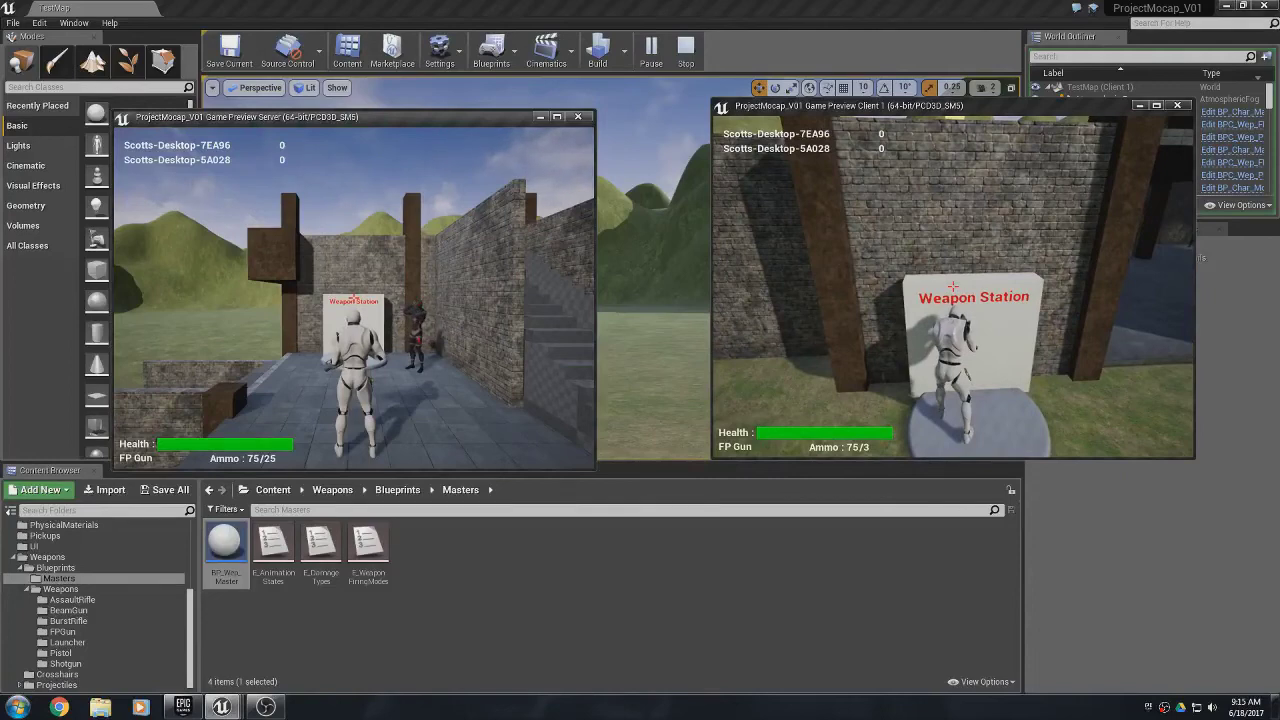
key(w)
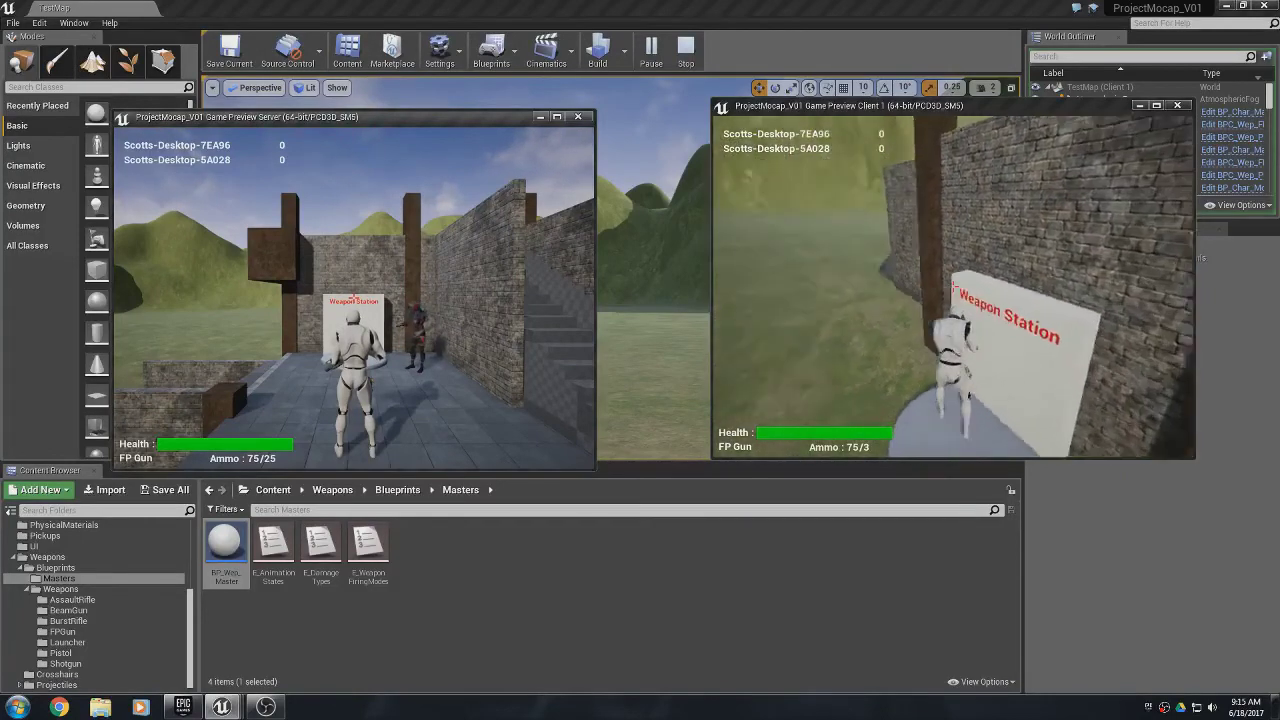
key(w)
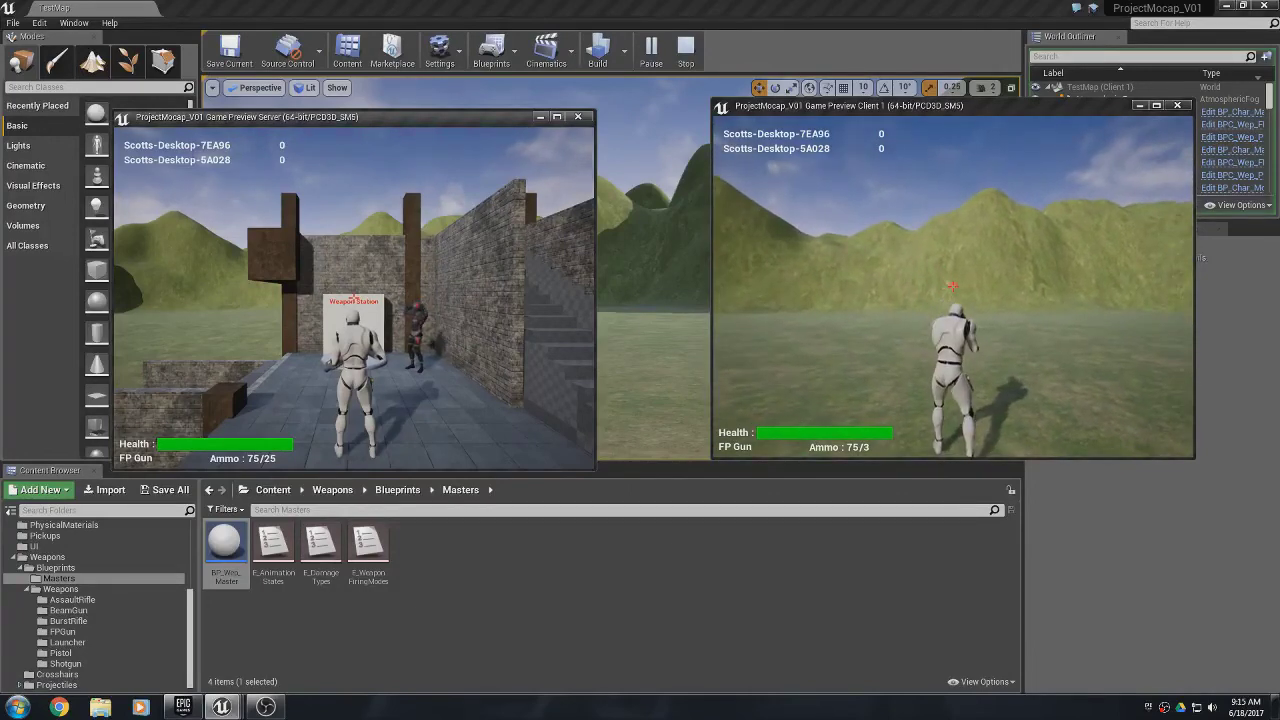
- Use up the FP Gun's remaining clip while running across the grass, try to reload, and end the preview
key(w)
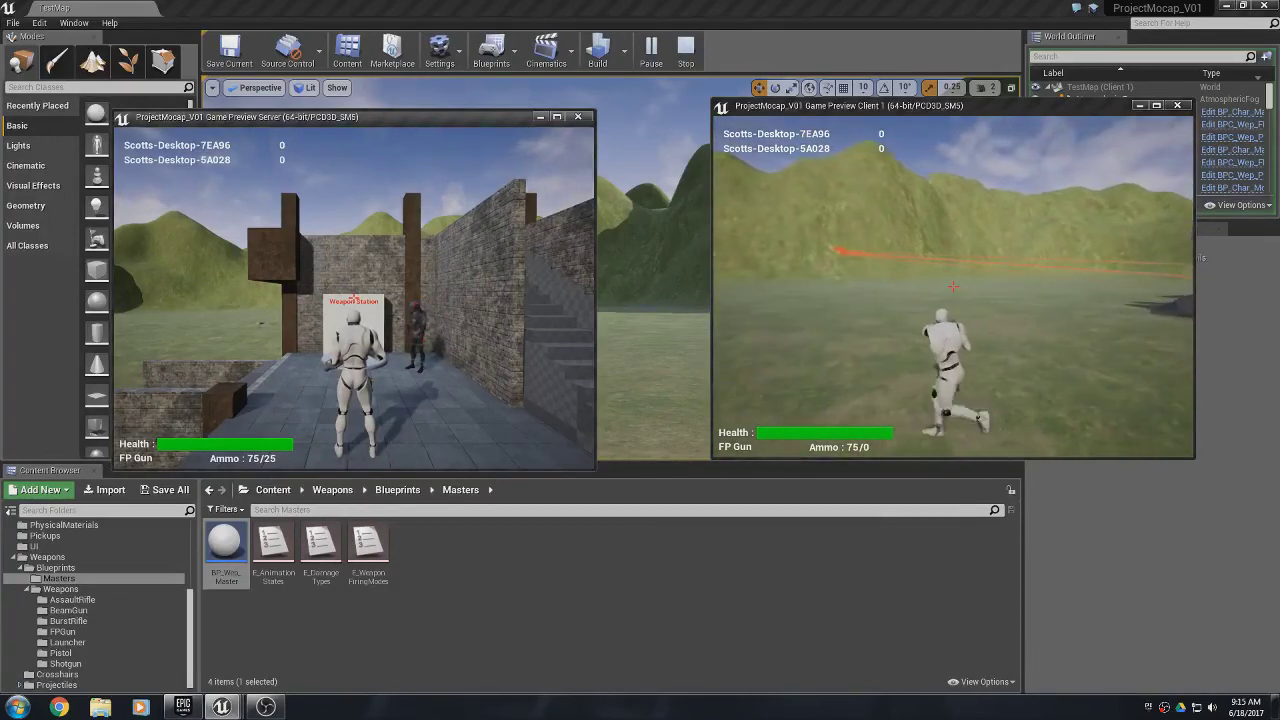
key(w)
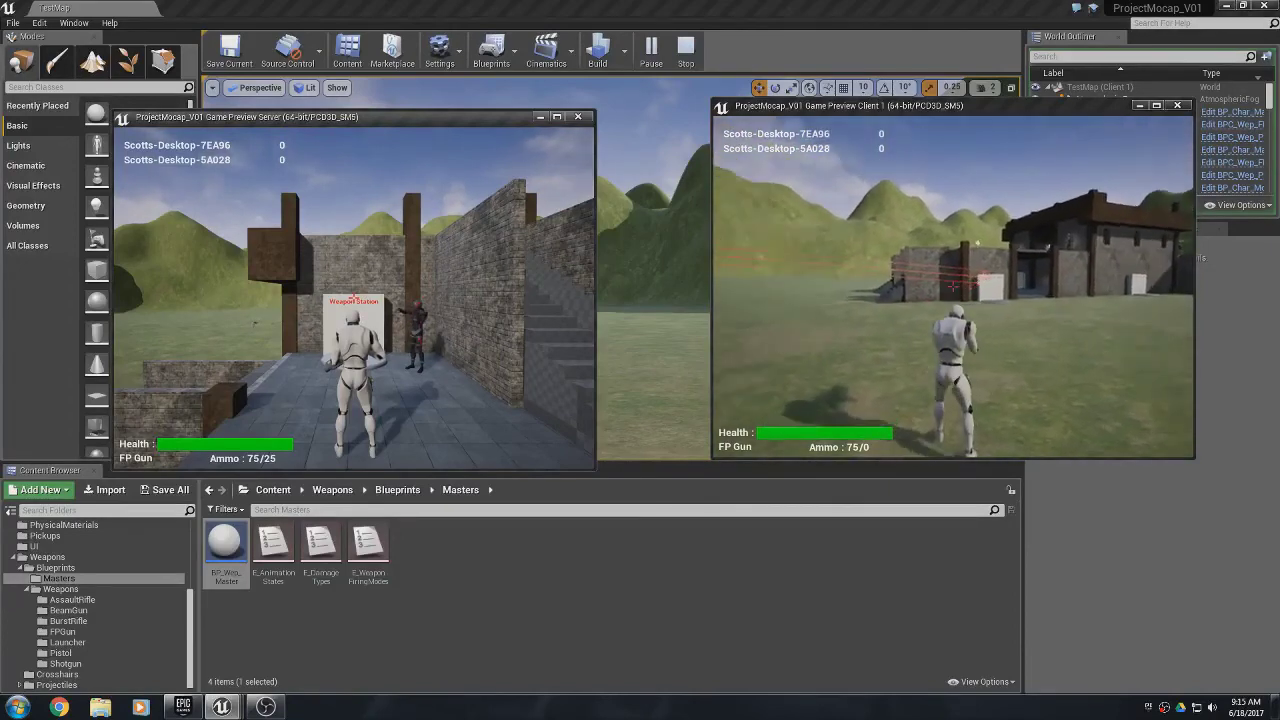
key(w)
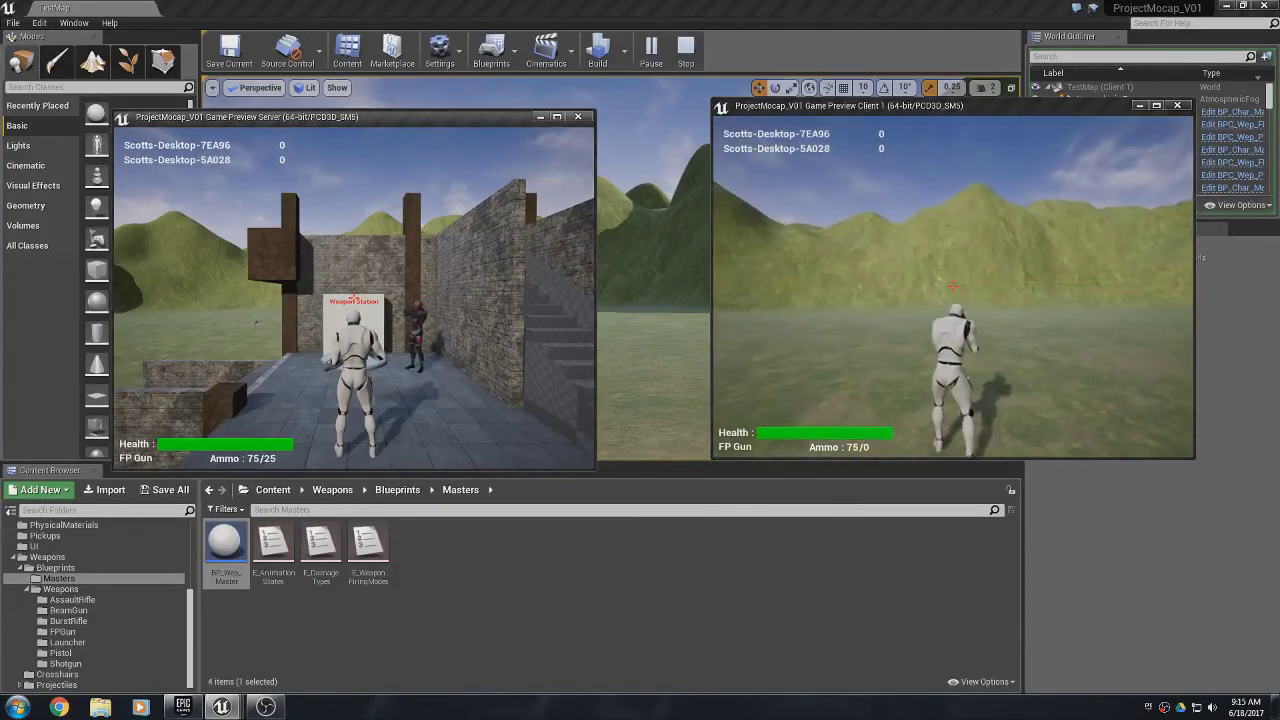
key(d)
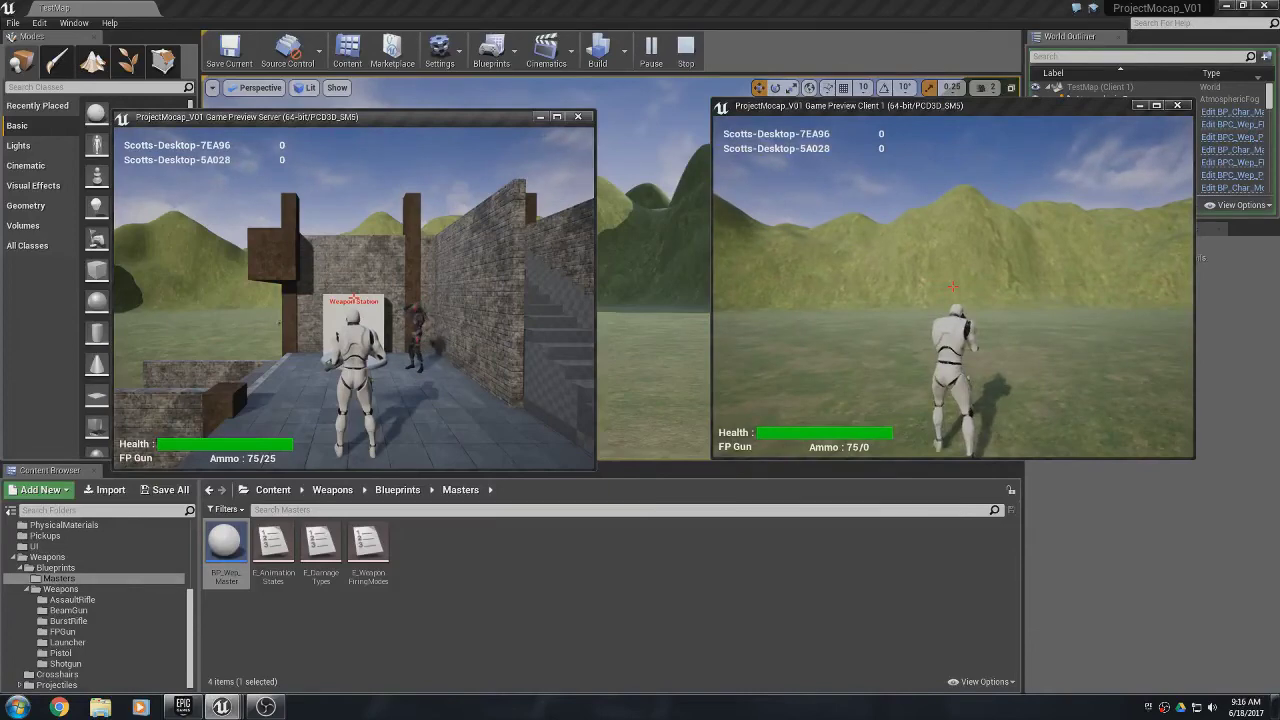
key(d)
key(r)
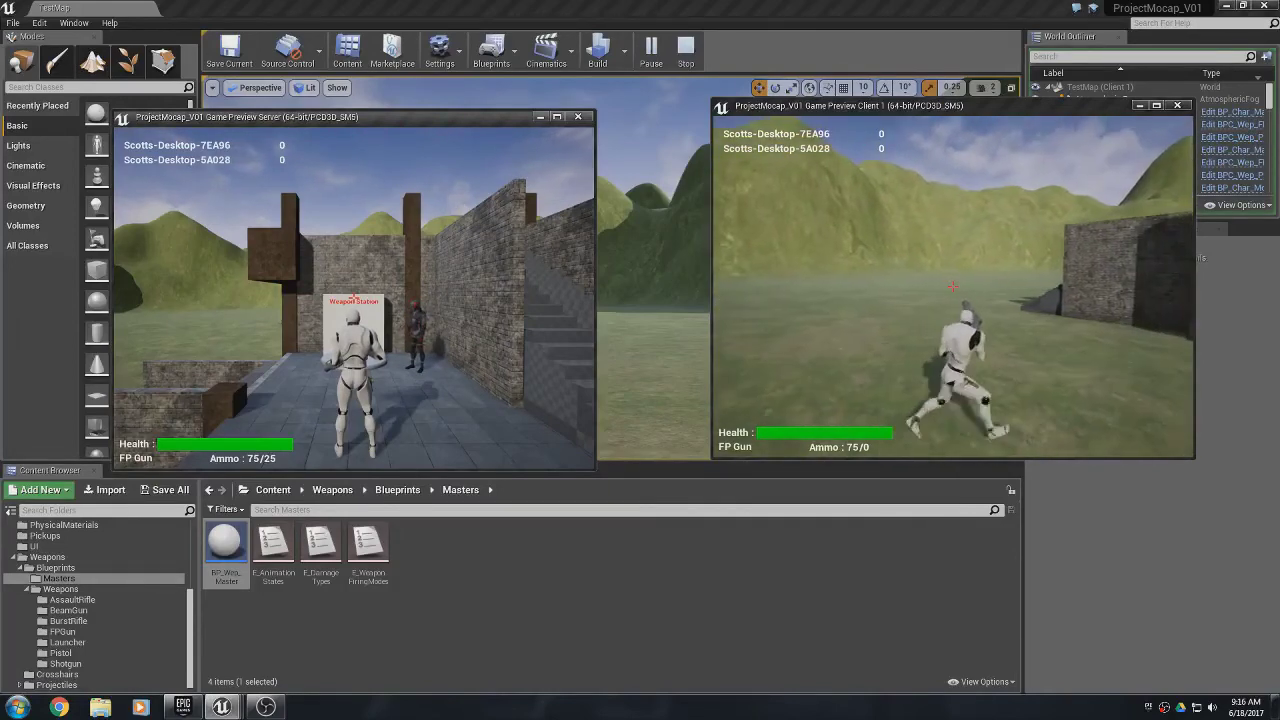
key(w)
key(Escape)
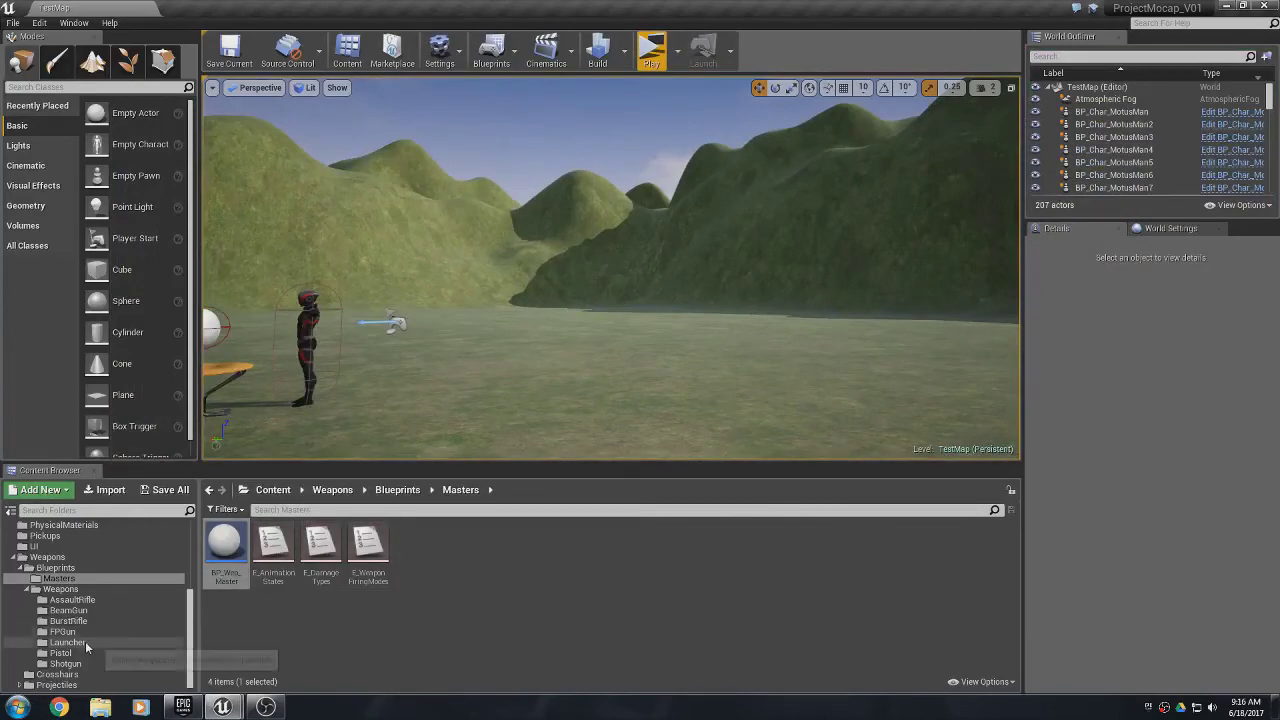
- Set the Hitscan Default Impact PS of the BPC_Wep_FPGun blueprint to P_Explosion, and compile and save the blueprint
click(63, 632)
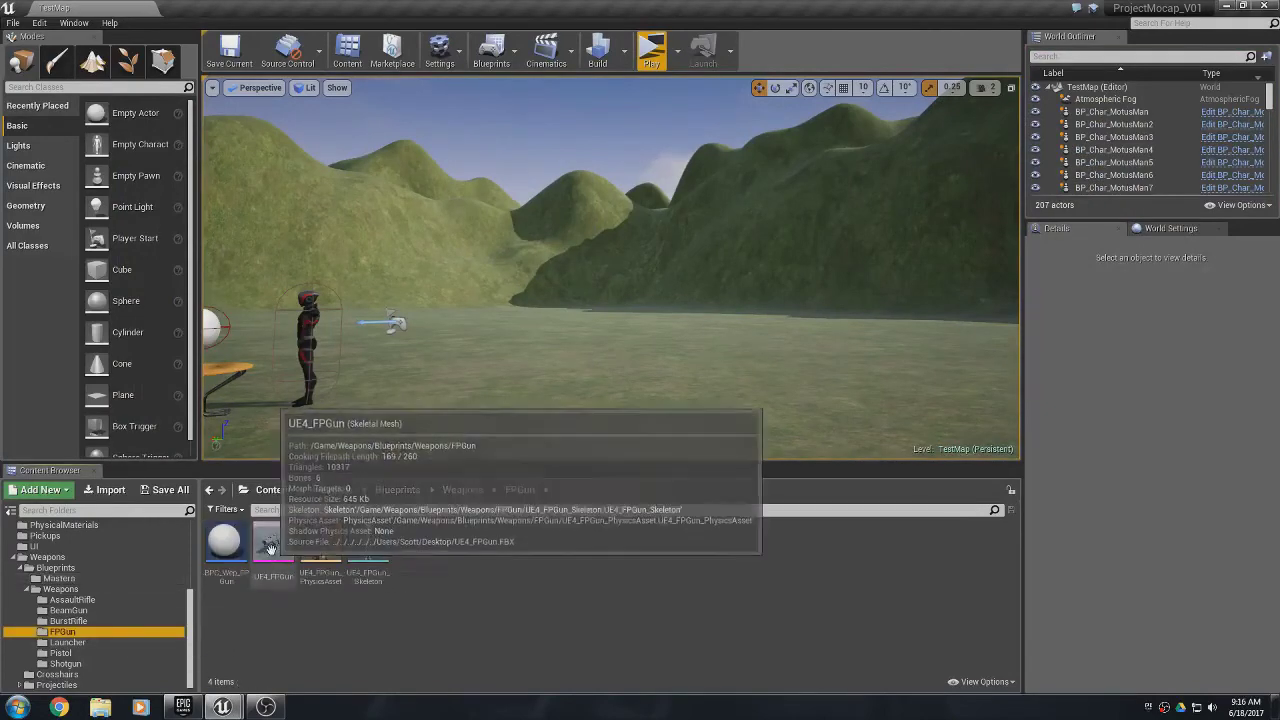
double_click(226, 543)
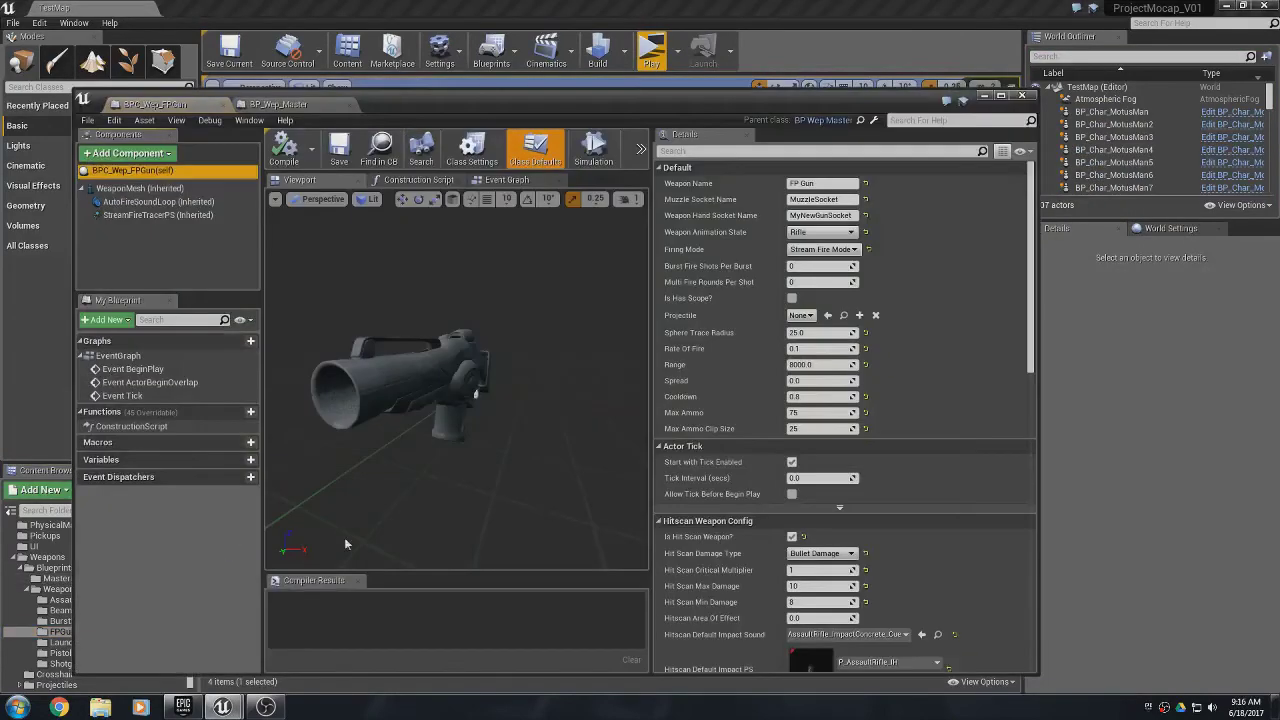
scroll(806, 553, down, 2)
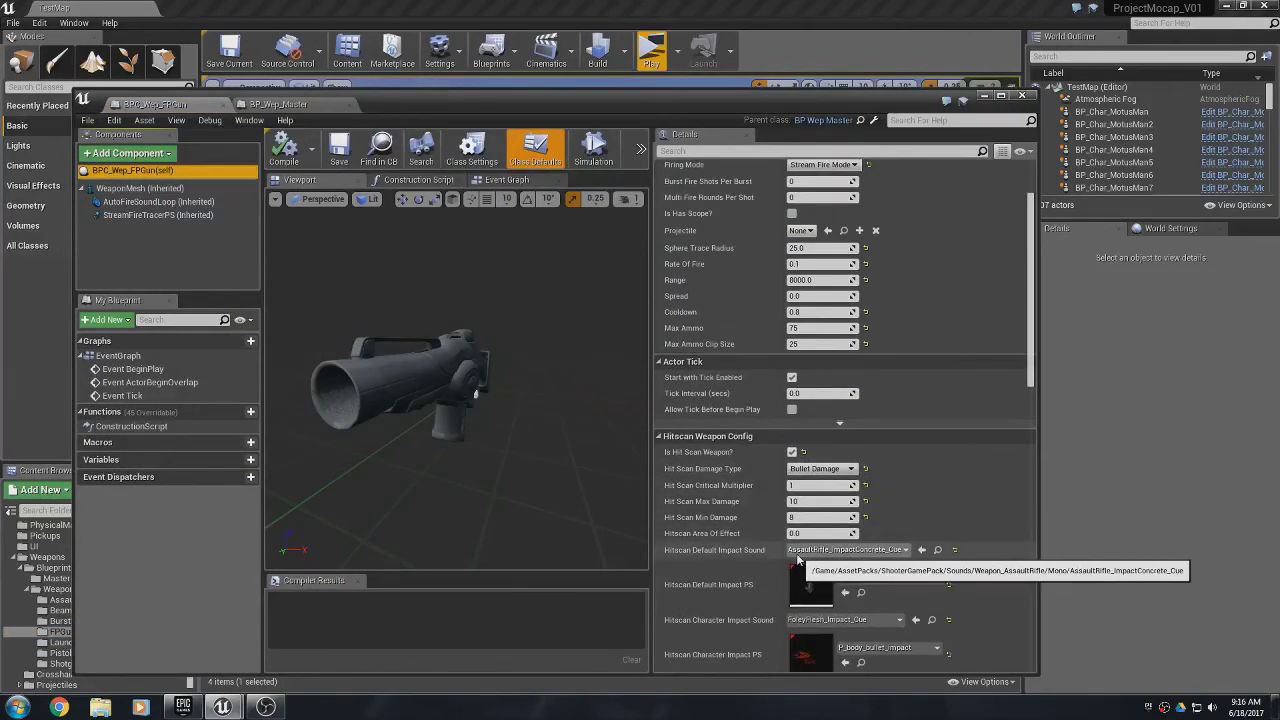
scroll(799, 559, down, 2)
scroll(797, 559, down, 4)
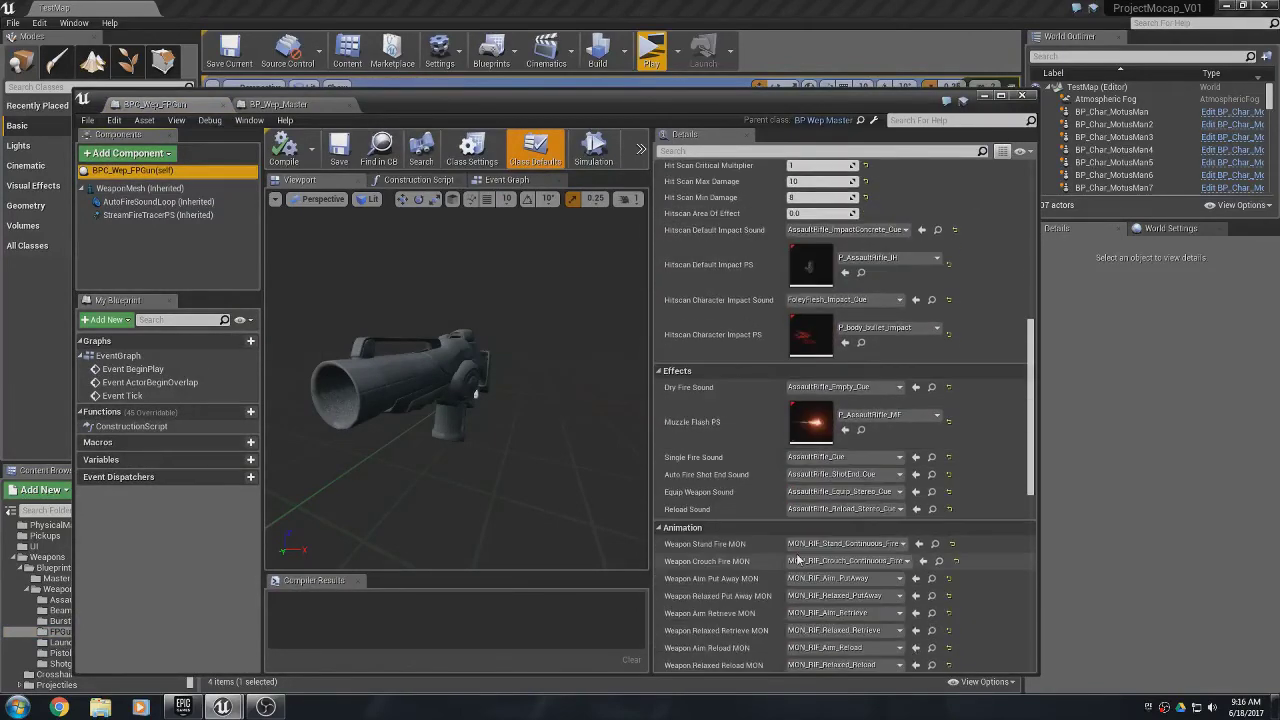
scroll(797, 559, down, 2)
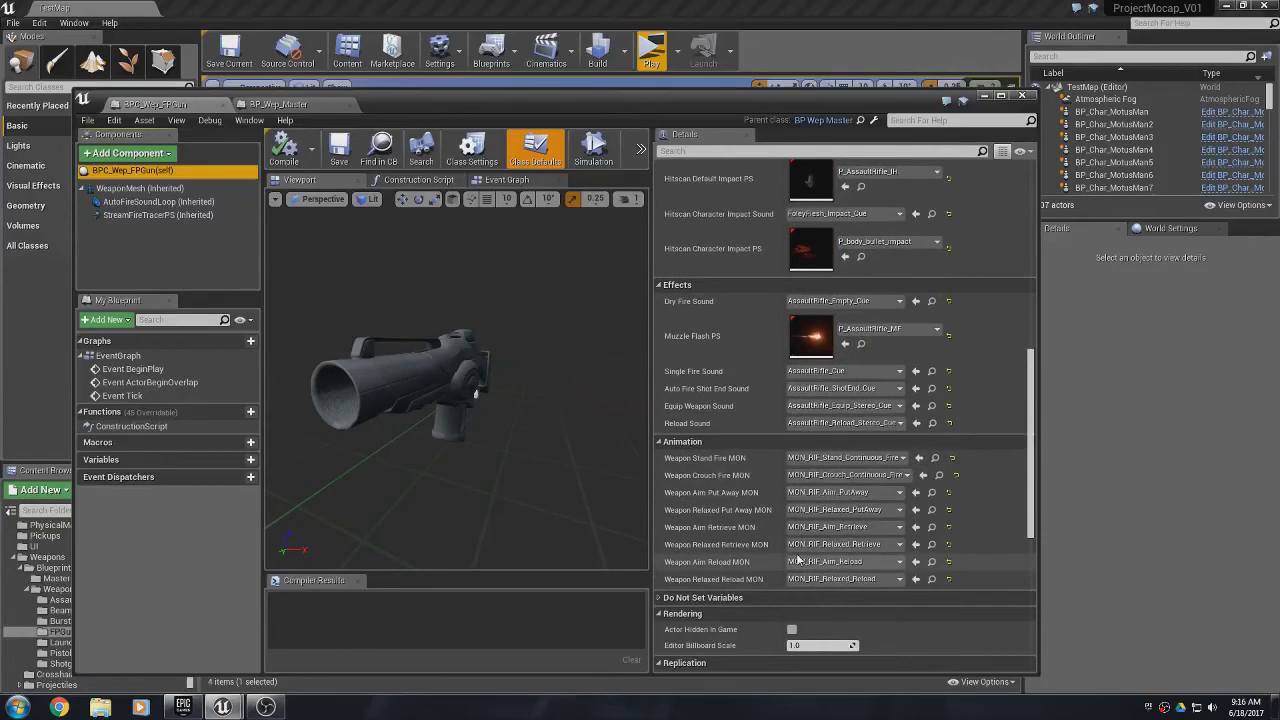
scroll(797, 559, up, 1)
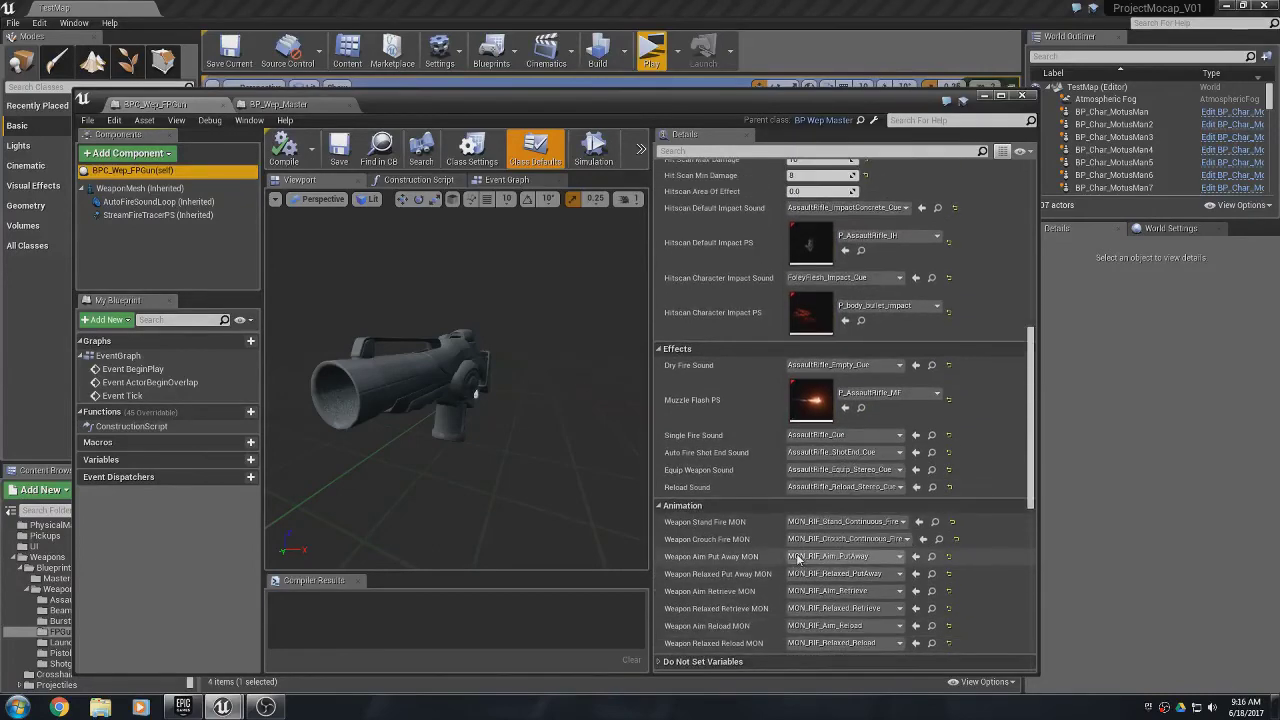
scroll(797, 559, up, 3)
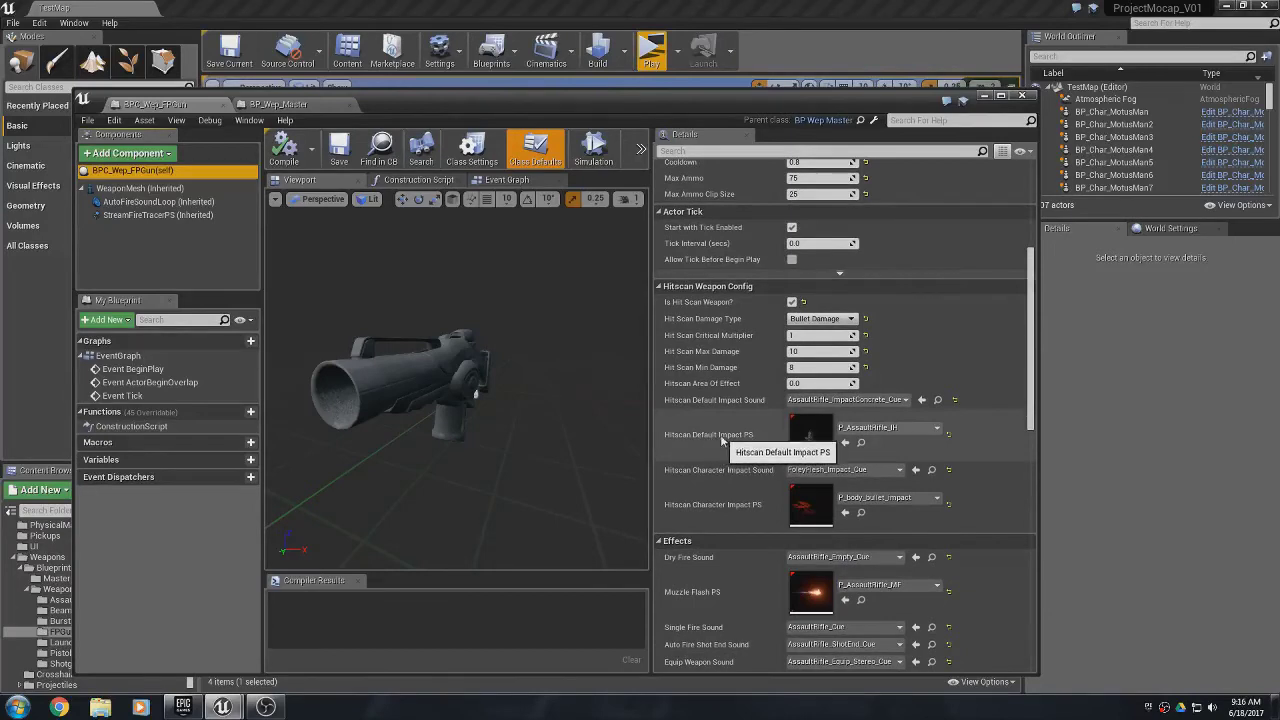
click(900, 435)
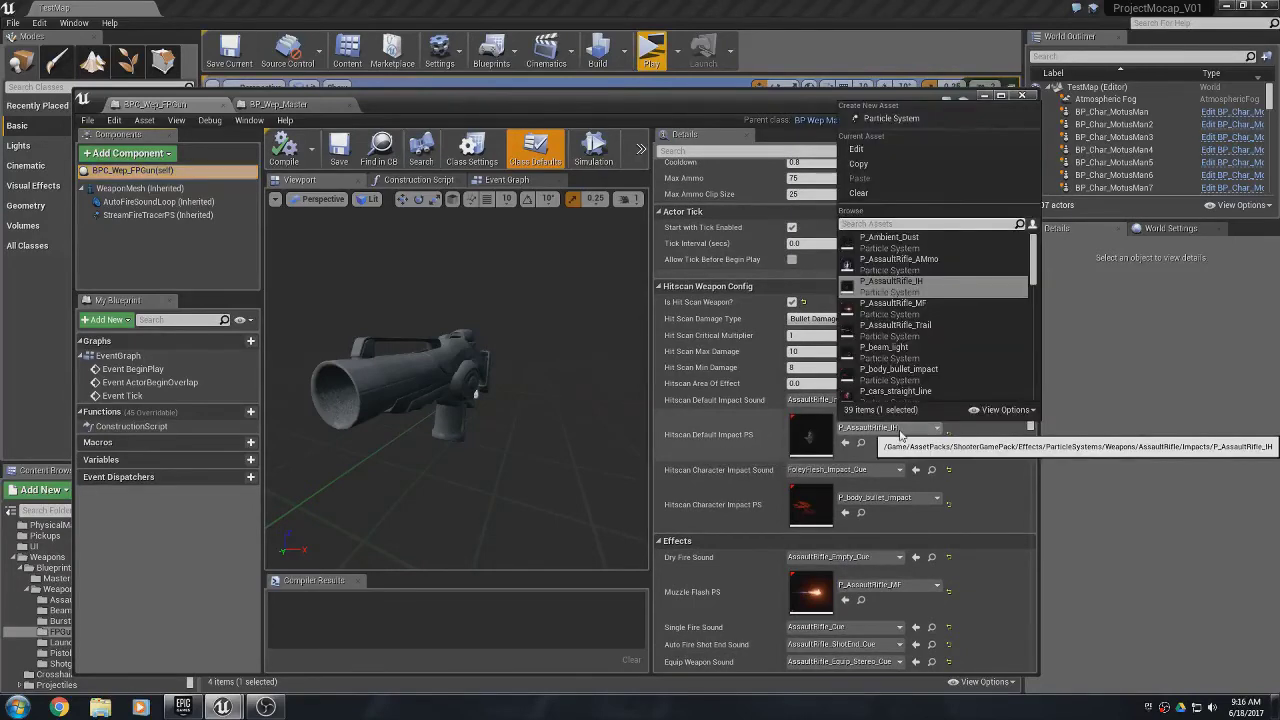
text(exp)
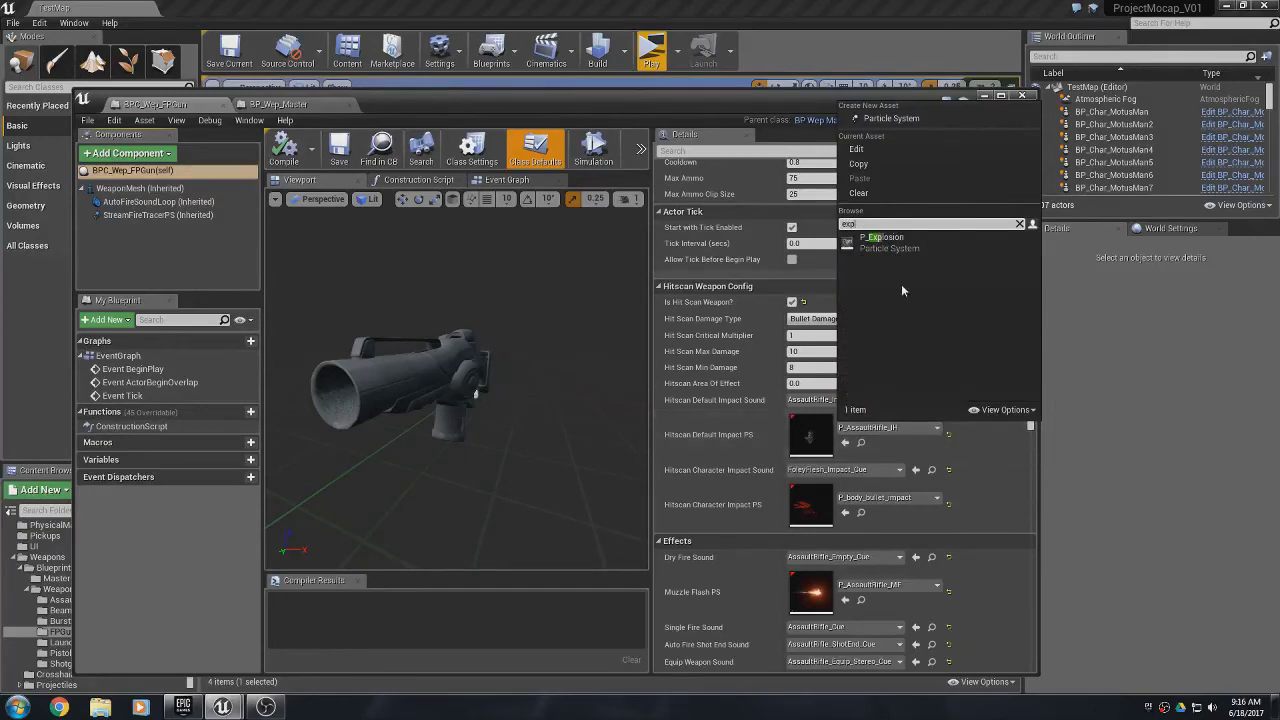
click(882, 240)
click(289, 150)
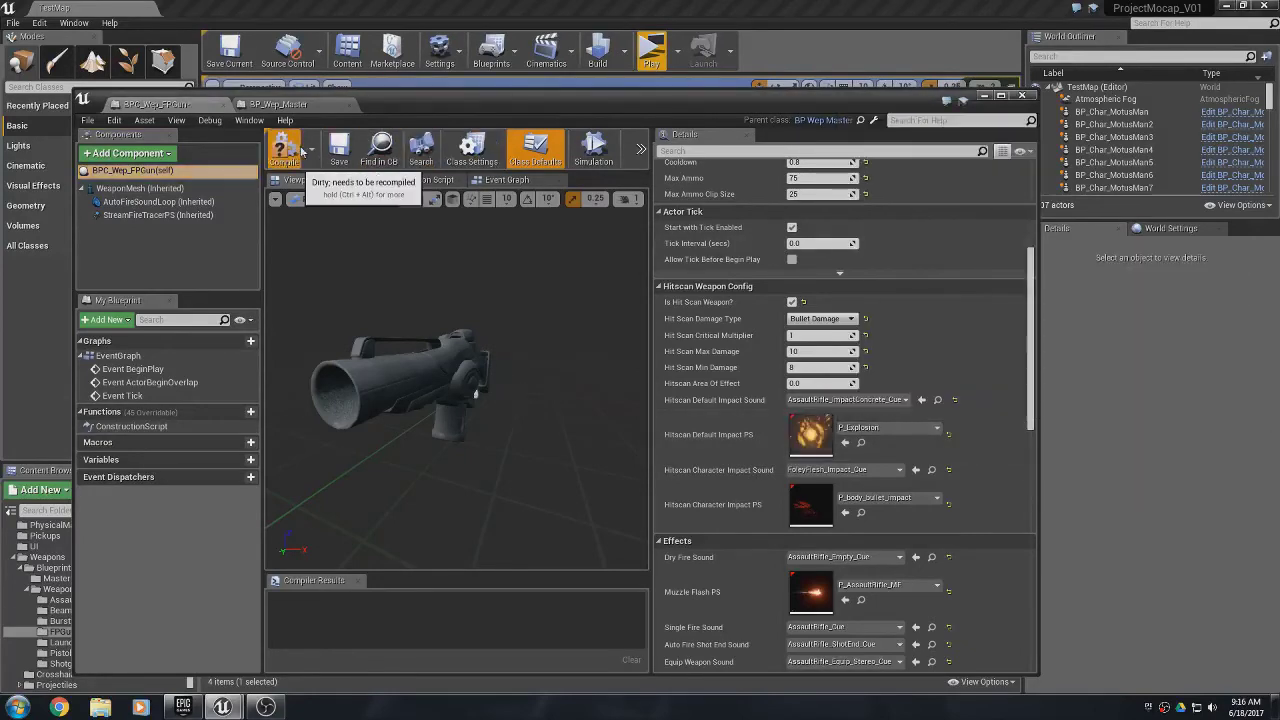
click(338, 148)
click(984, 97)
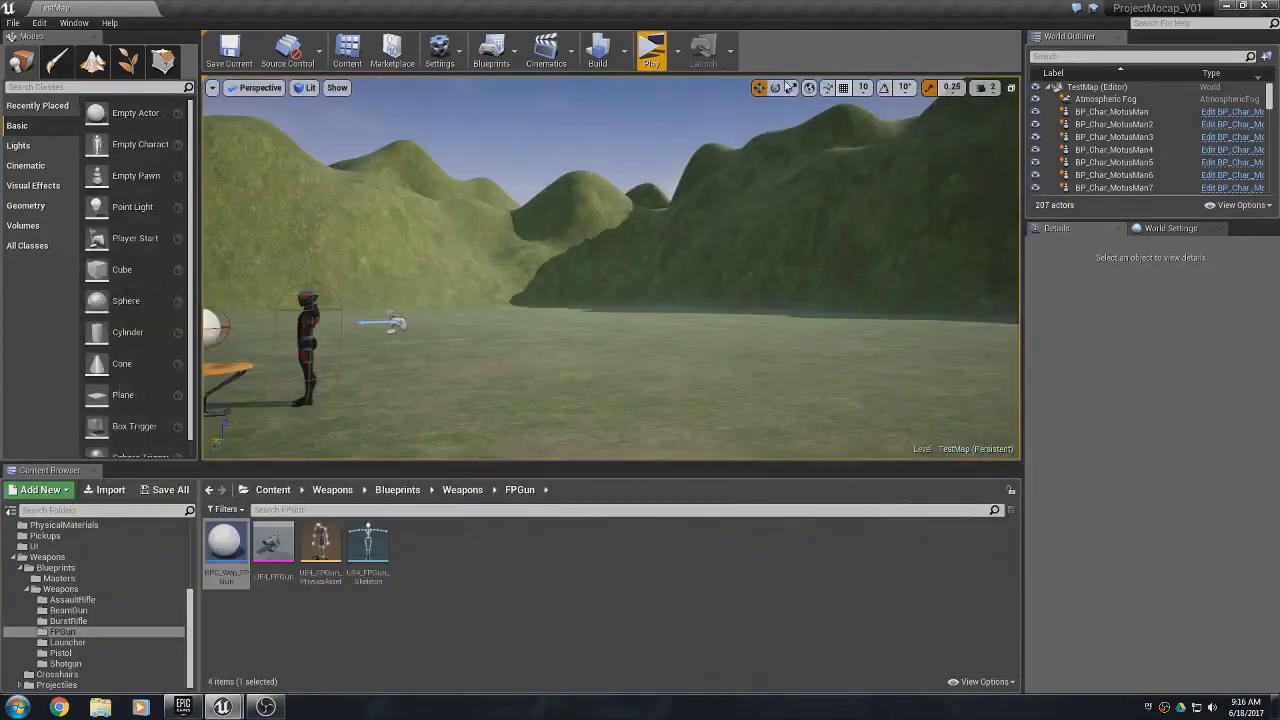
- Run a multiplayer preview, fire the client's FP Gun at the two soldiers near the building, and end the preview
click(651, 50)
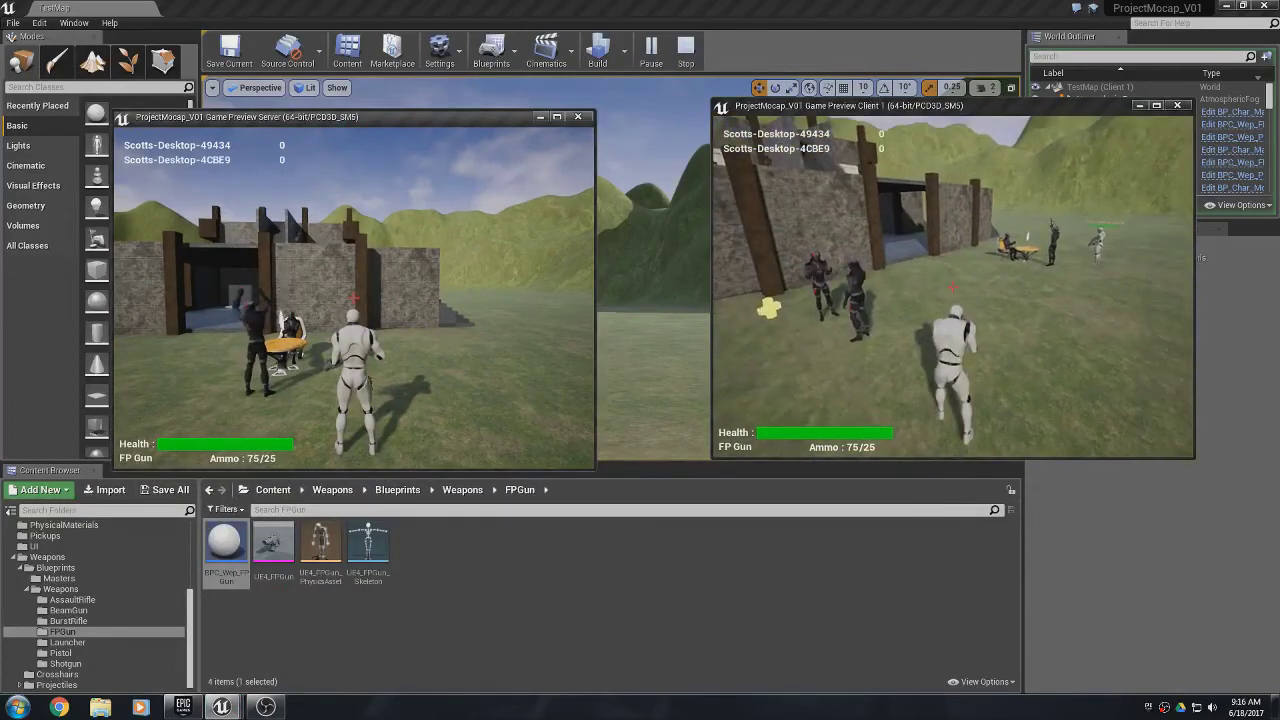
click(953, 287)
click(953, 287)
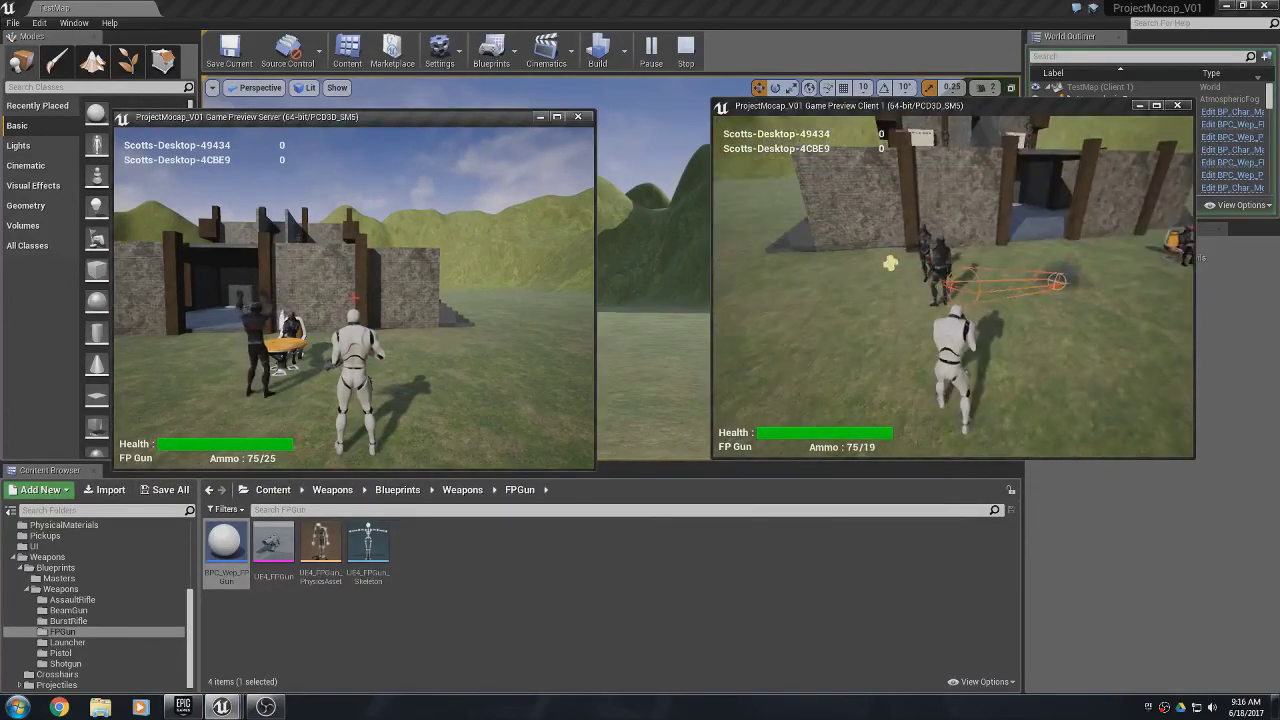
click(953, 287)
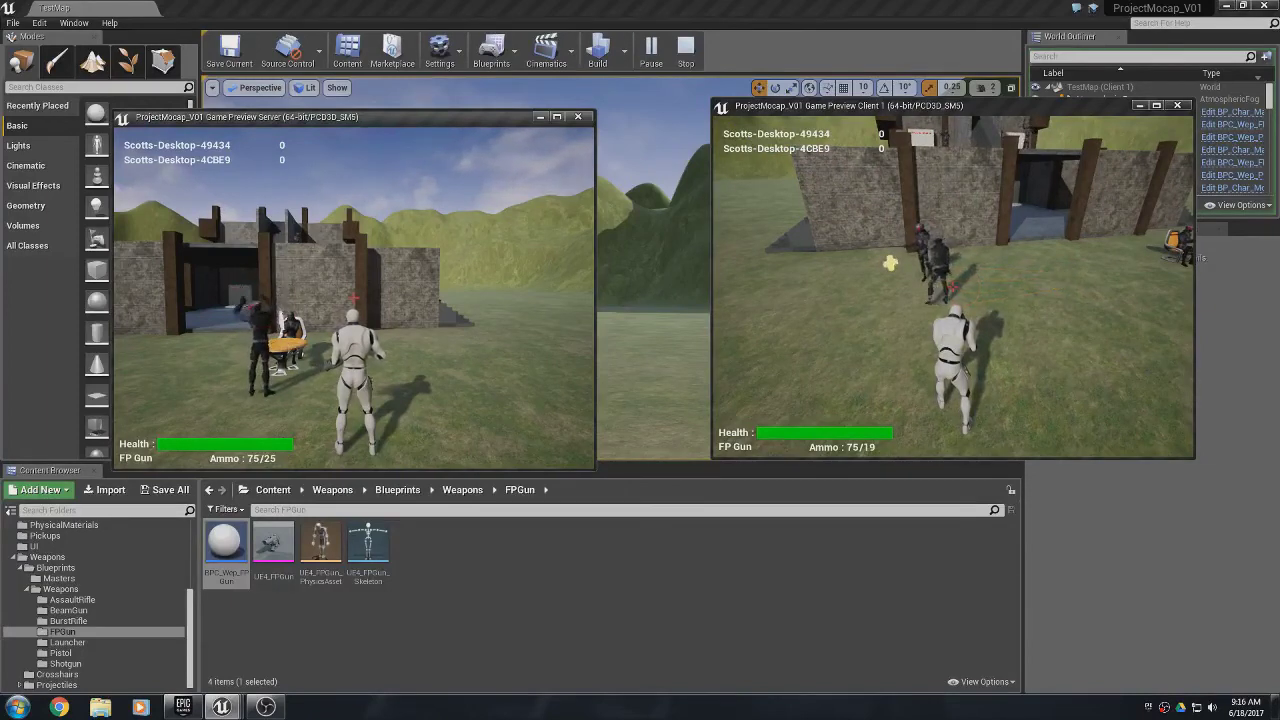
key(Escape)
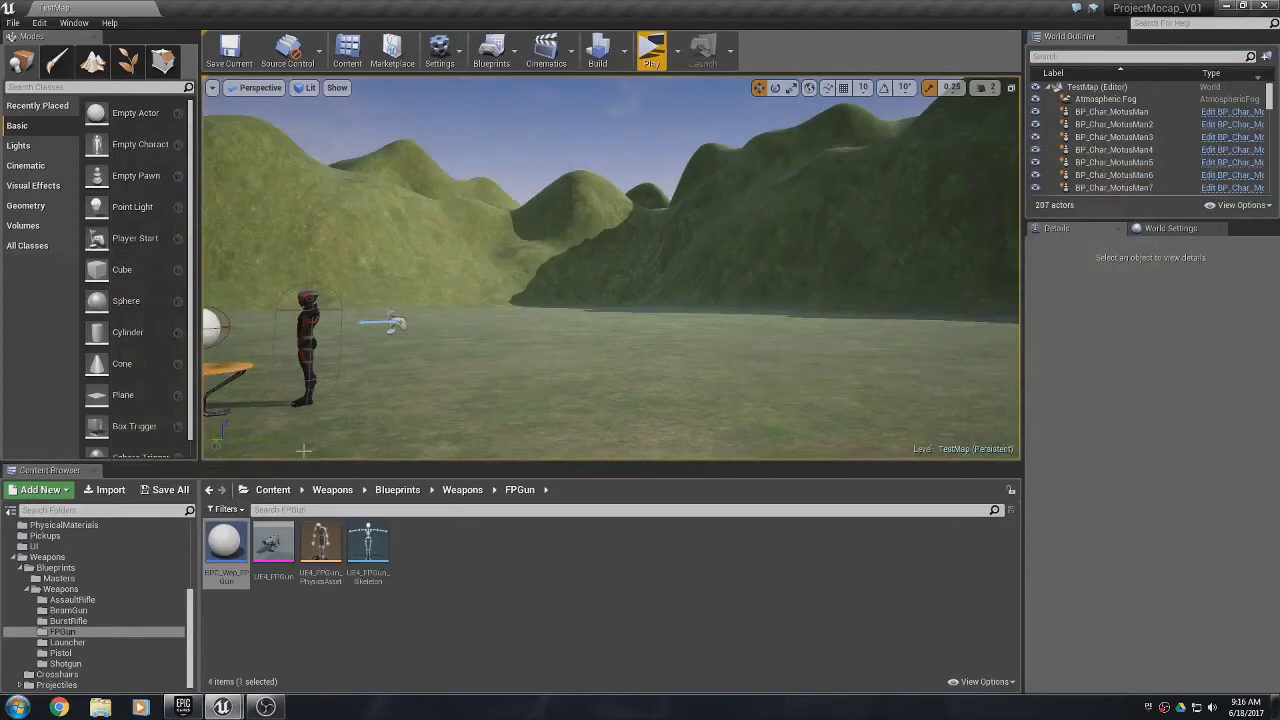
- In BPC_Wep_FPGun, set Hit Scan Damage Type to Explosive Damage and Hitscan Area Of Effect to 250, and compile the blueprint
double_click(225, 551)
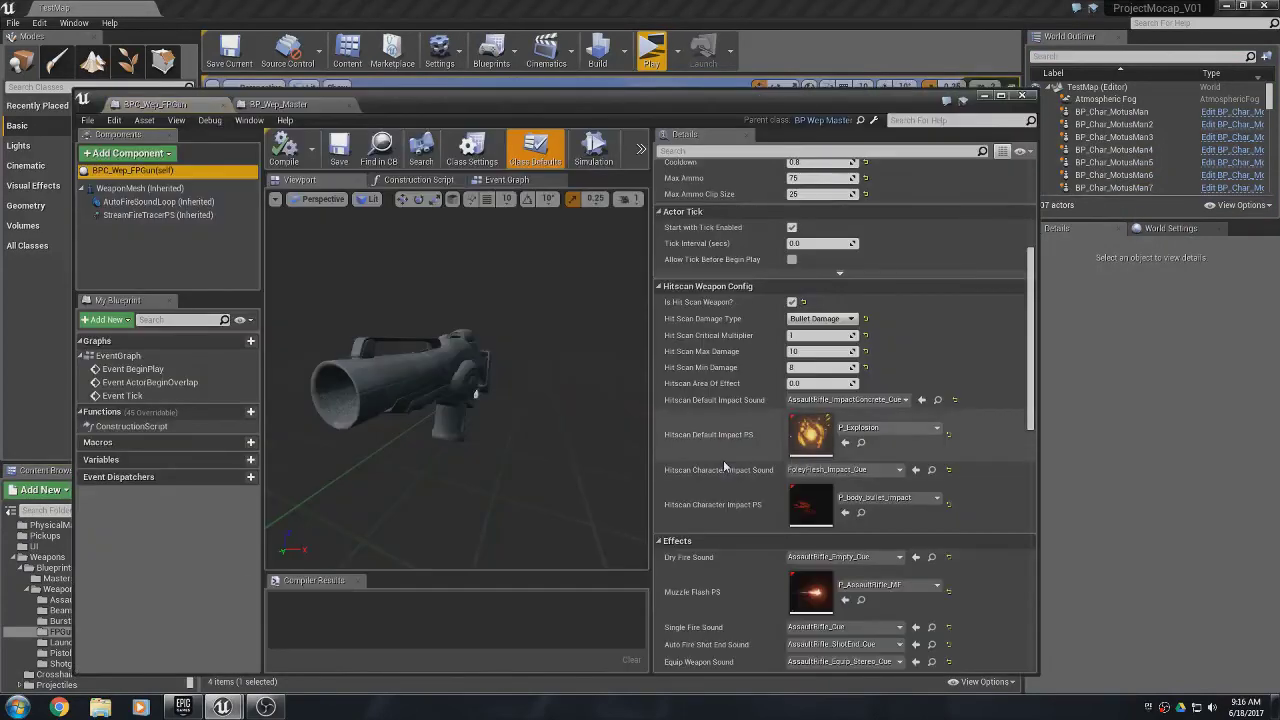
click(820, 318)
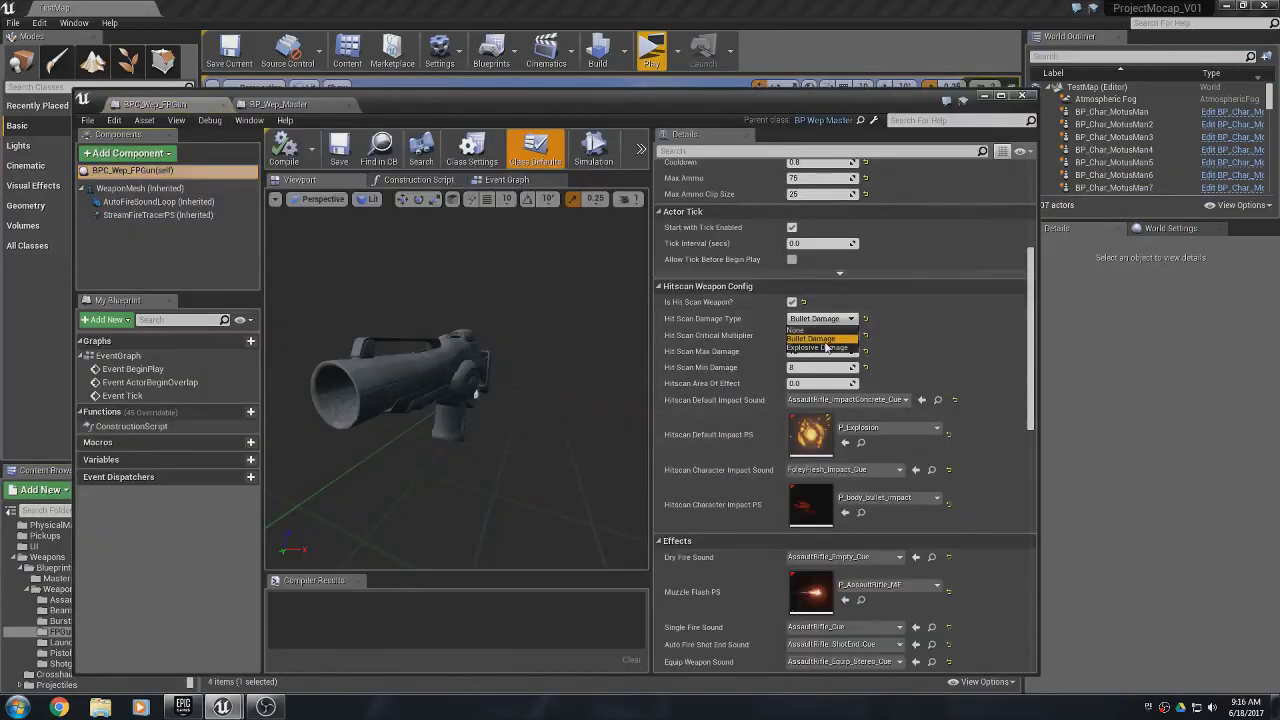
click(823, 348)
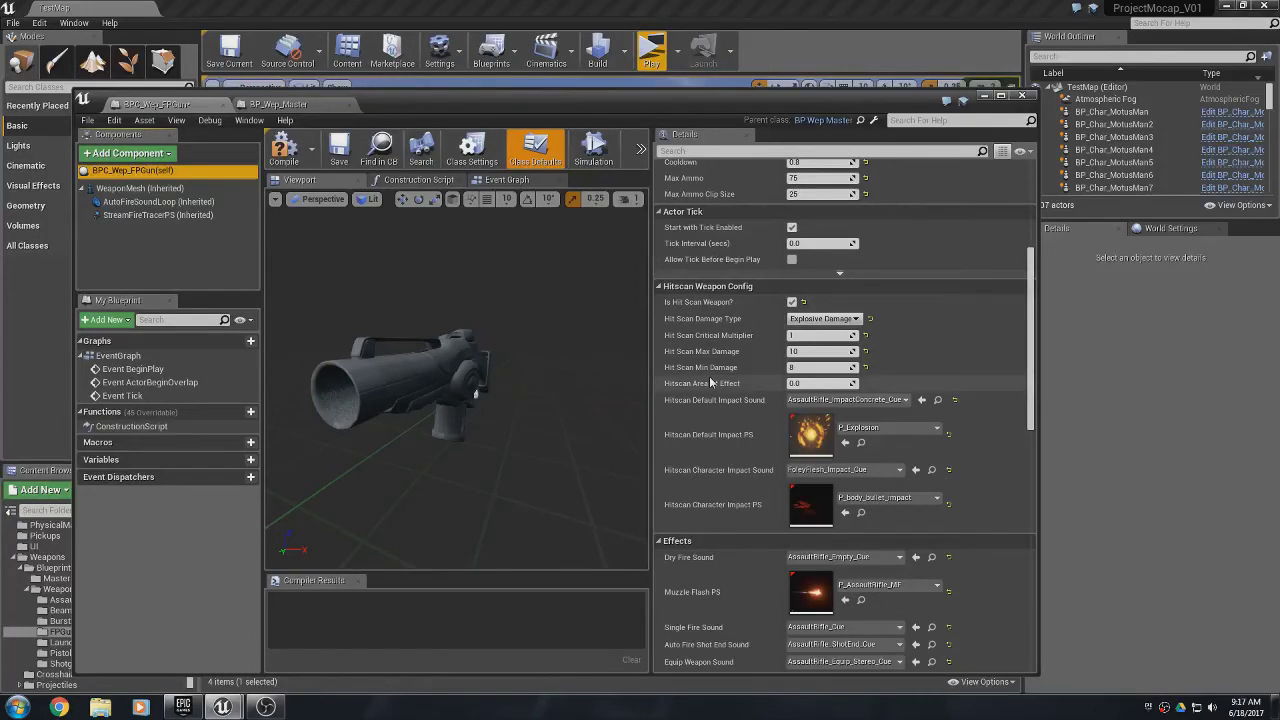
click(815, 382)
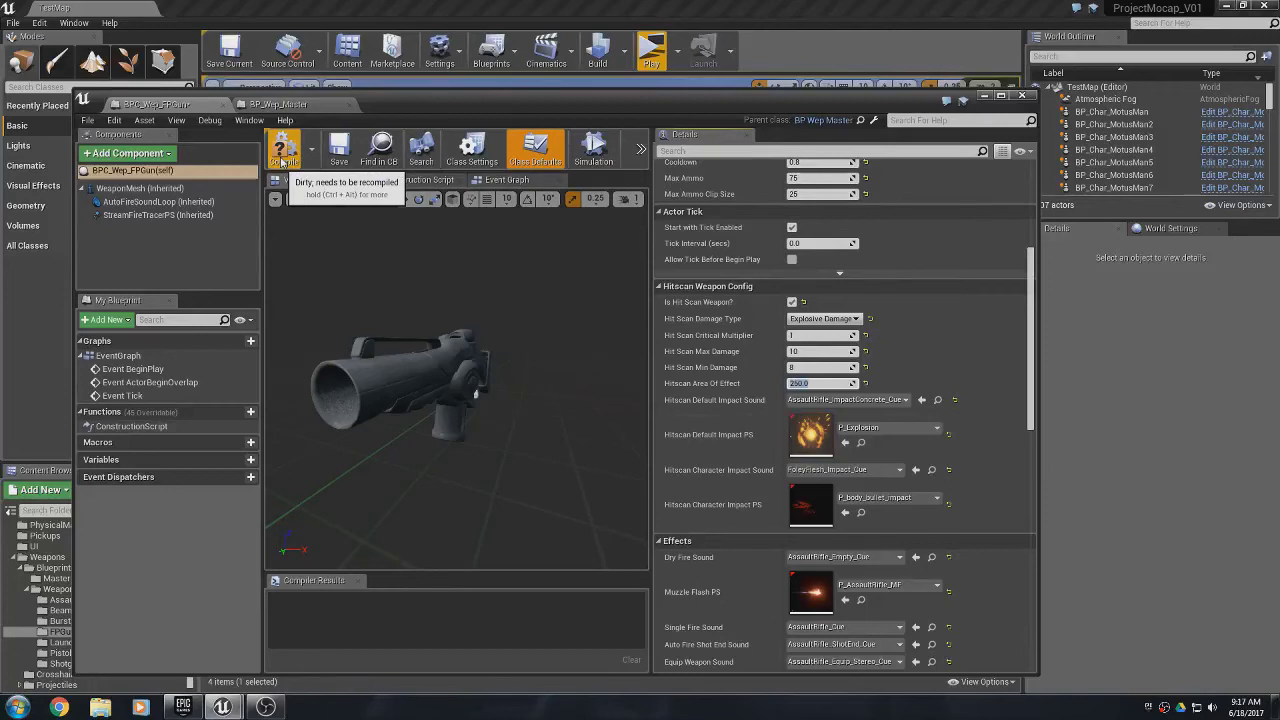
click(283, 163)
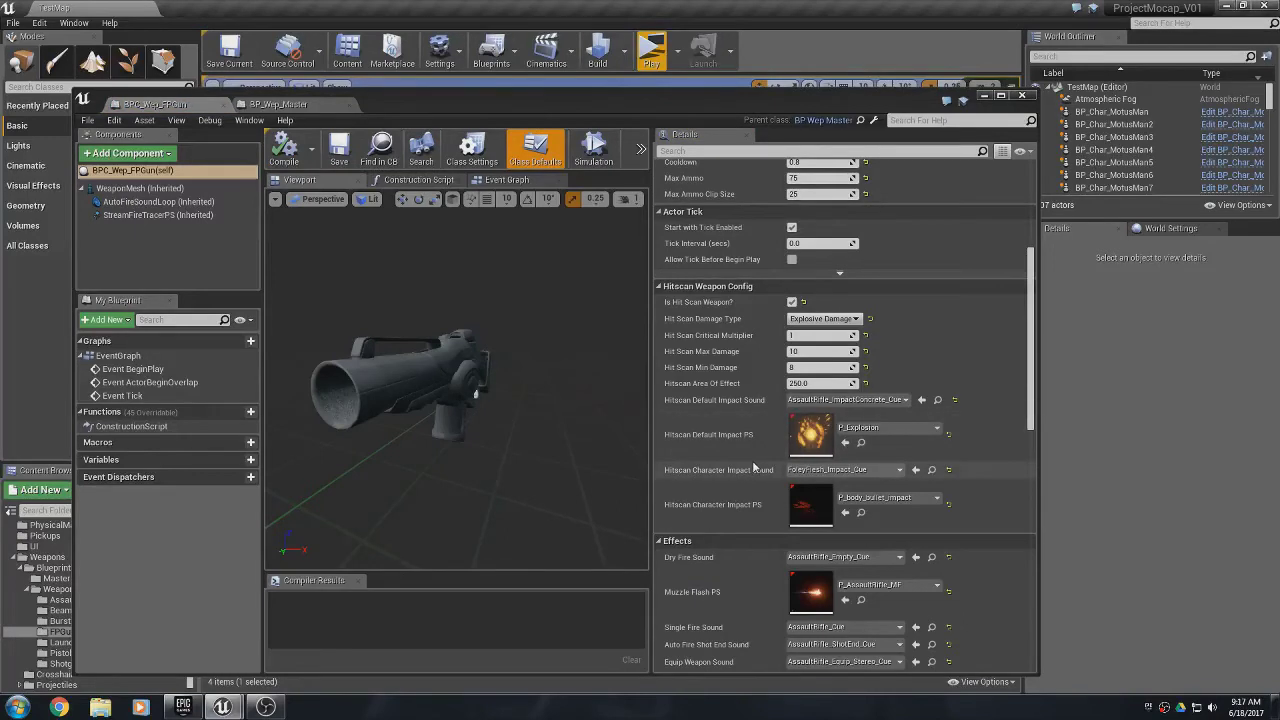
scroll(753, 466, up, 2)
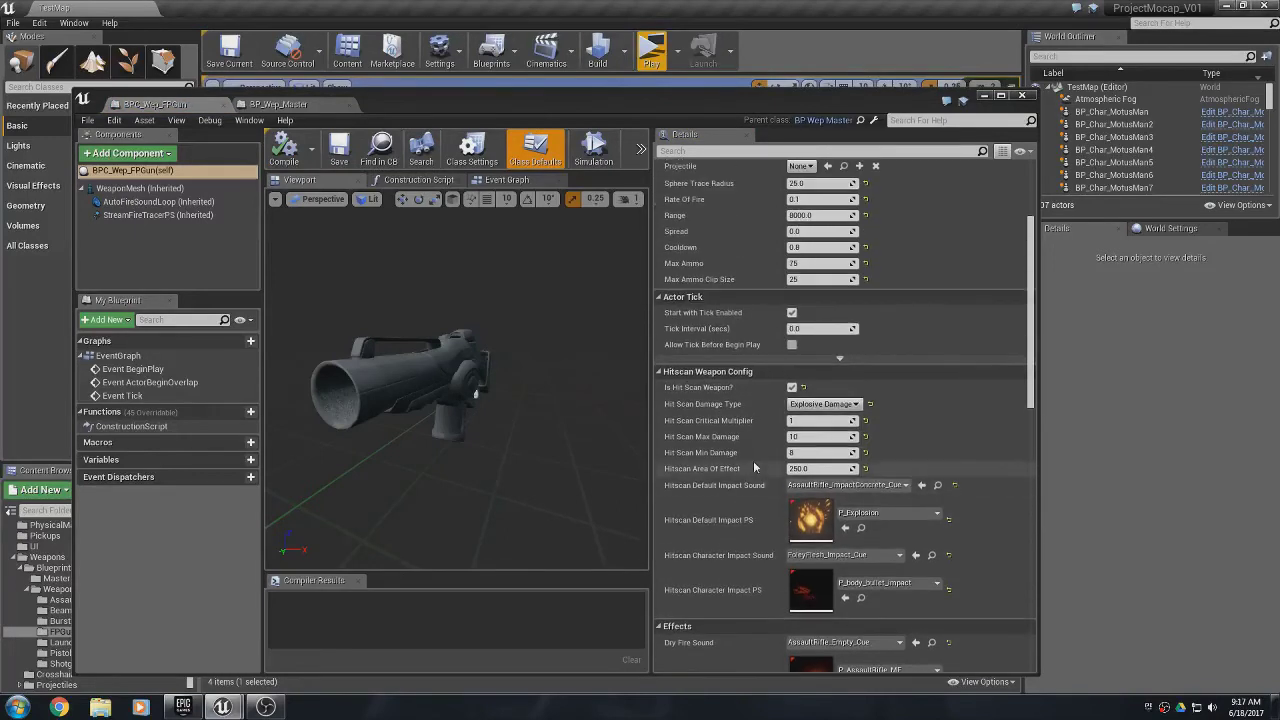
scroll(754, 465, up, 4)
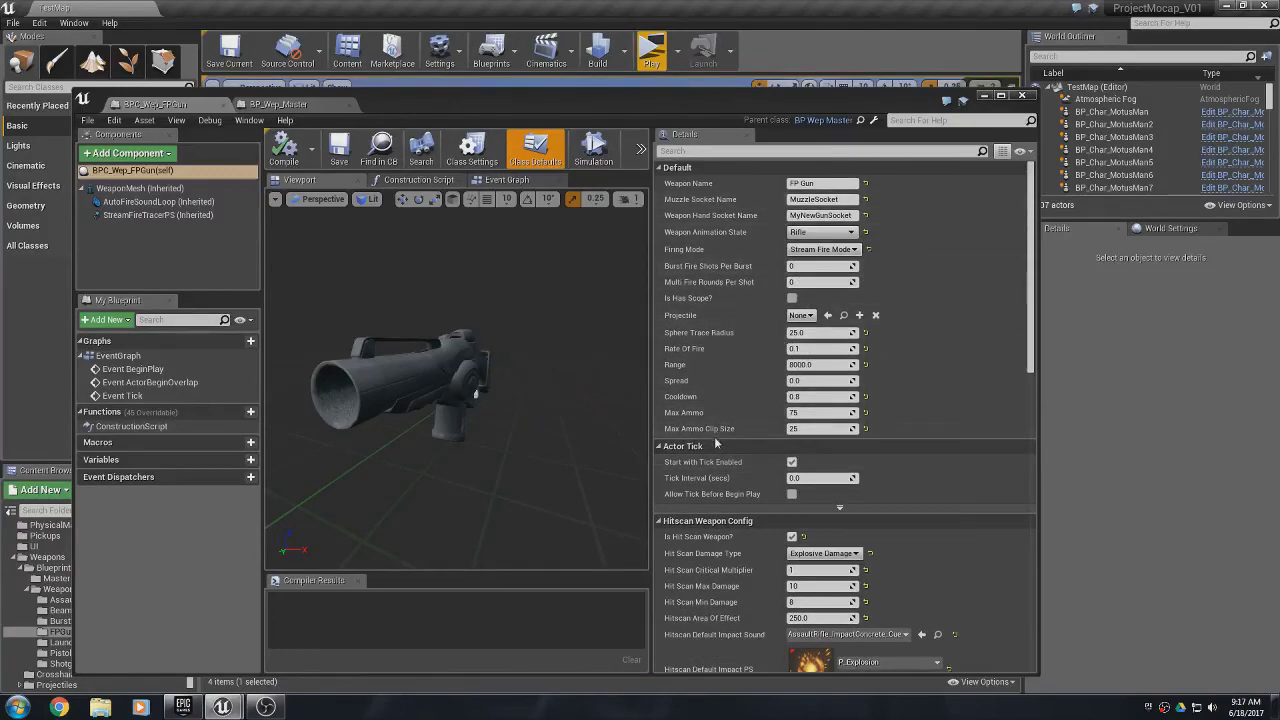
scroll(717, 444, down, 3)
scroll(717, 444, down, 8)
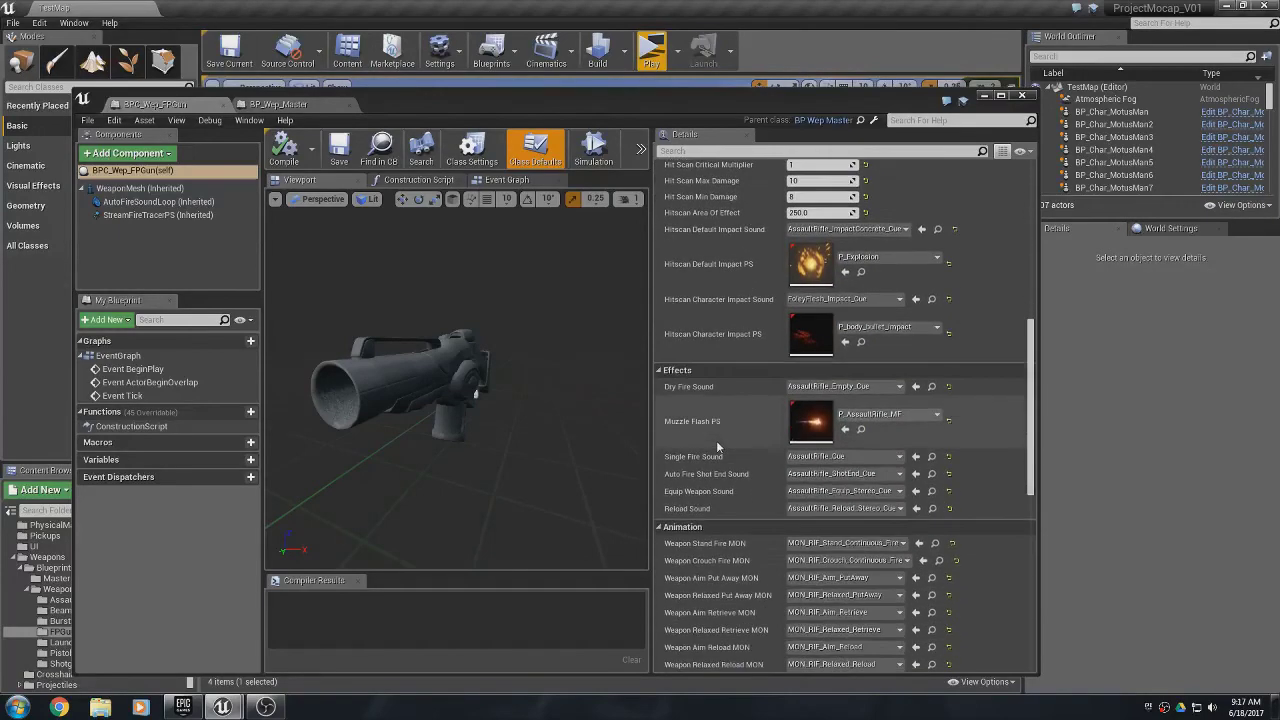
scroll(863, 430, down, 4)
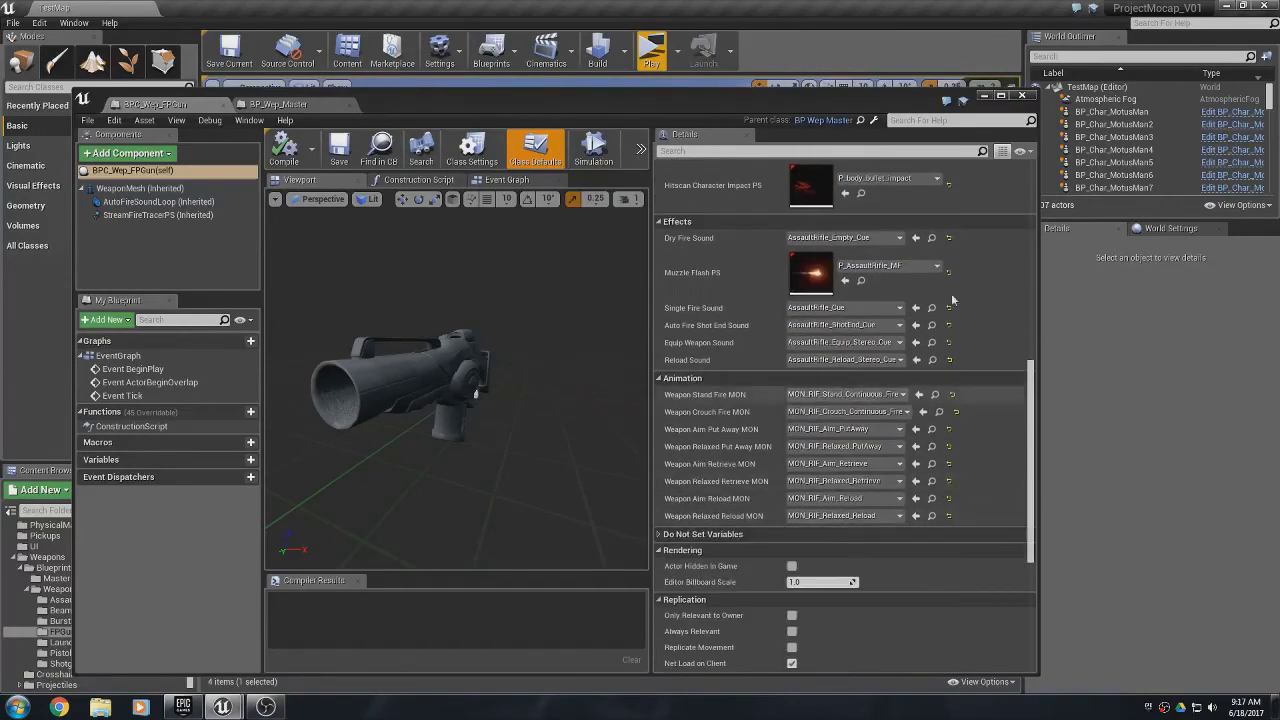
click(984, 96)
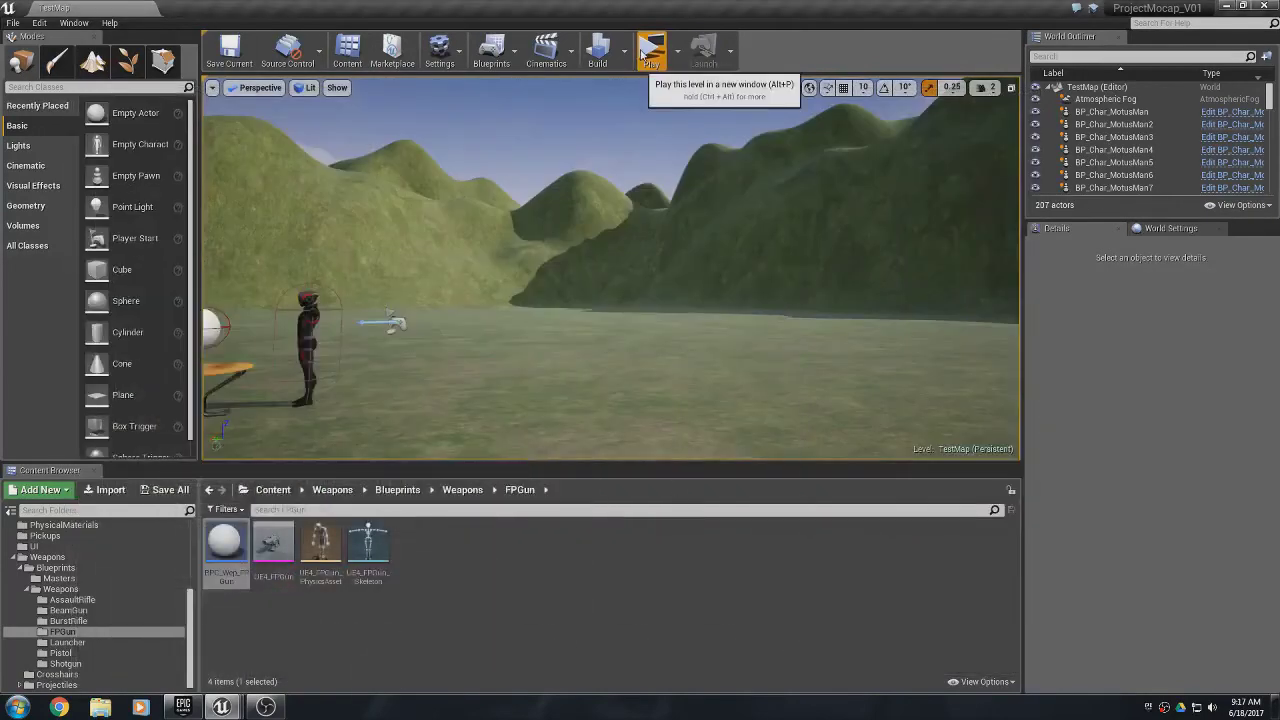
- Start a new multiplayer preview, empty the client's FP Gun toward the hills from the edge of the rooftop, and reload
click(651, 50)
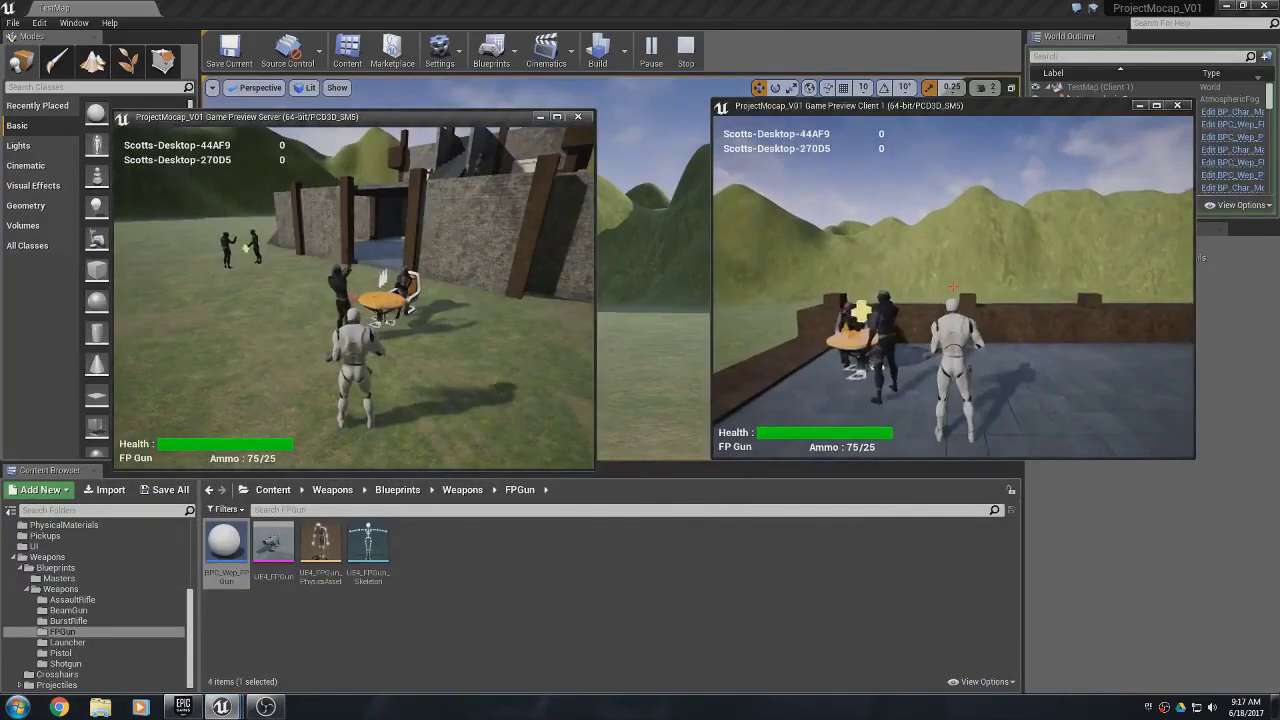
key(w)
key(space)
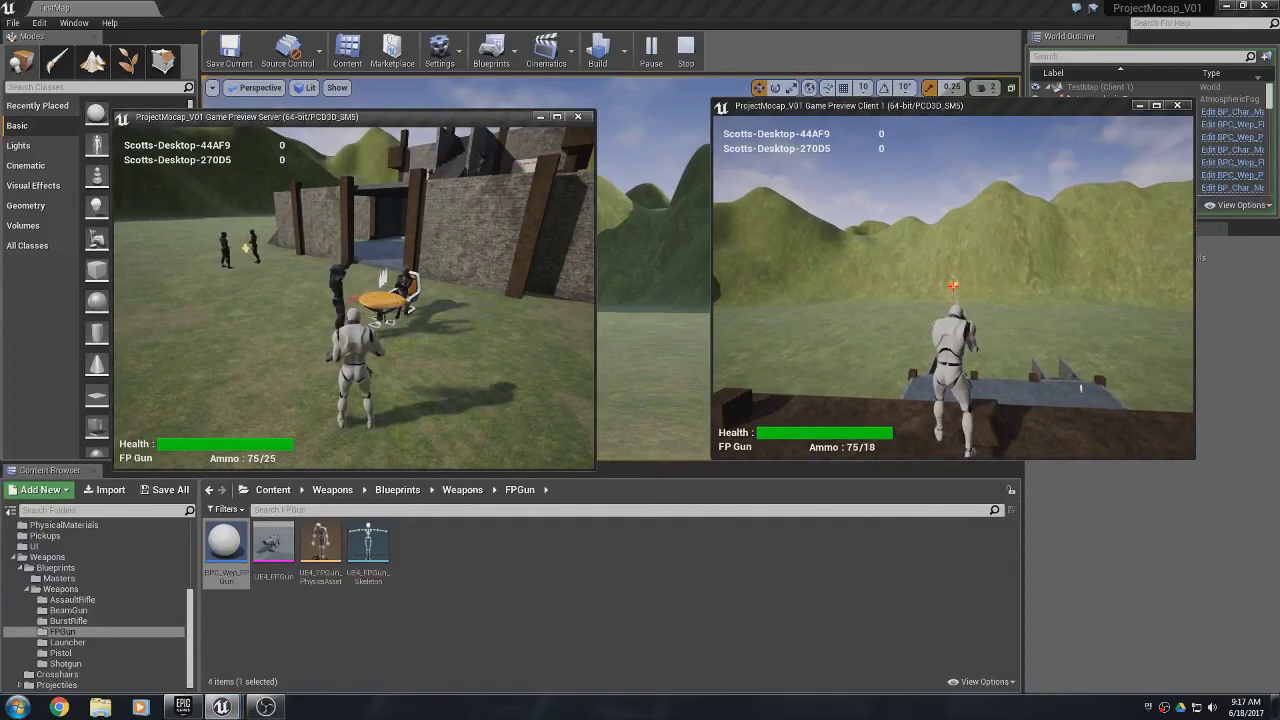
click(953, 287)
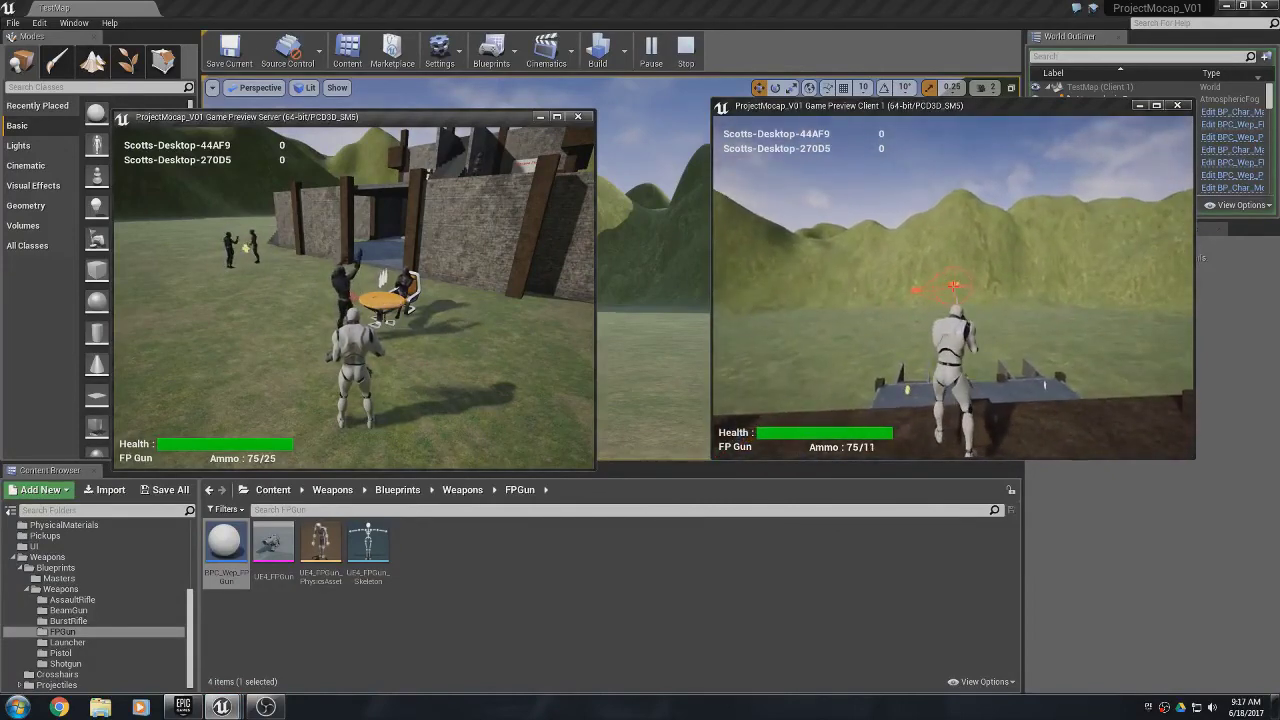
click(953, 286)
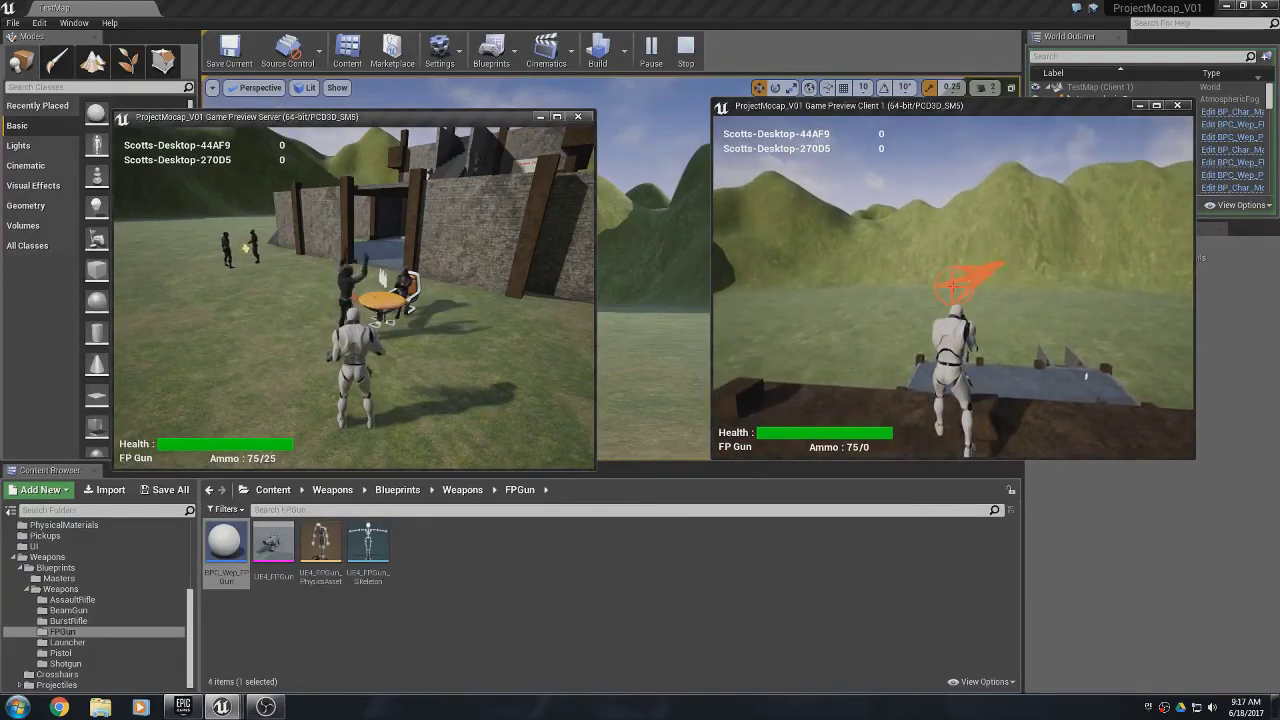
key(r)
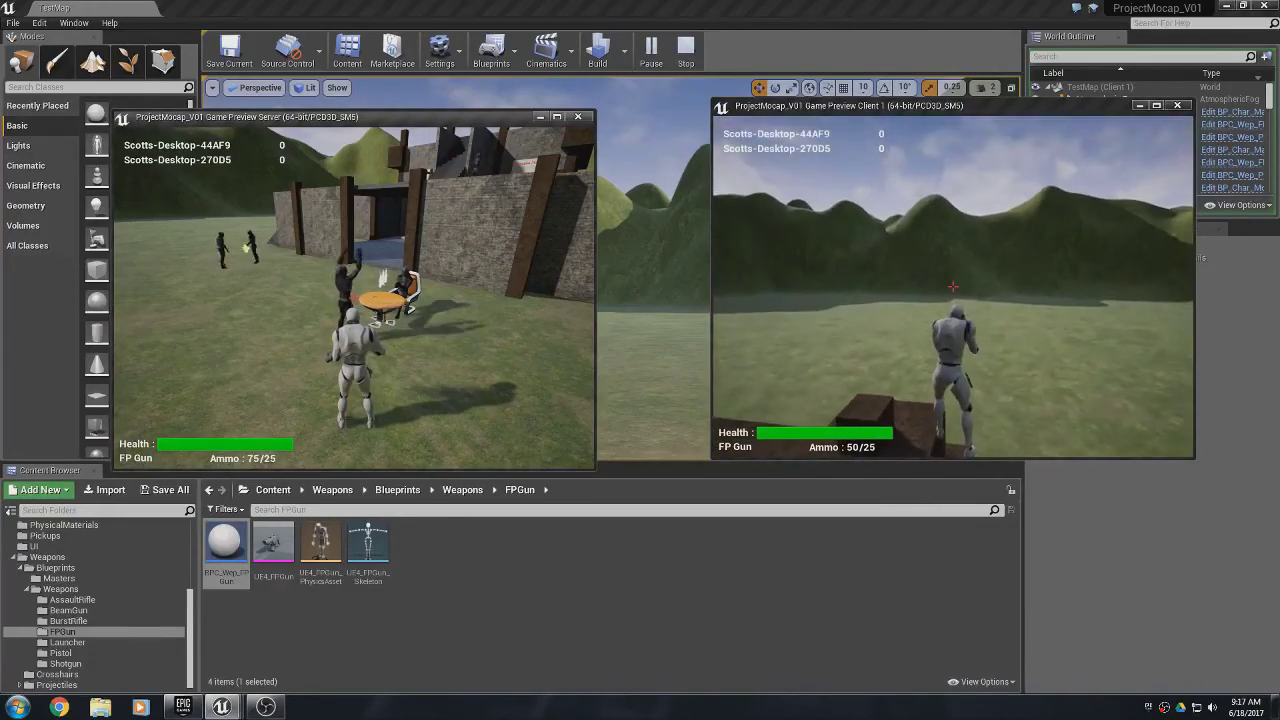
- Empty the client's second FP Gun clip in streams at the ground, hills and sky, move onto the grass, and reload
click(952, 287)
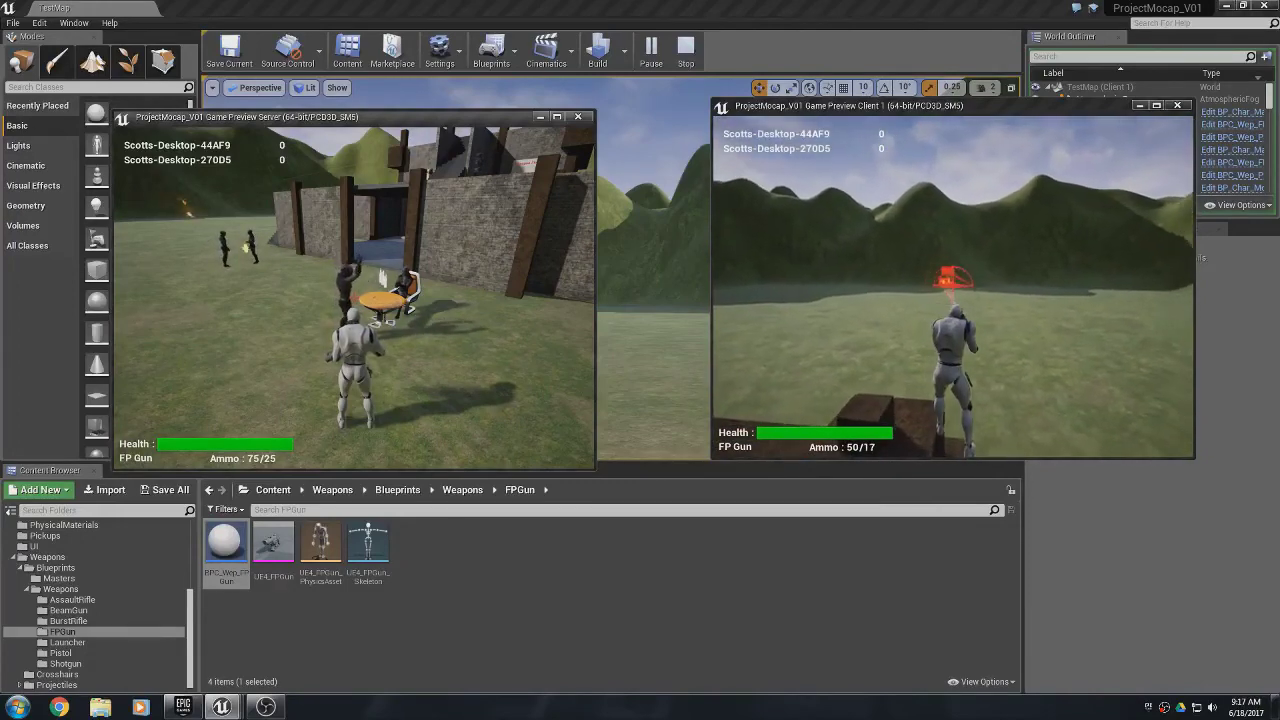
click(945, 283)
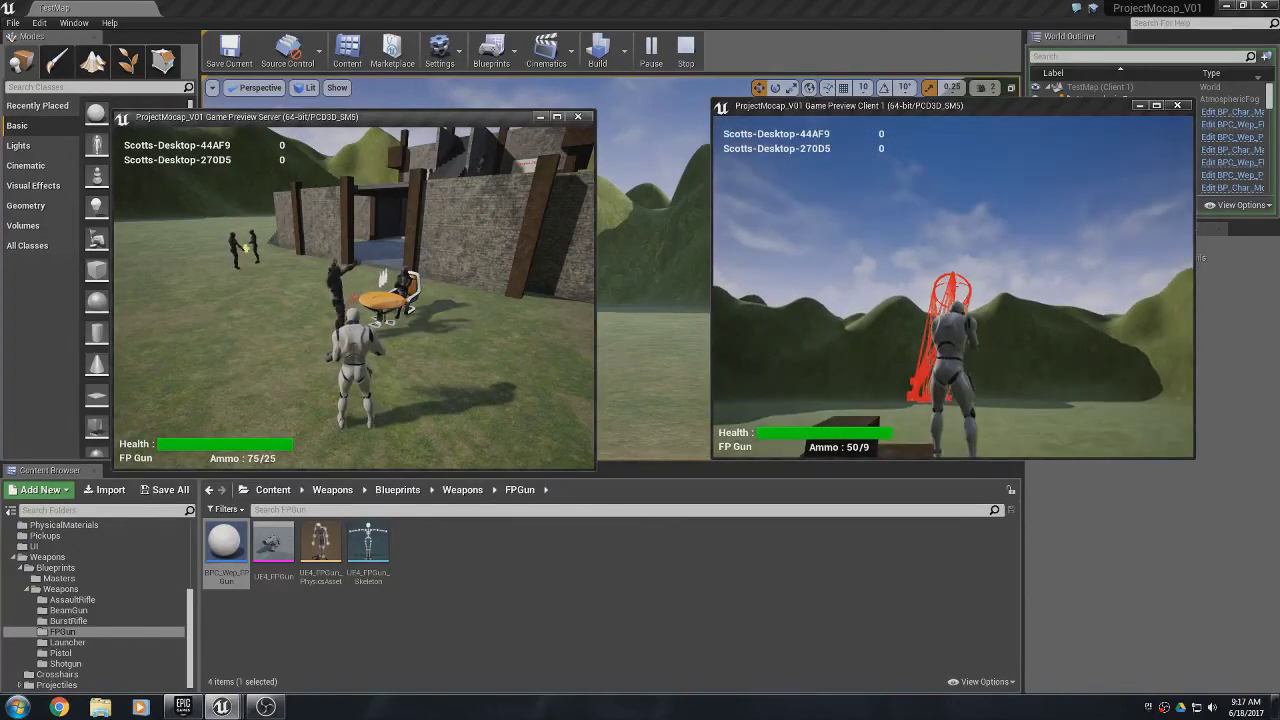
click(952, 287)
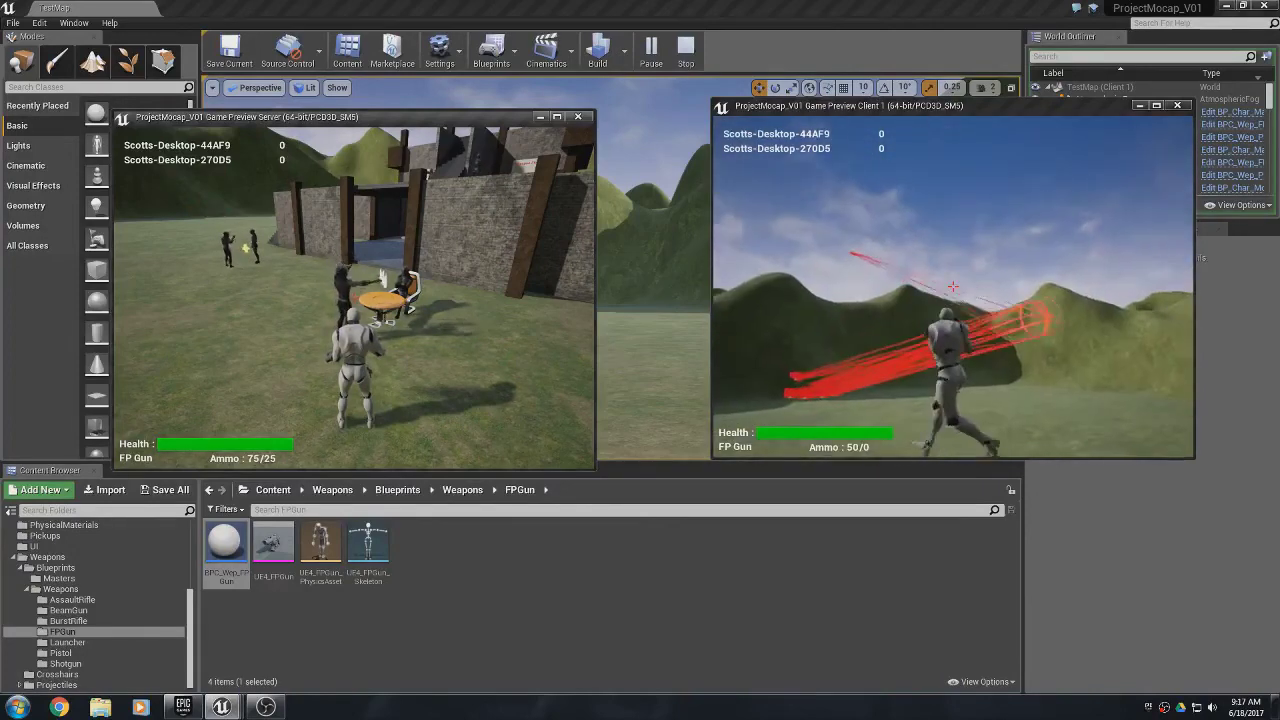
key(a)
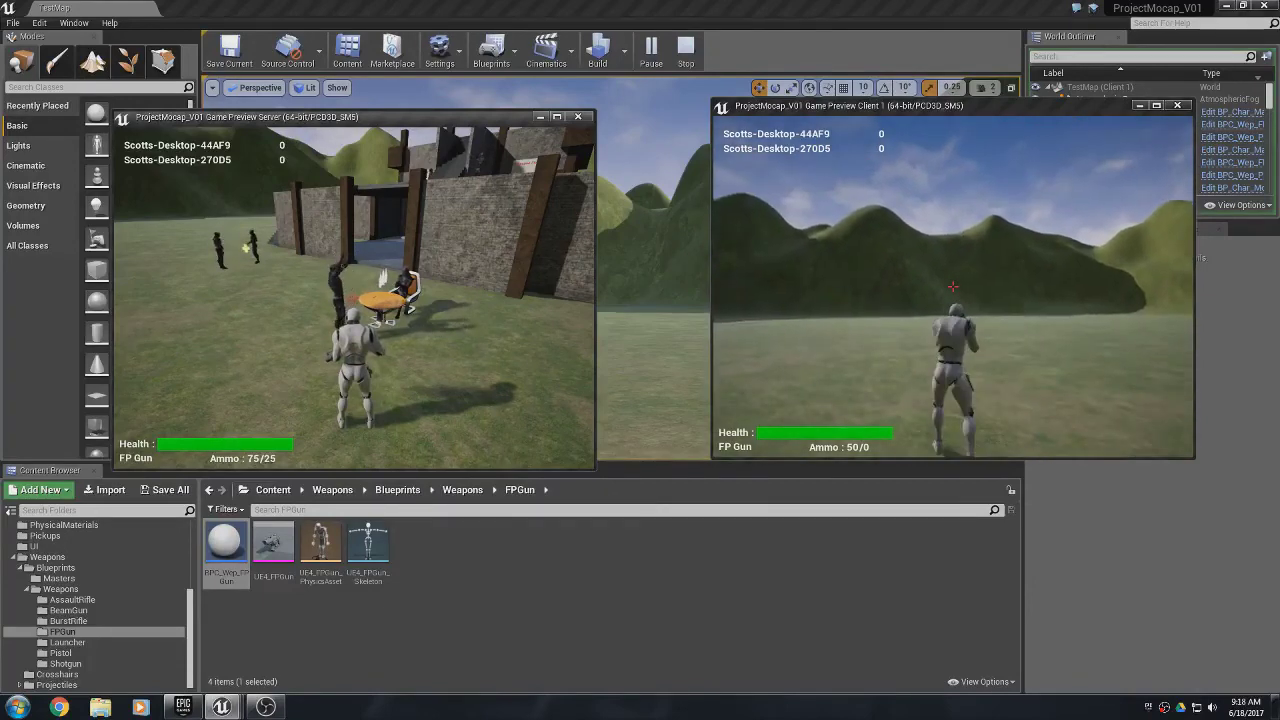
key(r)
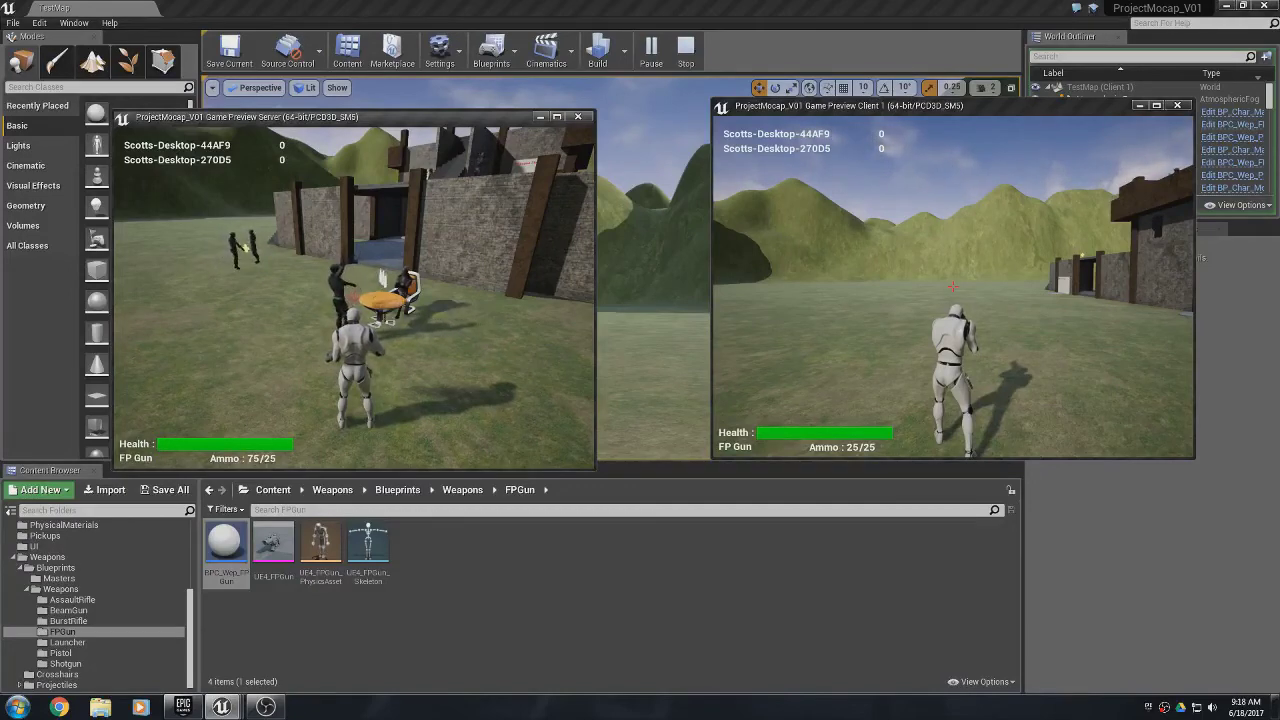
- Fire short FP Gun streams while moving the client back and forth on the open grass beside the building, and end the preview
key(w)
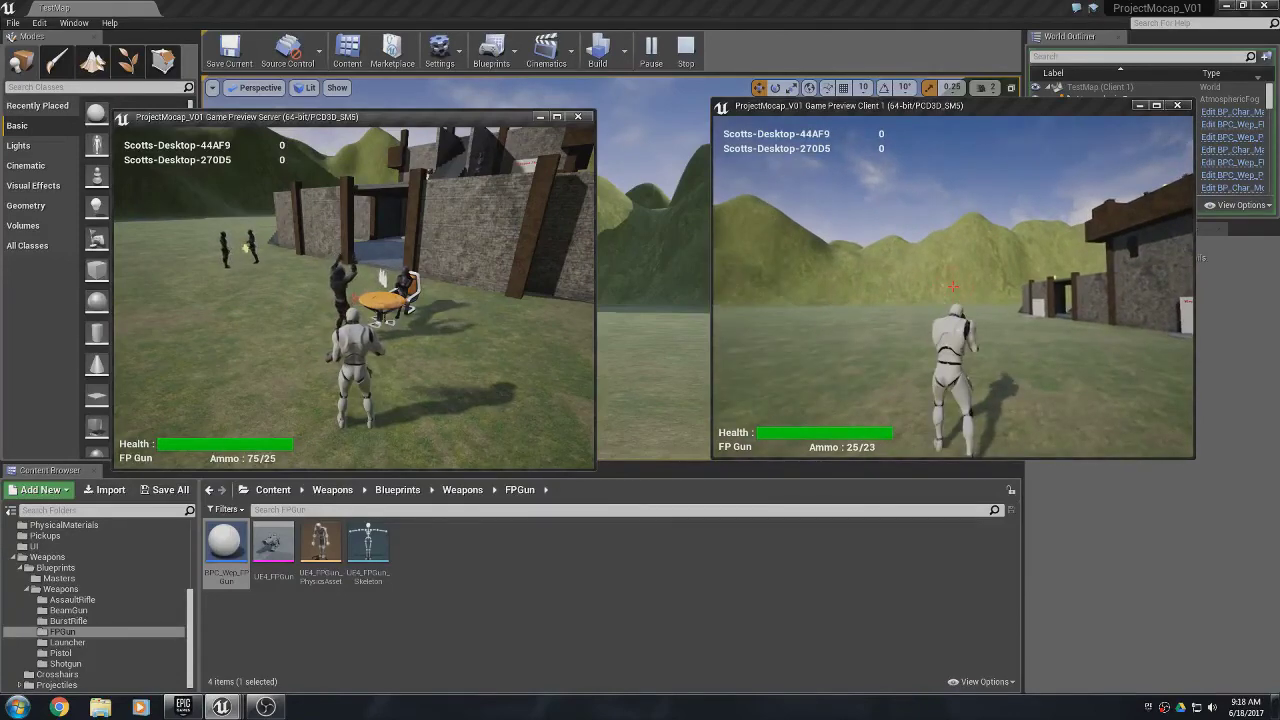
key(a)
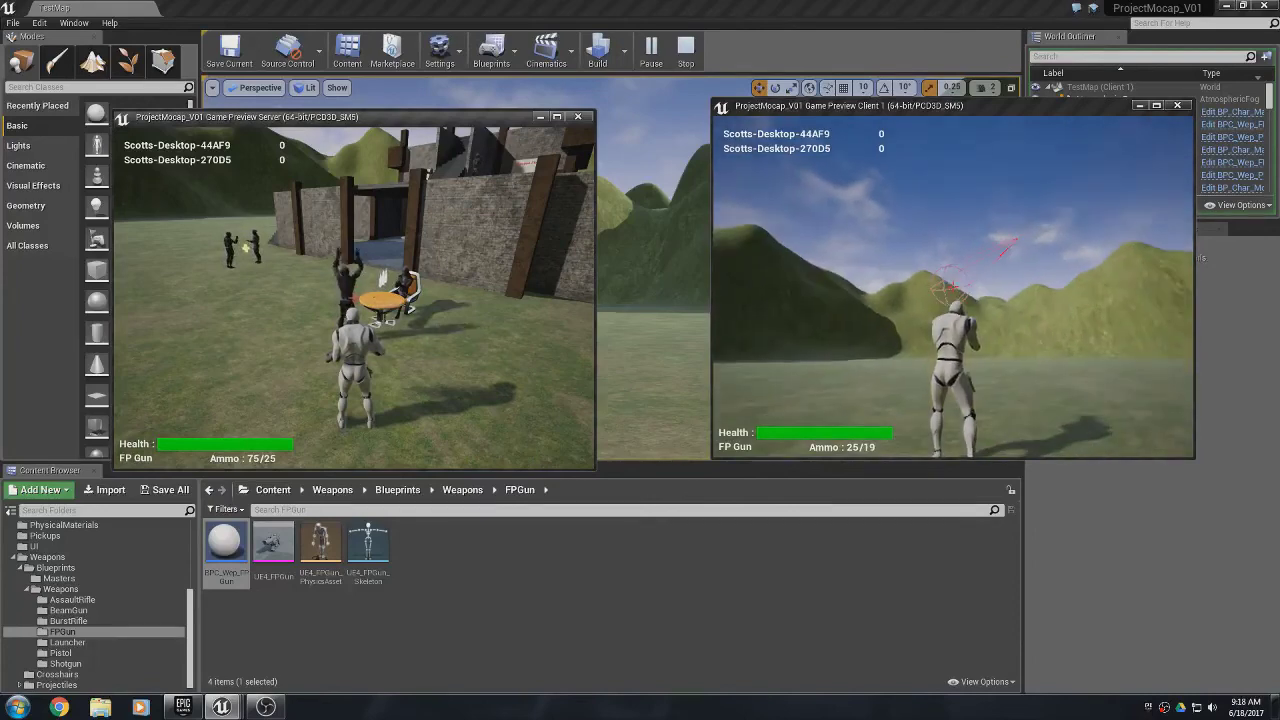
key(d)
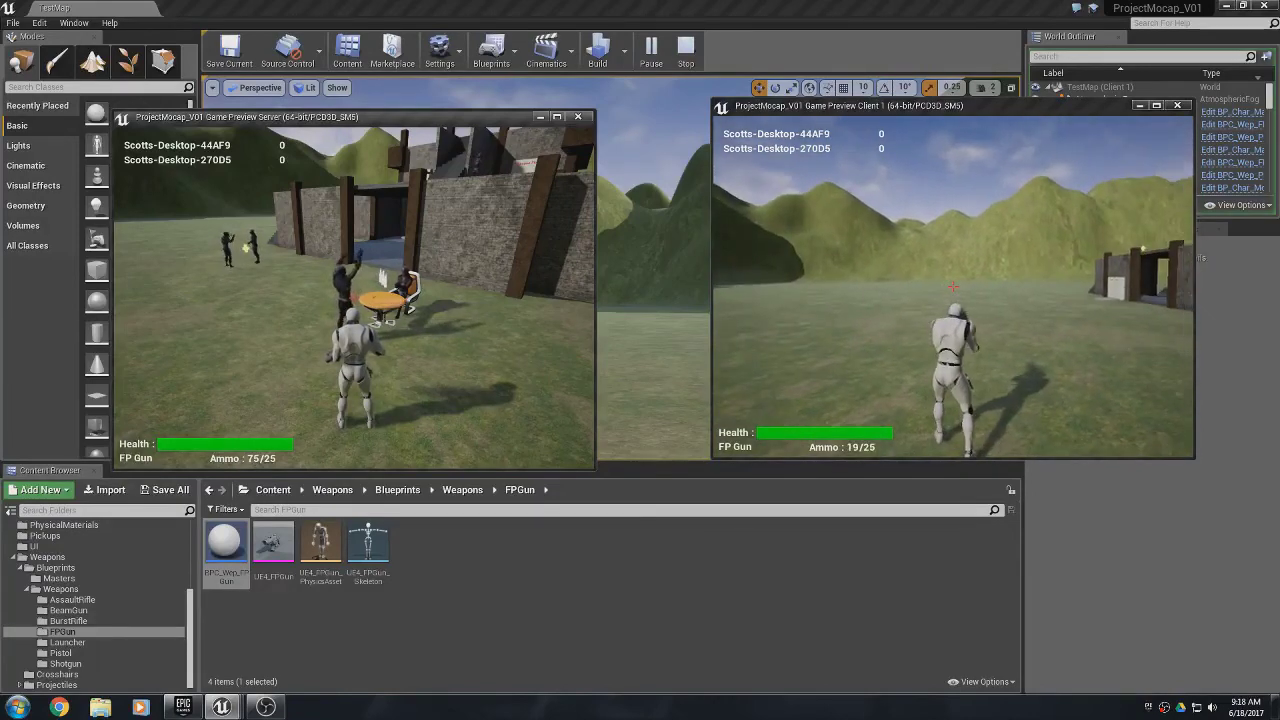
key(a)
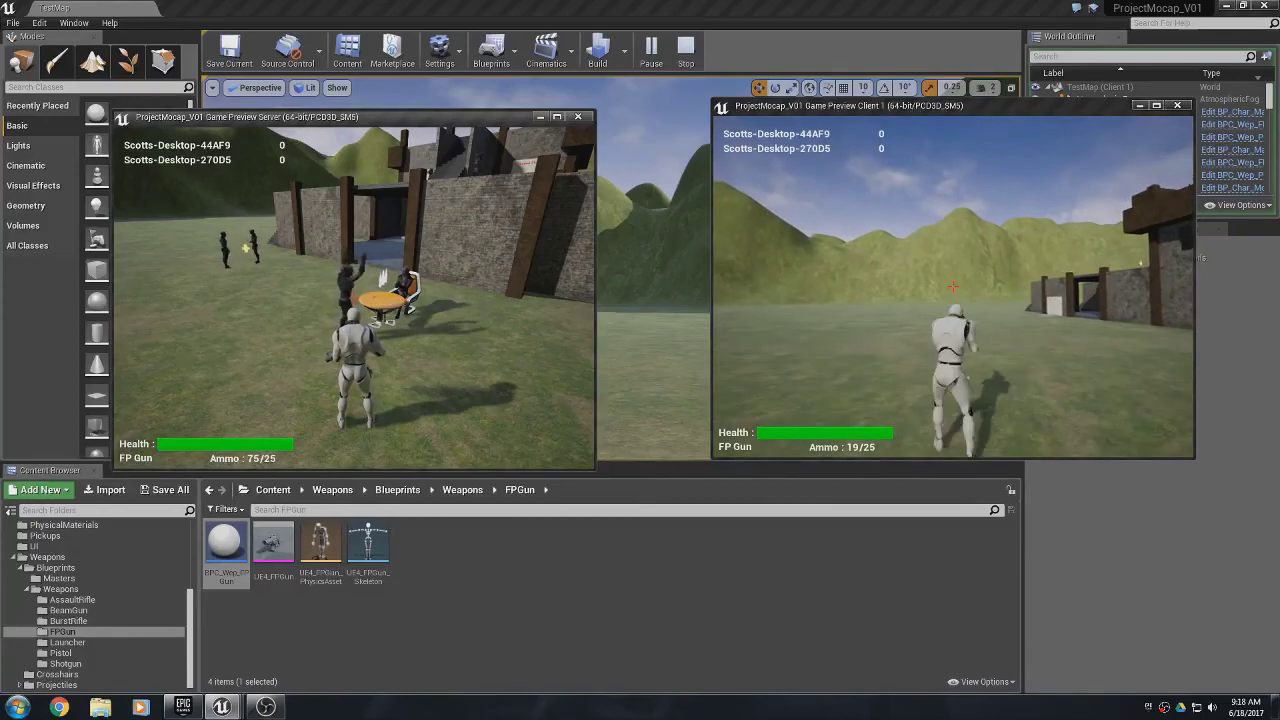
click(953, 287)
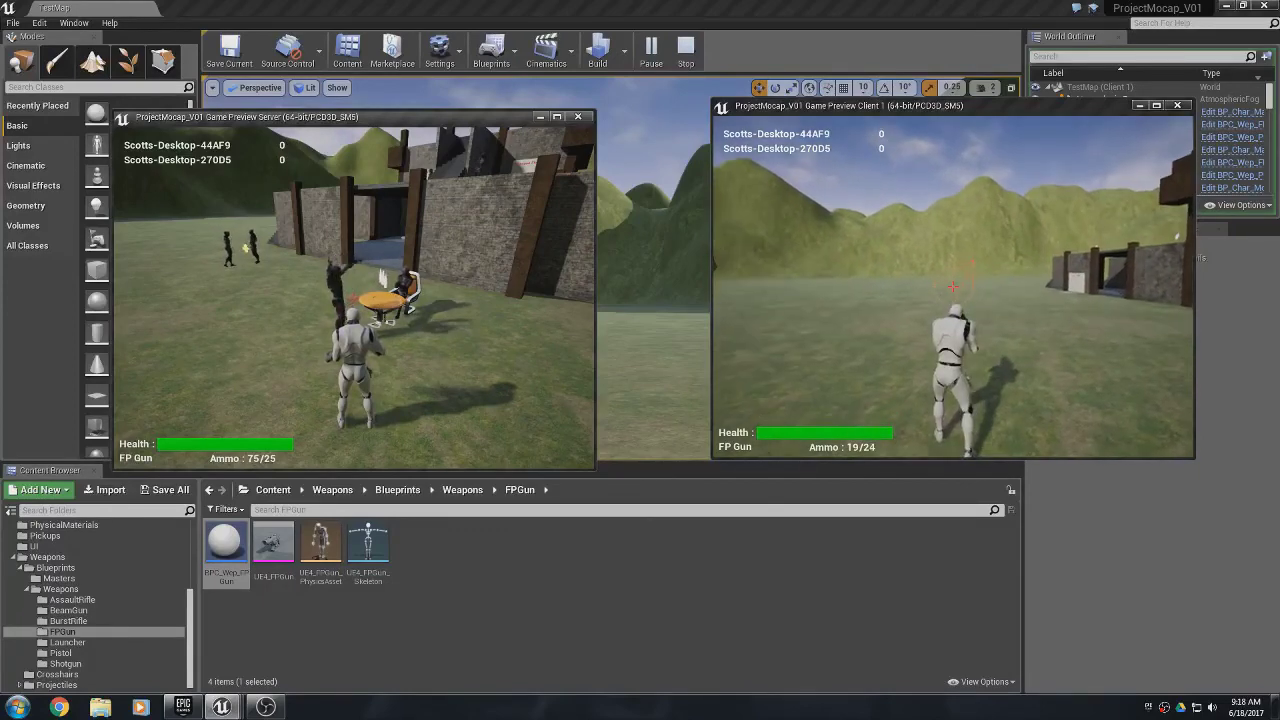
key(d)
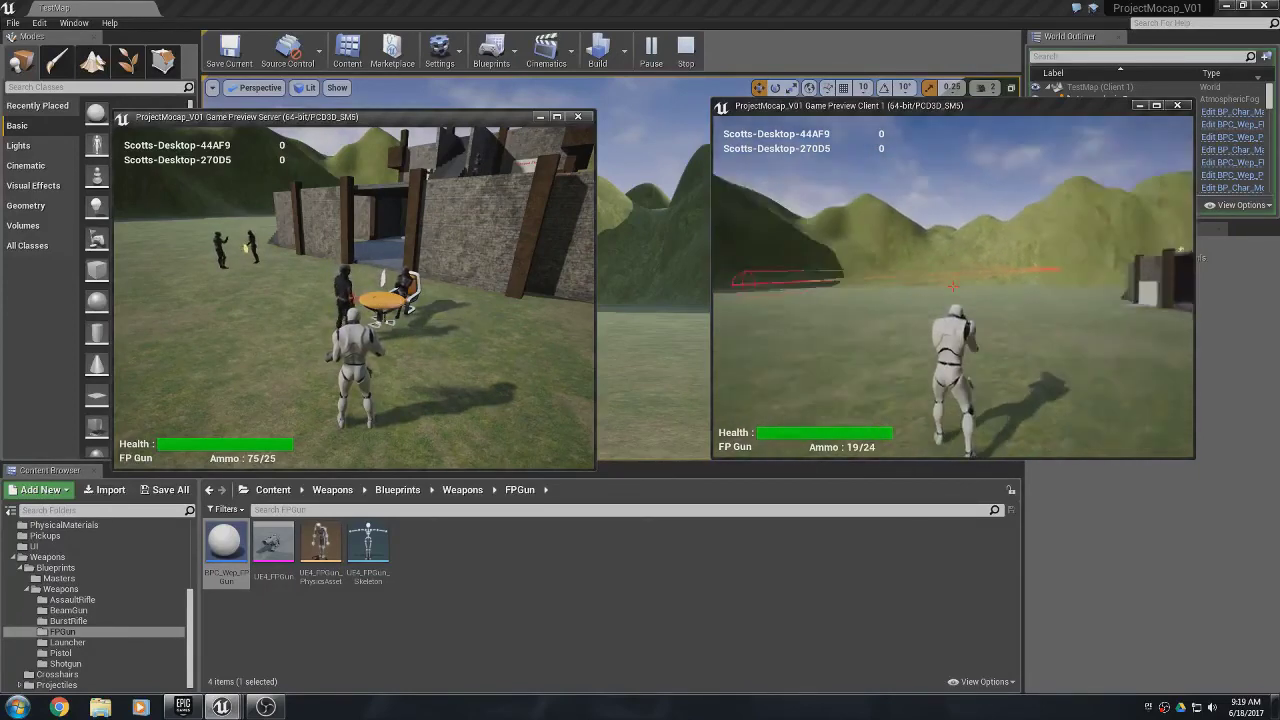
key(a)
key(d)
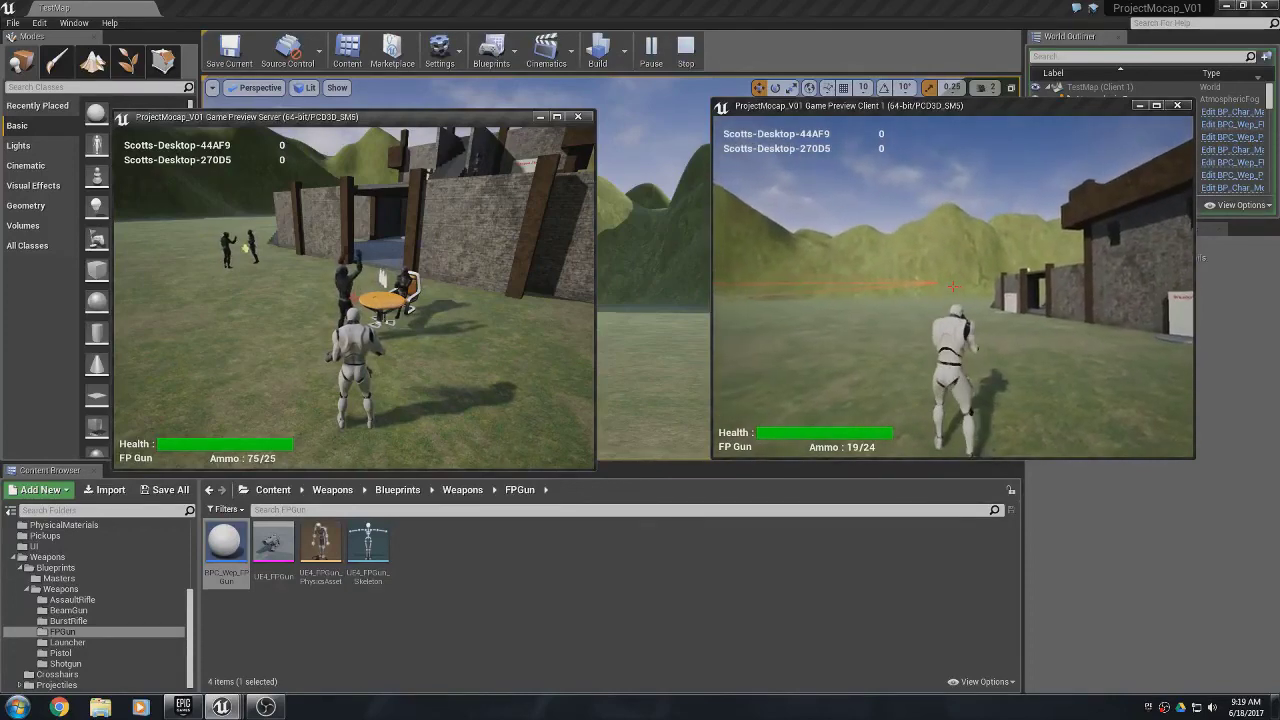
key(a)
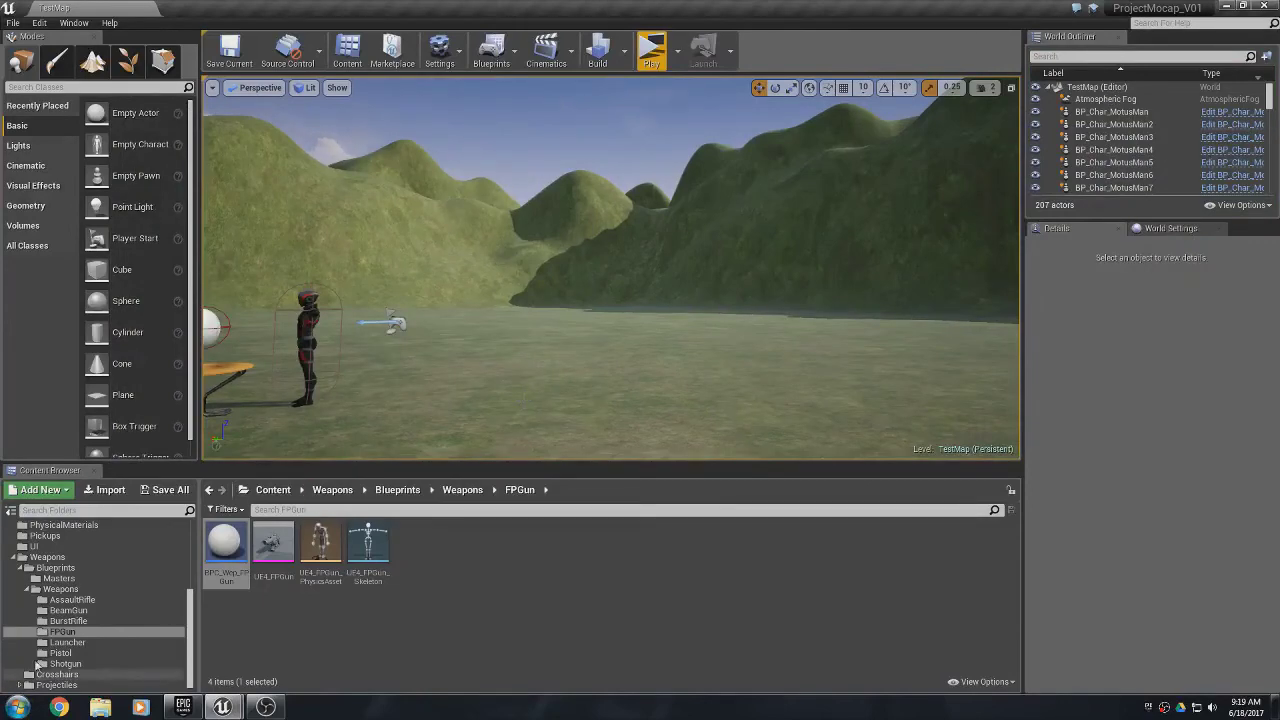
- Collapse the weapon subfolders and their parent Blueprints folder in the content folder tree
click(31, 592)
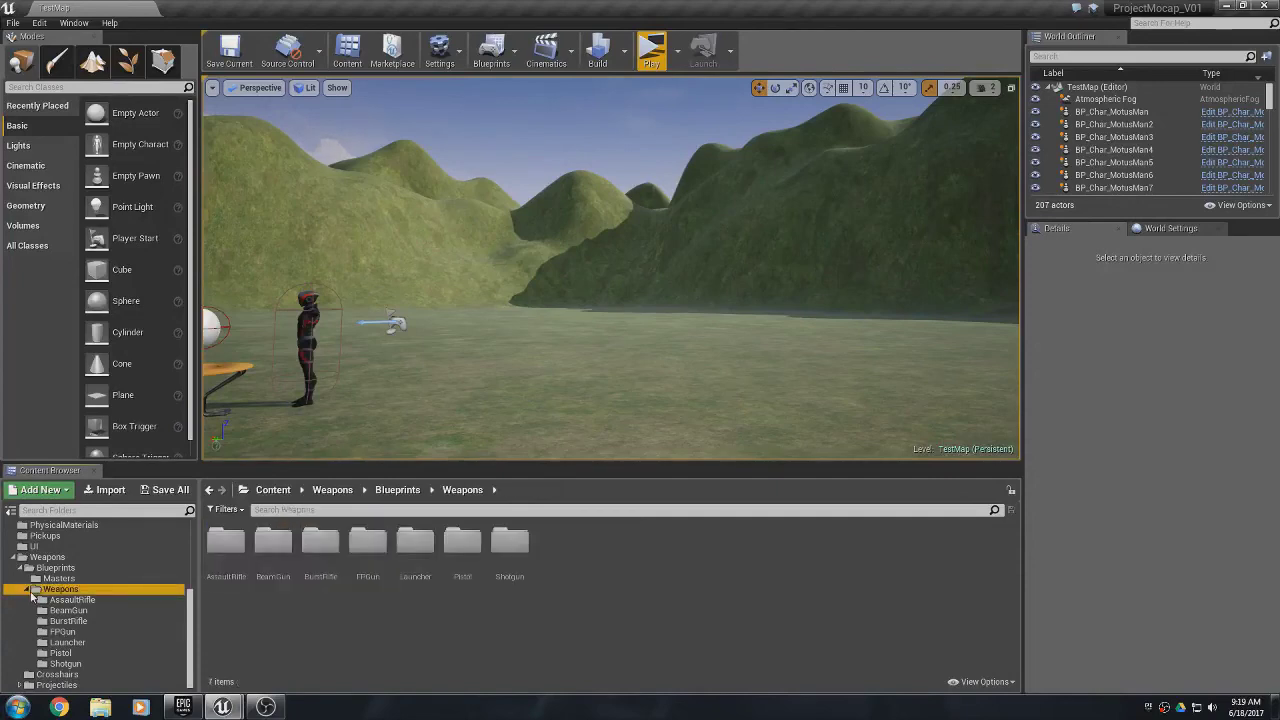
click(28, 590)
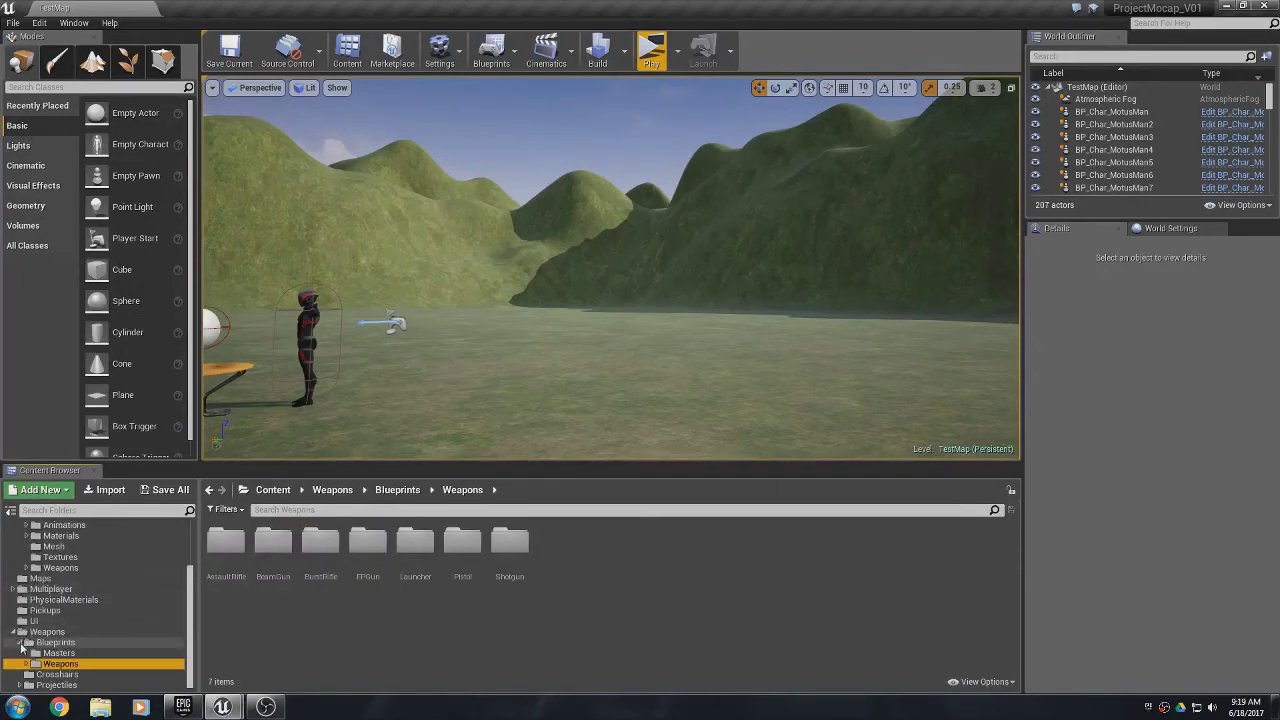
click(22, 644)
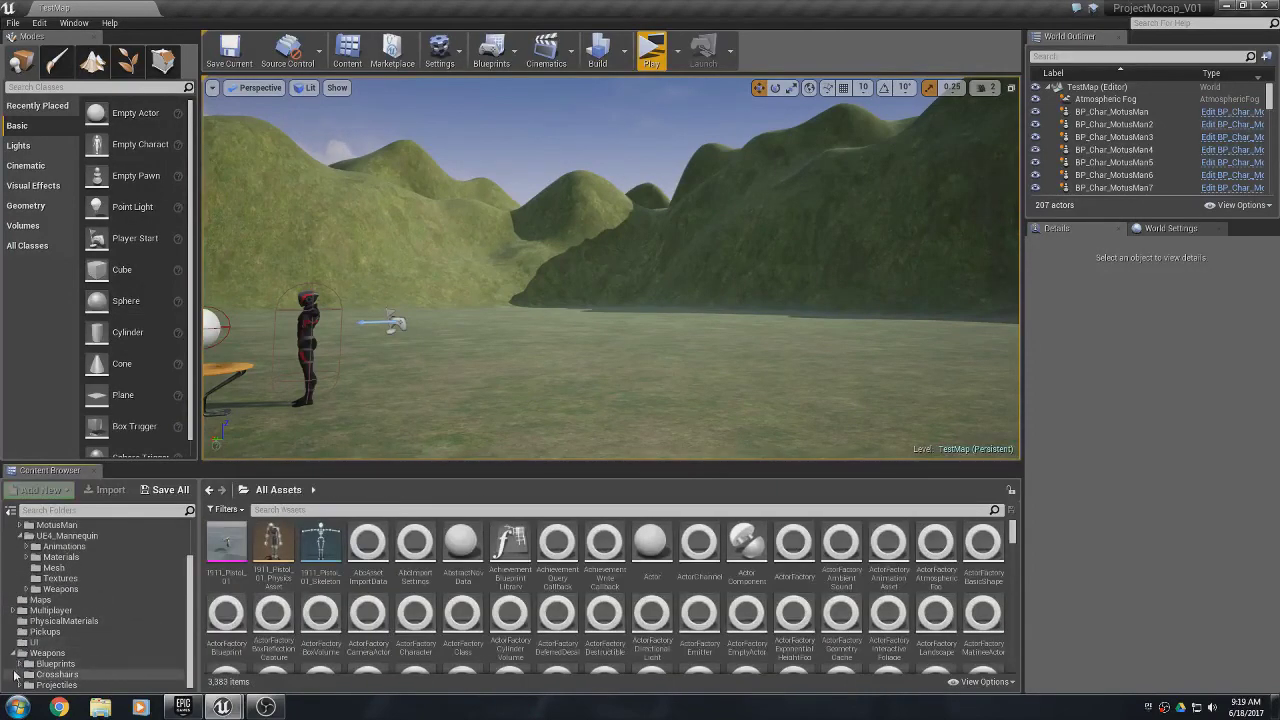
- Open BP_Proj_Master from the Projectiles Blueprints folder and examine its event graph, viewport and class defaults
click(20, 685)
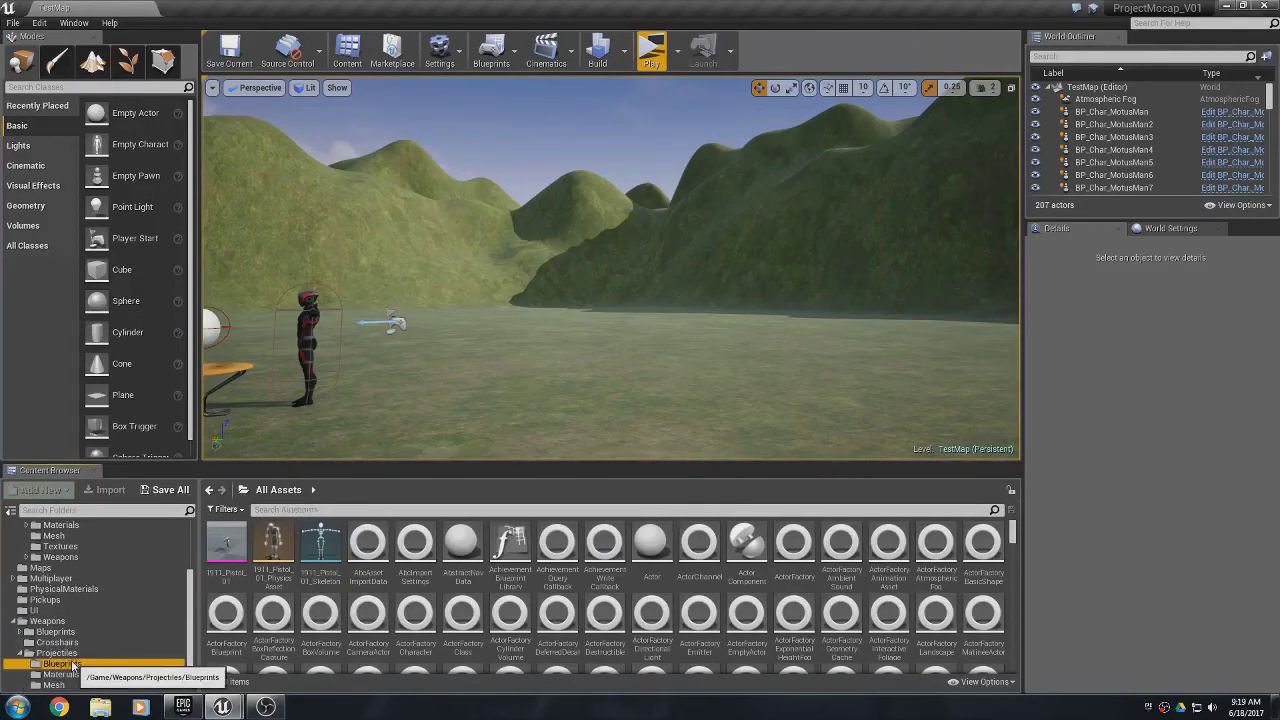
click(80, 664)
double_click(214, 576)
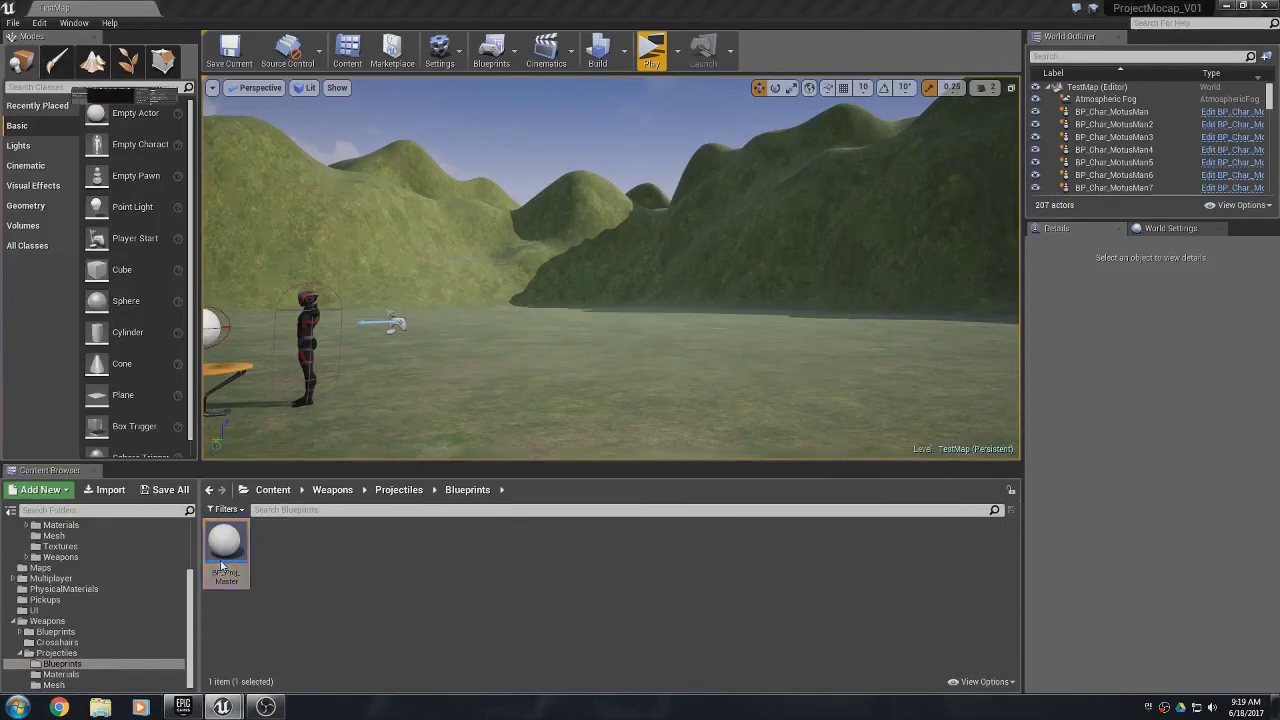
scroll(425, 411, down, 7)
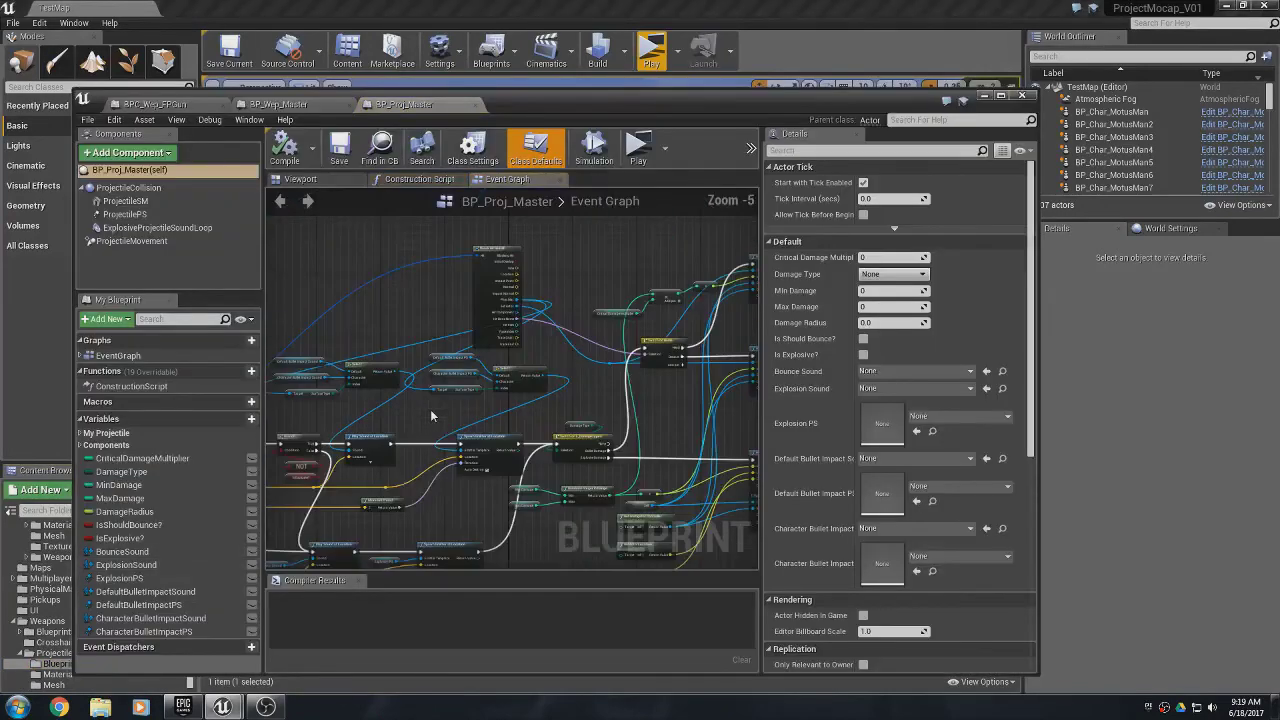
scroll(432, 416, down, 3)
click(318, 182)
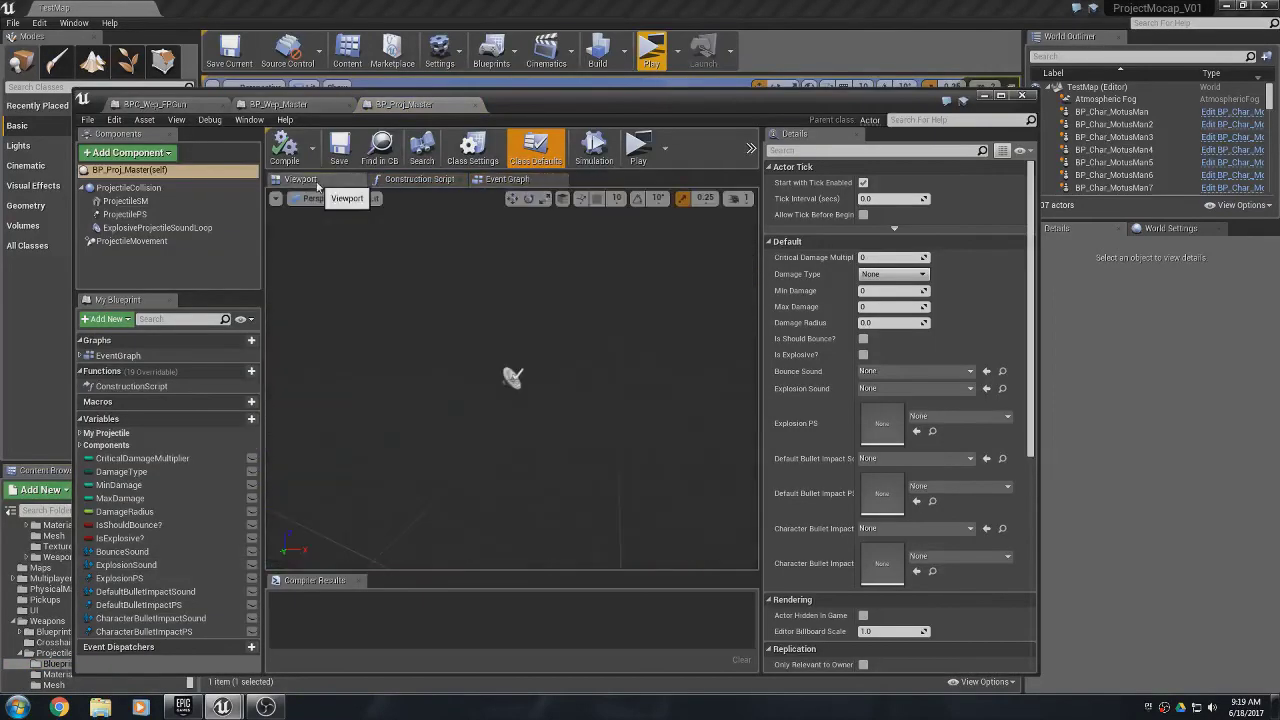
click(408, 181)
click(335, 180)
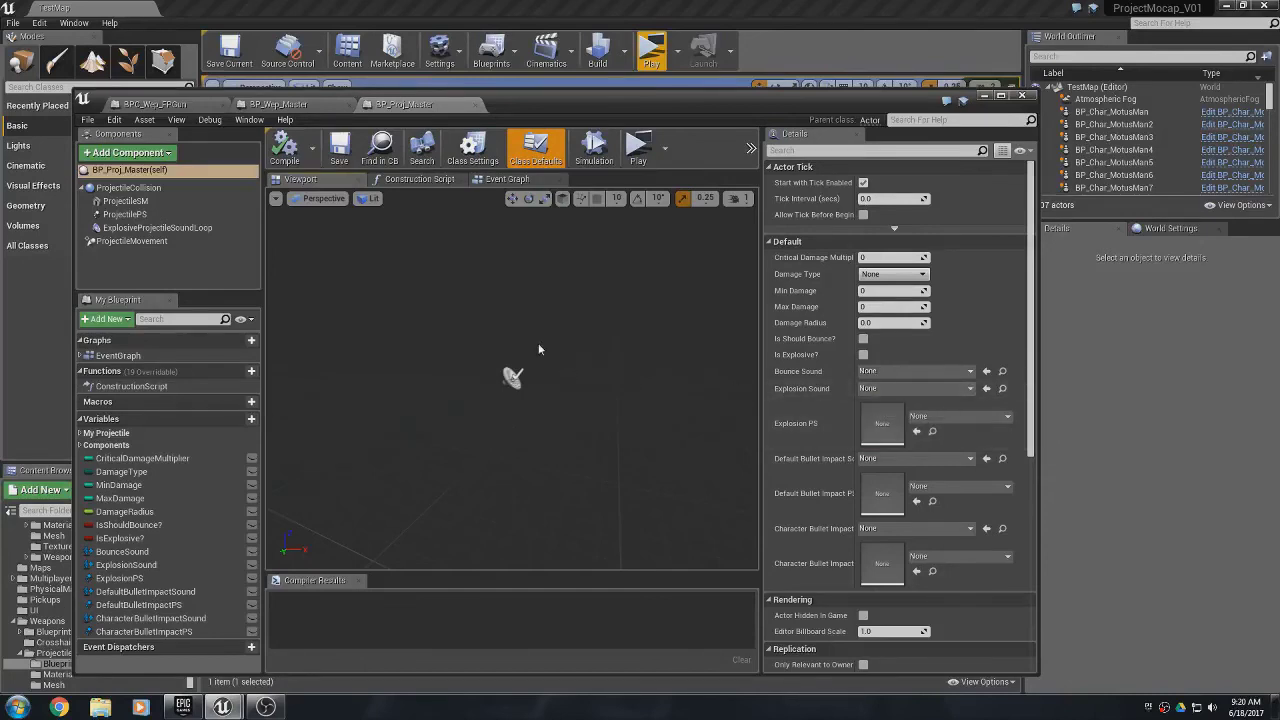
- Close the BP_Proj_Master, BP_Wep_Master and BPC_Wep_FPGun blueprints
click(470, 104)
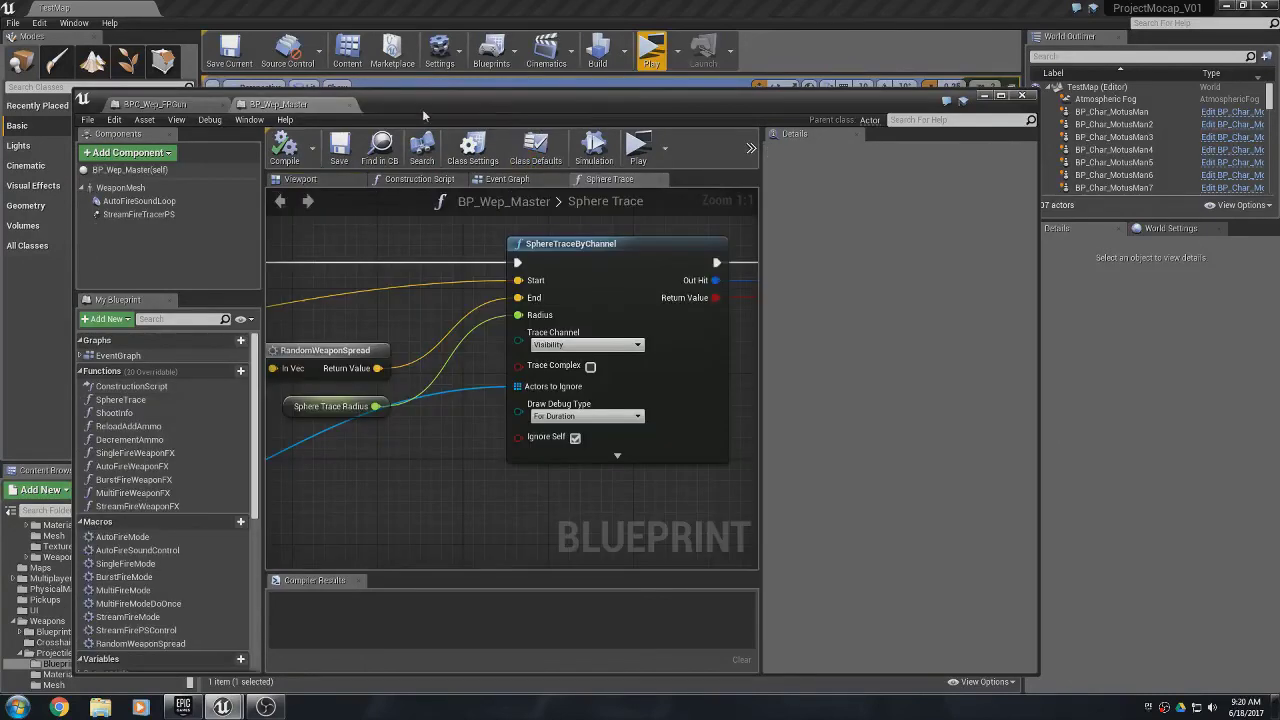
click(349, 105)
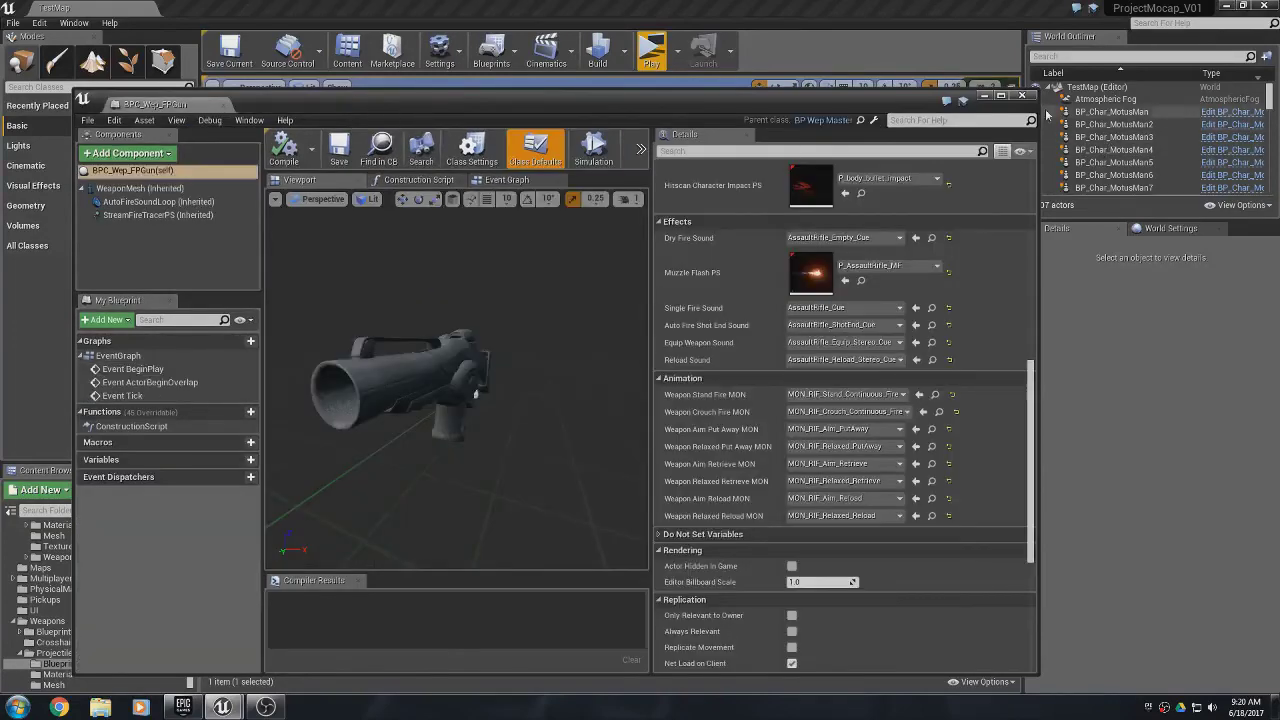
click(1022, 96)
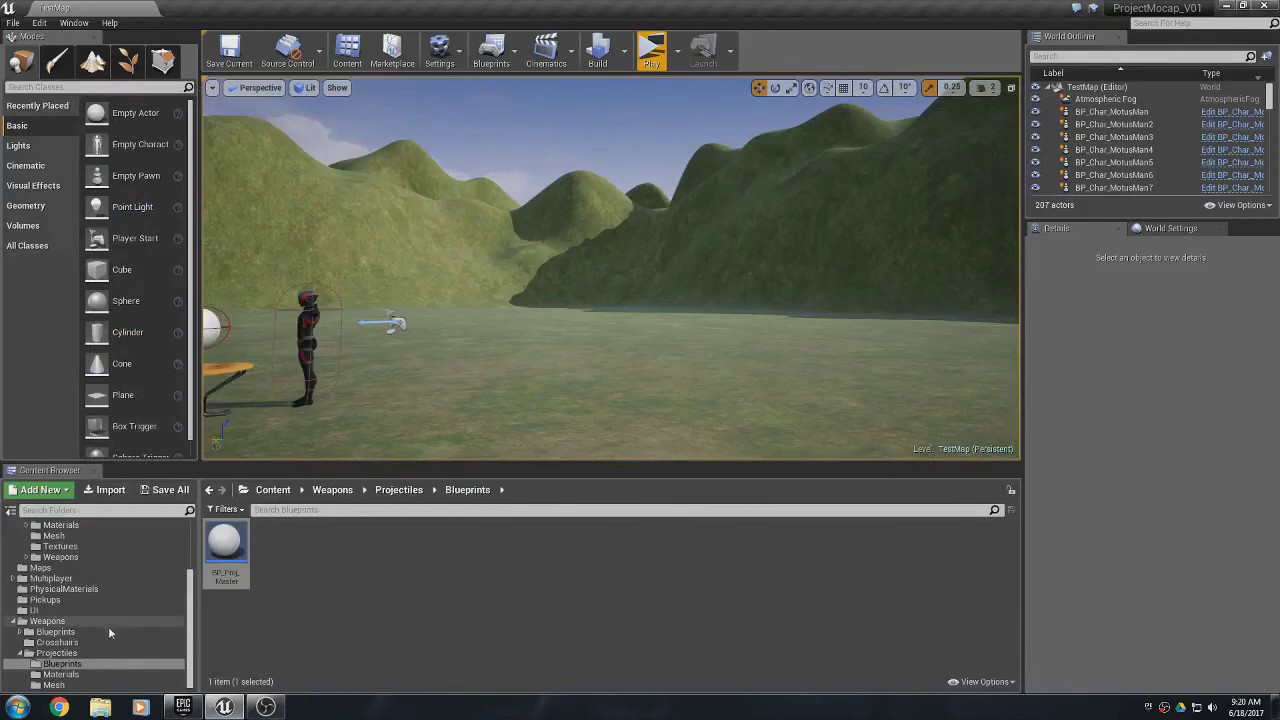
- Open the assault rifle weapon blueprint from the AssaultRifle folder in the full Blueprint editor and show its viewport
click(22, 632)
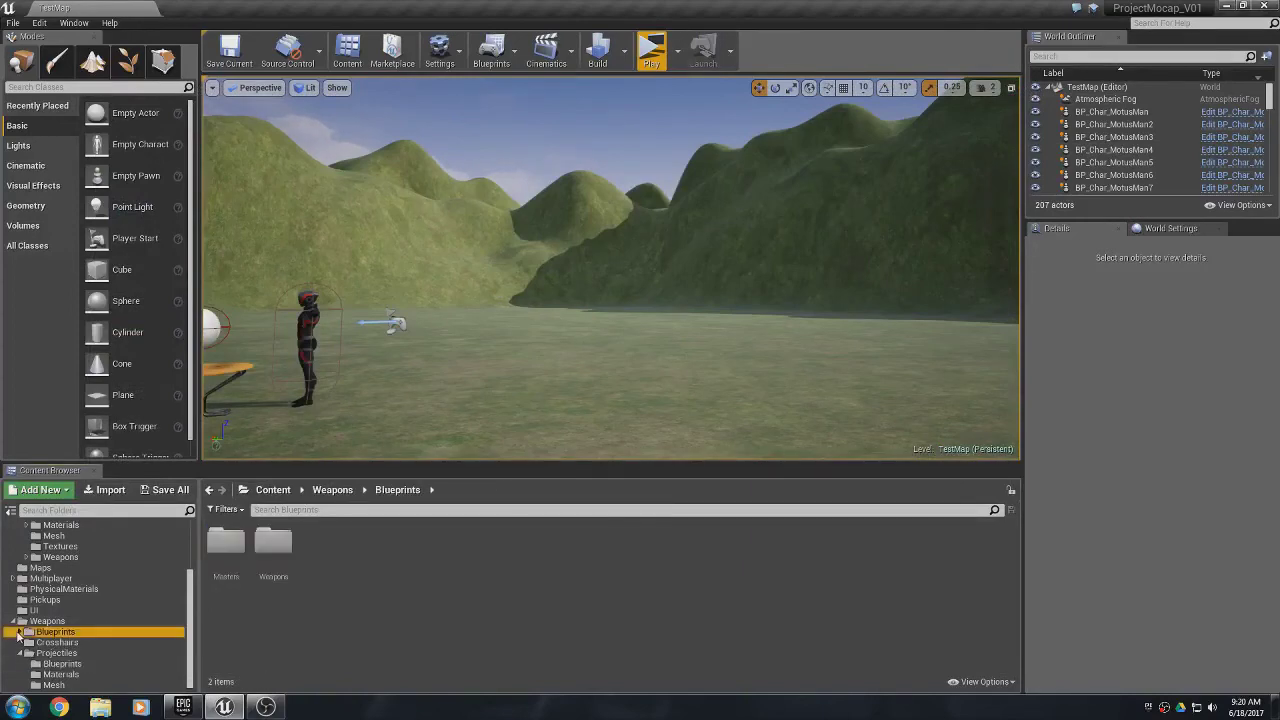
click(21, 633)
click(58, 642)
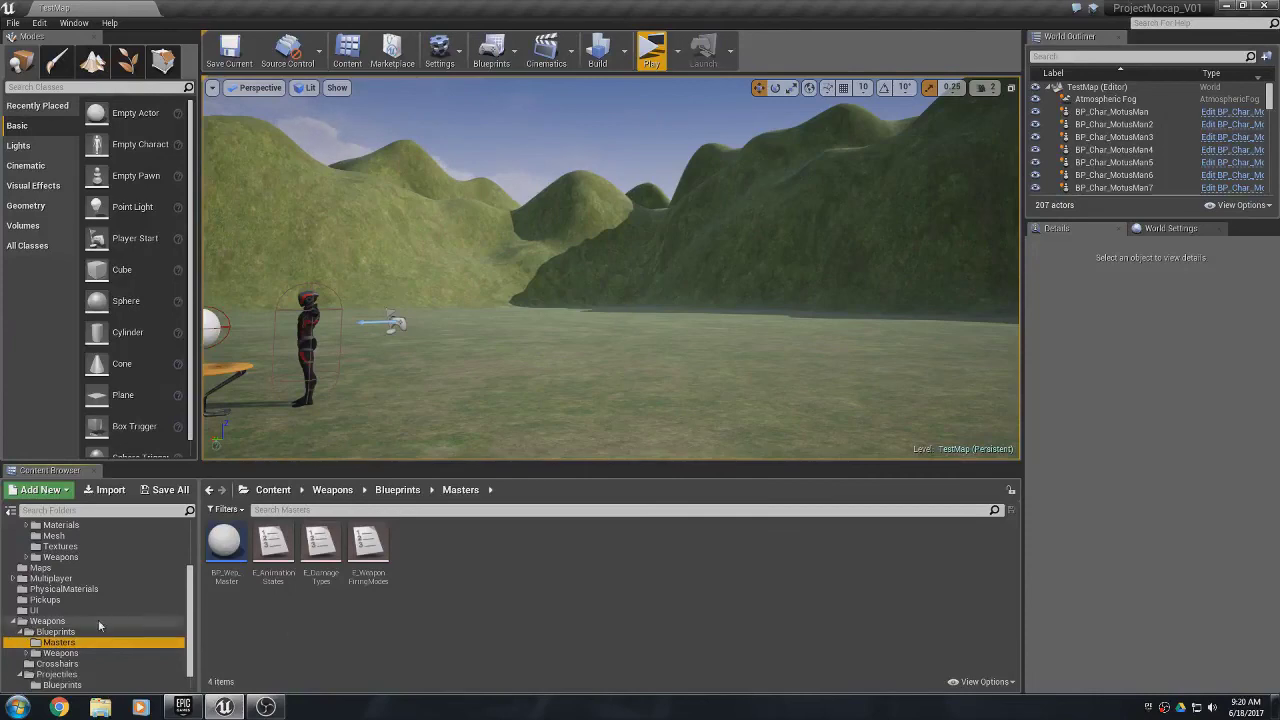
click(30, 653)
scroll(29, 655, down, 3)
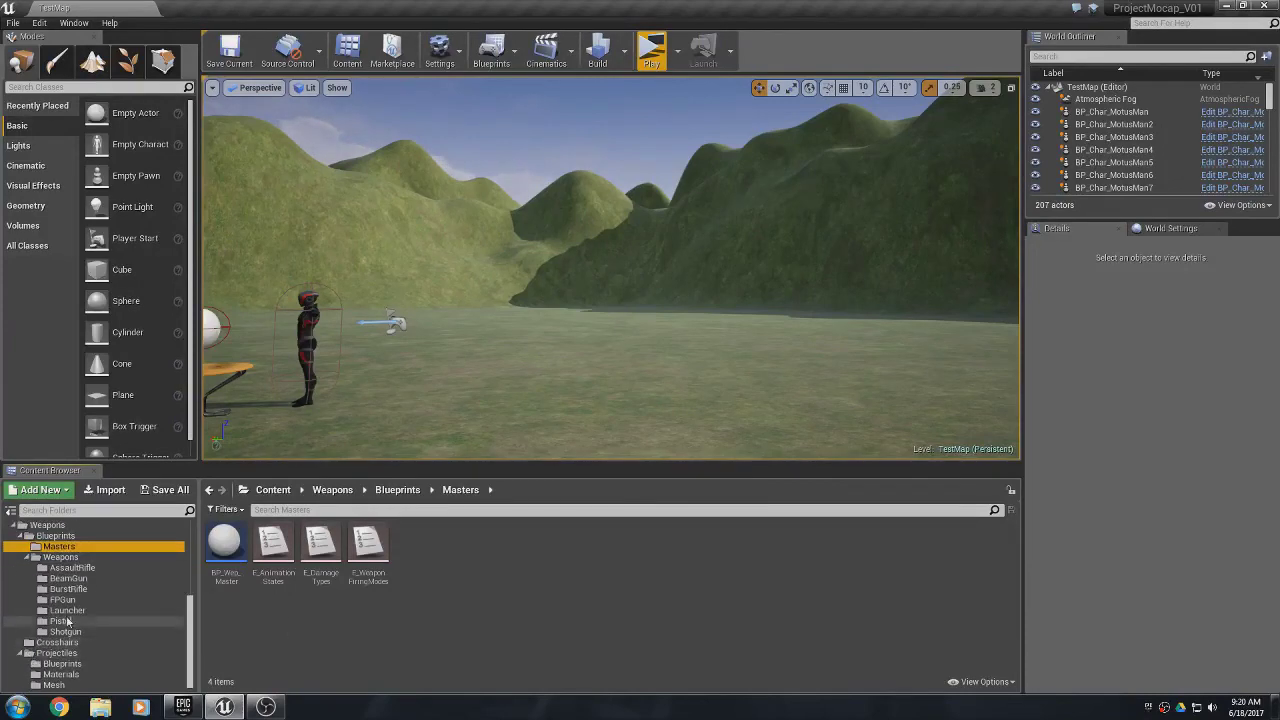
click(72, 567)
double_click(224, 545)
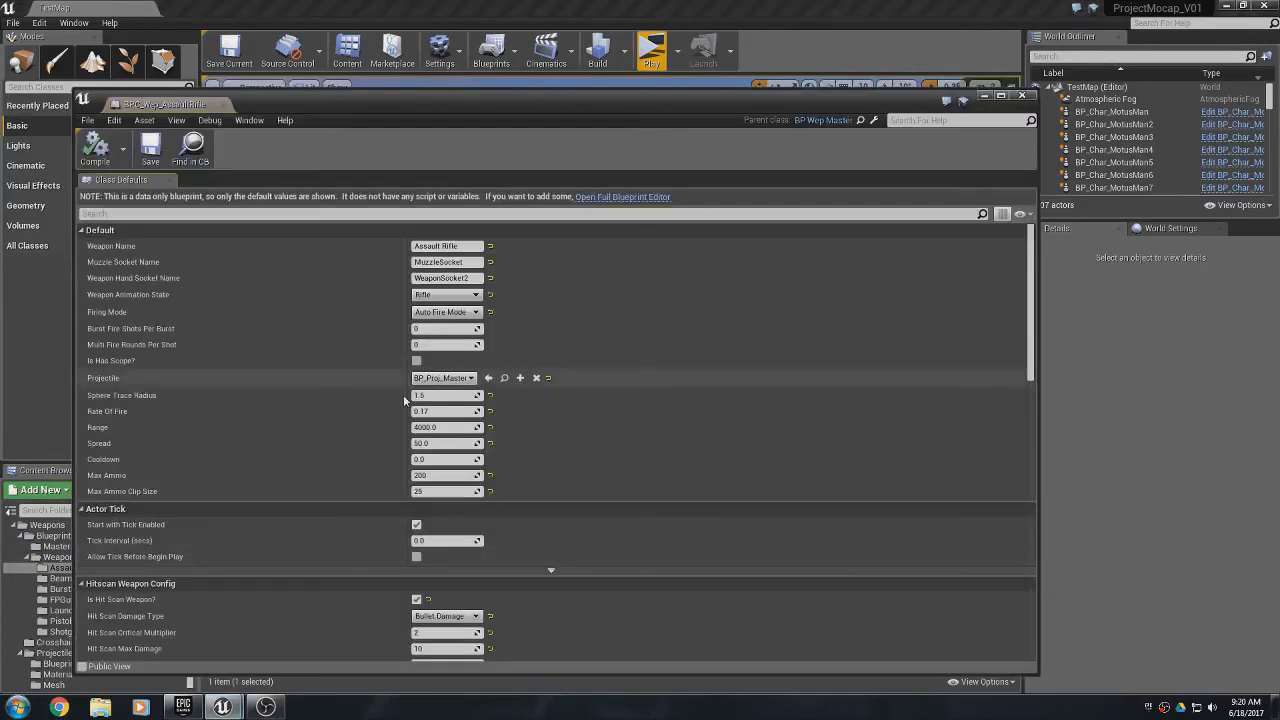
click(629, 196)
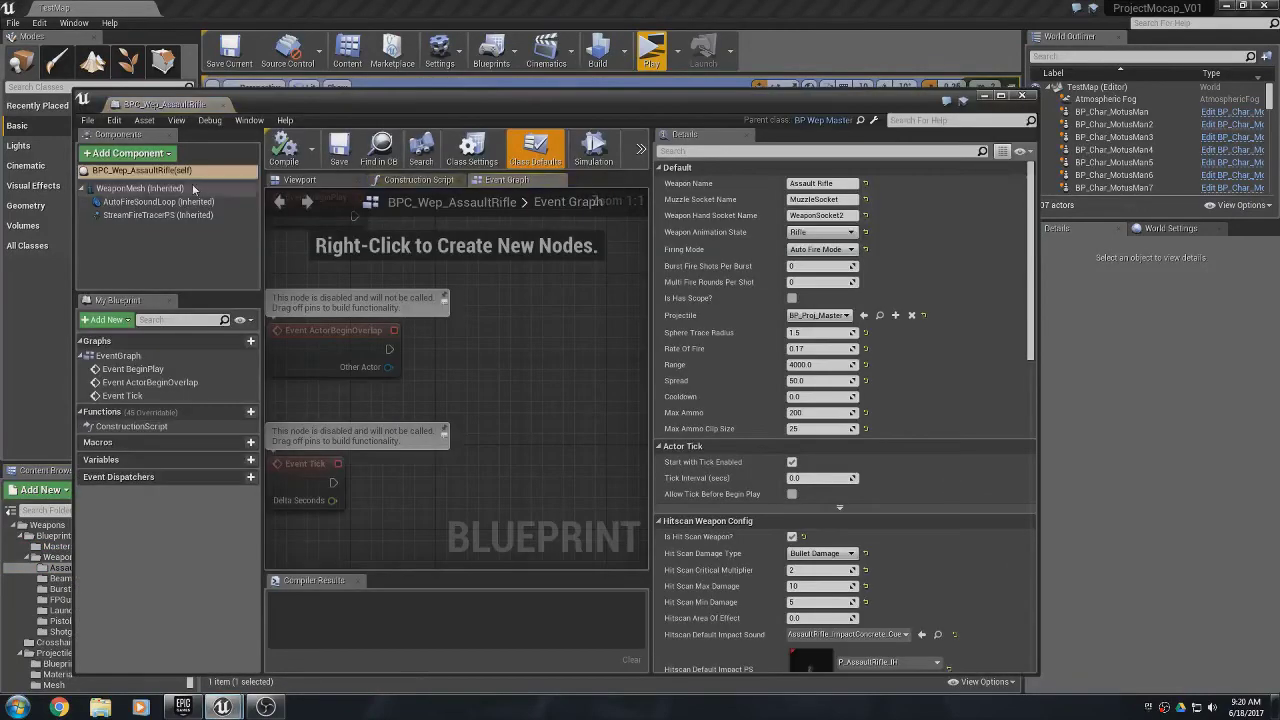
click(299, 180)
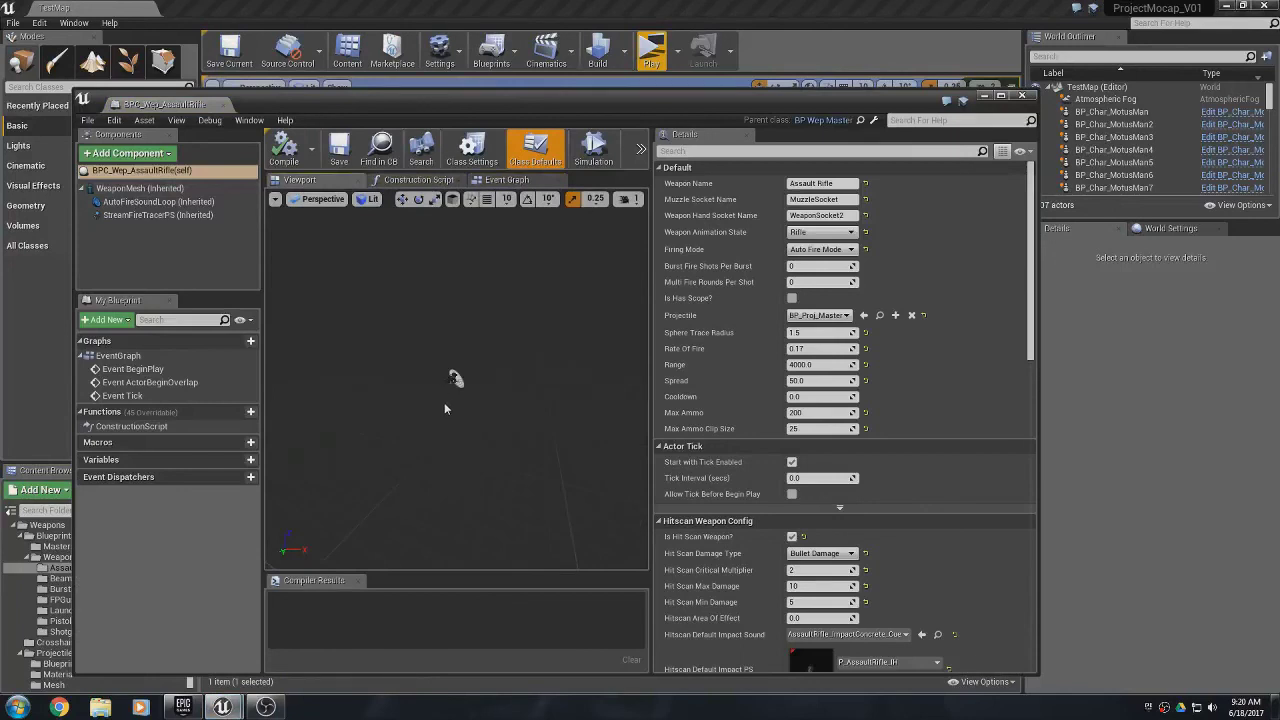
- Set the assault rifle's WeaponMesh skeletal mesh to M4_Rifle_01, then compile, save and close the blueprint
click(140, 188)
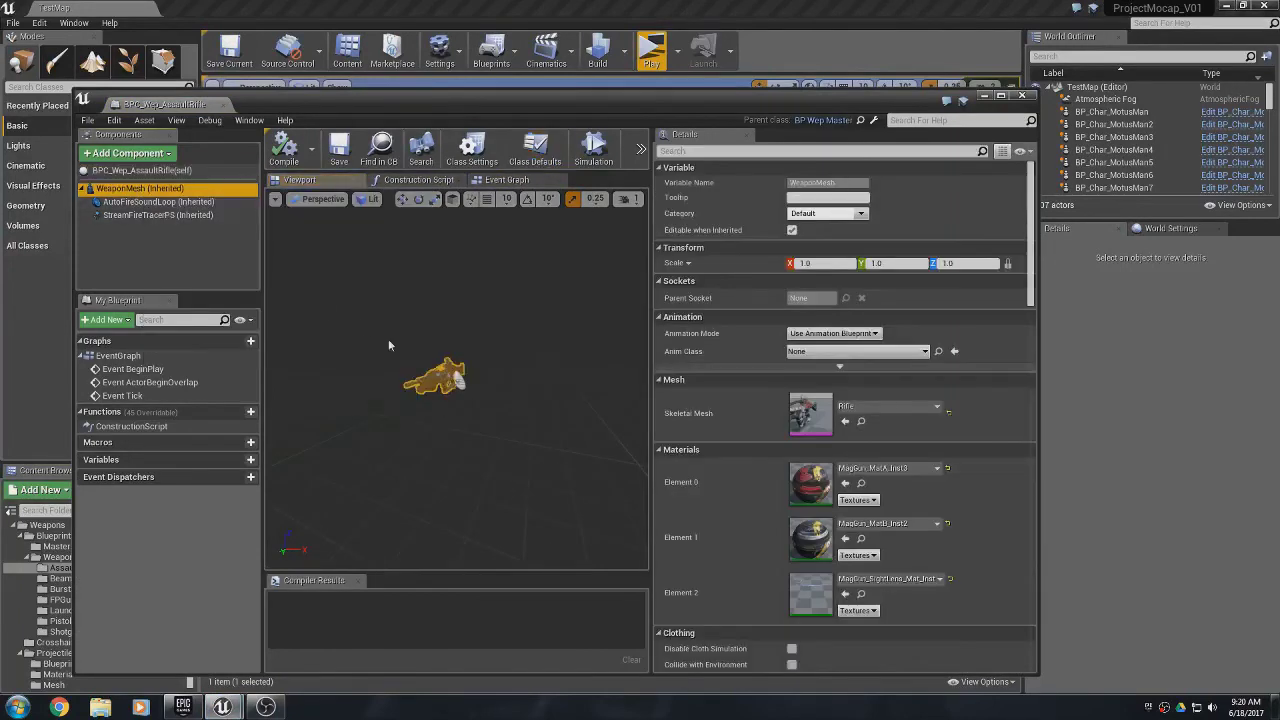
click(860, 412)
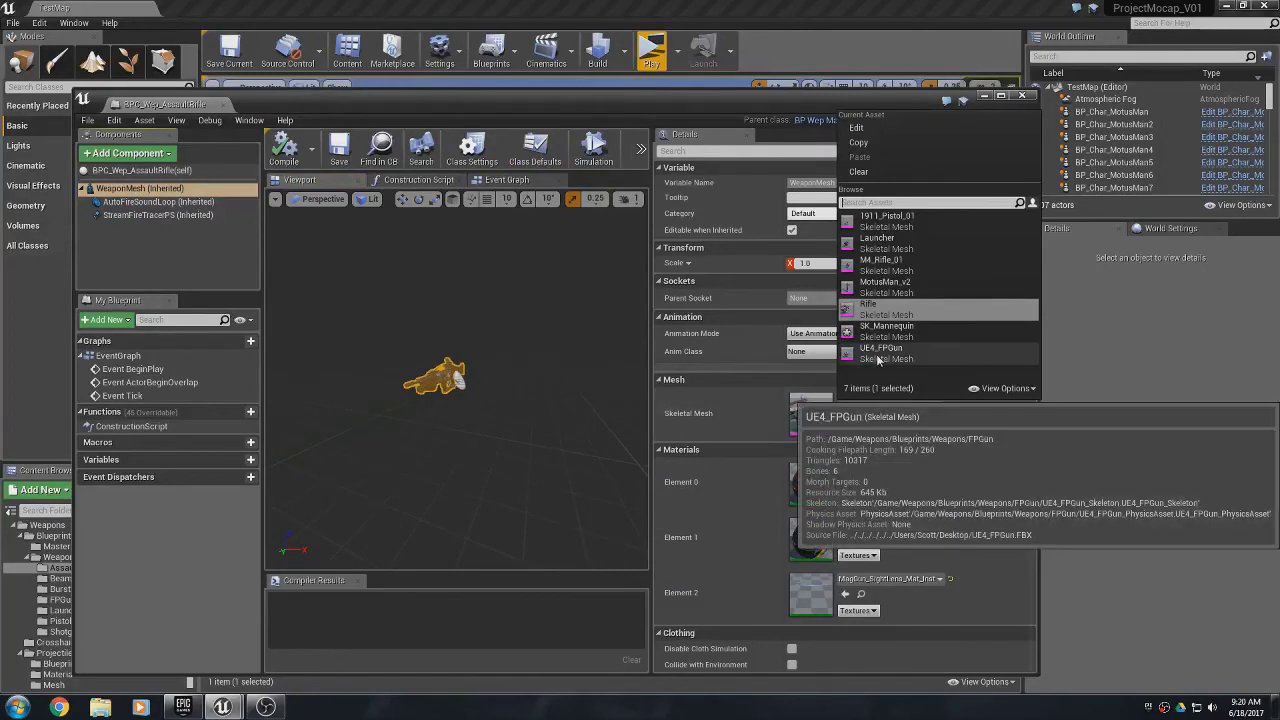
click(880, 264)
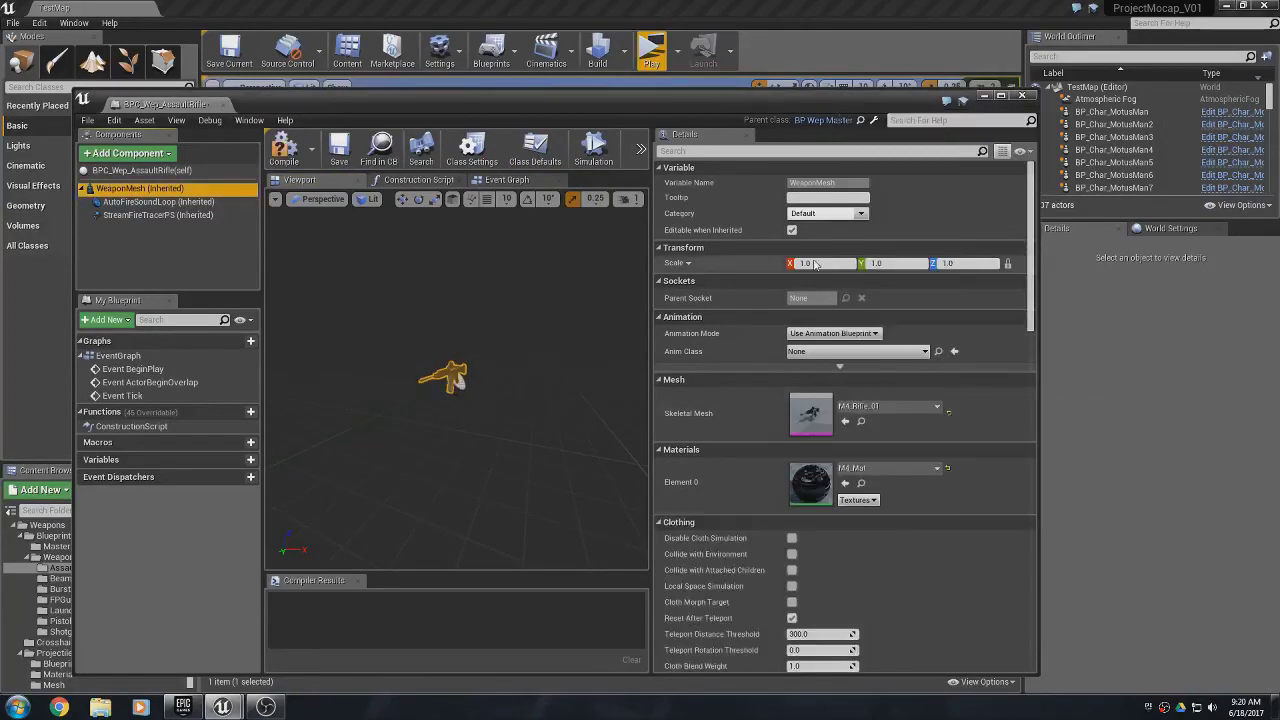
scroll(472, 400, up, 4)
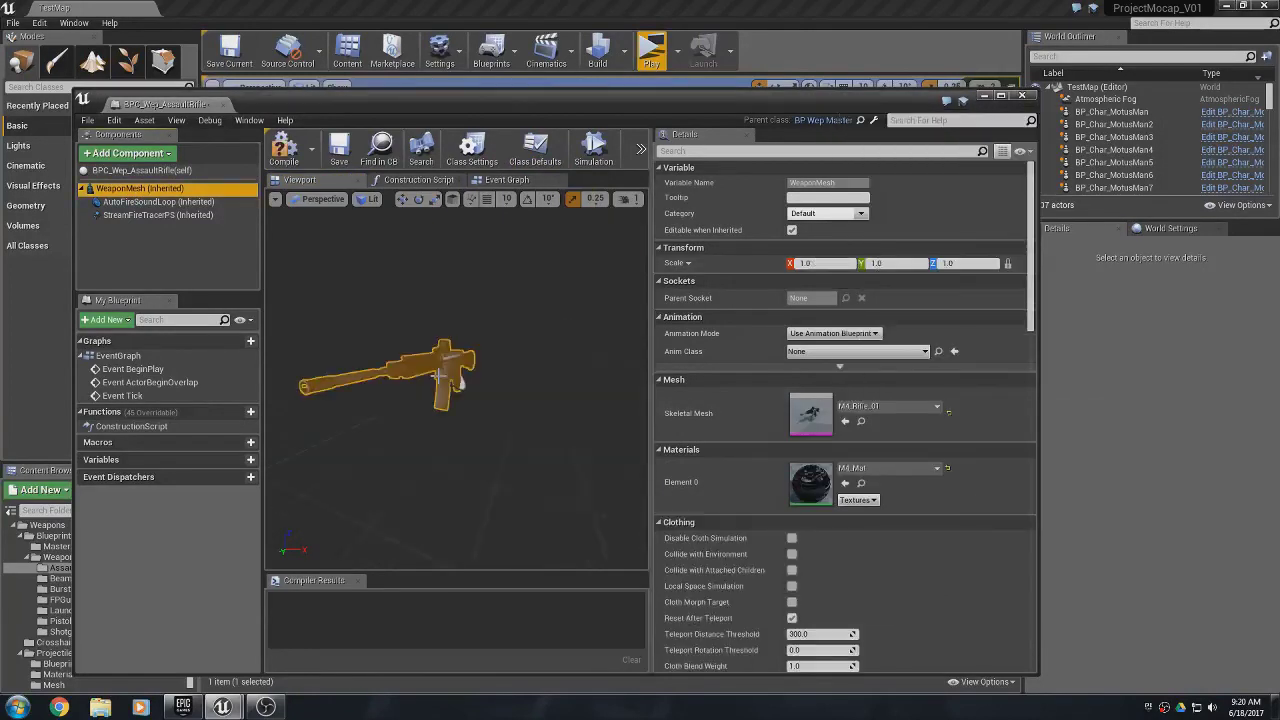
click(285, 150)
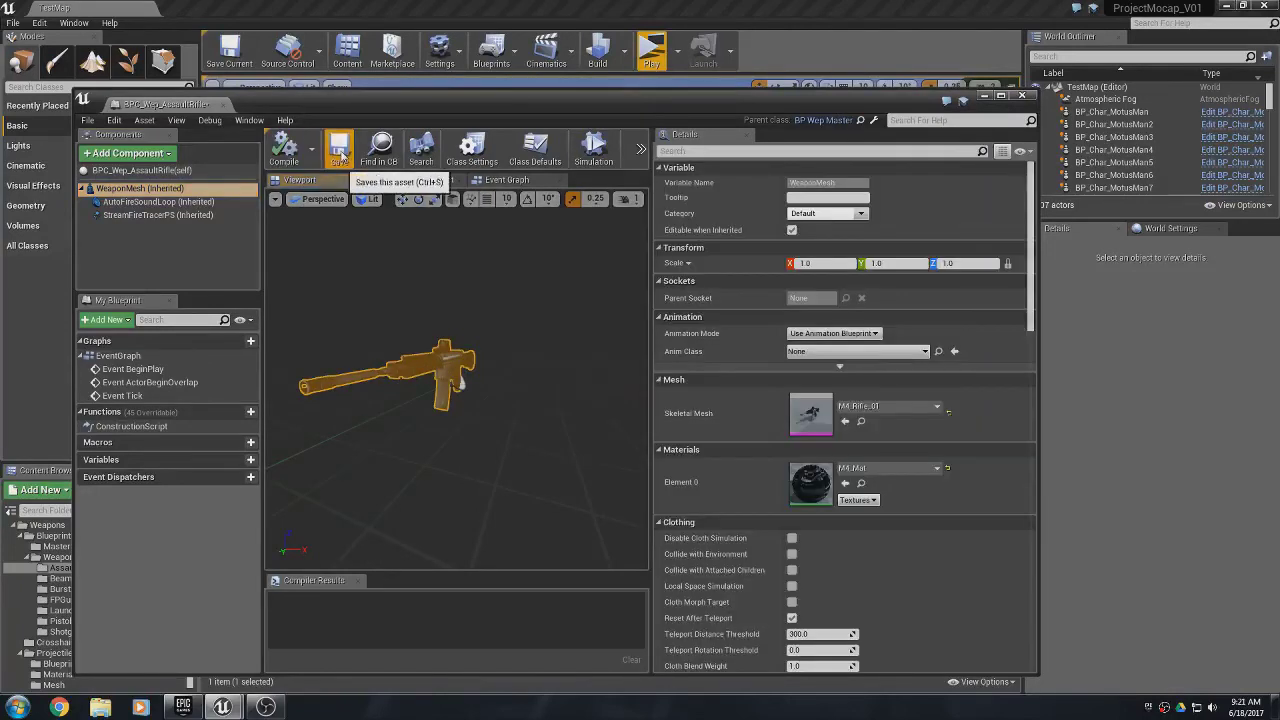
click(337, 150)
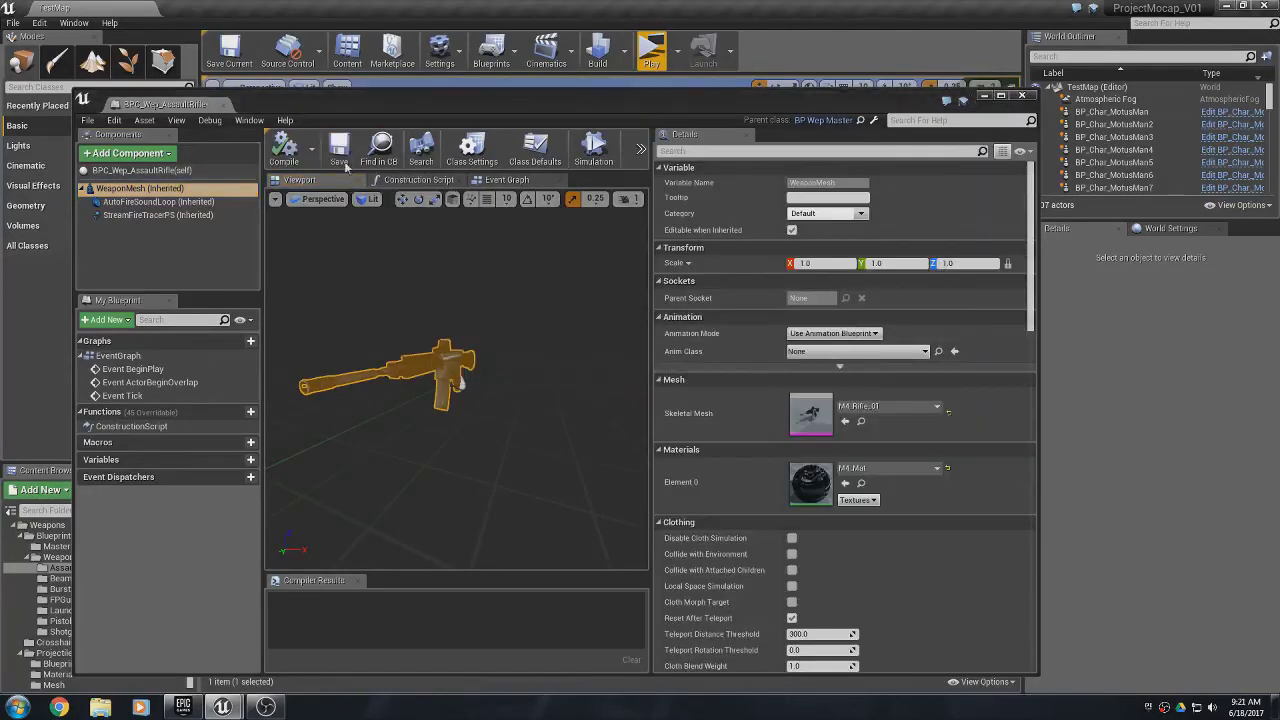
click(170, 170)
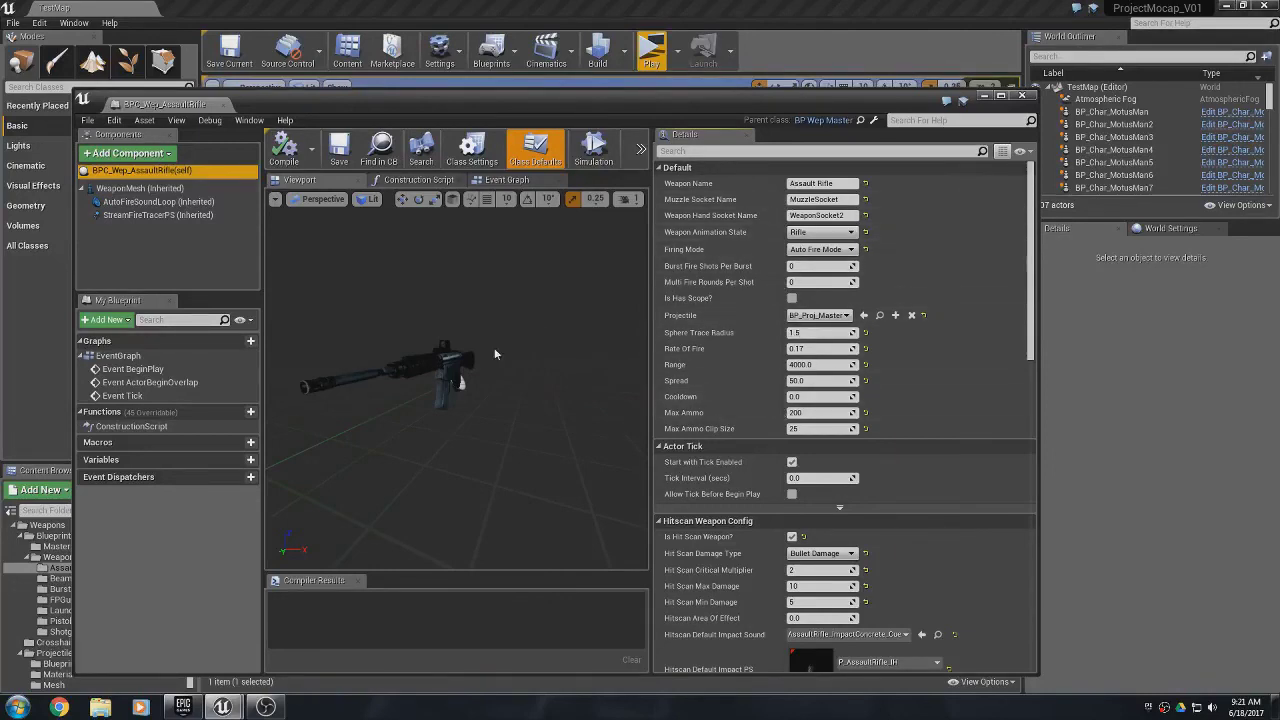
click(1021, 95)
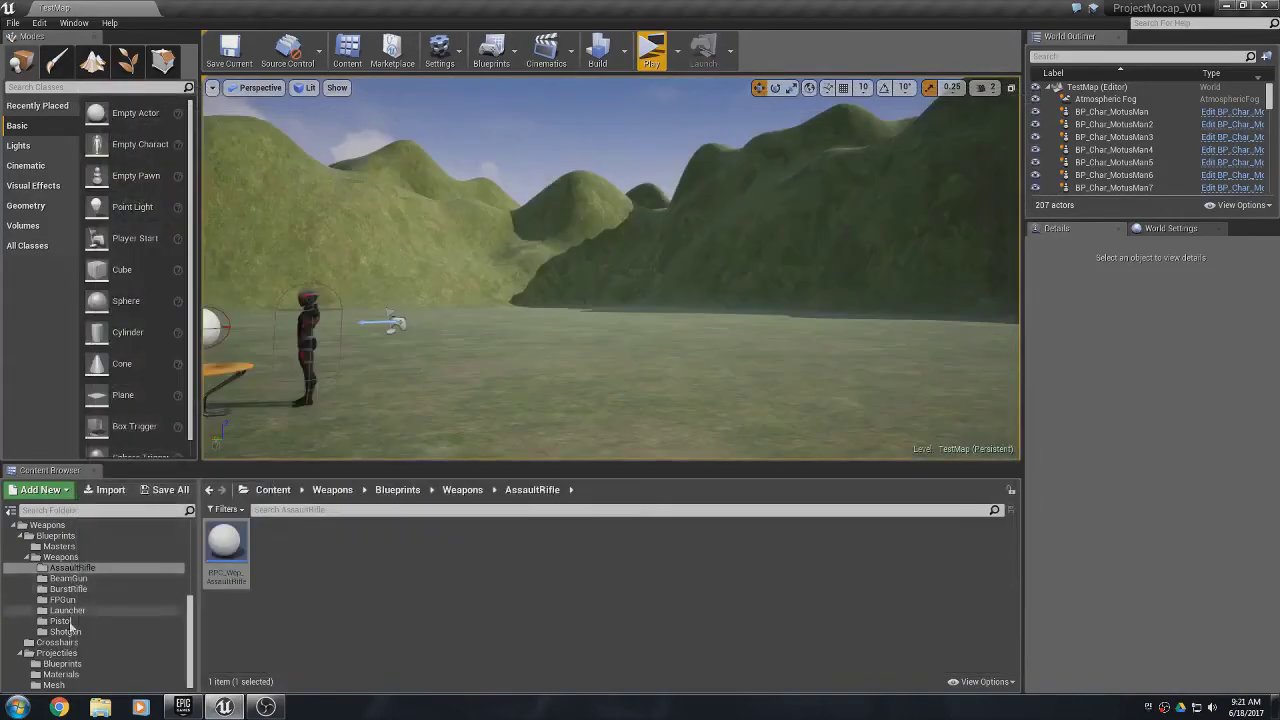
- Open BPC_Wep_Shotgun in the full Blueprint editor, inspect its weapon mesh in the viewport, and close it
click(65, 632)
double_click(266, 551)
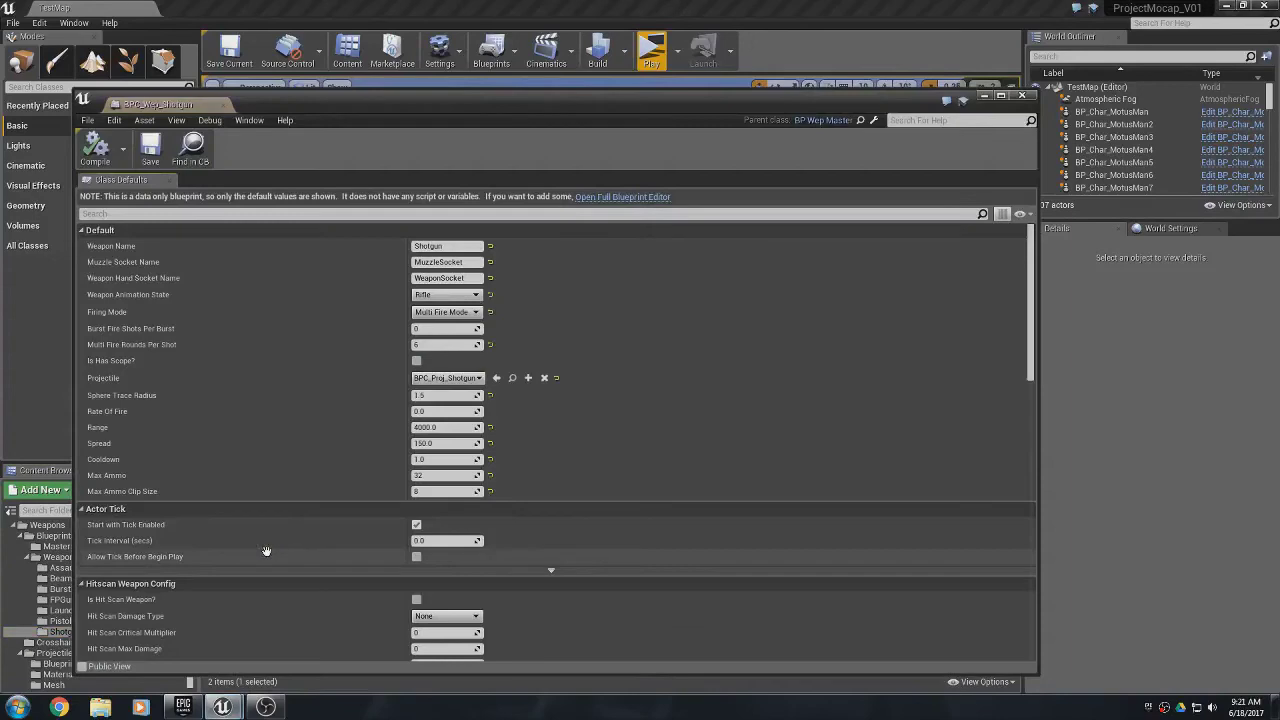
click(638, 197)
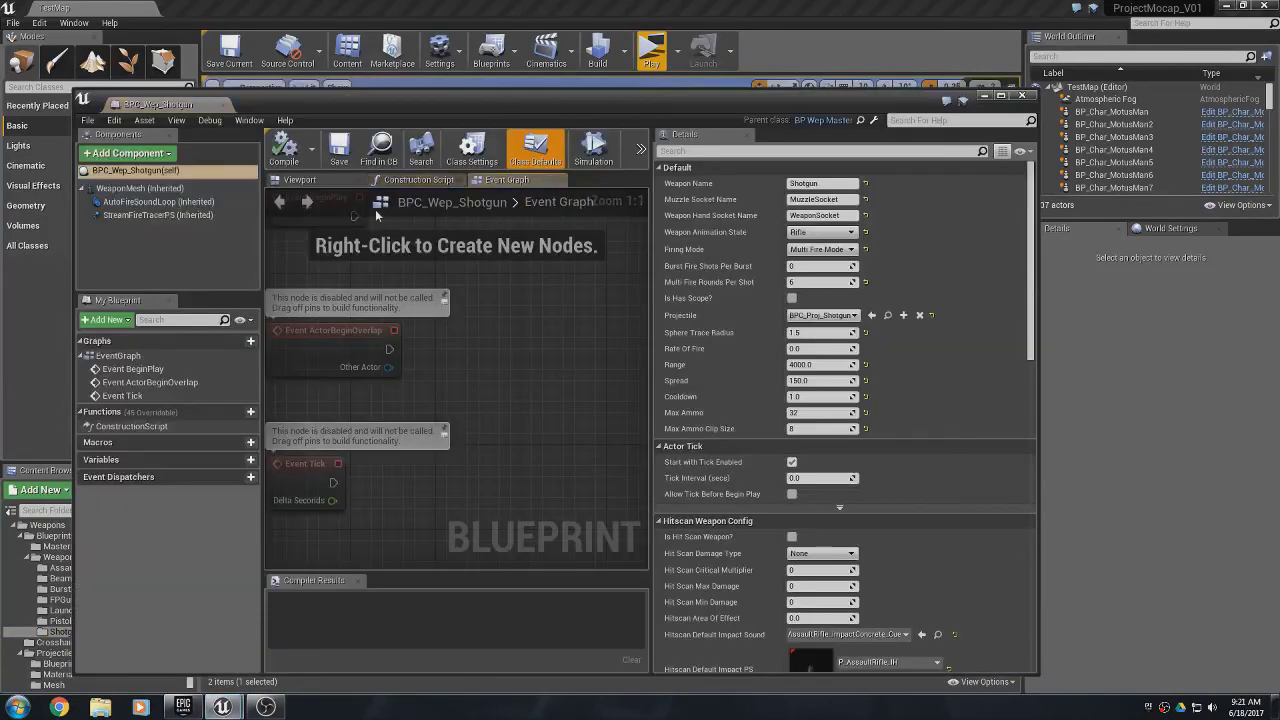
click(300, 180)
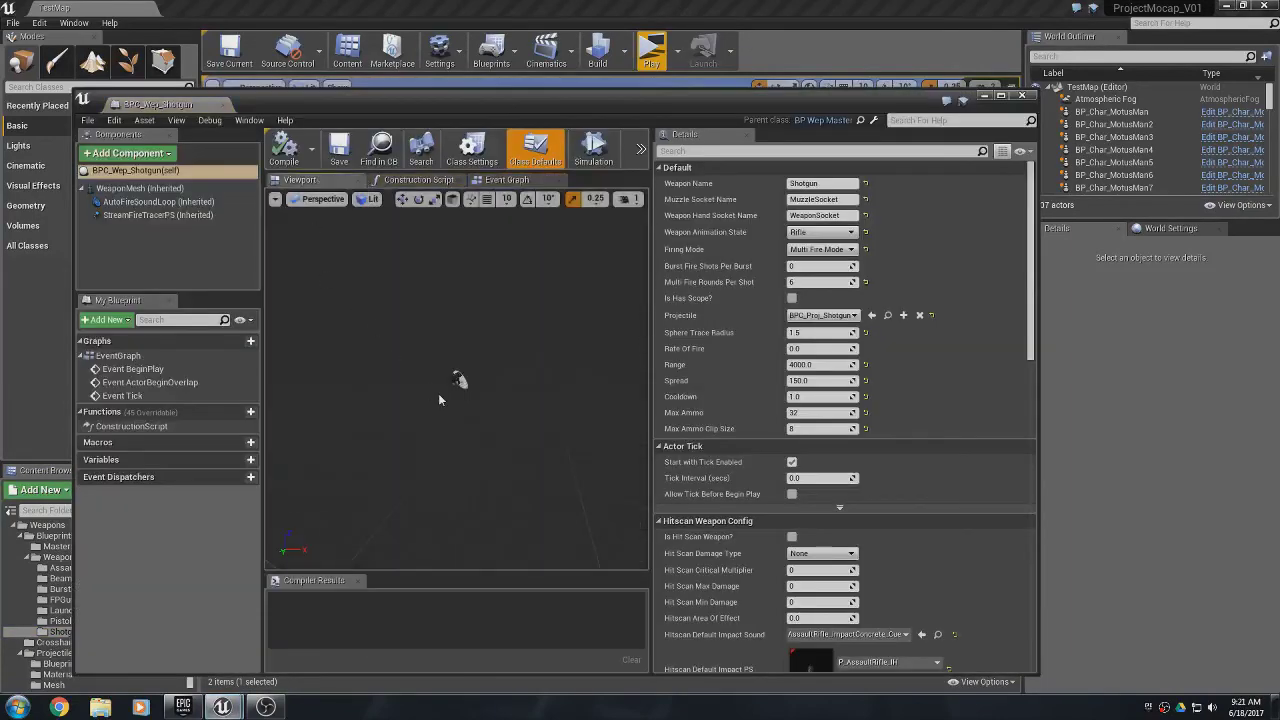
alt+drag(490, 448, 370, 440)
click(140, 188)
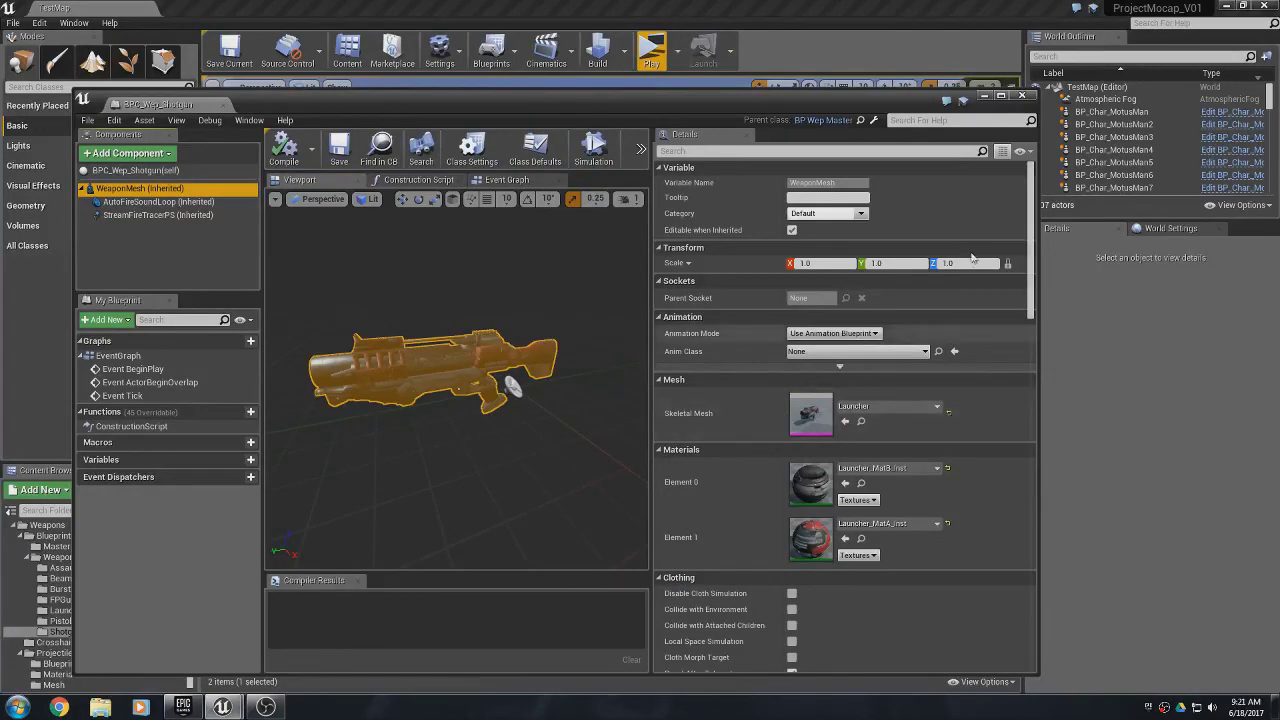
click(1030, 99)
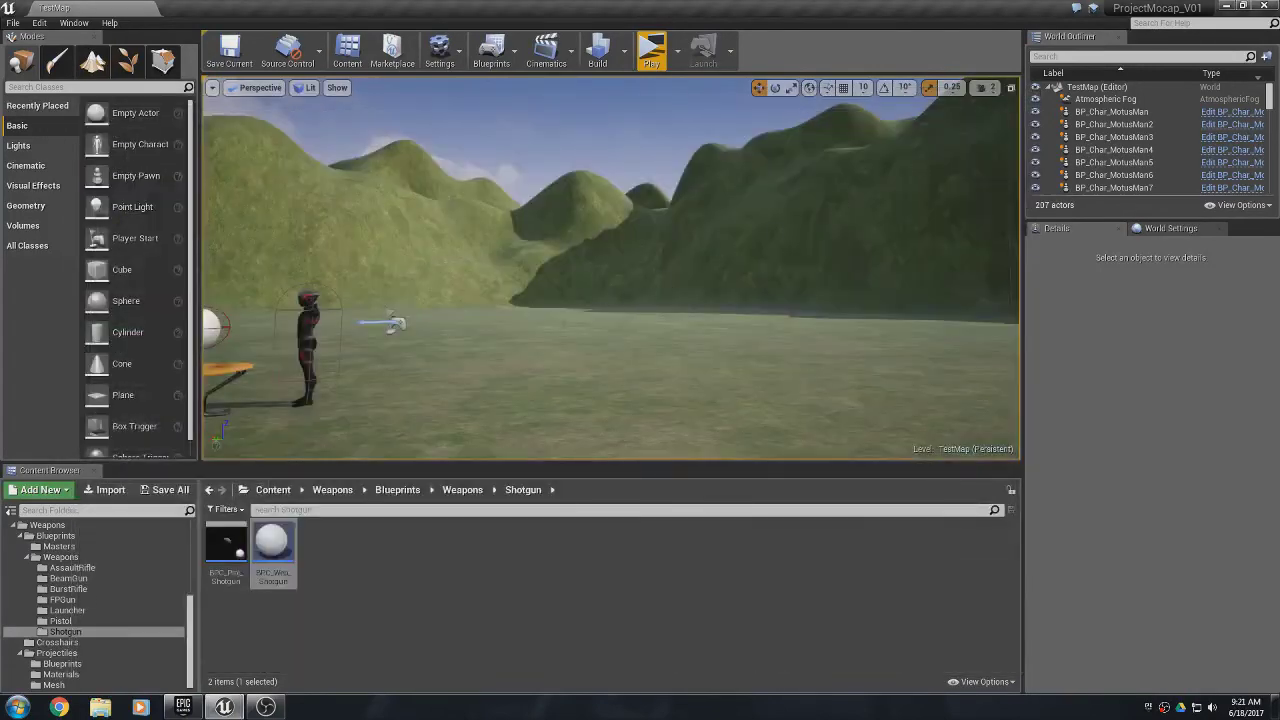
- Run the multiplayer preview and move the client's character across the grass beside the building, ending the preview again
click(651, 50)
key(w)
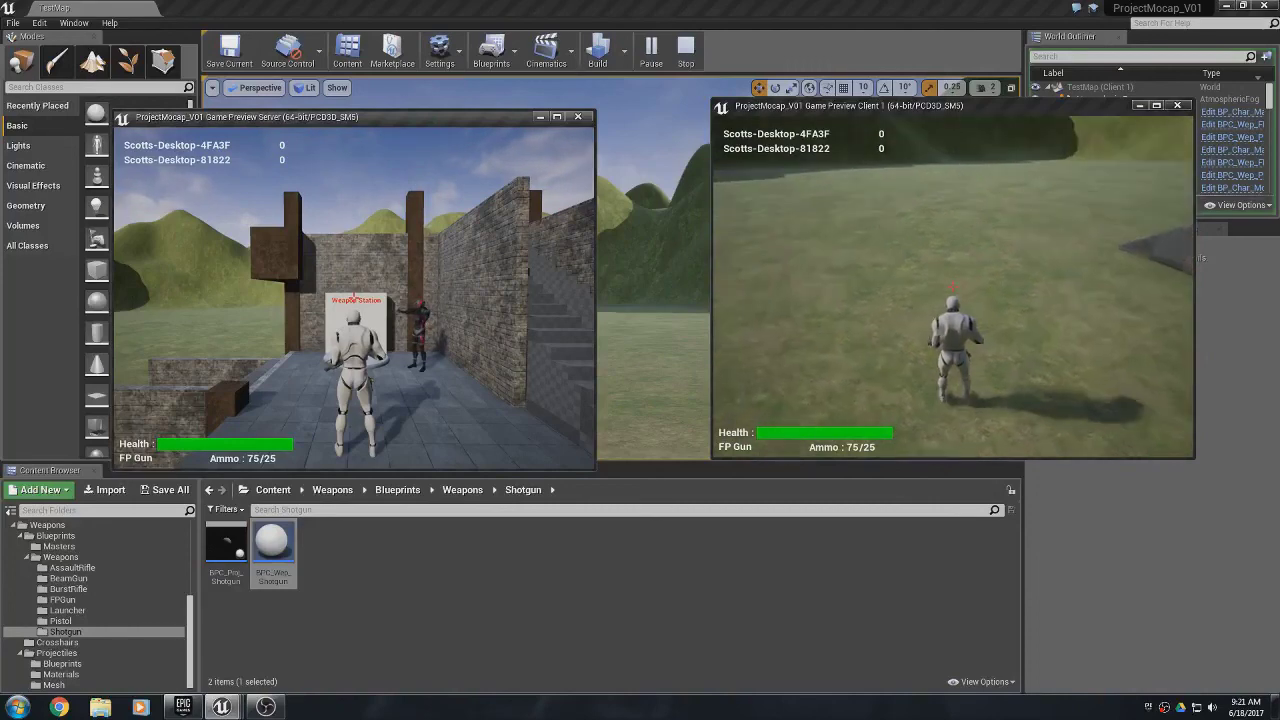
key(w)
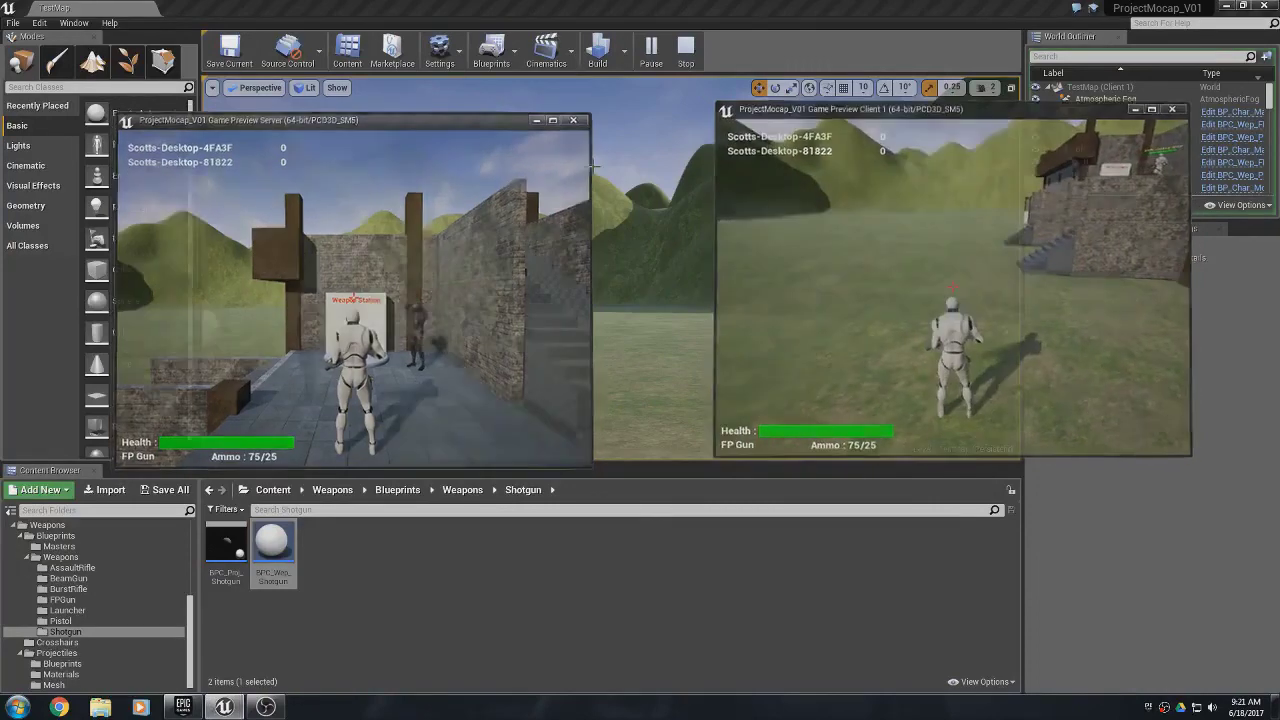
key(Escape)
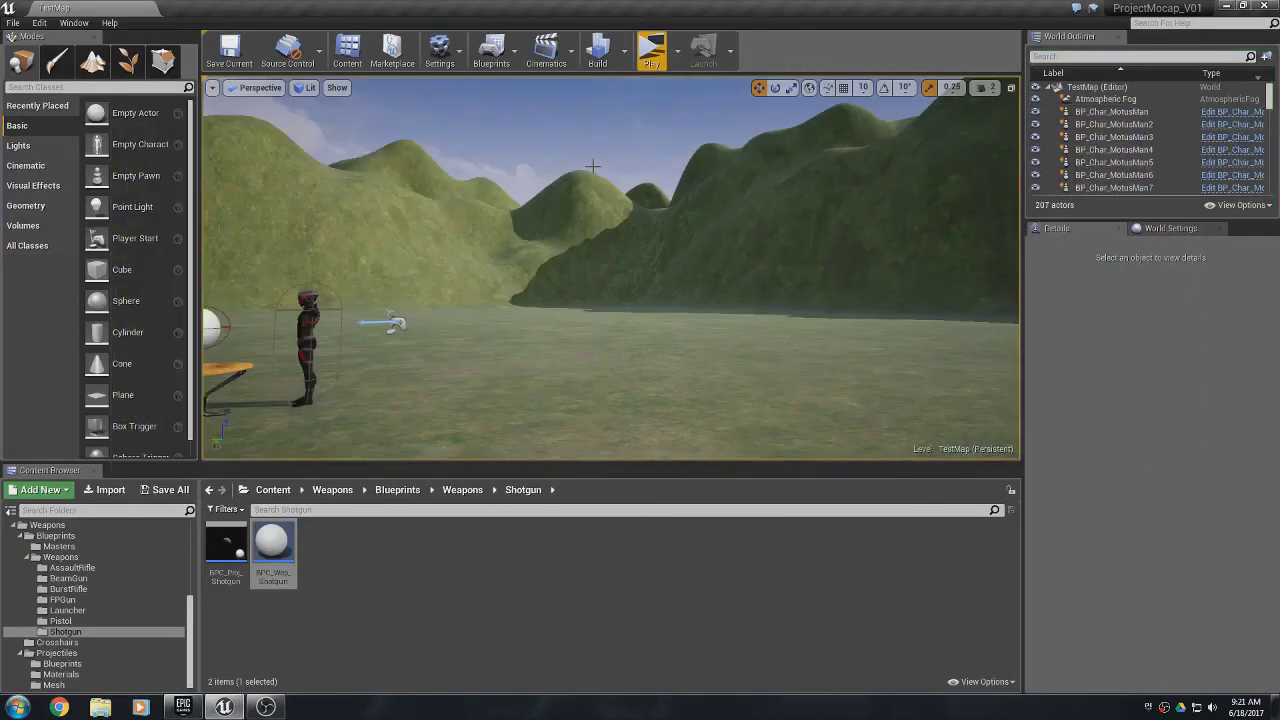
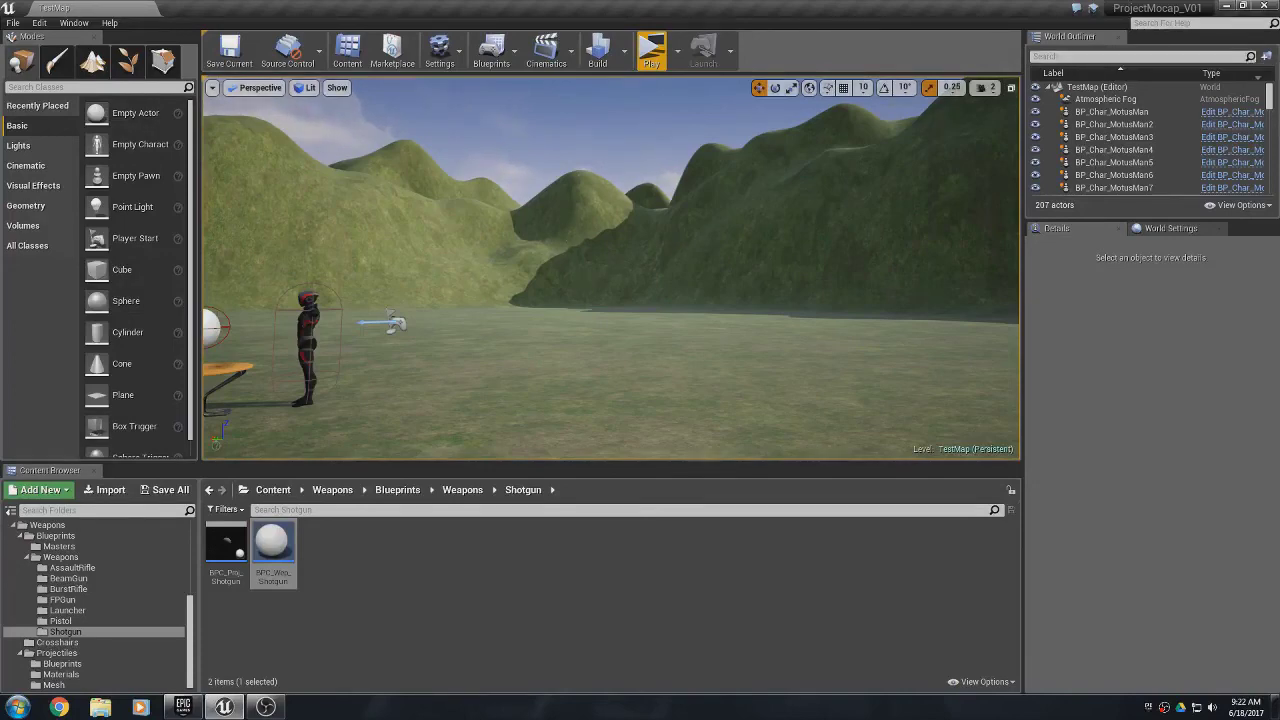
click(648, 60)
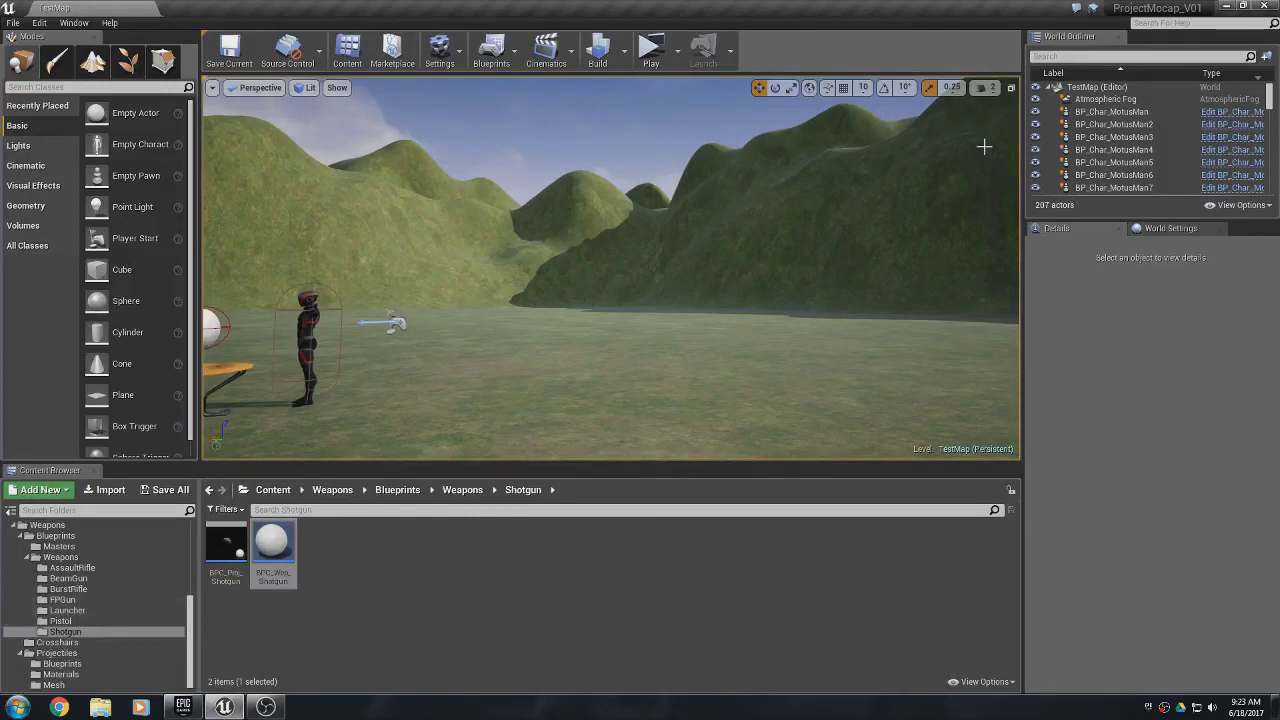
- Minimize the Unreal Editor, bring up OBS Studio, and switch to the Epic Games Launcher library
click(1227, 7)
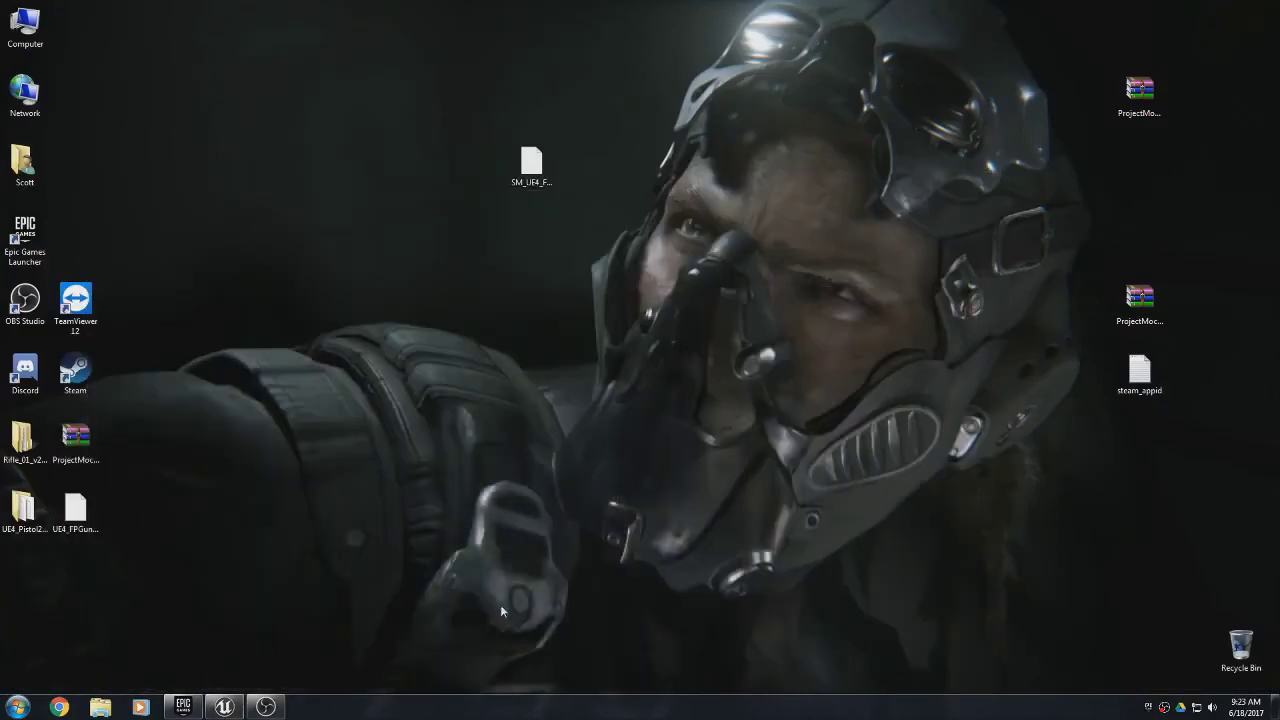
click(265, 707)
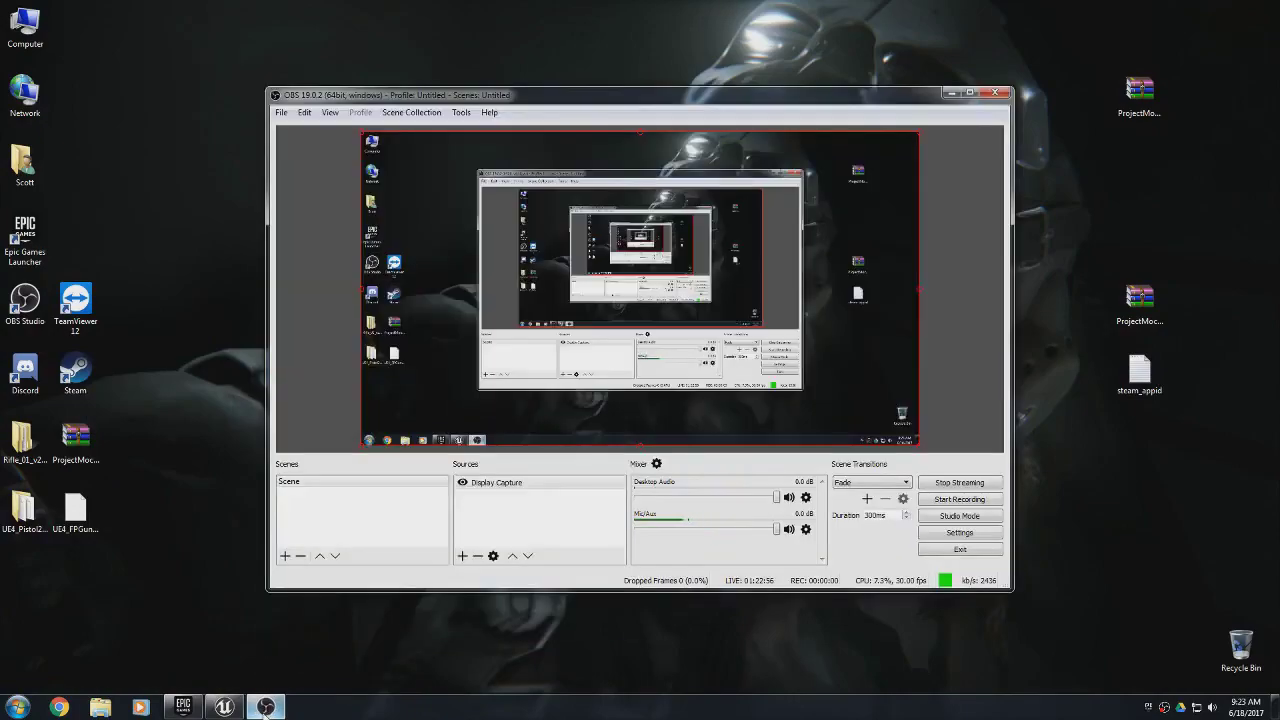
click(183, 707)
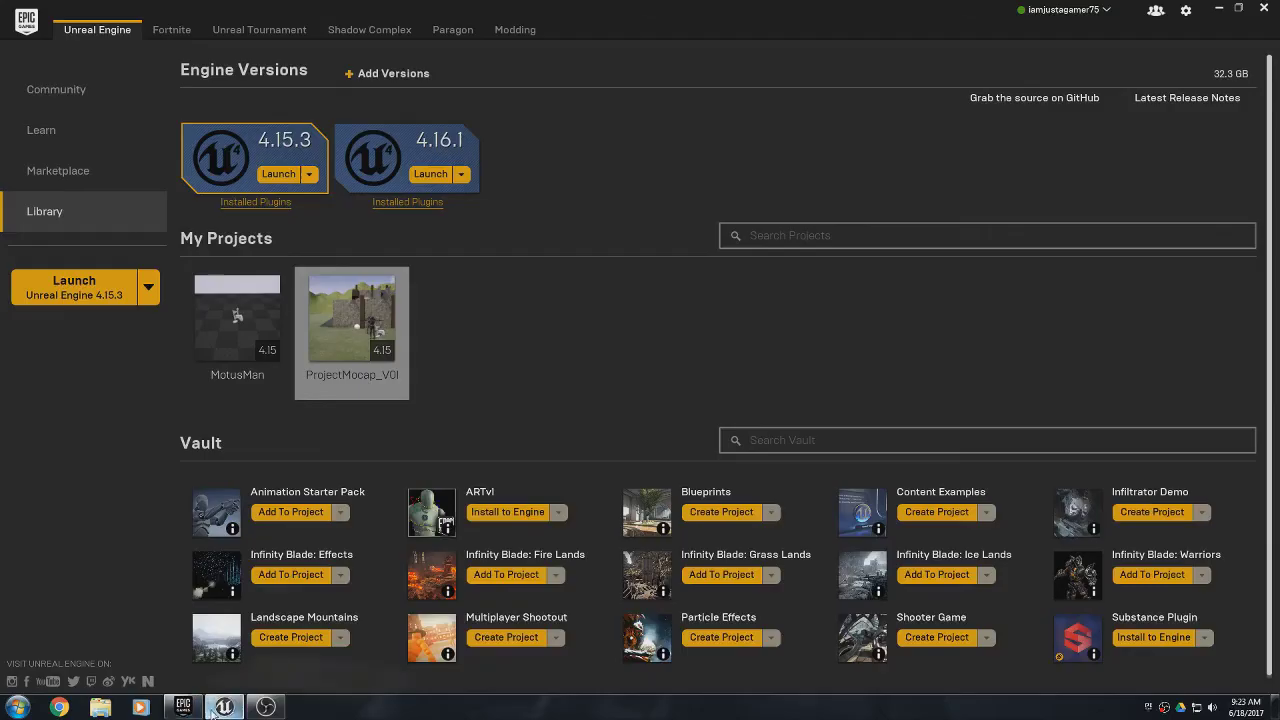
- Return to the Unreal Editor, run the multiplayer preview and swap the client character's weapon for the Launcher at the Weapon Station
click(213, 707)
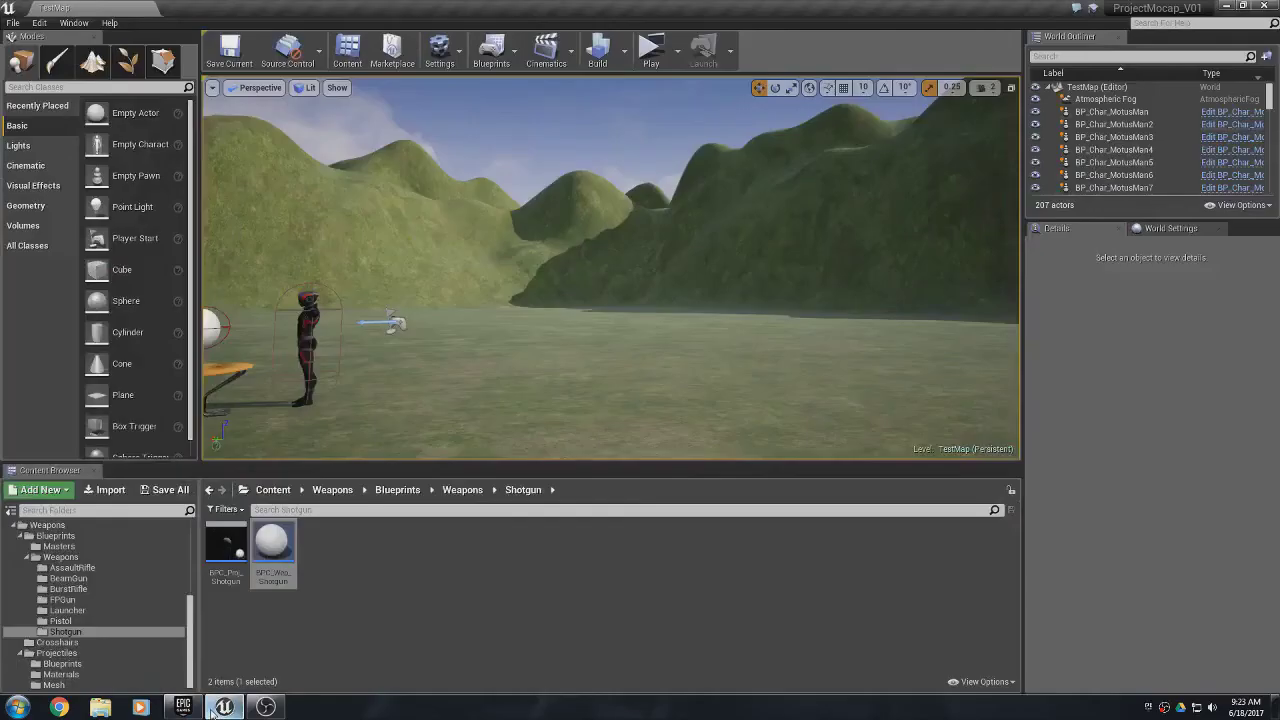
click(663, 57)
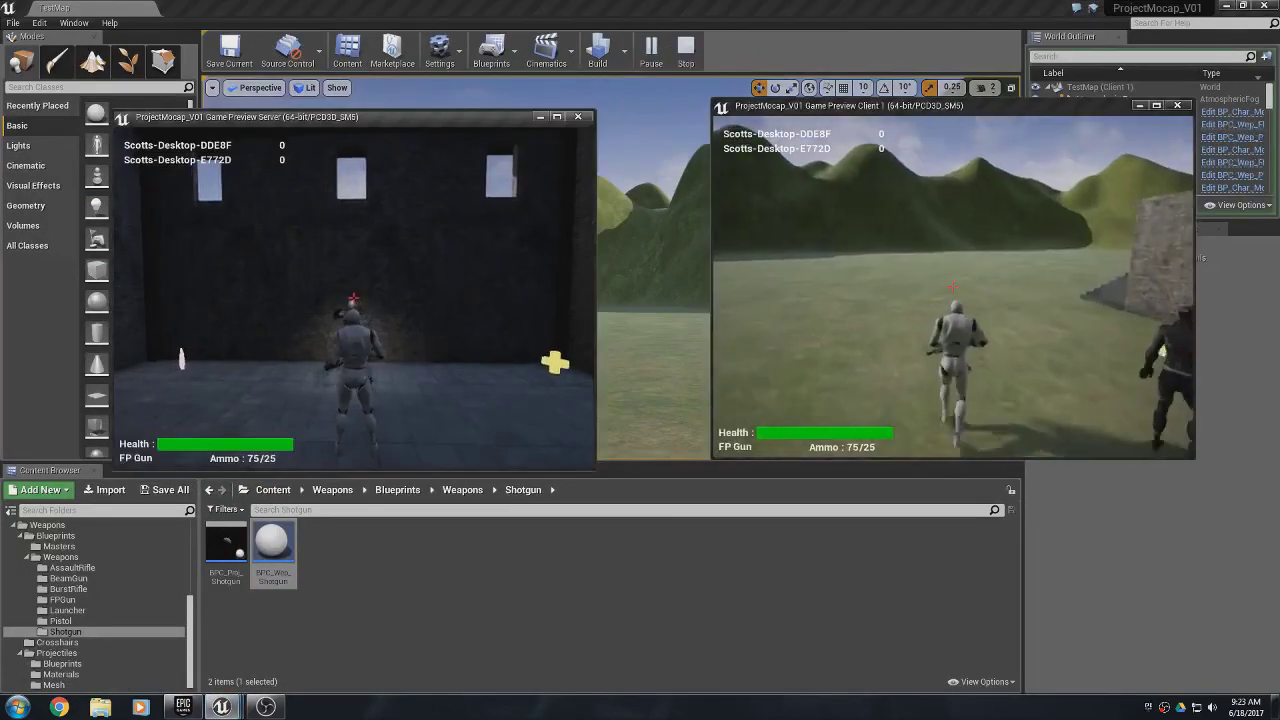
key(w)
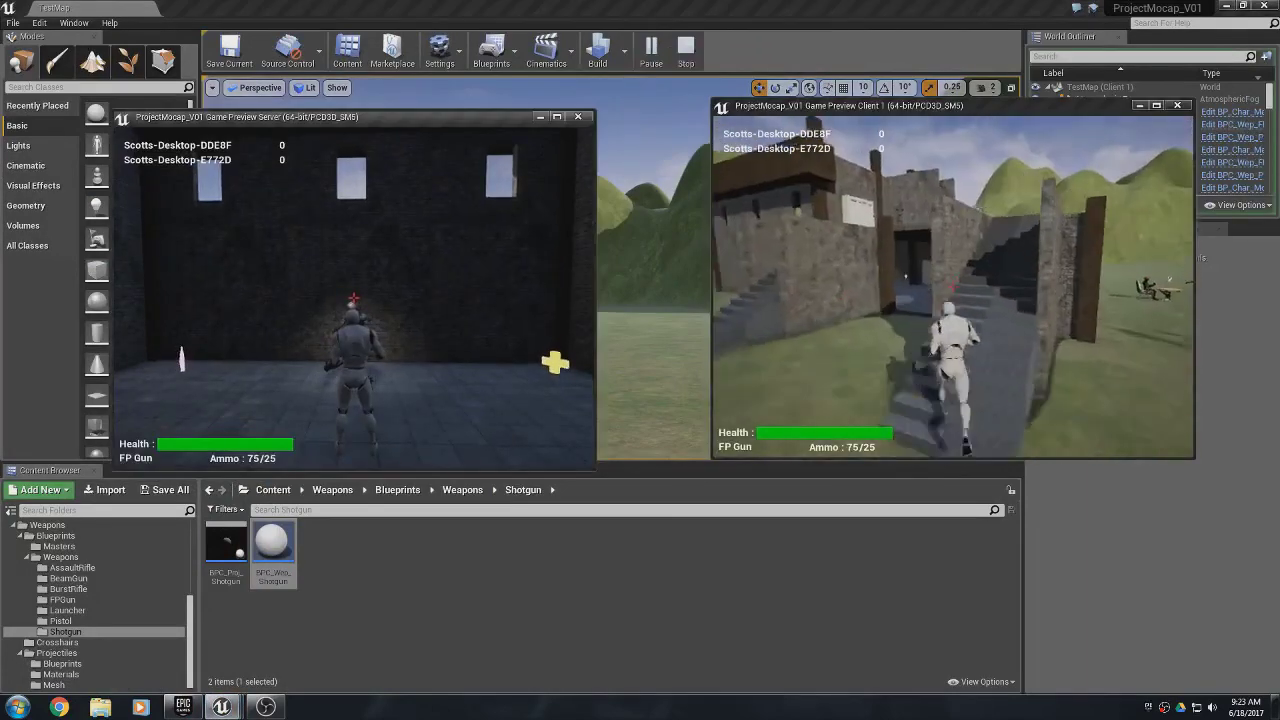
key(w)
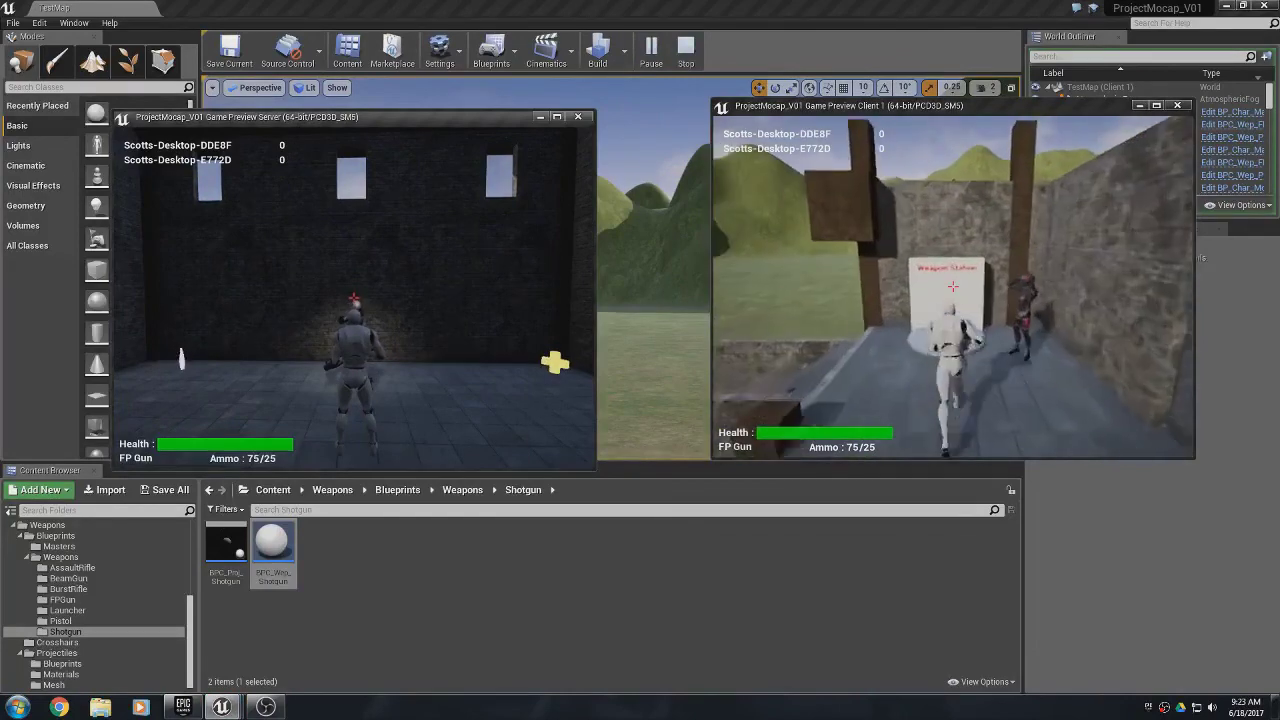
key(w)
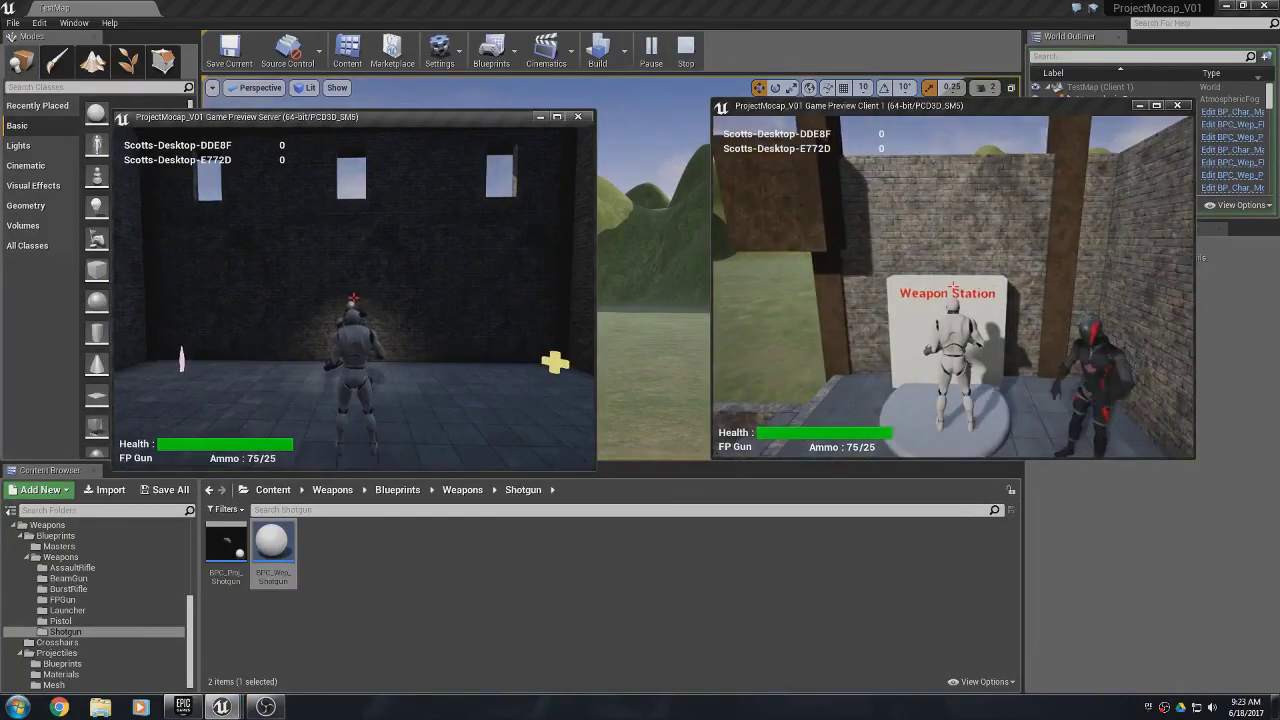
key(e)
- Move the client character out onto the grass while test-firing the Launcher, and end the preview
key(w)
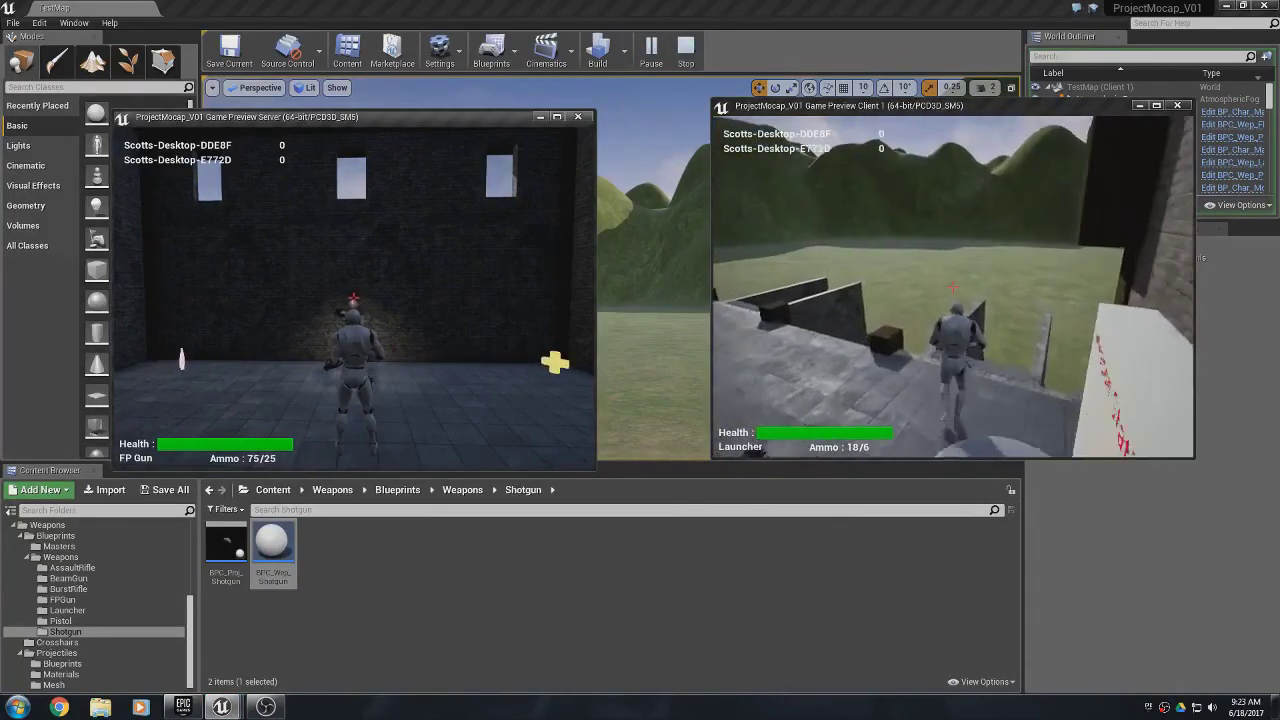
key(w)
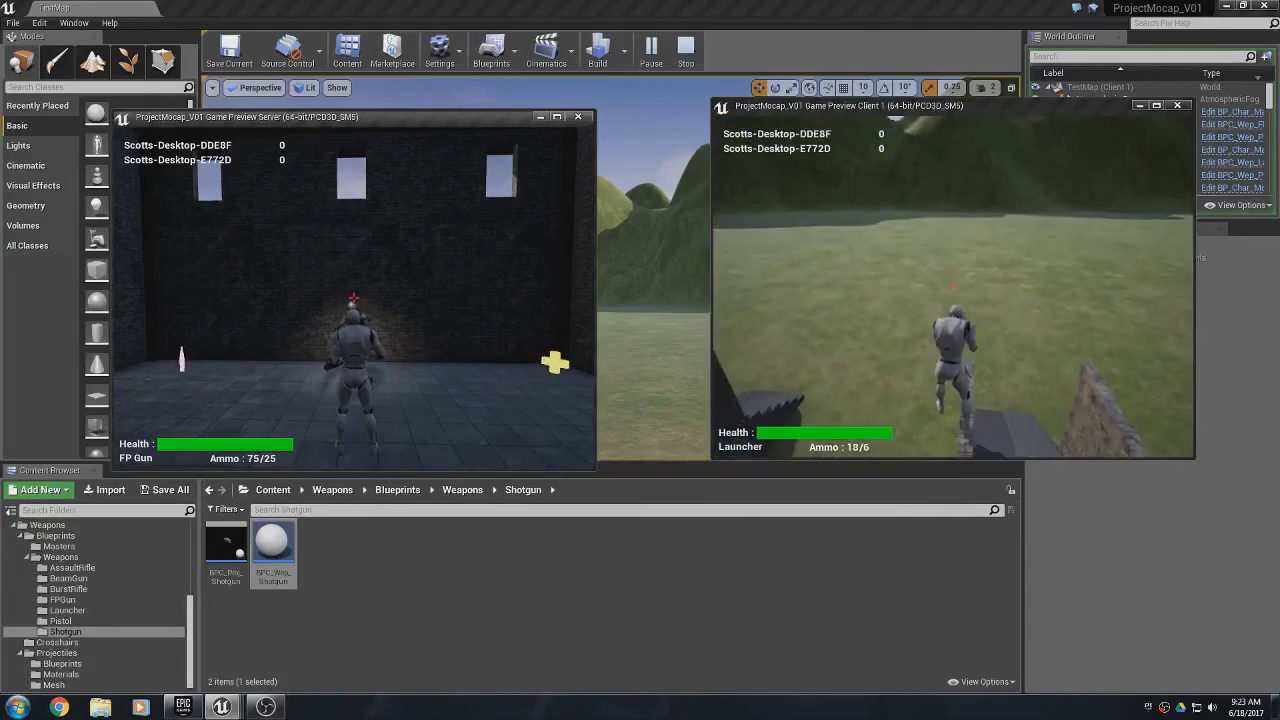
click(953, 287)
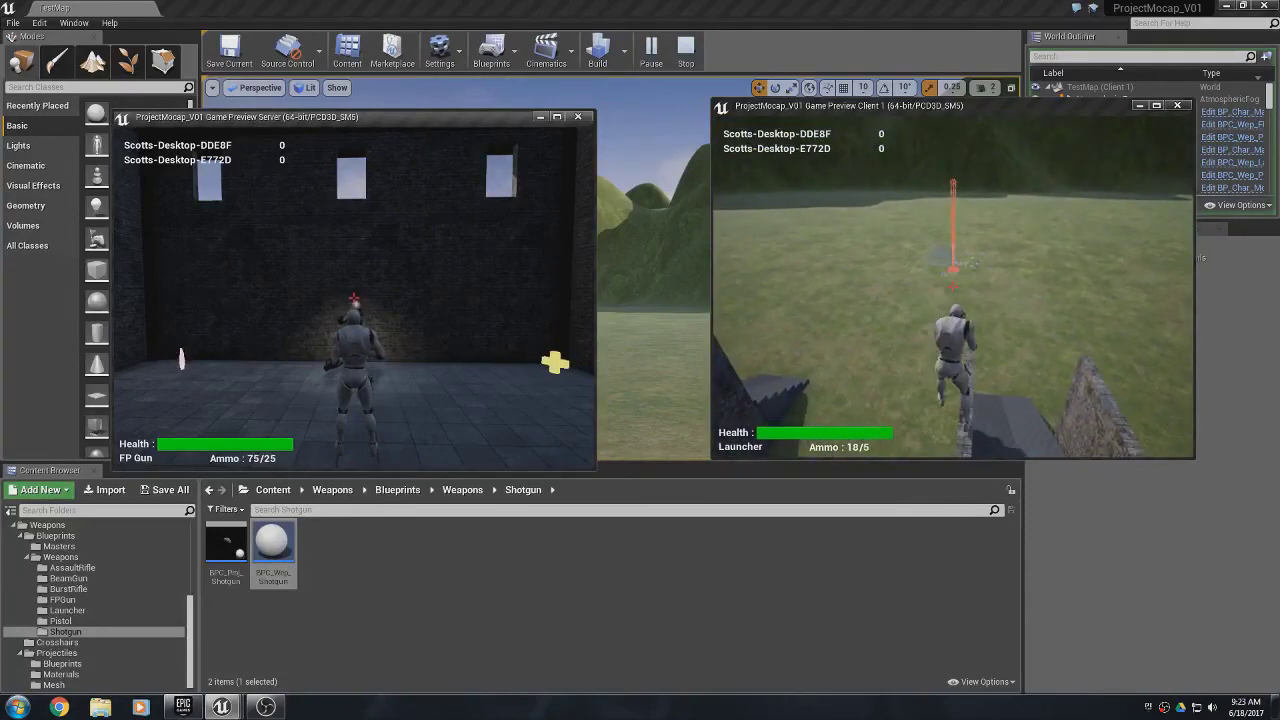
key(w)
click(952, 287)
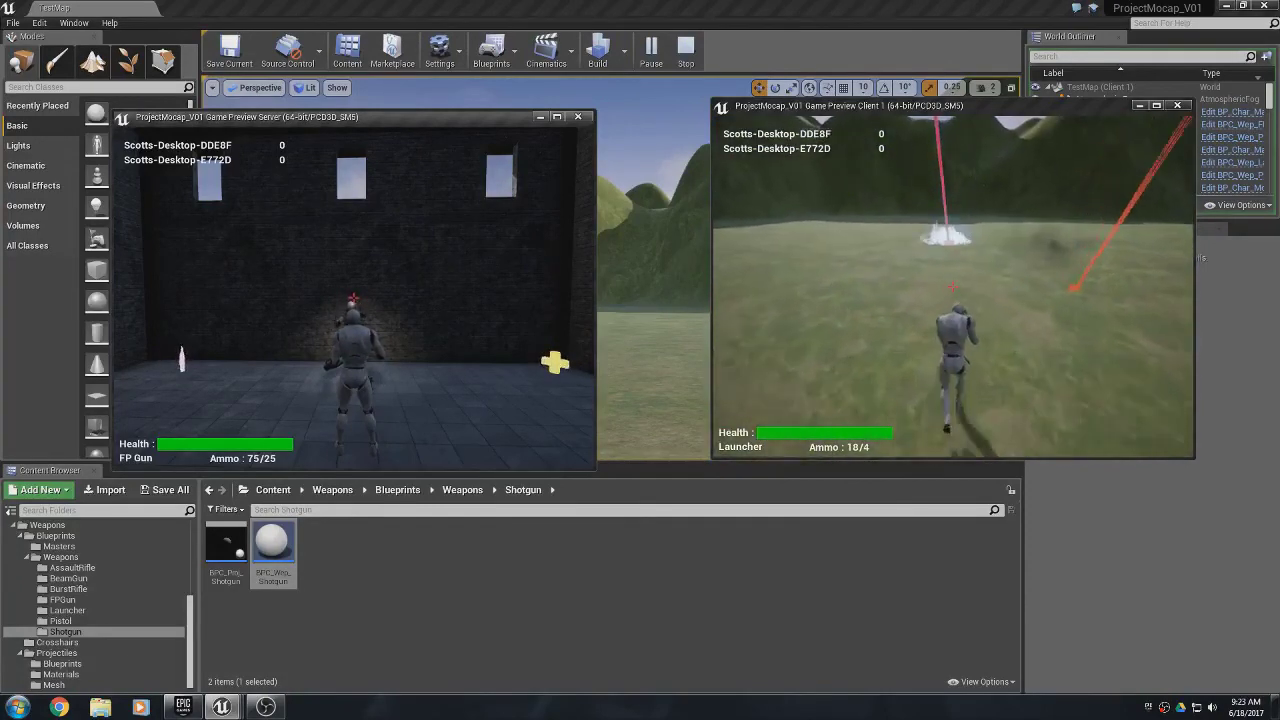
key(w)
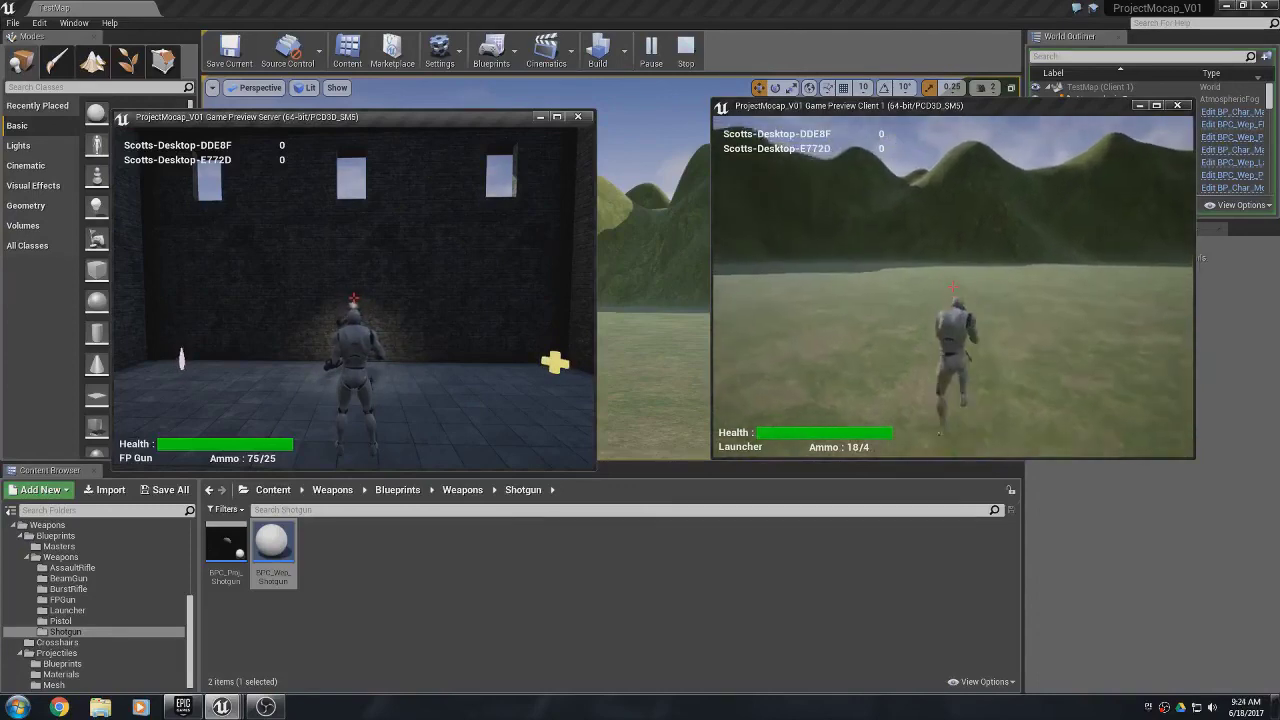
click(952, 287)
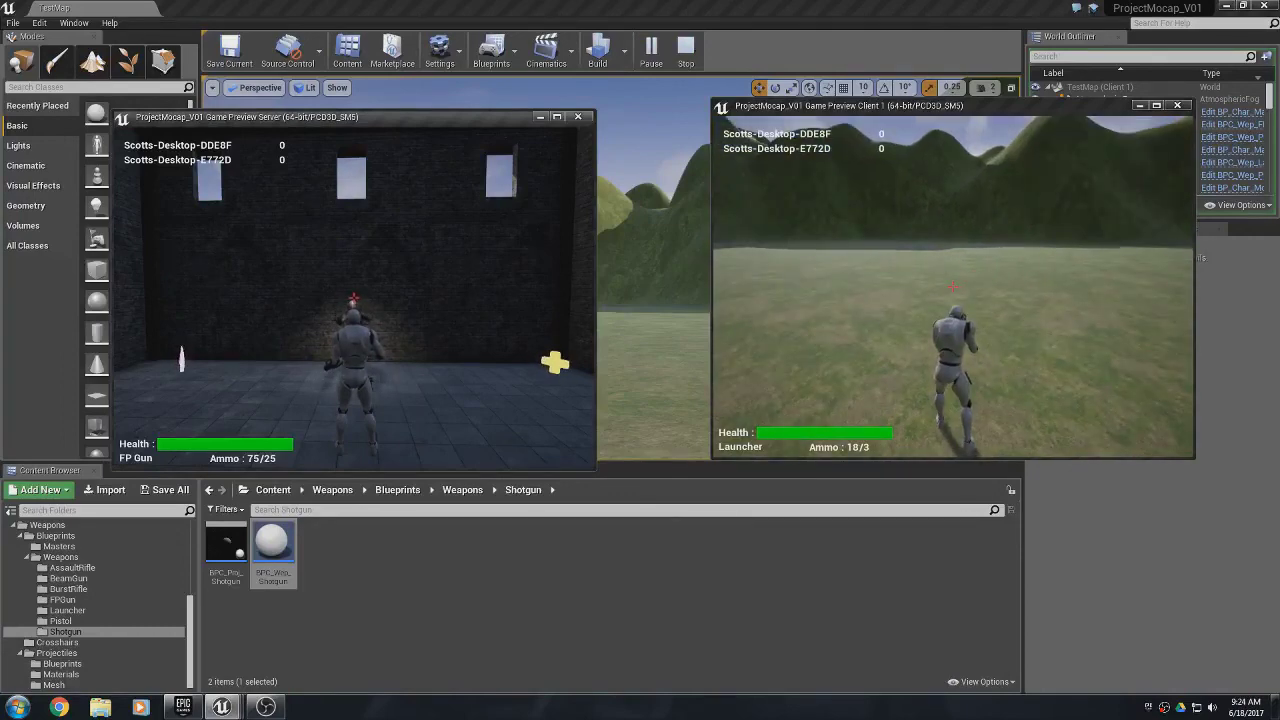
key(Escape)
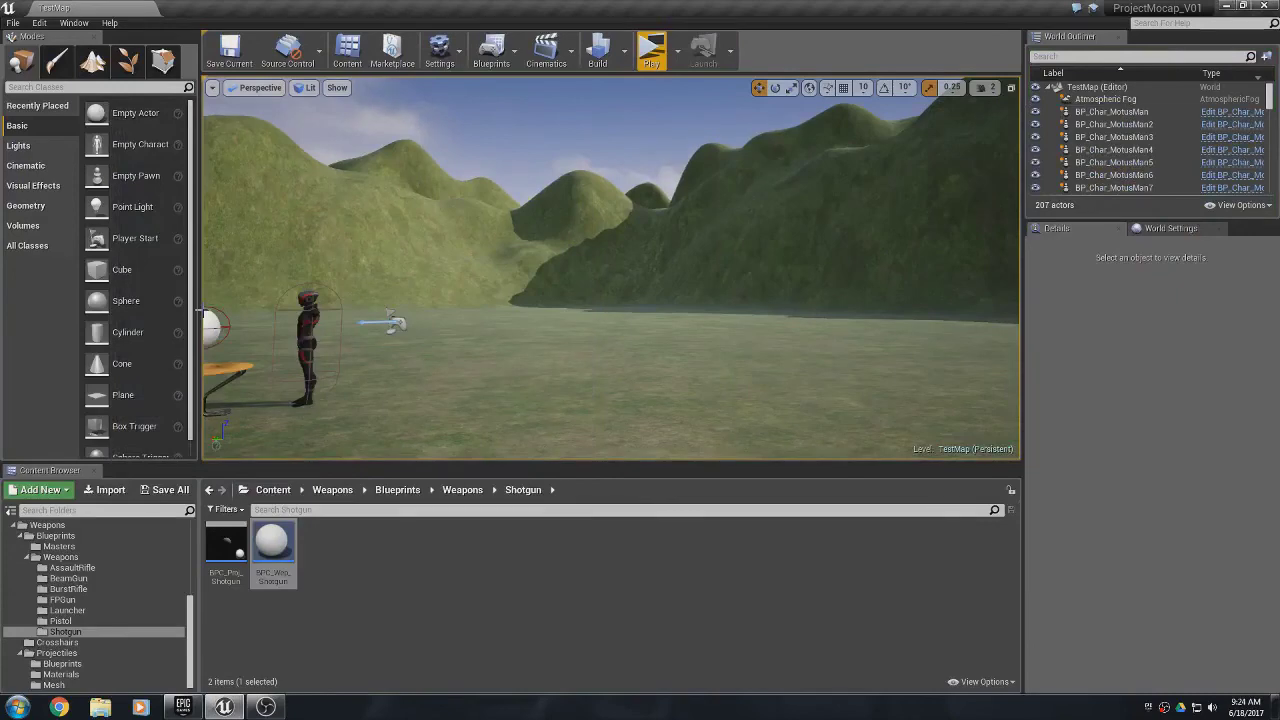
- Collapse the expanded Weapons and Characters folders in the Content Browser tree and show the root Content folder
click(28, 561)
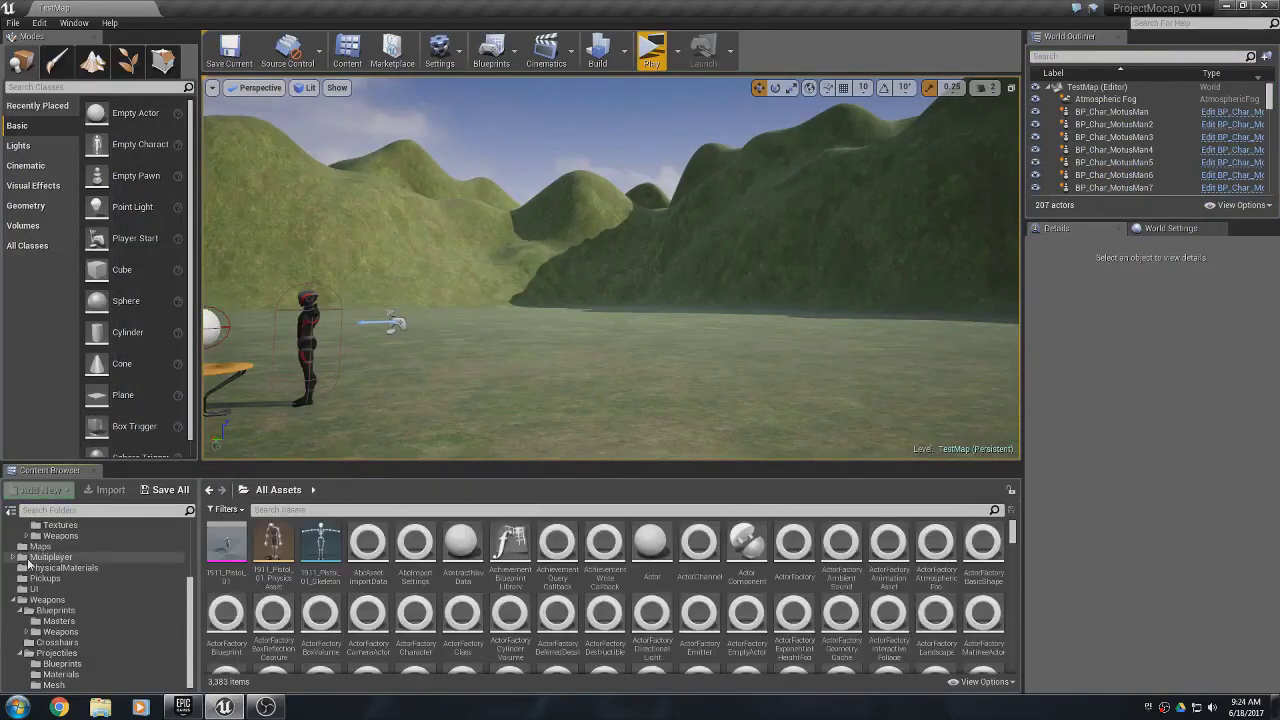
click(19, 611)
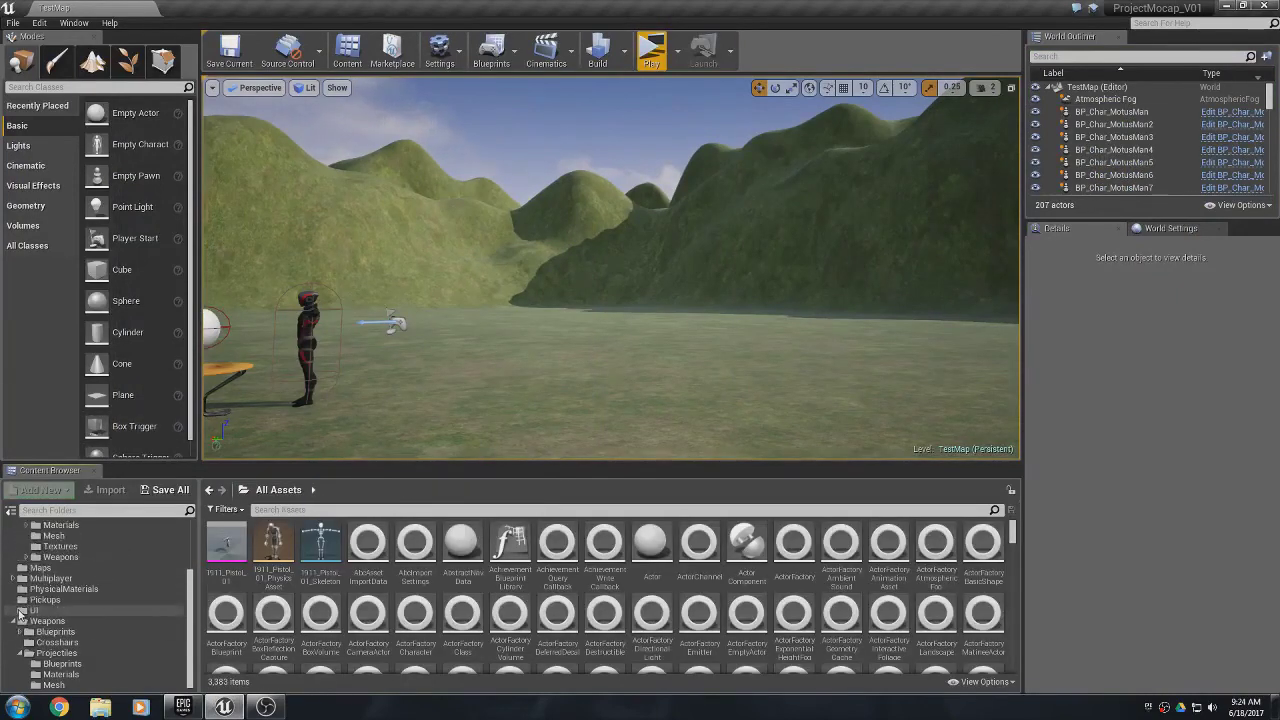
click(20, 652)
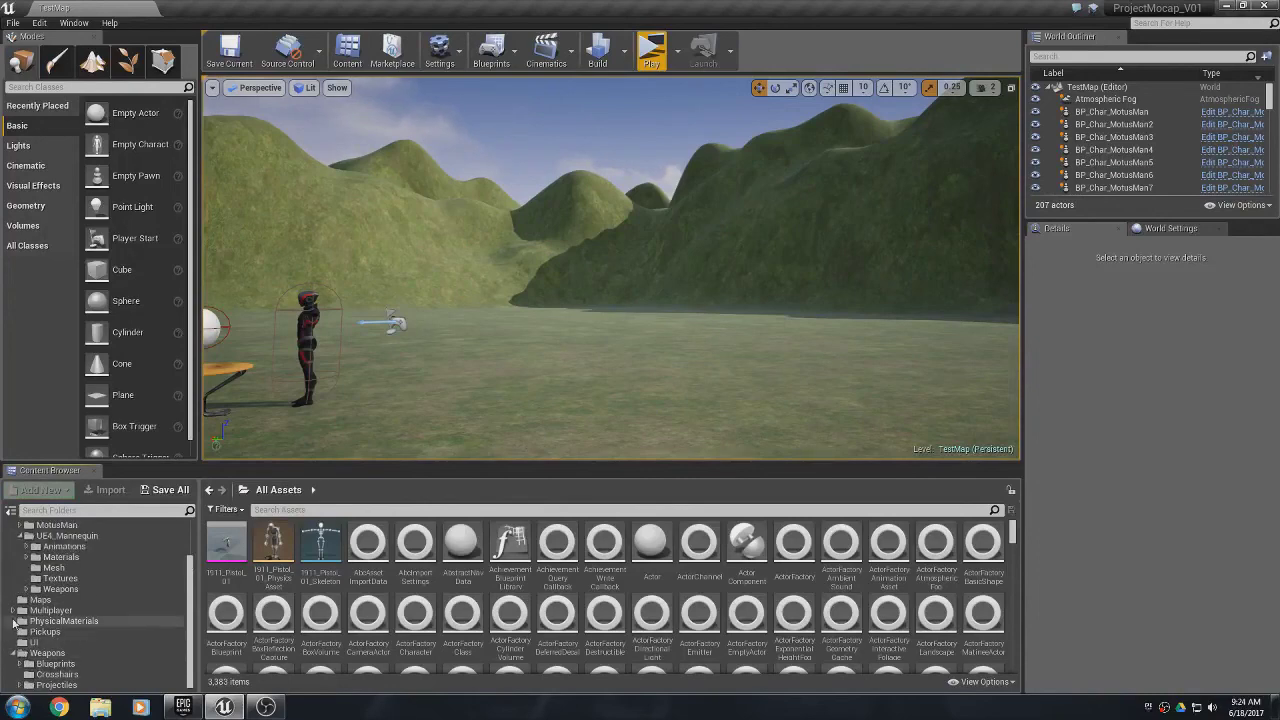
click(20, 653)
click(24, 567)
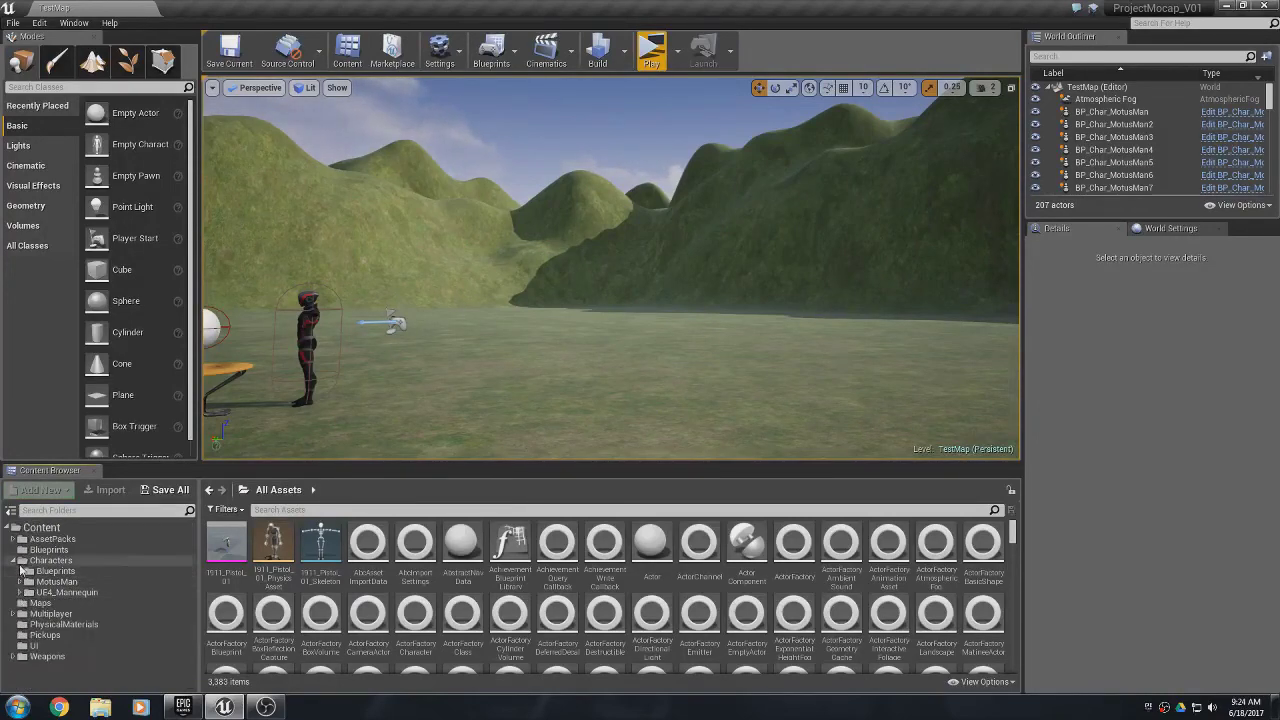
click(14, 563)
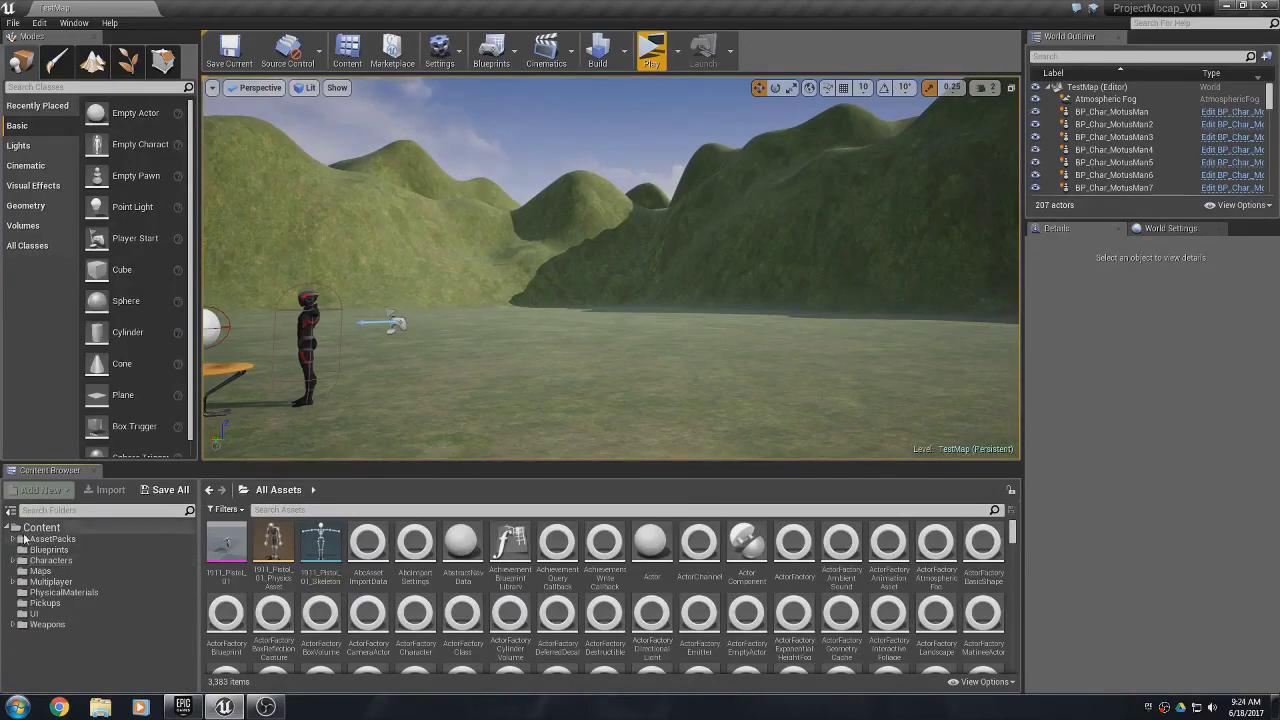
click(42, 527)
- Check the list of unsaved content, close the Unreal Editor without saving it, and close the Epic Games Launcher
click(165, 490)
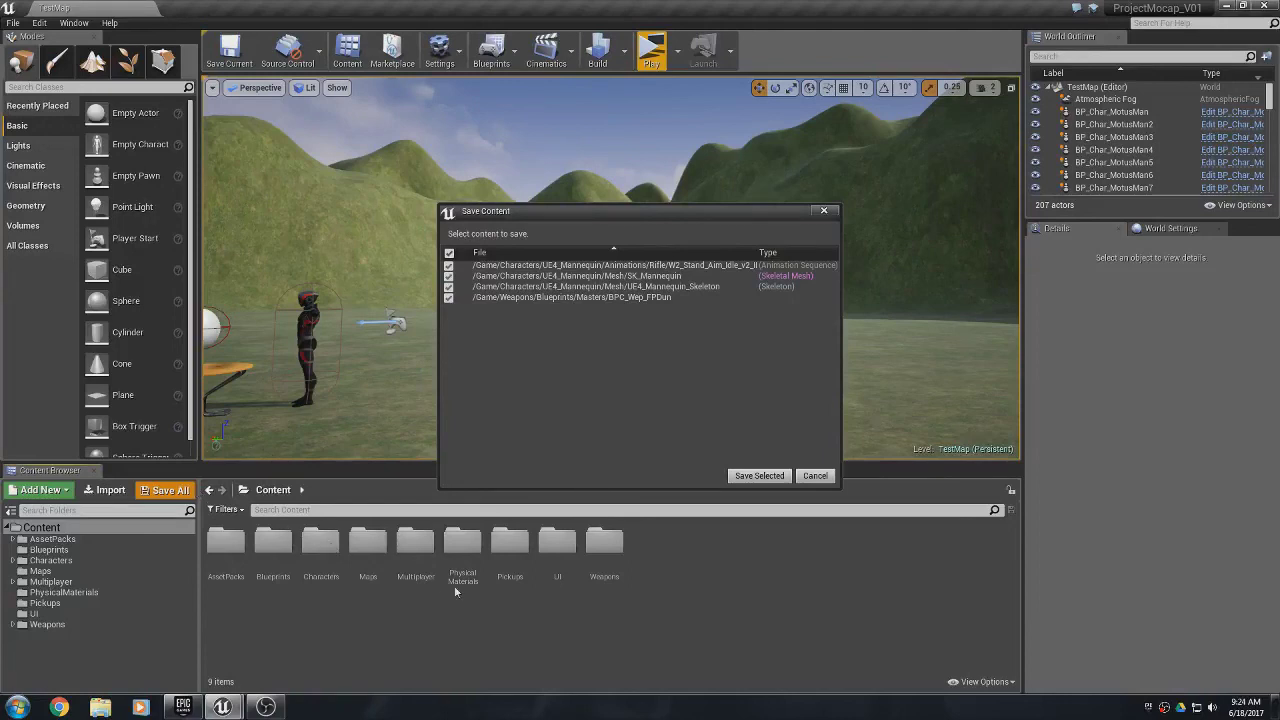
click(815, 476)
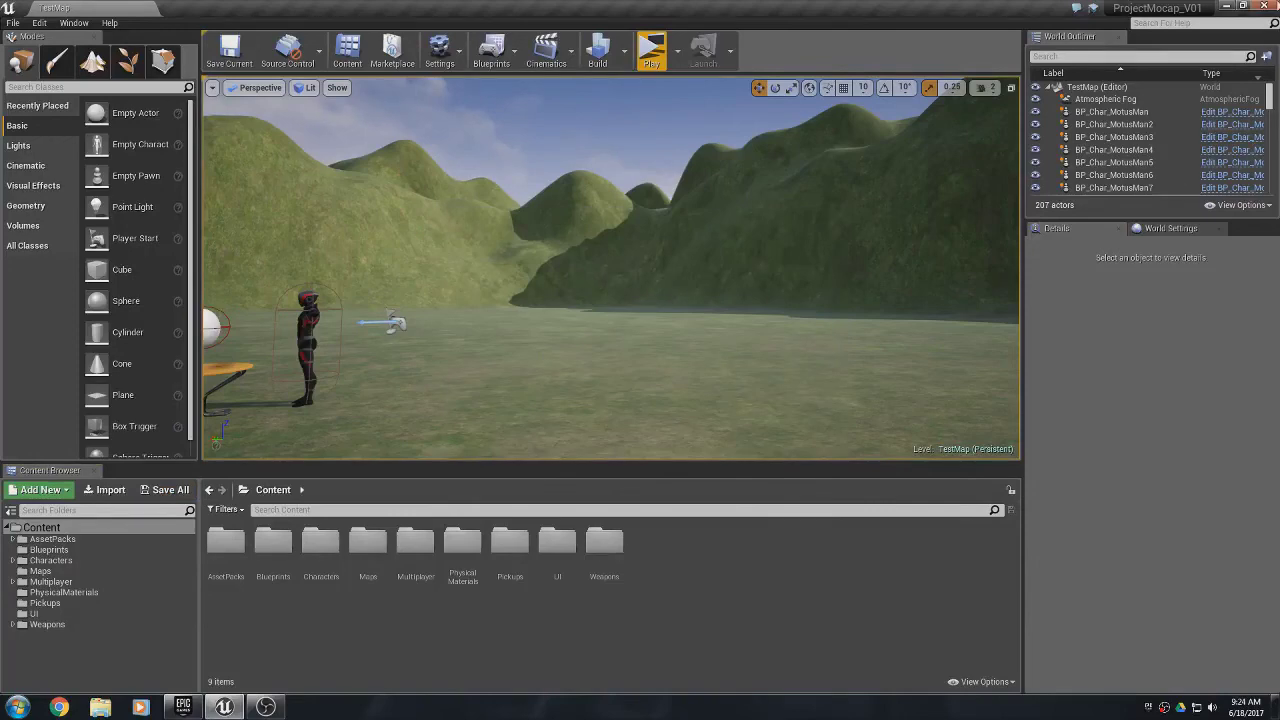
click(1275, 6)
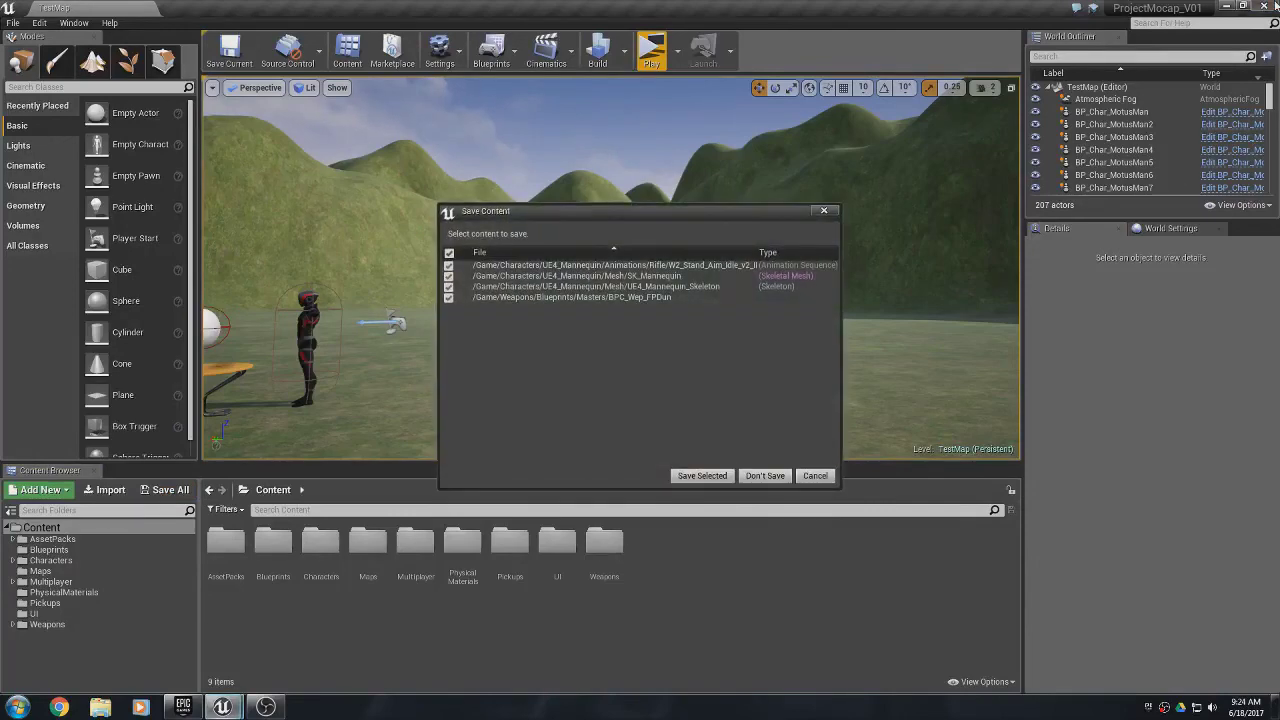
click(755, 479)
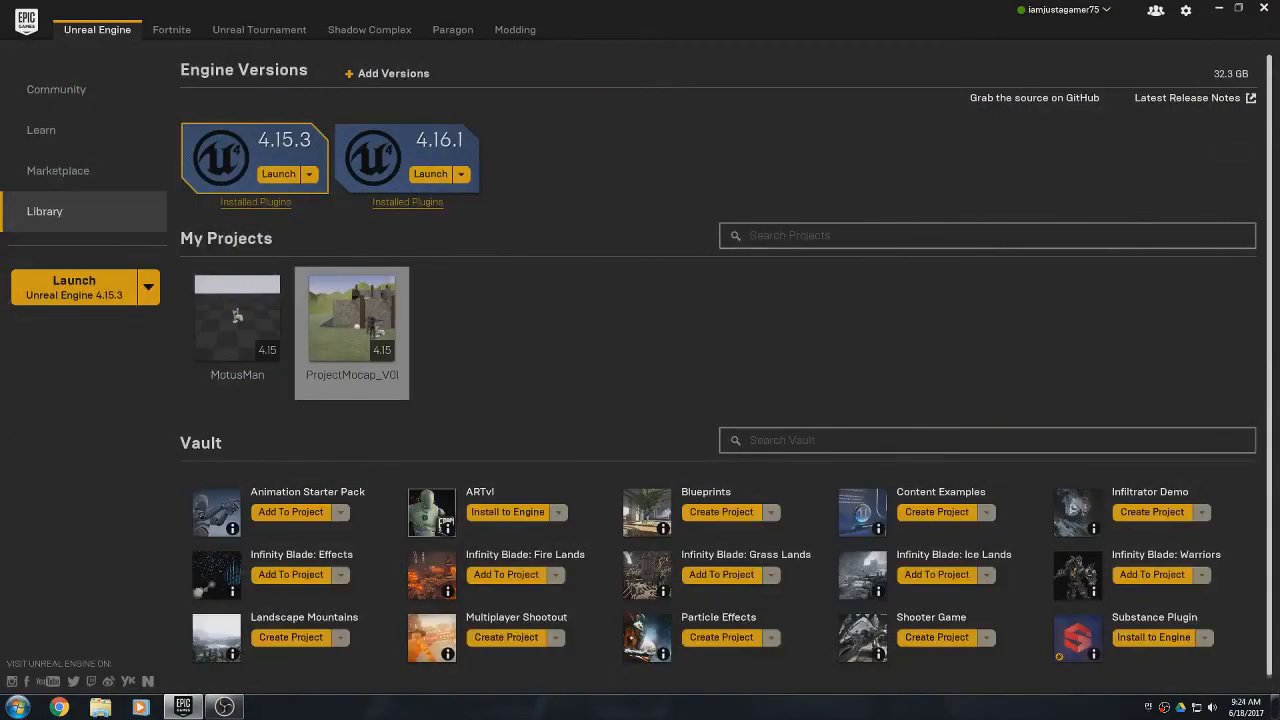
click(1270, 7)
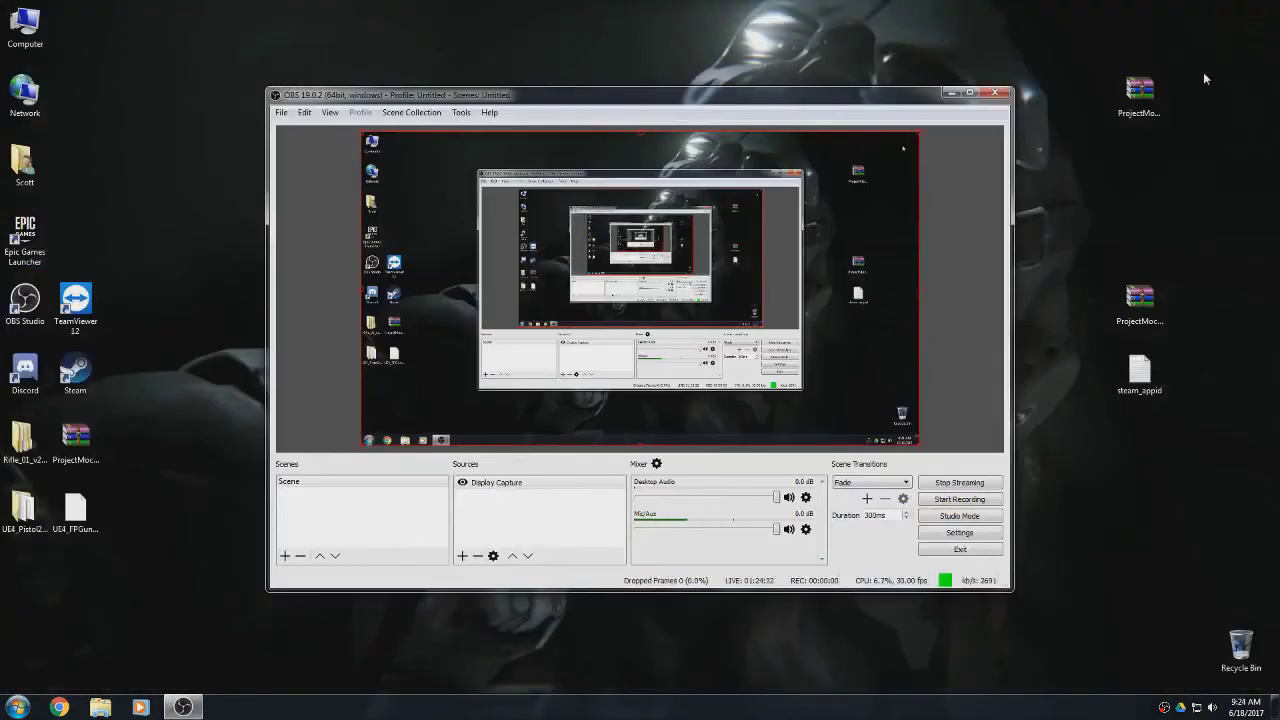